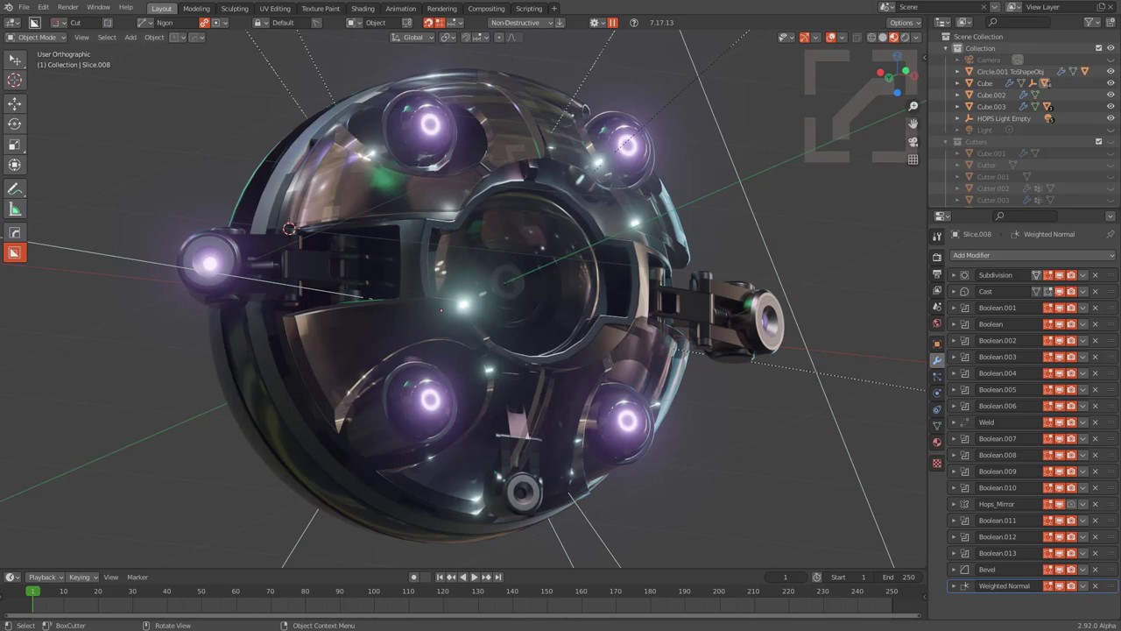
Step: Isolate the front shell in local view and add its central and upper cylindrical cutters to the Ever Scroll visibility set
left_click(644, 285)
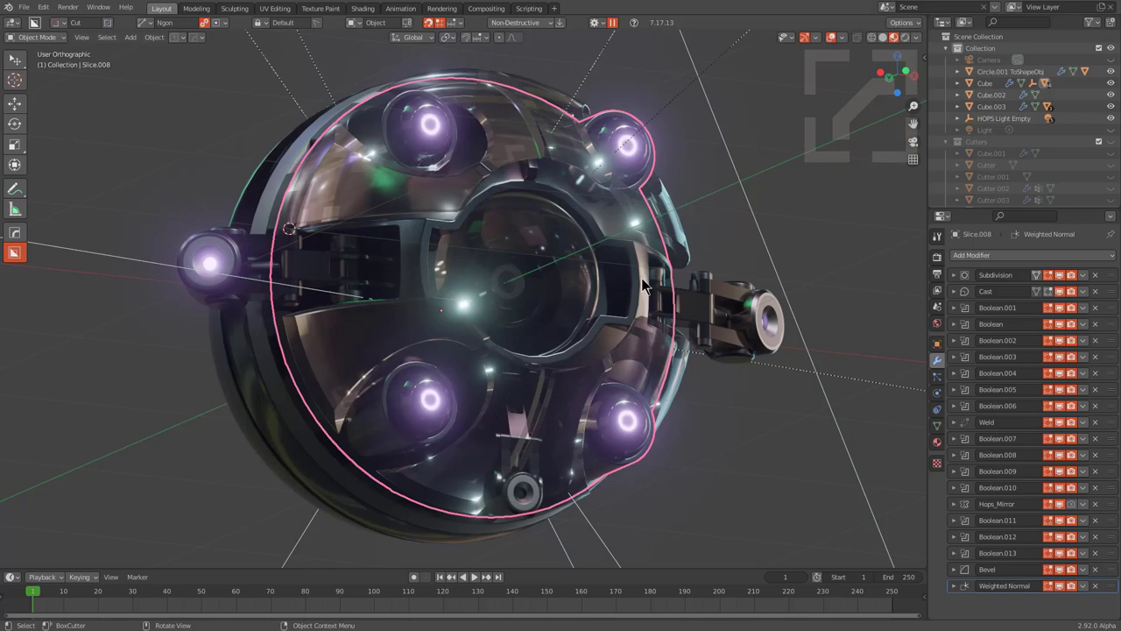
key("KP_Divide")
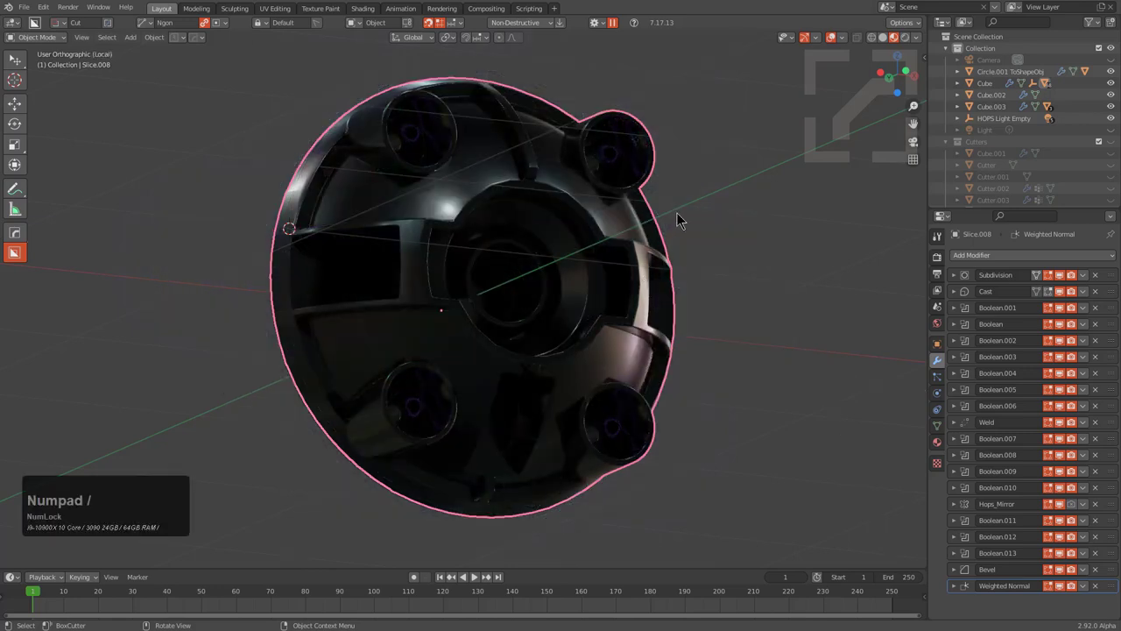
key("q")
left_click(675, 214)
scroll(676, 212, "up", 5)
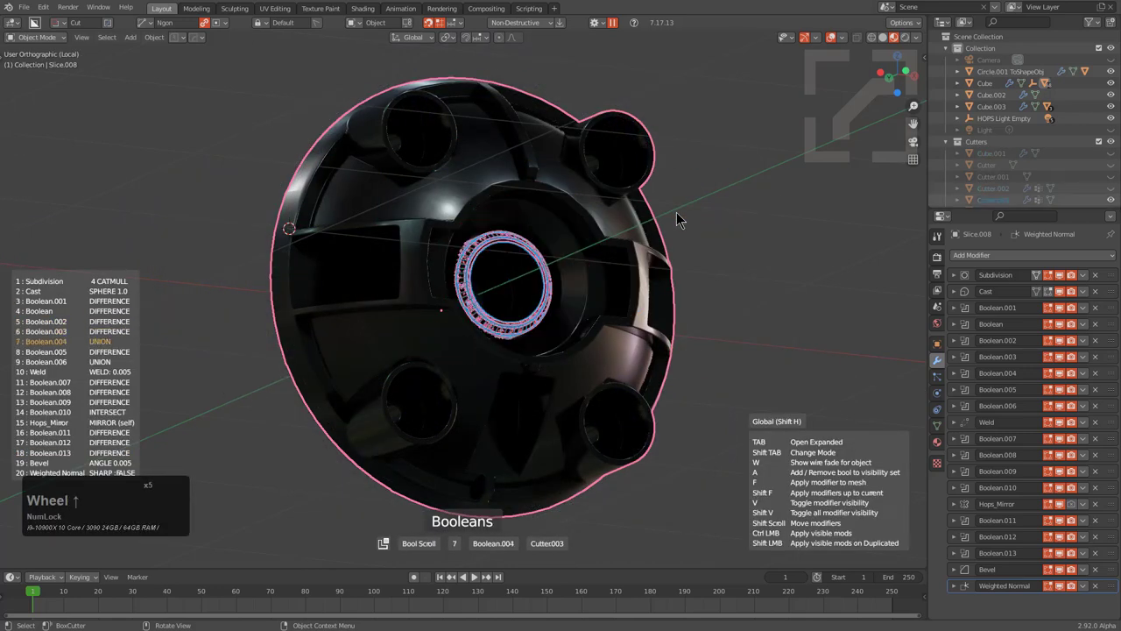
scroll(676, 212, "up", 3)
key("a")
scroll(677, 210, "up", 1)
key("a")
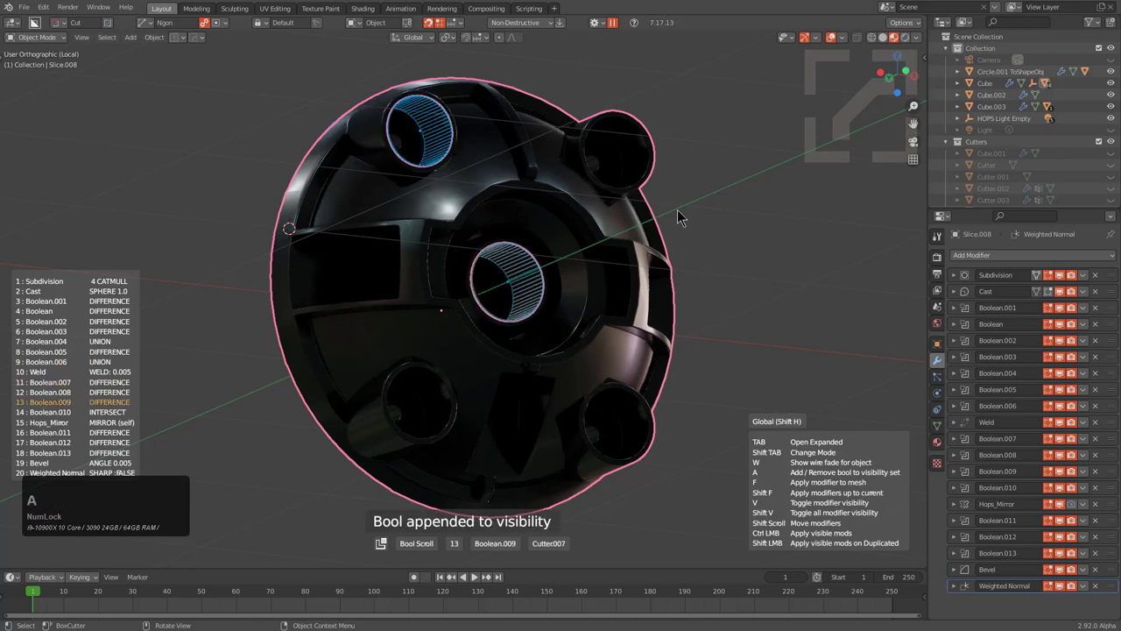
Step: Add the lower box cutters and the upper dome and box cutters to the boolean visibility set and finish the scroll
scroll(677, 209, "up", 4)
key("a")
scroll(678, 215, "up", 1)
key("a")
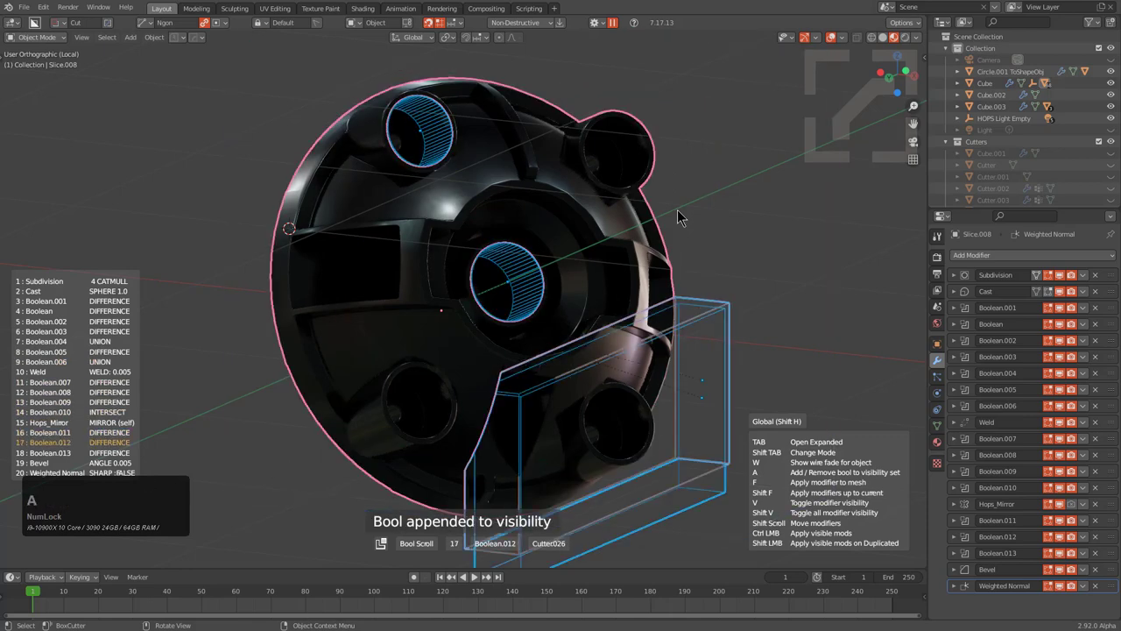
scroll(678, 215, "up", 2)
scroll(680, 216, "up", 1)
key("a")
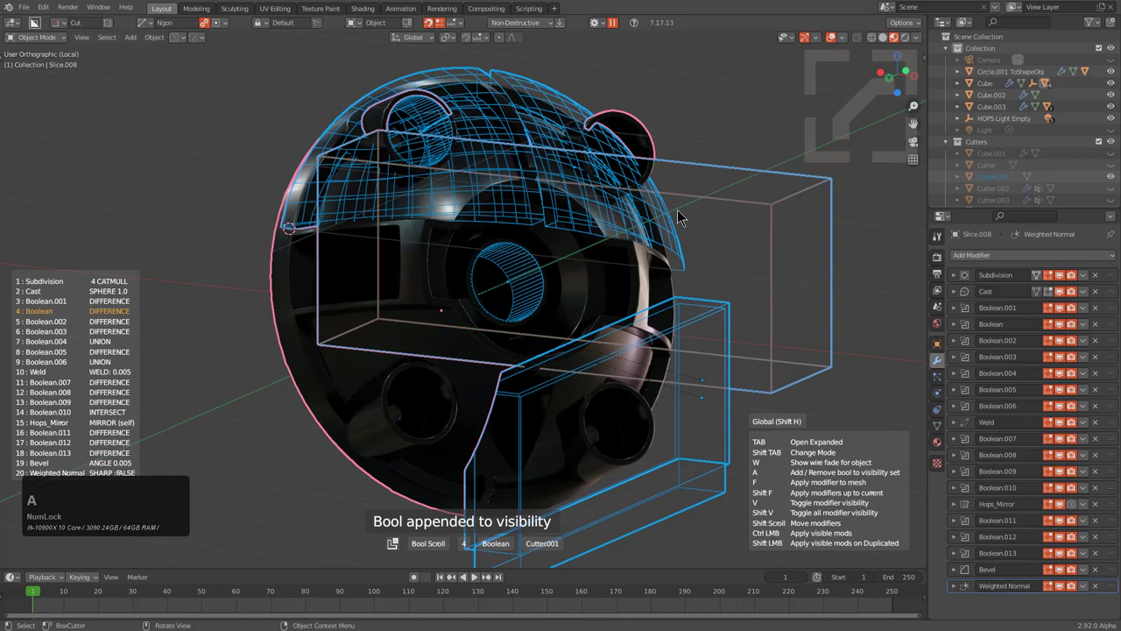
scroll(680, 215, "up", 1)
left_click(679, 216)
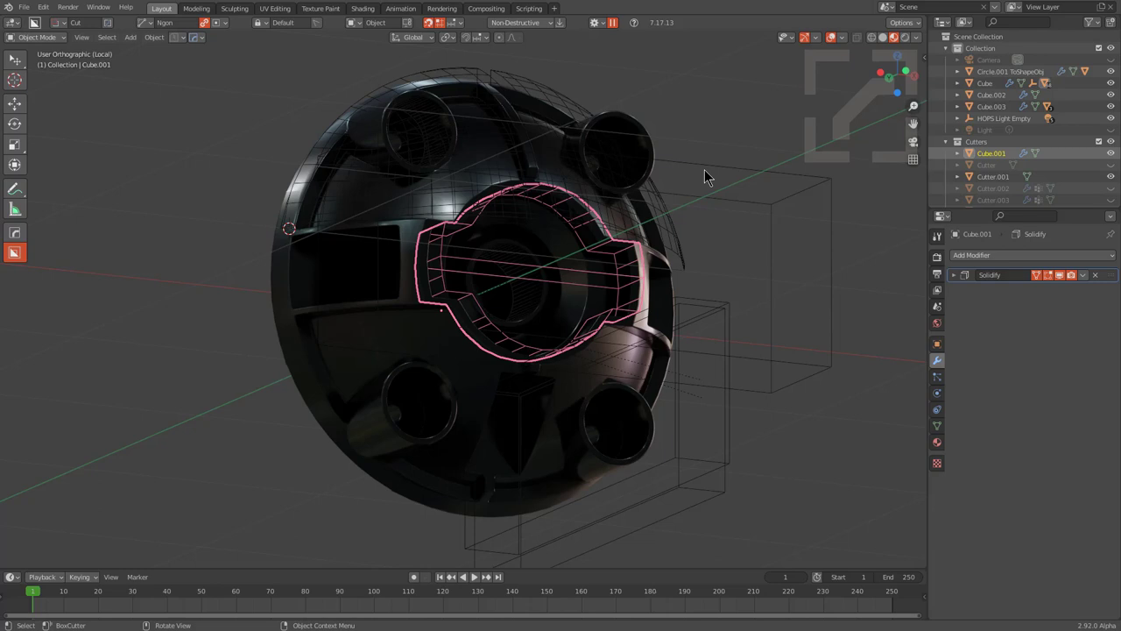
Step: Reselect the front shell, hide its displayed cutters and activate the HardOps tool
left_click(406, 292)
left_click(406, 292)
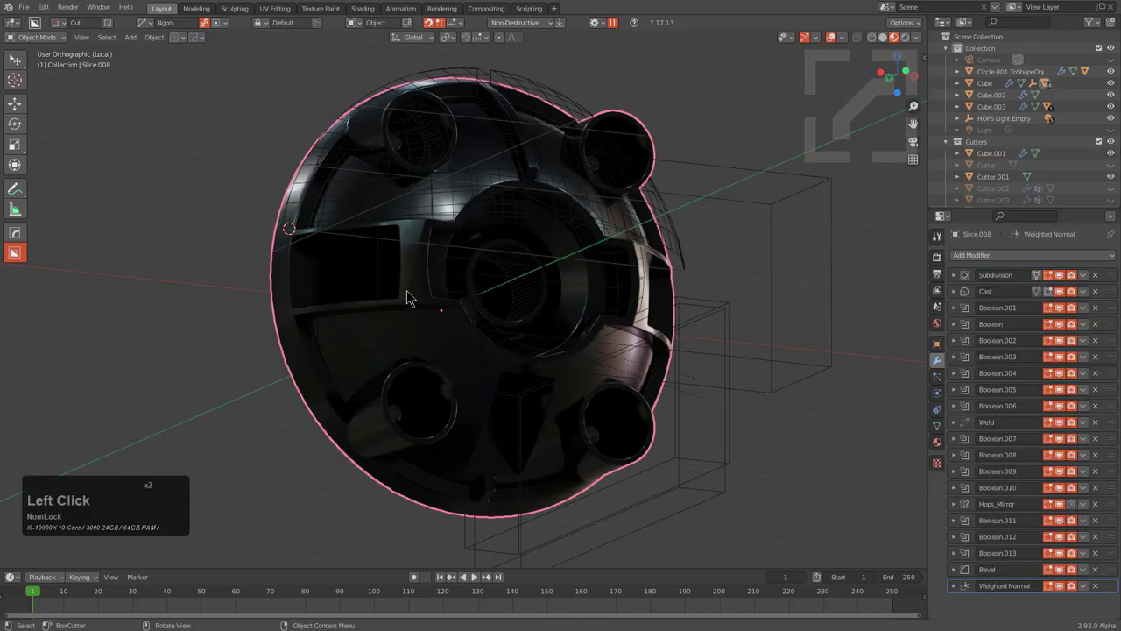
key("1")
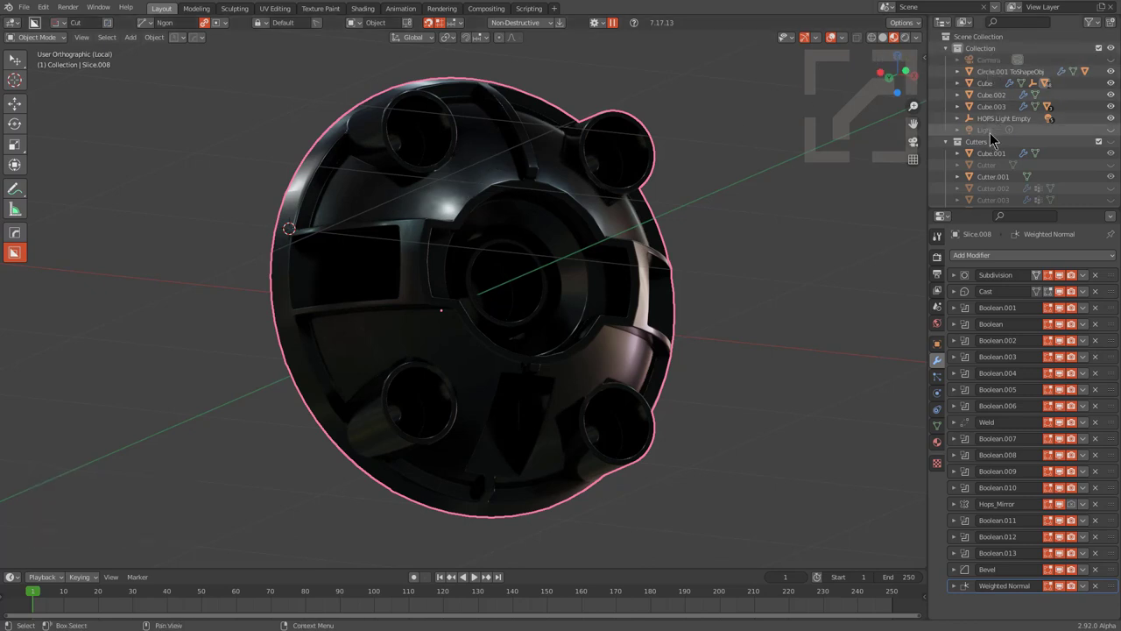
key("w")
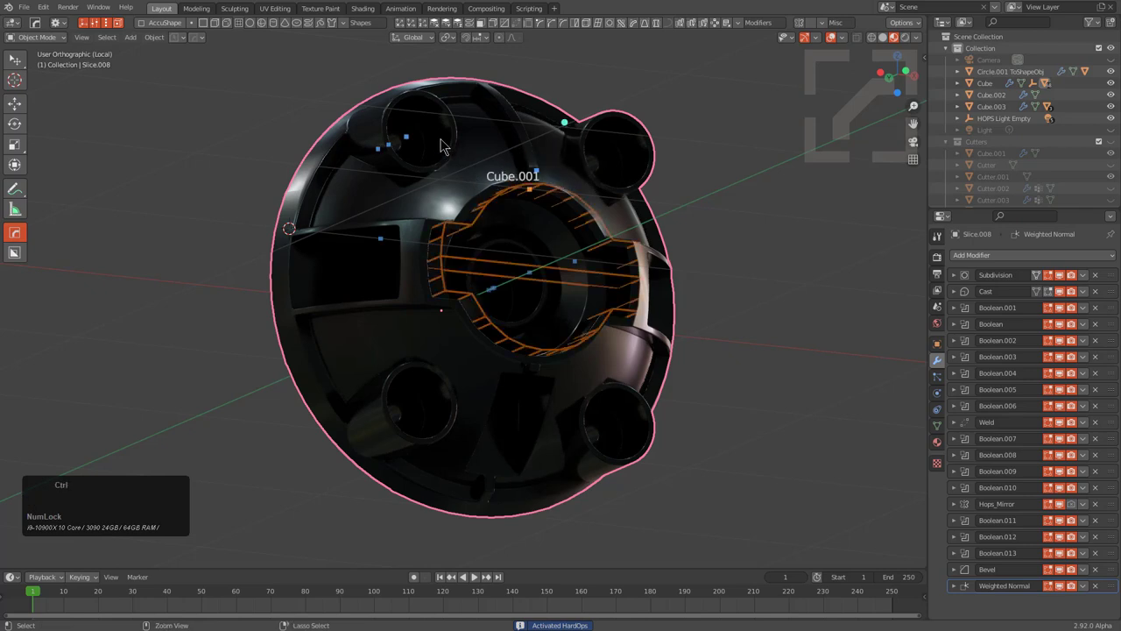
Step: Reveal the shell's Inset, Cutter.006, Cutter.003 and Cutter.002 boolean shapes from their HardOps dots, reselecting the shell between them
left_click(386, 181, "ctrl")
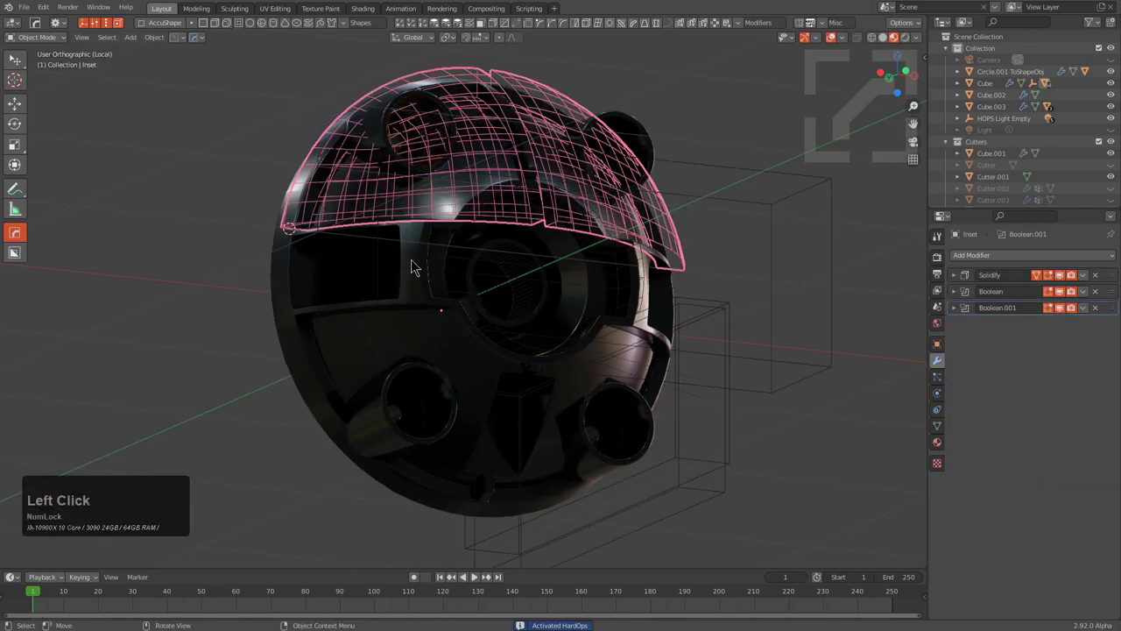
left_click(411, 263, "ctrl")
left_click(376, 148, "ctrl")
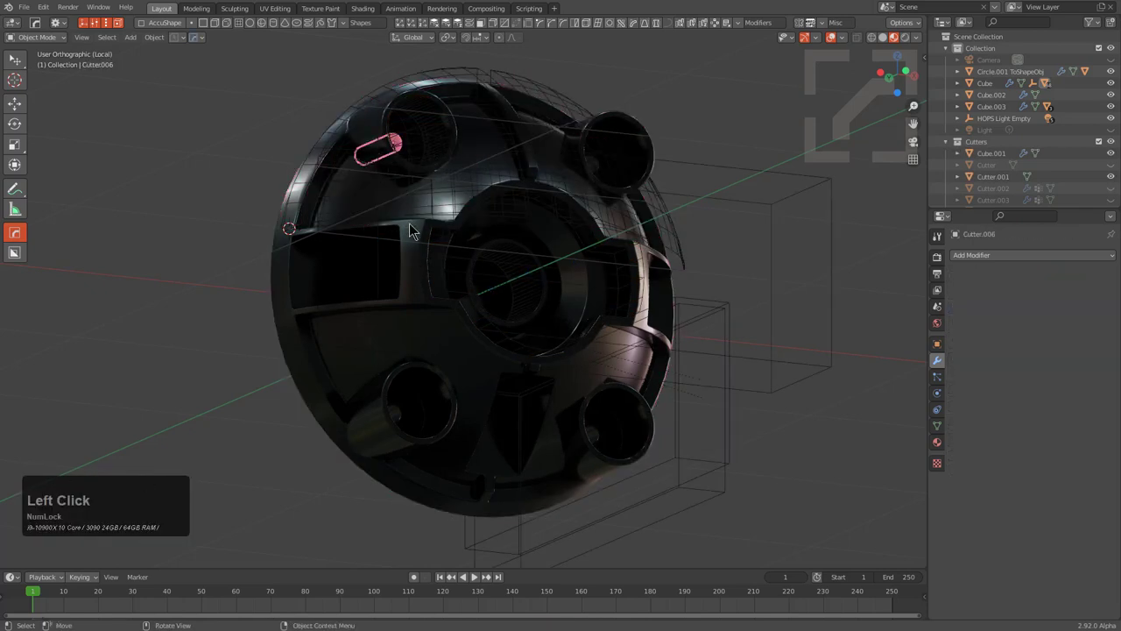
left_click(397, 286)
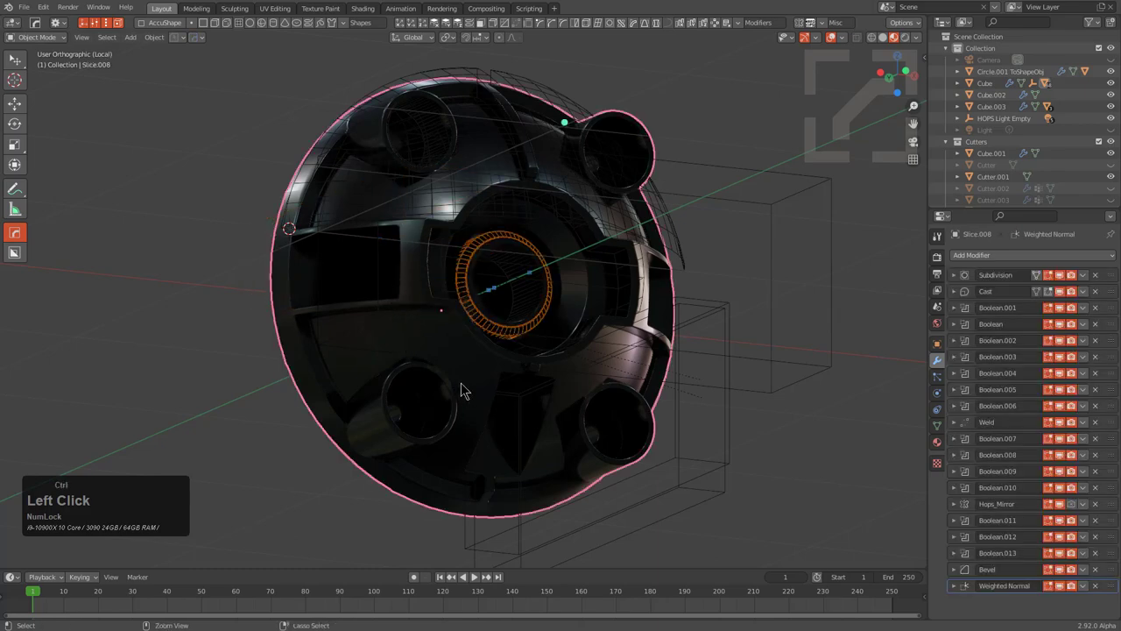
left_click(473, 307, "ctrl")
left_click(404, 349)
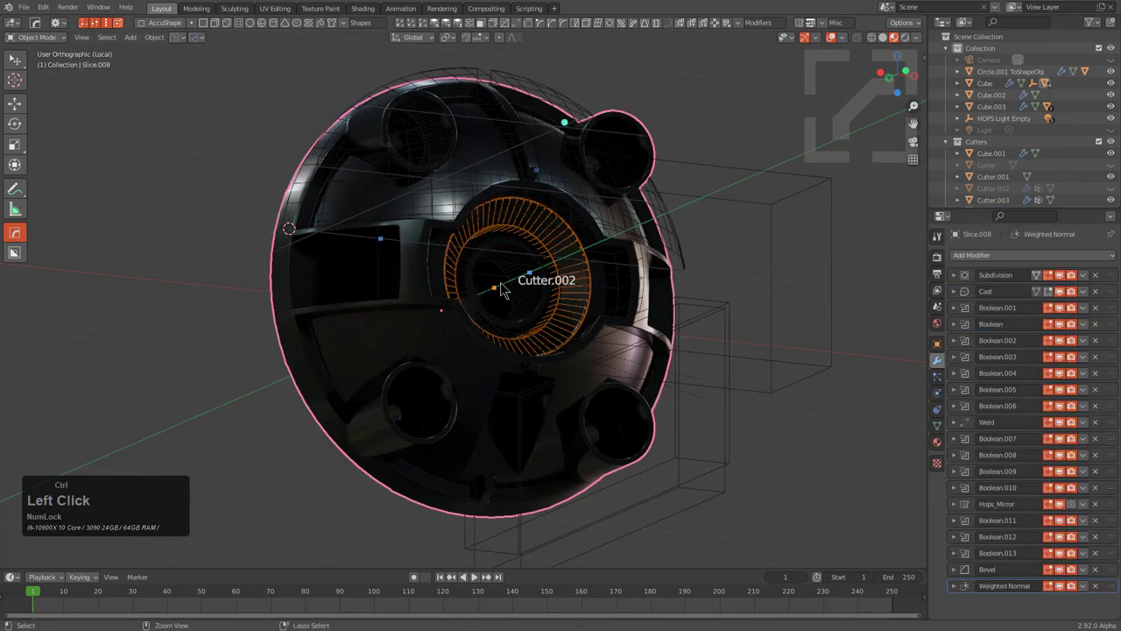
left_click(498, 284, "ctrl")
left_click(419, 334)
Step: Examine the shell's boolean cutters one by one with Ever Scroll, cancel the scroll and leave local view
key("q")
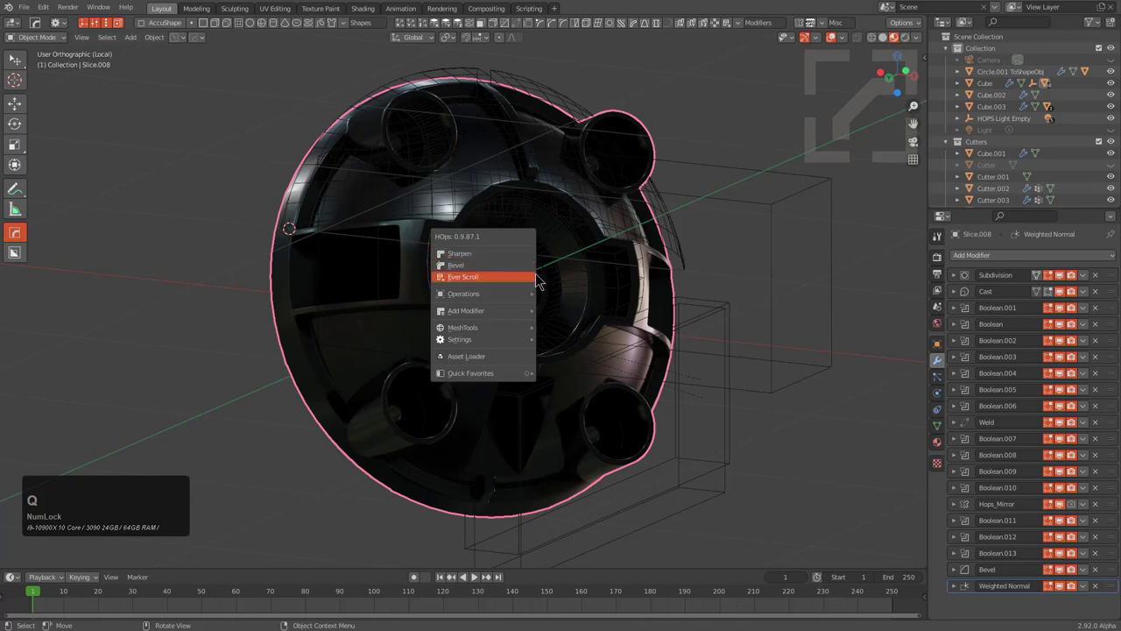
left_click(507, 282)
scroll(508, 279, "up", 3)
scroll(508, 279, "up", 6)
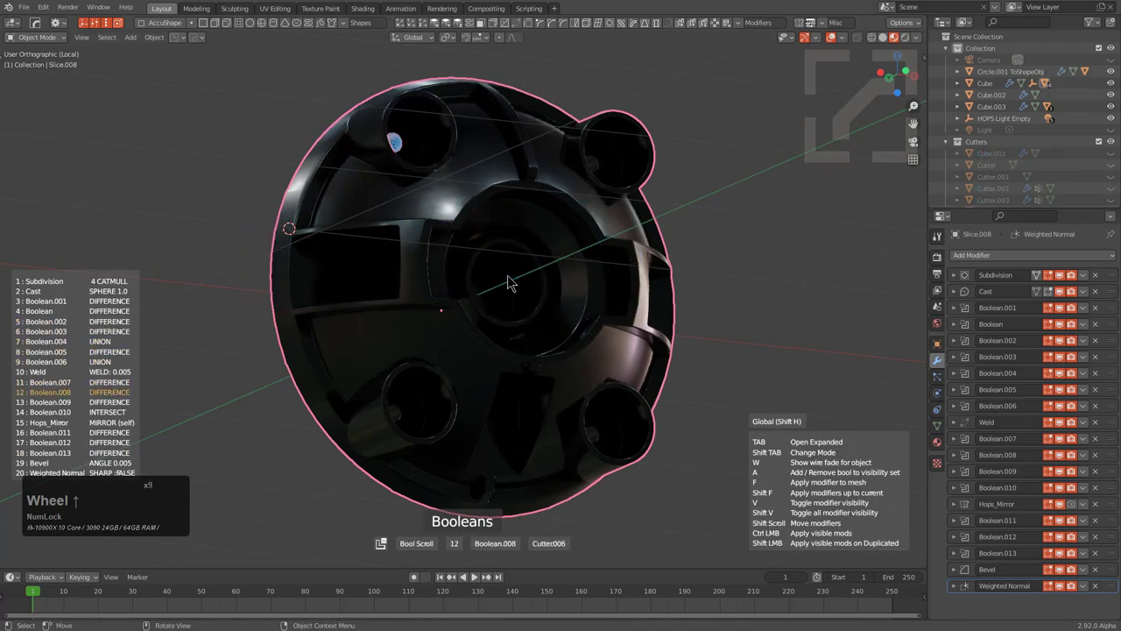
scroll(508, 279, "down", 6)
scroll(510, 282, "up", 6)
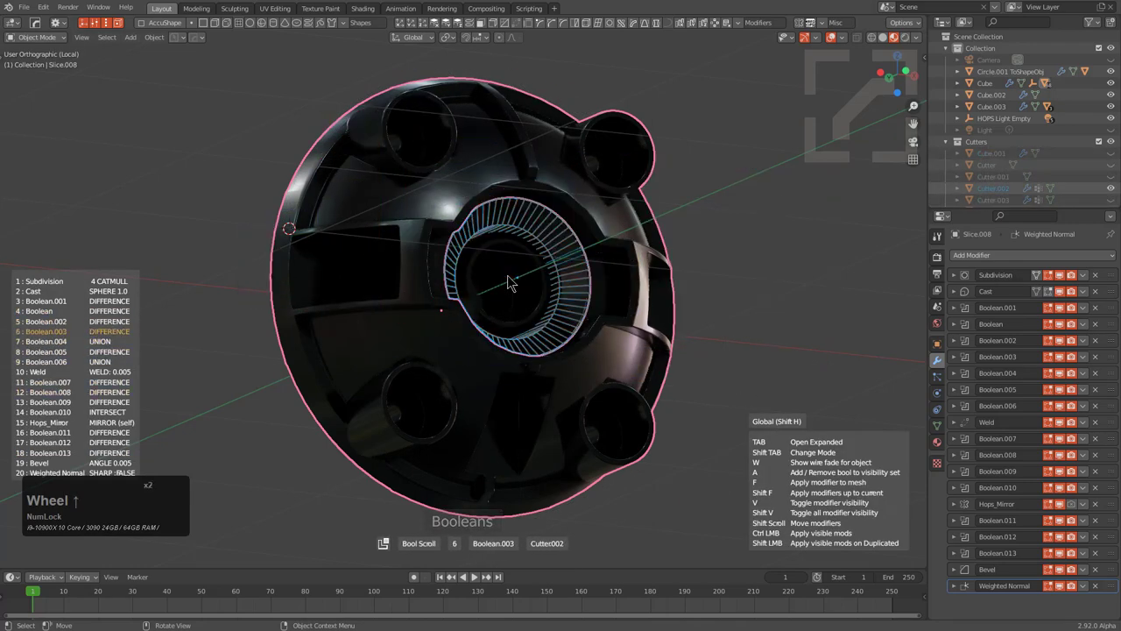
scroll(511, 282, "up", 3)
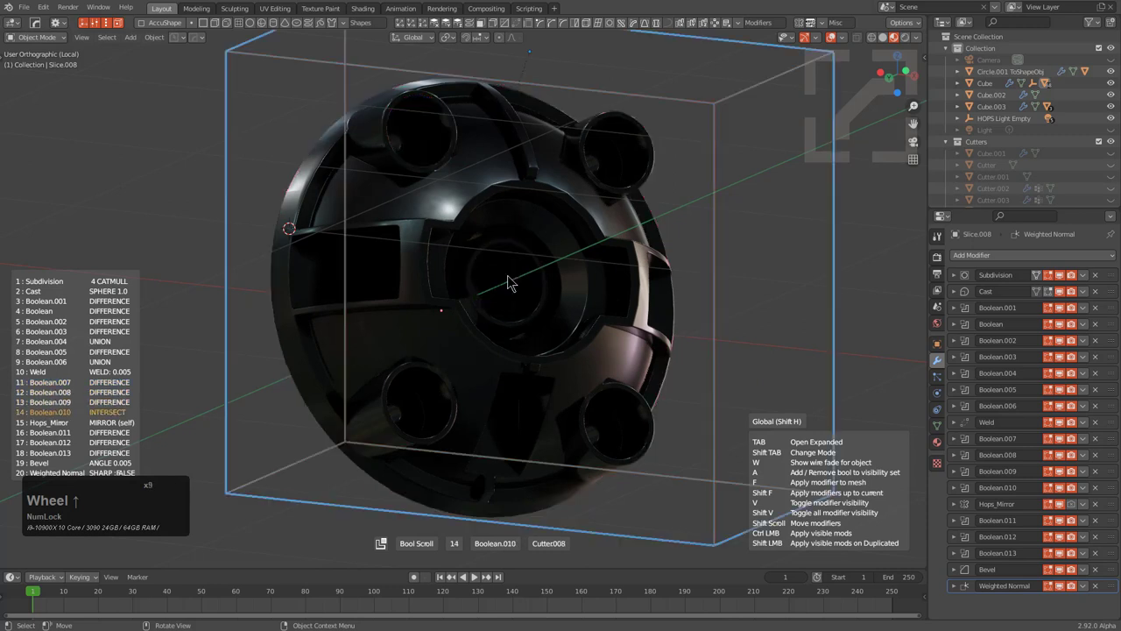
scroll(511, 282, "up", 4)
right_click(511, 282)
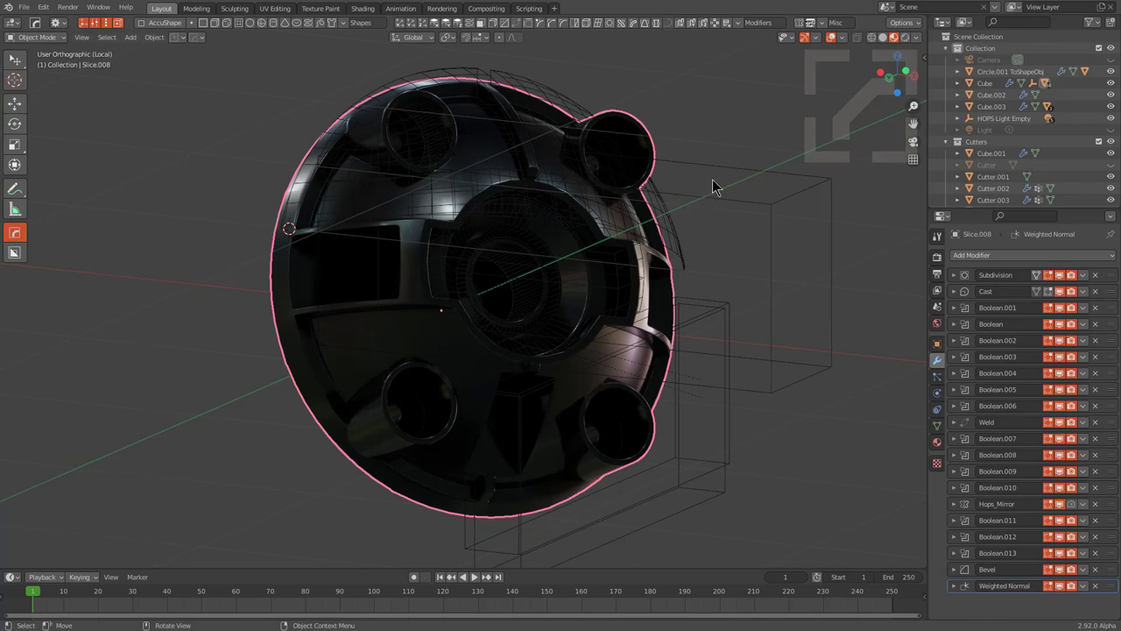
key("KP_Divide")
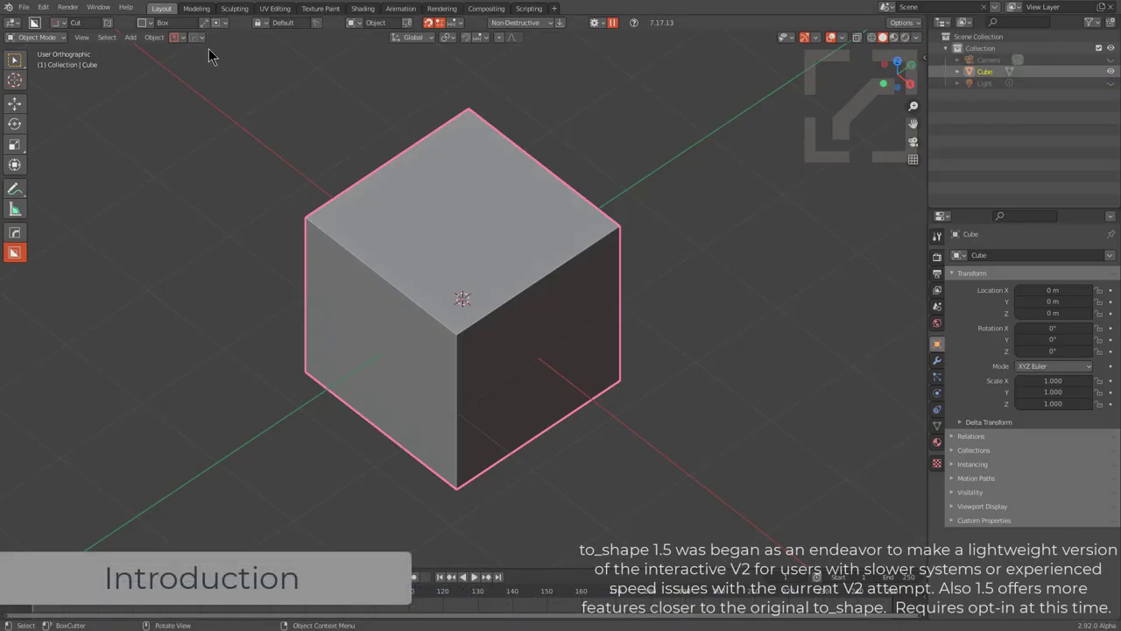
Step: Set the HardOps To_Shape opt-in to To_Shape 1.5
left_click(194, 38)
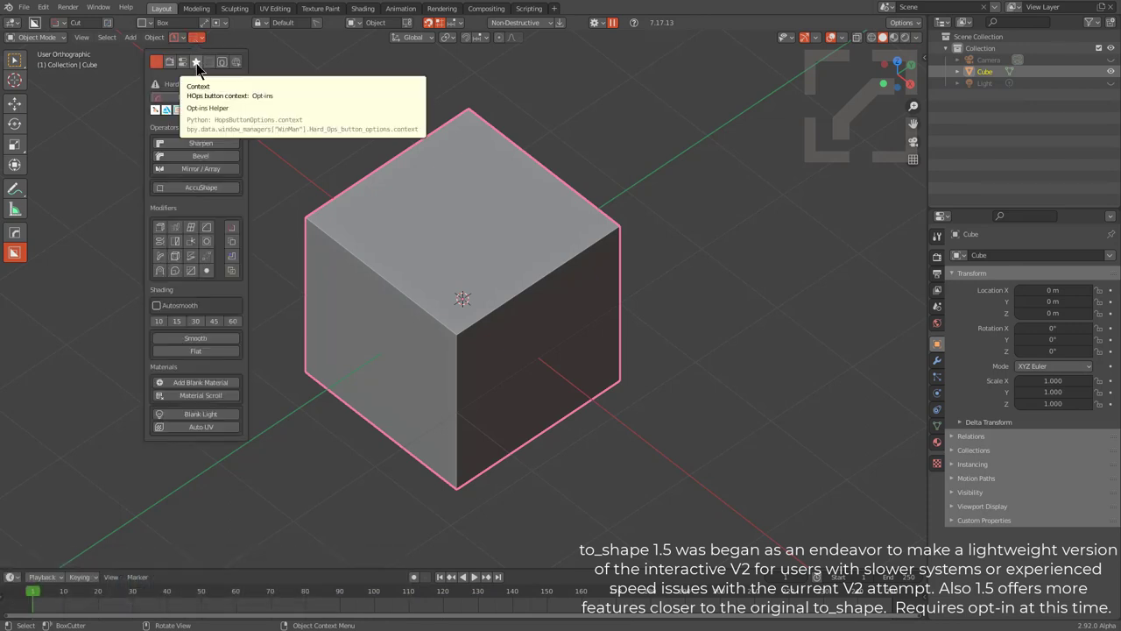
left_click(196, 63)
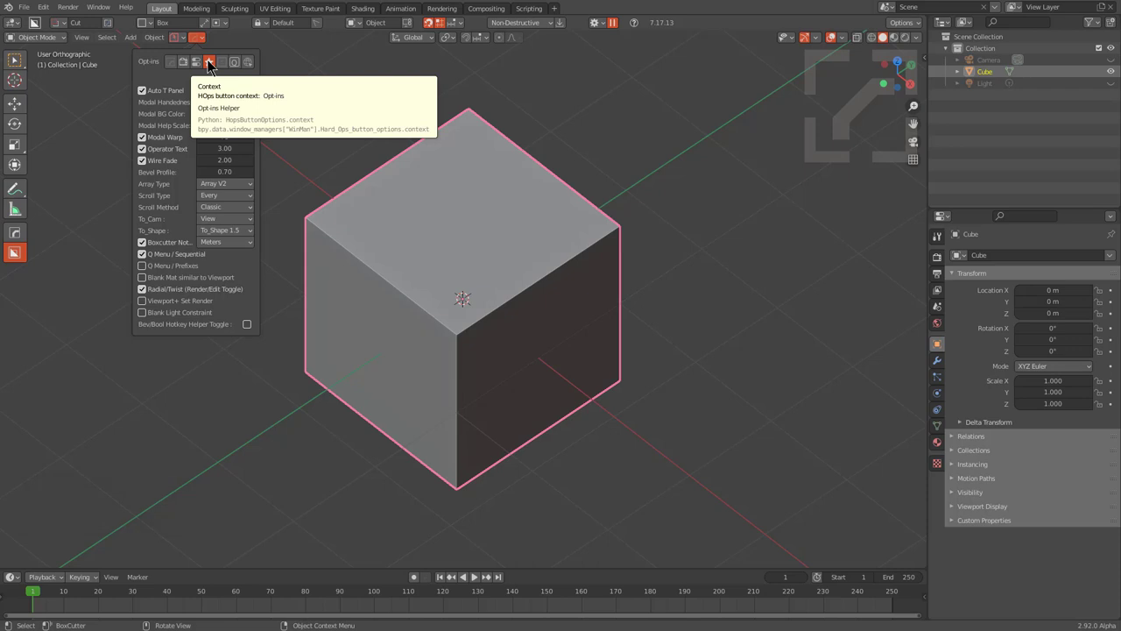
left_click(220, 231)
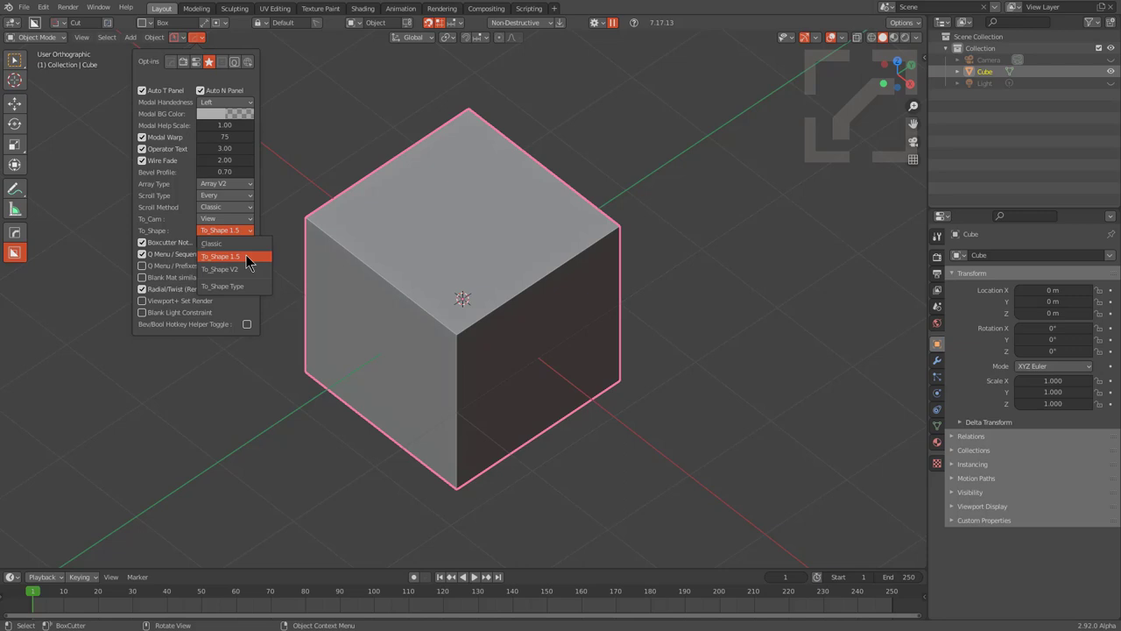
left_click(245, 254)
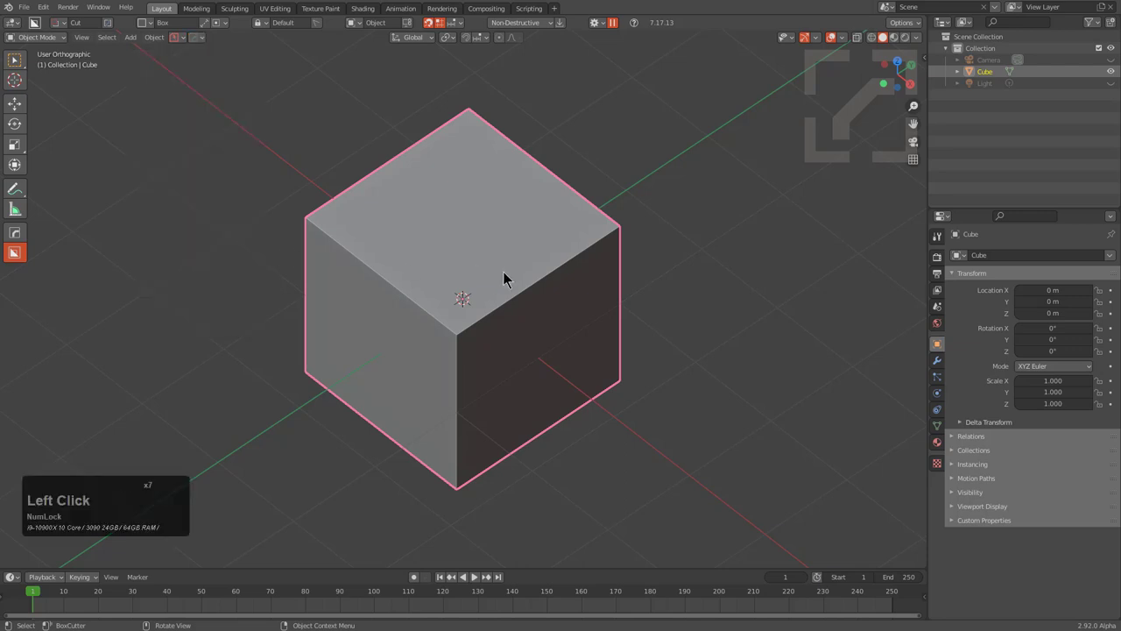
key("q")
mouse_move(496, 268)
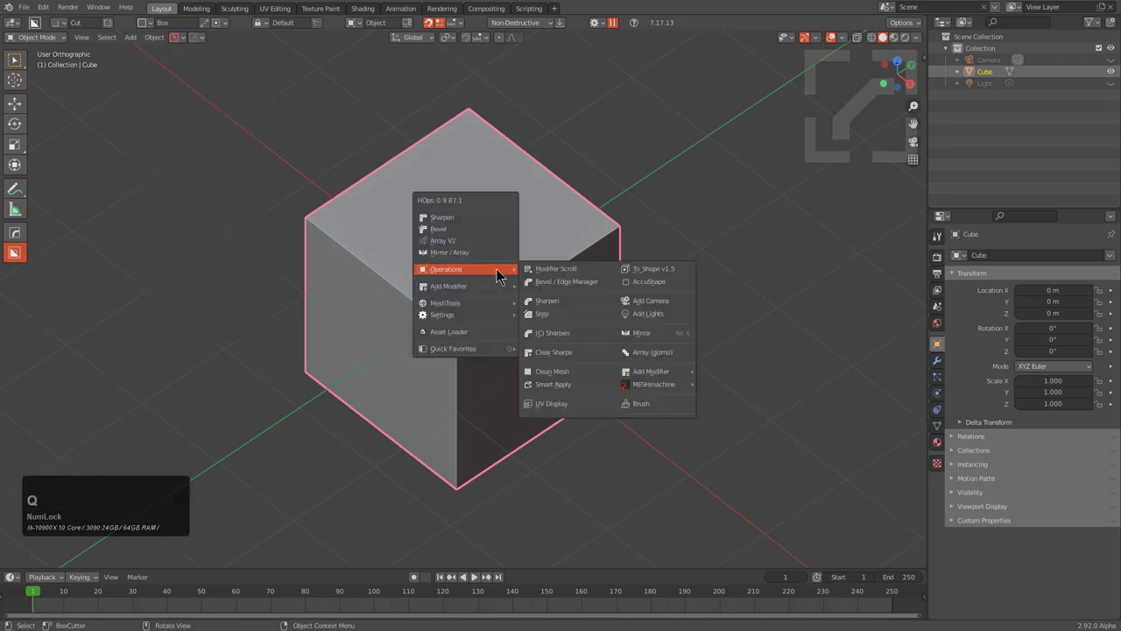
left_click(659, 272)
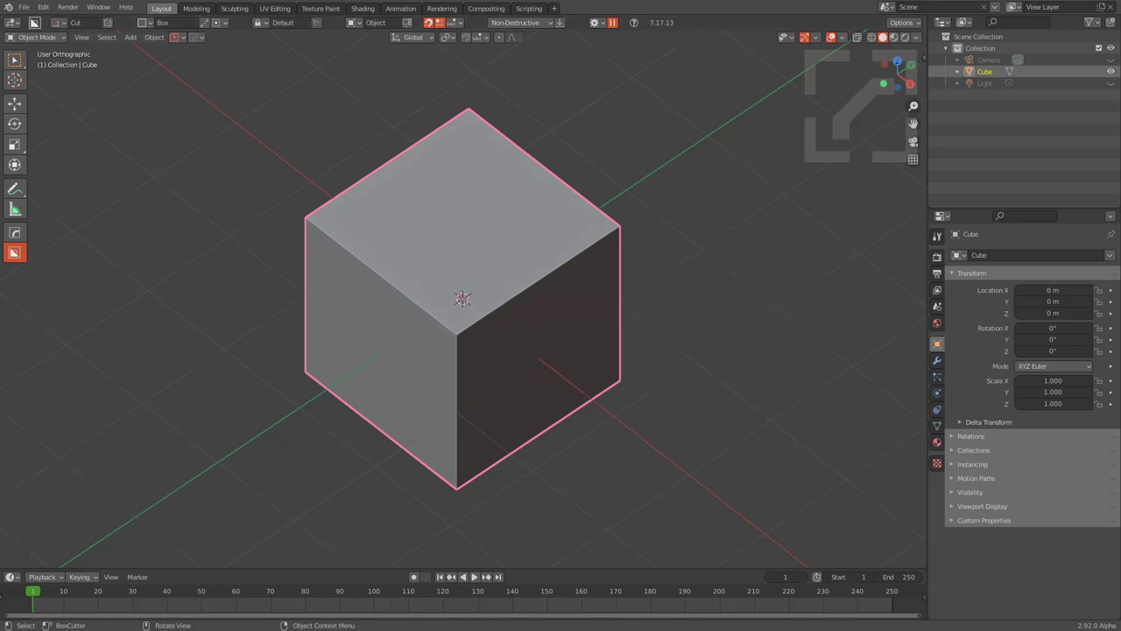
Step: Slice a box out of the cube's upper front corner with BoxCutter, extruded about 0.257 deep
middle_click_drag(566, 237, 562, 215)
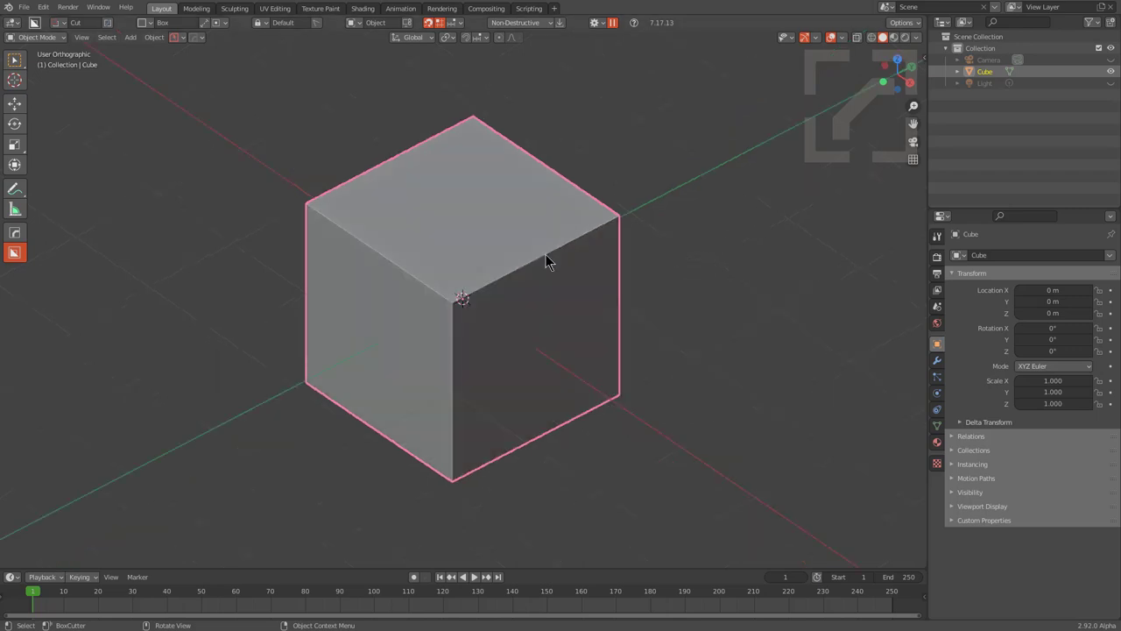
middle_click_drag(545, 255, 537, 231)
left_click_drag(539, 213, 441, 325)
key("x")
left_click(448, 344)
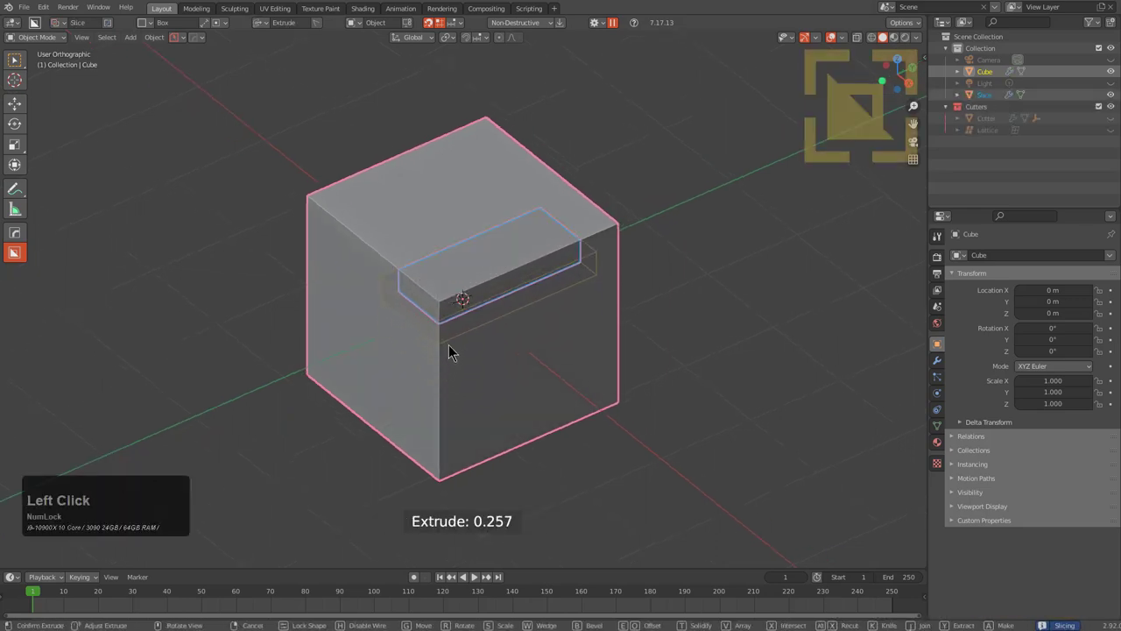
left_click(471, 274)
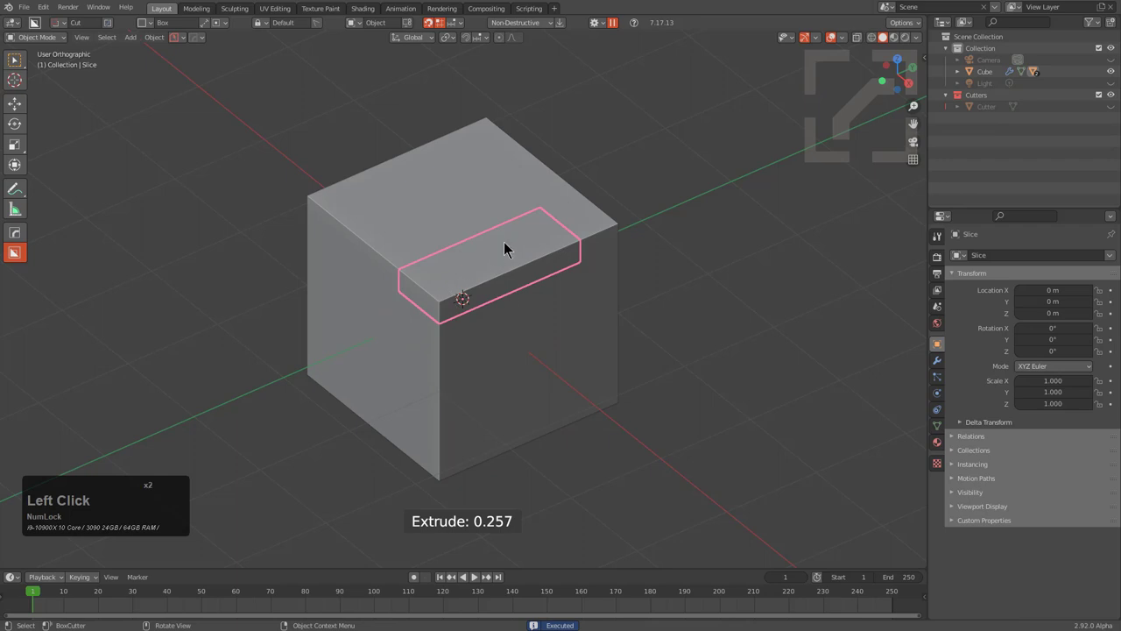
Step: Run To_Shape v1.5 on the sliced block with the Cube shape and set its offset direction to +Z
key("q")
key("o")
key("t")
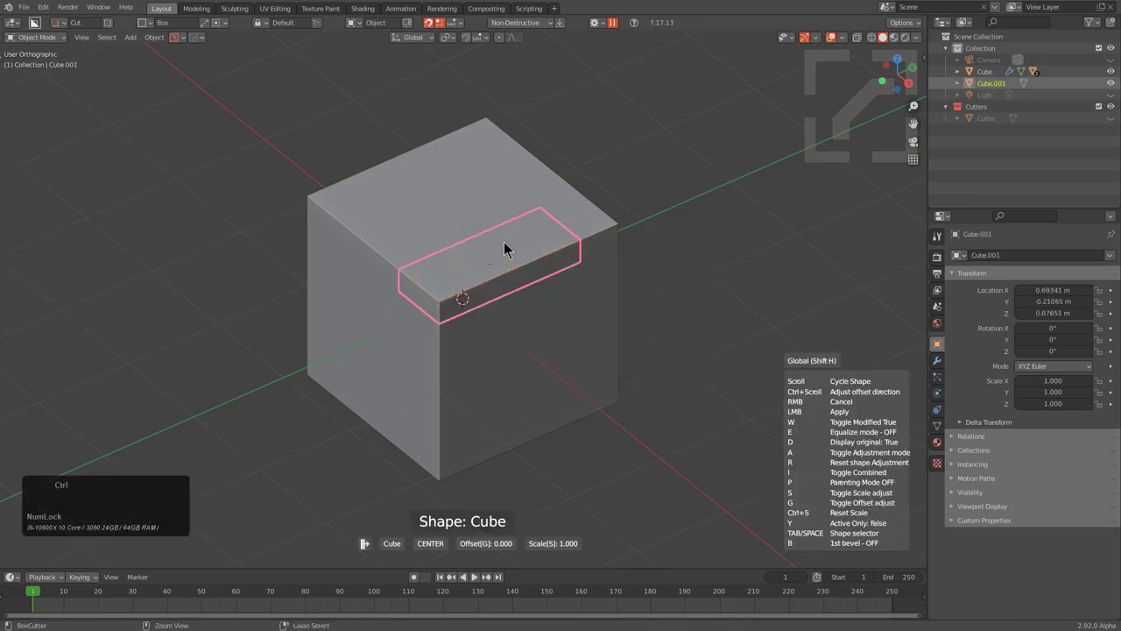
scroll(504, 242, "down", 1, "ctrl")
scroll(506, 243, "down", 3, "ctrl")
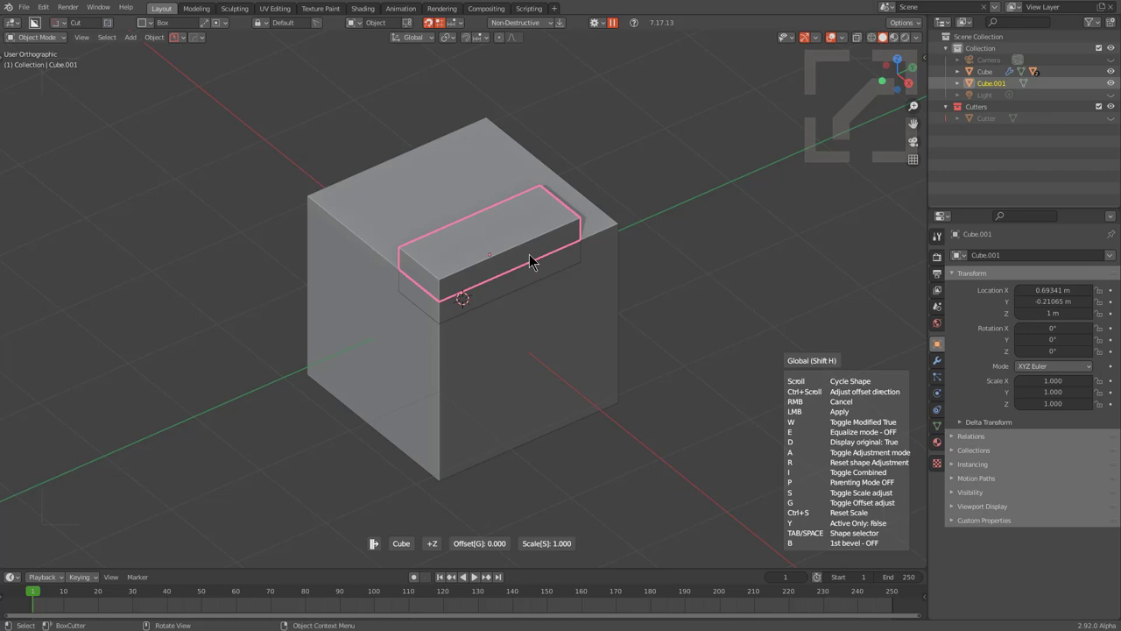
Step: Try the Sphere, Cylinder and Plane shapes for the sliced block in the To_Shape selector
key("space")
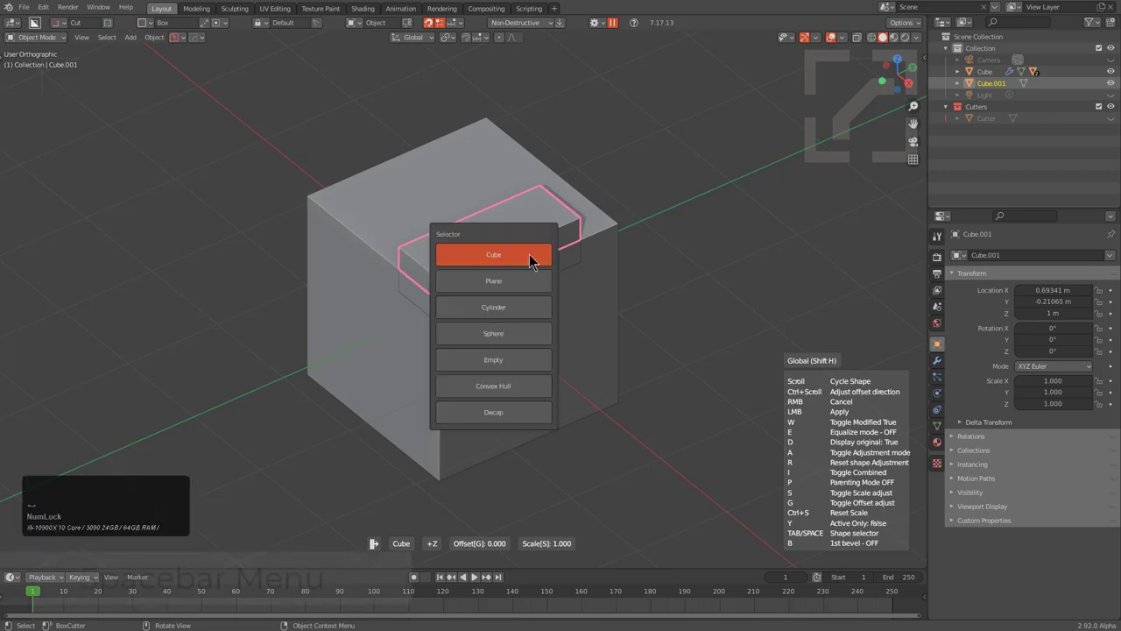
left_click(504, 334)
key("space")
left_click(502, 266)
key("space")
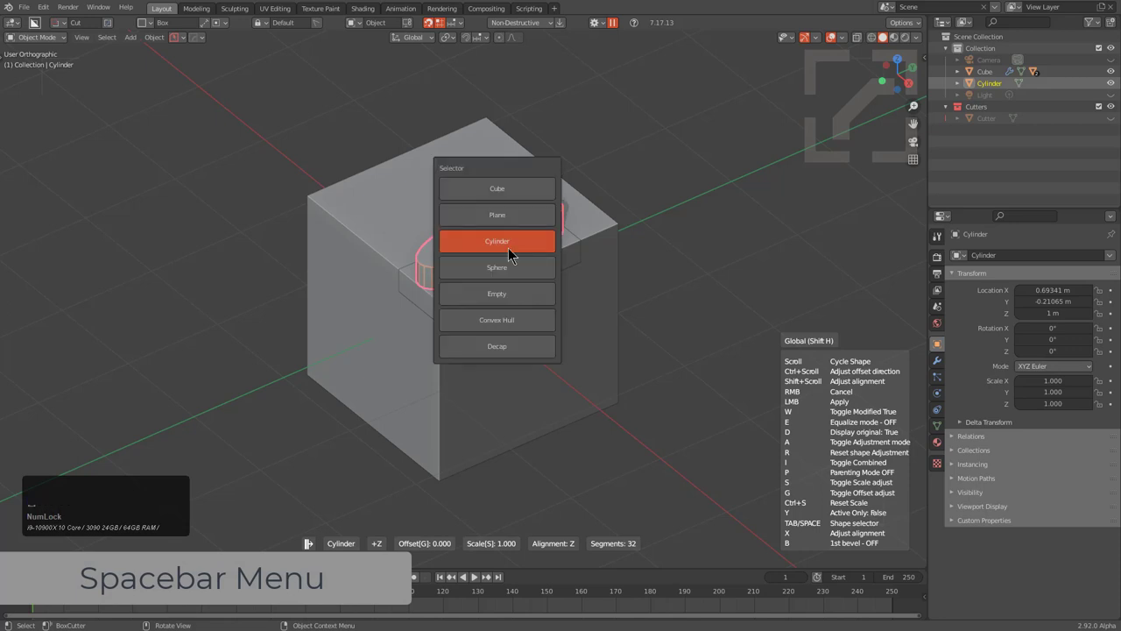
left_click(514, 218)
Step: Try the Convex Hull, Decap and Empty shapes for the sliced block in the To_Shape selector
key("space")
left_click(496, 330)
key("space")
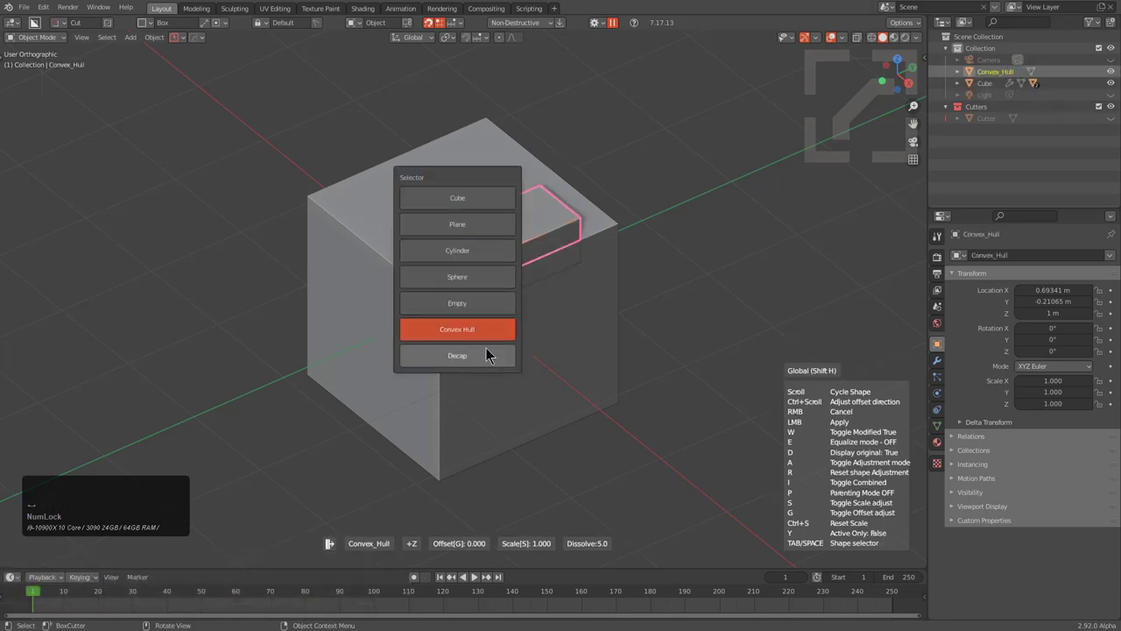
left_click(485, 346)
key("space")
left_click(490, 262)
key("space")
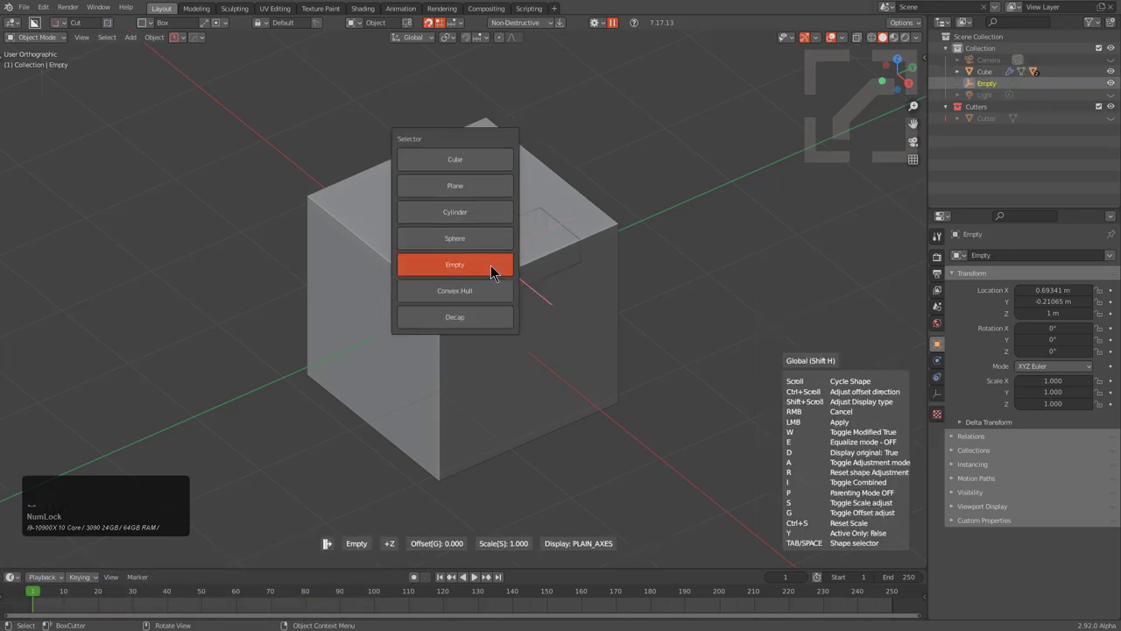
Step: Switch the sliced block's To_Shape between Sphere, Cylinder and Empty, return to Cylinder, and cancel the operator
left_click(482, 238)
key("space")
left_click(477, 213)
key("space")
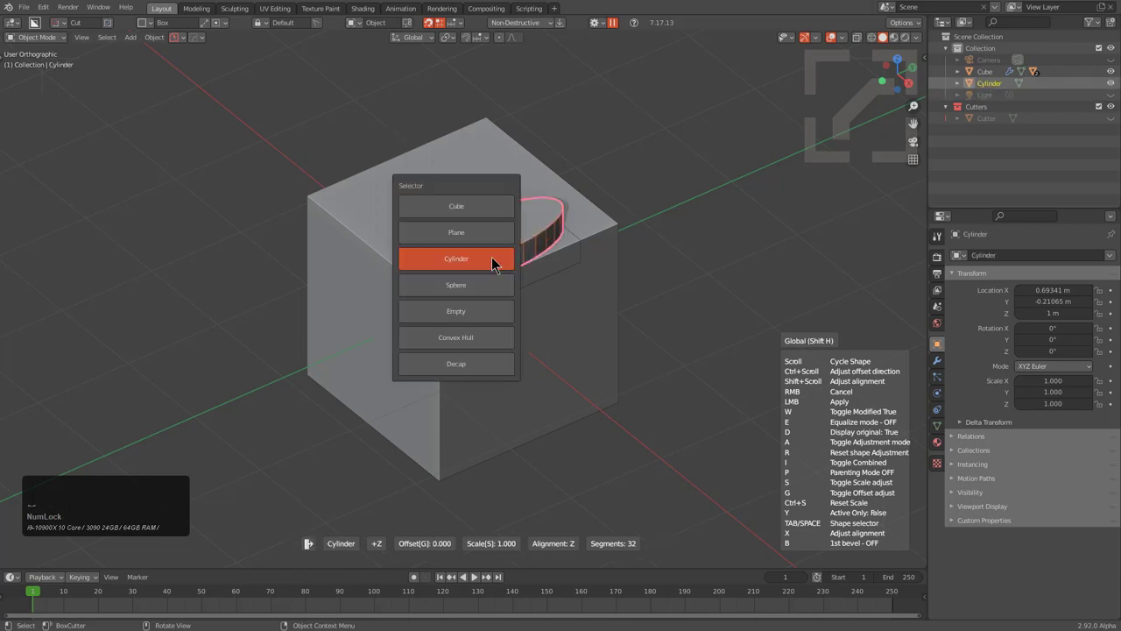
left_click(480, 310)
key("space")
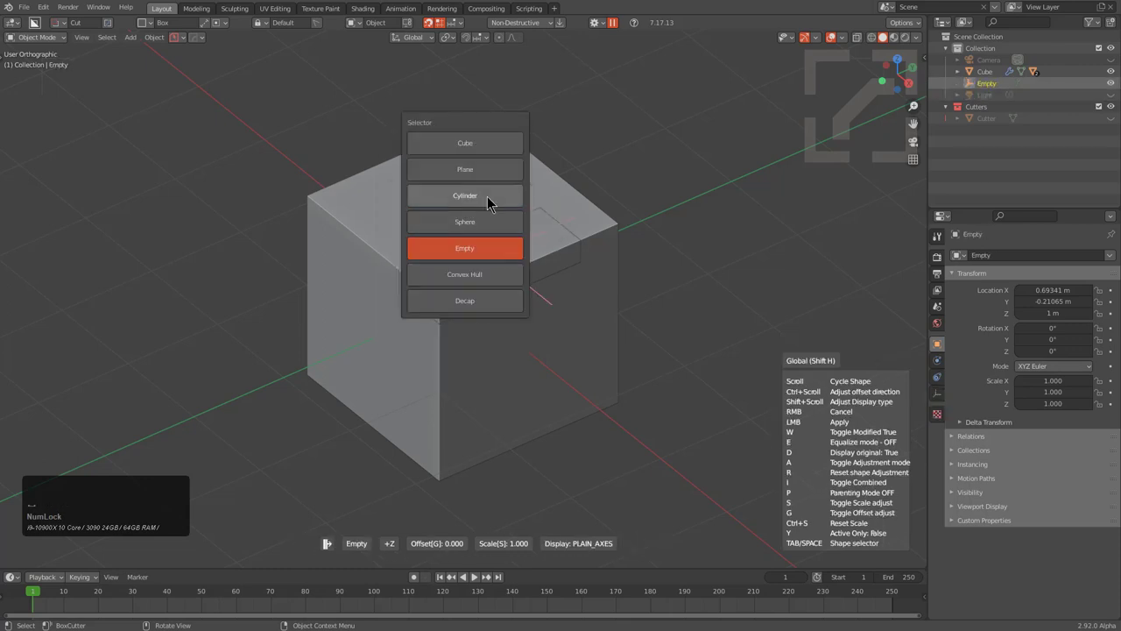
left_click(488, 202)
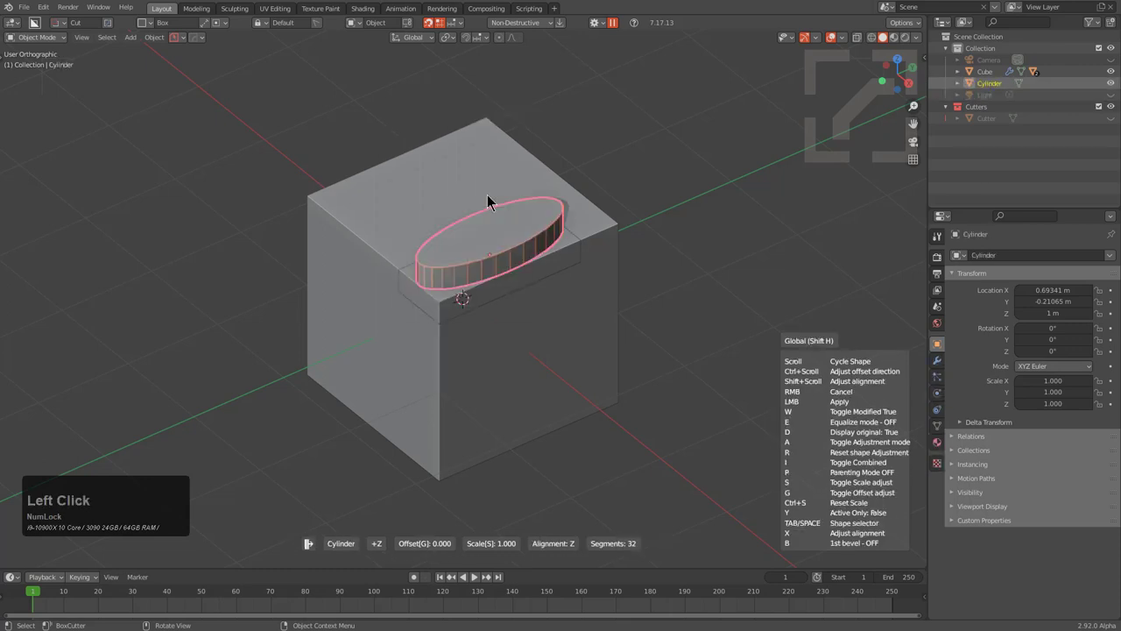
right_click(766, 74)
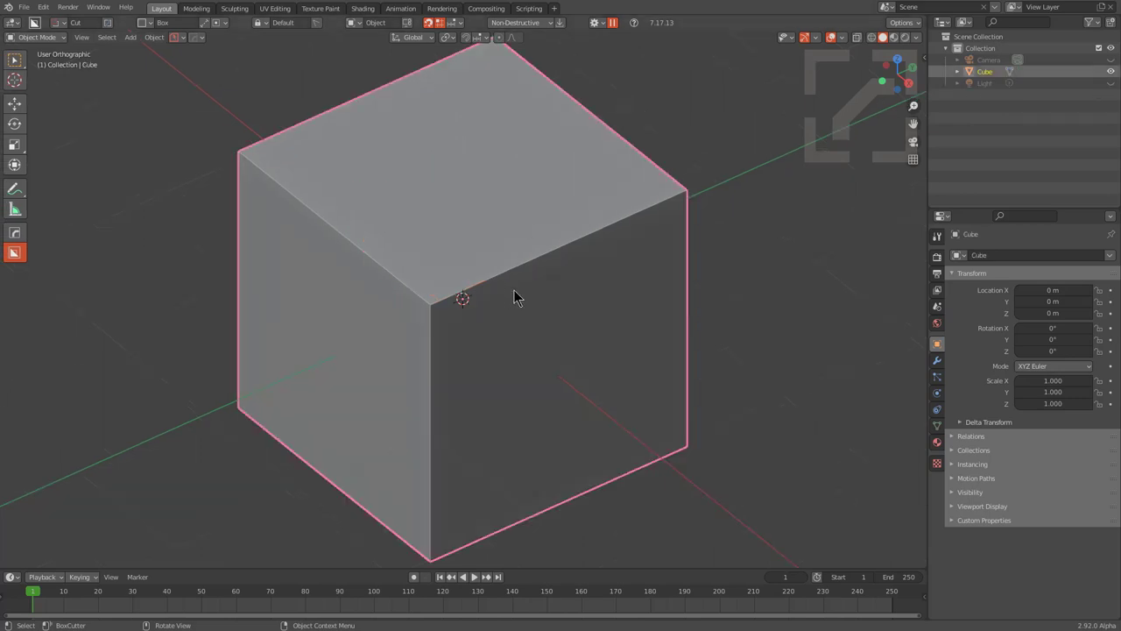
Step: In Edit Mode, knife a box into the cube's upper front corner with BoxCutter, extruded about 1.116 deep
scroll(510, 290, "up", 1)
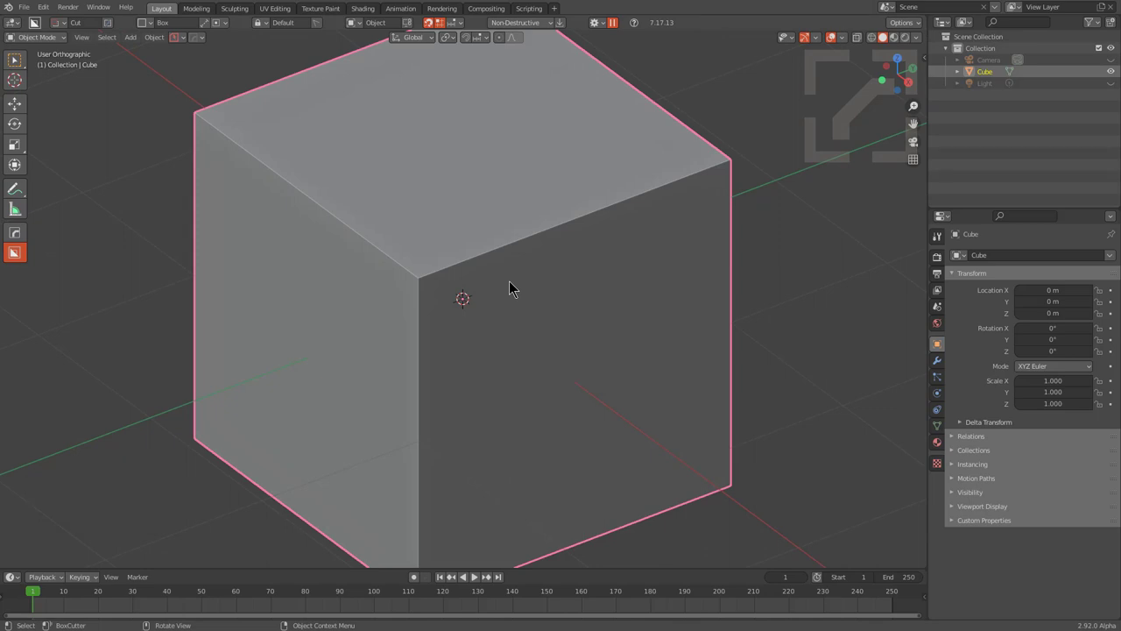
key("Tab")
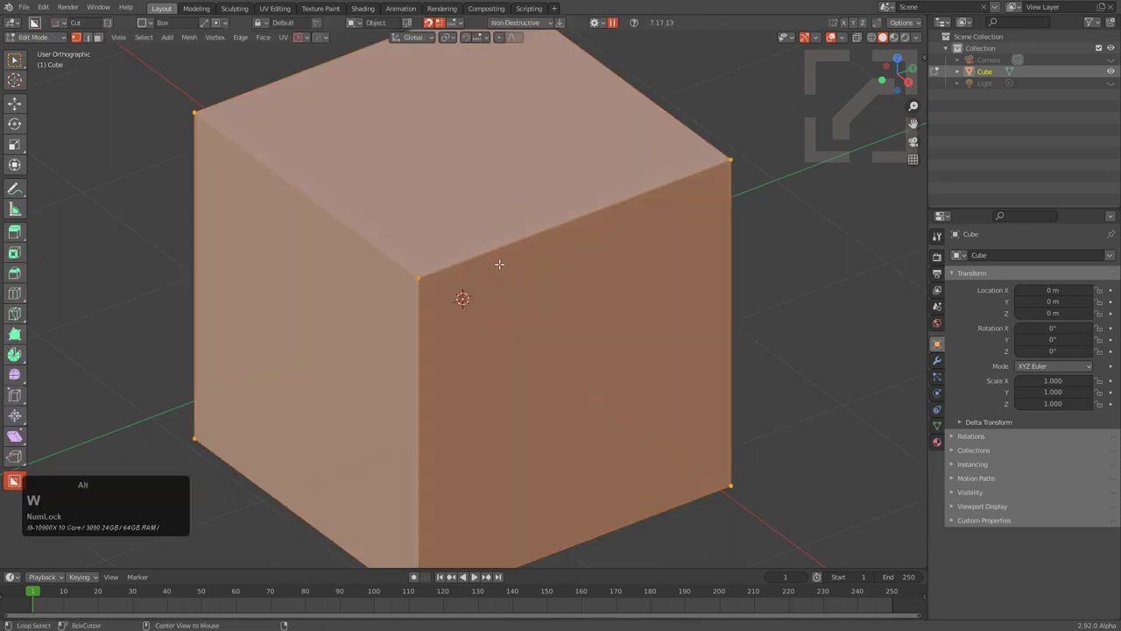
mouse_move(403, 156)
left_mouse_down()
mouse_move(435, 325)
mouse_move(426, 307)
left_mouse_up()
left_click(446, 483)
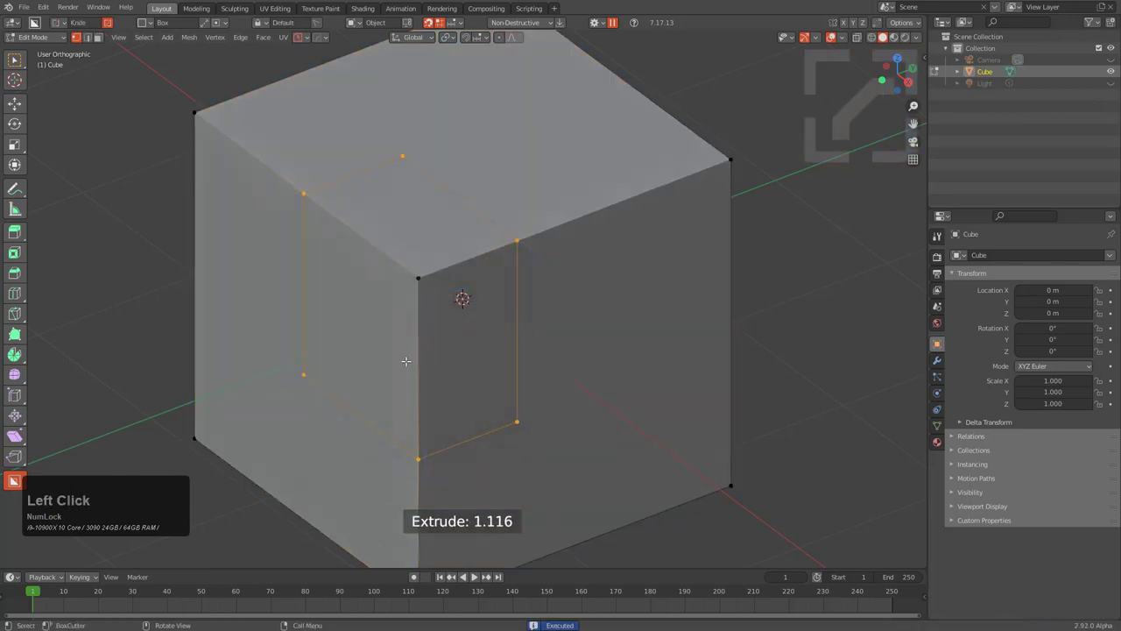
Step: Run To_Shape v1.5 on the selected corner faces and choose the Cylinder shape
key("q")
mouse_move(574, 254)
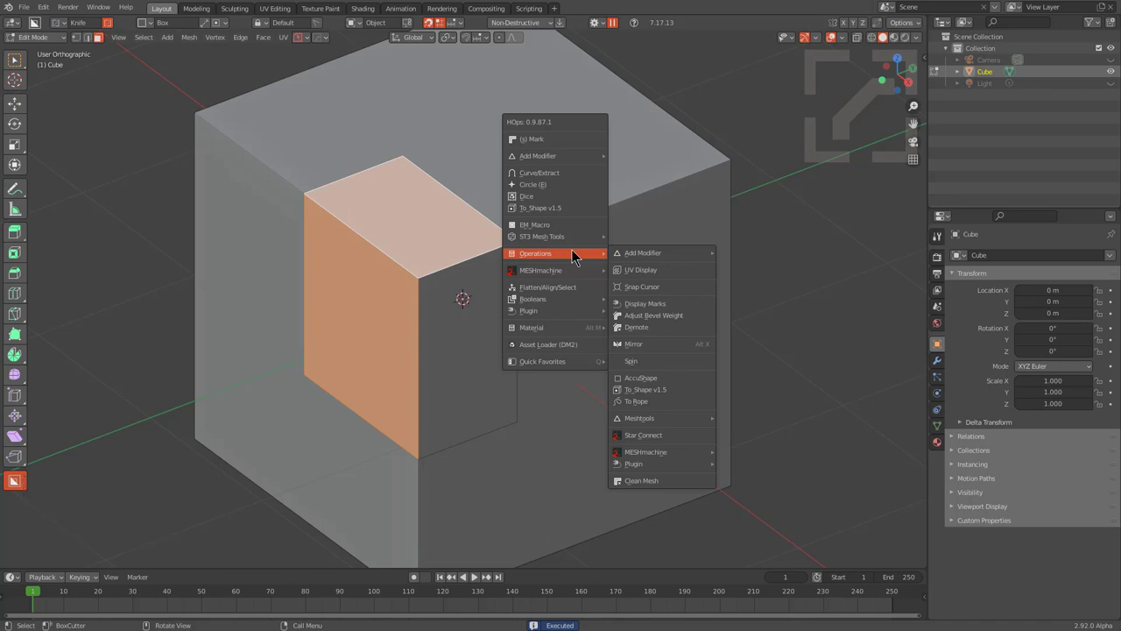
left_click(661, 395)
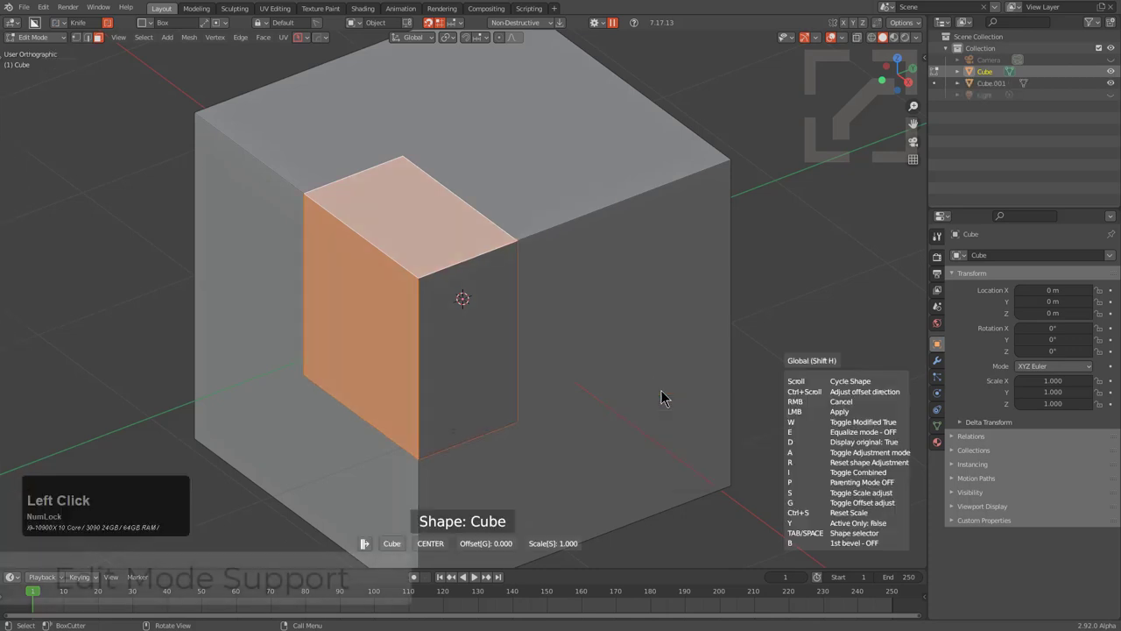
key("Tab")
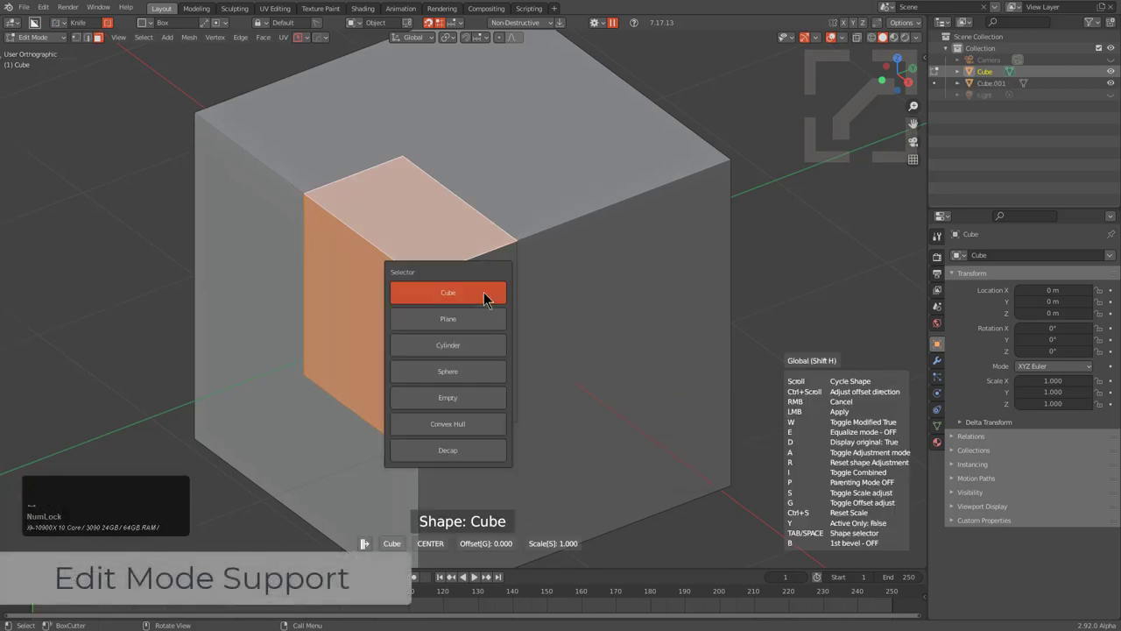
left_click(451, 352)
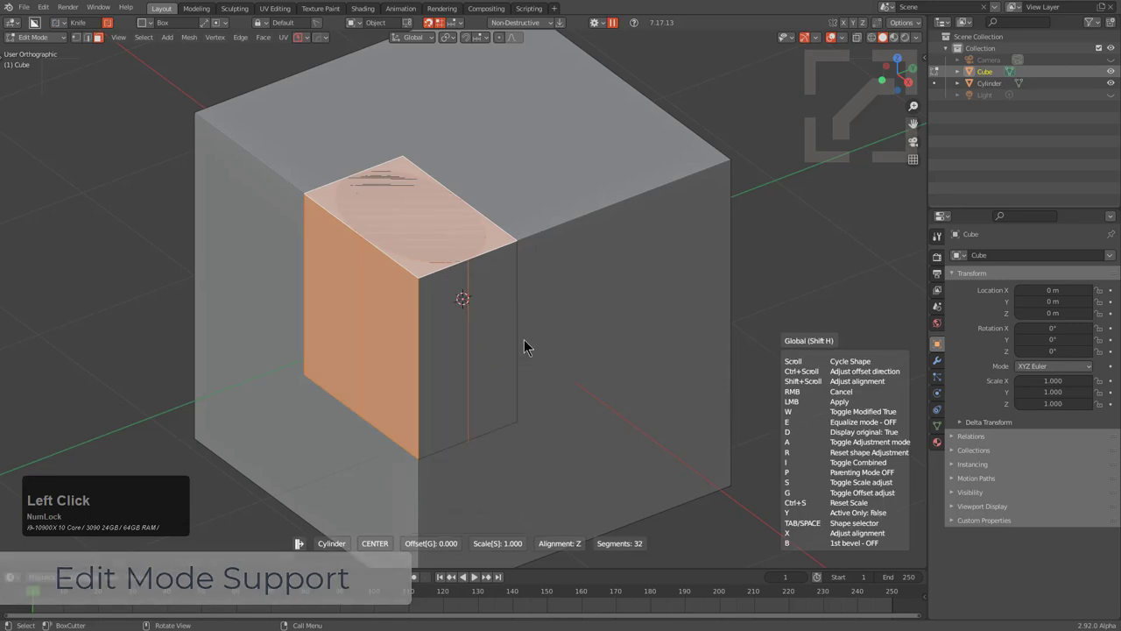
Step: Set the cylinder's equalize mode to RADIUS and its offset direction to +Z
key("e")
key("e")
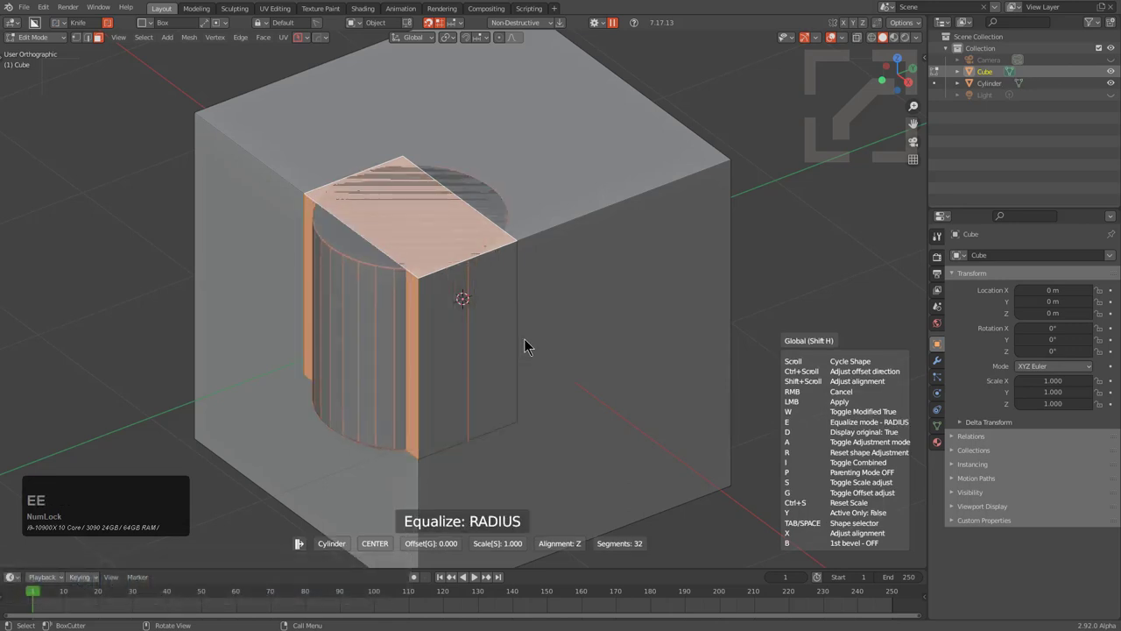
scroll(524, 338, "down", 4, "ctrl")
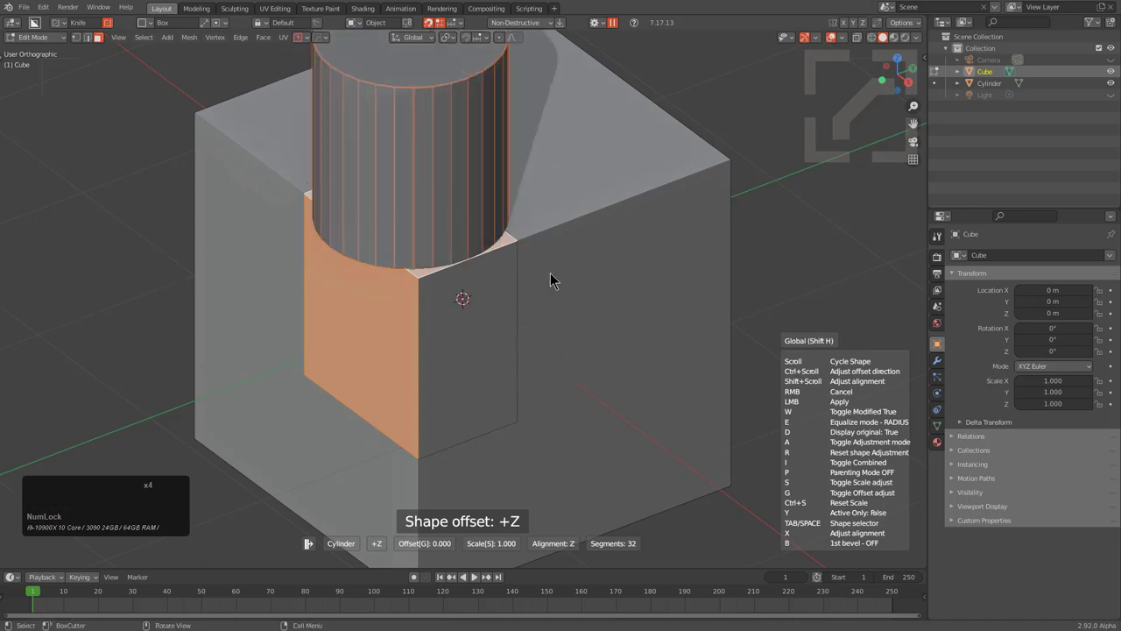
Step: Cycle the cylinder's alignment through the axes and set it to X
key("x")
key("x")
key("x")
key("x")
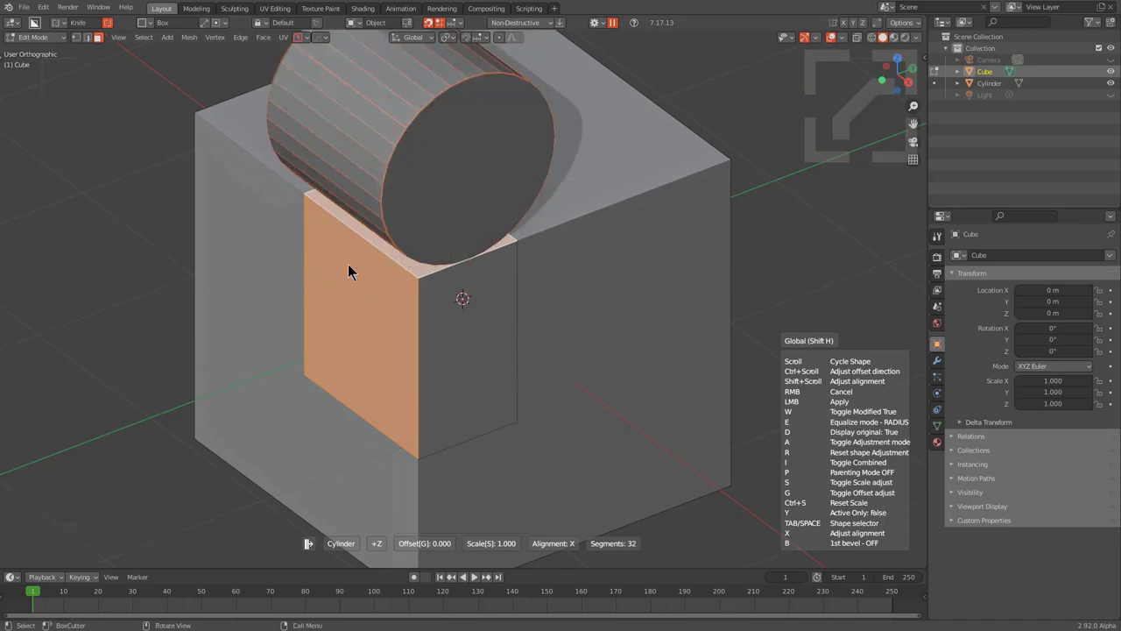
key("x")
key("x")
key("x")
Step: Try the cylinder's different segment presets, including 12 and 32 segments
key("1")
key("2")
key("3")
key("4")
key("3")
key("2")
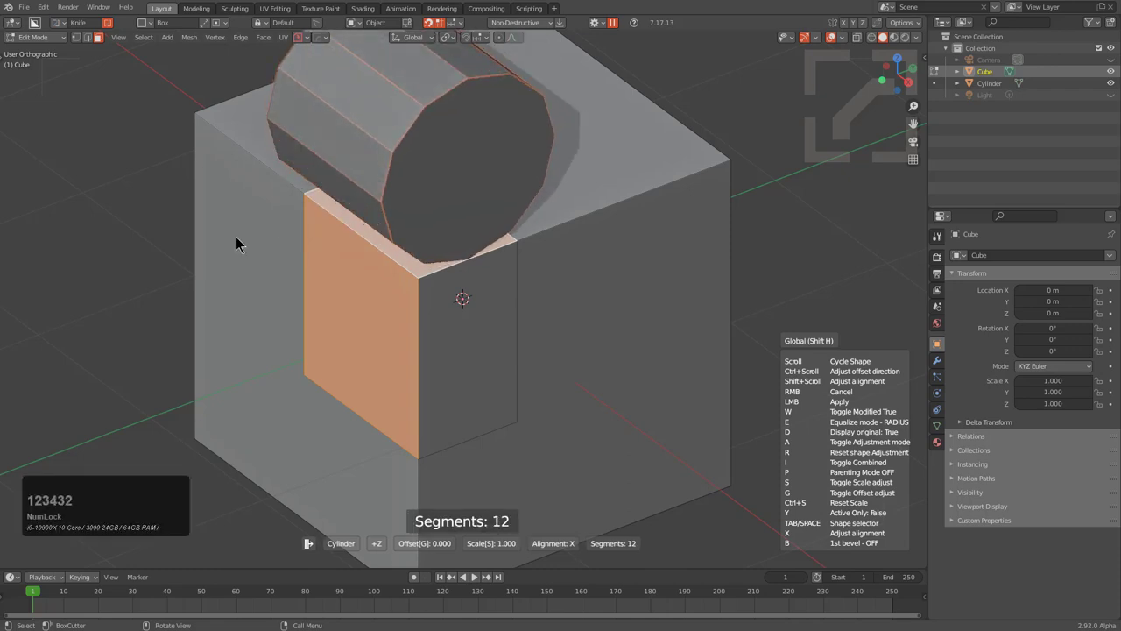
key("2")
key("1")
key("2")
key("3")
key("4")
key("5")
key("3")
key("4")
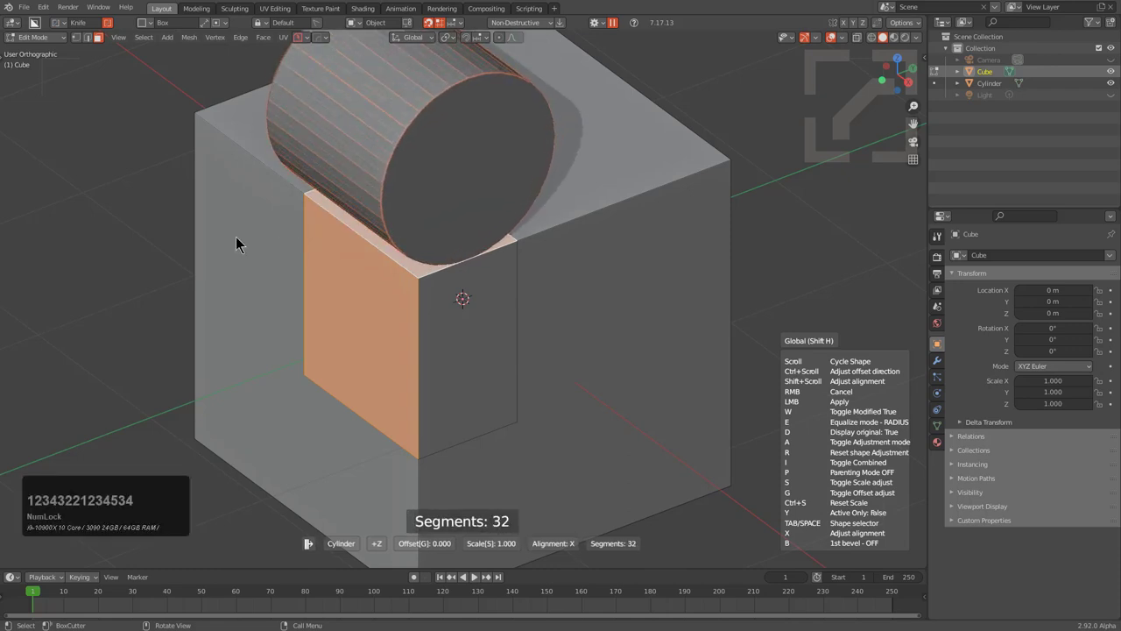
Step: Set the cylinder to 8 segments, keep its X alignment, and apply To_Shape
key("1")
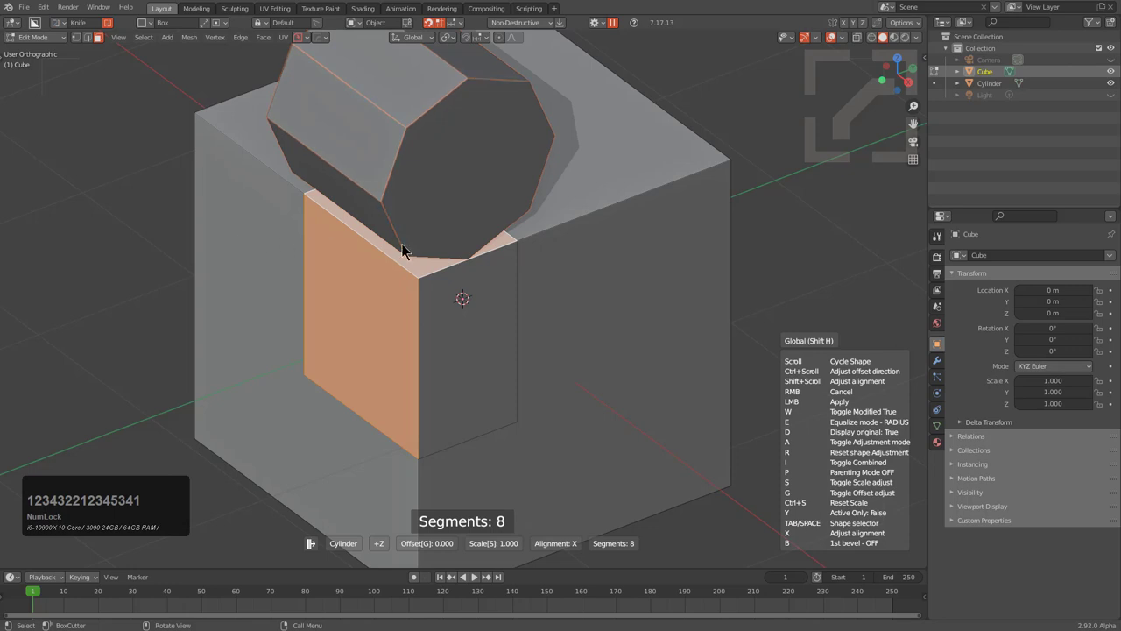
scroll(403, 250, "down", 2, "shift")
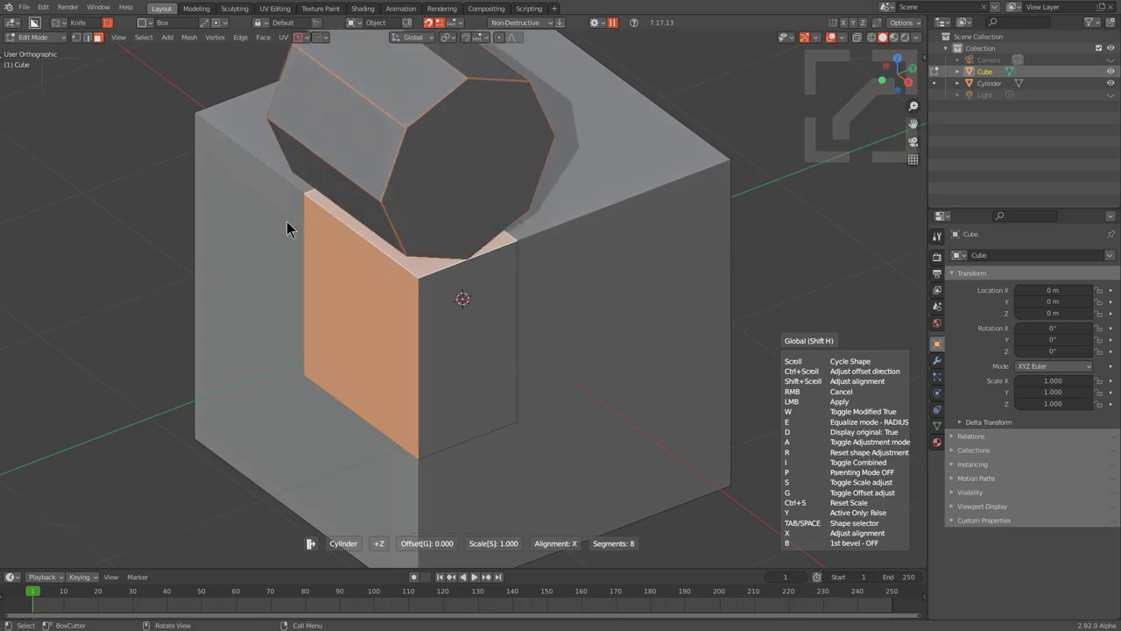
left_click(508, 182)
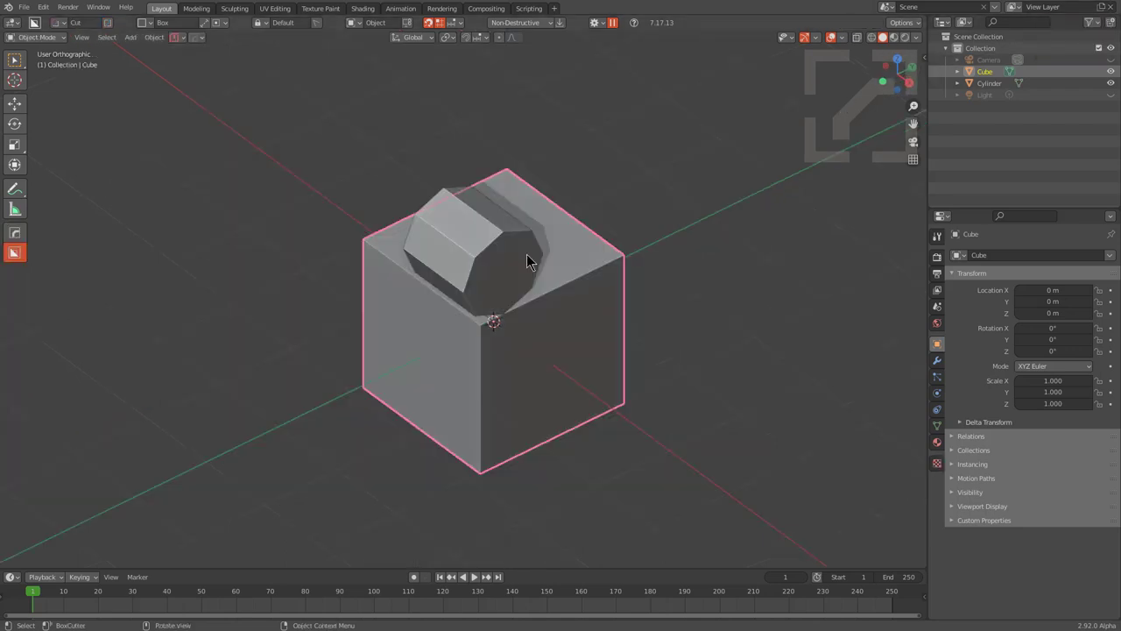
Step: Delete the cube and the cylinder, and add a lattice to the empty scene
mouse_move(527, 255)
middle_mouse_down()
mouse_move(513, 248)
mouse_move(520, 241)
middle_mouse_up()
key("a")
key("x")
left_click(522, 246)
key("shift+a")
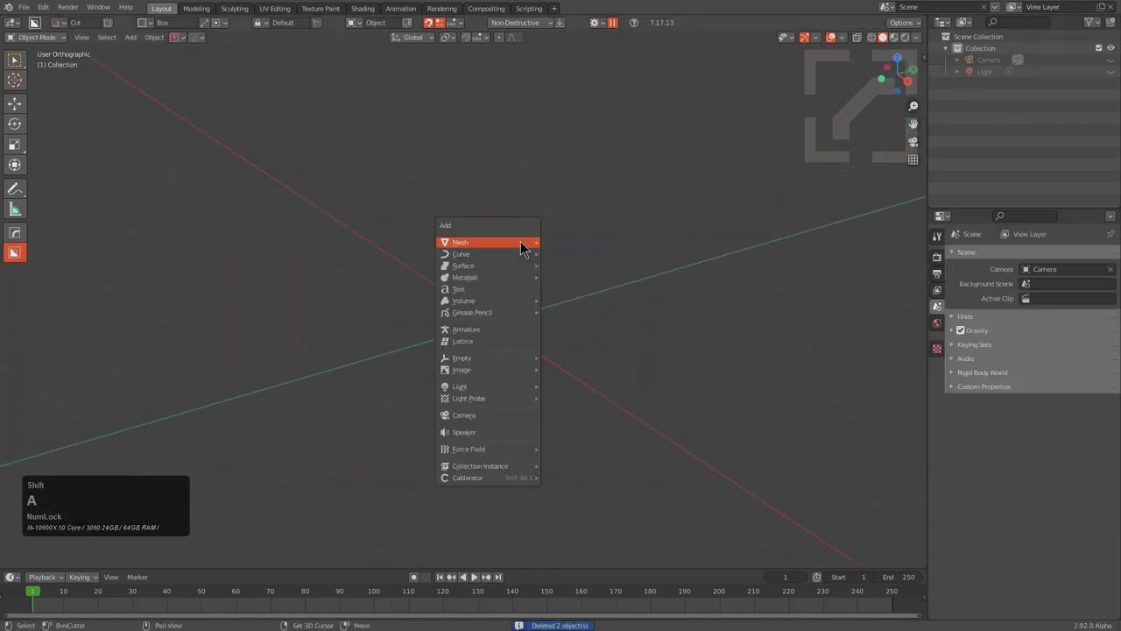
left_click(489, 339)
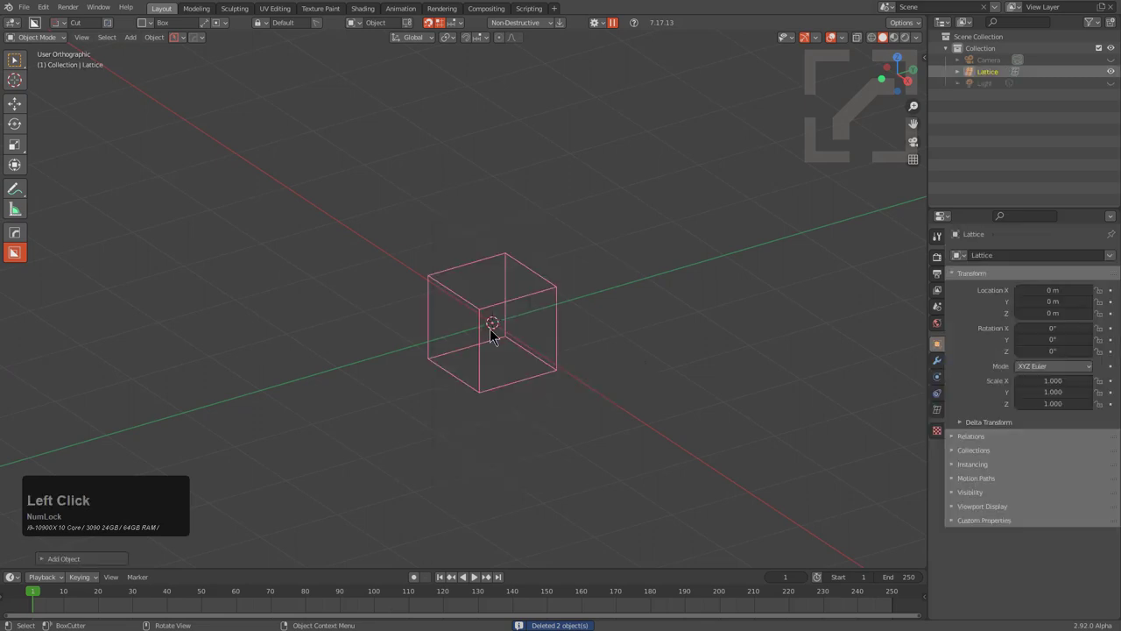
Step: Raise two adjacent upper points of the lattice along Z in Edit Mode to give it a sloped top
scroll(508, 326, "up", 2)
key("Tab")
left_click(521, 320)
left_click(601, 258, "shift")
key("g")
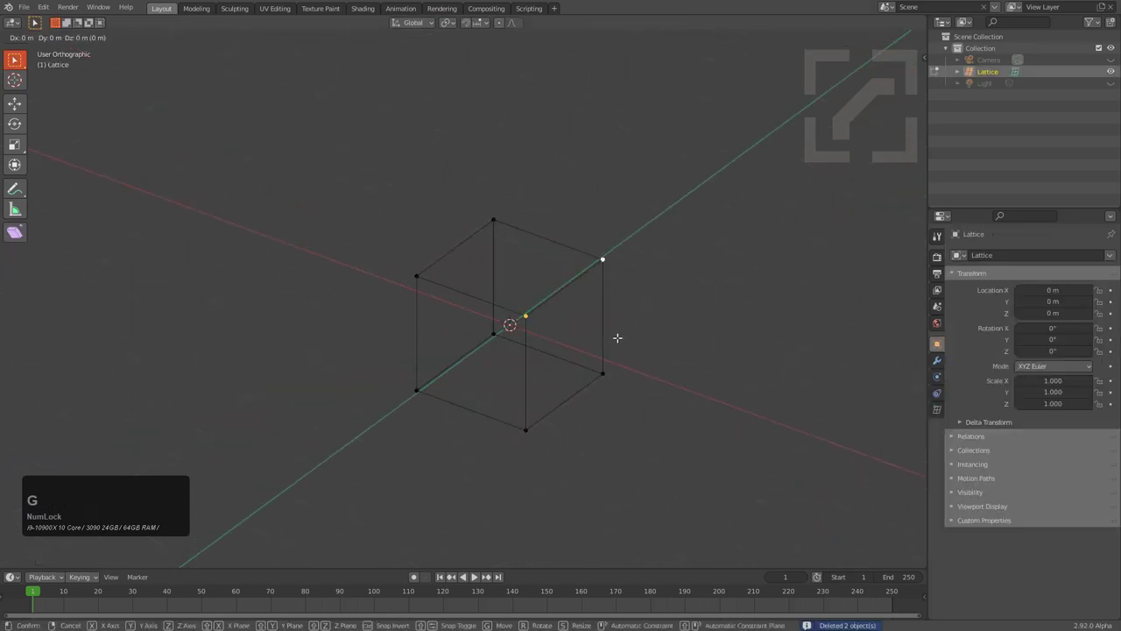
key("z")
left_click(615, 226)
key("Tab")
scroll(561, 271, "up", 1)
middle_click_drag(547, 278, 597, 159)
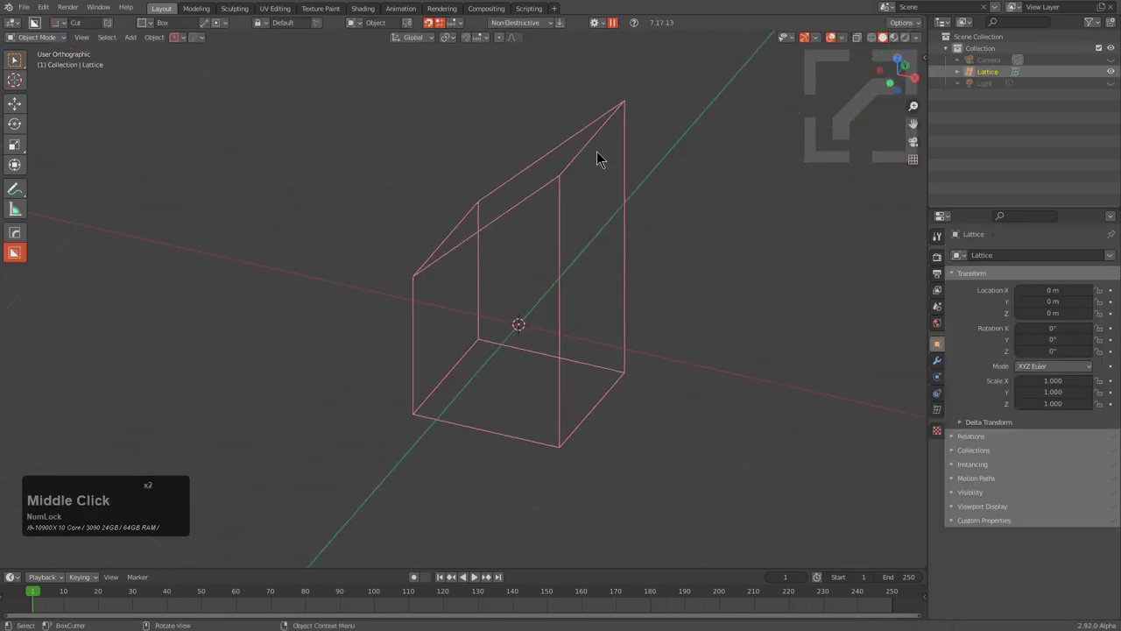
Step: Run To_Shape v1.5 on the sloped lattice and cycle its shape from Cylinder through Decap to Cube
key("q")
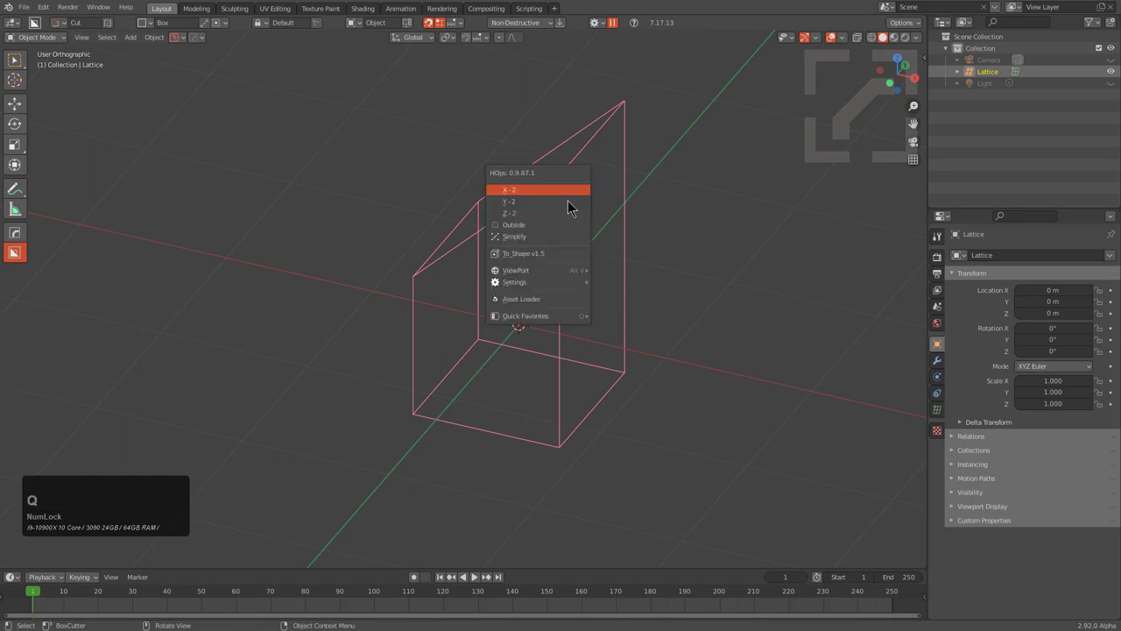
left_click(544, 255)
scroll(578, 231, "down", 1)
scroll(578, 226, "up", 2)
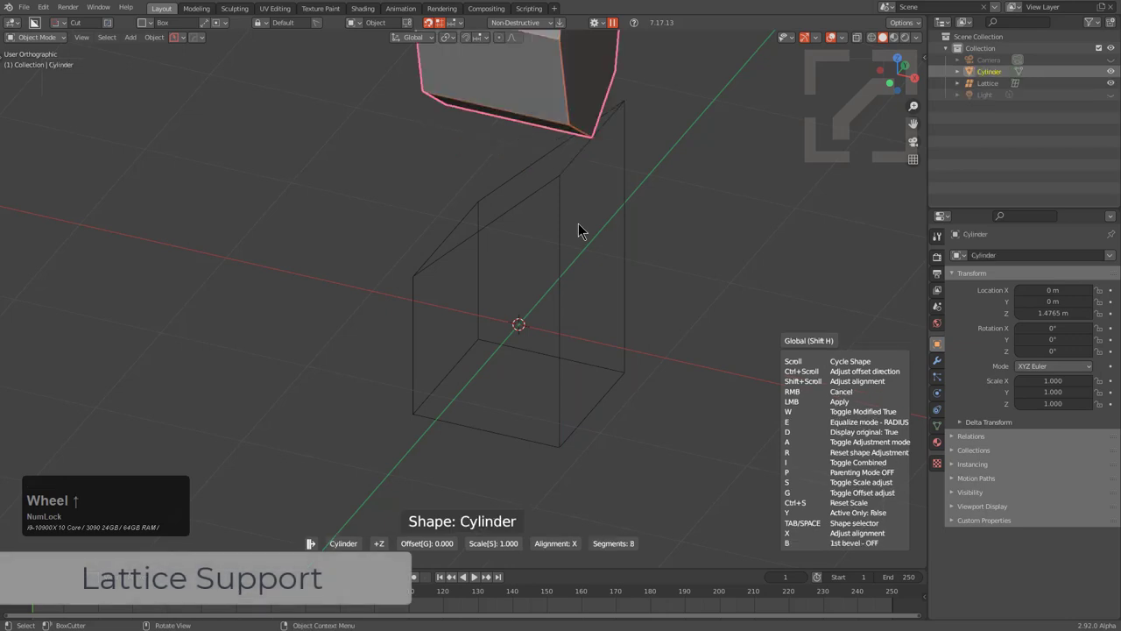
middle_click_drag(580, 220, 587, 289)
scroll(588, 290, "up", 3)
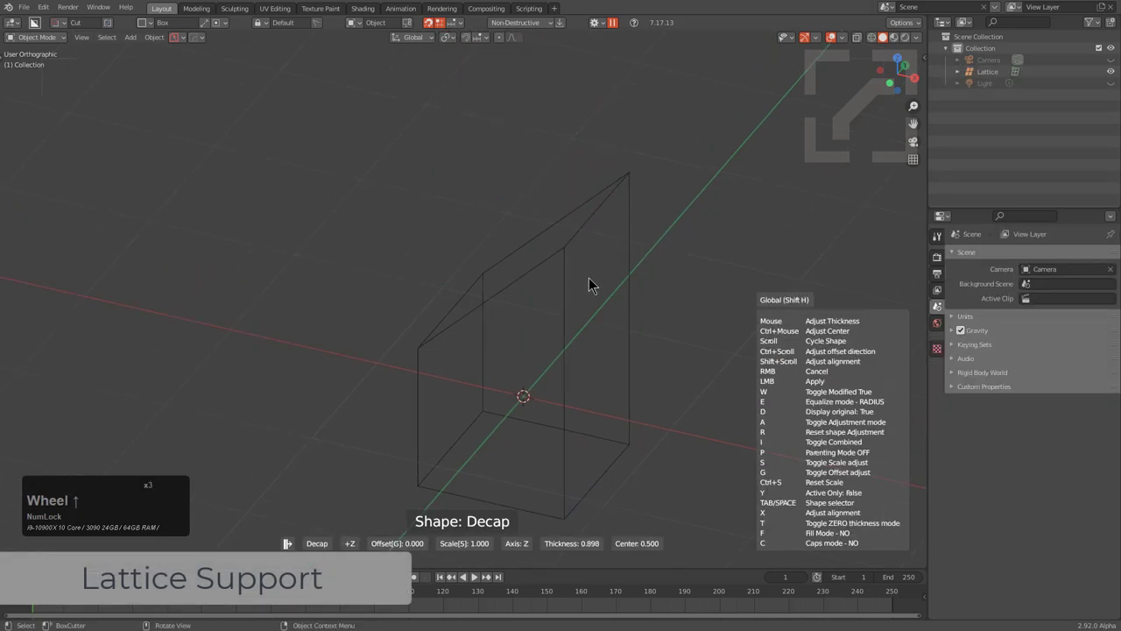
scroll(588, 278, "up", 1)
scroll(588, 277, "down", 1)
middle_click_drag(588, 277, 596, 418, "shift")
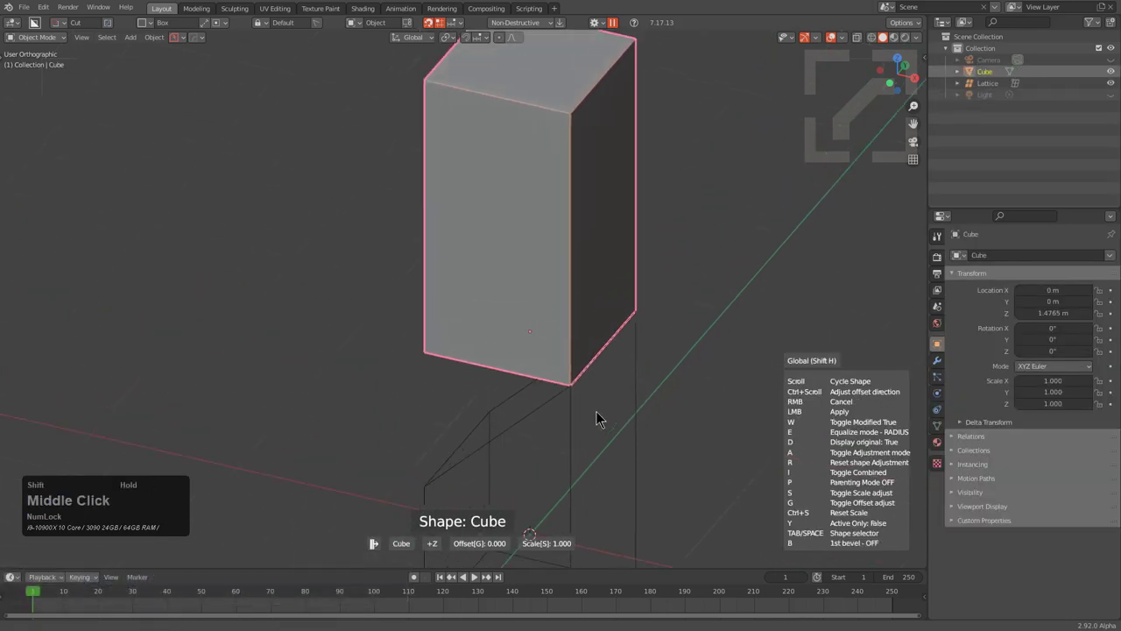
Step: Cycle the lattice's To_Shape through Empty, Cylinder, Decap, Convex Hull and Plane, and cancel the operator
scroll(600, 399, "up", 4)
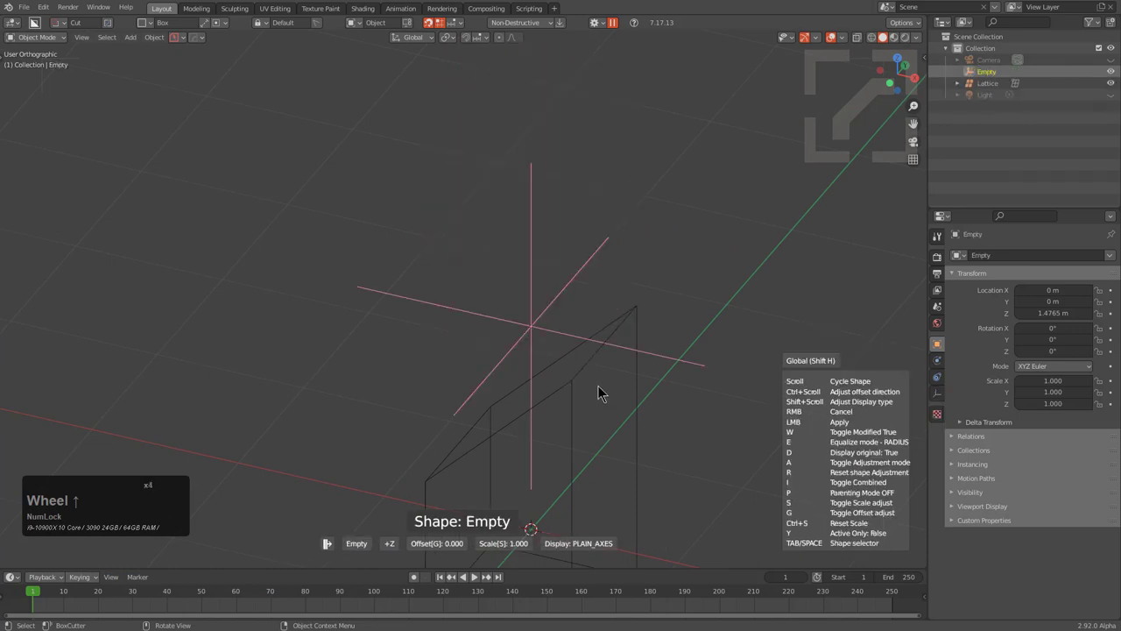
scroll(599, 386, "up", 6)
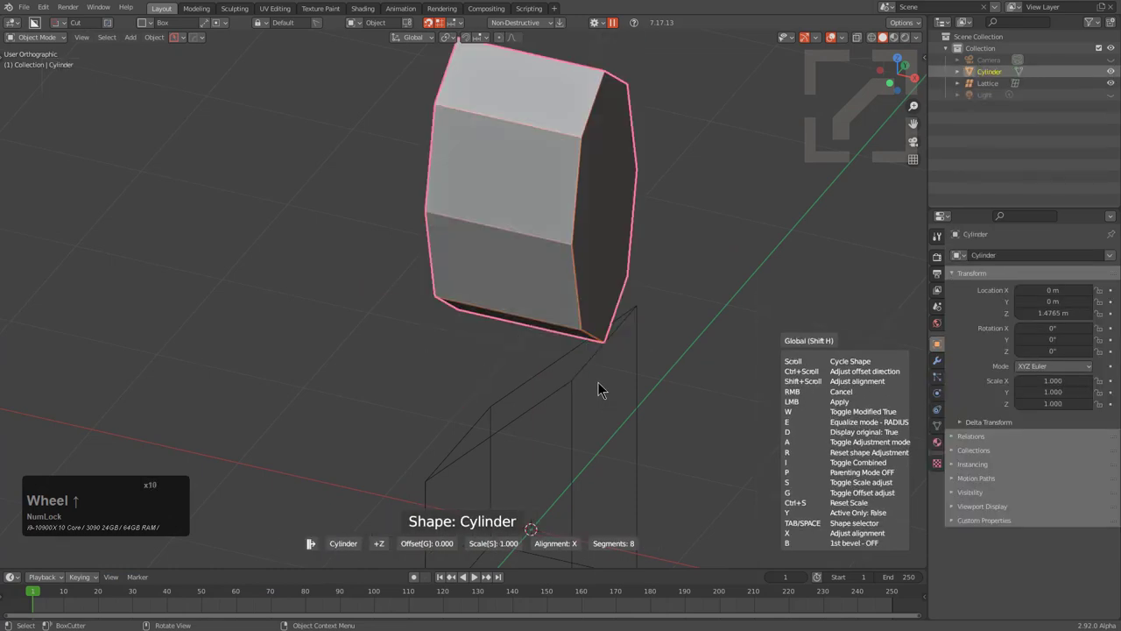
scroll(599, 390, "up", 3)
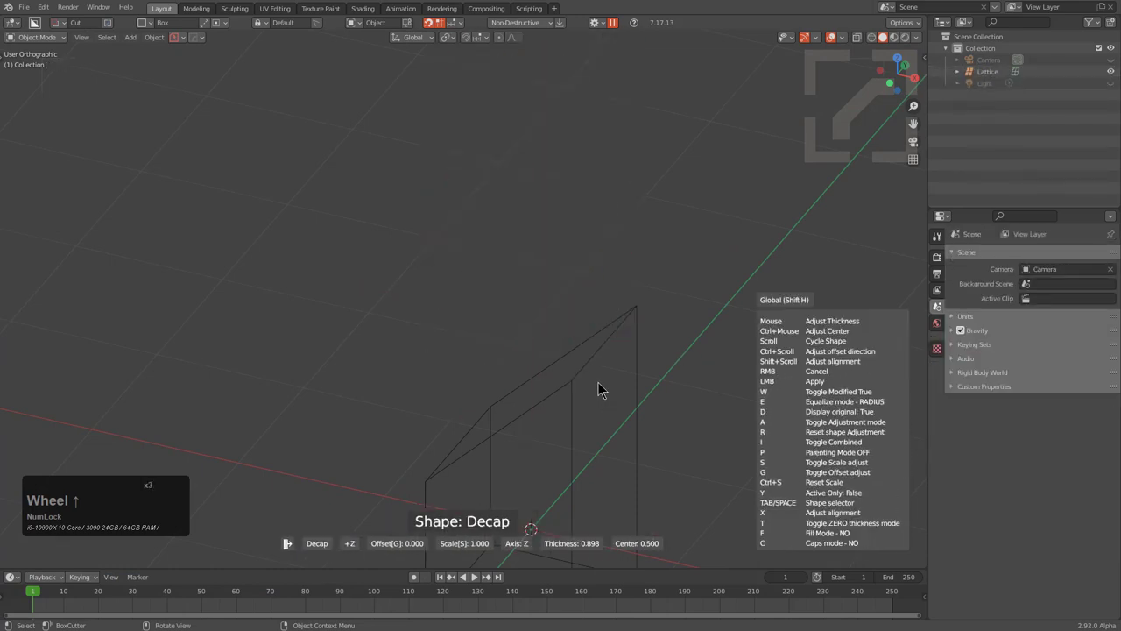
scroll(598, 389, "up", 1)
scroll(595, 386, "down", 1)
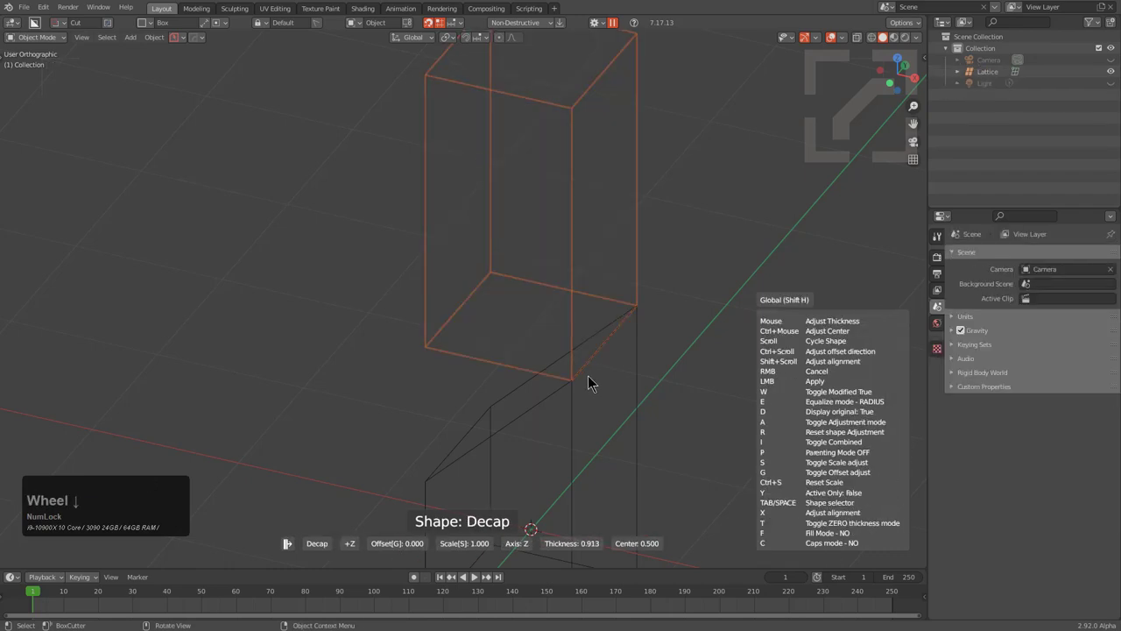
scroll(496, 376, "down", 1)
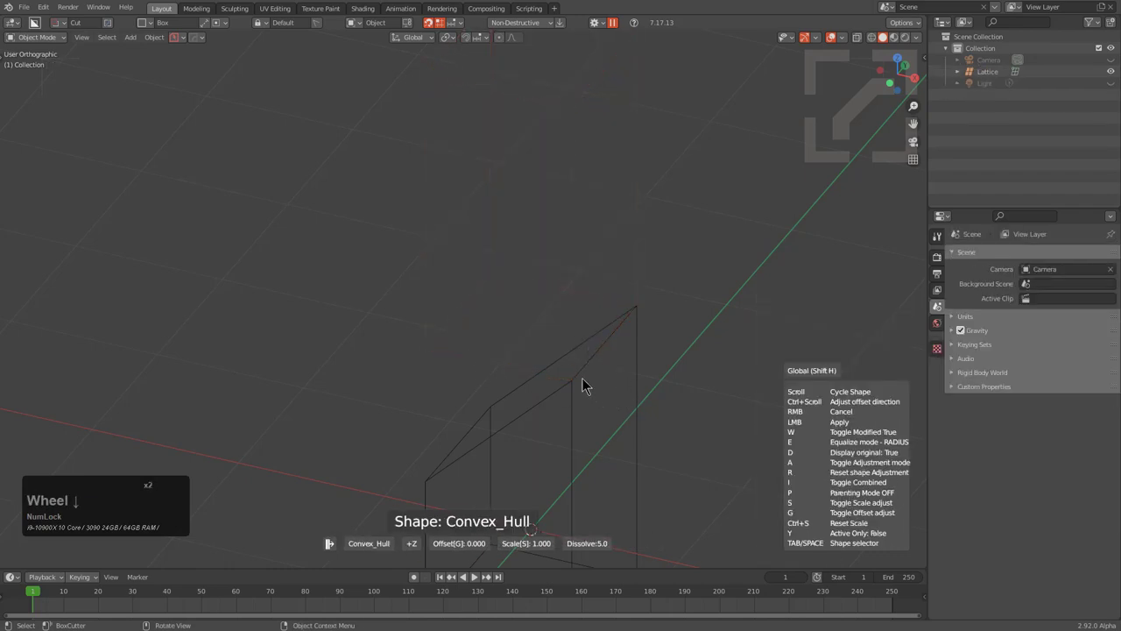
scroll(585, 386, "up", 7)
scroll(585, 383, "up", 3)
right_click(584, 378)
Step: Delete the lattice and add a NURBS path to the empty scene
scroll(561, 391, "down", 4)
middle_click_drag(550, 397, 567, 360, "shift")
middle_click_drag(567, 360, 555, 371)
scroll(554, 370, "up", 1)
key("x")
left_click(553, 366)
key("shift+a")
mouse_move(524, 282)
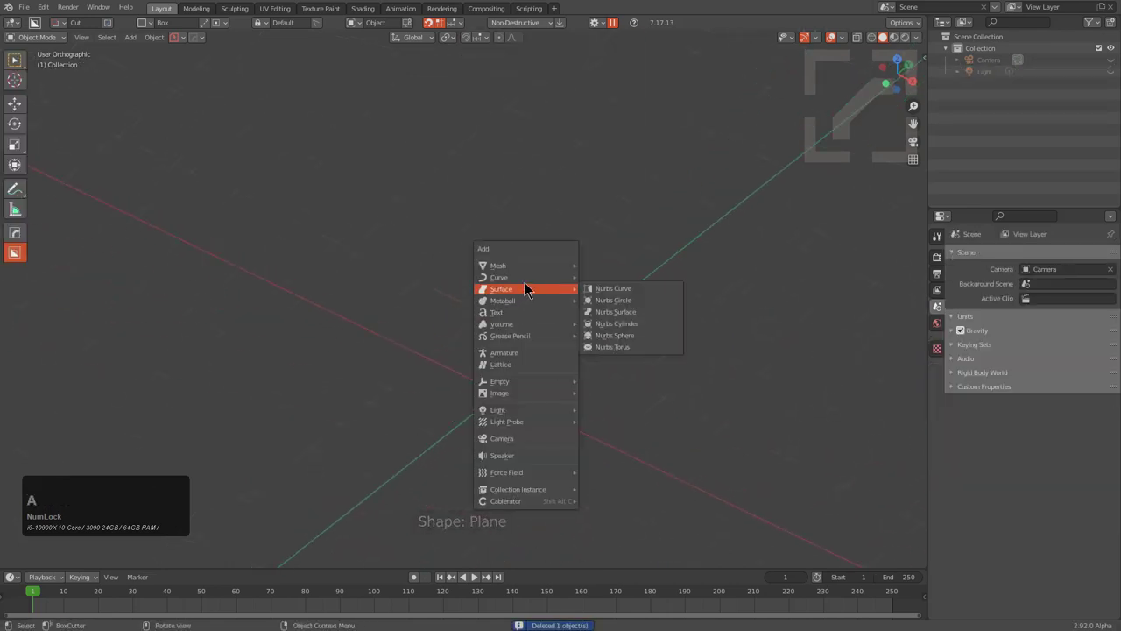
left_click_drag(525, 278, 602, 291)
left_click(605, 328)
Step: In Edit Mode, extrude the path's end point seven times in varying directions to build a looping 3D curve
key("Tab")
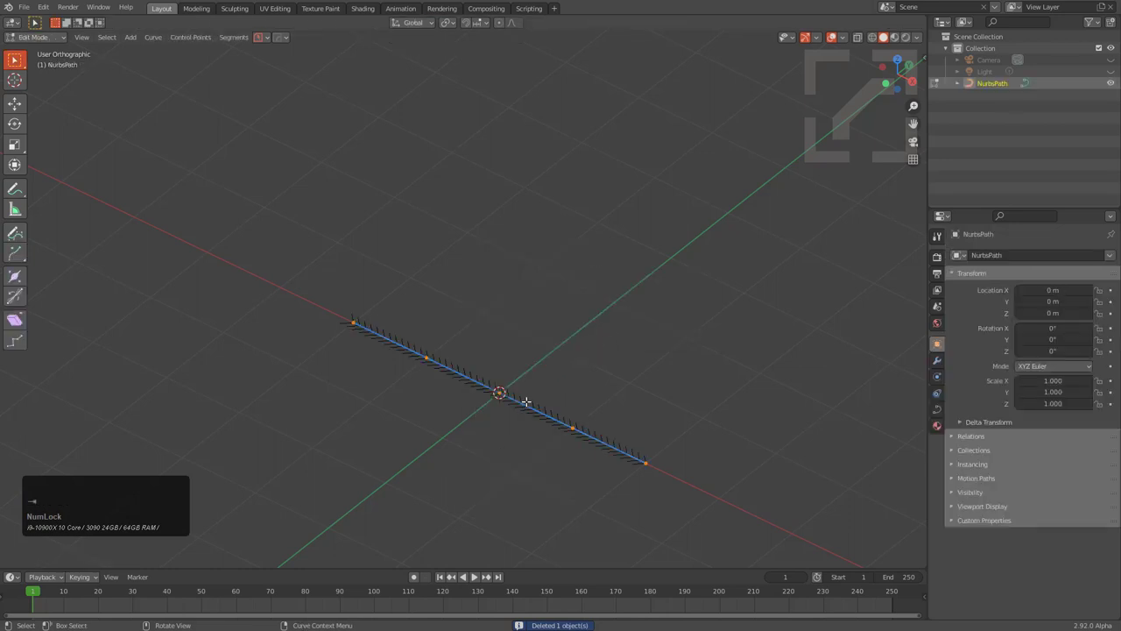
middle_click_drag(526, 401, 585, 396)
left_click(611, 378)
key("e")
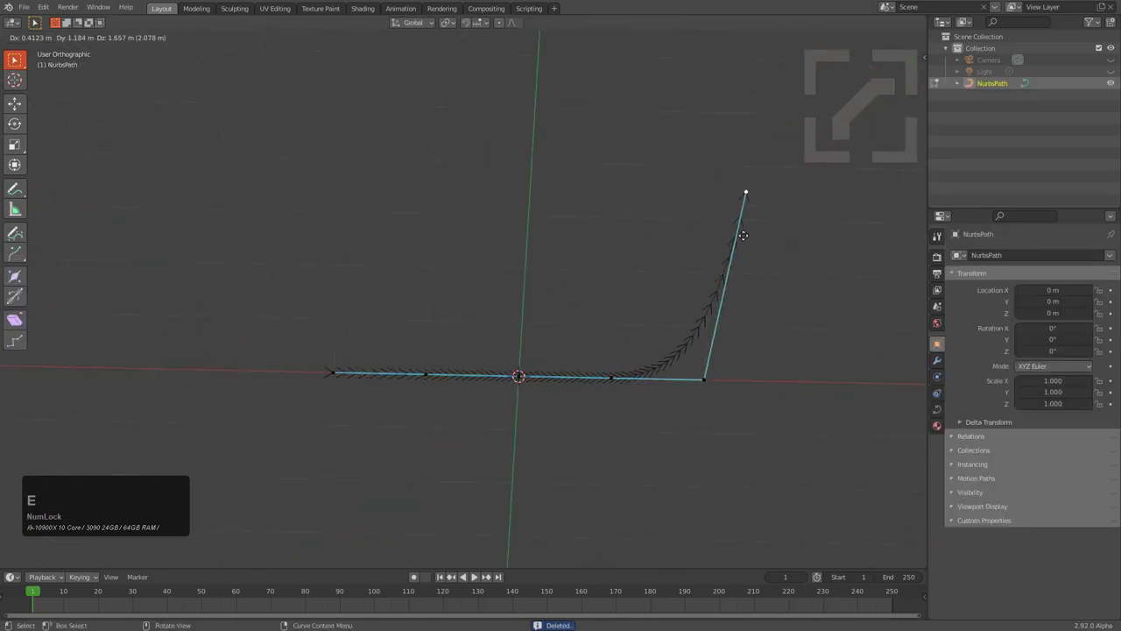
left_click(741, 234)
key("e")
left_click(578, 169)
middle_click_drag(578, 171, 637, 269)
key("e")
left_click(394, 193)
key("e")
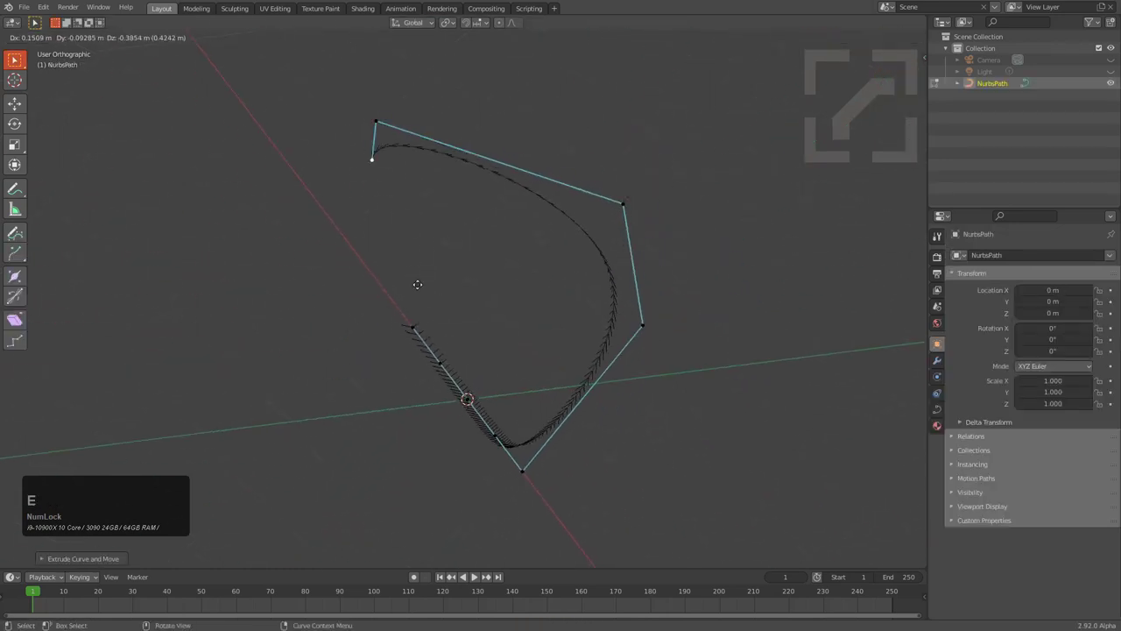
left_click(338, 391)
key("e")
left_click(388, 534)
key("e")
left_click(540, 520)
middle_click_drag(540, 519, 561, 365)
key("e")
left_click(230, 160)
Step: Extend the curve with eight more extruded points sweeping through further loops, and return to Object Mode
middle_click_drag(388, 221, 293, 272)
scroll(315, 233, "down", 3)
key("e")
left_click(482, 168)
key("e")
left_click(588, 263)
key("e")
left_click(477, 385)
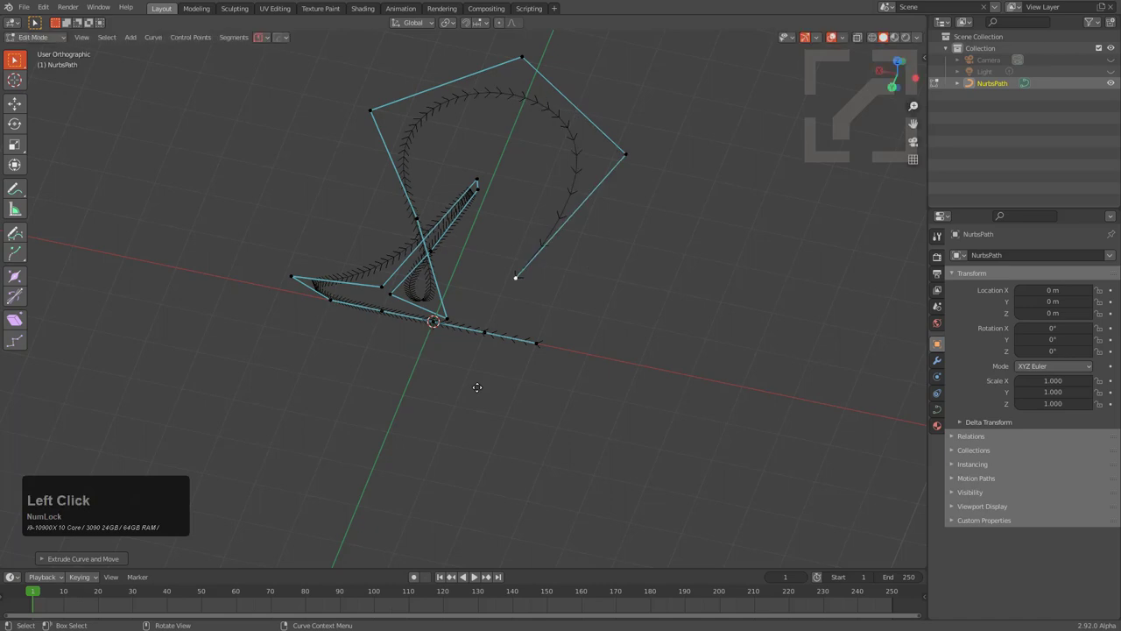
key("e")
left_click(410, 360)
key("e")
left_click(331, 448)
key("e")
left_click(455, 545)
key("e")
left_click(598, 455)
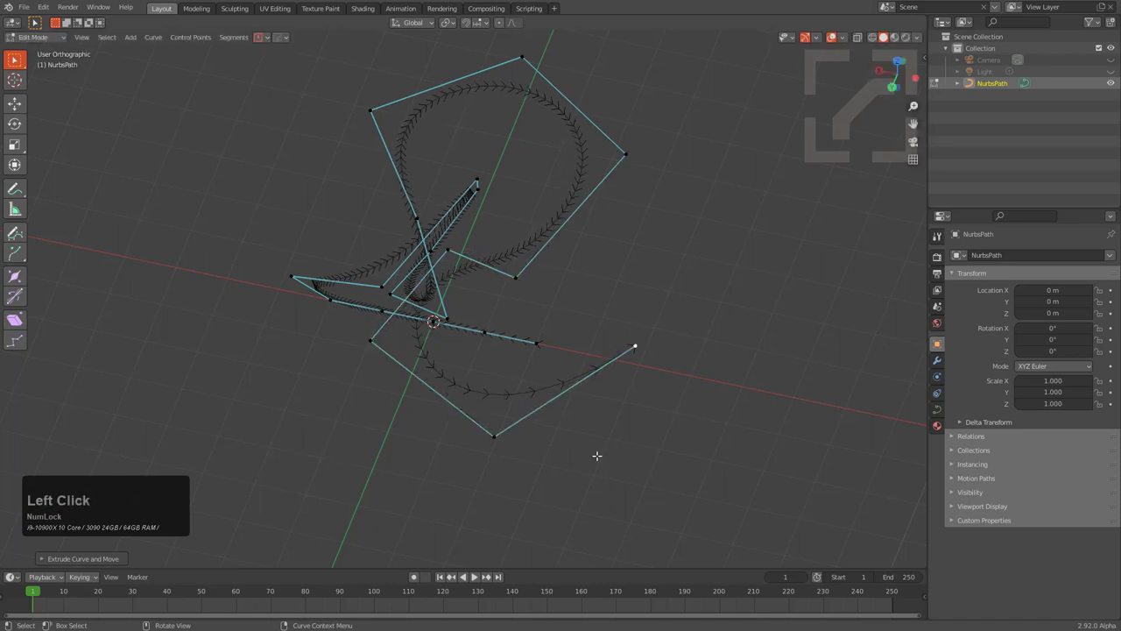
key("e")
left_click(552, 331)
middle_click_drag(700, 438, 516, 356)
key("Tab")
scroll(437, 323, "up", 1)
mouse_move(517, 355)
middle_mouse_down()
mouse_move(535, 362)
mouse_move(534, 345)
middle_mouse_up()
middle_click_drag(551, 300, 549, 310)
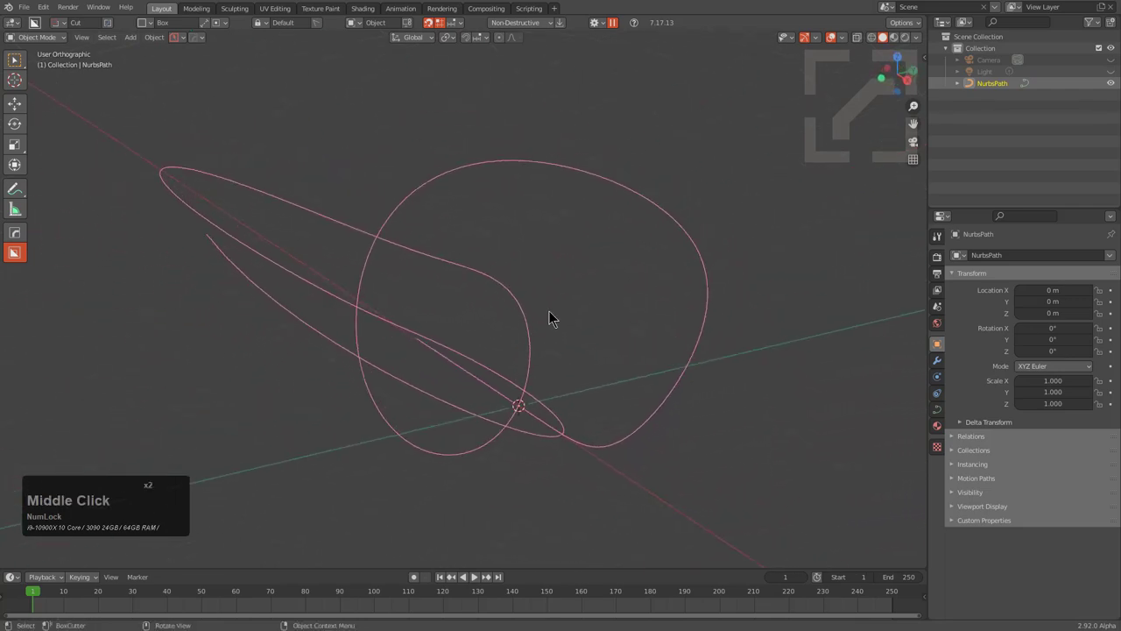
Step: Run To_Shape v1.5 on the curve with the offset direction at Center, and cycle its shape from Cylinder through Plane and Decap to Convex Hull
key("q")
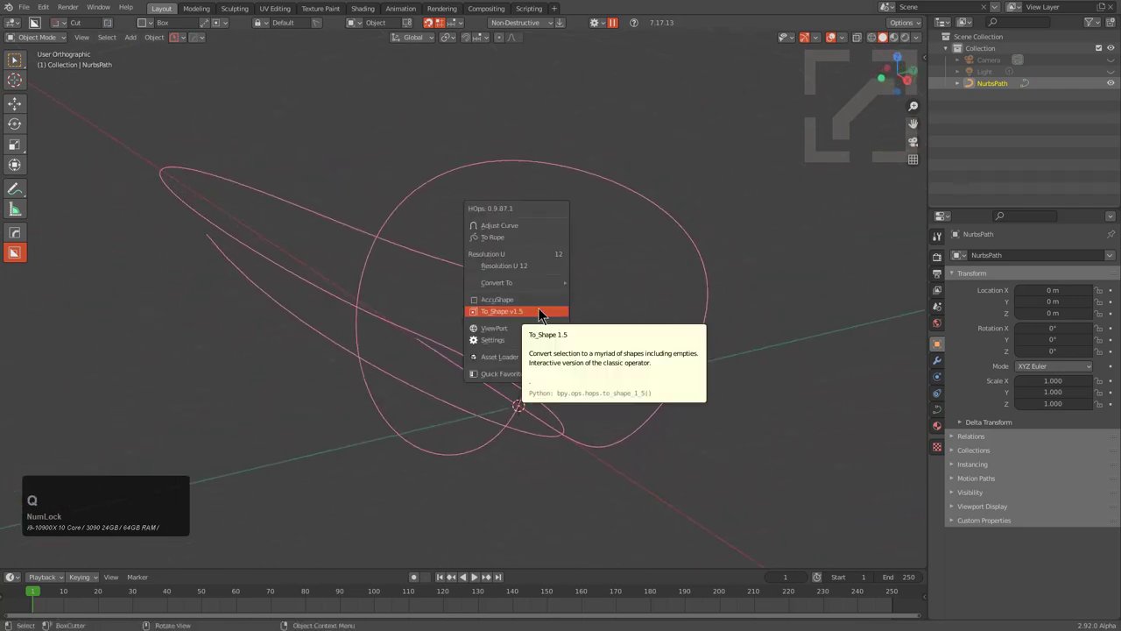
left_click(540, 313)
middle_click_drag(541, 315, 641, 448, "shift")
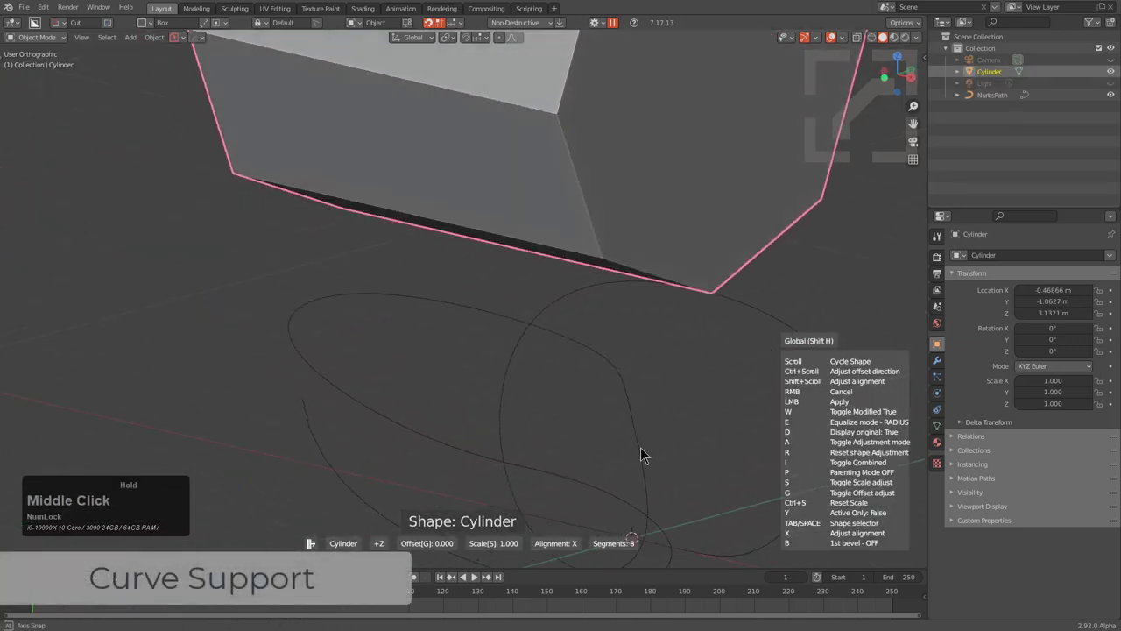
scroll(640, 449, "down", 2, "ctrl")
scroll(640, 449, "down", 1)
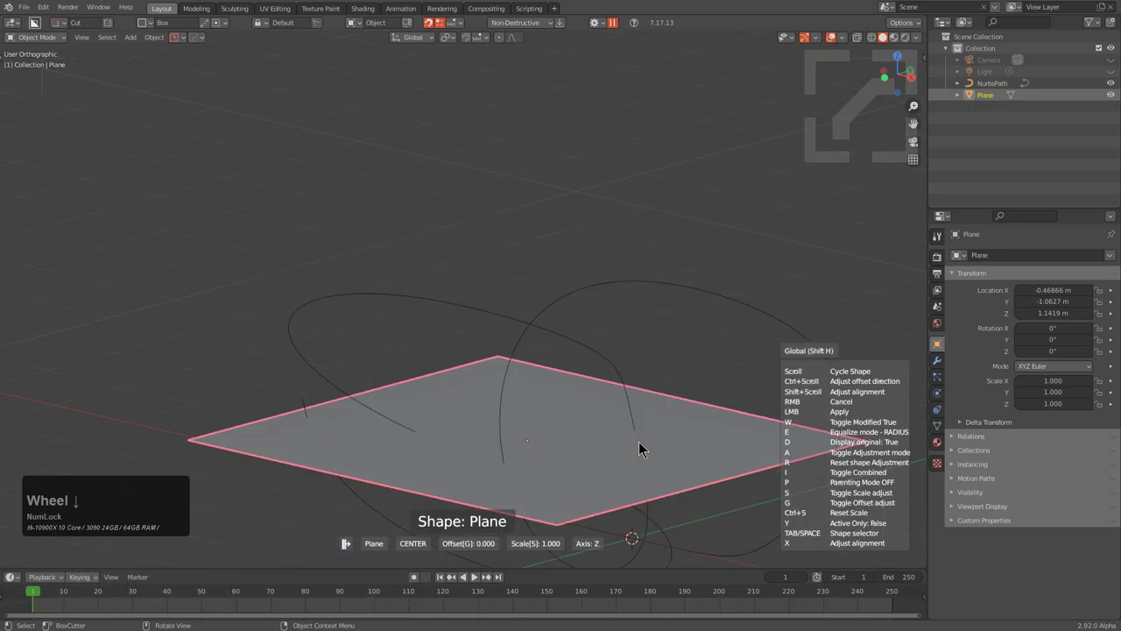
scroll(640, 449, "down", 2)
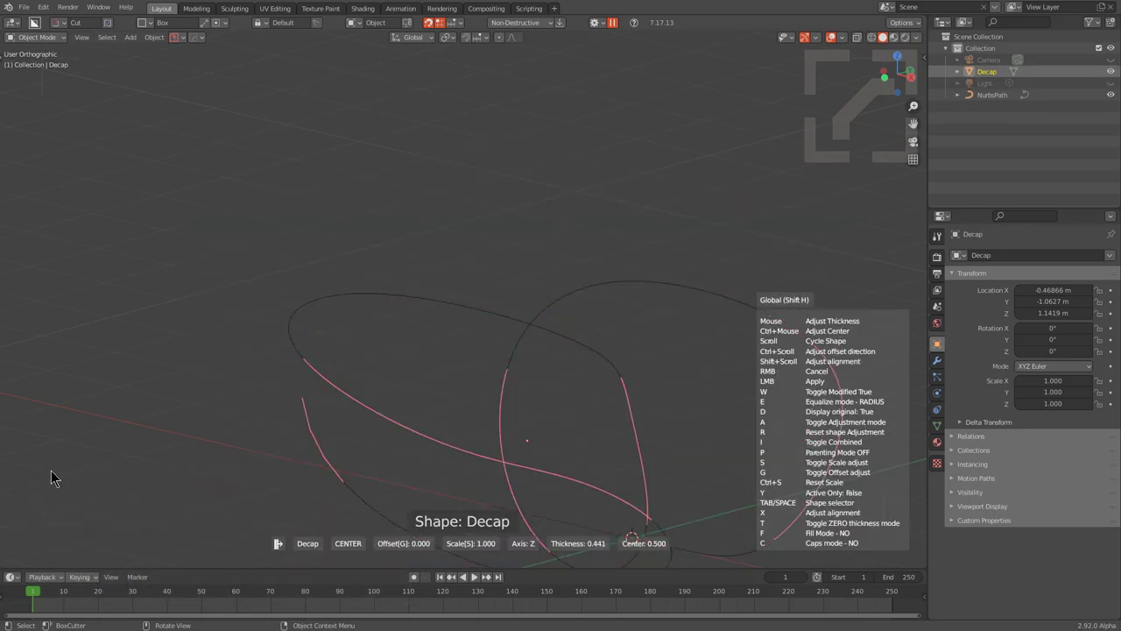
scroll(840, 445, "down", 1)
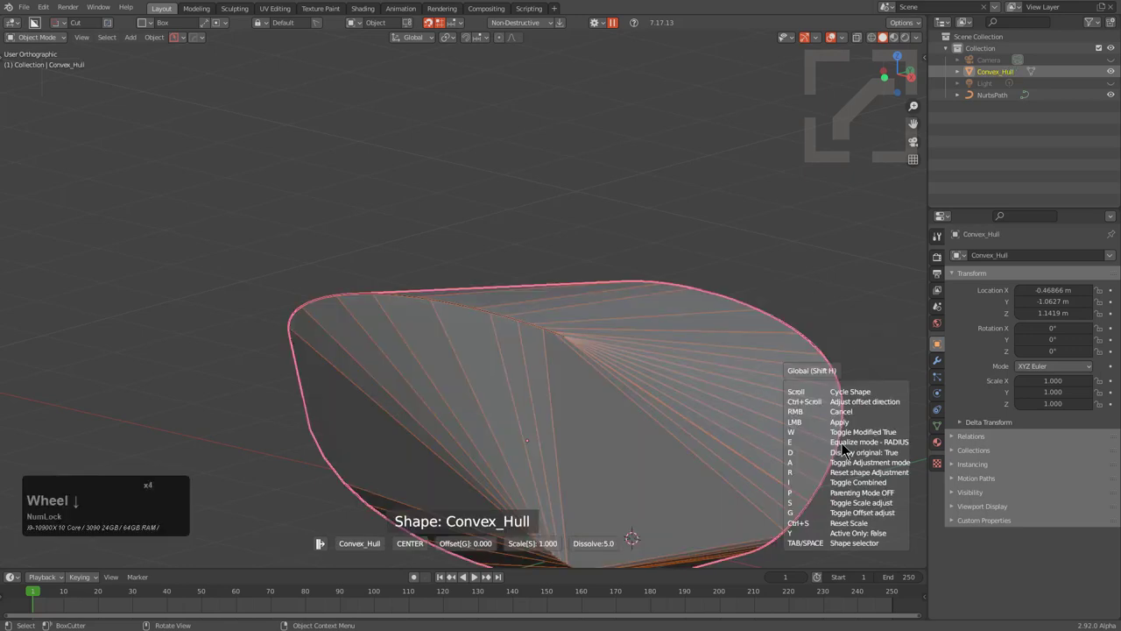
Step: Inspect the curve's convex hull, cycle To_Shape through Empty to Decap, and cancel the operator
middle_click_drag(837, 442, 648, 473)
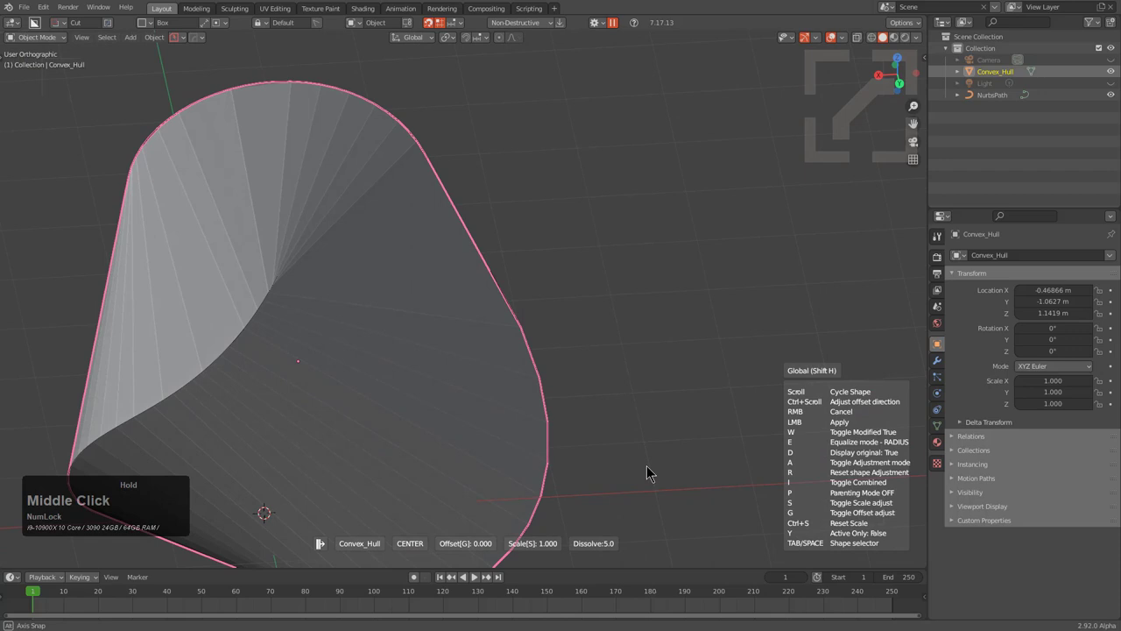
middle_click_drag(648, 473, 625, 456)
scroll(602, 444, "down", 2)
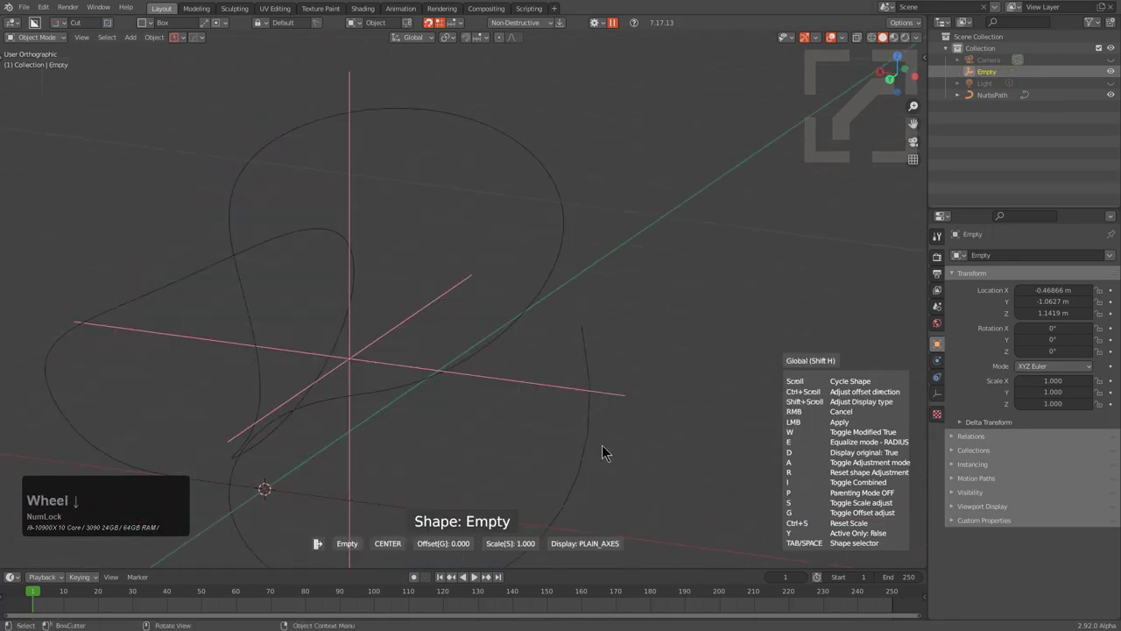
scroll(603, 441, "down", 4)
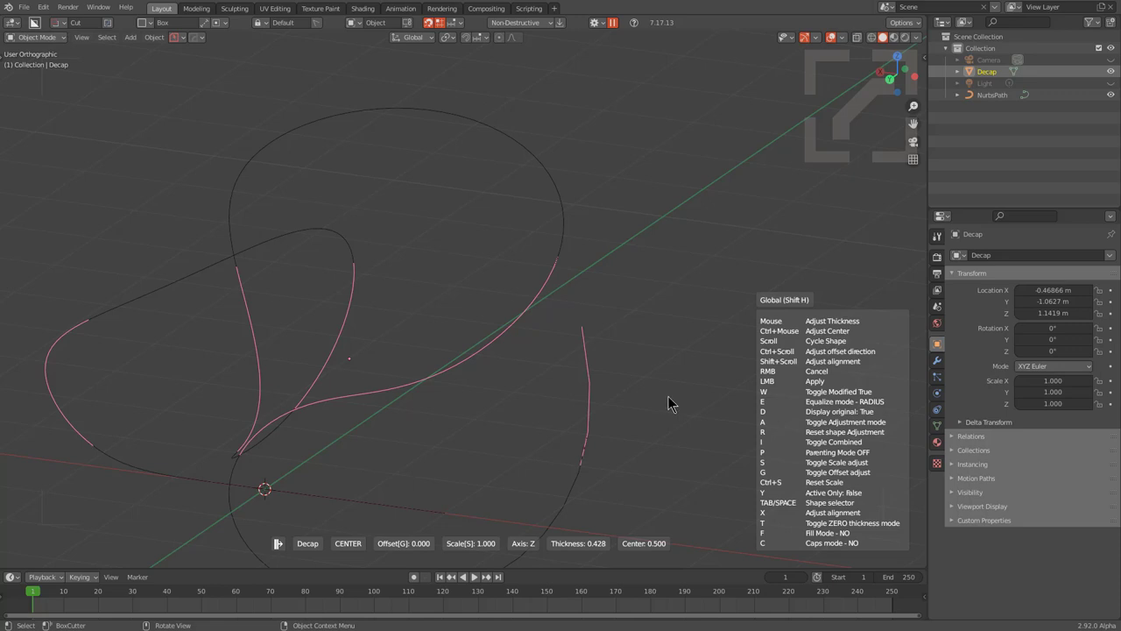
right_click(668, 402)
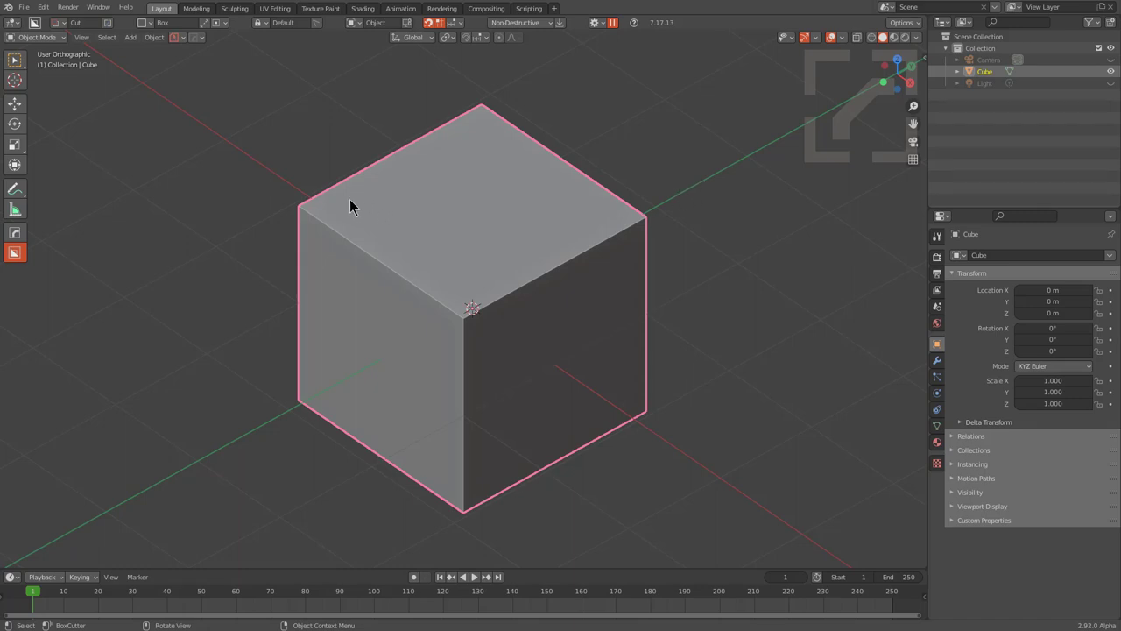
Step: Cut four small box-shaped recesses into the cube: two in the top face and one in each visible side face
left_click_drag(351, 195, 340, 222)
left_click(406, 248)
left_click_drag(420, 324, 445, 362)
left_click(456, 351)
left_click_drag(590, 284, 615, 305)
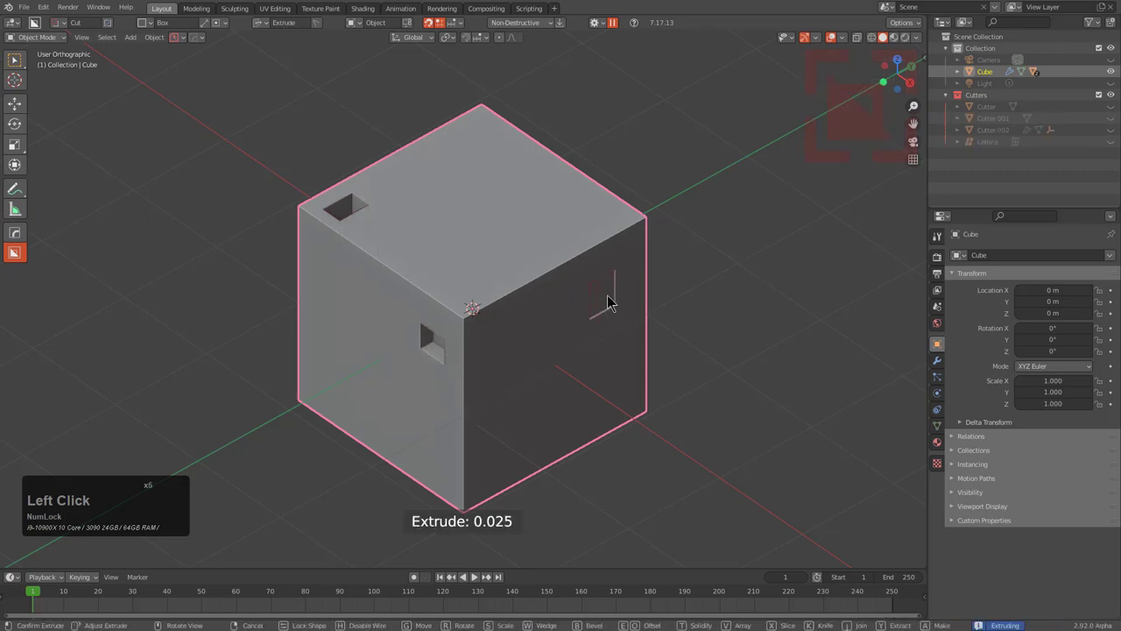
left_click(602, 291)
mouse_move(584, 218)
left_mouse_down()
mouse_move(637, 241)
mouse_move(623, 237)
left_mouse_up()
left_click(569, 214)
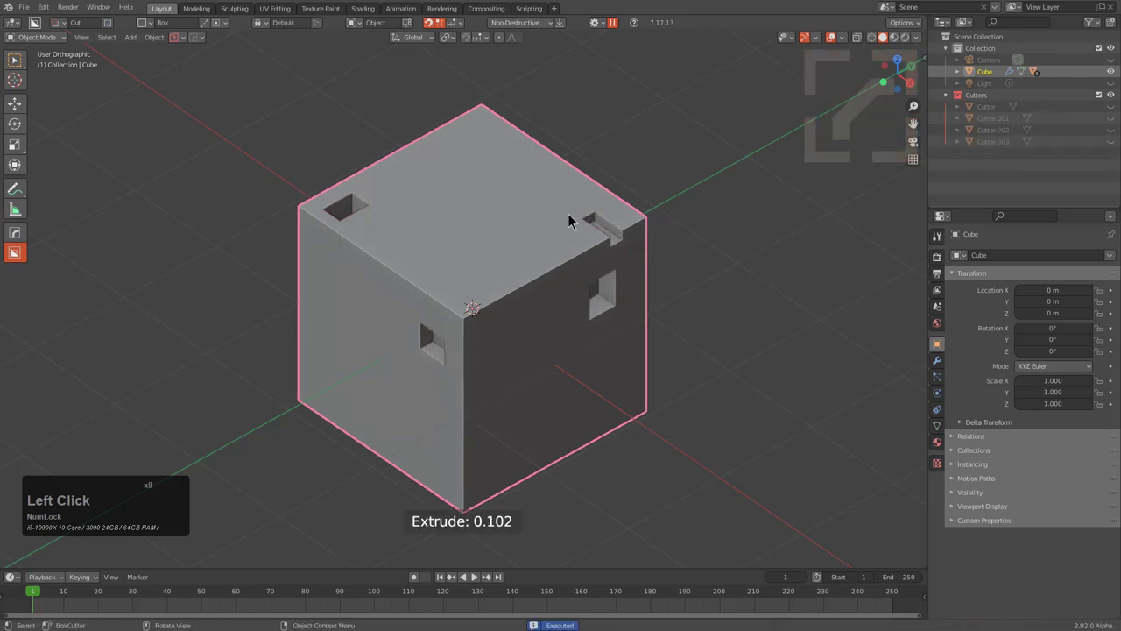
Step: Add a Triangulate modifier to the cut cube and check the triangulation by briefly showing the wireframe
key("q")
mouse_move(706, 143)
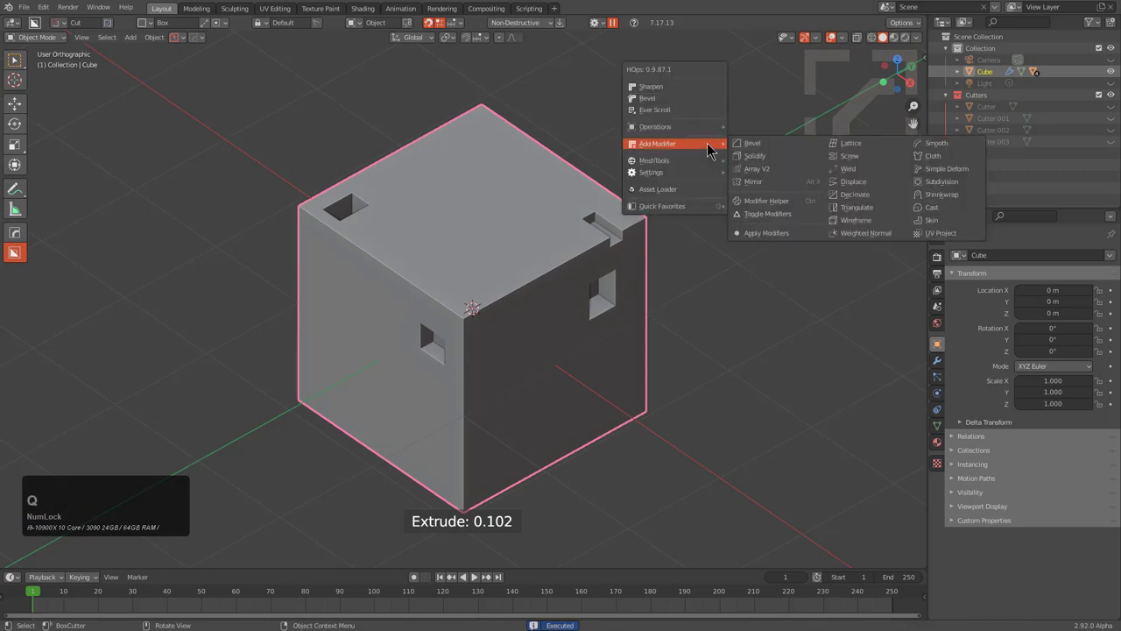
left_click(861, 209)
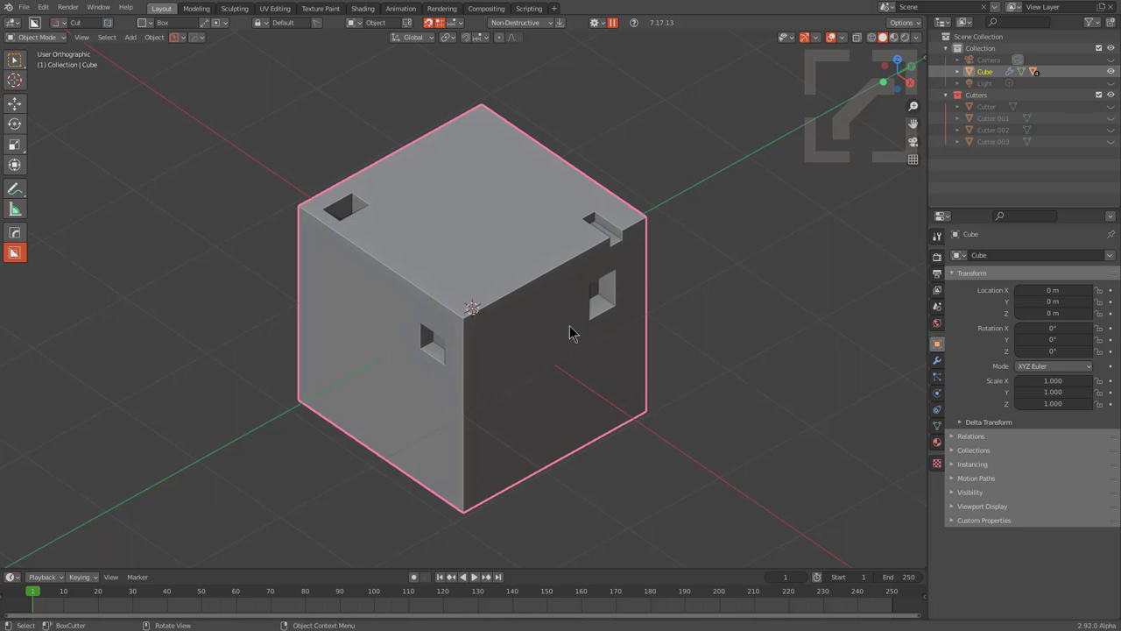
key("v")
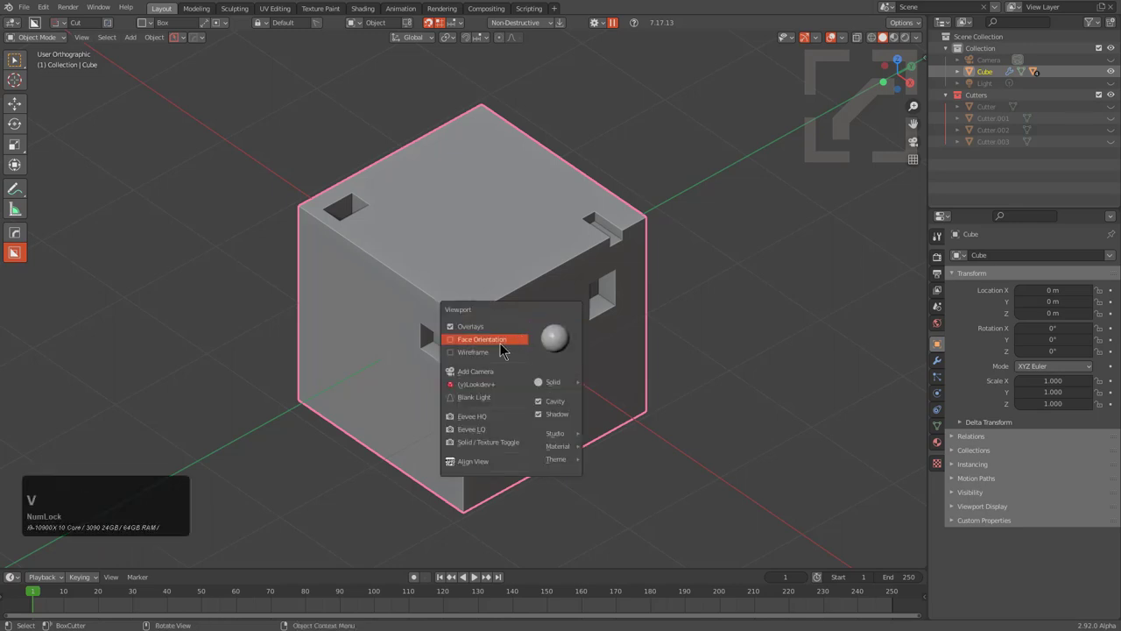
left_click(496, 358)
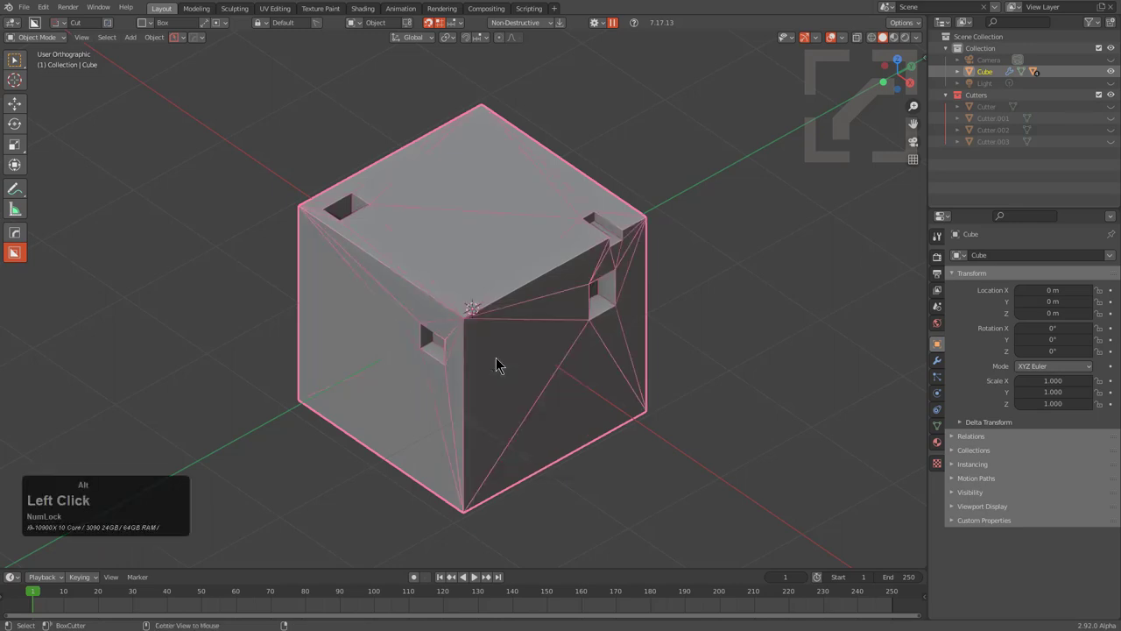
key("v")
left_click(495, 357)
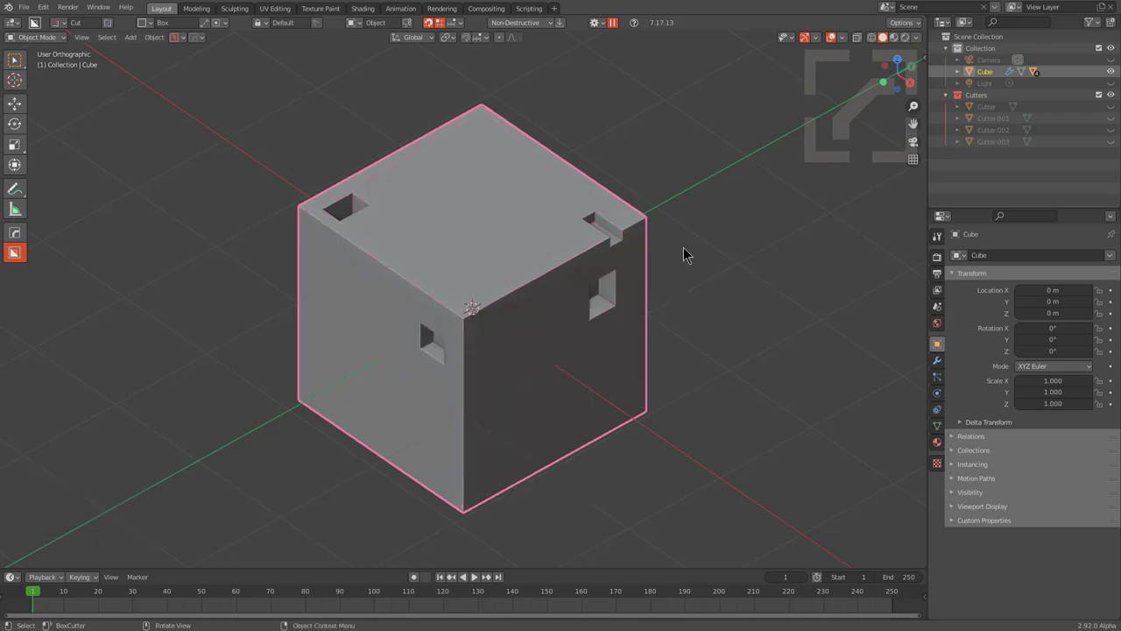
Step: Add a Decimate modifier to the triangulated cube
key("q")
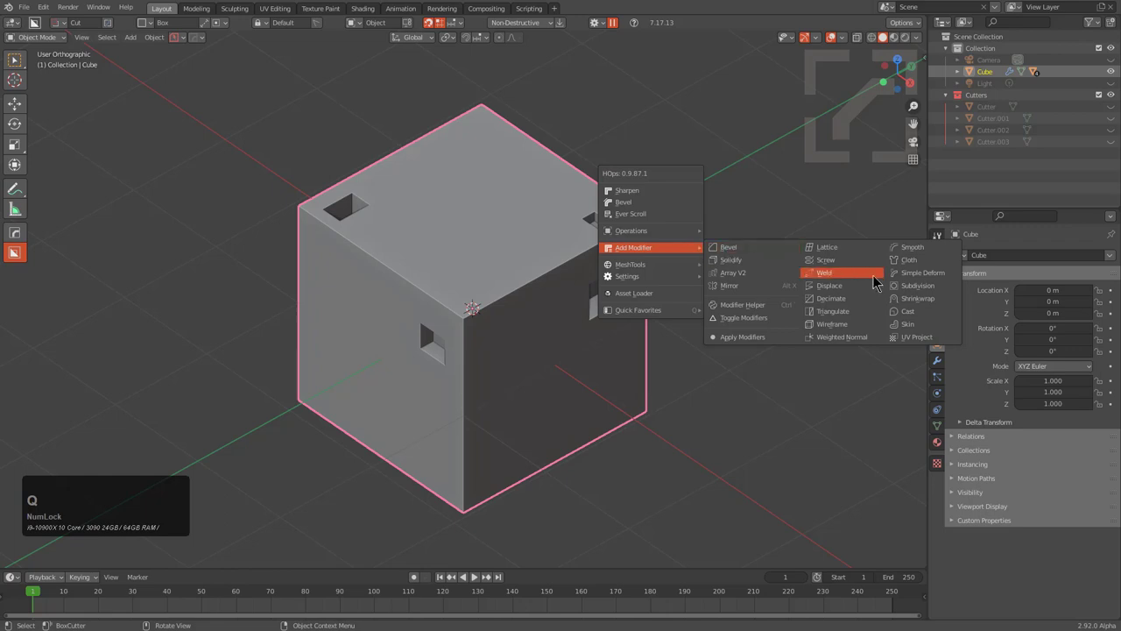
left_click(839, 299)
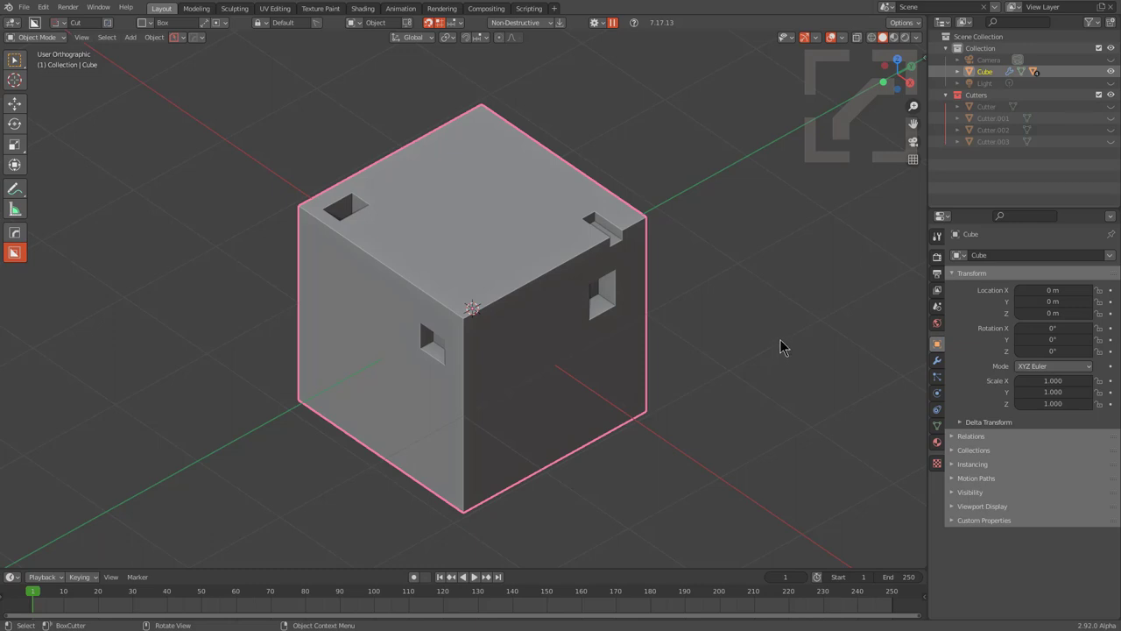
Step: Try three times to add another Triangulate modifier to the cube without forcing a new one
key("q")
mouse_move(783, 338)
left_click(930, 395)
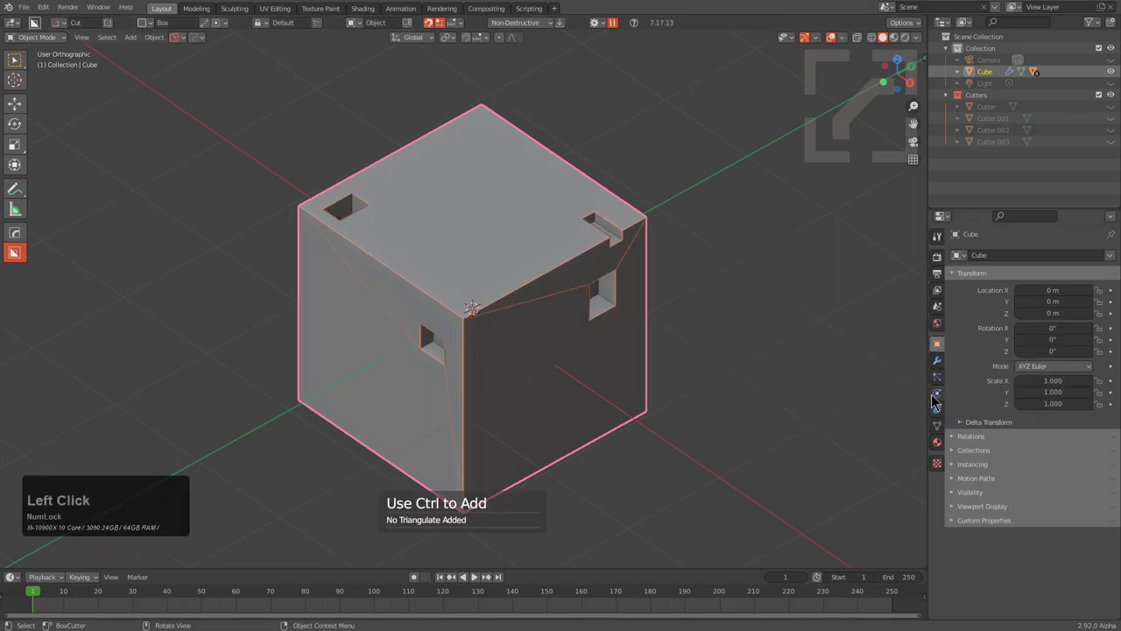
key("q")
mouse_move(721, 275)
left_click(867, 338)
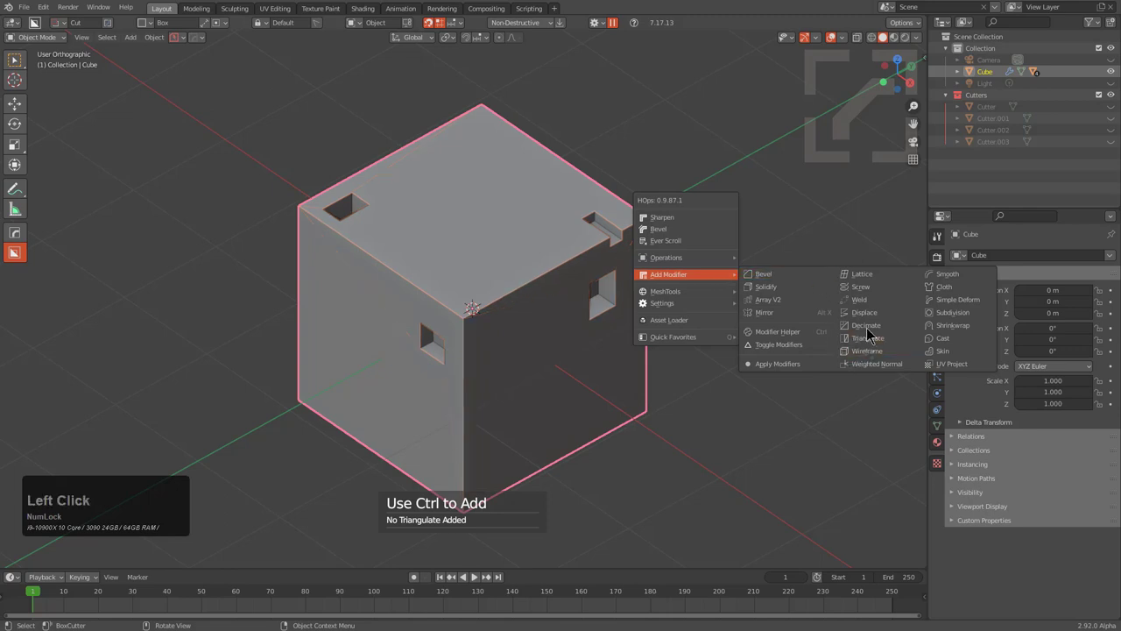
key("q")
mouse_move(806, 261)
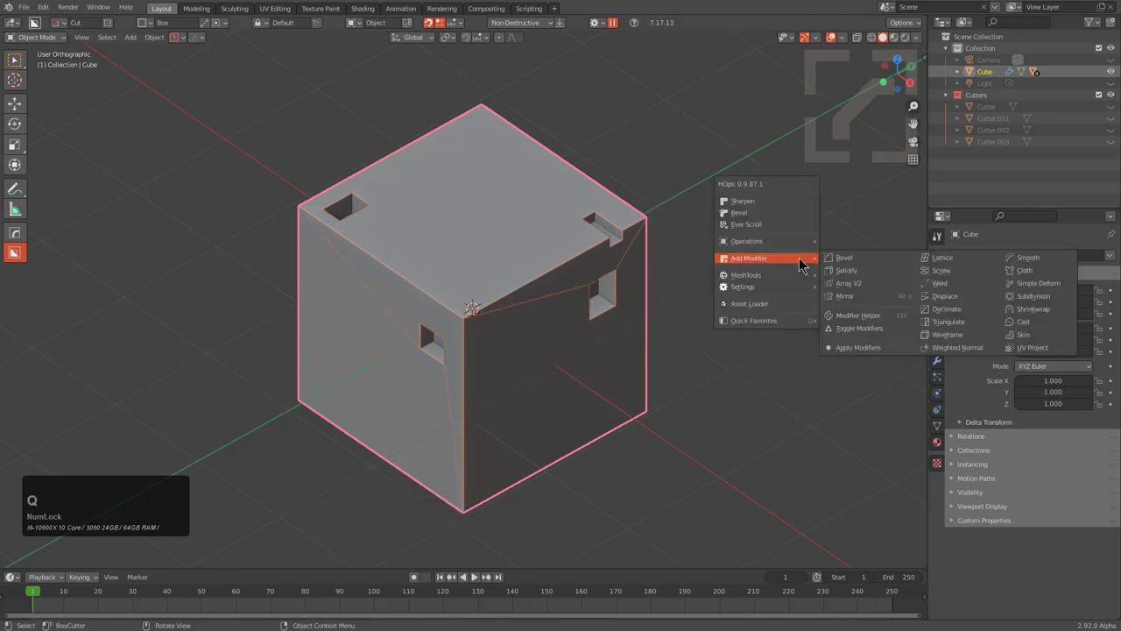
left_click(943, 326)
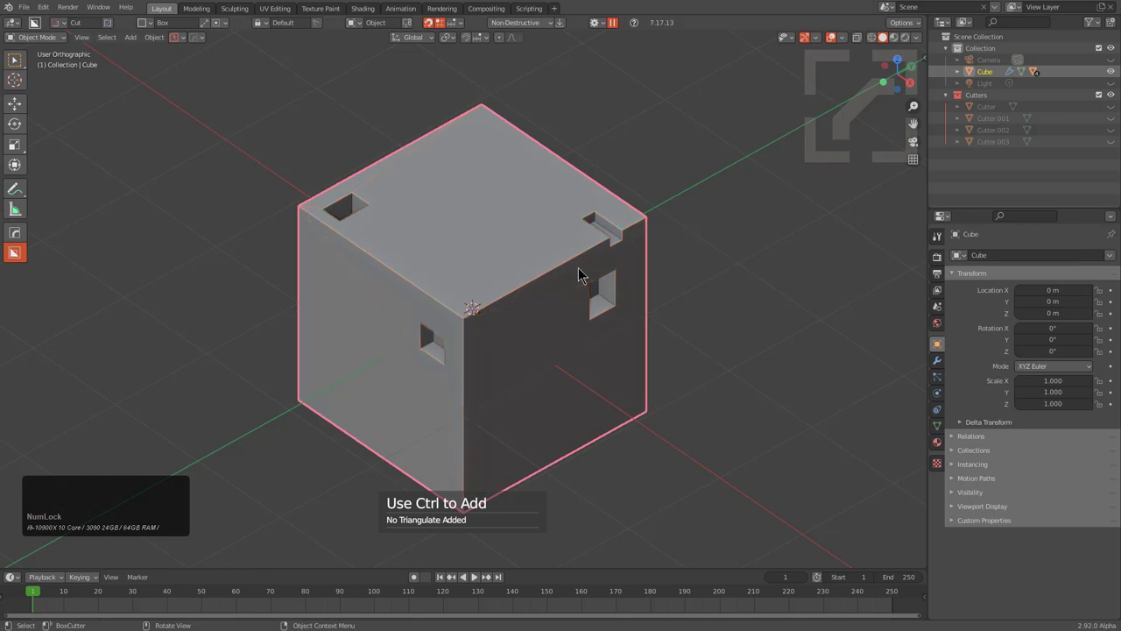
Step: Force a second Triangulate modifier onto the cube and follow it with a second Decimate modifier
key("q")
mouse_move(649, 166)
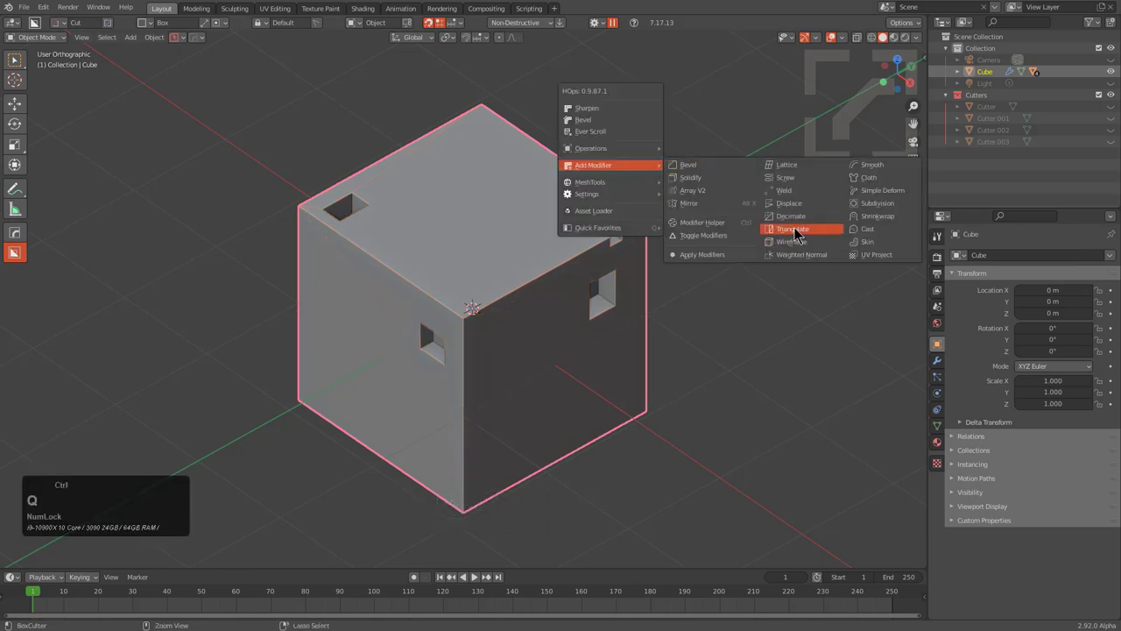
left_click(795, 230)
key("q")
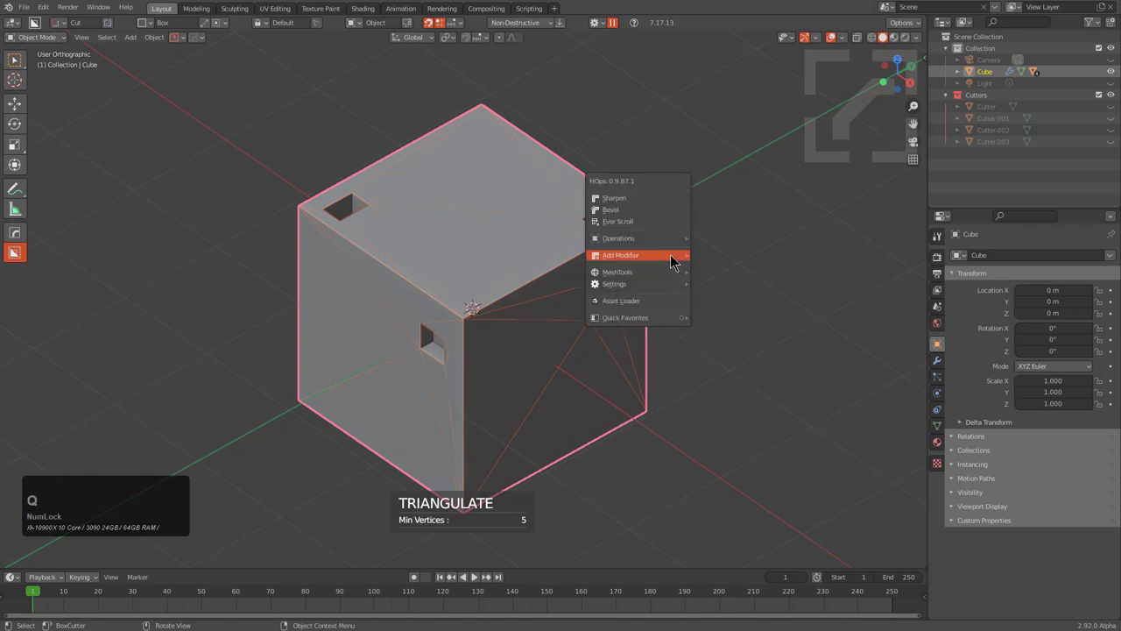
mouse_move(671, 255)
left_click(814, 308)
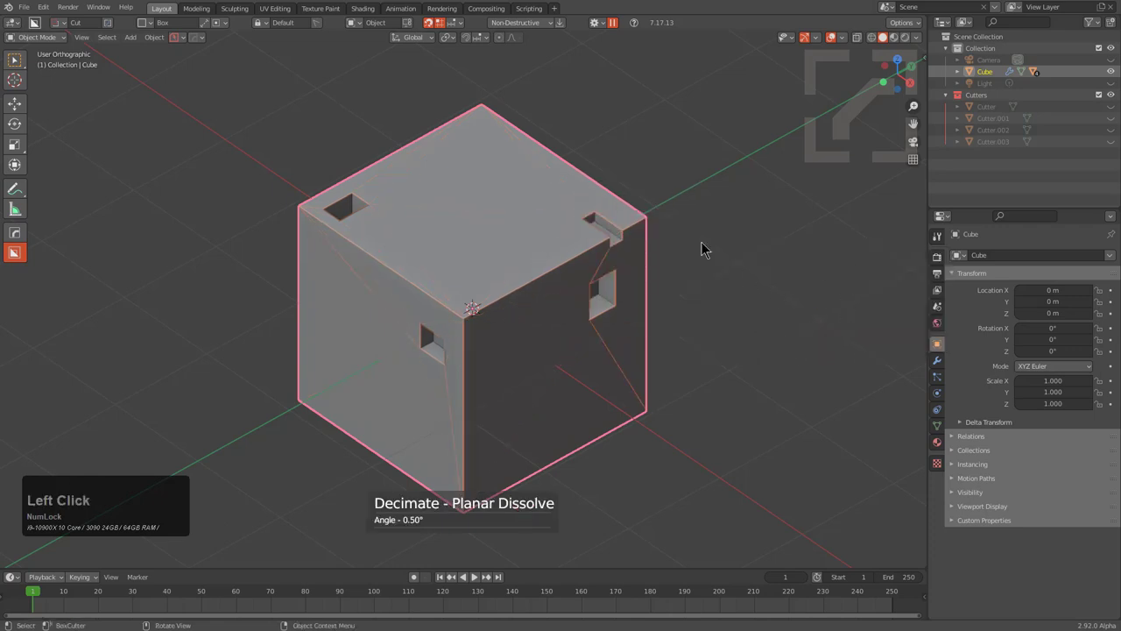
Step: Force a third Triangulate modifier onto the cut cube and follow it with a third Decimate modifier
key("q")
mouse_move(690, 186)
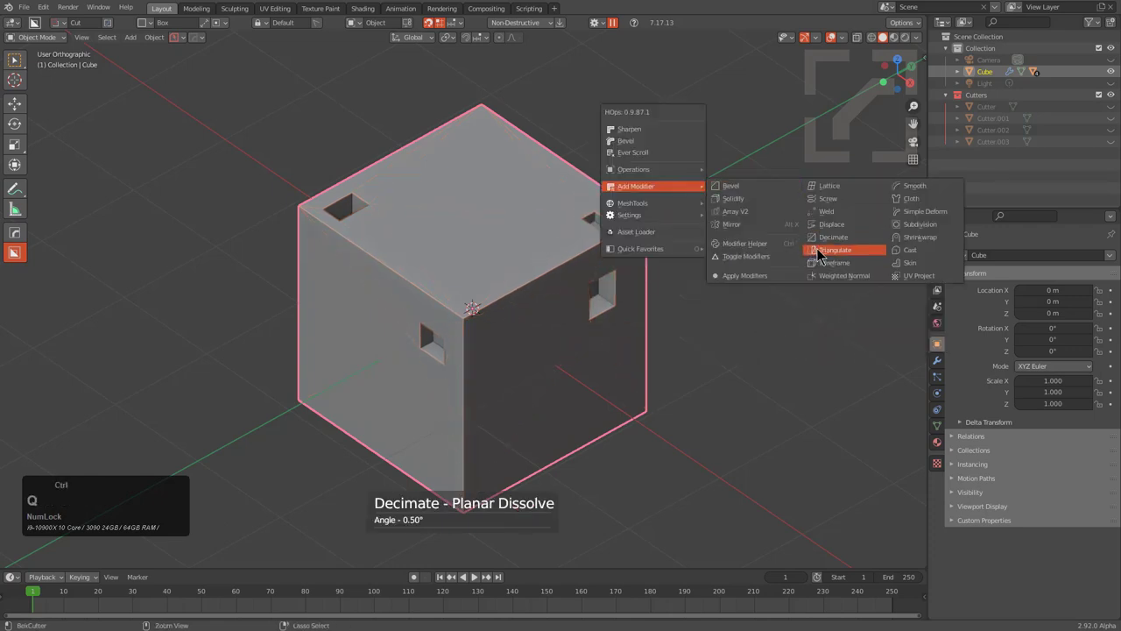
left_click(819, 252)
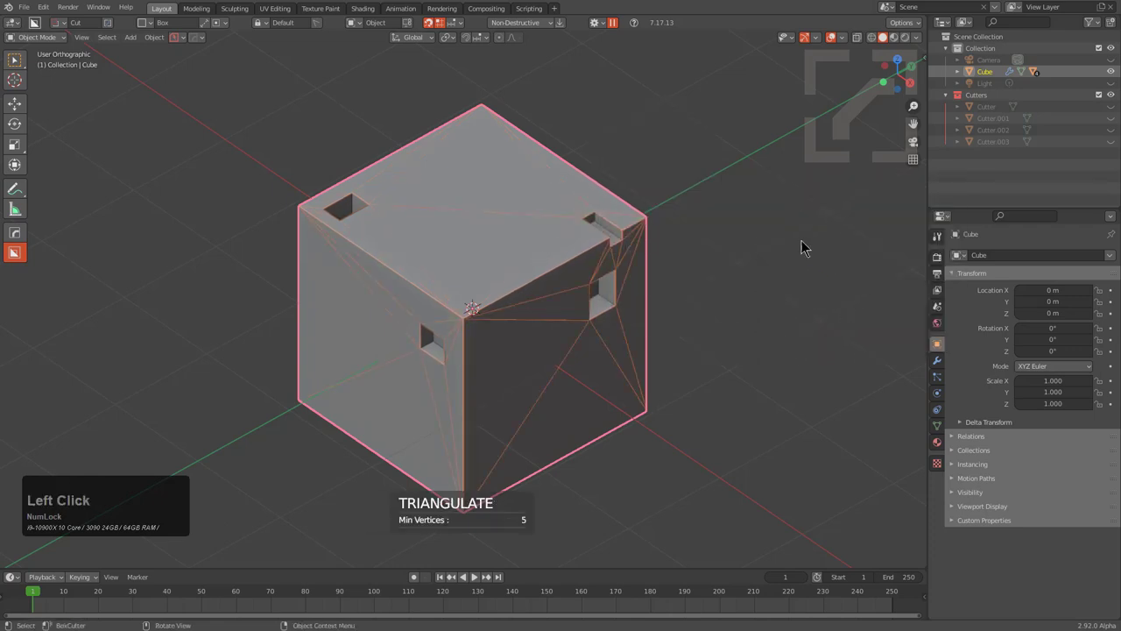
key("q")
mouse_move(777, 221)
left_click(906, 263)
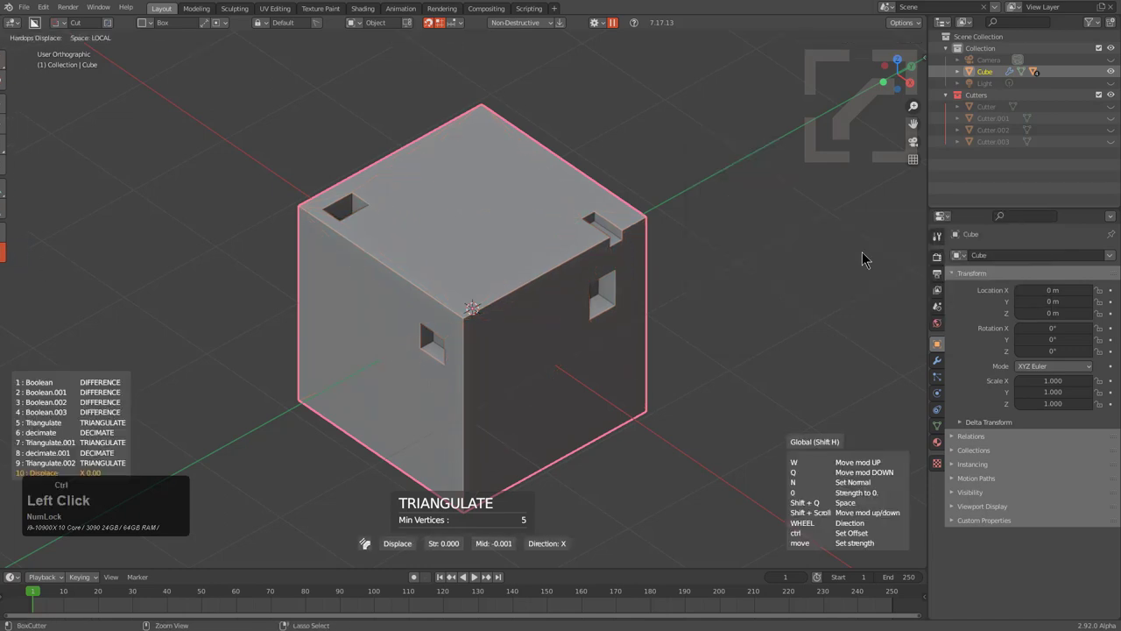
key("q")
mouse_move(719, 201)
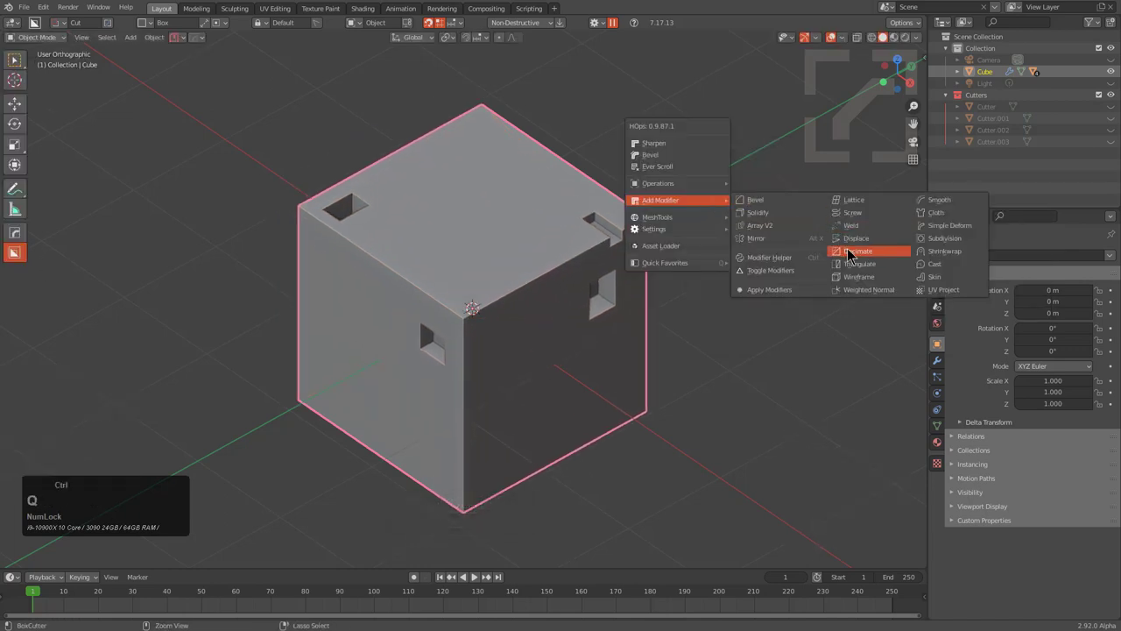
left_click(851, 251)
Step: Stack a fourth Triangulate and Decimate pair on the cube, ending with a fifth Triangulate modifier
key("q")
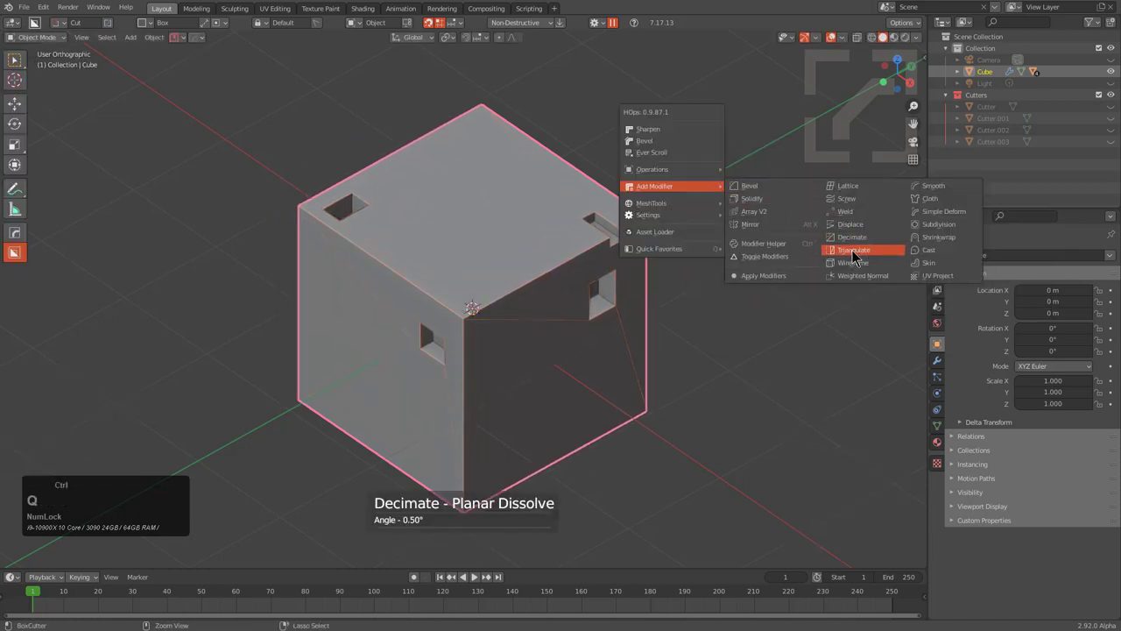
left_click(851, 249)
key("q")
mouse_move(736, 215)
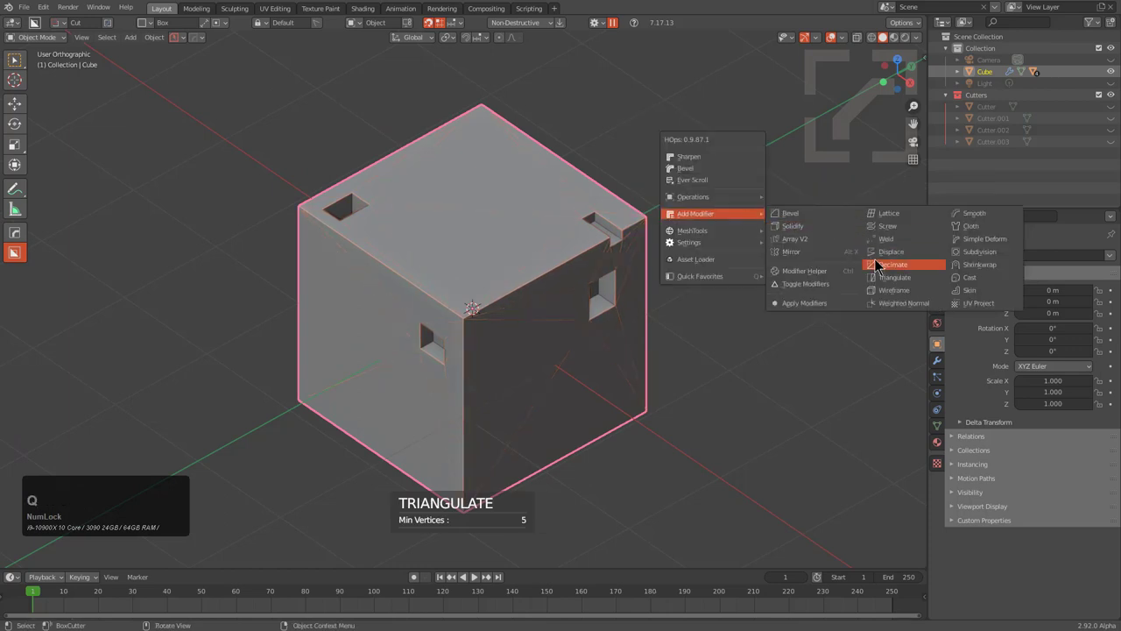
left_click(890, 272)
key("q")
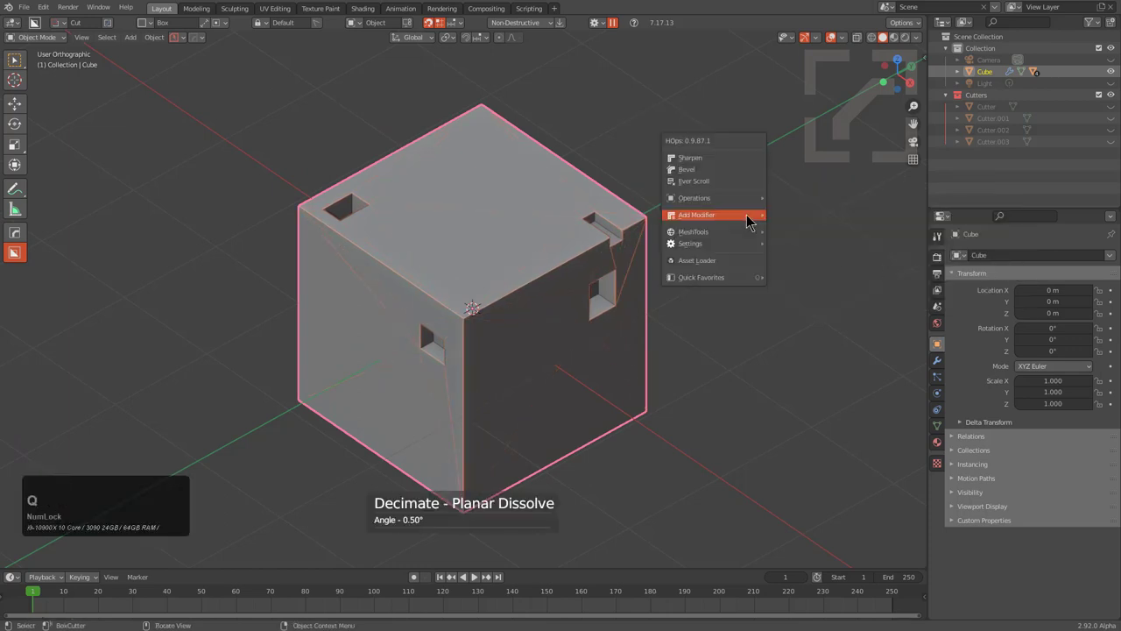
mouse_move(735, 214)
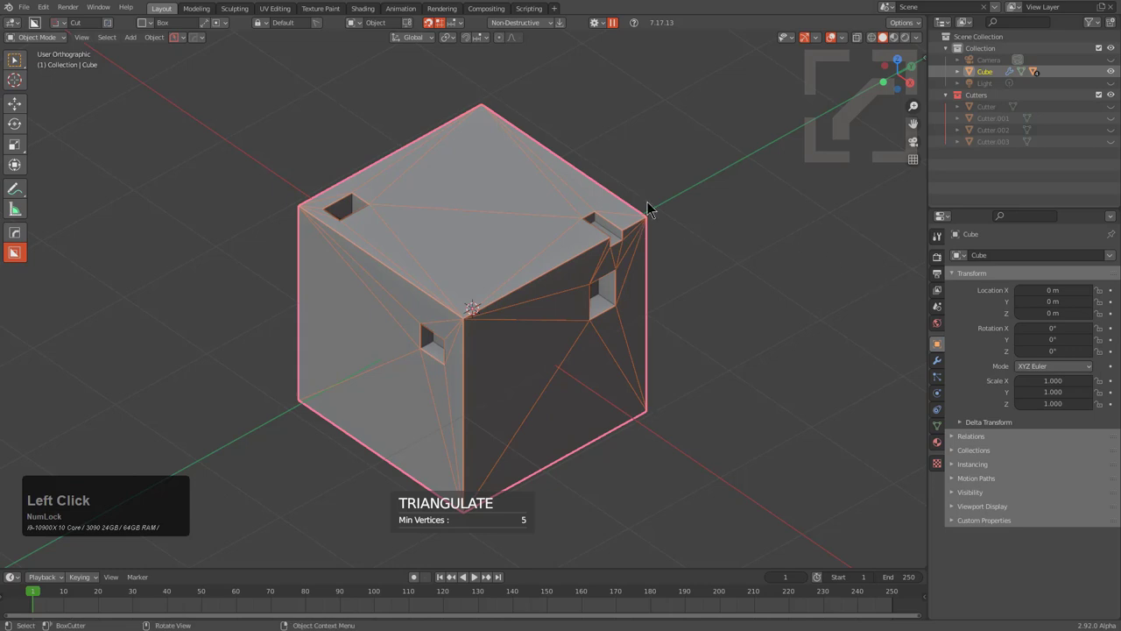
Step: Step back and forth through the cube's modifier stack with Ever Scroll, comparing the Boolean, Triangulate and Decimate stages
key("q")
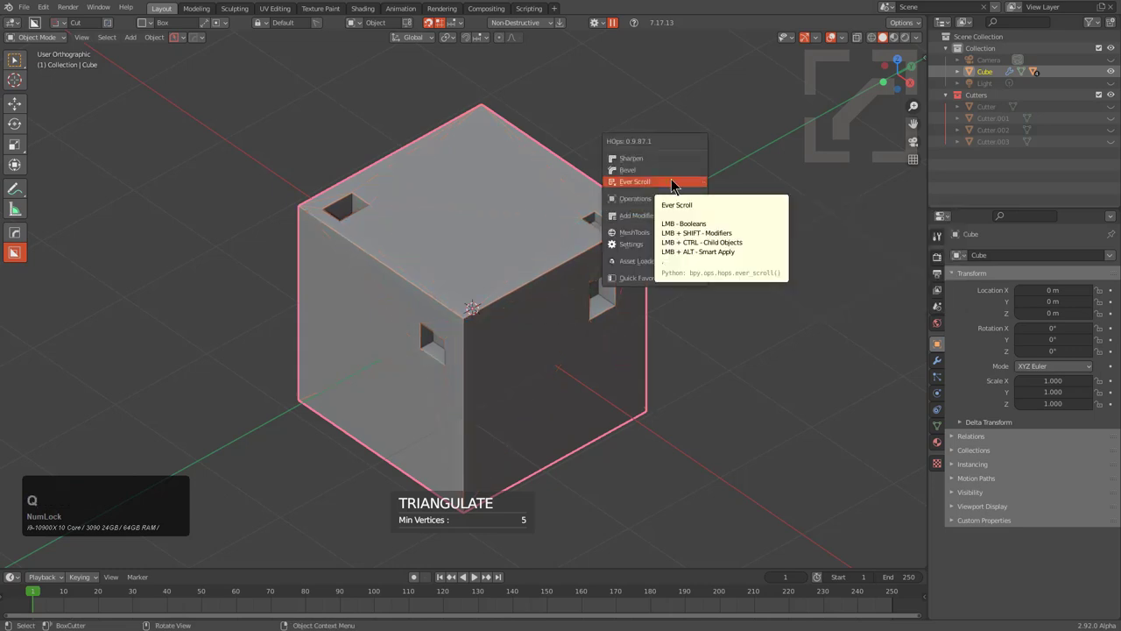
left_click(673, 186, "shift")
scroll(674, 186, "up", 7)
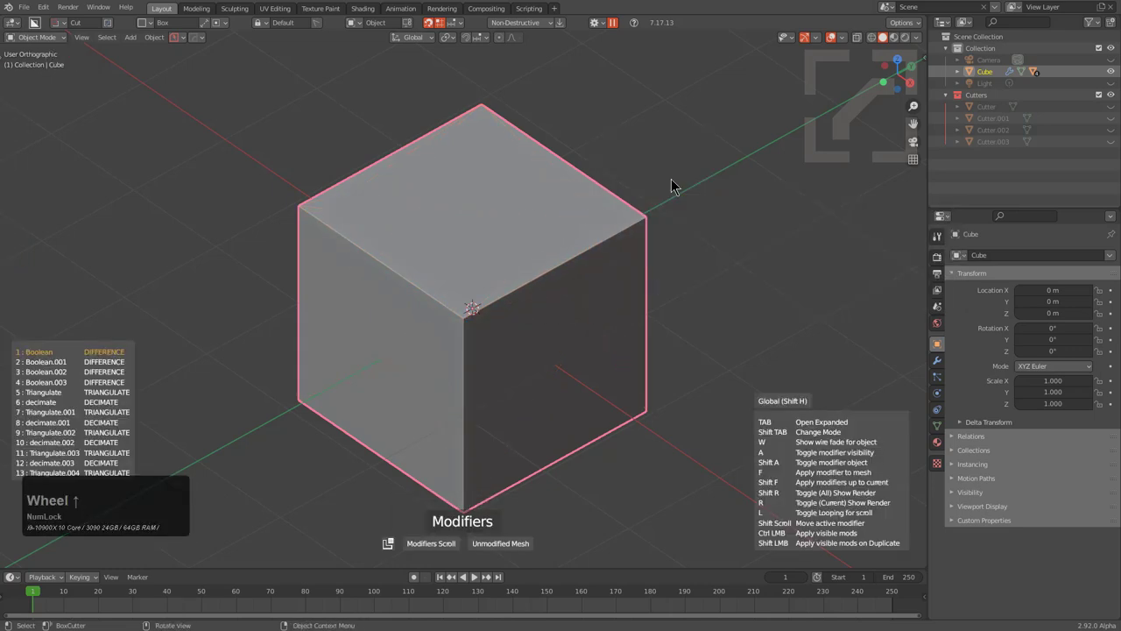
scroll(673, 186, "up", 3)
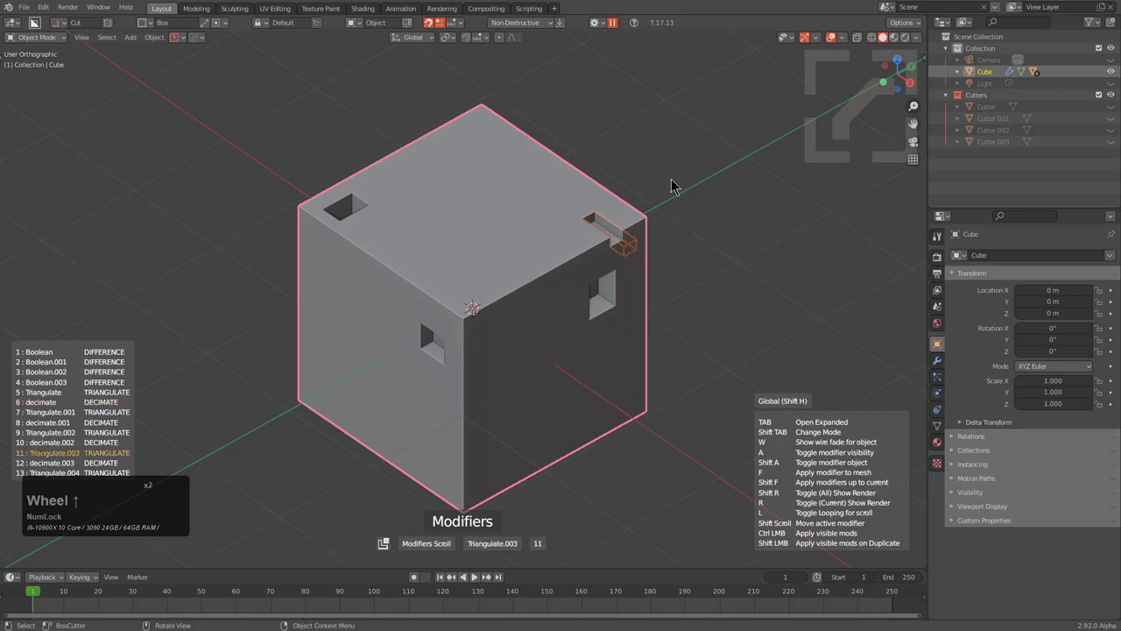
scroll(674, 186, "down", 5)
scroll(674, 187, "up", 4)
scroll(674, 187, "down", 3)
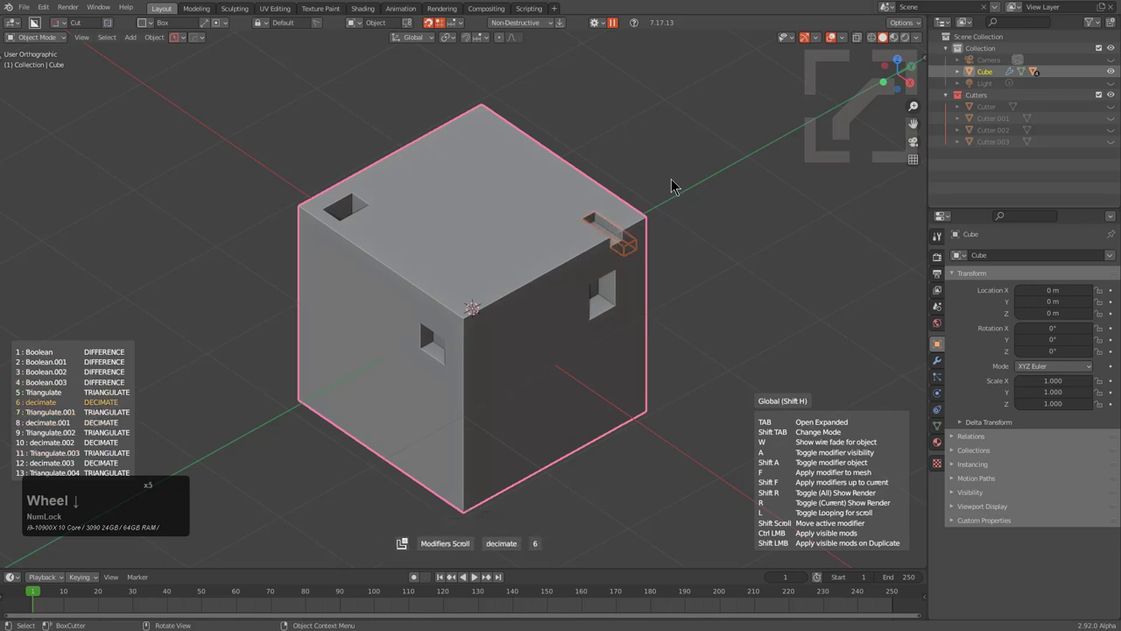
scroll(672, 181, "down", 5)
scroll(672, 181, "up", 3)
scroll(672, 181, "down", 1)
Step: Show the wire fade while stepping through the Triangulate and Decimate modifiers again, and leave the modifier scroll without changes
key("w")
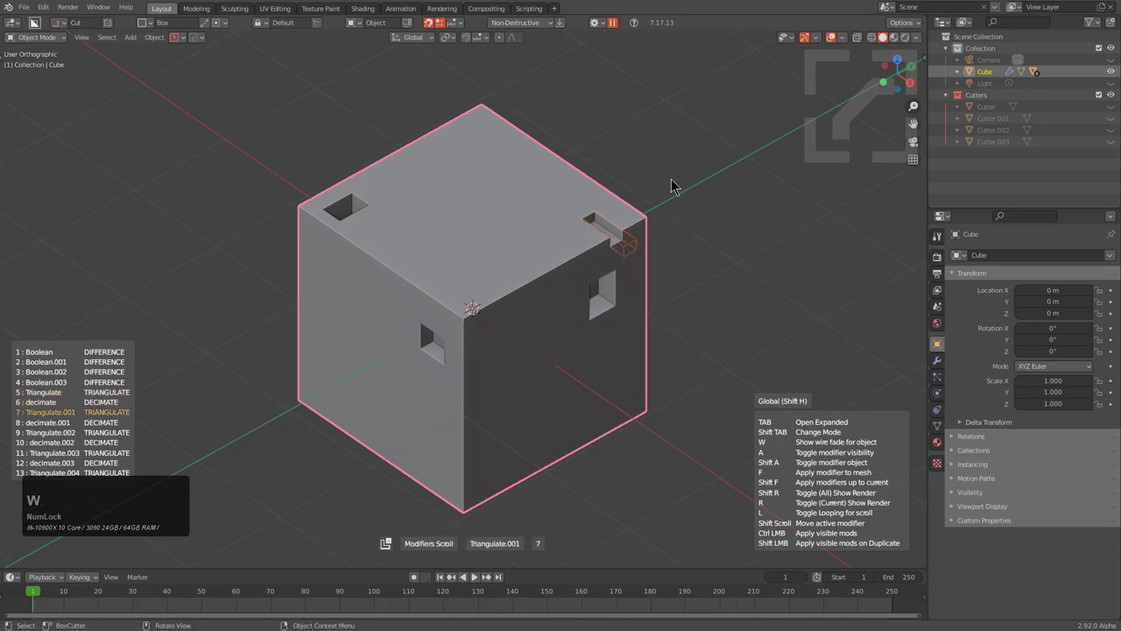
scroll(674, 187, "up", 4)
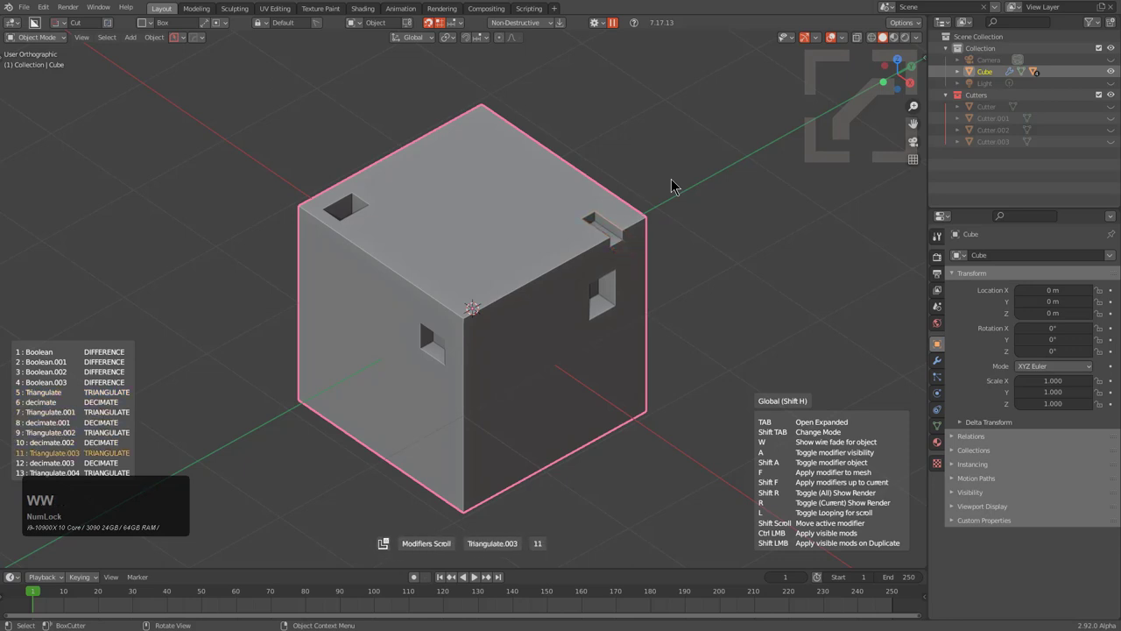
scroll(673, 187, "up", 2)
scroll(673, 187, "down", 12)
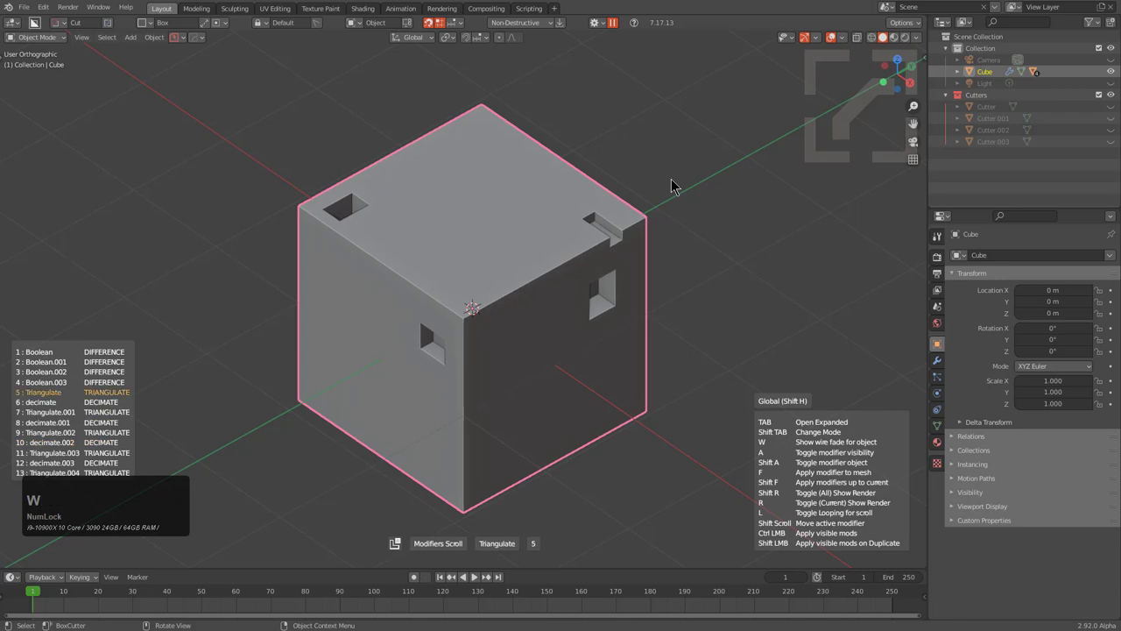
scroll(674, 186, "up", 2)
scroll(674, 186, "up", 3)
right_click(673, 186)
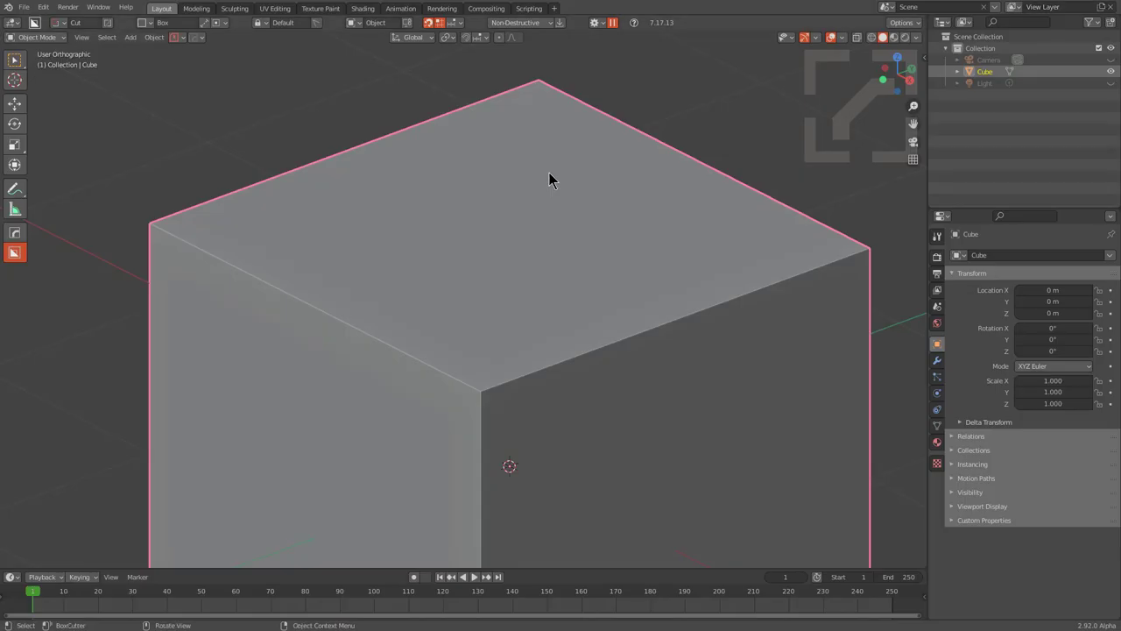
Step: Try a Displace modifier on the plain cube, cycling its direction from X to Normal with a strength of about 0.52
middle_click_drag(550, 172, 553, 180)
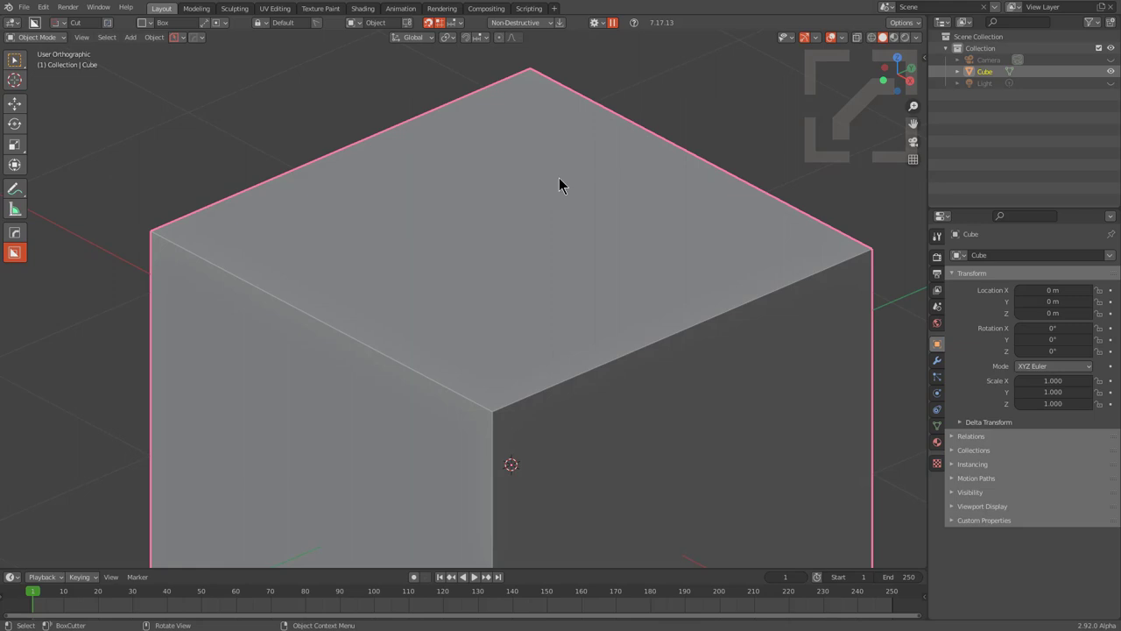
middle_click_drag(593, 224, 602, 236)
scroll(604, 234, "down", 2)
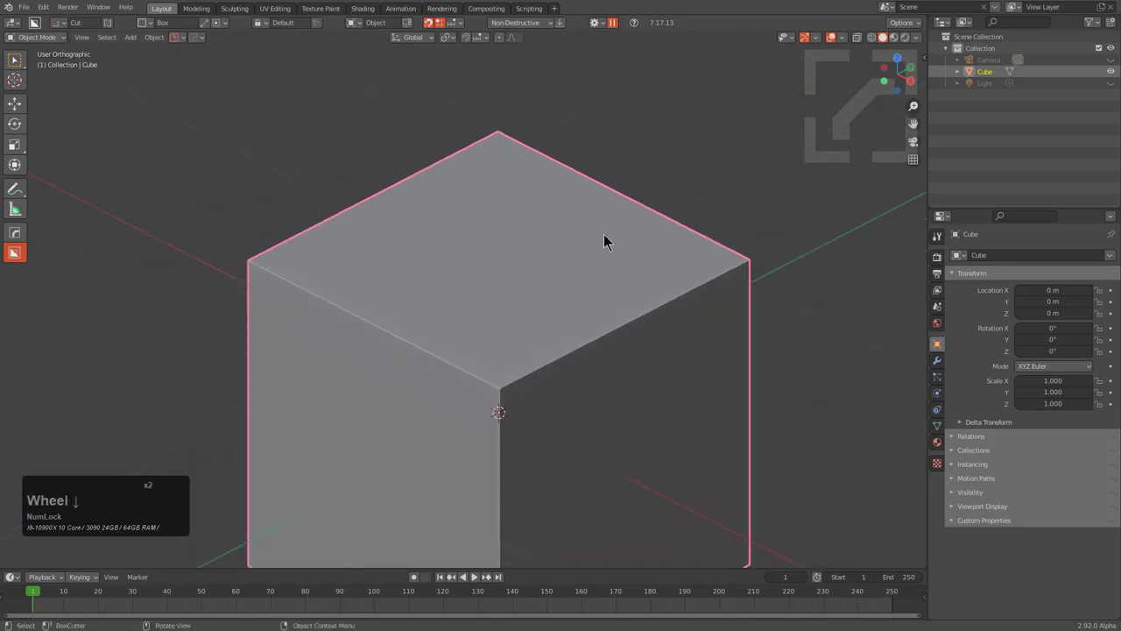
key("q")
mouse_move(608, 236)
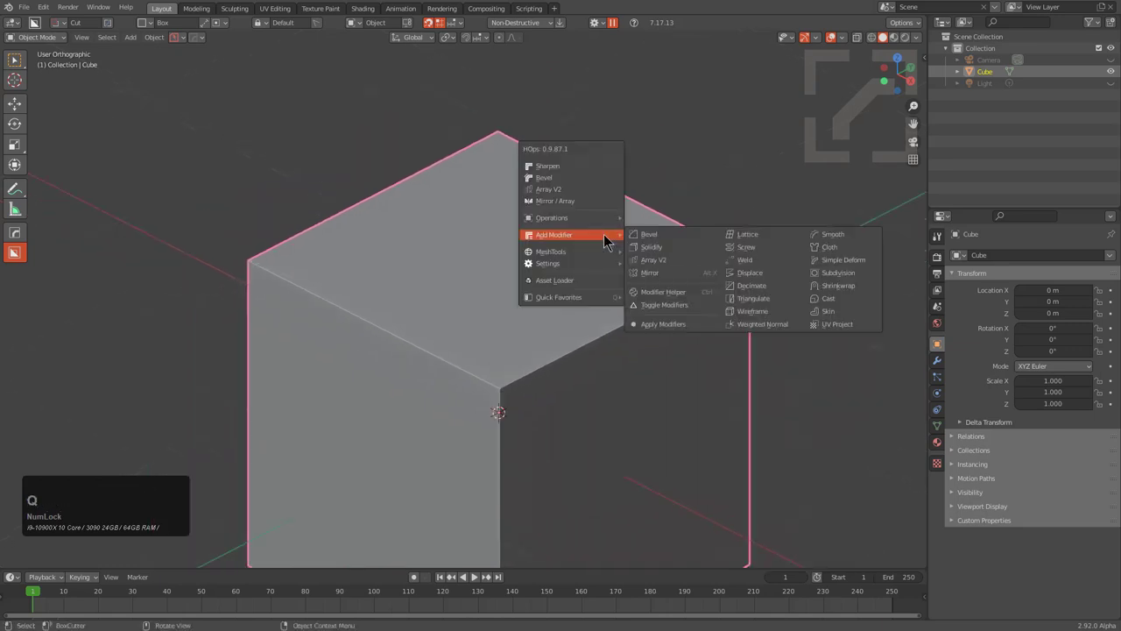
left_click(758, 279)
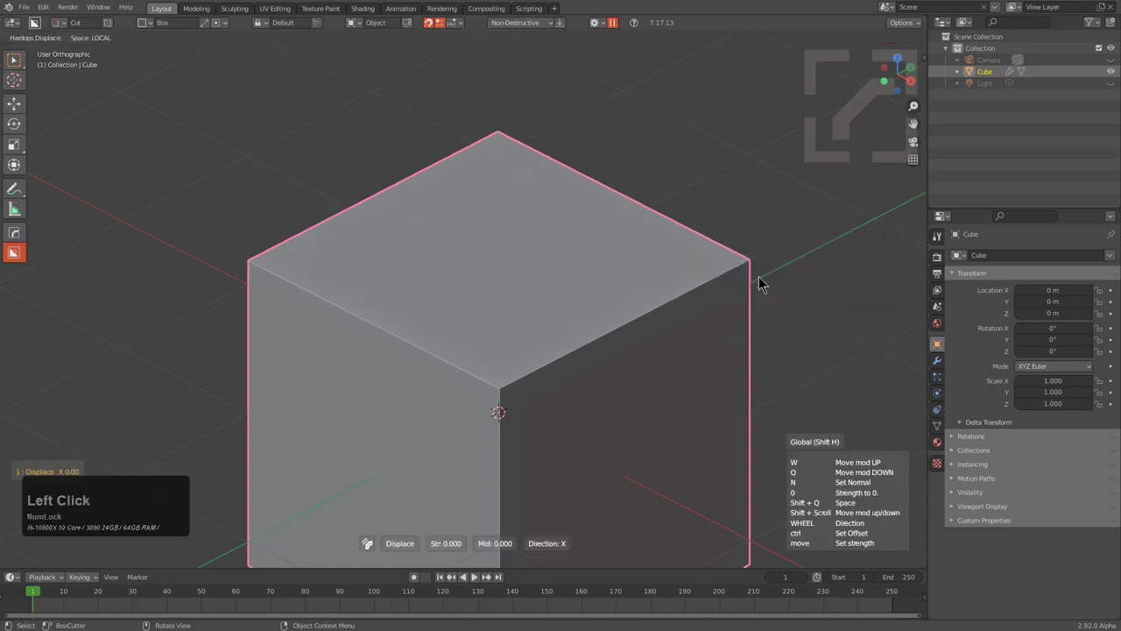
scroll(729, 278, "up", 1)
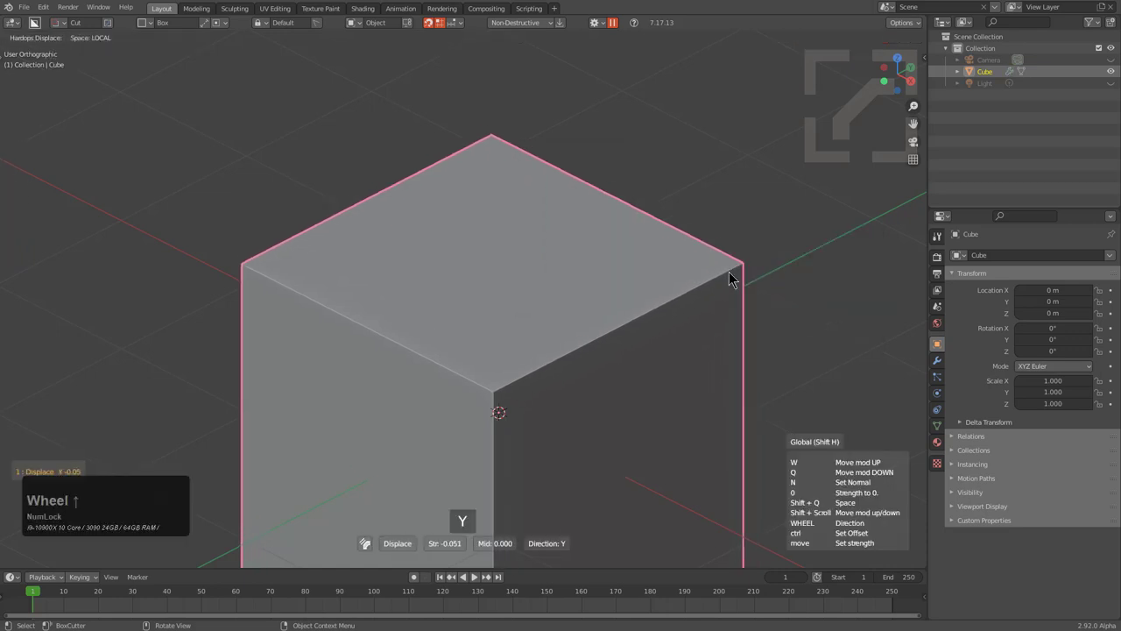
scroll(729, 279, "up", 1)
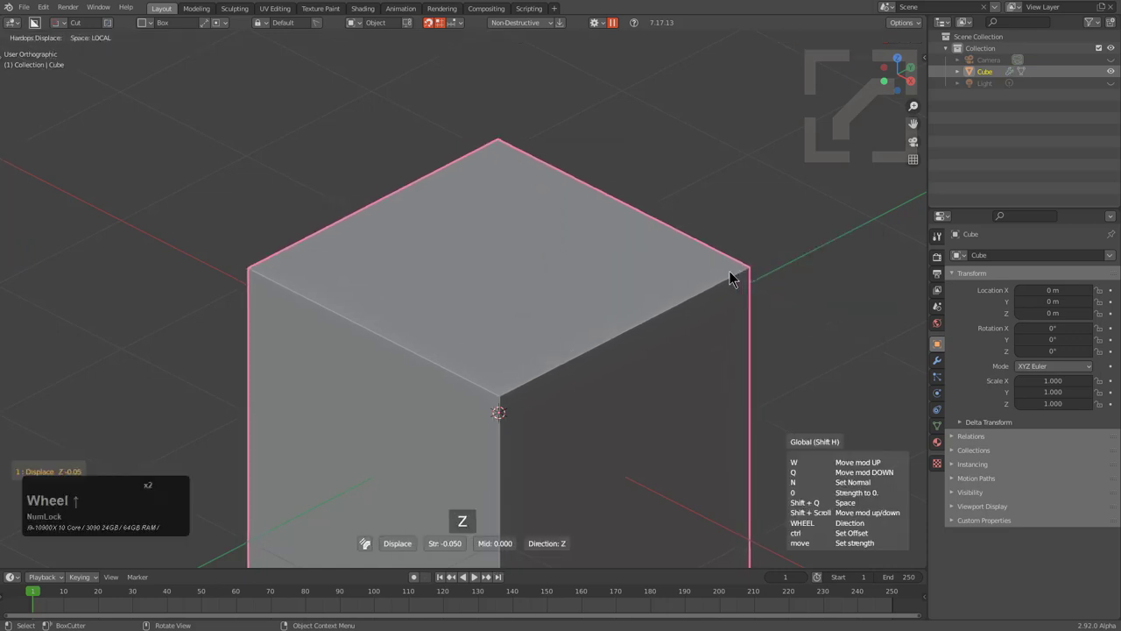
scroll(730, 279, "up", 1)
scroll(731, 279, "up", 1)
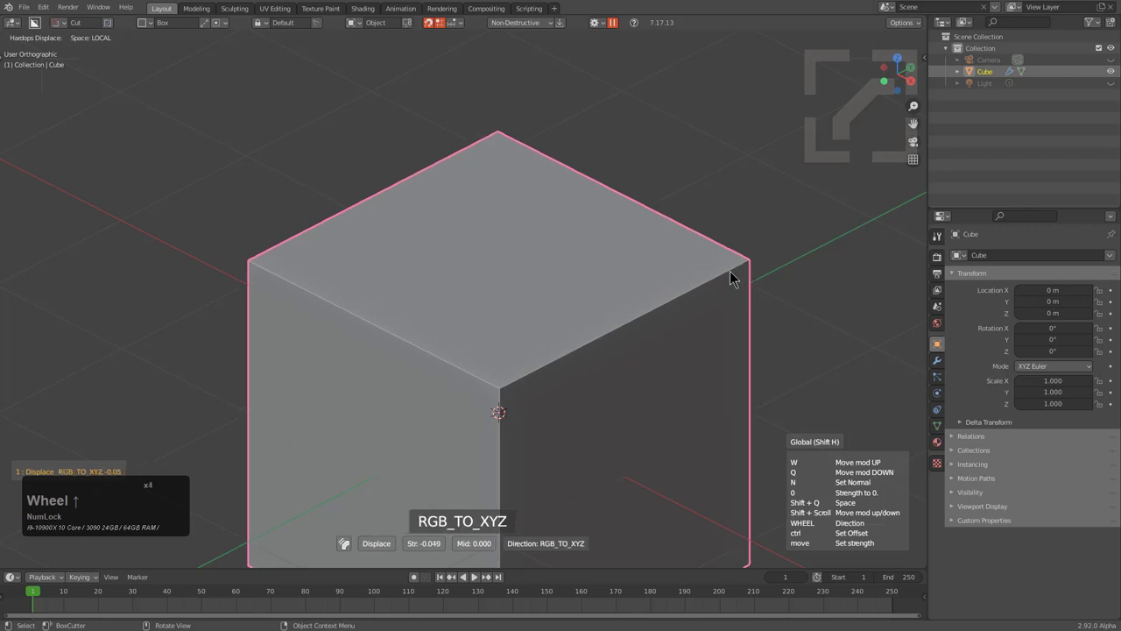
scroll(732, 277, "up", 1)
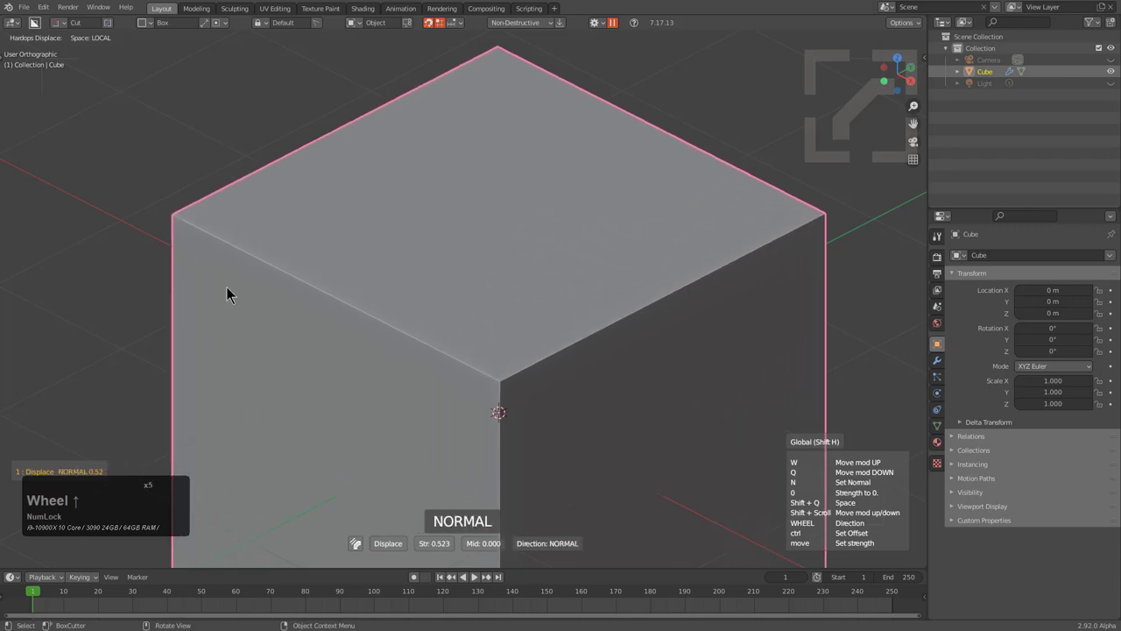
right_click(213, 290)
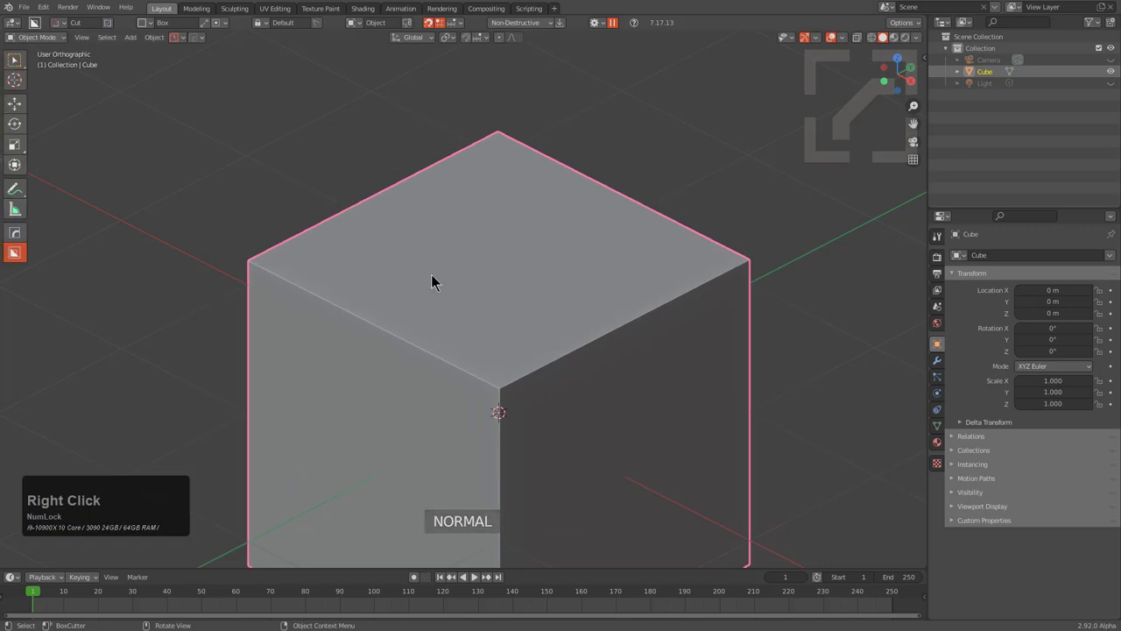
Step: Try the Displace modifier again with the direction switched straight to Normal and a strength of about -0.30
key("q")
mouse_move(433, 277)
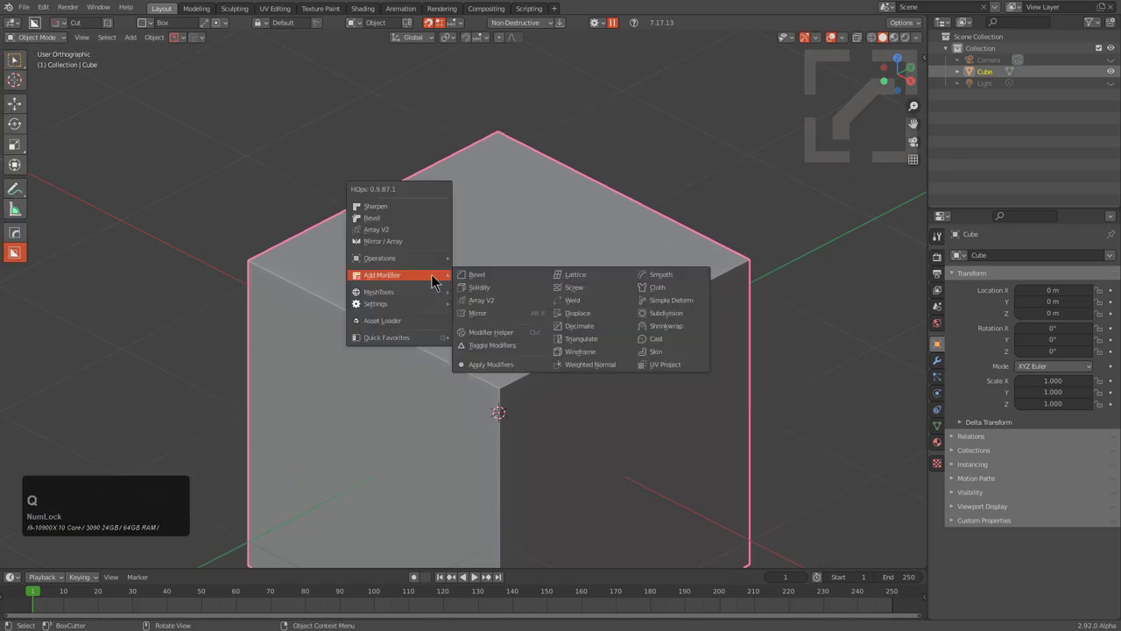
left_click(593, 314)
scroll(591, 318, "down", 1)
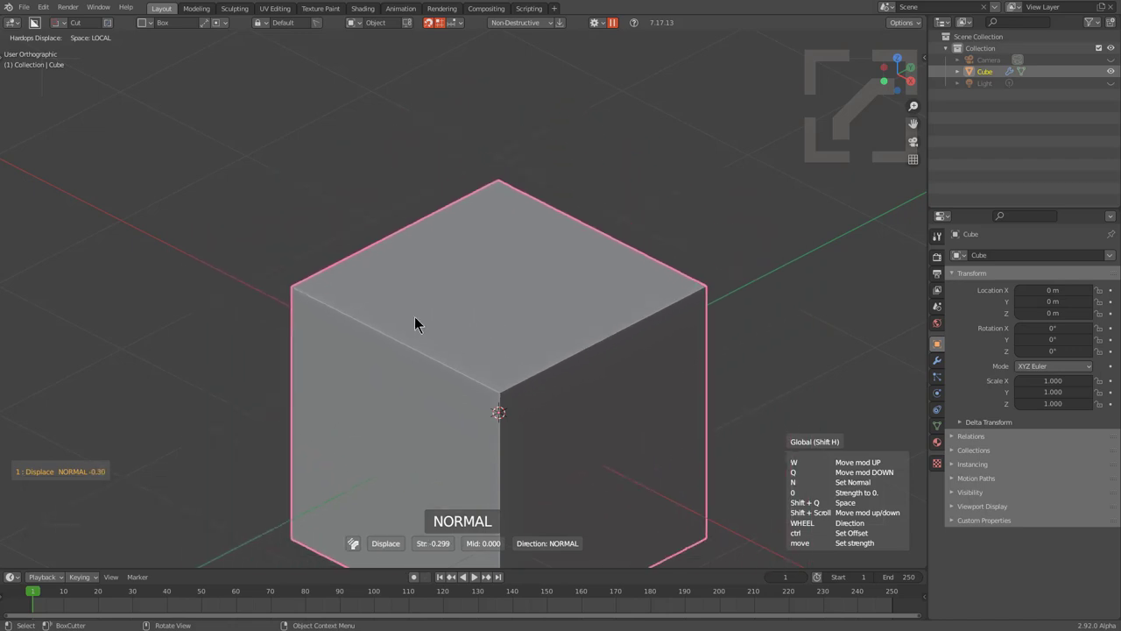
right_click(627, 310)
Step: Extract the cube's top face and adjoining dark side face as a separate piece with To_Piece
scroll(525, 310, "down", 3)
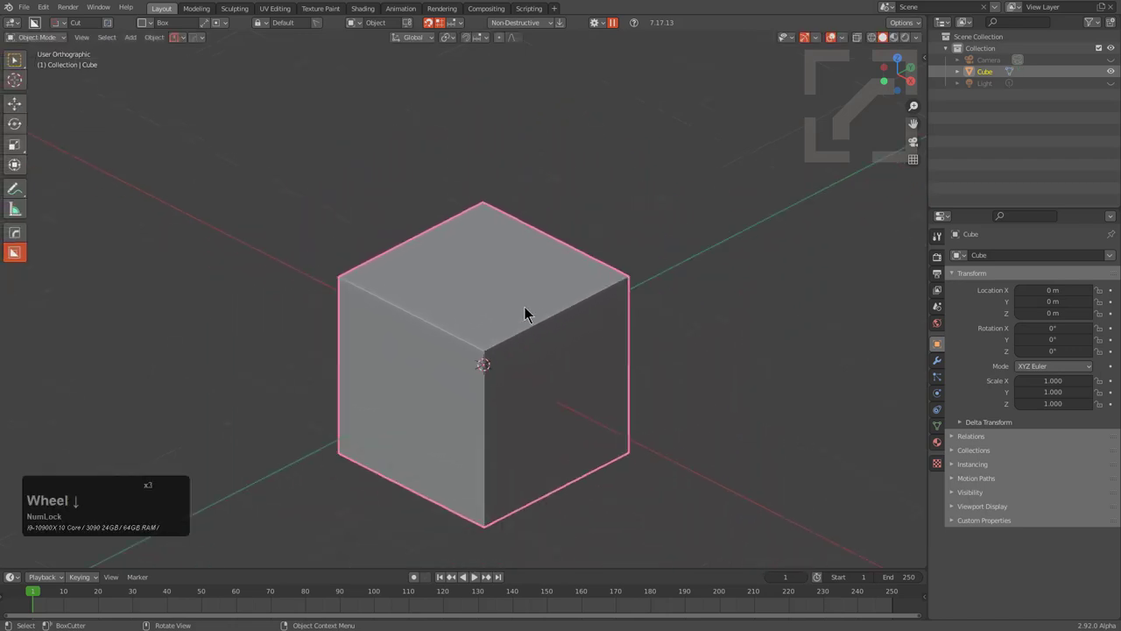
scroll(447, 330, "up", 1)
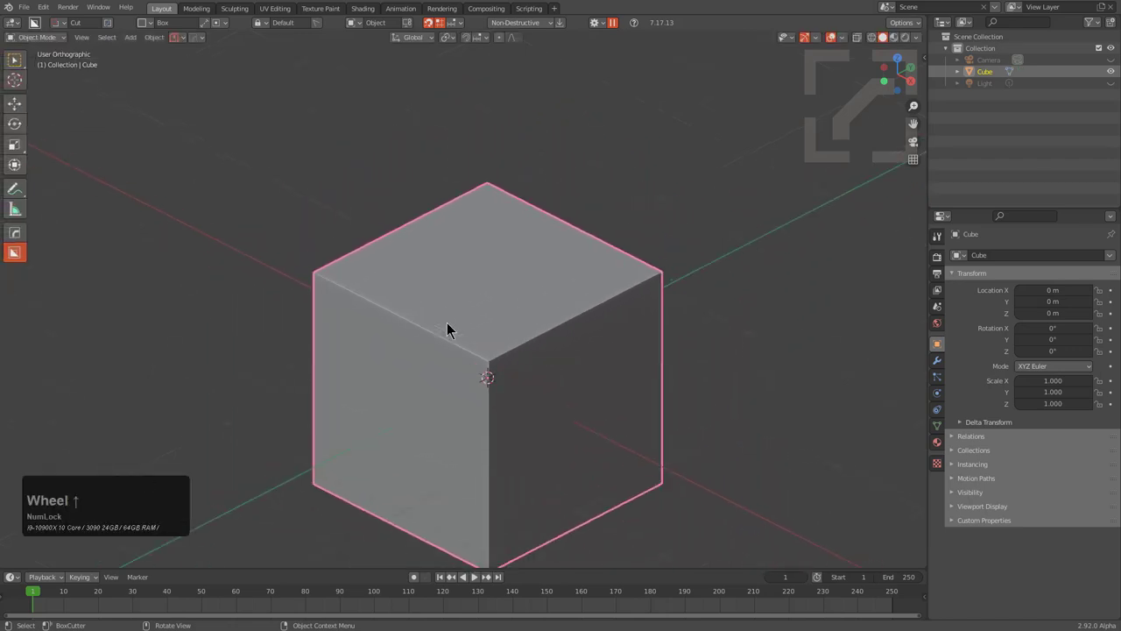
key("Tab")
key("3")
left_click(512, 318)
left_click(660, 328, "shift")
key("q")
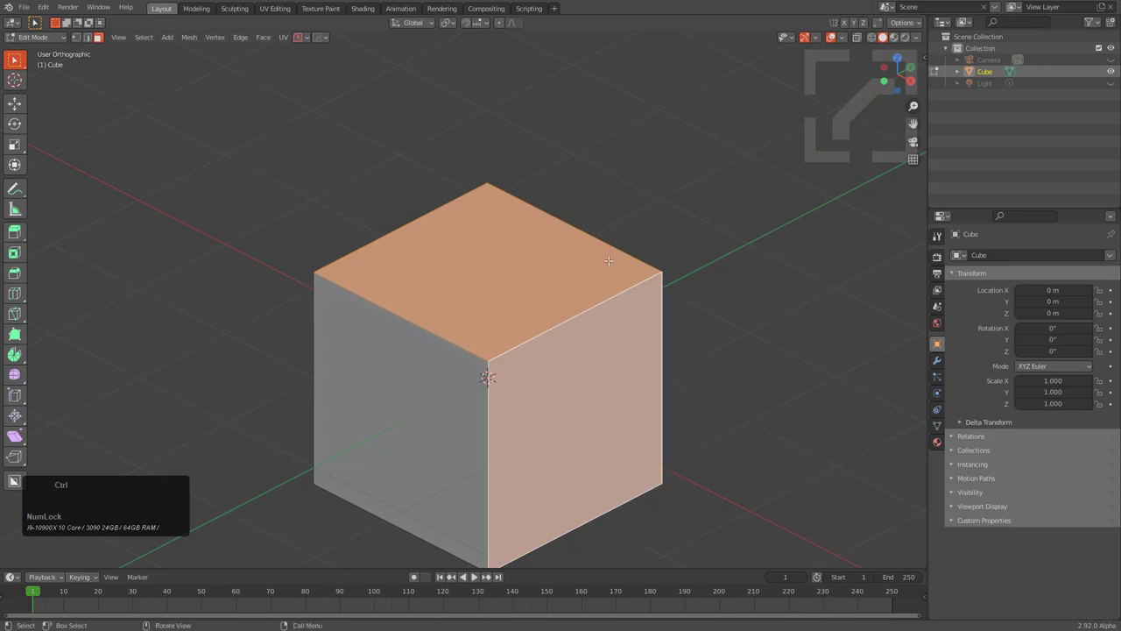
key("q")
left_click(578, 281)
left_click(578, 280)
Step: Round the extracted piece's shared edge with a multi-segment Bevel modifier about 0.66 wide
middle_click_drag(605, 353, 601, 350, "shift")
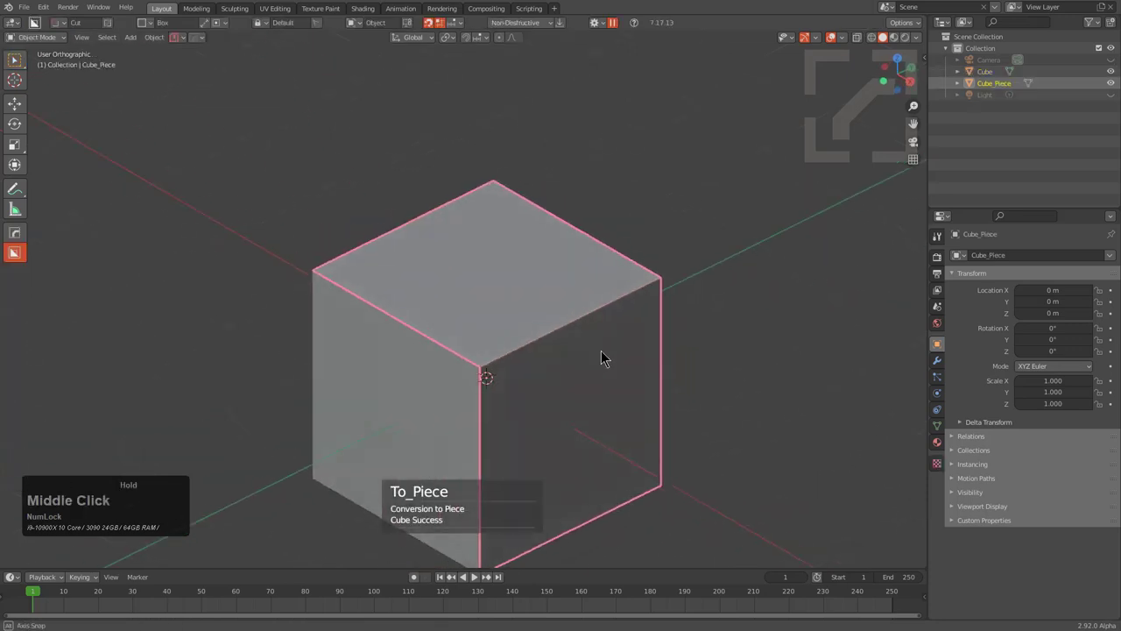
scroll(633, 325, "up", 2)
key("q")
left_click(610, 342)
scroll(316, 318, "up", 6)
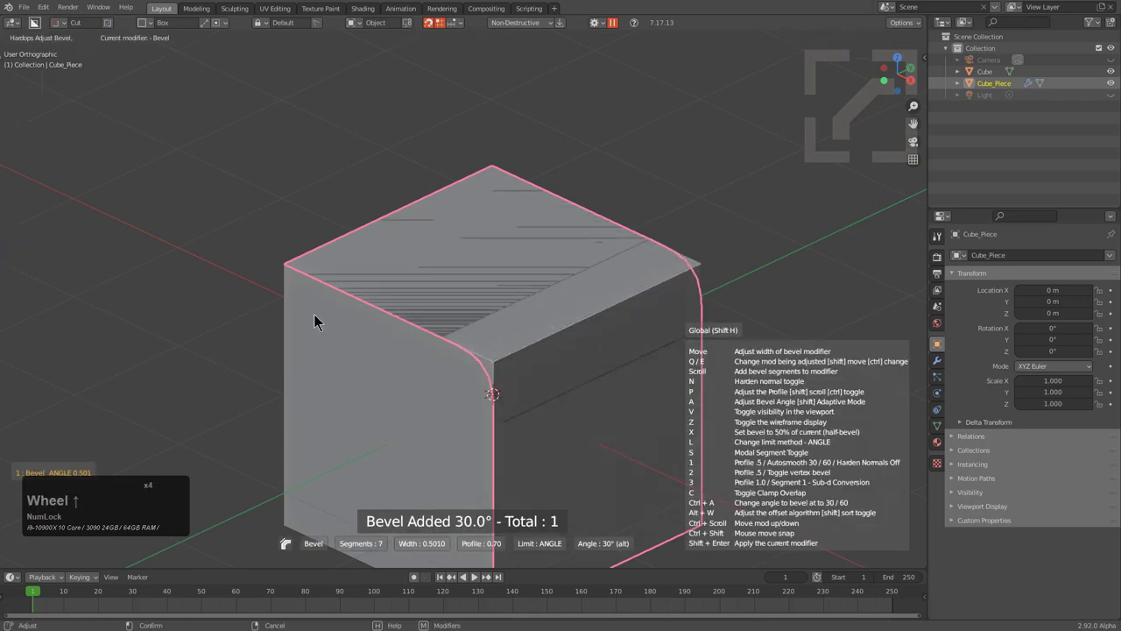
left_click(253, 311)
Step: Thicken the bevelled piece outward from the cube with a Solidify modifier
key("q")
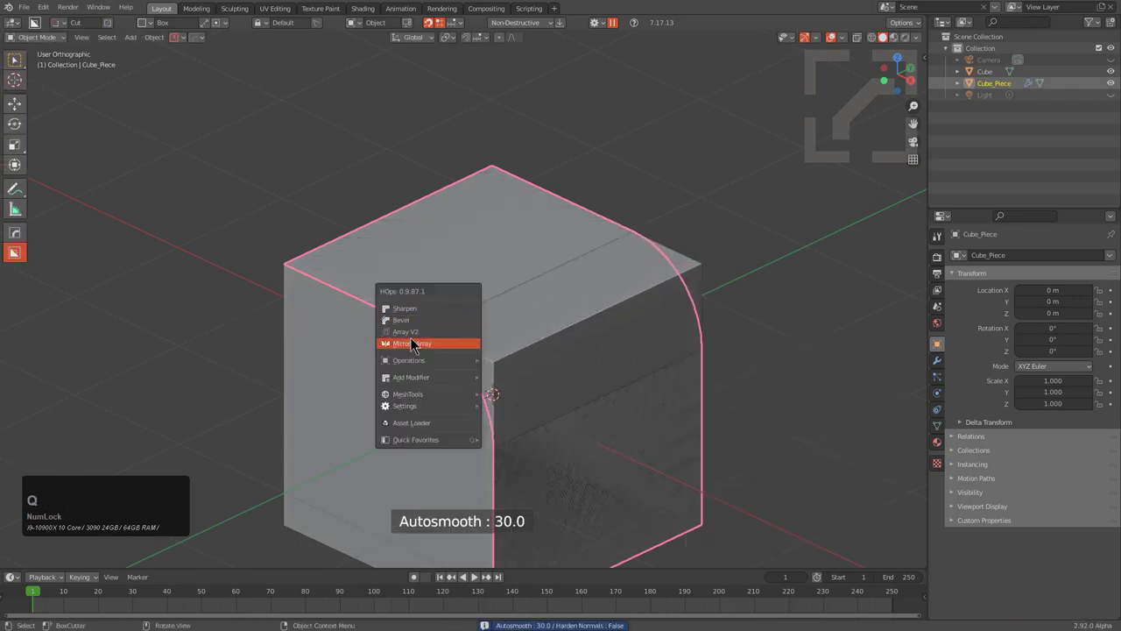
mouse_move(393, 379)
left_click(501, 458)
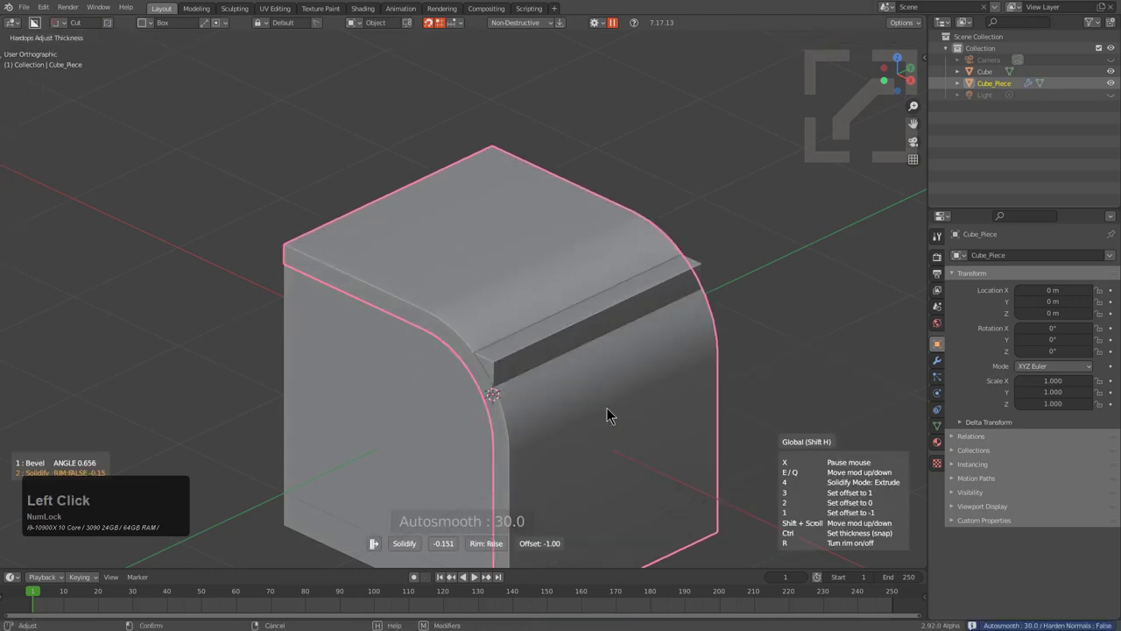
left_click(536, 377)
Step: Cut the cube with the bevelled, solidified piece using a Boolean Difference
left_click(376, 400, "shift")
key("q")
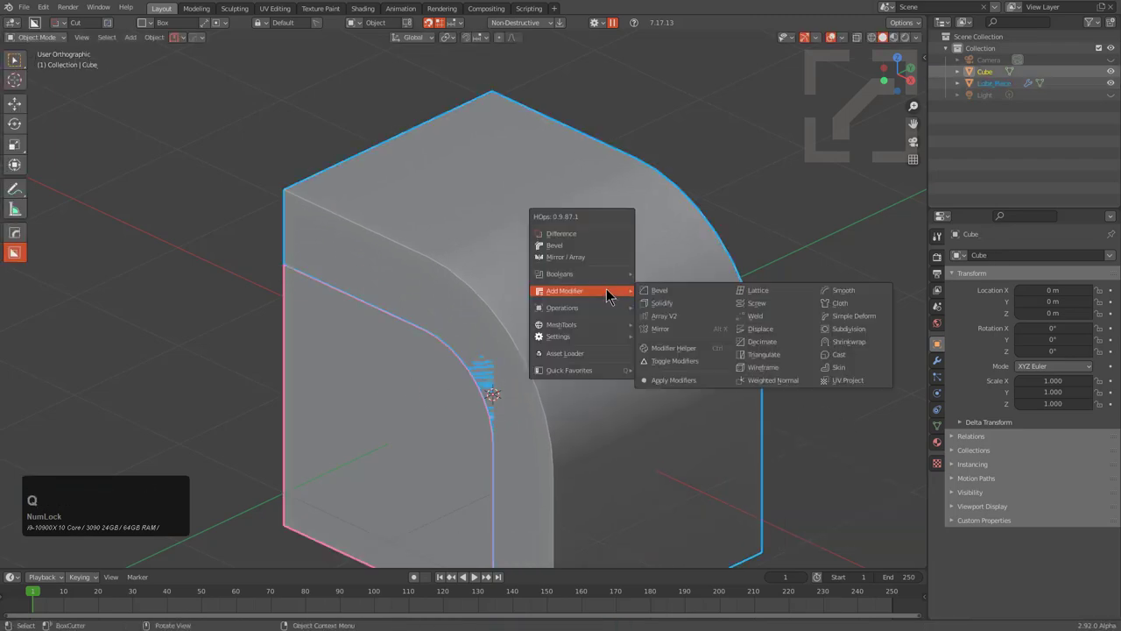
left_click(597, 234)
middle_click_drag(601, 282, 548, 289)
Step: Scale the Cube_Piece cutter along the Y axis to about 1.264 so it extends past both sides of the cube
left_click(694, 229)
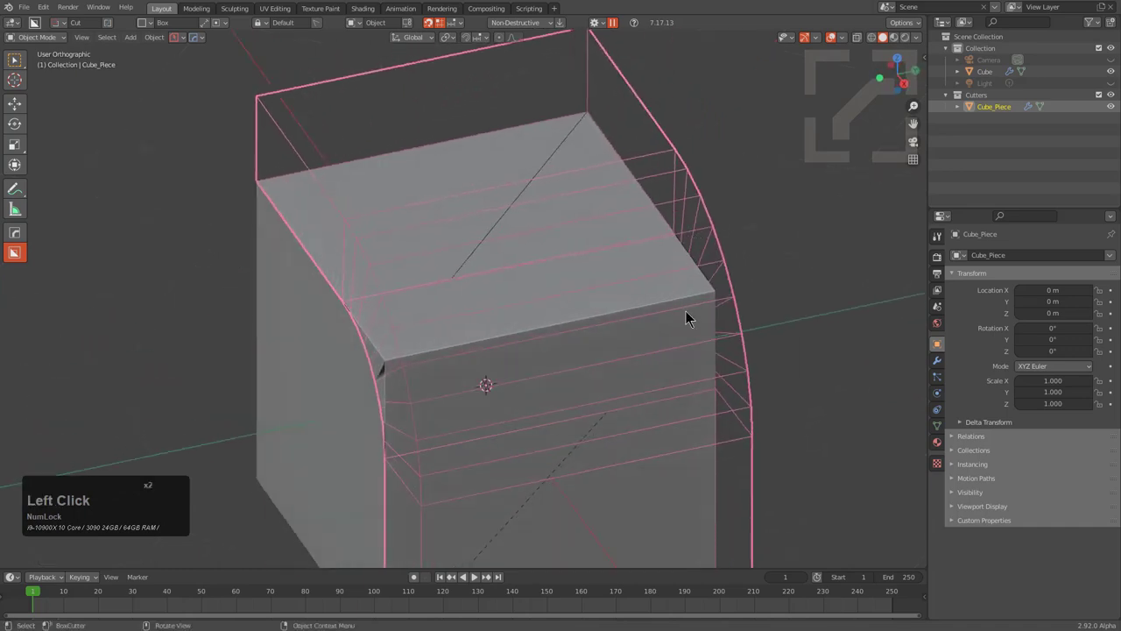
key("s")
key("x")
key("y")
left_click(611, 321)
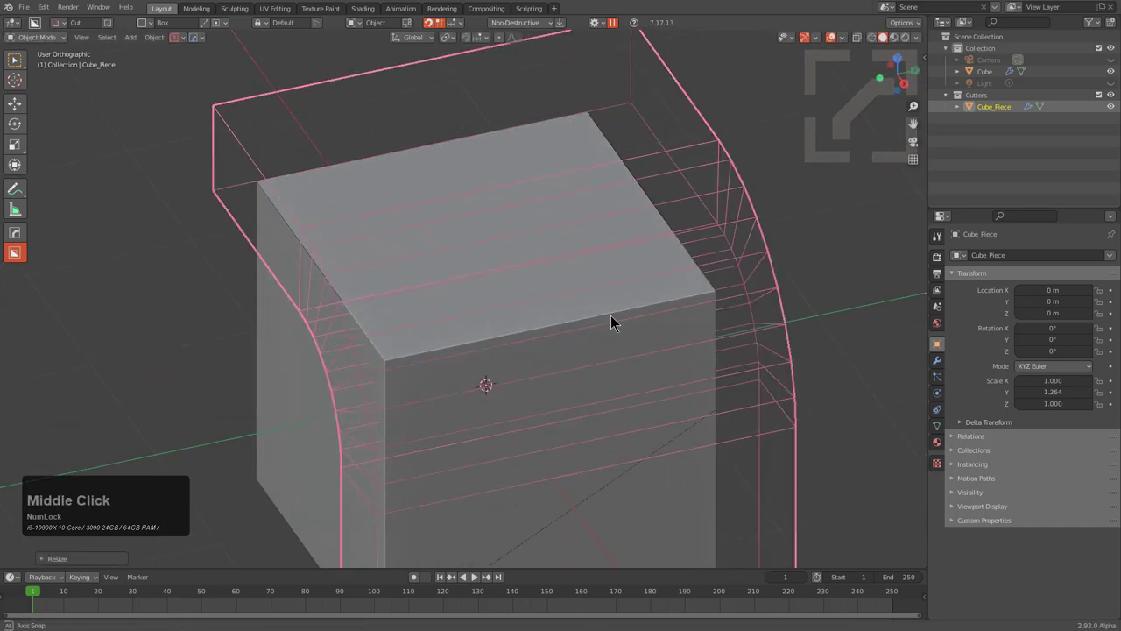
Step: Switch the cube's Boolean modifier to the Exact solver
middle_click_drag(611, 322, 342, 282)
scroll(671, 283, "up", 2)
middle_click_drag(537, 343, 587, 308)
scroll(586, 328, "down", 1)
left_click(587, 309)
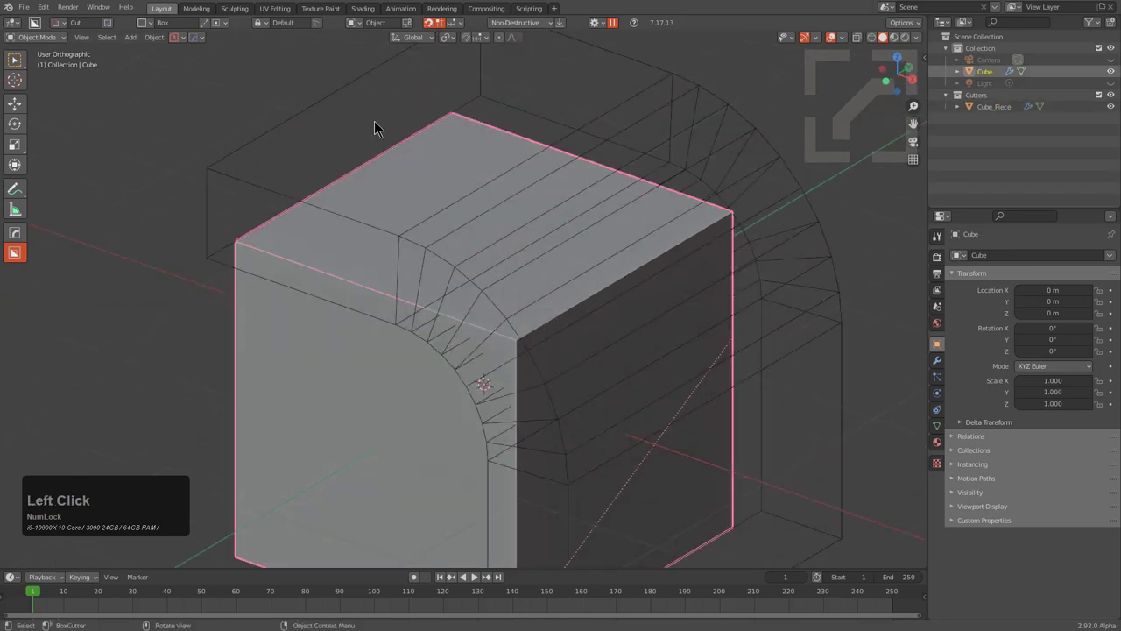
left_click(201, 38)
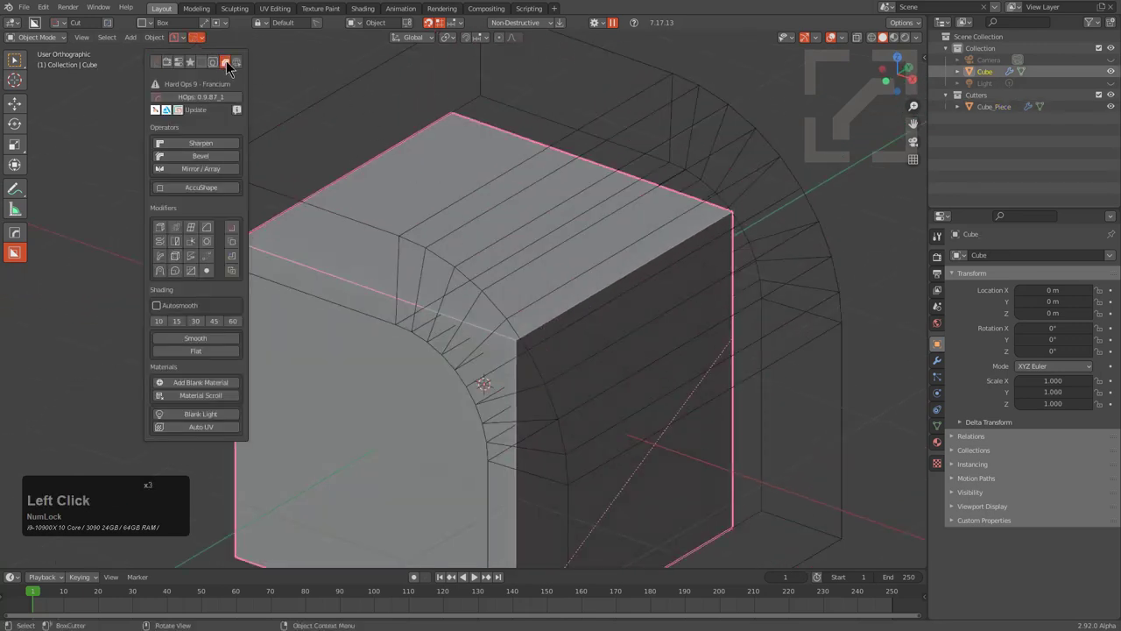
left_click(221, 62)
left_click(210, 137)
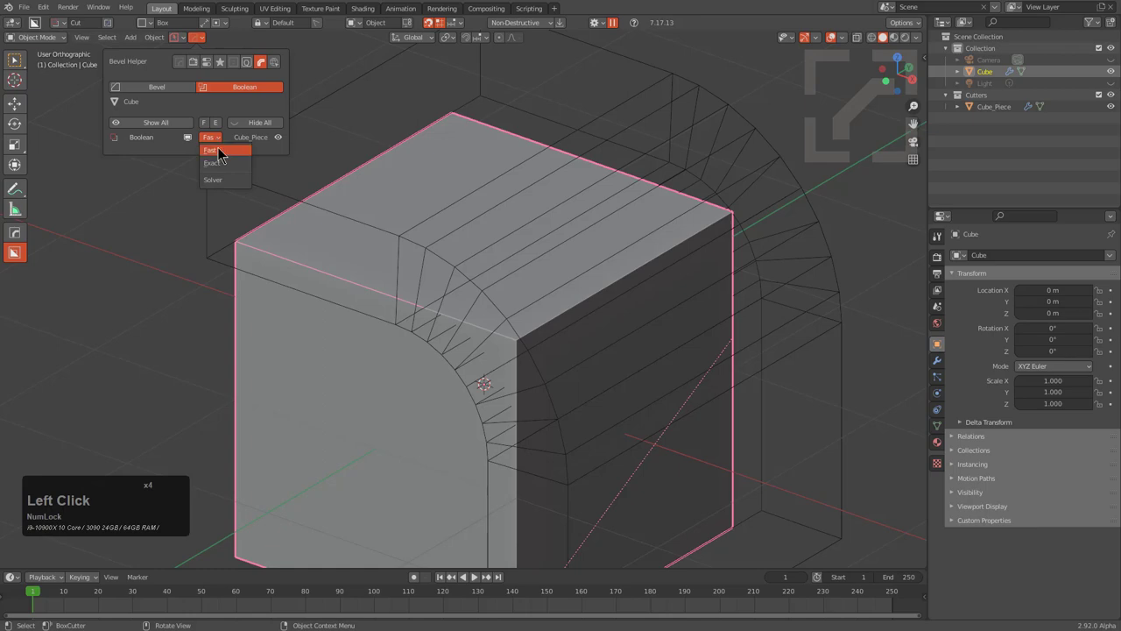
left_click(219, 171)
middle_click_drag(580, 346, 466, 369)
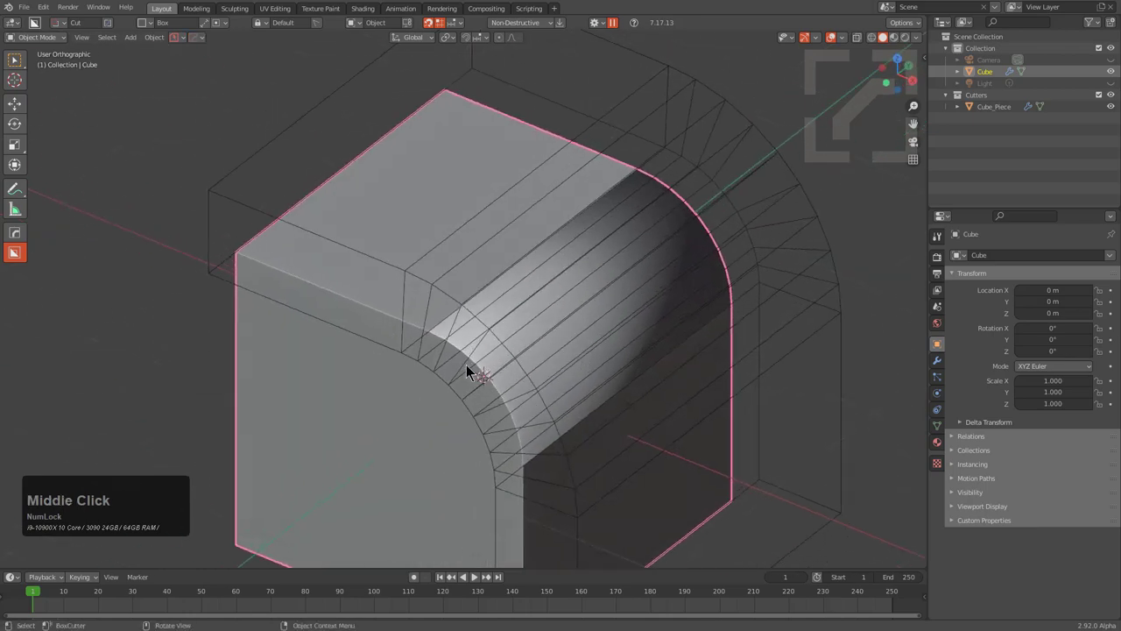
Step: Return the cube's Boolean modifier to the Fast solver
left_click(188, 38)
left_click(210, 138)
left_click(215, 163)
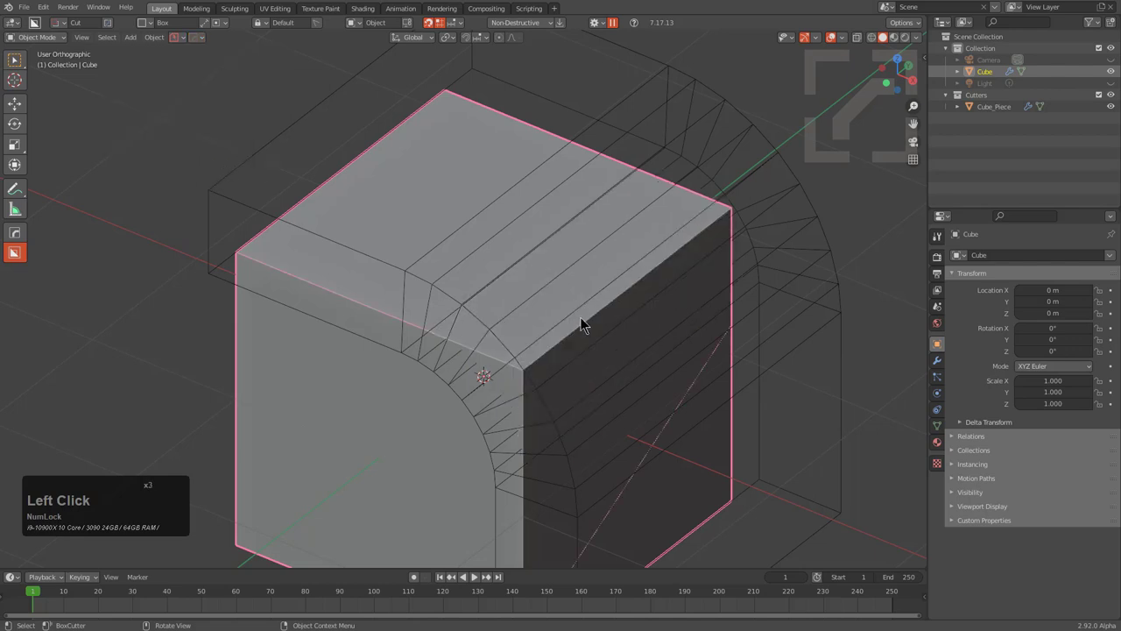
Step: Add a Displace modifier to the Cube_Piece cutter, with its direction set to Normal and only a tiny strength
left_click(741, 215)
middle_click_drag(694, 269, 708, 256)
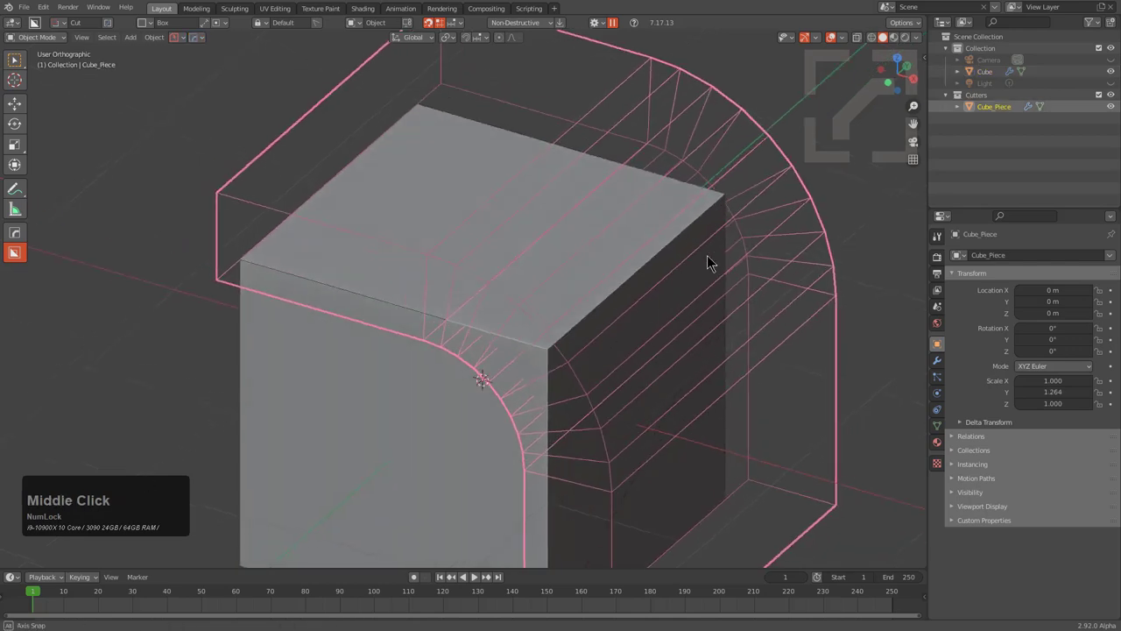
key("q")
mouse_move(724, 347)
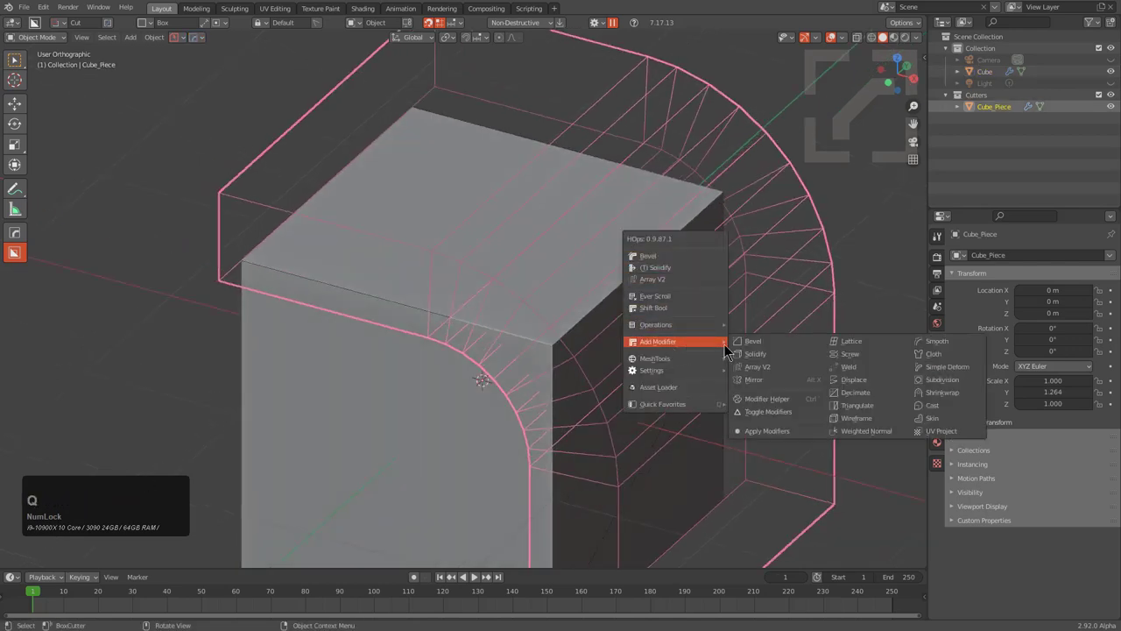
left_click(848, 380)
scroll(839, 386, "down", 1)
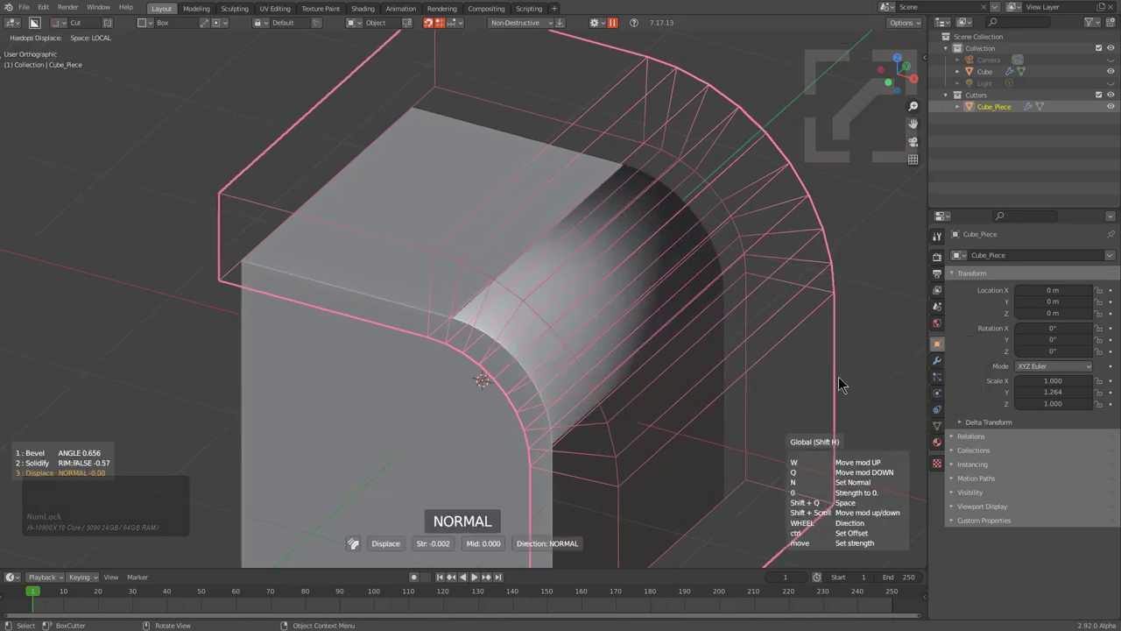
left_click(688, 339)
Step: Hide the Cutters collection and apply Sharpen to the rounded cube
key("1")
middle_click_drag(584, 325, 395, 252)
left_click(576, 327)
key("q")
left_click(524, 267)
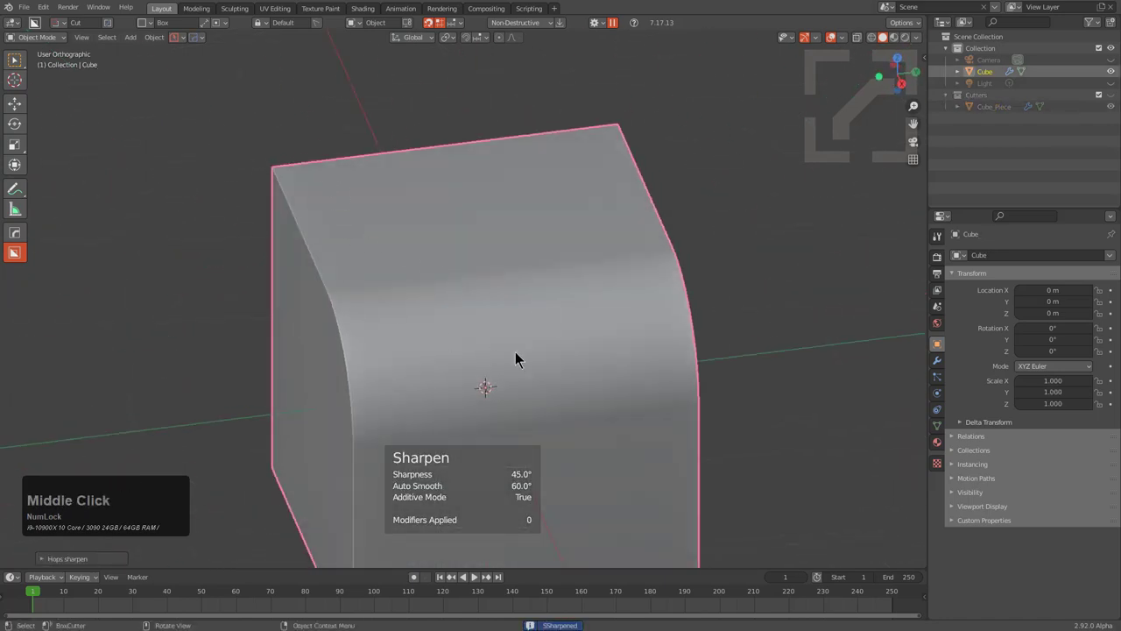
scroll(399, 315, "down", 1)
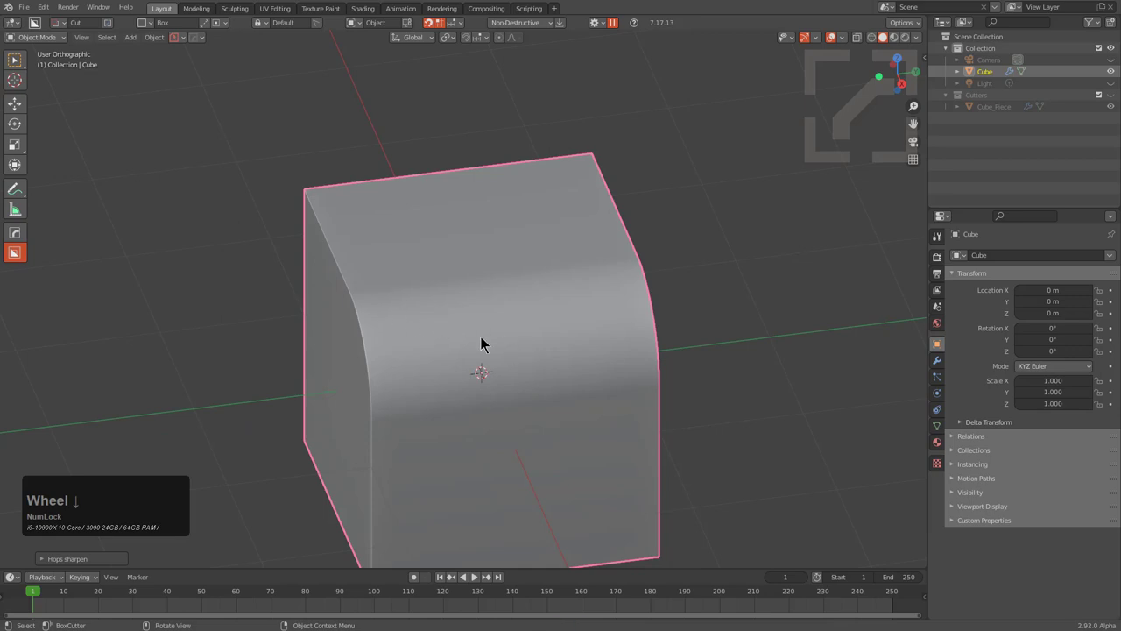
middle_click_drag(483, 343, 508, 349)
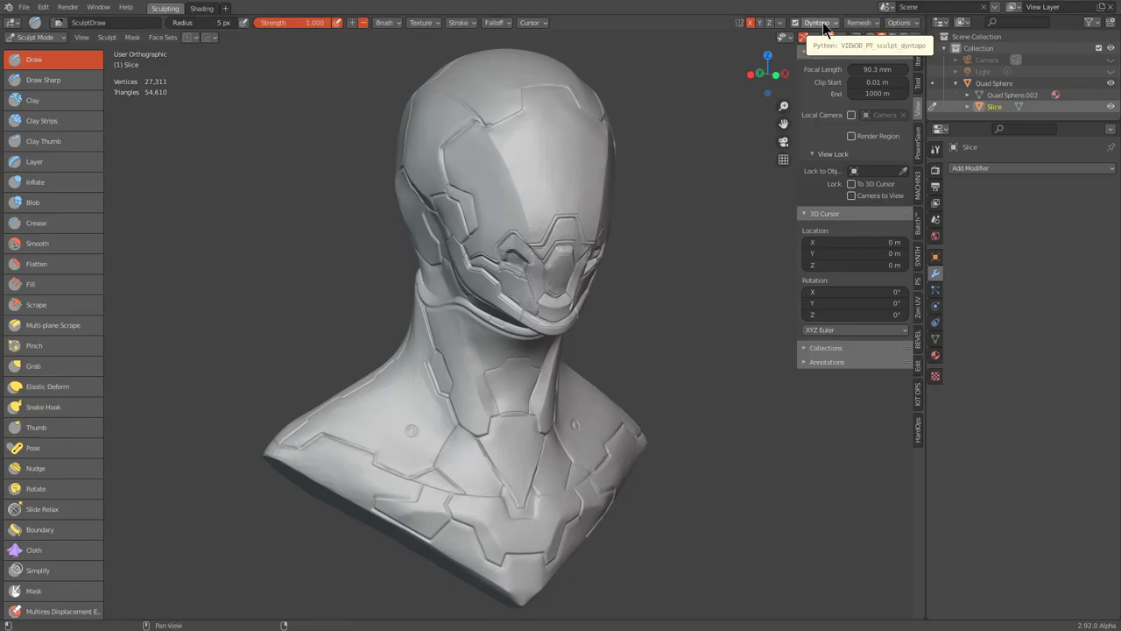
Step: Voxelize the armoured head of the bust in Sculpt Mode with the HOps Voxelize operation
left_click(860, 22)
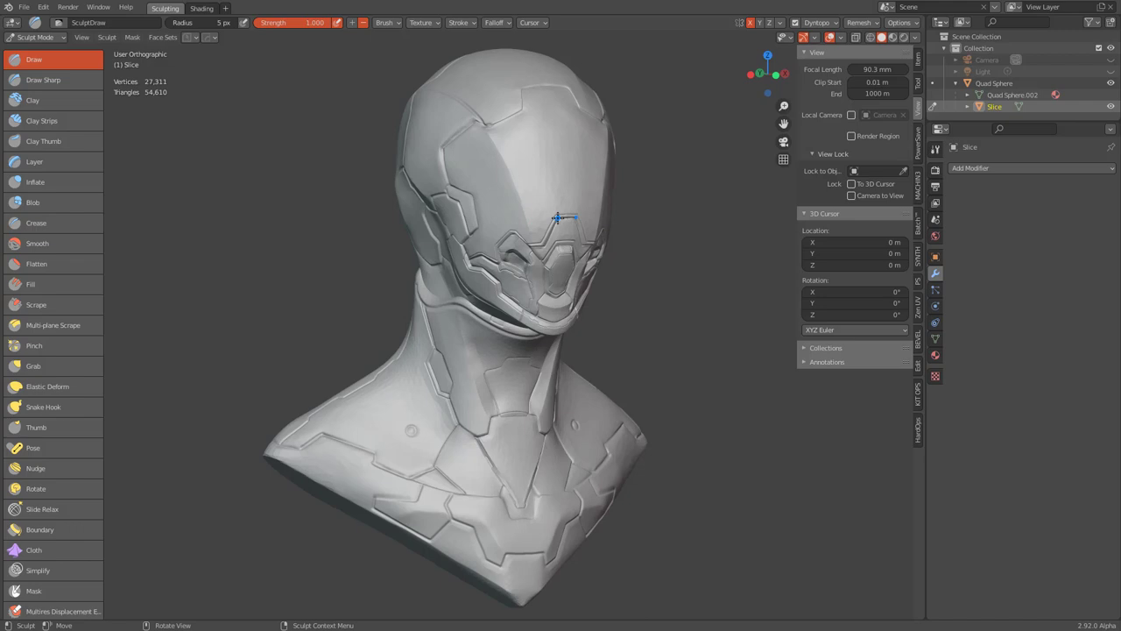
key("q")
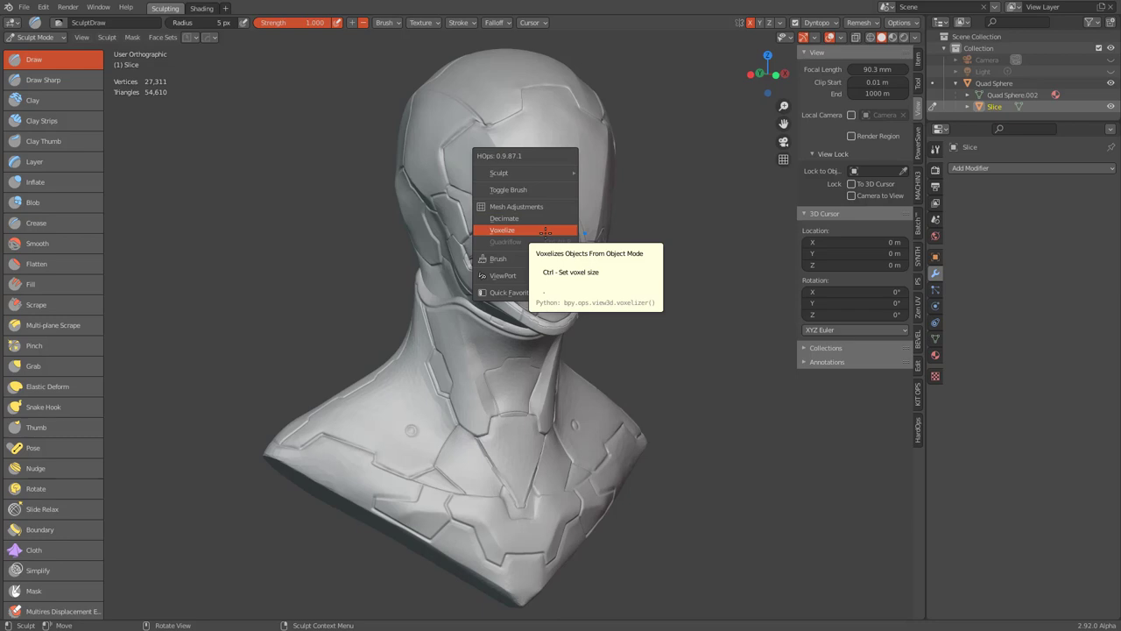
left_click(546, 230)
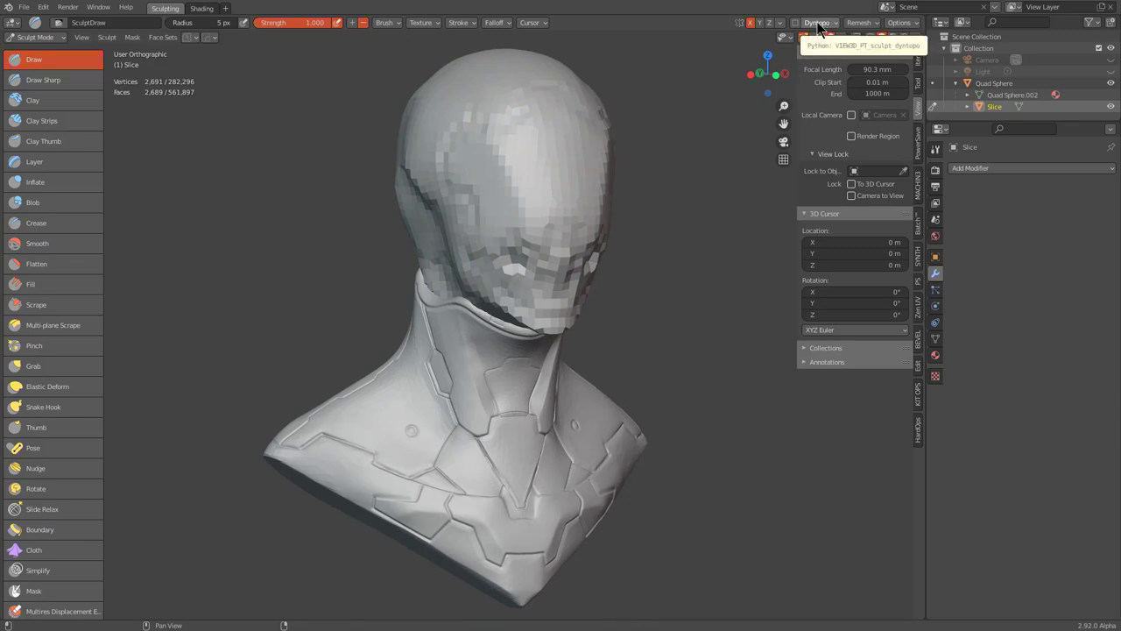
Step: Enable Dyntopo on the head mesh and voxelize it again at a size of 0.100
left_click(795, 23)
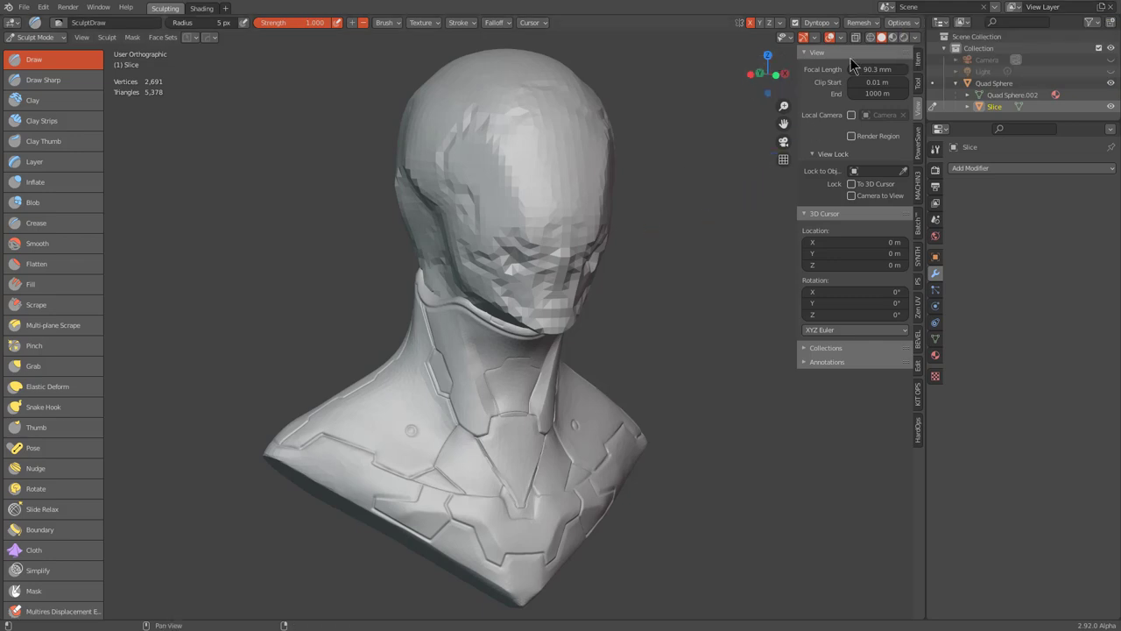
middle_click_drag(495, 247, 497, 250)
key("q")
left_click(498, 249)
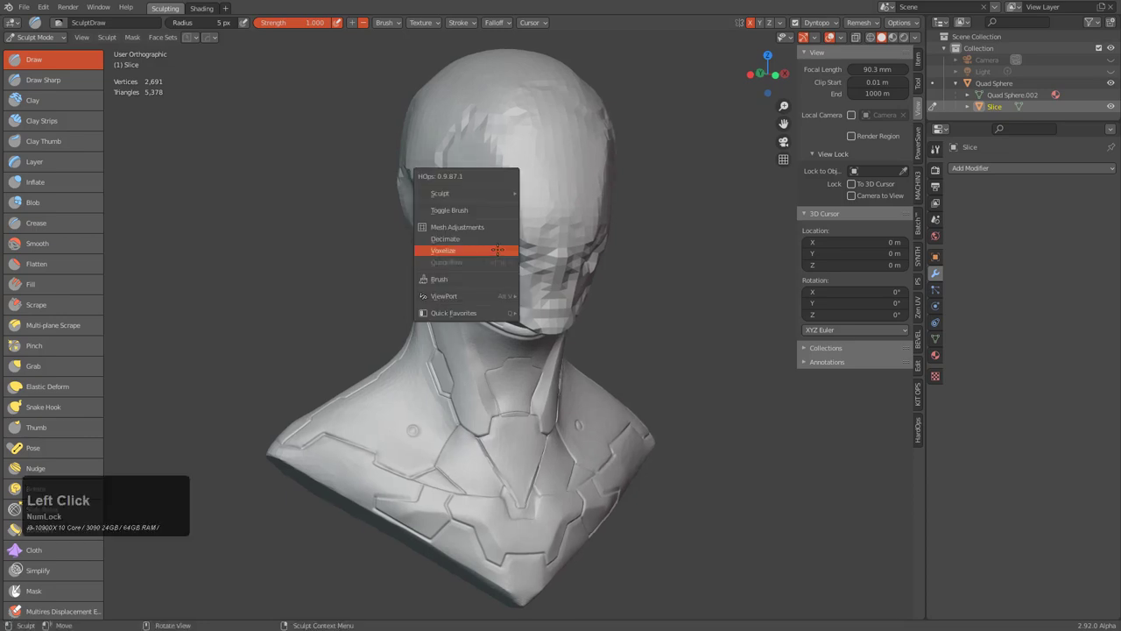
left_click(496, 249)
Step: Decimate the head mesh at a ratio of 0.25 and voxelize it once more
key("q")
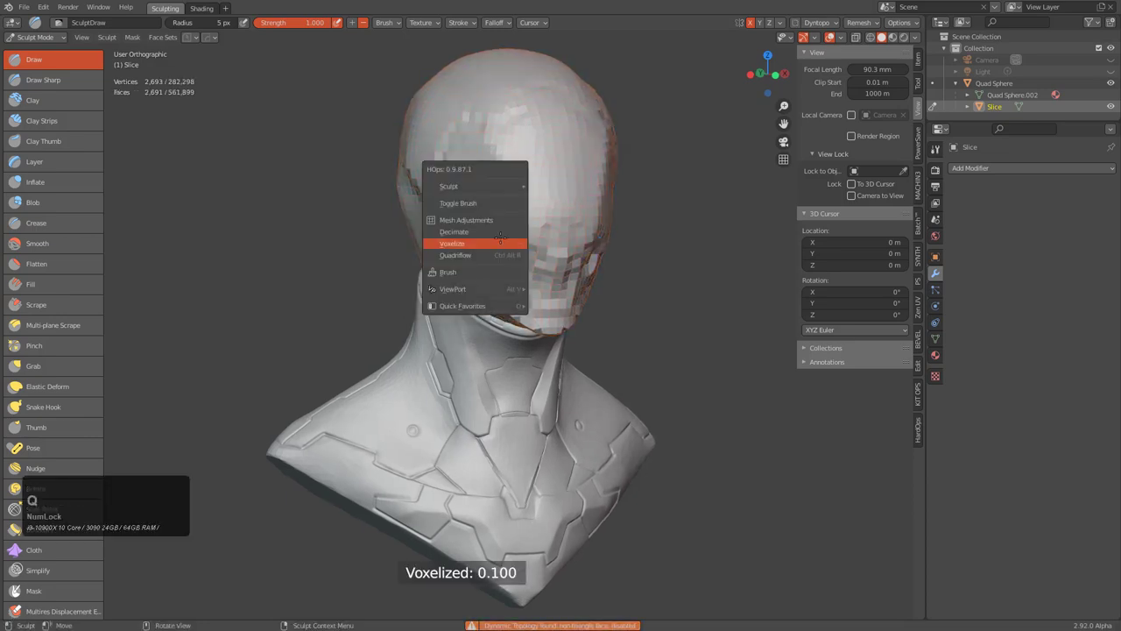
left_click(499, 229)
key("q")
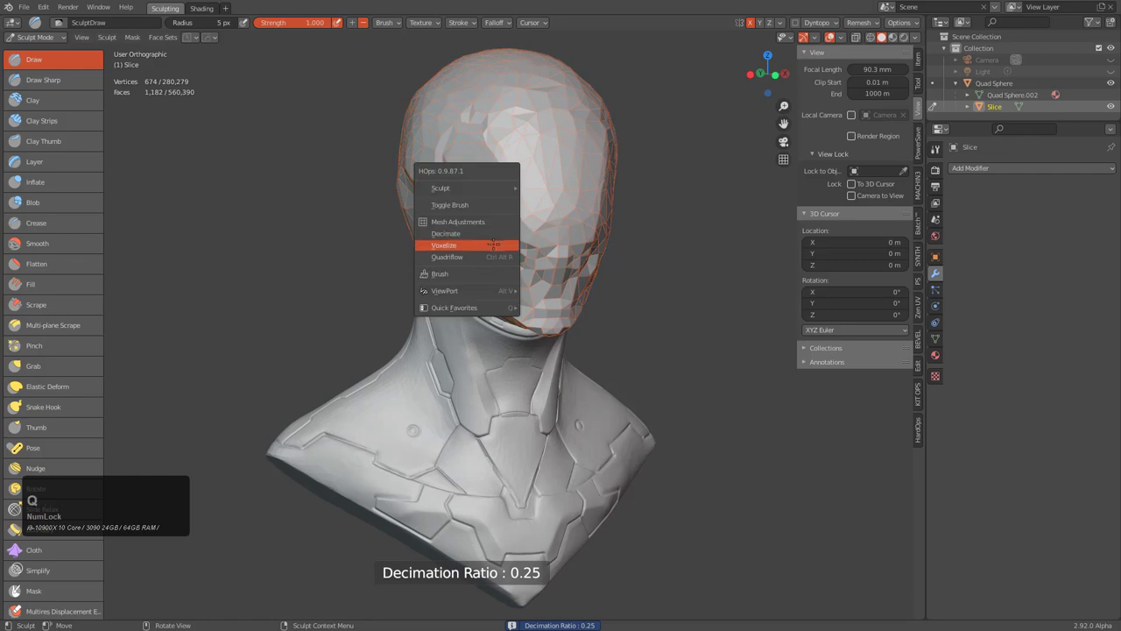
left_click(493, 246)
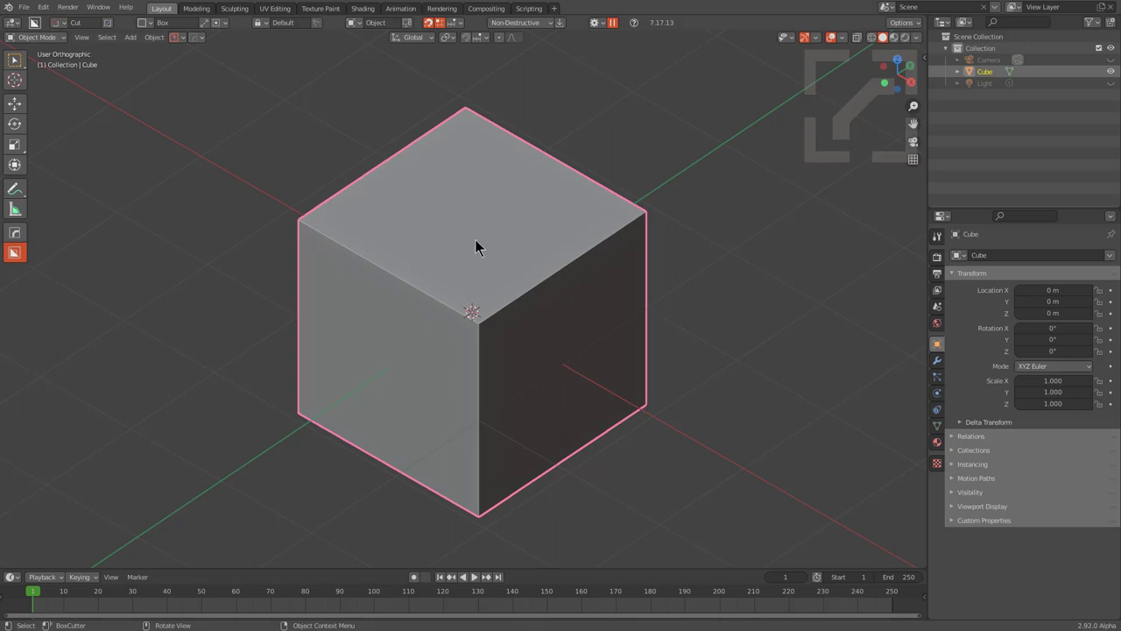
Step: Round the two vertical edges on one side of the default cube with a 10-segment bevel
key("Tab")
middle_click_drag(476, 245, 468, 295)
scroll(477, 303, "down", 1)
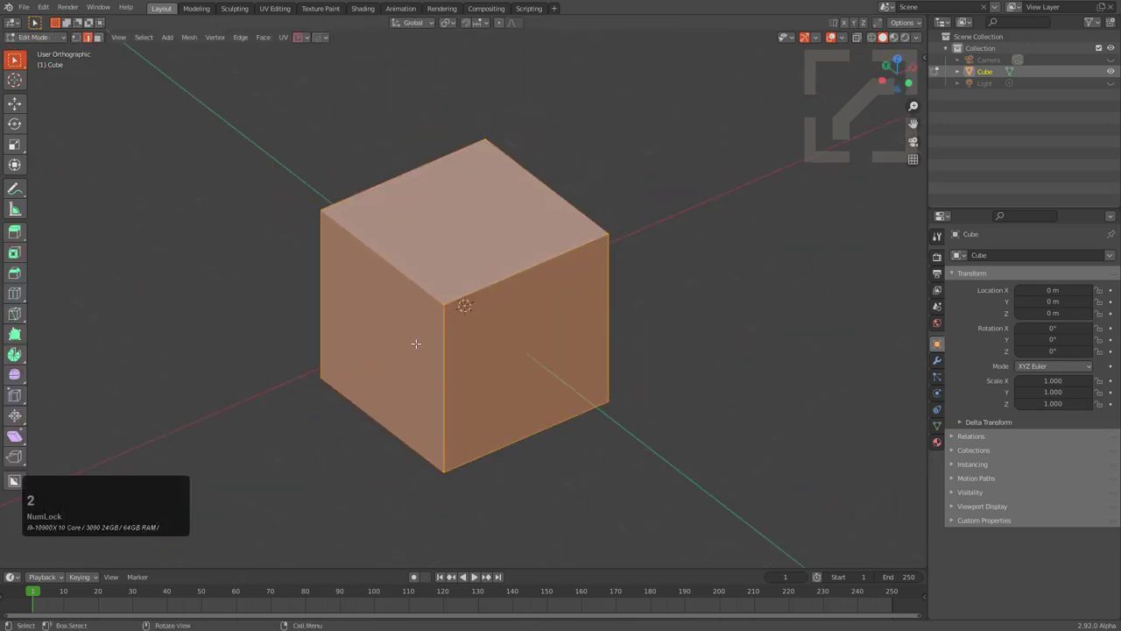
left_click(352, 305, "shift")
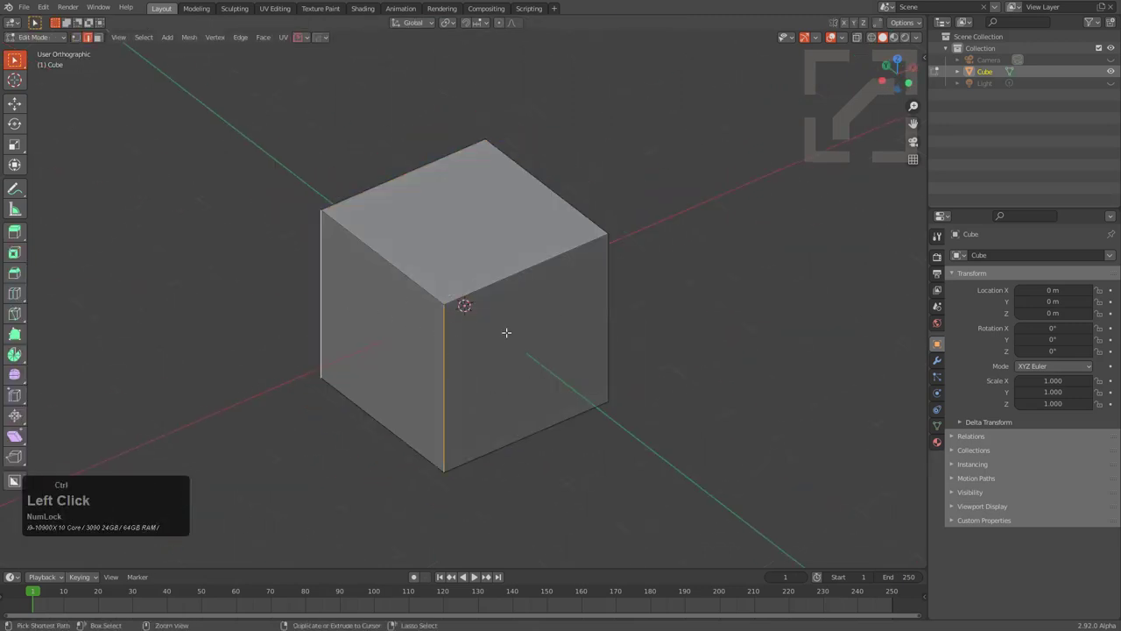
key("ctrl+b")
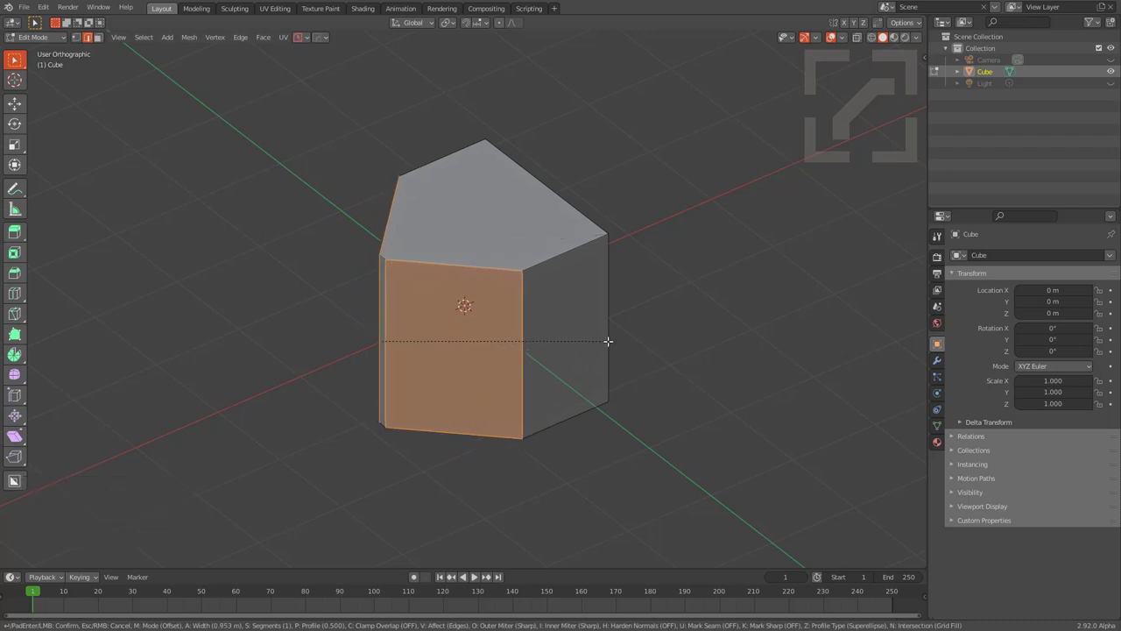
scroll(608, 341, "up", 9)
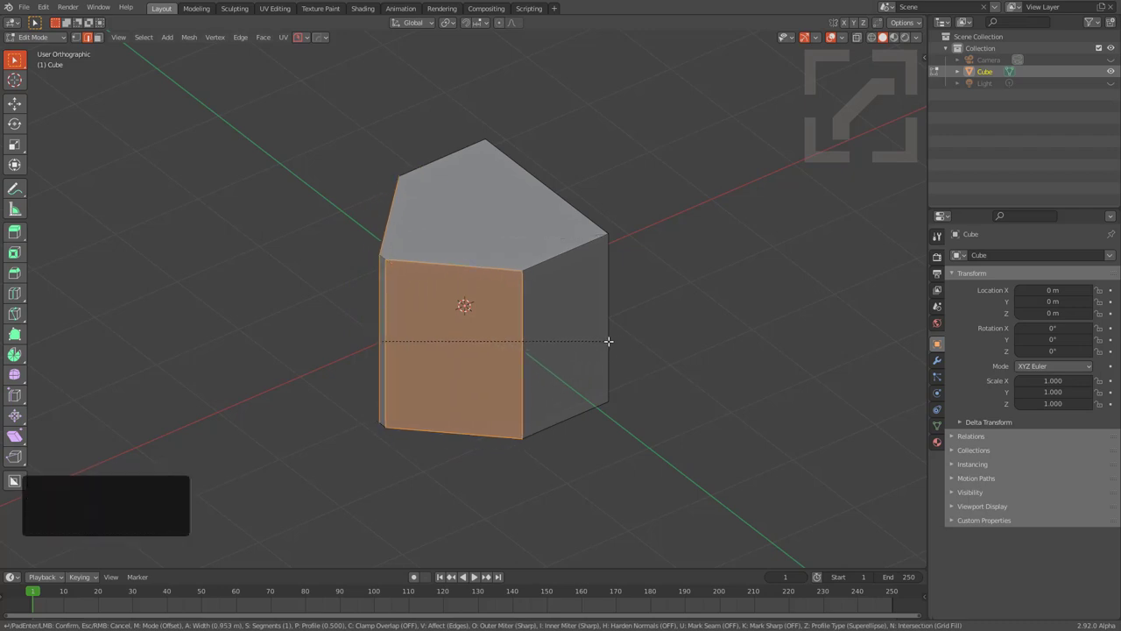
middle_click(659, 342)
Step: Extrude the rounded block's top face upward to add a band above the body
left_click(490, 210)
key("e")
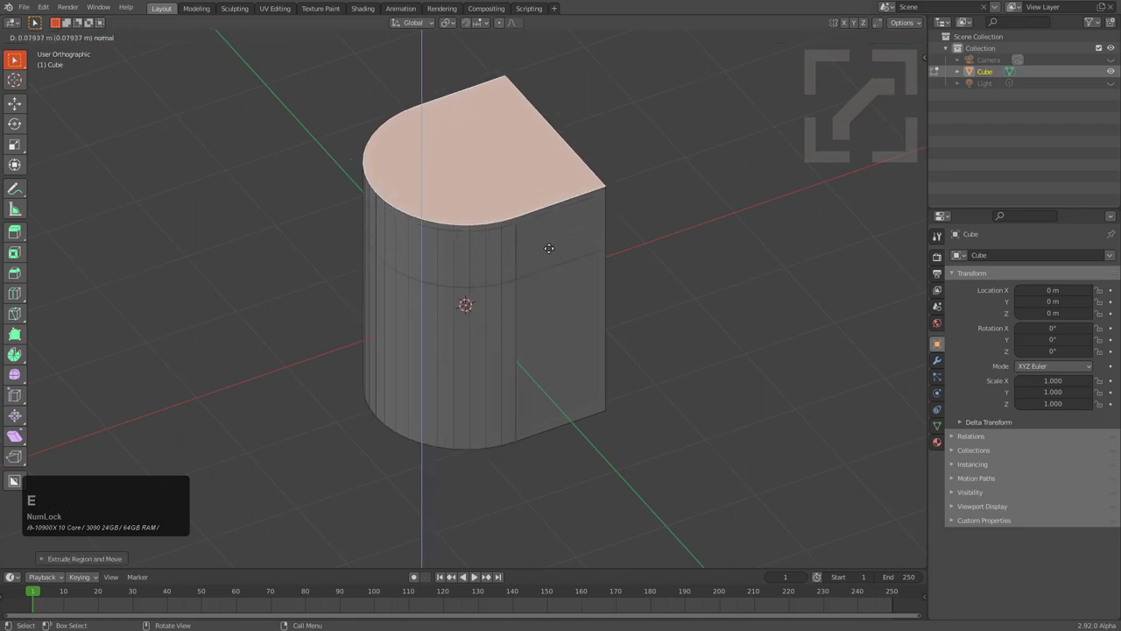
left_click(549, 248)
Step: Extrude the top band's flat side face outward in two stages, forming an overhanging arm with a short tip section
middle_click_drag(595, 254, 522, 243)
key("3")
left_click(523, 223)
key("e")
left_click(630, 273)
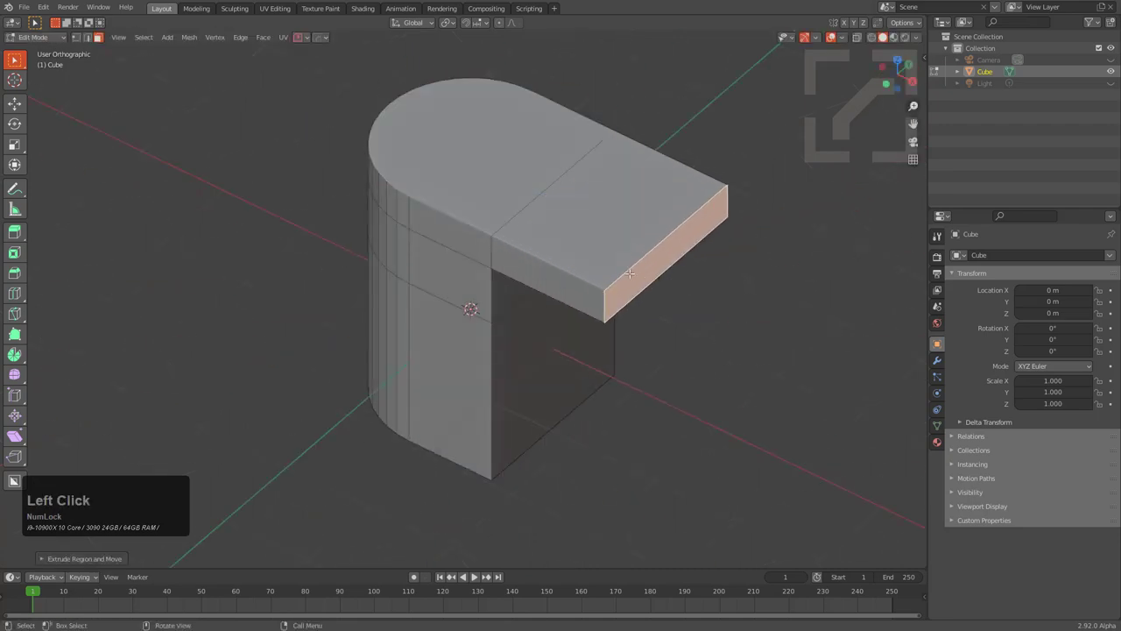
middle_click_drag(630, 275, 678, 96)
left_click(678, 96)
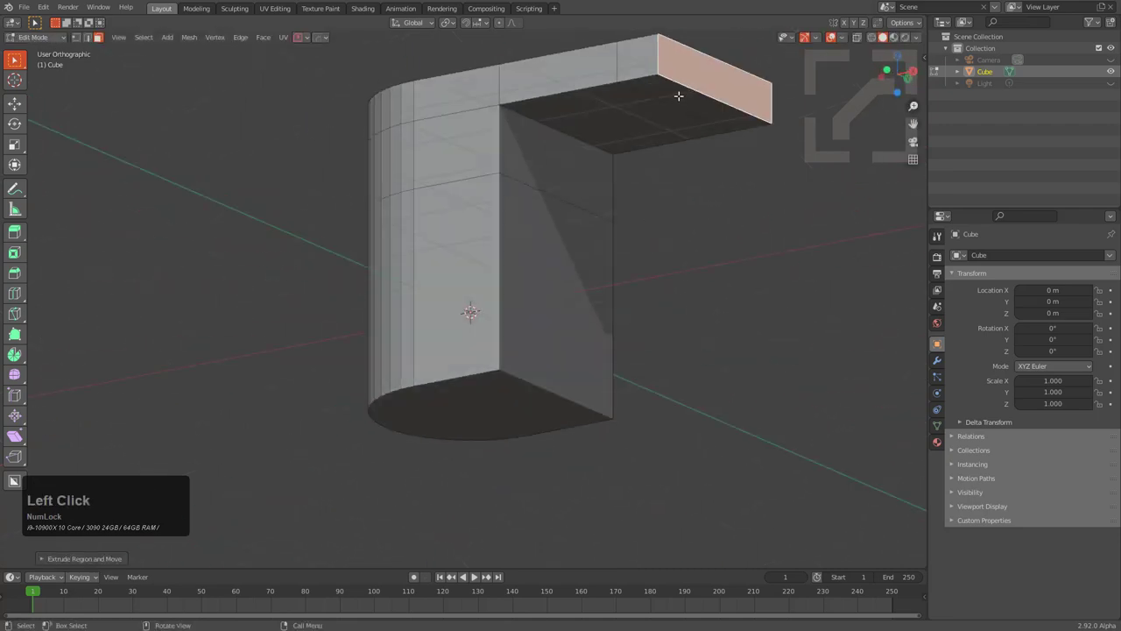
Step: Extrude the underside of the arm's tip downward and add a loop cut near its lower end
key("e")
left_click(681, 201)
key("ctrl+r")
left_click(657, 170)
left_click(705, 207)
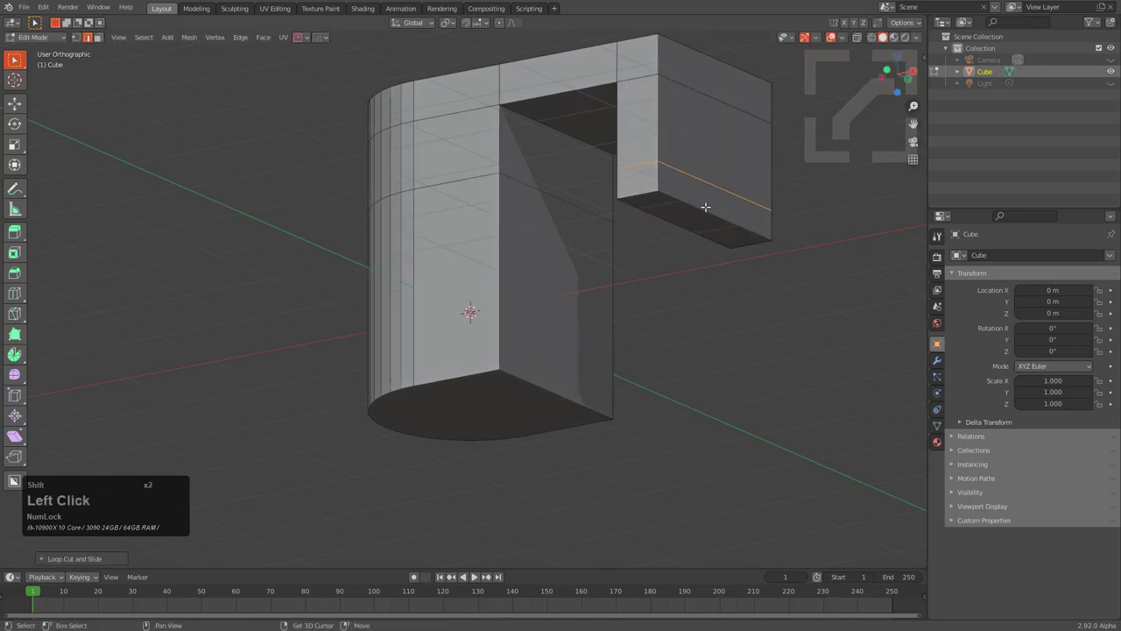
Step: Bevel the centre edge loop around the arm into two spaced loops, and bevel those again into narrow pairs
middle_click_drag(705, 207, 674, 262)
left_click(686, 250, "alt")
key("ctrl+b")
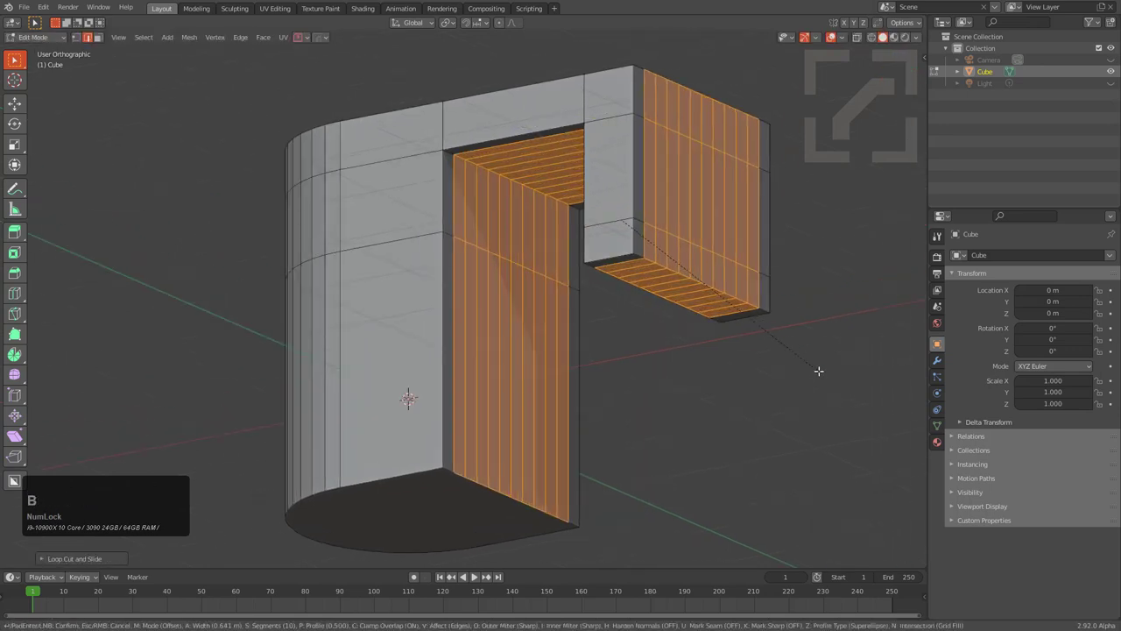
scroll(818, 371, "down", 9)
left_click(775, 328)
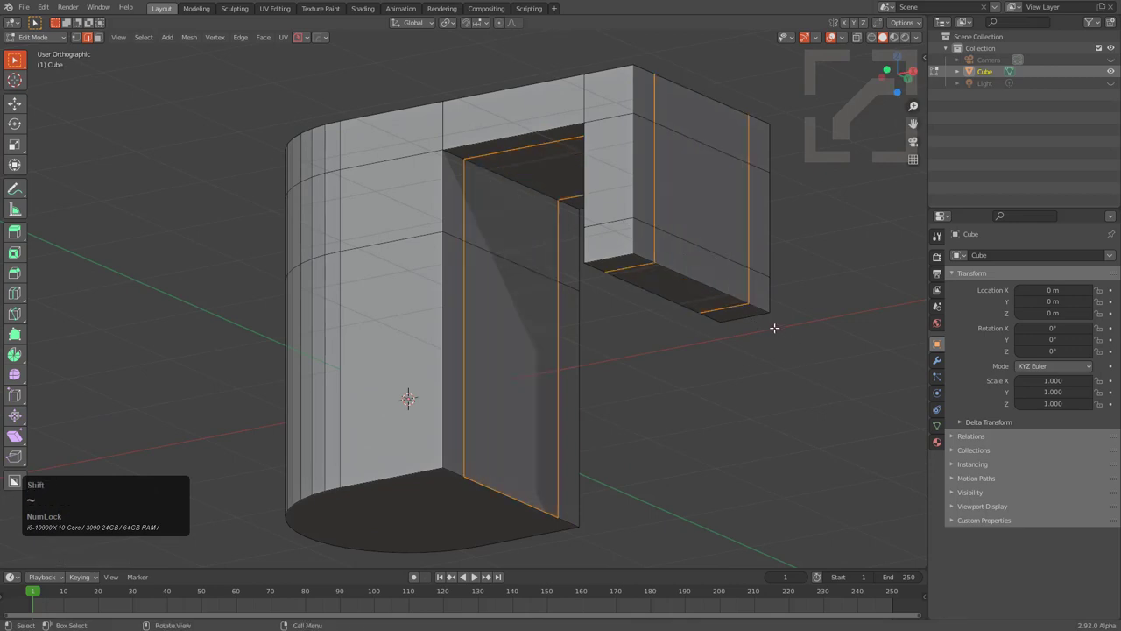
key("ctrl+b")
left_click(791, 360)
Step: Move the central bottom face of the arm's hanging tip upward along Z to form a notch
middle_click_drag(738, 336, 669, 376, "shift")
scroll(668, 376, "up", 2)
key("3")
left_click(674, 339)
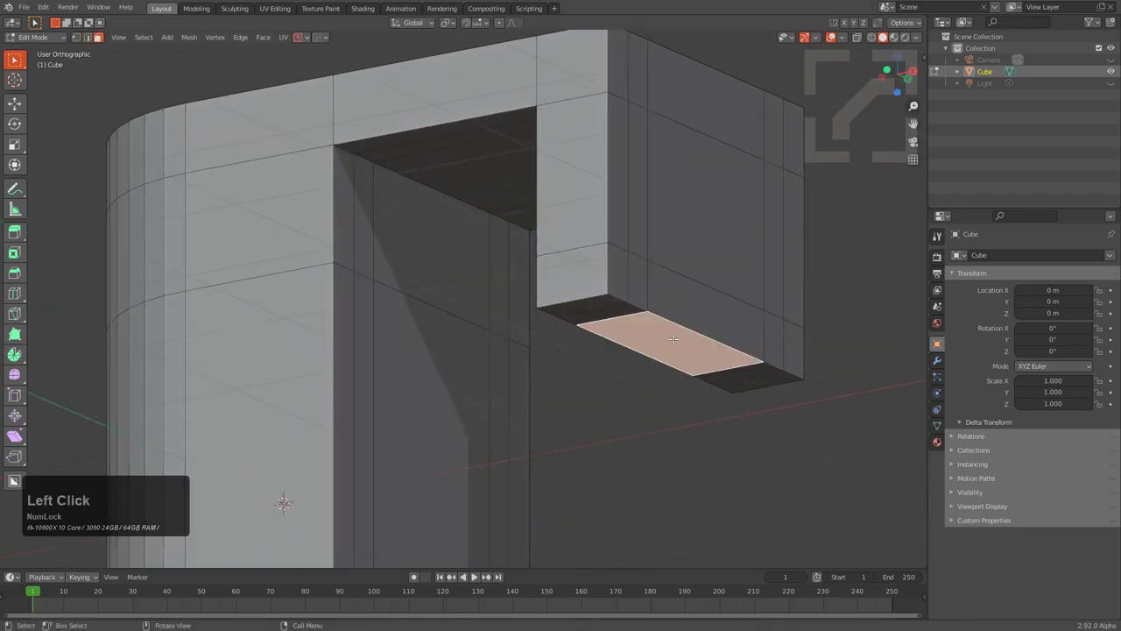
key("g")
key("z")
left_click(673, 306)
key("Tab")
scroll(631, 282, "down", 3)
middle_click_drag(617, 266, 613, 290)
Step: Chamfer the arm's upper outer edge with a single-segment bevel about 0.29 m wide
key("Tab")
key("2")
key("ctrl+b")
left_click(695, 368)
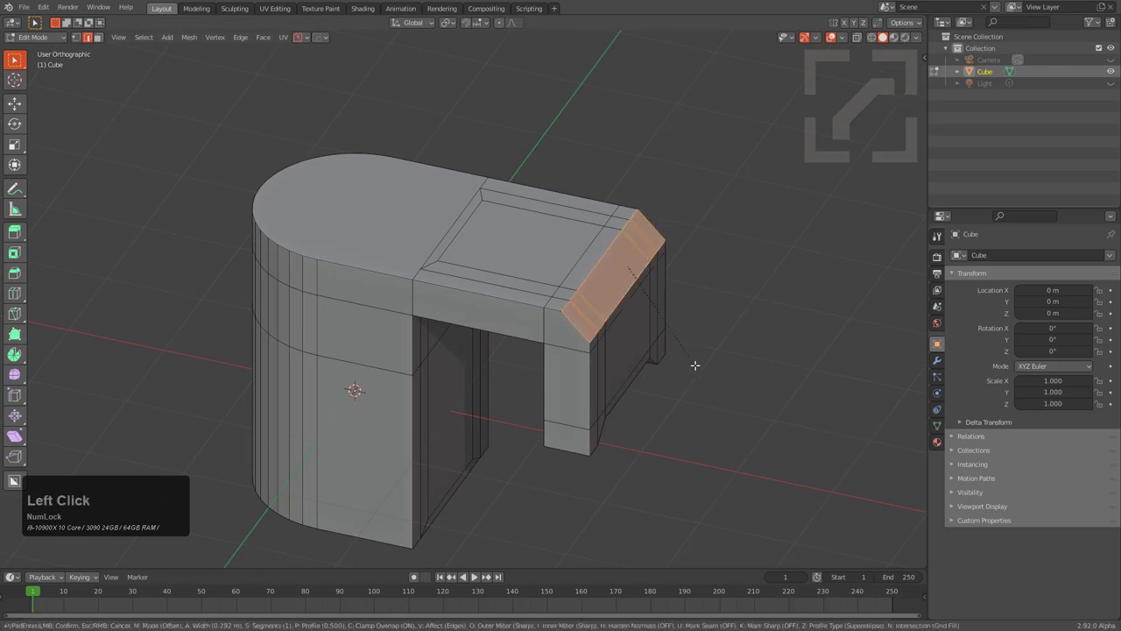
key("Tab")
middle_click_drag(696, 368, 580, 300)
scroll(580, 294, "down", 1)
middle_click_drag(490, 333, 474, 238)
scroll(474, 238, "up", 4)
key("Tab")
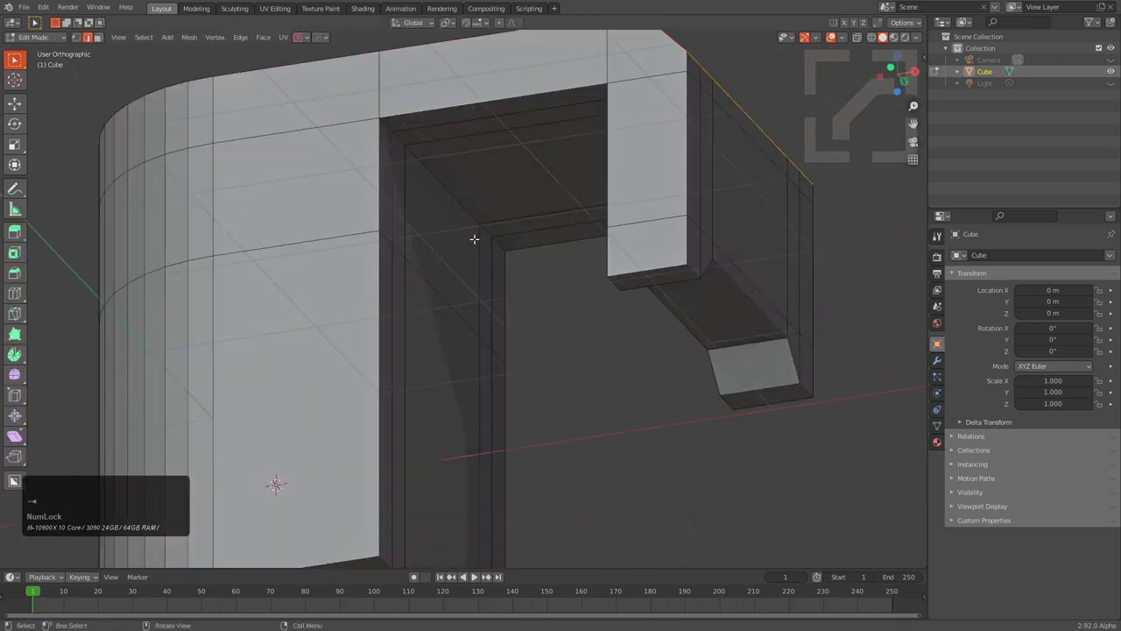
Step: Chamfer the inner corner edge loop where the arm's underside meets the main body with a single-segment bevel
left_click(443, 173, "alt")
key("ctrl+b")
left_click(611, 295)
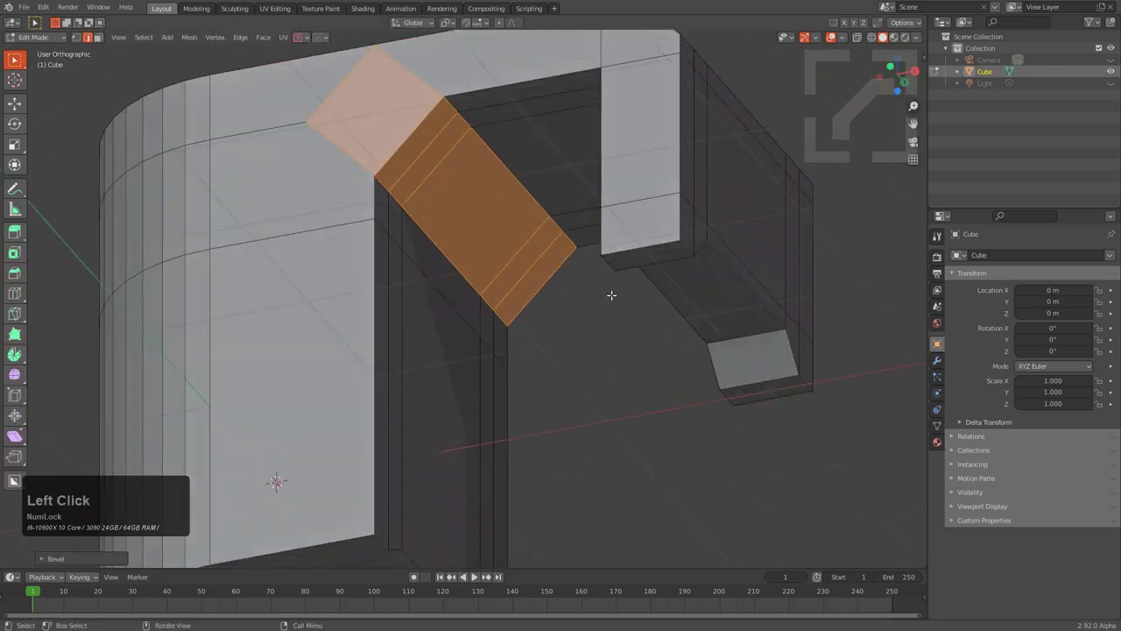
middle_click_drag(610, 295, 454, 233)
scroll(454, 233, "up", 3)
key("alt+a")
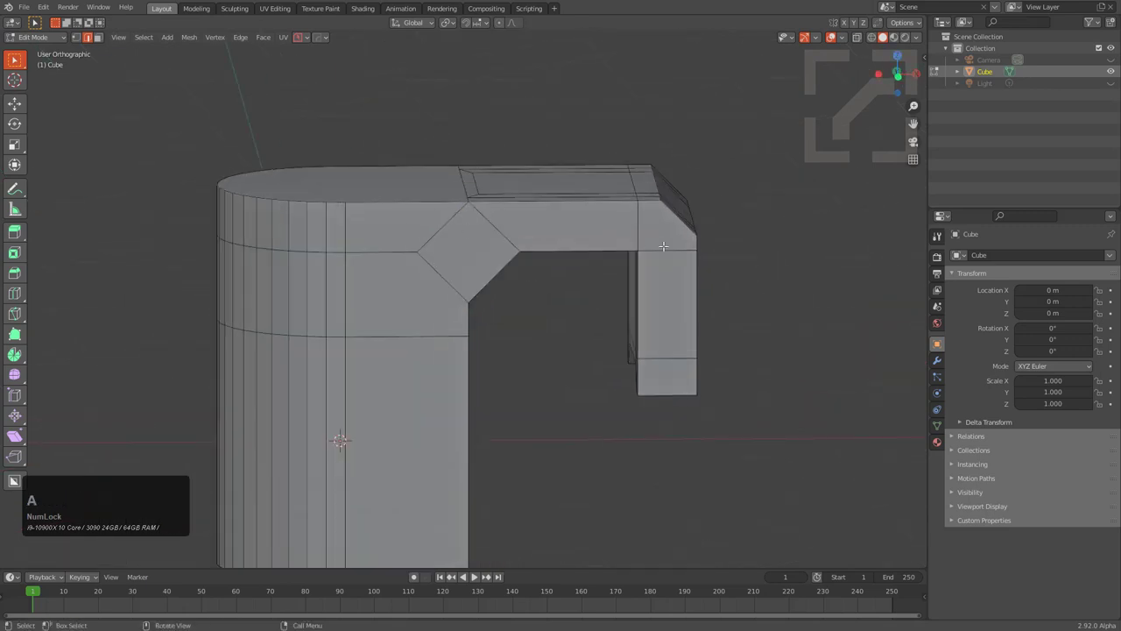
middle_click_drag(667, 323, 614, 331)
middle_click_drag(439, 276, 387, 239)
scroll(565, 268, "down", 1)
middle_click_drag(632, 285, 541, 219)
Step: Run HardOps Clean Mesh on the object from Object Mode and examine the simplified topology in Edit Mode
key("Tab")
left_click(535, 195)
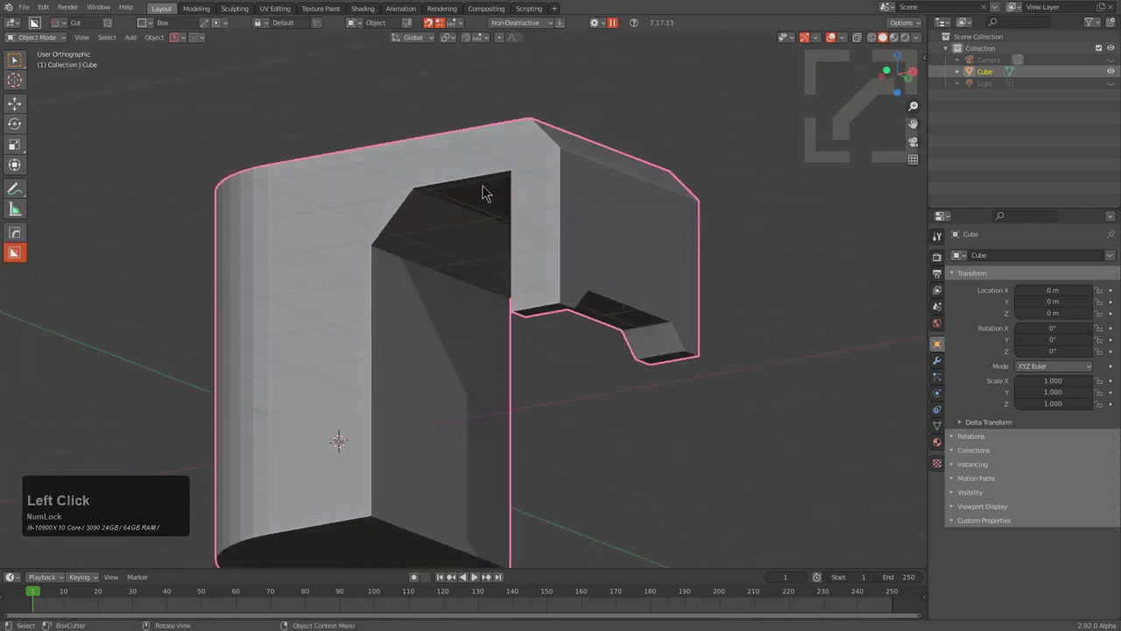
key("q")
mouse_move(467, 237)
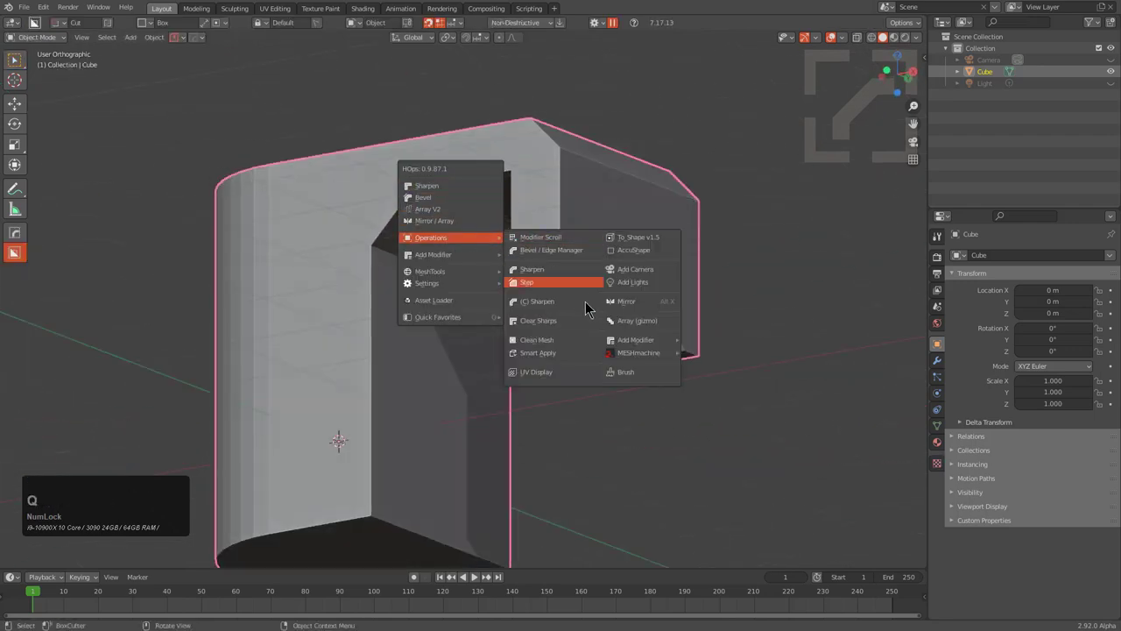
left_click(570, 340)
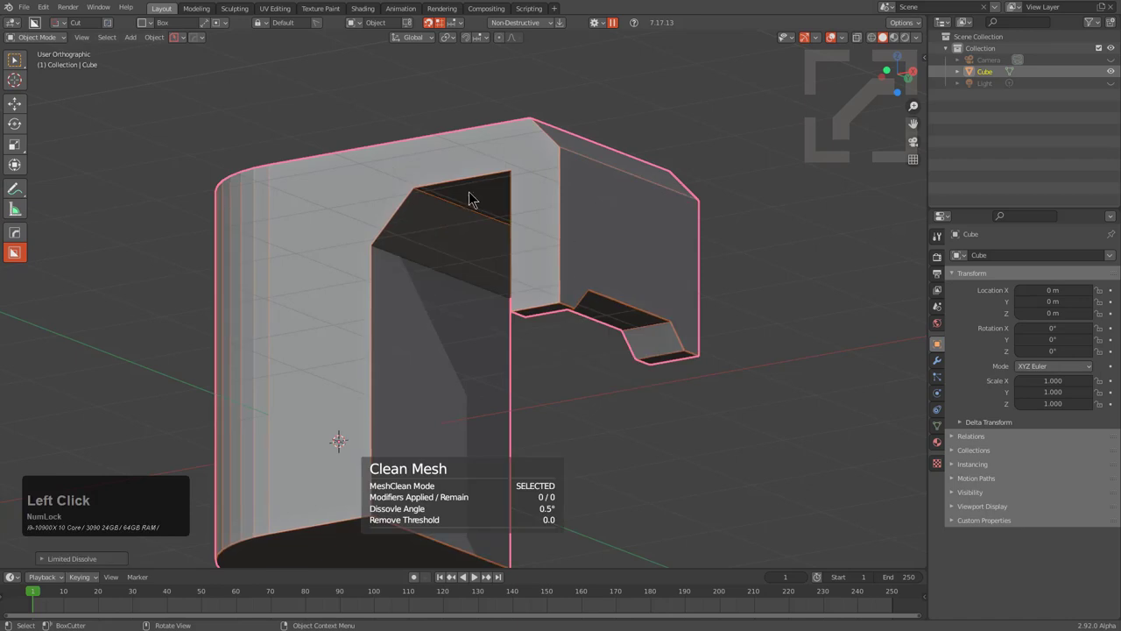
middle_click_drag(469, 200, 627, 179)
key("Tab")
middle_click_drag(524, 284, 738, 213)
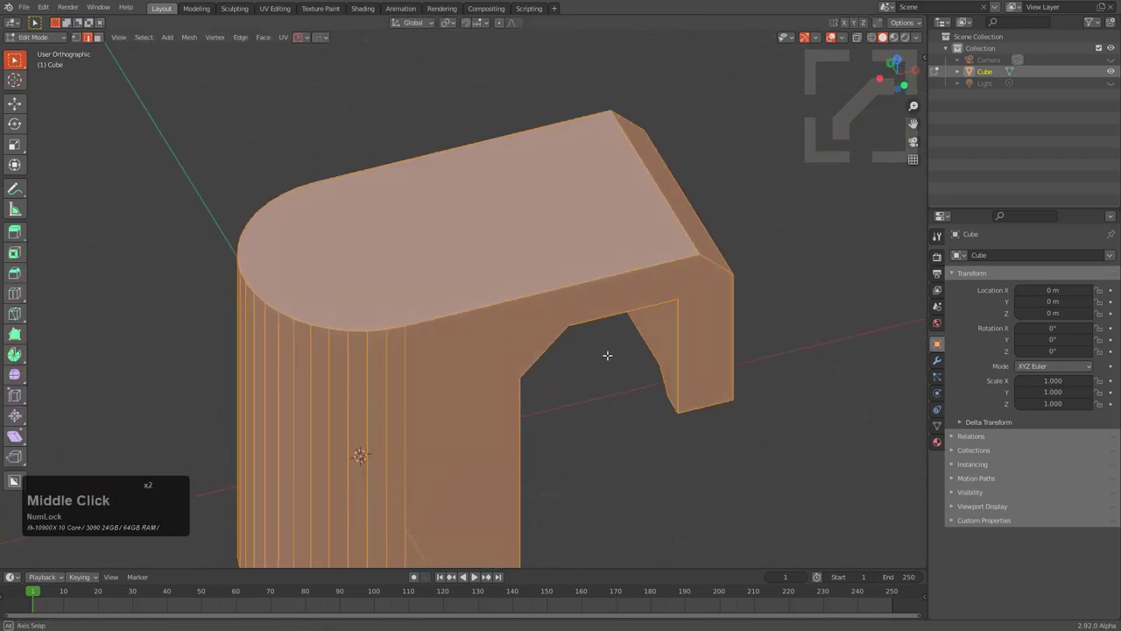
middle_click_drag(607, 354, 464, 332)
middle_click_drag(660, 306, 601, 323)
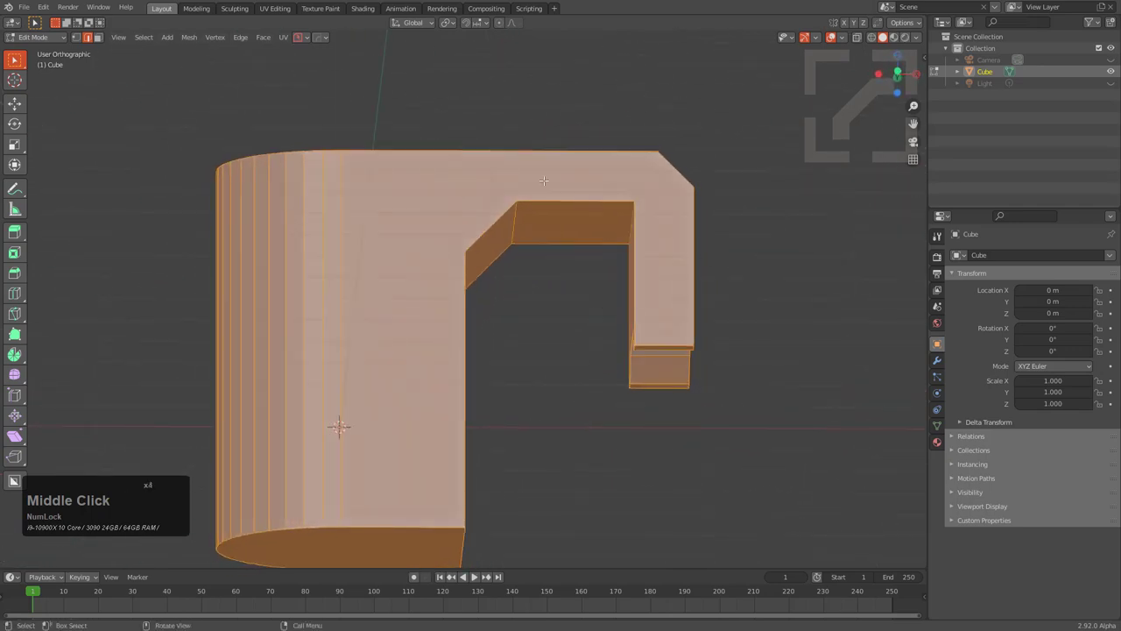
middle_click_drag(544, 181, 639, 220)
middle_click_drag(656, 263, 604, 218)
Step: Undo the object-level cleanup, select the entire mesh in Edit Mode and run HardOps Clean Mesh on it
key("ctrl+z")
key("Tab")
key("a")
key("q")
mouse_move(557, 206)
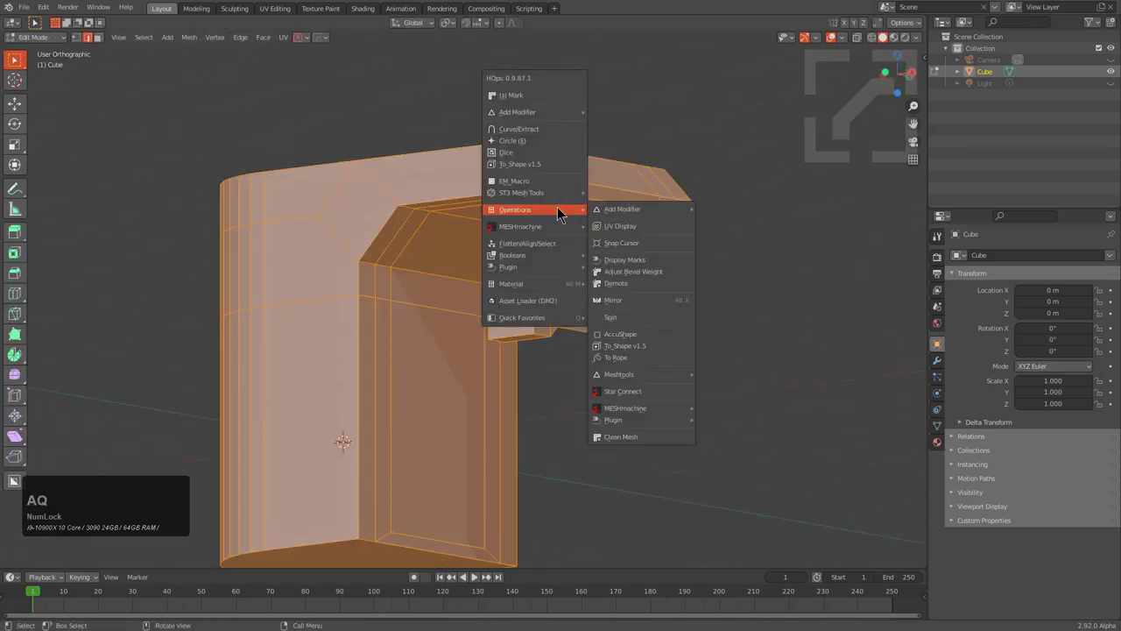
left_click(635, 439)
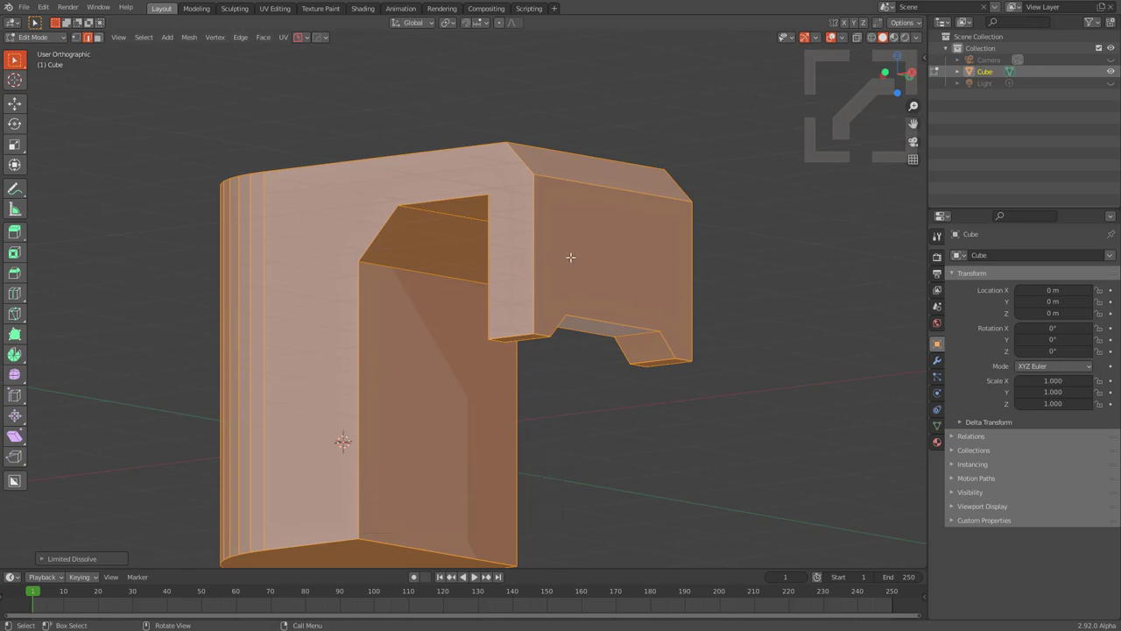
Step: Undo the Edit Mode cleanup and run Clean Mesh on the object from Object Mode again
key("ctrl+z")
key("Tab")
middle_click_drag(579, 262, 586, 261)
key("q")
mouse_move(587, 260)
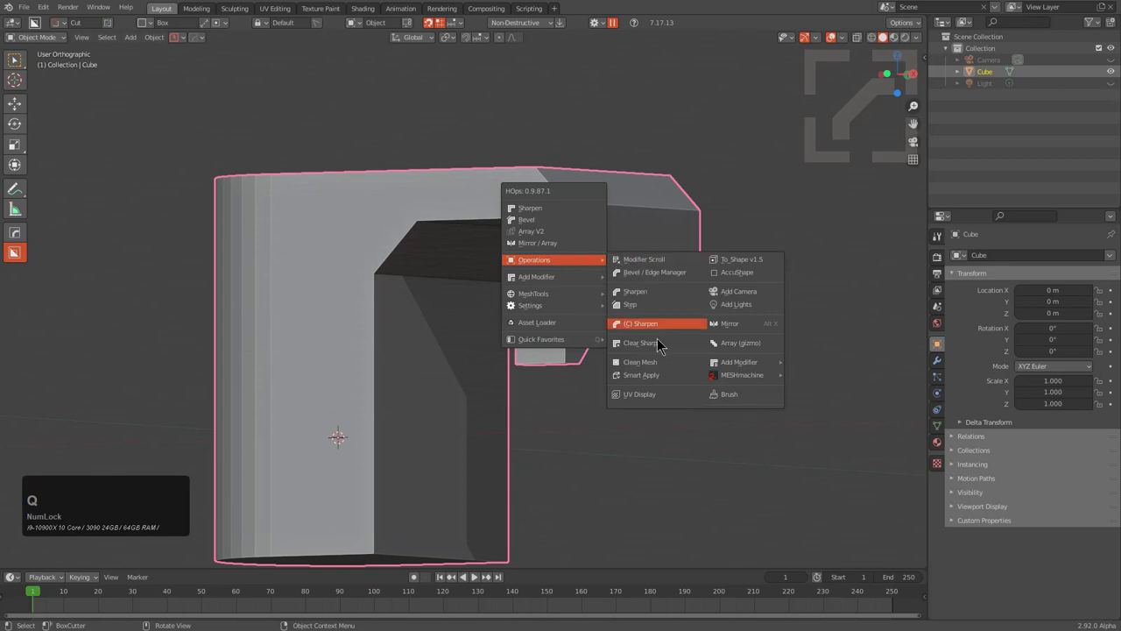
left_click(656, 364)
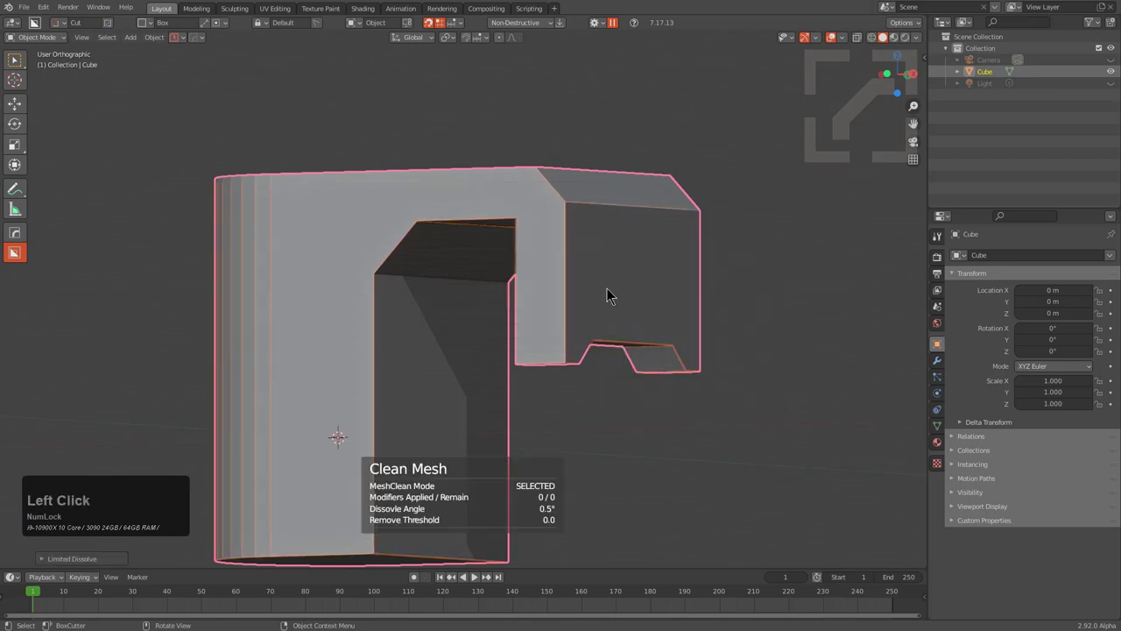
Step: Run Clean Mesh on the fully selected mesh in Edit Mode
key("Tab")
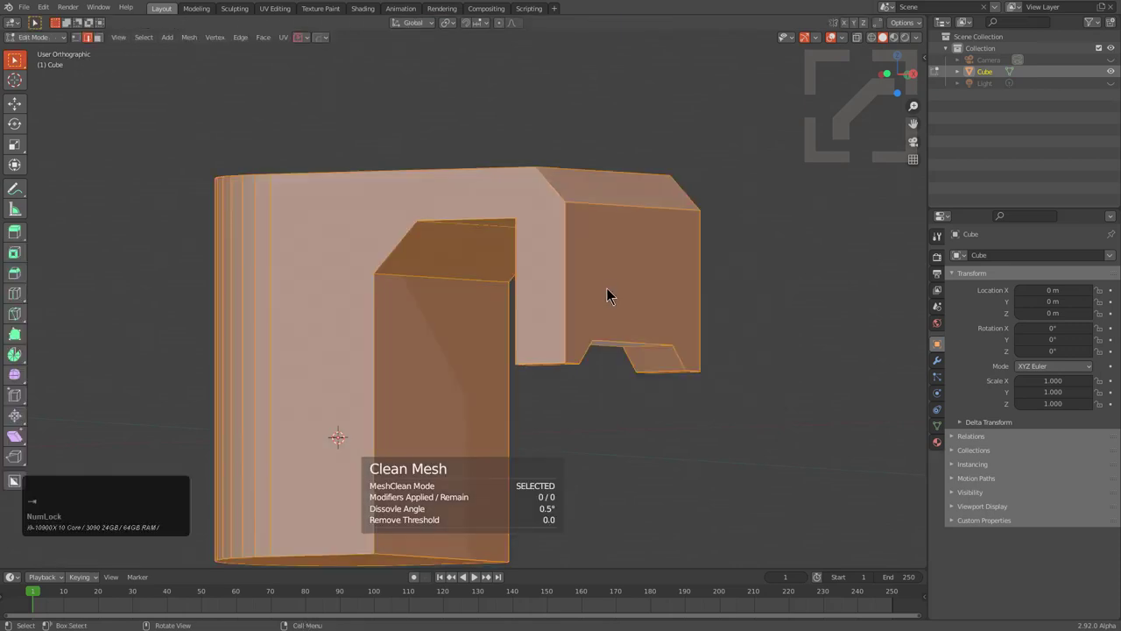
key("q")
mouse_move(615, 259)
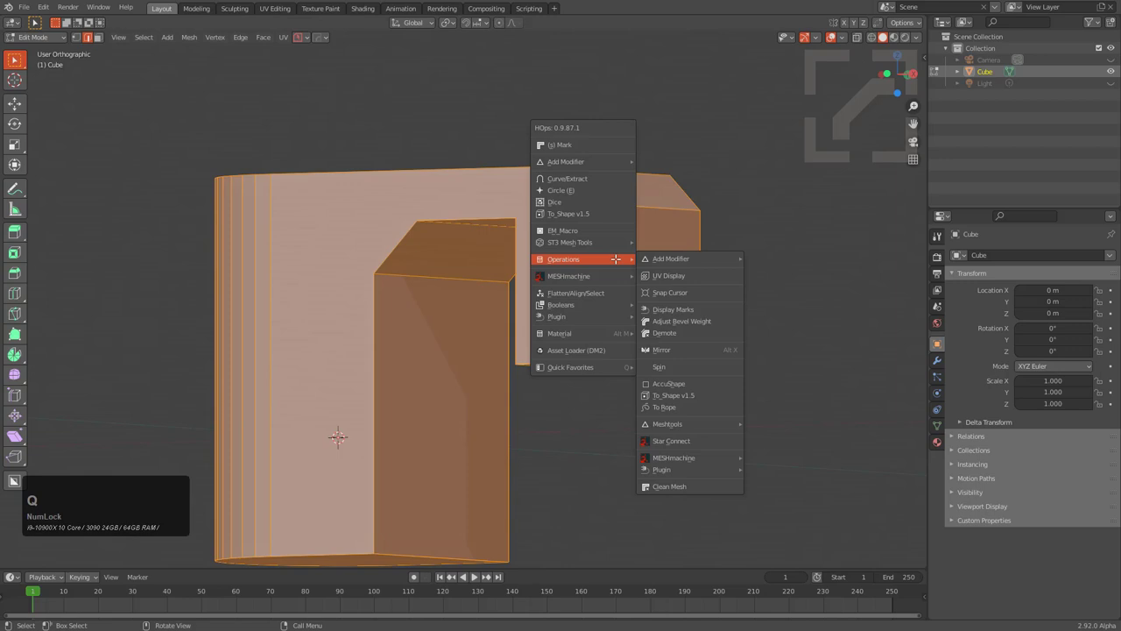
left_click(670, 486)
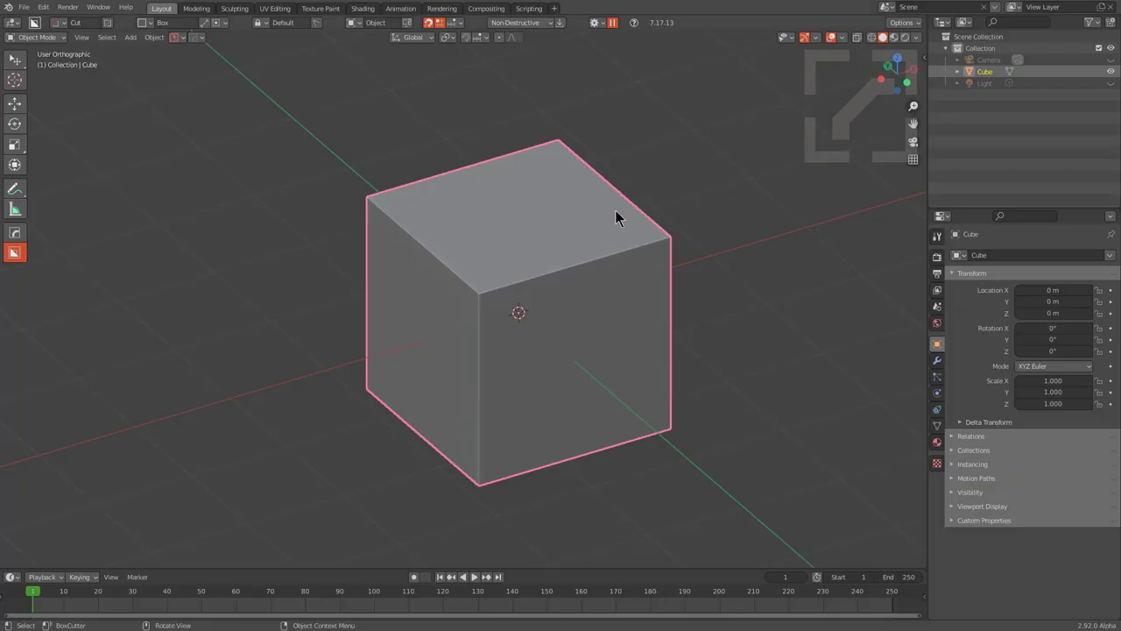
Step: Flatten the new cube along Y to a scale of about 0.199
mouse_move(615, 209)
middle_mouse_down()
mouse_move(587, 204)
mouse_move(616, 220)
middle_mouse_up()
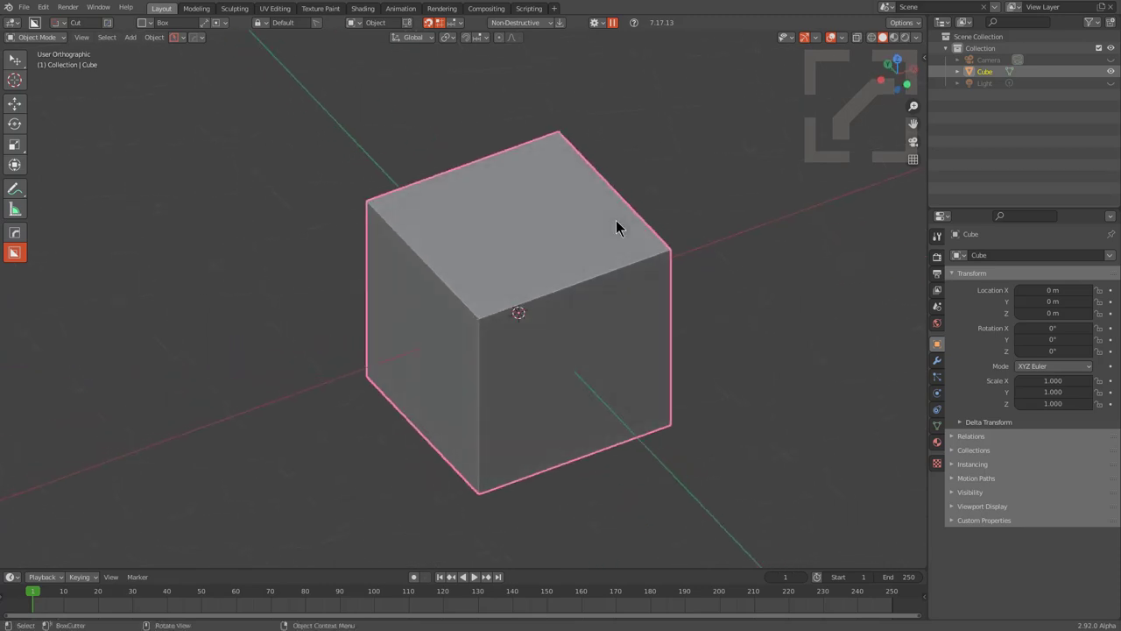
key("KP_7")
key("s")
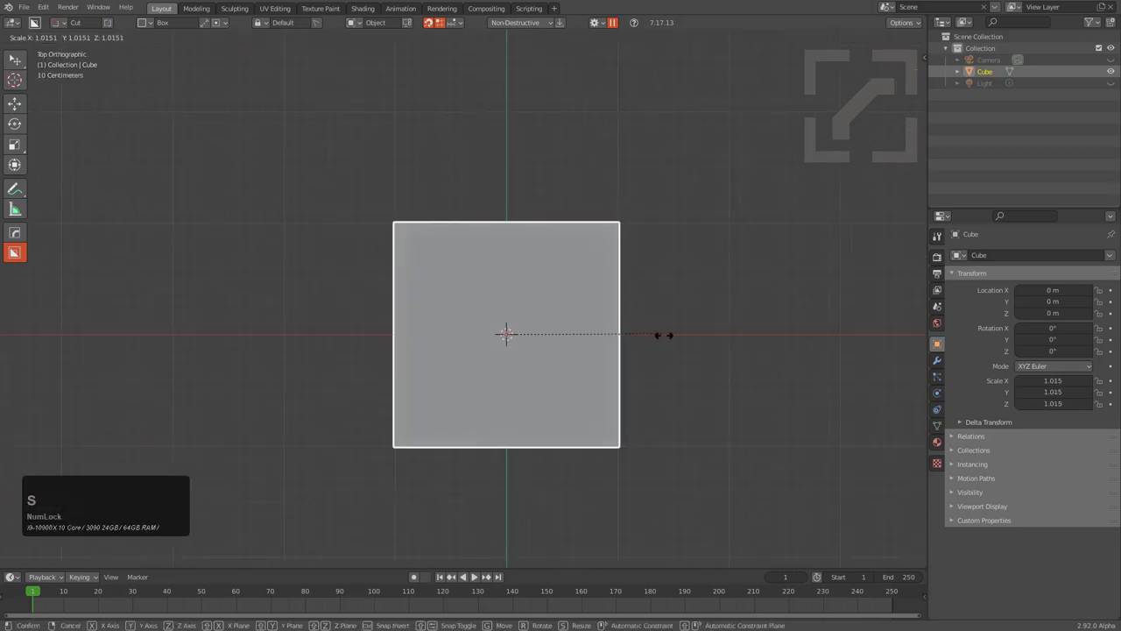
key("y")
left_click(536, 326)
Step: Stretch the thin slab along Z to a scale of about 1.493
key("s")
key("z")
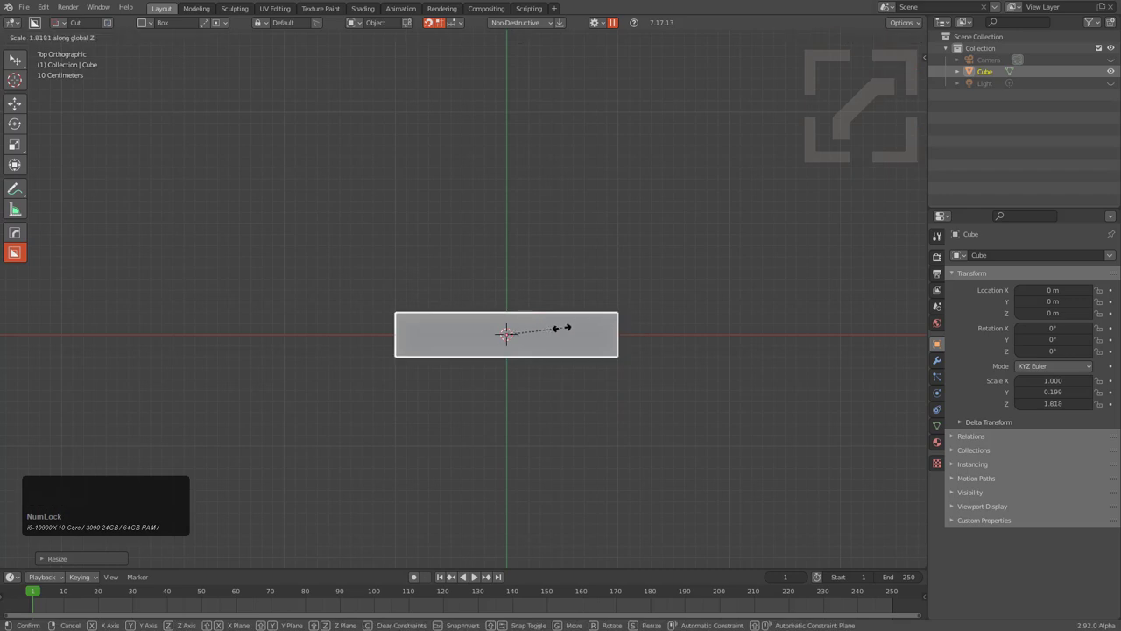
left_click(562, 327)
middle_click_drag(562, 327, 643, 301)
key("s")
key("z")
left_click(570, 293)
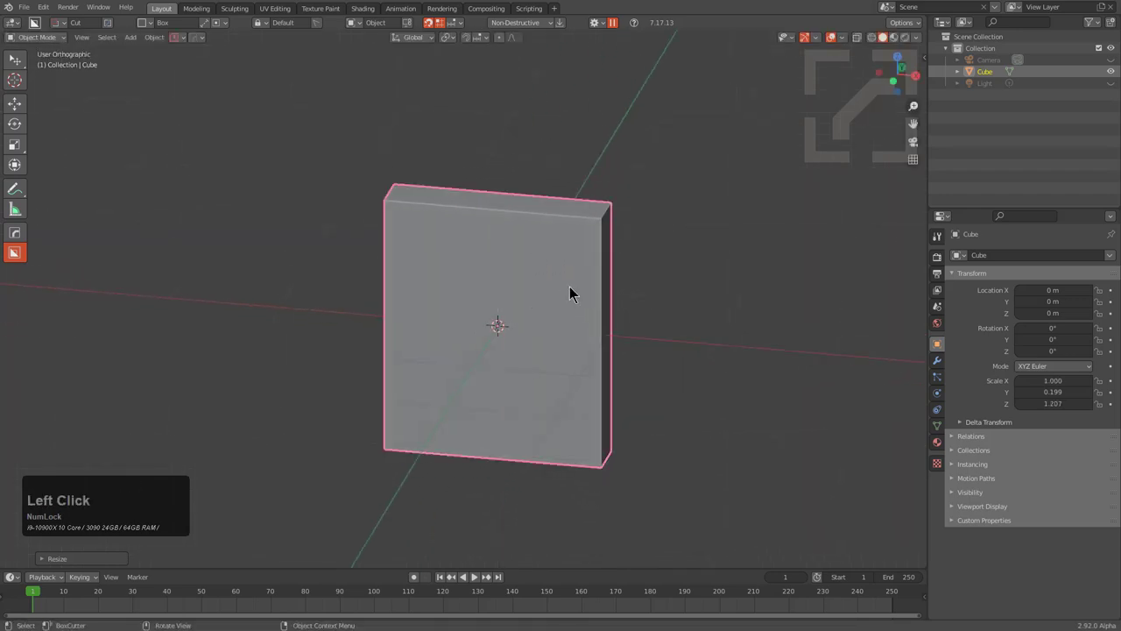
middle_click_drag(570, 293, 619, 295)
key("s")
key("z")
left_click(569, 236)
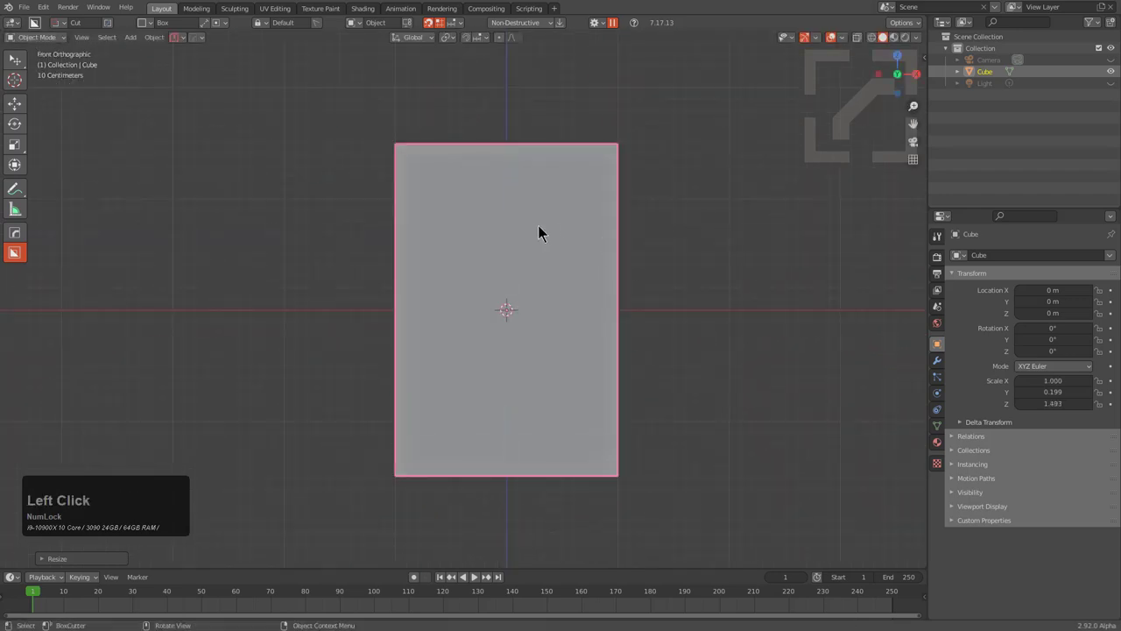
Step: Cut a stepped Ngon profile out of the slab's upper front side from the left view, extruded across its full width
middle_click_drag(541, 230, 591, 225)
scroll(591, 224, "up", 3)
key("d")
left_click(596, 282)
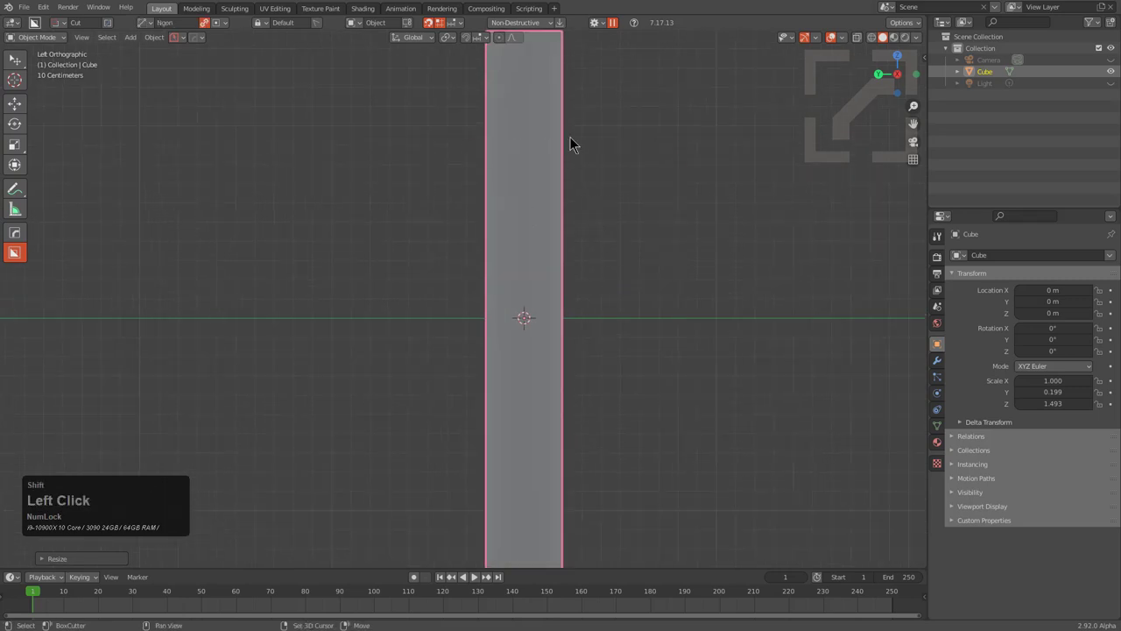
middle_click_drag(513, 40, 526, 133, "shift")
scroll(526, 133, "up", 1, "shift")
left_click(528, 147)
left_click(529, 214)
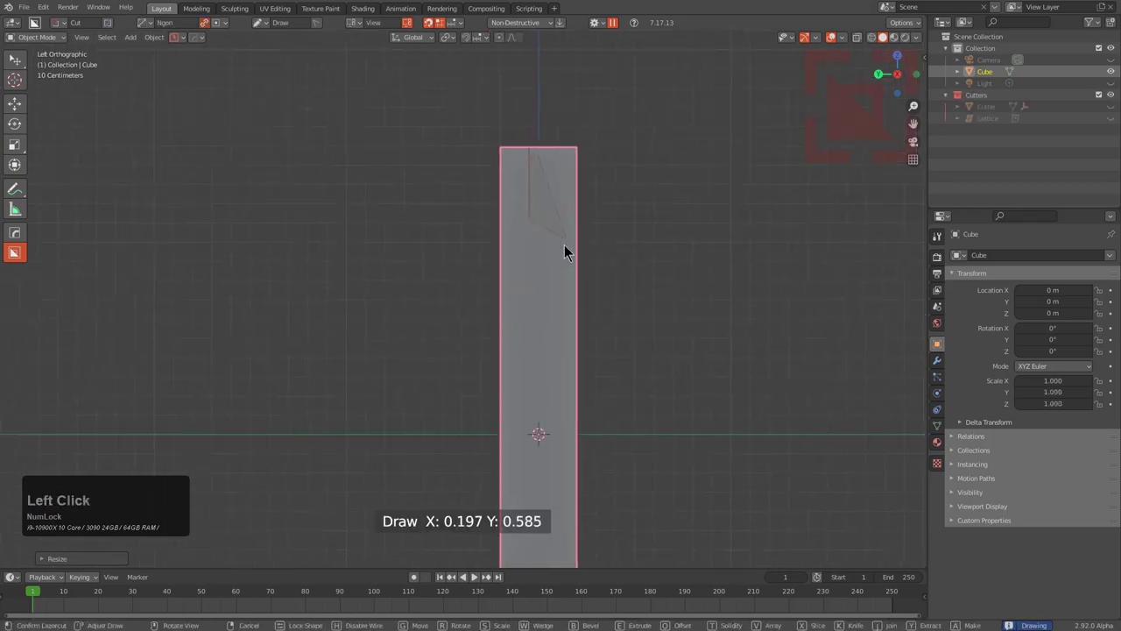
left_click(564, 245)
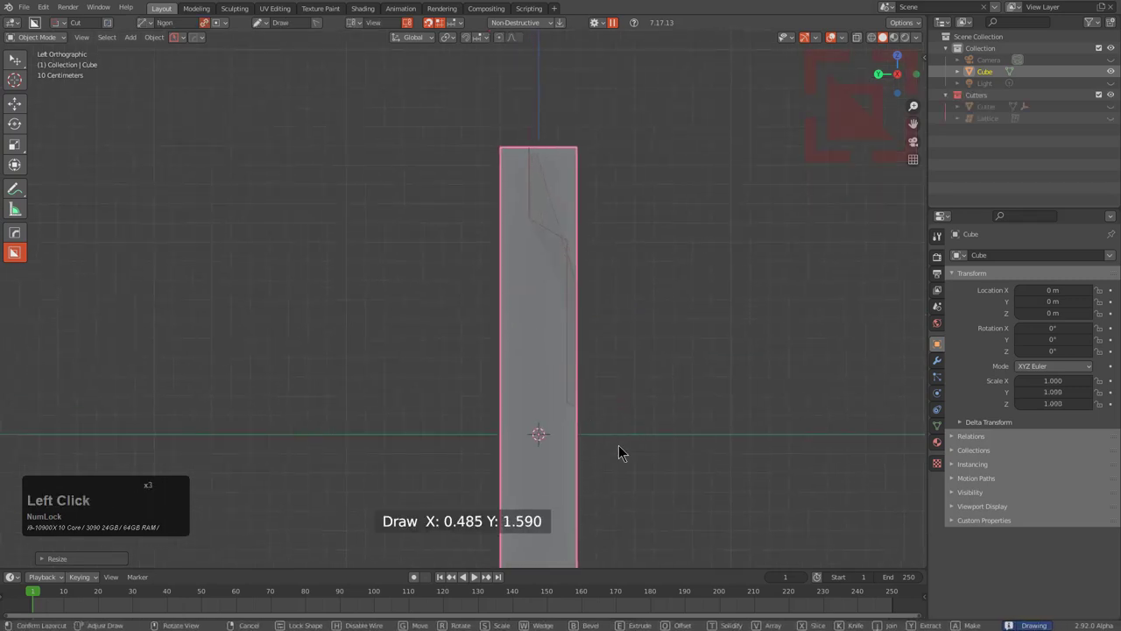
left_click(629, 123, "shift")
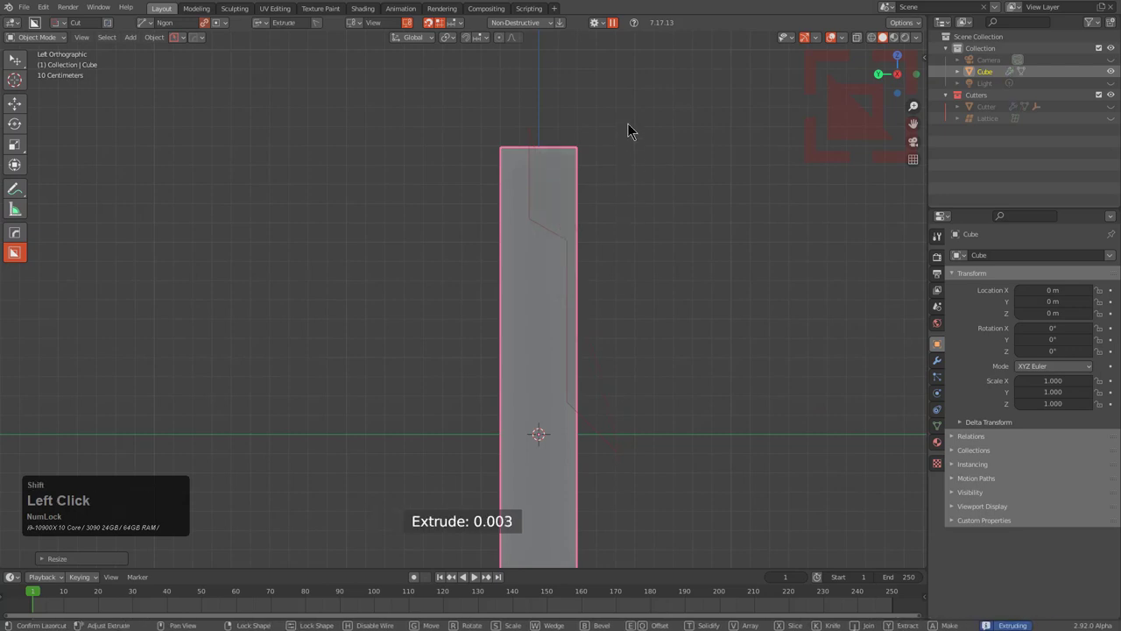
left_click(629, 124, "shift")
Step: Round the two edges of the cutter's sloped step with a multi-segment bevel about 0.04 m wide
key("Tab")
middle_click_drag(625, 185, 596, 226)
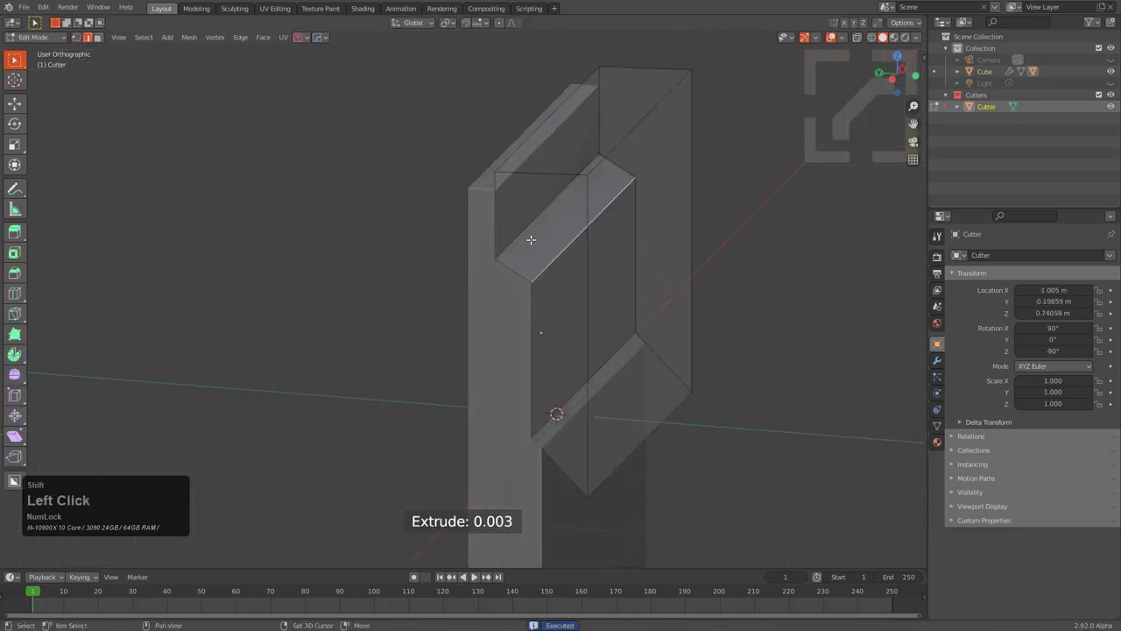
scroll(595, 282, "up", 2)
key("ctrl+b")
scroll(651, 301, "up", 2)
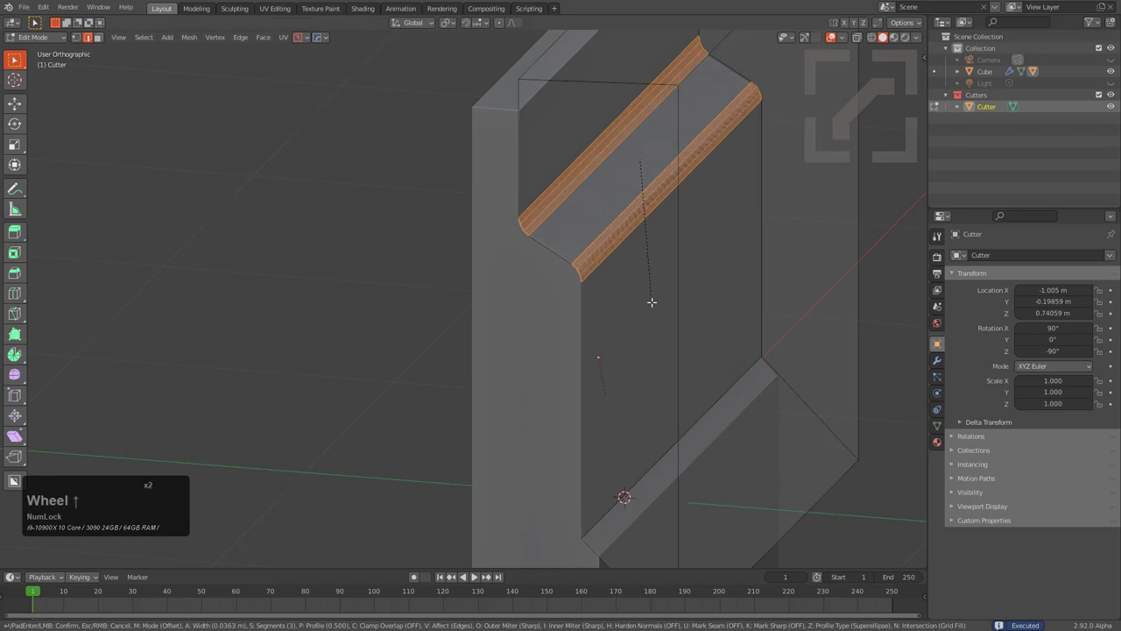
scroll(652, 302, "up", 1)
left_click(654, 303)
scroll(649, 307, "down", 3)
key("Tab")
middle_click_drag(645, 313, 596, 329)
Step: Mirror the slab with its stepped cut across the Z axis using the HardOps mirror gizmo
key("1")
left_click(638, 296)
scroll(637, 302, "down", 3)
key("alt+x")
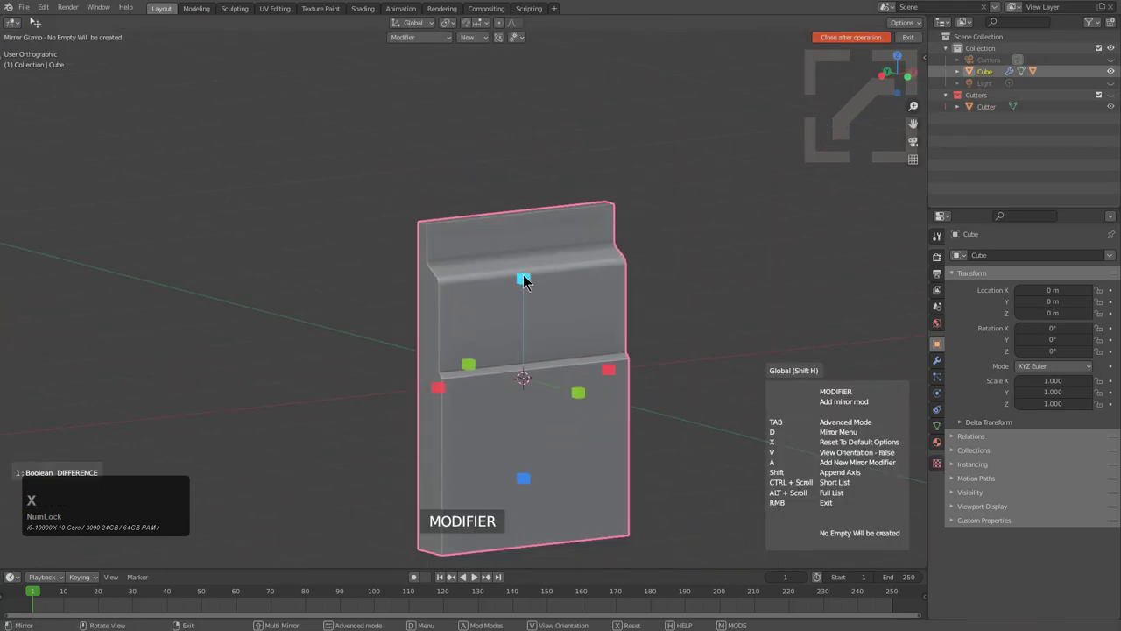
left_click(523, 277)
middle_click_drag(522, 283, 569, 306, "alt")
Step: Cut a small wedge-box notch into the left end of the slab's central band, extruded 0.350
scroll(564, 258, "up", 3)
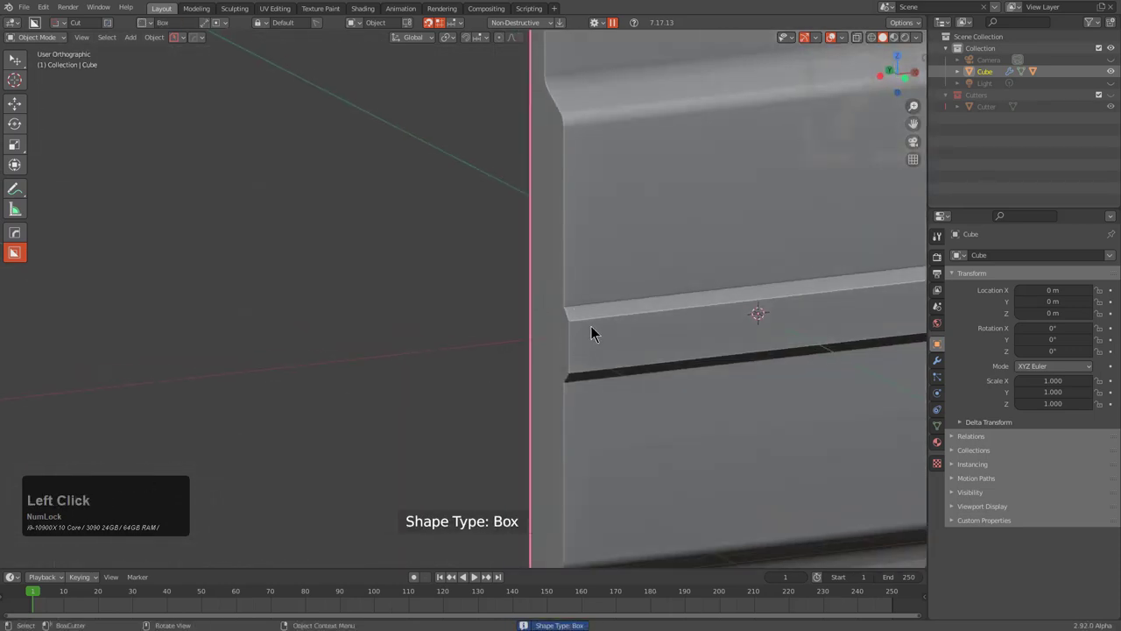
left_click(543, 369)
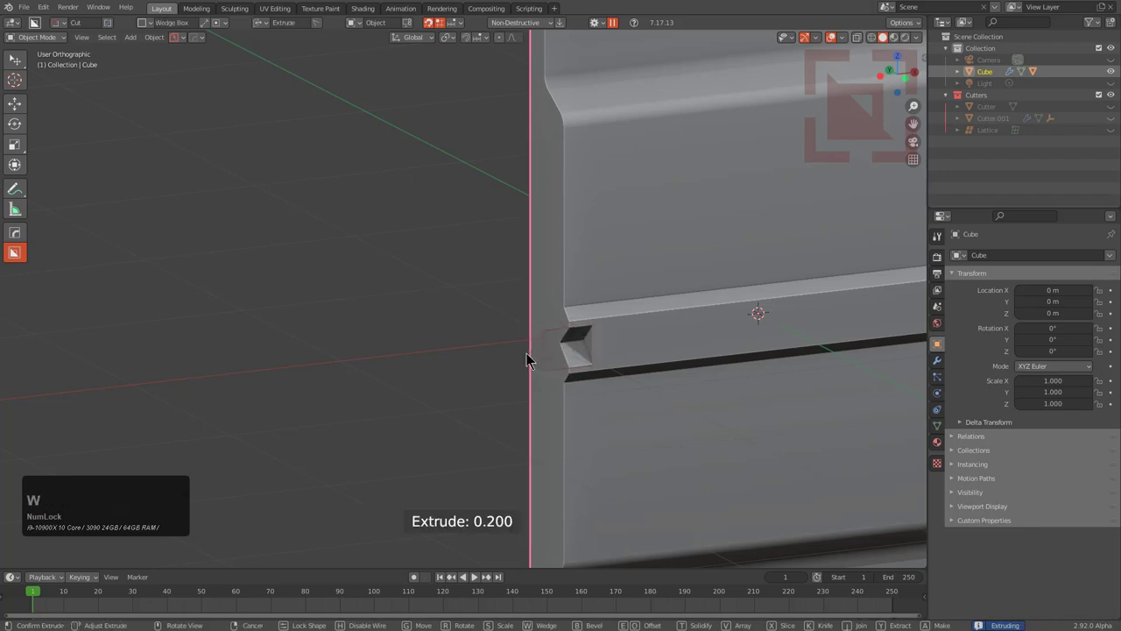
left_click(519, 350)
middle_click_drag(515, 345, 653, 330)
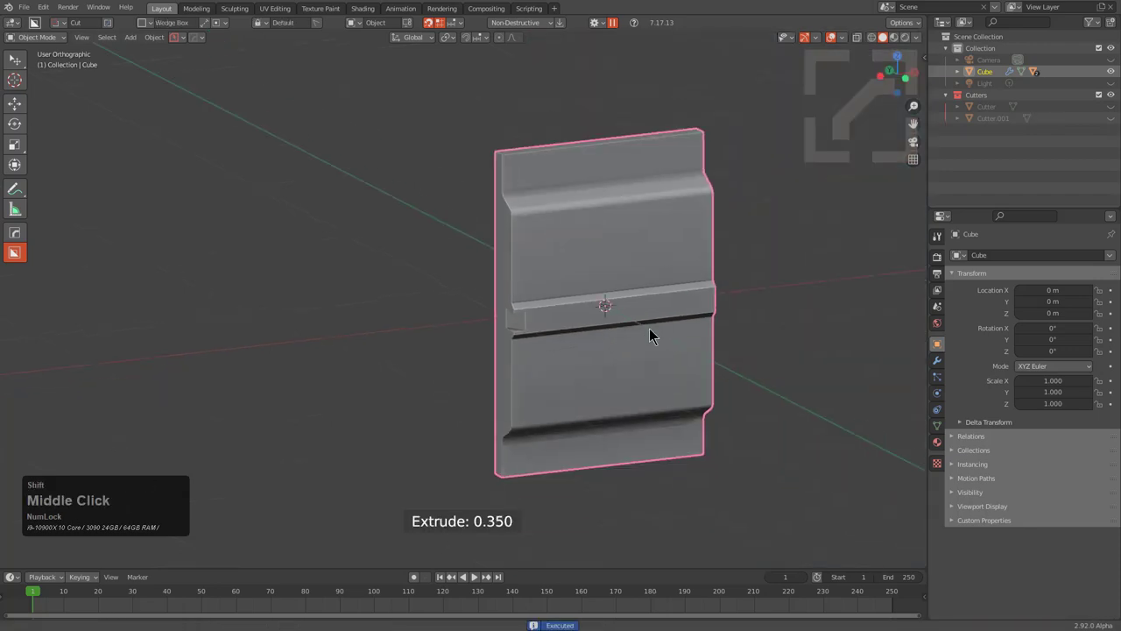
Step: Mirror the slab across the X axis so the wedge notch repeats at the band's opposite end
scroll(593, 278, "up", 3)
key("alt+x")
left_click(522, 306)
scroll(493, 308, "down", 3)
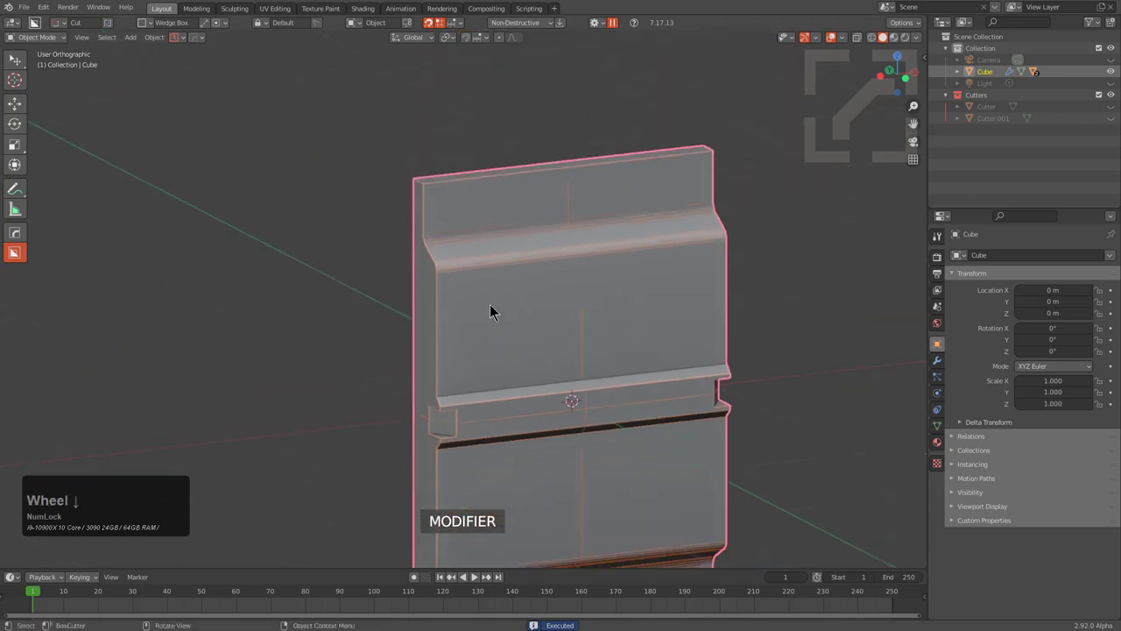
Step: Cut a wedge-box recess along the slab's upper front edge, stopping short of its centre, extruded about 0.15
scroll(473, 245, "up", 3)
left_click_drag(430, 170, 599, 109)
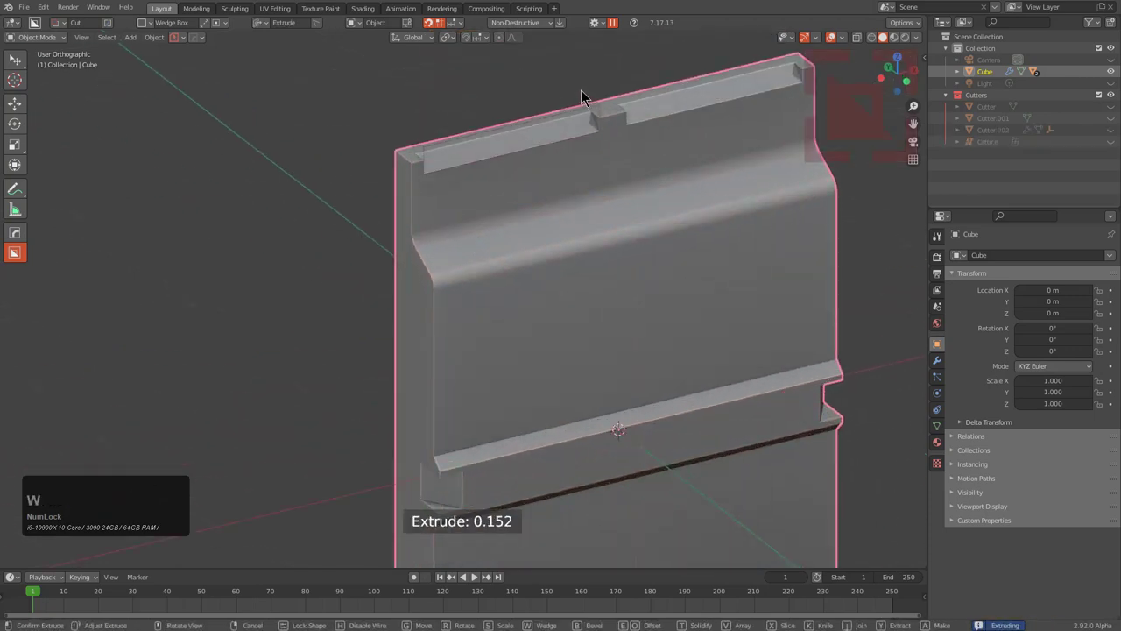
left_click(581, 93)
Step: Cut a narrow wedge-box strip about 0.12 by 0.62 along the upper panel's left vertical edge, extruded 0.100
scroll(555, 183, "down", 5)
middle_click_drag(546, 289, 515, 260, "shift")
scroll(534, 235, "up", 4)
scroll(500, 246, "up", 1)
scroll(465, 241, "up", 2)
left_click(453, 248)
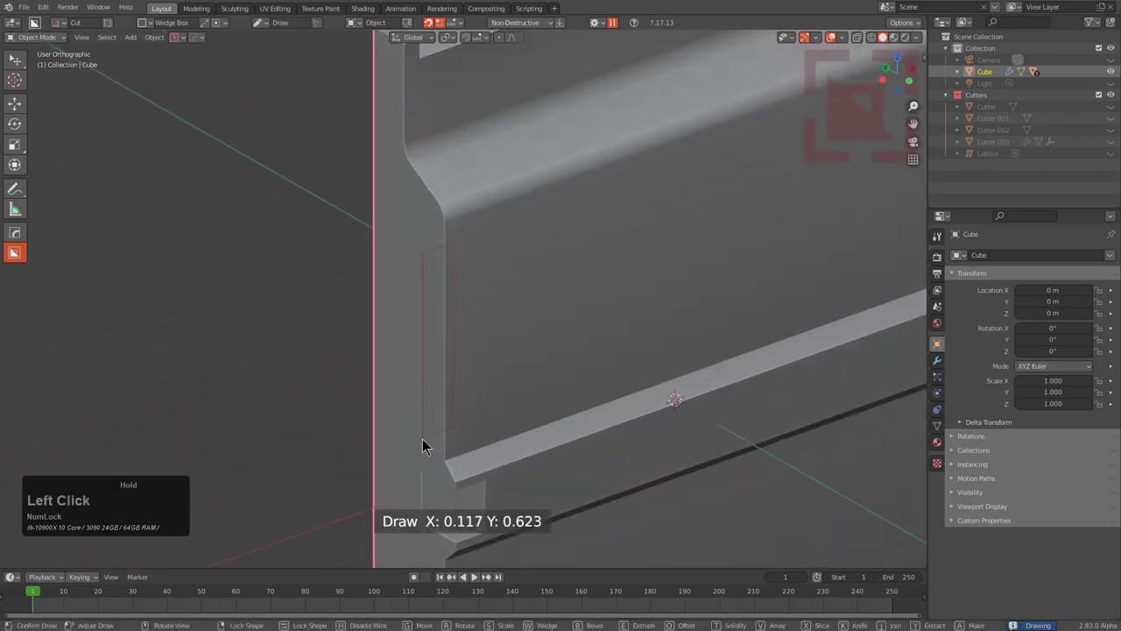
left_click_drag(422, 439, 419, 443)
left_click(407, 420)
scroll(473, 367, "down", 3)
Step: Apply HardOps Sharpen to the slab
middle_click_drag(530, 324, 536, 323)
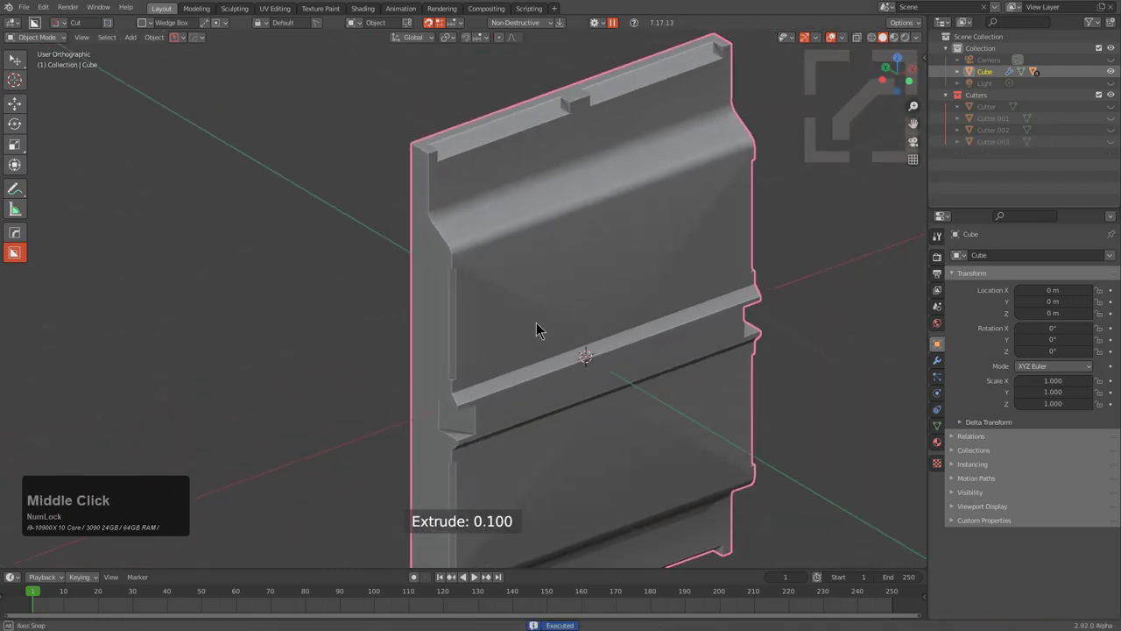
key("q")
left_click(527, 308)
Step: Draw a centred box cut about 1.67 by 1.78 across both panels and the middle band, extruded about 0.29
scroll(593, 295, "down", 2)
middle_click_drag(593, 296, 456, 183)
middle_click_drag(566, 321, 569, 295)
key("d")
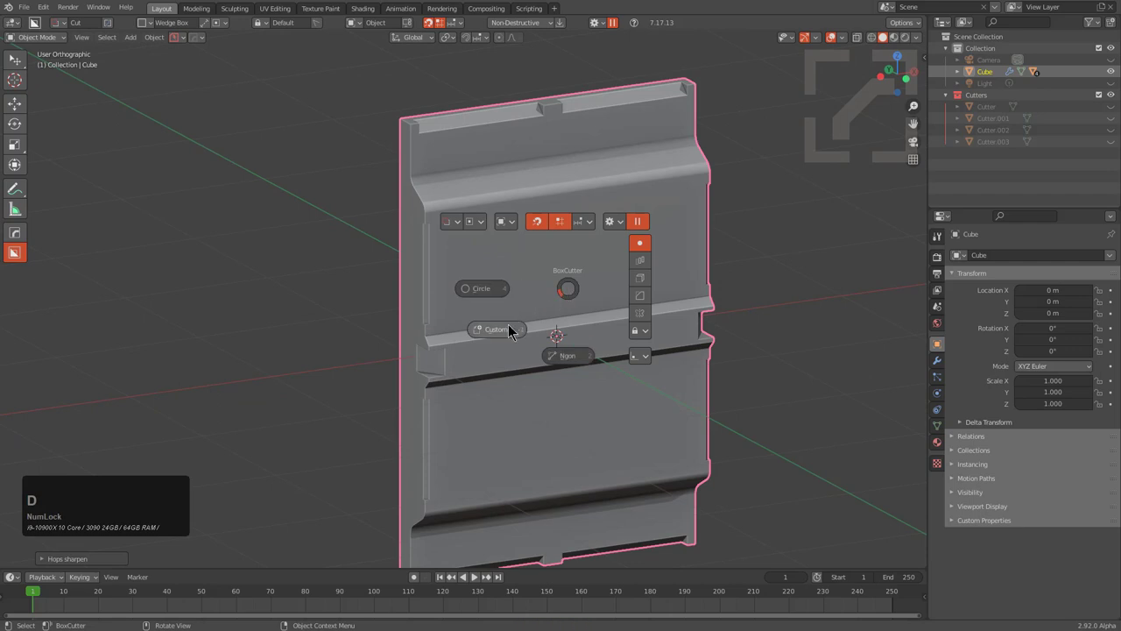
left_click_drag(571, 347, 633, 408)
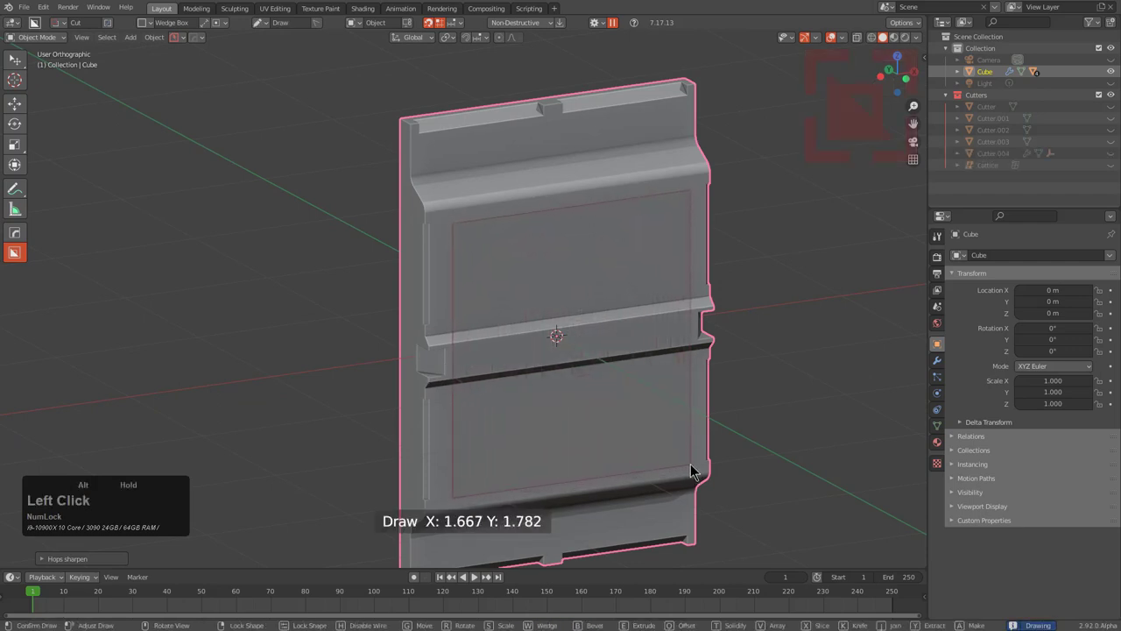
left_click_drag(691, 473, 687, 466)
key("w")
key("w")
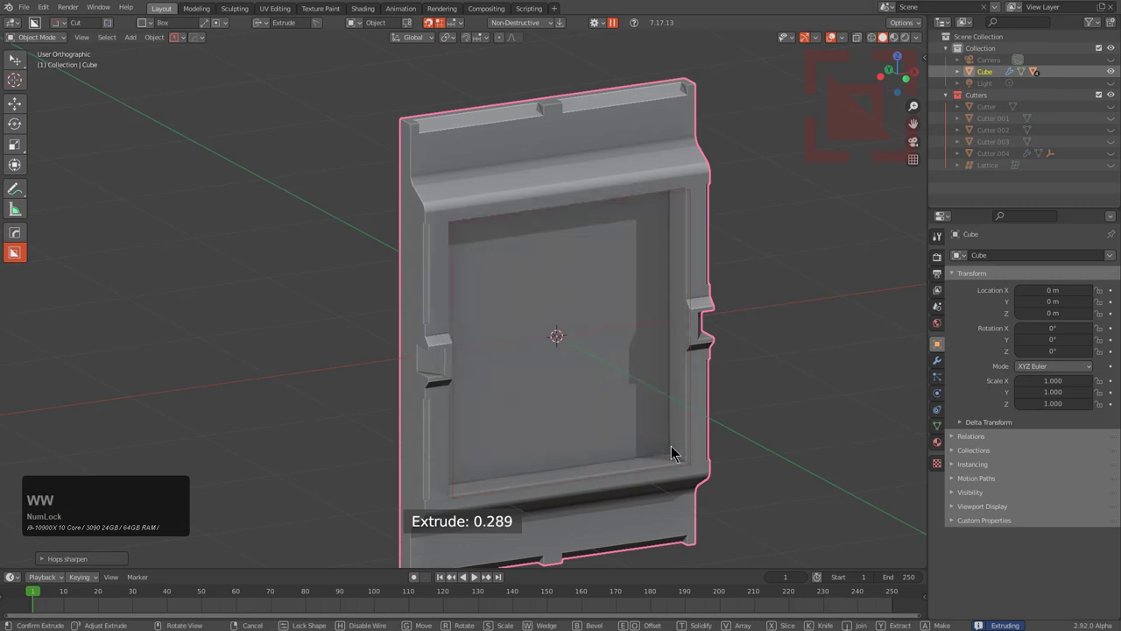
Step: Bevel the box cut's corners about 0.057 and solidify it about -0.012 to form a thin panel line
key("b")
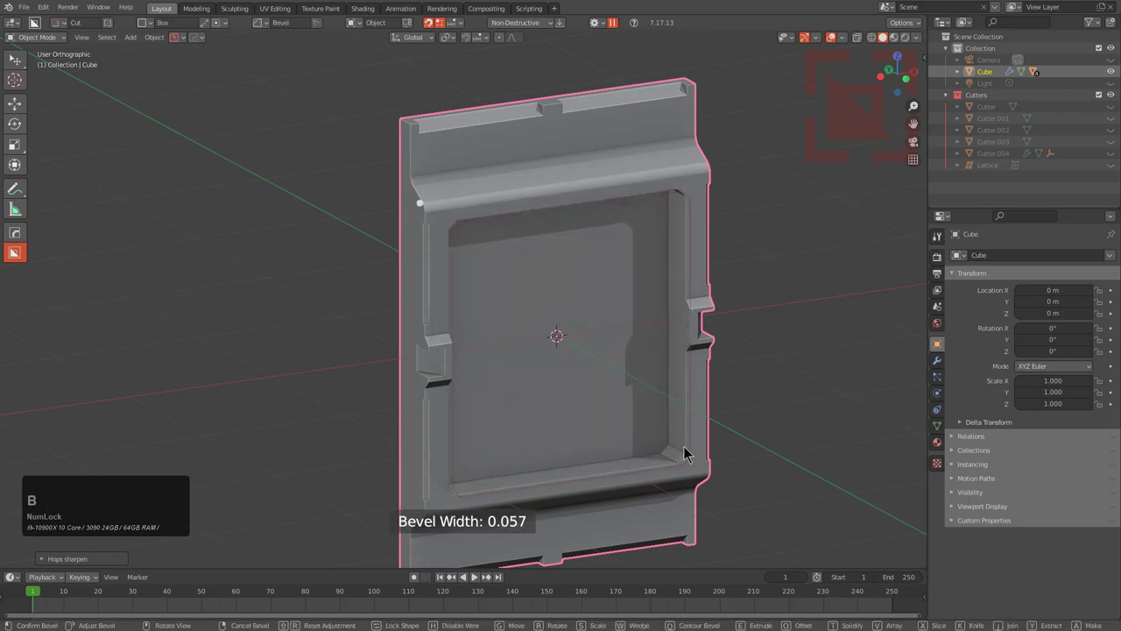
key("t")
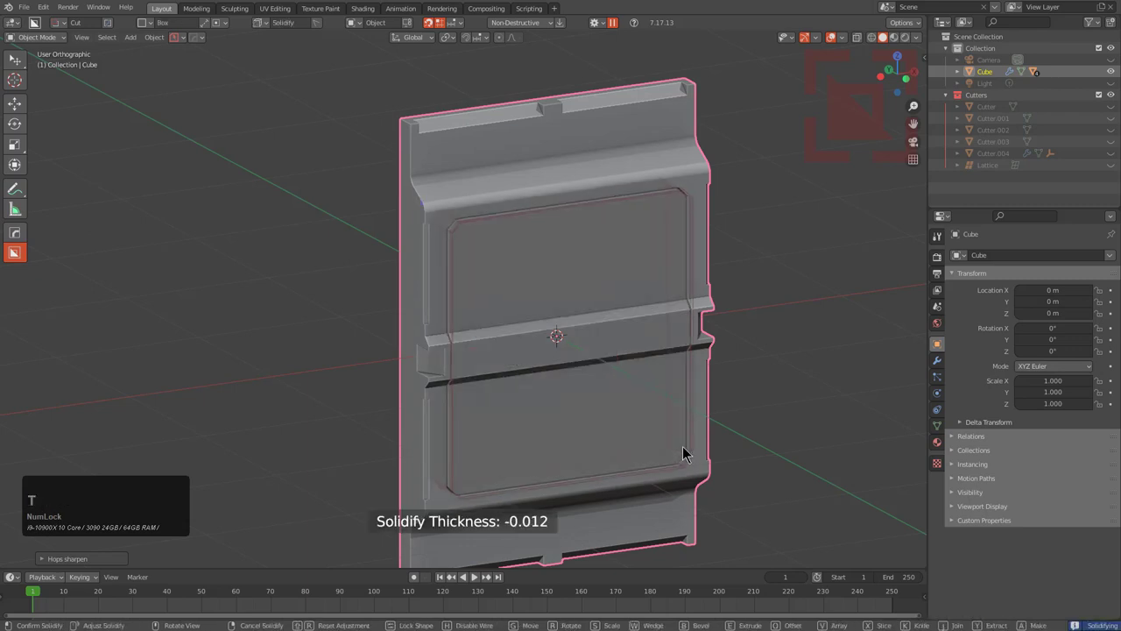
left_click(684, 454)
middle_click_drag(675, 453, 593, 262)
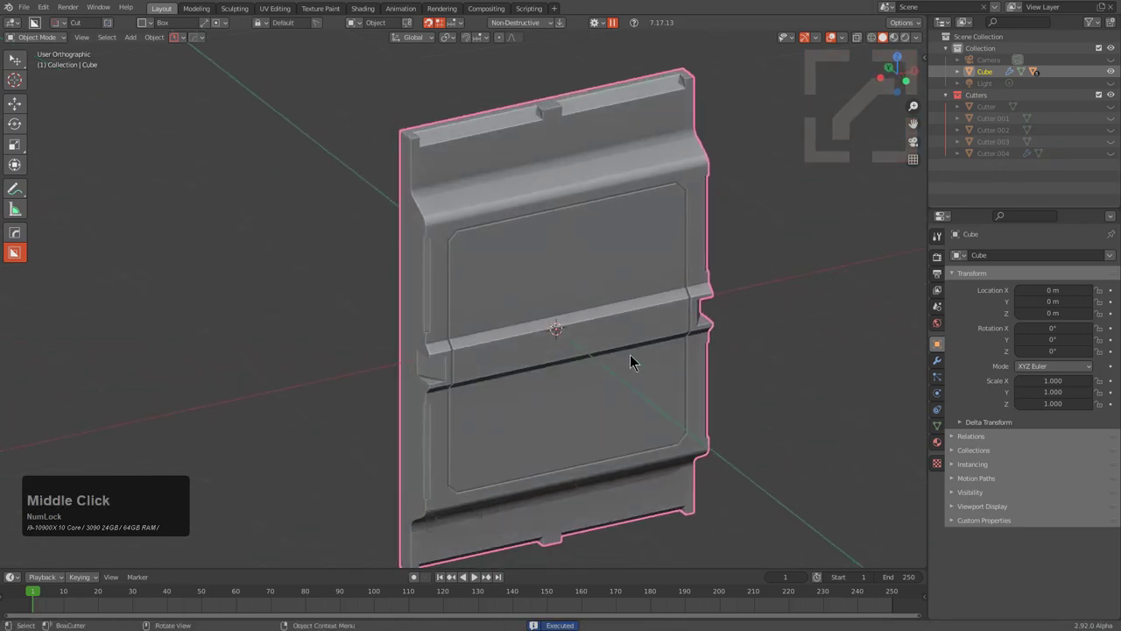
Step: Dice the slab along X into 24 segments with the Knife Project method, with To_Twist enabled
key("q")
mouse_move(644, 383)
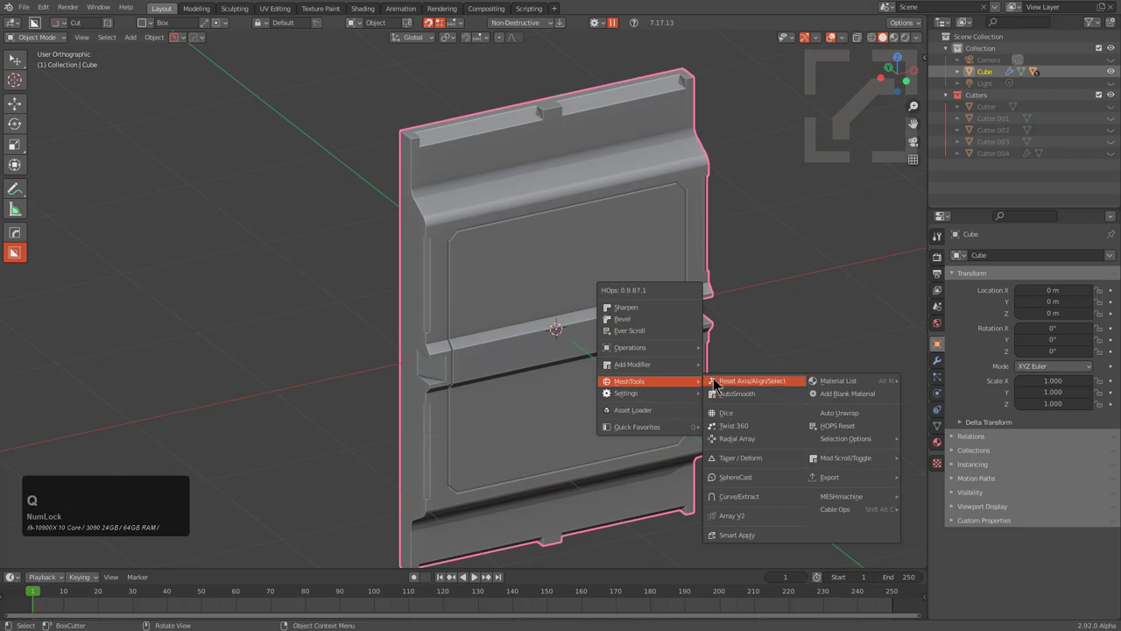
left_click(741, 421)
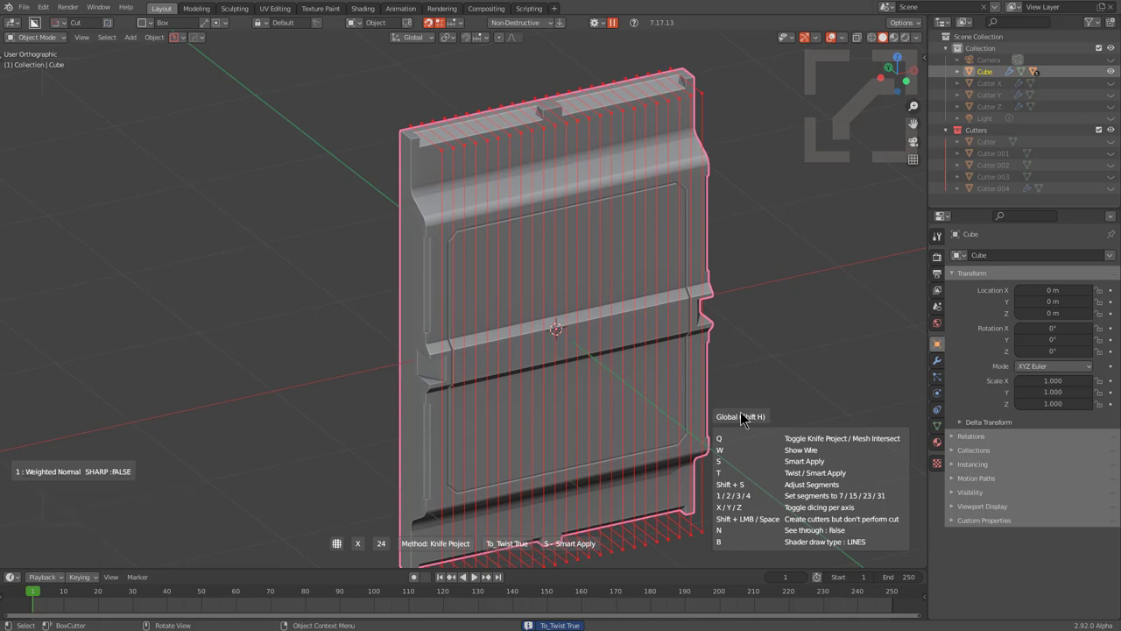
left_click(741, 418)
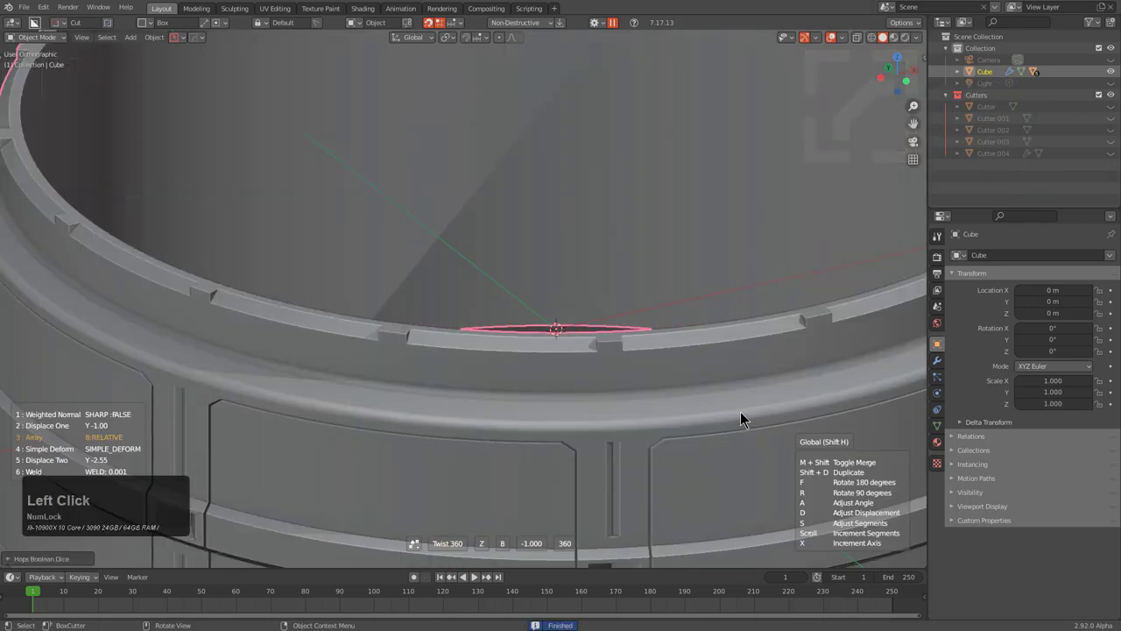
Step: Set the Twist 360 array around Z to 3 segments, closing the slab into a 360-degree cylinder
scroll(741, 419, "down", 3)
scroll(740, 419, "down", 2)
scroll(741, 418, "down", 3)
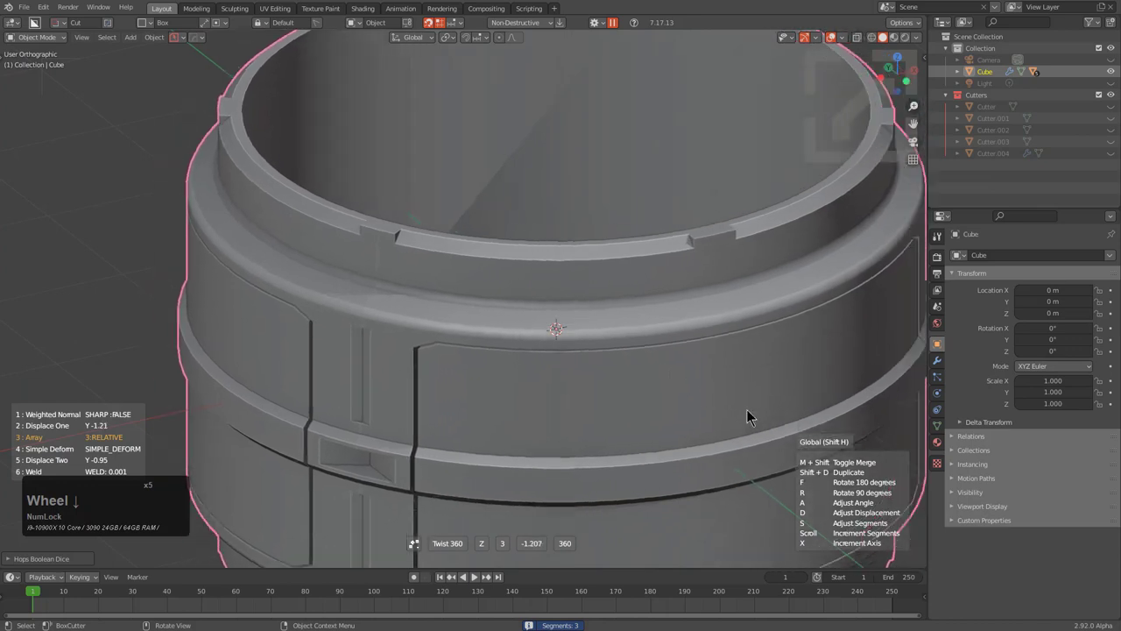
left_click(82, 333)
scroll(609, 297, "down", 3)
middle_click_drag(608, 297, 543, 265)
middle_click_drag(571, 226, 649, 243)
Step: Check the Array modifier's settings and remove the Weld modifier from the twisted cylinder
left_click(936, 360)
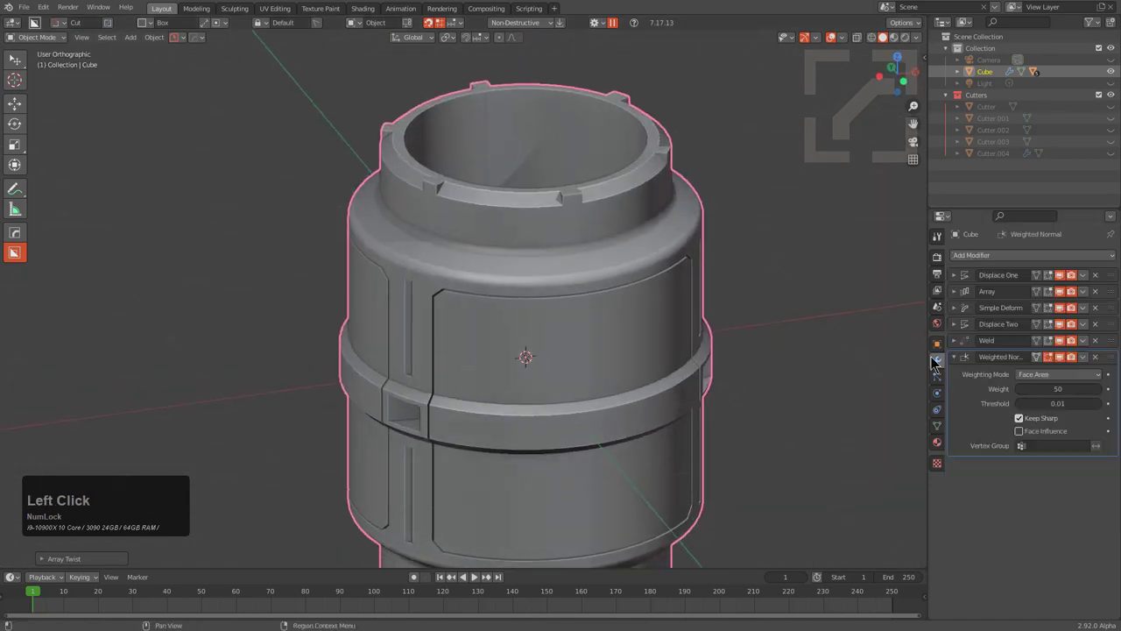
left_click(955, 291)
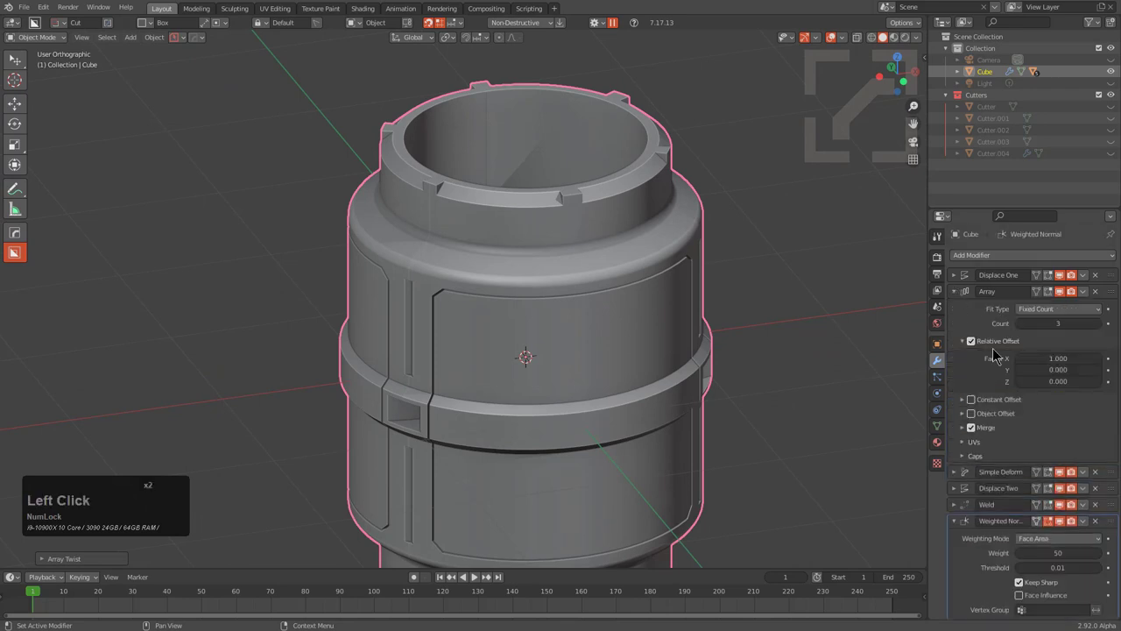
left_click(955, 291)
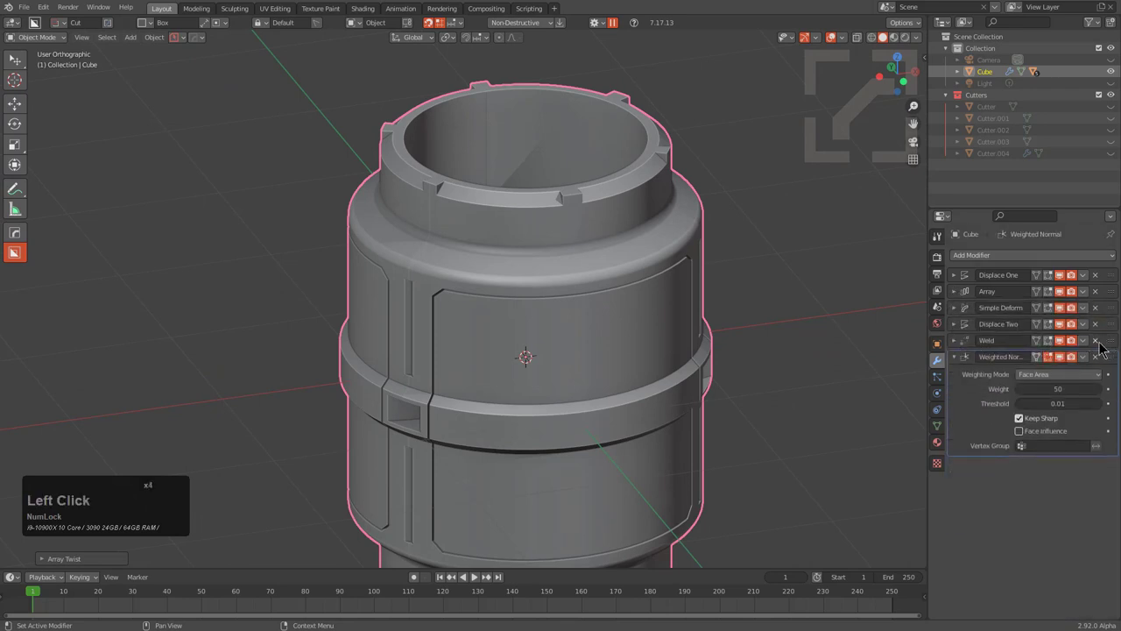
left_click(1094, 341)
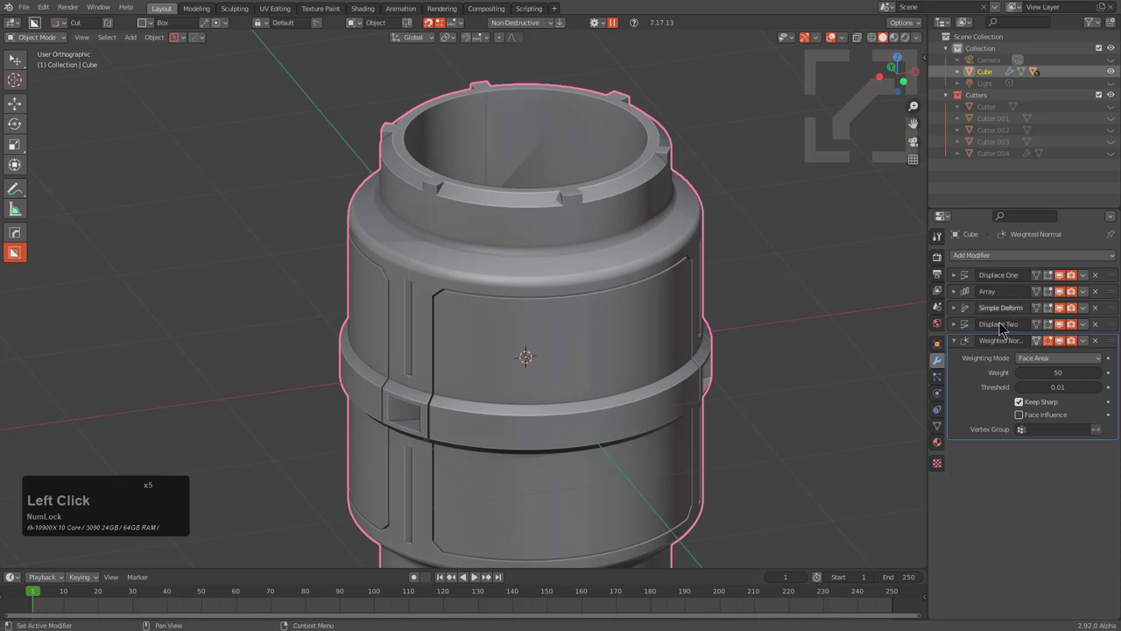
Step: Run Smart Apply on the twisted cylinder's modifiers
key("q")
mouse_move(694, 273)
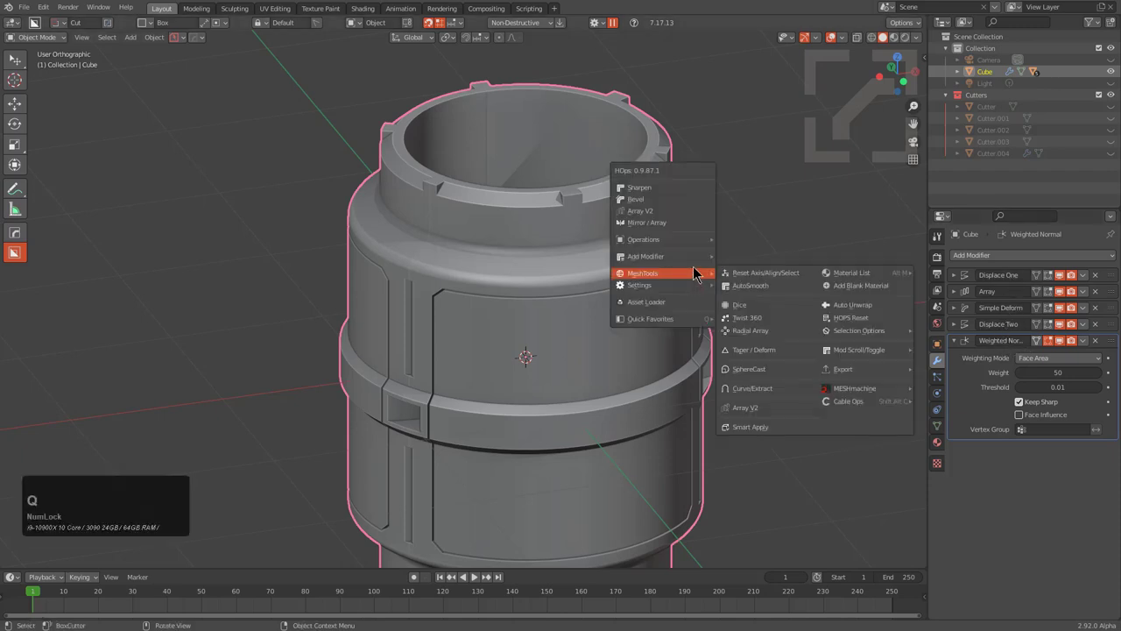
mouse_move(677, 243)
left_click(751, 354)
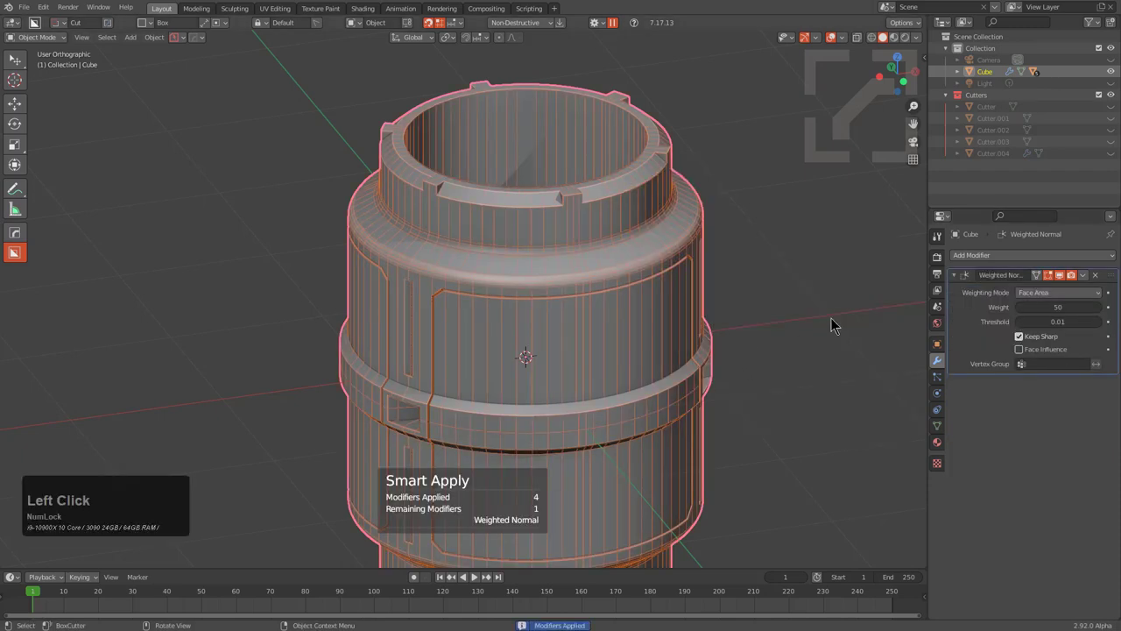
Step: Delete the outer linked shells of two of the cylinder's three arc segments in Edit Mode
key("Tab")
middle_click_drag(513, 328, 439, 253)
key("a")
key("l")
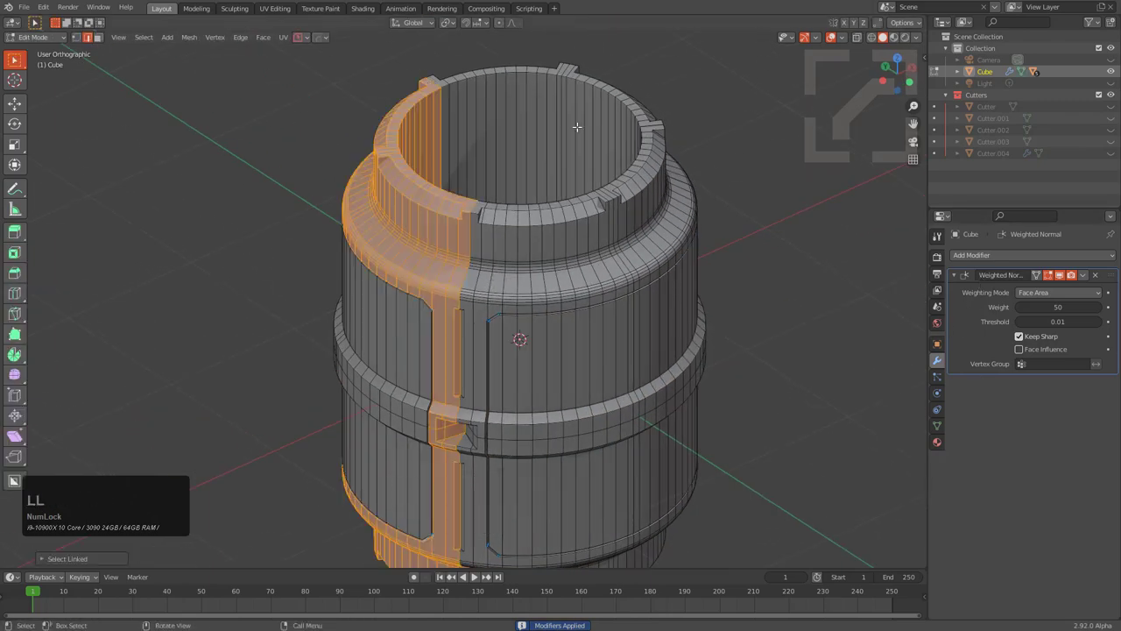
key("l")
key("x")
left_click(573, 166)
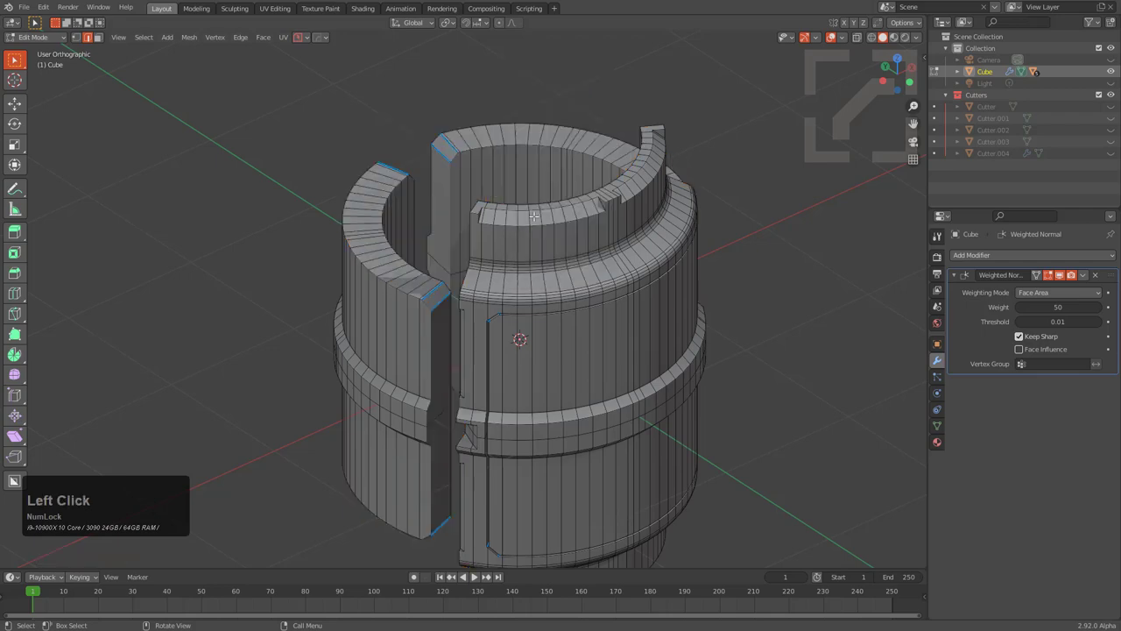
Step: Delete the two leftover linked panel pieces, keeping only one third of the cylinder
middle_click_drag(403, 271, 496, 309)
scroll(497, 313, "up", 2)
scroll(501, 315, "down", 2)
key("l")
key("l")
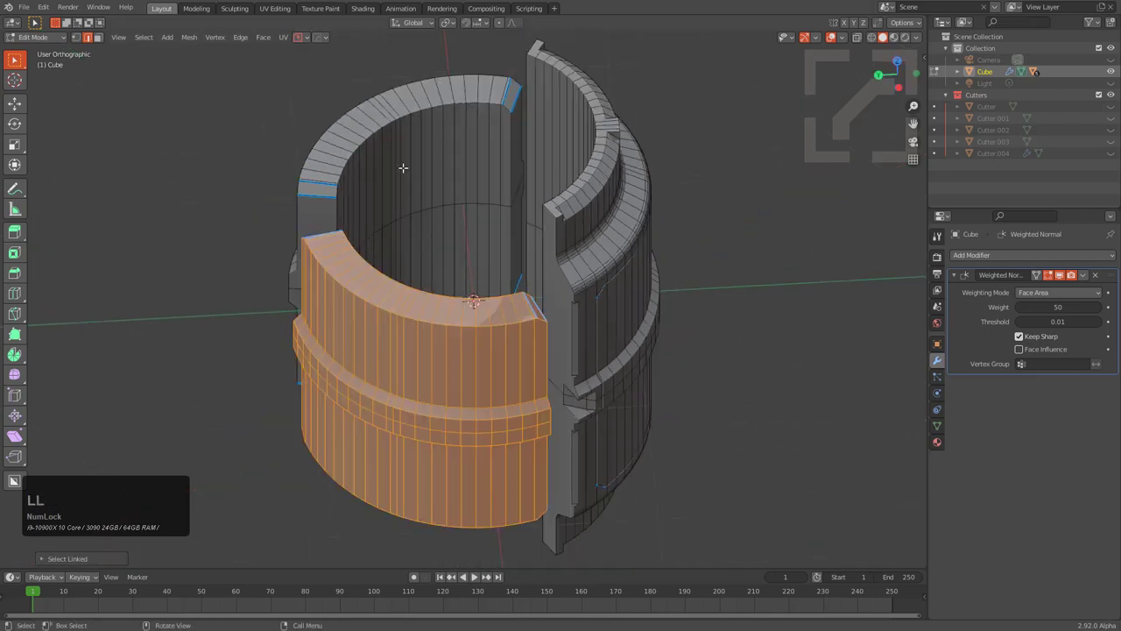
key("x")
left_click(463, 144)
Step: Delete the flat cut-end faces on both sides of the remaining arc segment
middle_click_drag(473, 298, 526, 315)
scroll(526, 315, "up", 3)
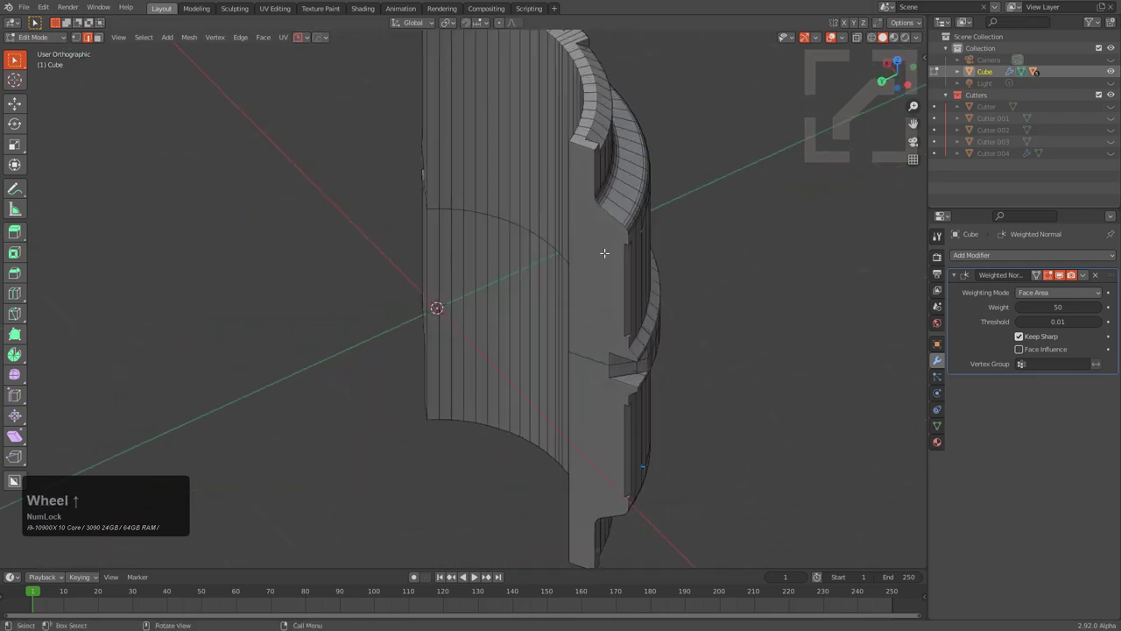
left_click(600, 254)
left_click(593, 367, "shift")
middle_click_drag(593, 366, 654, 317)
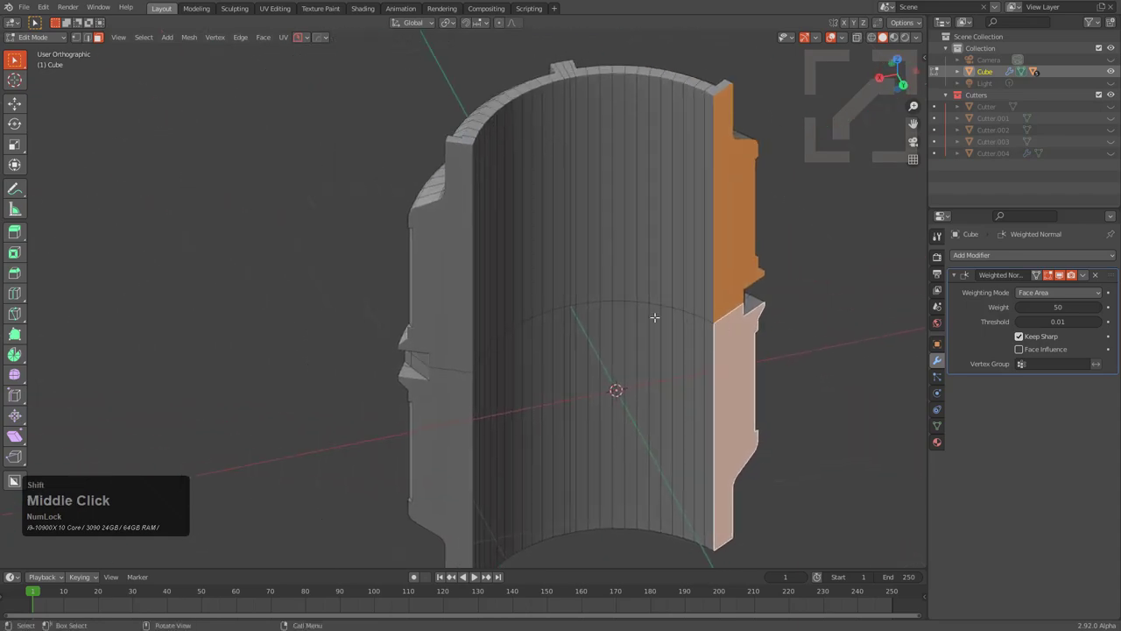
left_click(459, 247, "shift")
key("x")
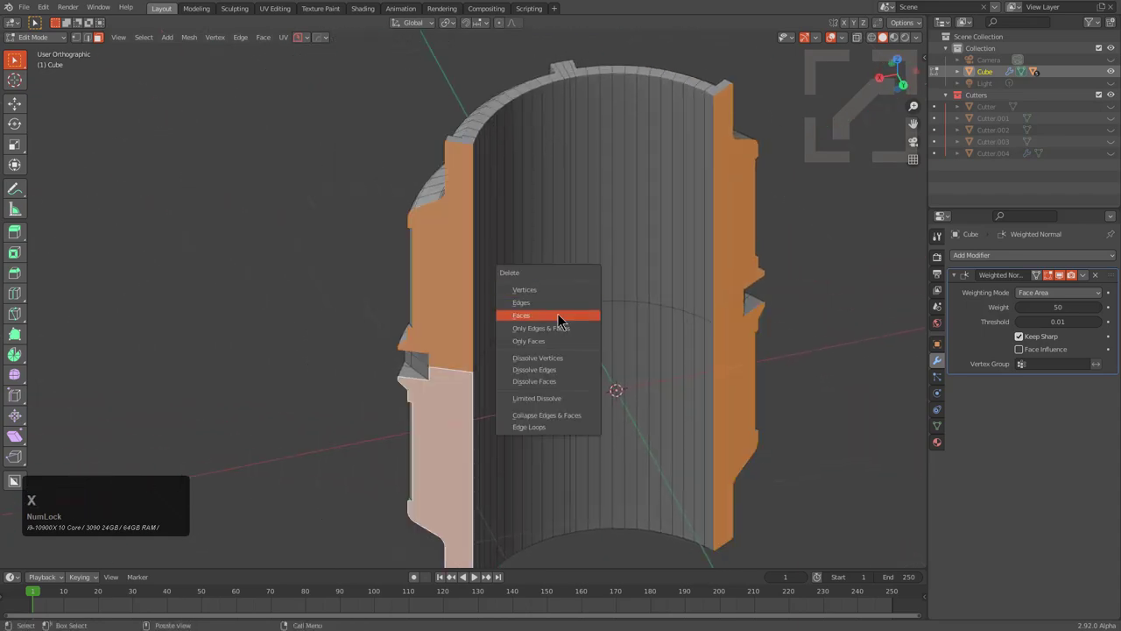
left_click(570, 315)
Step: Inspect the arc's vertices from the front and undo the deletion of its end faces
middle_click_drag(545, 287, 636, 261)
scroll(823, 316, "up", 1)
scroll(538, 210, "up", 3)
key("1")
left_click(525, 209)
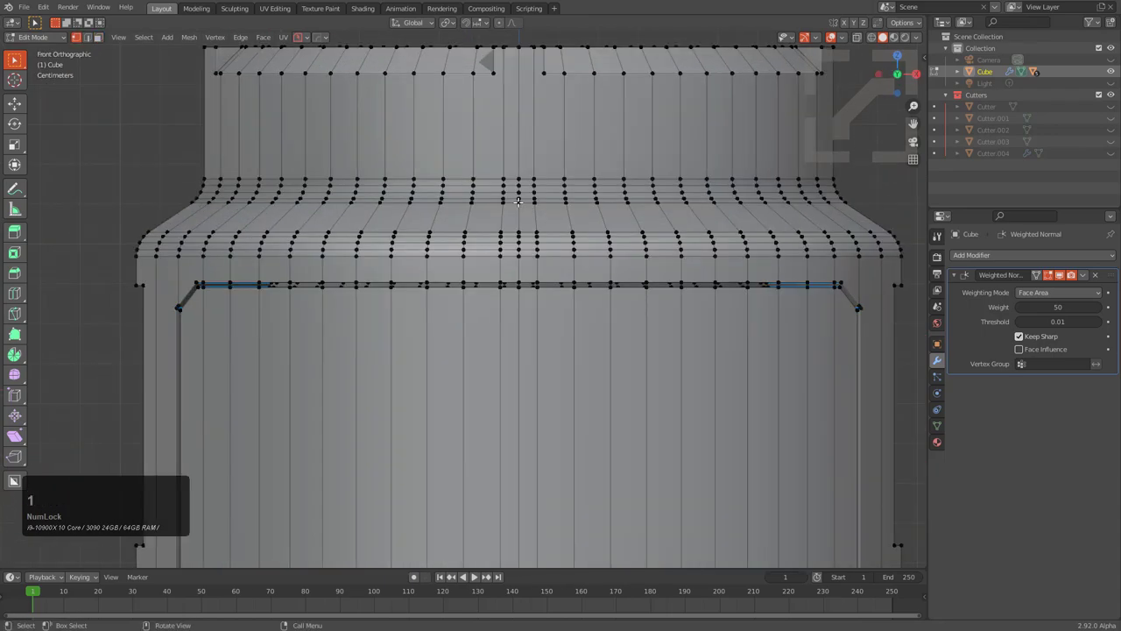
middle_click_drag(530, 219, 695, 190)
scroll(496, 258, "down", 2, "shift")
key("ctrl+z")
key("ctrl+z")
key("ctrl+z")
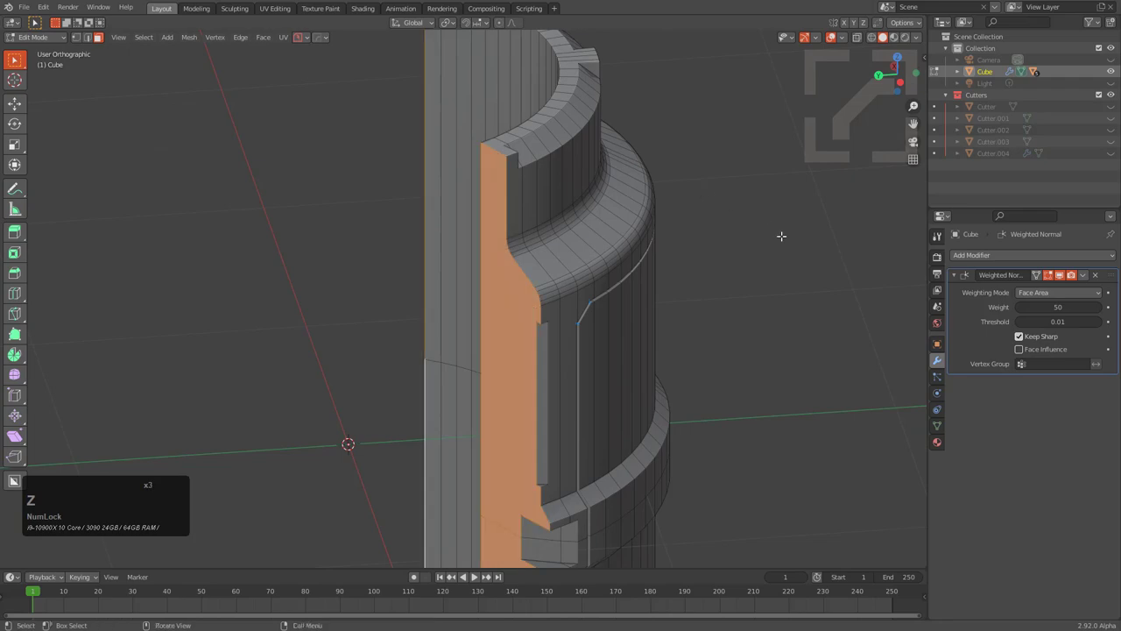
Step: Add a cylinder to the mesh and rotate it 90 degrees in the right side view
middle_click_drag(780, 235, 611, 212)
key("shift+a")
left_click(578, 292)
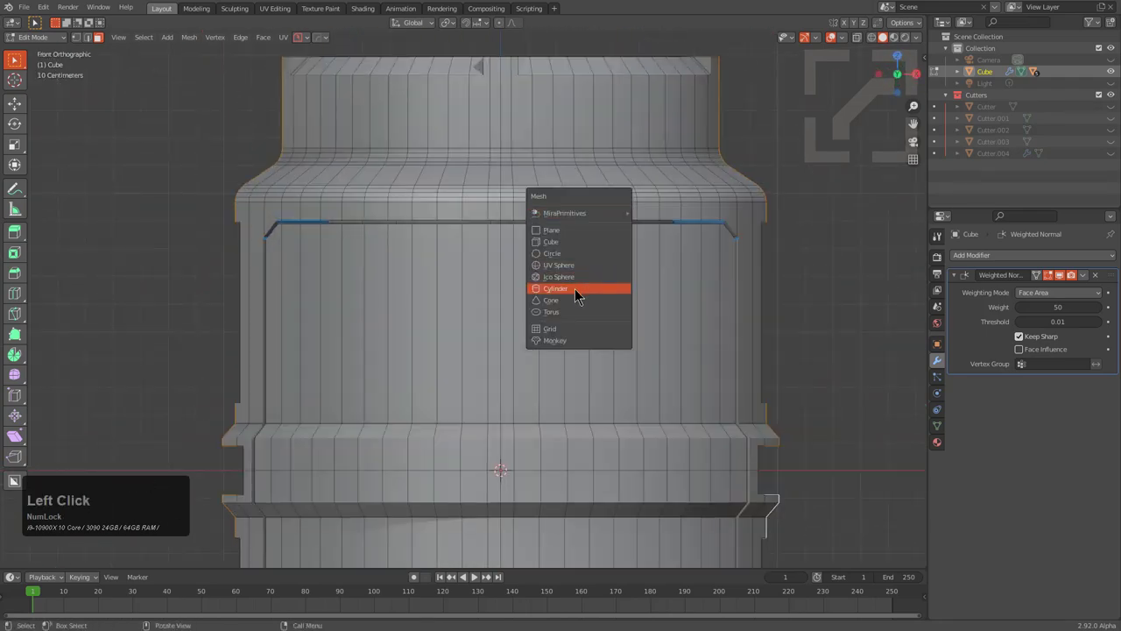
scroll(593, 264, "down", 4)
key("KP_3")
key("r")
key("KP_9")
key("KP_0")
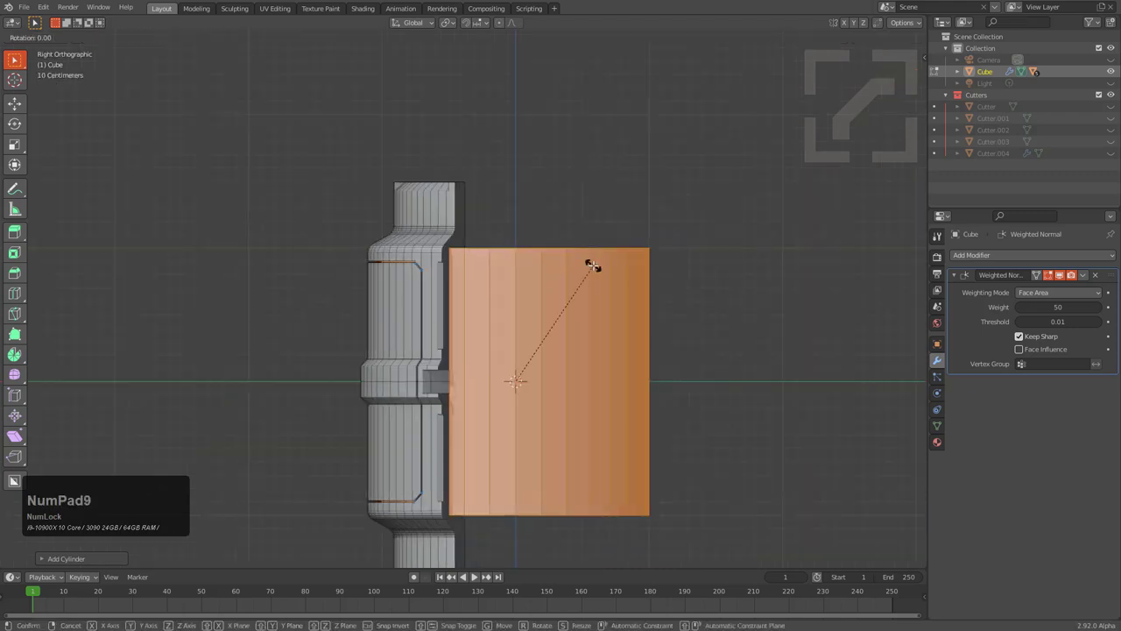
key("KP_Enter")
Step: Scale down the cylinder, tilt it and move it onto the arc's upper sloped shoulder
key("s")
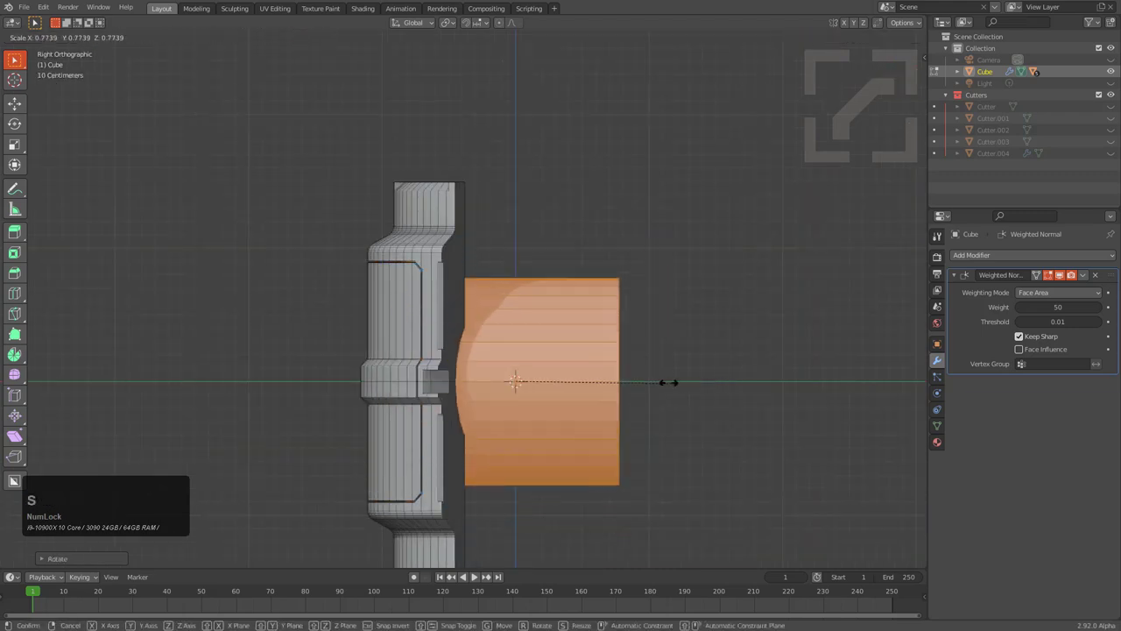
left_click(578, 390)
key("r")
left_click(526, 358)
key("g")
left_click(361, 222)
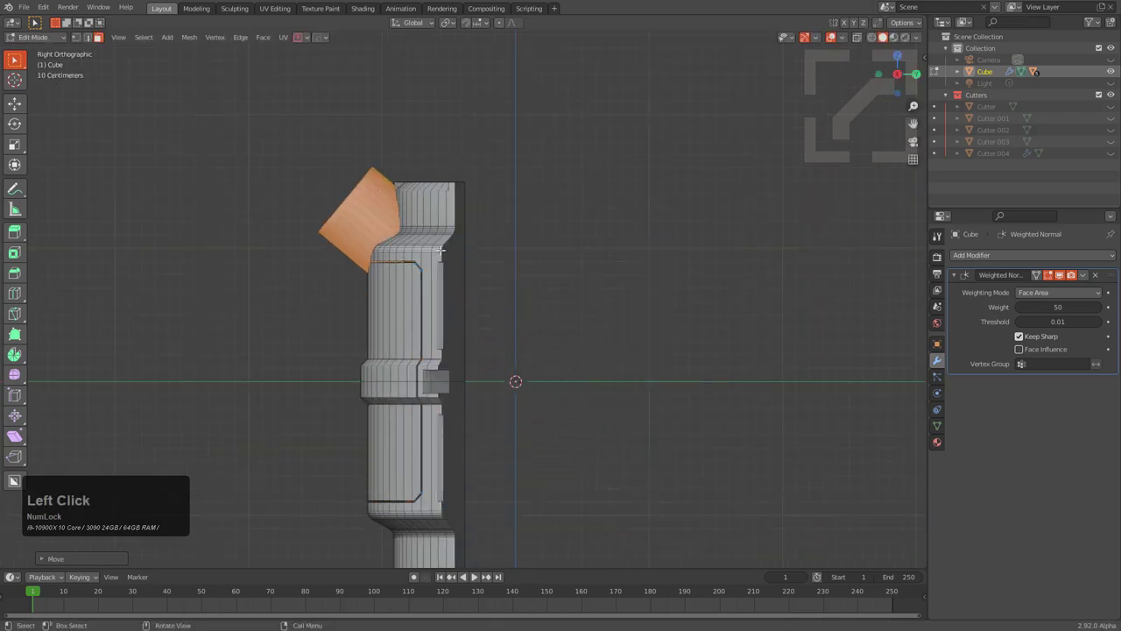
Step: Adjust the cylinder's tilt to face the shoulder slope, scale it to about 0.74 and reposition it against the shoulder
key("r")
left_click(443, 254)
key("s")
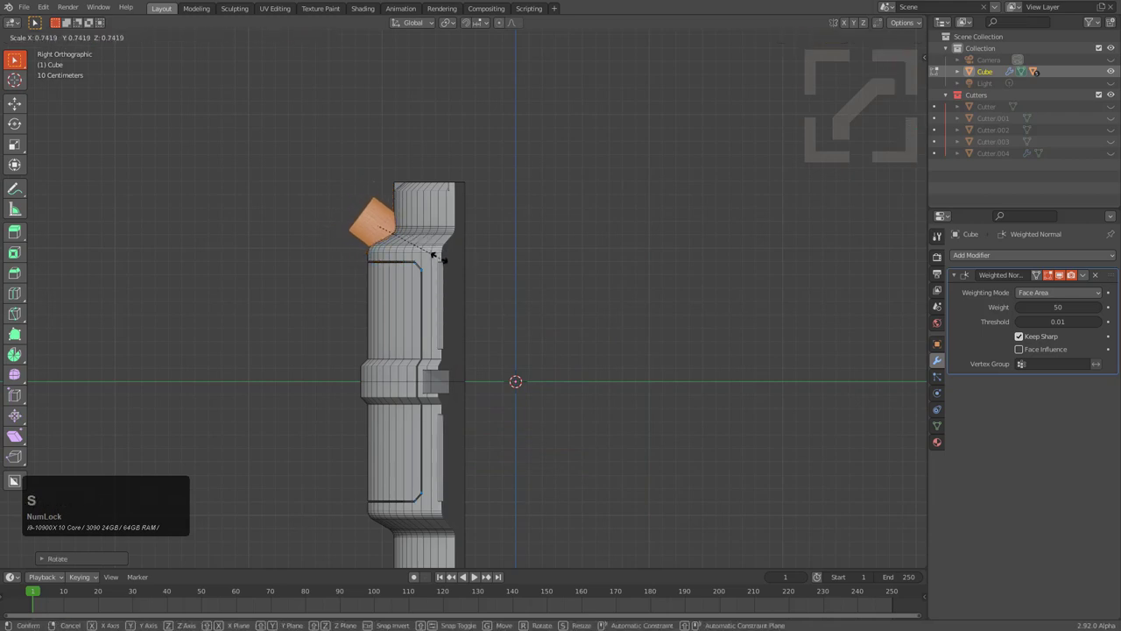
left_click(442, 254)
key("g")
left_click(438, 254)
scroll(439, 254, "up", 3)
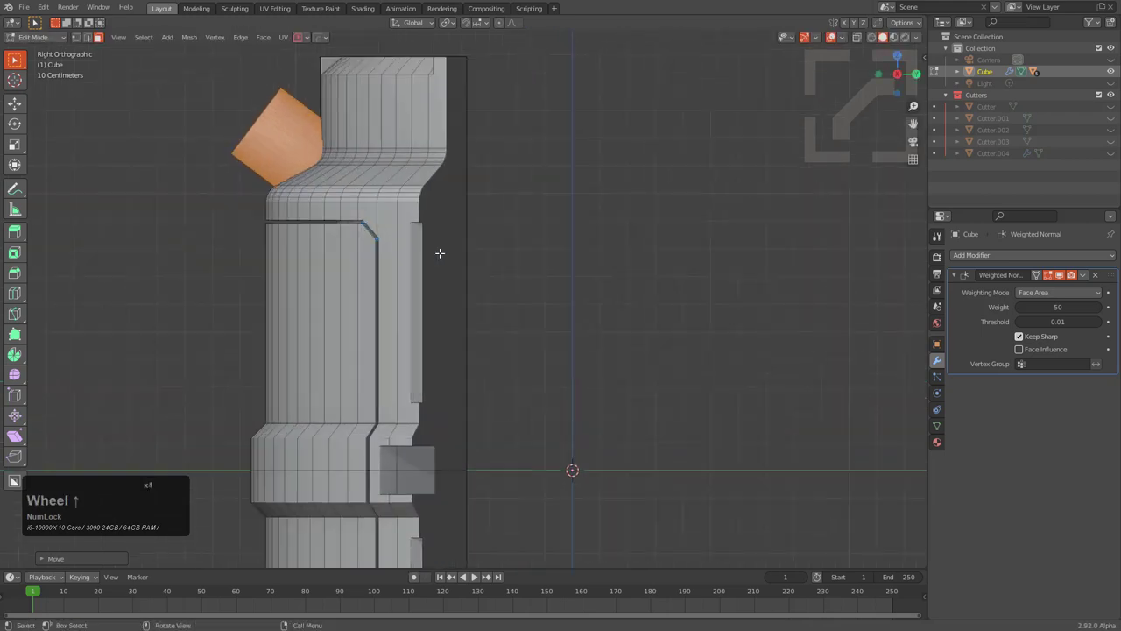
Step: Slide the tilted cylinder's outer cap face inward along its sides to shorten it
middle_click_drag(441, 252, 604, 302, "shift")
scroll(597, 297, "up", 3)
key("3")
left_click(466, 192)
middle_click_drag(512, 224, 495, 219)
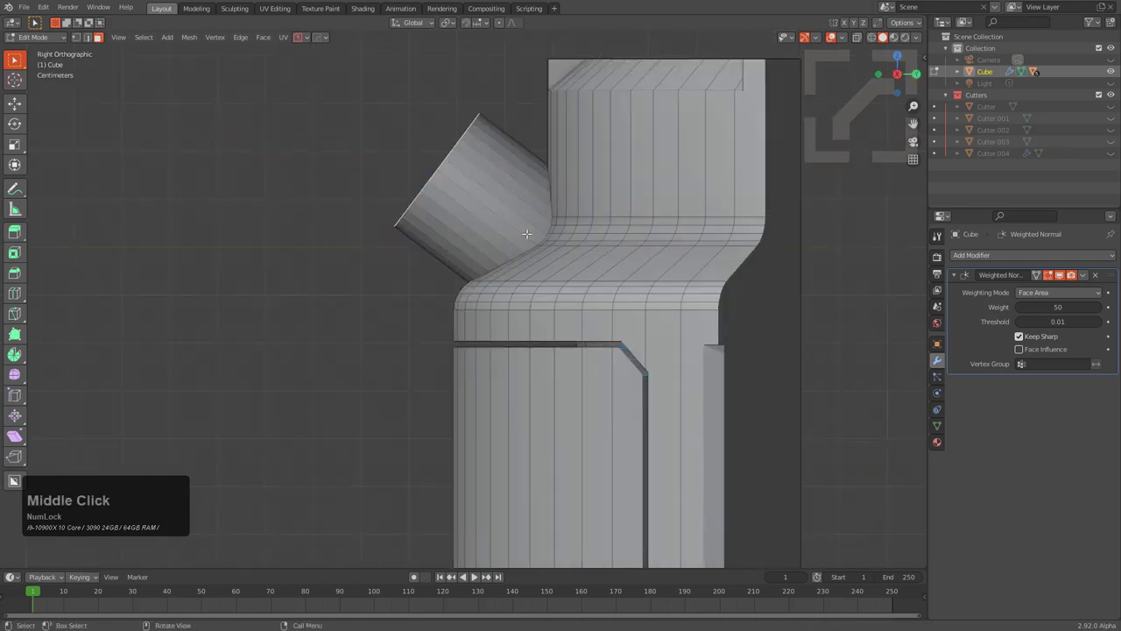
key("g")
key("g")
left_click(528, 219)
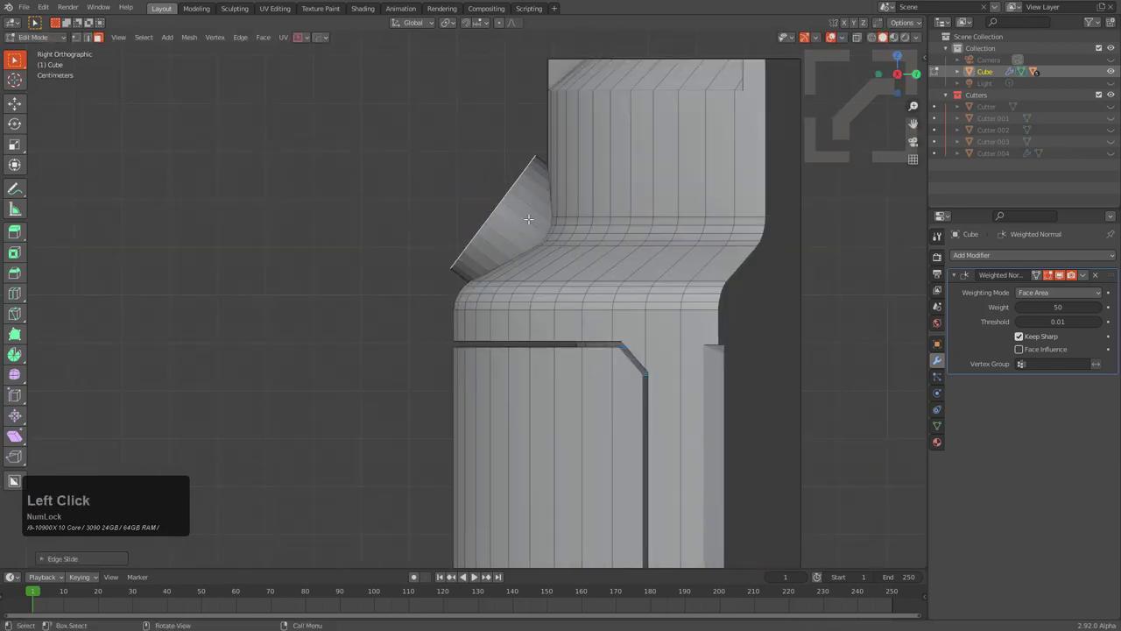
Step: Select the whole tilted cylinder, scale it up and reposition it so it sits embedded in the shoulder
key("l")
key("g")
left_click(586, 250)
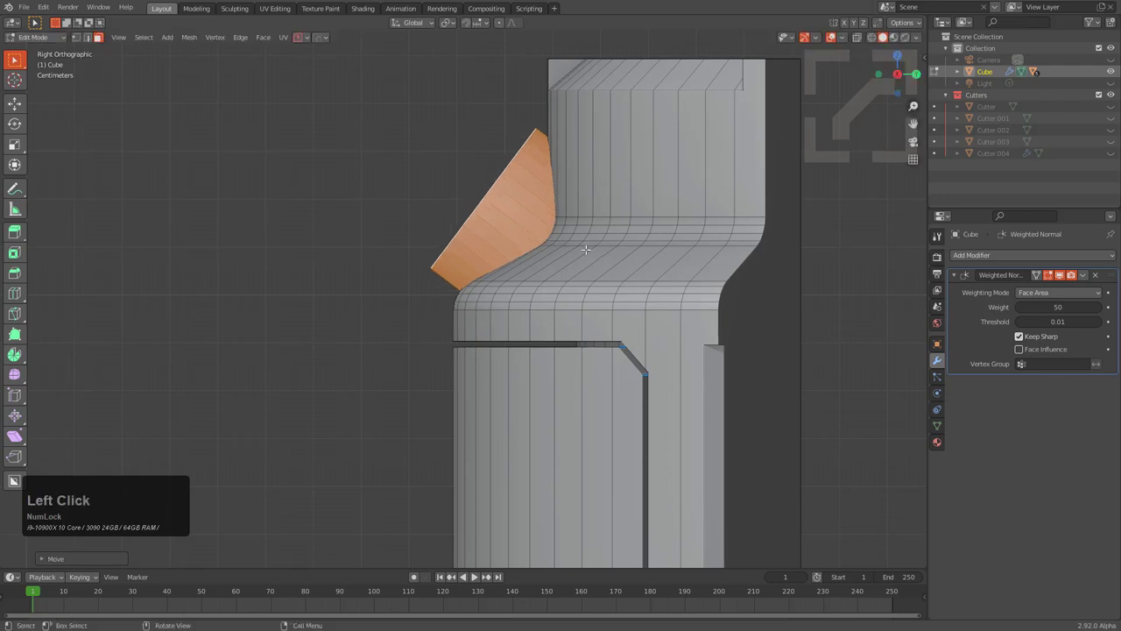
key("s")
key("g")
left_click(592, 255)
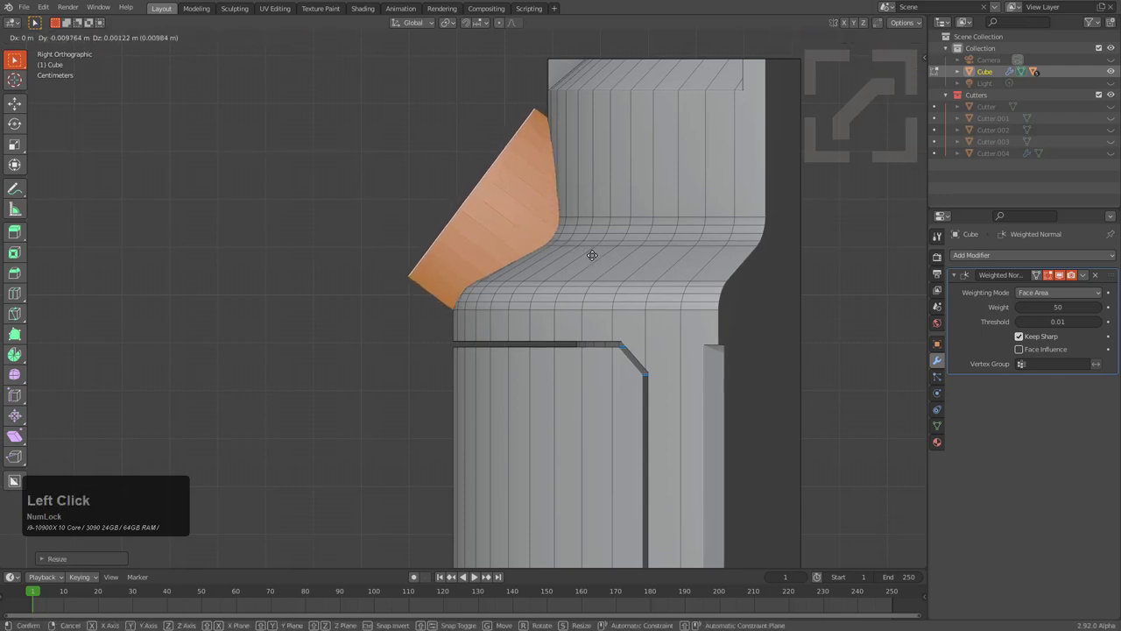
key("g")
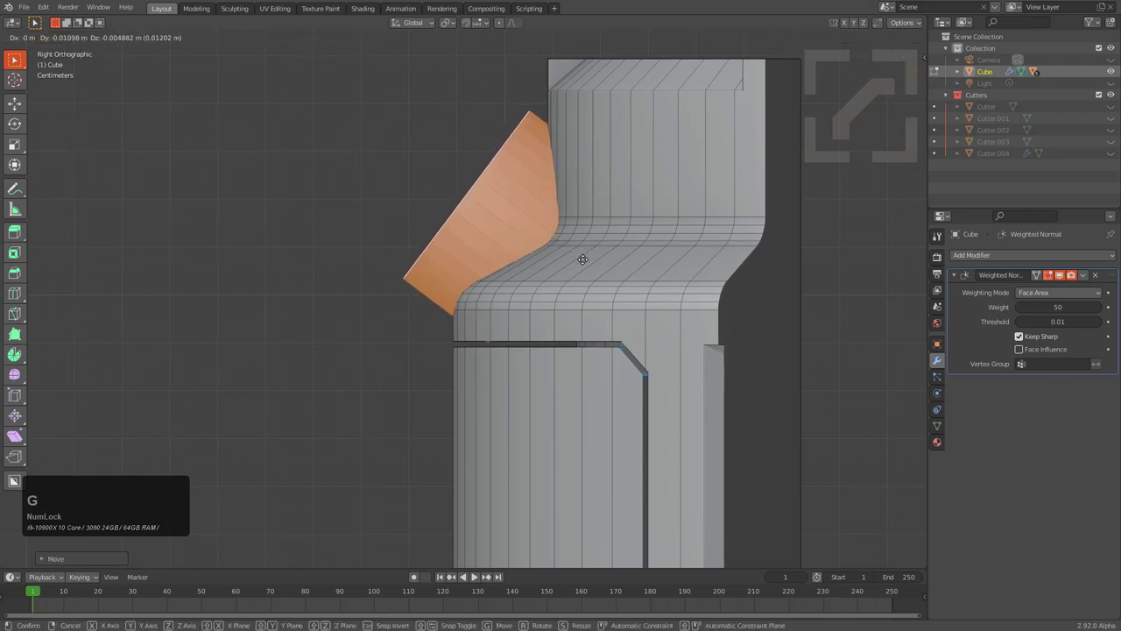
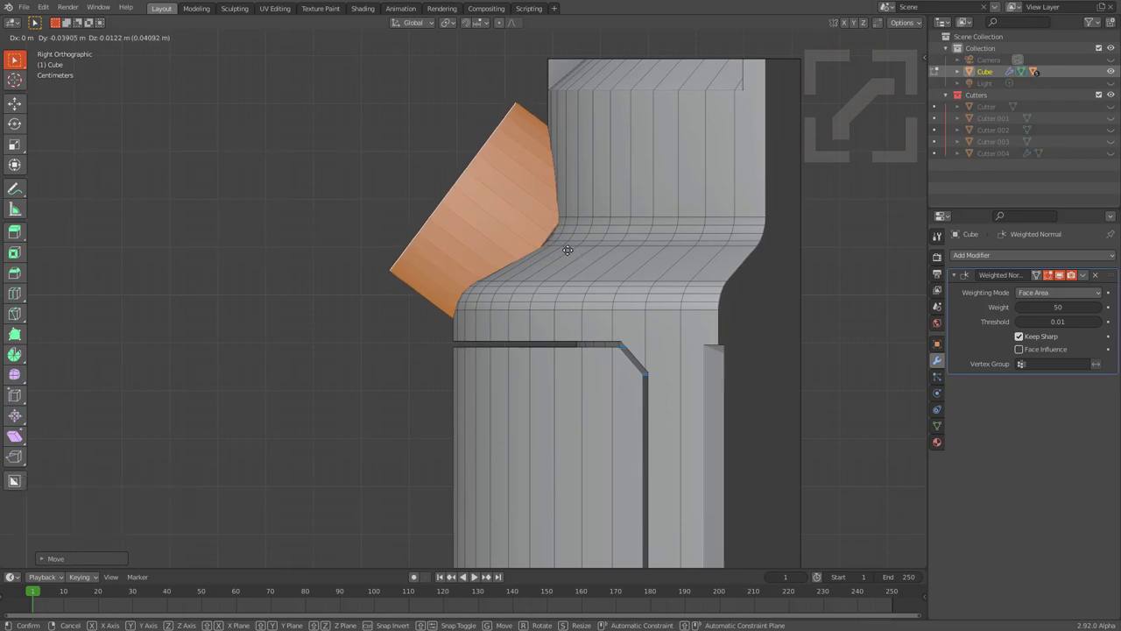
left_click(579, 256)
Step: Select the enlarged cylinder's outer cap face and slide it inward along its sides to shorten the cylinder
mouse_move(425, 159)
middle_mouse_down()
mouse_move(510, 210)
mouse_move(513, 200)
mouse_move(701, 255)
mouse_move(743, 243)
mouse_move(761, 219)
mouse_move(563, 238)
mouse_move(593, 269)
mouse_move(618, 271)
mouse_move(511, 192)
mouse_move(403, 155)
middle_mouse_up()
key("3")
left_click(510, 210)
key("g")
key("g")
left_click(531, 198)
Step: Sharpen the object with HardOps at 45° sharpness and set its auto smooth angle to 35°
scroll(563, 237, "up", 3)
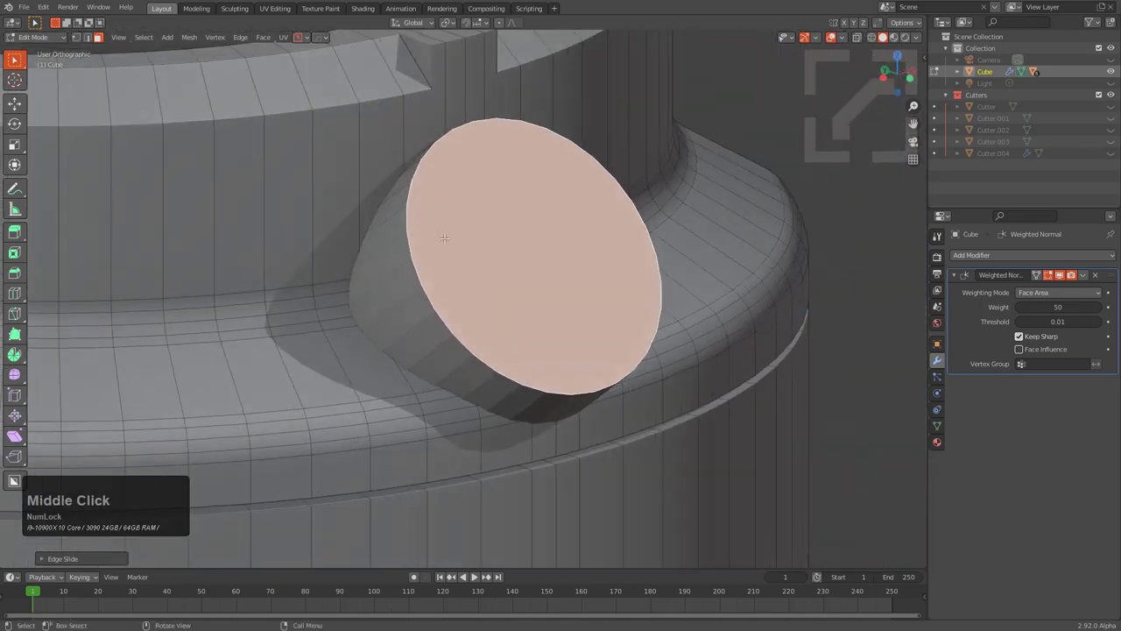
scroll(444, 238, "down", 3)
middle_click_drag(444, 239, 397, 263)
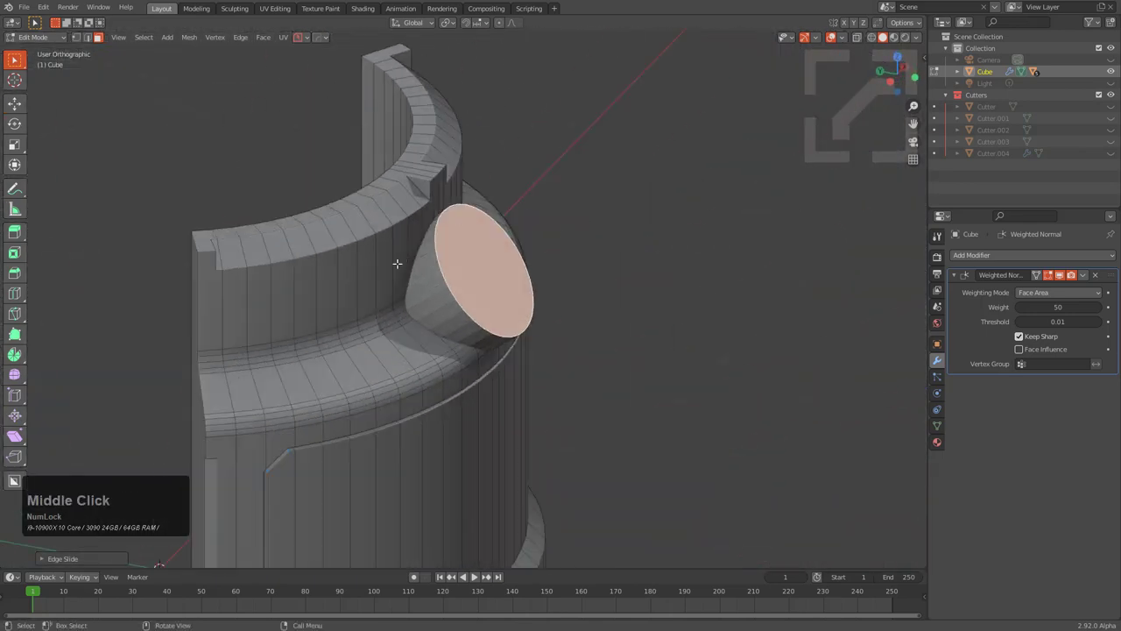
scroll(402, 300, "up", 3)
key("Tab")
key("q")
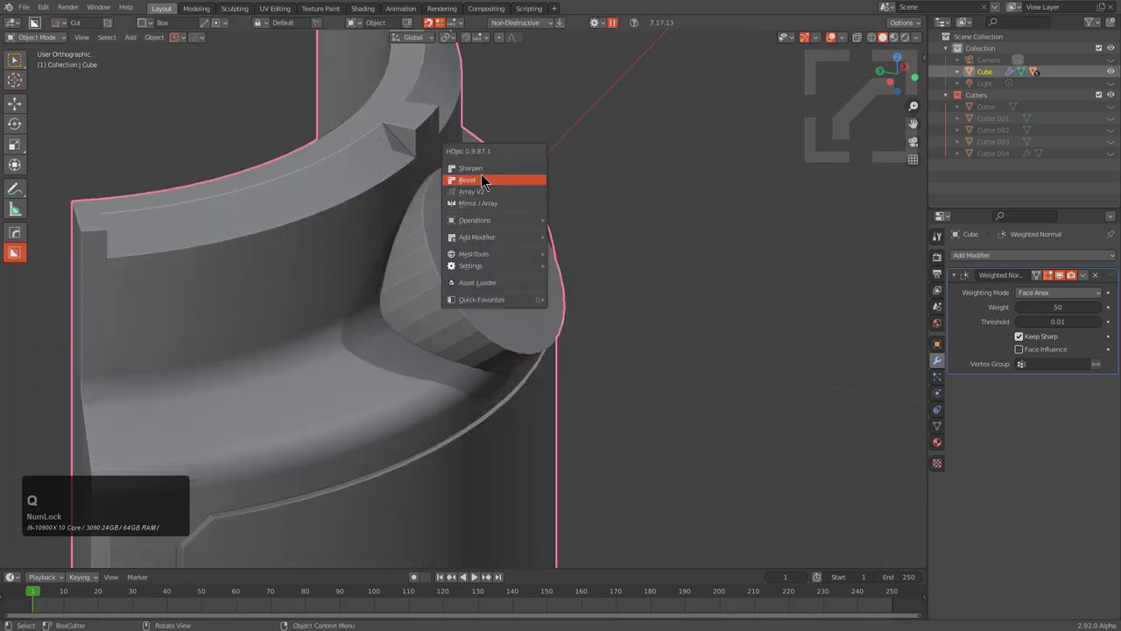
left_click(481, 179)
key("q")
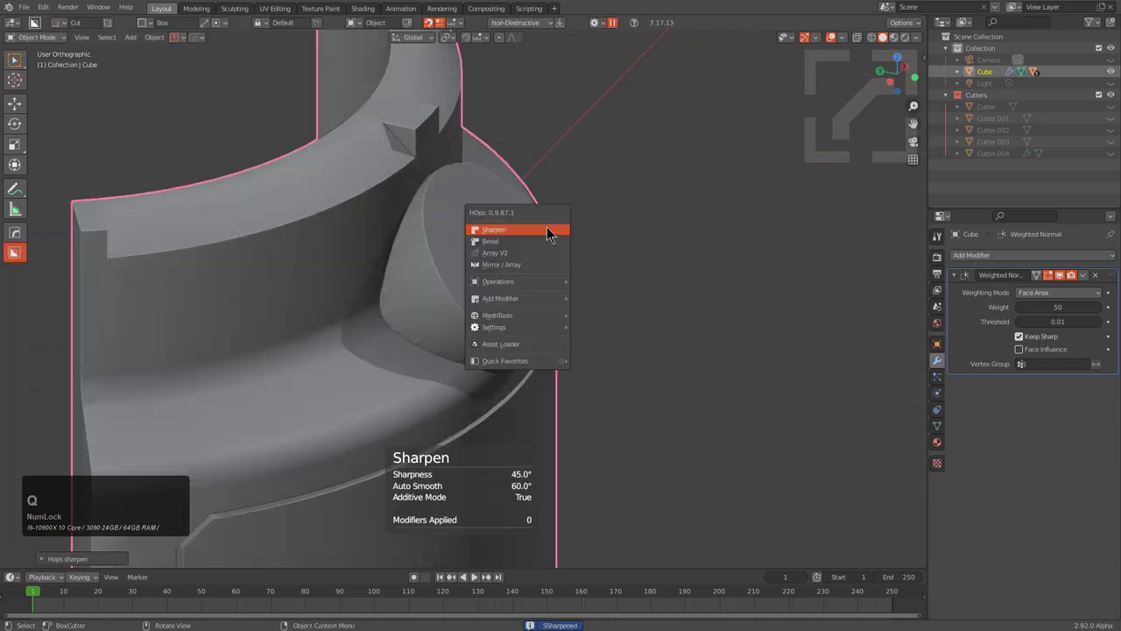
left_click(546, 227)
key("Tab")
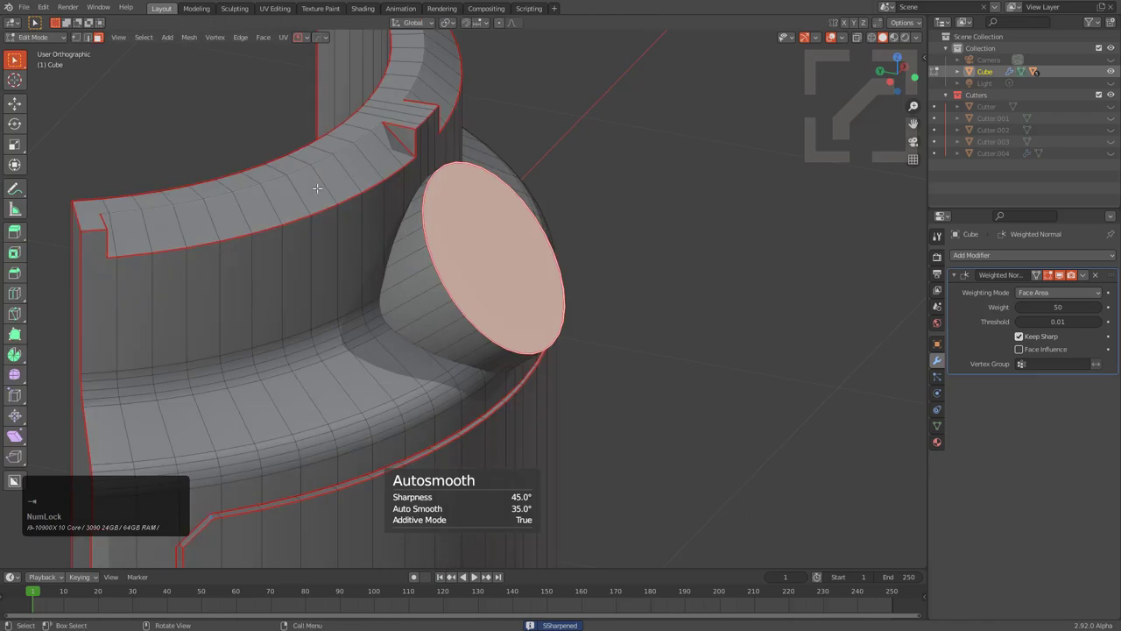
key("Tab")
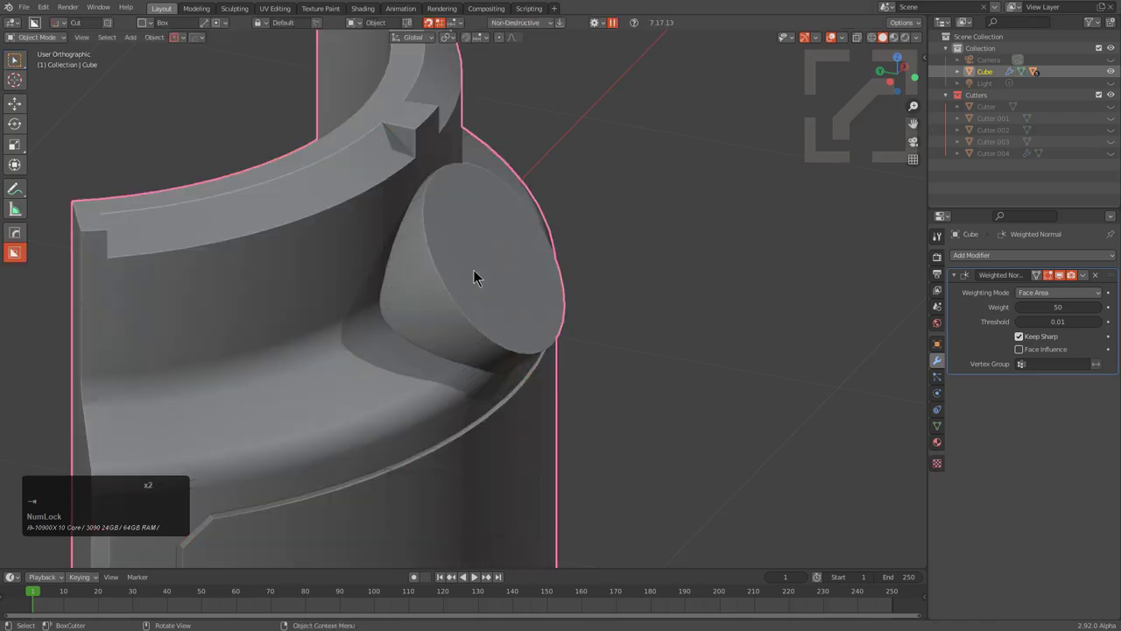
Step: Isolate the arc's outer shell and the cylinder by hiding all other geometry, and select the cylinder's cap face
middle_click_drag(475, 271, 559, 240)
key("Tab")
scroll(574, 234, "up", 2)
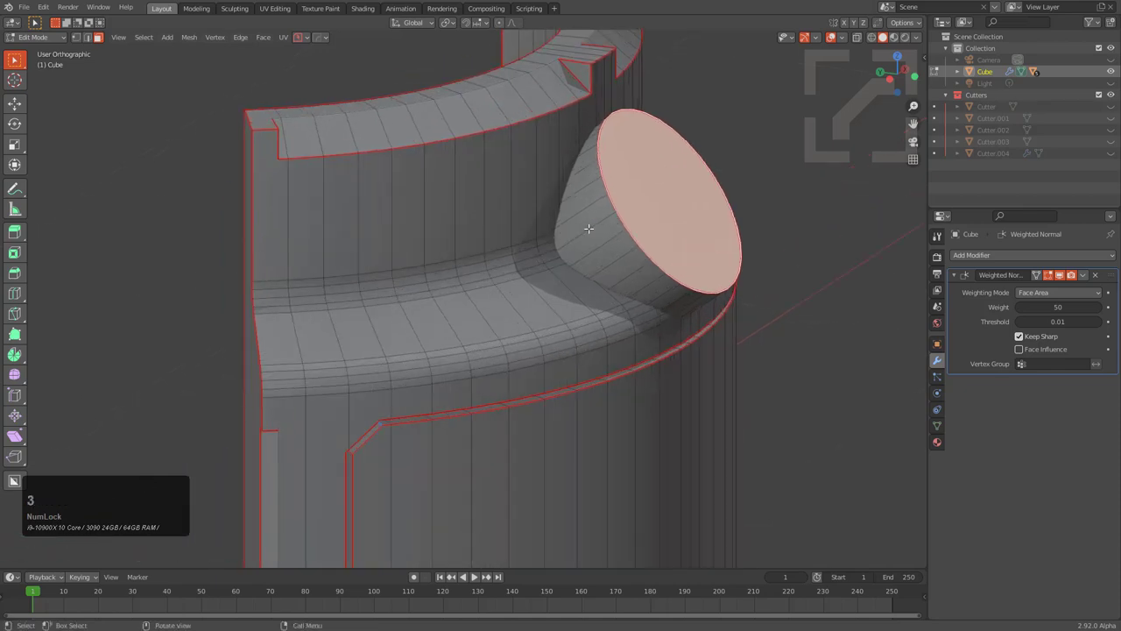
key("alt+a")
key("l")
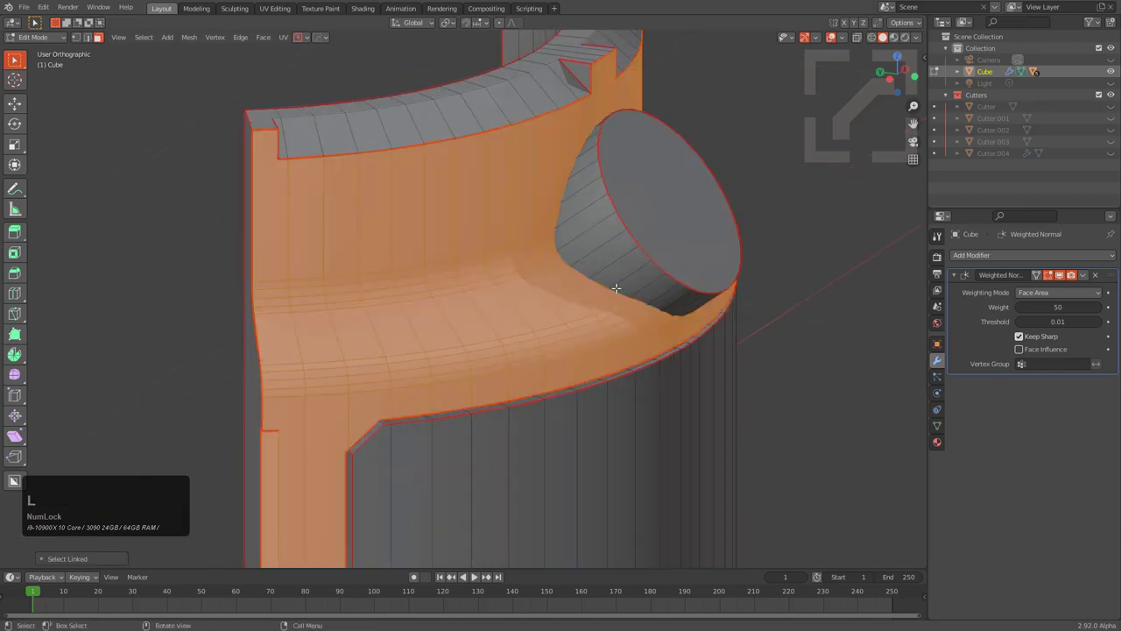
middle_click_drag(662, 284, 639, 275)
key("1")
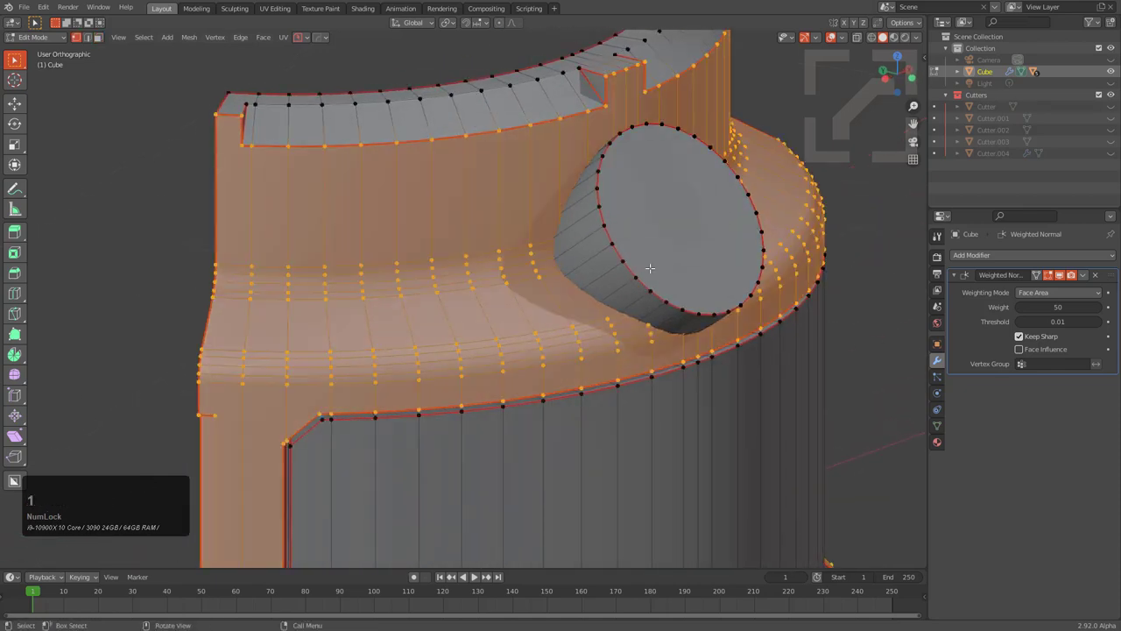
key("l")
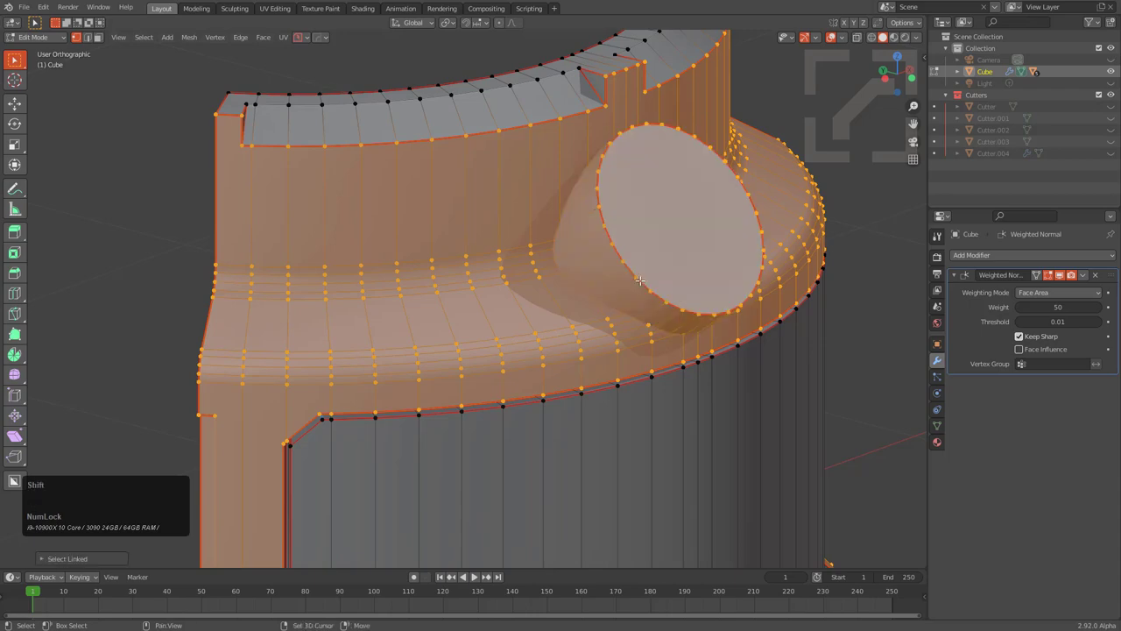
key("shift+h")
middle_click_drag(640, 280, 596, 271)
key("alt+a")
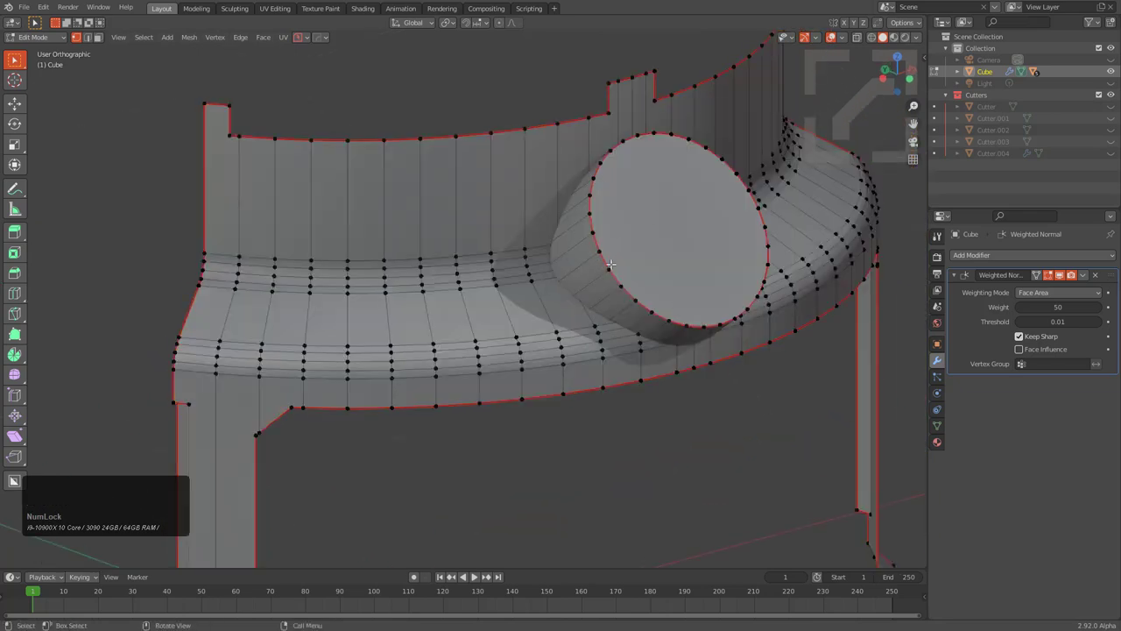
key("3")
left_click(625, 252)
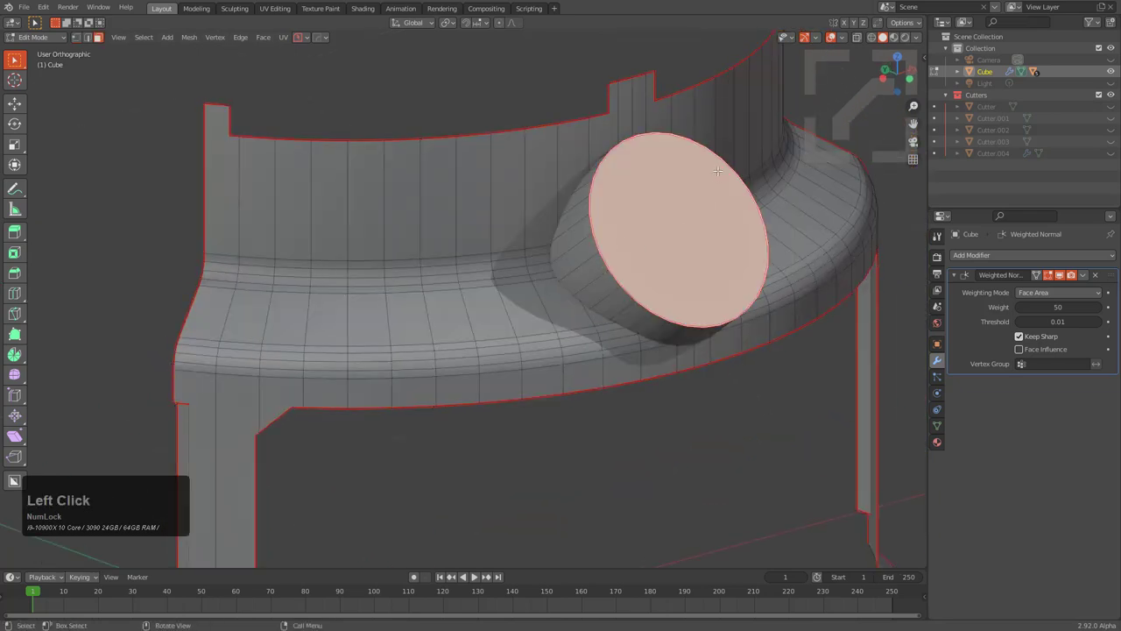
Step: Search the add-on preferences for "edit" to check the Edit Mesh Tools add-on, and close the preferences
key("F4")
left_click(688, 256)
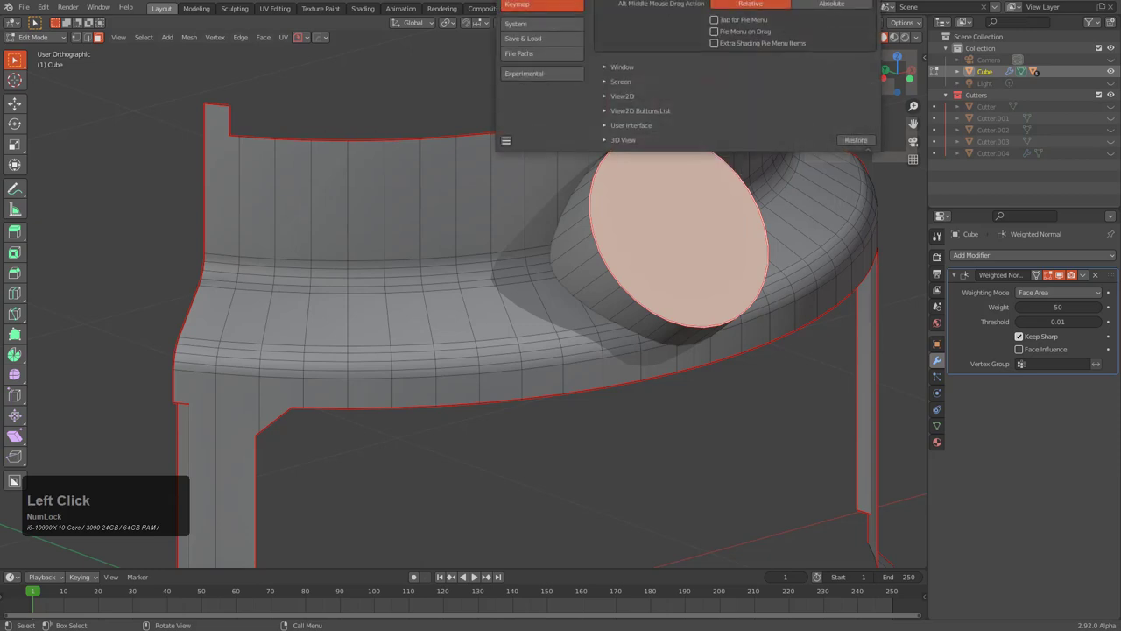
left_click_drag(725, 0, 708, 113)
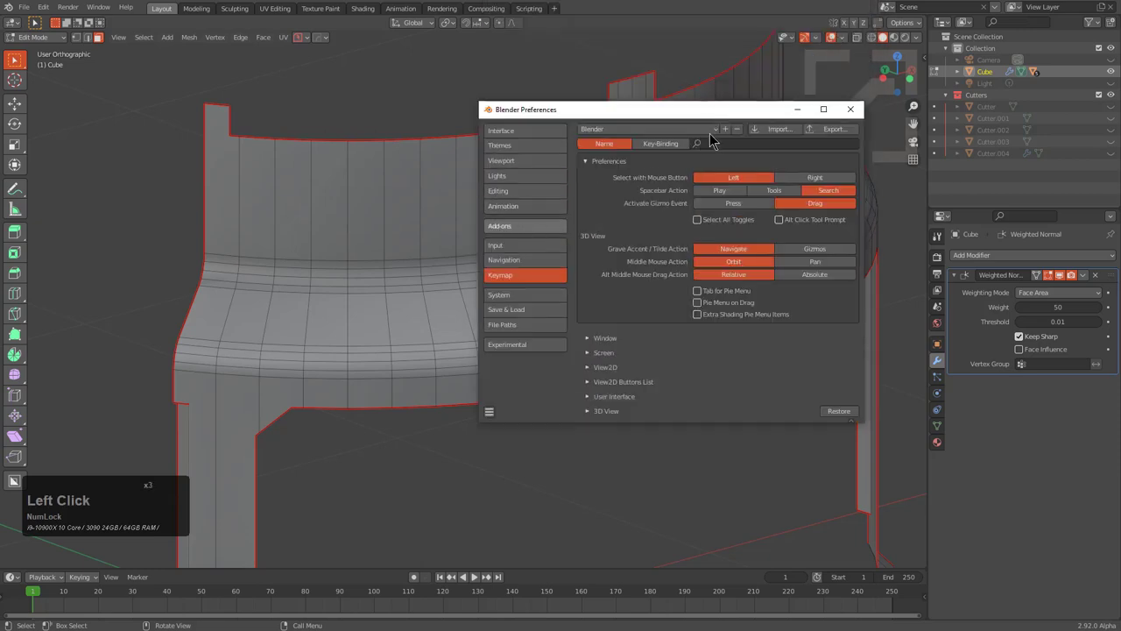
left_click(777, 145)
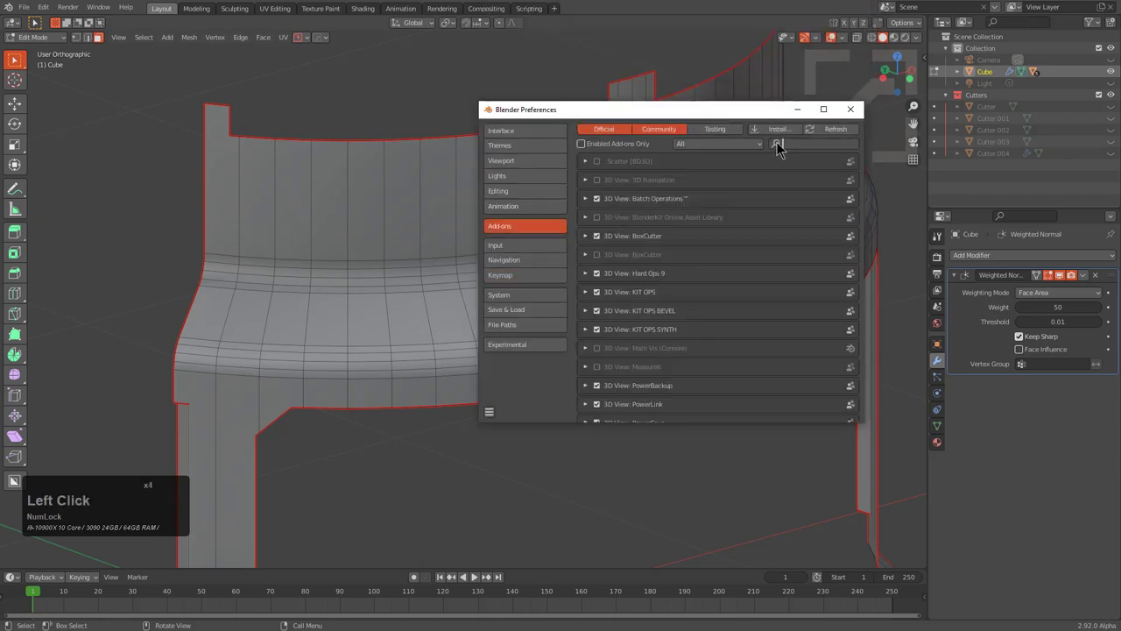
type("edit")
key("Return")
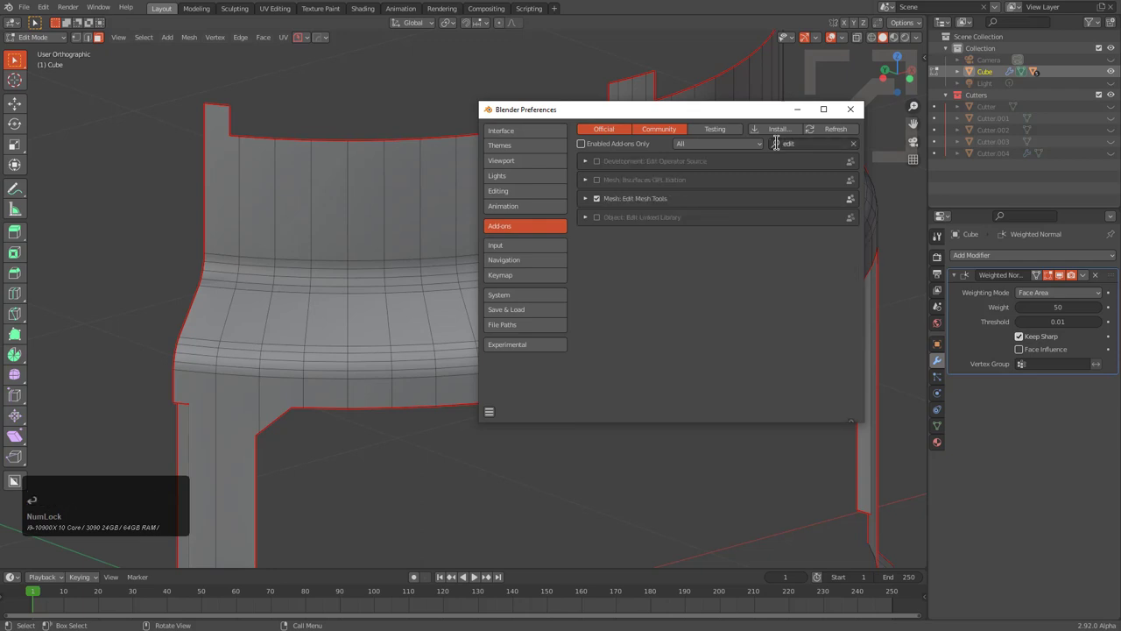
left_click(850, 110)
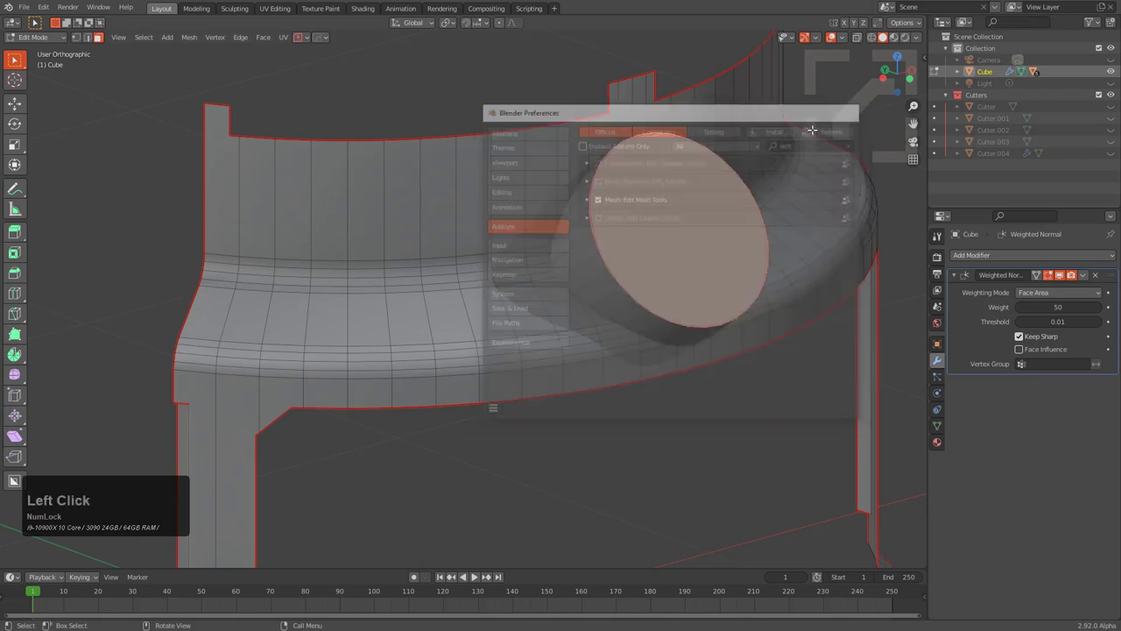
Step: Apply Offset Edges to the cap face's outline to create an outer ring with a width of 0.03
right_click(594, 215)
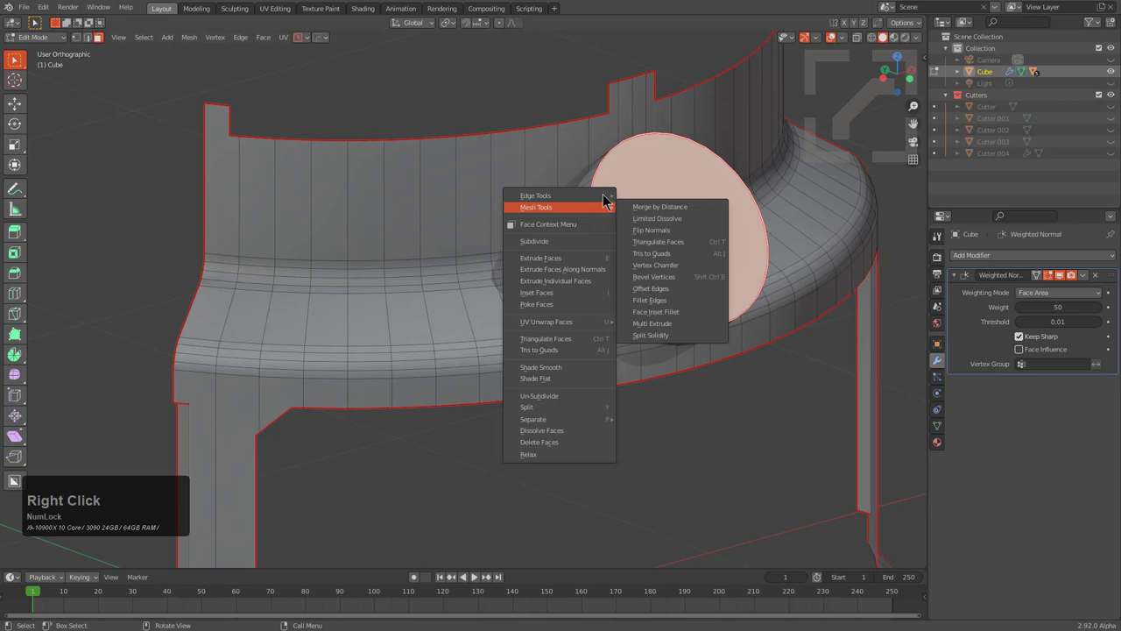
left_click(659, 288)
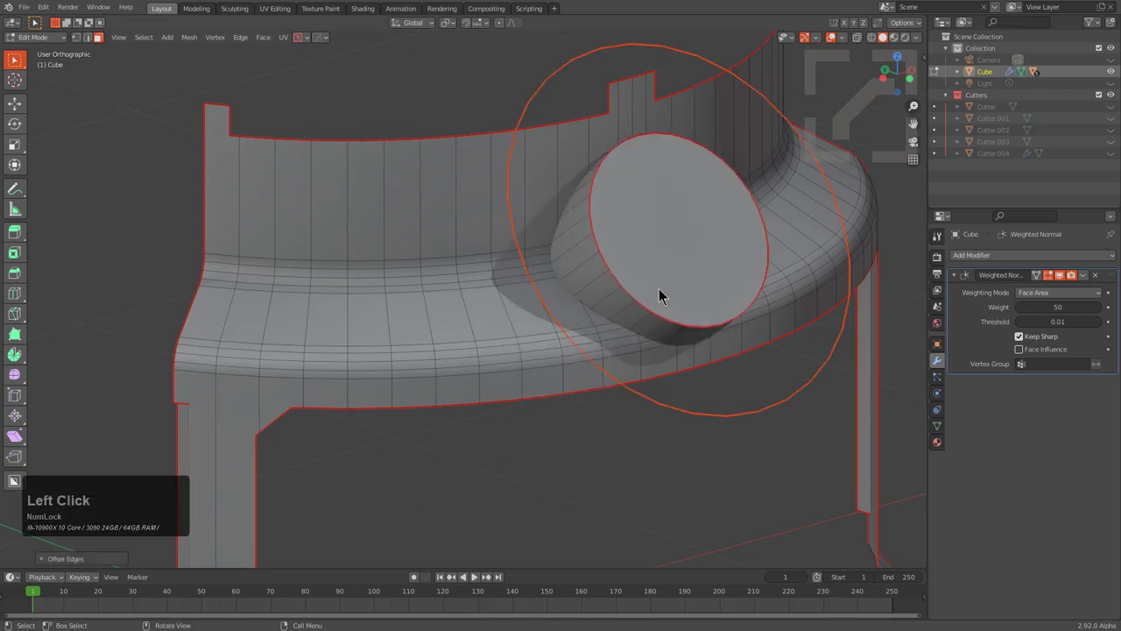
key("F9")
left_click(758, 334, "shift")
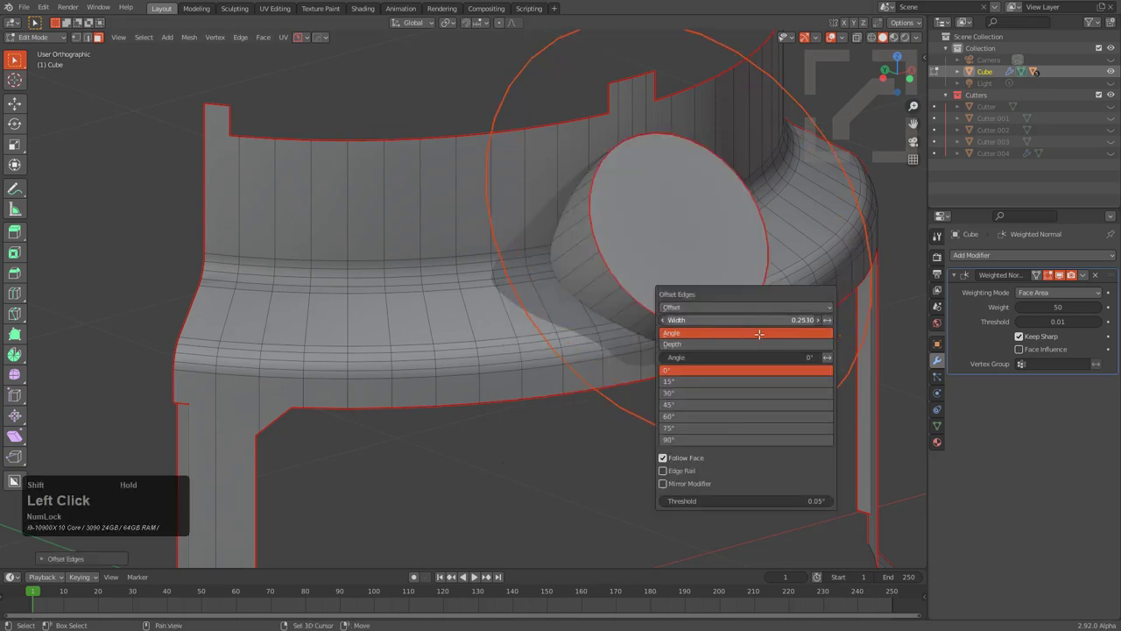
left_click_drag(758, 334, 607, 303, "shift")
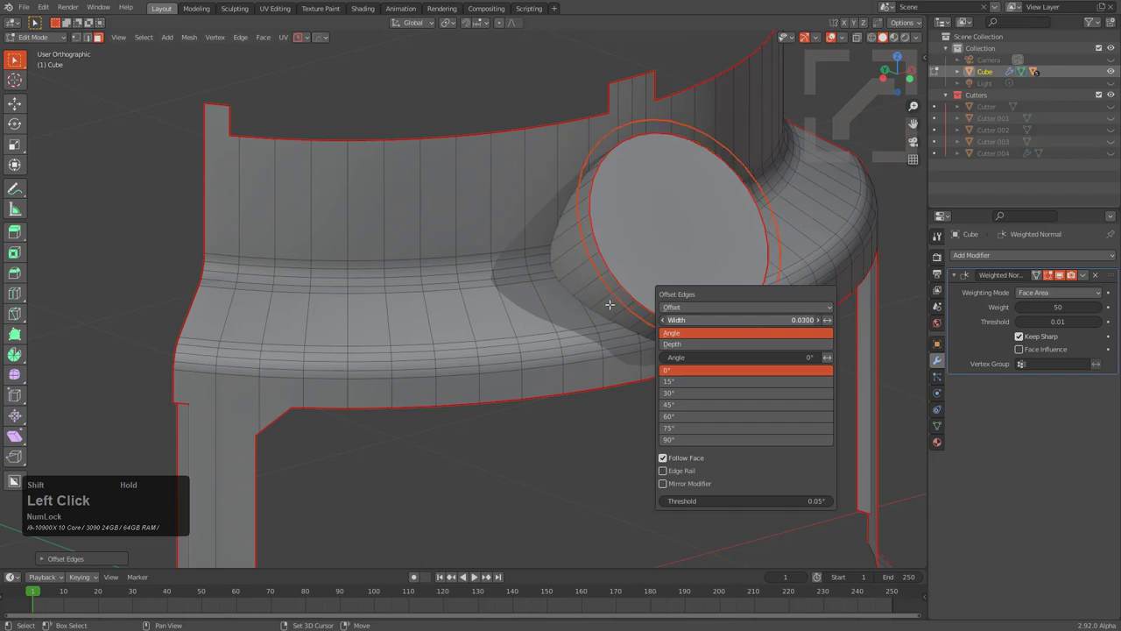
Step: Align the view face-on to the offset ring with Flatten/Align/Select and reveal the hidden geometry
middle_click_drag(783, 216, 725, 223)
key("q")
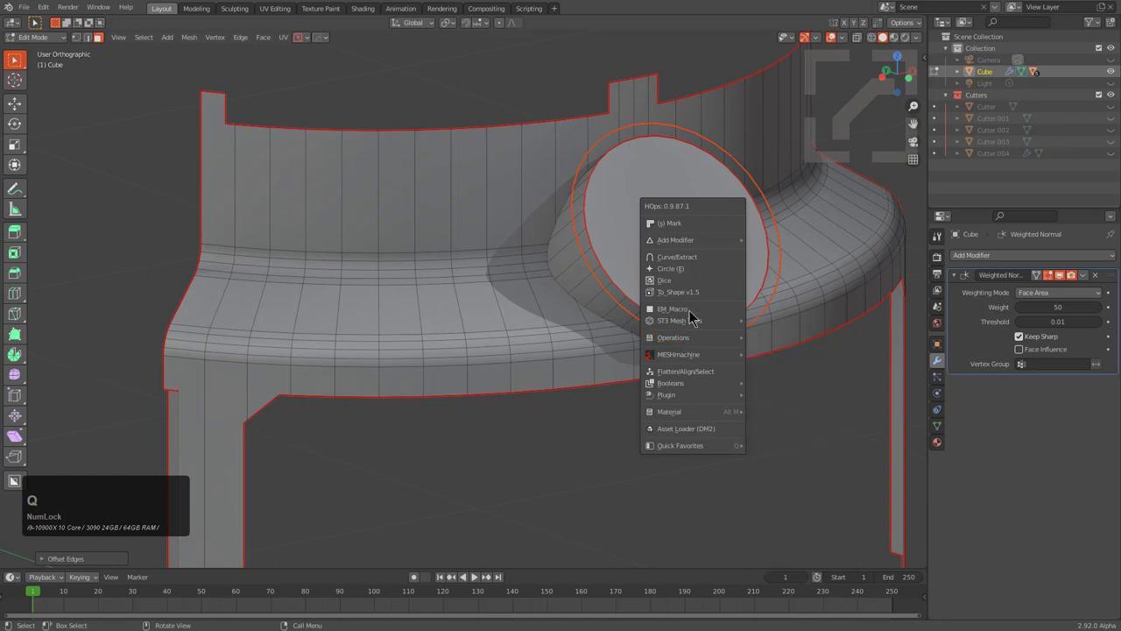
left_click(698, 371, "ctrl")
left_click(699, 367)
middle_click_drag(518, 230, 707, 270, "shift")
scroll(678, 259, "up", 1)
Step: Select the outer shell, the cylinder and the offset ring, and hide all unselected geometry
key("alt+a")
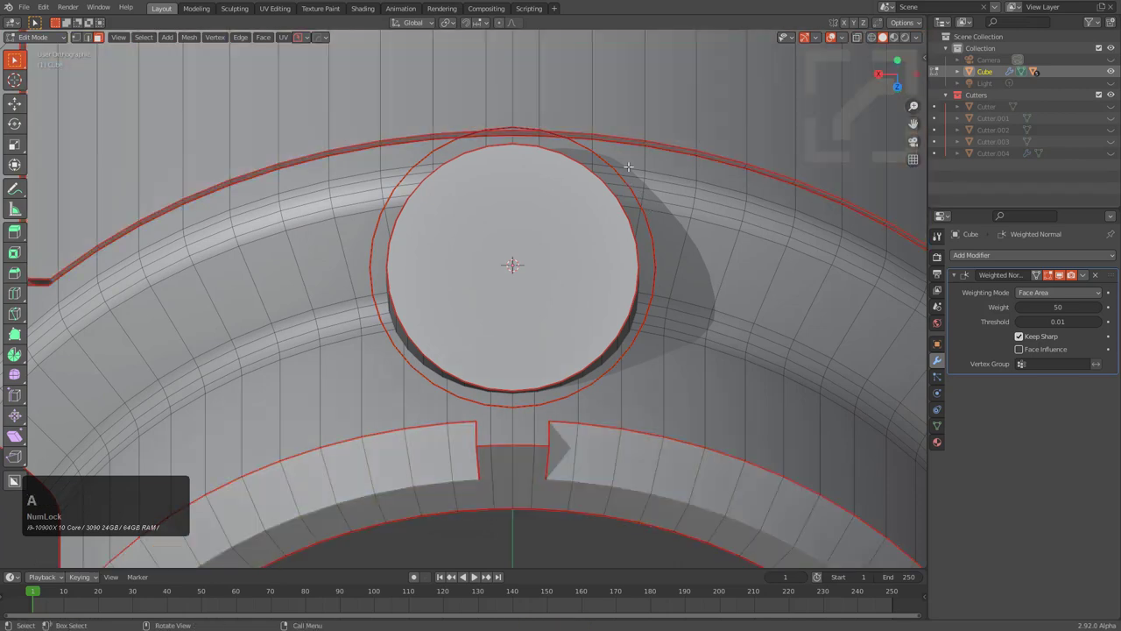
key("l")
key("l")
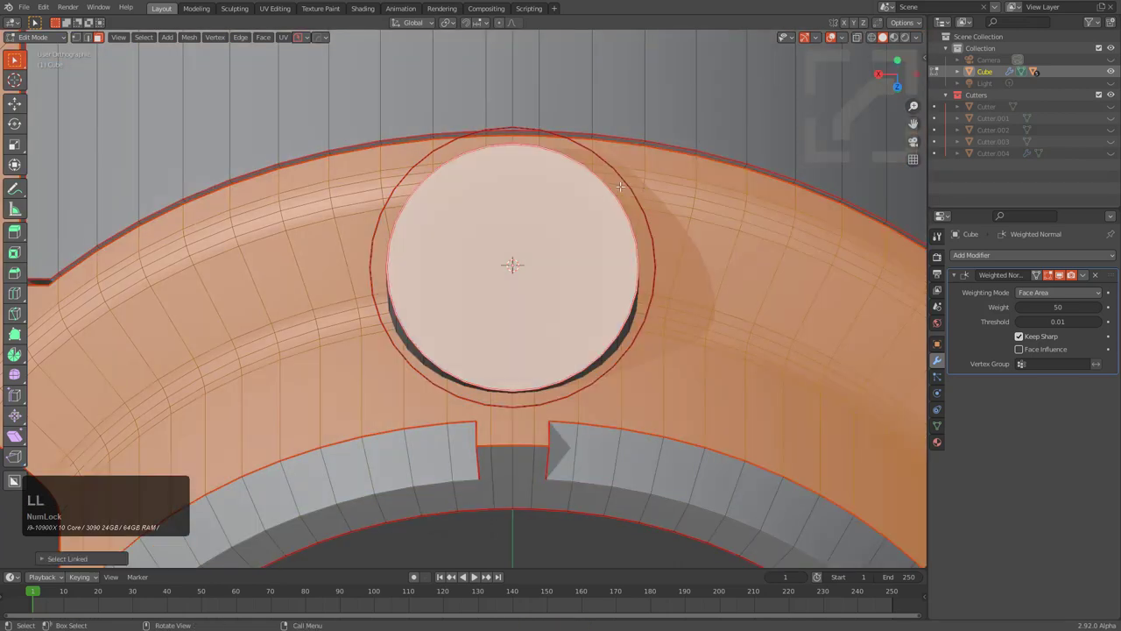
key("1")
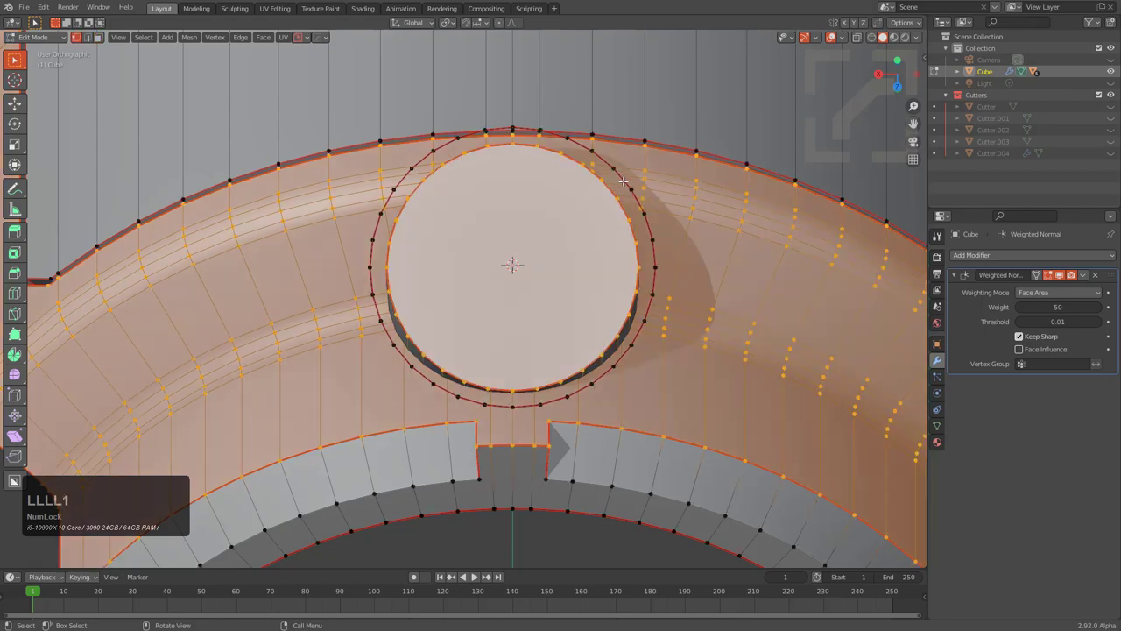
key("l")
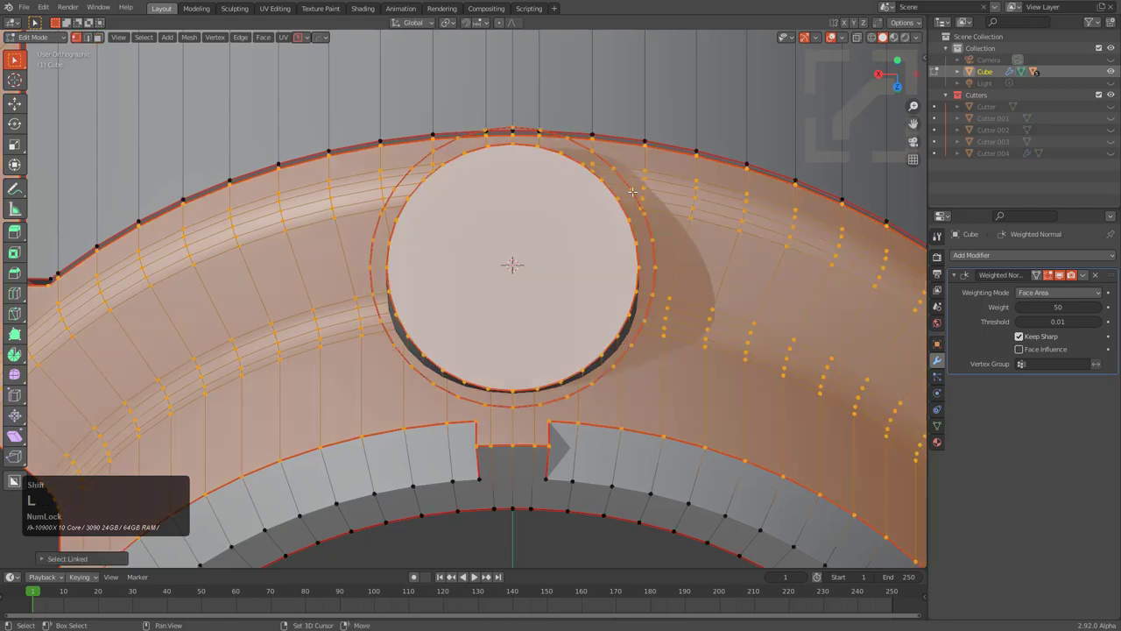
key("shift+h")
scroll(599, 164, "down", 2)
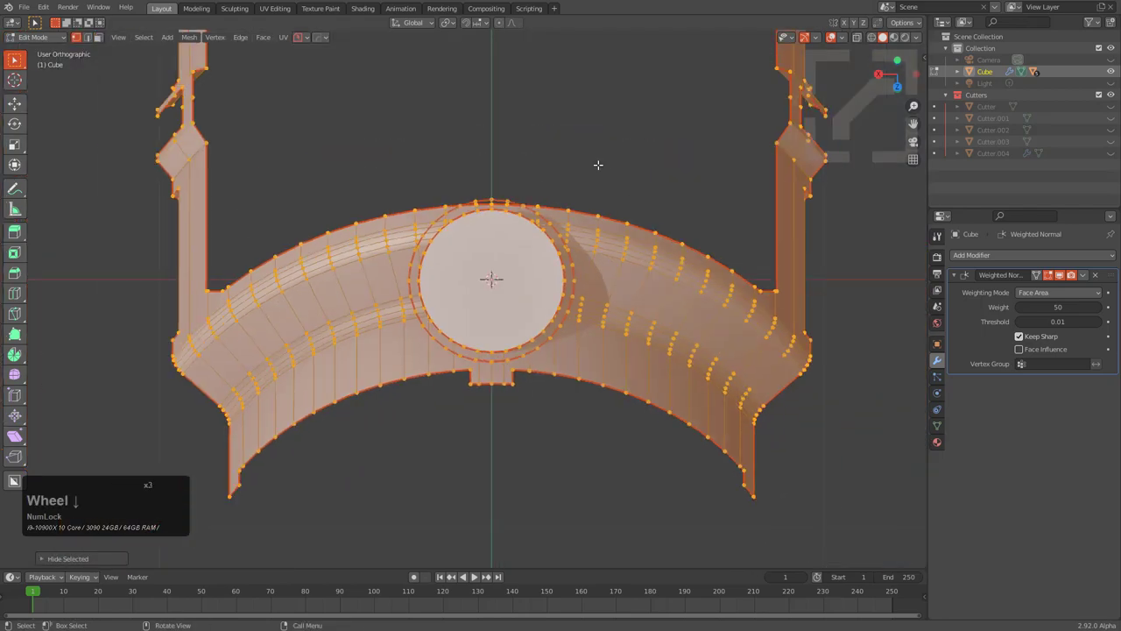
Step: Select the offset ring's edge loop and cut it into the shoulder surface with a Knife Boolean
scroll(599, 164, "up", 2)
left_click(594, 155, "alt")
key("q")
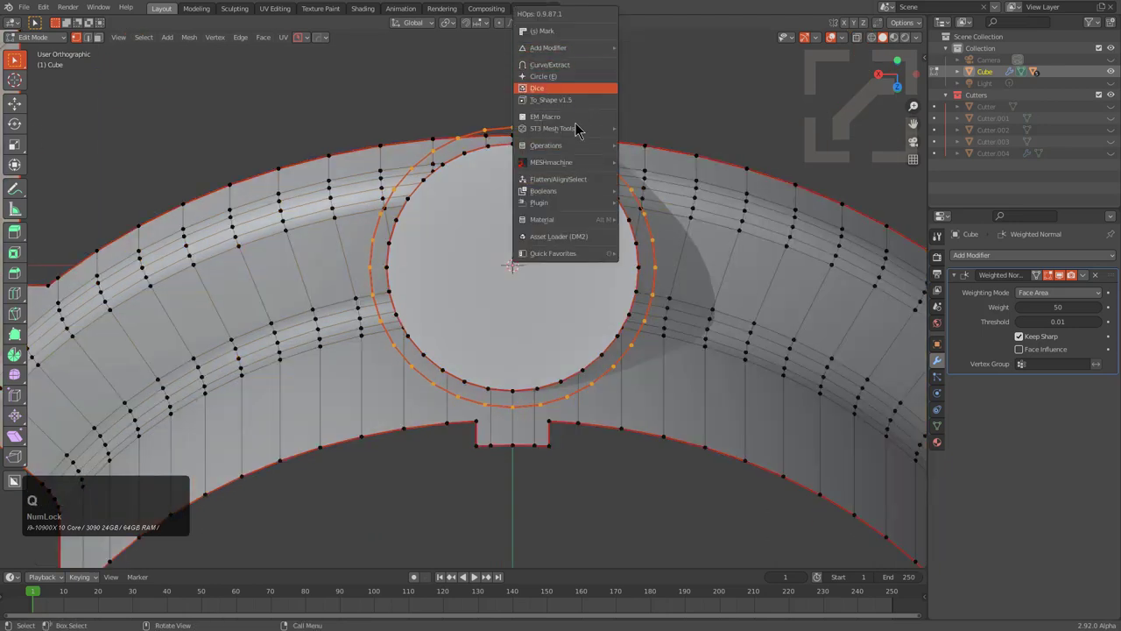
left_click(578, 191)
left_click(656, 272)
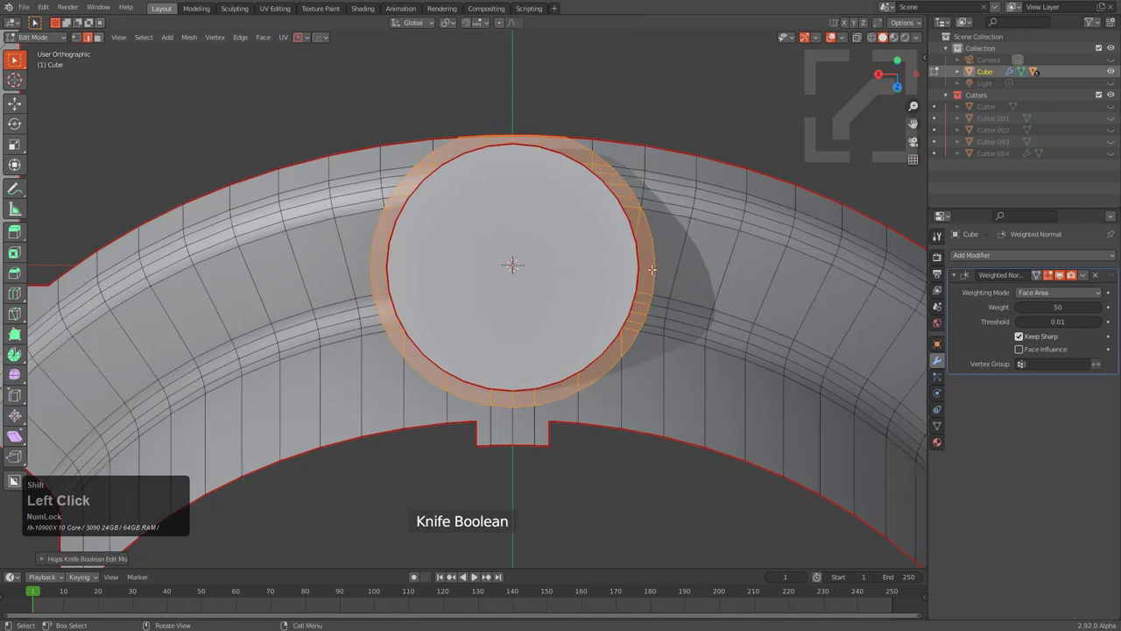
Step: Inspect the cut around the cylinder, reveal all hidden geometry and clear the selection
middle_click_drag(589, 267, 579, 289)
scroll(579, 289, "up", 3)
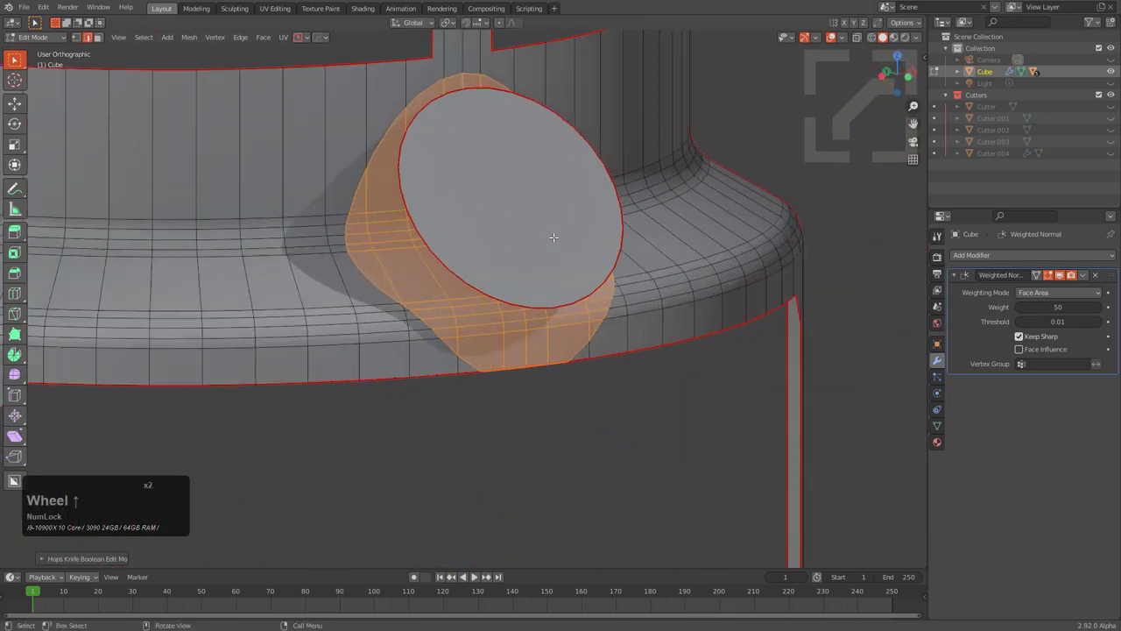
middle_click_drag(553, 238, 550, 256)
key("alt+h")
key("alt+a")
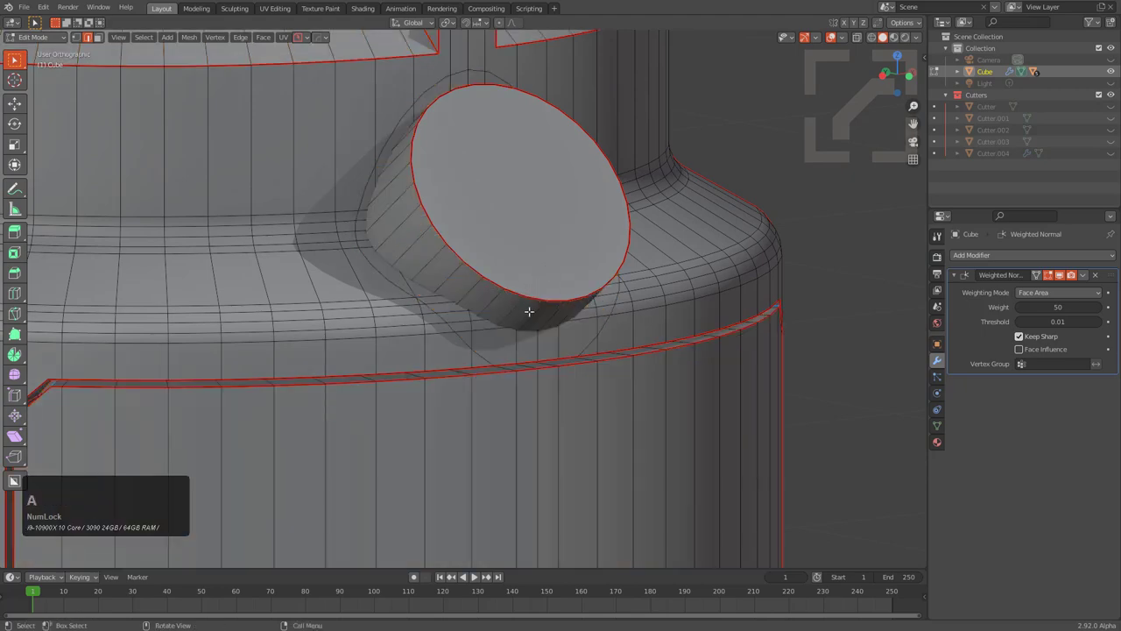
Step: Select the whole linked cylinder on the shoulder and join it to the shell with a Union Boolean
middle_click_drag(528, 310, 596, 312)
scroll(483, 202, "up", 4)
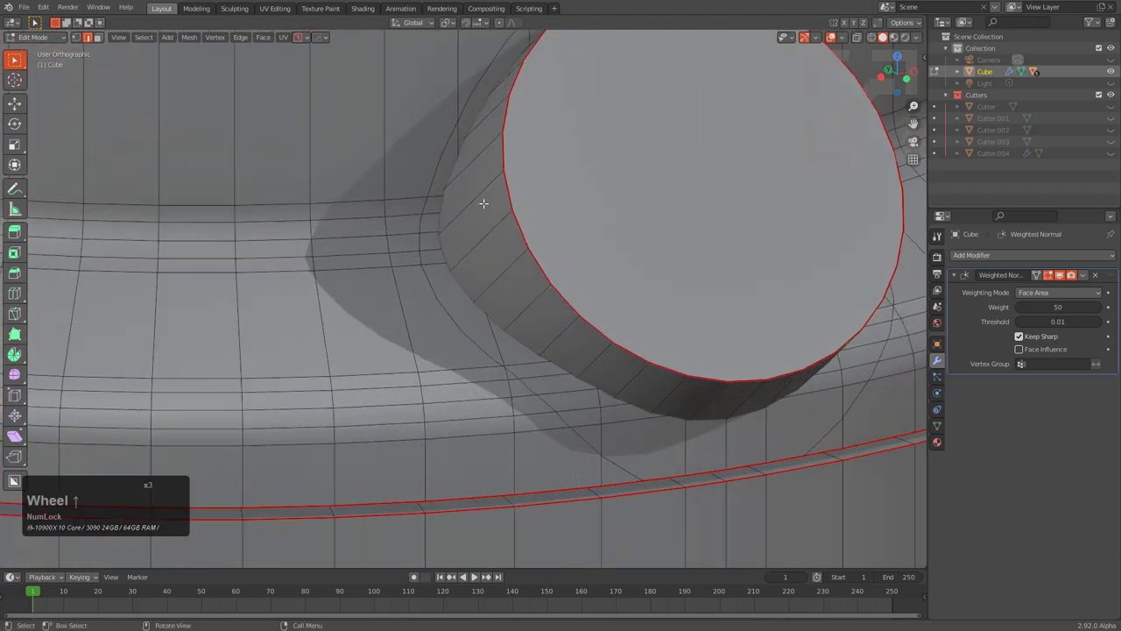
key("1")
middle_click_drag(483, 202, 558, 275)
scroll(511, 222, "down", 3)
key("l")
scroll(560, 271, "down", 1)
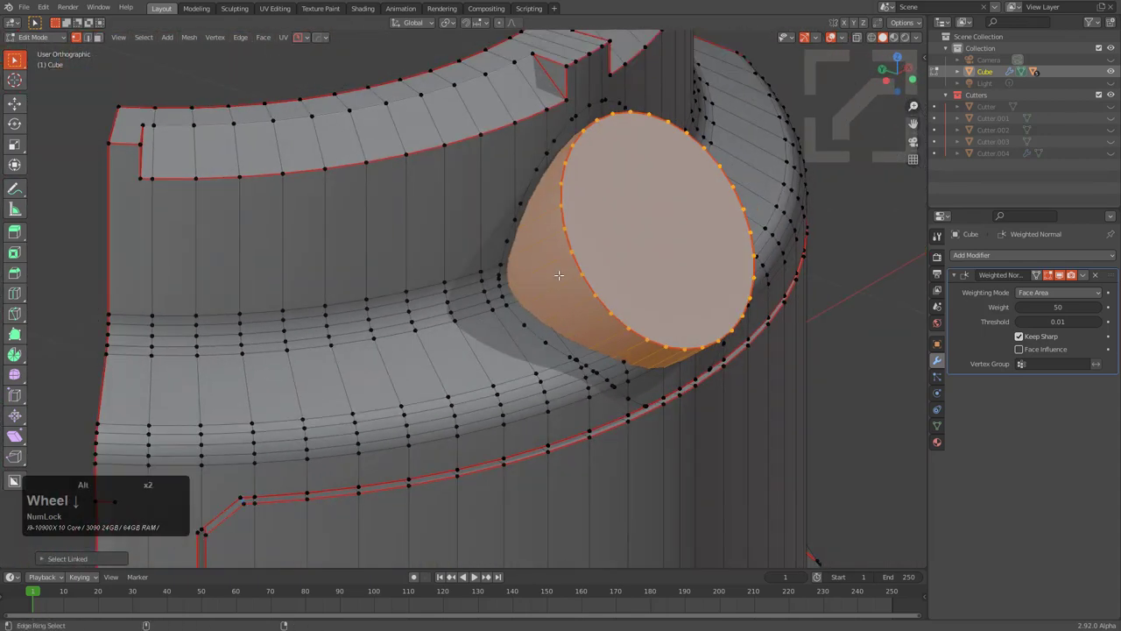
key("ctrl+alt+KP_Add")
scroll(558, 275, "down", 1)
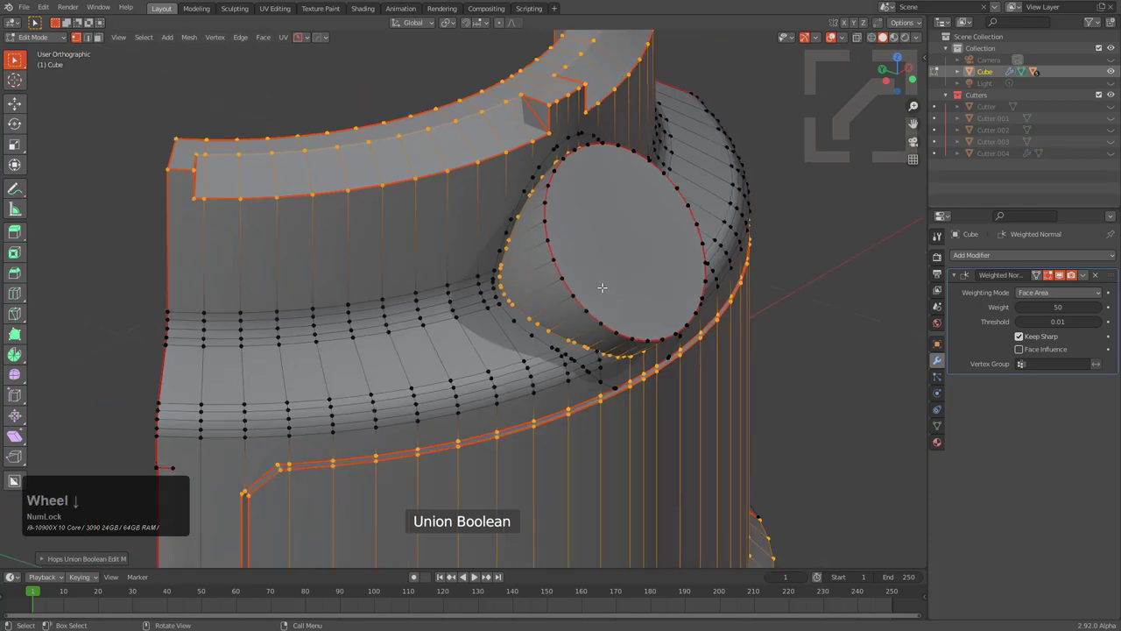
Step: Select the connected outer shell with its cylinder, hide all unselected geometry and clear the selection
key("alt+a")
middle_click_drag(601, 289, 566, 303)
key("l")
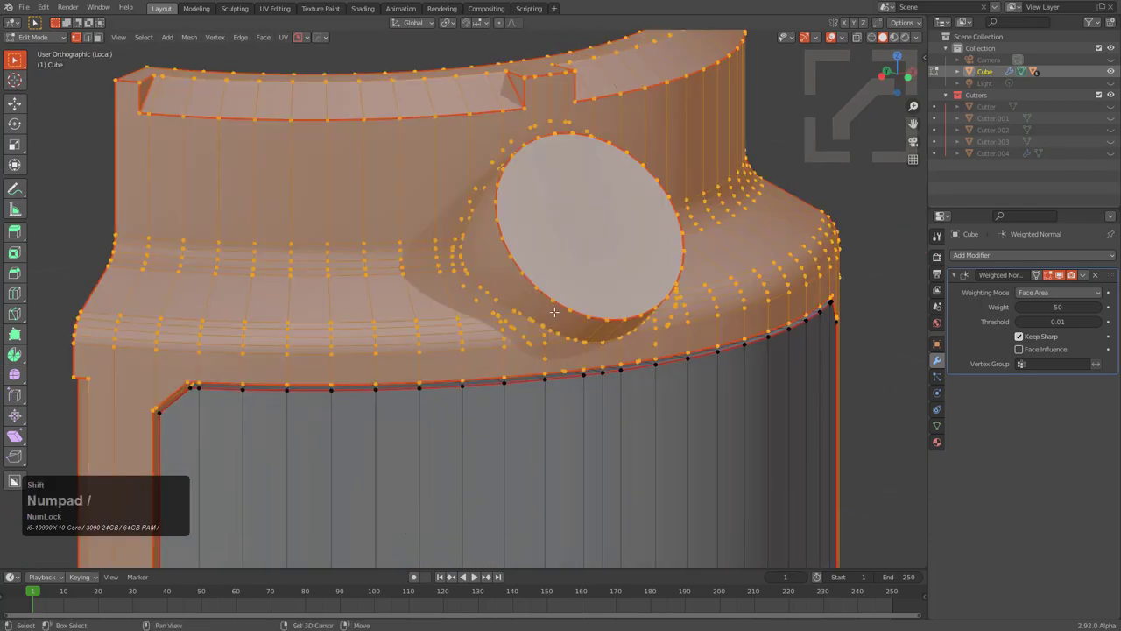
key("shift+h")
middle_click_drag(555, 310, 550, 286)
scroll(578, 348, "up", 4)
key("alt+a")
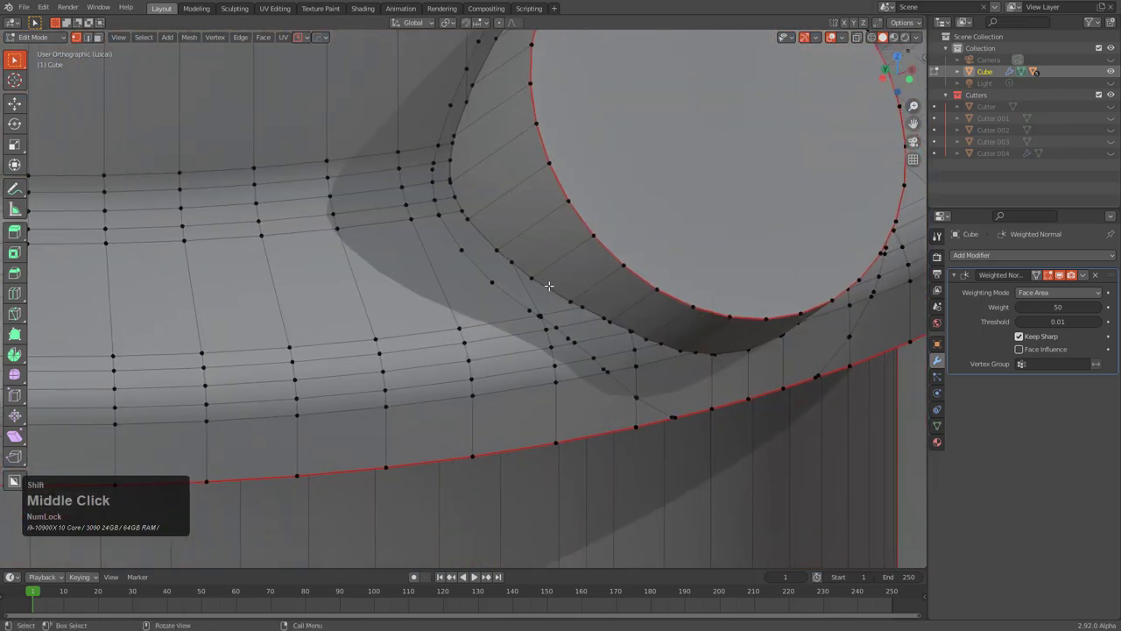
Step: Merge the two close vertices where the offset loop meets the sharp seam edge below the cylinder
scroll(548, 286, "up", 3)
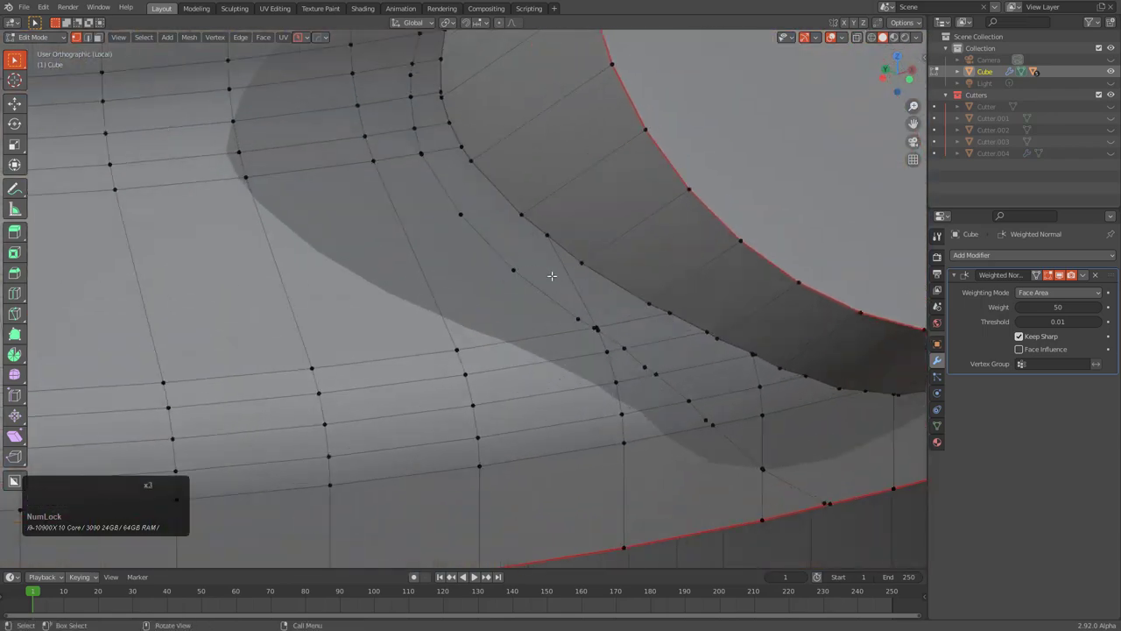
scroll(552, 276, "down", 2)
middle_click_drag(621, 353, 587, 340)
scroll(587, 341, "up", 4)
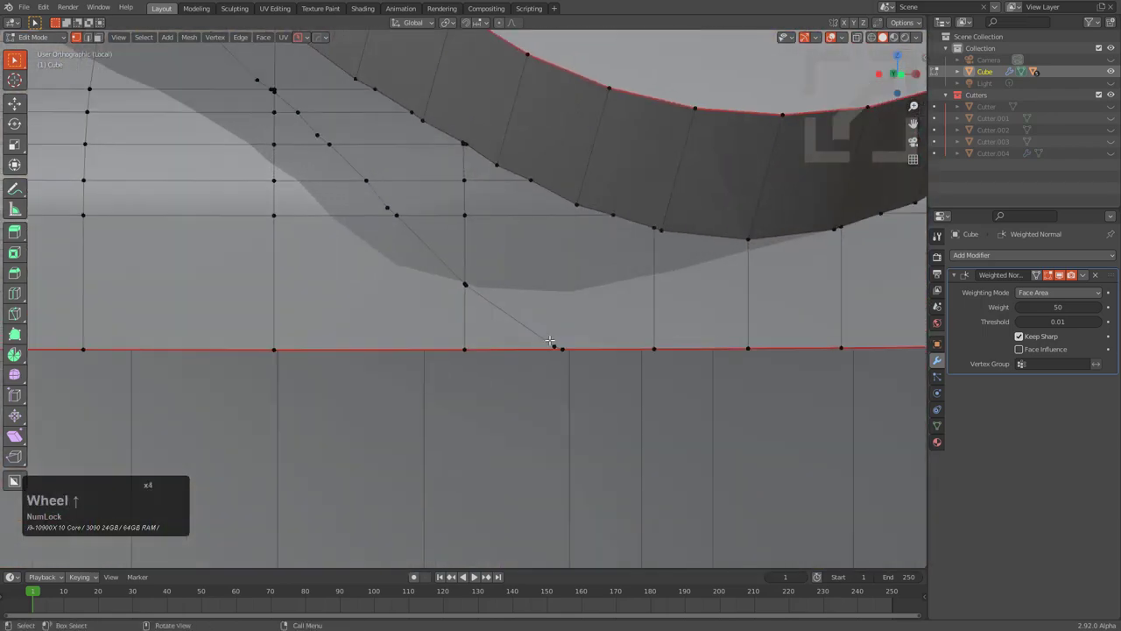
left_click(595, 353)
left_click(564, 348, "shift")
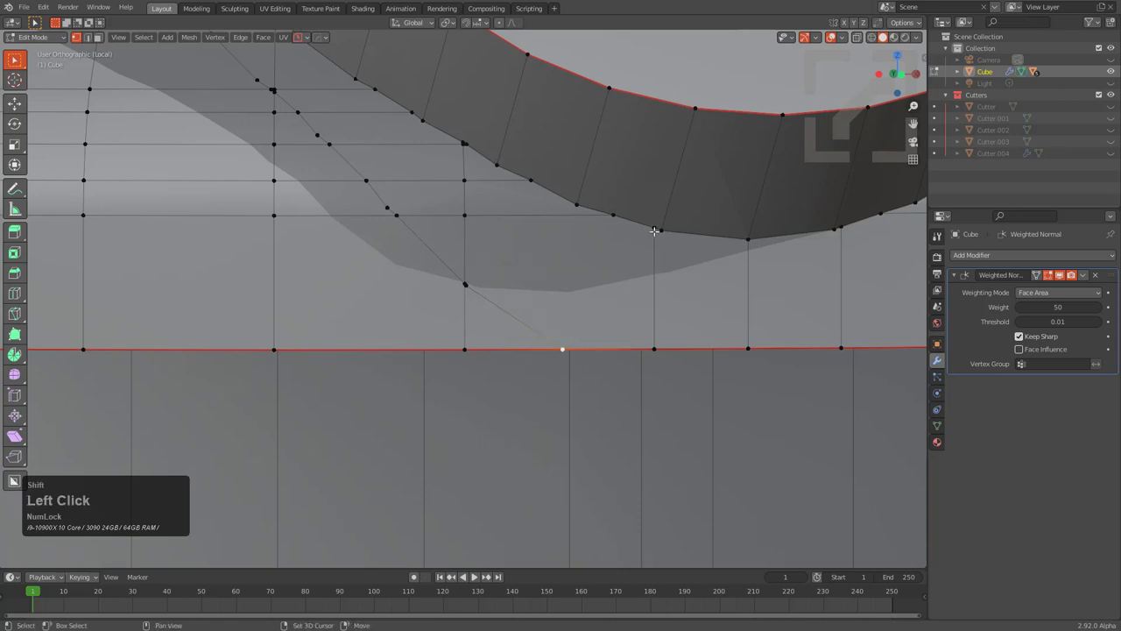
Step: Merge the close vertex pair on the cylinder's lower base edge at the last vertex, and connect the merged seam vertex to the neighbouring base vertex
key("m")
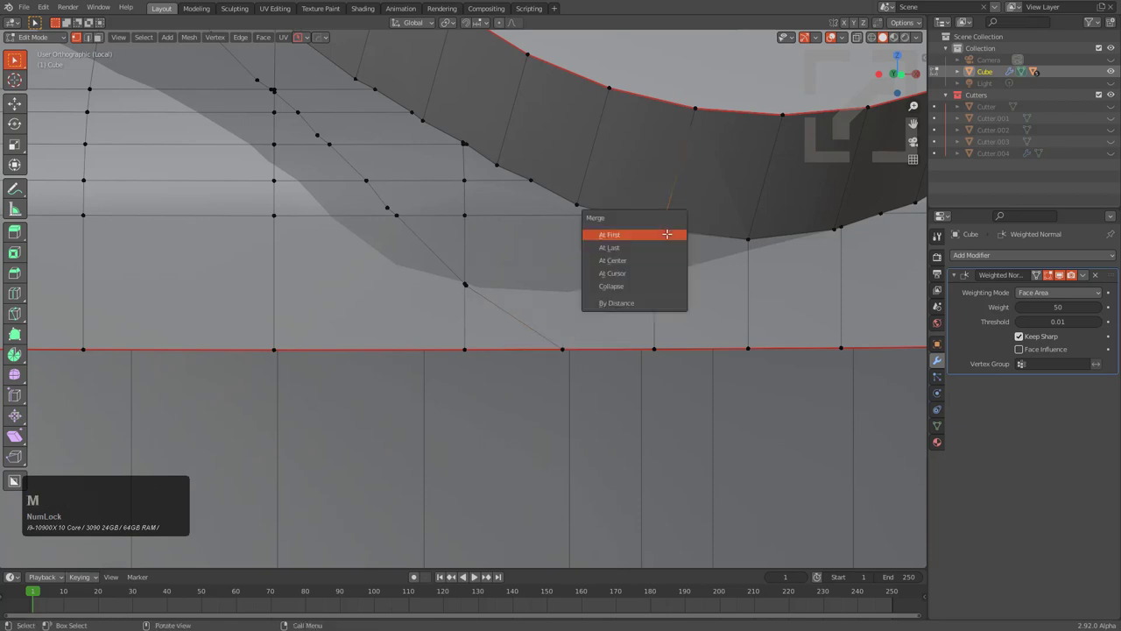
left_click(667, 235)
key("z")
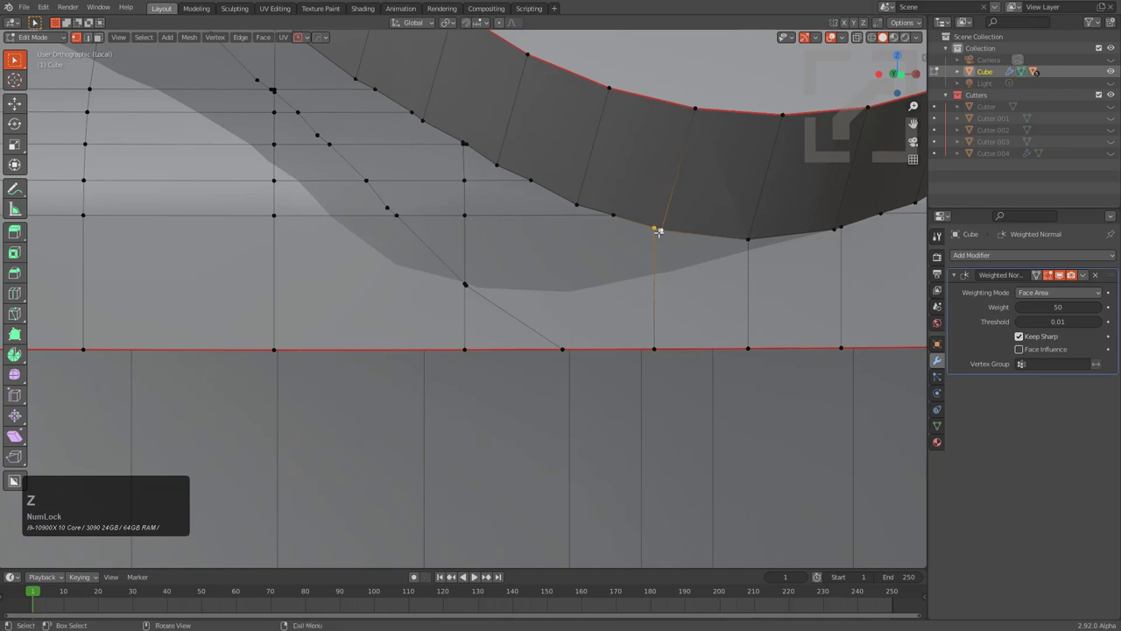
key("m")
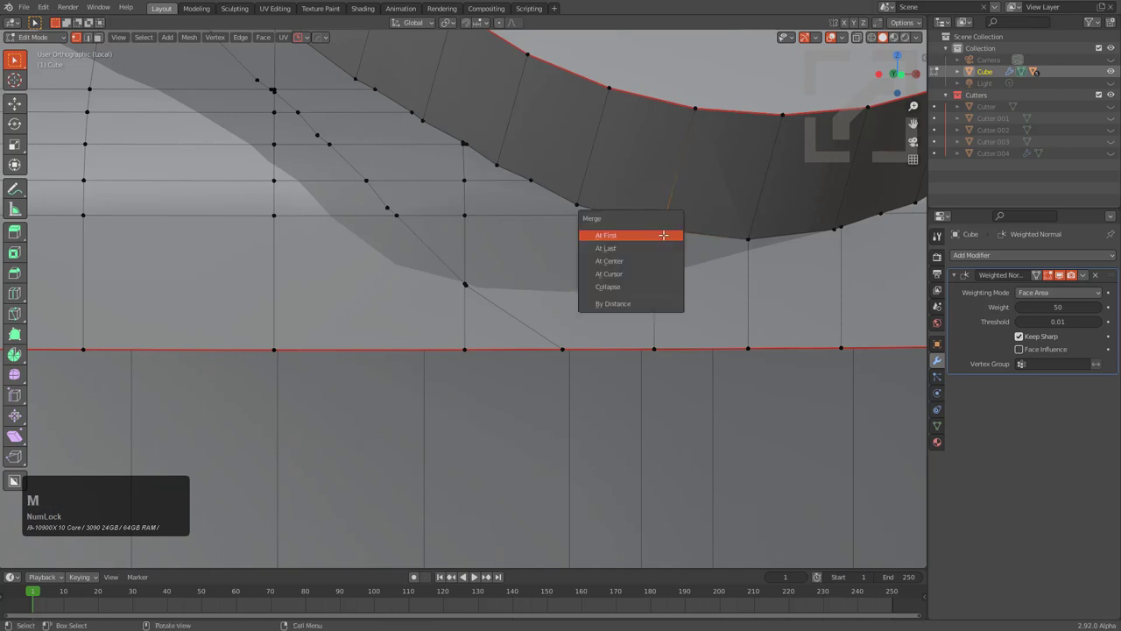
left_click(624, 254)
left_click(565, 342, "shift")
left_click(657, 231, "shift")
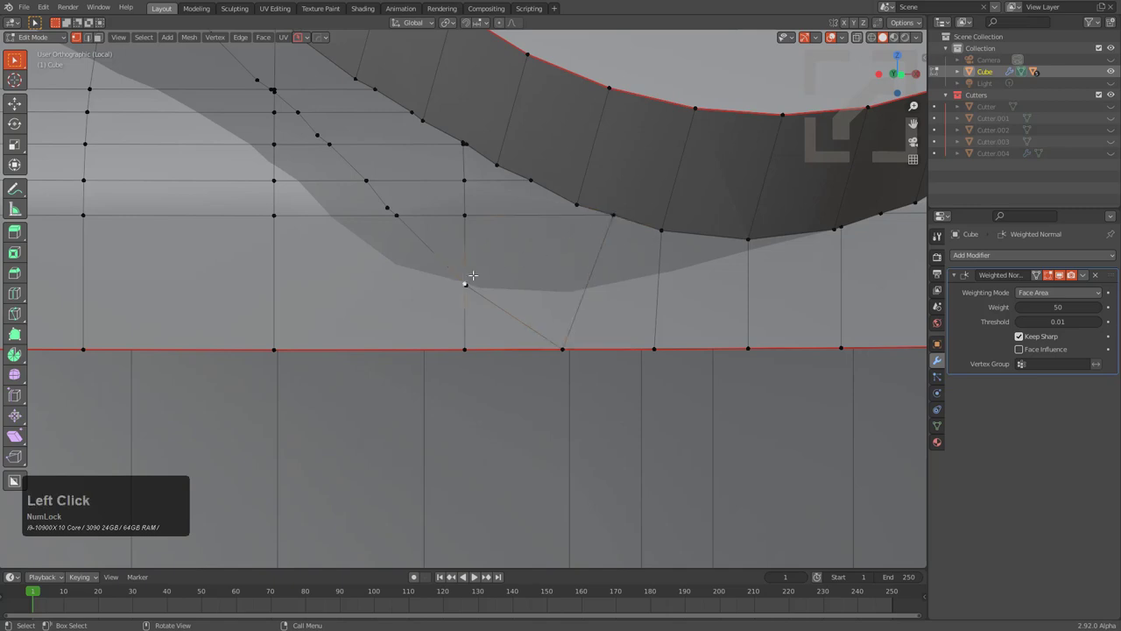
Step: Dissolve the duplicate vertex where the offset loop crosses the vertical edge, and connect the crossing vertex to the nearest segment vertex on the cylinder's base
scroll(468, 277, "up", 5)
left_click(537, 307)
key("x")
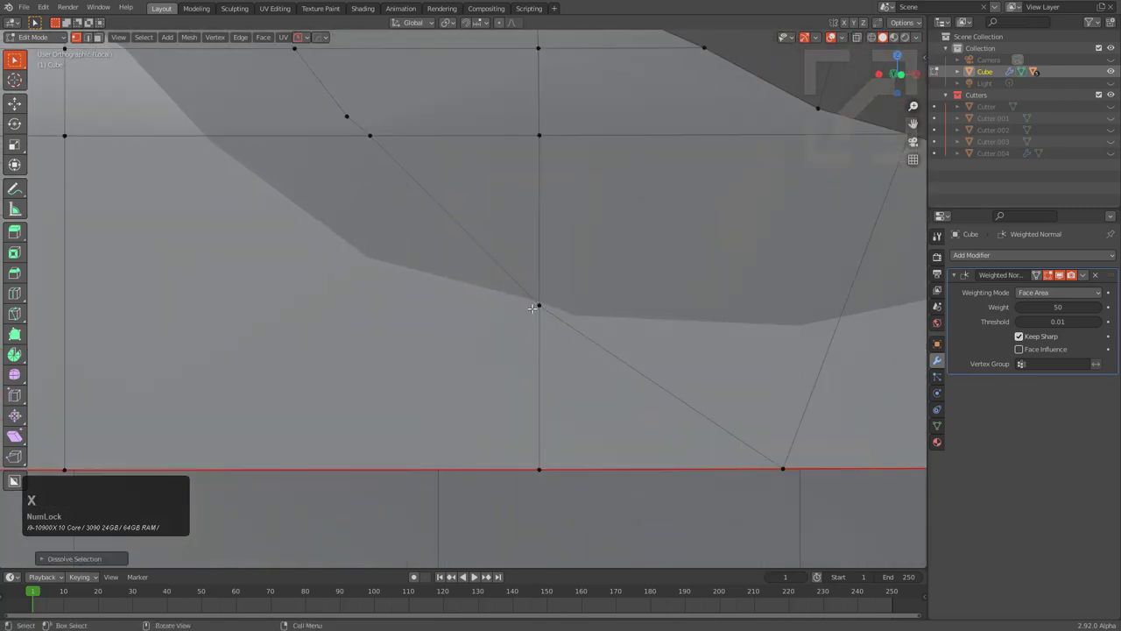
left_click(536, 306, "shift")
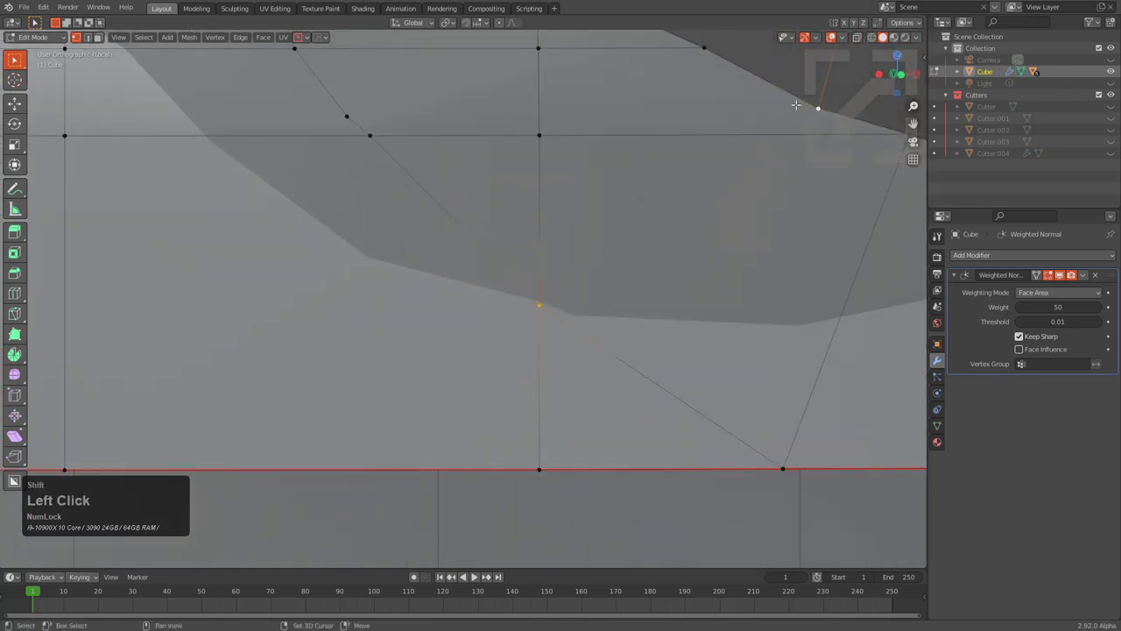
scroll(795, 104, "down", 2)
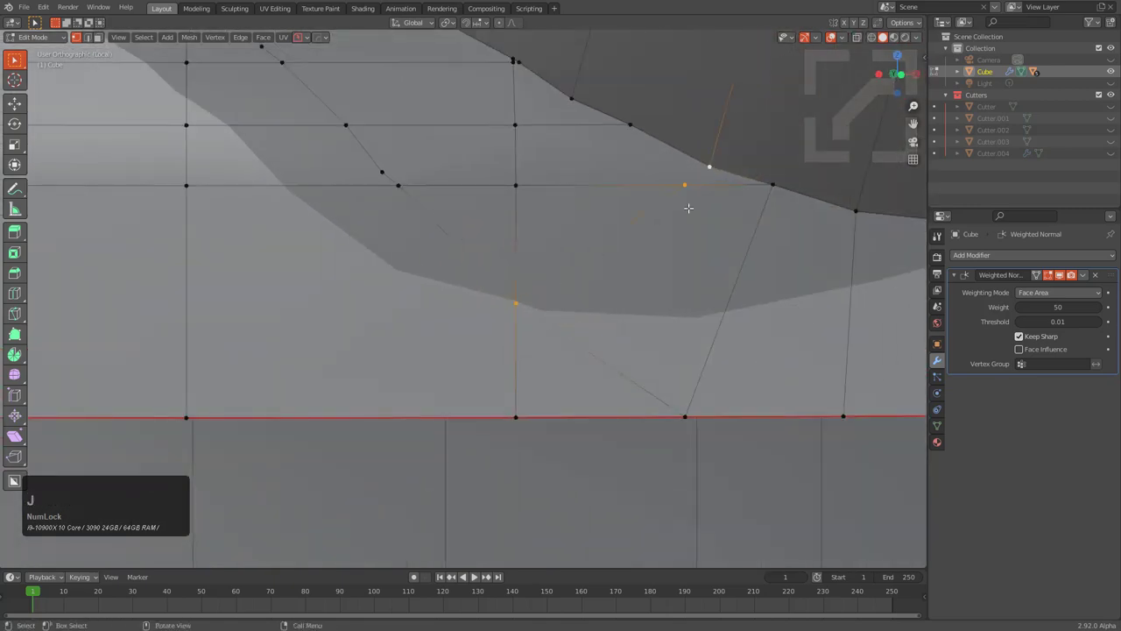
Step: Connect the next offset-loop vertex up to its cylinder base vertex and merge the two close crossing vertices on that path
key("1")
left_click(398, 184, "shift")
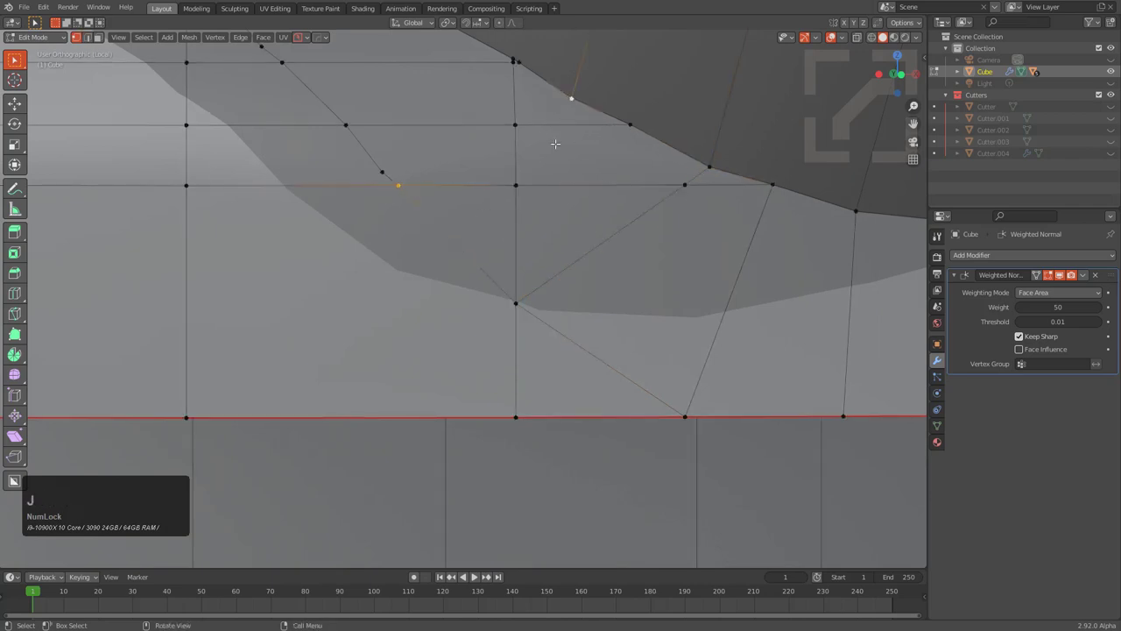
left_click(511, 128, "shift")
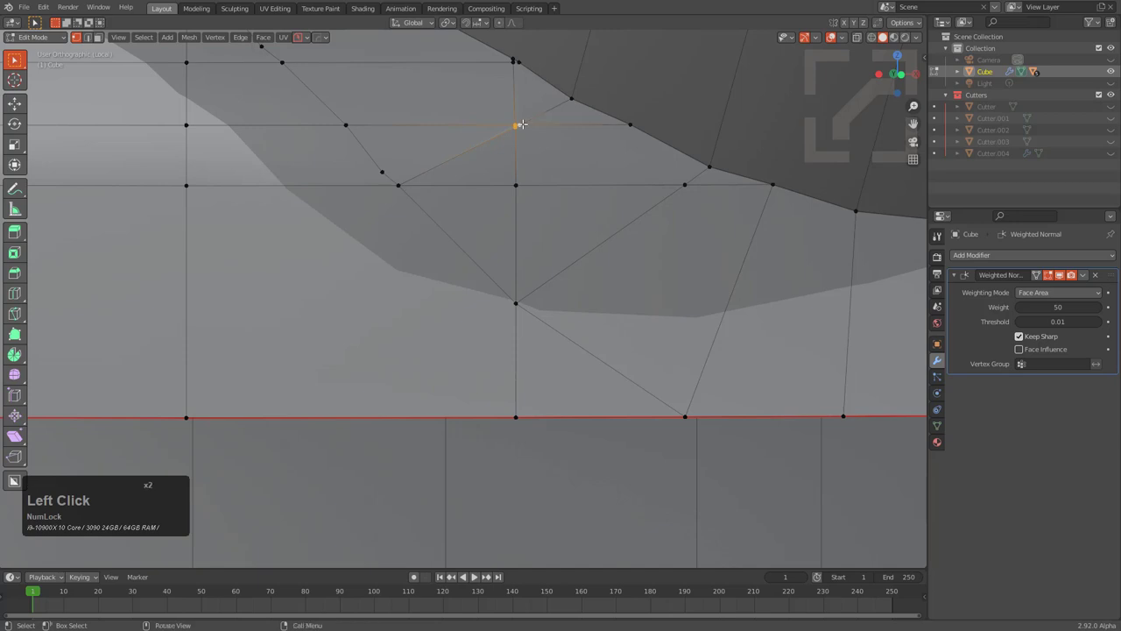
key("m")
left_click(514, 127)
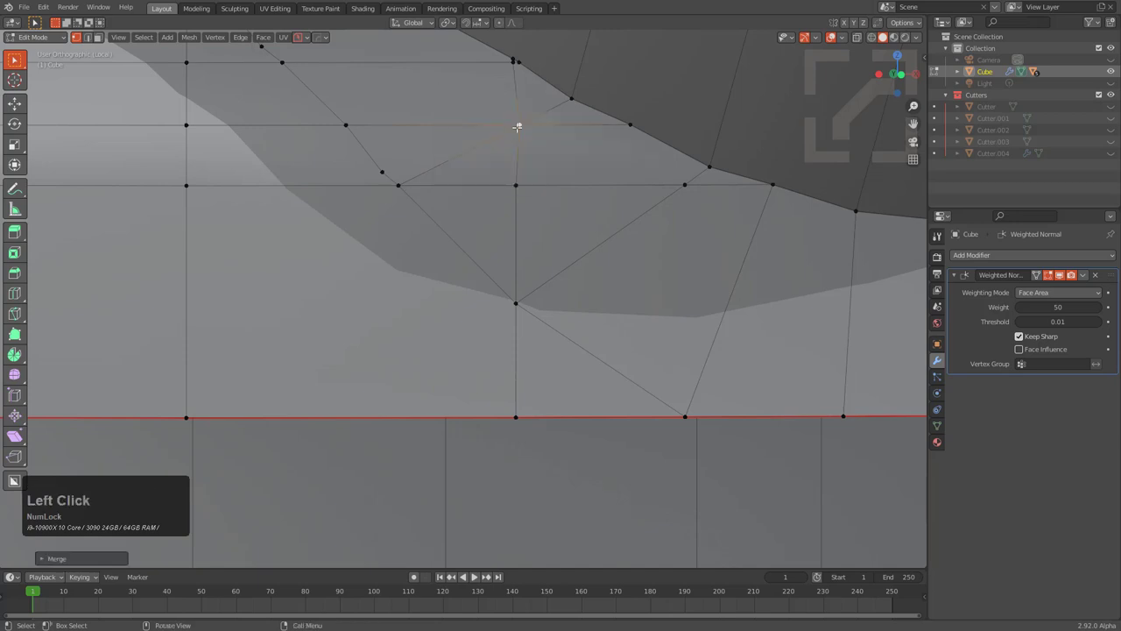
Step: Merge the mid-edge vertex down into the offset-loop crossing vertex, and the extra base vertex into the adjacent cylinder segment vertex
left_click(518, 191)
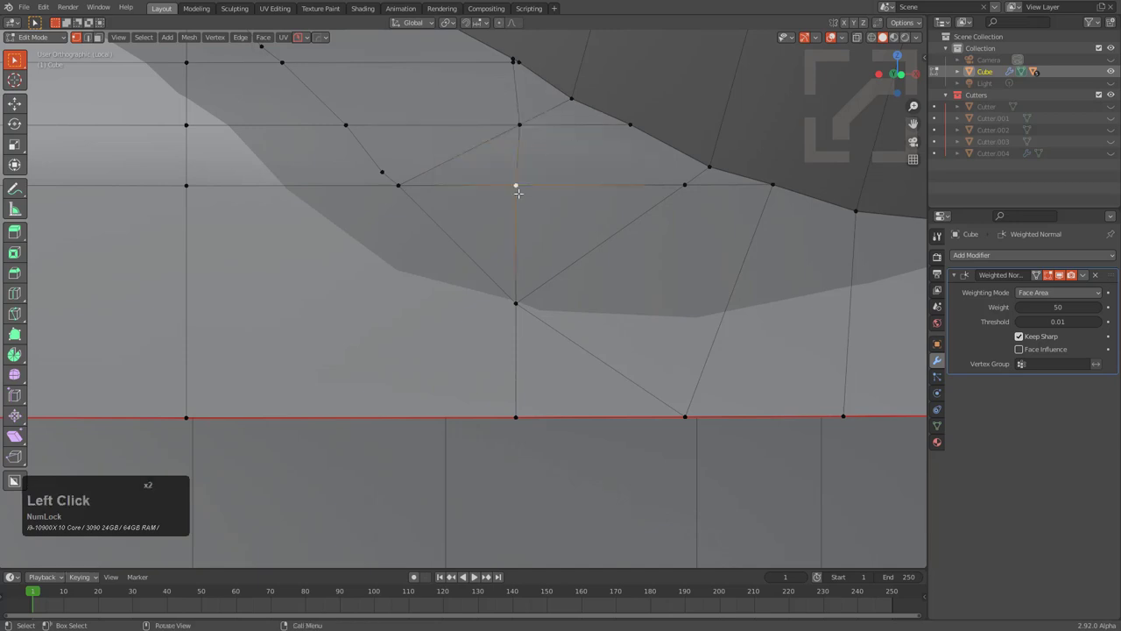
key("m")
left_click(521, 308)
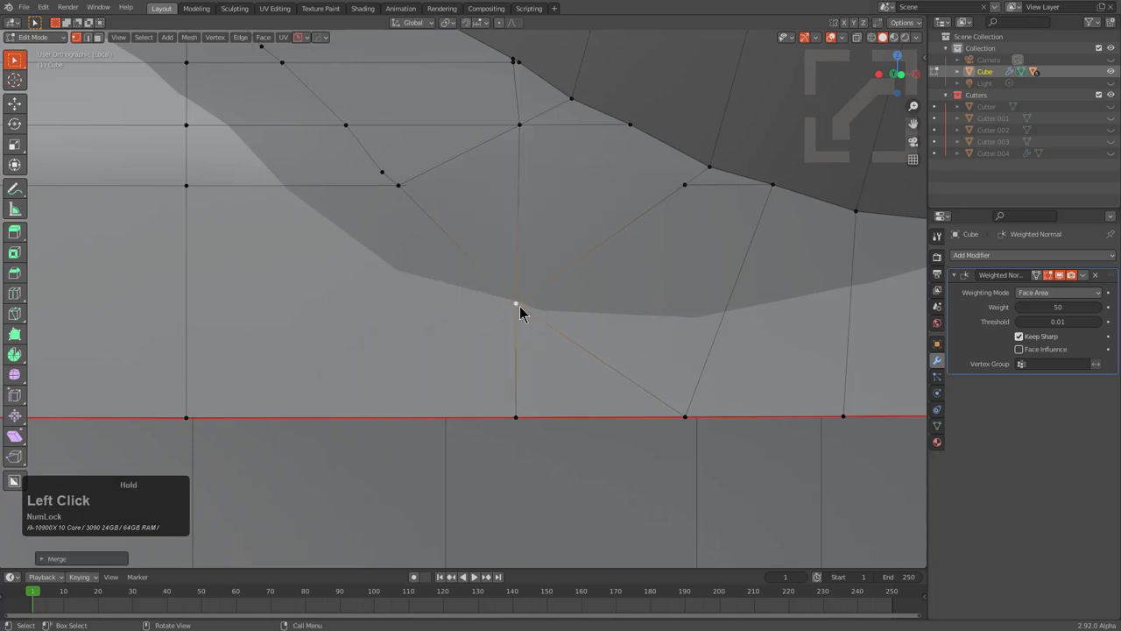
left_click(631, 124, "shift")
key("shift+r")
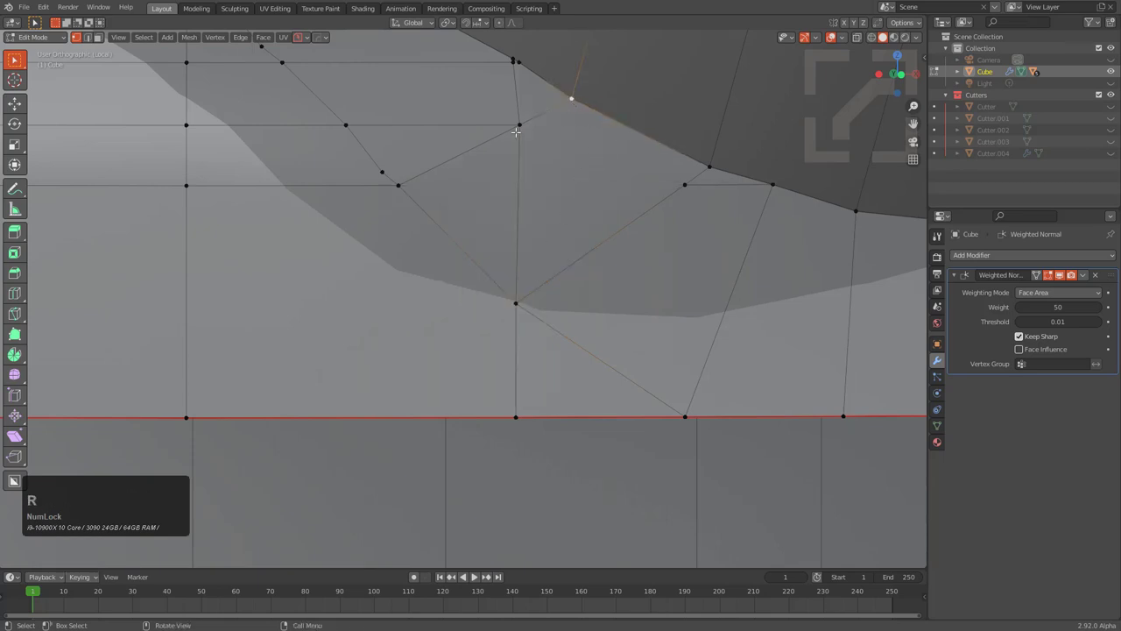
Step: Merge the two remaining in-between vertices inside the blend area into their nearest cylinder base vertices
left_click(520, 124)
key("shift+r")
left_click(685, 185)
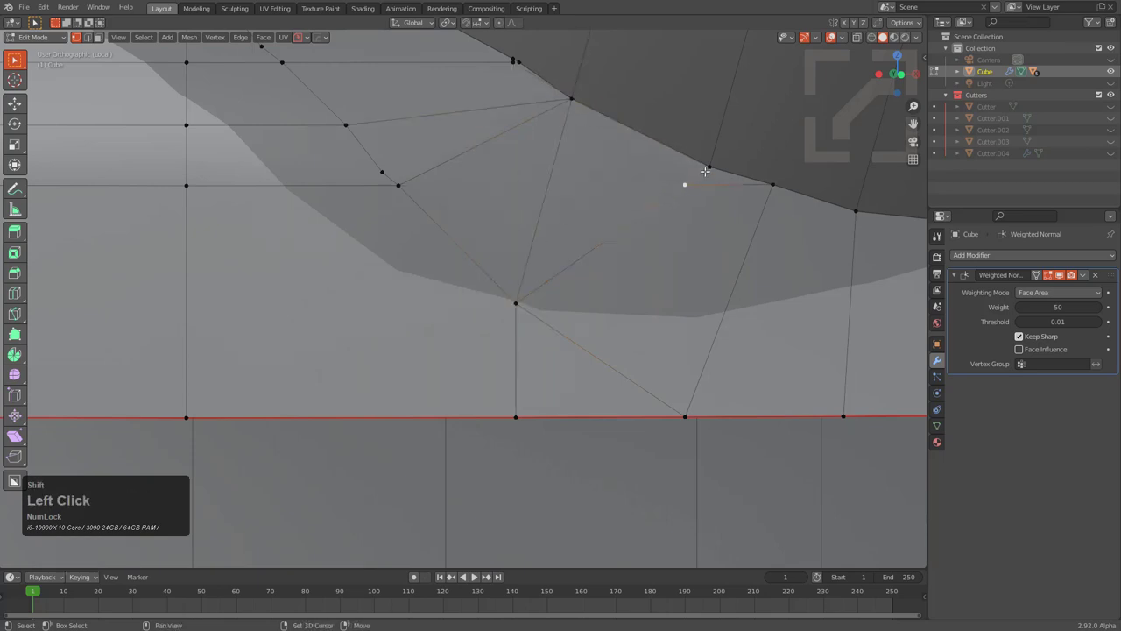
left_click(709, 168, "shift")
key("shift+r")
Step: Dissolve the diagonal edge running from the cylinder's base to the offset-loop crossing vertex
scroll(708, 177, "down", 2)
middle_click_drag(620, 194, 627, 304)
left_click(665, 295)
key("ctrl+x")
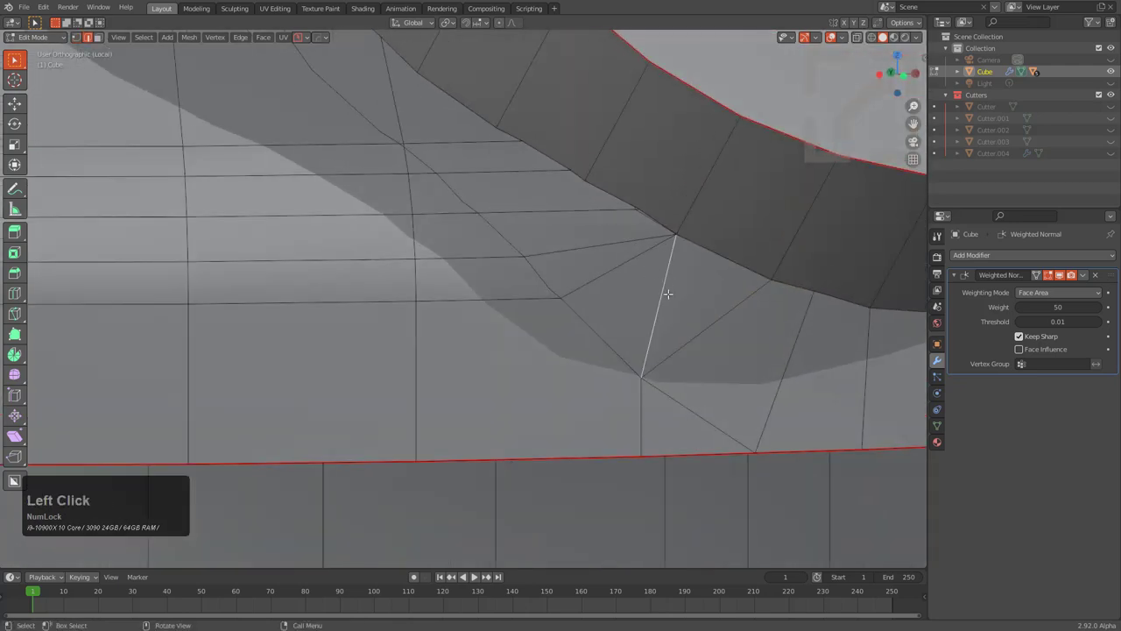
Step: Merge the extra vertices on the cylinder's base edge into the adjacent segment vertex at the last selected vertex
scroll(627, 305, "up", 1)
key("2")
key("1")
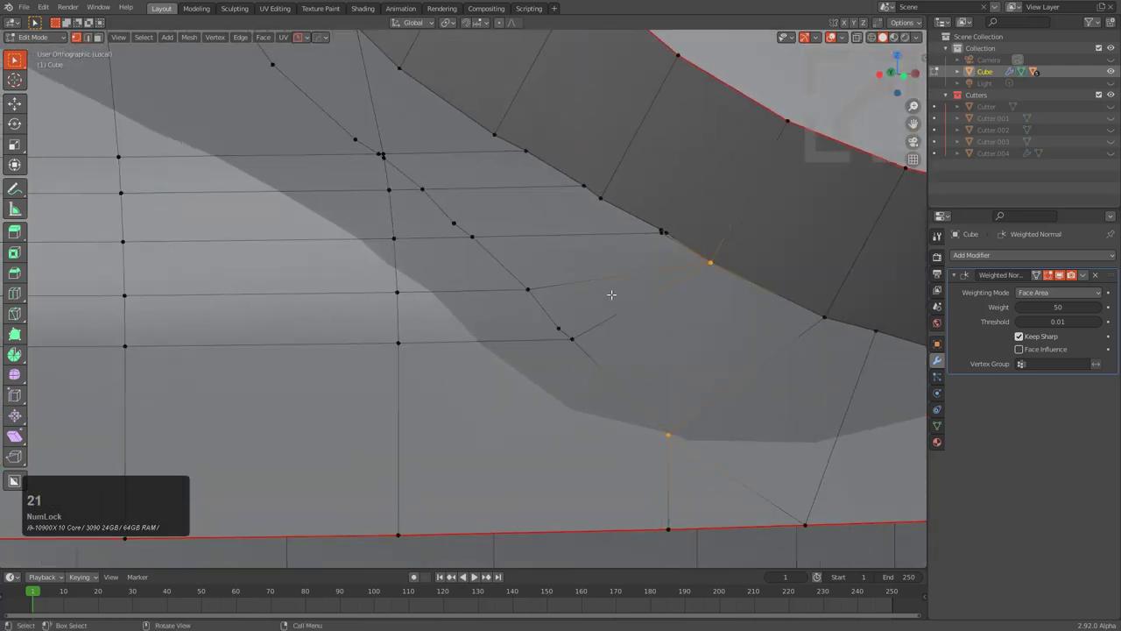
left_click(660, 232)
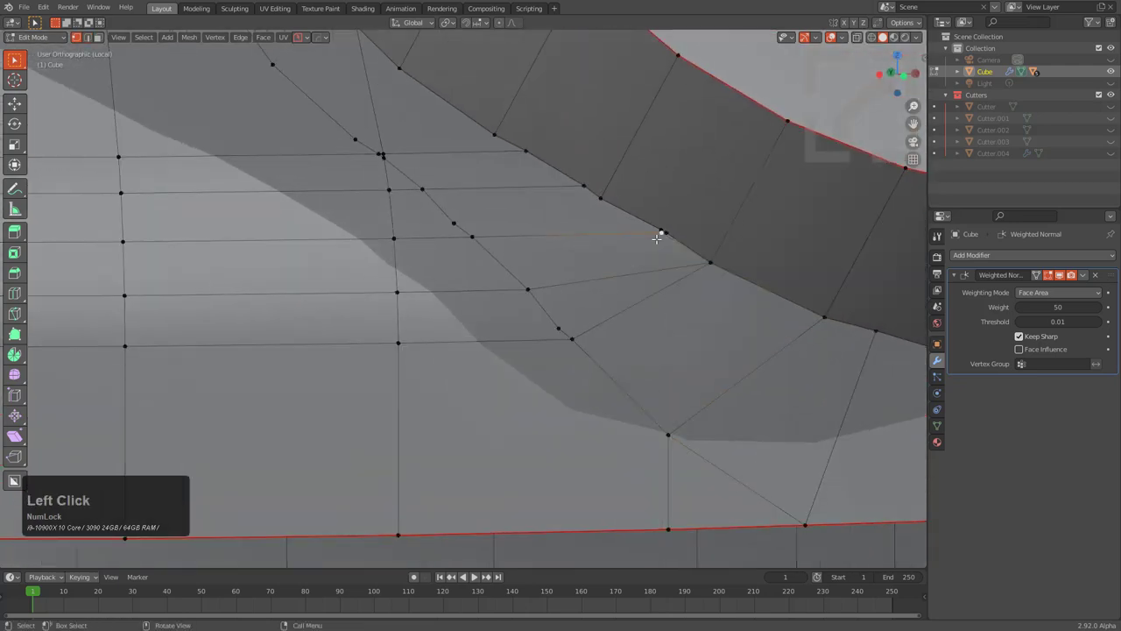
left_click(601, 198, "shift")
key("m")
left_click(601, 202)
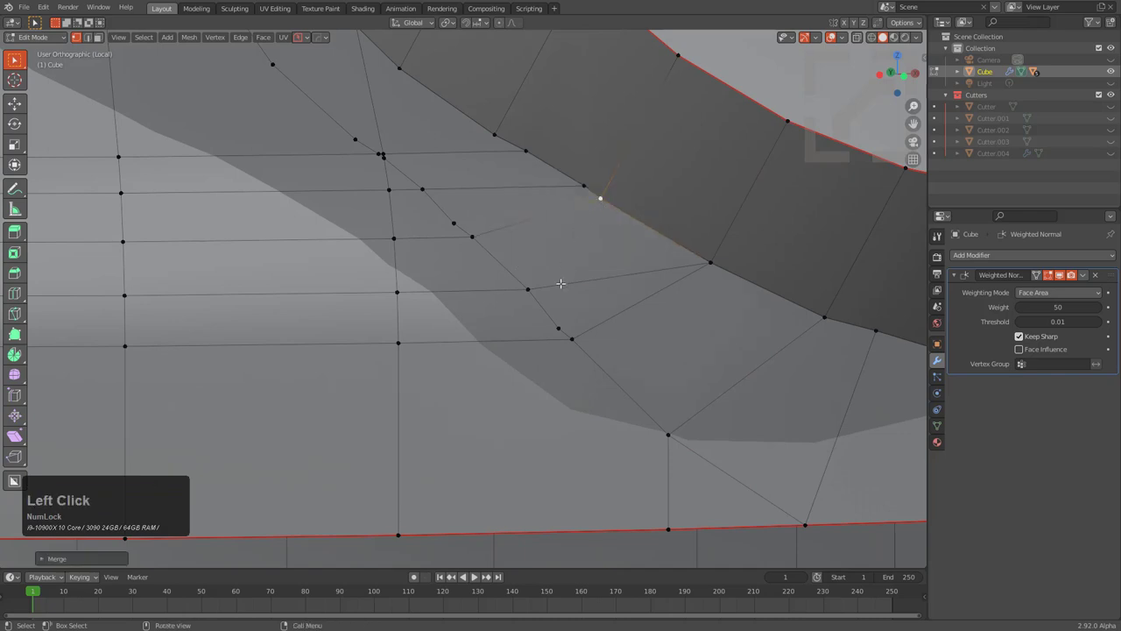
Step: Dissolve the stray vertex on the offset loop and connect the vertical edge's vertex to the next offset-loop vertex above
key("2")
key("1")
left_click(561, 321)
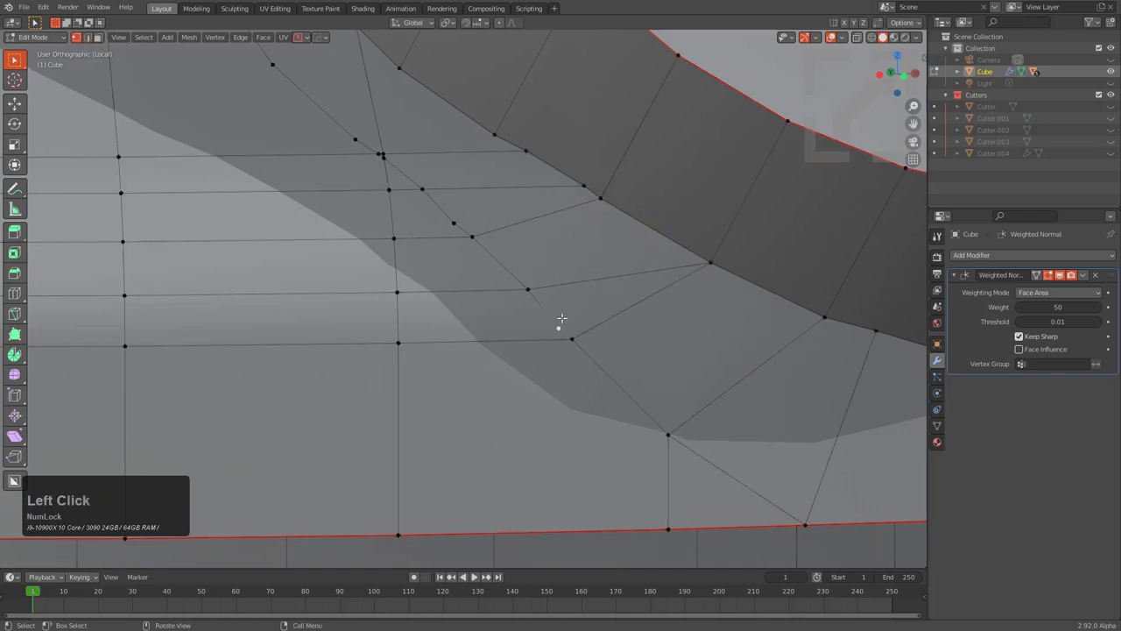
key("ctrl+x")
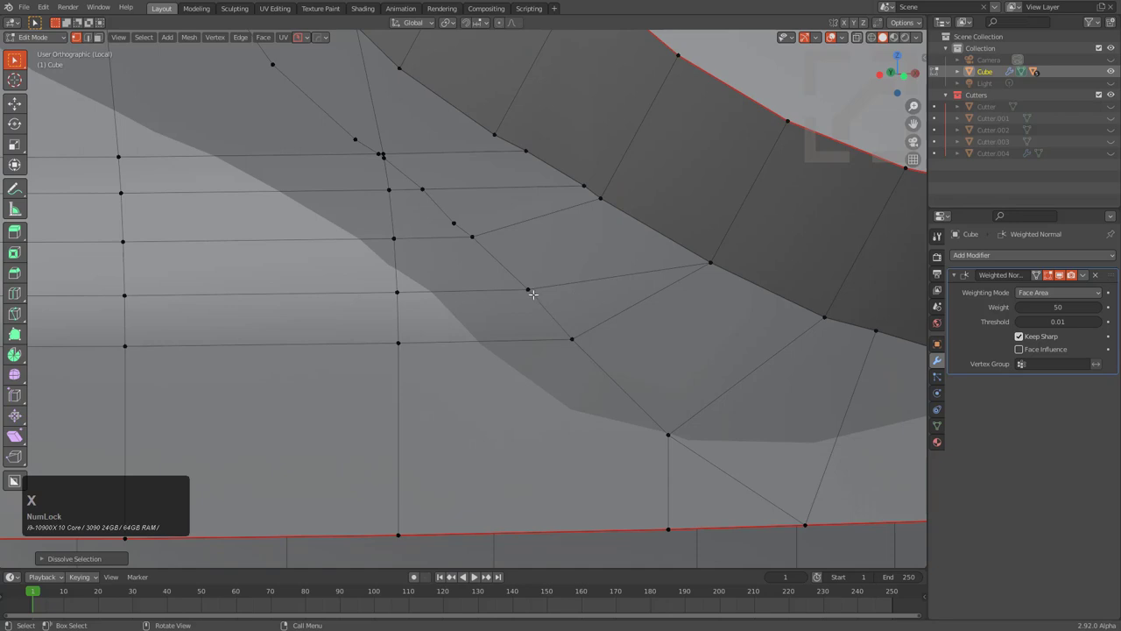
left_click(528, 290)
left_click(613, 215, "shift")
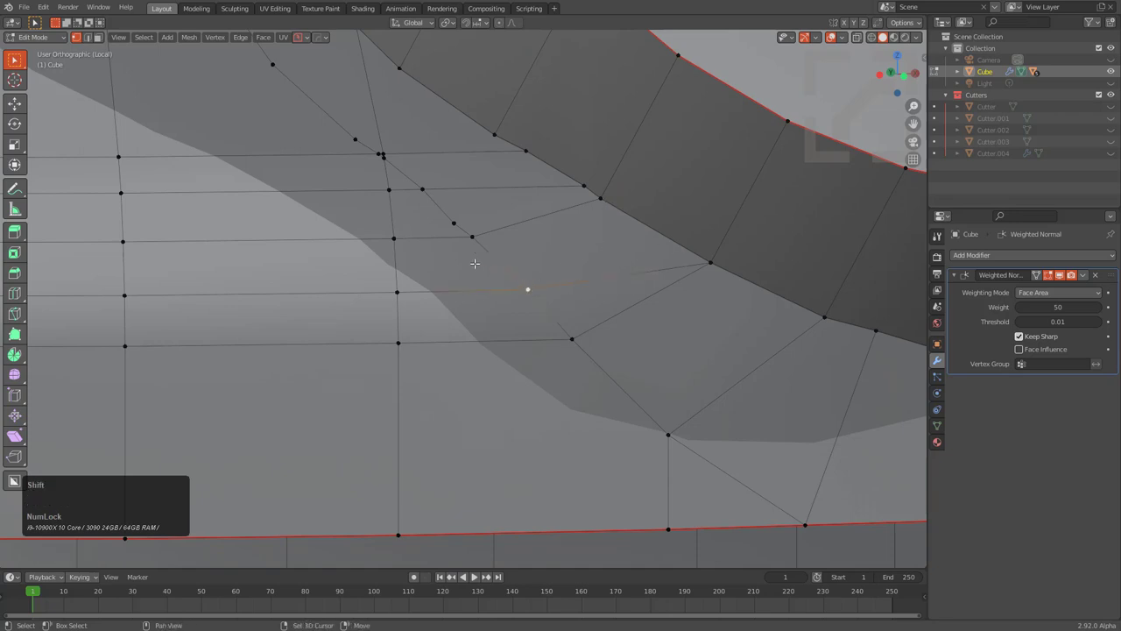
left_click(414, 276)
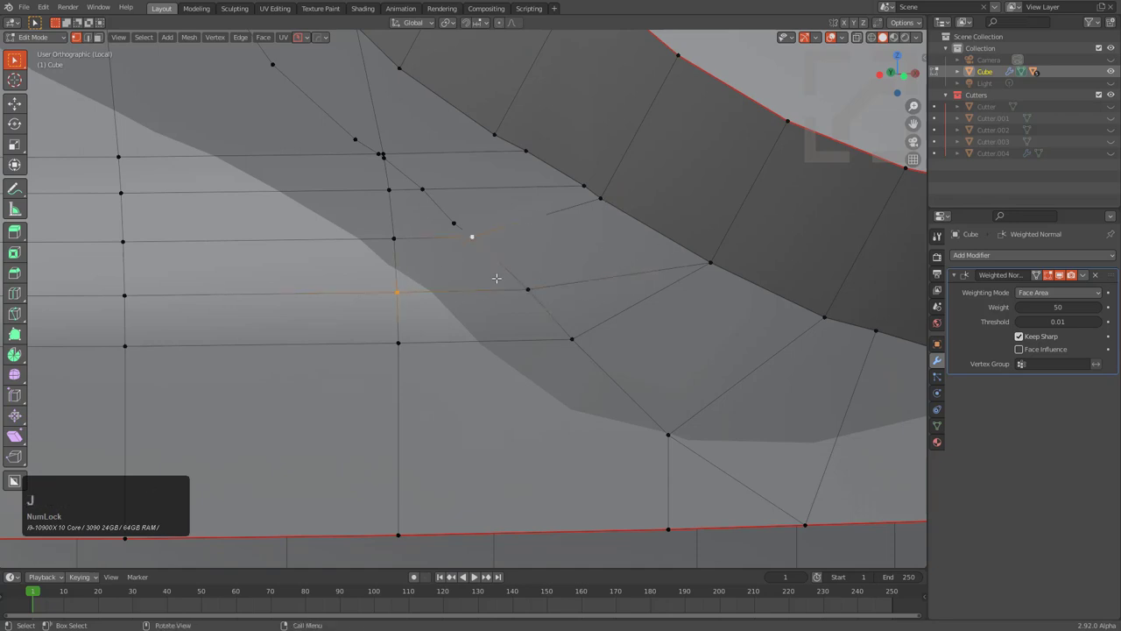
Step: Merge the middle offset-loop vertex into the next one below it at the last selected vertex
left_click(532, 295)
left_click(571, 340, "shift")
key("m")
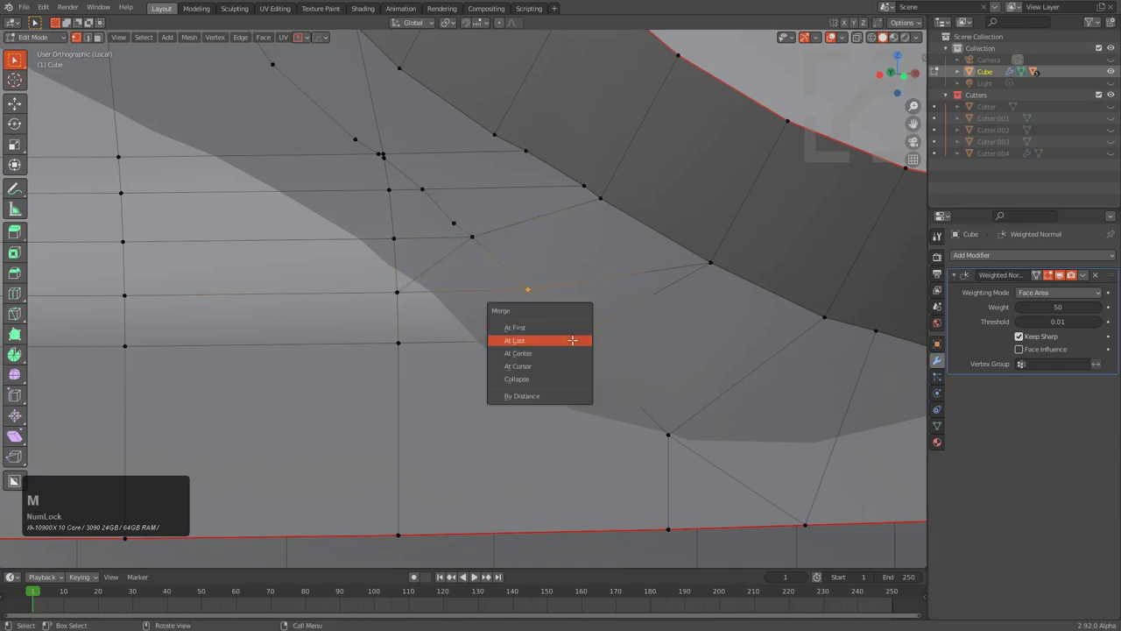
double_click(566, 350)
key("r")
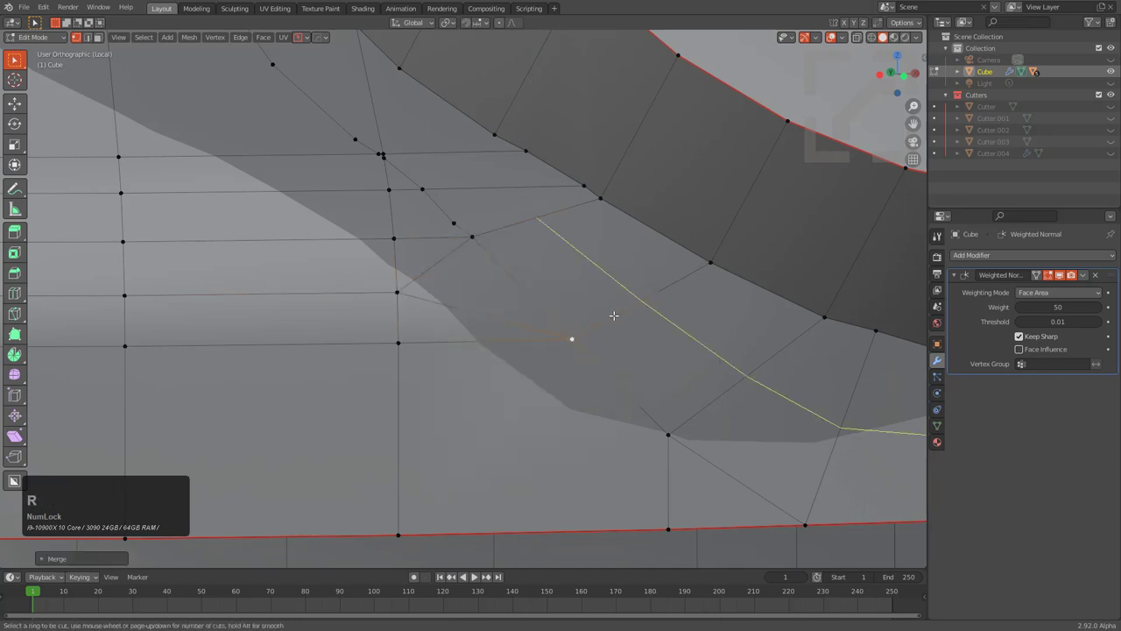
Step: Undo the unwanted dissolve and dissolve only the stray vertex on the offset loop just above the newly connected vertex
middle_click_drag(544, 267, 623, 340)
scroll(595, 321, "up", 3)
key("ctrl+z")
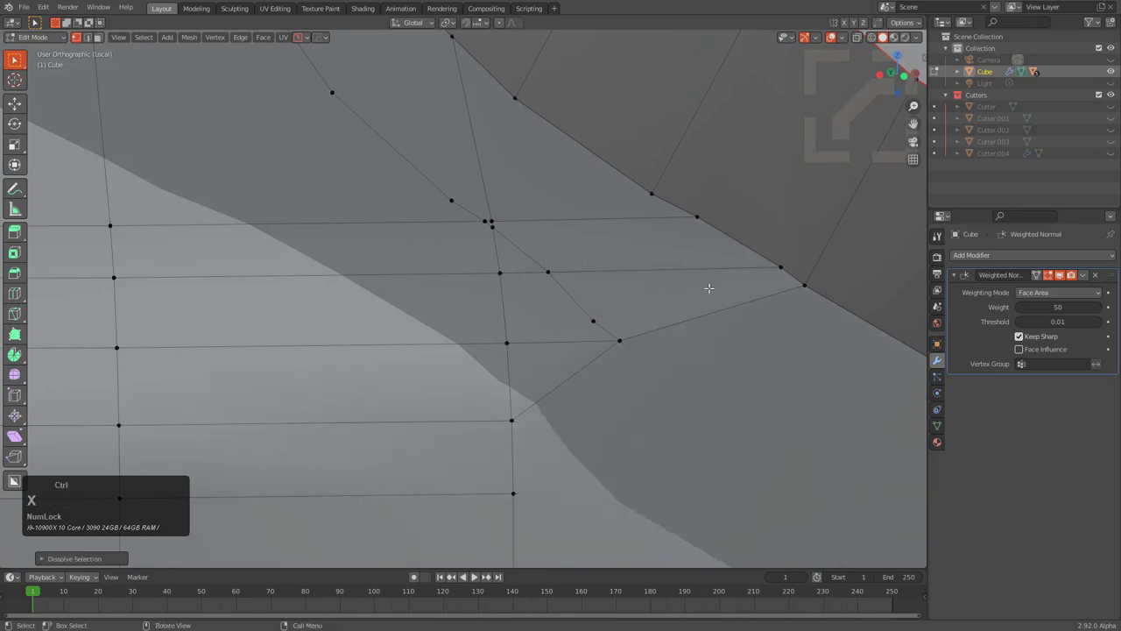
left_click(594, 319)
key("ctrl+x")
Step: Select the extra vertex on the cylinder's base edge beside the segment vertex
left_click(770, 268)
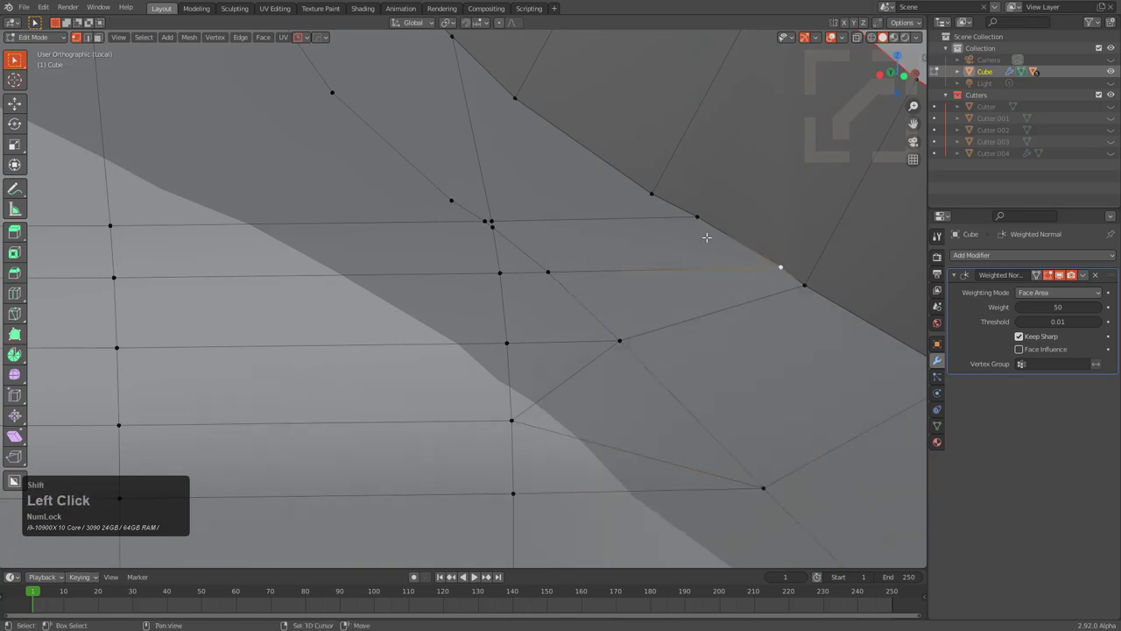
Step: Merge the extra vertex on the circular cutout's rim into the neighbouring rim vertex above it
left_click(686, 225, "shift")
key("m")
left_click(687, 227)
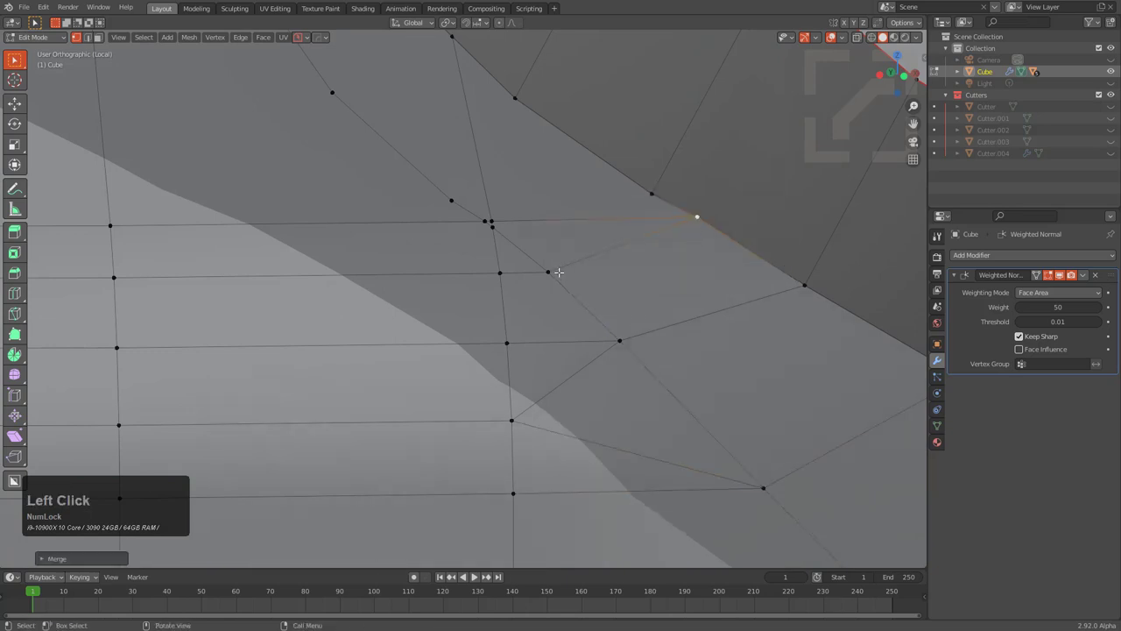
Step: Connect the next rim vertex to the inner loop's corner vertex, and merge the clustered corner vertices at the last selected one
left_click(648, 195)
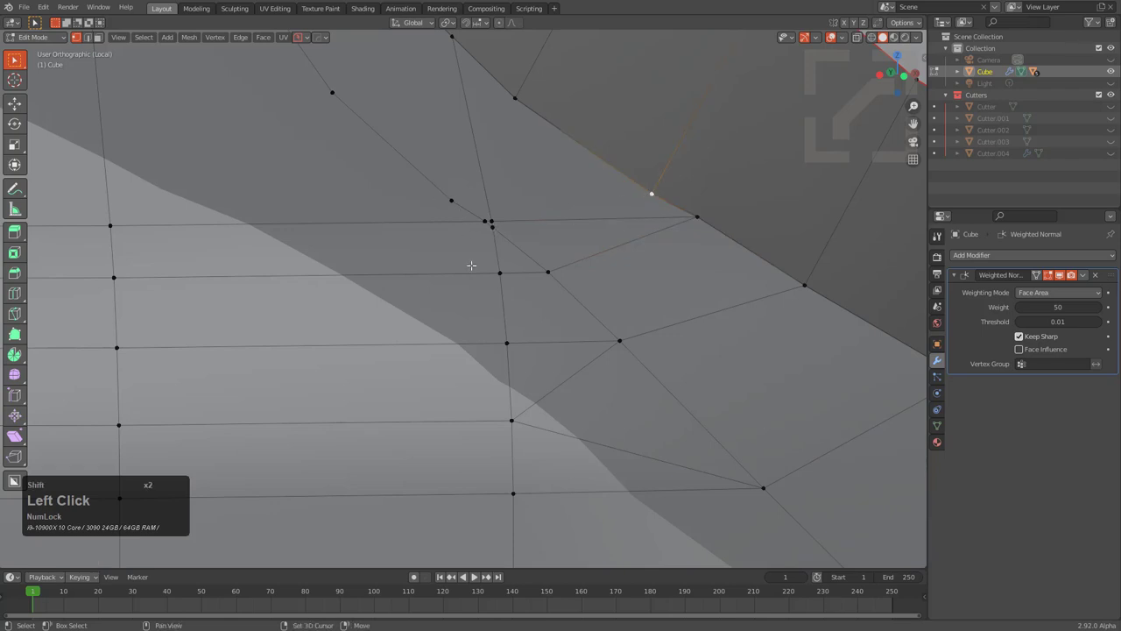
left_click(504, 215, "shift")
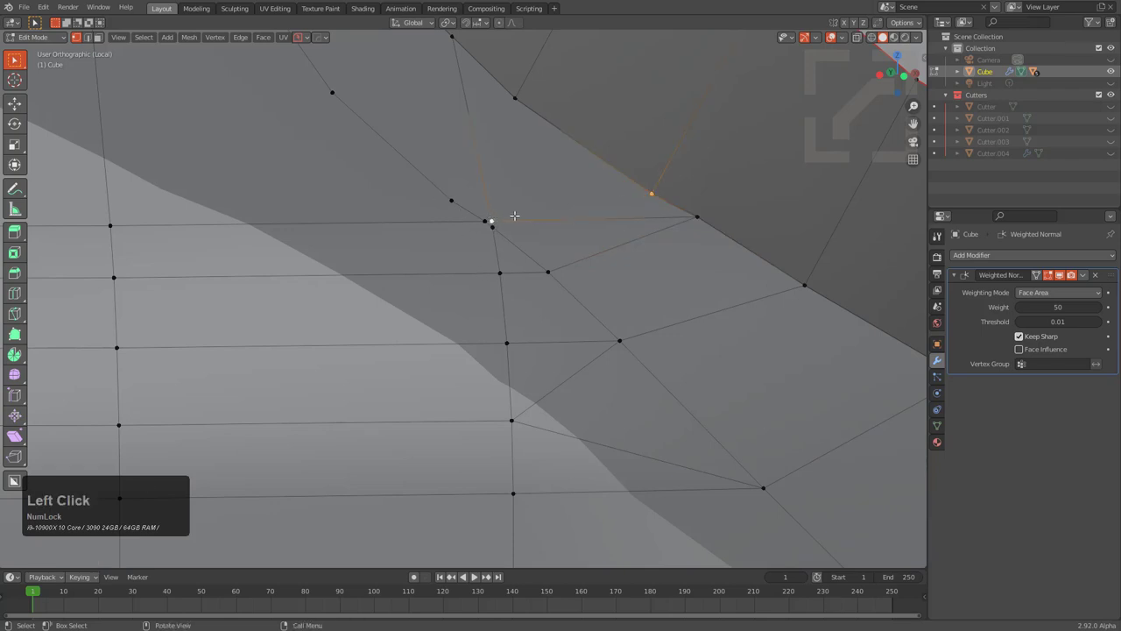
key("m")
left_click(514, 215)
left_click(492, 225)
left_click(487, 221, "shift")
key("m")
left_click(482, 222)
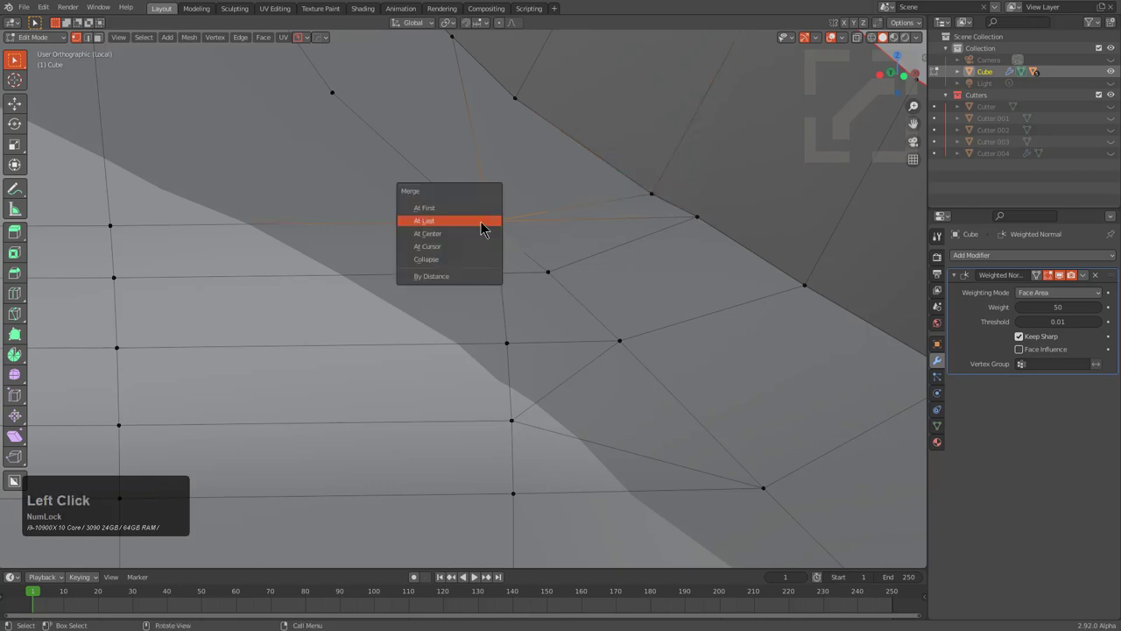
Step: Make one quad face from the corner vertex, the two adjacent rim vertices and the next loop vertex
left_click(651, 190, "shift")
left_click(696, 216, "shift")
left_click(547, 273, "shift")
key("f")
middle_click_drag(549, 268, 509, 234)
key("a")
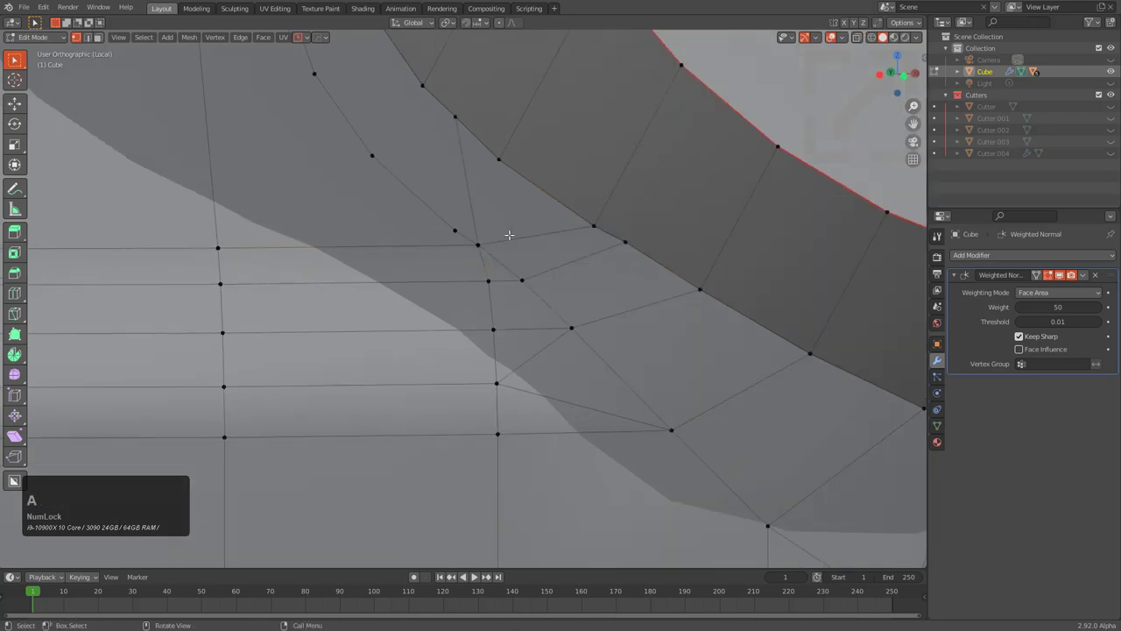
Step: Slide the loop vertex above the corner along its edge and join it to the nearest rim vertex
scroll(509, 235, "up", 1)
key("g")
key("g")
left_click(570, 210)
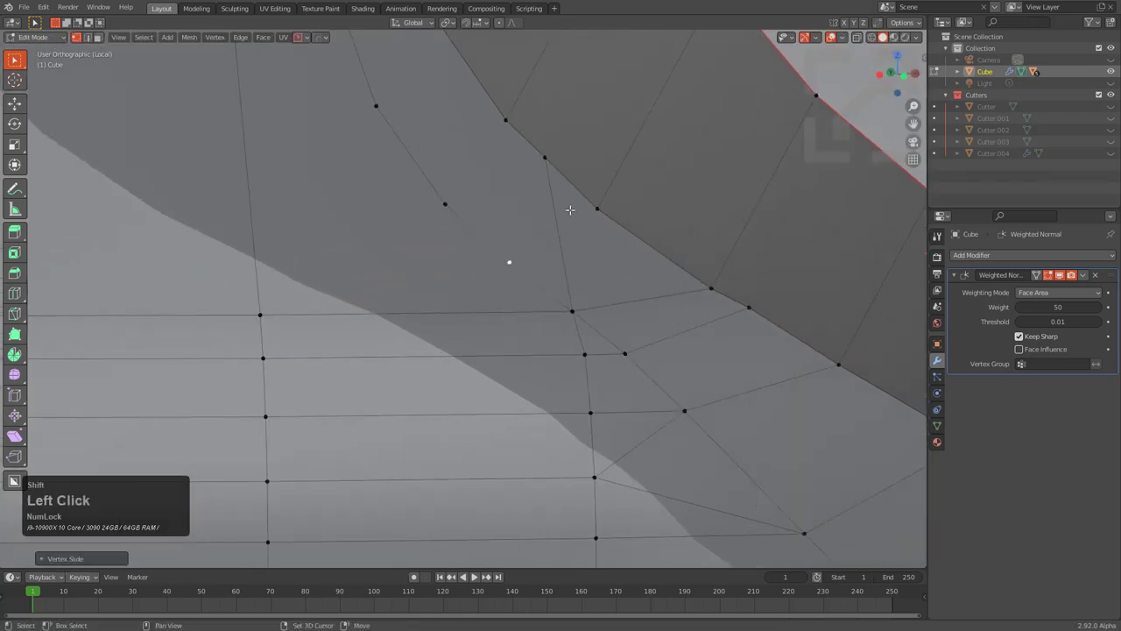
left_click(596, 208, "shift")
key("j")
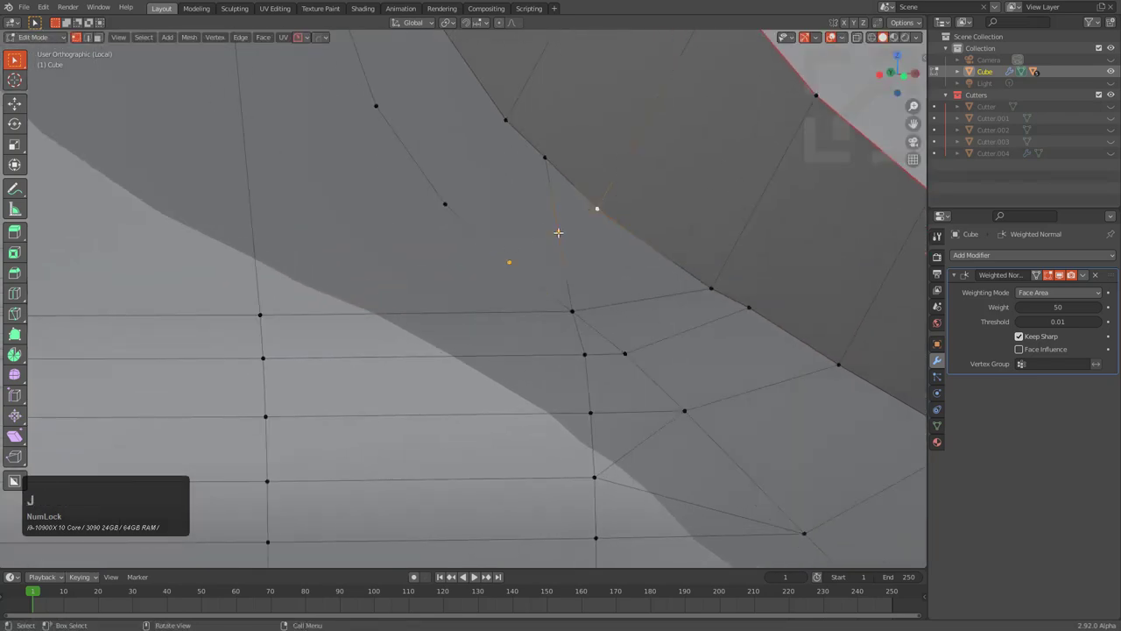
Step: Merge the extra intersection vertex on the new connecting edge into the slid loop vertex
left_click(558, 232)
left_click(509, 260, "shift")
key("m")
left_click(515, 255)
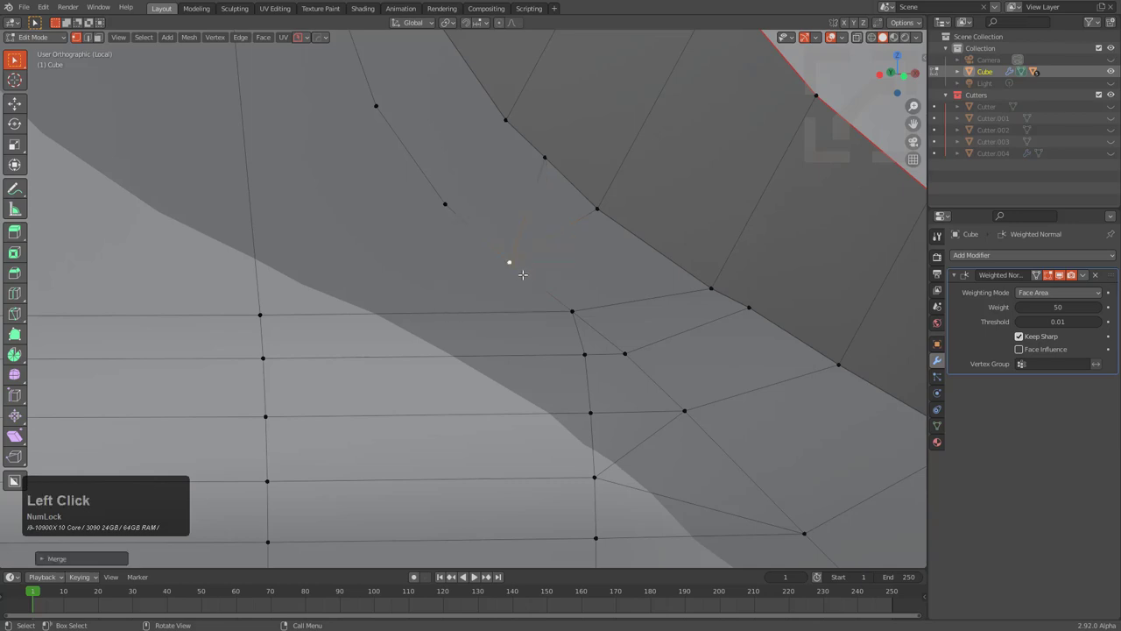
Step: Join the next loop vertex up to its facing rim vertex and slide it further up along the loop
left_click(445, 204)
left_click(505, 120, "shift")
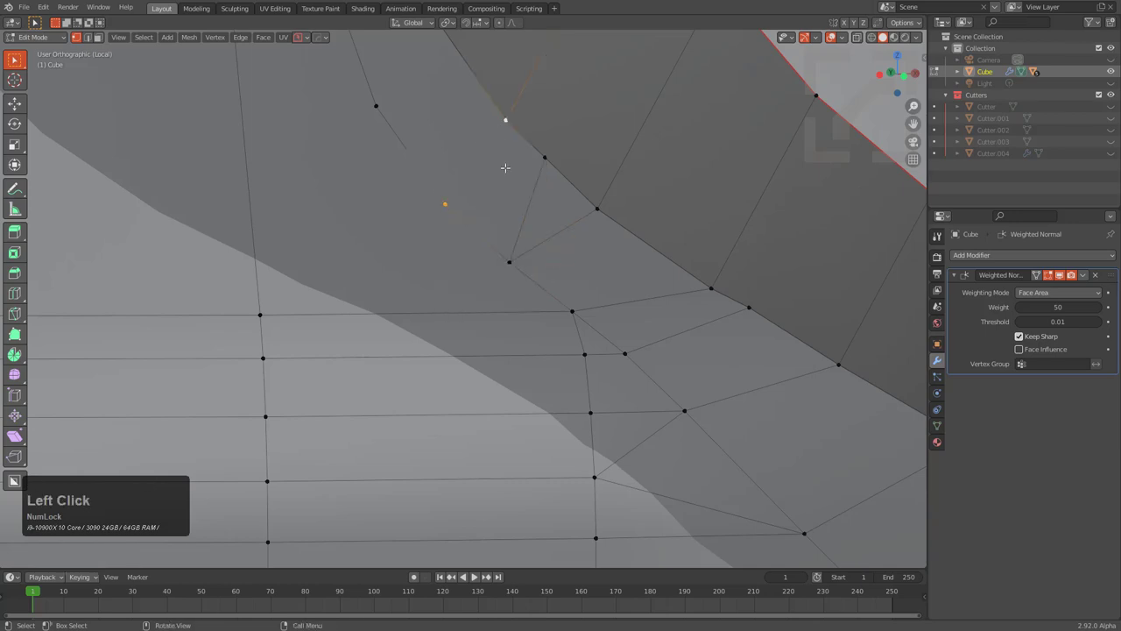
key("j")
left_click(445, 205)
key("g")
key("g")
left_click(478, 190)
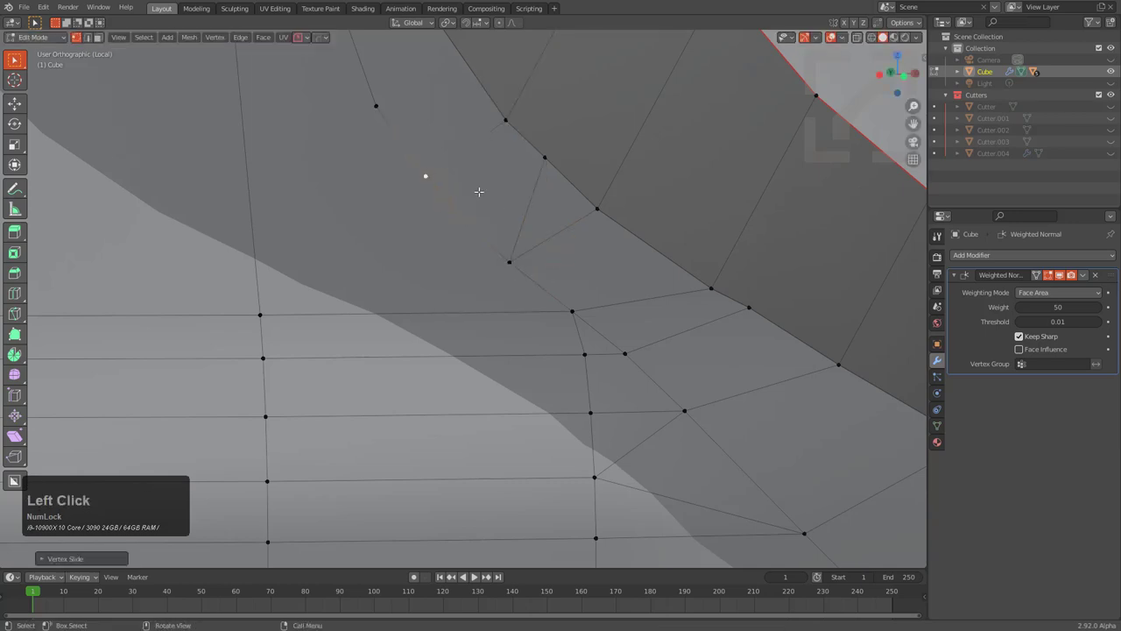
Step: Dissolve the redundant second connecting edge from the loop vertex together with its extra rim vertex
key("2")
key("1")
left_click(513, 263)
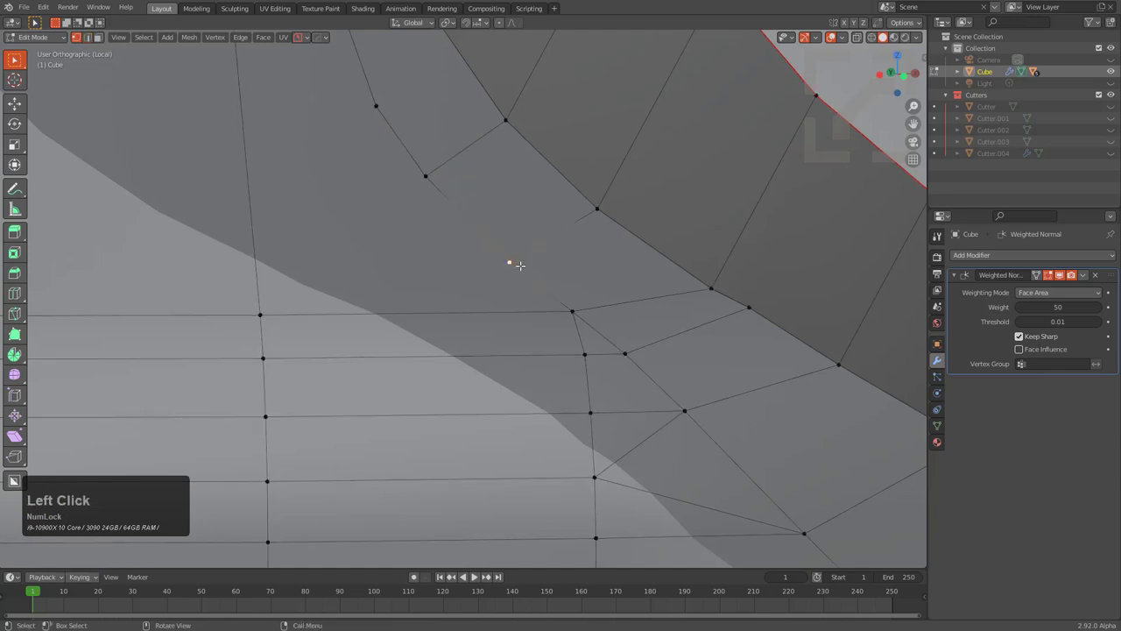
Step: Slide the following loop vertex upward, join it to the facing rim vertex, and dissolve the leftover stray vertex
scroll(562, 280, "down", 2)
middle_click_drag(581, 268, 481, 350, "shift")
left_click(480, 350)
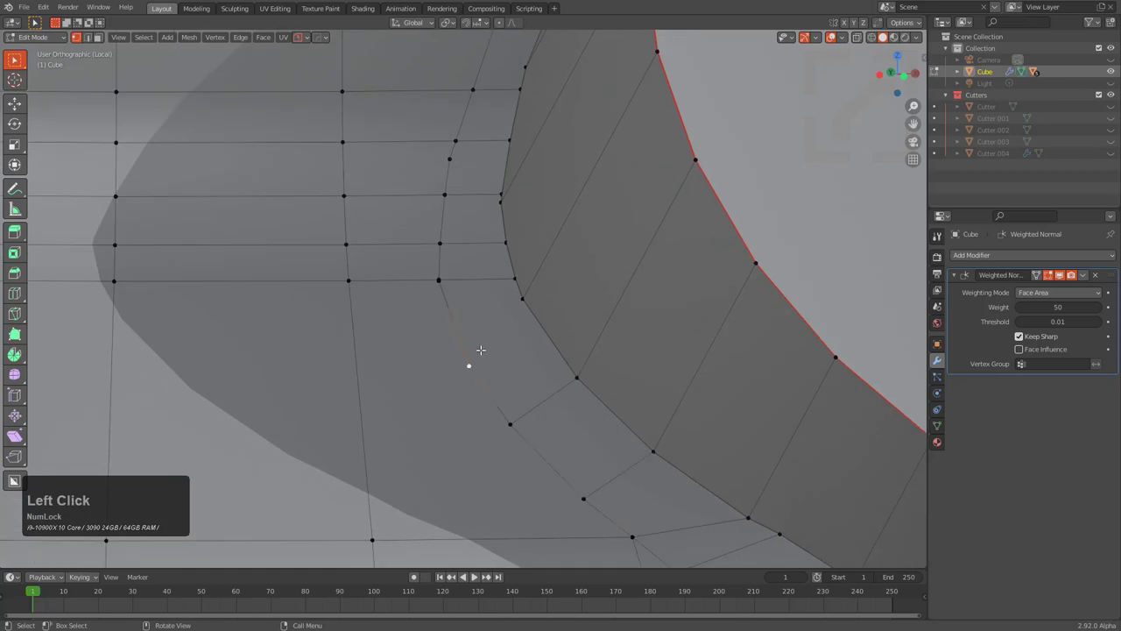
key("g")
key("g")
left_click(464, 328)
left_click(520, 306, "shift")
left_click(514, 280)
key("ctrl+x")
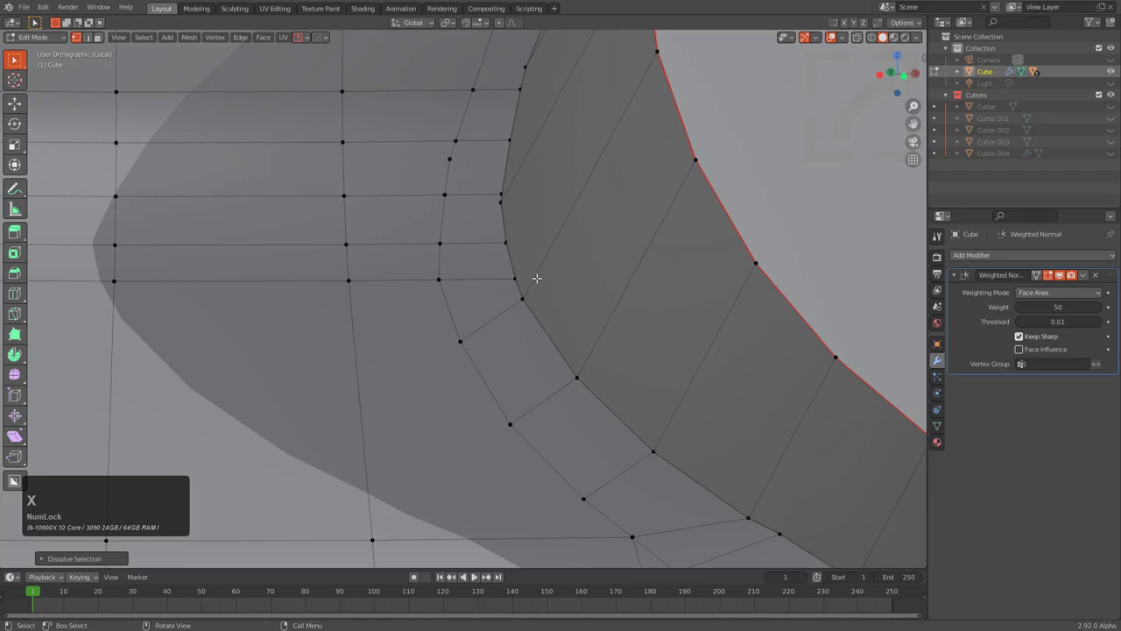
Step: Merge the extra rim vertex beside the fillet's lowest edge line into the rim vertex just below it
scroll(536, 278, "down", 2)
middle_click_drag(520, 286, 641, 301)
scroll(616, 283, "down", 5)
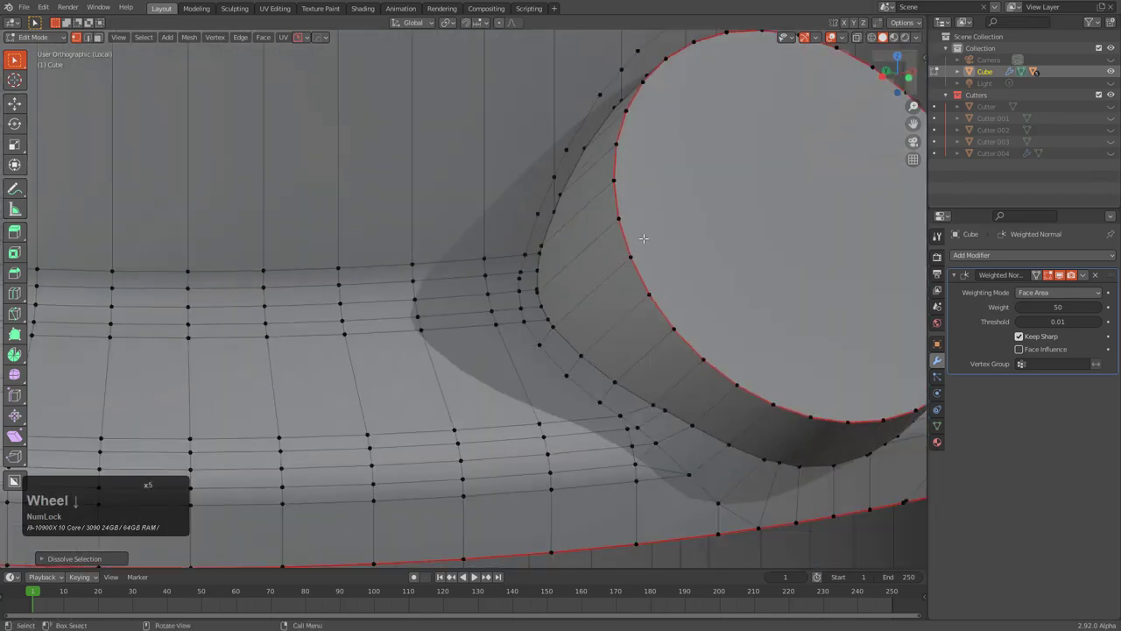
scroll(643, 237, "down", 3)
middle_click_drag(665, 242, 628, 323)
scroll(555, 251, "up", 4)
scroll(518, 267, "up", 3)
left_click(554, 248)
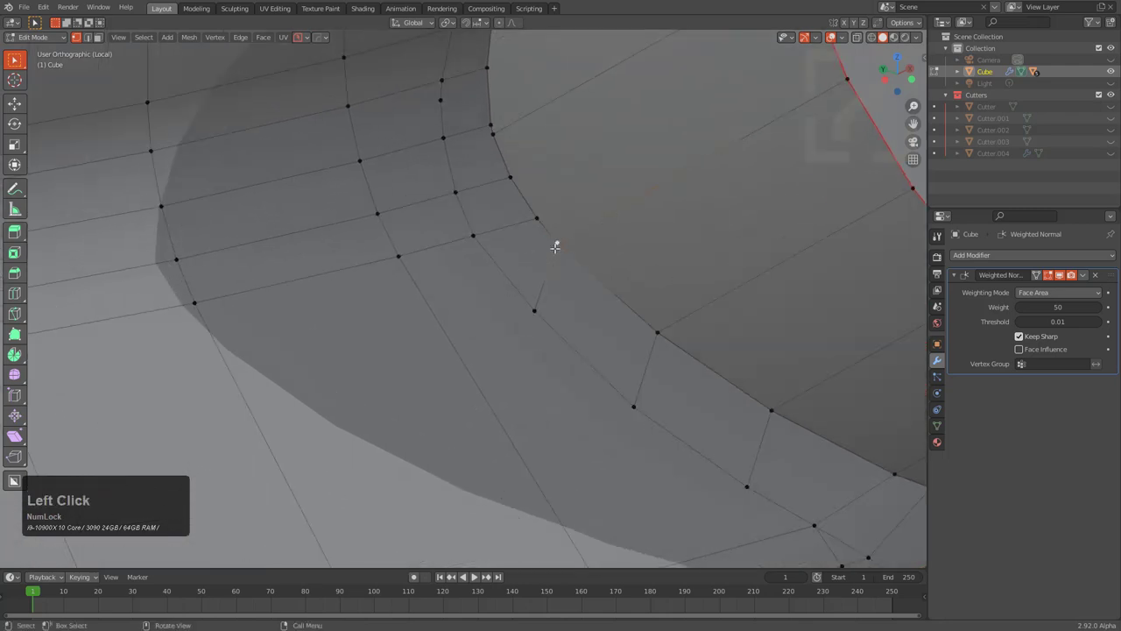
left_click(534, 222)
left_click(556, 247, "shift")
key("m")
left_click(557, 247)
Step: Slide the inner loop vertex up close to the fillet's corner vertex and merge the two at the slid vertex
left_click(492, 239)
left_click(535, 309, "shift")
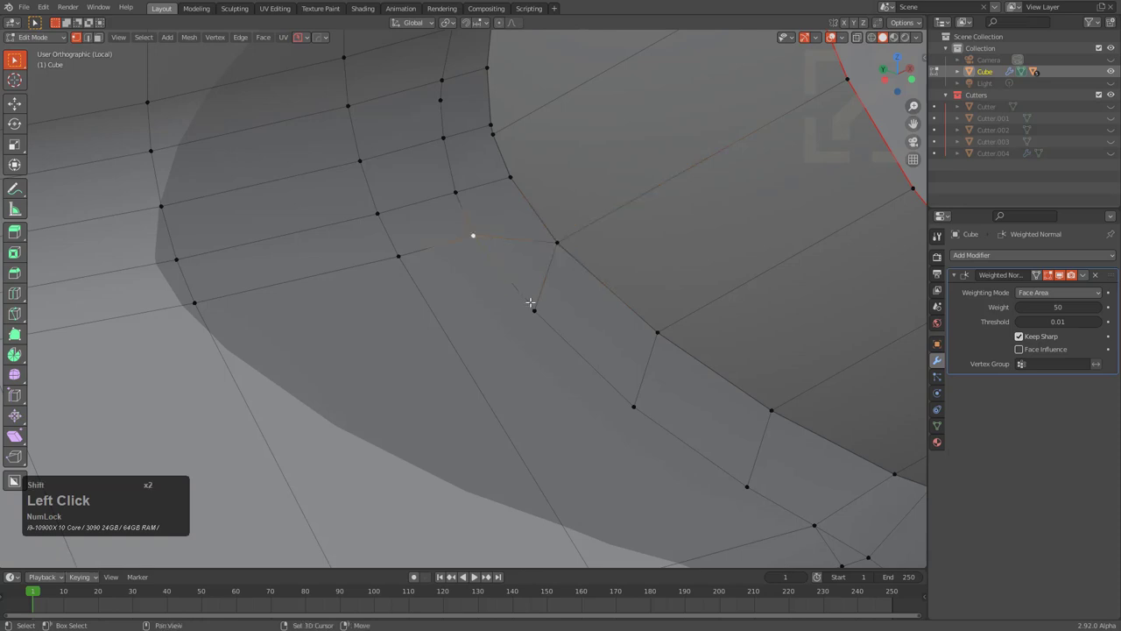
key("shift+r")
left_click(534, 309)
key("g")
key("g")
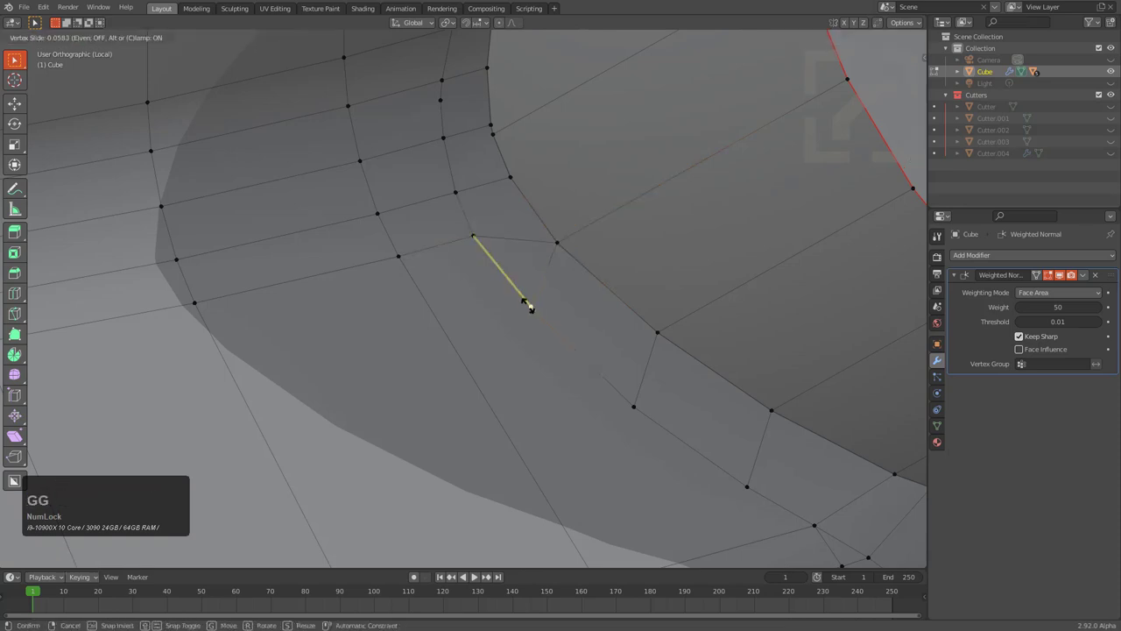
left_click(496, 265)
left_click(474, 236, "shift")
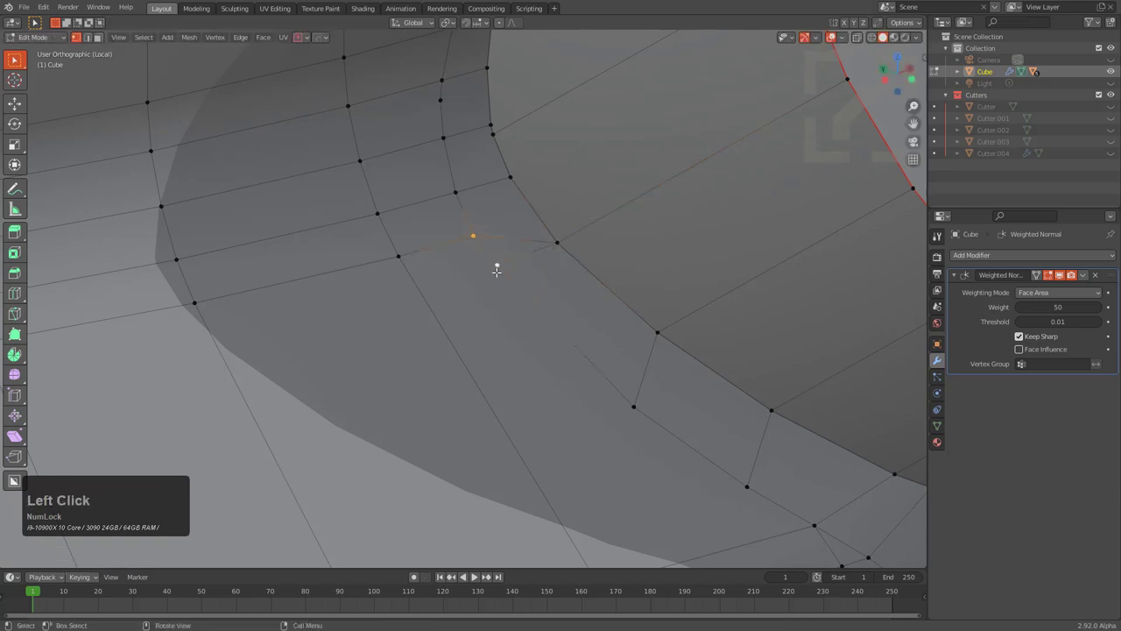
key("m")
left_click(497, 279)
Step: Merge the two nearly coincident rim vertices next to the fillet's middle edge line
scroll(496, 267, "up", 4)
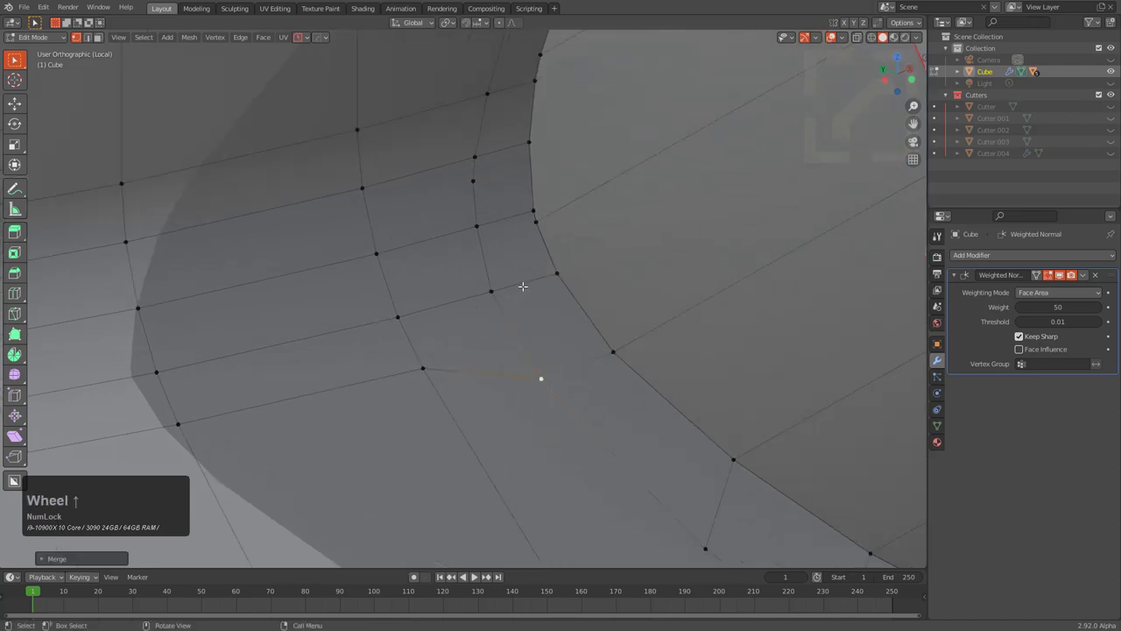
left_click(570, 198)
left_click(570, 194, "shift")
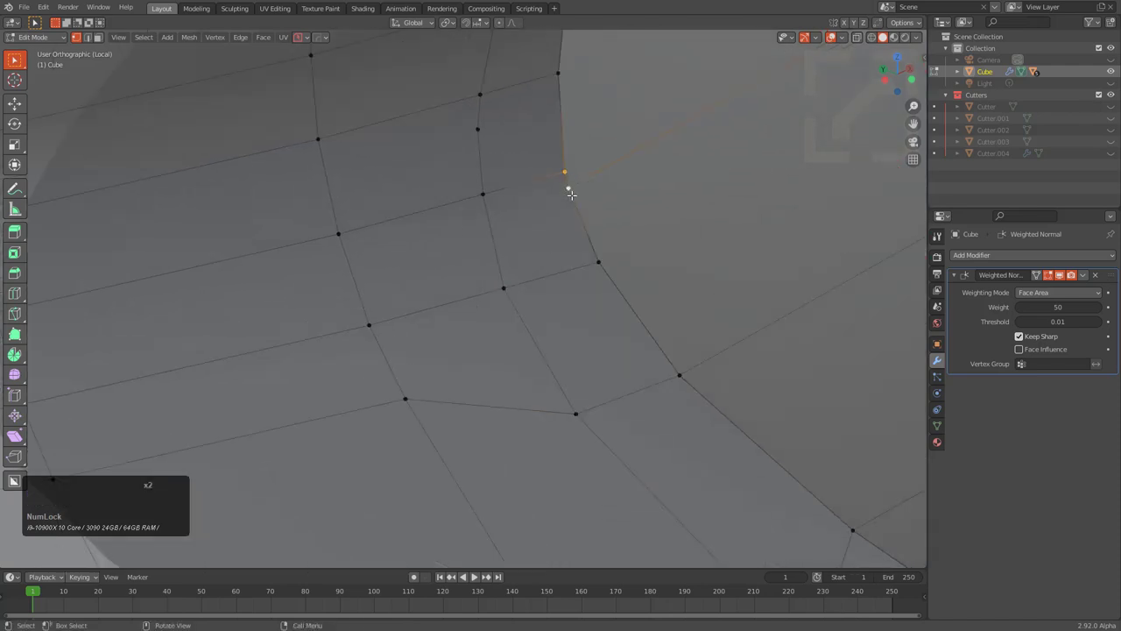
key("m")
left_click(570, 191)
Step: Launch the Edit Multi tool and shrink its selection brush near the stray loop vertex
scroll(568, 184, "down", 2)
scroll(559, 277, "up", 1)
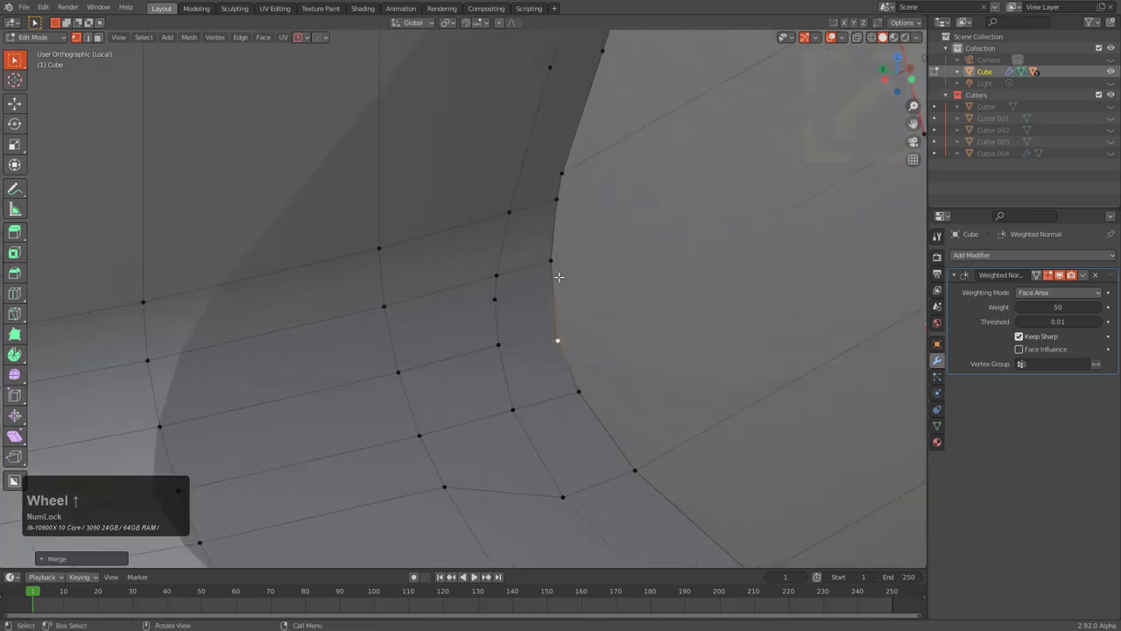
right_click(622, 242)
left_click(601, 82)
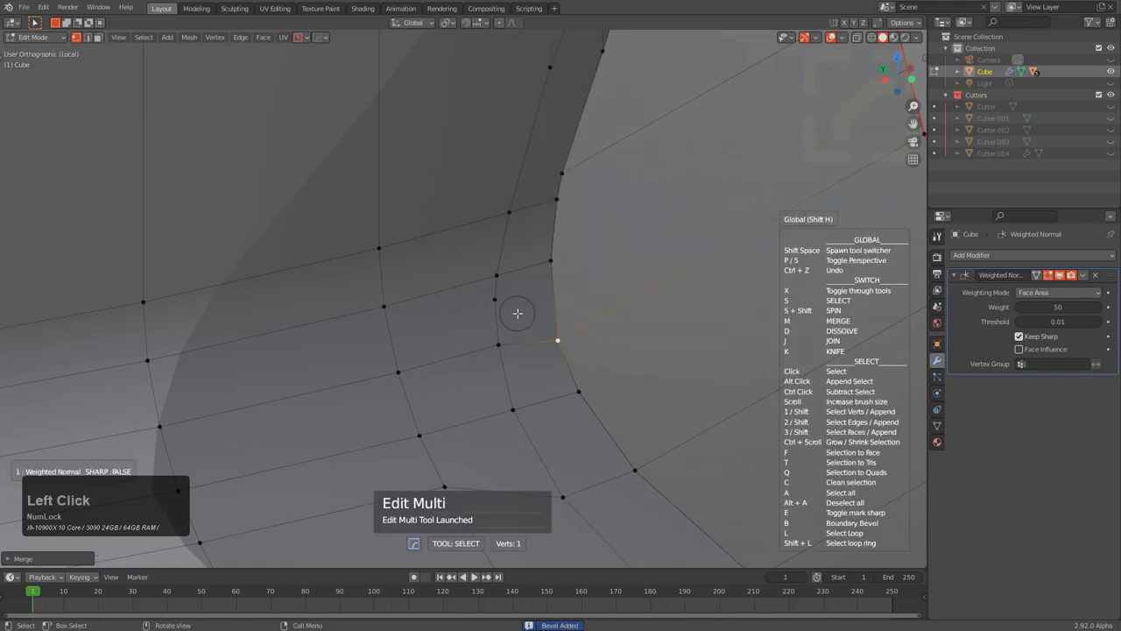
scroll(518, 313, "down", 7)
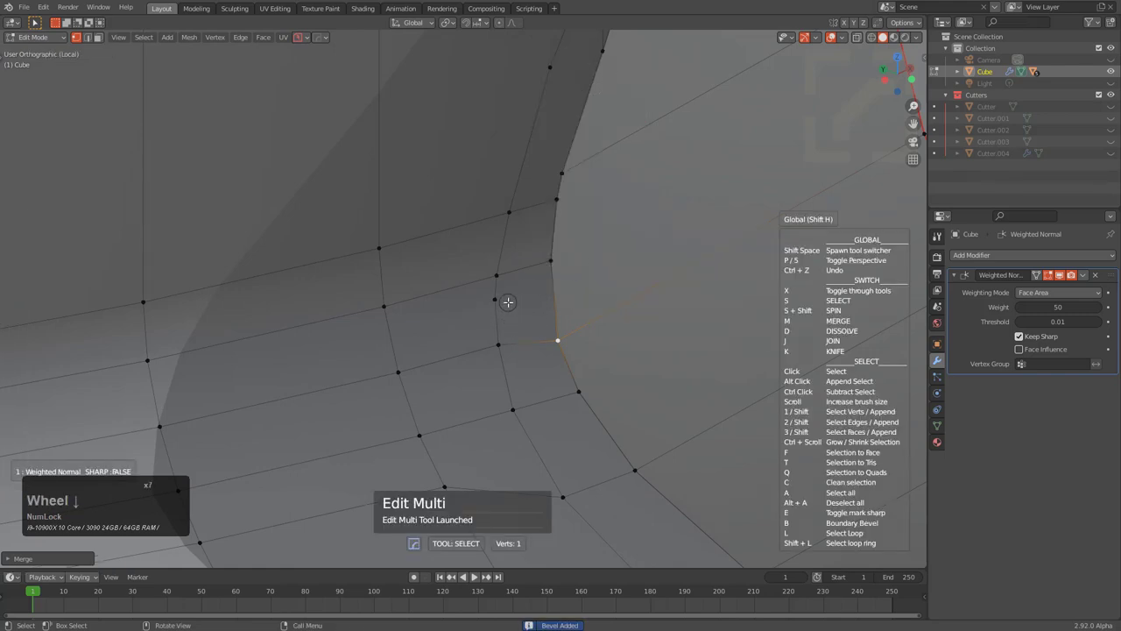
Step: Switch Edit Multi to Dissolve in vertex mode and dissolve the stray vertex on the inner loop
key("x")
key("x")
key("x")
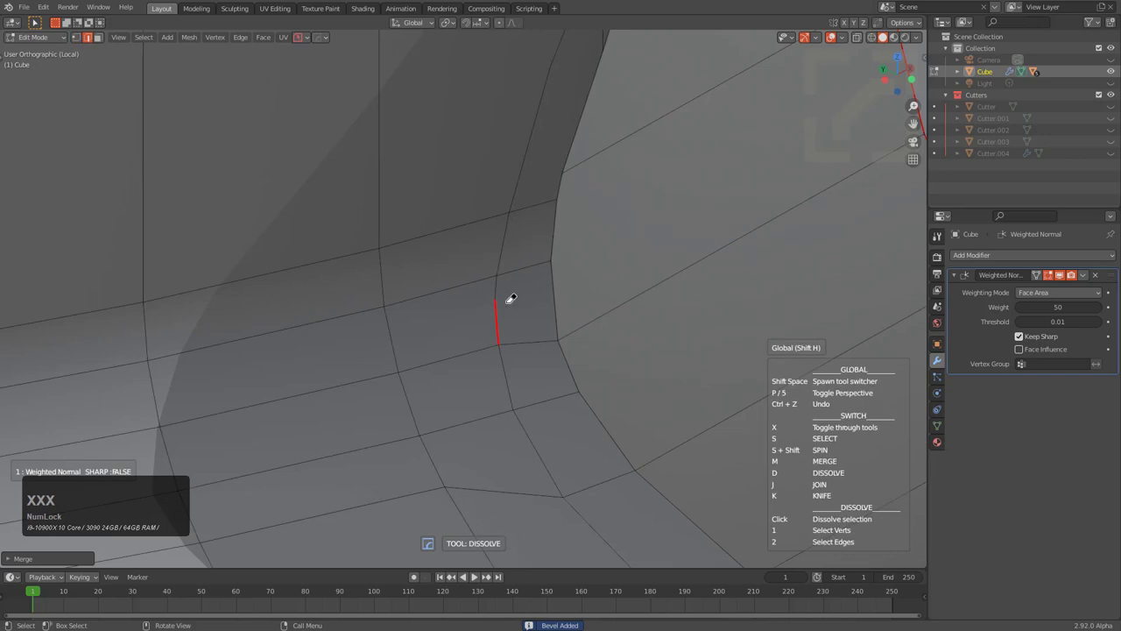
key("x")
key("x")
key("x")
key("x")
key("x")
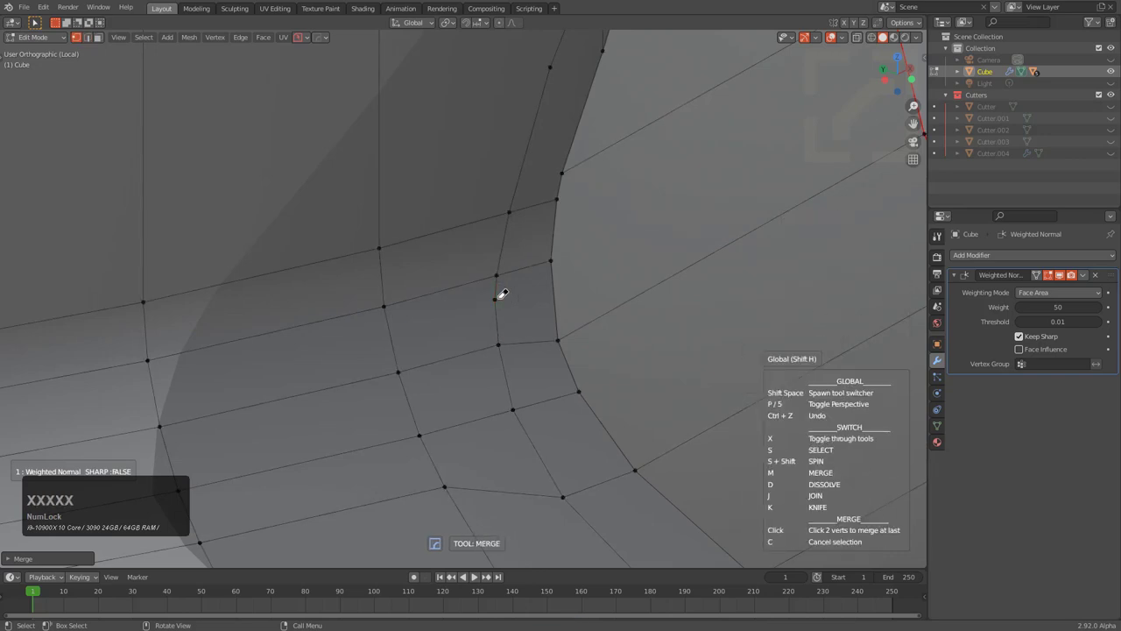
key("x")
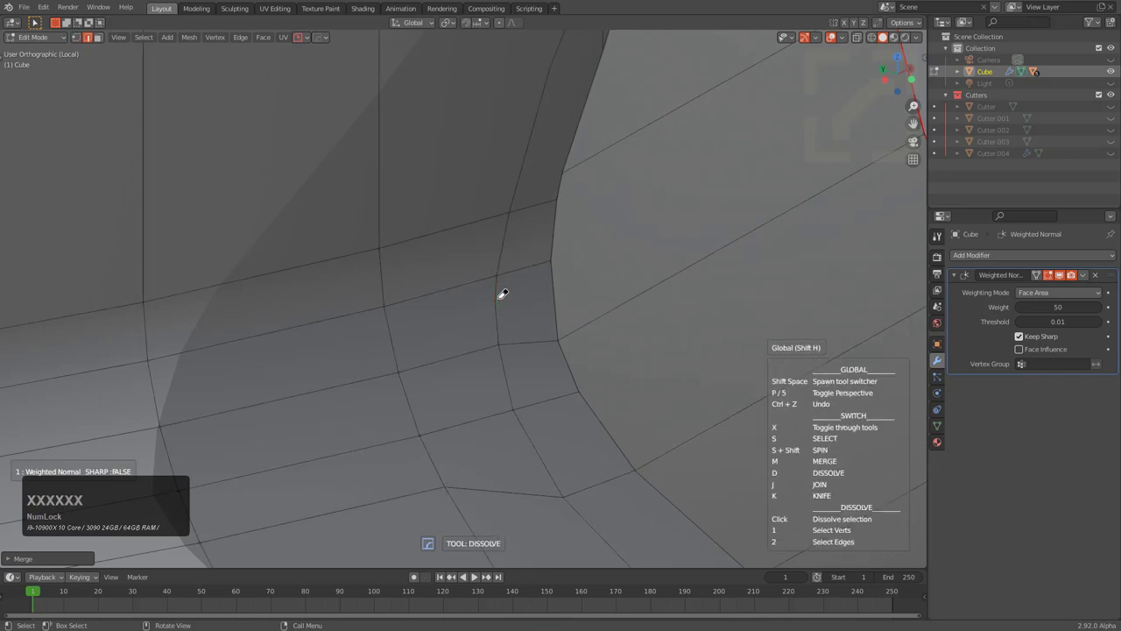
key("1")
left_click(501, 294)
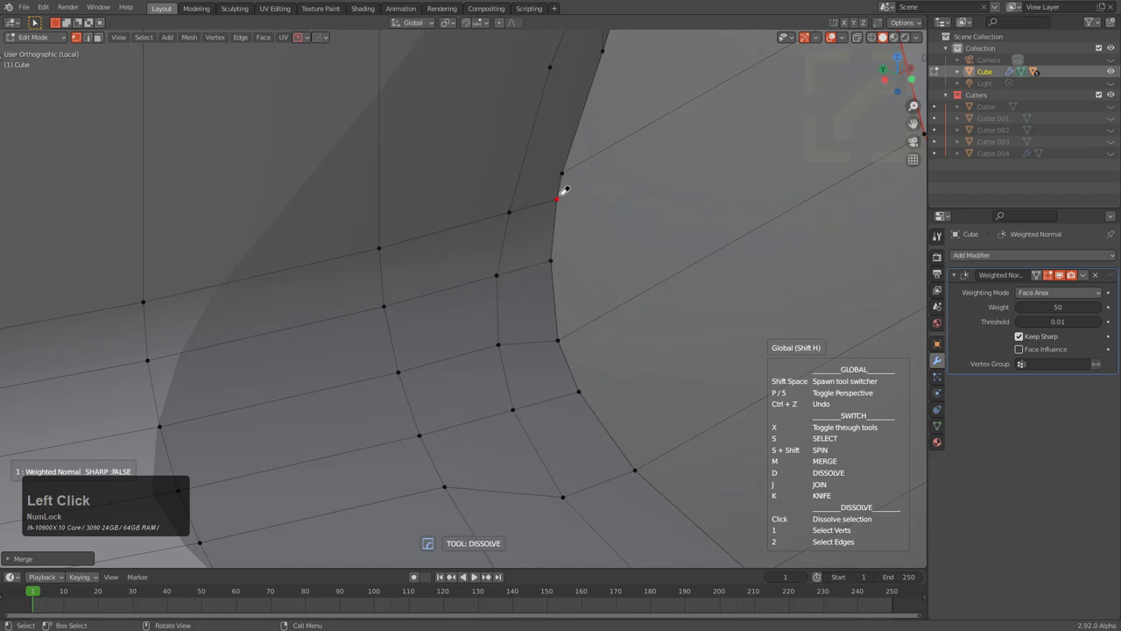
Step: With Edit Multi's Merge tool, merge the rim vertex at the fillet's top edge line into the one above it
key("m")
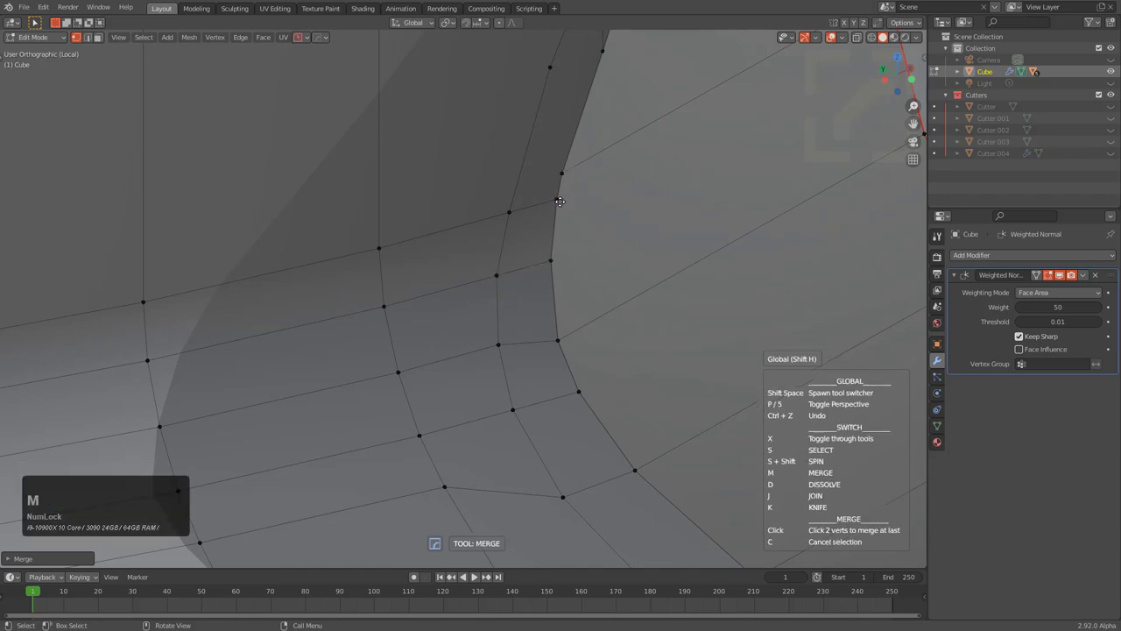
left_click(560, 198)
left_click(561, 175)
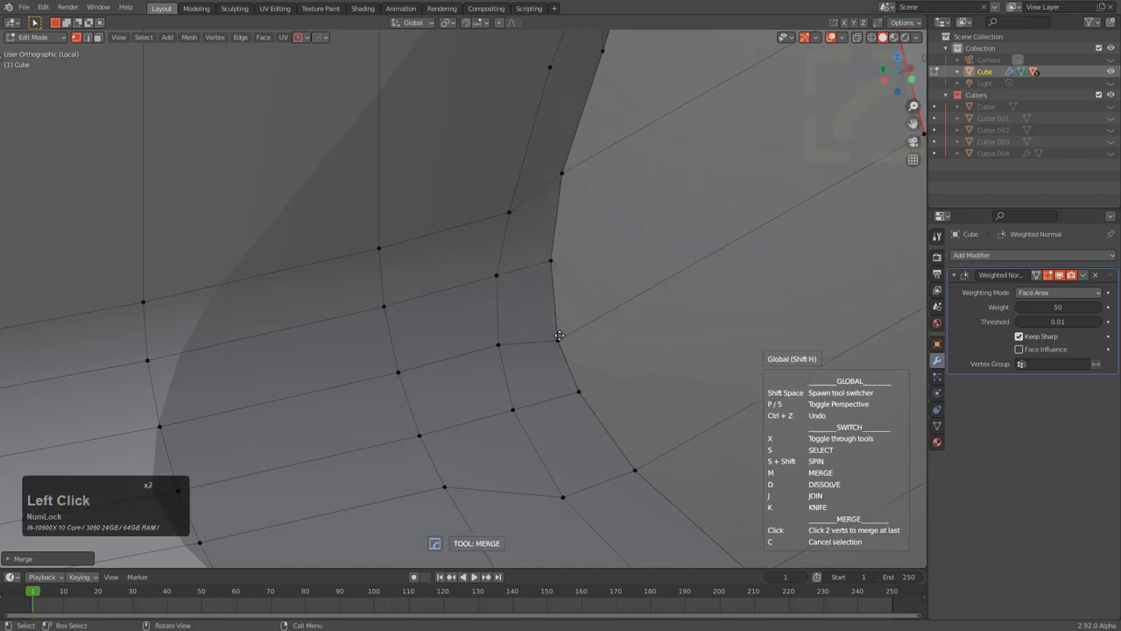
Step: With Edit Multi's Join tool, connect the next two rim vertices above the fillet to their facing inner loop vertices
middle_click_drag(596, 218, 526, 410, "shift")
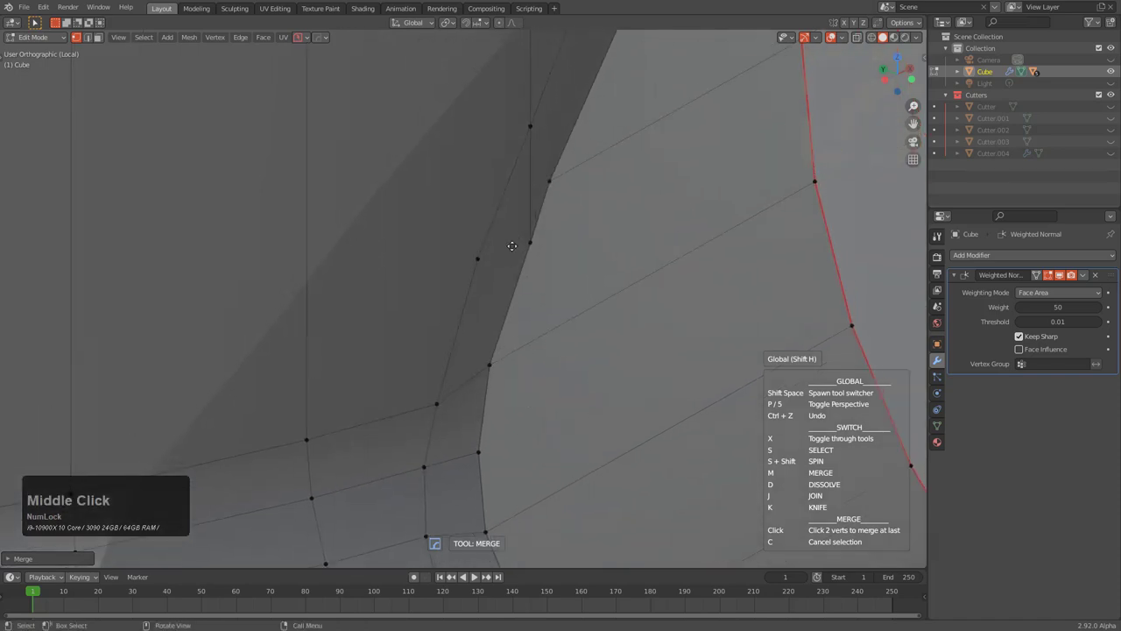
key("x")
key("x")
key("x")
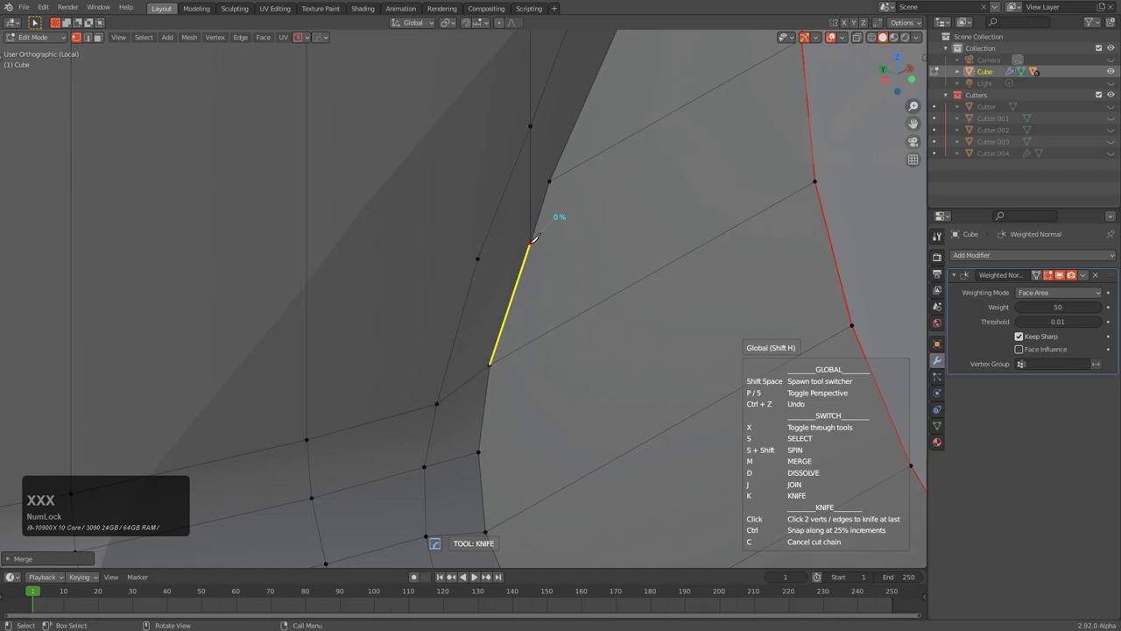
key("x")
key("x")
key("x")
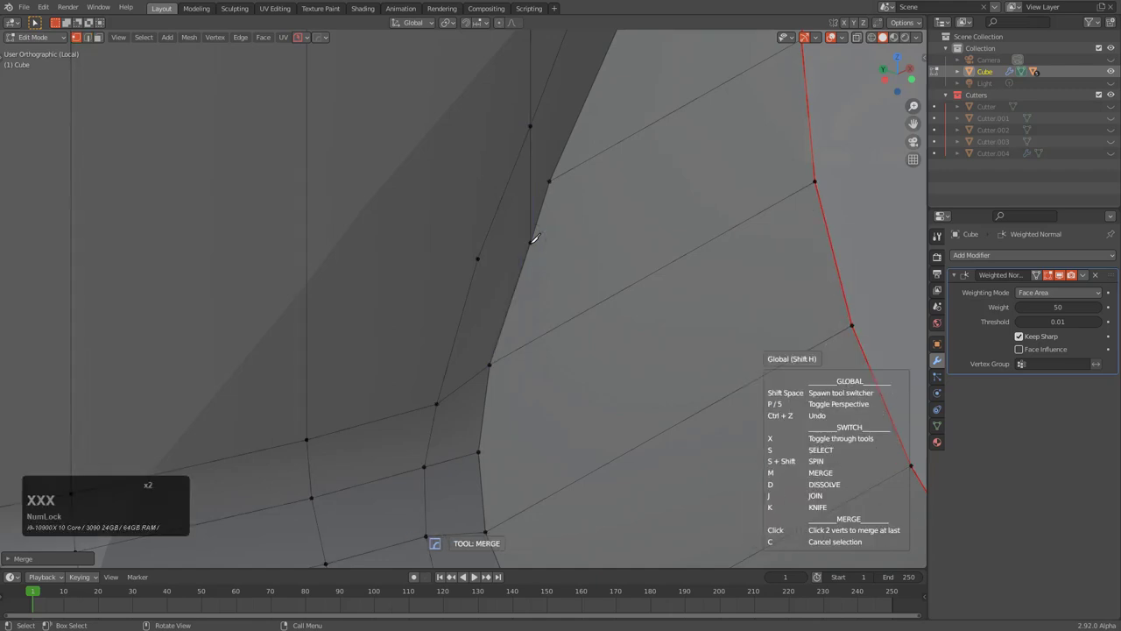
key("x")
key("x")
left_click(531, 241)
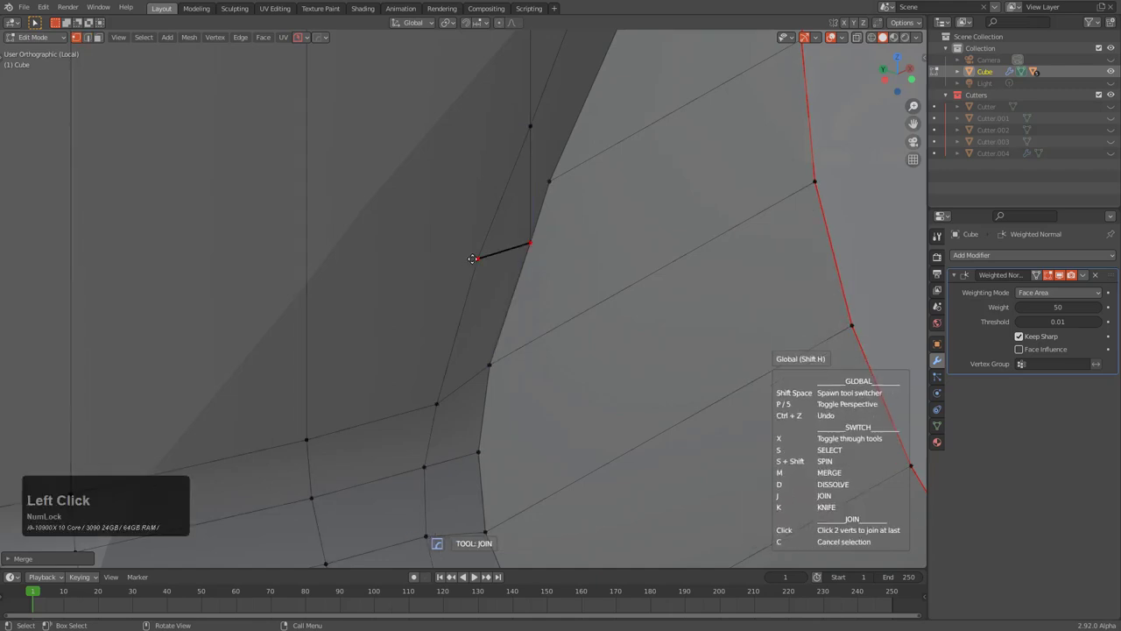
left_click(546, 179)
Step: With Edit Multi's Dissolve tool, dissolve the vertical edge between the rim vertex and the loop vertex above it
key("x")
key("x")
key("x")
key("x")
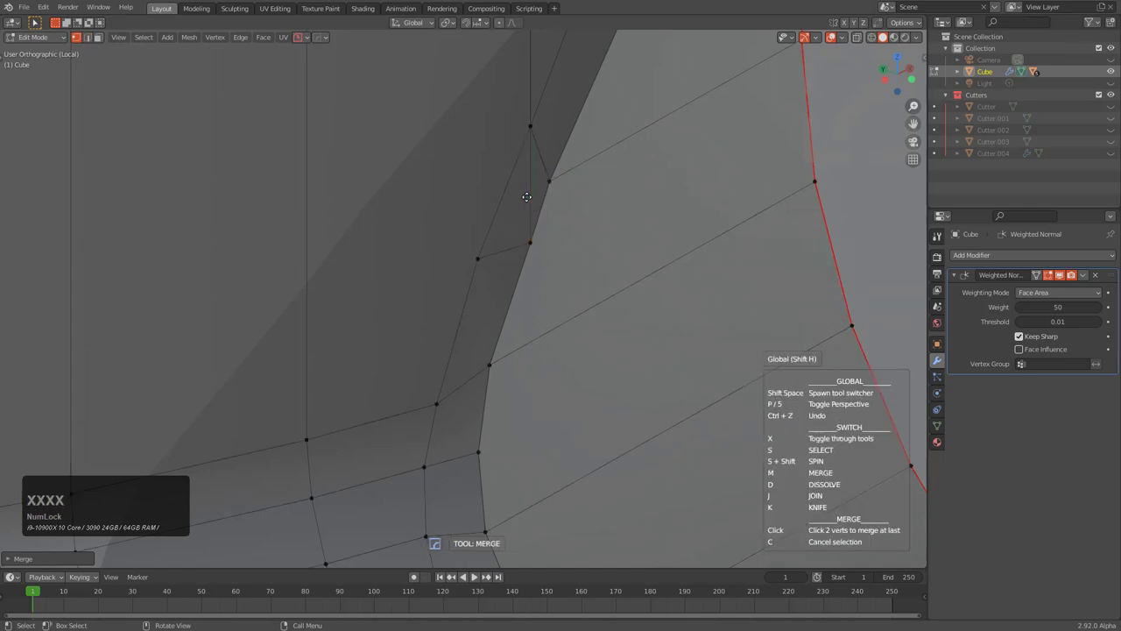
key("x")
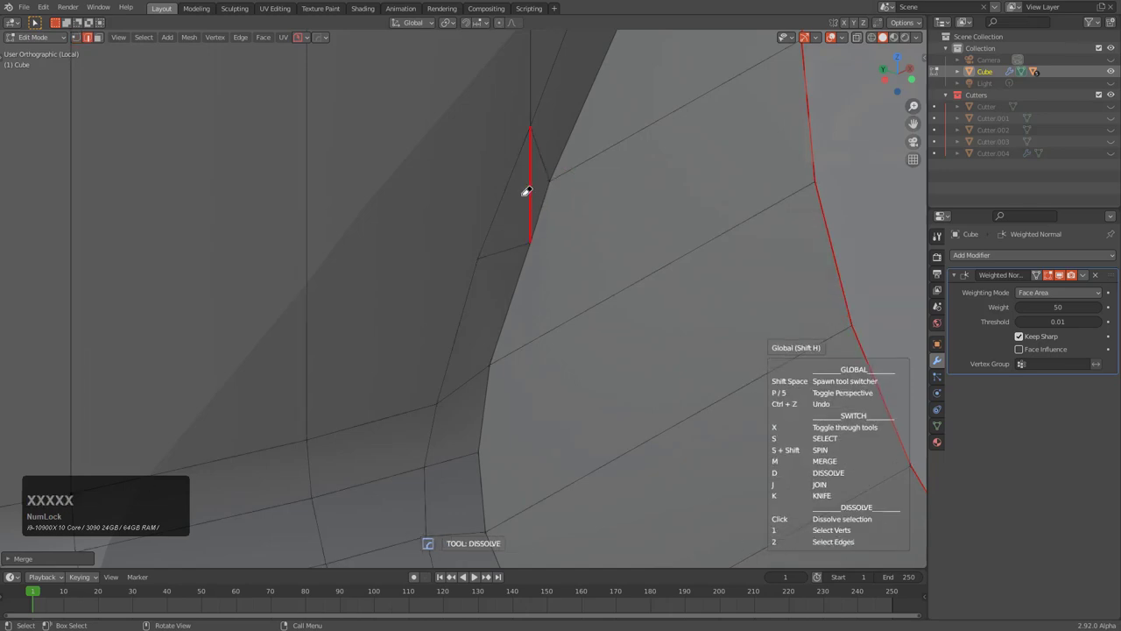
left_click(527, 191)
Step: With Edit Multi's Join tool, connect the next rim vertices further up the arc to their facing loop vertices
middle_click_drag(585, 150, 497, 323)
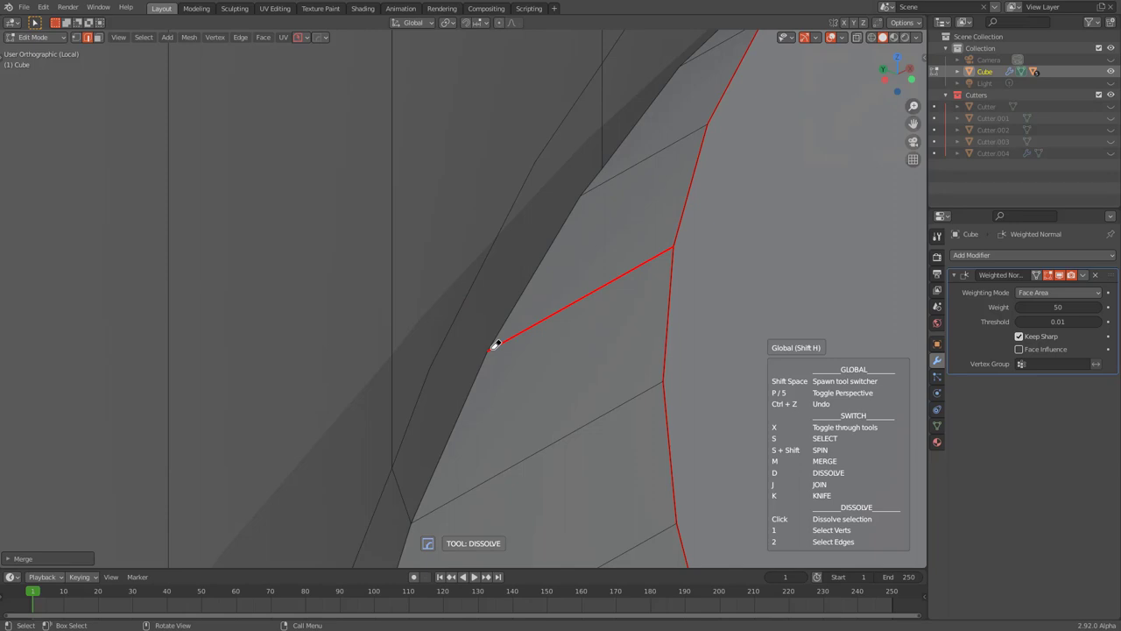
key("x")
key("x")
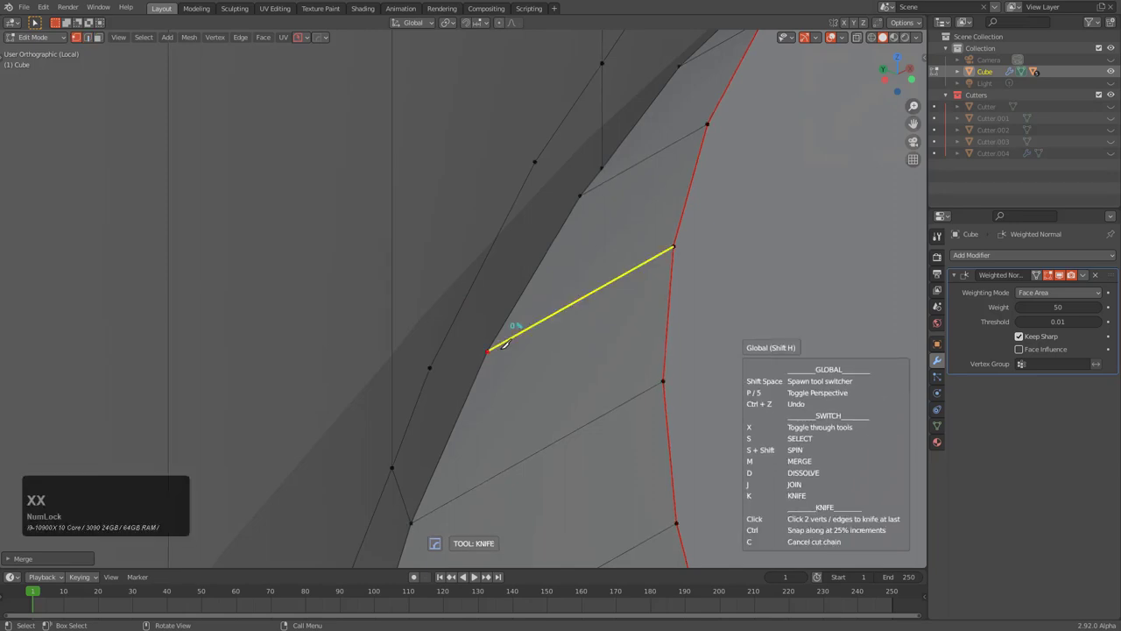
left_click(488, 353)
key("x")
key("x")
key("x")
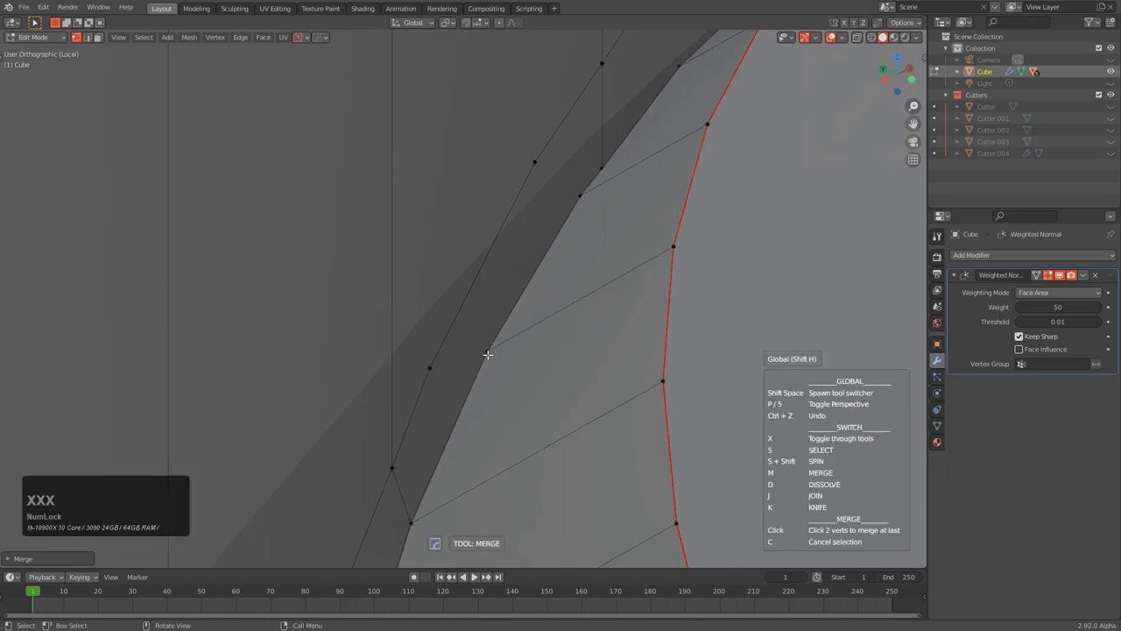
key("x")
key("x")
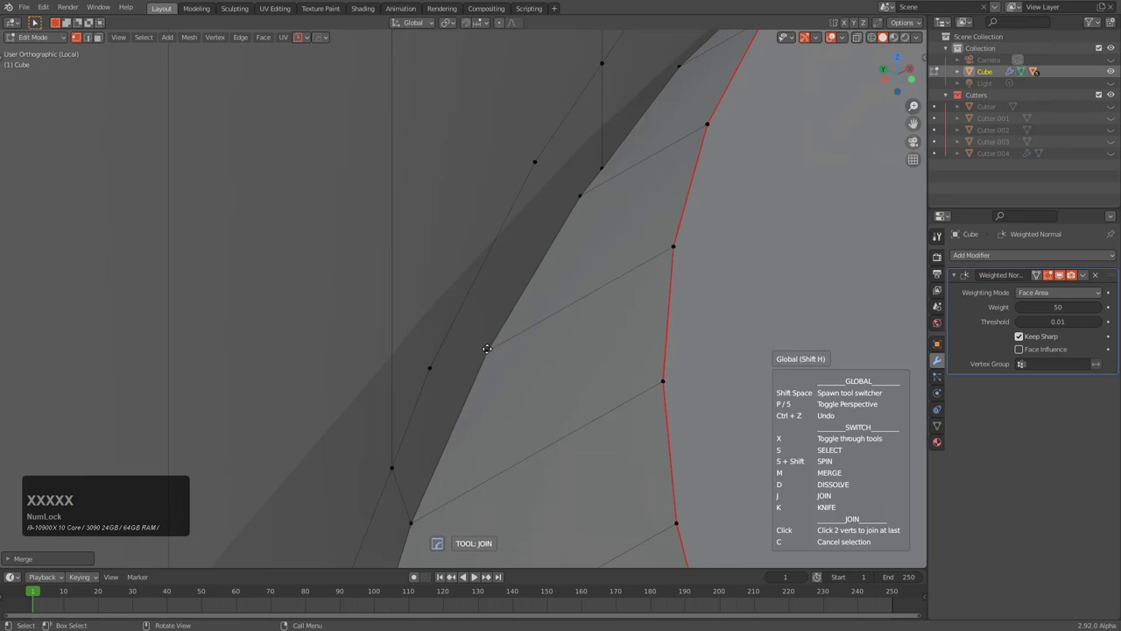
left_click(487, 349)
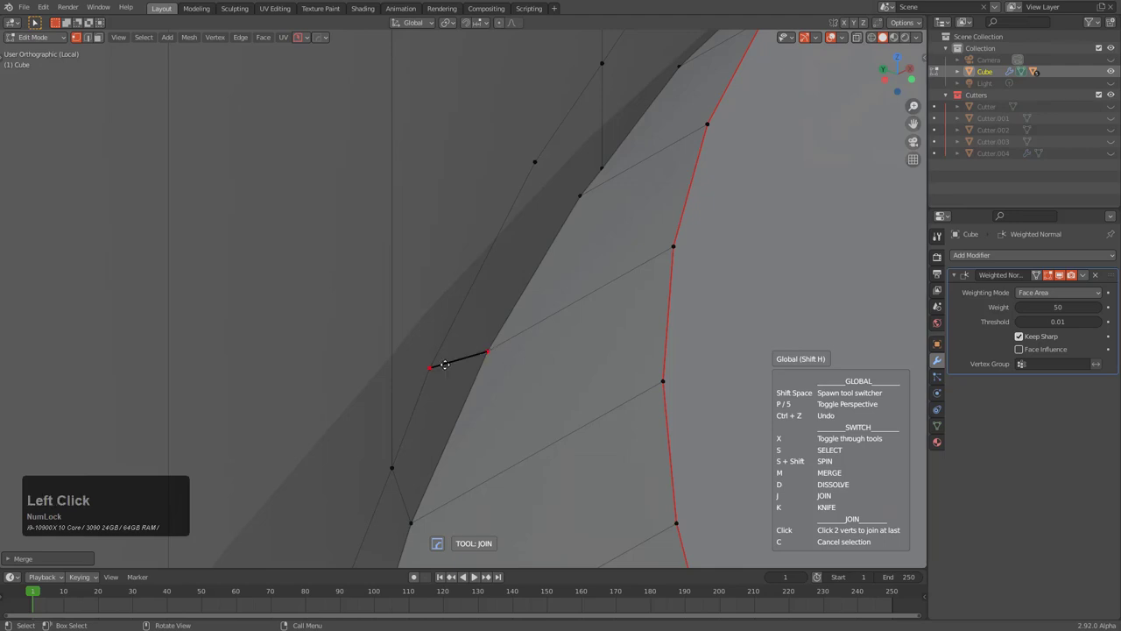
left_click(429, 367)
middle_click_drag(573, 199, 583, 231)
left_click(634, 291)
left_click(607, 236)
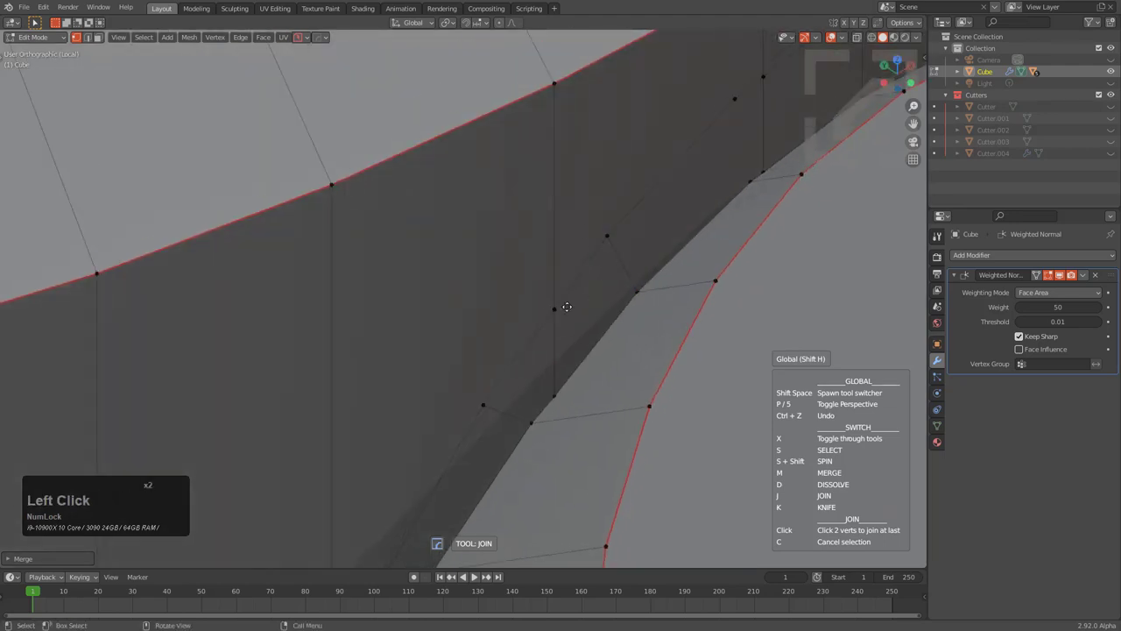
Step: With the Merge tool, merge the stray loop and rim vertices on the vertical edge line into the next vertices up the arc
key("x")
key("x")
key("x")
key("x")
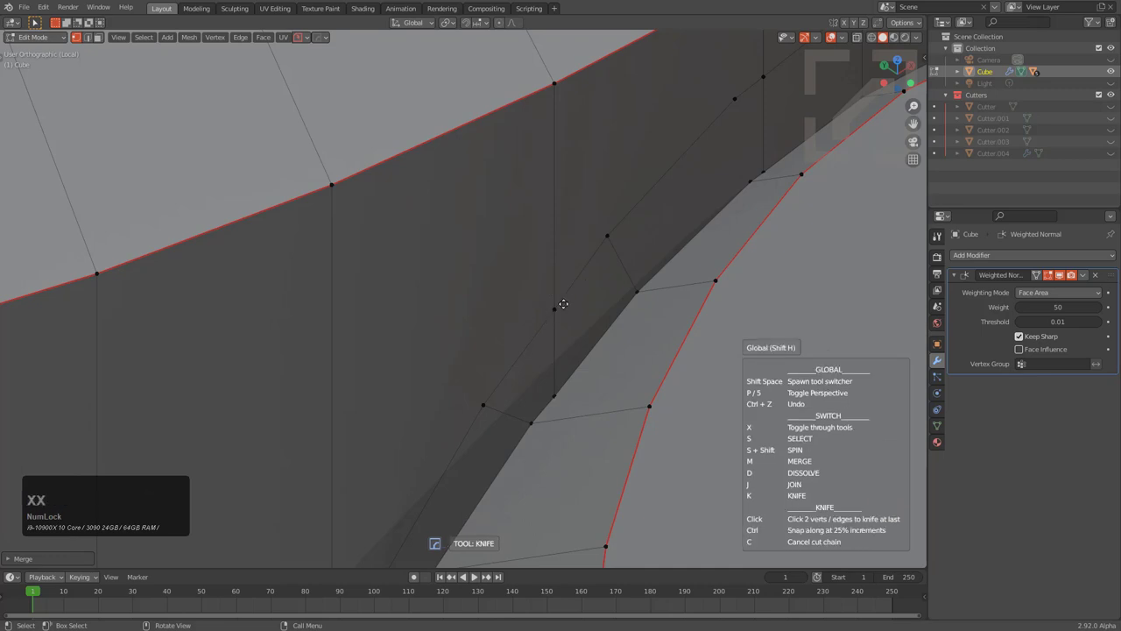
left_click(570, 283)
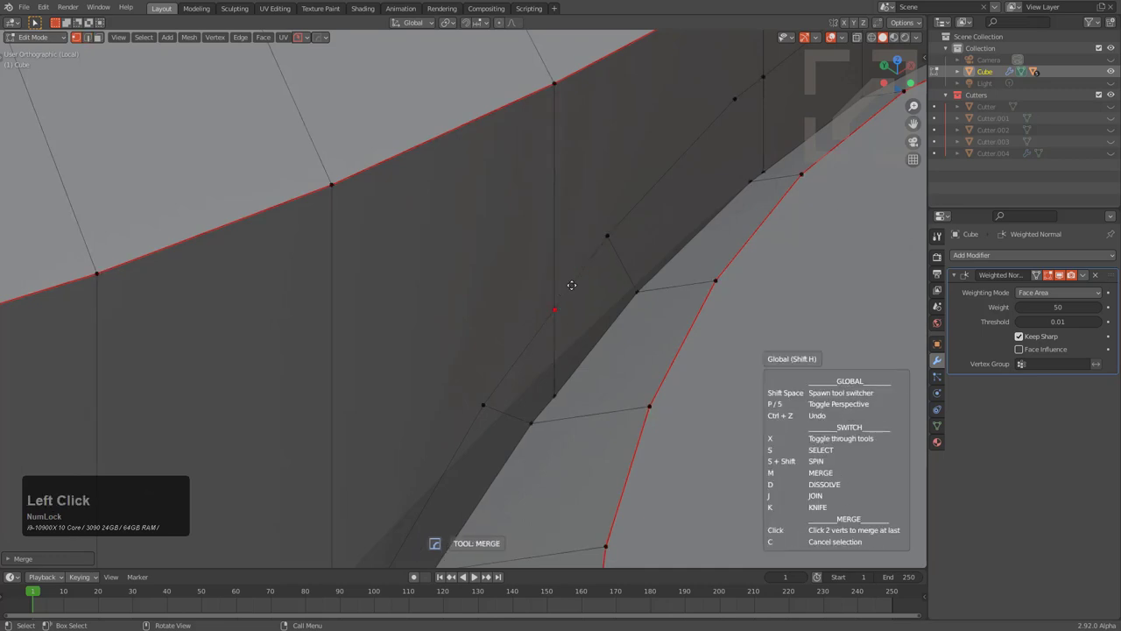
left_click(574, 321)
left_click(554, 391)
left_click(637, 294)
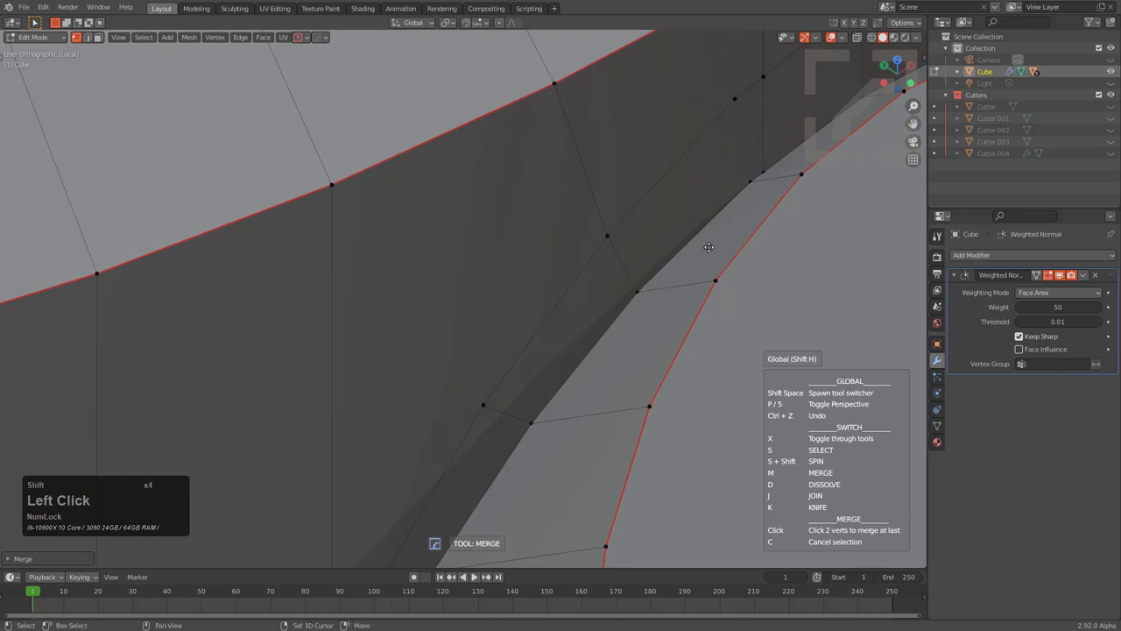
Step: Merge the following vertical line's rim and loop vertices into the arc vertices right beside them
middle_click_drag(709, 247, 518, 372, "shift")
left_click(569, 296)
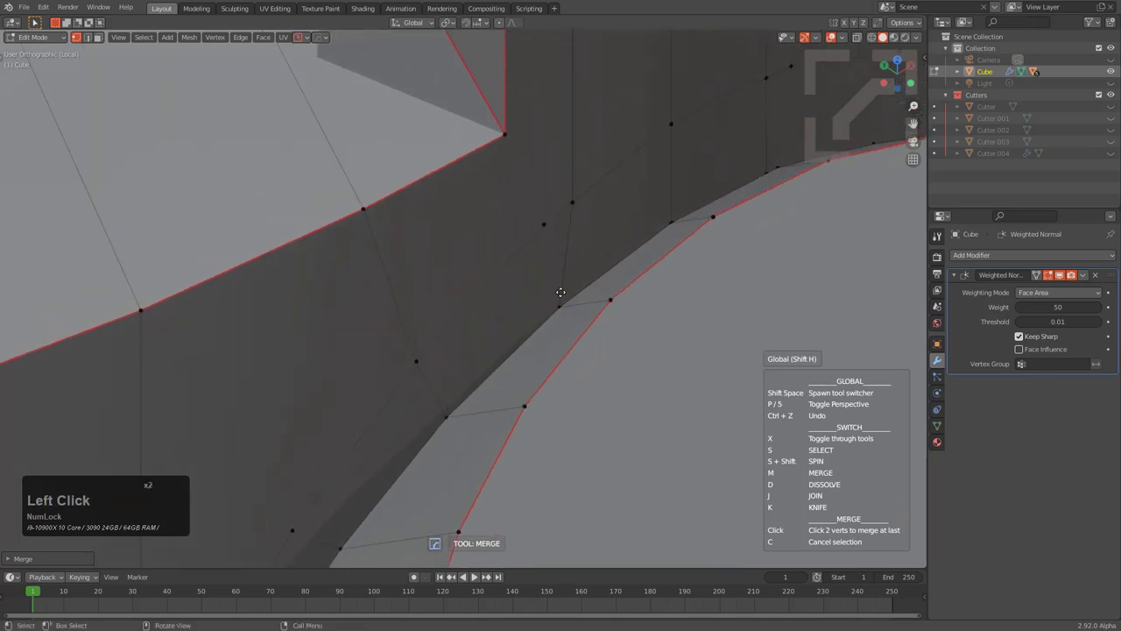
middle_click_drag(550, 225, 507, 243)
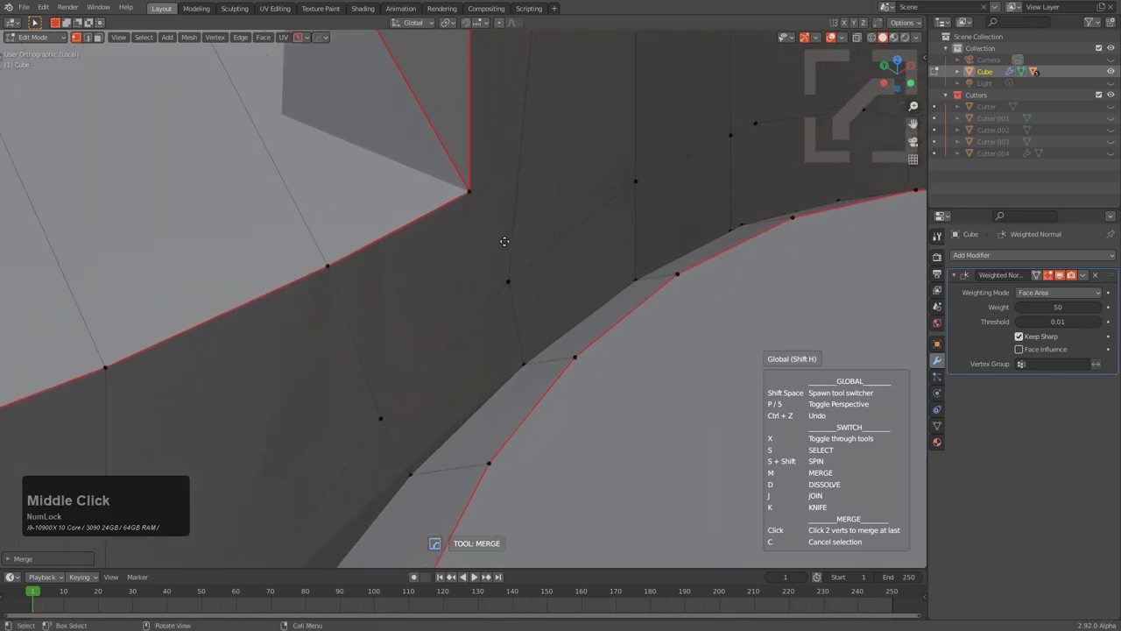
Step: With the Join tool, connect the sharp corner vertex of the outer step to the nearby loop vertex
key("x")
key("x")
left_click(472, 195)
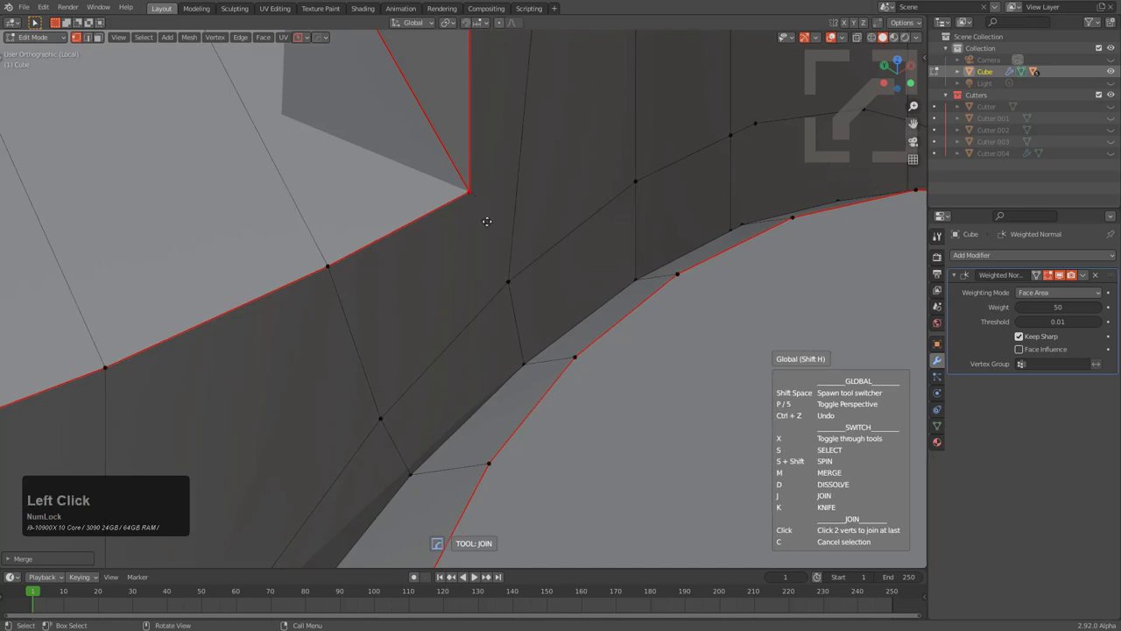
left_click(509, 279)
Step: Near the crest of the arc, use the Merge tool to combine the close pairs of loop and rim vertices on the vertical line
middle_click_drag(590, 212, 476, 306, "shift")
middle_click_drag(581, 274, 508, 258, "shift")
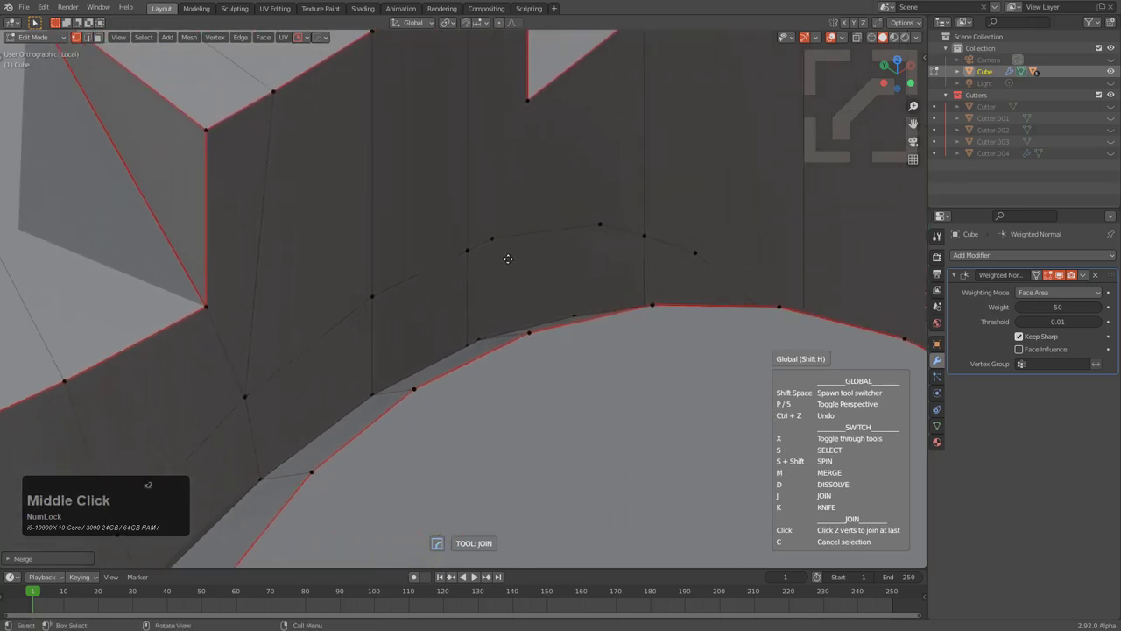
middle_click_drag(488, 300, 411, 317)
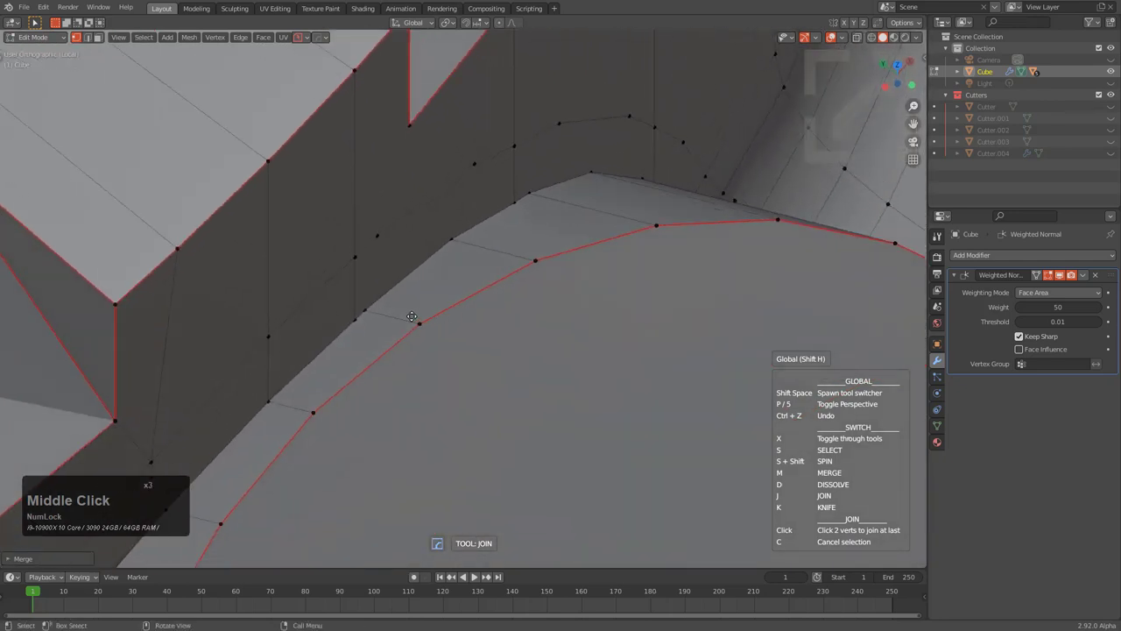
left_click(364, 310)
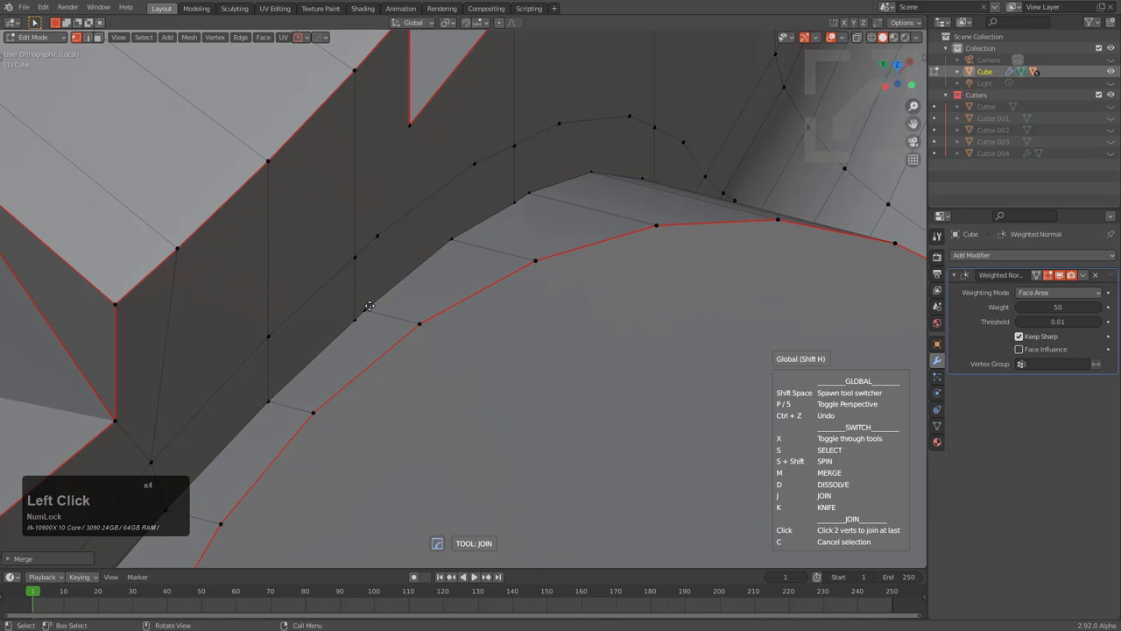
middle_click_drag(423, 326, 354, 282)
left_click(228, 142)
left_click(261, 138)
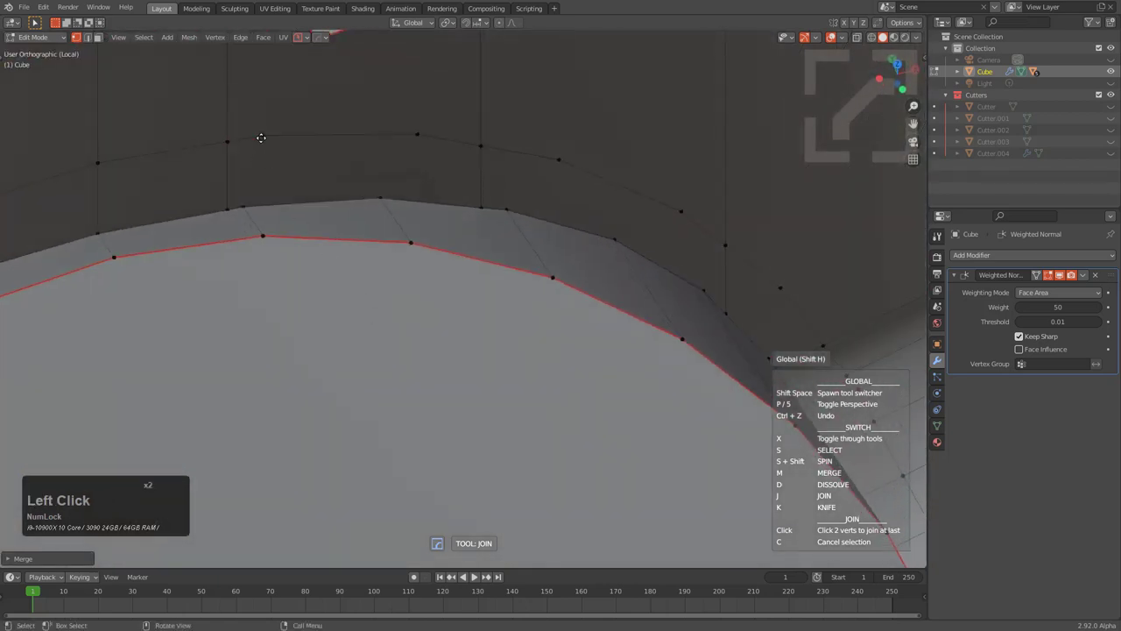
key("x")
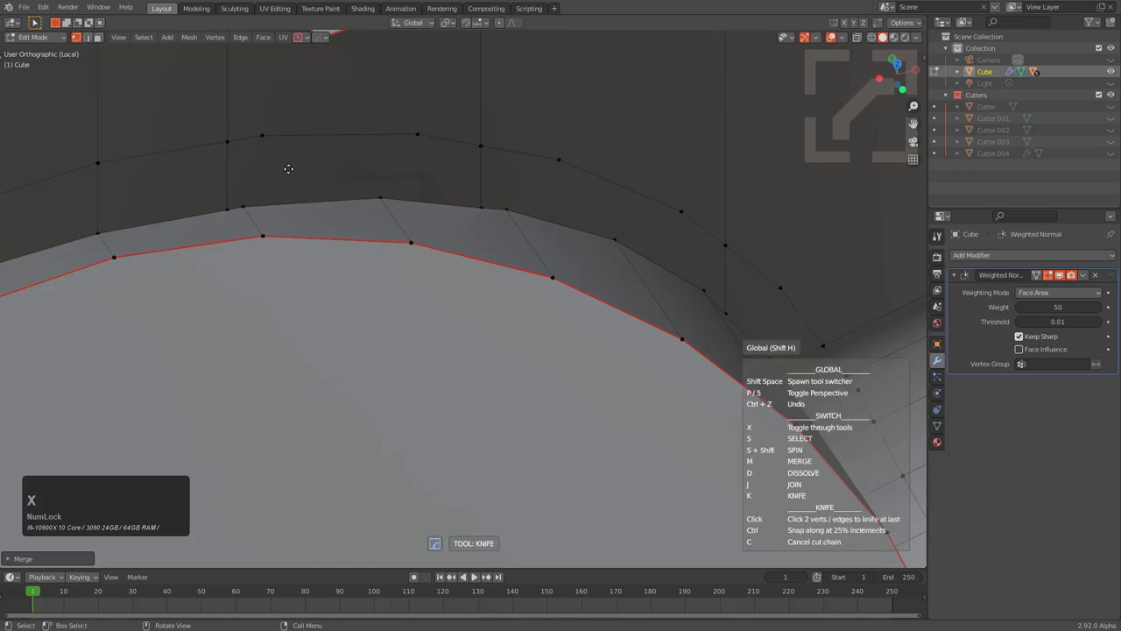
key("x")
key("x")
key("x")
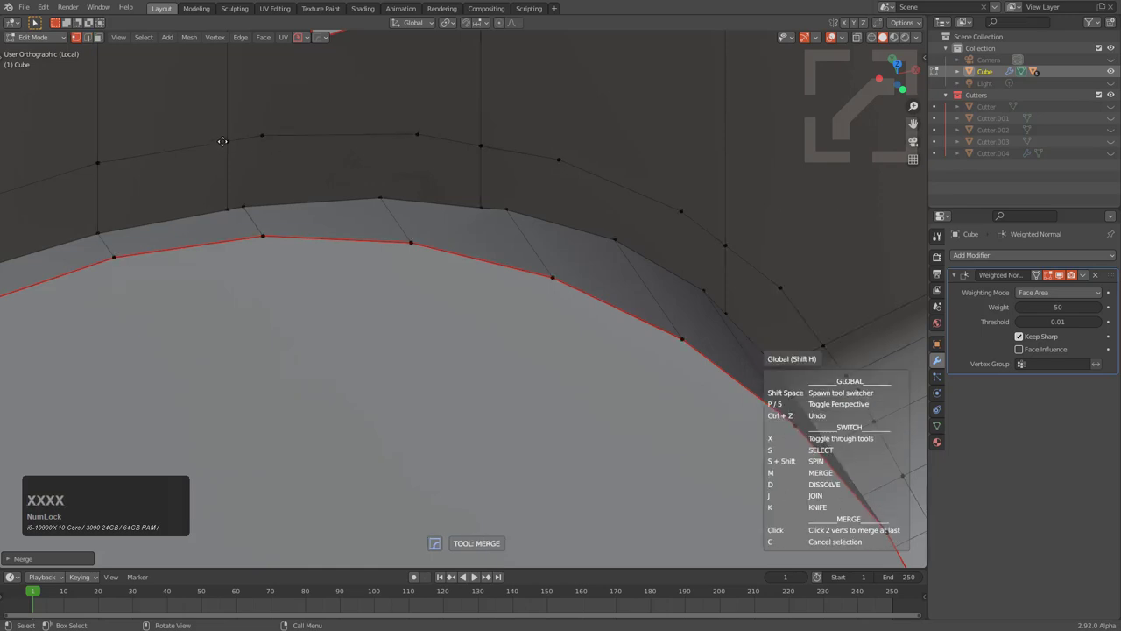
left_click(222, 141)
left_click(252, 136)
Step: With the Join tool, connect the next two loop vertices past the crest to the rim vertices facing them
middle_click_drag(370, 211, 343, 218)
key("x")
key("x")
key("x")
key("x")
key("x")
key("x")
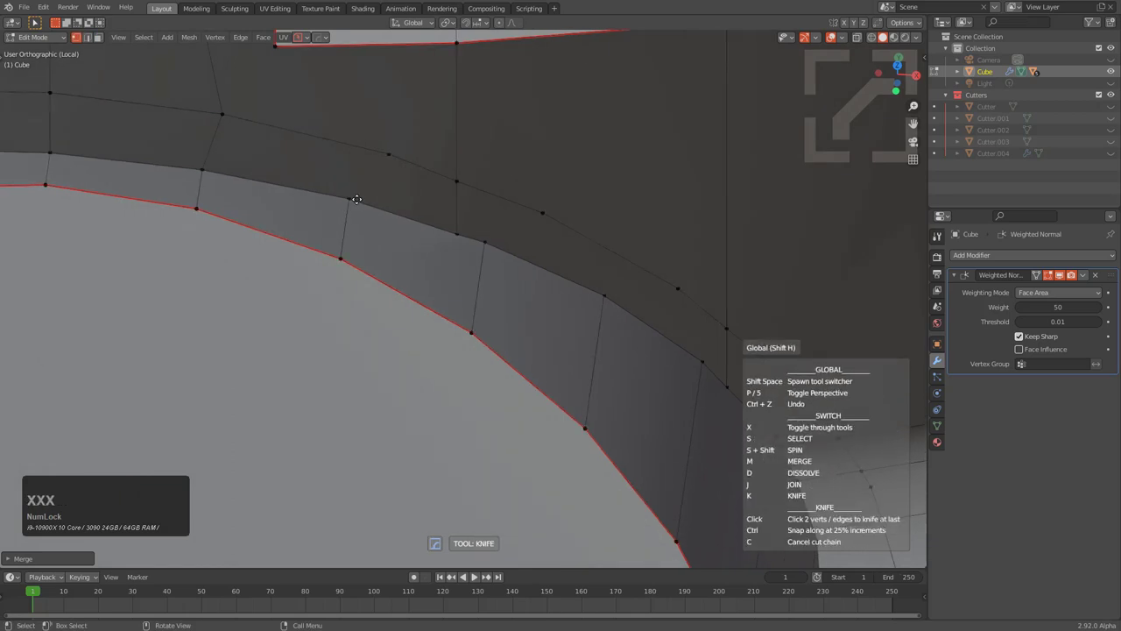
key("x")
key("x")
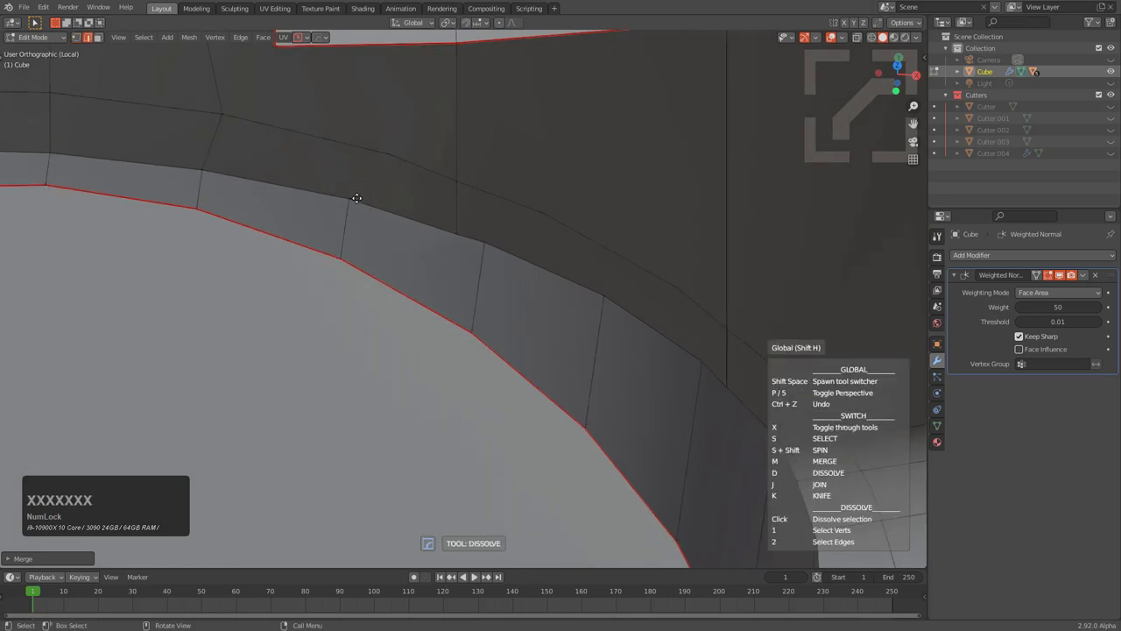
left_click(387, 153)
left_click(350, 191)
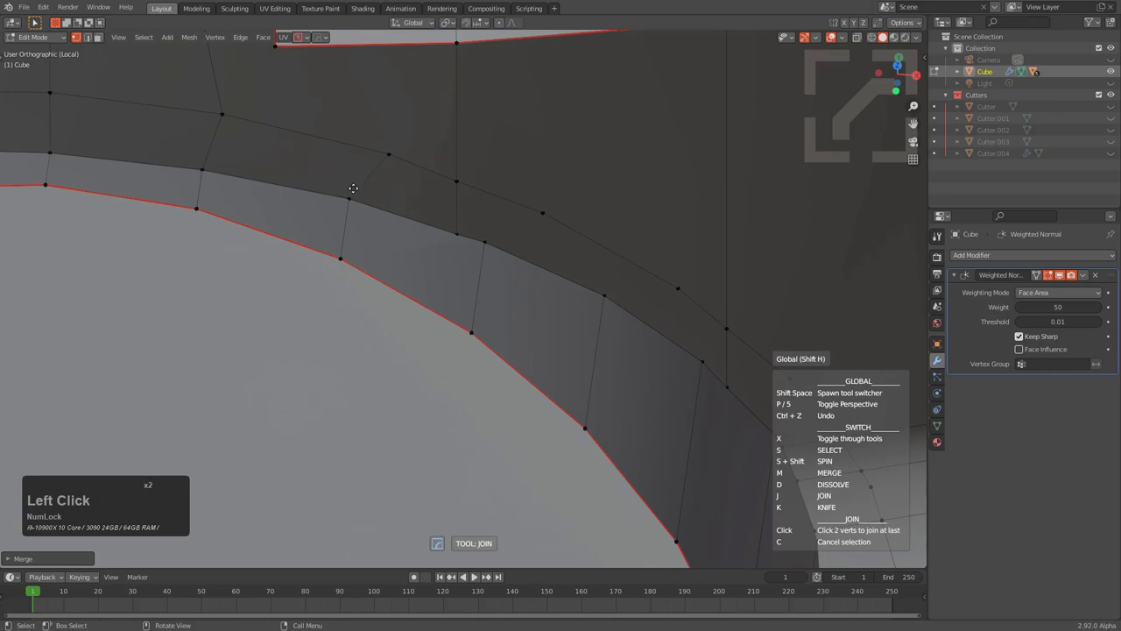
mouse_move(478, 214)
middle_mouse_down()
mouse_move(464, 214)
mouse_move(464, 200)
middle_mouse_up()
left_click(531, 215)
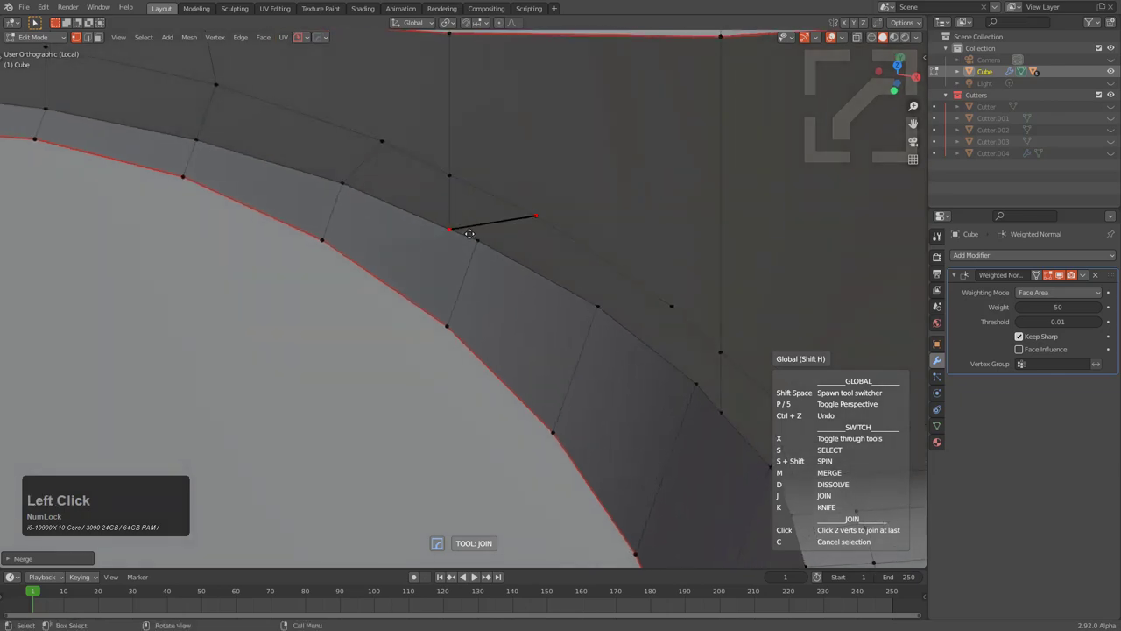
left_click(477, 238)
Step: Merge the loop vertex between the two new connections into the previous loop vertex and remove the stray rim vertex below it
key("x")
key("x")
key("x")
key("x")
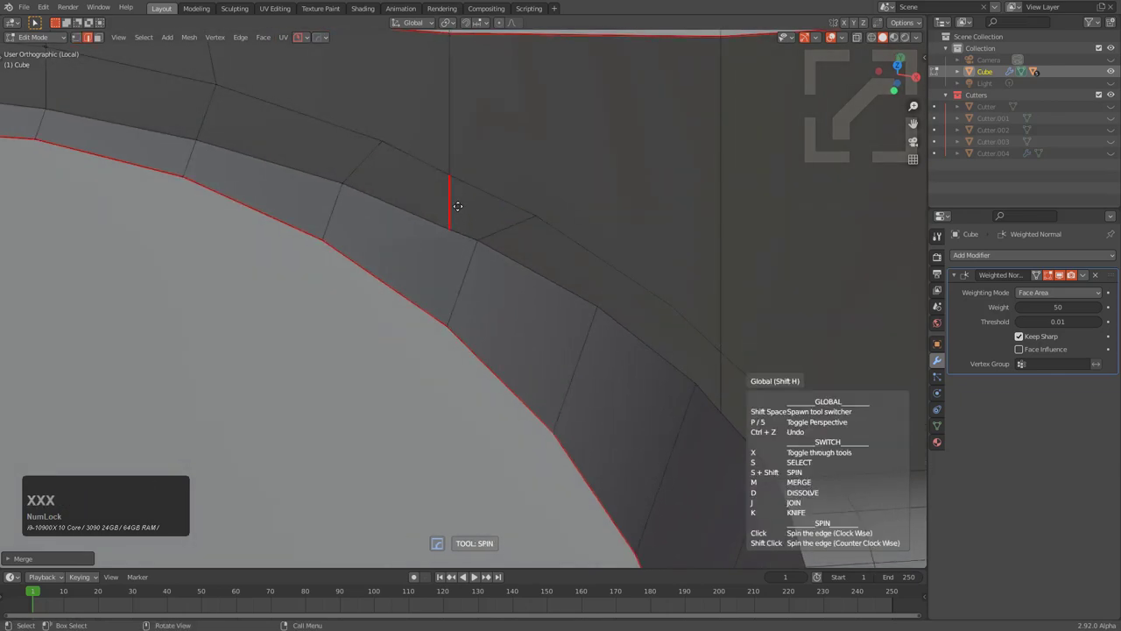
left_click(445, 174)
left_click(388, 143)
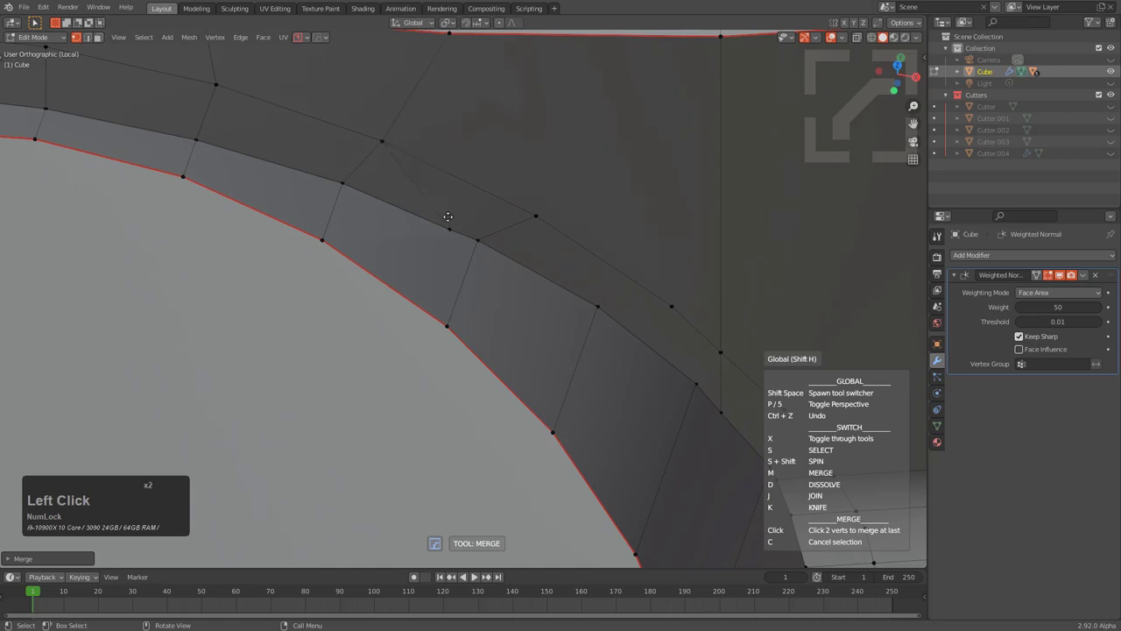
Step: Try to join the next unconnected rim vertex down the arc to its facing loop vertex
middle_click_drag(475, 254, 614, 329)
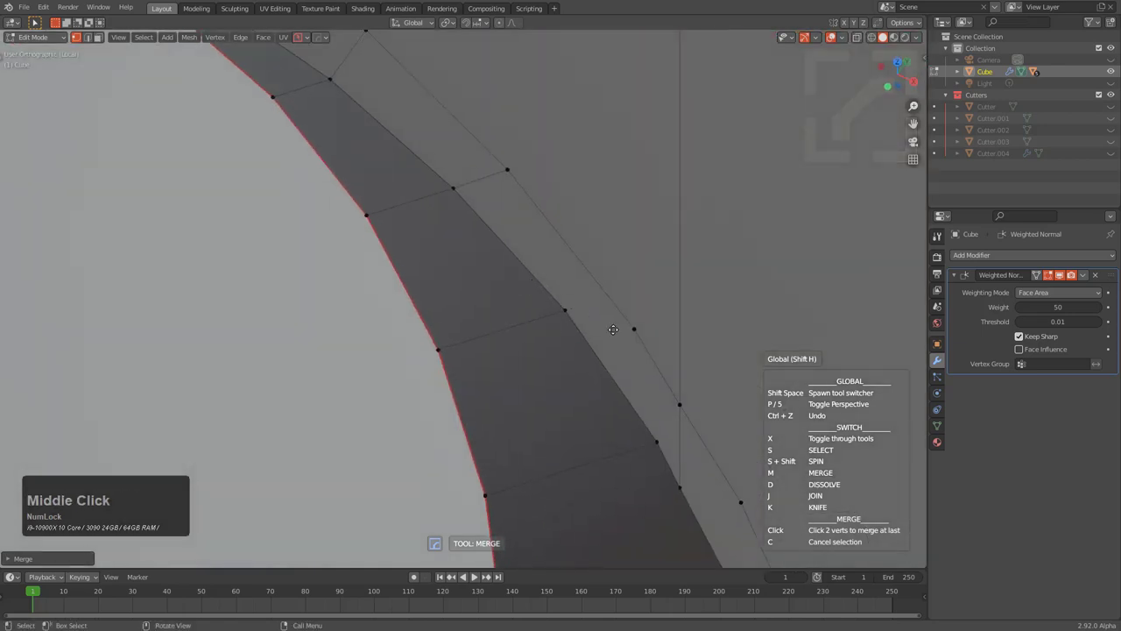
key("x")
key("x")
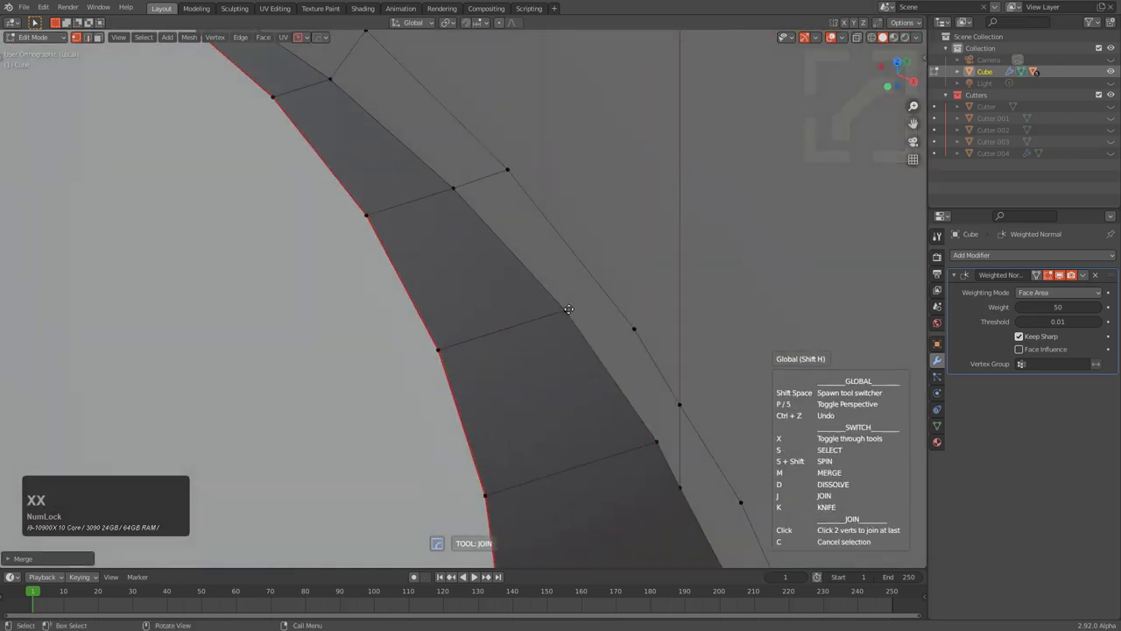
left_click(568, 308)
left_click(634, 329)
Step: Try to merge the following rim vertex into the loop vertex on the vertical edge line, and undo it
key("x")
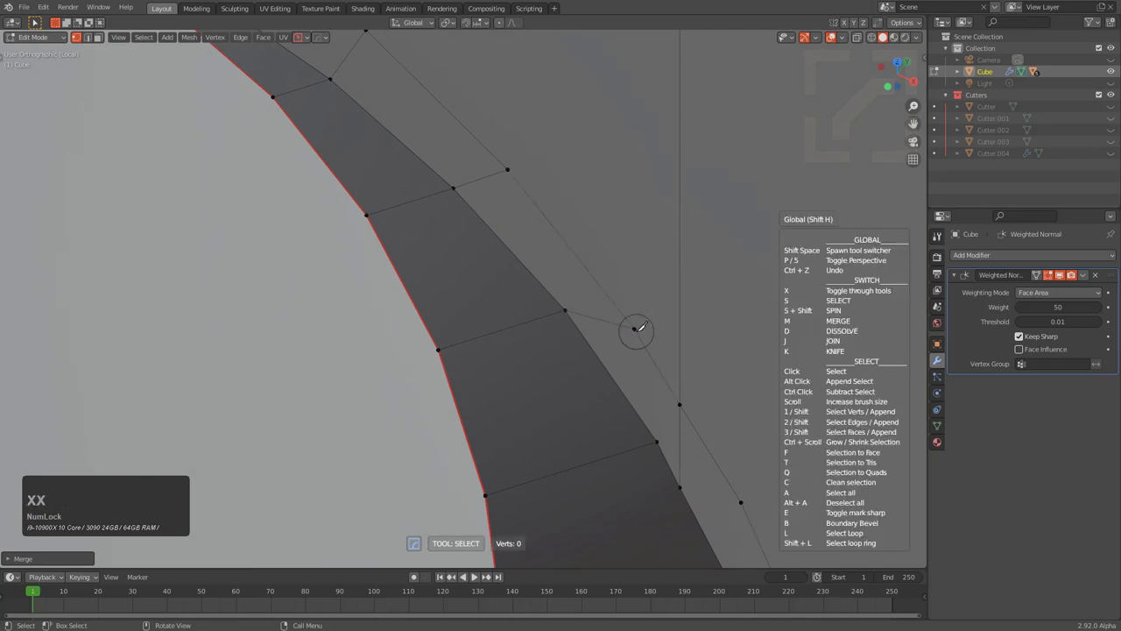
key("x")
key("x")
key("x")
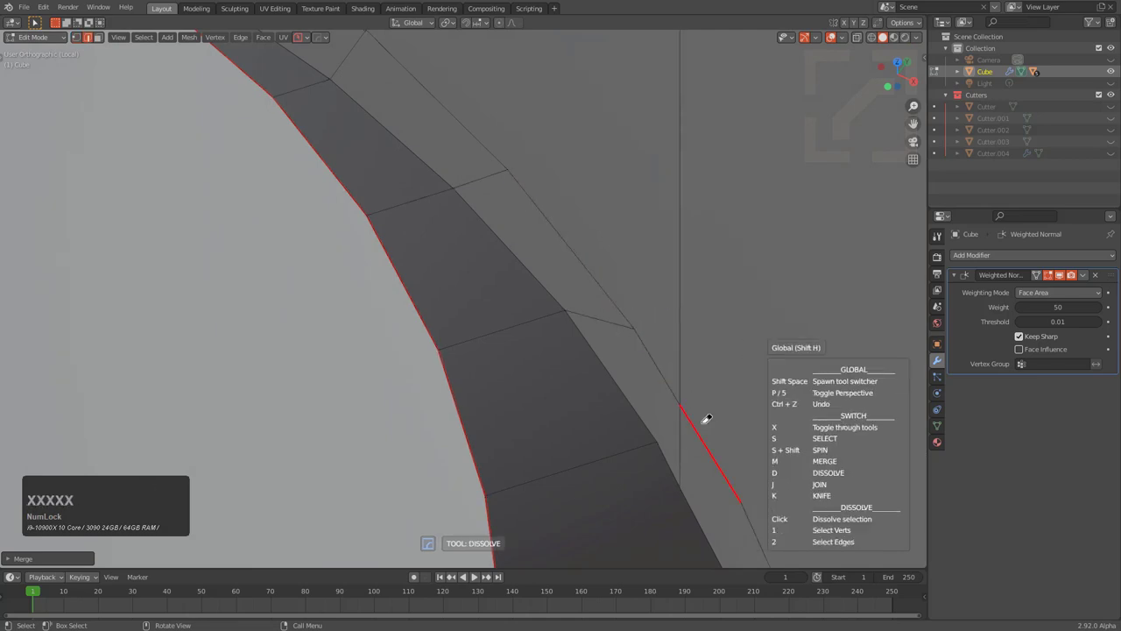
key("x")
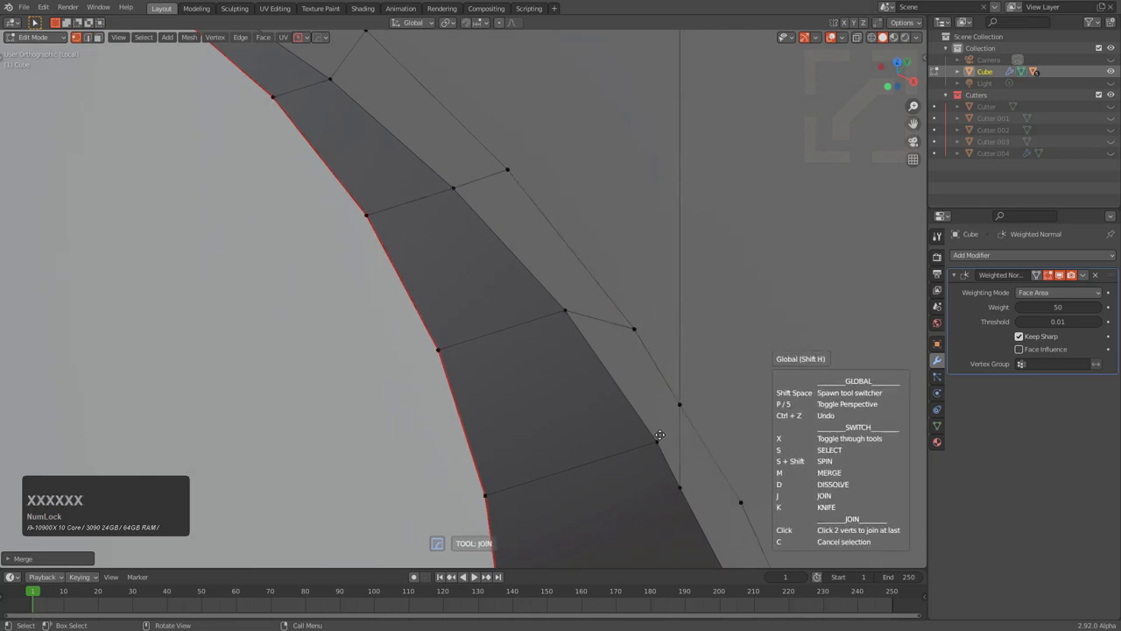
key("x")
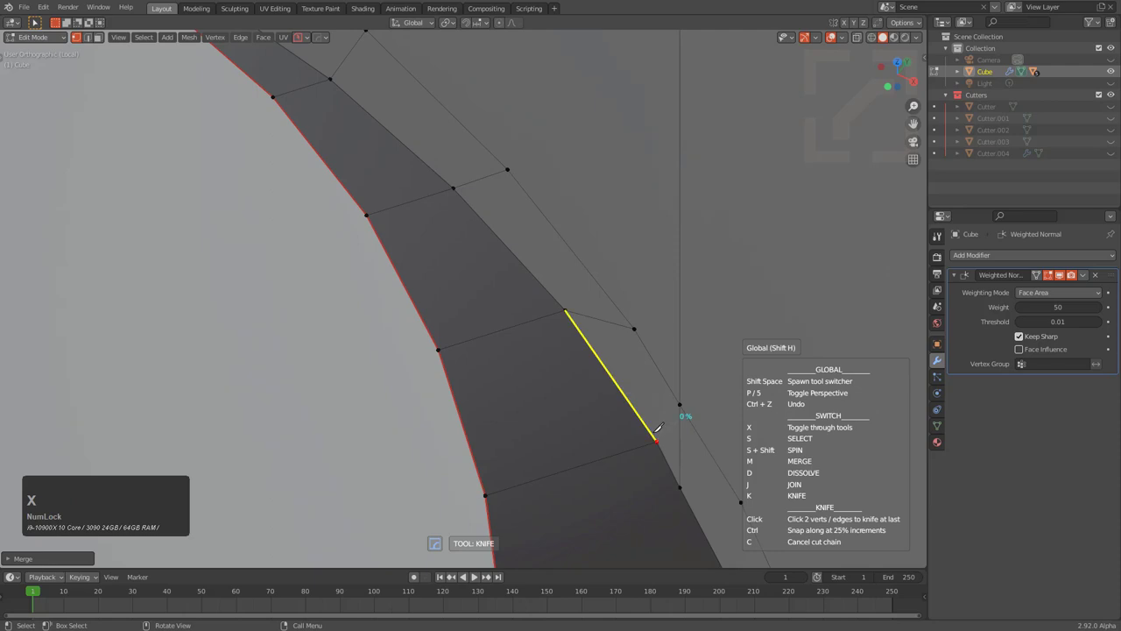
key("x")
key("x")
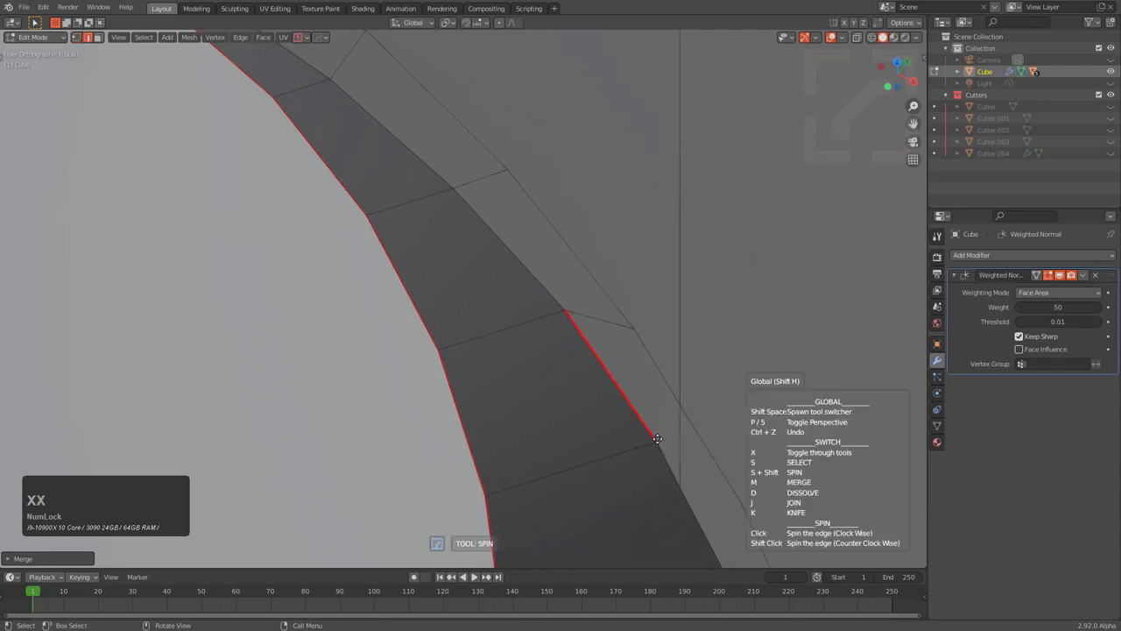
key("x")
left_click(661, 441)
left_click(679, 406)
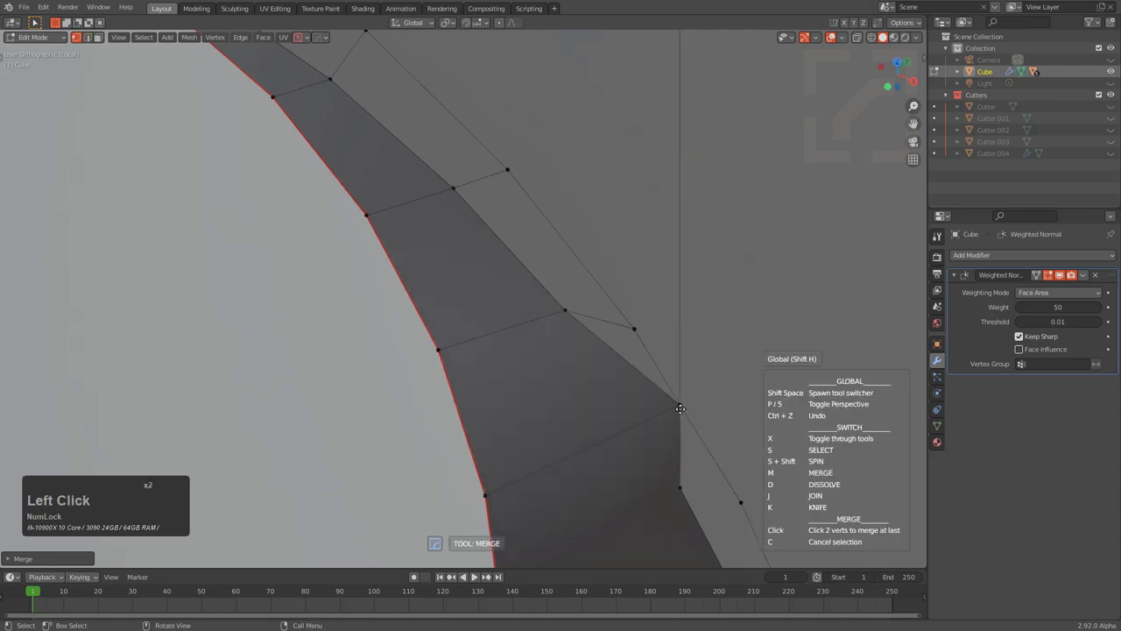
key("ctrl+z")
key("x")
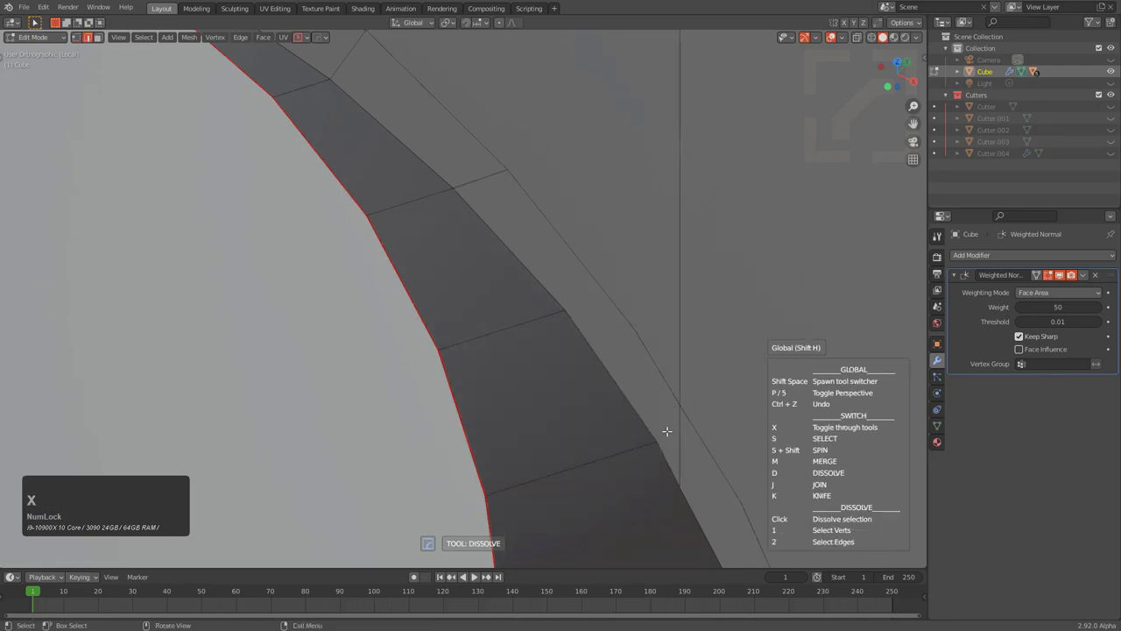
Step: Join the next three unconnected rim vertices down the arc to the loop vertices facing them
key("x")
left_click(656, 440)
left_click(678, 406)
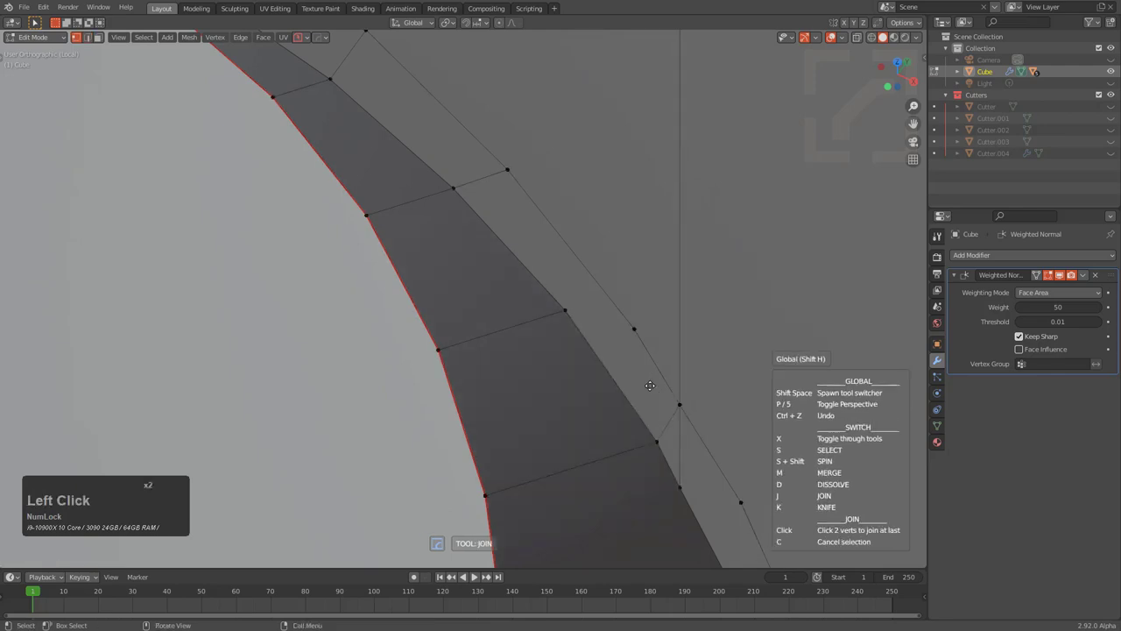
left_click(564, 308)
left_click(634, 328)
middle_click_drag(682, 465, 520, 322, "shift")
left_click(562, 433)
left_click(575, 362)
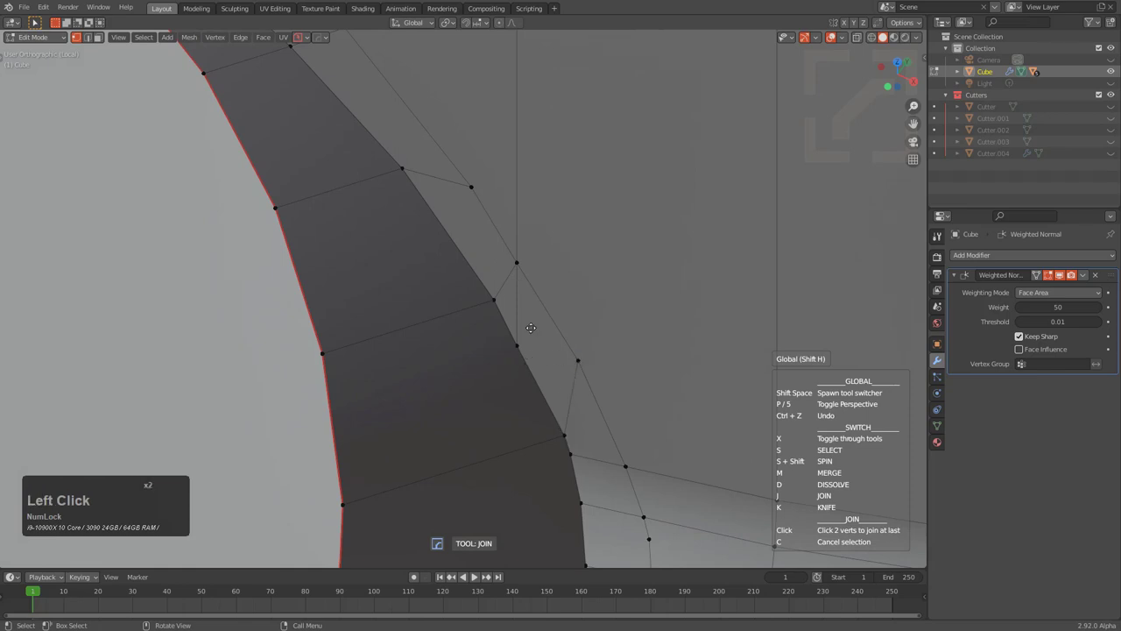
Step: Dissolve the short vertical edge between the rim and the loop vertex on the long vertical edge line
key("x")
key("x")
key("x")
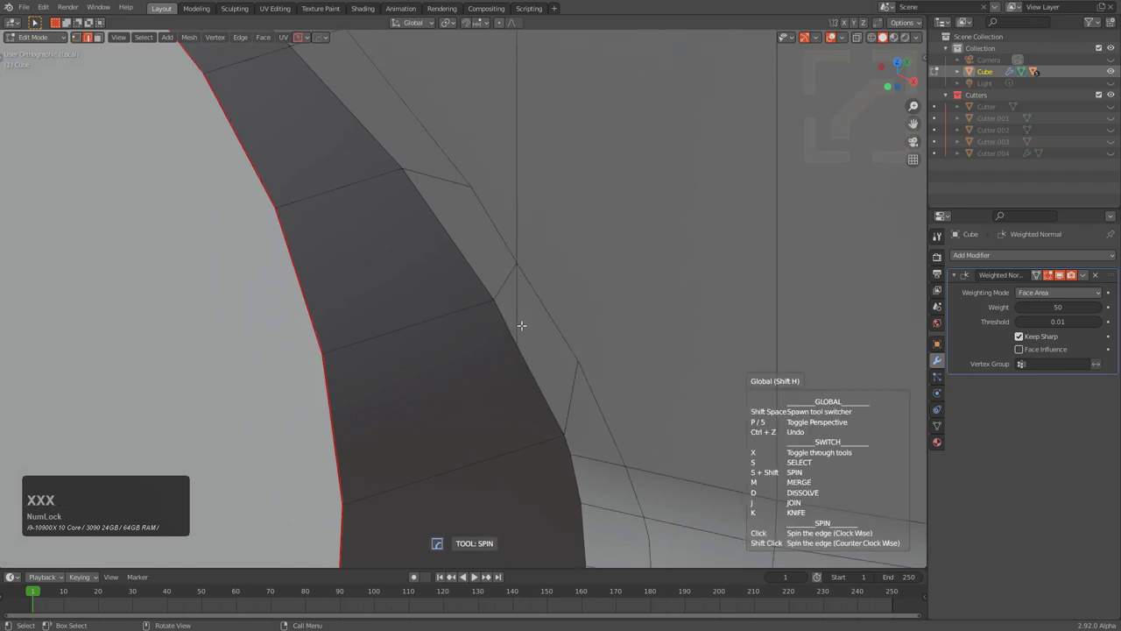
key("x")
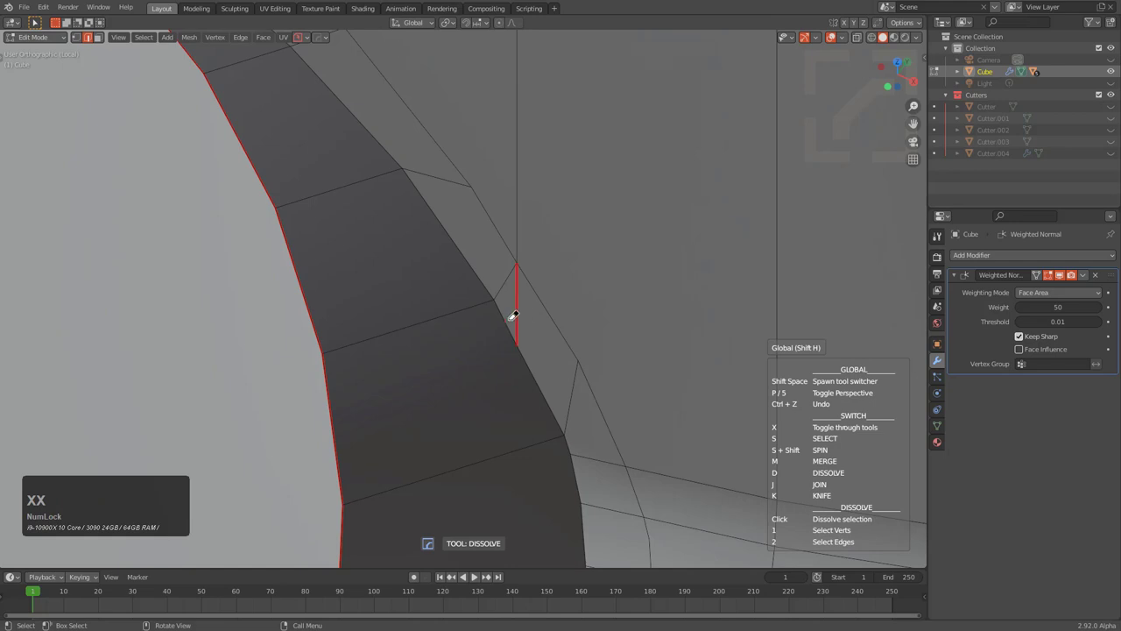
left_click(517, 308)
Step: With the Merge tool, merge the two stray rim vertices on the rounded bend and just below it into their neighbouring rim vertices
middle_click_drag(569, 395, 528, 329)
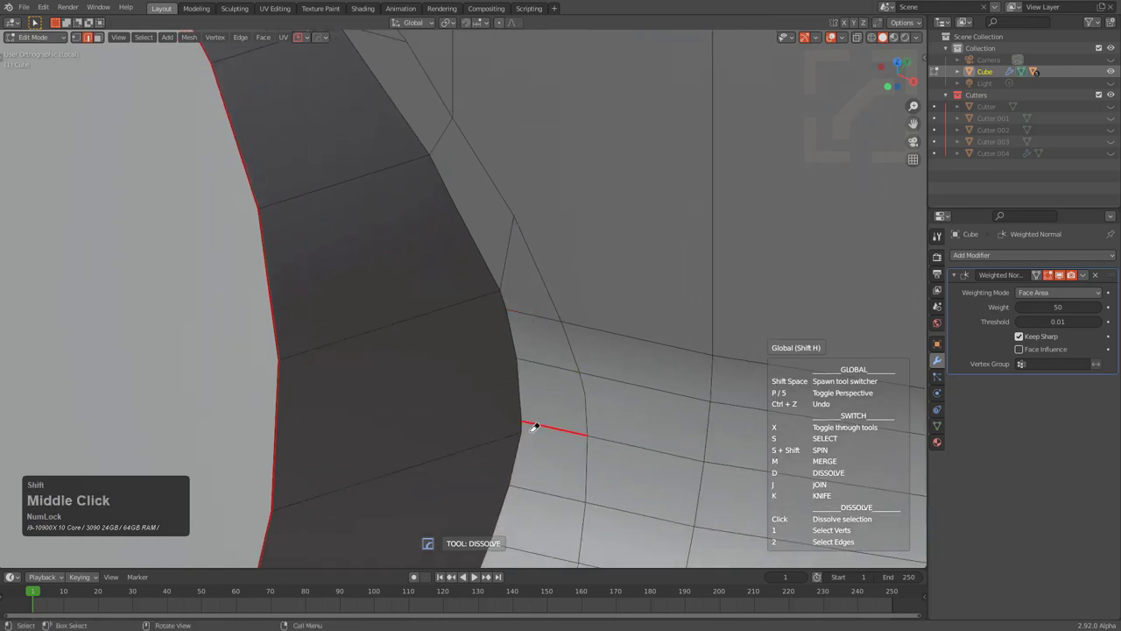
middle_click_drag(534, 426, 551, 318, "shift")
key("x")
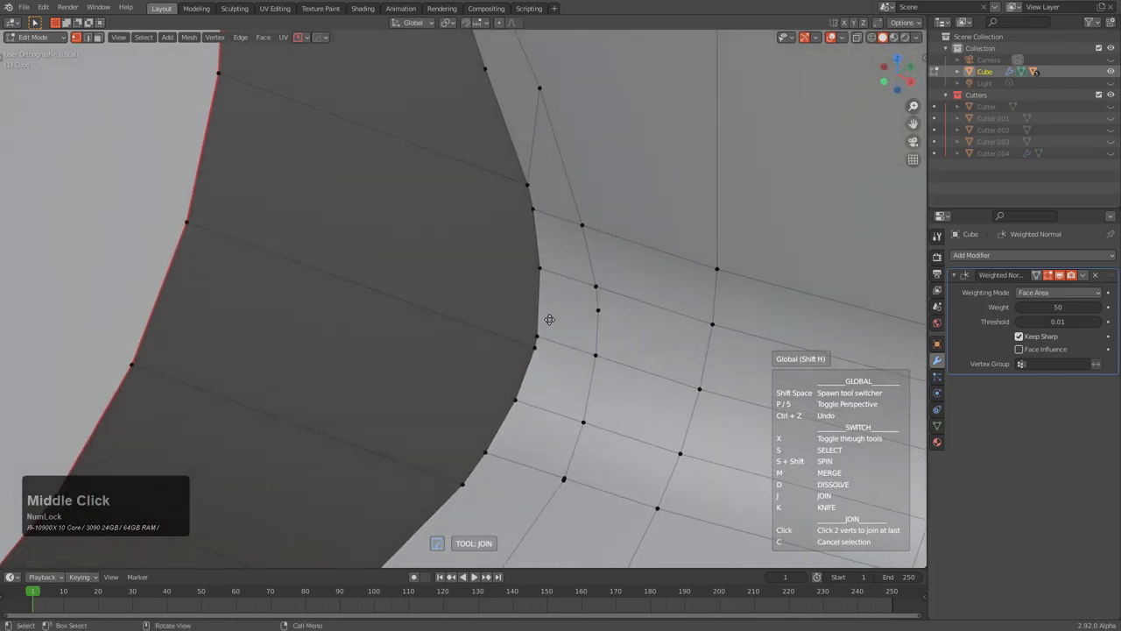
key("x")
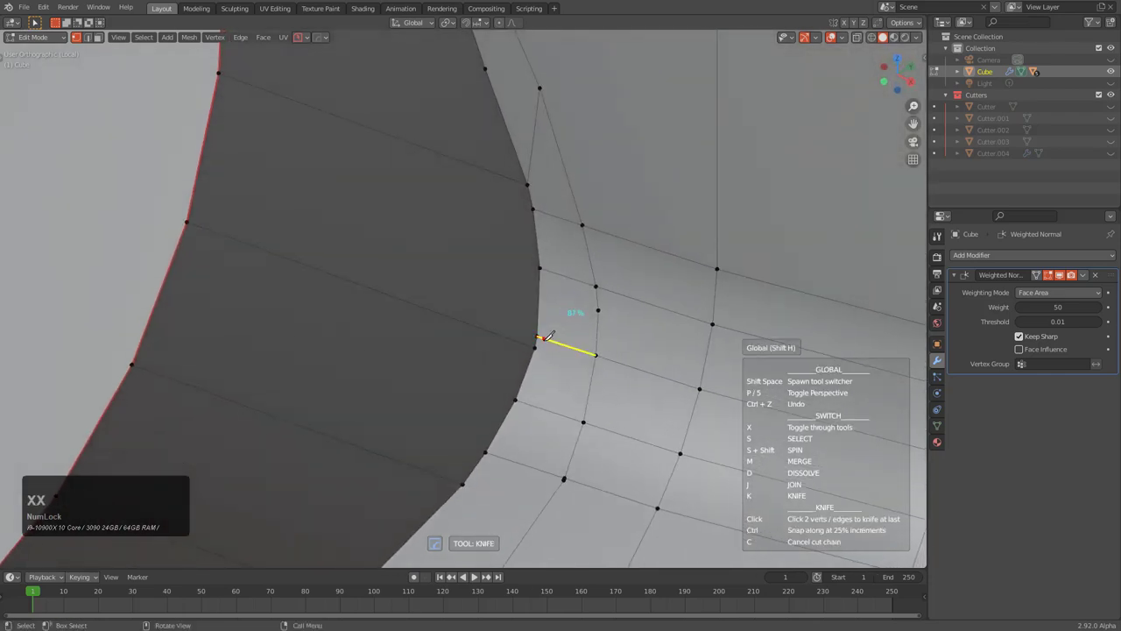
key("x")
key("x")
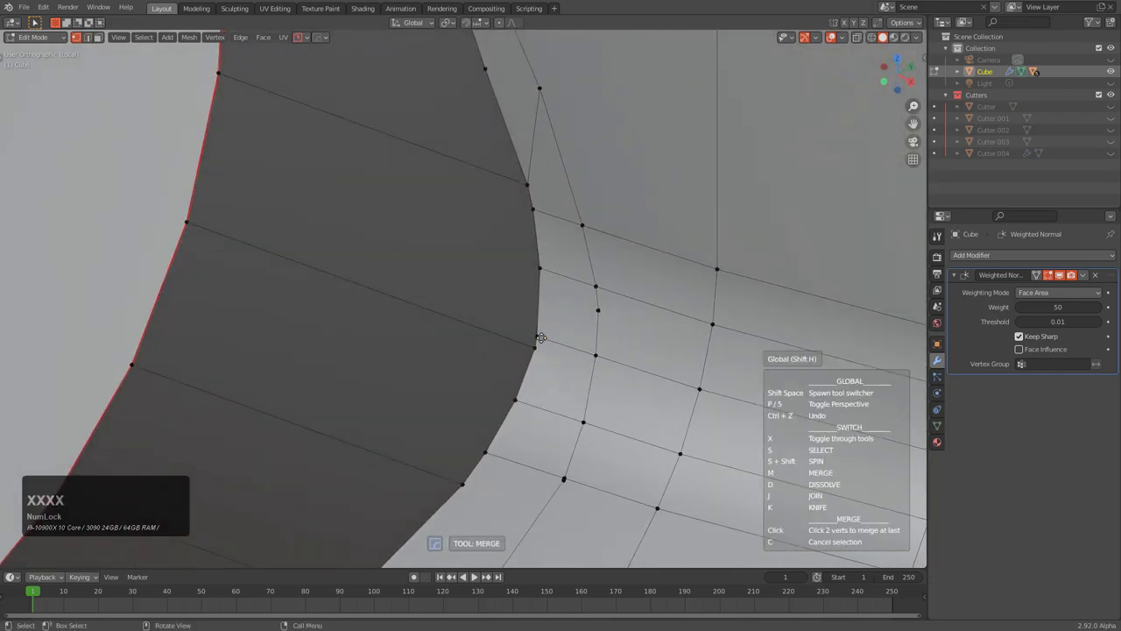
left_click(540, 338)
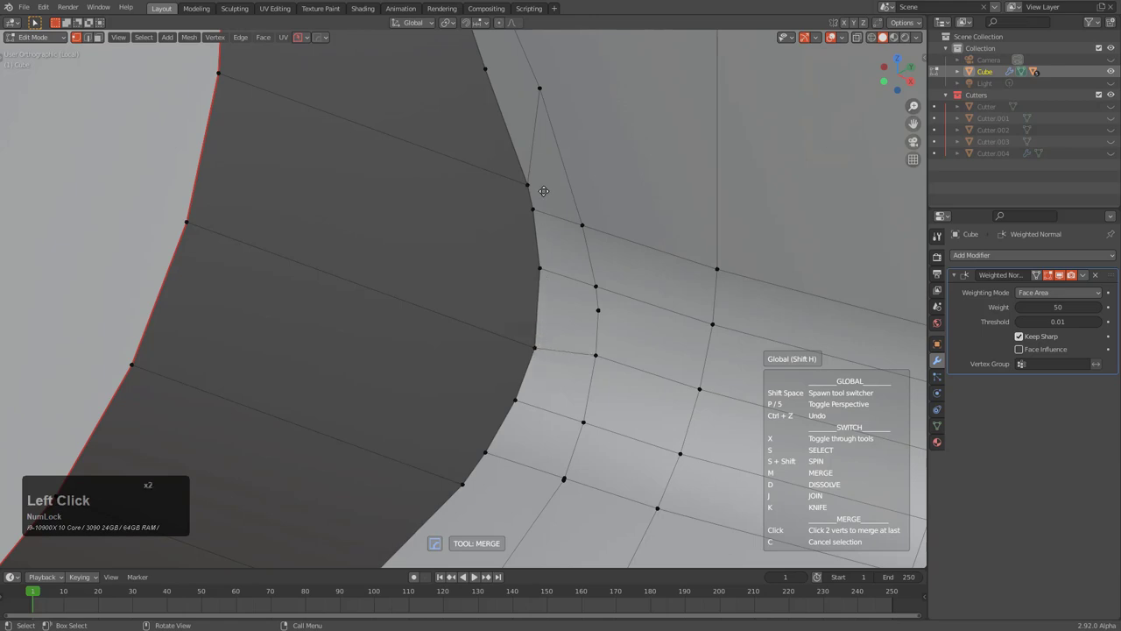
middle_click_drag(558, 314, 491, 293)
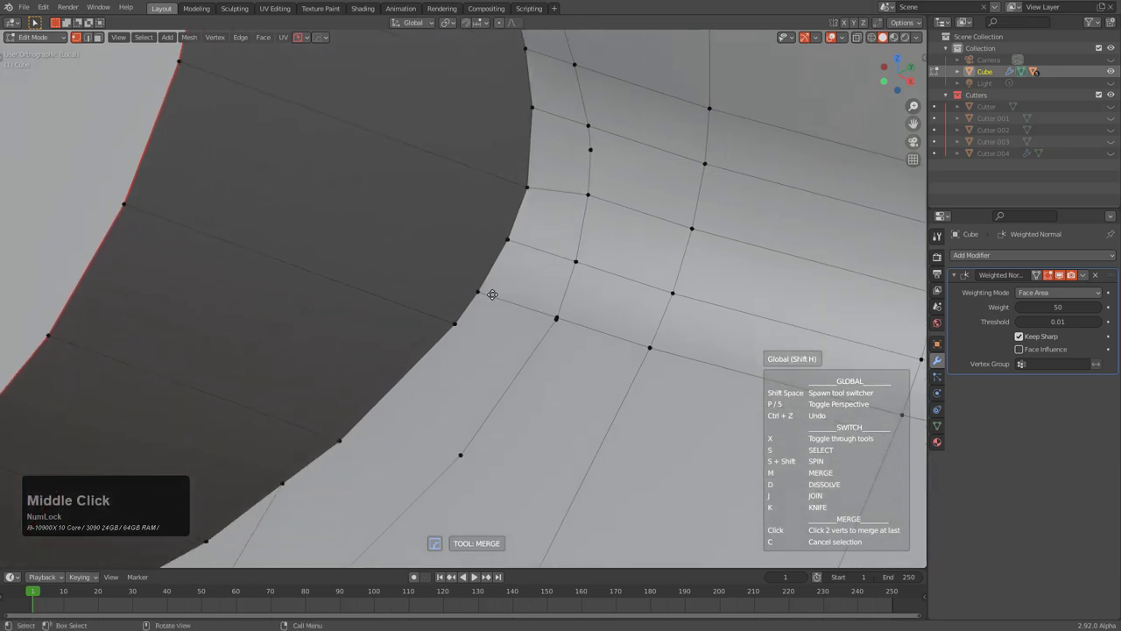
left_click(457, 324)
Step: With the Join tool, connect the three rim vertices along the cutout's lower flank to the loop vertices facing them
middle_click_drag(445, 391, 493, 288)
middle_click_drag(430, 353, 430, 313)
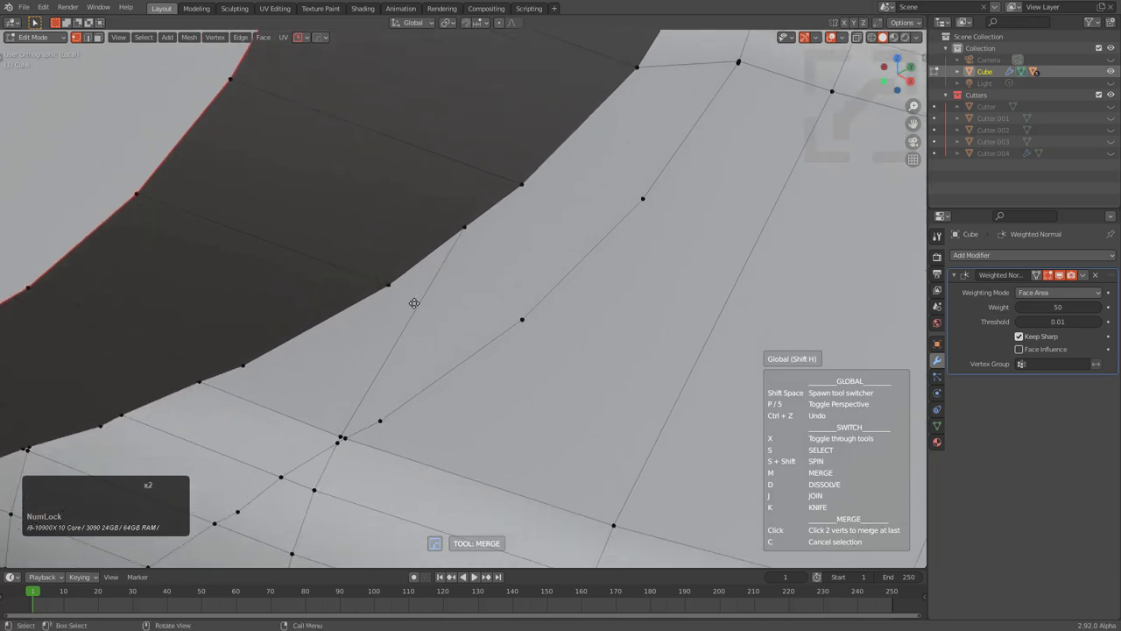
key("x")
key("x")
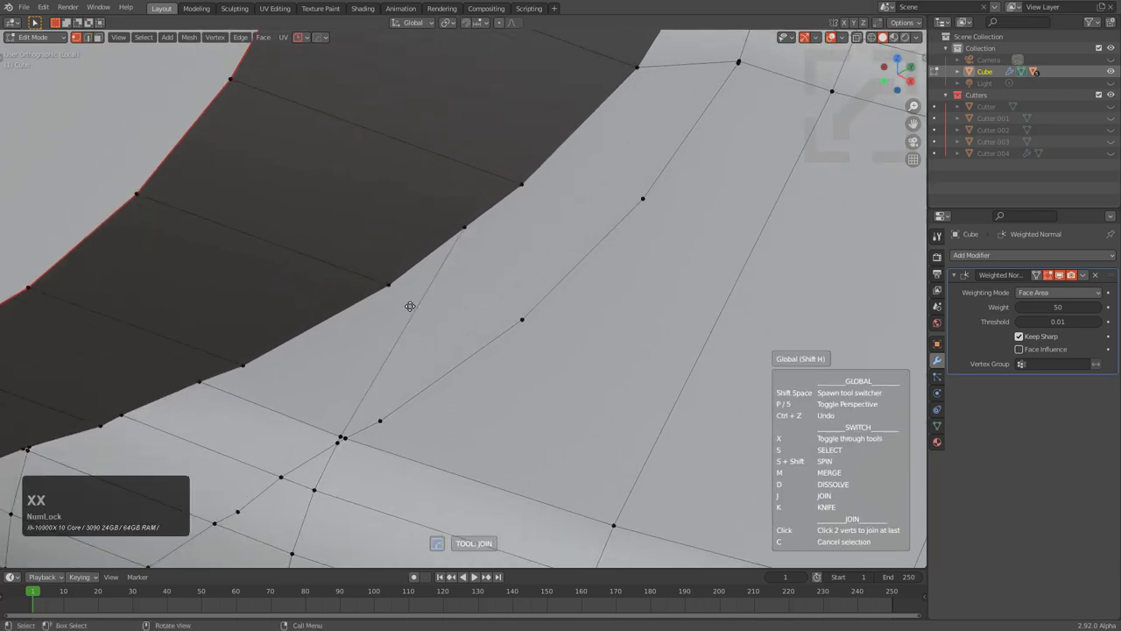
left_click(388, 285)
left_click(381, 419)
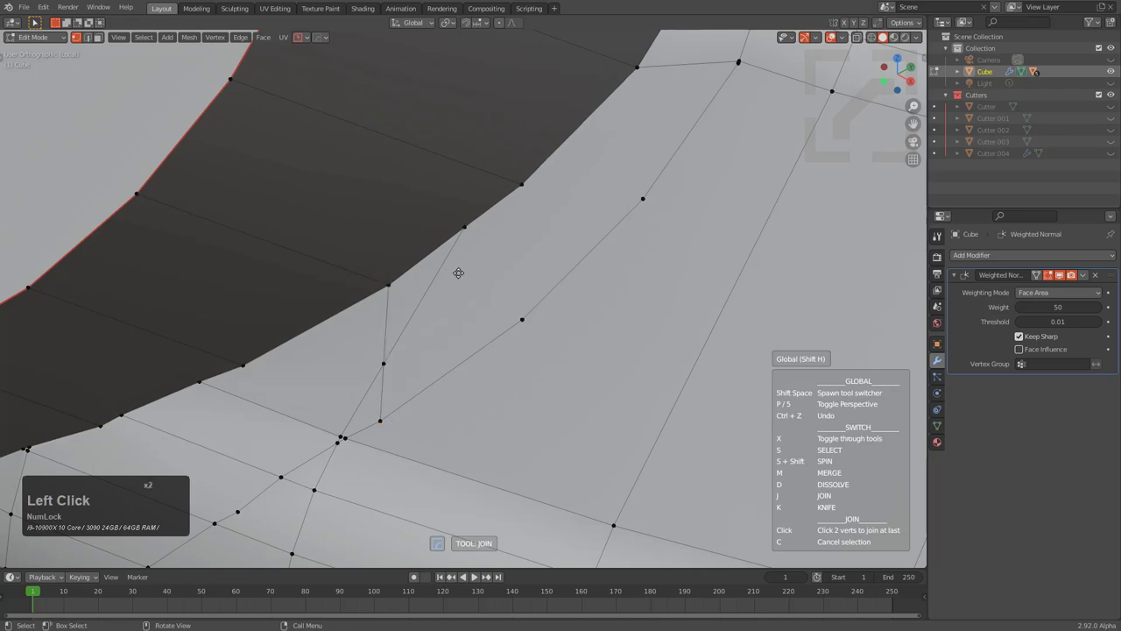
left_click(465, 229)
left_click(522, 319)
left_click(643, 198)
middle_click_drag(445, 320, 494, 264, "shift")
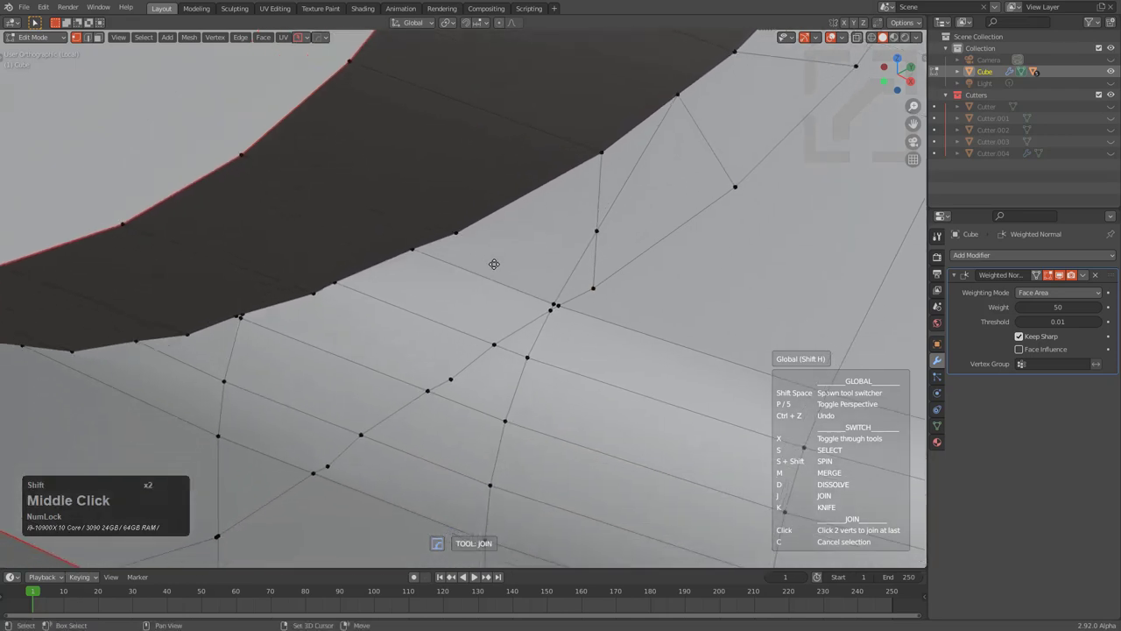
Step: Join the next three unconnected rim vertices across the rounded band to their facing loop vertices
left_click(455, 232)
left_click(494, 344)
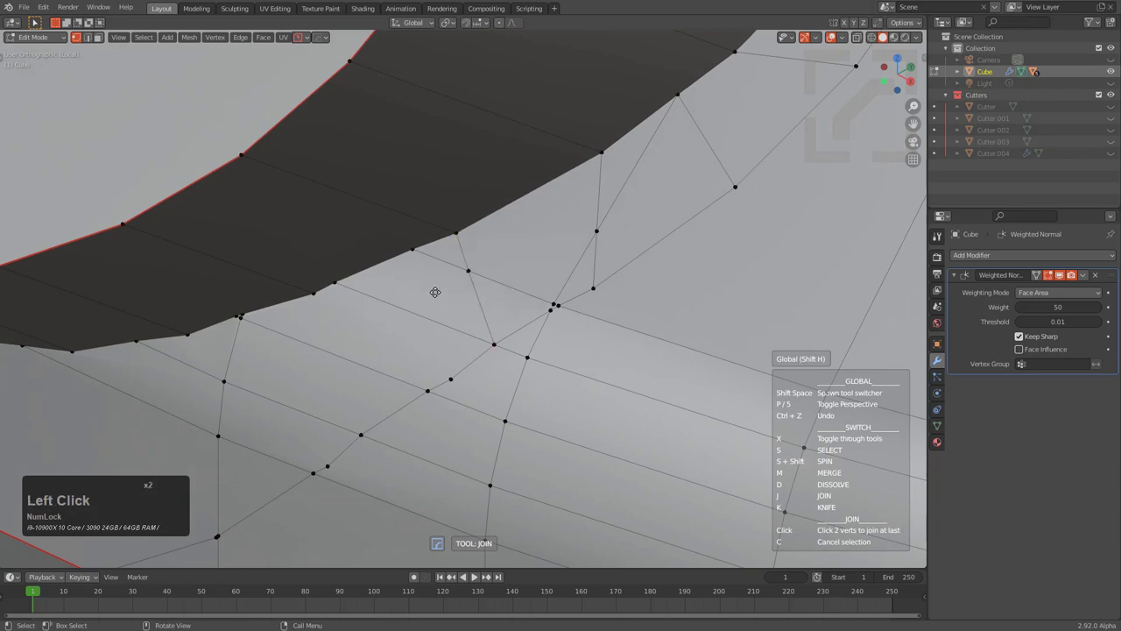
left_click(448, 377)
left_click(354, 387)
left_click(192, 332)
left_click(221, 505)
Step: Join the two rim vertices near the cutout's lowest point to the vertices below them at the sharp lower edge
middle_click_drag(275, 359, 374, 202)
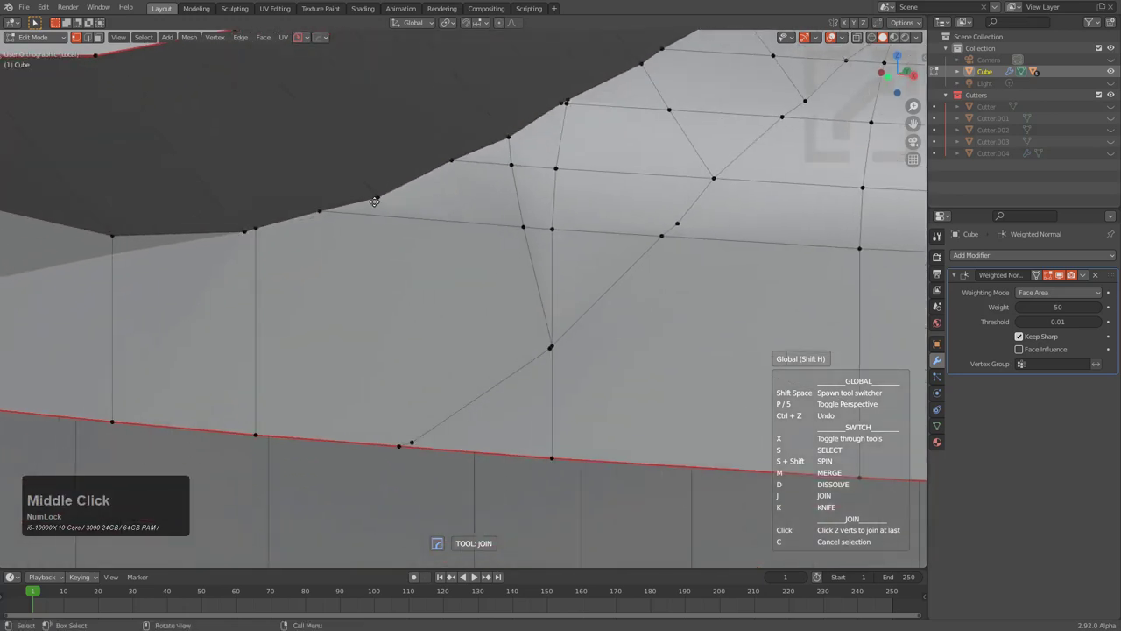
left_click(374, 202)
left_click(410, 440)
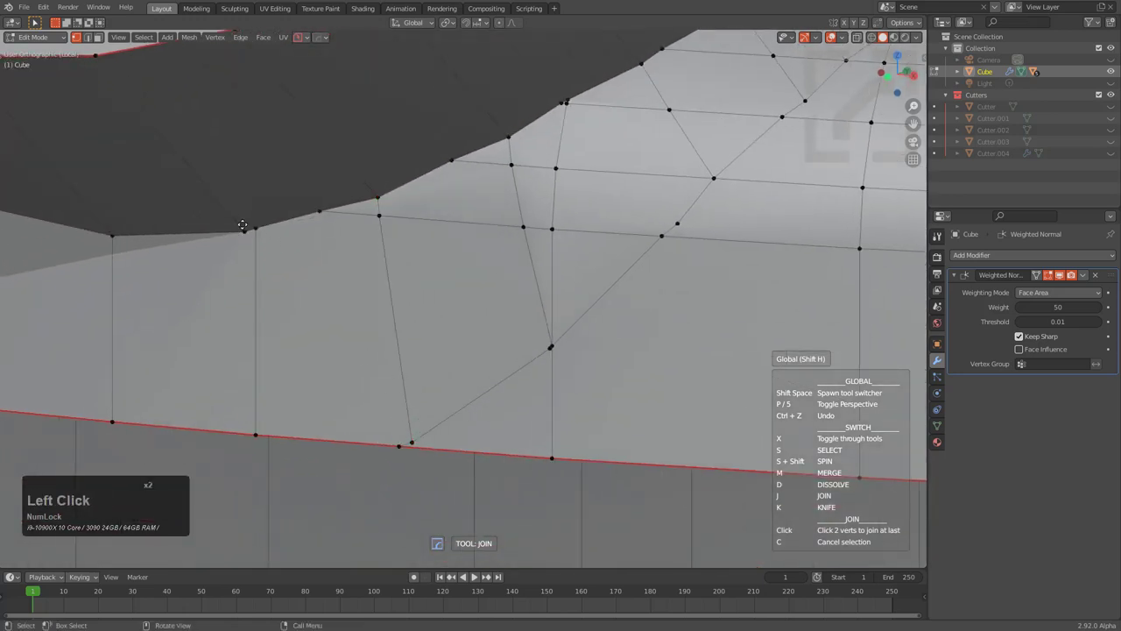
left_click(254, 433)
Step: Merge the stray rim vertices near the cutout's lowest point and the crossing vertex below them into the adjacent rim vertices
key("x")
key("x")
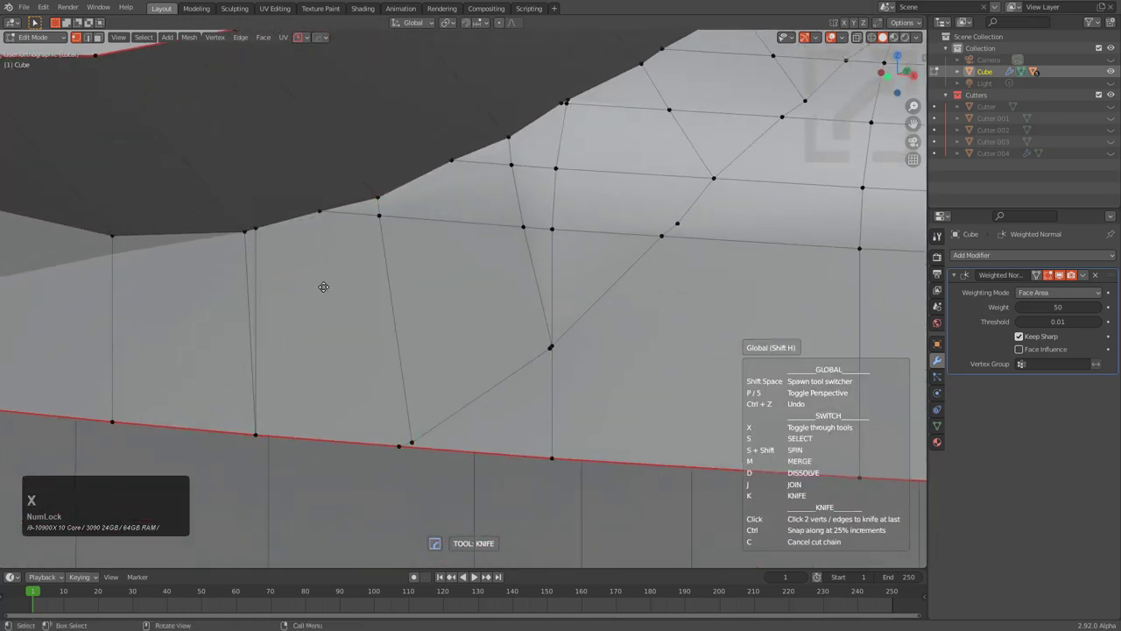
key("x")
key("x")
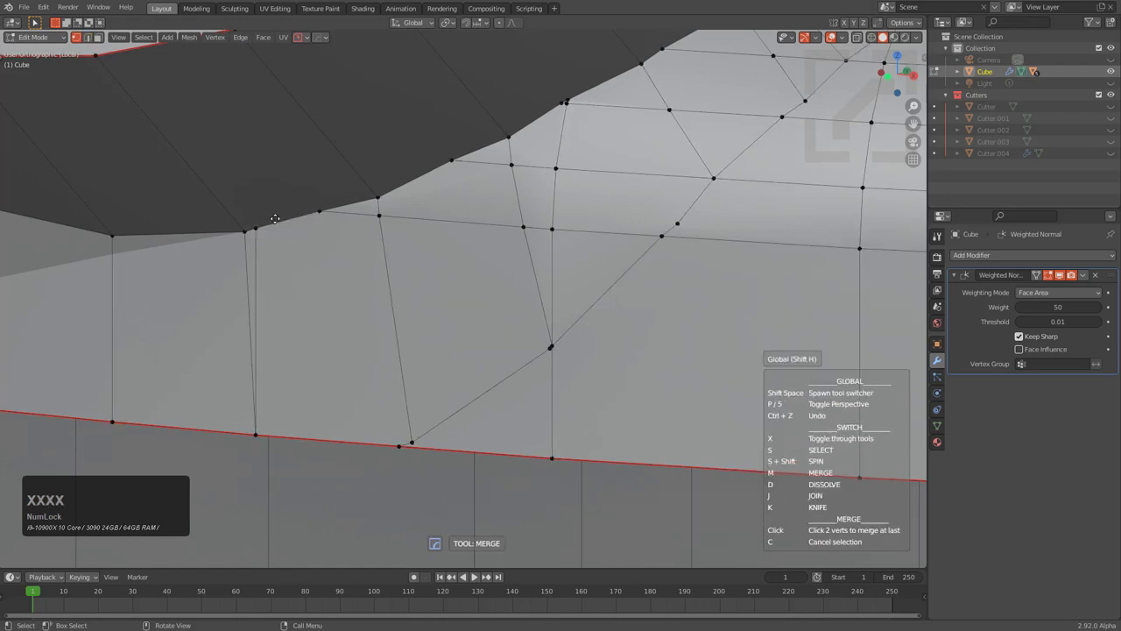
left_click(255, 228)
left_click(244, 231)
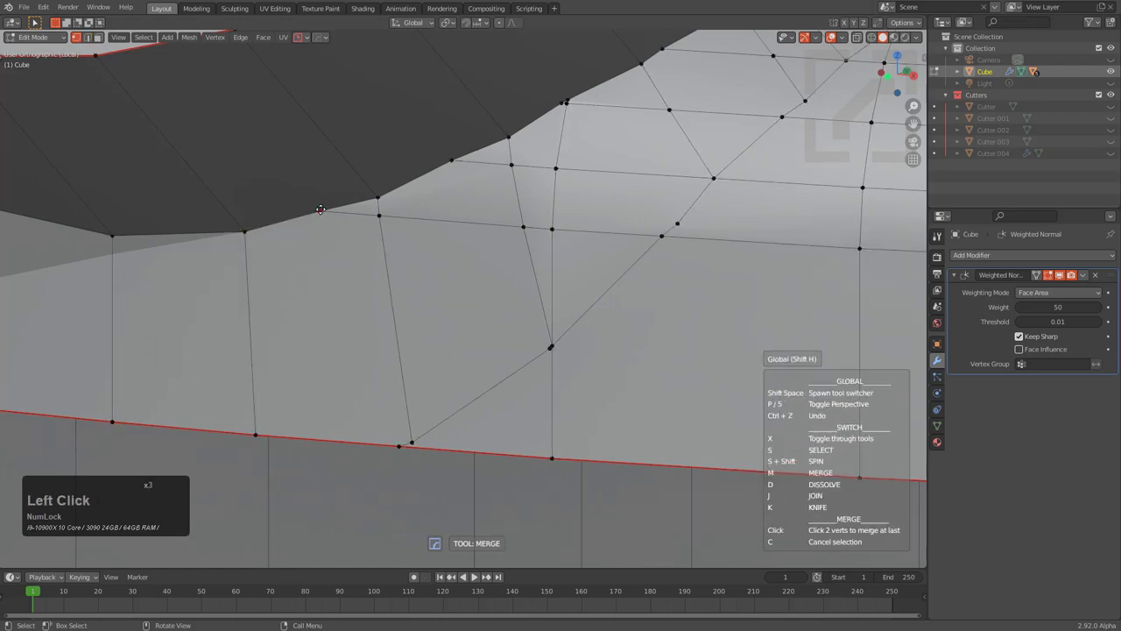
left_click(377, 201)
left_click(378, 215)
left_click(377, 195)
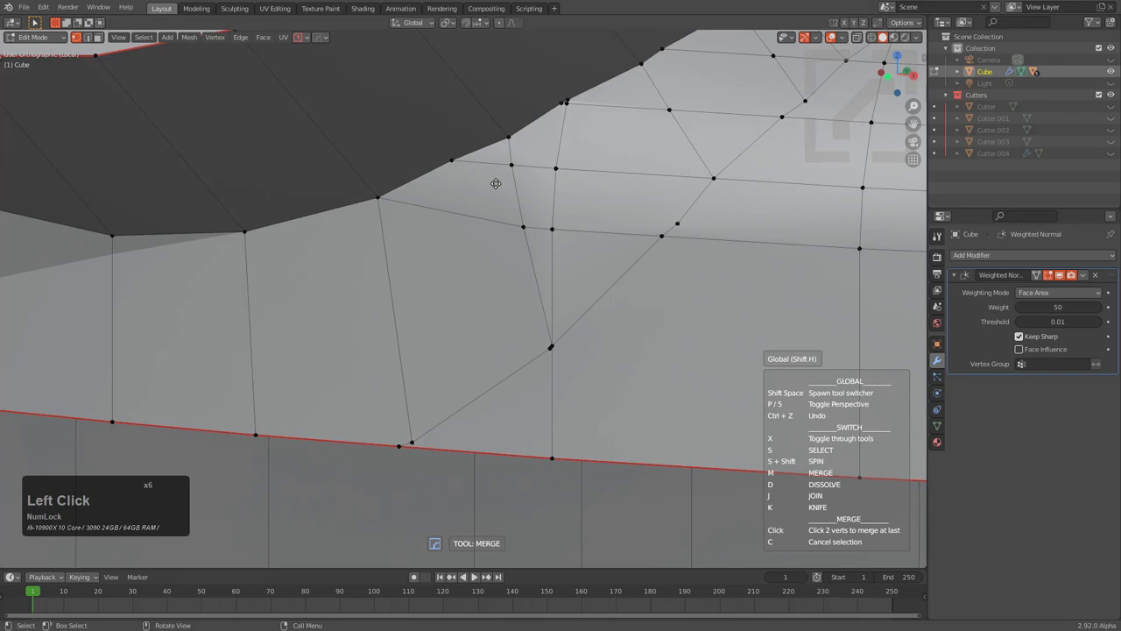
Step: Merge the extra vertices along the next rim segments into the neighbouring rim vertices and the crossing vertex at the foot of the band
left_click(508, 140)
left_click(551, 174)
left_click(550, 224)
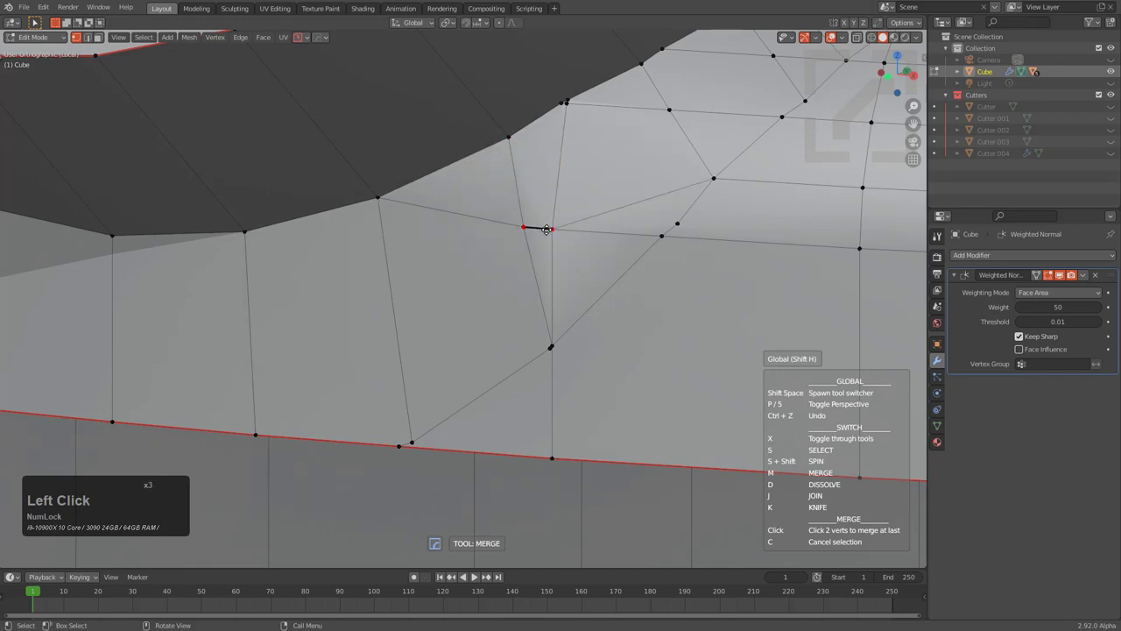
left_click(546, 228)
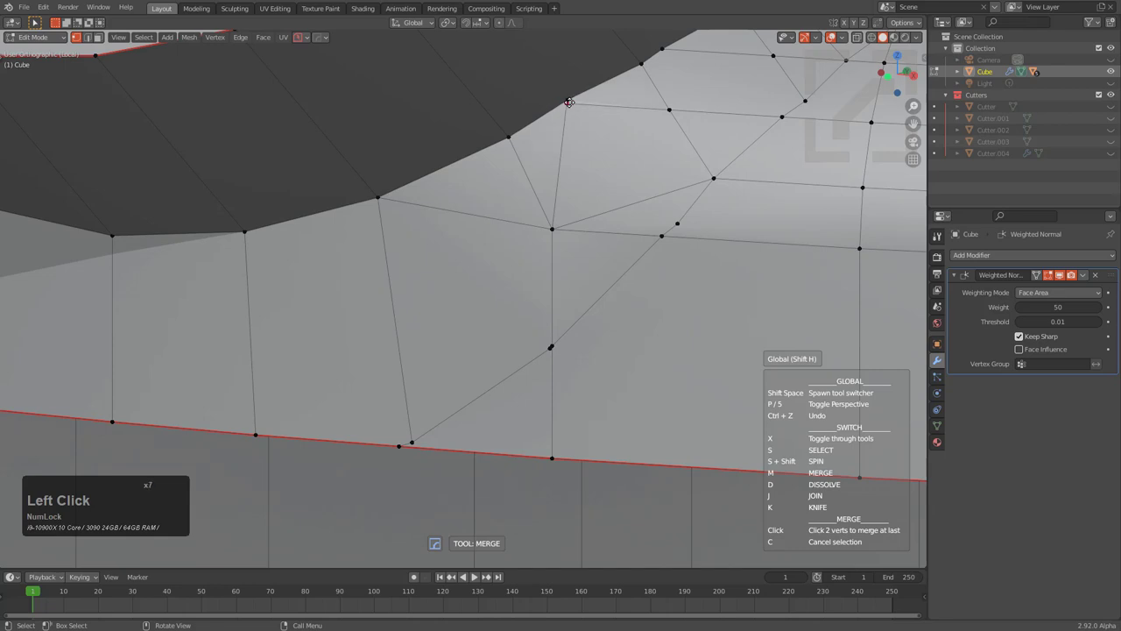
left_click(634, 70)
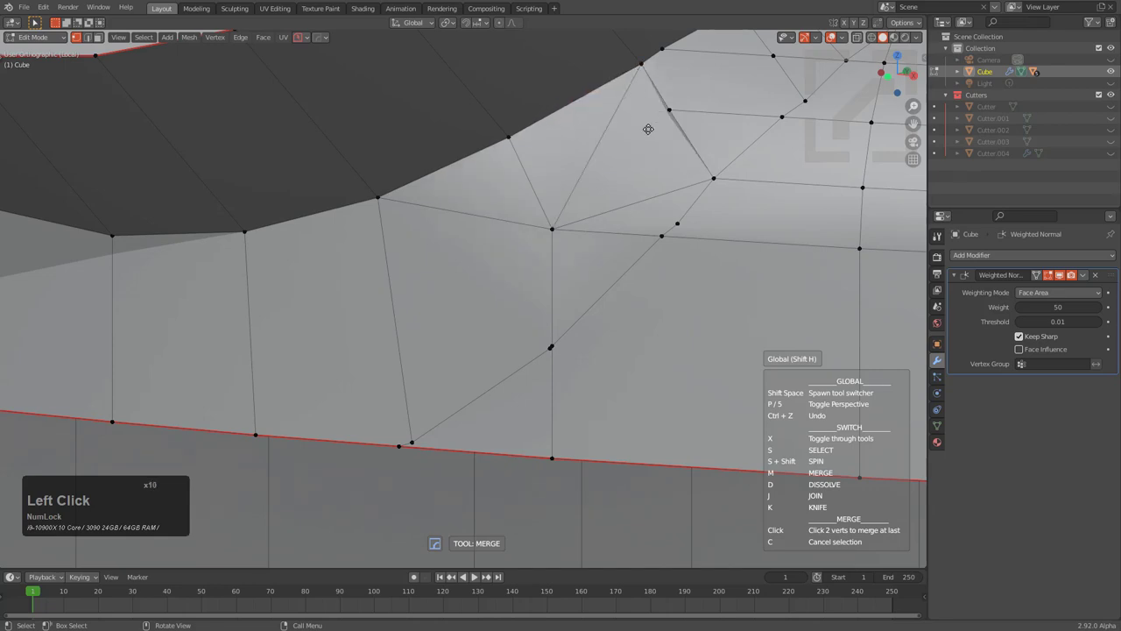
Step: Merge the remaining crossing and doubled vertices on the rounded band into the nearest rim vertices and loop corners
middle_click_drag(706, 138, 504, 272, "shift")
left_click(469, 181)
left_click(536, 143)
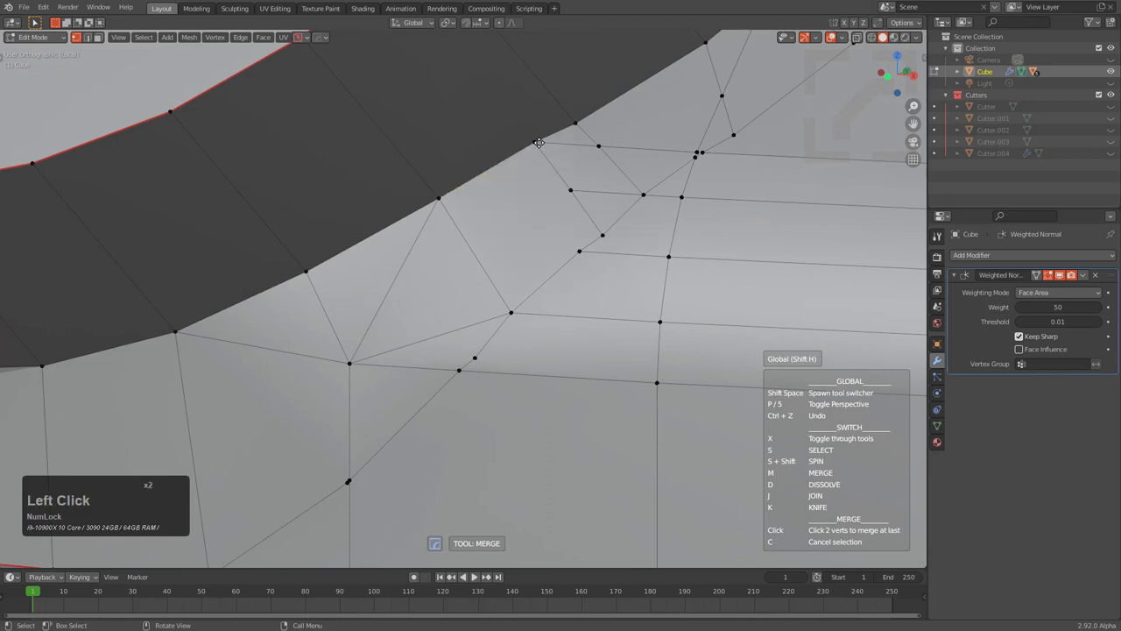
left_click(644, 182)
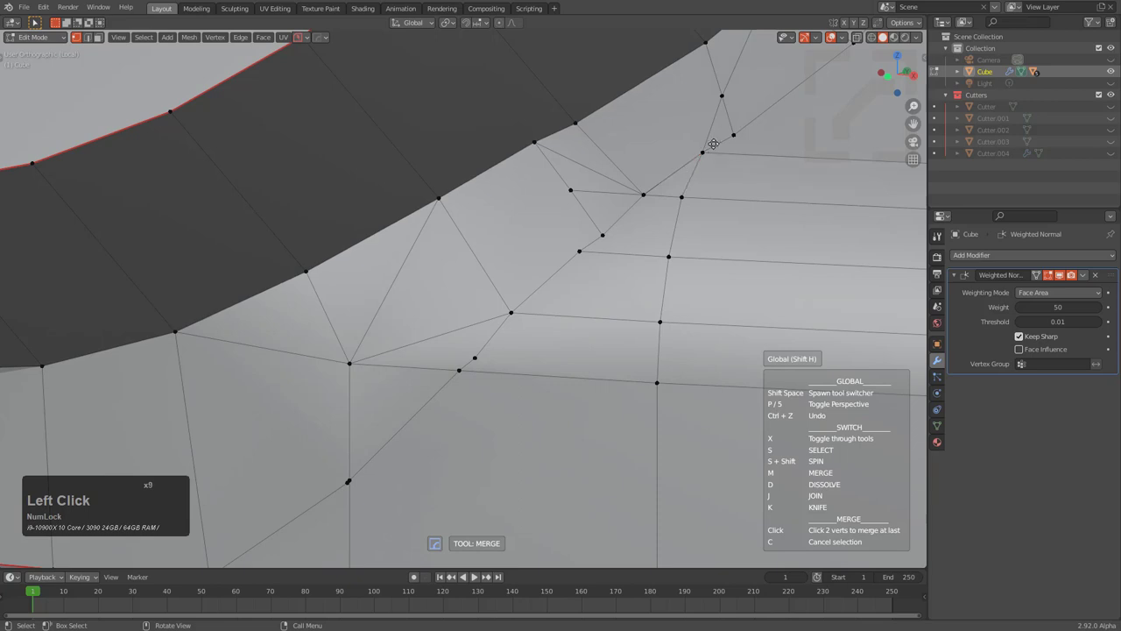
left_click(734, 131)
left_click(706, 151)
Step: Dissolve the surplus diagonal edges between the rim and the loop along the rounded band and just above it
key("x")
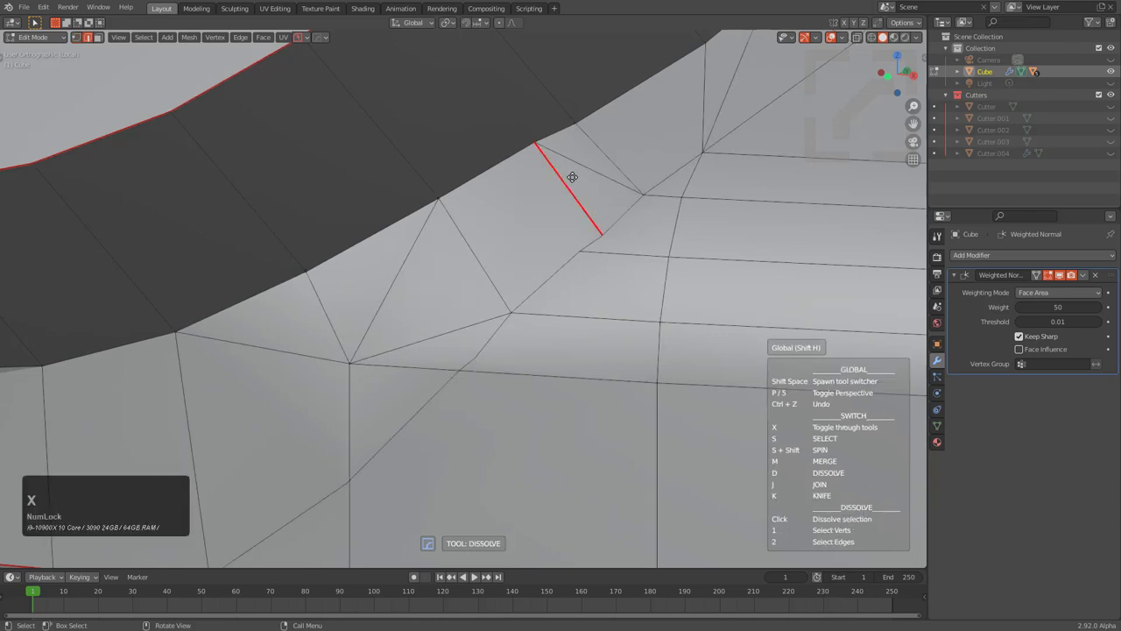
left_click(585, 160)
left_click(568, 172)
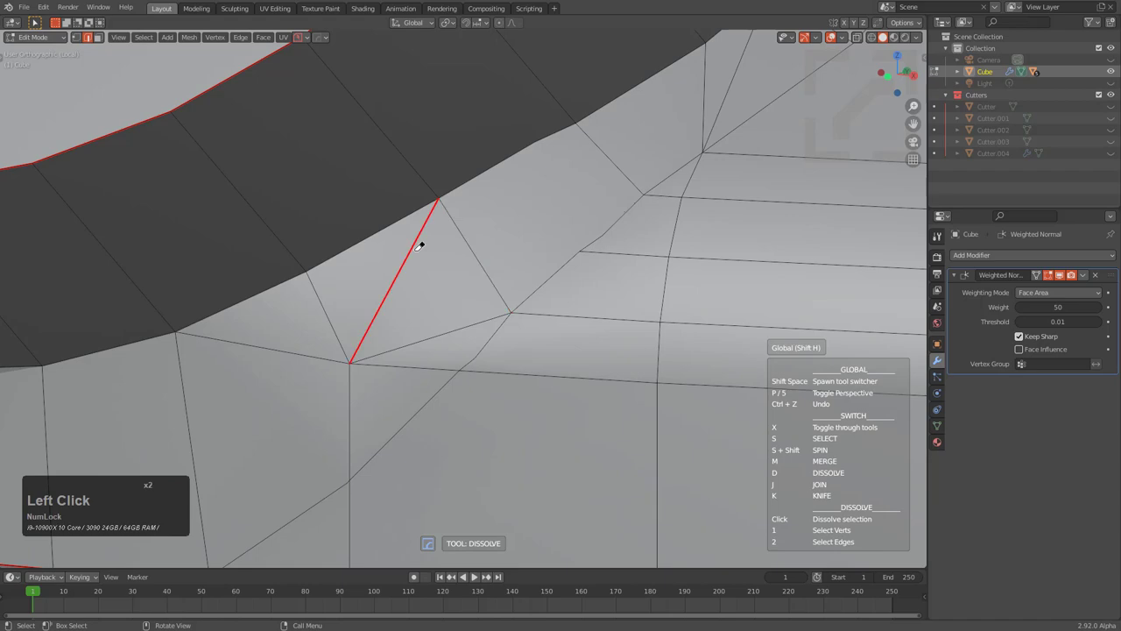
middle_click_drag(593, 208, 478, 310)
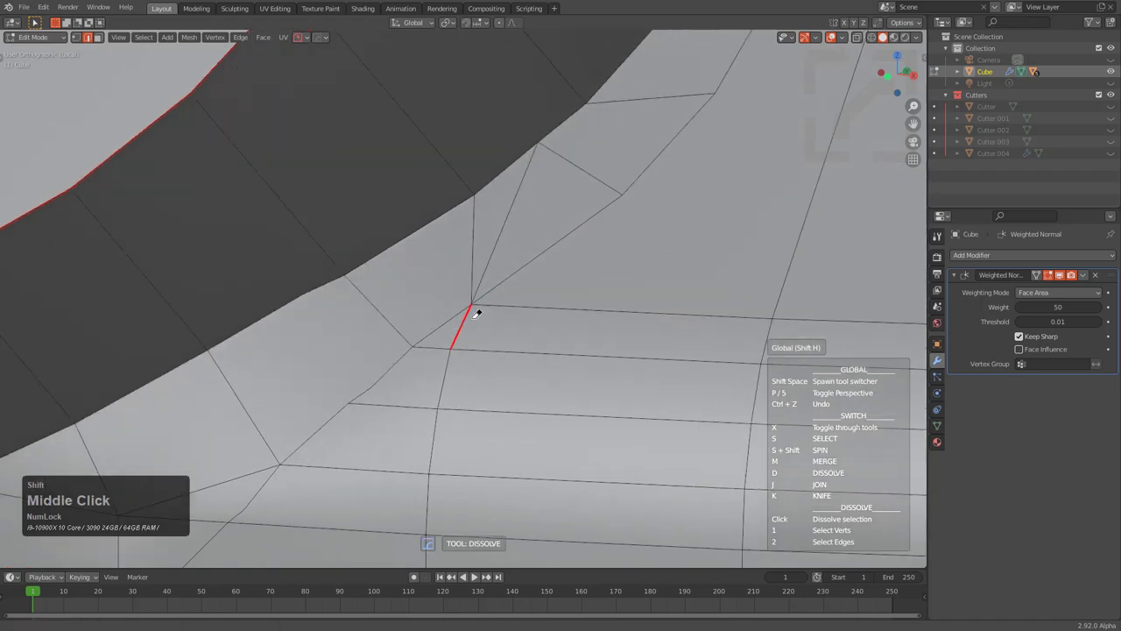
left_click(519, 188)
Step: Review the cleaned topology along the rim, then leave the mesh tool and inspect the cutout's shading in Object Mode
middle_click_drag(592, 120, 582, 212)
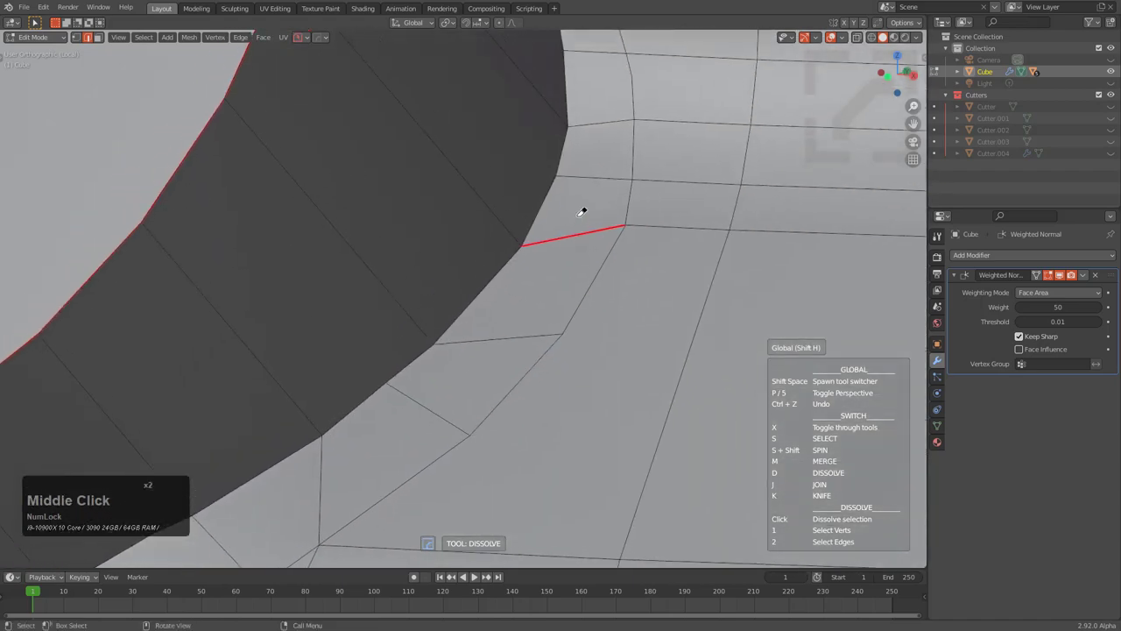
middle_click_drag(450, 362, 666, 140, "shift")
middle_click_drag(395, 353, 569, 192, "shift")
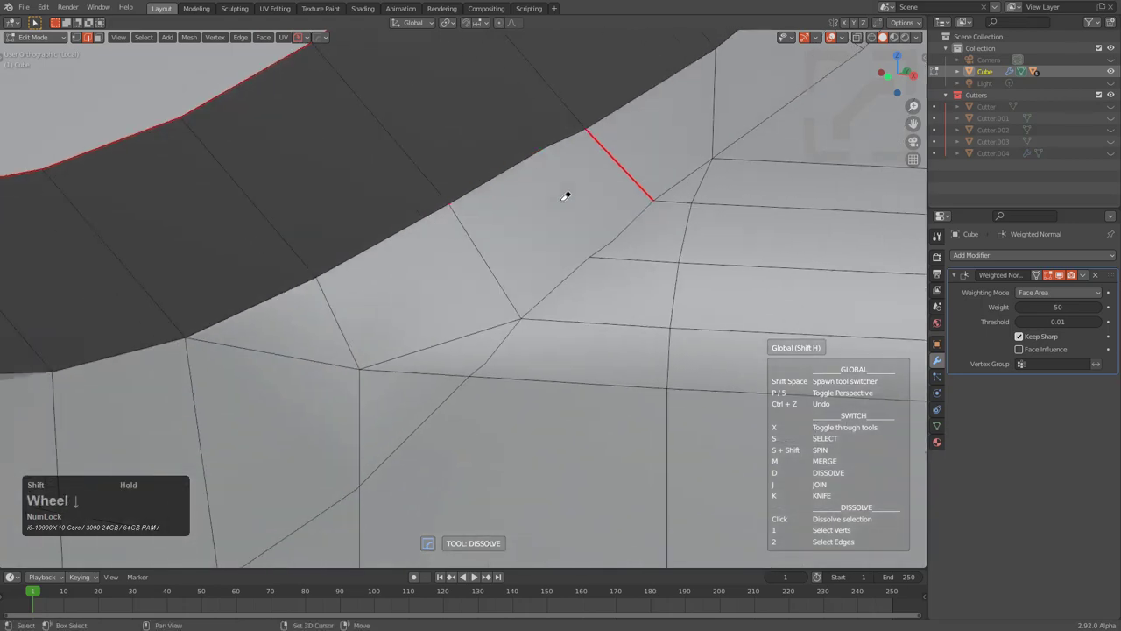
middle_click_drag(395, 302, 658, 182, "shift")
scroll(640, 227, "down", 6)
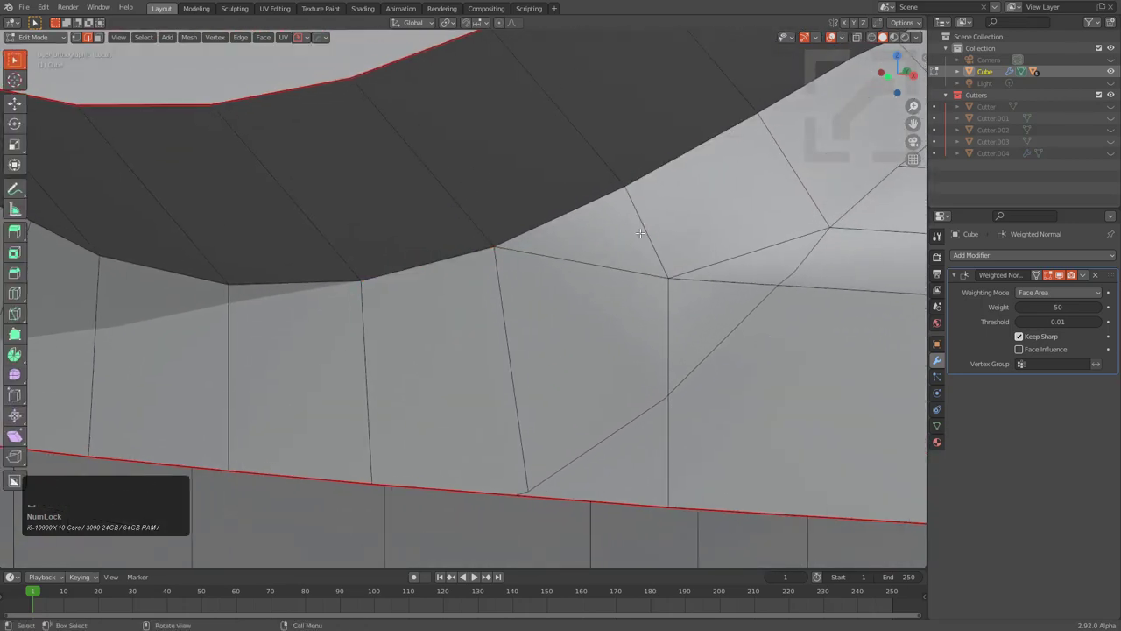
middle_click_drag(641, 229, 463, 285)
scroll(594, 226, "up", 5)
key("1")
key("Tab")
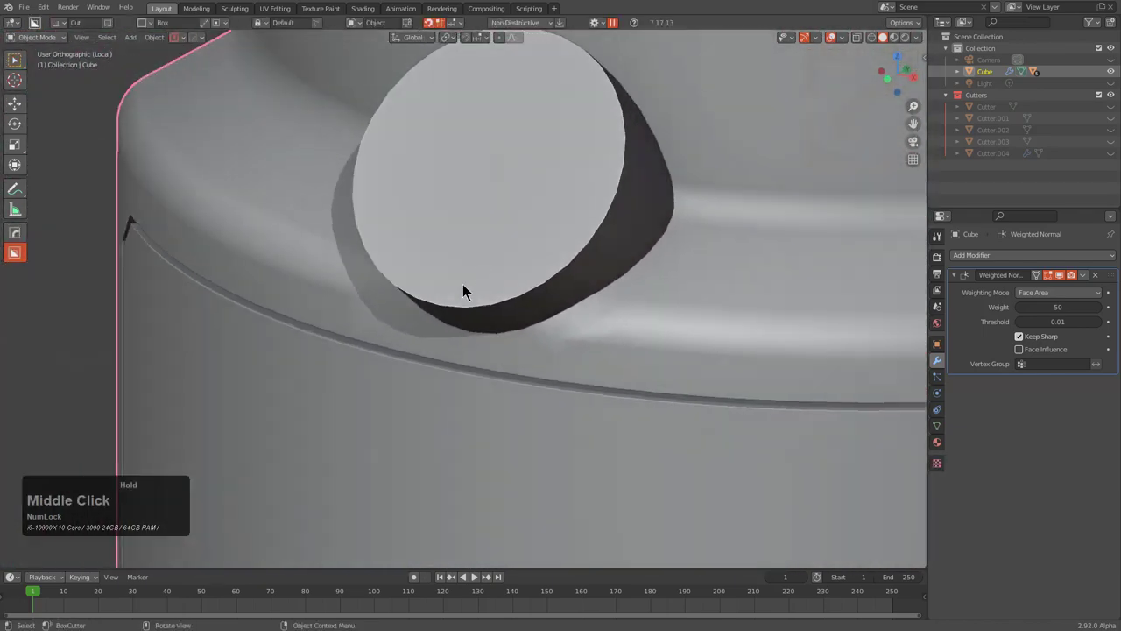
Step: In Edit Mode, dissolve the stray loop vertex beside the edge crossing below the cutout and select the crossing vertex
key("Tab")
scroll(595, 348, "up", 1)
left_click(600, 351)
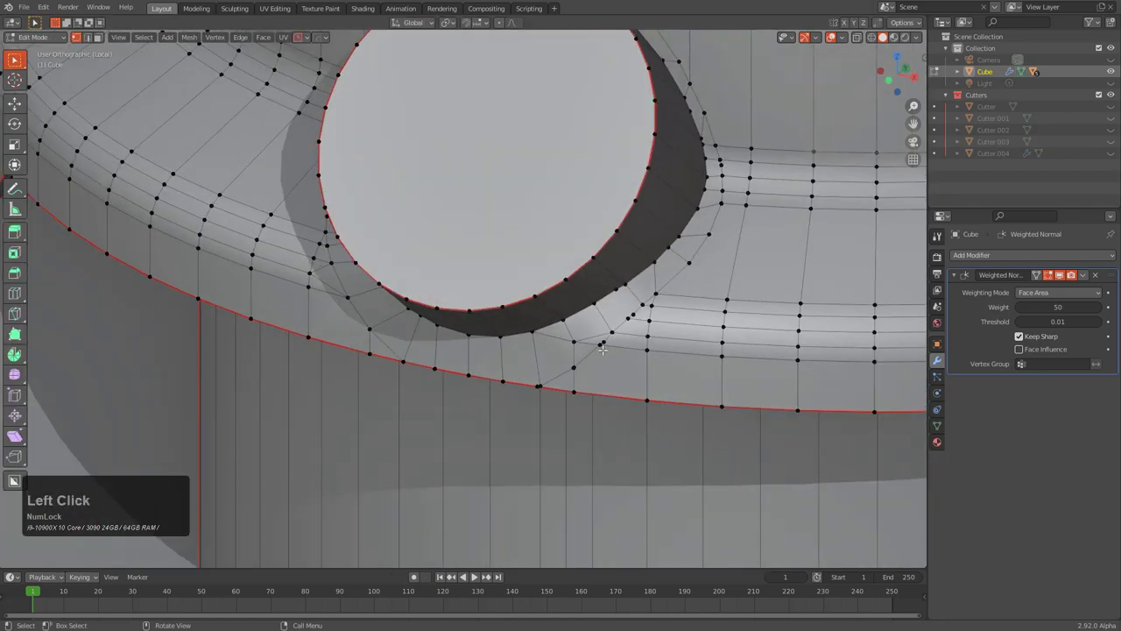
scroll(513, 276, "up", 2)
scroll(513, 275, "up", 1)
left_click(534, 245)
key("ctrl+x")
left_click(525, 258)
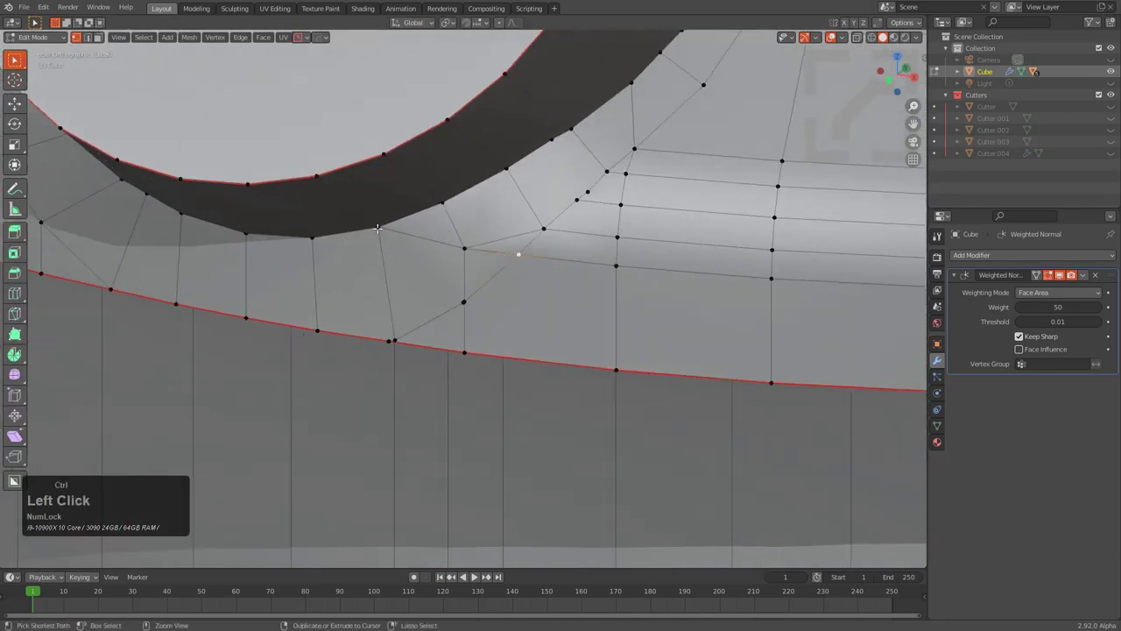
Step: Preview a loop cut around the circular cutout to check the edge flow between its rim and the surrounding loop
scroll(368, 241, "down", 2)
middle_click_drag(359, 250, 320, 287)
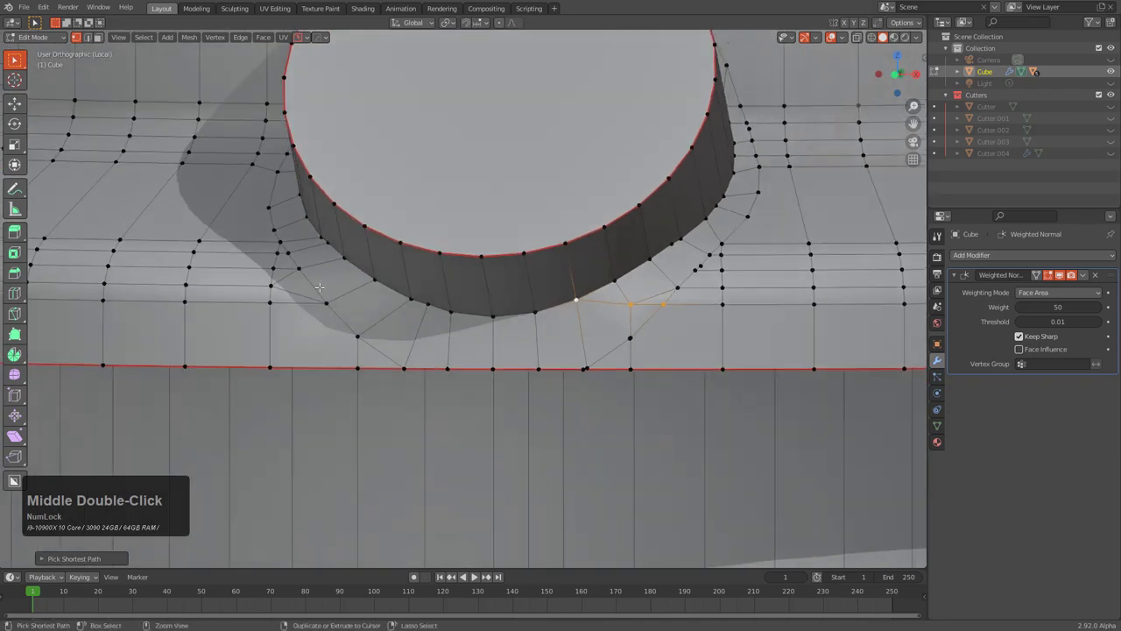
left_click(326, 303)
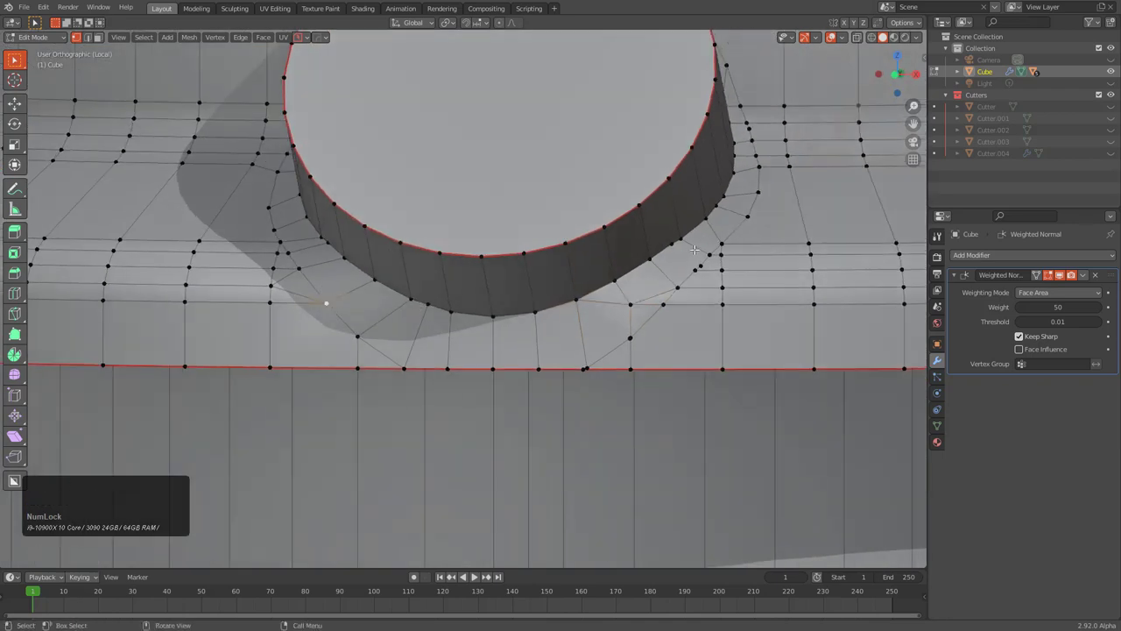
key("ctrl+r")
middle_click_drag(361, 273, 455, 298)
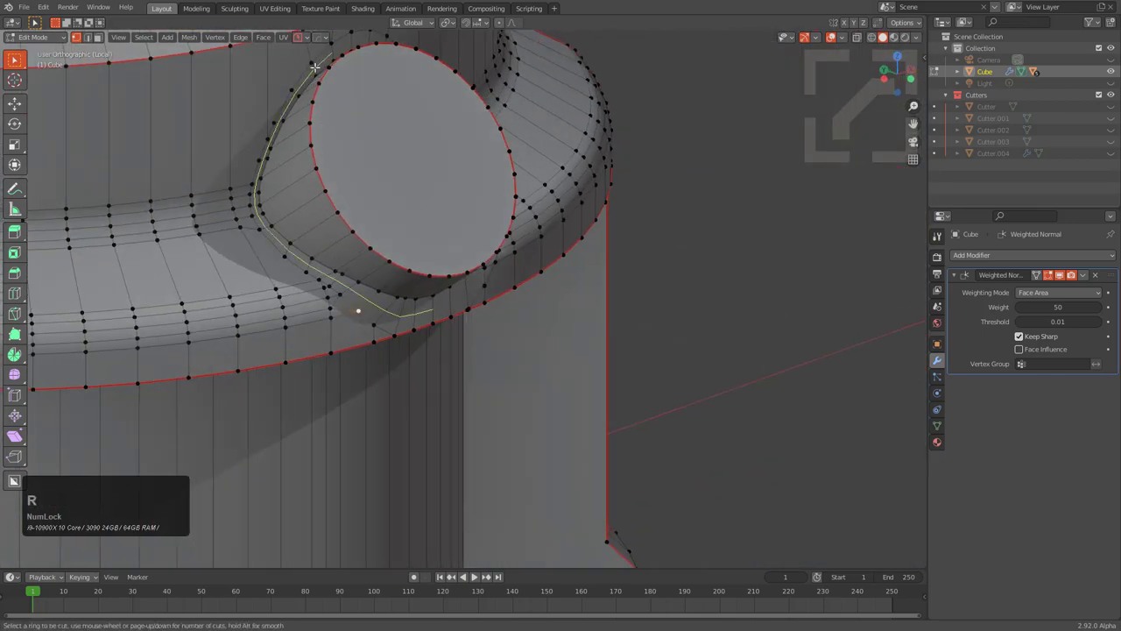
right_click(412, 88)
middle_click_drag(412, 88, 449, 187)
scroll(438, 245, "up", 4)
scroll(446, 201, "up", 2)
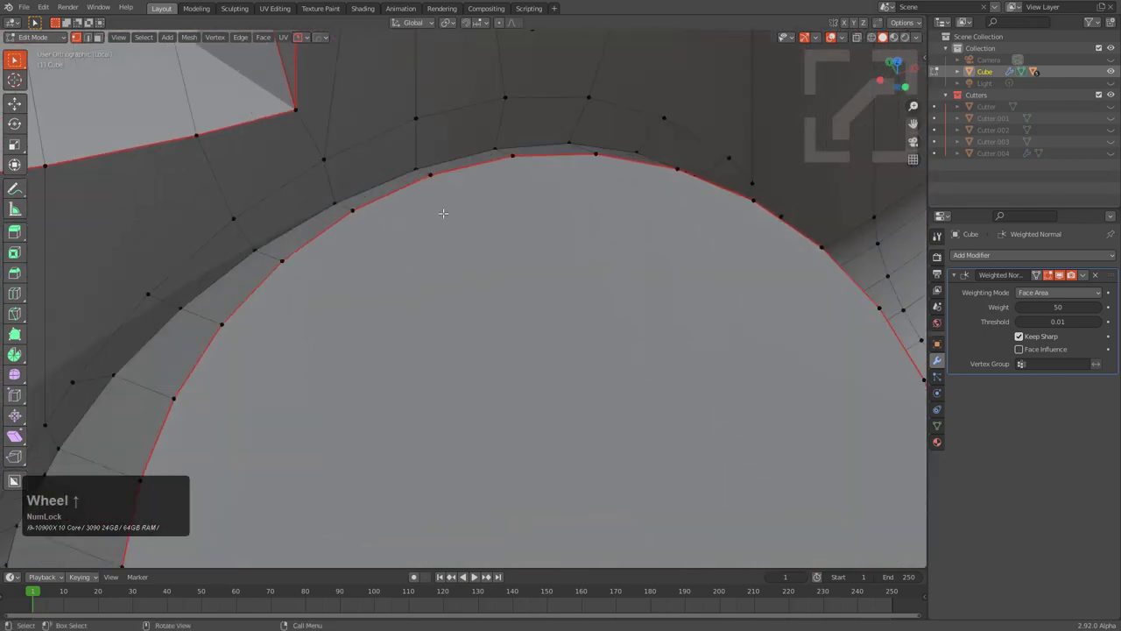
Step: Test-move the vertices along the cutout's upper rim to check for doubles, with X-ray turned on
key("ctrl+r")
left_click(336, 198)
key("g")
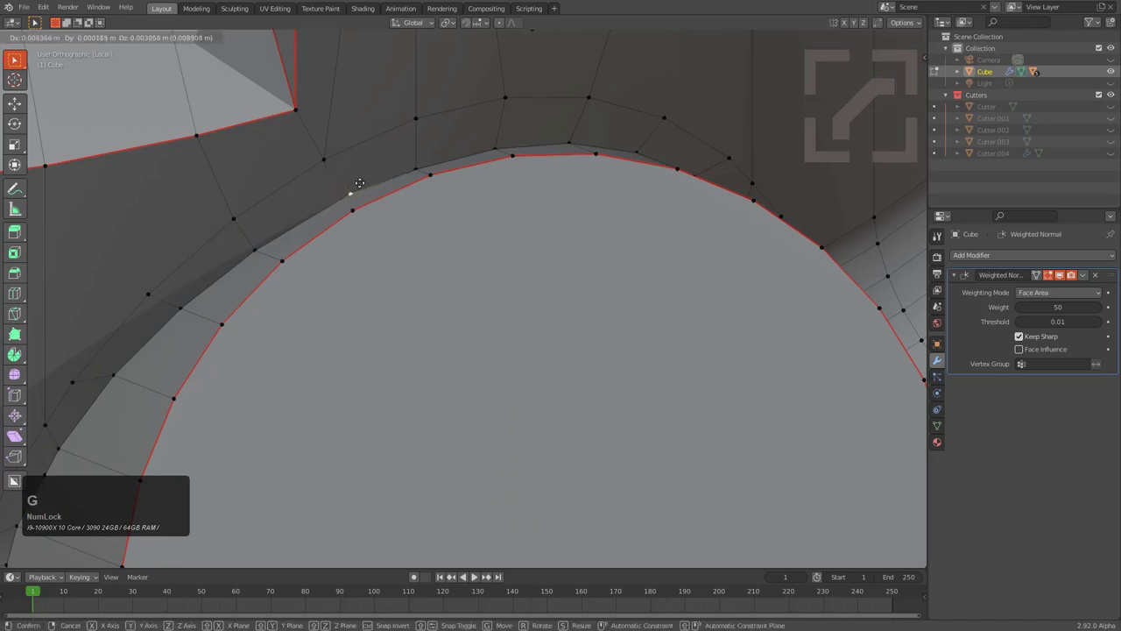
right_click(354, 192)
left_click(413, 167)
key("g")
right_click(426, 169)
key("alt+z")
scroll(423, 168, "up", 2)
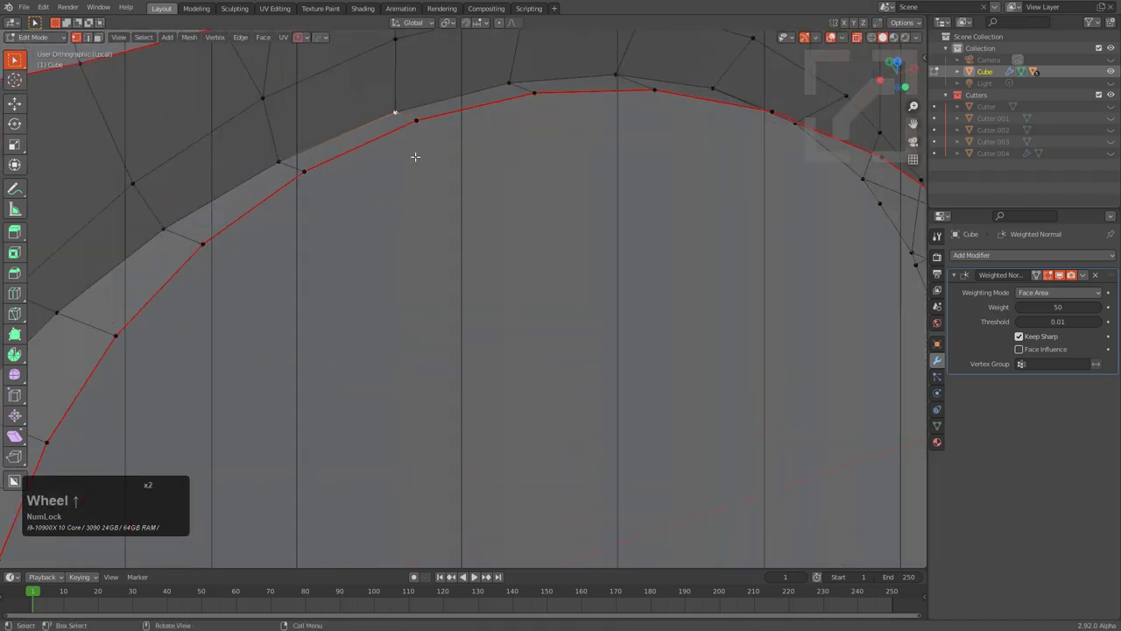
Step: Merge the doubled vertices on the cutout's upper rim into one and turn X-ray off
left_click(388, 105)
key("g")
right_click(388, 114, "shift")
left_click(388, 115)
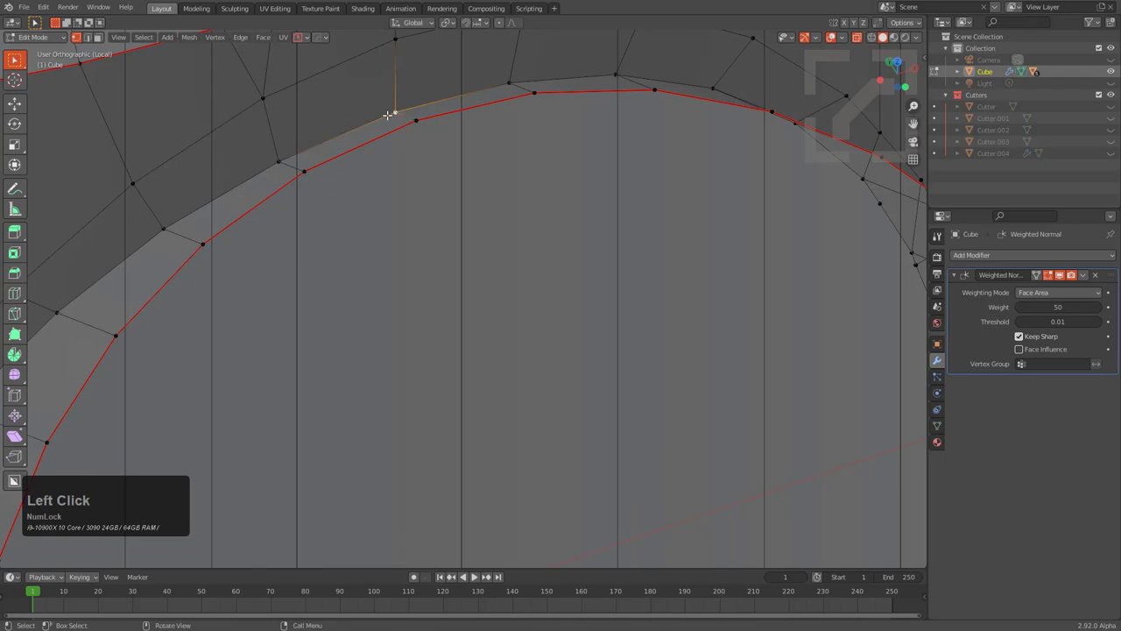
key("m")
left_click(384, 116)
key("g")
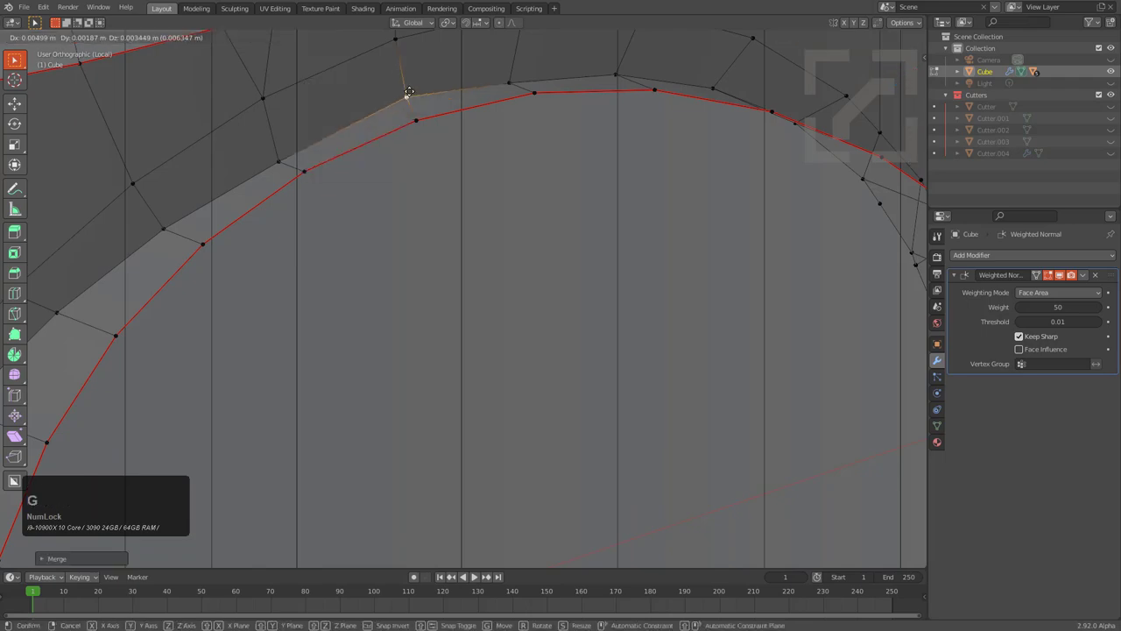
key("alt+z")
Step: Preview loop cuts along the upper rim and the shaded side of the cutout to trace the edge flow
scroll(532, 202, "down", 3)
middle_click_drag(532, 201, 491, 219)
scroll(487, 220, "up", 2)
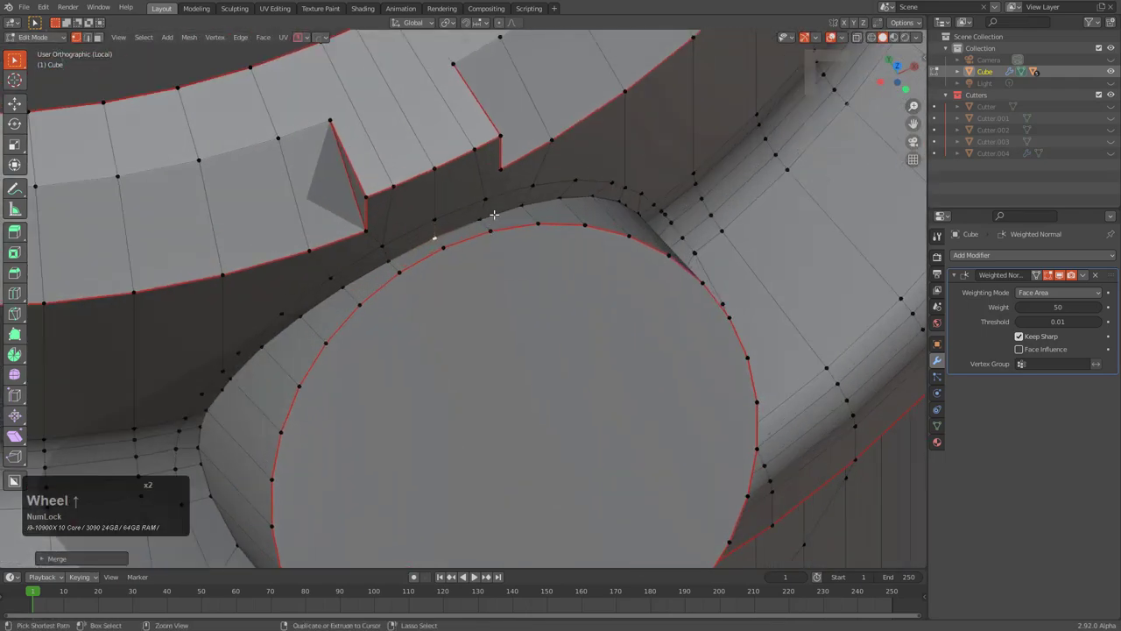
key("ctrl+r")
right_click(363, 325)
middle_click_drag(362, 325, 363, 317)
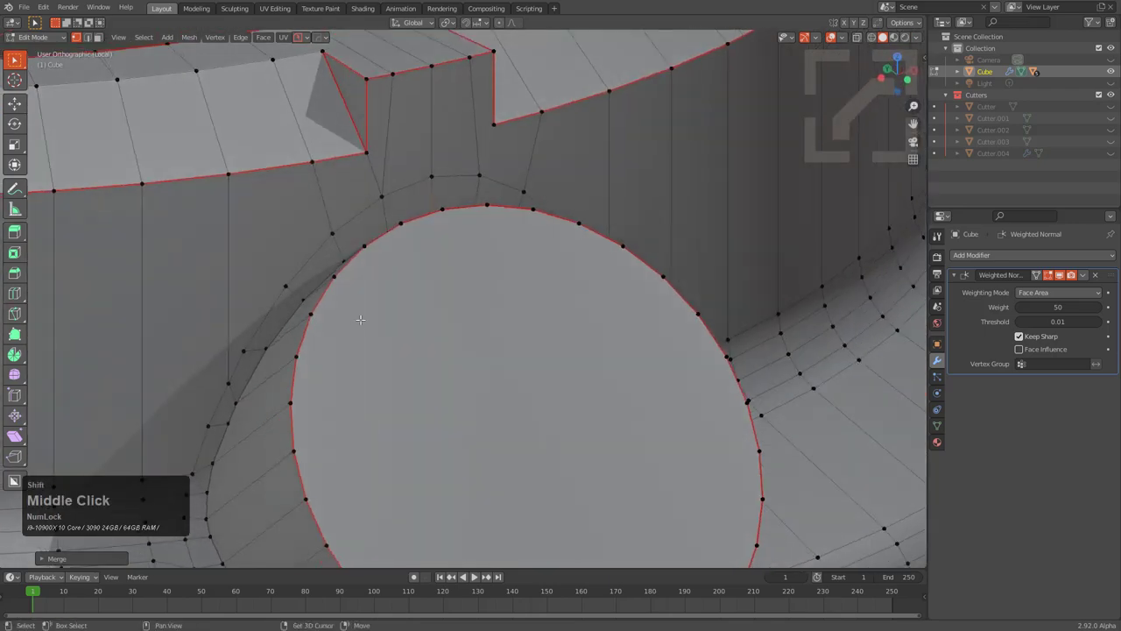
scroll(350, 289, "up", 3)
key("ctrl+r")
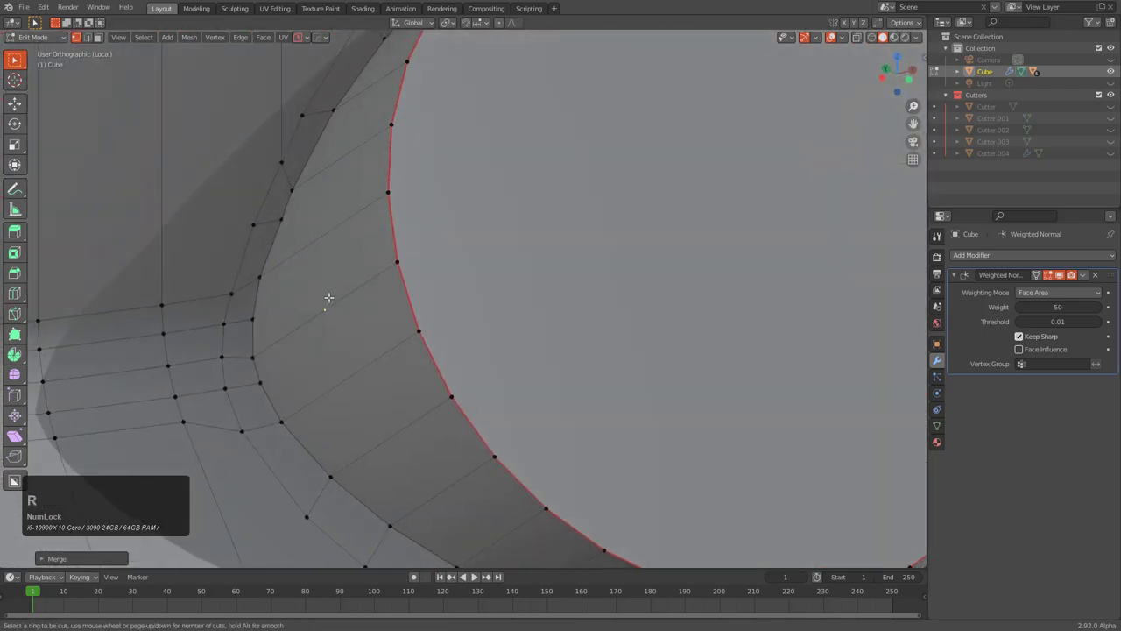
middle_click_drag(320, 283, 332, 235)
Step: Slide the short cross edge at the upper rounded band onto its lower neighbour, and slide a cross edge above it along the loop
left_click(333, 229)
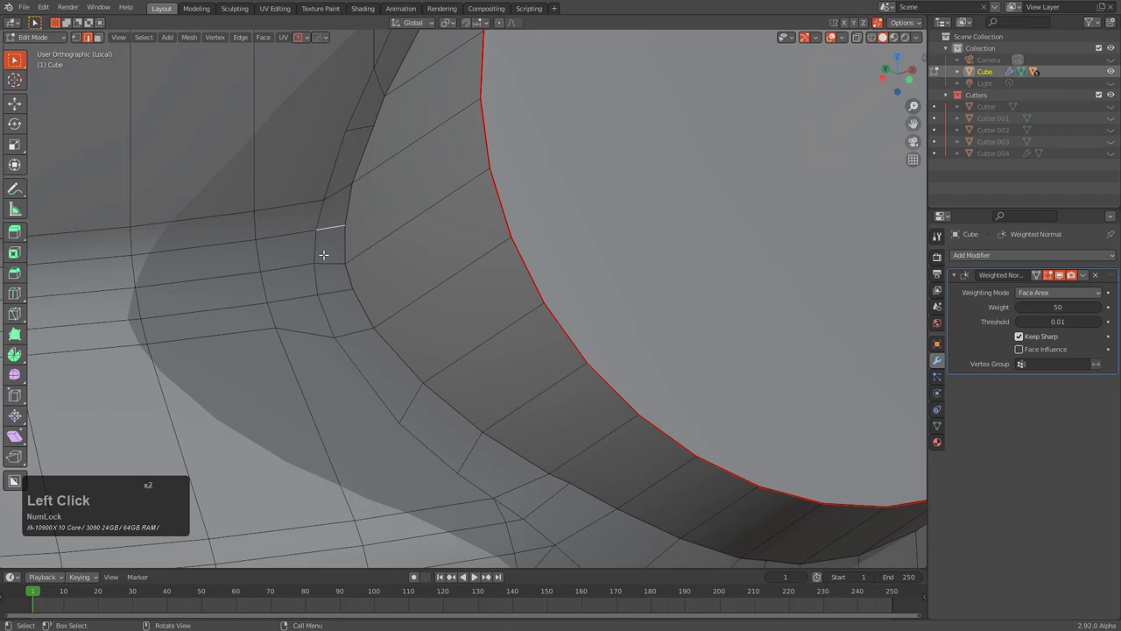
key("g")
key("g")
left_click(335, 296)
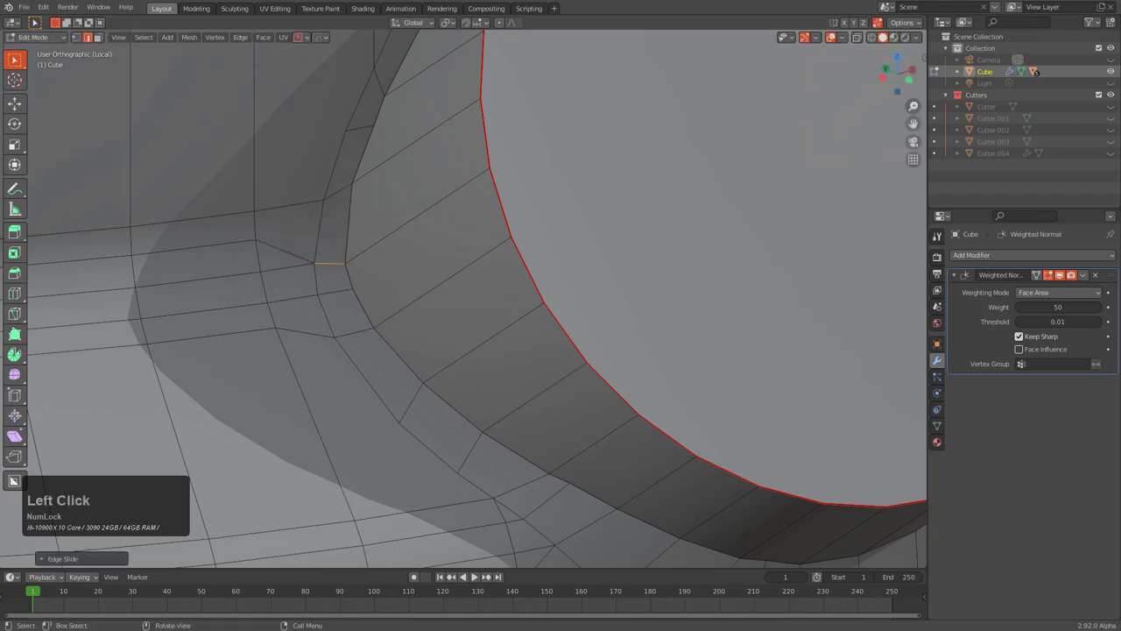
key("g")
key("g")
left_click(375, 125)
scroll(386, 122, "down", 2)
scroll(386, 123, "up", 2)
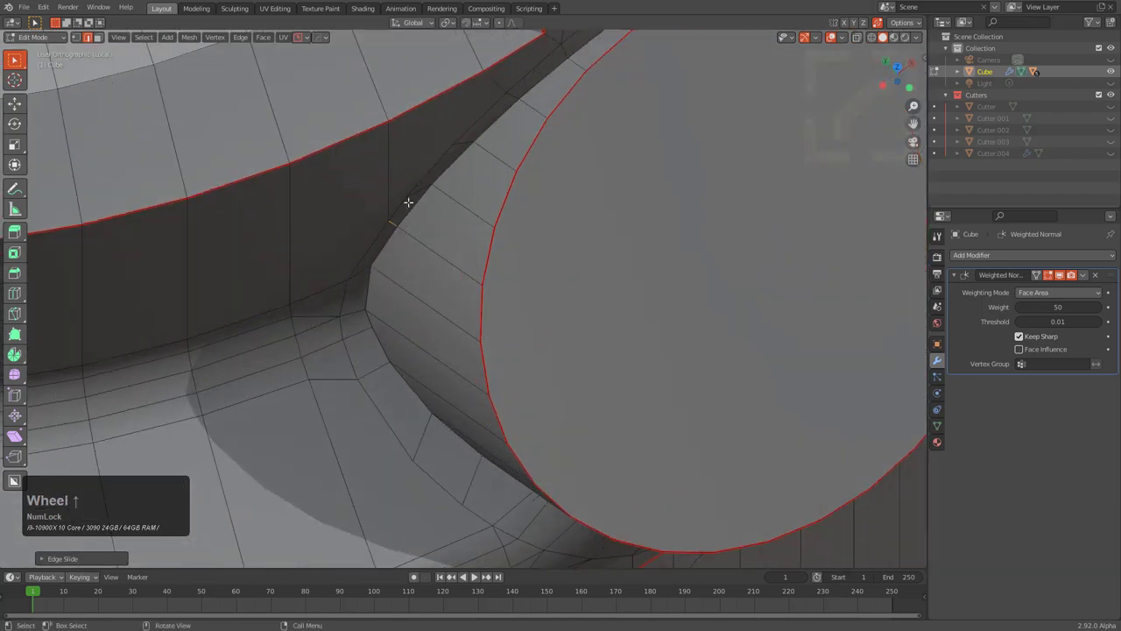
Step: Preview loop cuts around the rest of the cutout to check the edge flow beside the upper rounded band
middle_click_drag(412, 201, 485, 195)
key("ctrl+r")
right_click(401, 147)
scroll(400, 147, "down", 5)
scroll(485, 195, "up", 2)
key("ctrl+r")
right_click(619, 295)
middle_click_drag(619, 293, 508, 155)
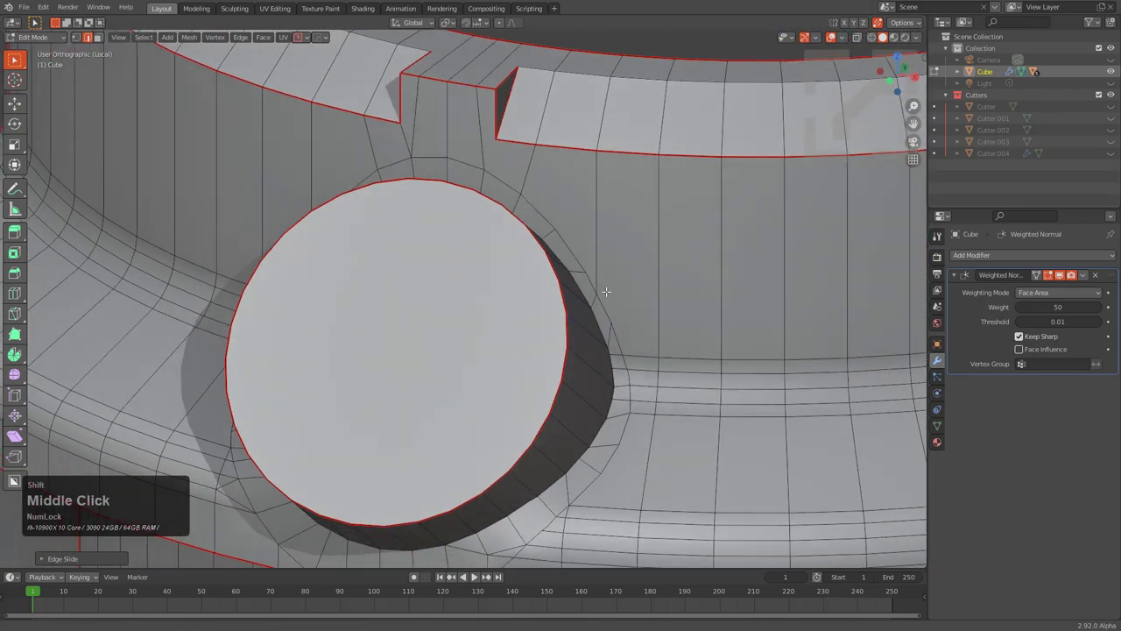
scroll(508, 155, "up", 3)
key("ctrl+r")
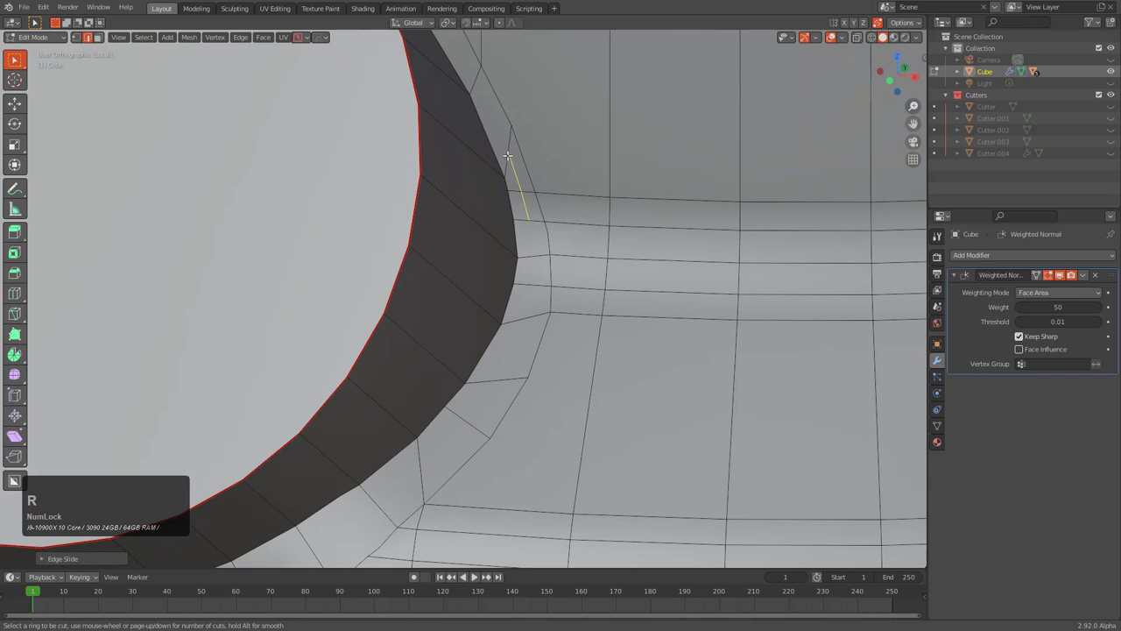
right_click(491, 100)
Step: Dissolve the stray vertices on the surrounding loop where it crosses the upper rounded band beside the dark rim wall
key("1")
middle_click_drag(491, 100, 496, 142)
left_click(491, 144)
key("ctrl+x")
key("ctrl+r")
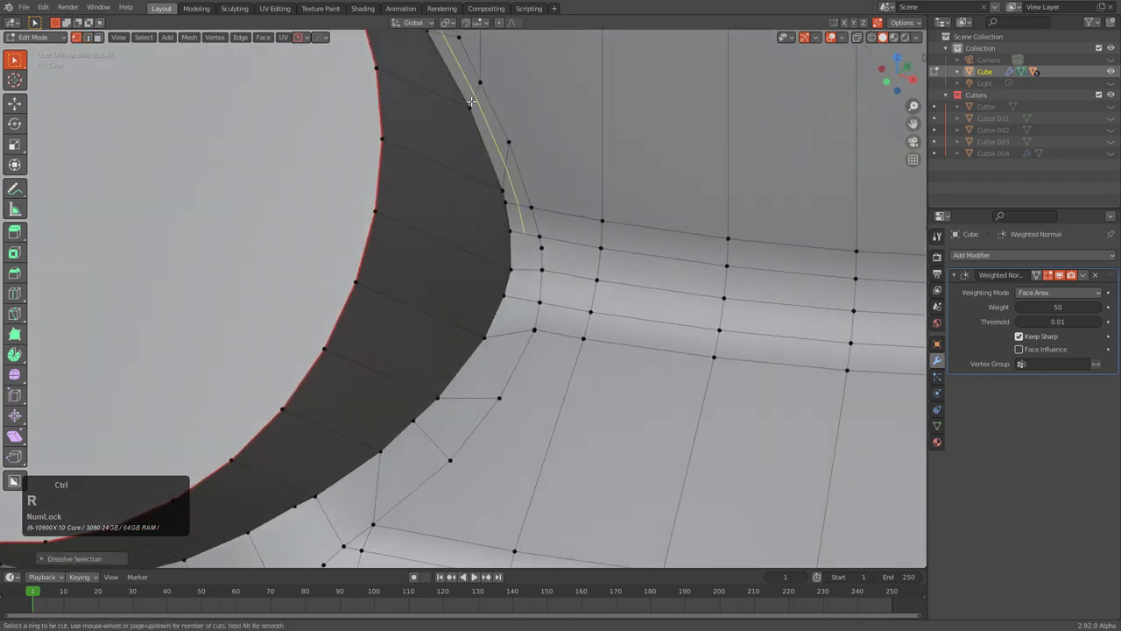
middle_click_drag(472, 101, 507, 193)
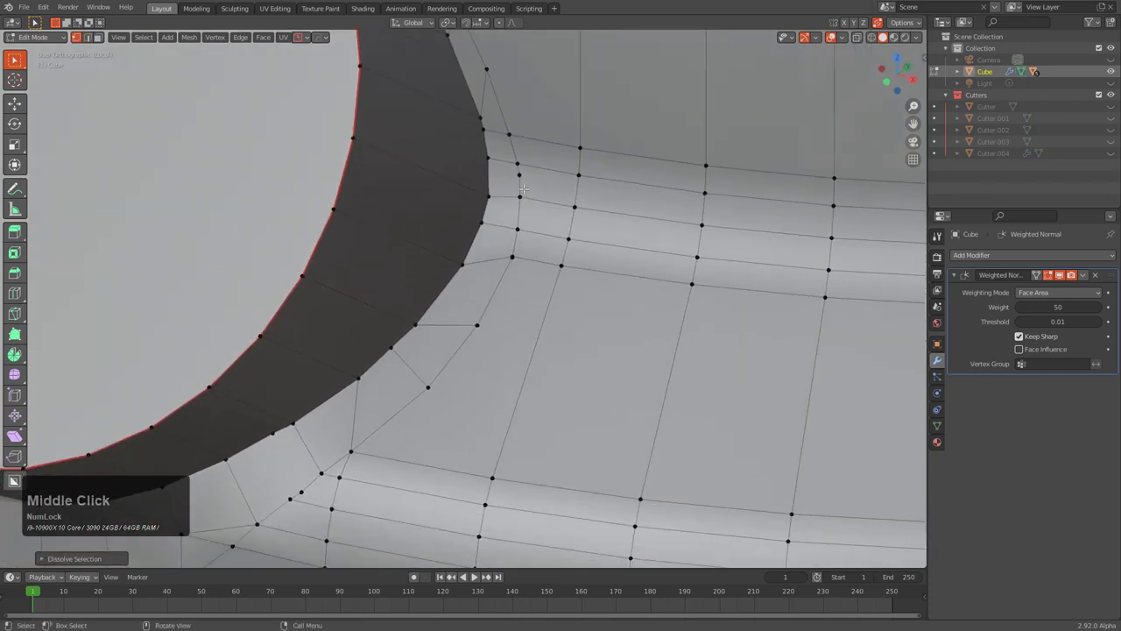
scroll(507, 194, "down", 1)
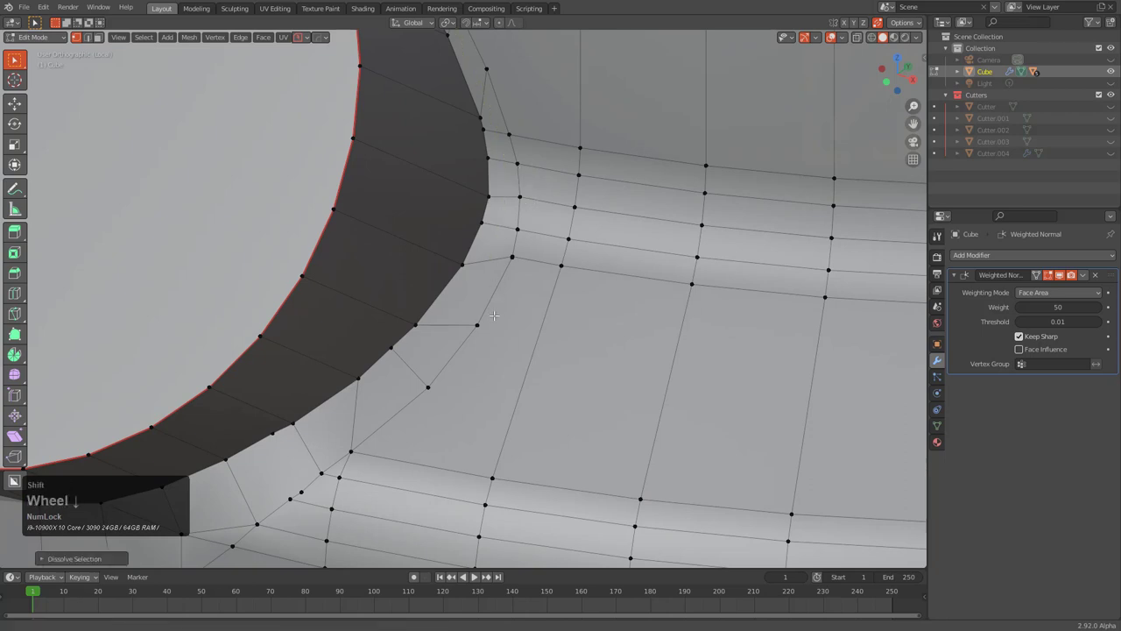
Step: Dissolve the doubled vertex at the loop corner on the upper band's lower edge and preview the loop cut again
scroll(479, 255, "up", 2)
left_click(532, 169)
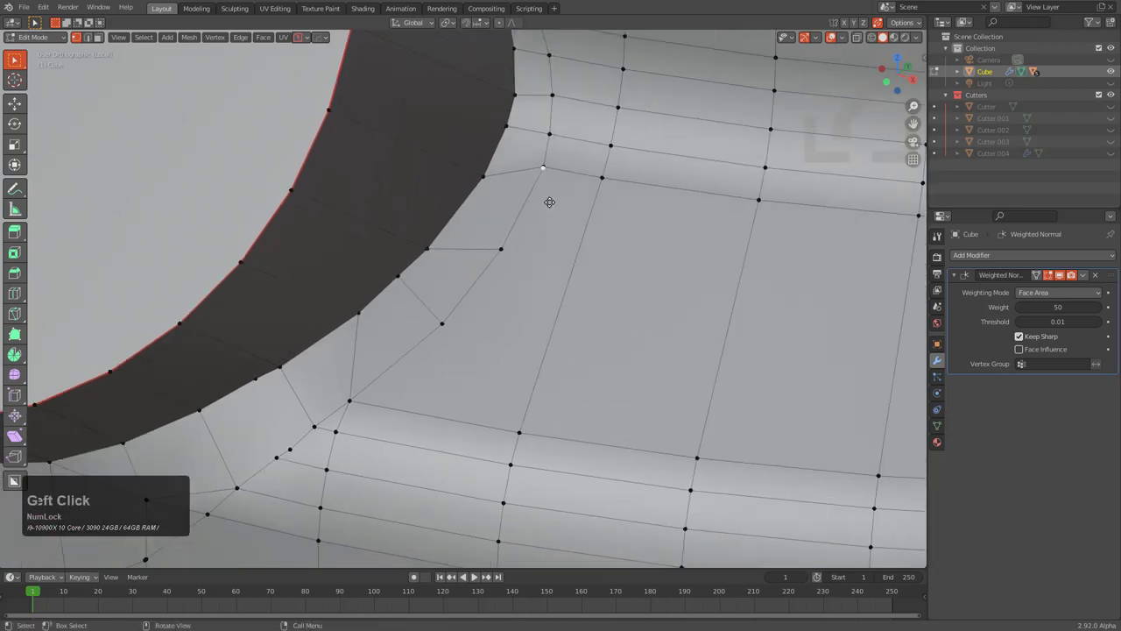
key("g")
right_click(540, 195)
key("ctrl+x")
key("ctrl+r")
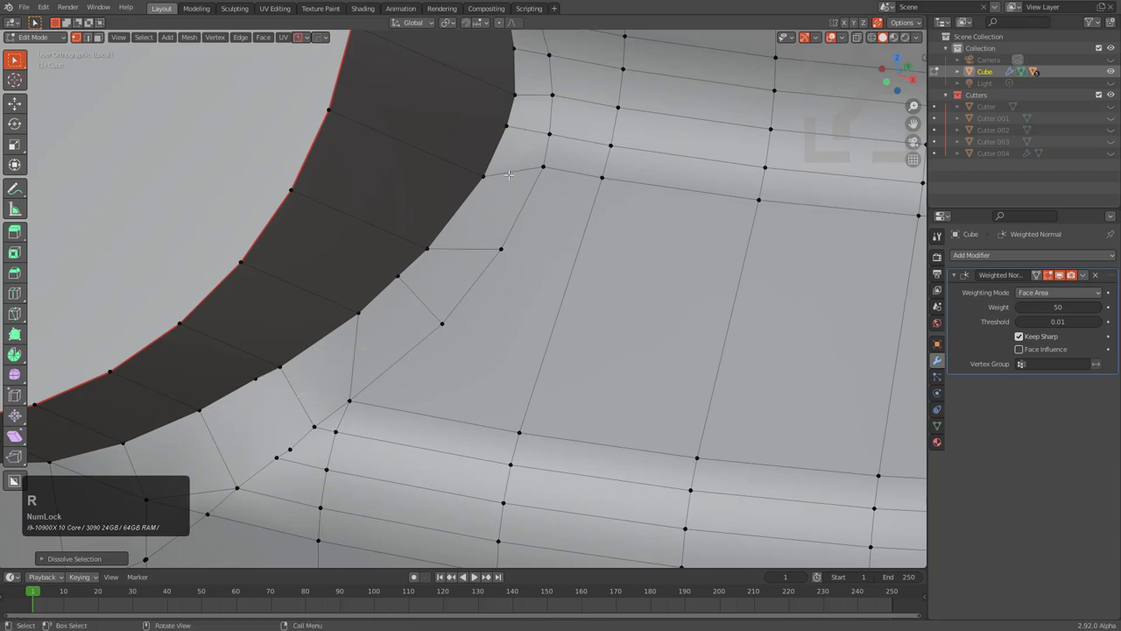
Step: Dissolve the extra rim vertex above the lower rounded band and merge the stray loop vertex into the neighbouring band vertex
middle_click_drag(514, 169, 461, 216)
scroll(461, 215, "up", 3)
left_click(455, 225)
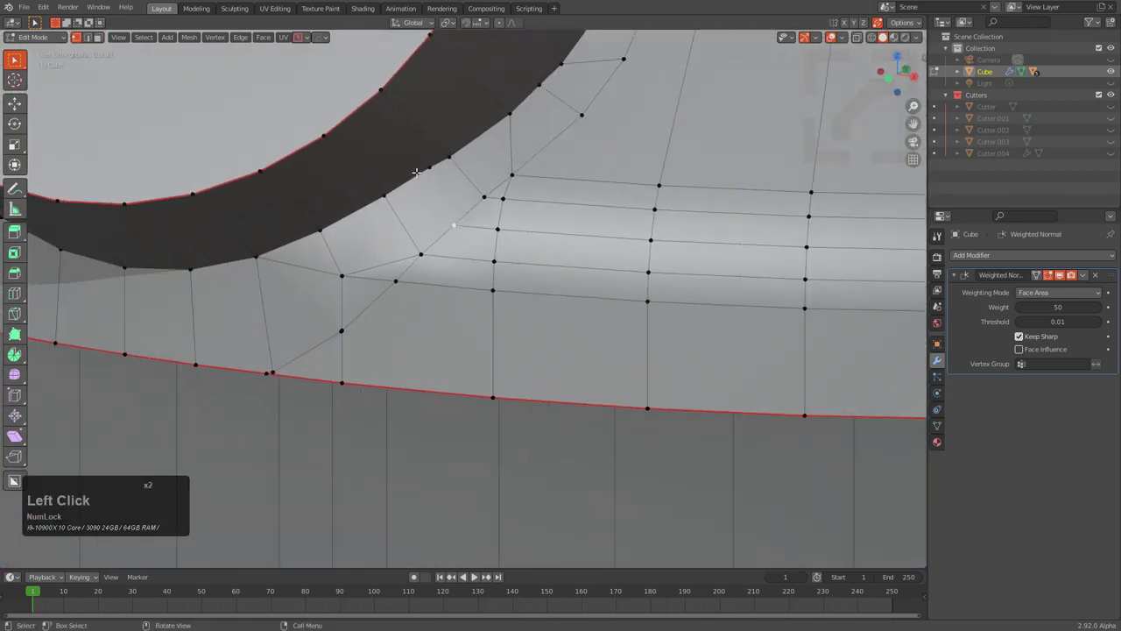
left_click(417, 172)
key("ctrl+x")
left_click(454, 227)
key("m")
left_click(476, 196)
Step: Join the merged band vertex to the next loop corner with an edge and preview the loop cut there
left_click(497, 229)
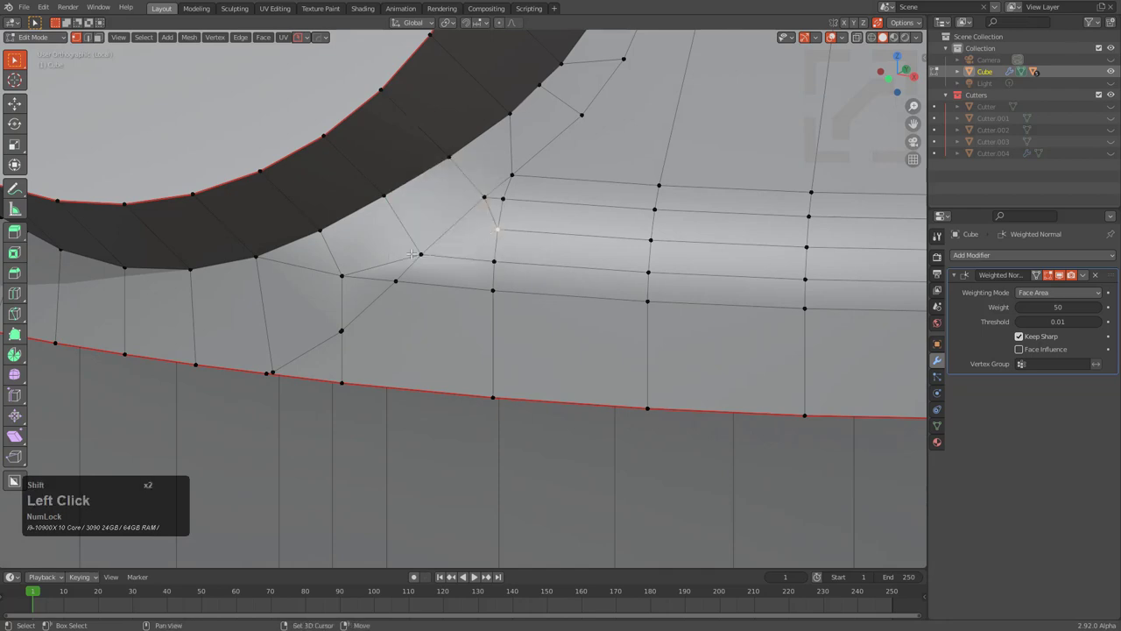
left_click(420, 254, "shift")
key("j")
key("ctrl+r")
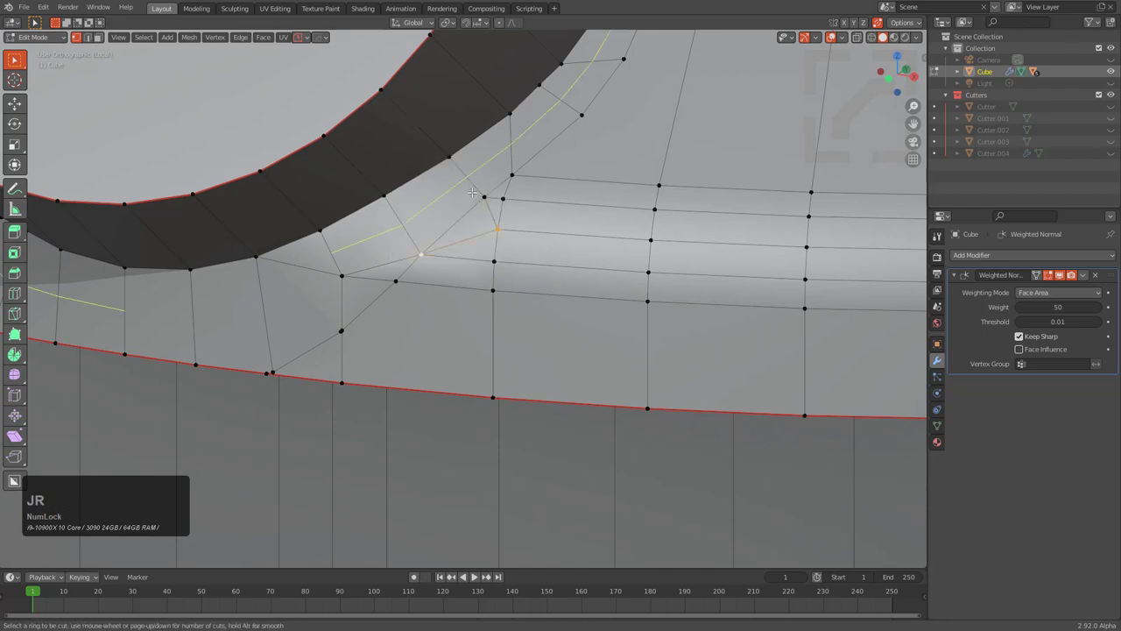
right_click(468, 195)
Step: Join the loop corner below the rim to a vertex on the sharp lower edge, and dissolve the corner's surplus edge to the rim
middle_click_drag(468, 195, 551, 150, "shift")
left_click(452, 221)
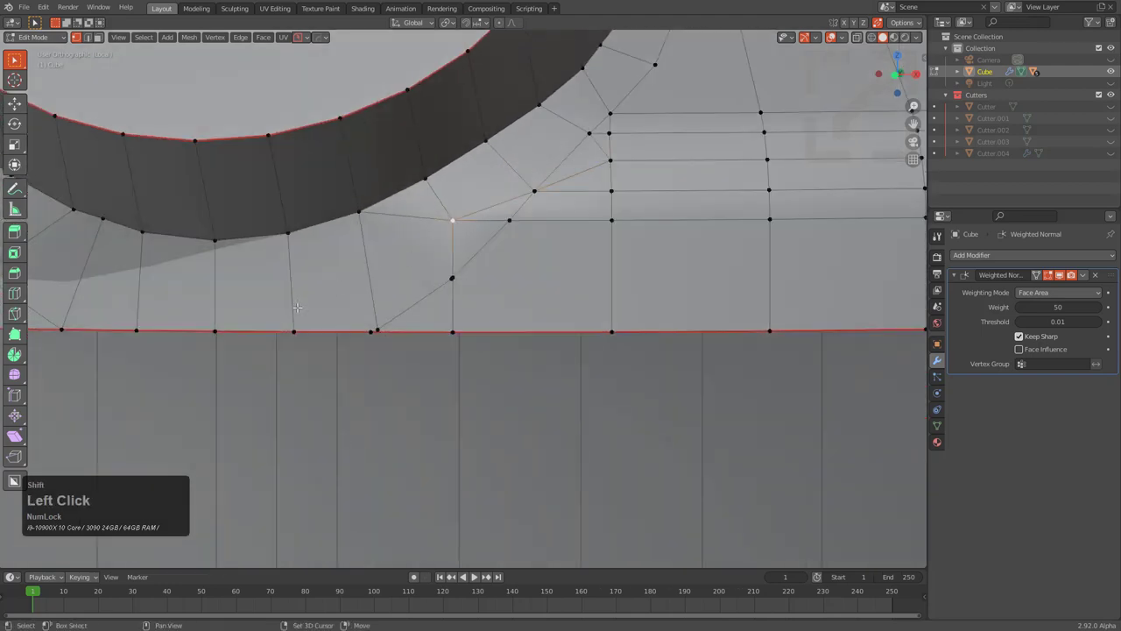
left_click(217, 328, "shift")
key("j")
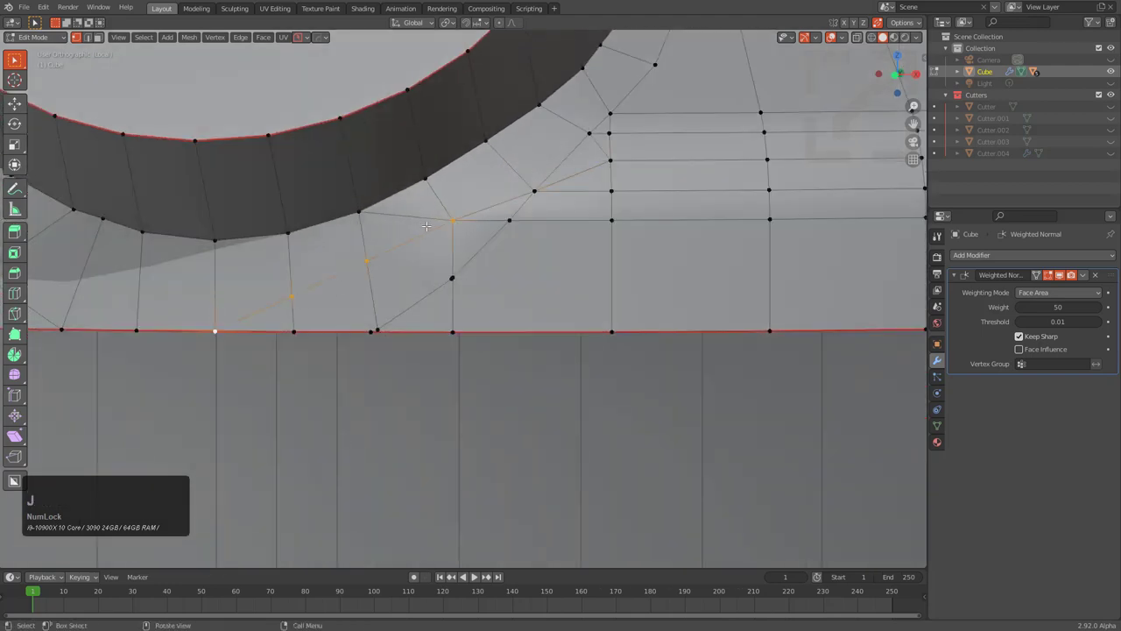
key("2")
left_click(425, 218)
key("ctrl+x")
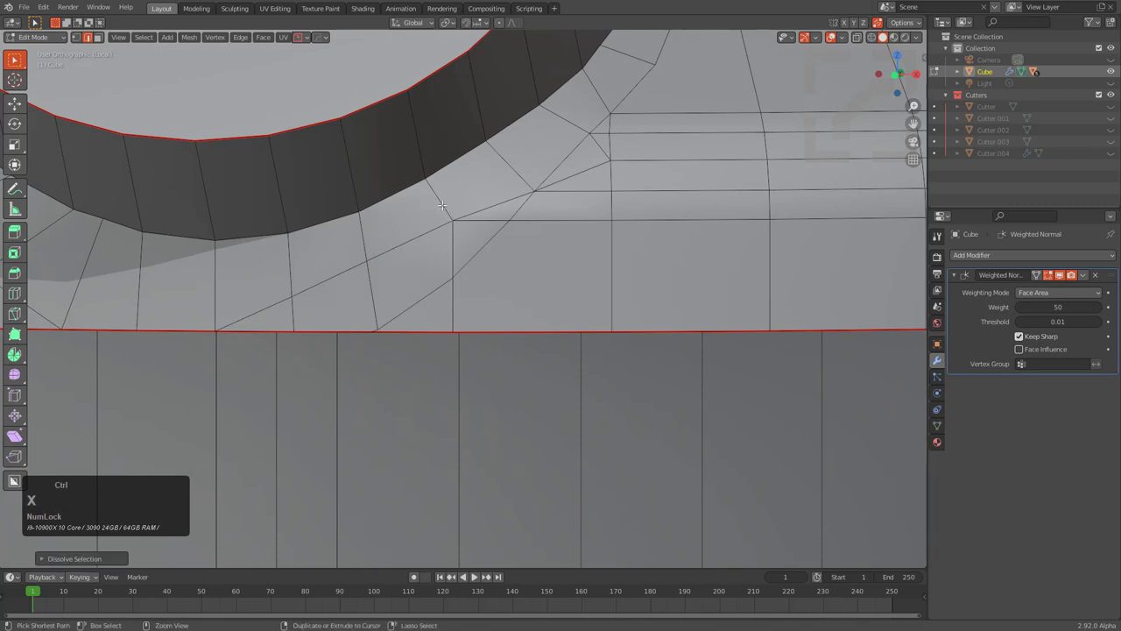
Step: Join the opposite loop corner to the crossing vertex on the new diagonal with an edge path beneath the cutout
key("ctrl+r")
key("1")
middle_click_drag(411, 246, 208, 266)
left_click(174, 247)
left_click(485, 269, "shift")
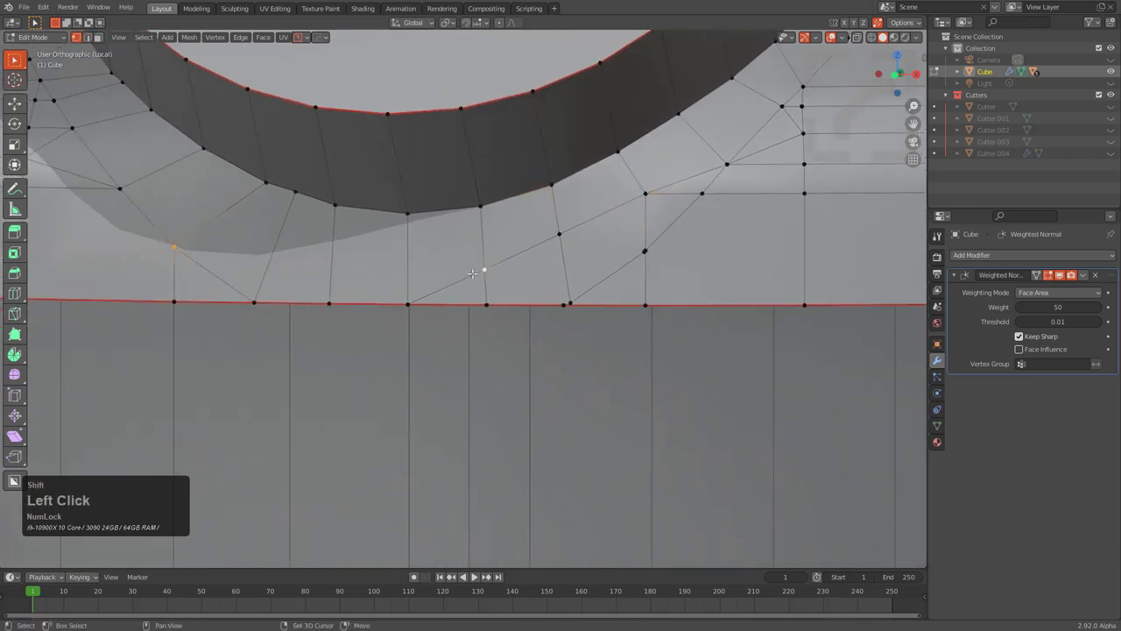
key("j")
Step: Slide the three middle vertices of the new edge path slightly down towards the sharp edge and preview the loop cut
left_click(272, 254)
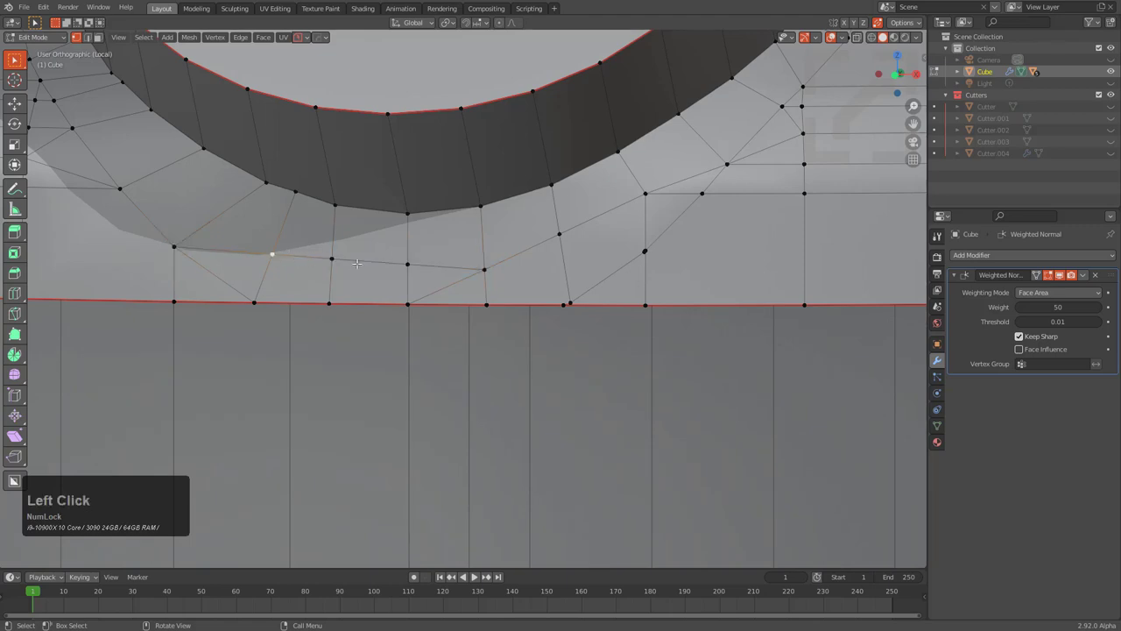
left_click(407, 263, "ctrl")
key("g")
key("g")
left_click(443, 249, "ctrl")
key("r")
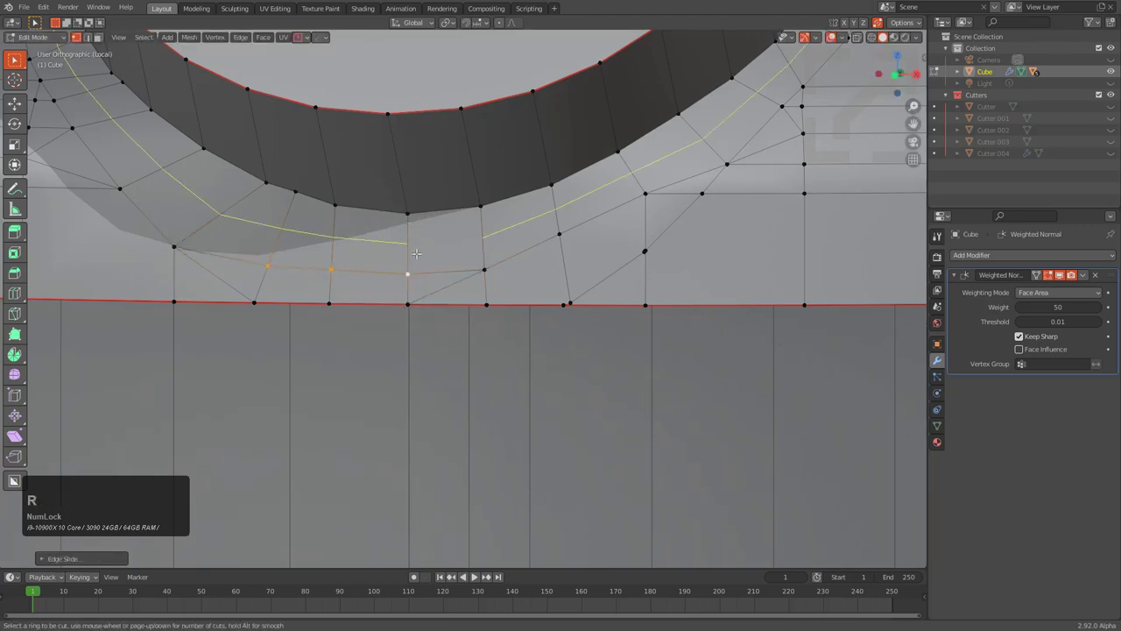
Step: Test-move the lowest rim vertices and the crossing vertex beneath them to check for doubles
scroll(417, 241, "up", 1)
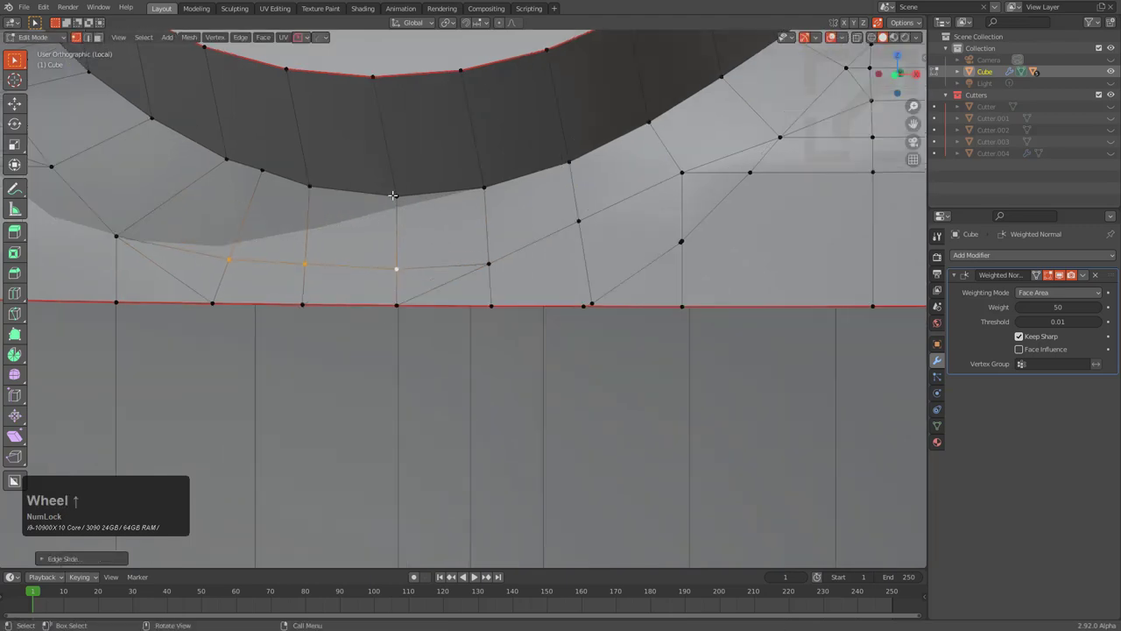
left_click(394, 196)
key("g")
right_click(397, 219)
left_click(473, 188)
key("g")
right_click(466, 210)
left_click(488, 265)
key("g")
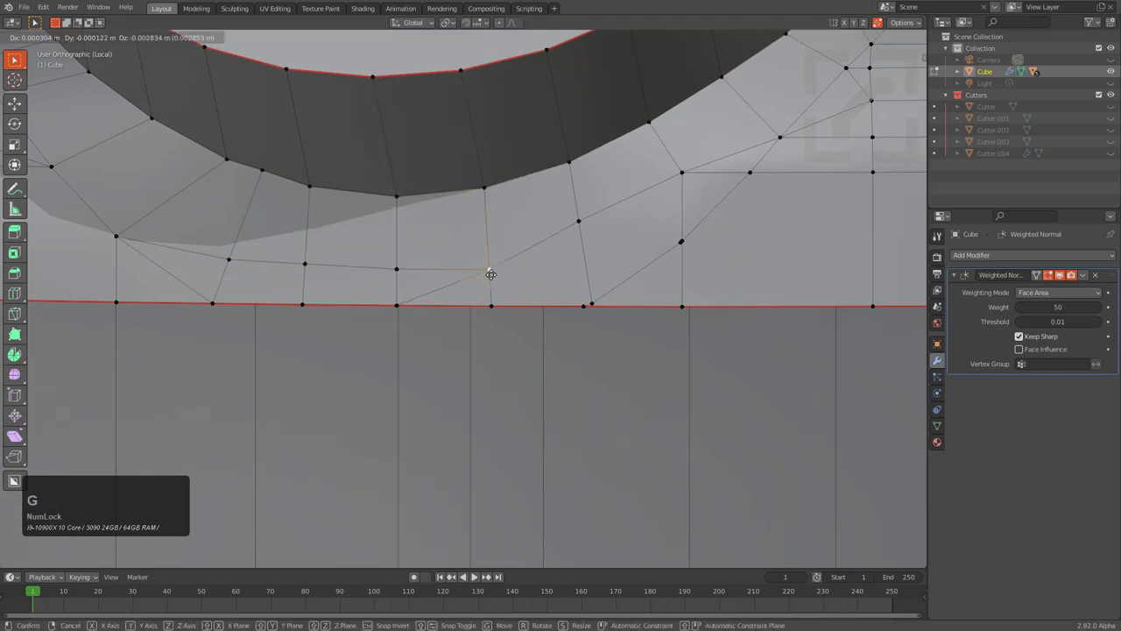
right_click(488, 269)
Step: Dissolve the leftover diagonal edge between the crossing vertex and the sharp lower edge, and preview the loop cut again
key("2")
left_click(443, 285)
key("ctrl+x")
key("ctrl+r")
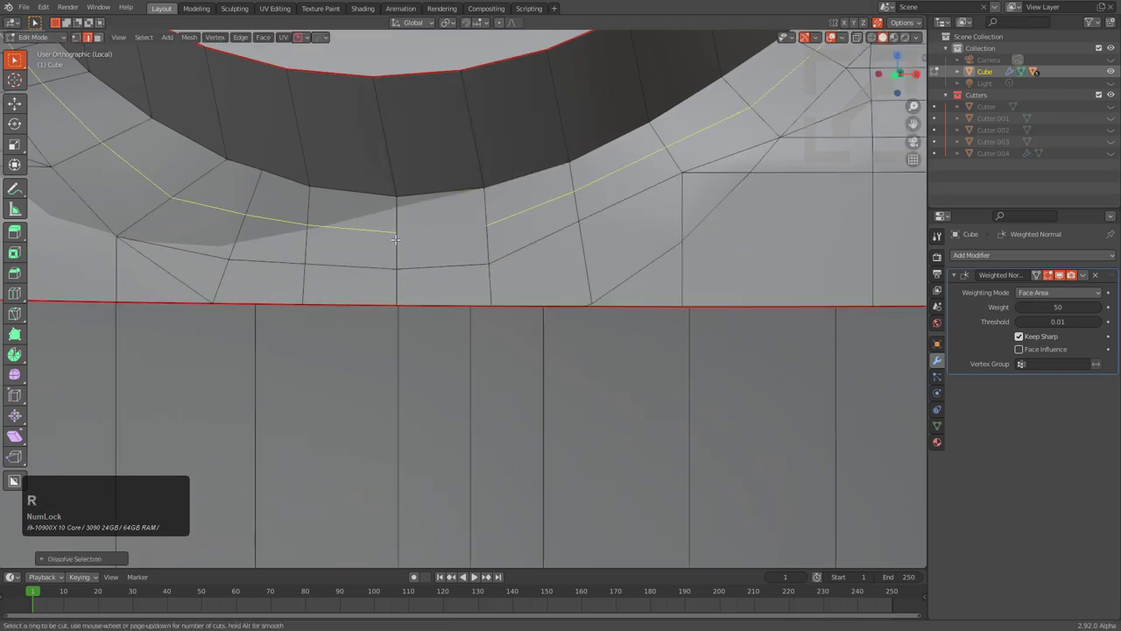
Step: Inspect the new path's middle vertex and the rim vertex above it for doubles by test-moving them, and turn on X-ray
key("1")
left_click(398, 262)
key("g")
middle_click(430, 252)
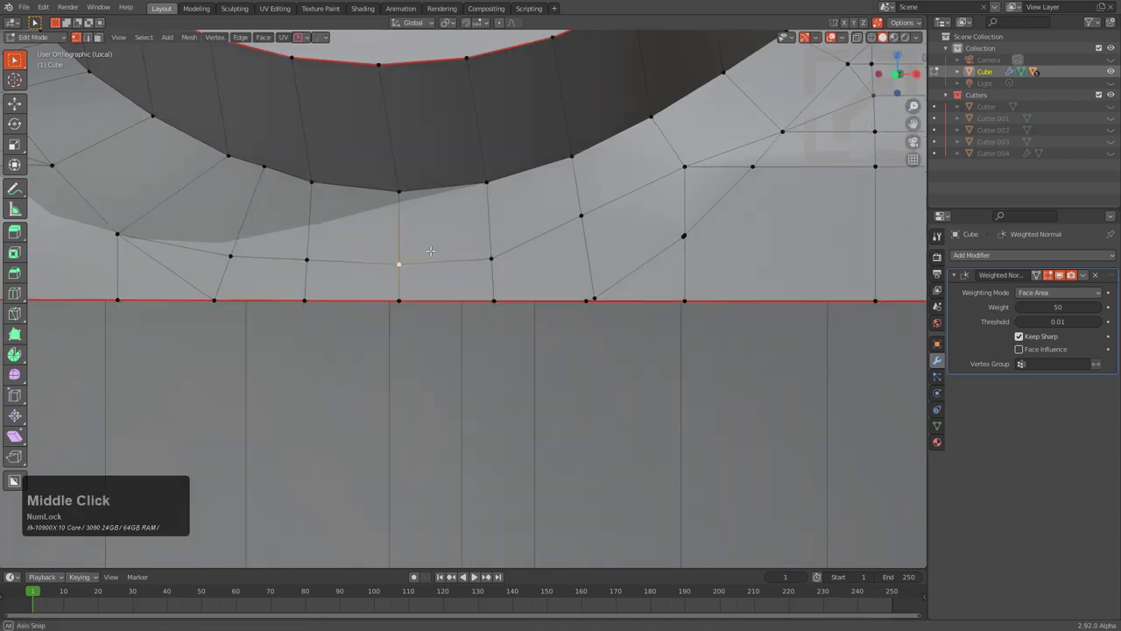
middle_click_drag(430, 252, 438, 149)
left_click(436, 150)
key("g")
right_click(445, 137)
key("alt+z")
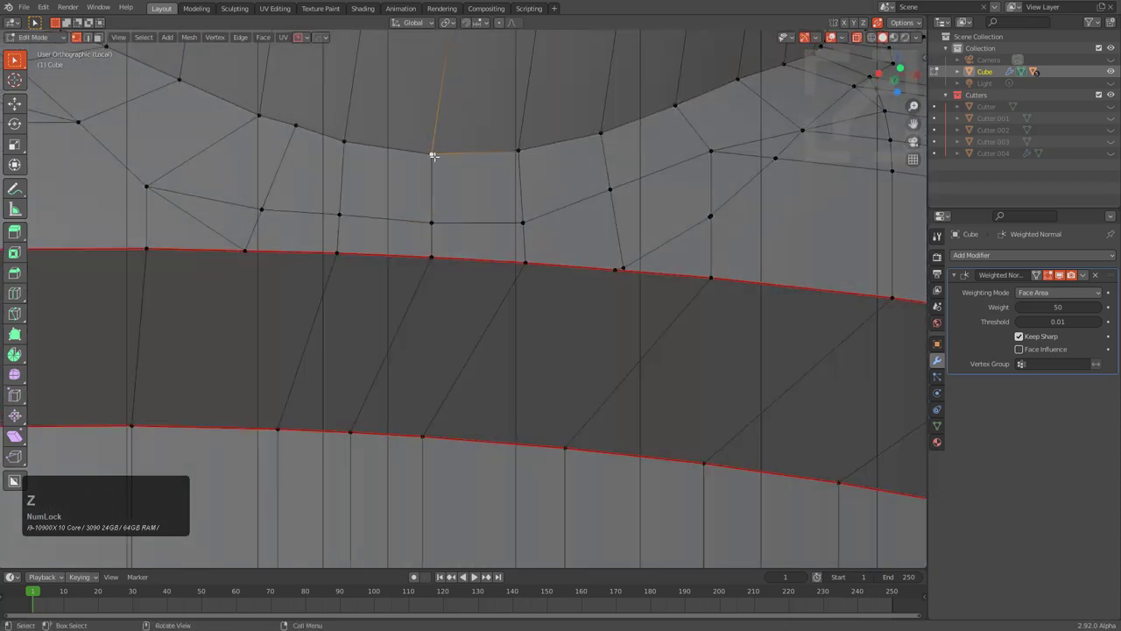
Step: Merge the rim vertices above the new path's middle vertex at the last selected one
left_click(433, 155)
key("m")
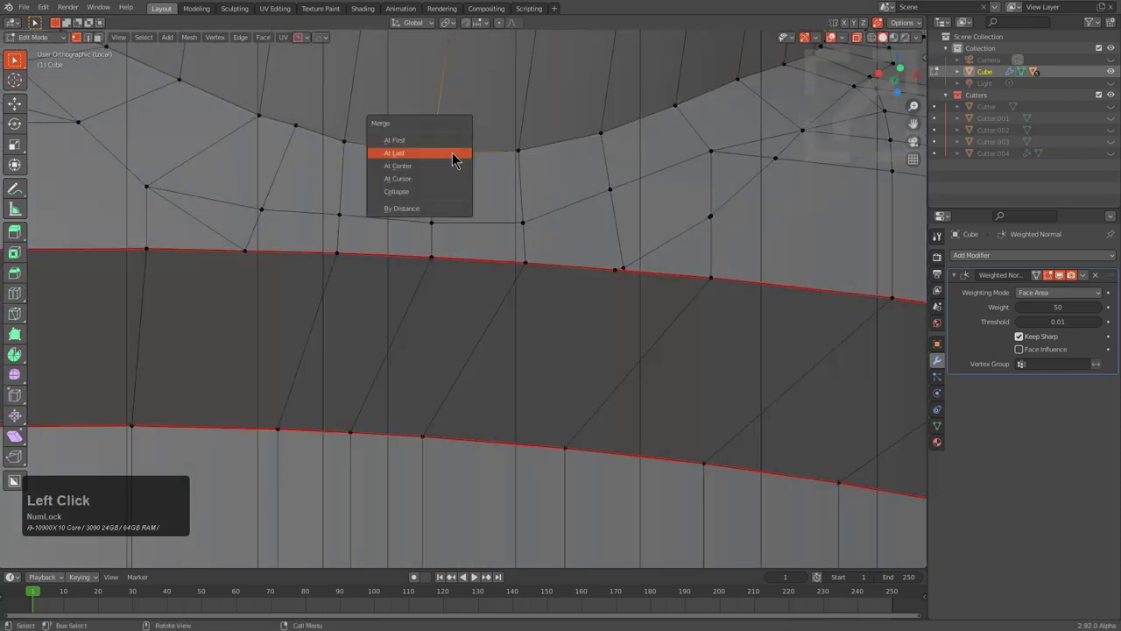
left_click(454, 154)
middle_click_drag(454, 159, 615, 283)
scroll(515, 212, "down", 6)
left_click(608, 310)
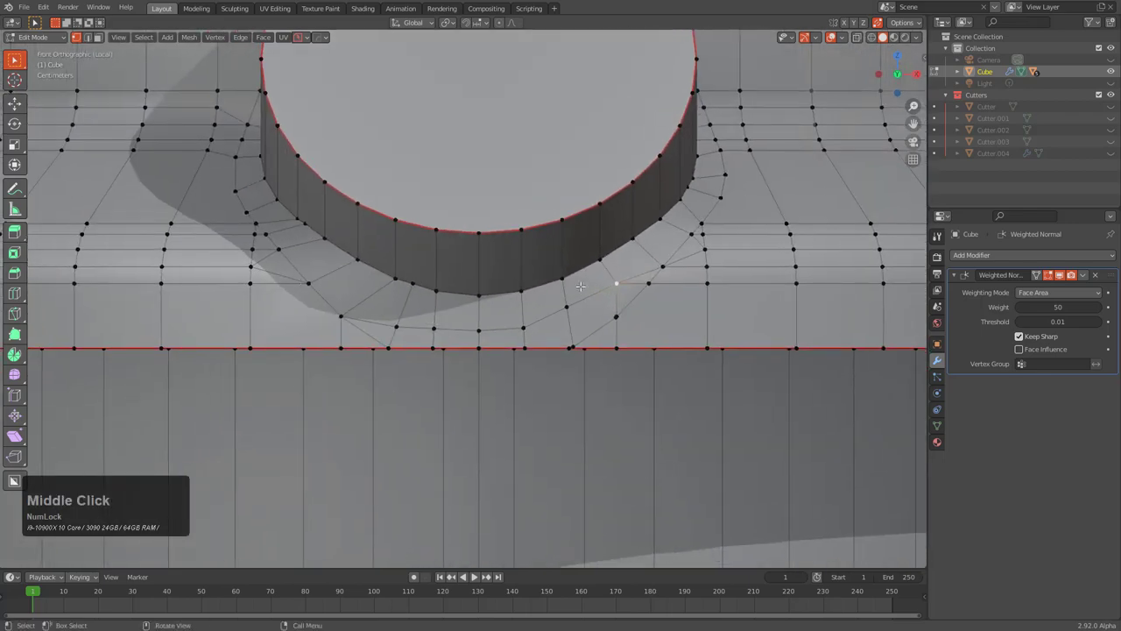
Step: Try to connect the two outer path vertices on either side of the round boss with an edge
left_click(619, 282)
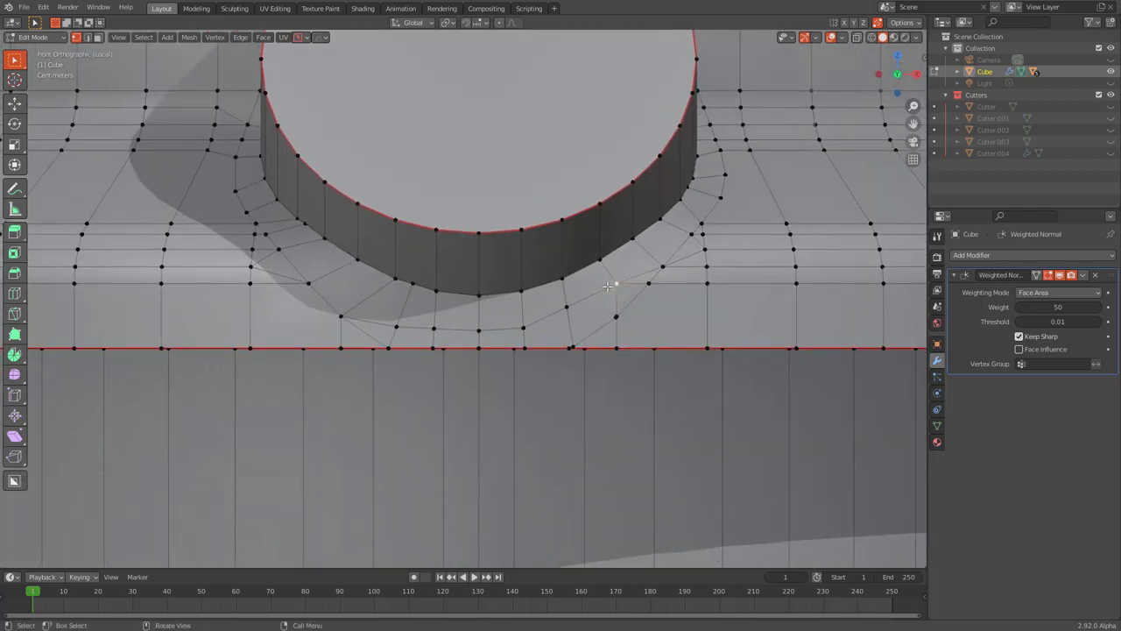
left_click(308, 282, "shift")
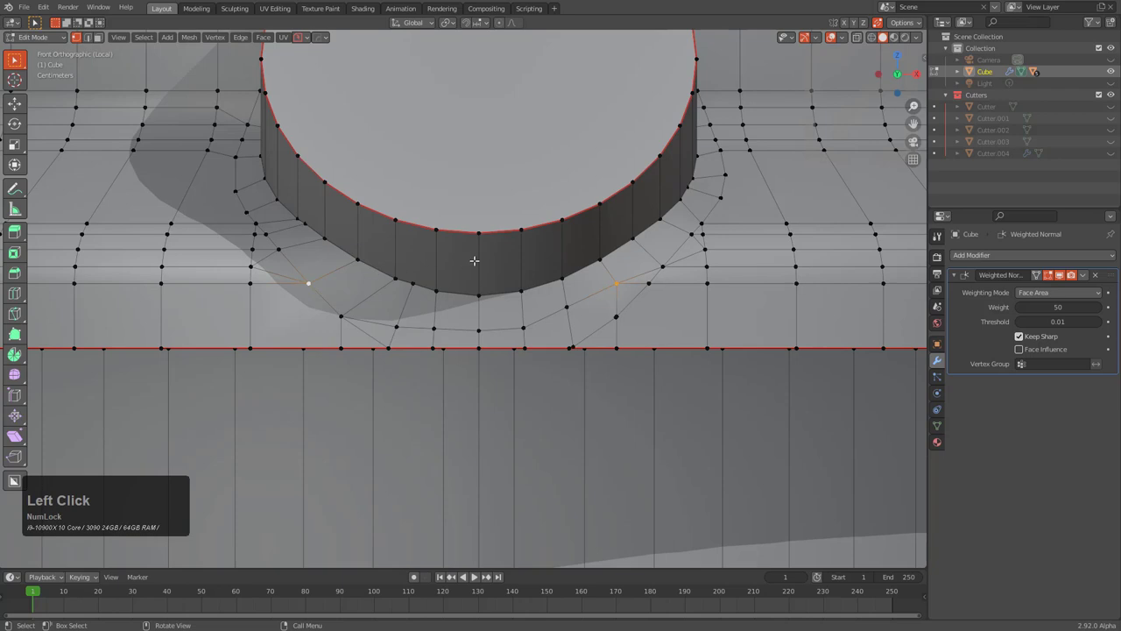
key("j")
key("ctrl+z")
Step: Knife an angle-constrained horizontal cut between the two vertices flanking the round boss and test-move its end vertex
key("k")
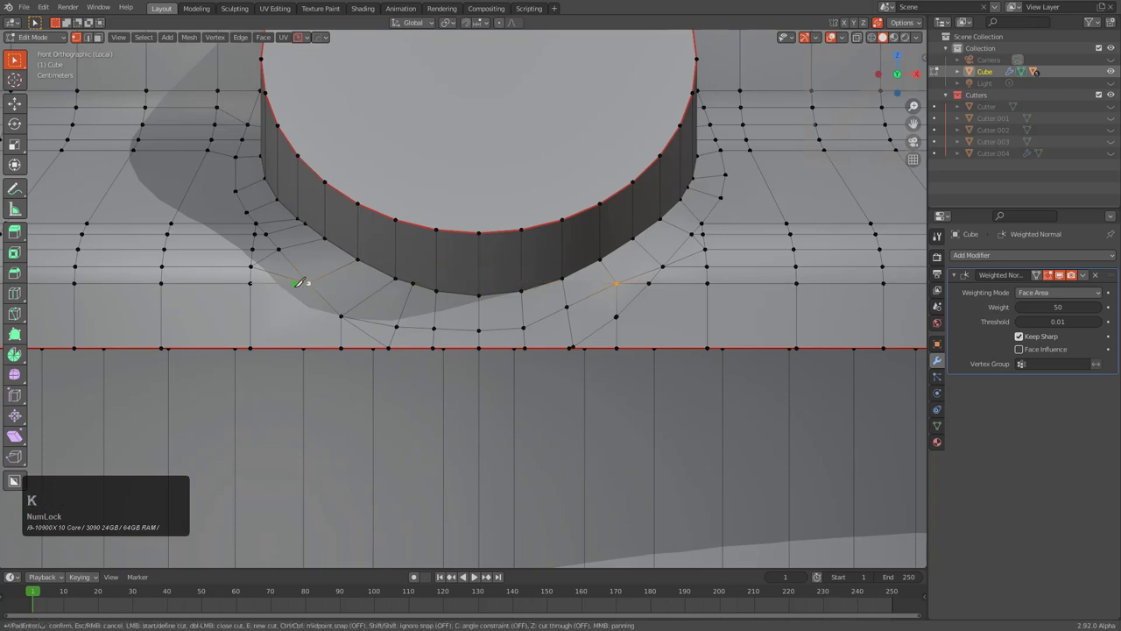
left_click(309, 283)
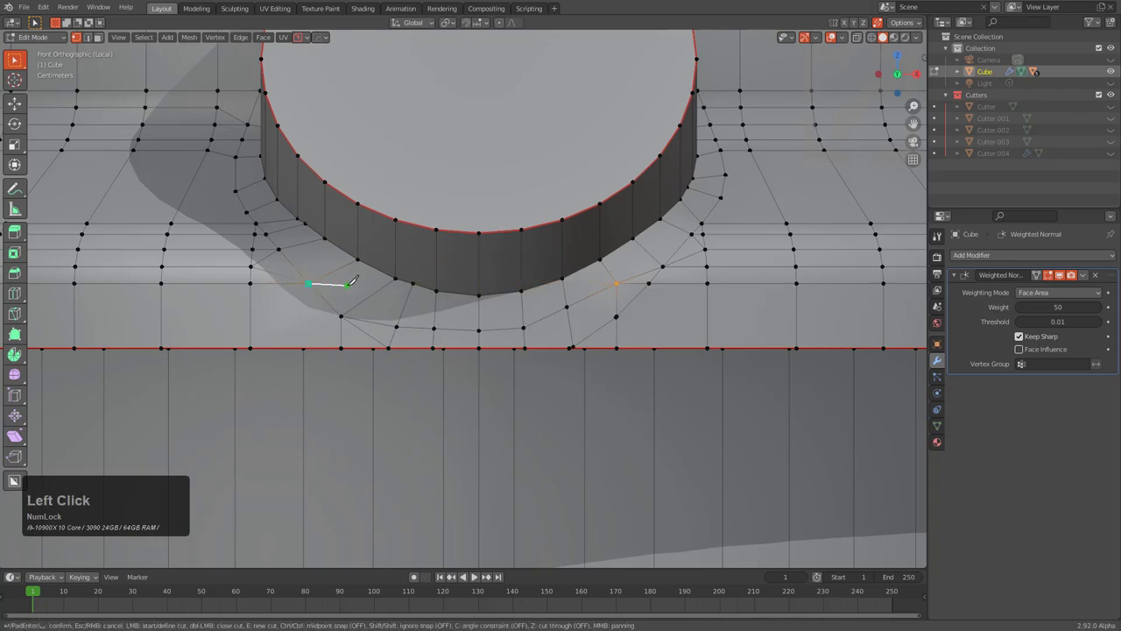
key("c")
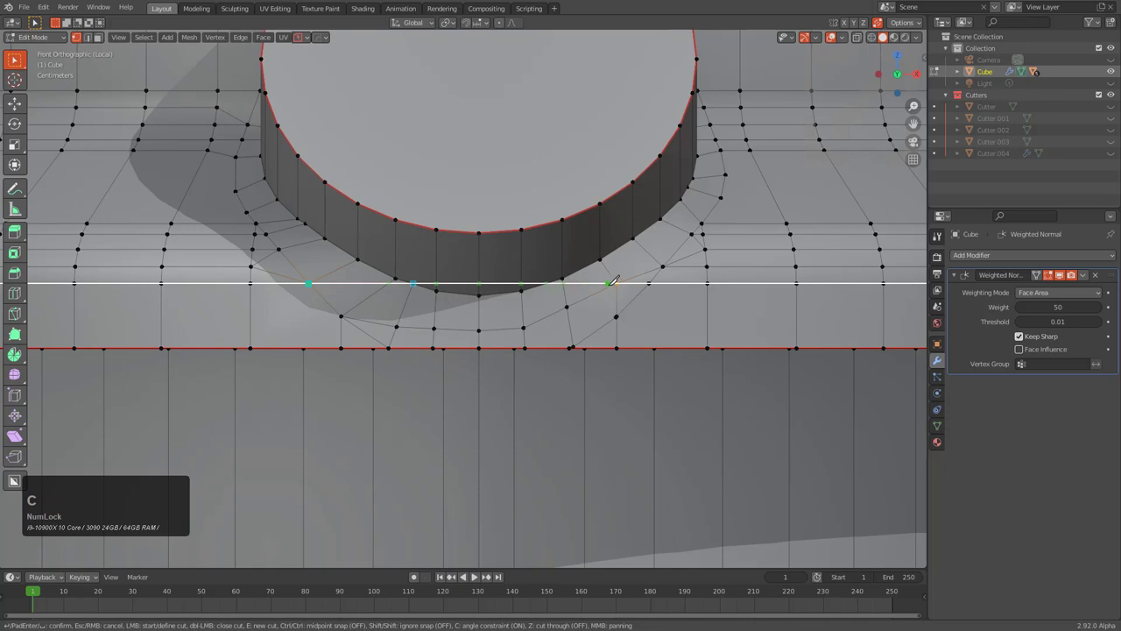
left_click(616, 282)
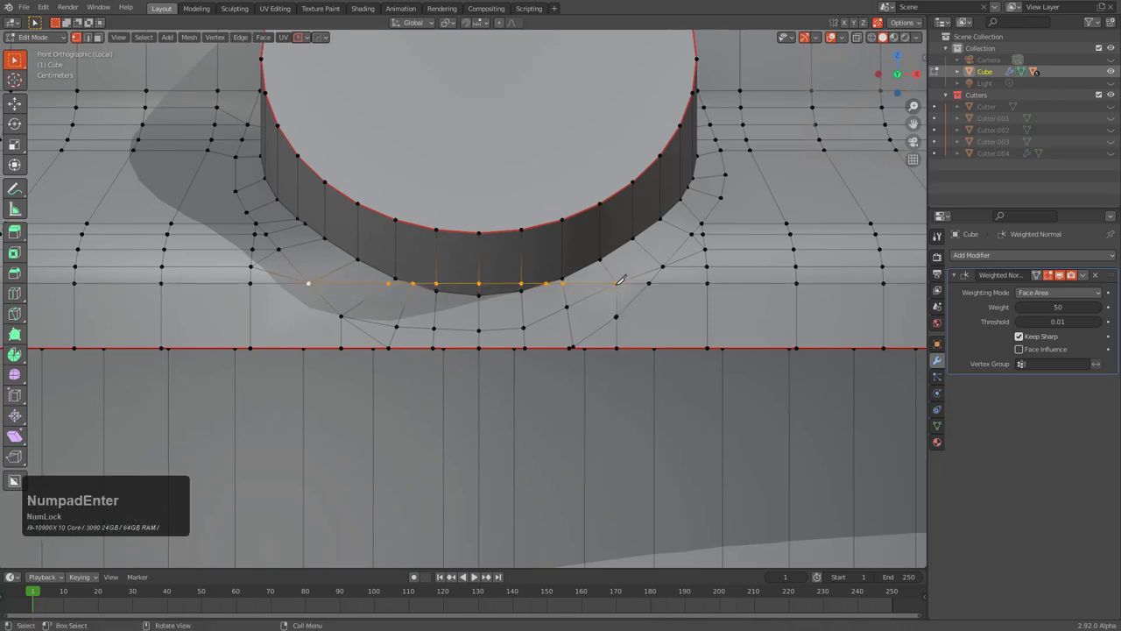
scroll(620, 281, "up", 3)
left_click(728, 272)
key("g")
right_click(628, 272)
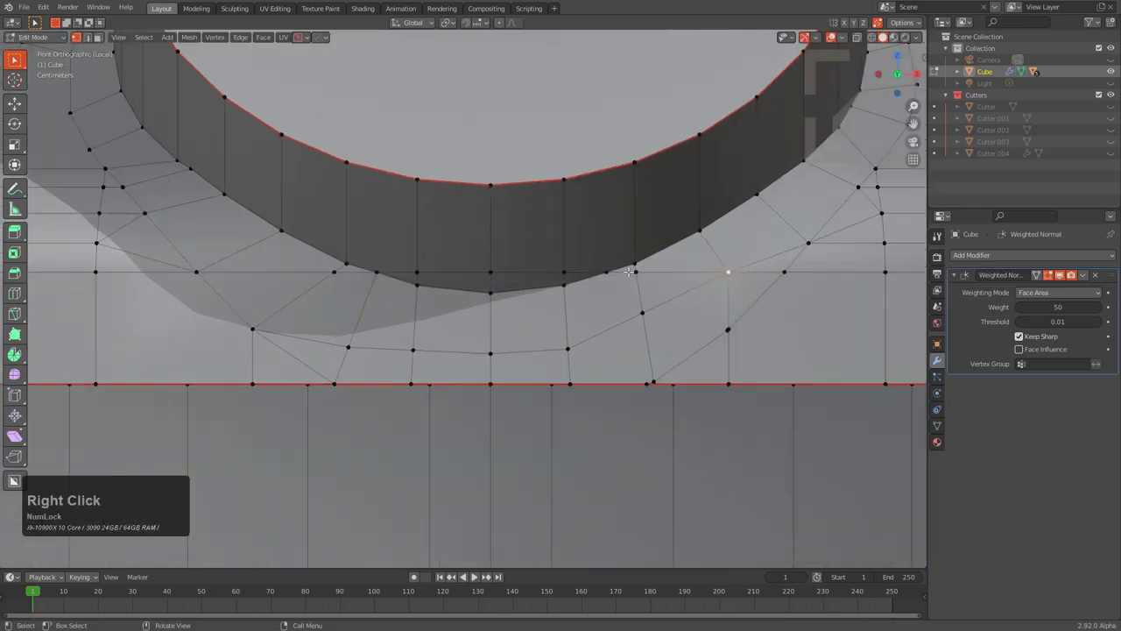
Step: Select the horizontal edge line across the whole front, including the new cut beneath the round boss, and mark it sharp
left_click(191, 269, "ctrl")
middle_click_drag(456, 265, 583, 256, "shift")
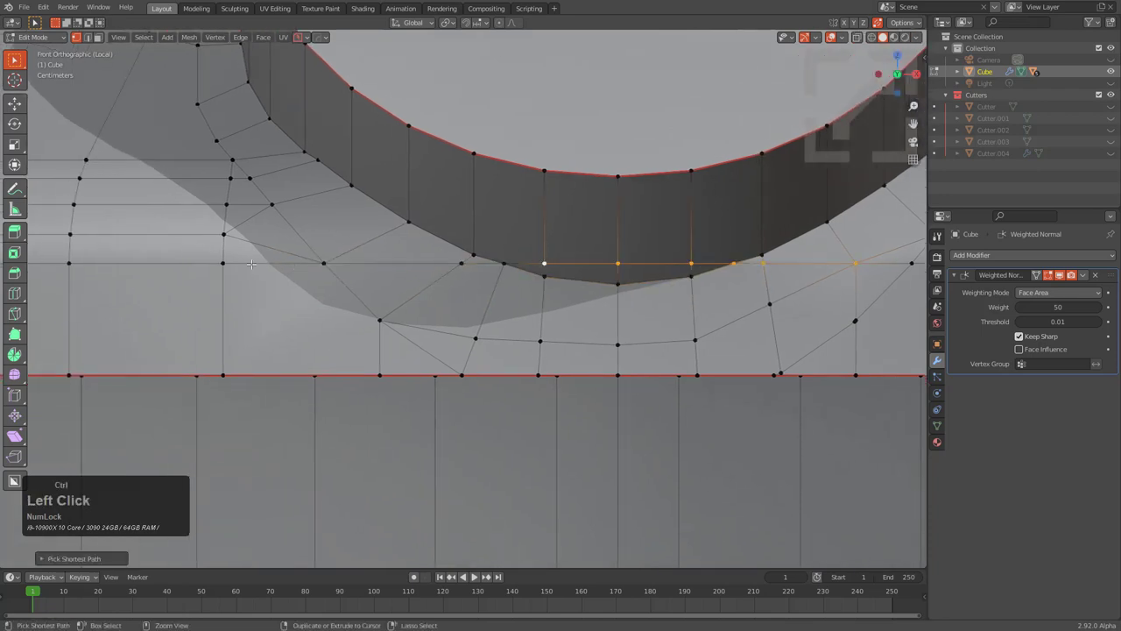
scroll(323, 240, "down", 4)
middle_click_drag(322, 245, 563, 249, "shift")
scroll(563, 273, "down", 1)
key("2")
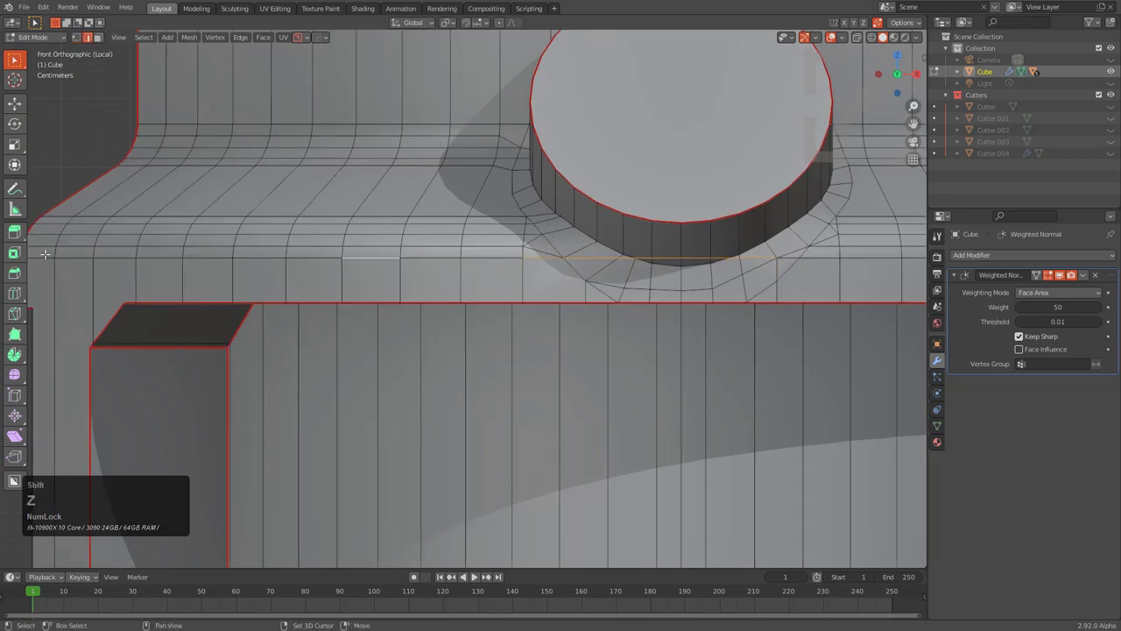
middle_click_drag(682, 275, 490, 234, "shift")
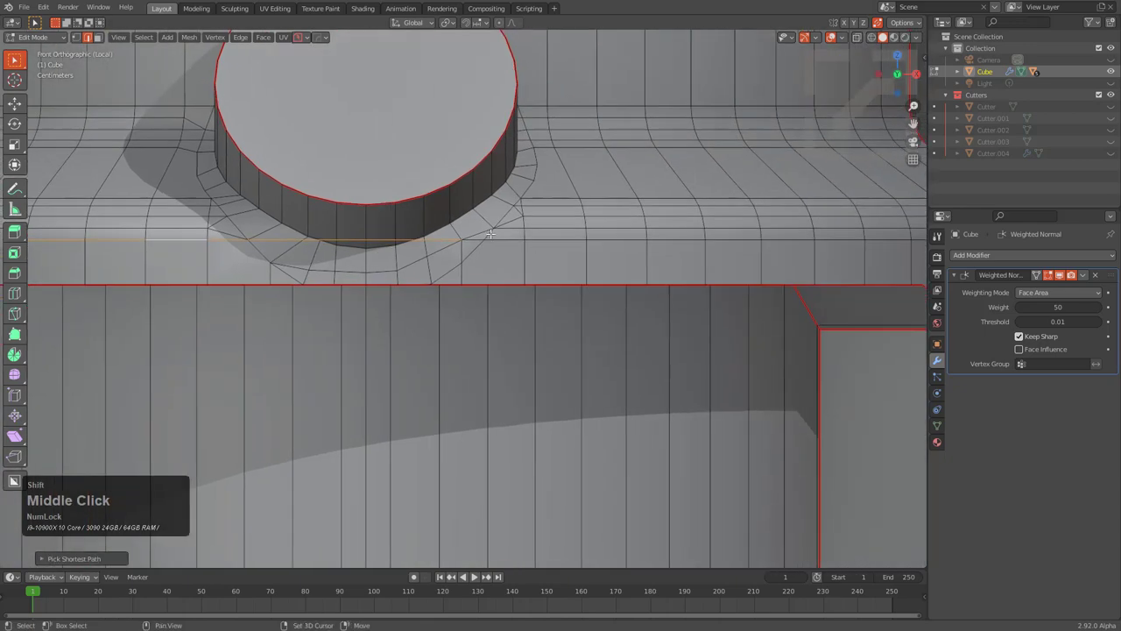
left_click(472, 241, "shift")
middle_click_drag(659, 245, 338, 241, "shift")
key("q")
left_click(692, 168)
scroll(393, 181, "down", 5)
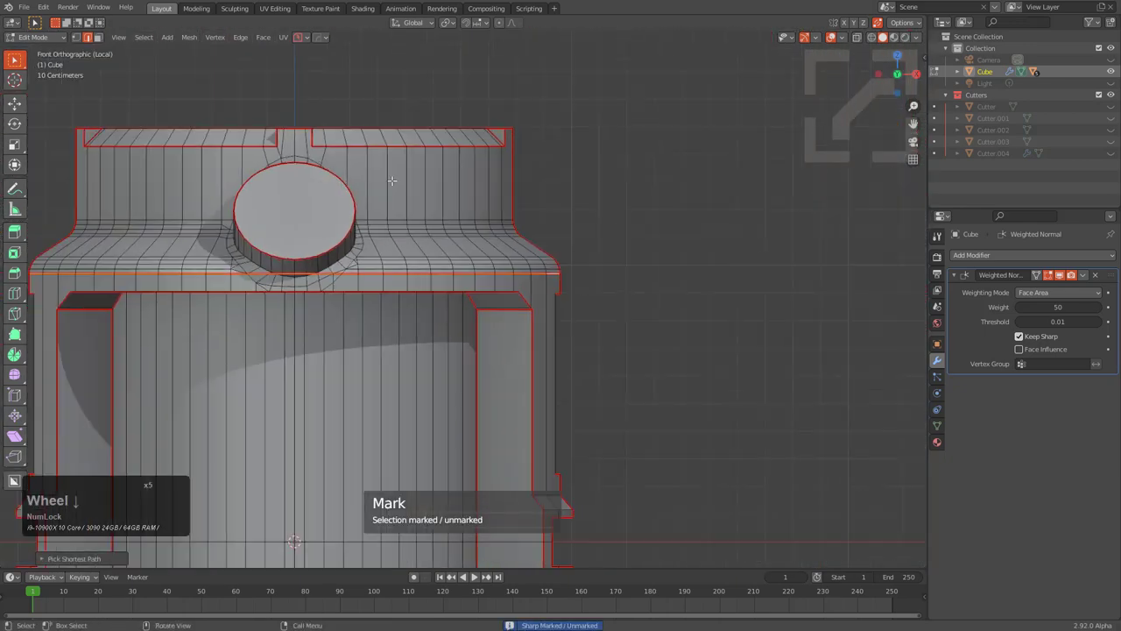
Step: Inspect the shading and the vertices around the new sharp line beneath the round boss
key("Tab")
scroll(526, 182, "up", 5)
middle_click_drag(388, 194, 421, 62, "shift")
scroll(446, 230, "up", 2)
key("Tab")
scroll(428, 250, "up", 2)
key("1")
scroll(491, 243, "up", 3)
left_click(460, 220)
left_click(476, 170)
key("Tab")
scroll(509, 181, "down", 4)
key("Tab")
scroll(453, 211, "down", 3)
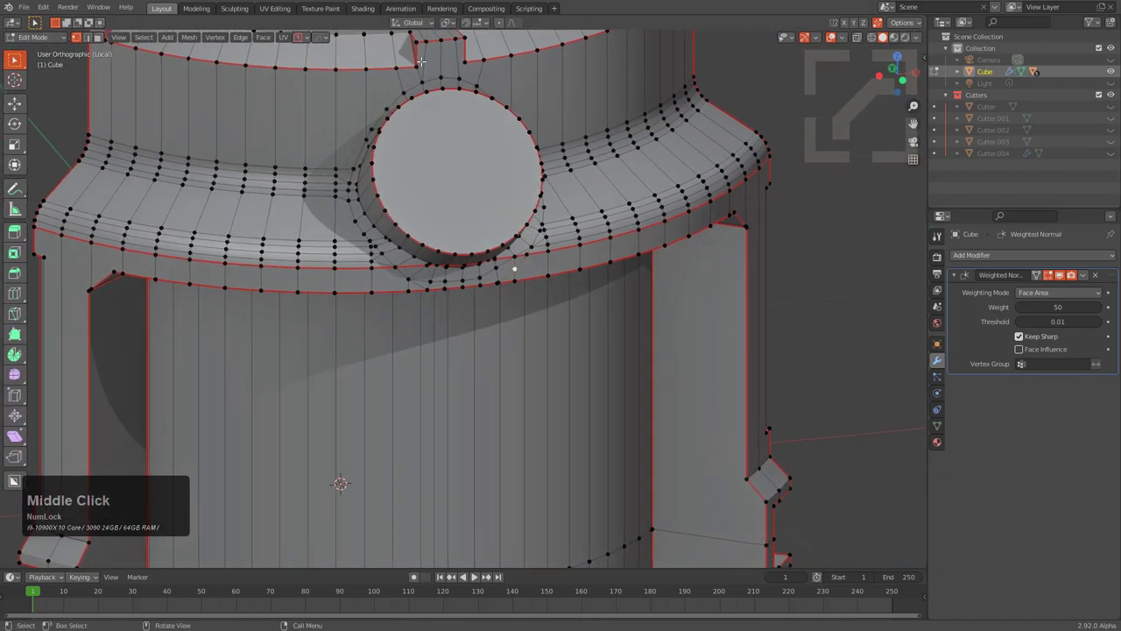
Step: Mirror the mesh across the X axis with the mirror gizmo
middle_click_drag(564, 263, 531, 264)
key("alt+x")
scroll(501, 306, "down", 7)
middle_click_drag(501, 307, 517, 262, "shift")
scroll(517, 263, "up", 3)
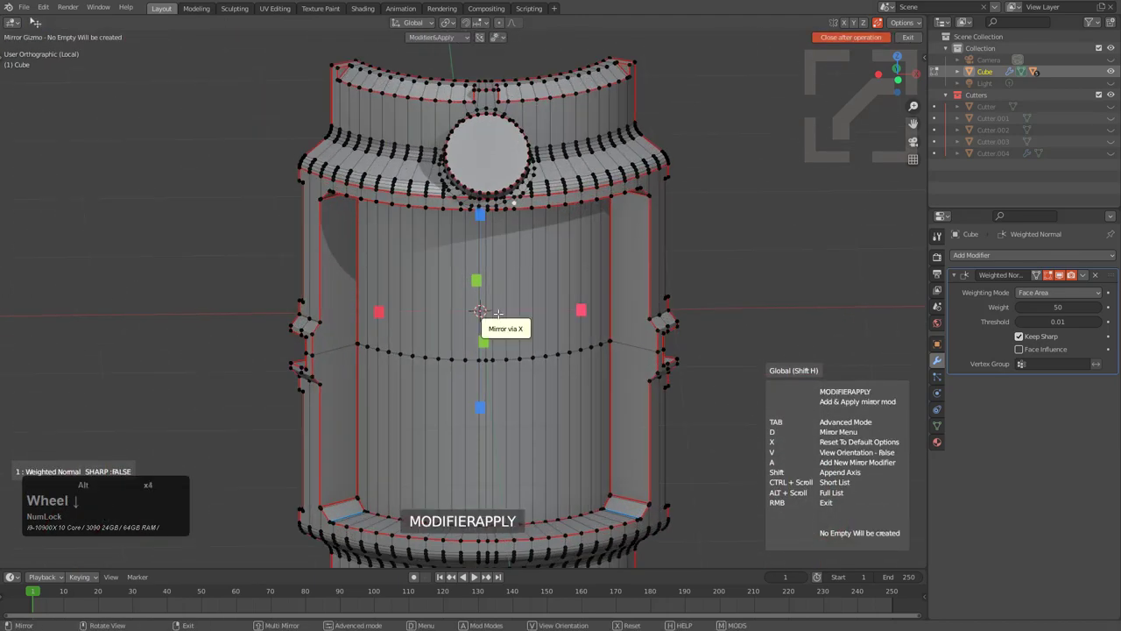
left_click(378, 314)
Step: Examine the mirrored topology and shading where the sharp line meets the round boss
middle_click_drag(388, 318, 541, 198)
scroll(438, 291, "up", 3)
key("Tab")
scroll(508, 268, "up", 3)
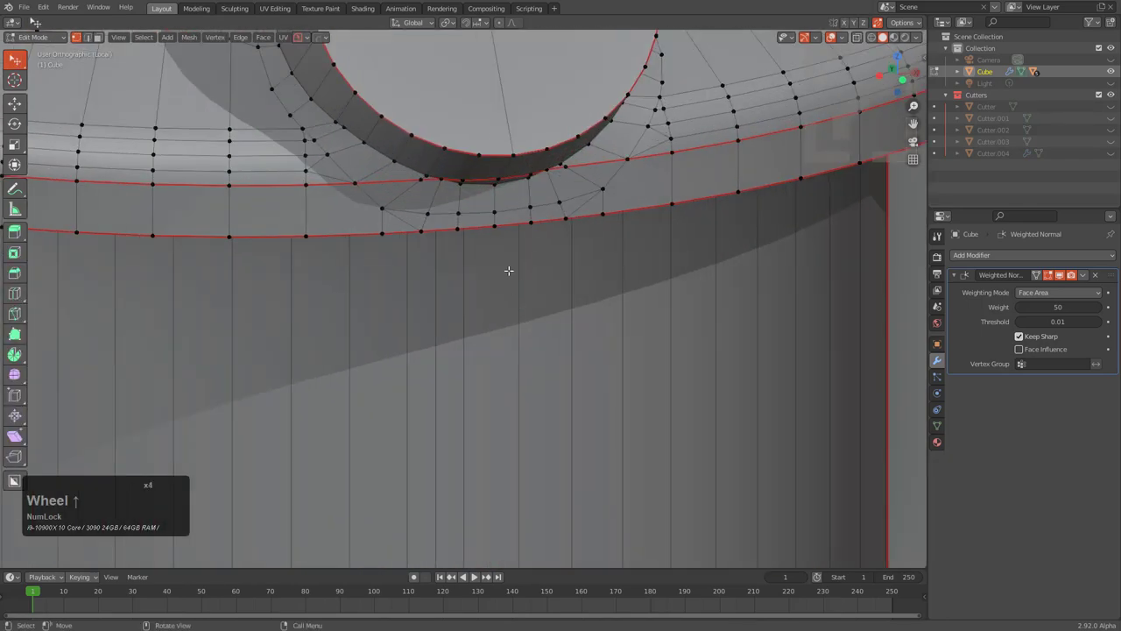
mouse_move(508, 268)
middle_mouse_down()
mouse_move(455, 243)
mouse_move(492, 293)
mouse_move(483, 280)
mouse_move(528, 275)
middle_mouse_up()
scroll(488, 271, "down", 3)
scroll(422, 204, "up", 3)
key("Tab")
middle_click_drag(422, 204, 534, 273)
key("Tab")
middle_click_drag(533, 273, 530, 288)
scroll(505, 256, "up", 5)
Step: Route the sharp line along the boss's lowest rim edges by selecting that edge path and marking it sharp
key("2")
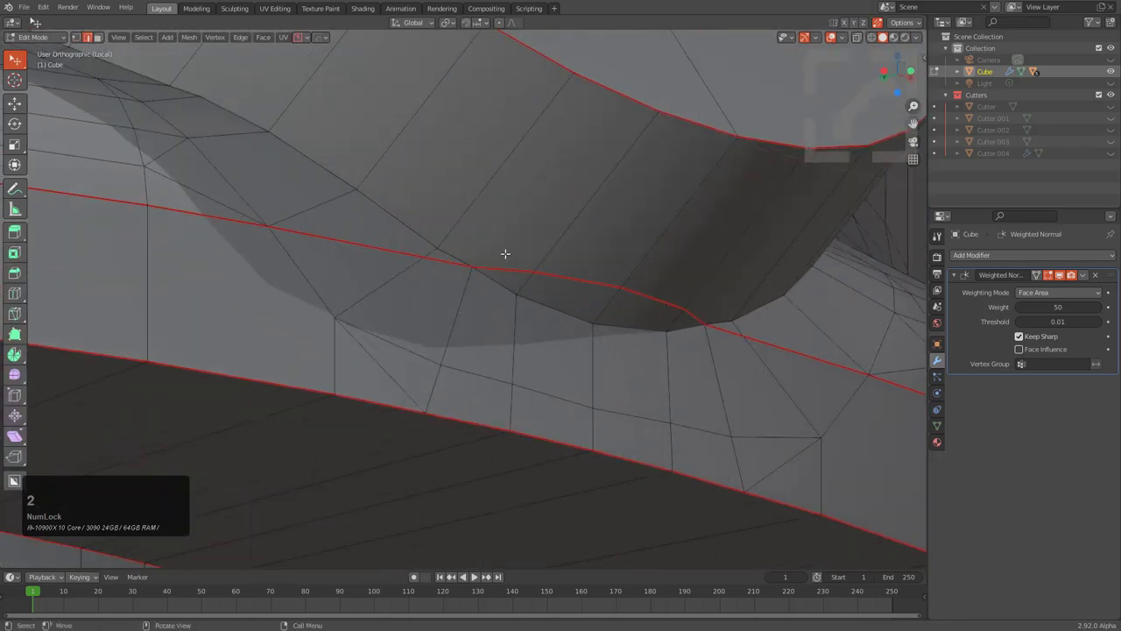
middle_click_drag(687, 306, 420, 277)
key("1")
key("Tab")
key("Tab")
left_click(685, 284, "ctrl")
right_click(692, 267)
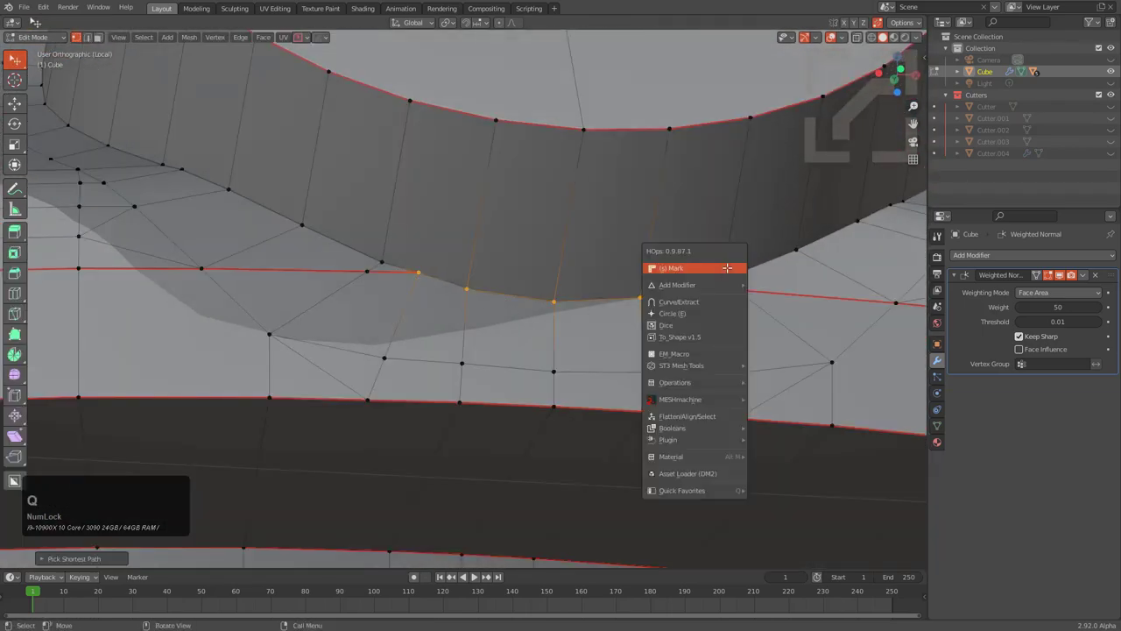
left_click(727, 274)
Step: Check the shading around the round boss in Object Mode from several angles
key("Tab")
scroll(516, 237, "down", 3)
middle_click_drag(517, 238, 536, 269, "alt")
scroll(468, 250, "down", 5)
middle_click_drag(468, 250, 631, 316)
scroll(475, 261, "down", 2)
scroll(435, 298, "down", 2)
scroll(549, 277, "up", 3)
Step: Extrude the two circular end faces of the boss in place and scale them inward to form a thin rim
key("Tab")
scroll(548, 282, "up", 5)
left_click(99, 37)
left_click(478, 317)
key("KP_Decimal")
key("i")
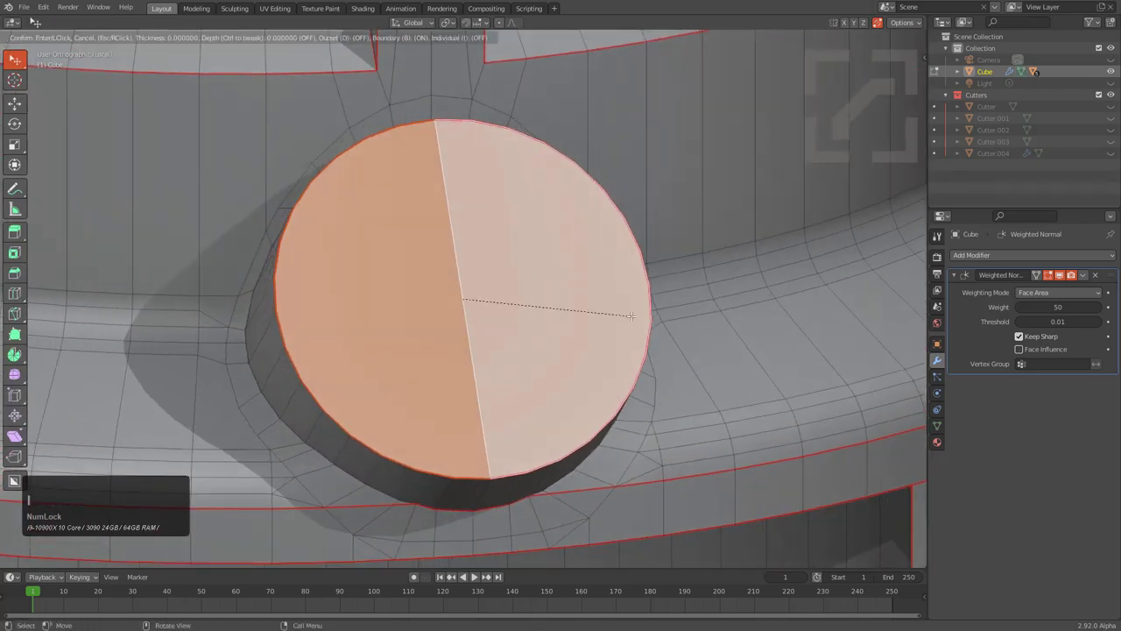
right_click(602, 314)
key("s")
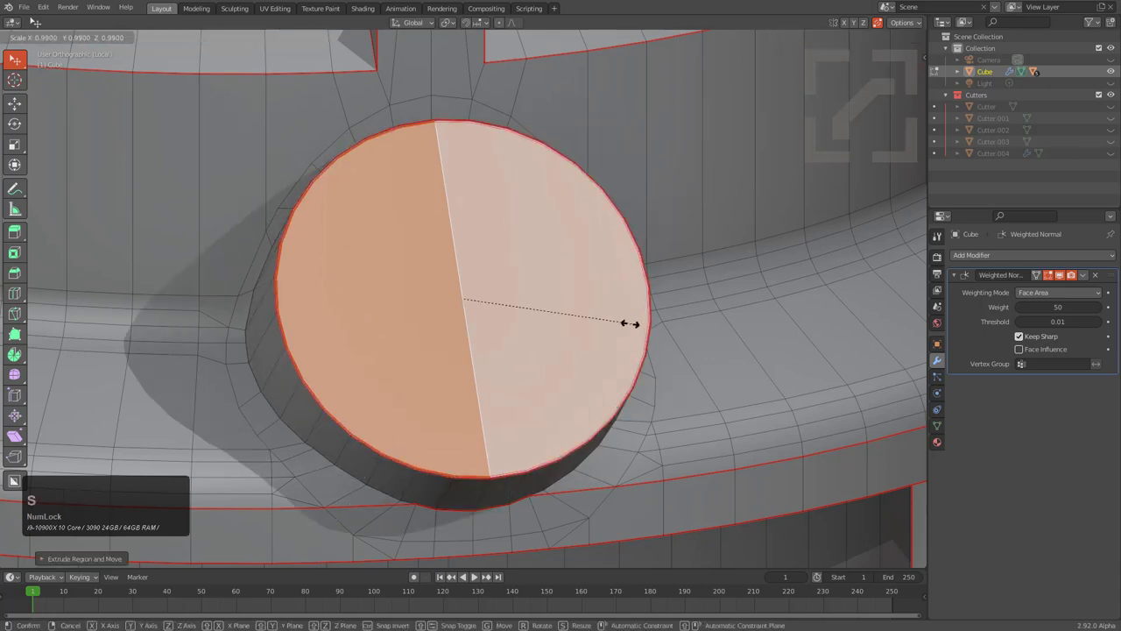
left_click(608, 318)
middle_click_drag(608, 318, 655, 272)
Step: Sink the circular faces into the boss, and form a narrower second recess in the floor
key("e")
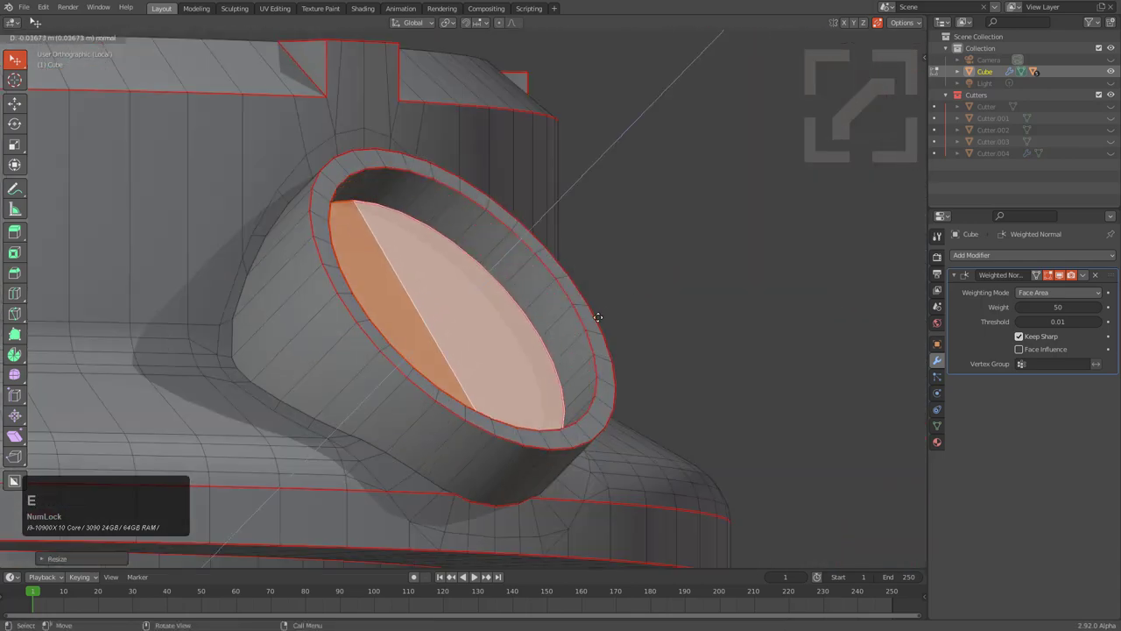
left_click(580, 343)
key("s")
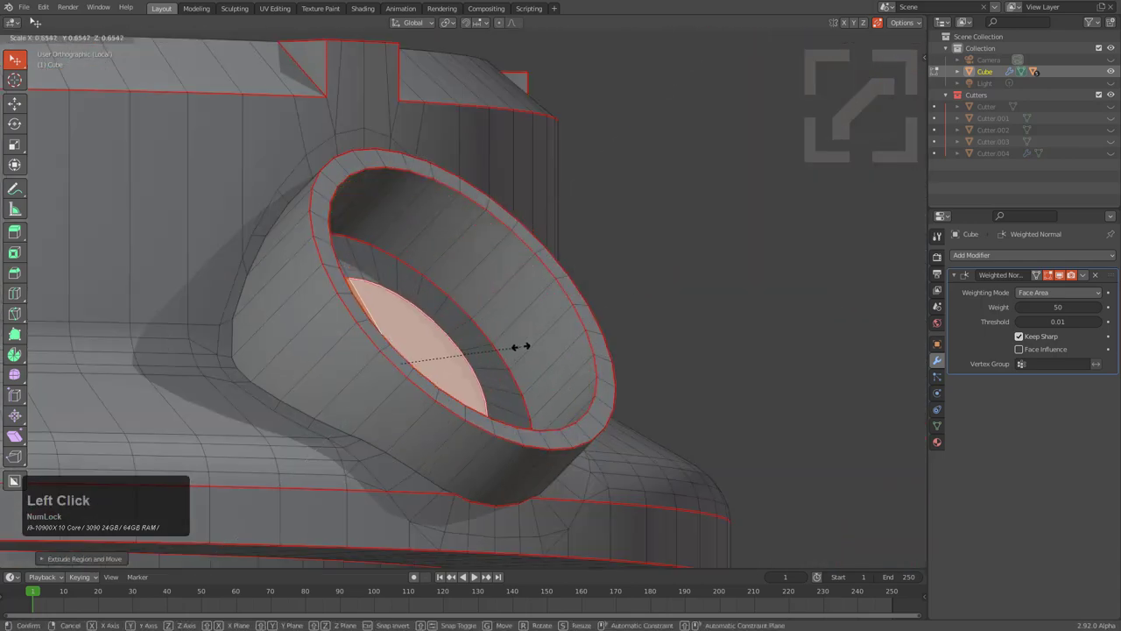
left_click(520, 346)
key("e")
left_click(486, 381)
middle_click_drag(487, 382, 457, 459)
Step: Extrude the innermost faces in place, scale them down and push them inward to form a small central hole
key("e")
right_click(619, 370)
key("s")
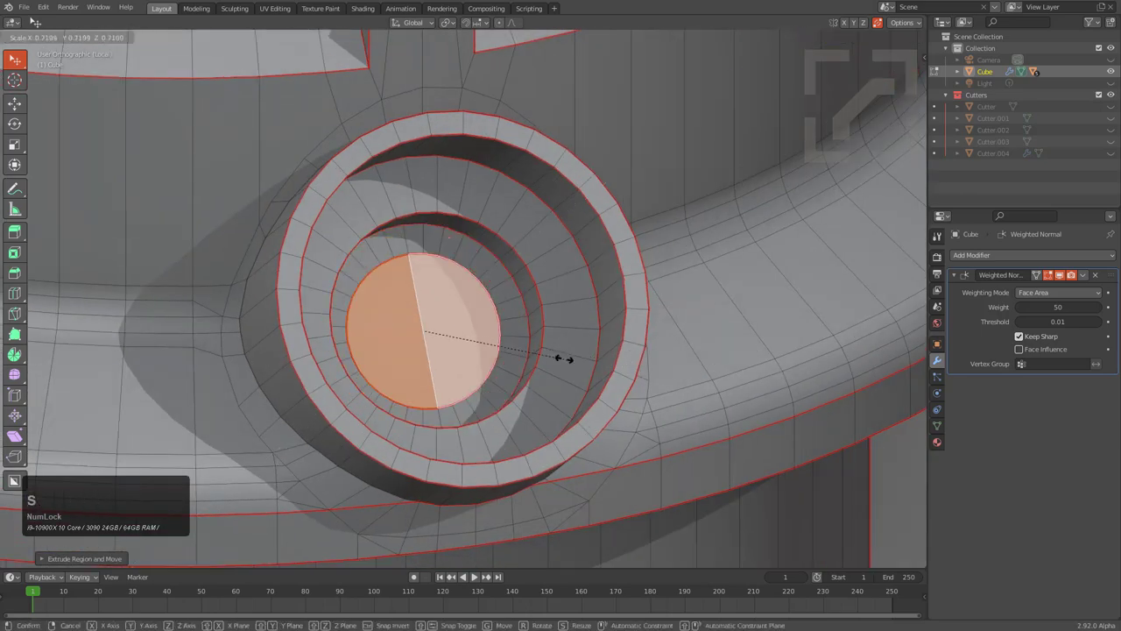
left_click(460, 339)
key("e")
left_click(458, 339)
key("Tab")
scroll(458, 339, "down", 4)
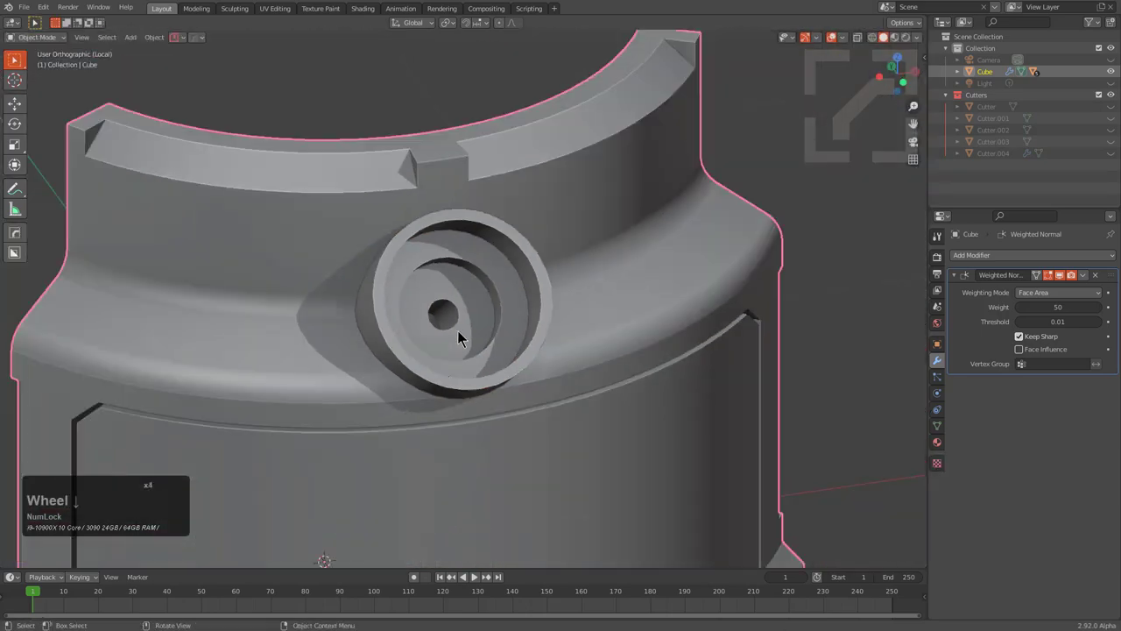
Step: Mirror the part across the Z axis so the lower end also gets the recessed boss
scroll(458, 330, "down", 5)
middle_click_drag(578, 336, 491, 175)
scroll(523, 190, "down", 3)
key("alt+x")
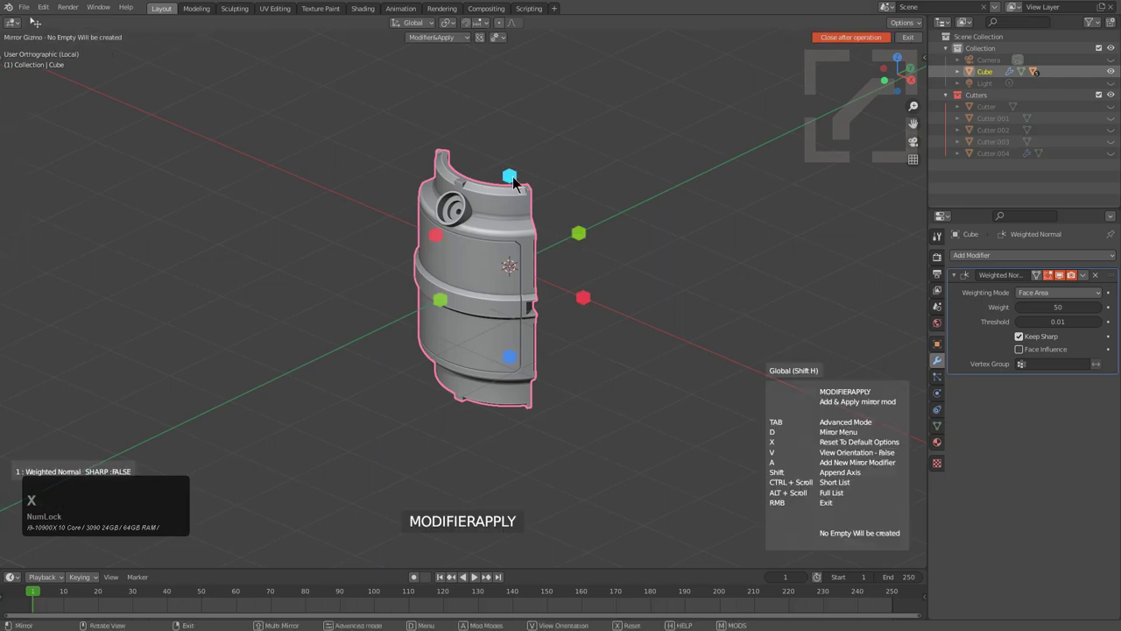
left_click(510, 177)
Step: Add a Radial Array with three segments around the Z axis to complete the cylindrical container
scroll(453, 293, "up", 3)
middle_click_drag(452, 293, 496, 268, "shift")
middle_click_drag(496, 268, 512, 245)
scroll(449, 240, "up", 1)
scroll(498, 165, "down", 1)
middle_click_drag(447, 100, 613, 258)
middle_click_drag(462, 275, 462, 256)
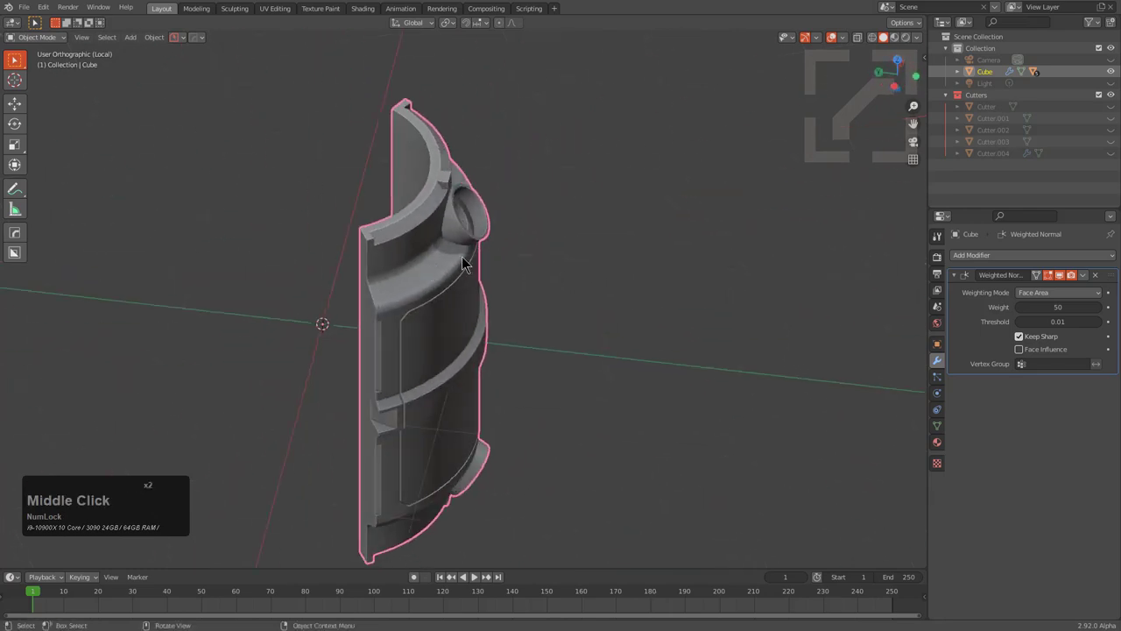
key("q")
mouse_move(438, 340)
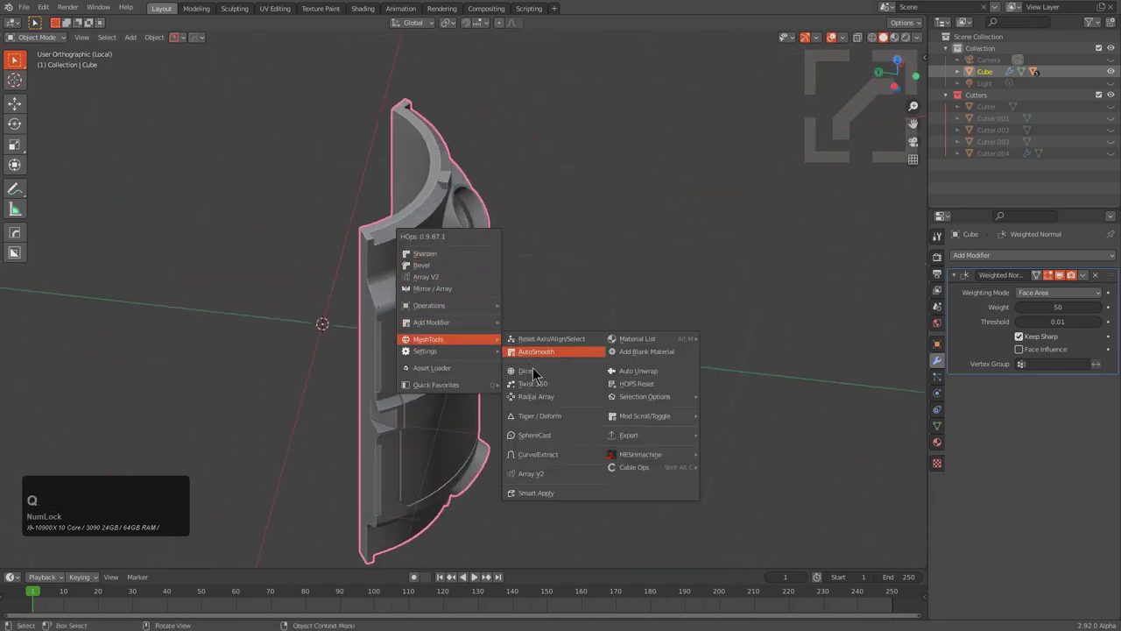
left_click(538, 393)
scroll(540, 403, "down", 6)
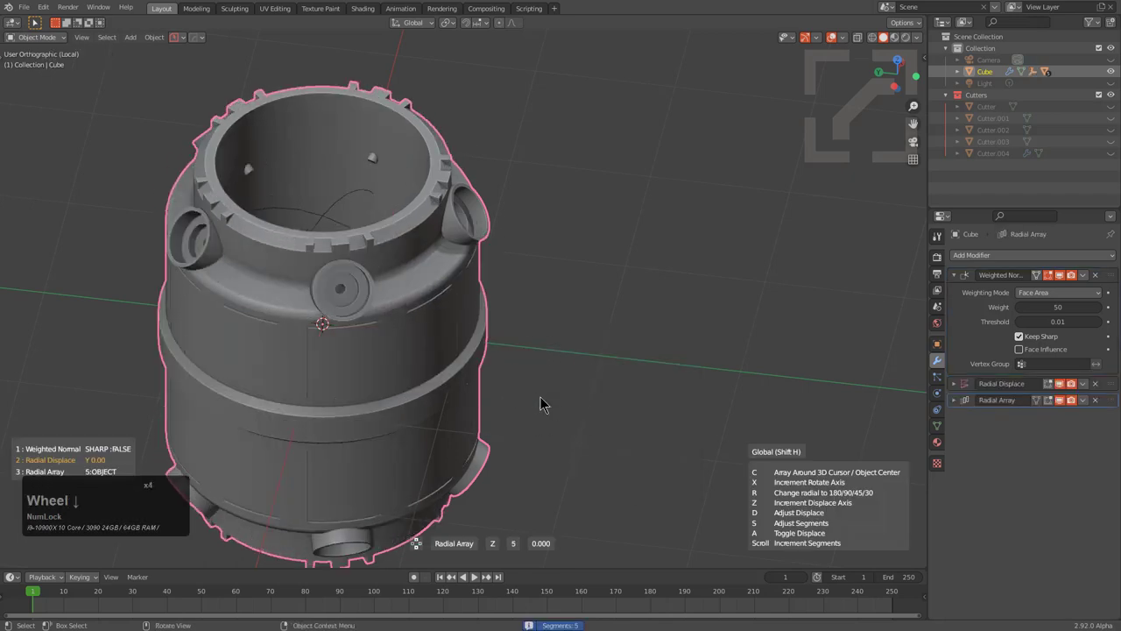
scroll(541, 404, "up", 1)
left_click(540, 404)
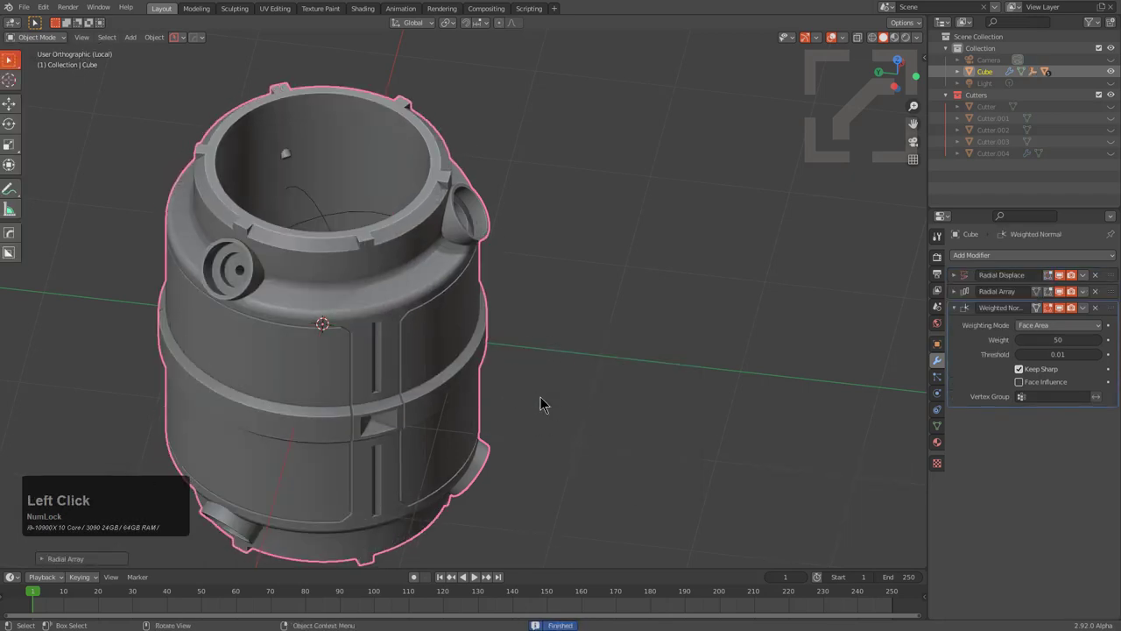
Step: Select the four flat cut faces on both sides of the segment and clear their sharp marks
key("Tab")
middle_click_drag(446, 292, 393, 333)
key("3")
left_click(480, 340)
left_click(476, 446, "shift")
left_click(393, 332, "shift")
left_click(374, 462, "shift")
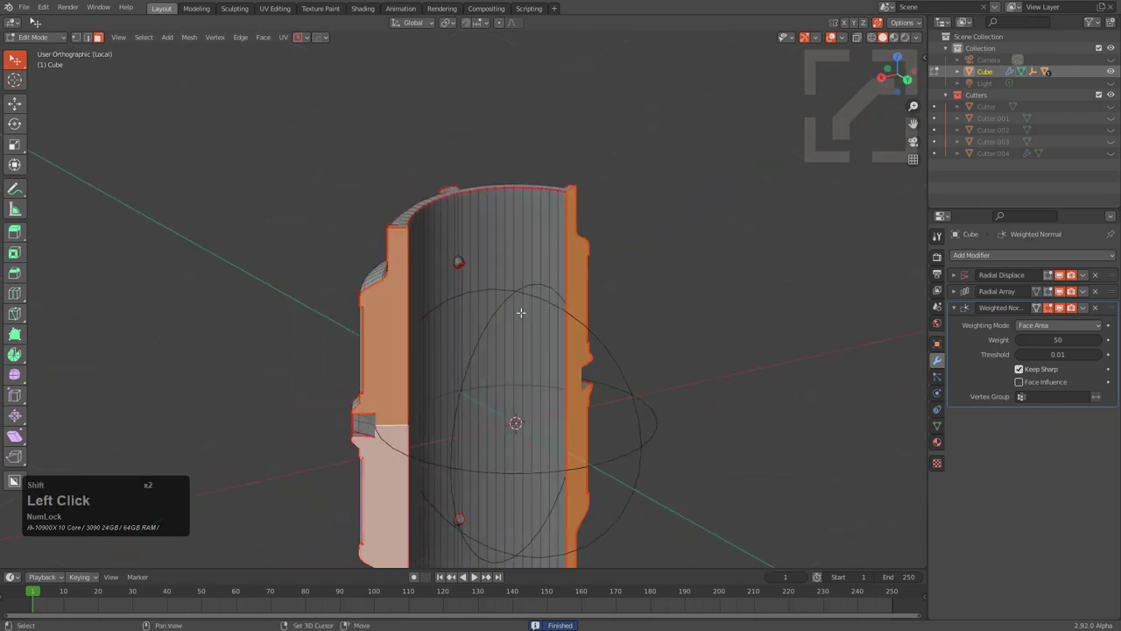
key("q")
left_click(550, 250)
Step: Delete the selected flat cut faces and return to Object Mode
scroll(518, 203, "up", 2)
scroll(541, 180, "up", 1)
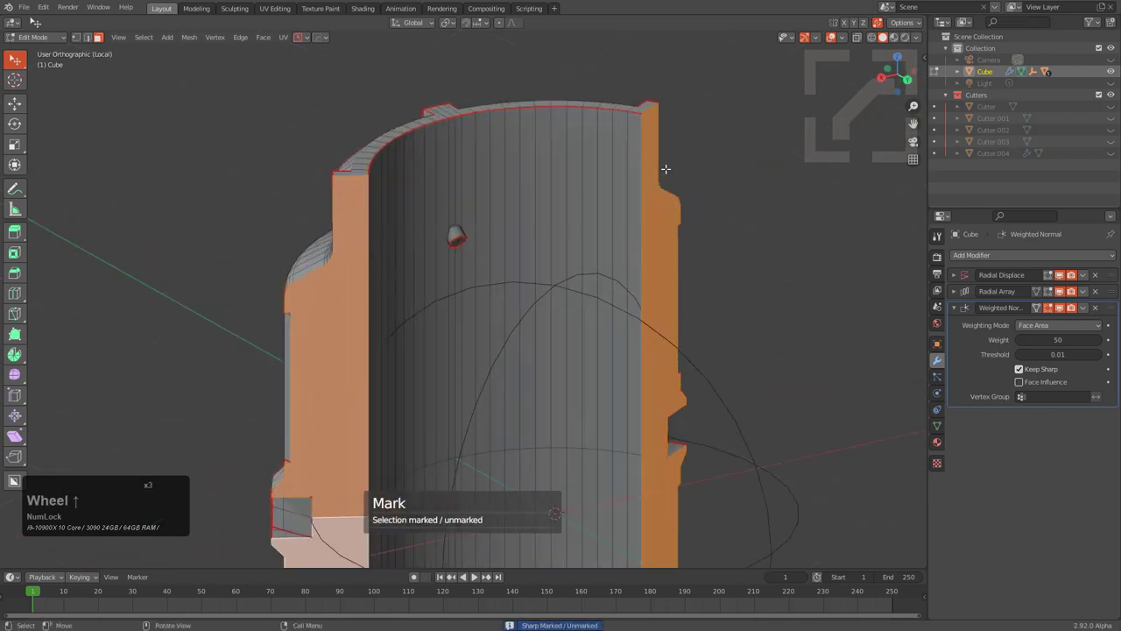
key("x")
left_click(670, 167)
key("Tab")
middle_click_drag(701, 171, 692, 167)
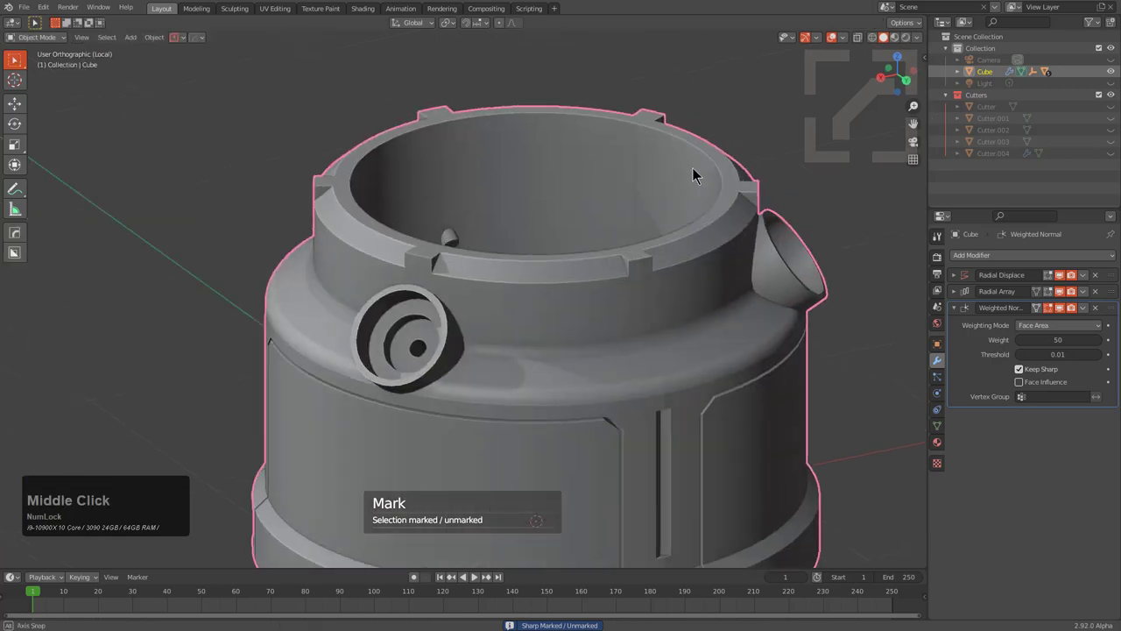
Step: Enable Merge with First and Last Copies in the container's Radial Array modifier to weld the segment seams
scroll(692, 167, "down", 5)
middle_click_drag(583, 225, 491, 234)
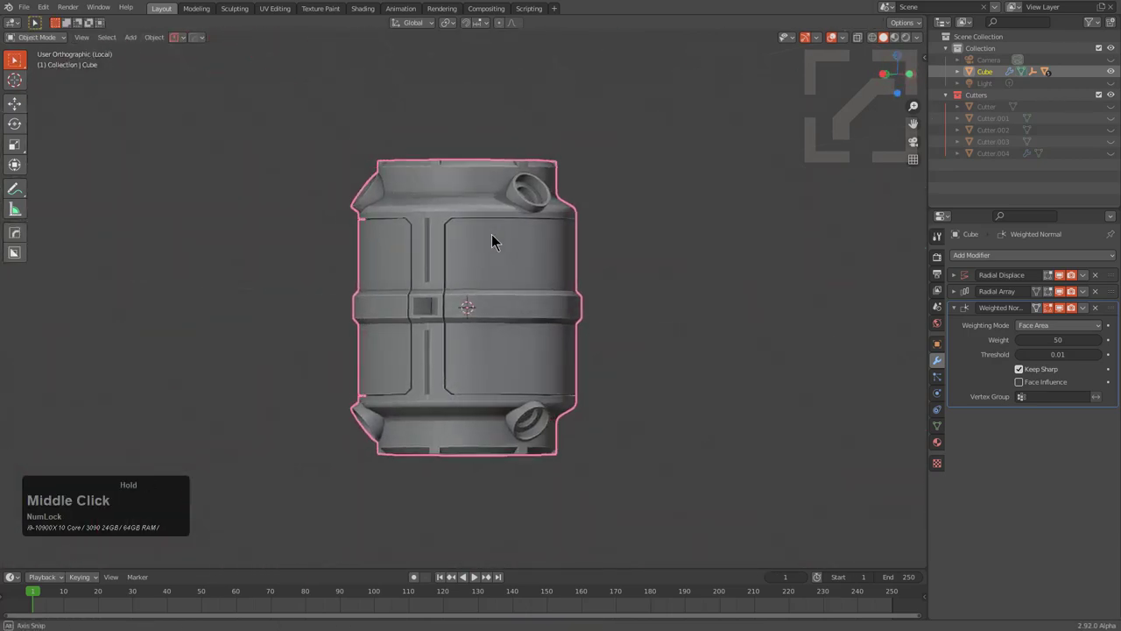
scroll(502, 245, "up", 5)
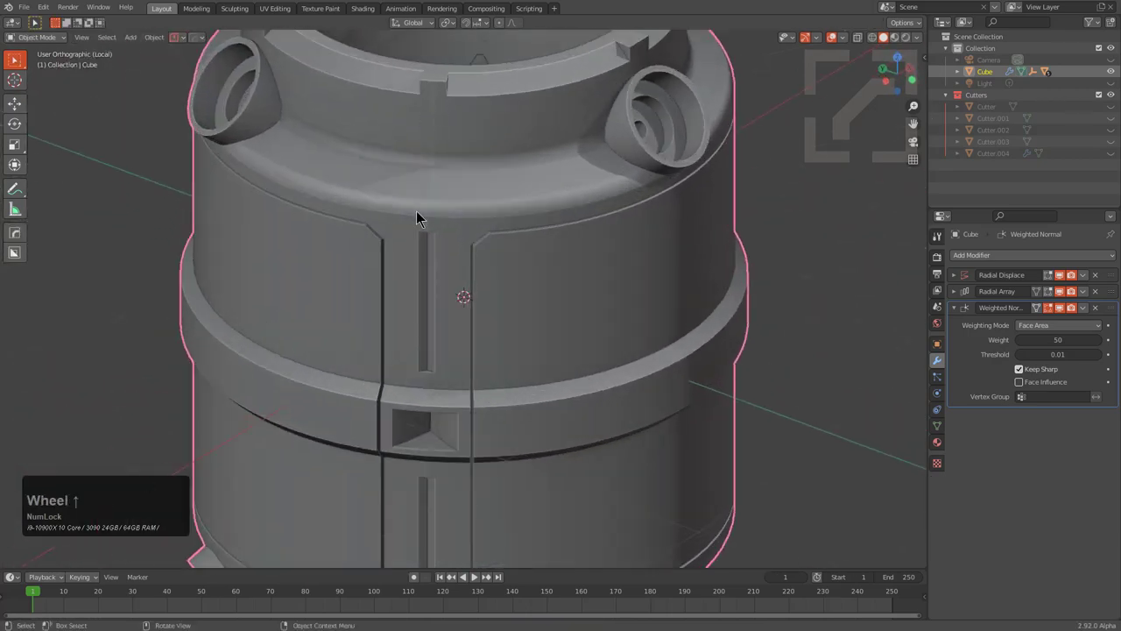
left_click(1006, 256)
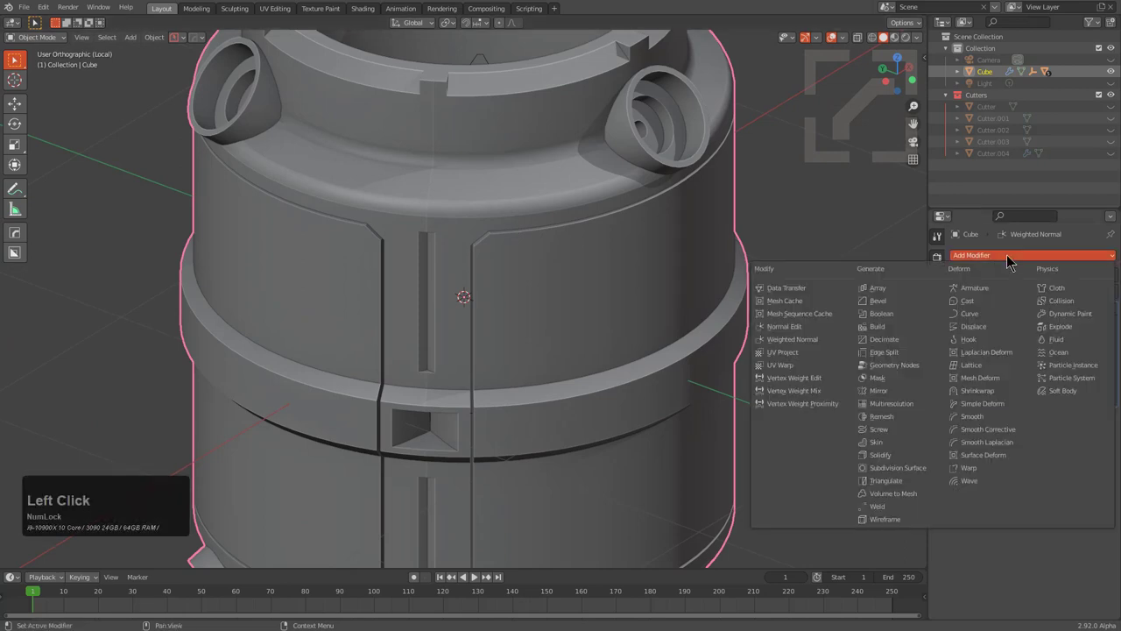
left_click(1008, 259)
left_click(954, 292)
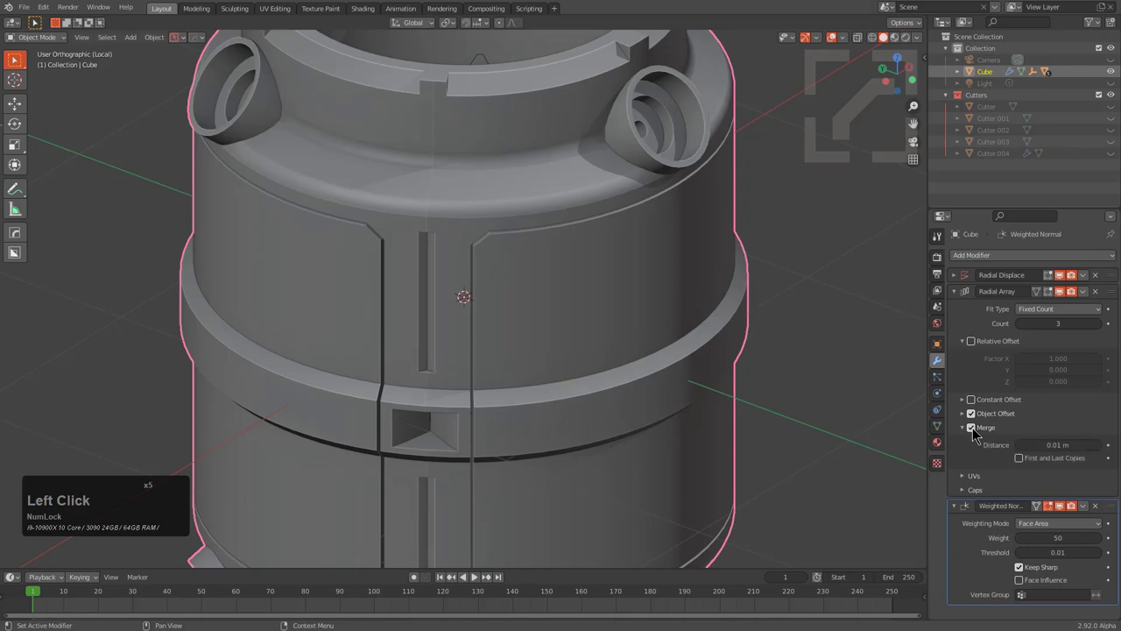
scroll(671, 286, "down", 3)
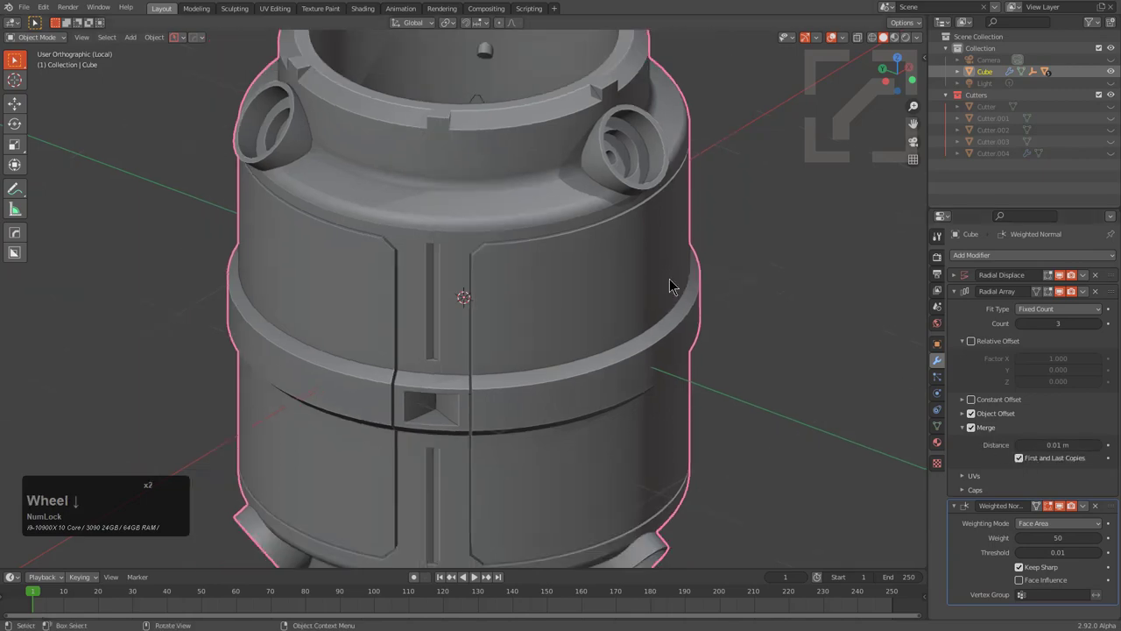
Step: Examine the merged container from the sides, the front and above for visible seams or shading problems
middle_click_drag(671, 285, 488, 184)
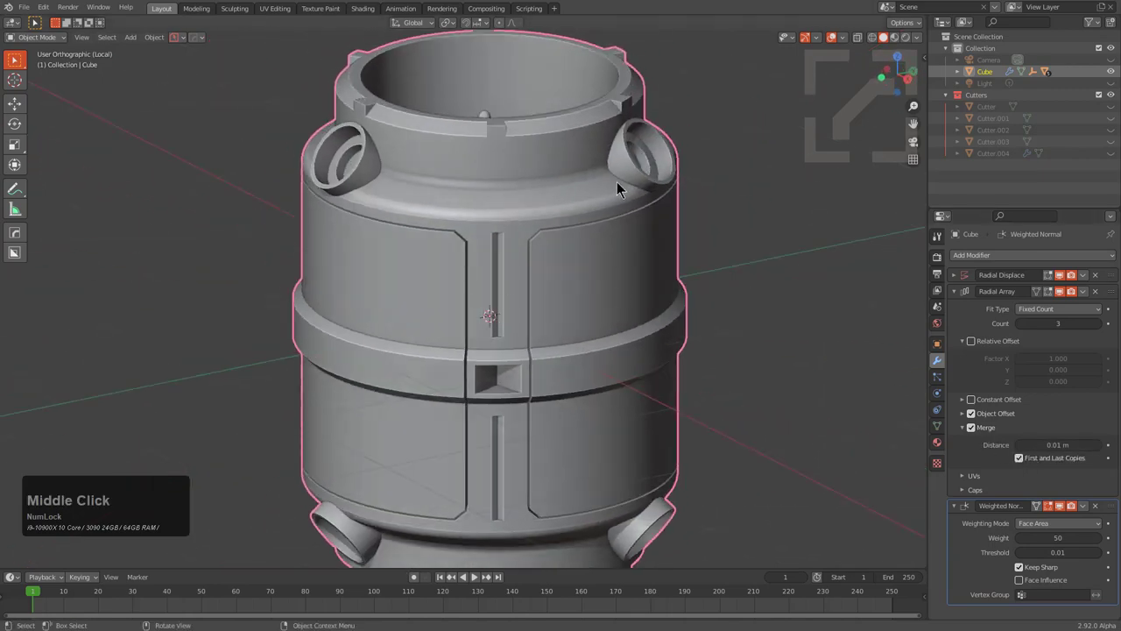
middle_click_drag(617, 186, 507, 255)
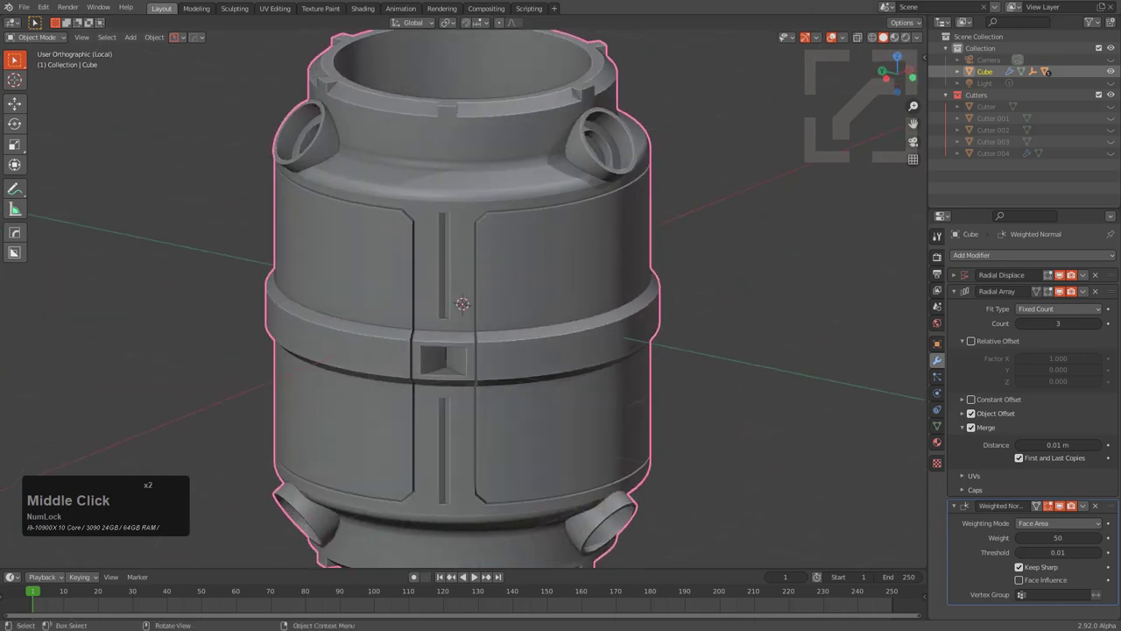
middle_click_drag(701, 163, 638, 224)
scroll(676, 232, "down", 2)
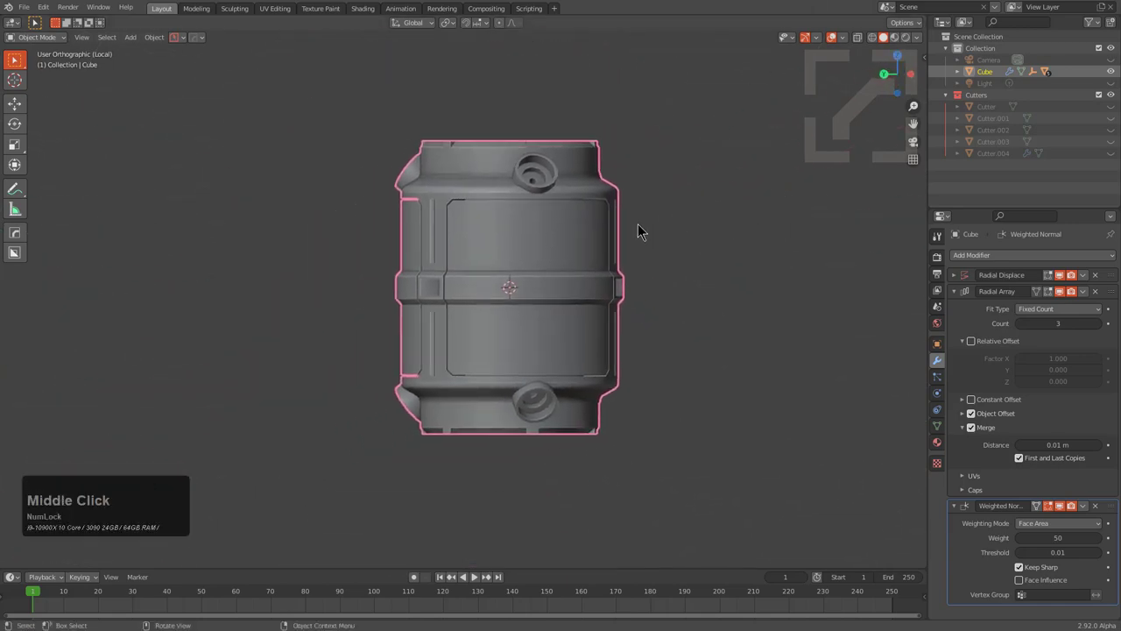
scroll(637, 224, "up", 2)
key("KP_1")
scroll(555, 226, "down", 3)
scroll(554, 226, "up", 5)
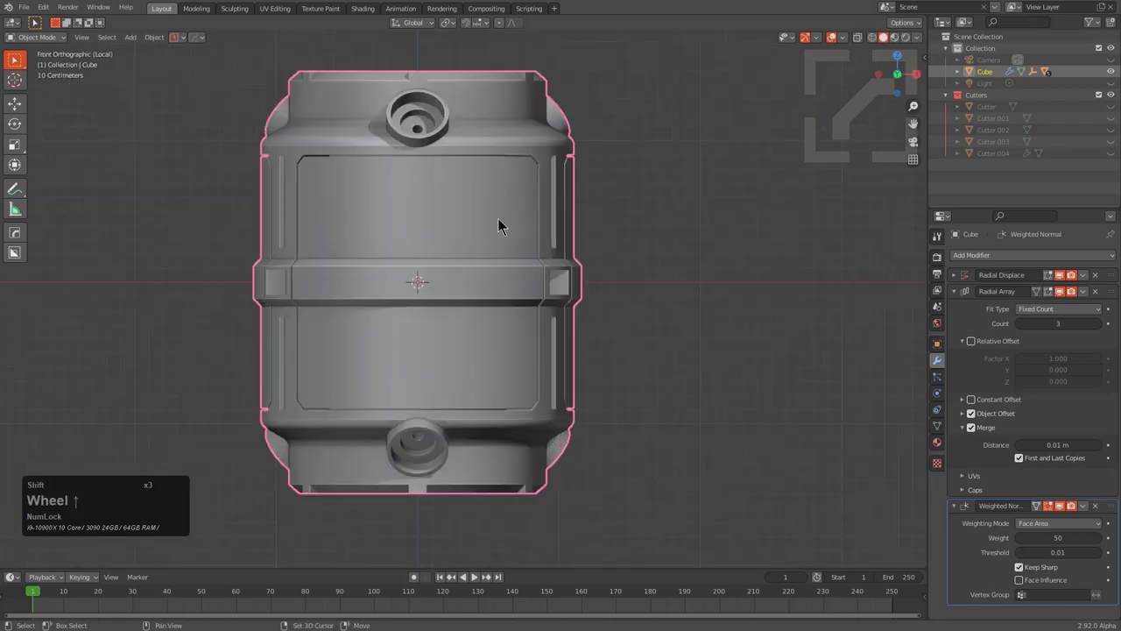
scroll(573, 208, "down", 2)
middle_click(577, 207)
middle_click_drag(578, 199, 592, 195)
scroll(592, 194, "down", 1)
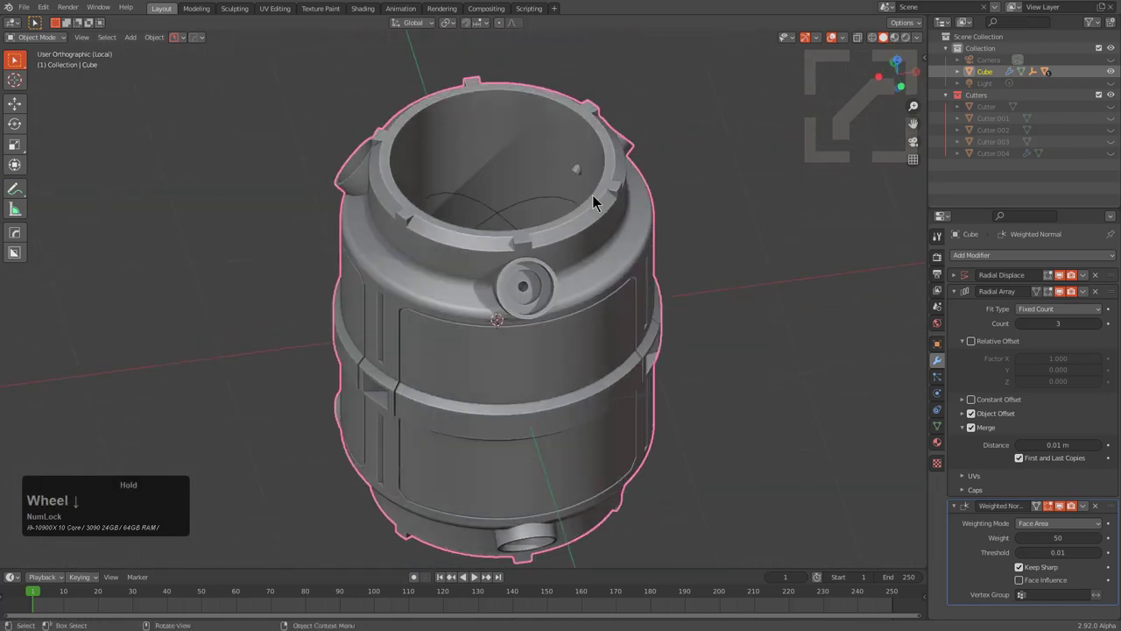
Step: Add a plane at the container's centre and rotate it 90° about X so it stands upright
key("shift+a")
mouse_move(605, 193)
left_click(629, 212)
key("KP_1")
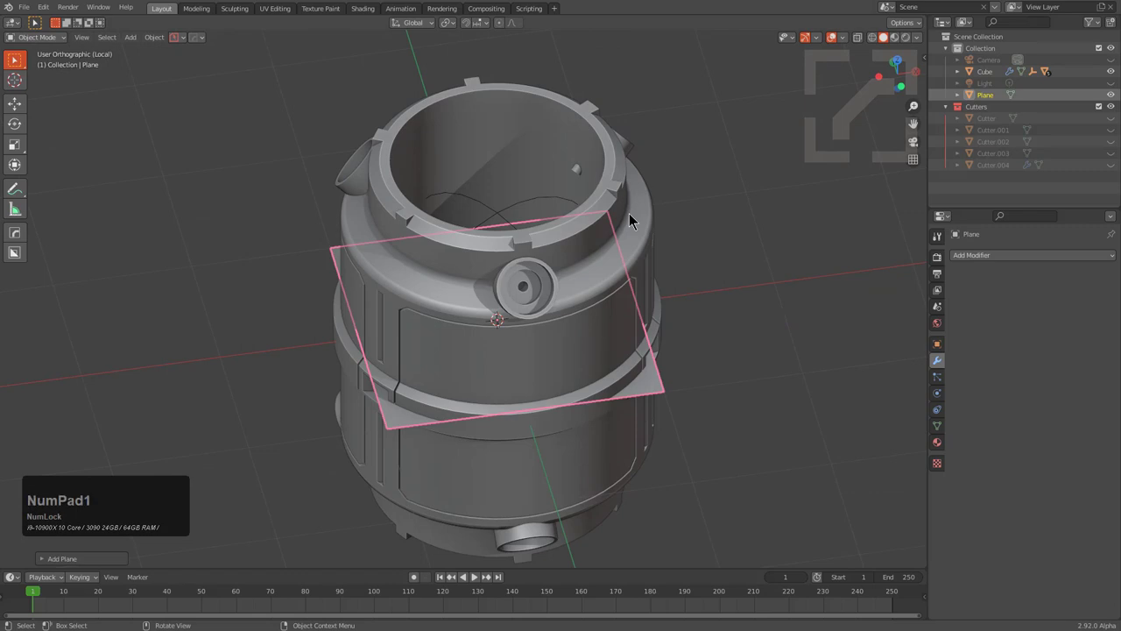
key("r")
key("x")
key("9")
key("0")
key("KP_Enter")
Step: Add a centred vertical loop cut to the plane and delete the outer vertices on the positive X side, leaving half the plane
scroll(702, 238, "up", 2)
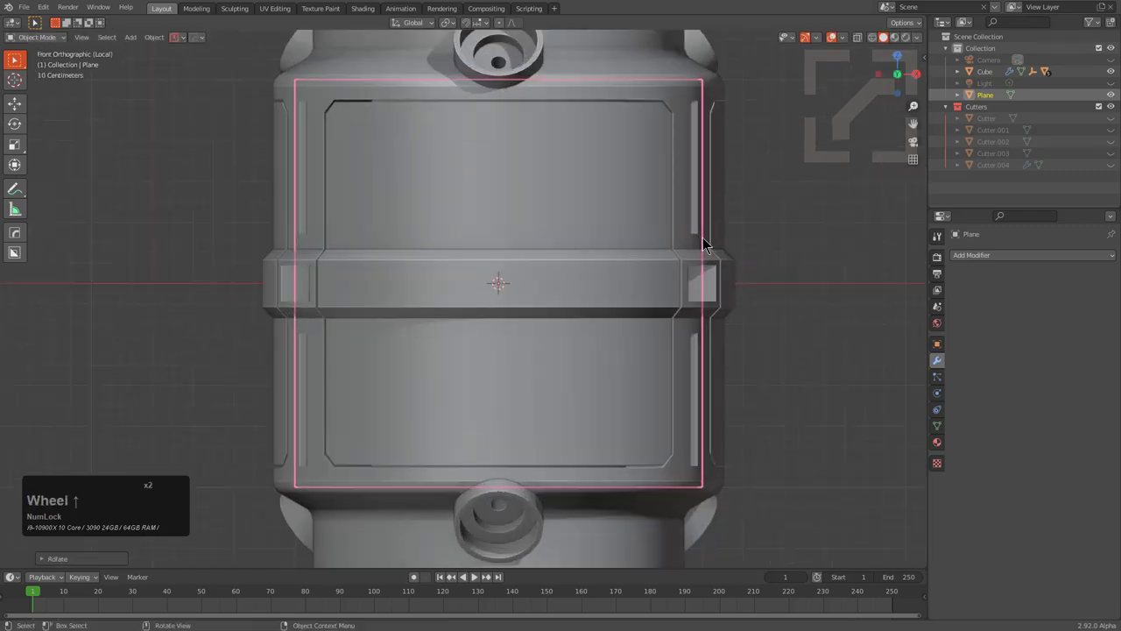
scroll(677, 228, "down", 2)
key("Tab")
key("ctrl+r")
left_click(495, 142)
right_click(495, 142)
key("alt+z")
middle_click_drag(526, 161, 591, 198)
key("1")
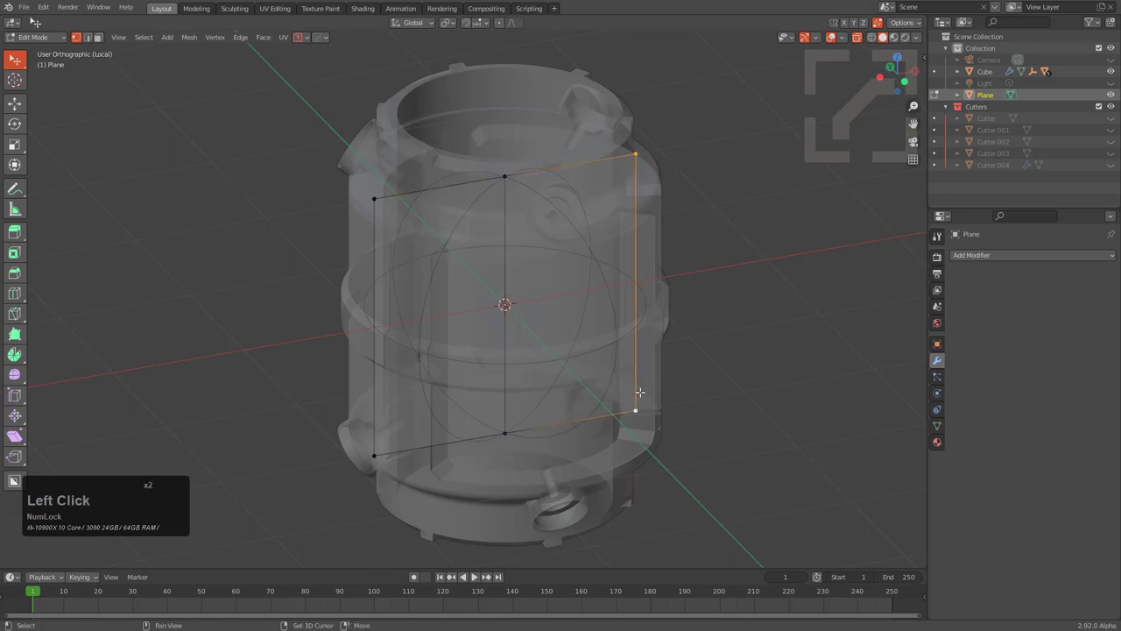
key("x")
left_click(721, 278)
key("Tab")
Step: Move the half plane up along Z until its upper edge is roughly at the container's top rim
middle_click_drag(591, 255, 555, 224, "alt")
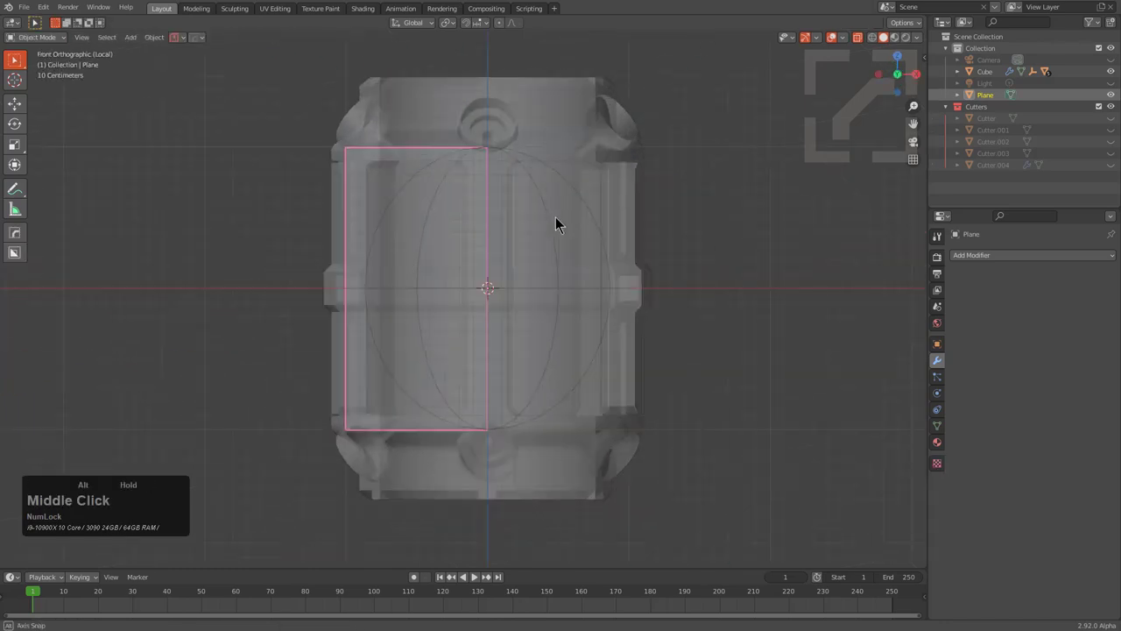
key("g")
key("z")
left_click(544, 113)
scroll(545, 283, "up", 2)
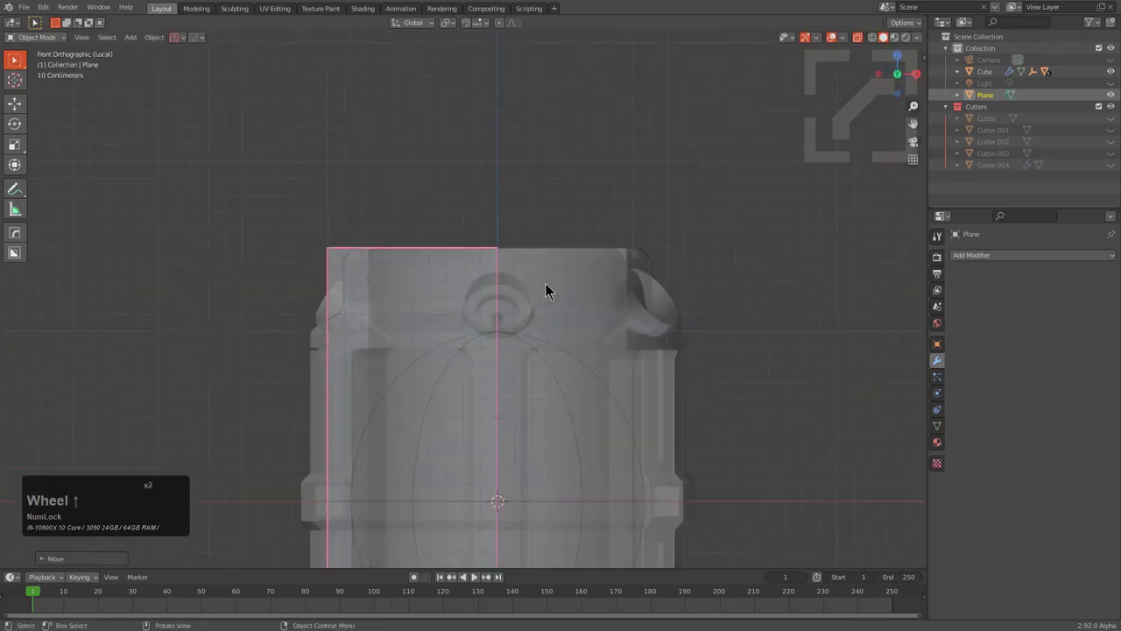
scroll(545, 283, "up", 2)
Step: Set snapping to Vertex and snap the half plane along Z so its upper edge meets the container's top rim
key("ctrl+shift+Tab")
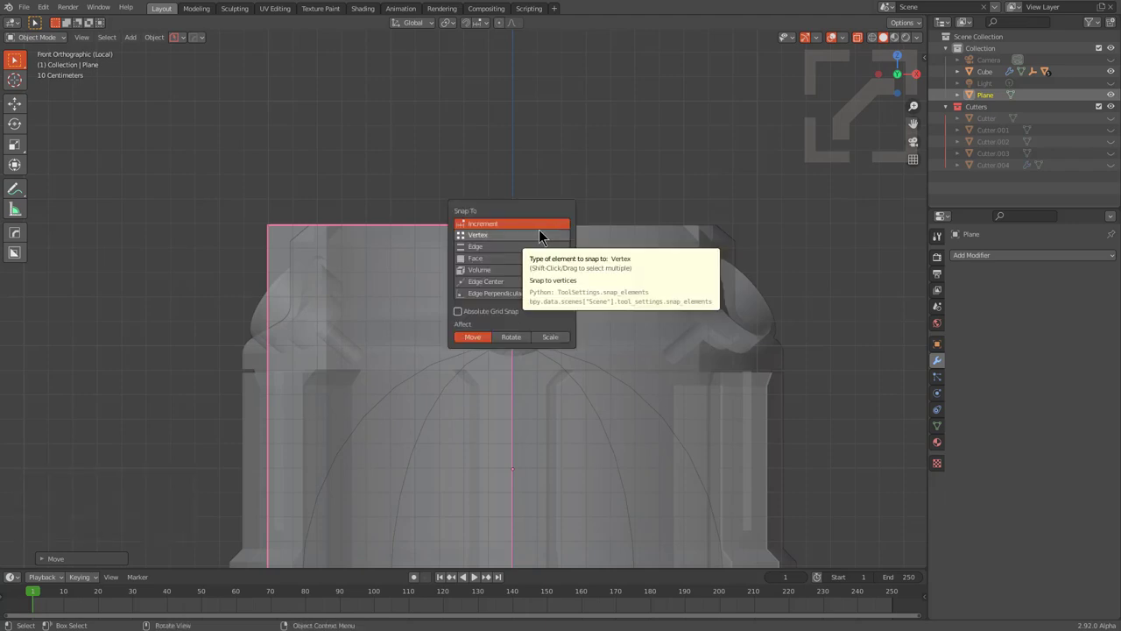
left_click(539, 235)
key("g")
key("z")
left_click(700, 241)
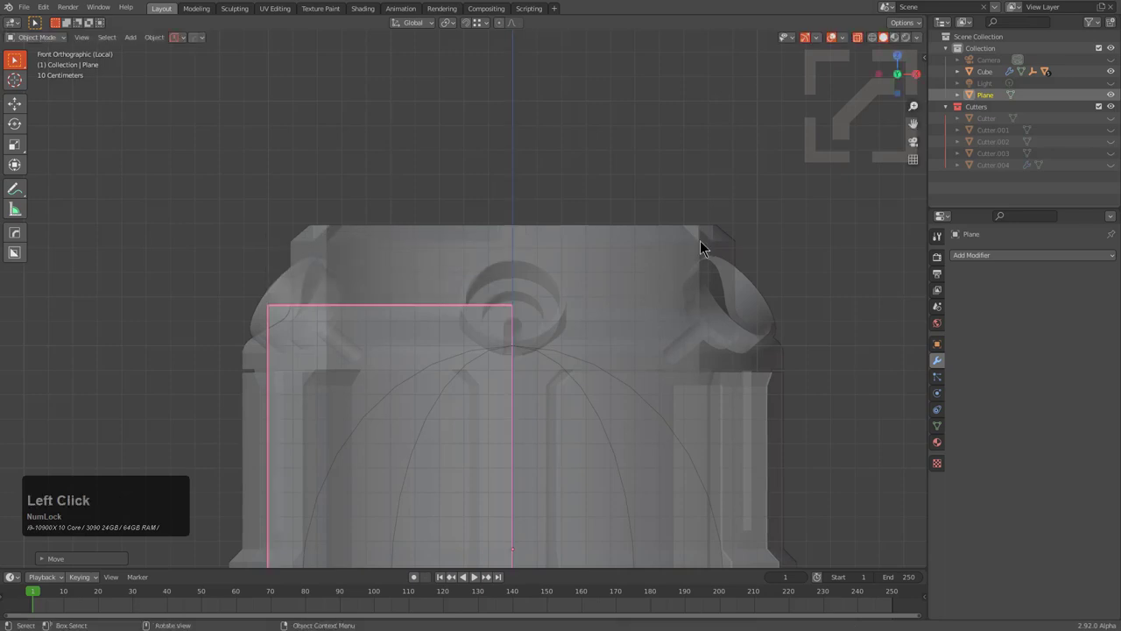
key("g")
key("z")
left_click(694, 226)
middle_click_drag(694, 226, 615, 316)
key("alt+z")
Step: Move the half plane's outer vertical edge along X and snap it to the inner edge of the container's opening
key("Tab")
middle_click_drag(497, 333, 677, 181, "shift")
key("alt+z")
key("2")
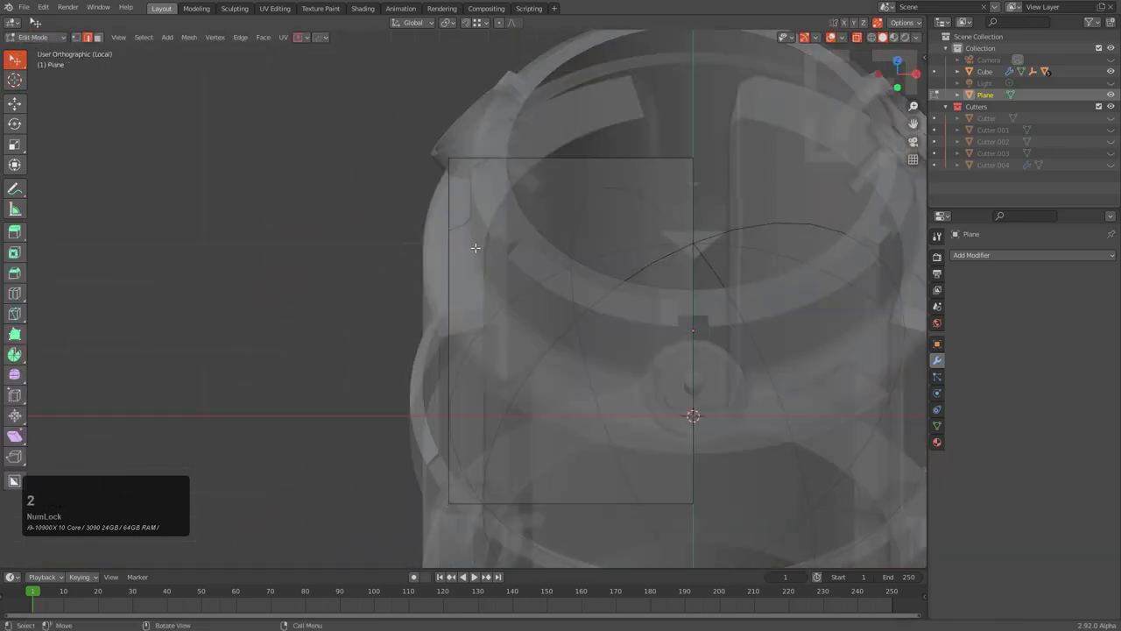
key("alt+z")
key("g")
key("x")
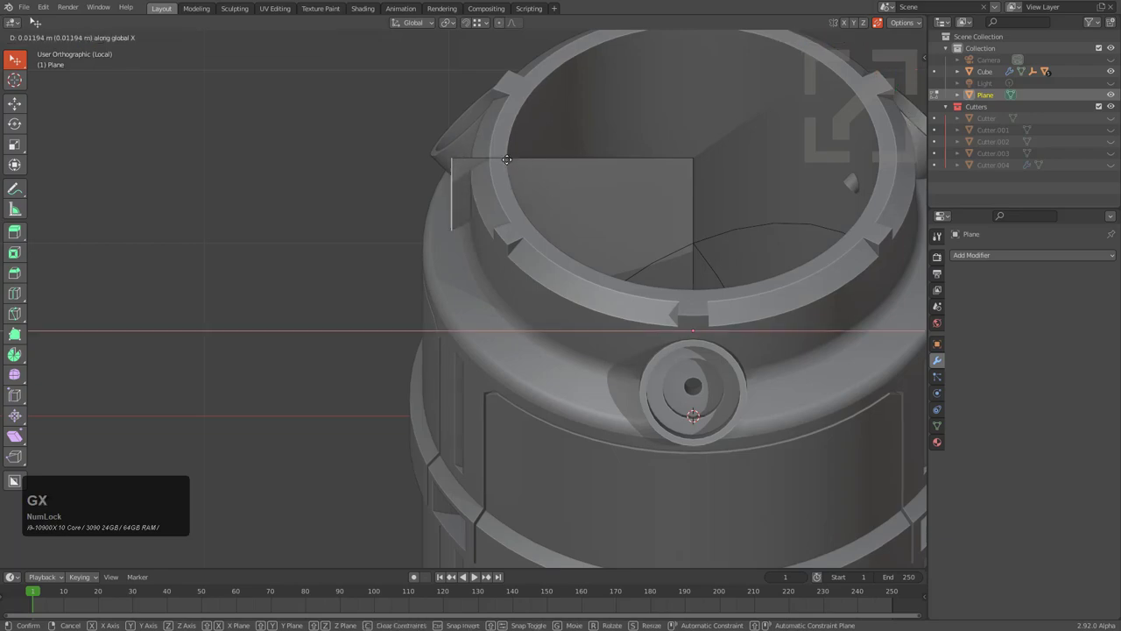
left_click(504, 156)
middle_click_drag(526, 166, 691, 240)
key("Tab")
scroll(621, 185, "down", 3)
middle_click_drag(621, 185, 578, 211)
Step: Move the half plane's lower edge up along Z to roughly halve the plane's height
key("Tab")
key("alt+z")
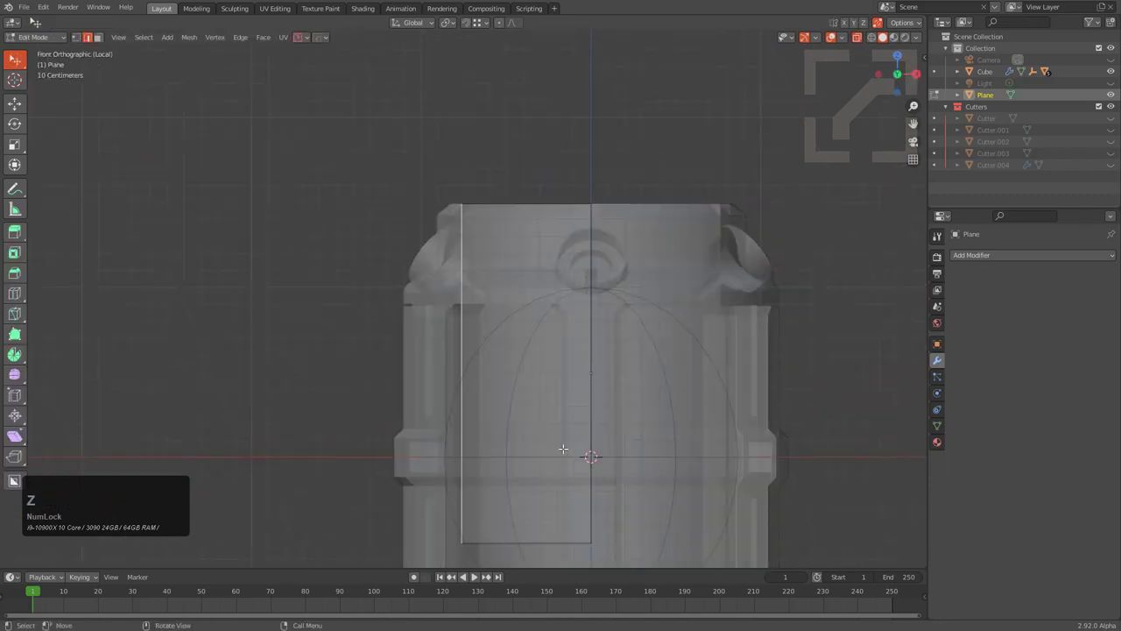
key("z")
left_click(554, 325)
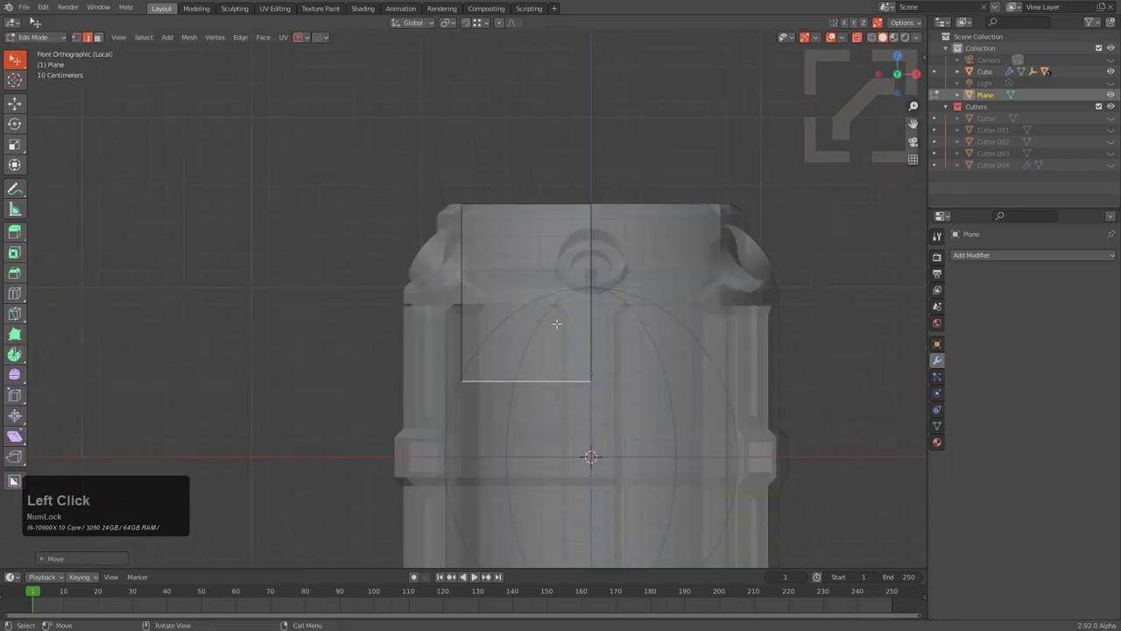
key("Tab")
middle_click_drag(555, 325, 575, 350)
key("alt+z")
scroll(584, 274, "down", 2)
Step: Add a vertex-group Bevel in vertex mode to the plane's upper outer corner, 0.25 m wide with 12 segments
key("Tab")
middle_click_drag(595, 283, 666, 172)
key("q")
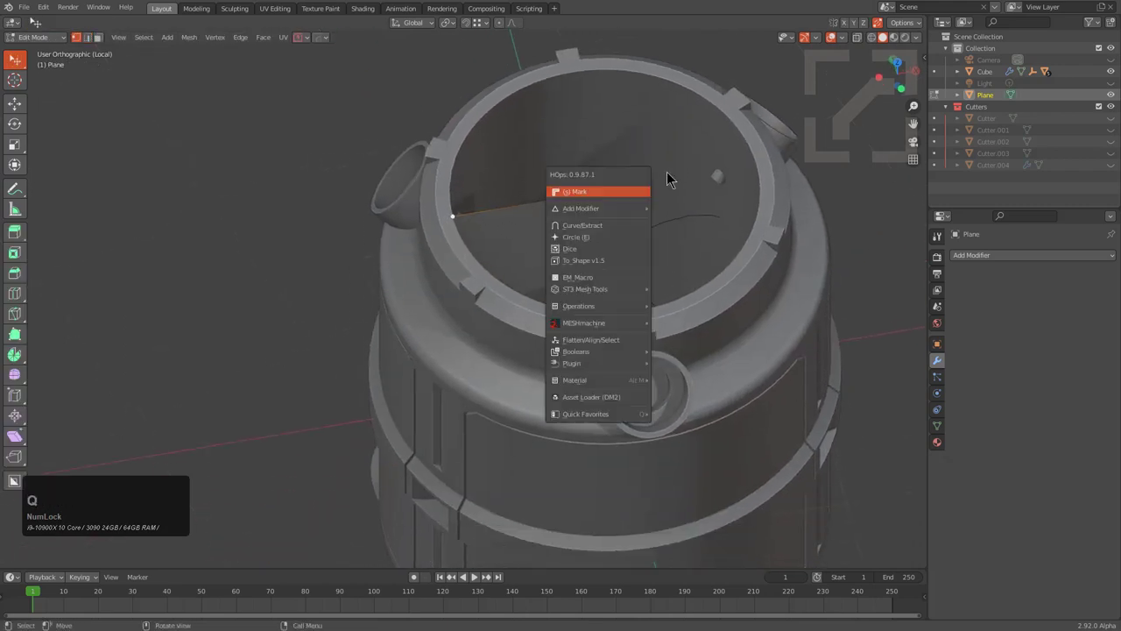
left_click(561, 191, "ctrl")
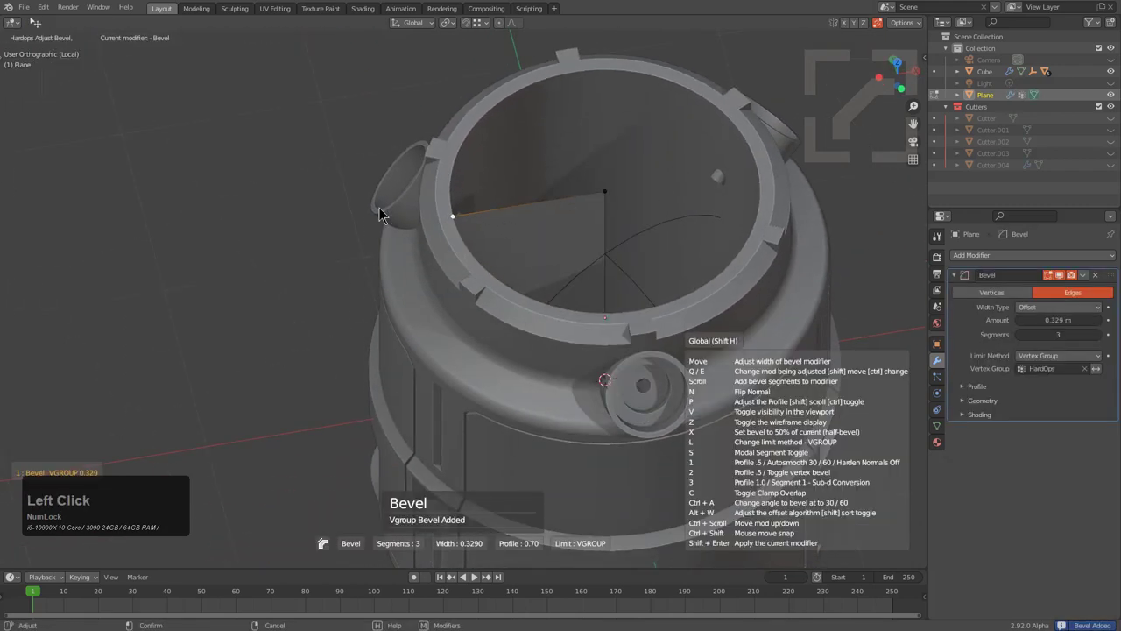
key("2")
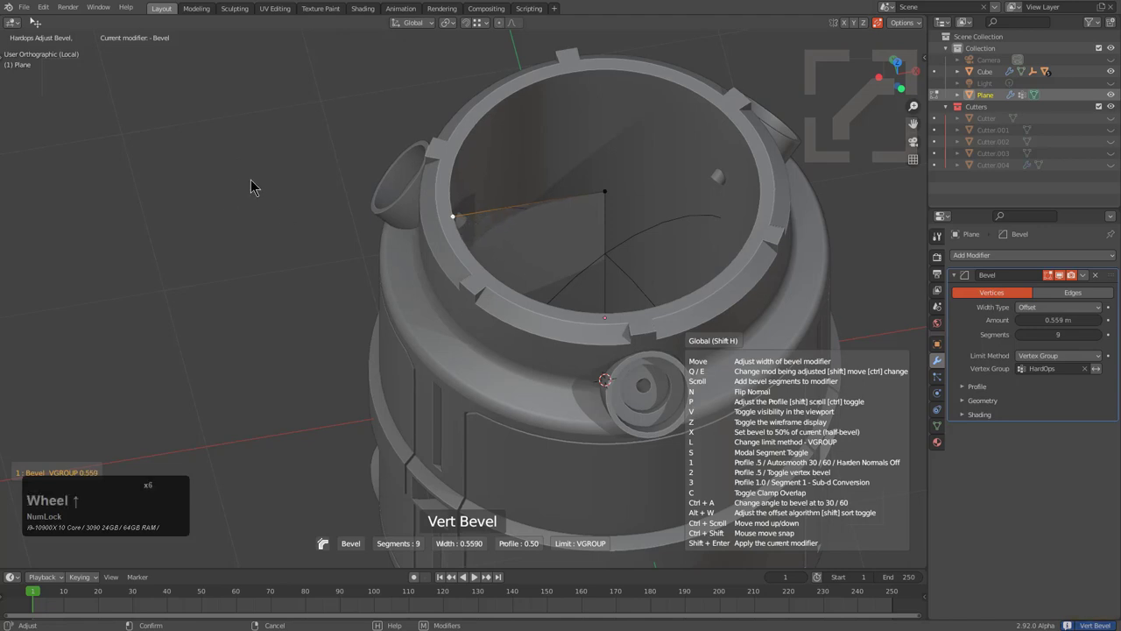
left_click(429, 192)
Step: Revolve the plane into a round lid with a 360° Screw modifier about Y at 36 steps and apply Sharpen
middle_click_drag(493, 220, 565, 240)
key("q")
mouse_move(524, 302)
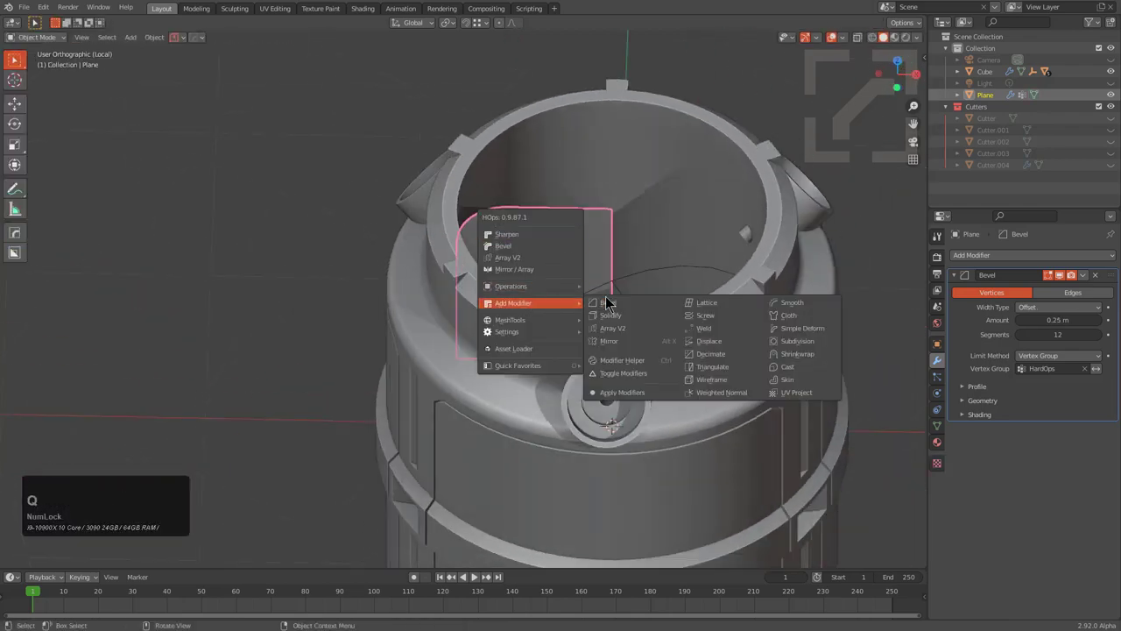
left_click(711, 315)
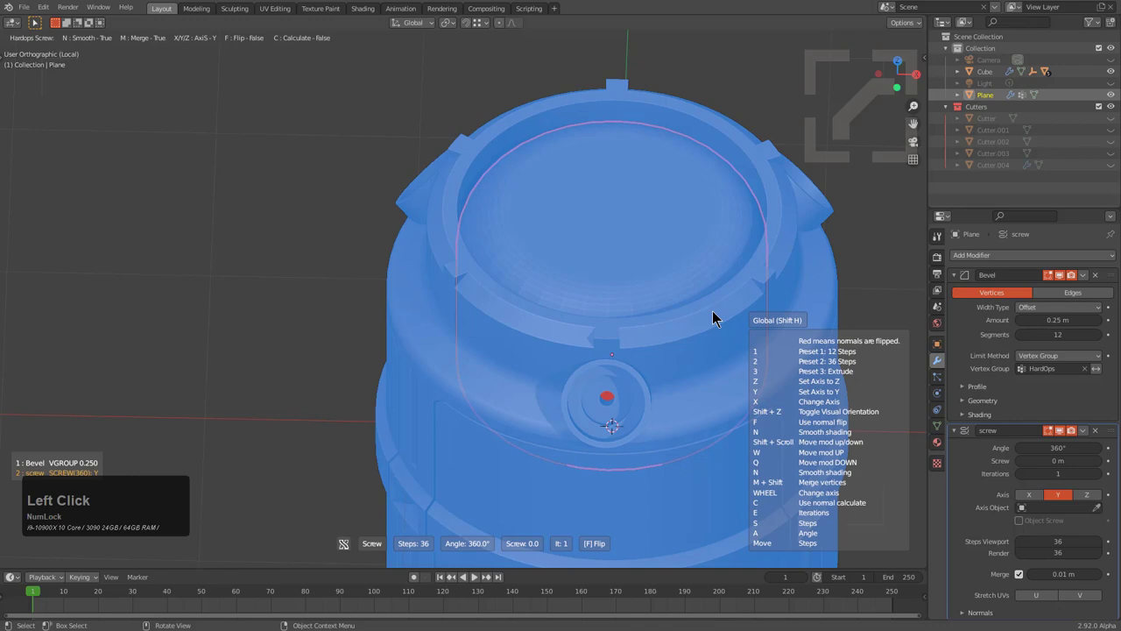
left_click(637, 295)
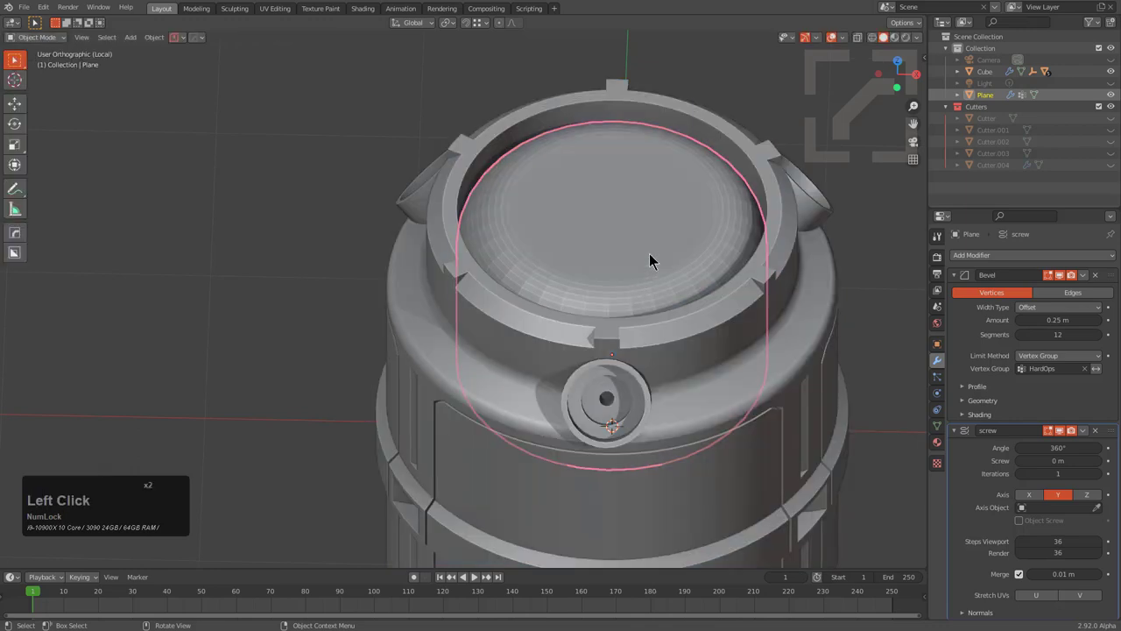
key("q")
left_click(615, 191)
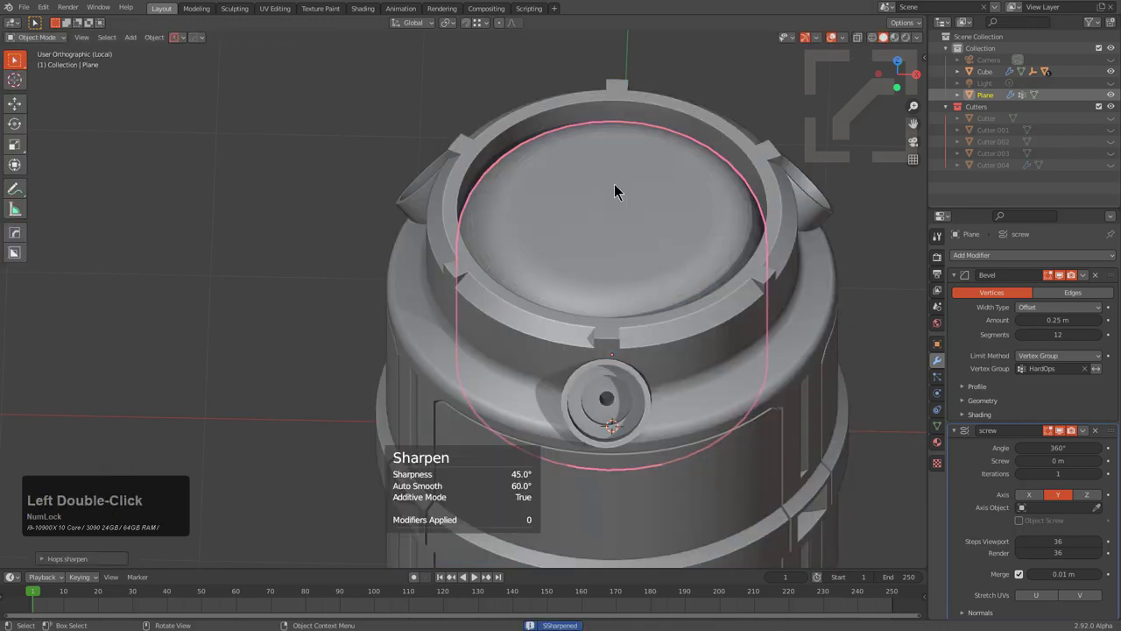
middle_click_drag(615, 187, 618, 228)
Step: Give the lid's Bevel the custom profile bevel16, with a width of 0.409 m and 50 segments
key("q")
left_click(610, 228)
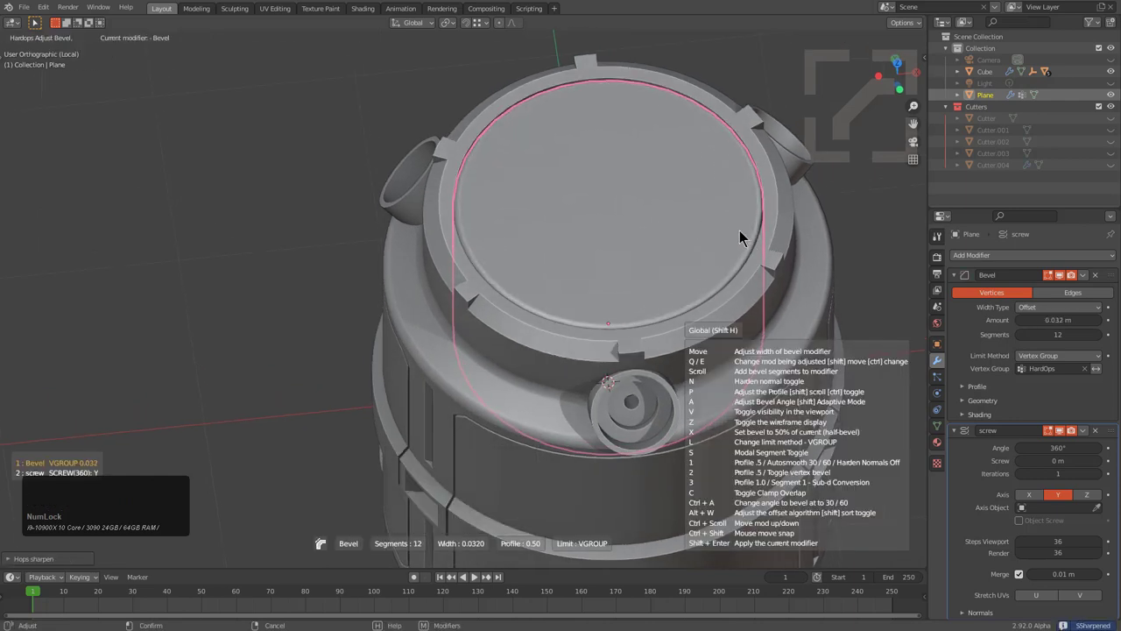
key("shift")
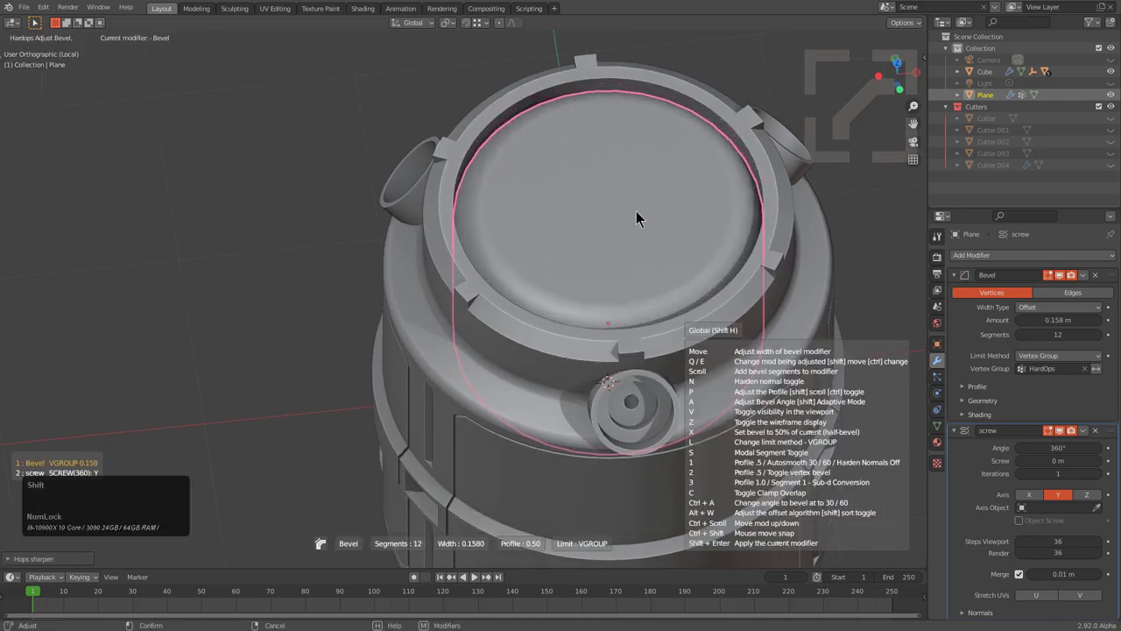
scroll(635, 211, "up", 4)
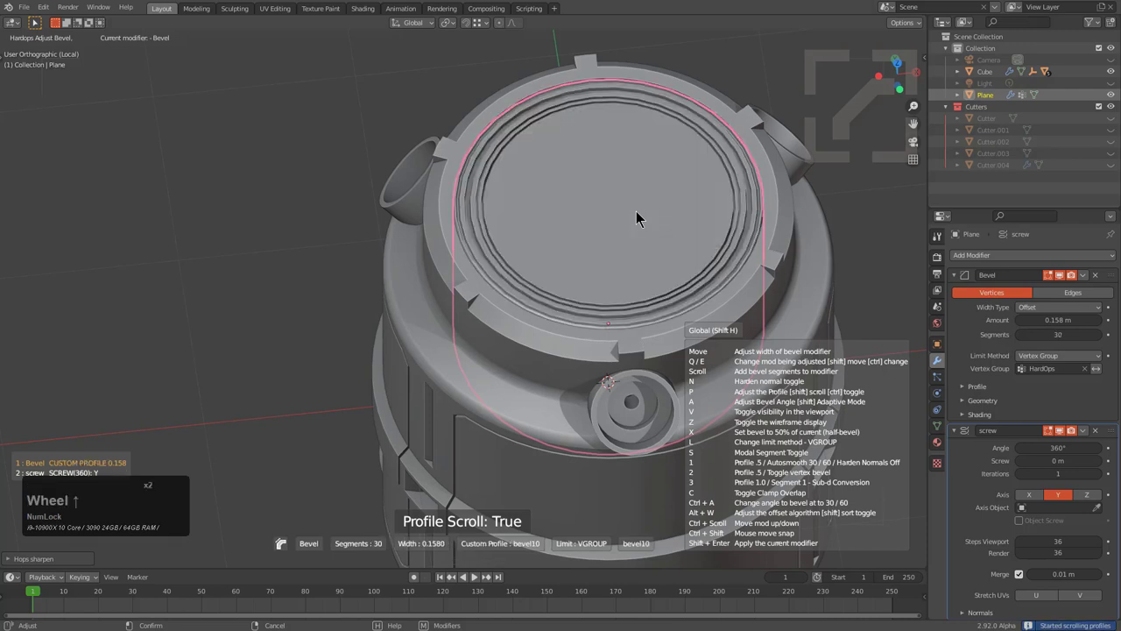
scroll(637, 209, "up", 1)
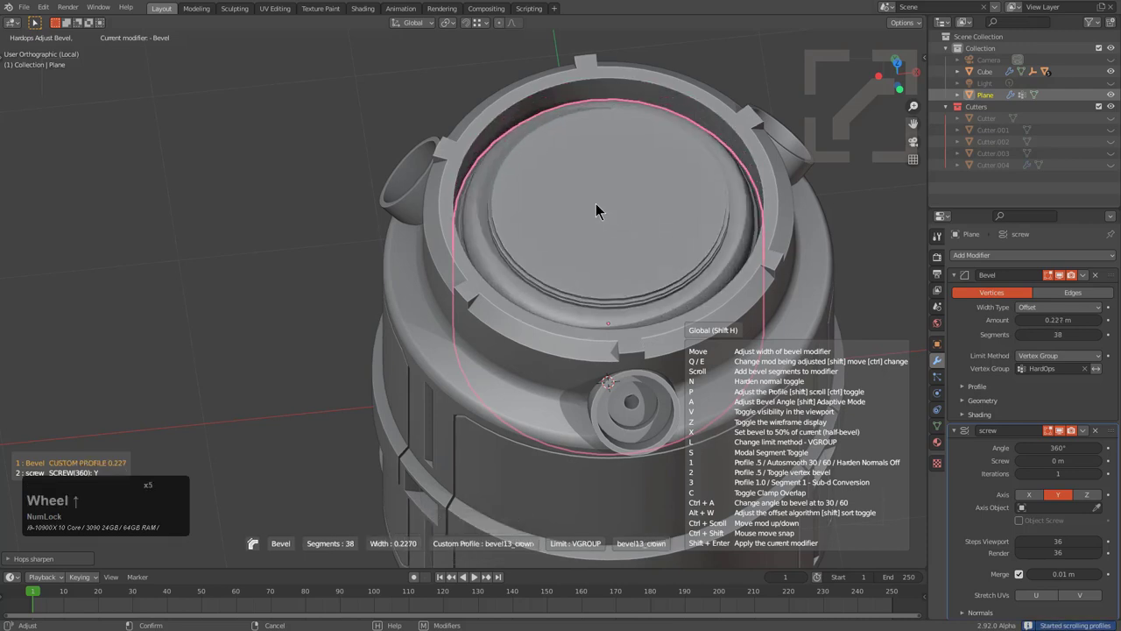
scroll(541, 200, "up", 3)
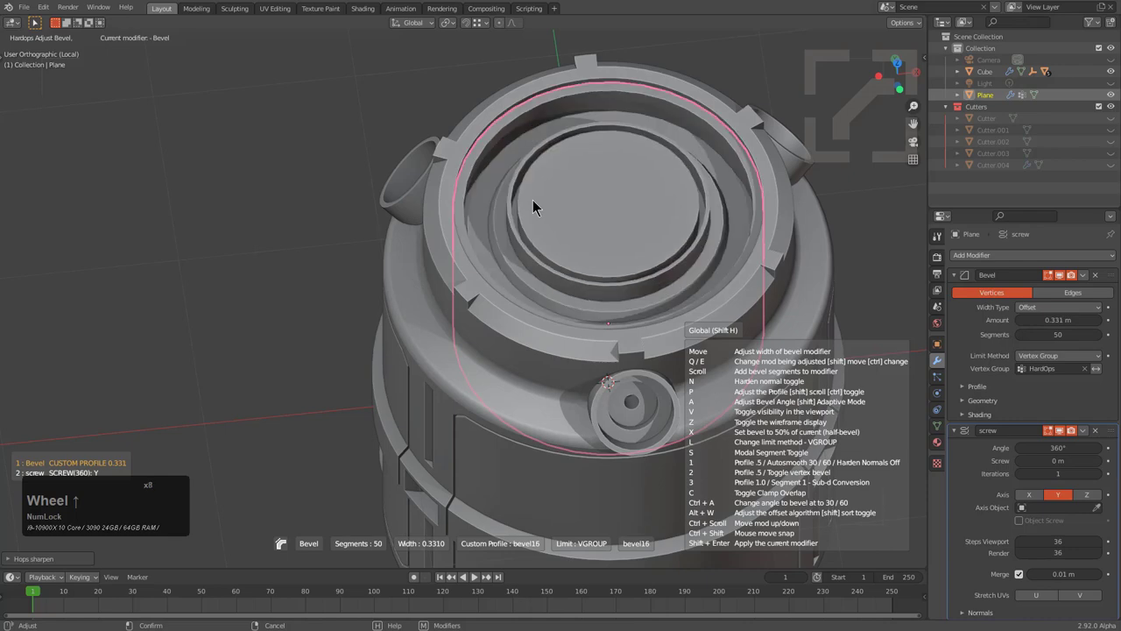
left_click(477, 191)
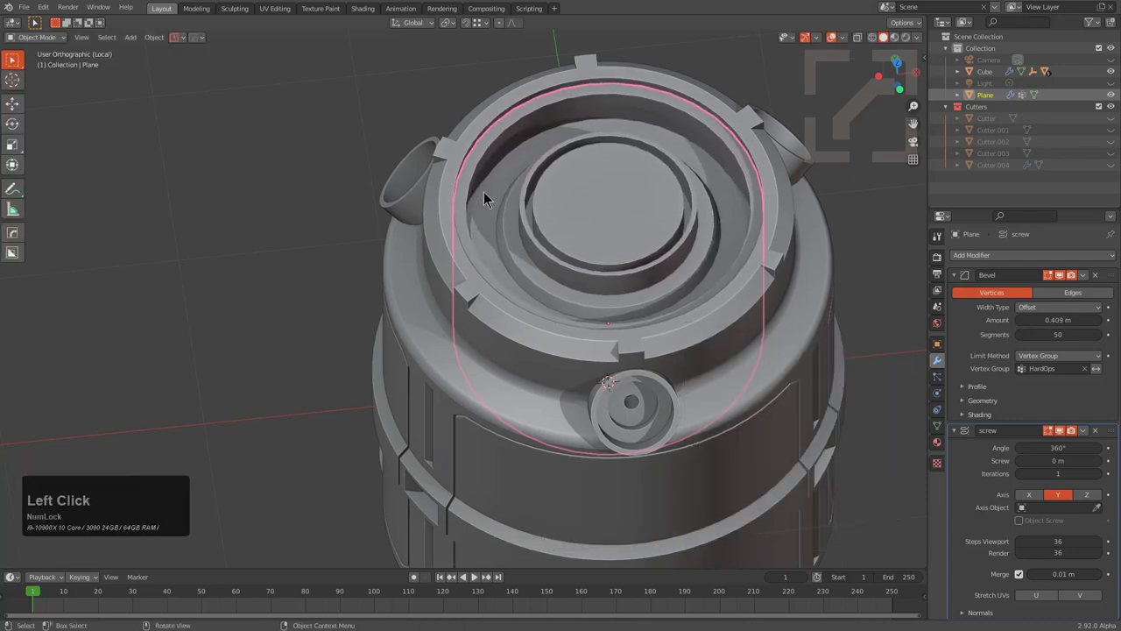
Step: Nudge the lid slightly along Z so it sits correctly inside the container's opening
middle_click_drag(484, 191, 474, 224, "shift")
scroll(474, 224, "up", 4)
key("g")
key("z")
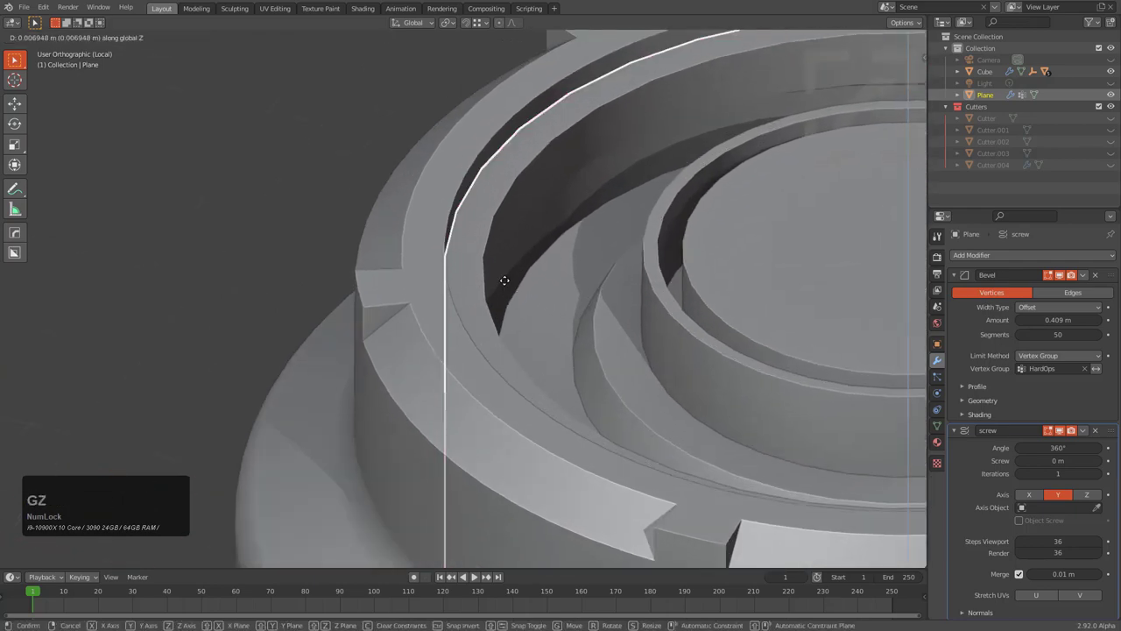
left_click(506, 264)
scroll(510, 263, "down", 3)
middle_click_drag(510, 263, 552, 308)
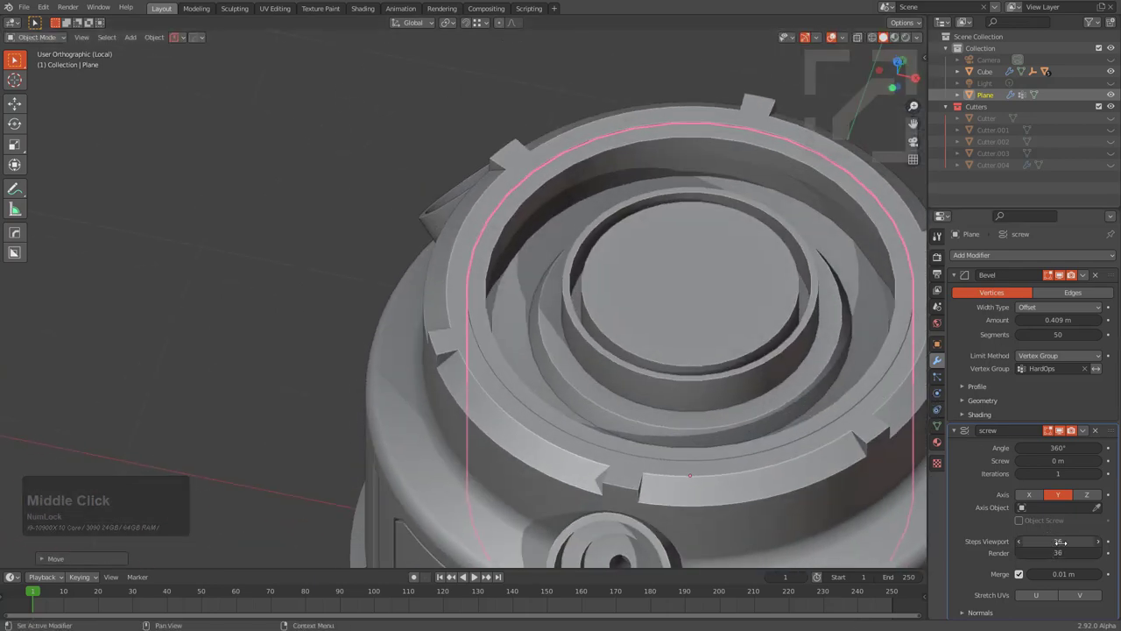
Step: Set the lid's Screw modifier to 48 steps for both viewport and render
left_click_drag(1060, 541, 1060, 553)
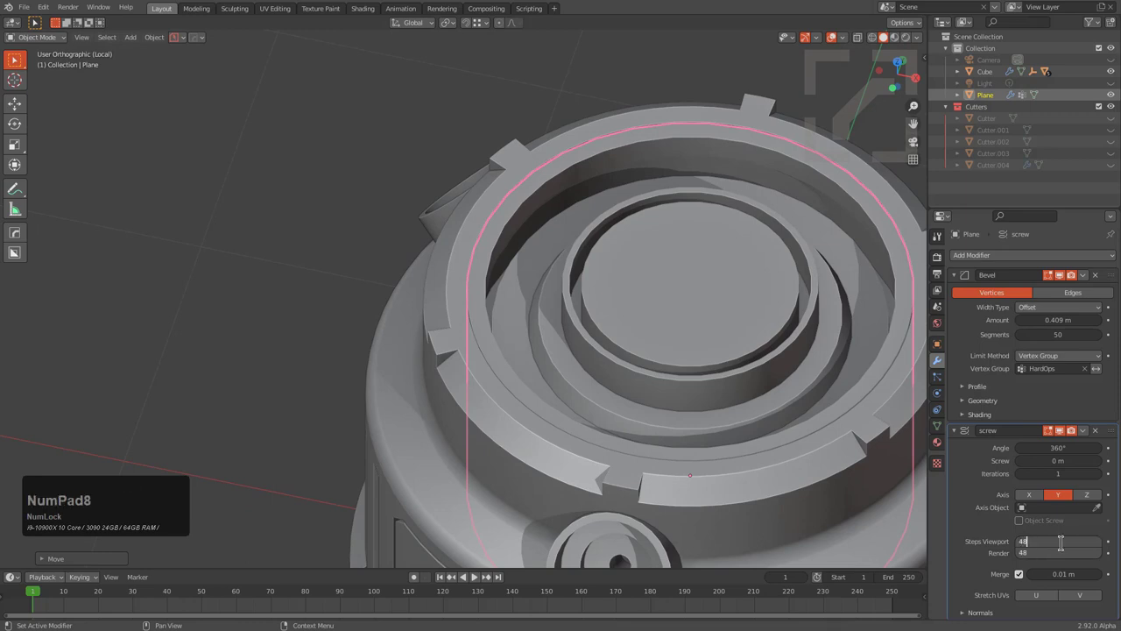
scroll(668, 368, "down", 1)
scroll(642, 362, "up", 1)
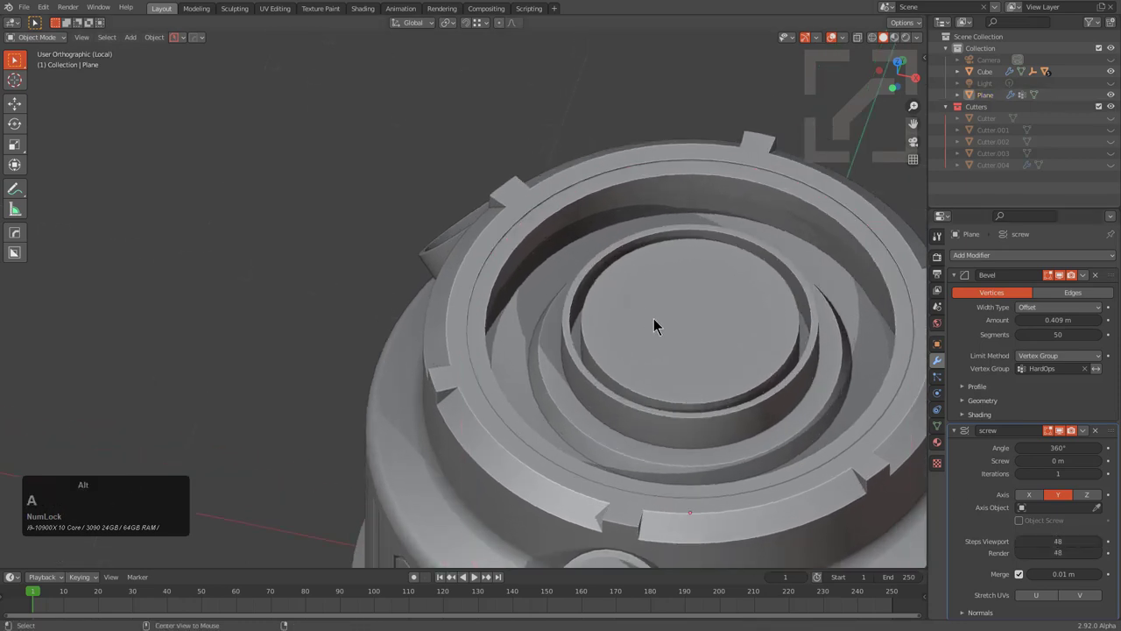
middle_click_drag(654, 326, 692, 320)
scroll(518, 219, "up", 5)
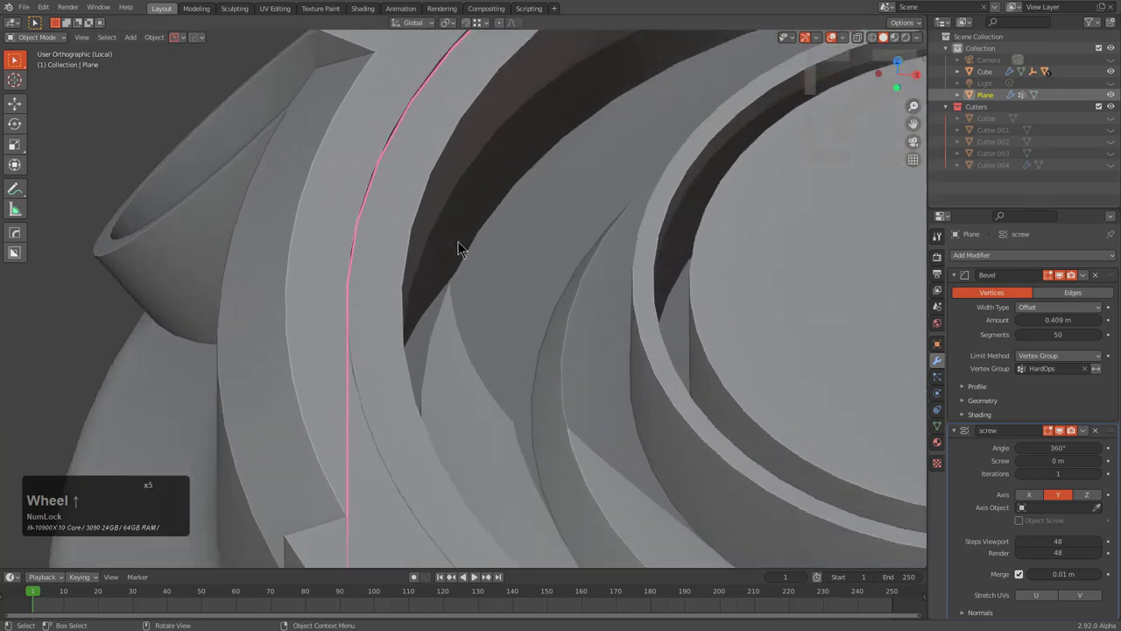
scroll(396, 212, "down", 3)
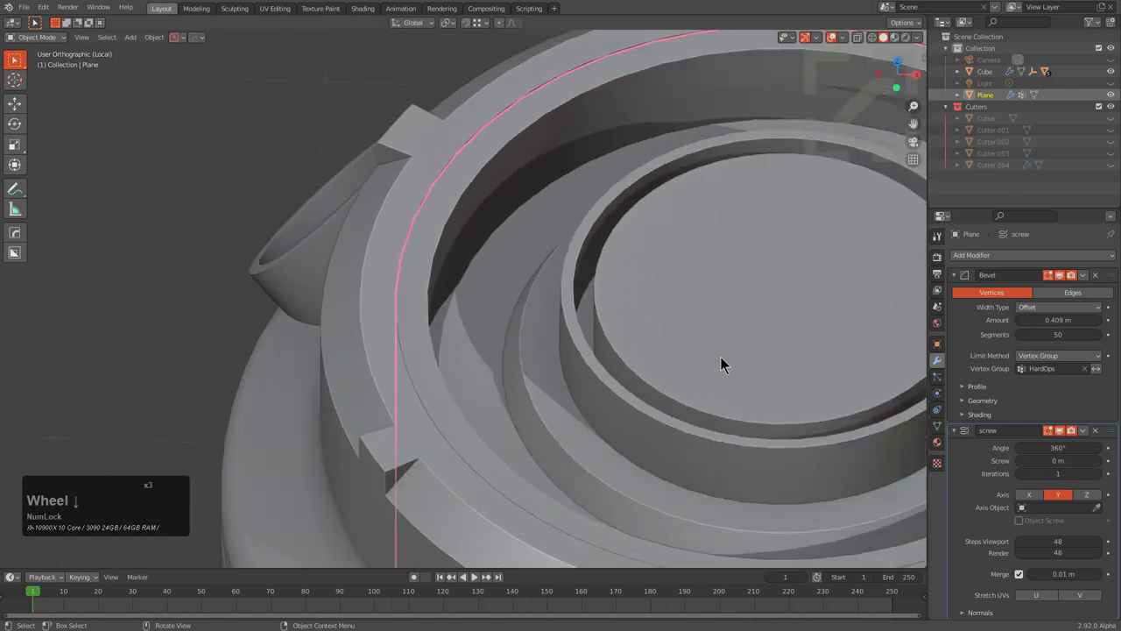
Step: Add a second, angle-limited edge Bevel to the lid, 0.007 m wide with 3 segments at 30°
left_click(961, 386)
scroll(967, 429, "down", 3)
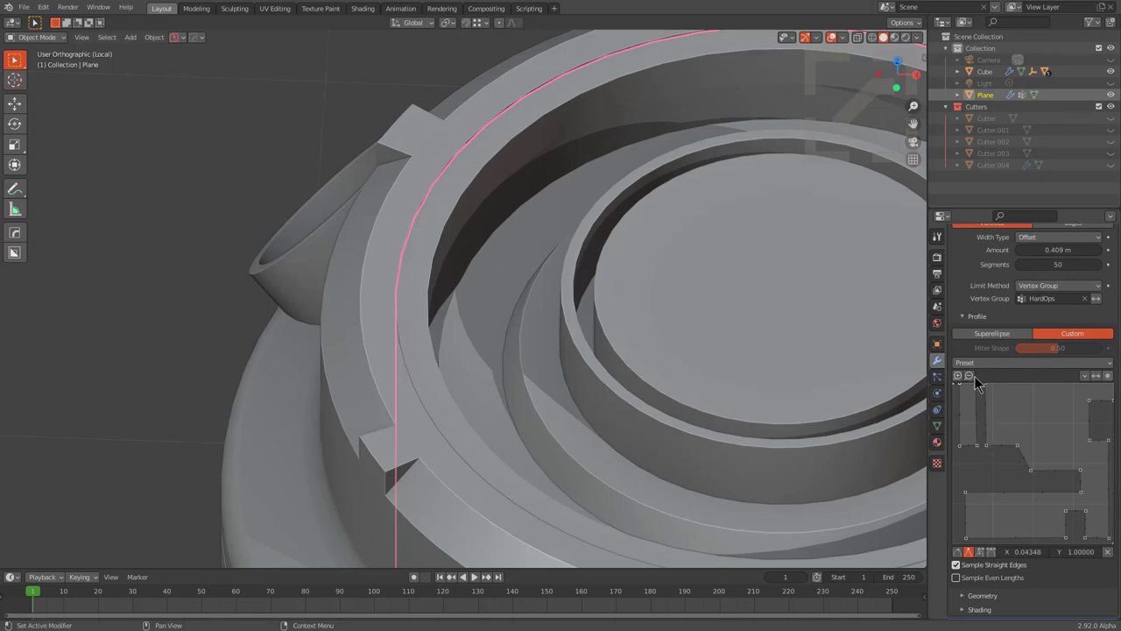
left_click(968, 320)
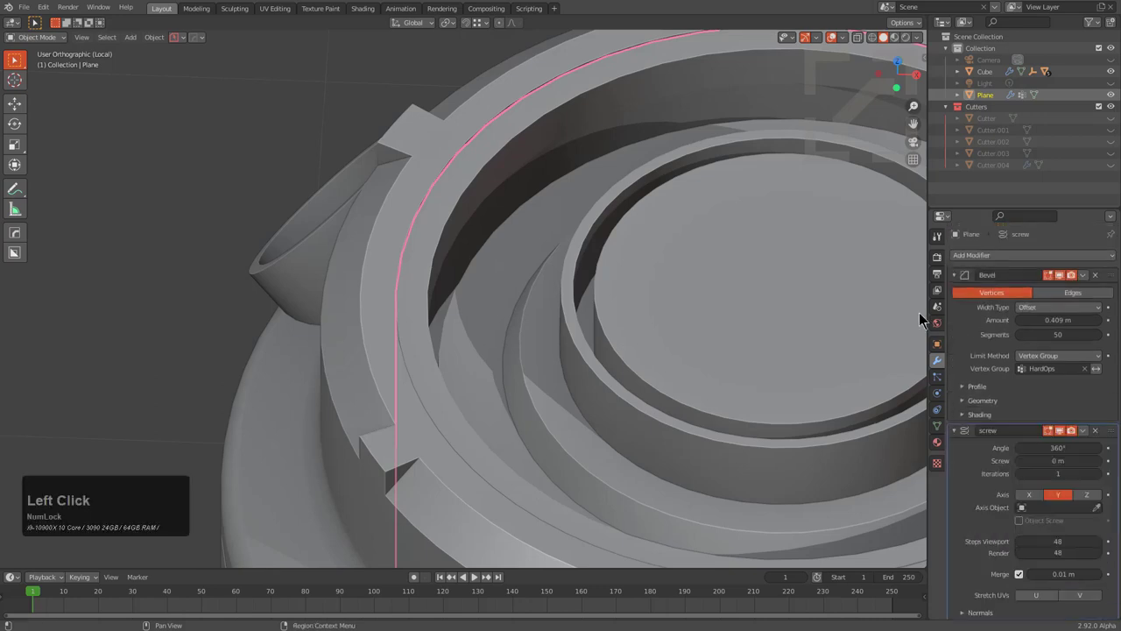
left_click(956, 341)
scroll(737, 303, "down", 2)
middle_click_drag(738, 304, 644, 296)
scroll(613, 273, "up", 3)
key("q")
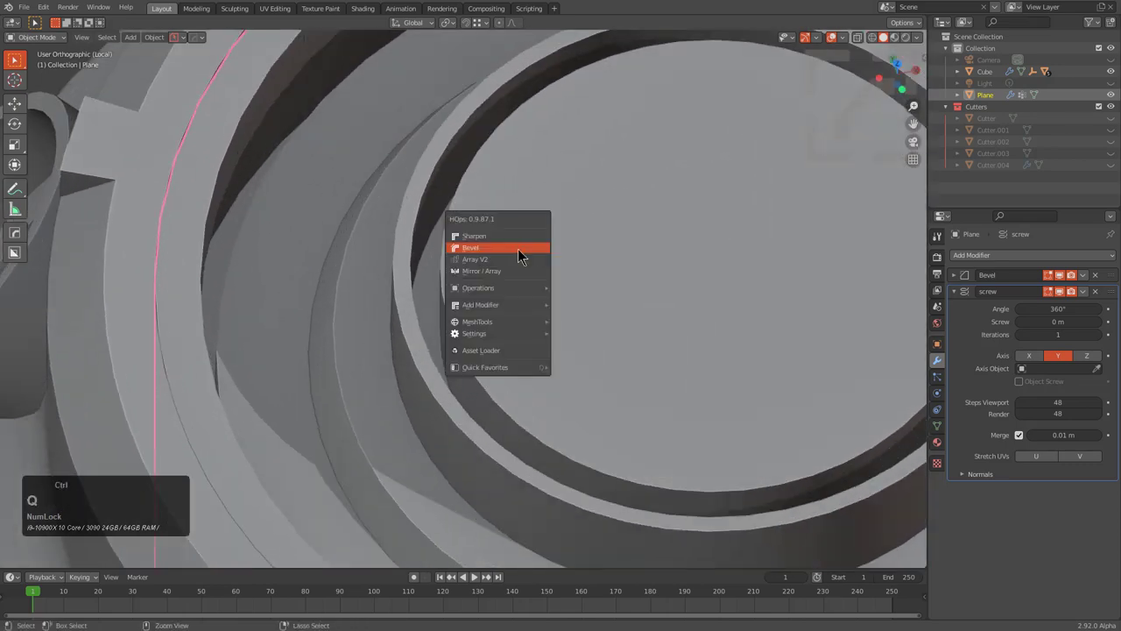
left_click(518, 247)
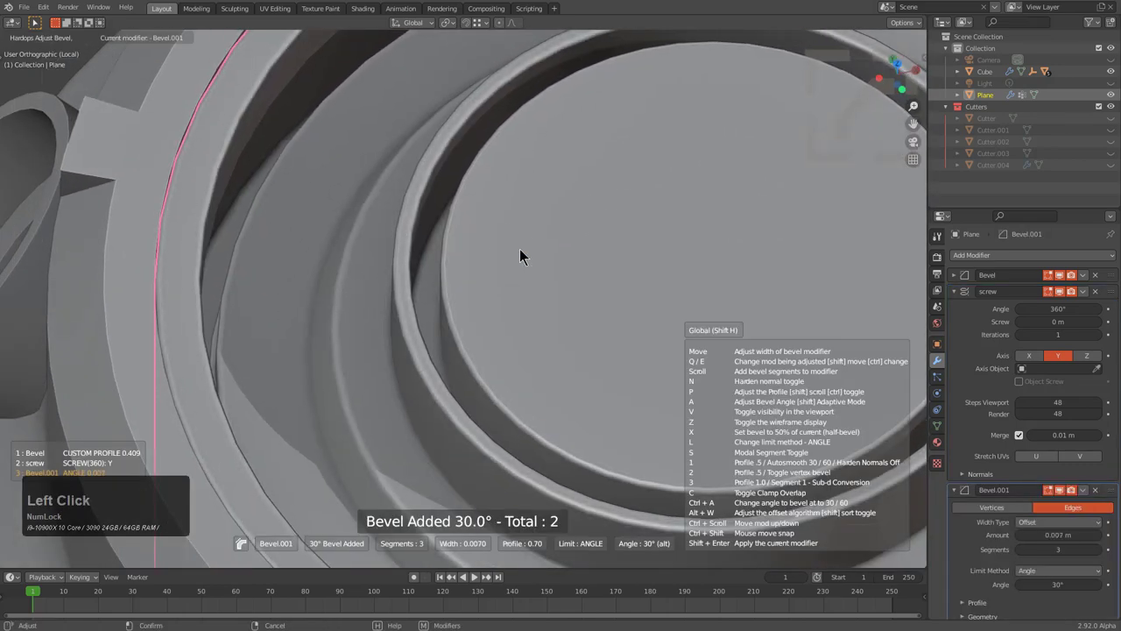
left_click(520, 249)
scroll(578, 271, "down", 9)
Step: Mirror the lid and the container body together across Z, using the gizmo's Modifier mode without applying
key("a")
middle_click_drag(563, 332, 568, 303)
left_click(567, 303)
left_click(644, 386, "shift")
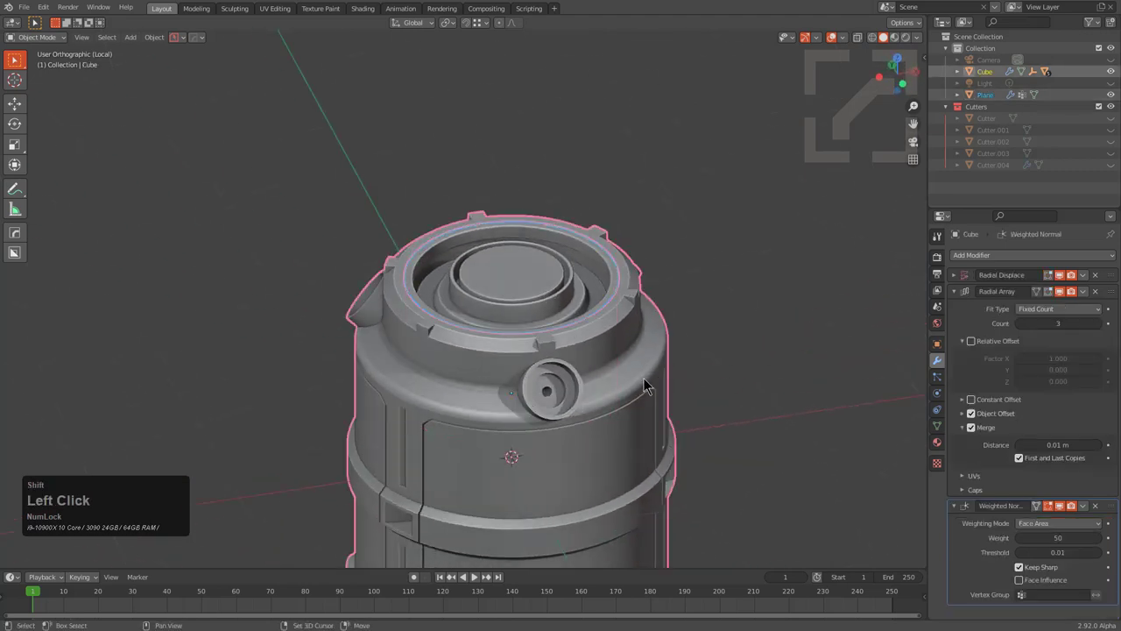
scroll(644, 385, "down", 1)
middle_click_drag(642, 385, 635, 253, "shift")
key("alt+x")
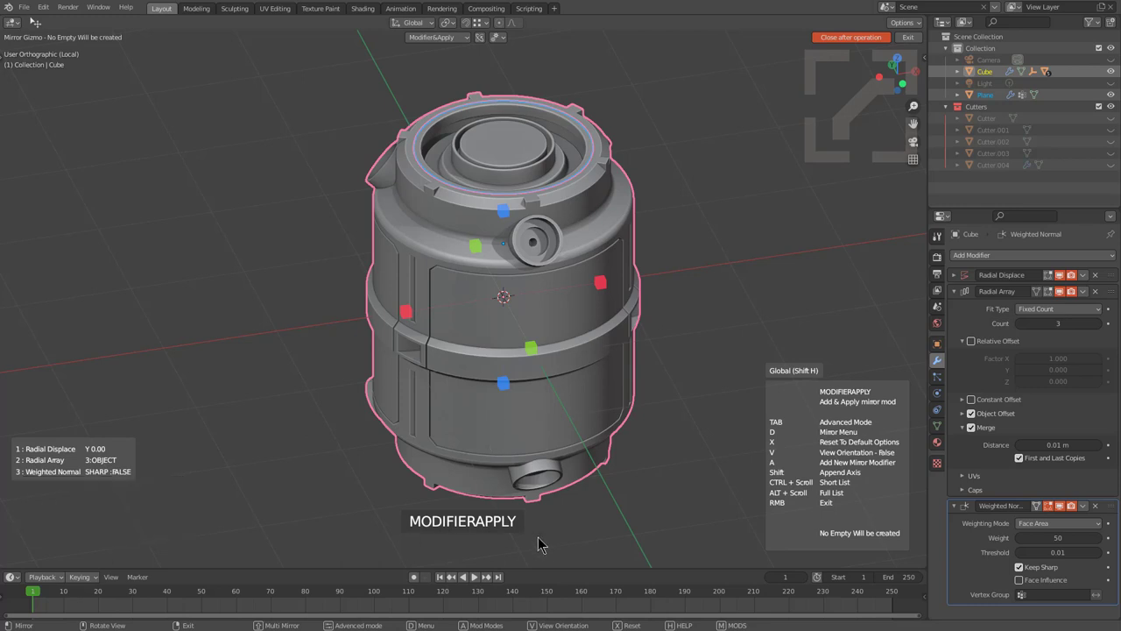
middle_click_drag(603, 327, 594, 318)
key("x")
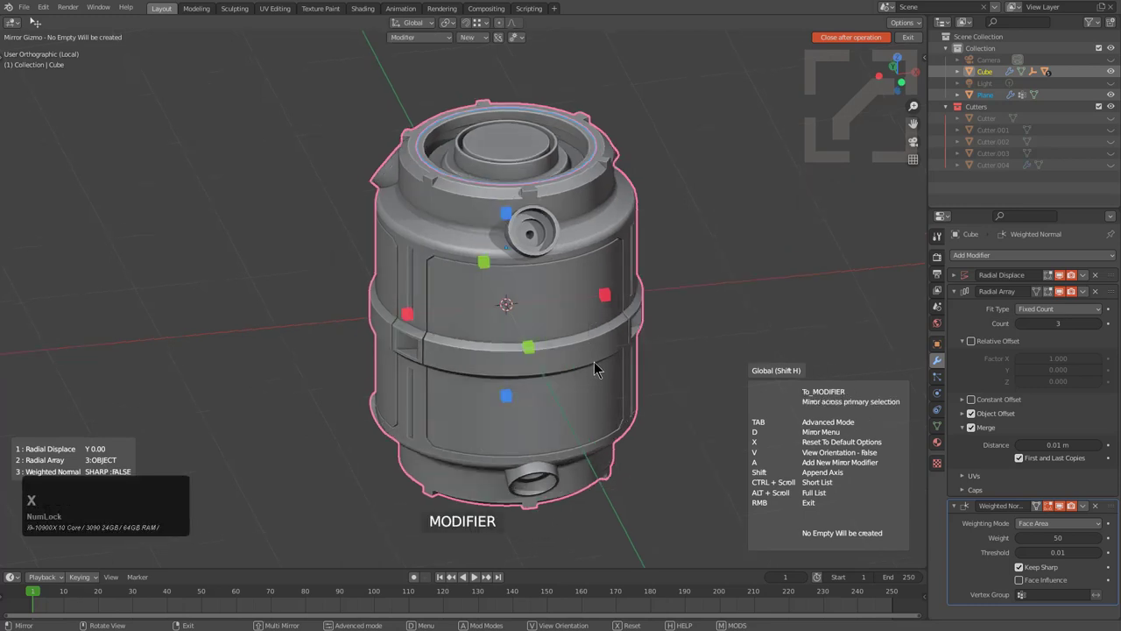
left_click(508, 215)
middle_click_drag(580, 339, 565, 381)
scroll(586, 221, "down", 2)
key("alt+a")
Step: Add a mesh circle at the container's centre and scale it slightly larger than the body's outer diameter
scroll(532, 359, "up", 2)
middle_click_drag(520, 310, 545, 231)
scroll(560, 279, "up", 2)
scroll(530, 271, "up", 2)
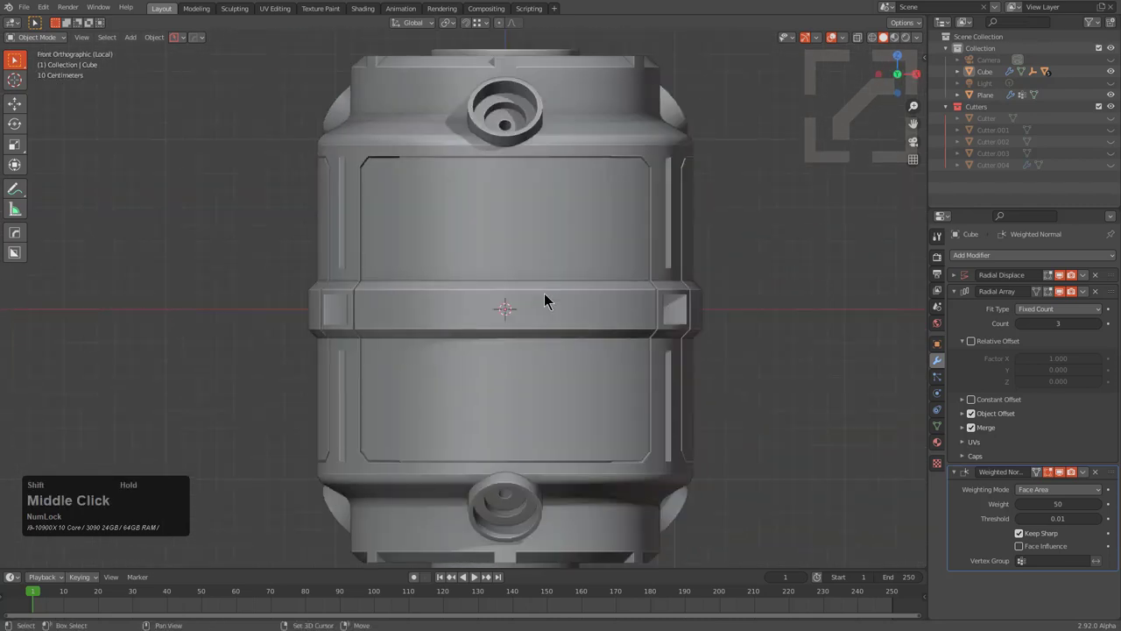
key("shift+a")
mouse_move(552, 294)
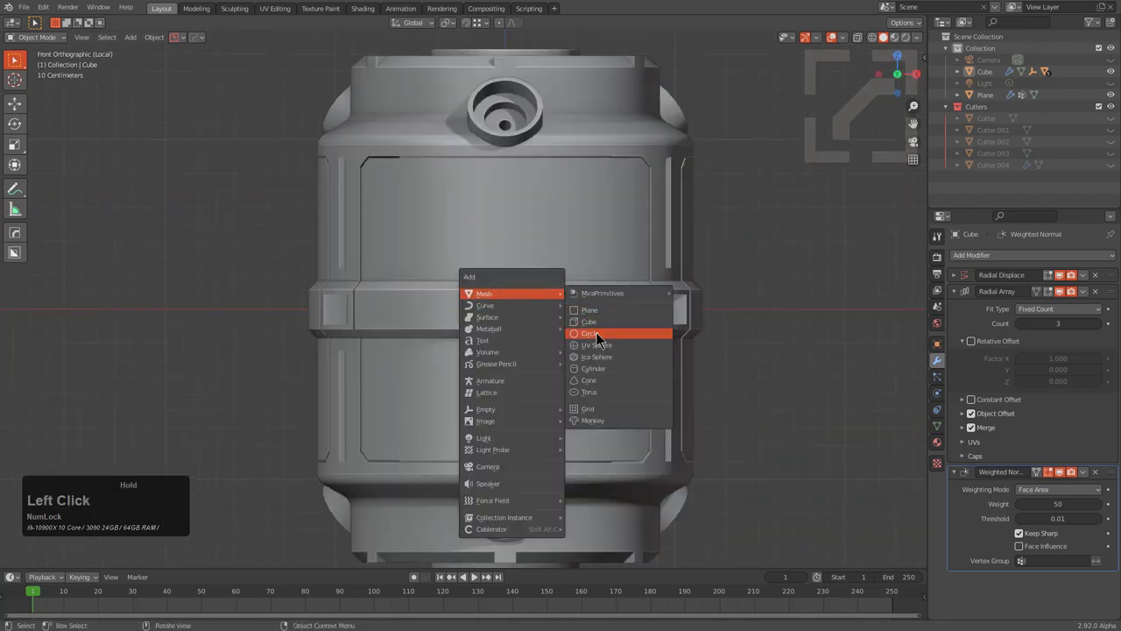
left_click(591, 333)
middle_click_drag(591, 333, 533, 414)
scroll(548, 316, "down", 2)
key("s")
left_click(546, 310)
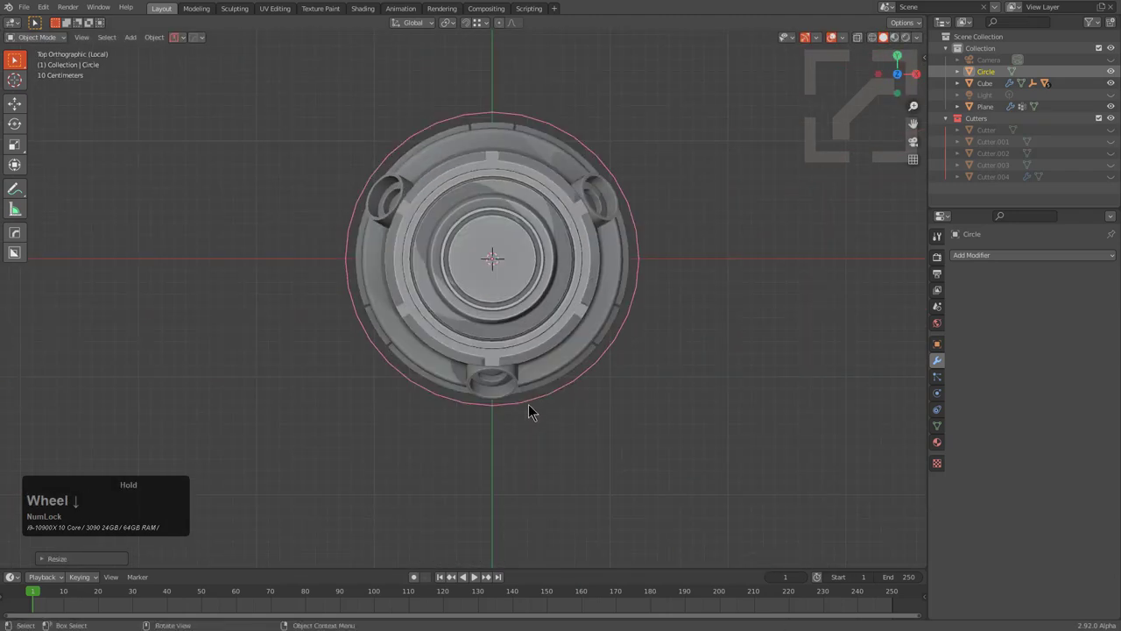
Step: Keep only the circle's front arc of 11 vertices by deleting all other vertices
key("Tab")
key("1")
left_click(487, 414)
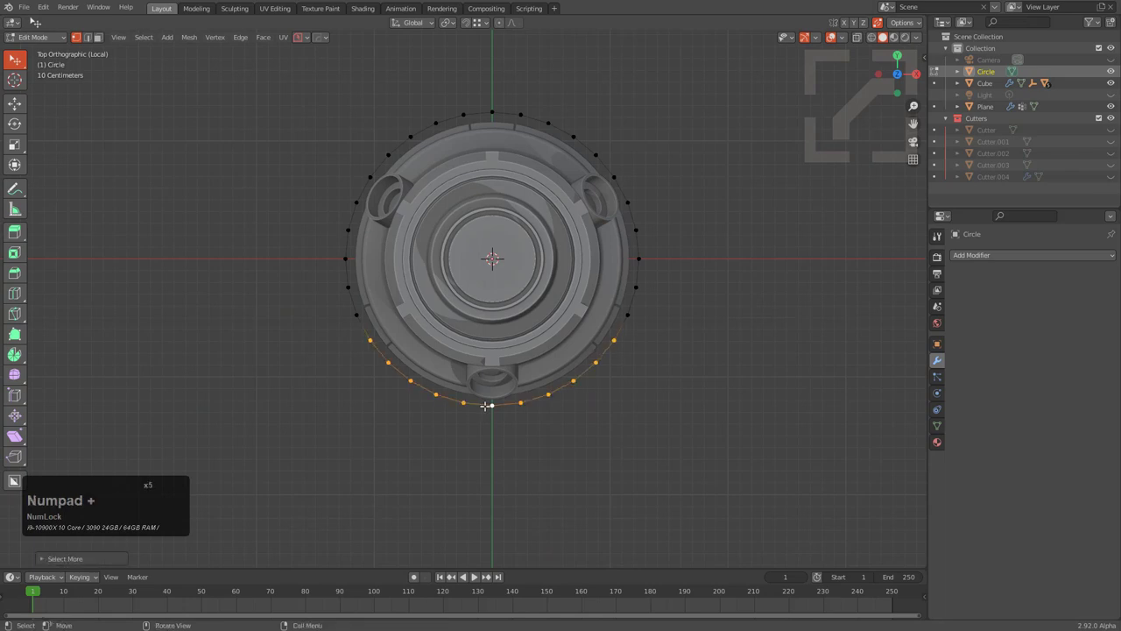
middle_click_drag(487, 406, 418, 445)
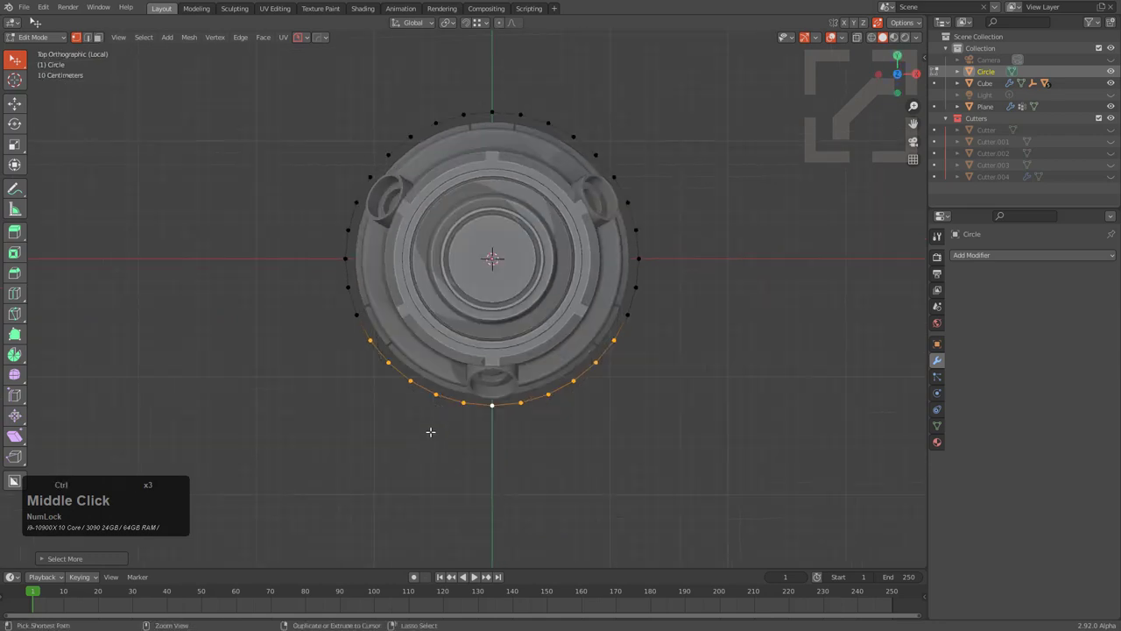
key("ctrl+i")
key("x")
left_click(432, 433)
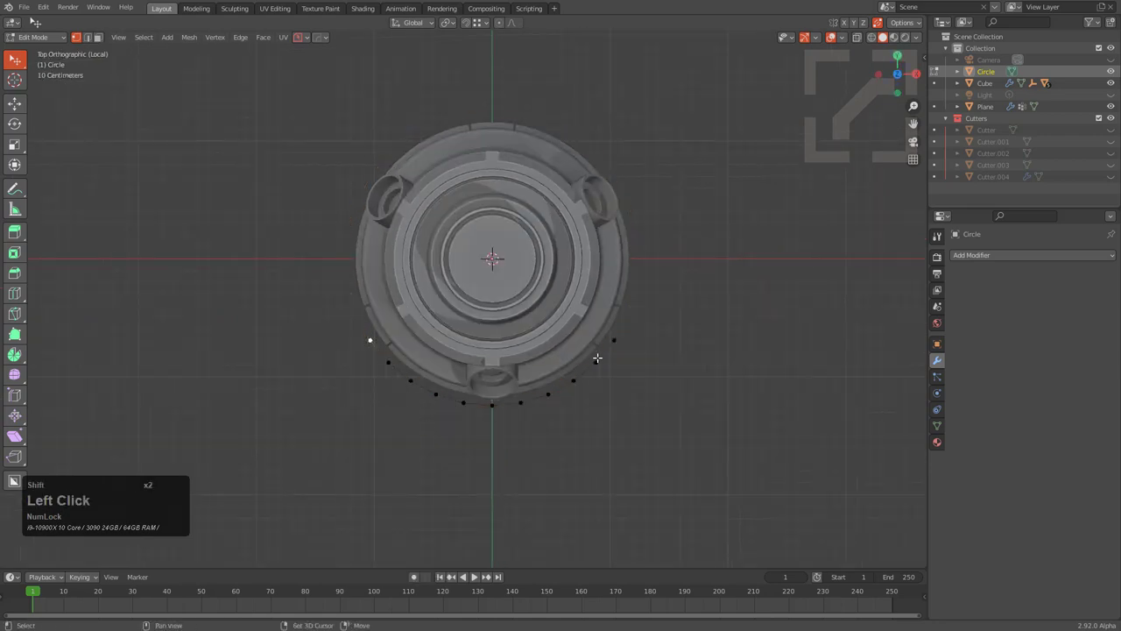
Step: Extrude the arc's two end vertices and scale them inward around the 3D Cursor so the ends reach the body
scroll(661, 416, "up", 4)
middle_click_drag(741, 476, 701, 428, "shift")
key("e")
right_click(744, 431)
key("s")
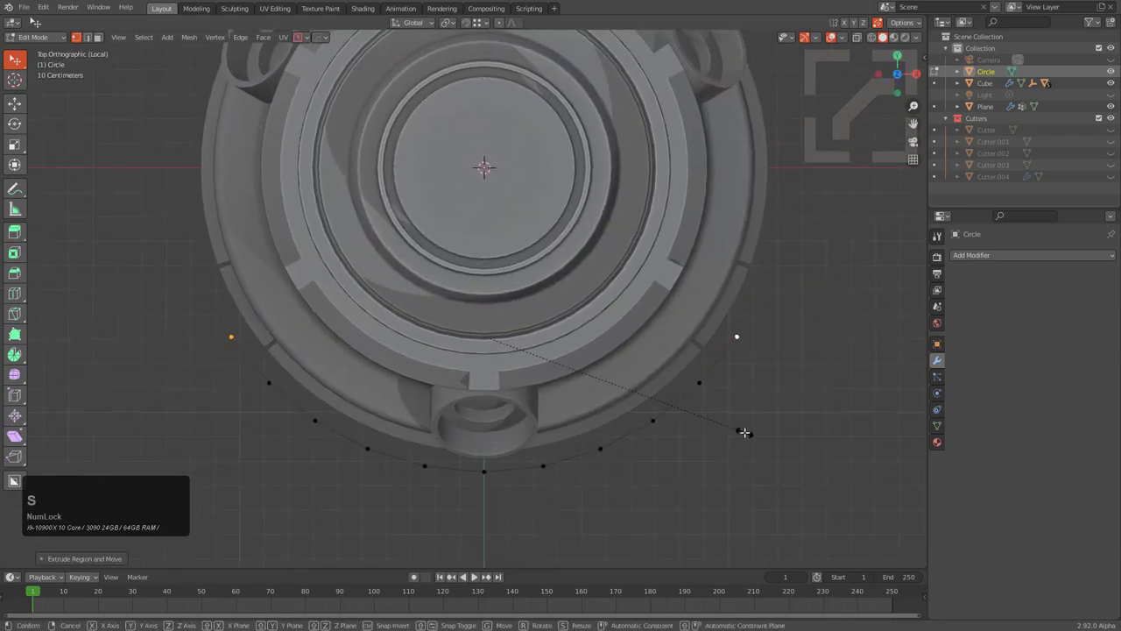
right_click(733, 411)
key("period")
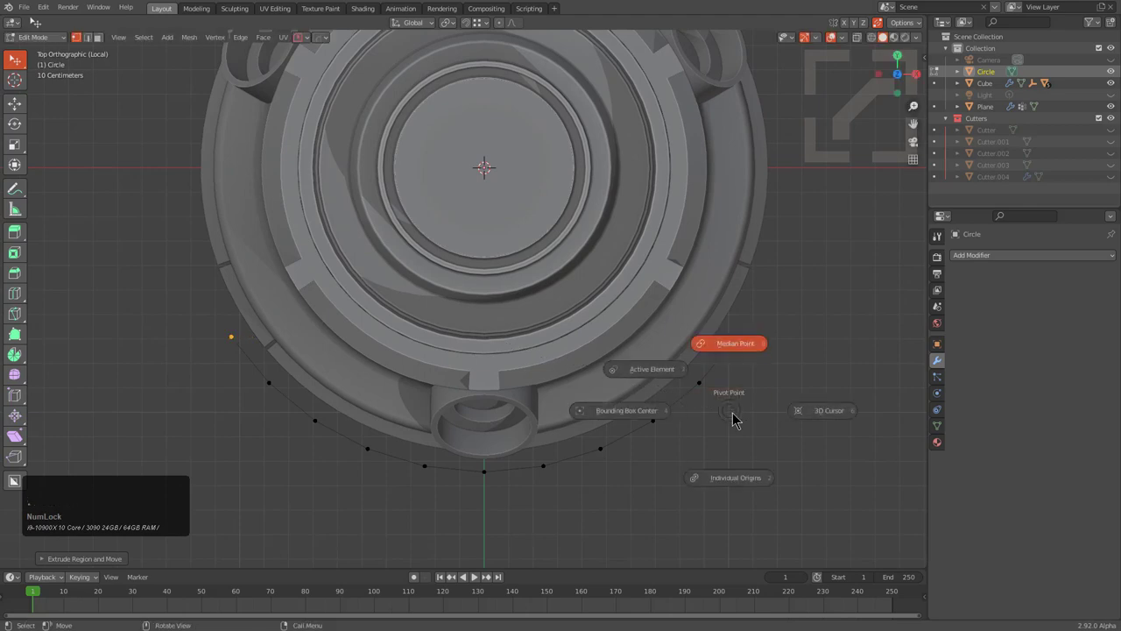
left_click(814, 417)
key("s")
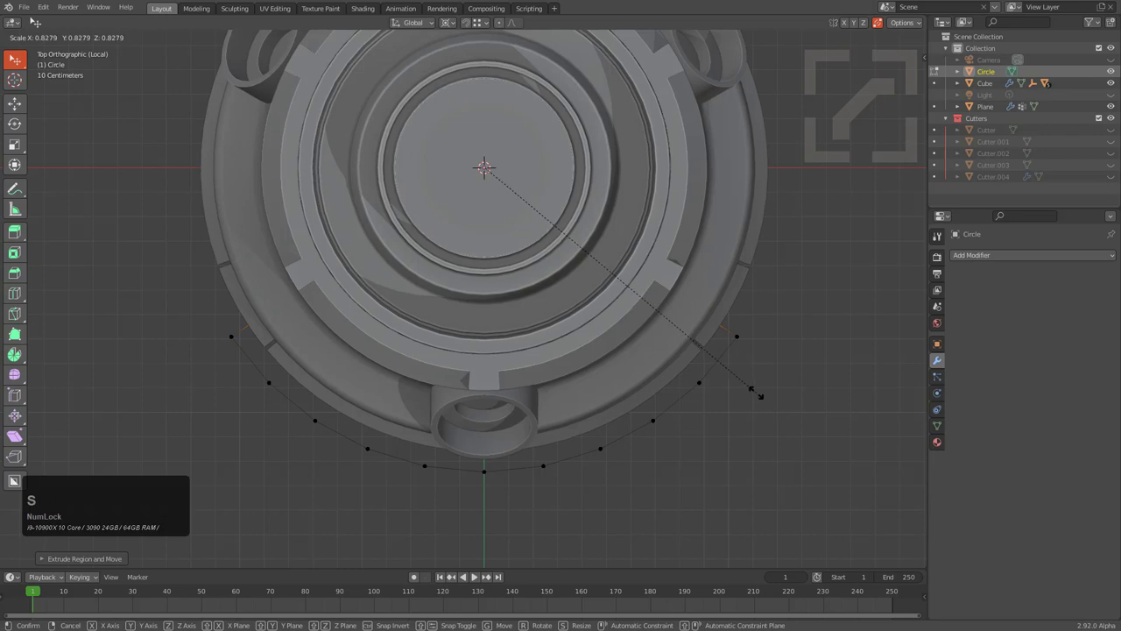
left_click(738, 374)
Step: Bevel the arc's two corner vertices about 0.054 m wide with 2 segments to round the handle's bends
middle_click_drag(691, 373, 859, 319, "shift")
scroll(388, 286, "up", 1)
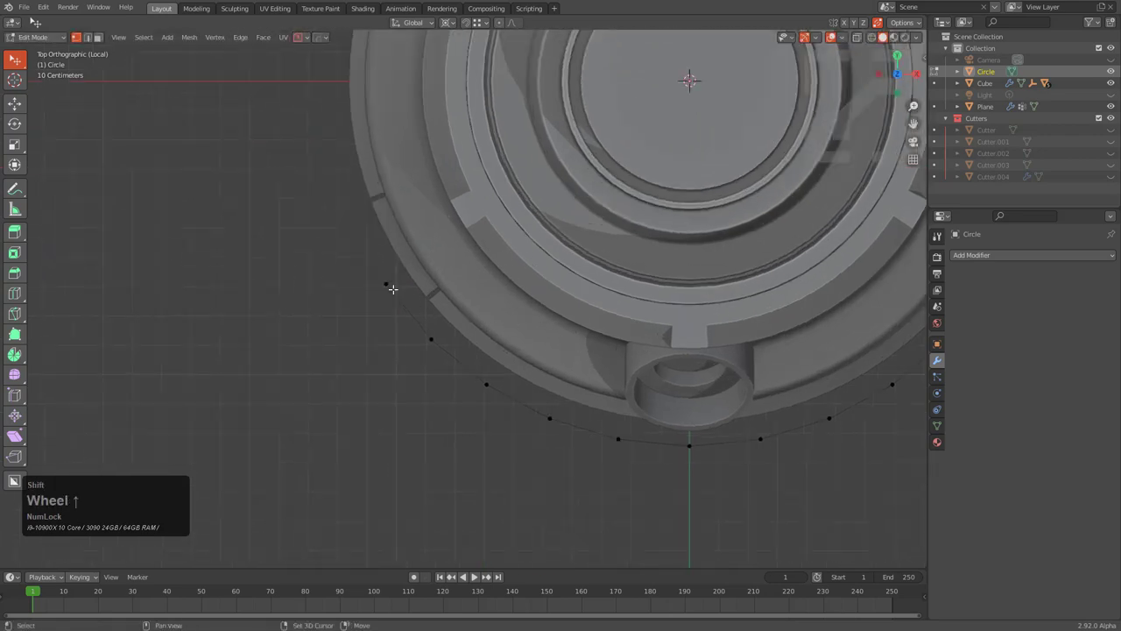
middle_click_drag(591, 394, 496, 367, "shift")
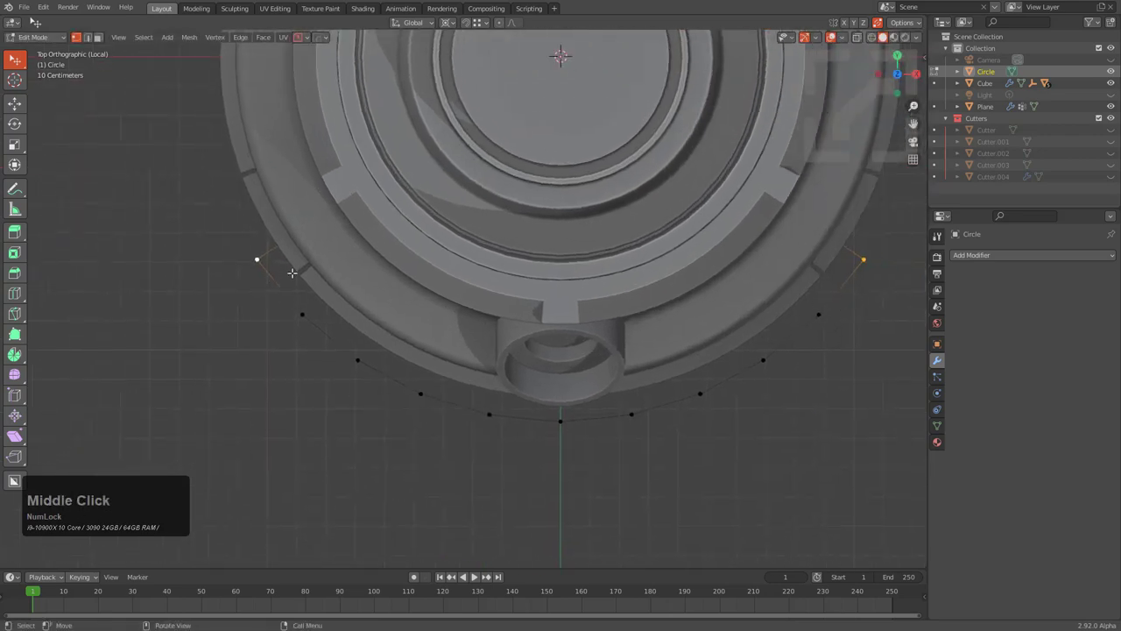
key("ctrl+shift+b")
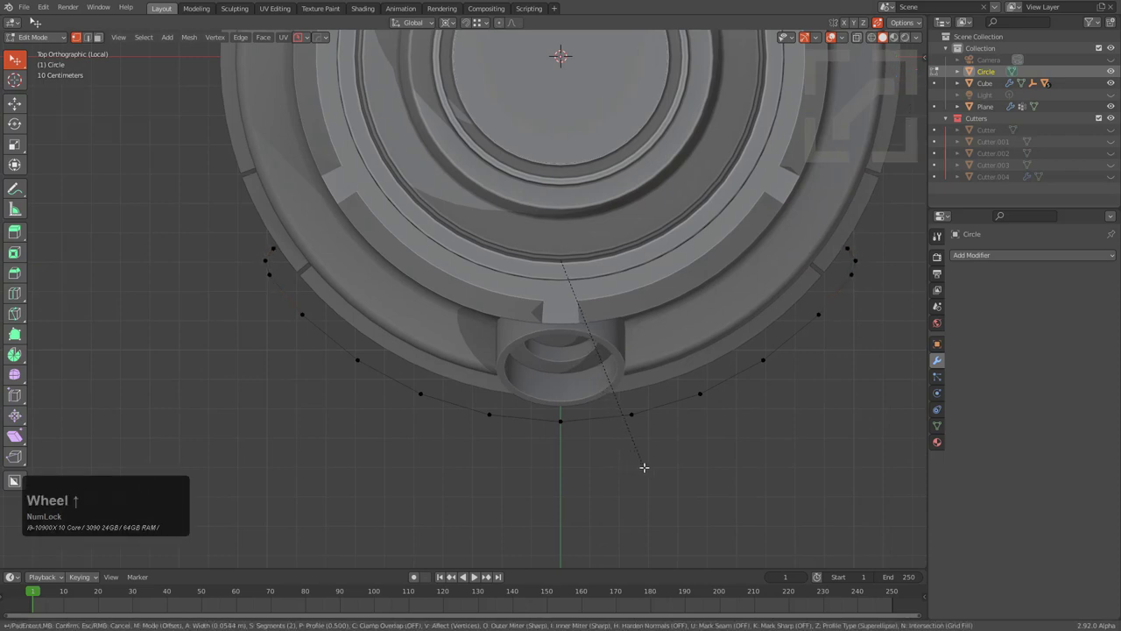
left_click(646, 466)
key("Tab")
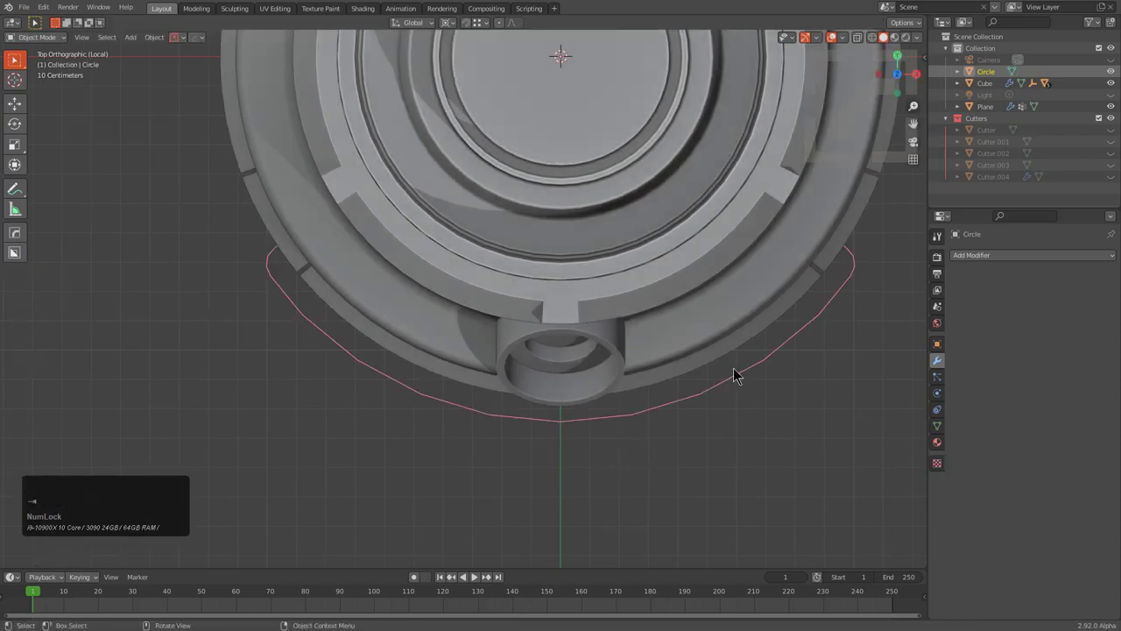
Step: Add a level 1 Subdivision to the arc and extract it as a smooth-shaded tube curve about 0.064 wide
key("ctrl+1")
key("q")
mouse_move(685, 487)
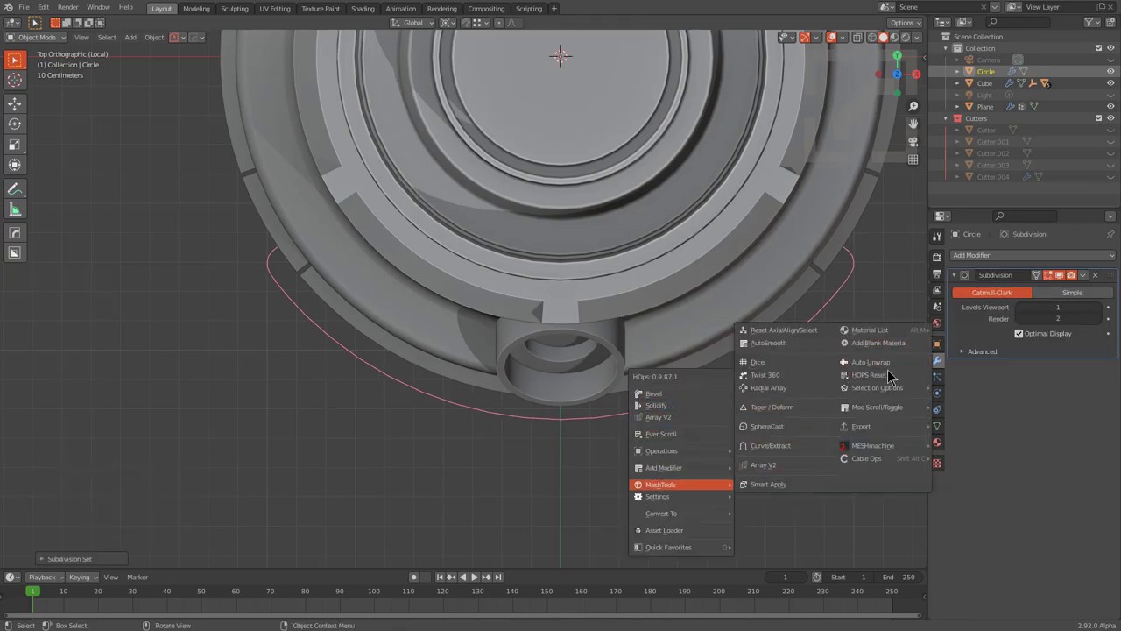
left_click(784, 446)
key("s")
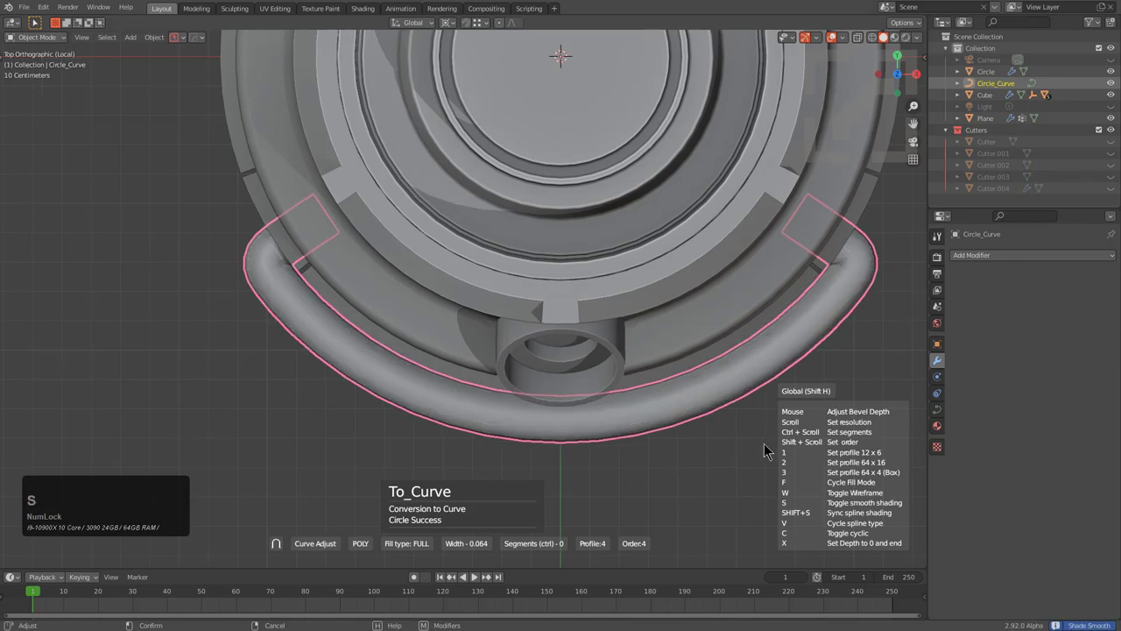
left_click(775, 451)
scroll(675, 342, "down", 4)
Step: Thin the handle tube with Adjust Curve and convert it to a mesh
middle_click(675, 343)
middle_click_drag(607, 397, 630, 300)
scroll(570, 306, "up", 3)
key("q")
left_click(581, 340)
left_click(589, 334)
key("q")
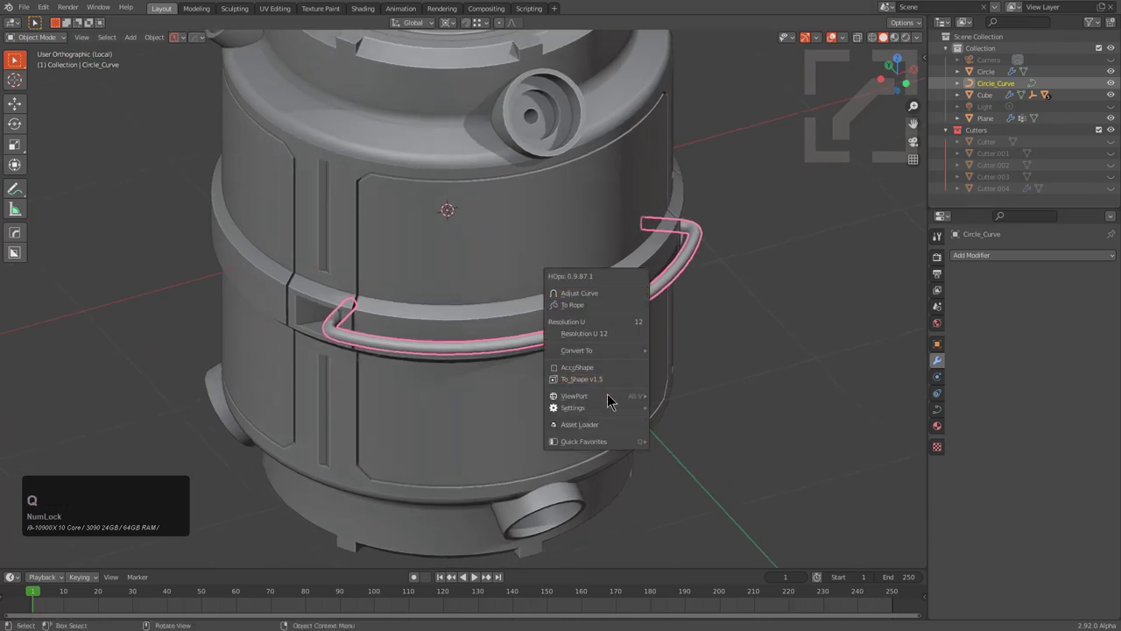
mouse_move(639, 352)
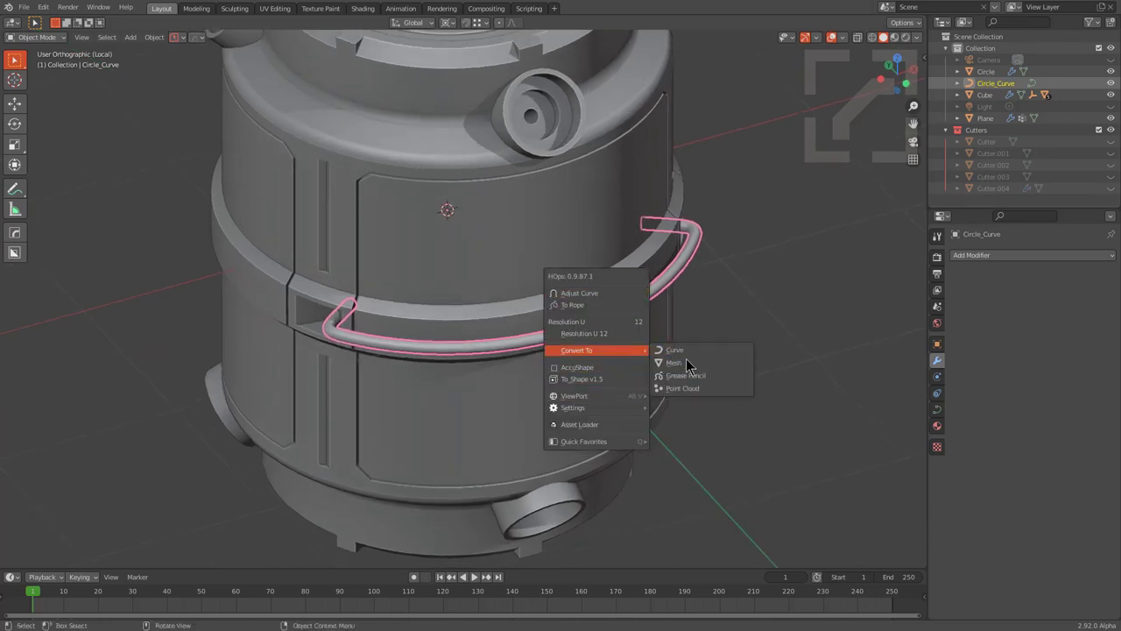
left_click(676, 361)
Step: Radially array the handle mesh 3 times about Z with zero displacement
key("q")
mouse_move(624, 437)
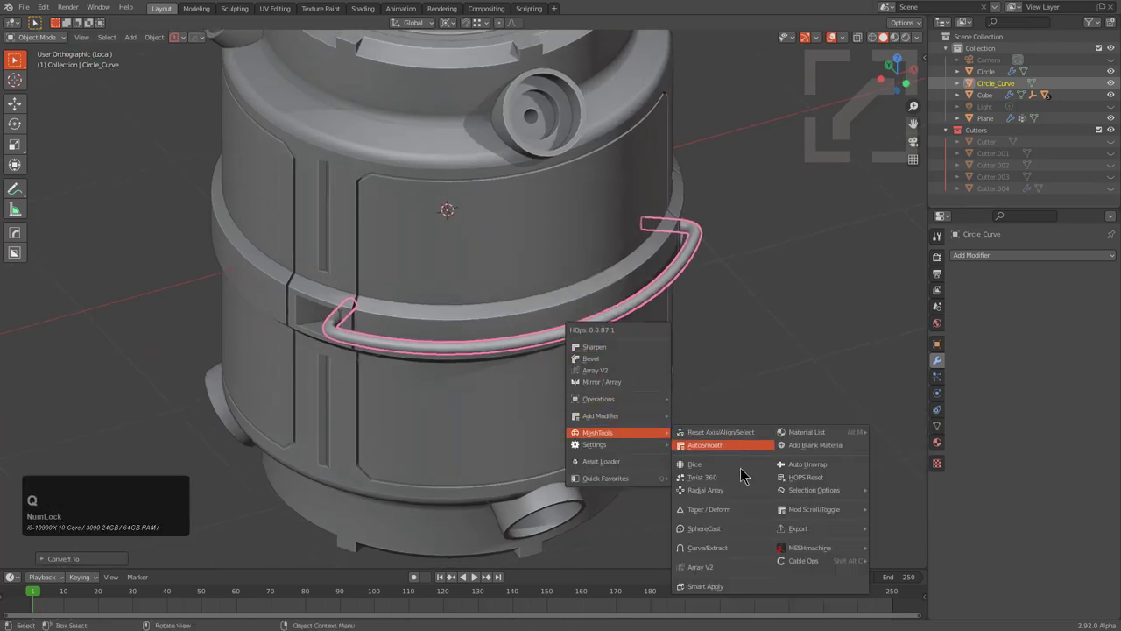
left_click(711, 494, "ctrl")
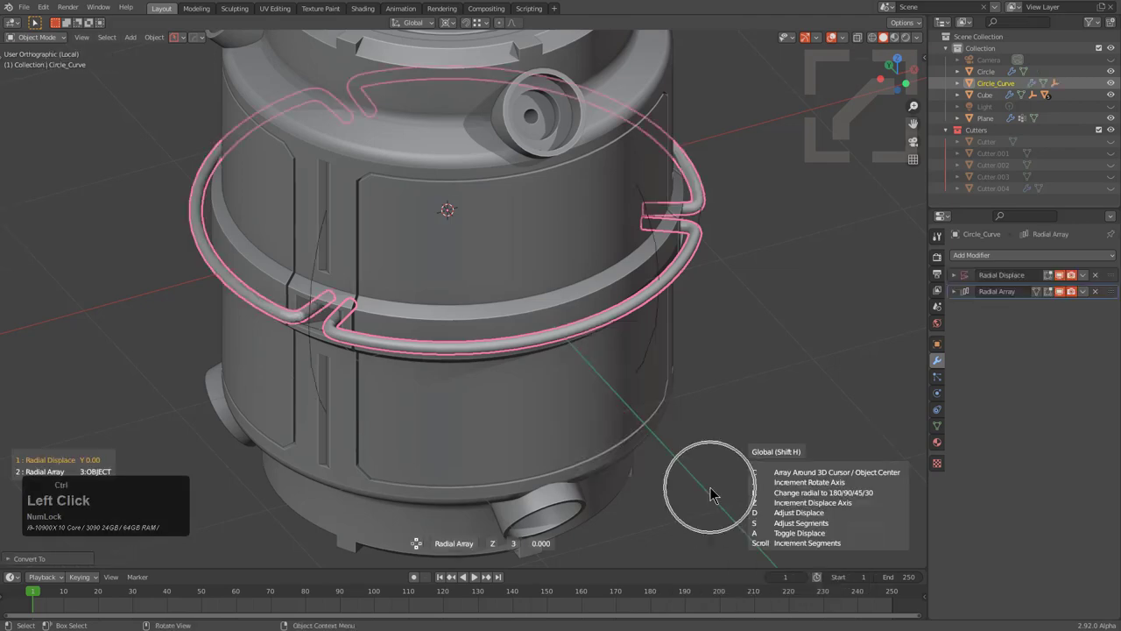
key("alt+a")
Step: Hide the array's helper empty that crosses the container body
middle_click_drag(698, 400, 594, 412)
key("KP_1")
left_click(595, 265)
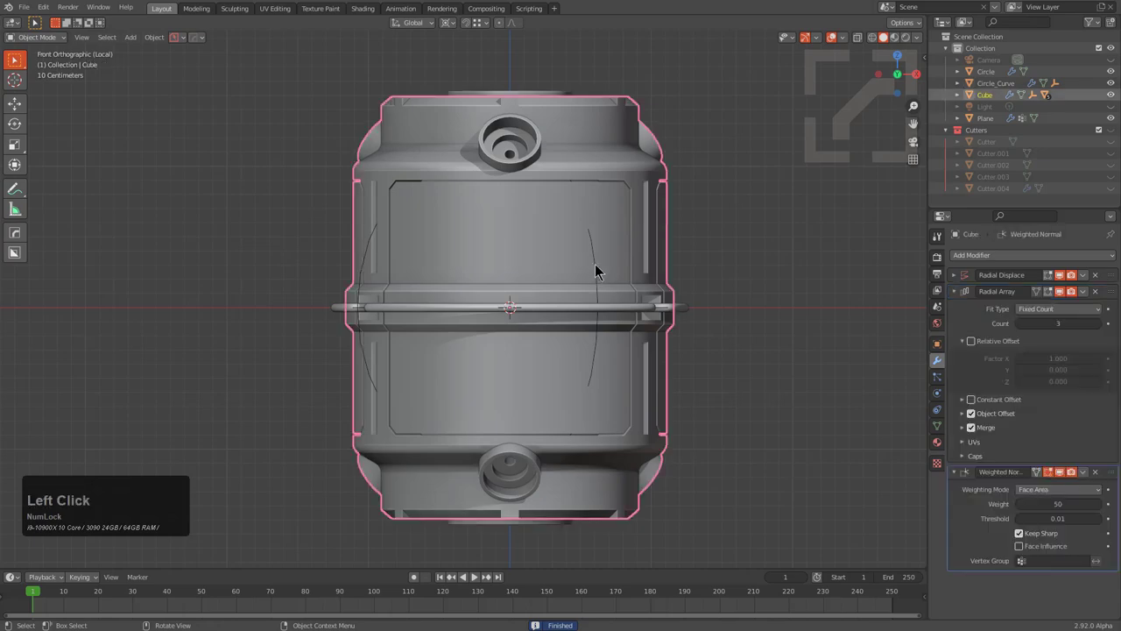
left_click(596, 263)
key("h")
Step: Make a Smart Apply clone of the revolved lid and open the clone's mesh for editing
middle_click_drag(595, 264, 616, 315)
left_click(543, 258)
key("KP_7")
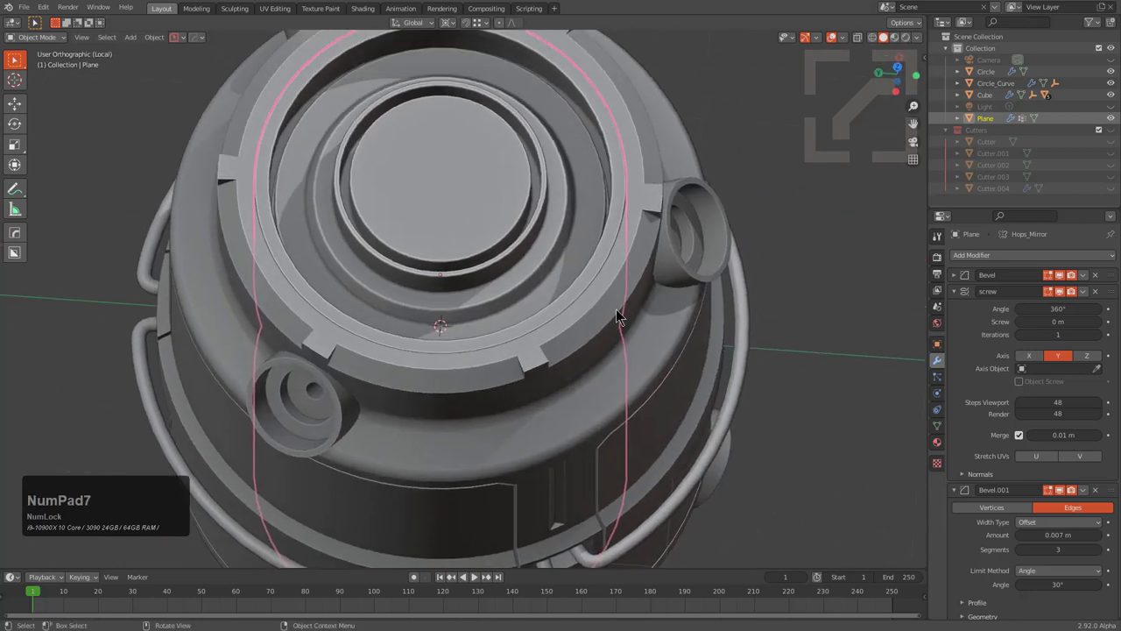
scroll(555, 441, "up", 5)
key("q")
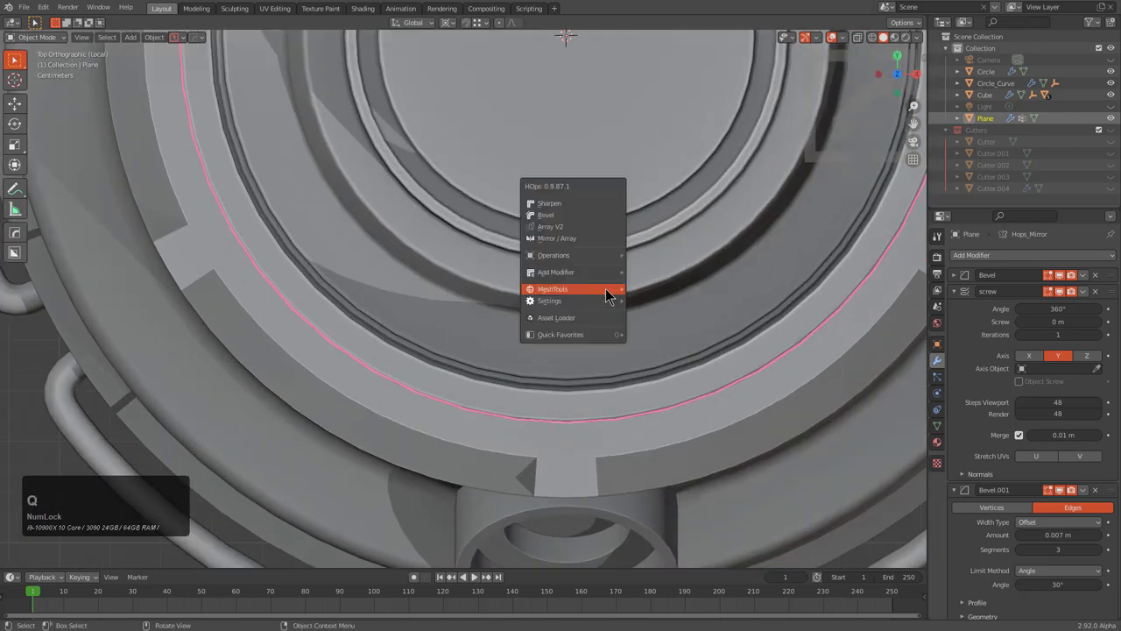
mouse_move(602, 292)
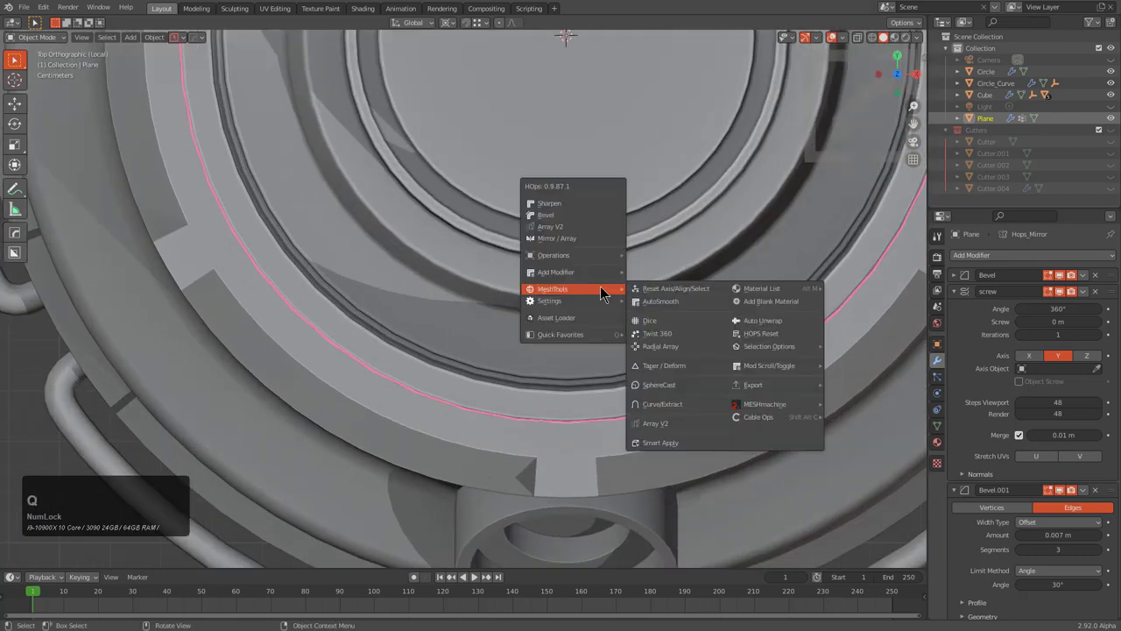
left_click(667, 441, "shift")
key("Tab")
Step: Select a short arc of six vertices on the lid's raised middle ring, starting from the front centre
middle_click_drag(475, 329, 522, 327)
left_click(514, 401)
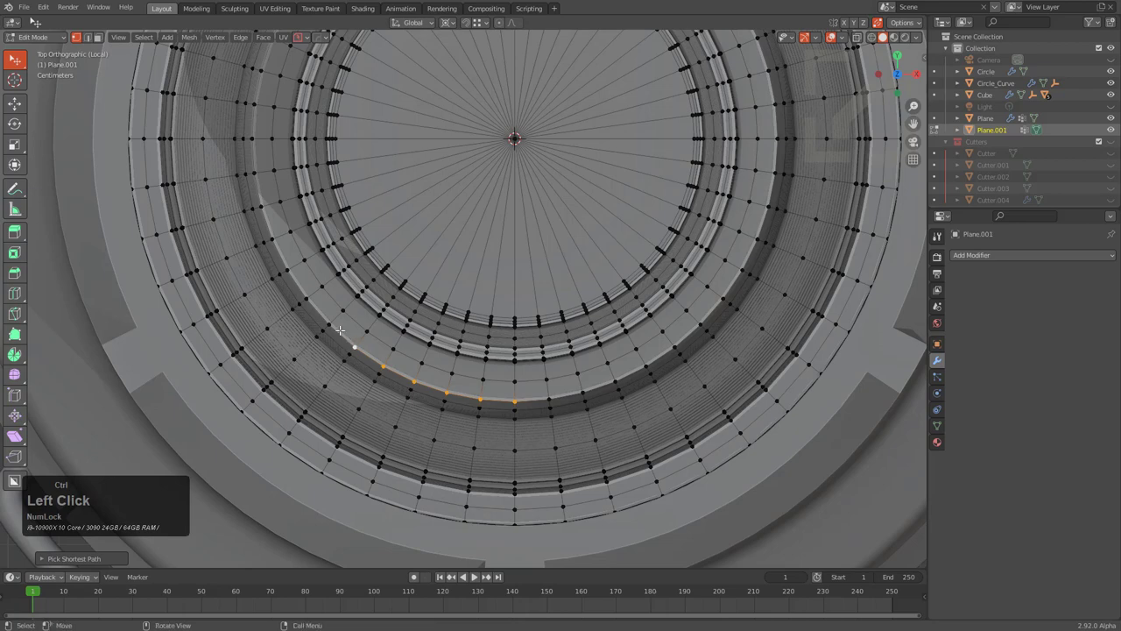
middle_click_drag(437, 394, 354, 291, "shift")
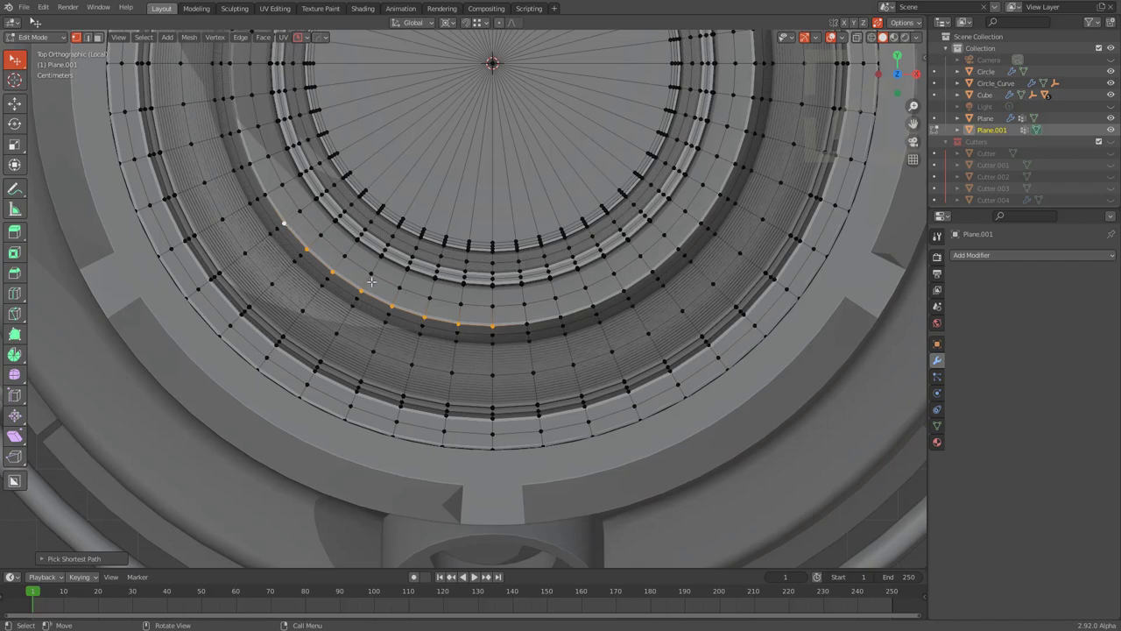
left_click(298, 240, "shift")
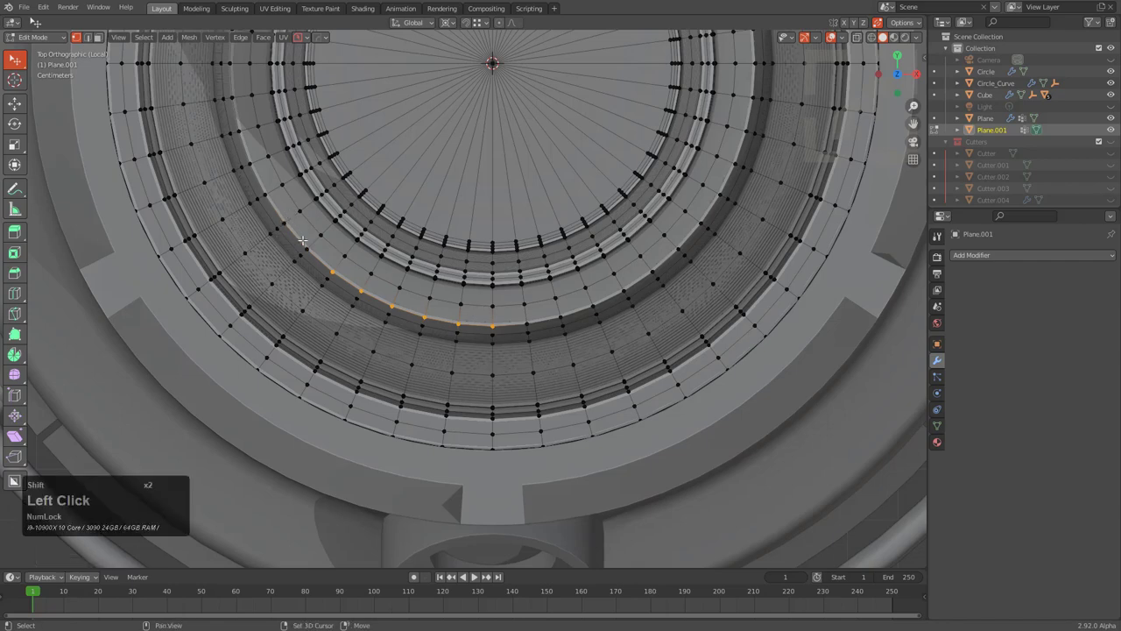
Step: Mirror the cloned lid across X in Modifier Apply mode so the vertex selection spans both sides of the centre
key("alt+x")
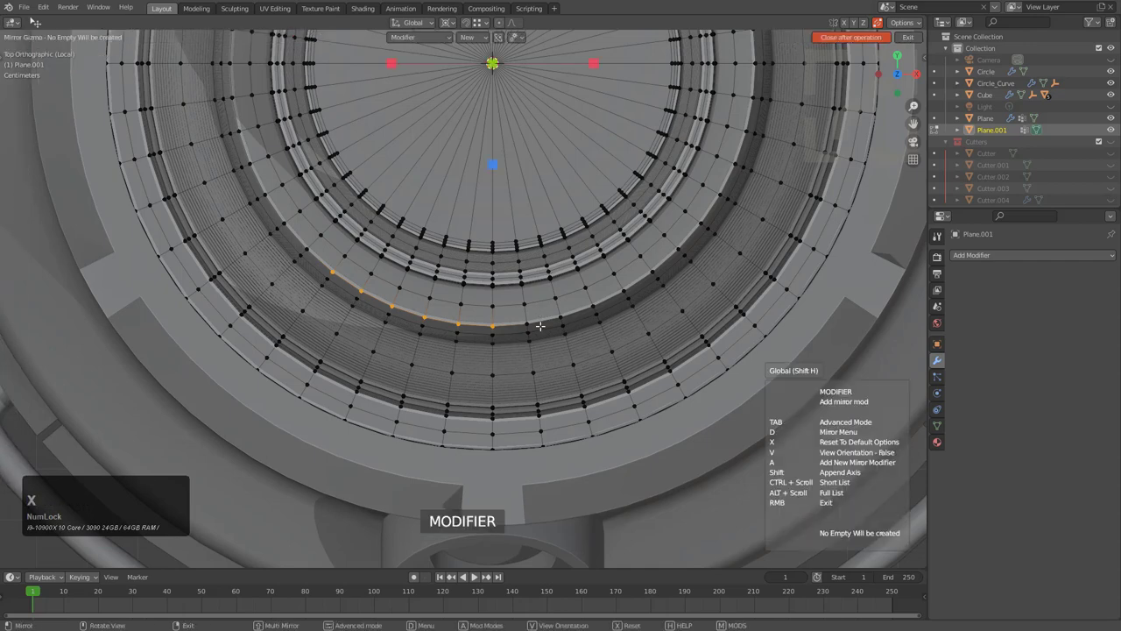
scroll(522, 297, "down", 4)
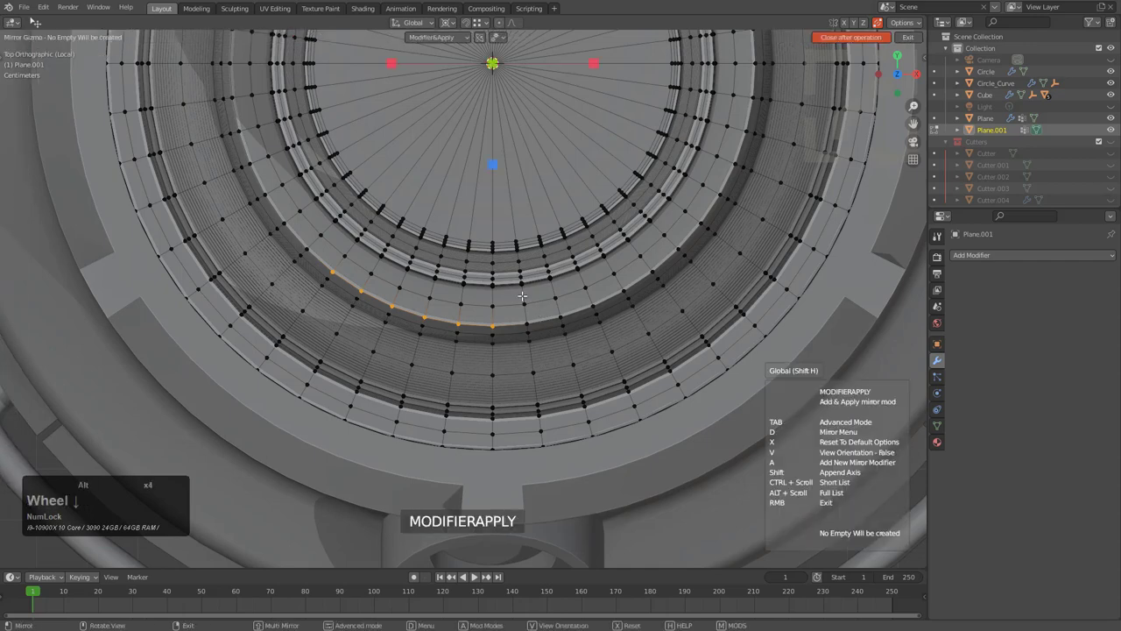
left_click(392, 64)
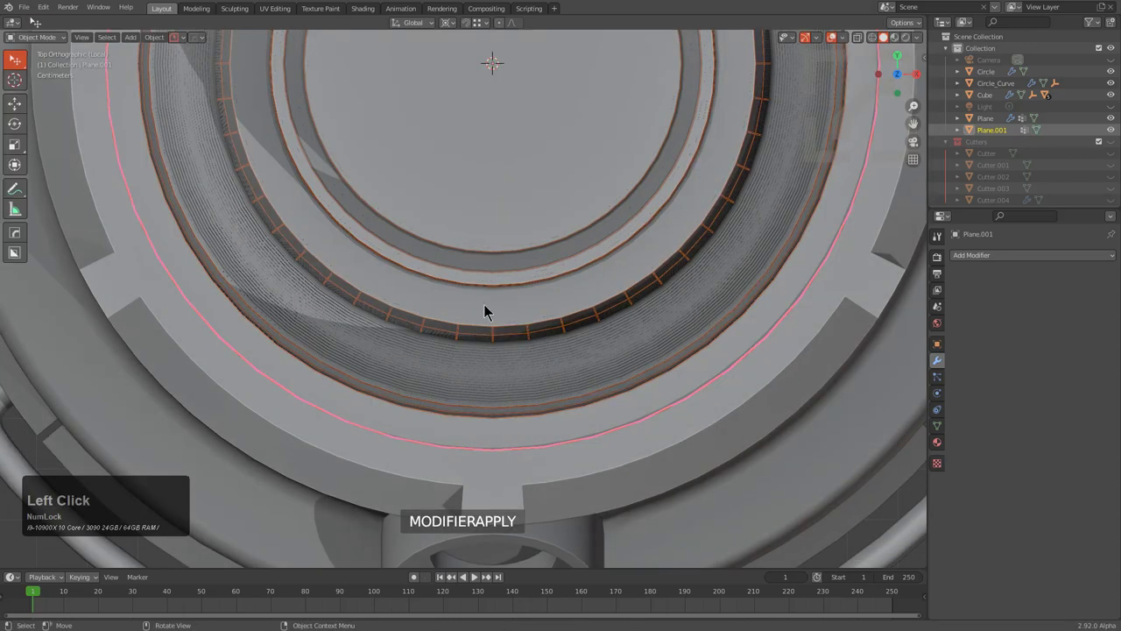
key("Tab")
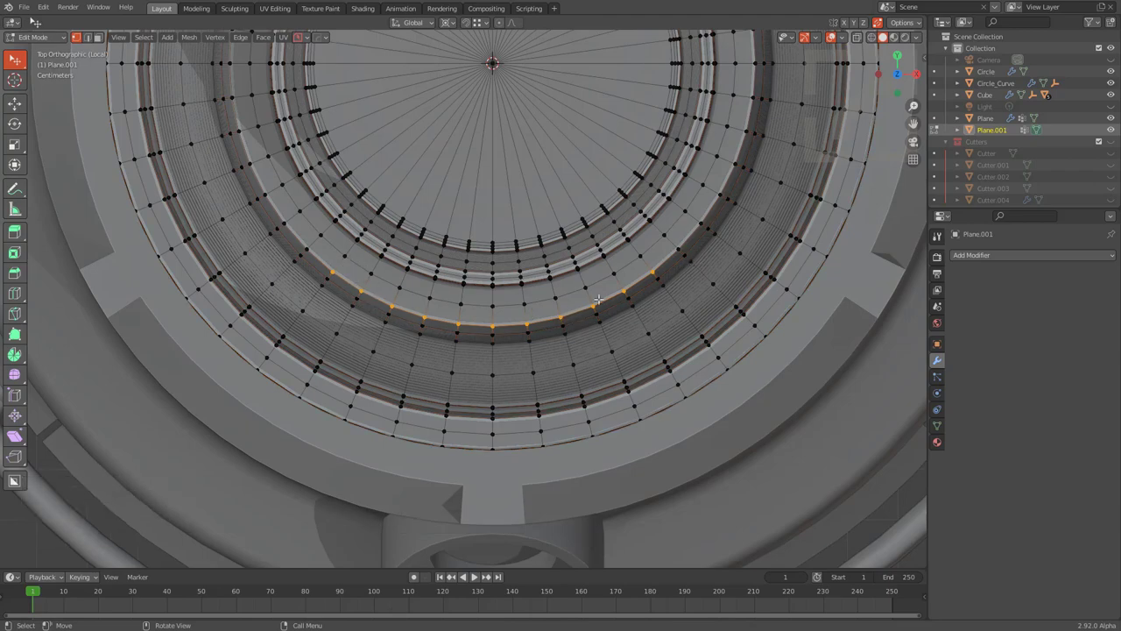
Step: Duplicate the selected arc upward along Z and delete all the other vertices of the cloned lid
middle_click_drag(462, 378, 569, 311)
key("shift+d")
key("z")
left_click(568, 246)
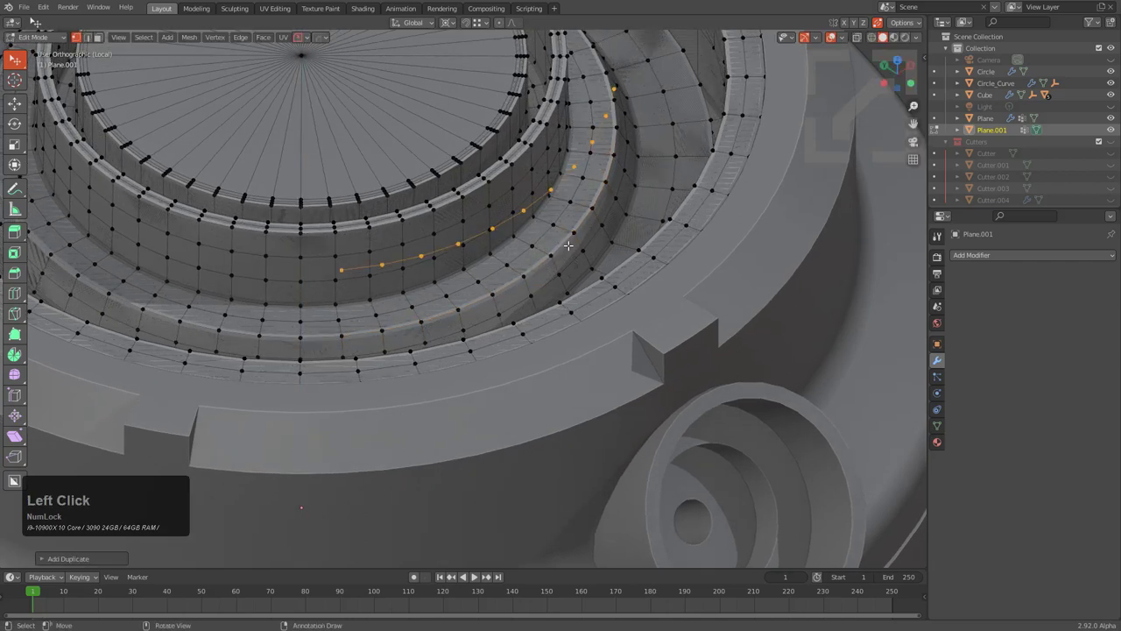
key("ctrl+i")
key("x")
left_click(567, 248)
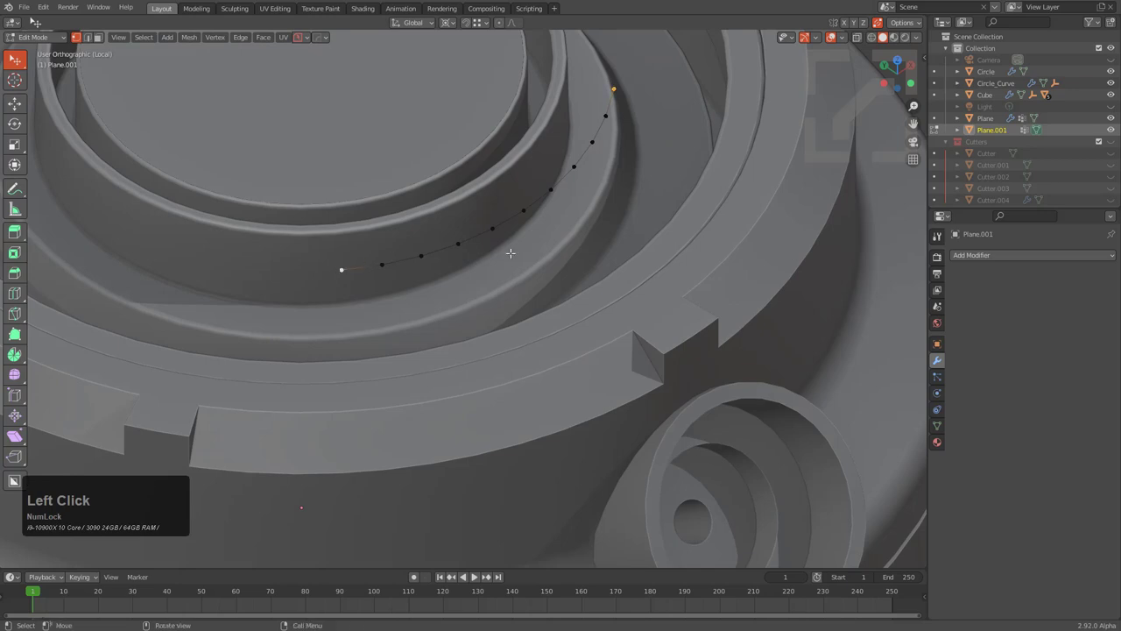
Step: Extrude both arc ends downward along Z and vertex-bevel the two corners about 0.039 m wide with two segments
key("e")
key("z")
left_click(520, 326)
left_click(333, 256, "shift")
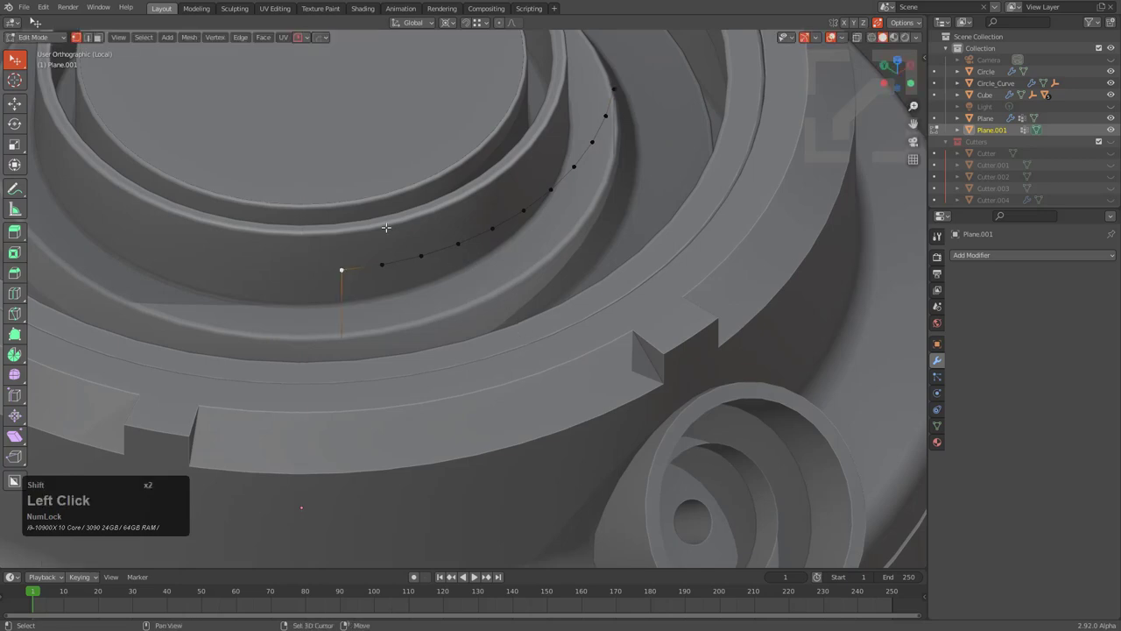
scroll(637, 227, "up", 2, "shift")
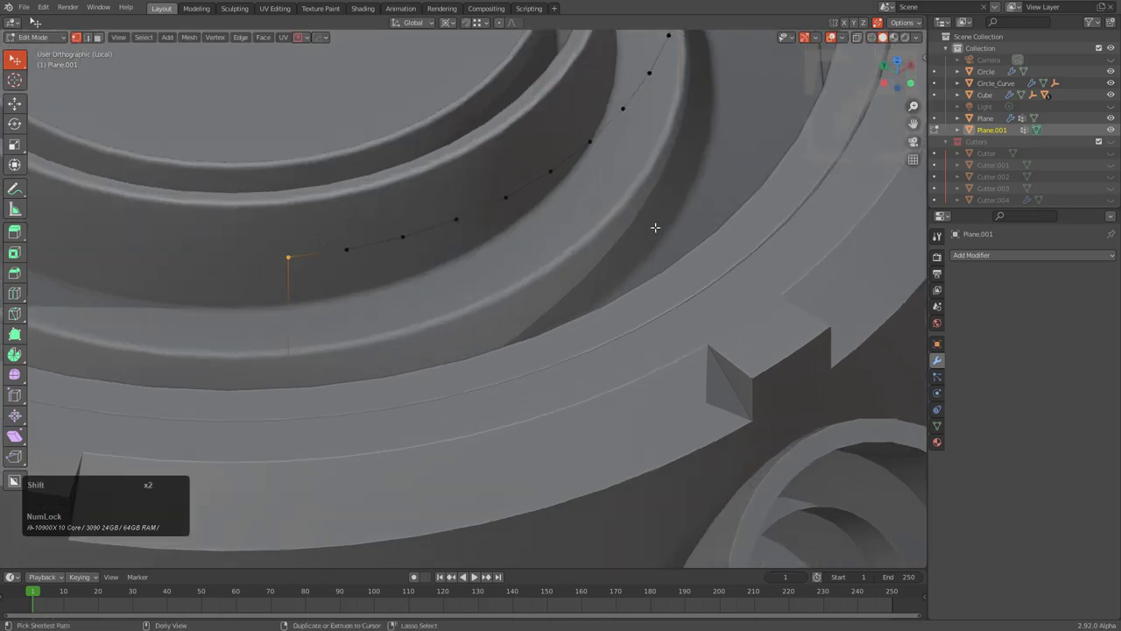
key("ctrl+shift+b")
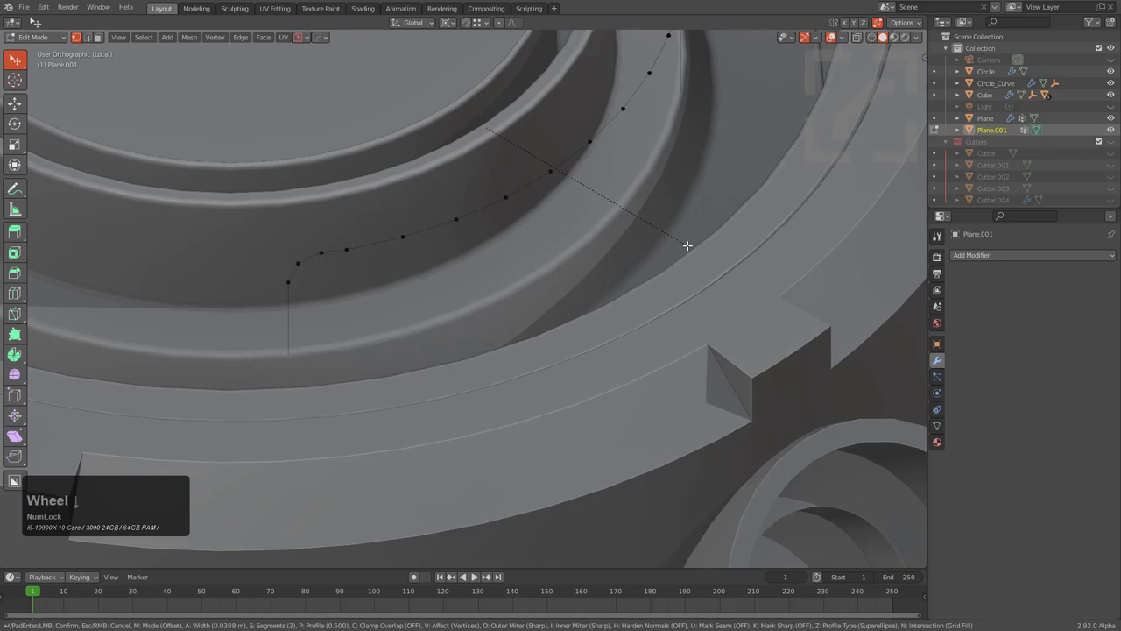
left_click(687, 245)
Step: Add a level 1 Subdivision to the handle path and extract it as a smooth-shaded tube curve
key("Tab")
key("ctrl+1")
middle_click_drag(663, 225, 573, 219)
key("q")
mouse_move(613, 219)
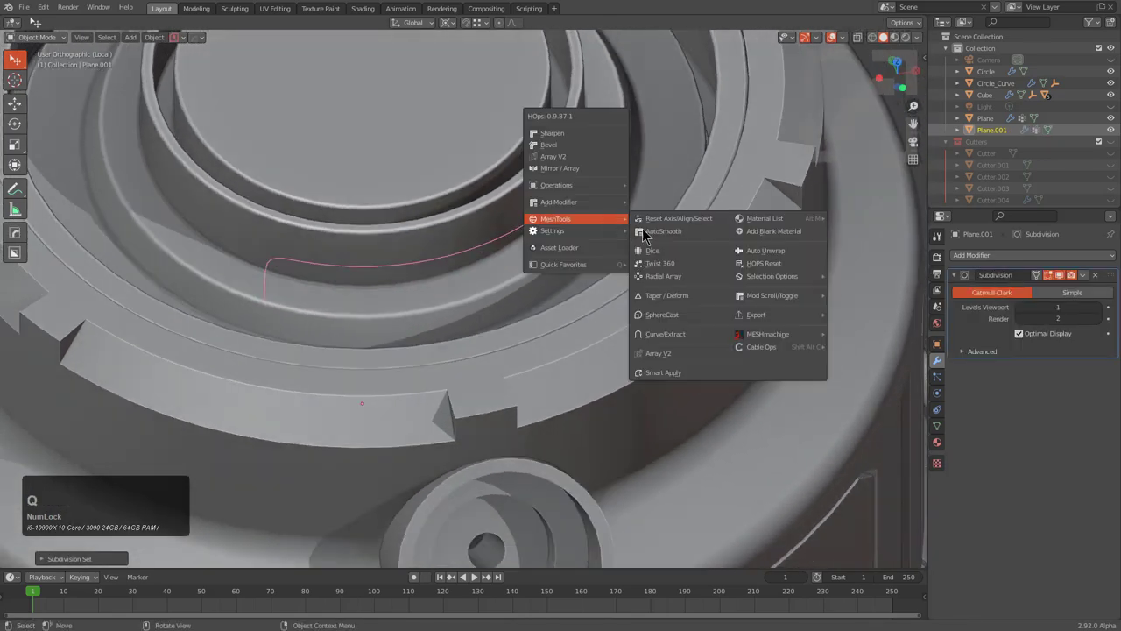
left_click(680, 336)
key("s")
left_click(662, 333)
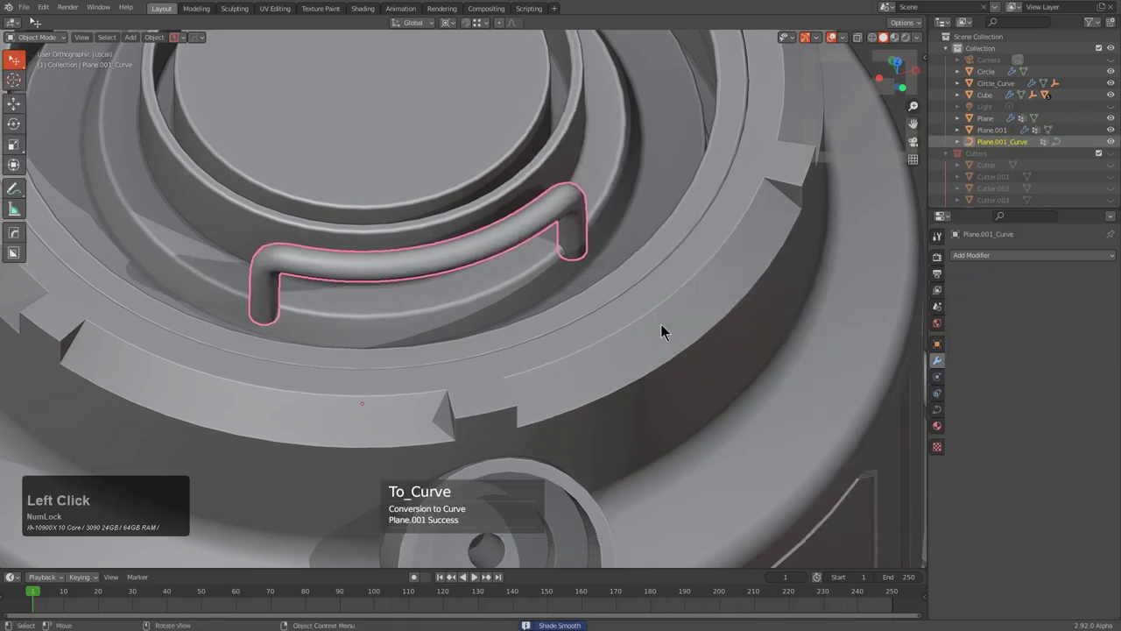
Step: Lower the two end points of the handle curve along Z into the lid's recess
key("Tab")
left_click(281, 324, "shift")
key("g")
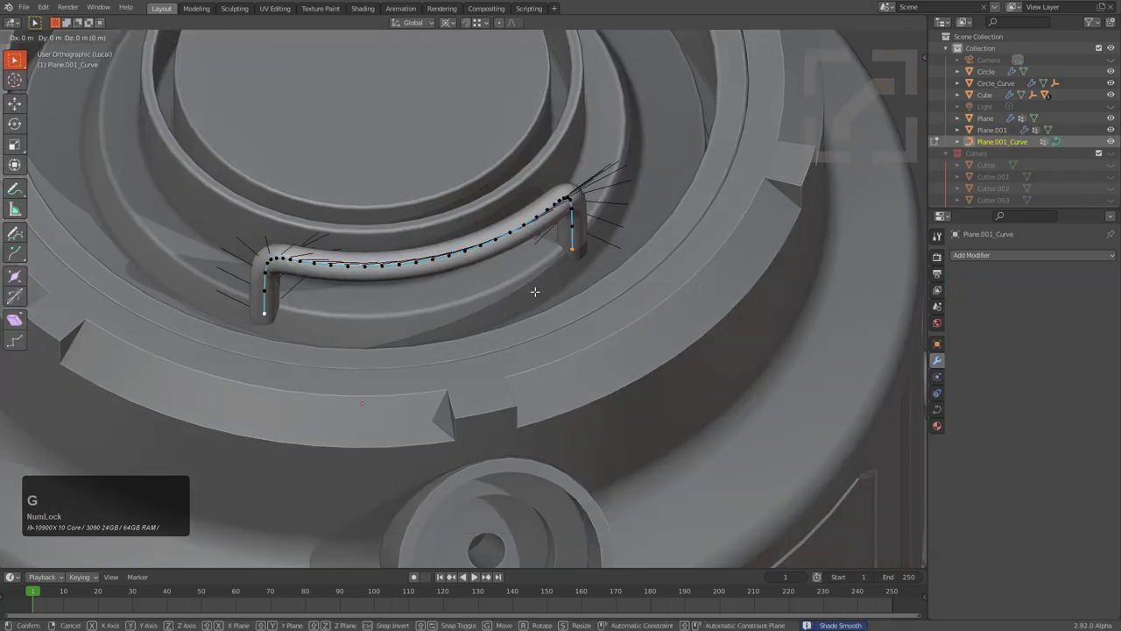
key("z")
left_click(536, 330)
key("Tab")
scroll(544, 255, "down", 2)
mouse_move(543, 255)
middle_mouse_down()
mouse_move(538, 298)
mouse_move(541, 248)
middle_mouse_up()
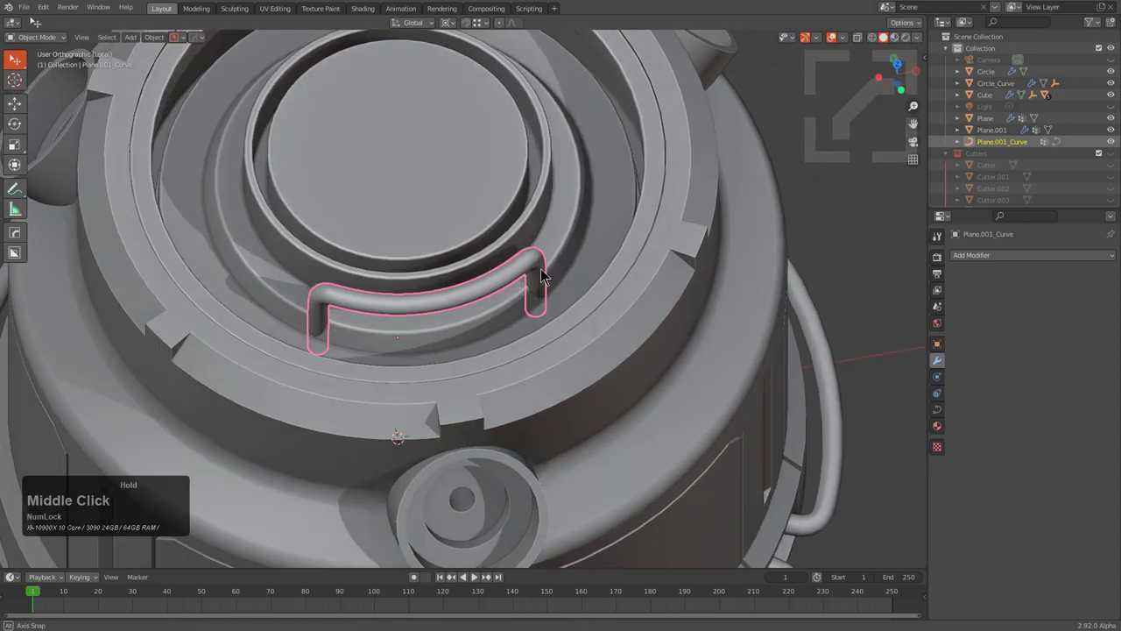
Step: Convert the lid handle curve to a mesh
scroll(541, 248, "down", 3)
key("q")
mouse_move(521, 304)
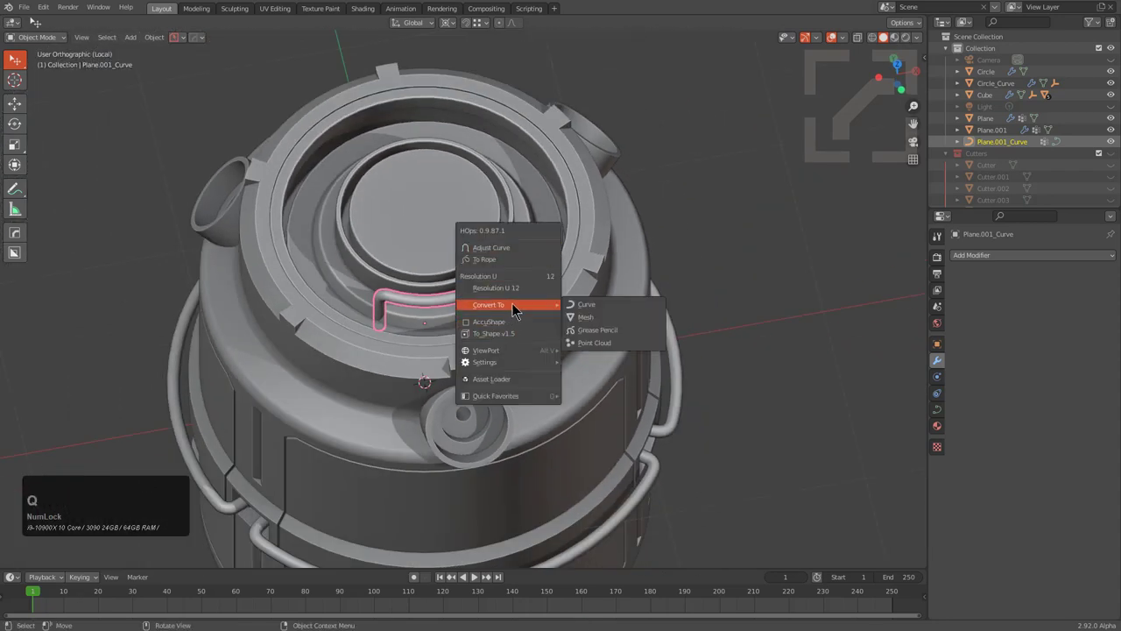
left_click(600, 315)
Step: Radially array the lid handle 3 times around the lid's centre with zero displacement, cycling the rotation axis to suit
key("q")
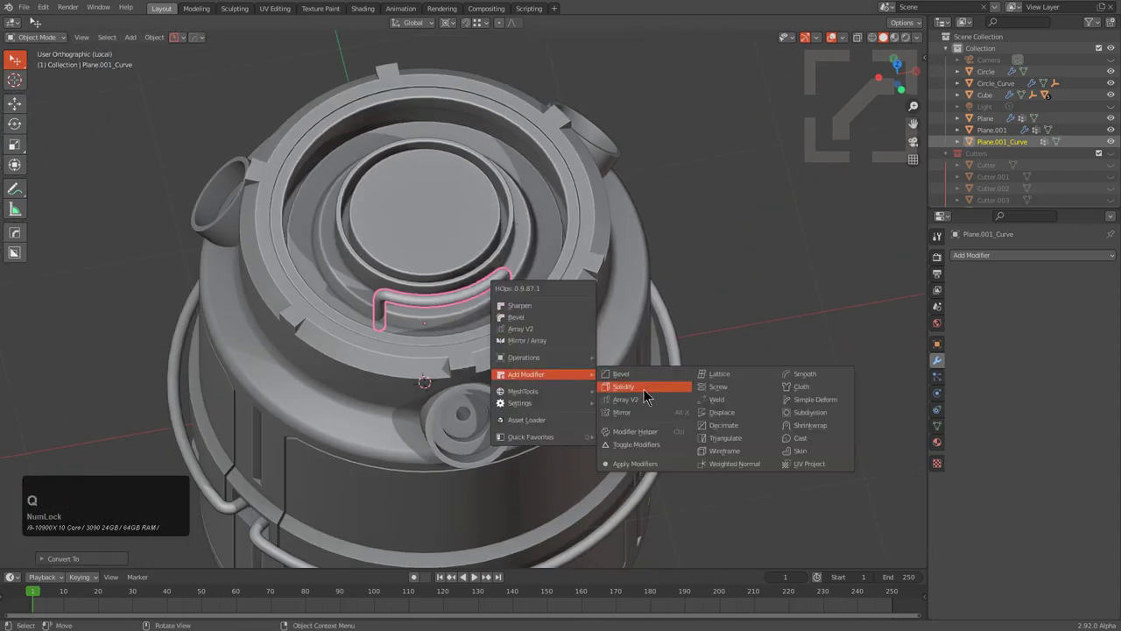
mouse_move(570, 392)
left_click(644, 447)
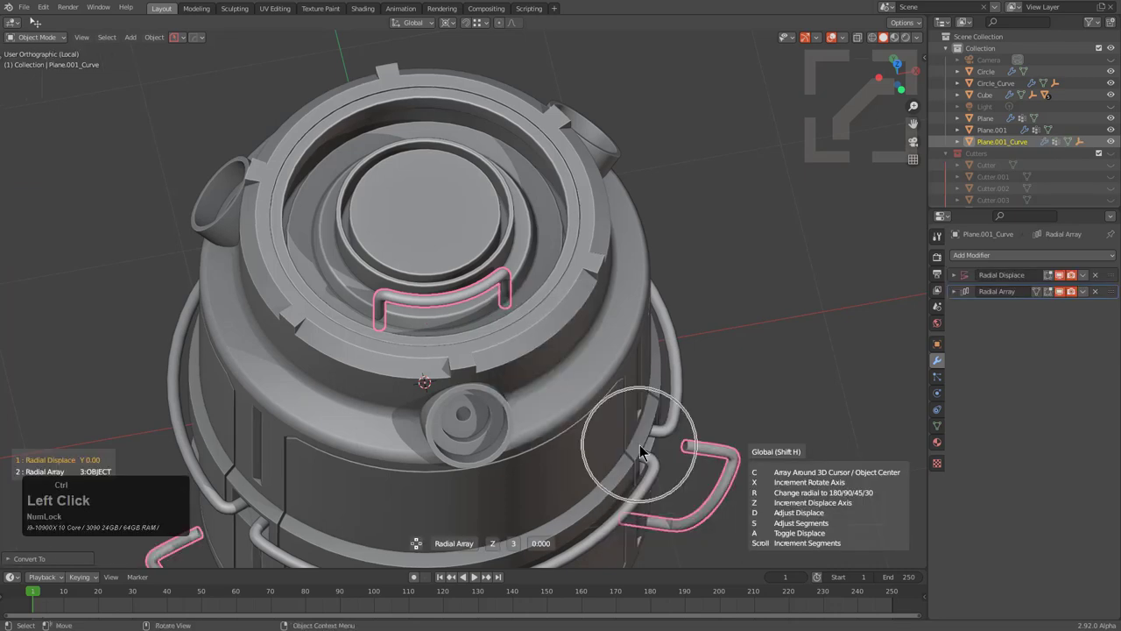
key("x")
key("x")
left_click(640, 451)
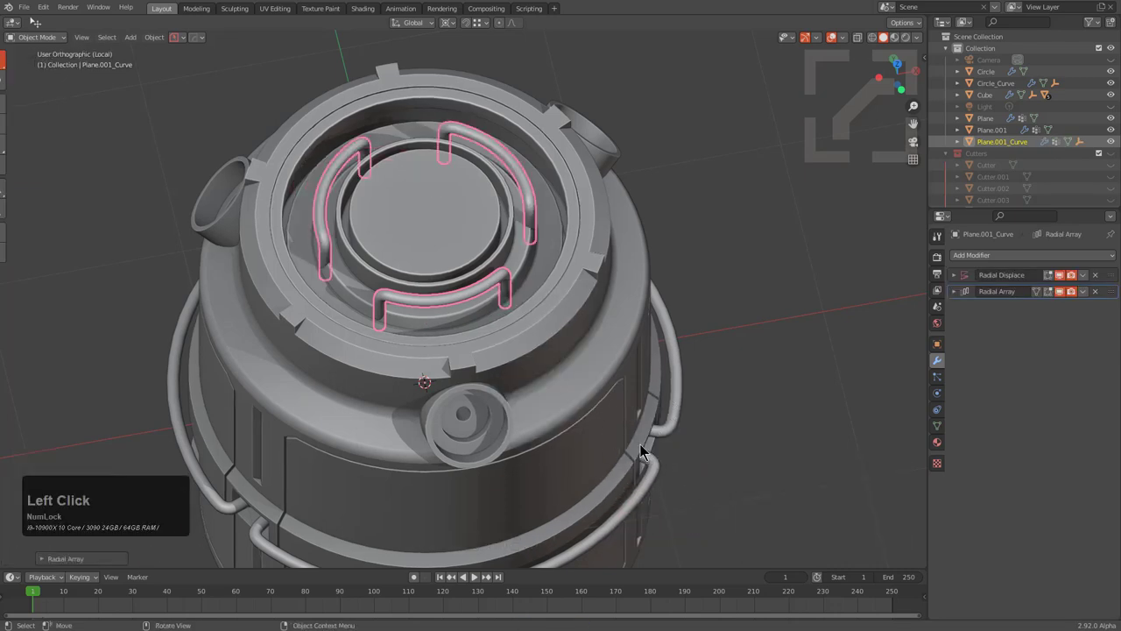
Step: Mirror the arrayed lid handles across Z about the container body to the opposite lid
scroll(641, 451, "down", 3)
middle_click_drag(551, 408, 551, 309)
left_click(551, 308, "shift")
key("alt+x")
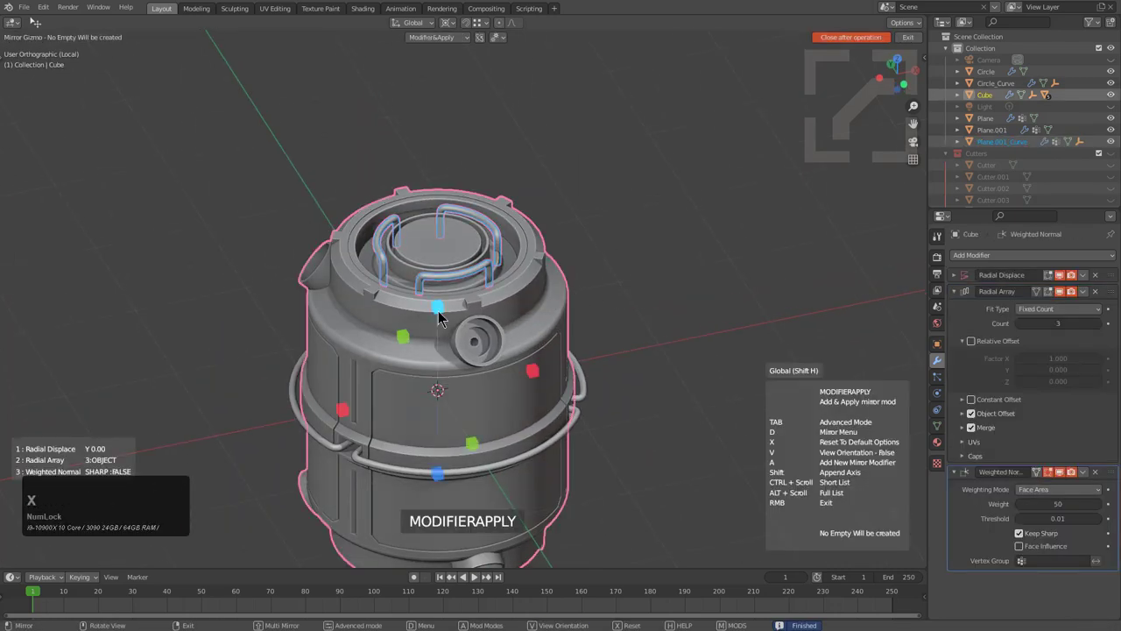
left_click(440, 312)
Step: Examine the container and its lid handles from a different angle and at closer range
scroll(484, 342, "down", 1)
middle_click_drag(483, 341, 573, 304)
key("a")
scroll(502, 302, "up", 2)
left_click(492, 275)
key("Tab")
key("Tab")
scroll(524, 323, "down", 2)
key("alt+a")
scroll(503, 292, "up", 3)
Step: Select the outer rim edge loop of the round port on the container body's upper shoulder
left_click(482, 250)
scroll(516, 255, "up", 4)
key("Tab")
scroll(573, 304, "down", 1)
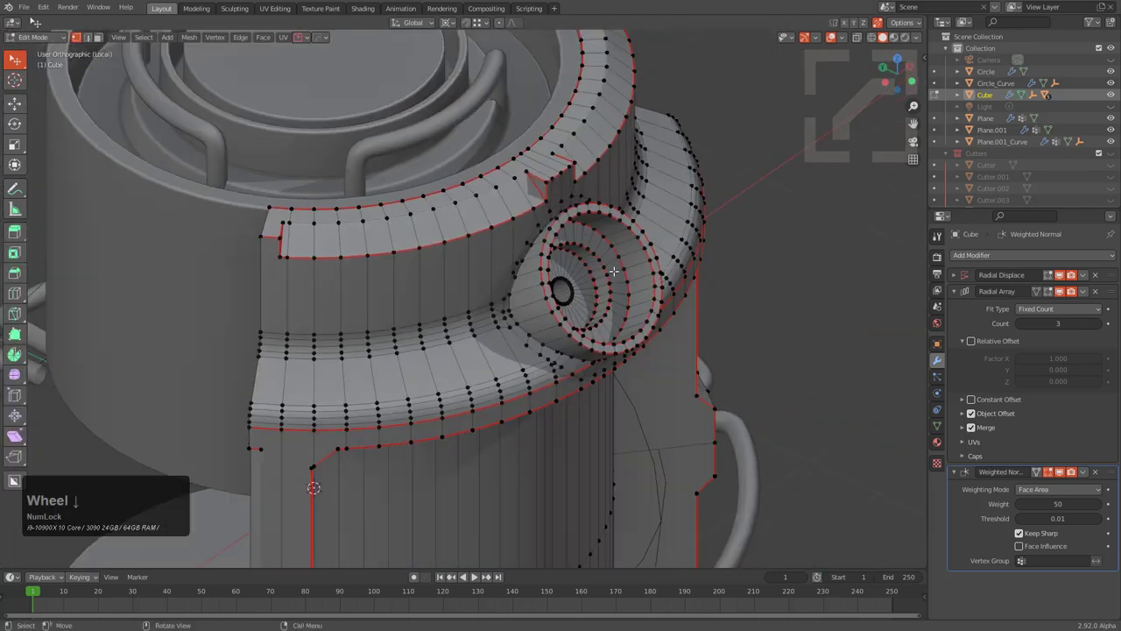
key("Tab")
middle_click_drag(619, 271, 567, 279)
scroll(552, 266, "up", 3)
key("Tab")
key("2")
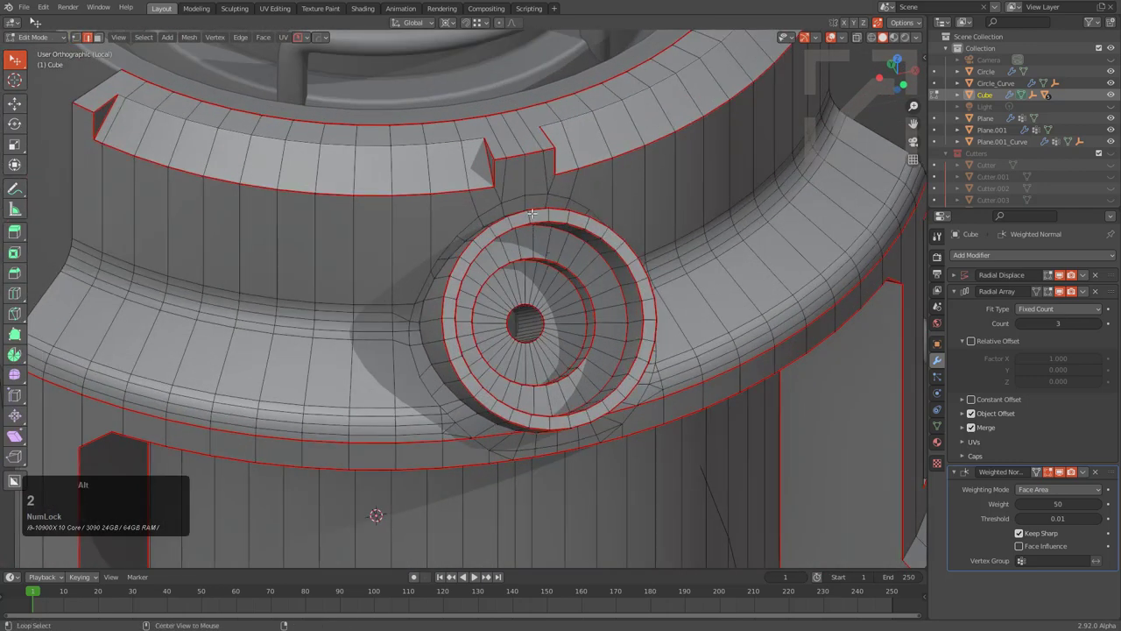
left_click(588, 229, "alt")
scroll(588, 229, "down", 4)
Step: Make a Smart Apply clone of the container body
key("Tab")
key("Tab")
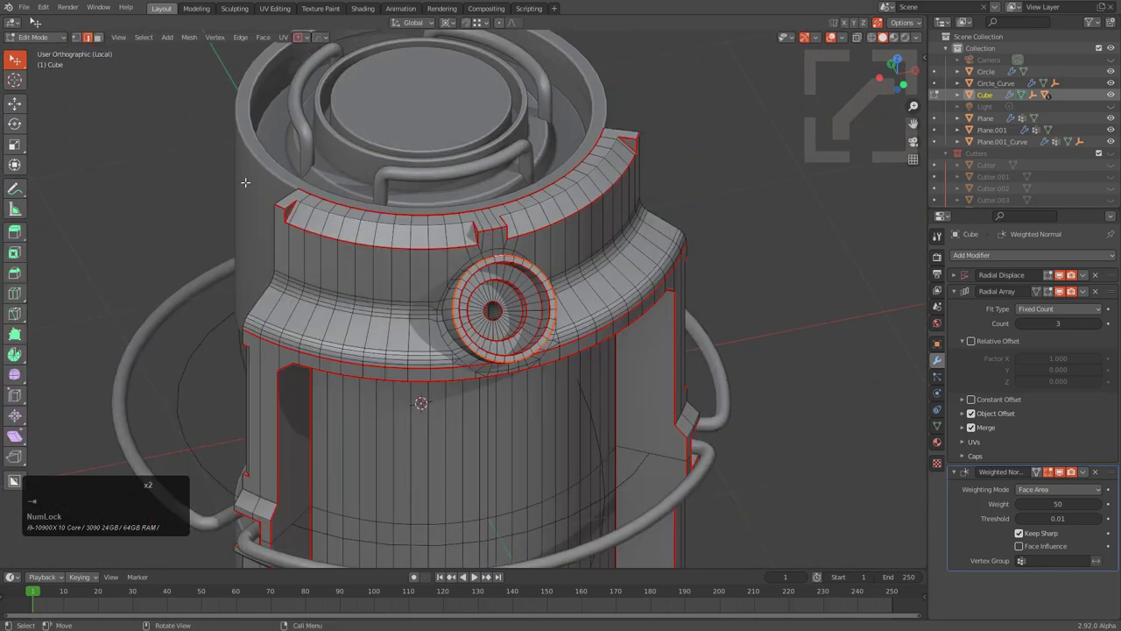
key("Tab")
key("q")
mouse_move(622, 263)
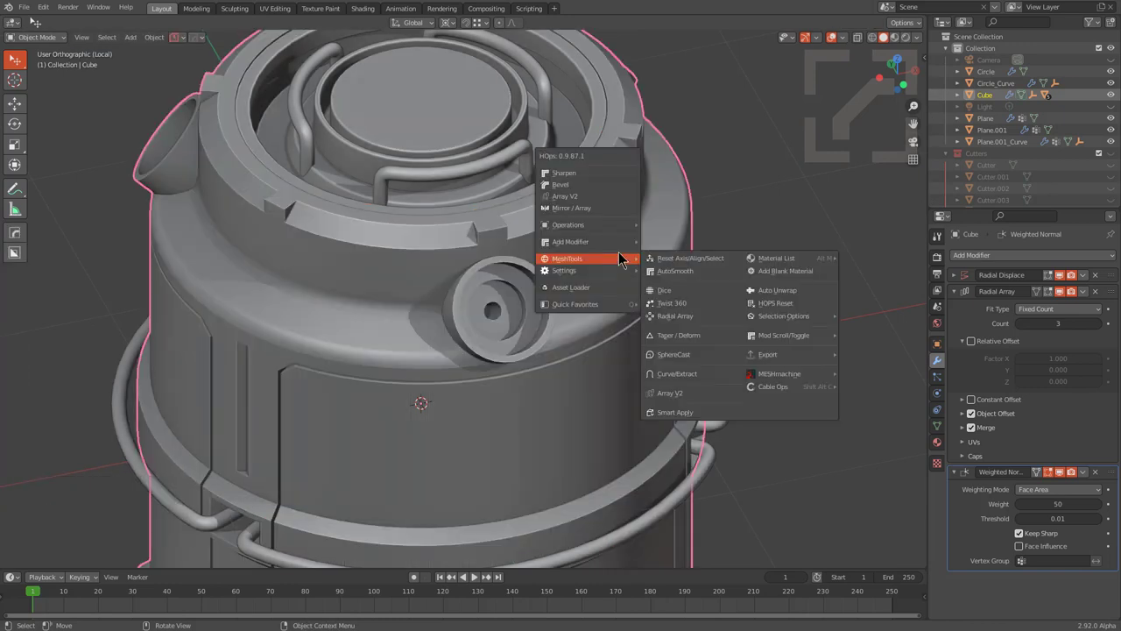
key("shift")
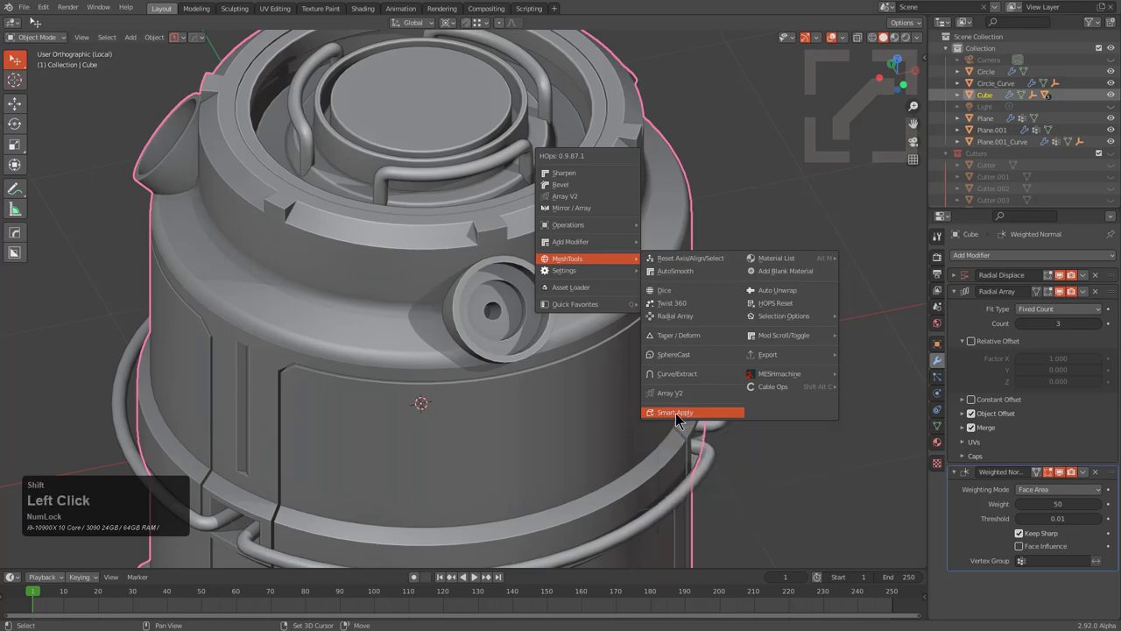
left_click(675, 412, "shift")
Step: Select the front port's outer rim loop on the cloned body and delete all the other vertices
scroll(555, 295, "up", 5)
key("1")
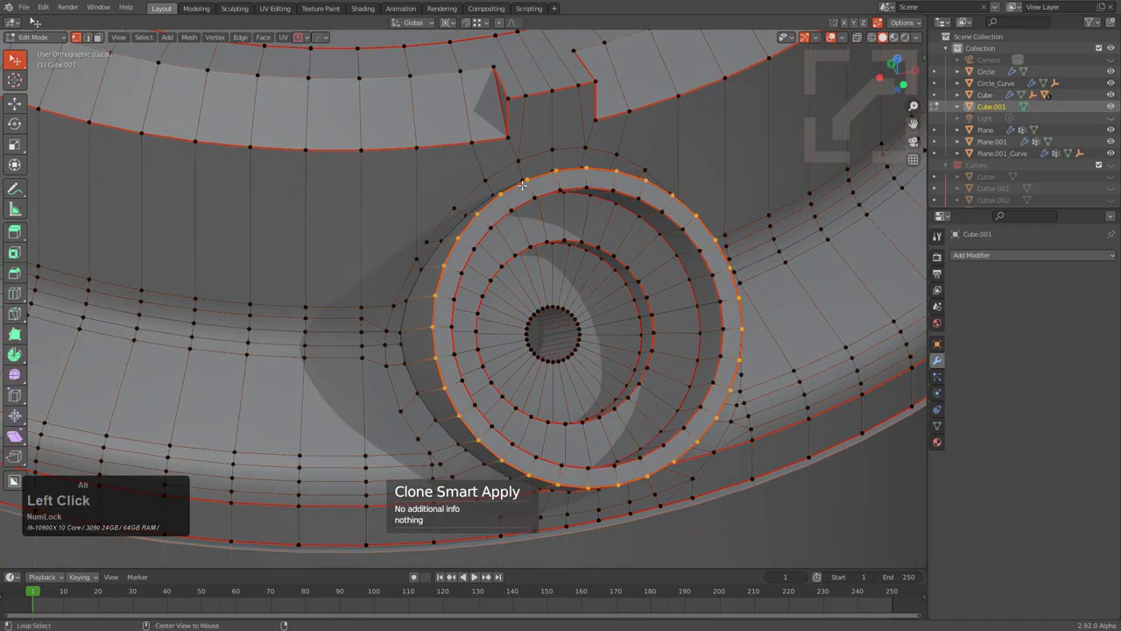
scroll(522, 185, "down", 6)
middle_click_drag(522, 185, 552, 260)
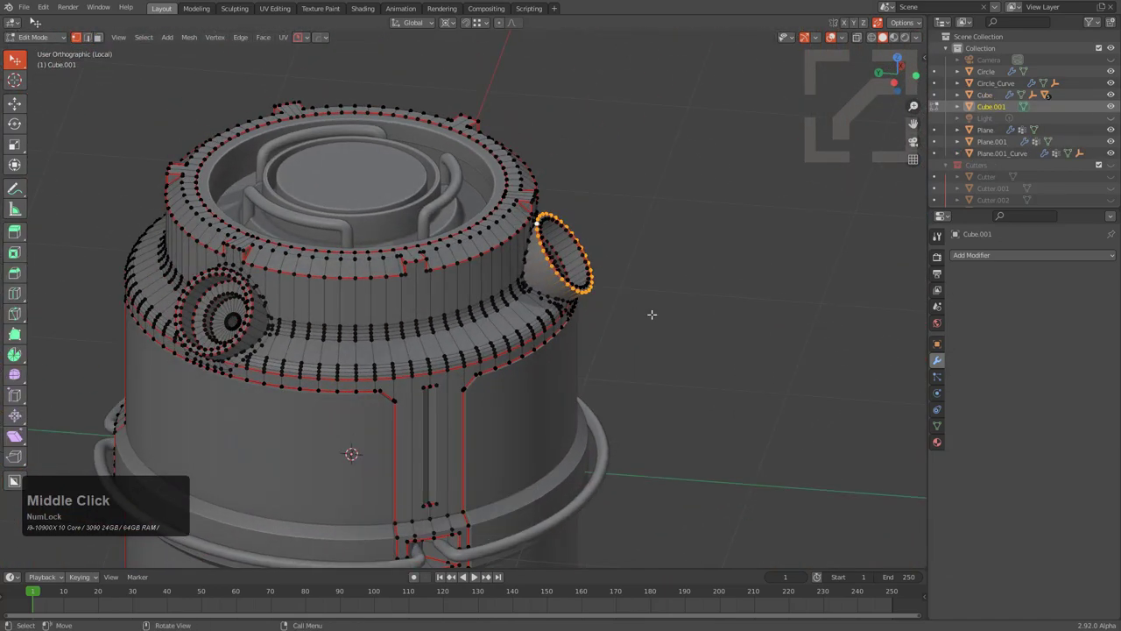
middle_click_drag(652, 314, 539, 327)
scroll(539, 327, "up", 5)
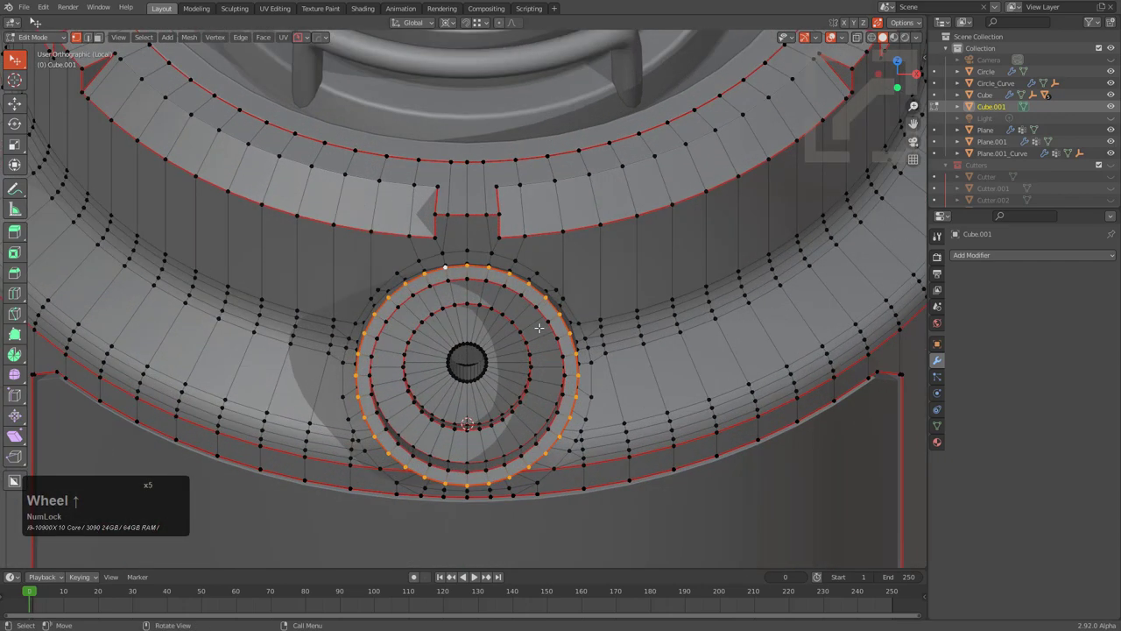
key("ctrl+i")
left_click(538, 327)
scroll(524, 332, "down", 1)
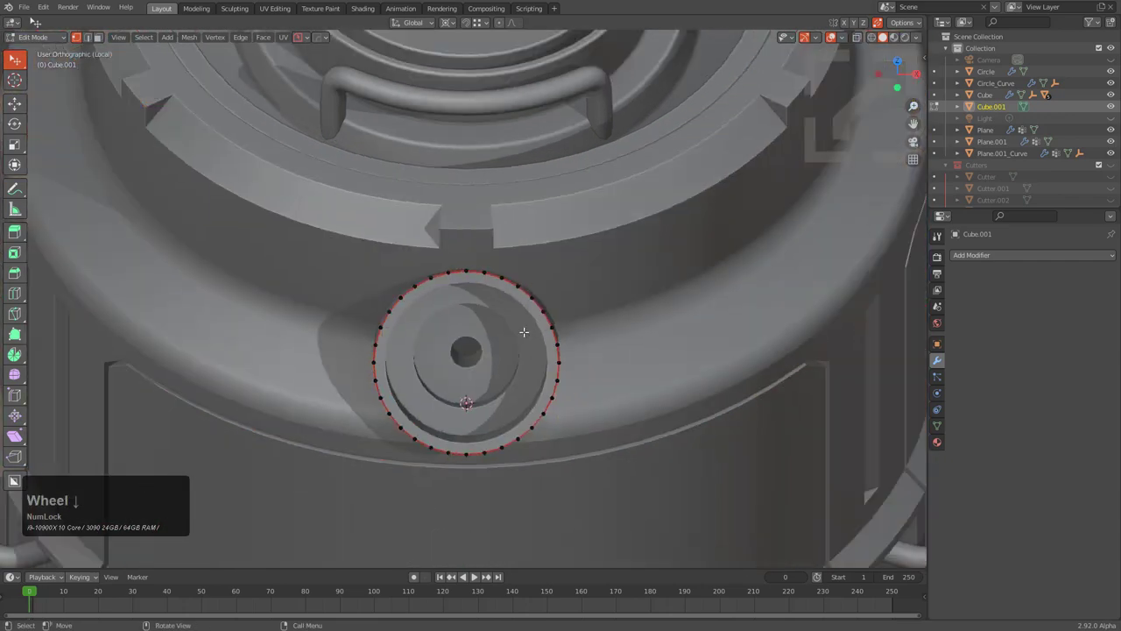
key("ctrl+KP_Add")
key("ctrl+KP_Add")
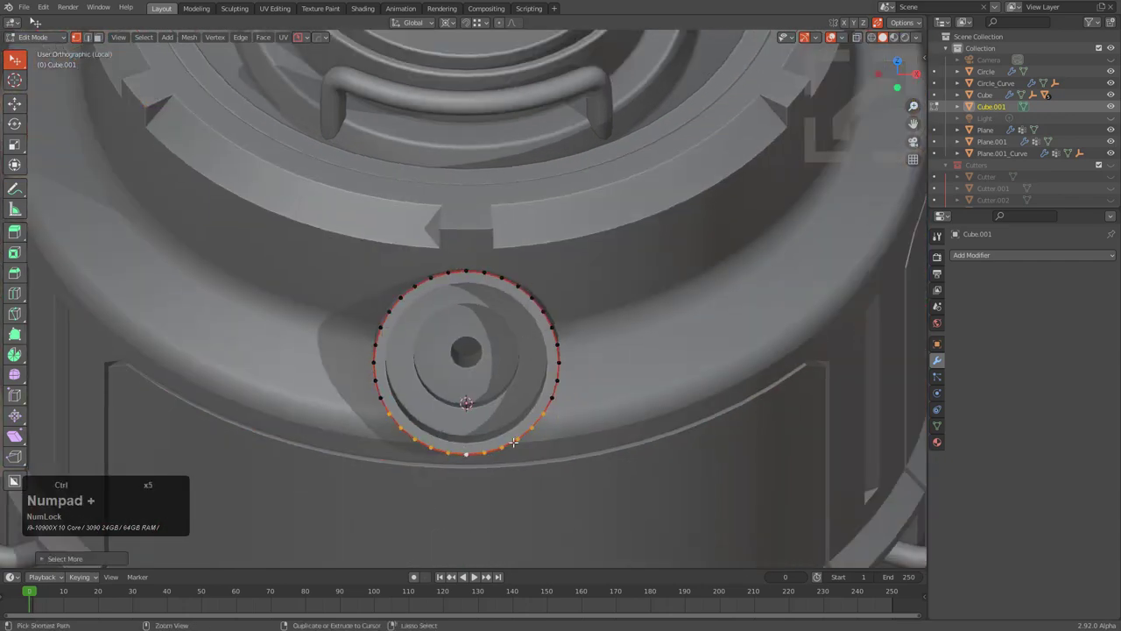
key("x")
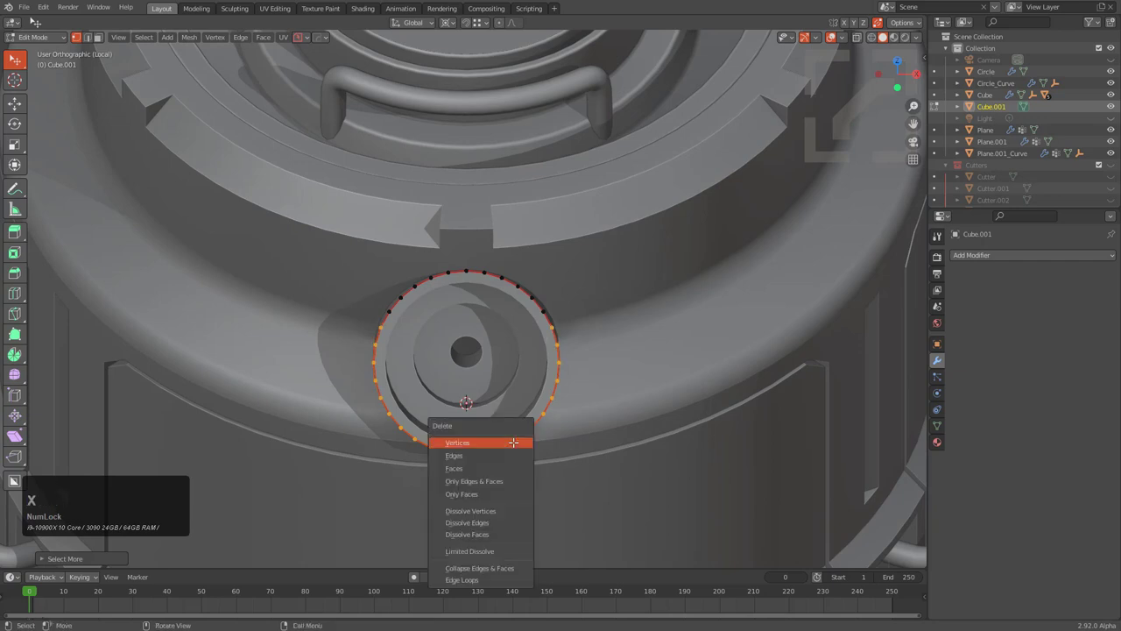
Step: Select the whole rim loop and scale it up slightly so it surrounds the front port
key("a")
key("s")
left_click(668, 351)
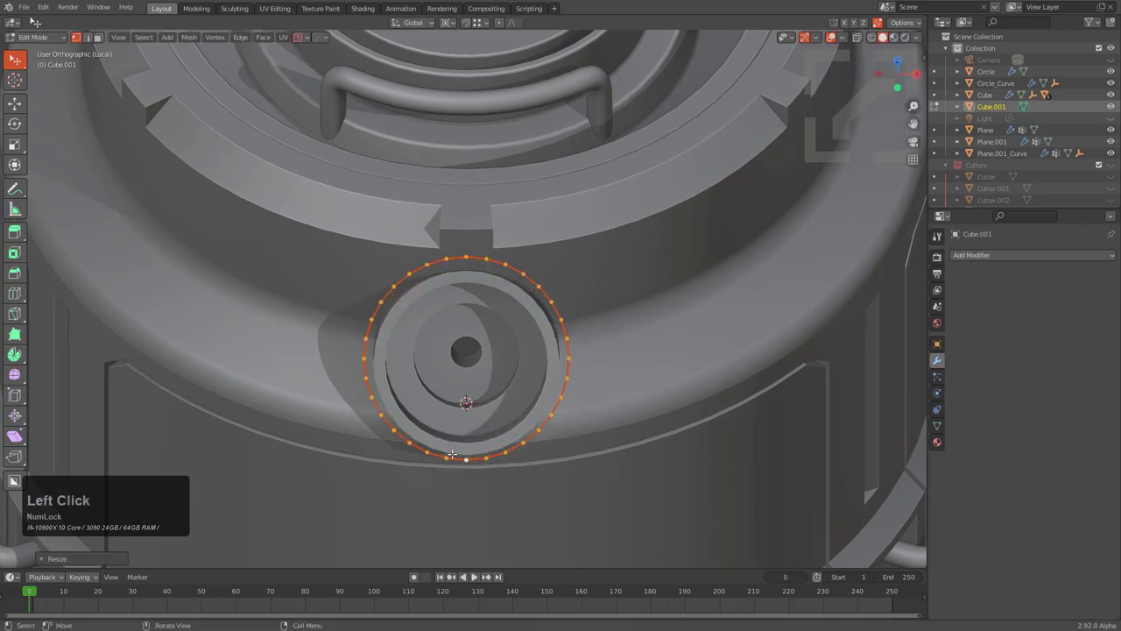
Step: Select the lower vertices of the enlarged loop and delete them, keeping an open arc over the top of the port
left_click(613, 346)
key("q")
left_click(514, 387)
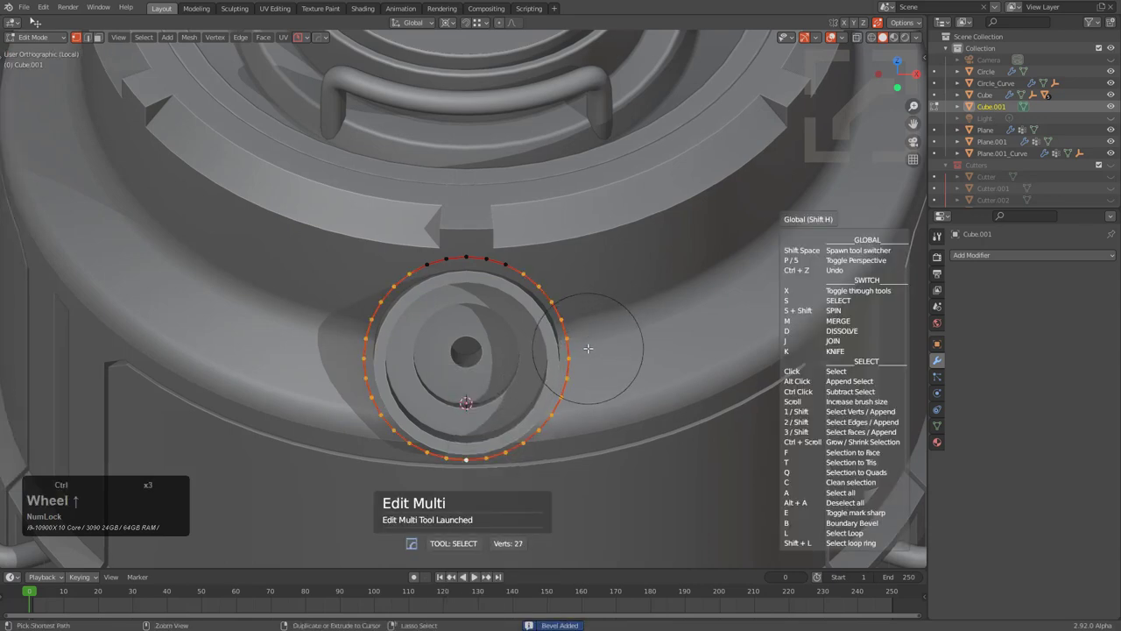
scroll(588, 348, "up", 1, "ctrl")
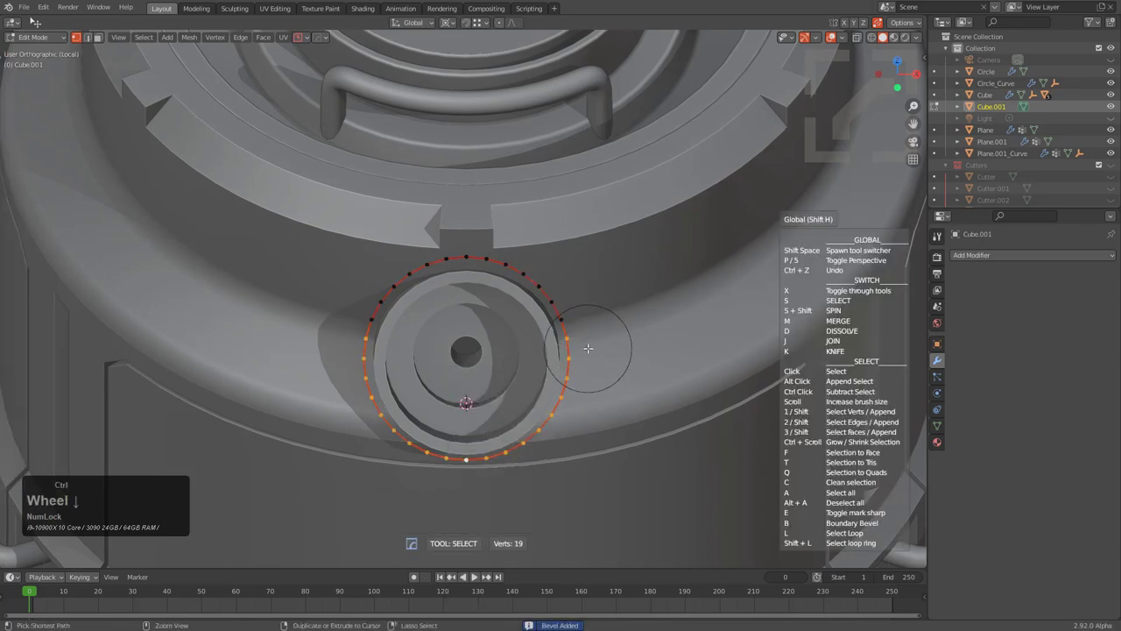
key("shift")
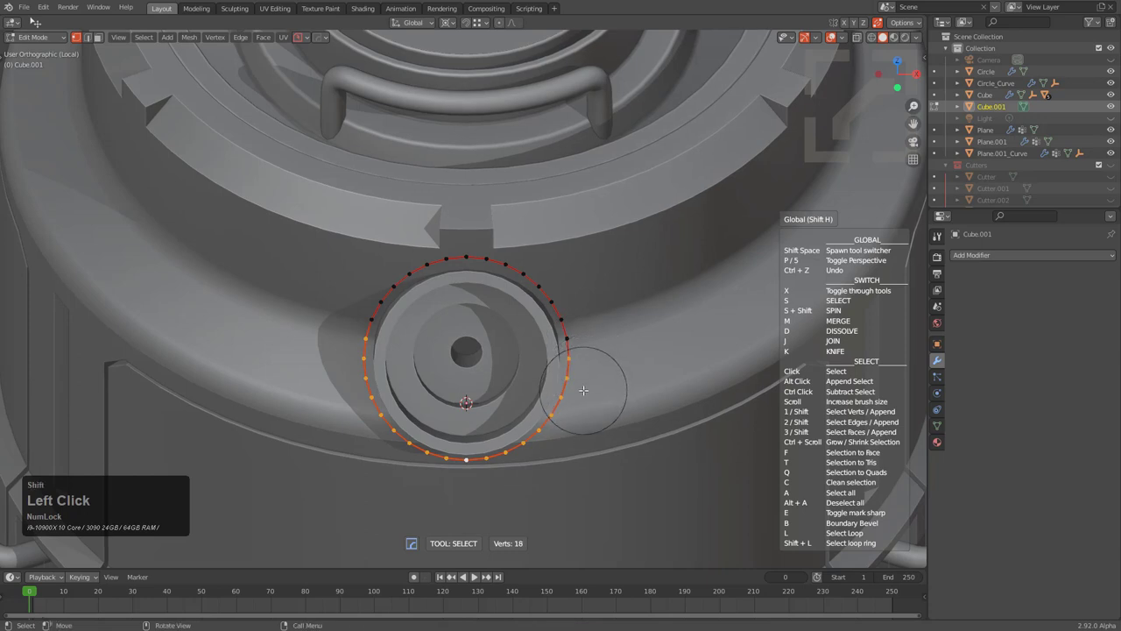
left_click(569, 378)
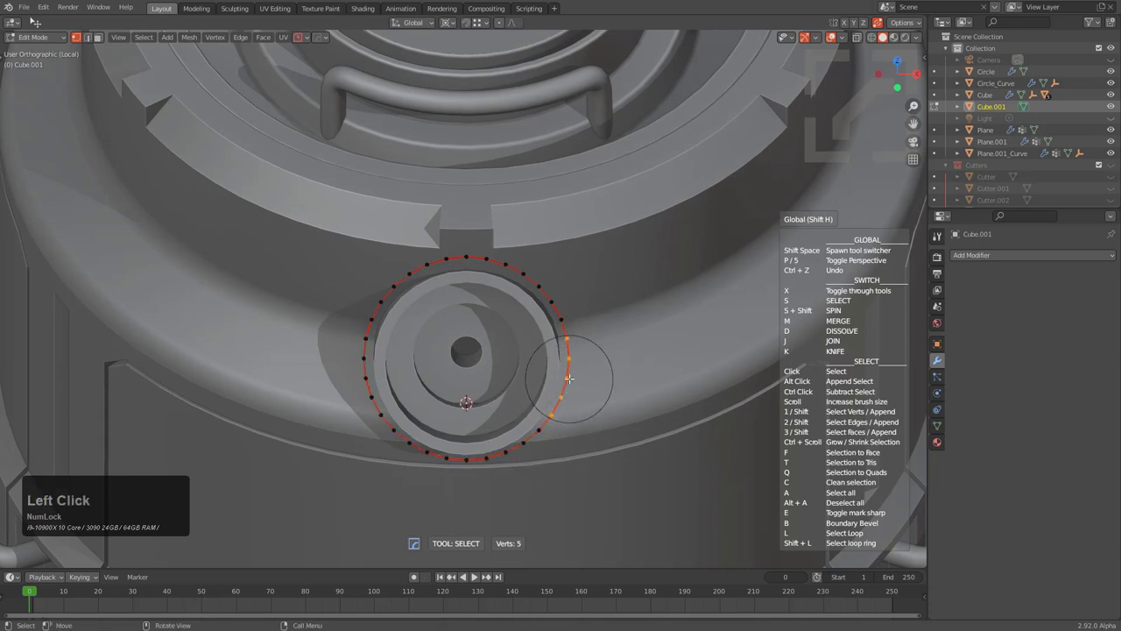
scroll(385, 407, "up", 2)
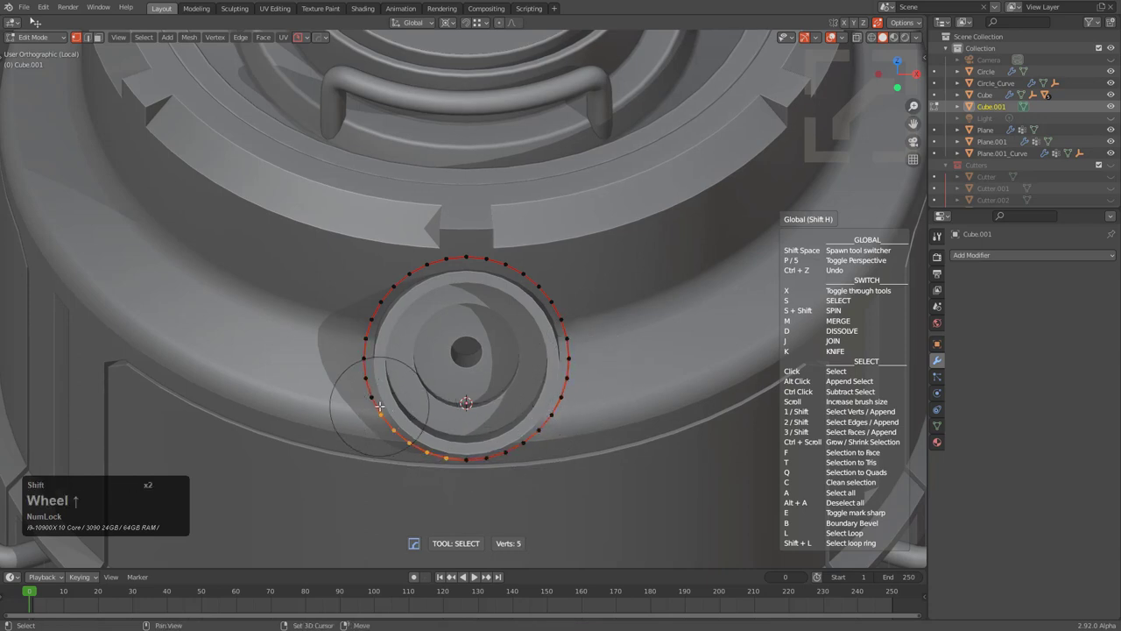
mouse_move(375, 399)
left_mouse_down("shift")
mouse_move(366, 389)
mouse_move(505, 467)
left_mouse_up("shift")
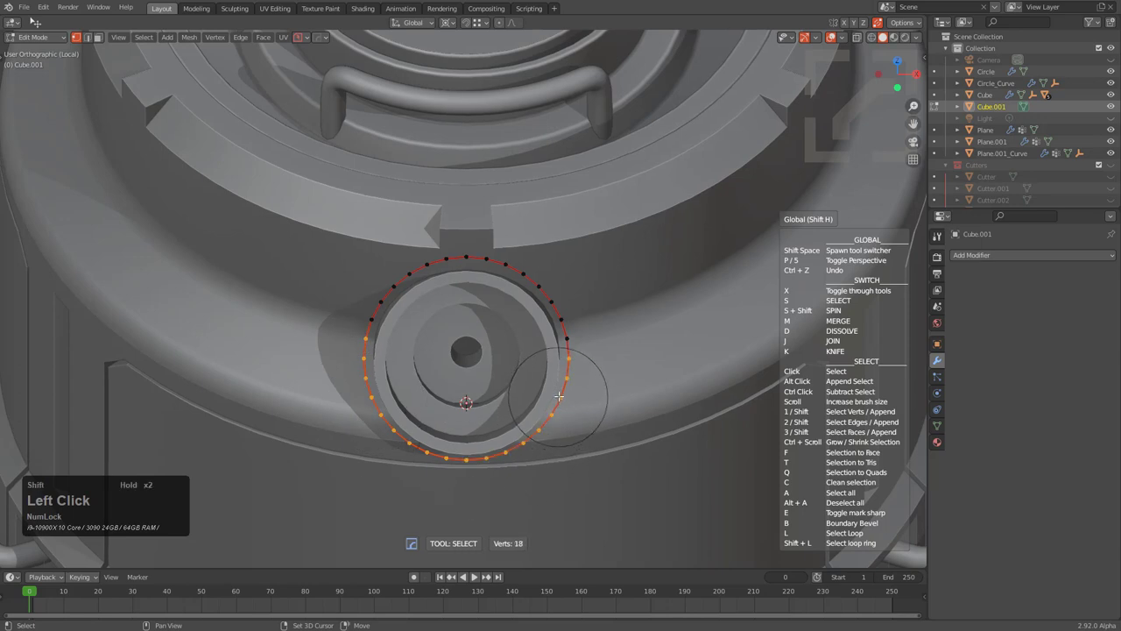
key("space")
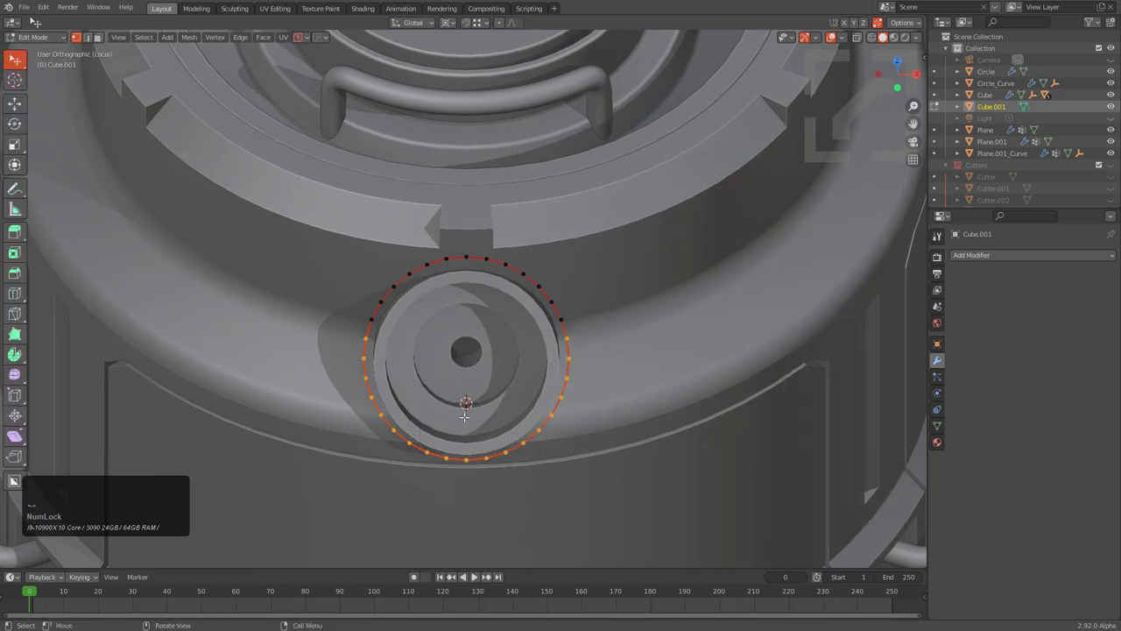
key("x")
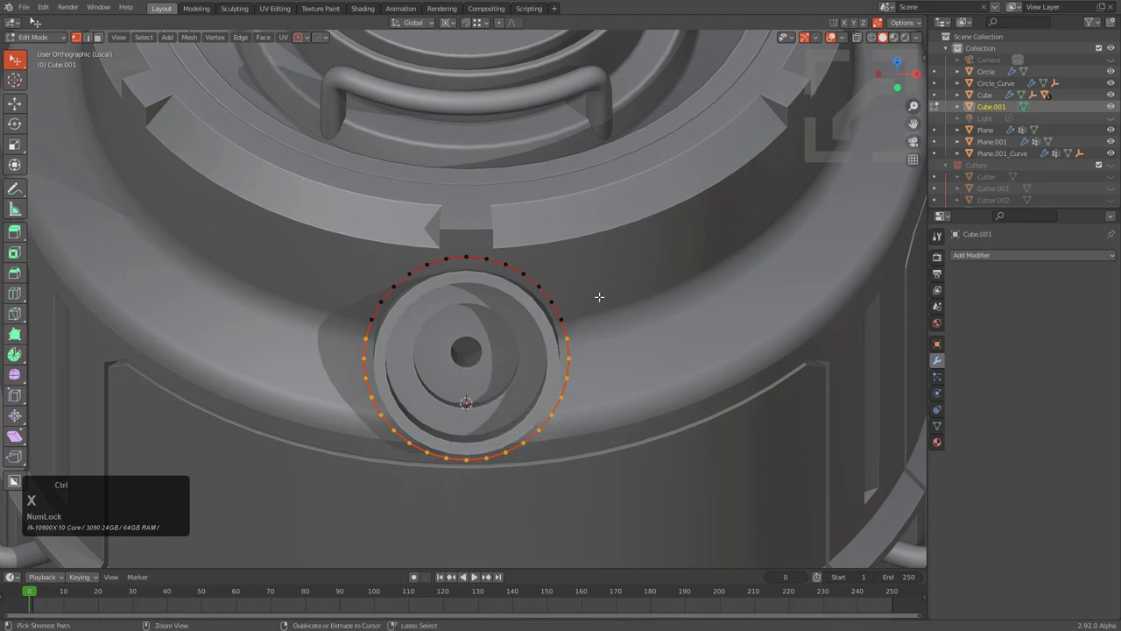
key("ctrl+KP_Subtract")
key("x")
left_click(599, 297)
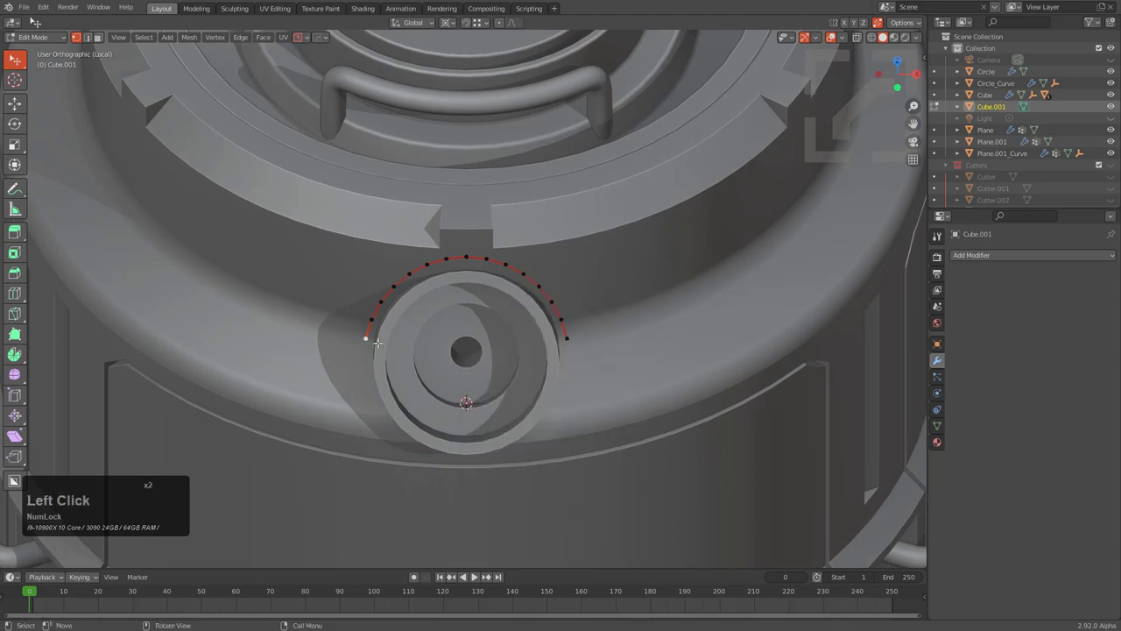
Step: Extrude both end vertices of the arc diagonally down toward the container body in the side view
middle_click_drag(587, 352, 693, 289)
key("e")
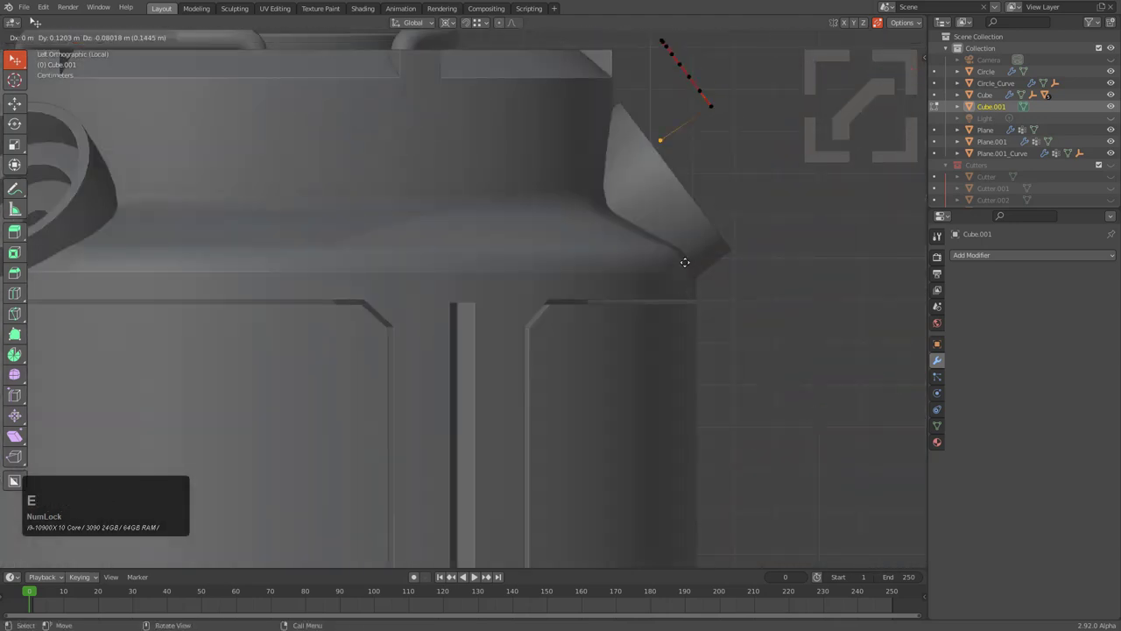
left_click(611, 316)
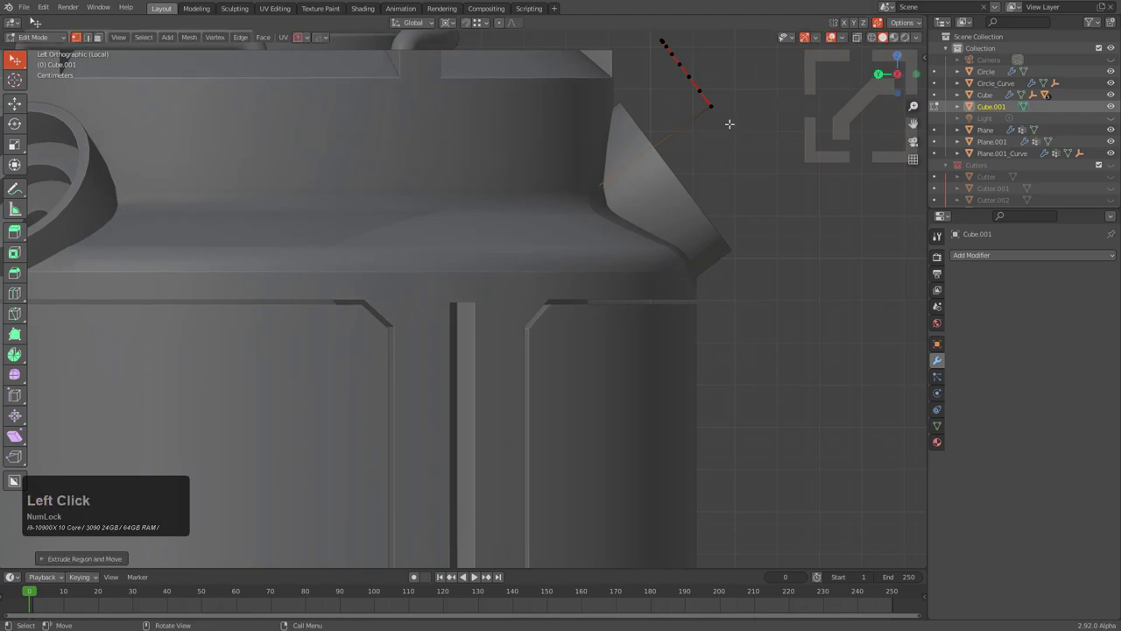
middle_click_drag(728, 120, 689, 298)
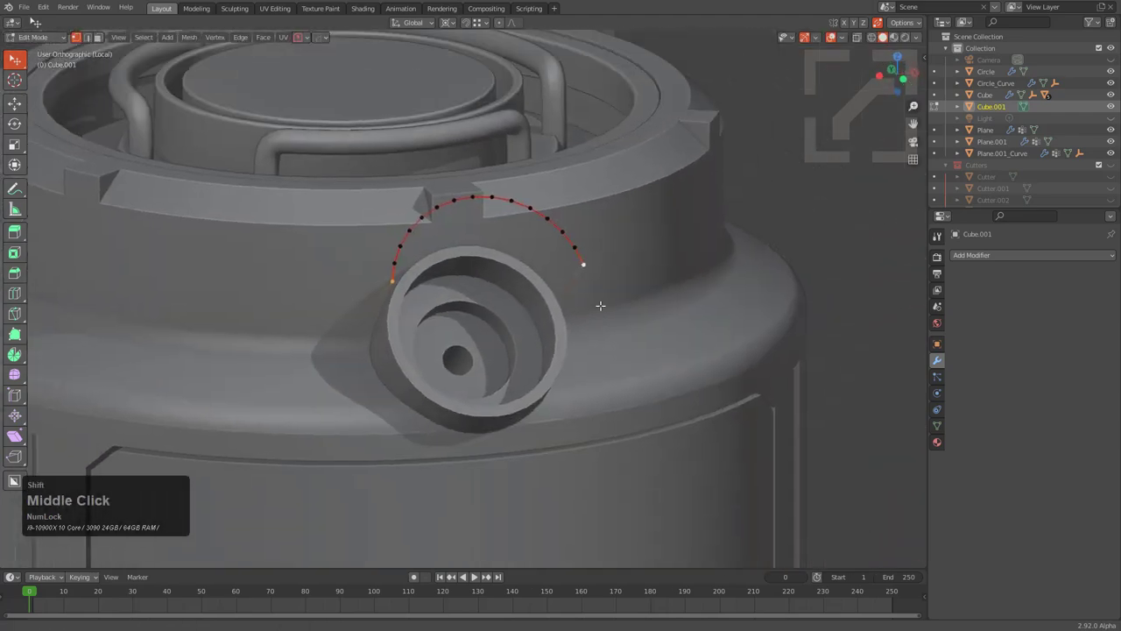
scroll(687, 309, "up", 3)
key("ctrl+shift+b")
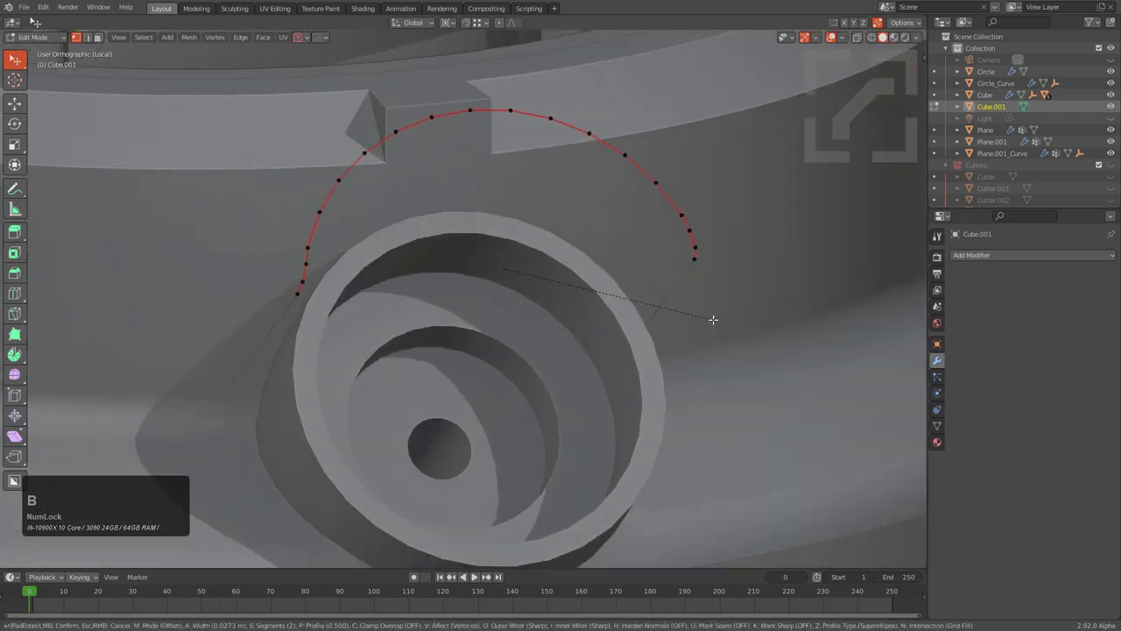
right_click(713, 319)
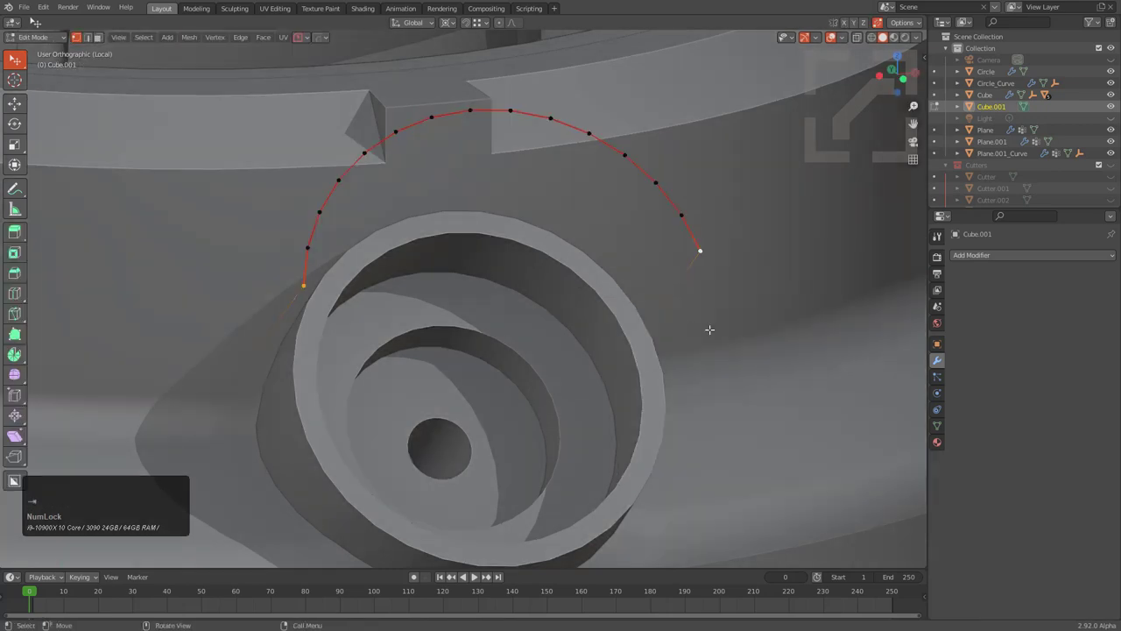
key("ctrl+shift+b")
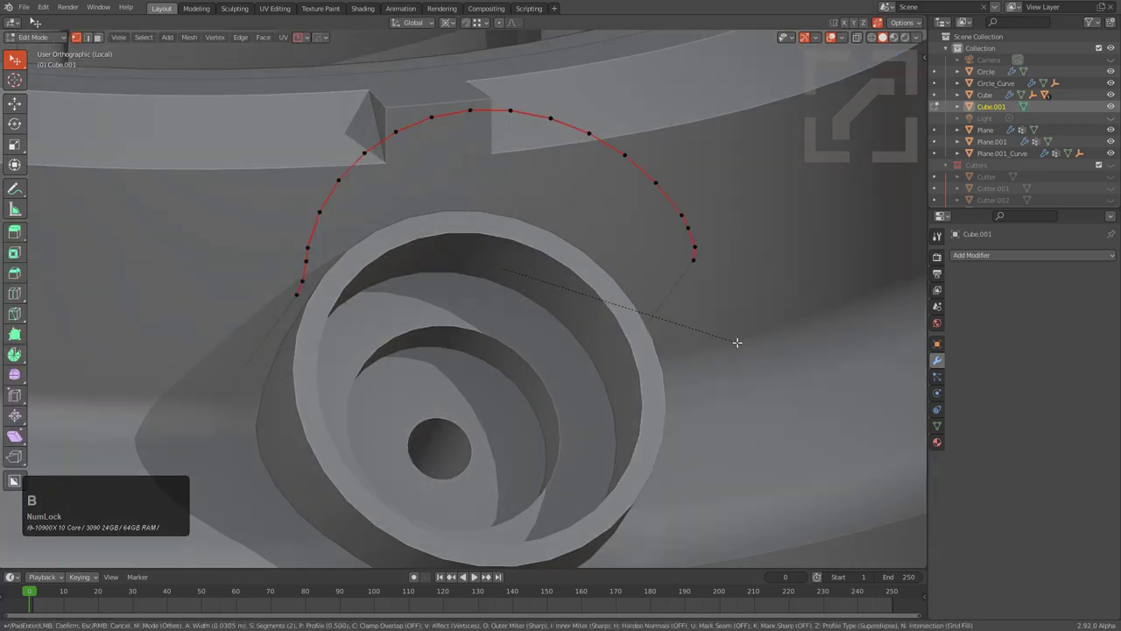
Step: Bevel the two corner vertices between the arc and its extruded legs with 2 segments and a width of about 0.048 m
middle_click(663, 338)
middle_click_drag(663, 338, 747, 349)
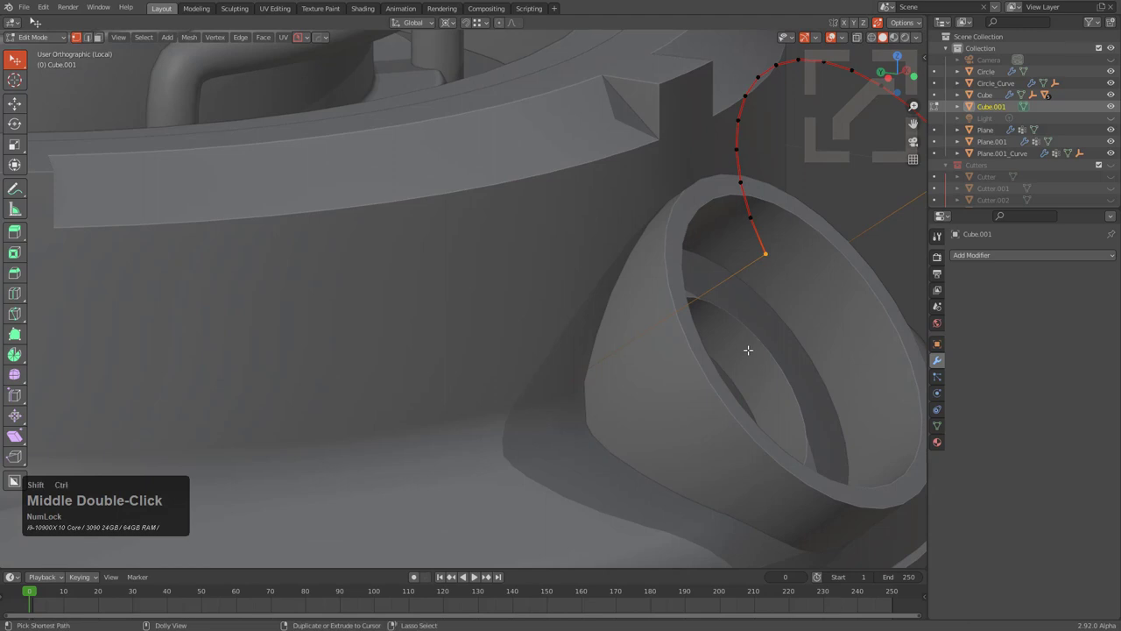
key("ctrl+shift+b")
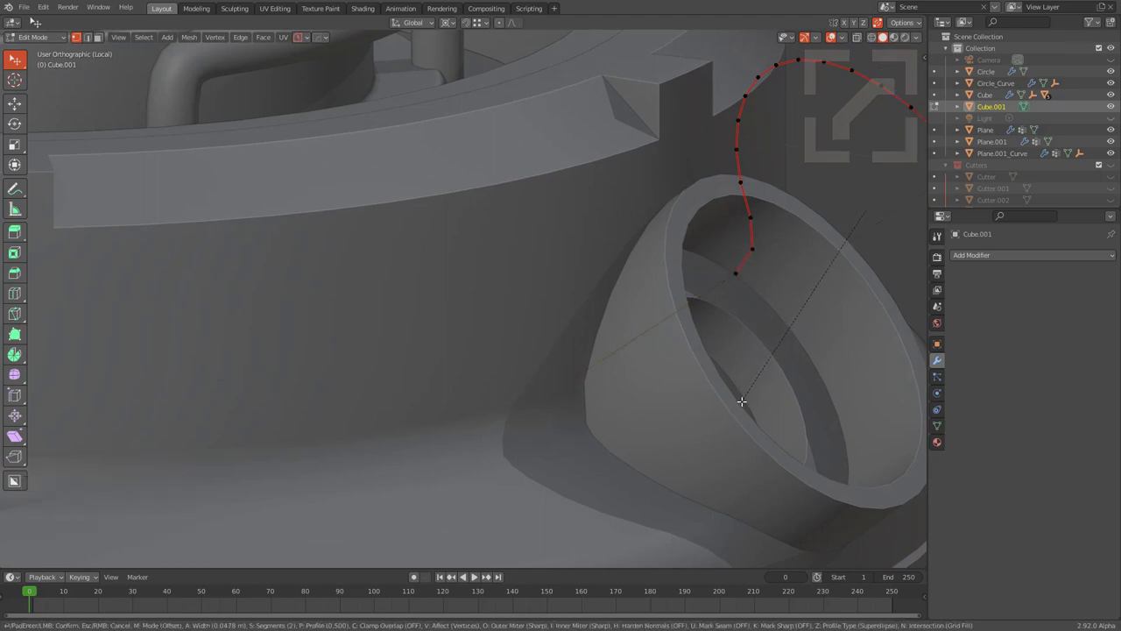
left_click(741, 401)
Step: Select all vertices of the arc and merge them by distance
key("a")
key("q")
right_click(754, 210)
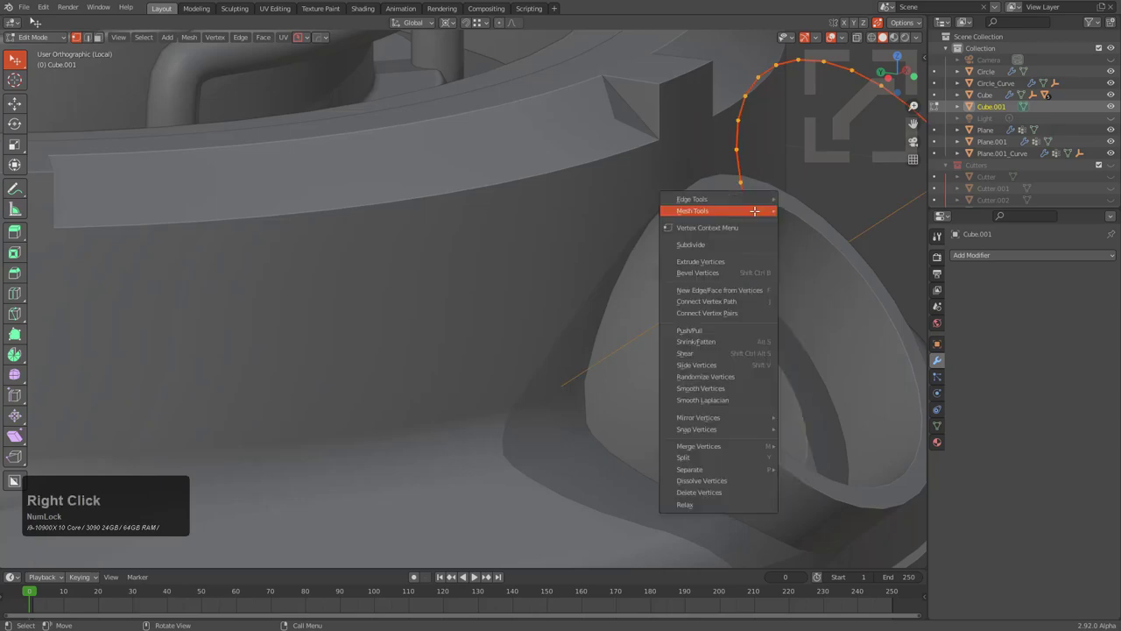
mouse_move(744, 448)
left_click(805, 489)
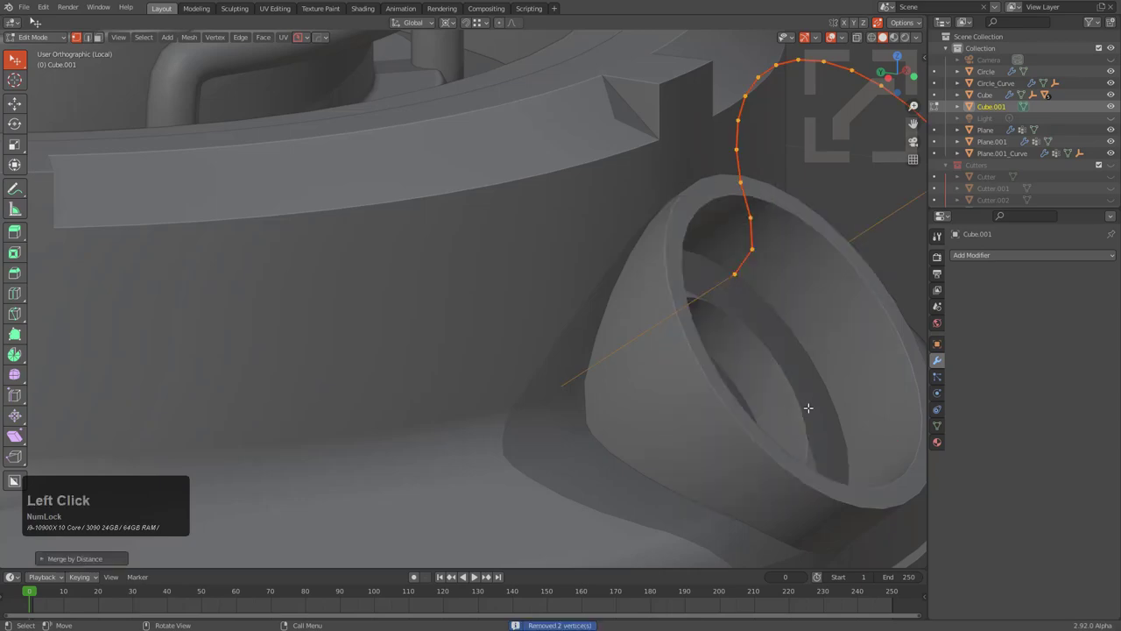
Step: Reveal the clone's hidden geometry and delete the leftover body panel pieces, keeping only the handle arc
scroll(796, 310, "down", 6)
middle_click_drag(614, 318, 439, 264)
key("Tab")
key("g")
right_click(372, 223)
key("Tab")
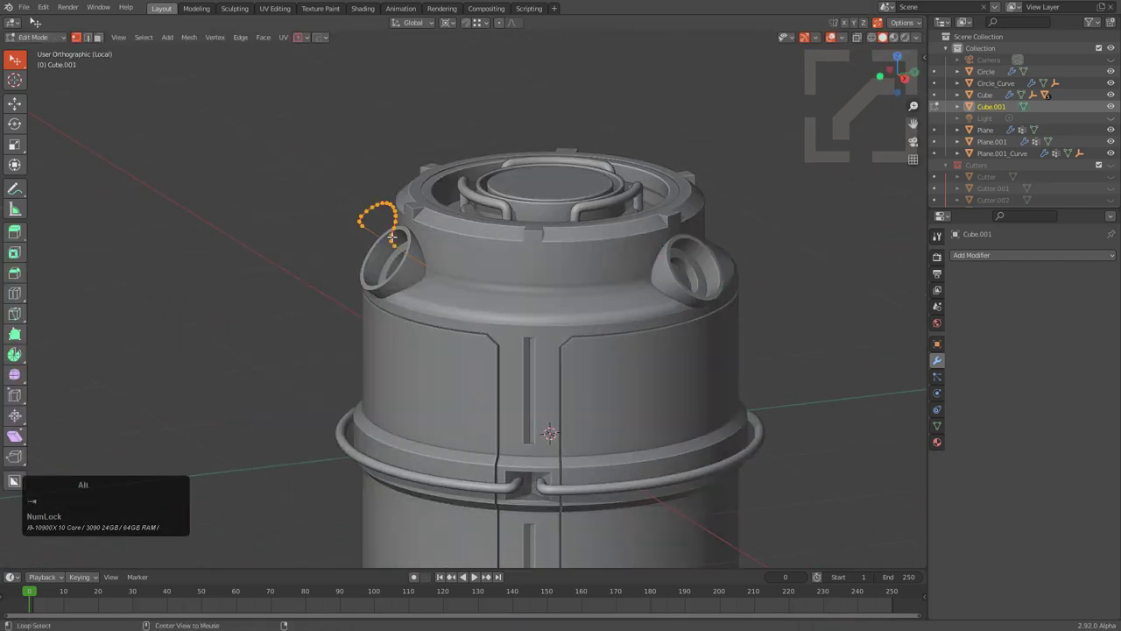
key("a")
key("alt+a")
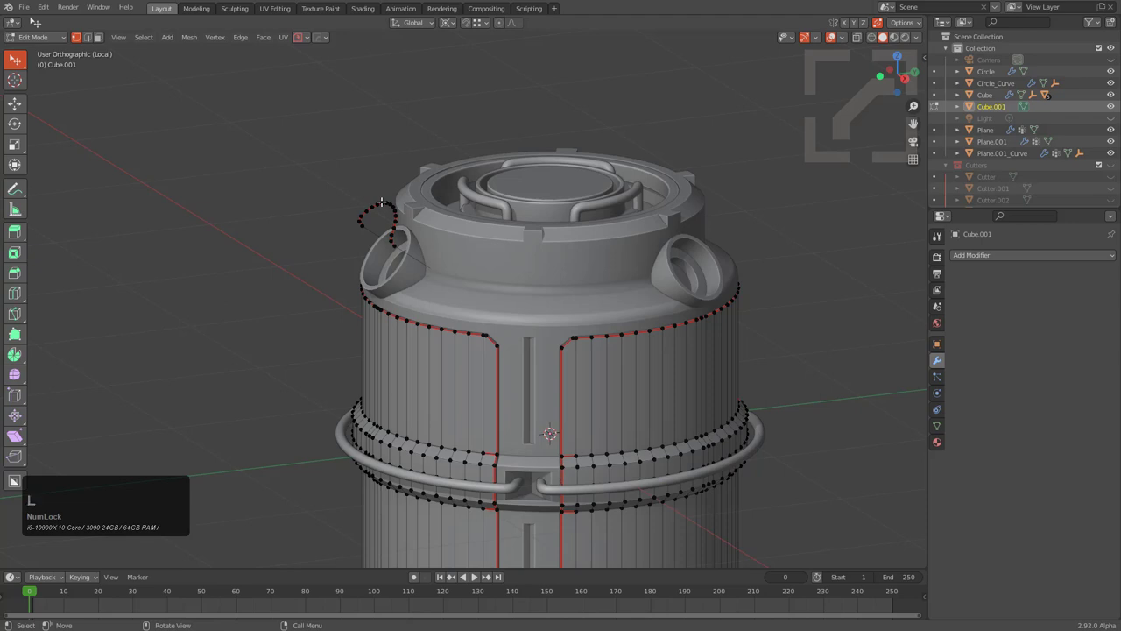
key("l")
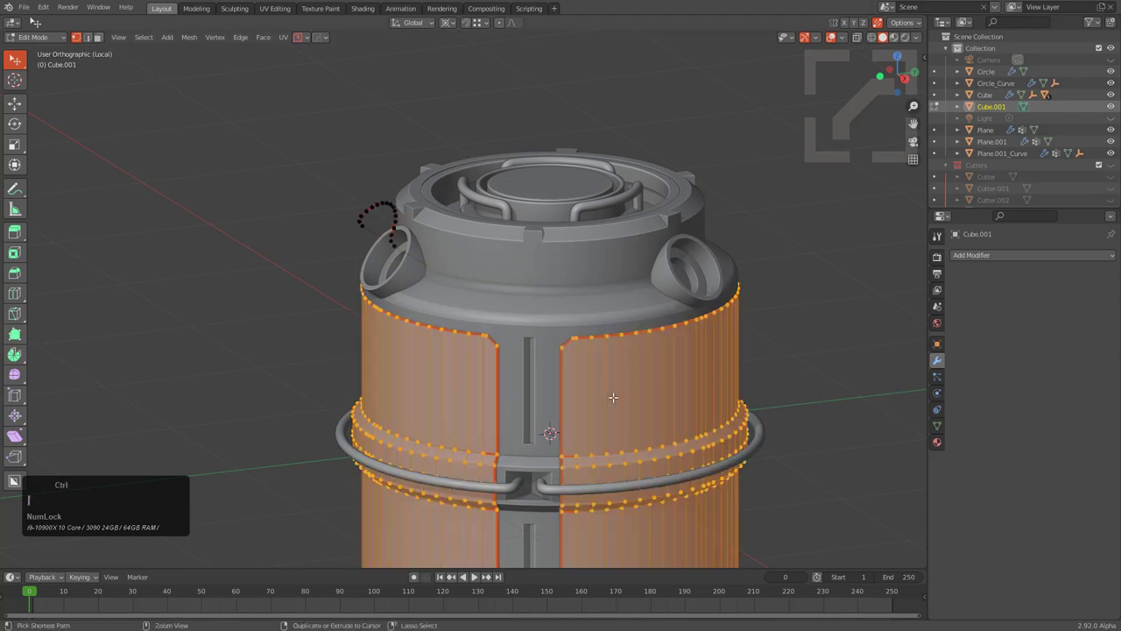
key("x")
left_click(613, 396)
Step: Move the handle arc about 0.083 m toward the body and 0.074 m down in the side view
middle_click_drag(613, 397, 736, 261)
scroll(599, 387, "down", 1)
scroll(675, 313, "up", 2)
key("Tab")
key("Tab")
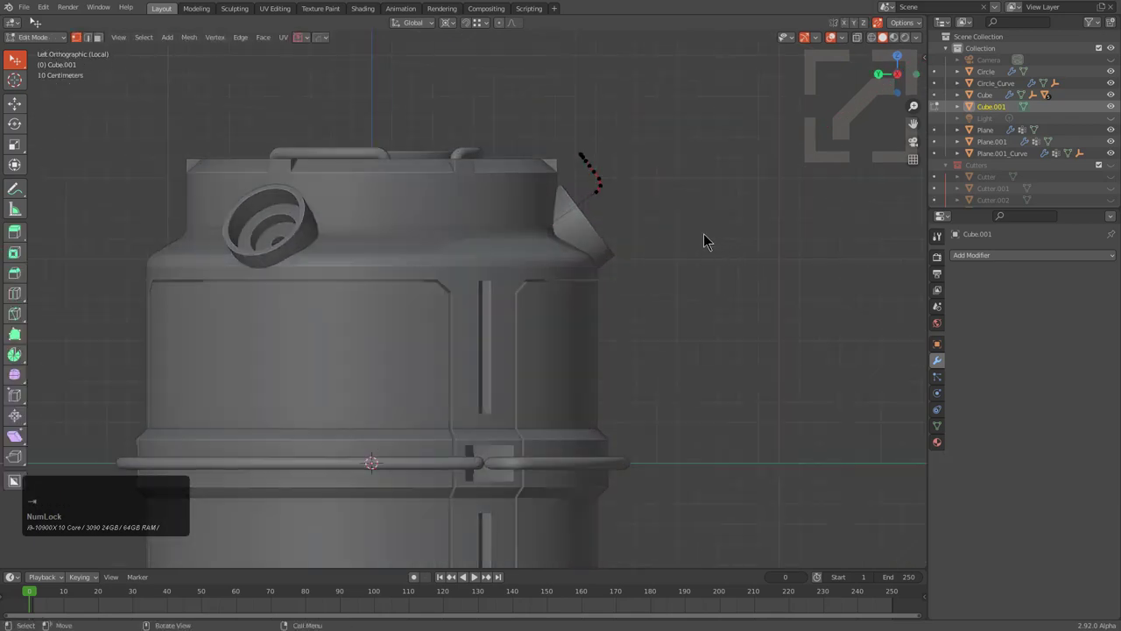
scroll(679, 263, "up", 4)
key("g")
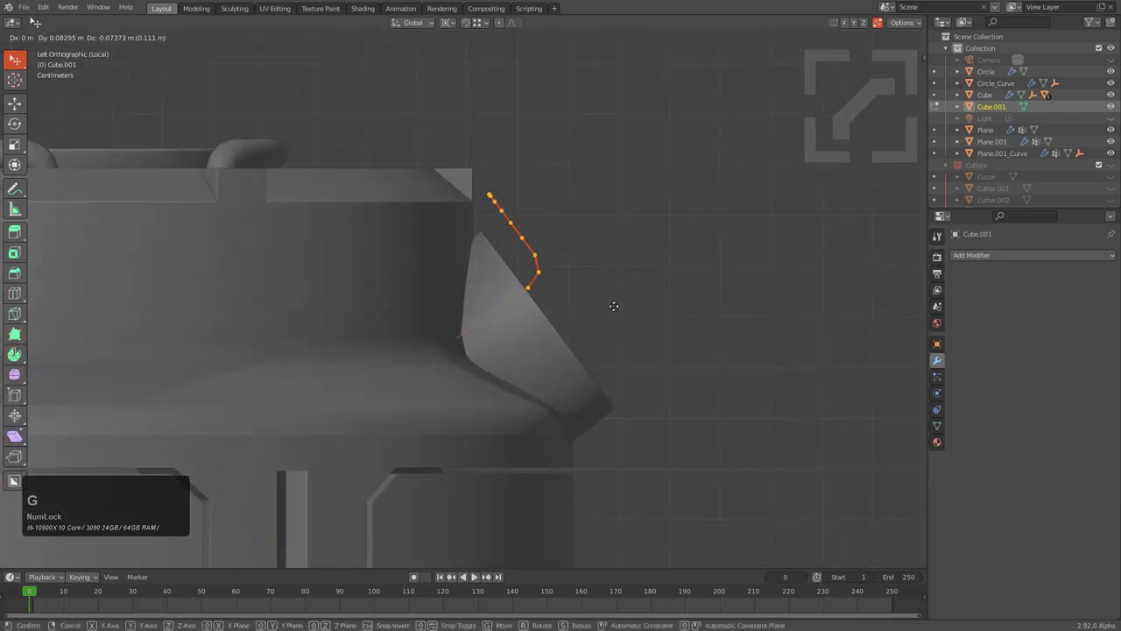
left_click(614, 306)
Step: Add a level 1 Subdivision modifier to the handle arc
key("Tab")
key("ctrl+1")
middle_click_drag(628, 293, 566, 331)
scroll(577, 315, "down", 4)
Step: Convert the arc to a tubular curve with a width of about 0.032 and smooth shading
key("q")
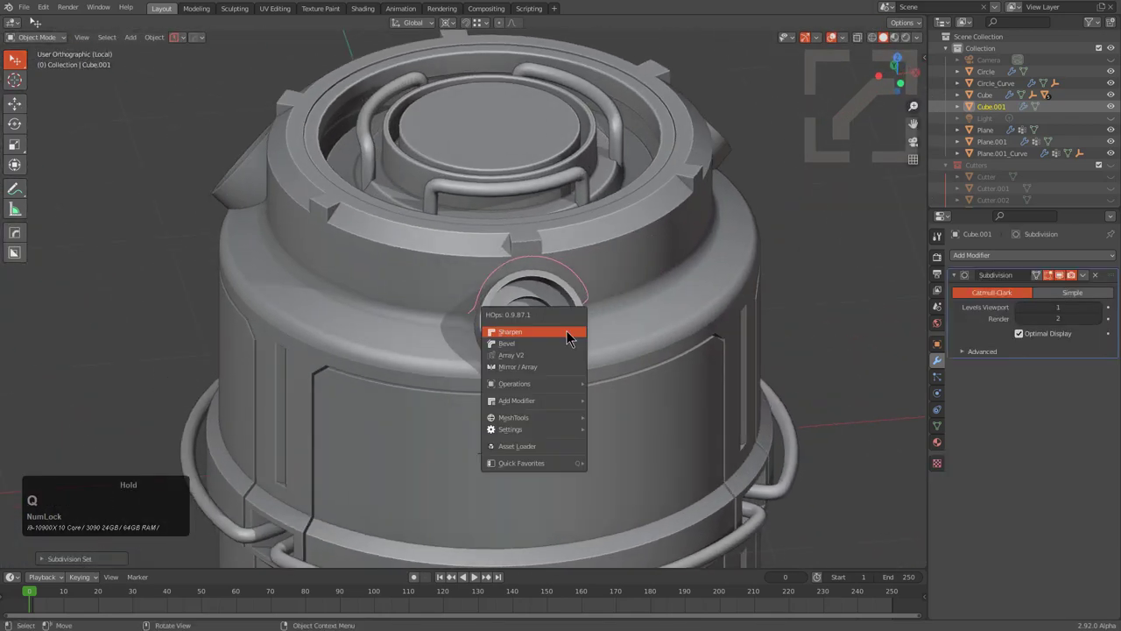
mouse_move(548, 420)
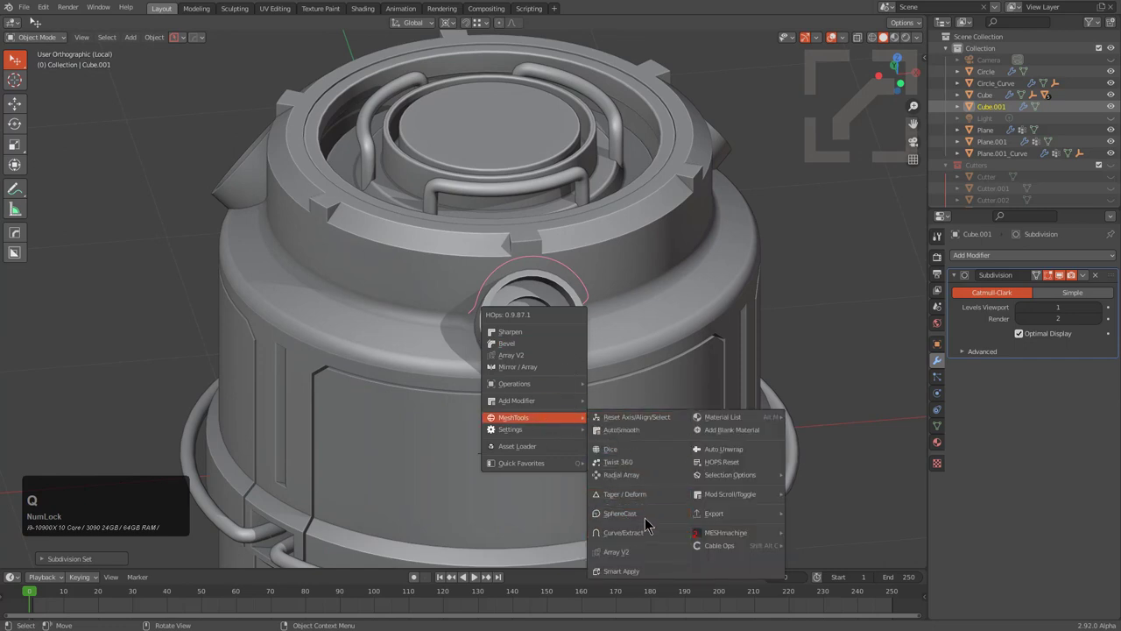
left_click(646, 533)
key("s")
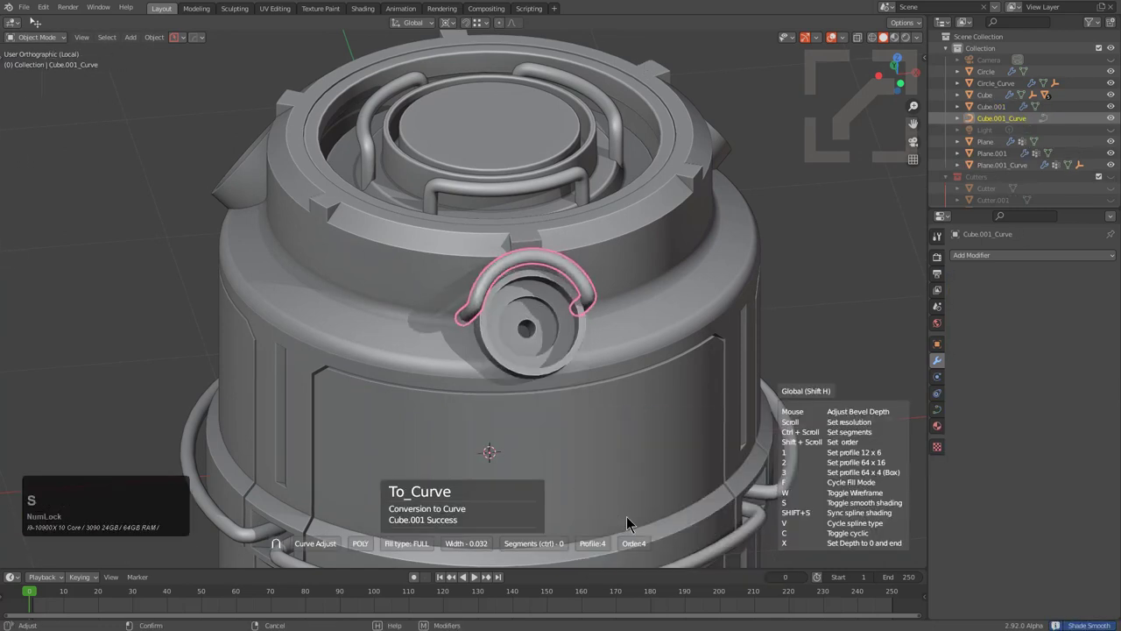
left_click(628, 520)
Step: Start converting the port's tubular handle curve to another object type
scroll(631, 517, "down", 4)
middle_click_drag(619, 490, 566, 373)
scroll(578, 350, "up", 3)
key("q")
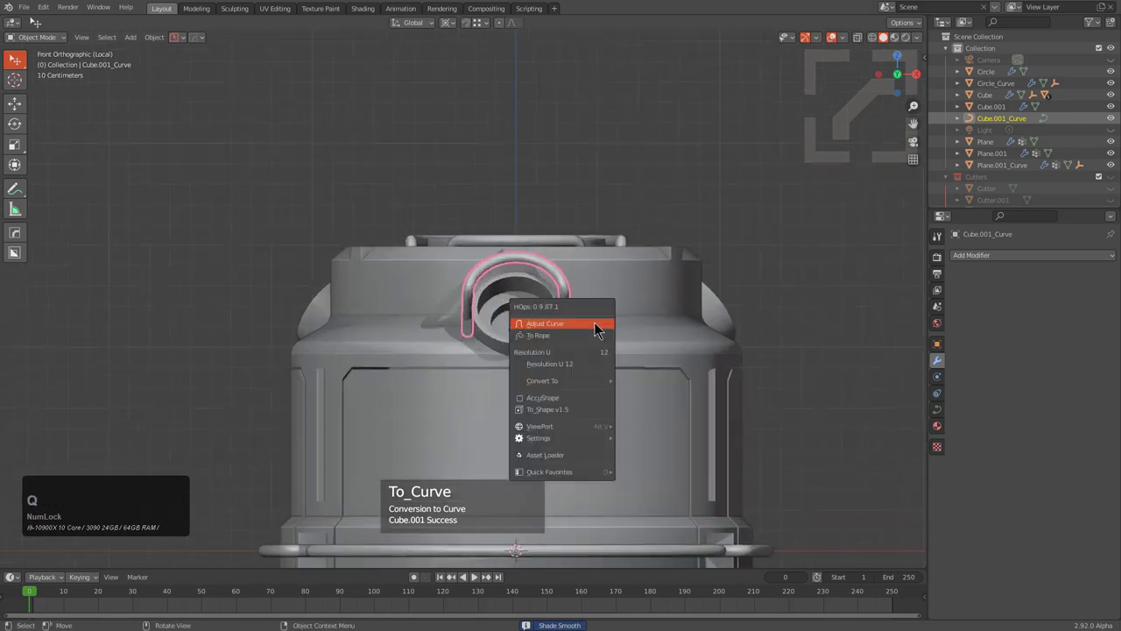
mouse_move(578, 380)
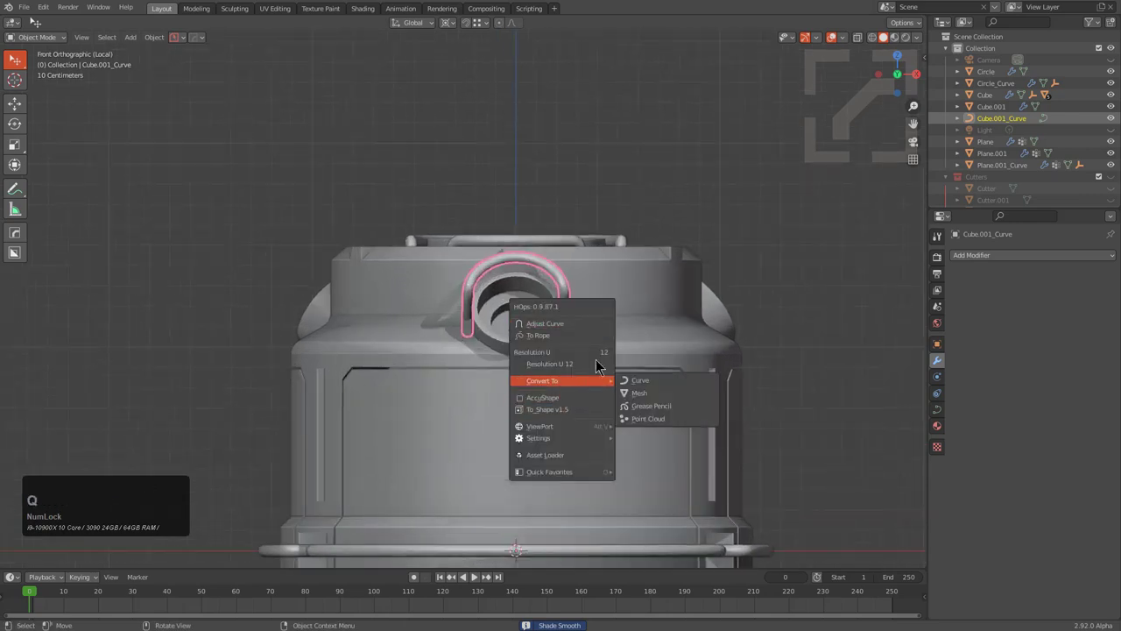
Step: Convert the curved handle to a mesh and give it a three-count radial array around the Z axis
left_click(640, 392)
key("q")
mouse_move(616, 417)
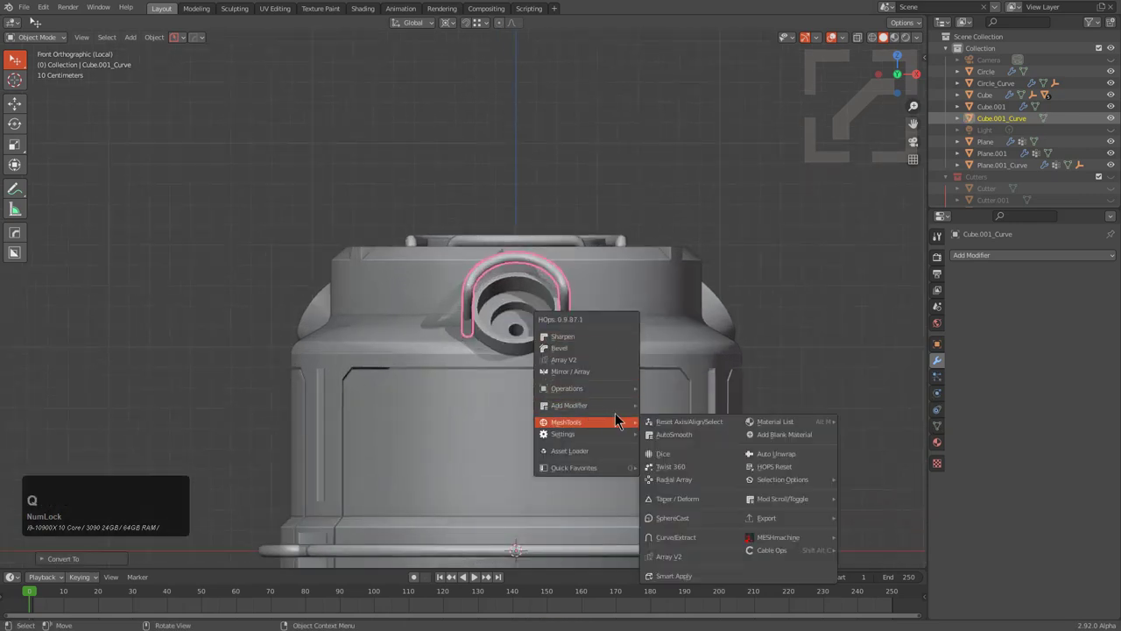
left_click(680, 478)
key("x")
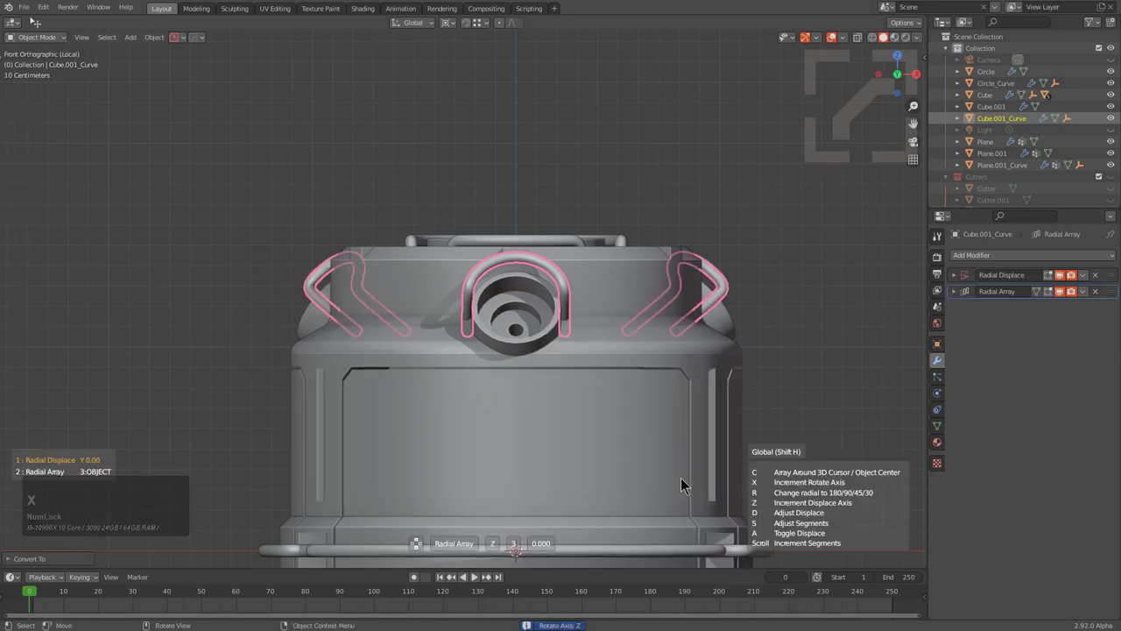
left_click(680, 477)
Step: Mirror the arrayed handles along Z across the barrel body to the opposite end with a mirror modifier
middle_click_drag(570, 368, 500, 286)
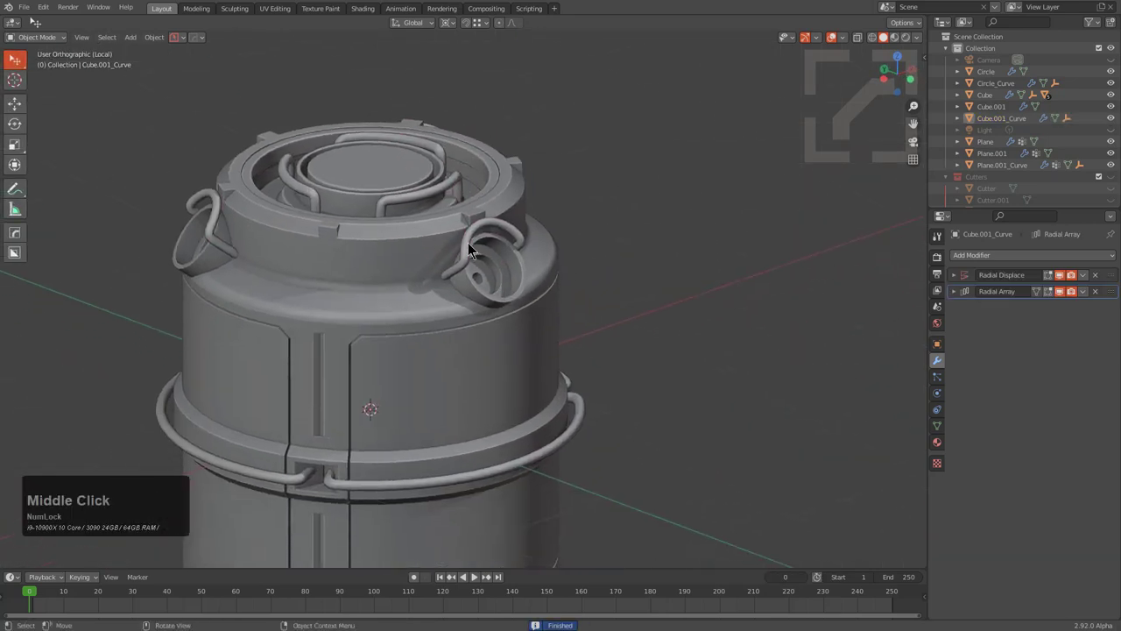
left_click(468, 243)
left_click(410, 249, "shift")
scroll(527, 307, "down", 5)
key("alt+x")
key("x")
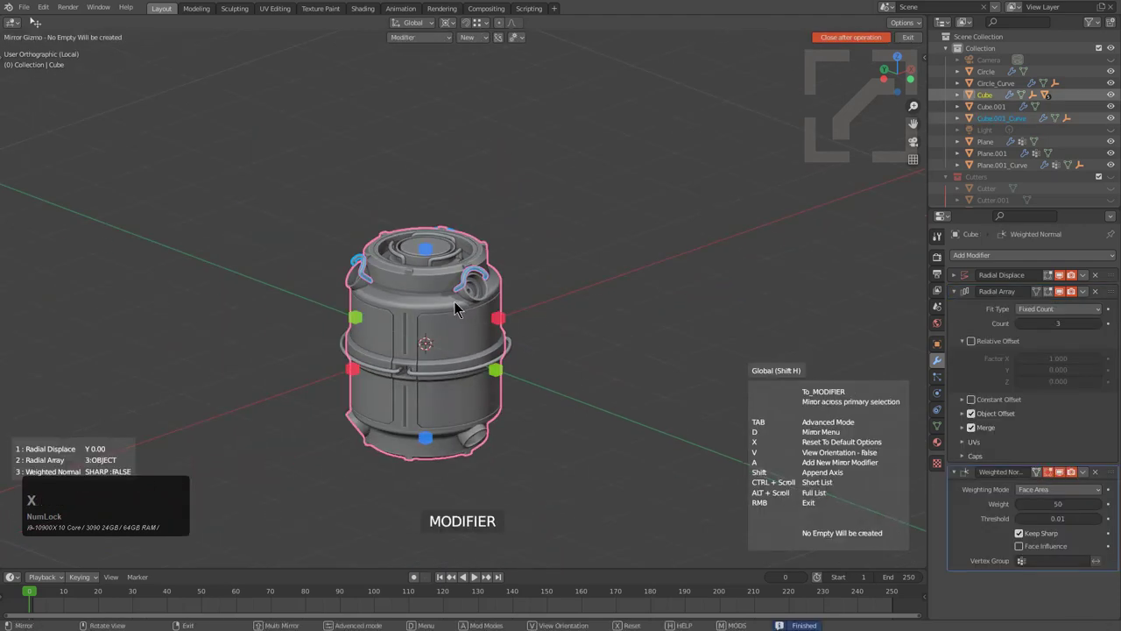
left_click(425, 251)
Step: Open the barrel body's mesh for editing, with all hidden geometry revealed and nothing selected
middle_click_drag(595, 374, 529, 373)
scroll(547, 362, "up", 1)
left_click(528, 335)
scroll(528, 335, "up", 4)
key("Tab")
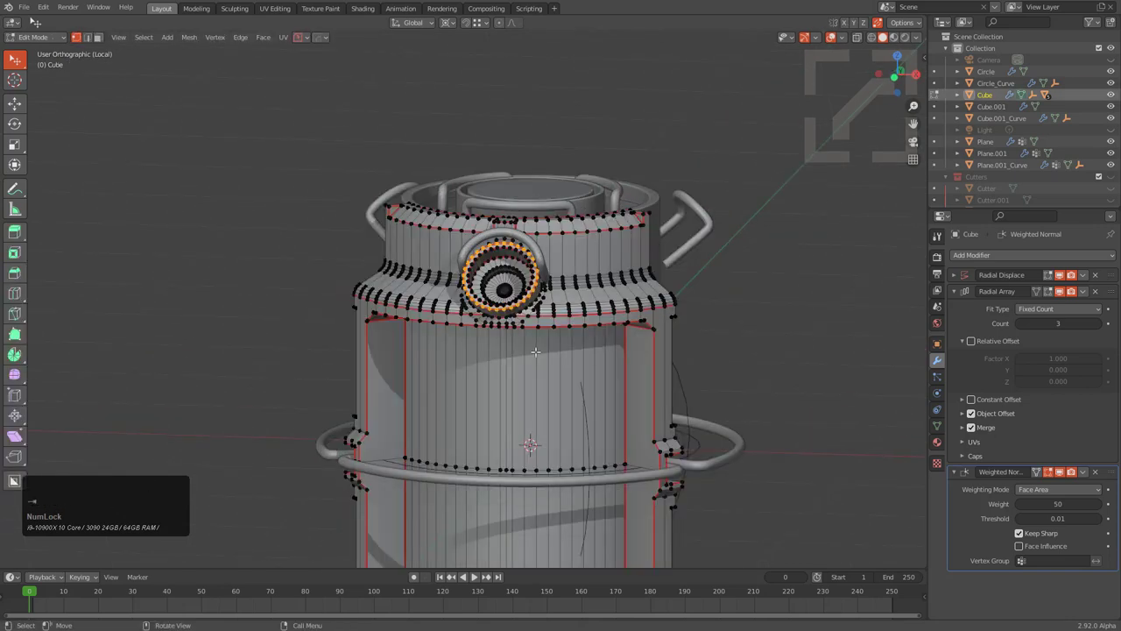
key("alt+h")
scroll(536, 350, "down", 1)
key("alt+a")
Step: Examine the barrel segment's mesh from the front, side and above in solid and see-through display
middle_click_drag(548, 378, 563, 304)
scroll(561, 304, "up", 1)
key("alt+z")
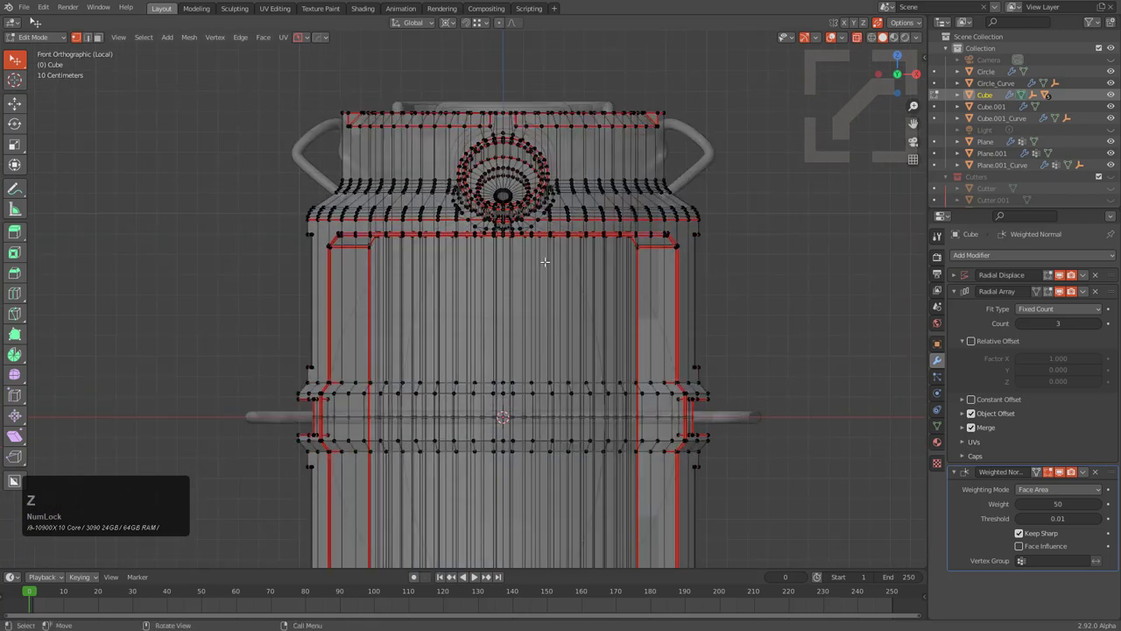
scroll(542, 263, "up", 2)
scroll(537, 257, "down", 2)
middle_click_drag(576, 367, 558, 311, "shift")
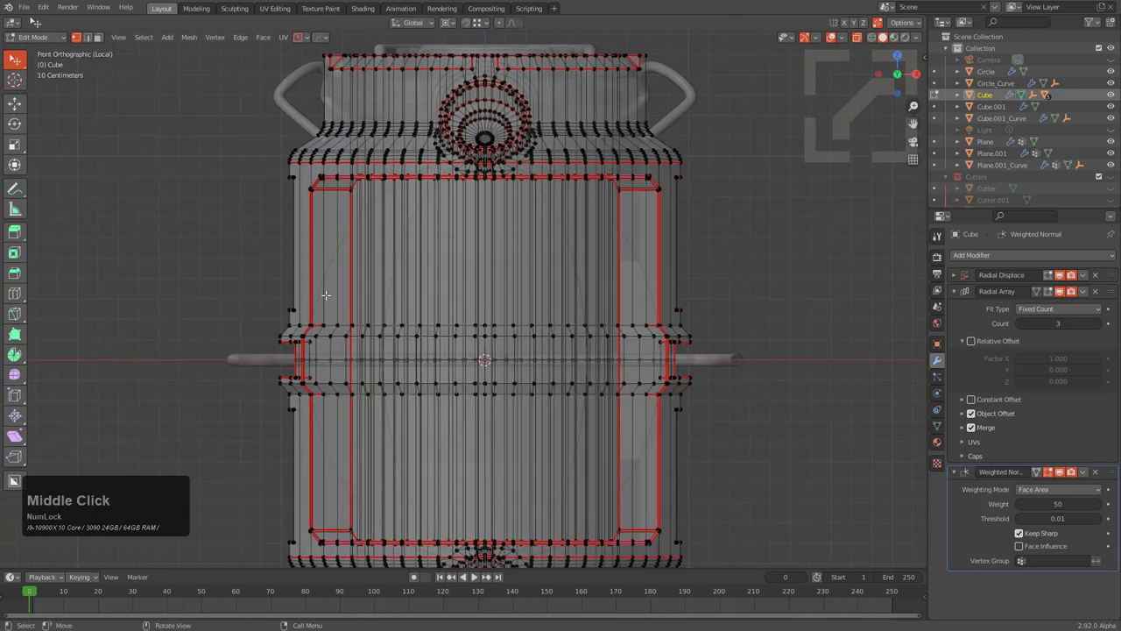
key("alt+z")
scroll(516, 229, "up", 2)
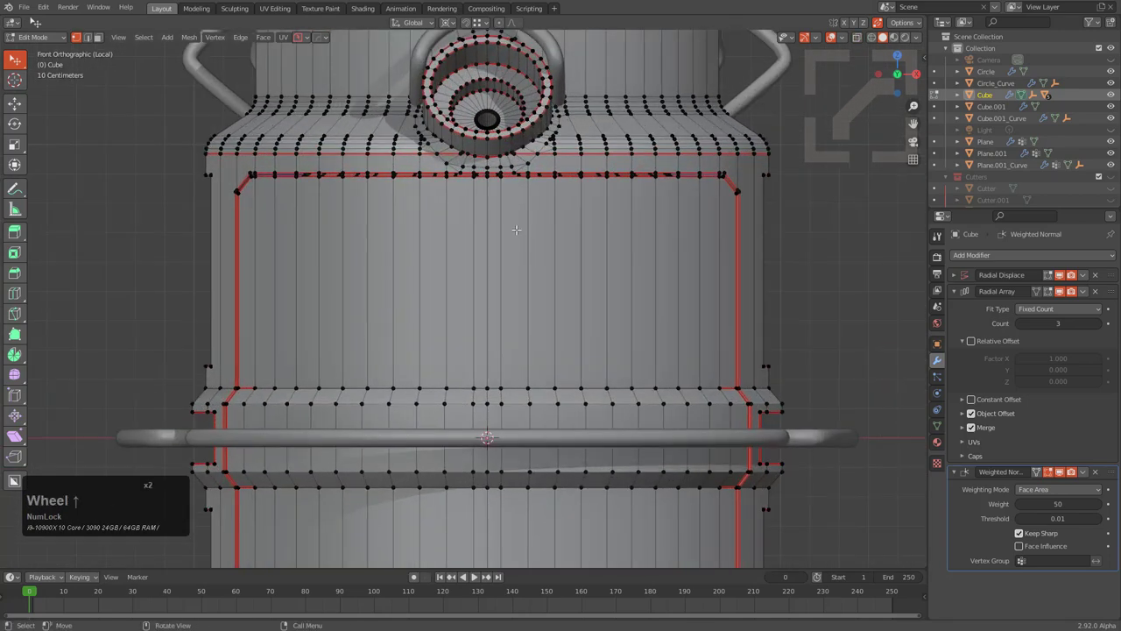
scroll(442, 282, "down", 2)
scroll(489, 286, "up", 1)
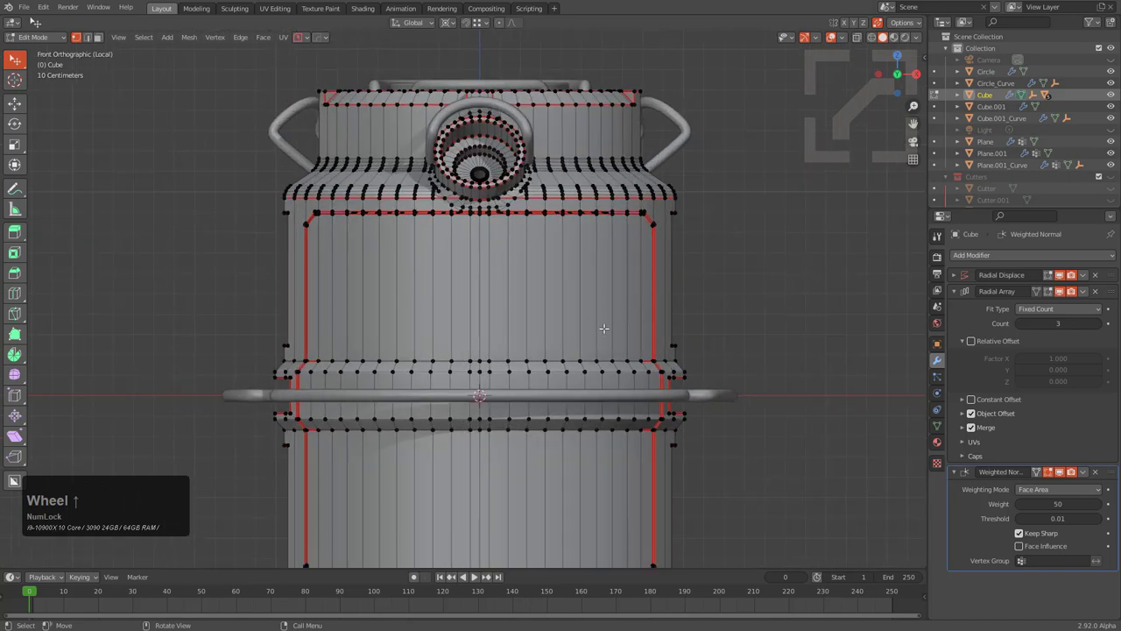
middle_click_drag(604, 328, 387, 333)
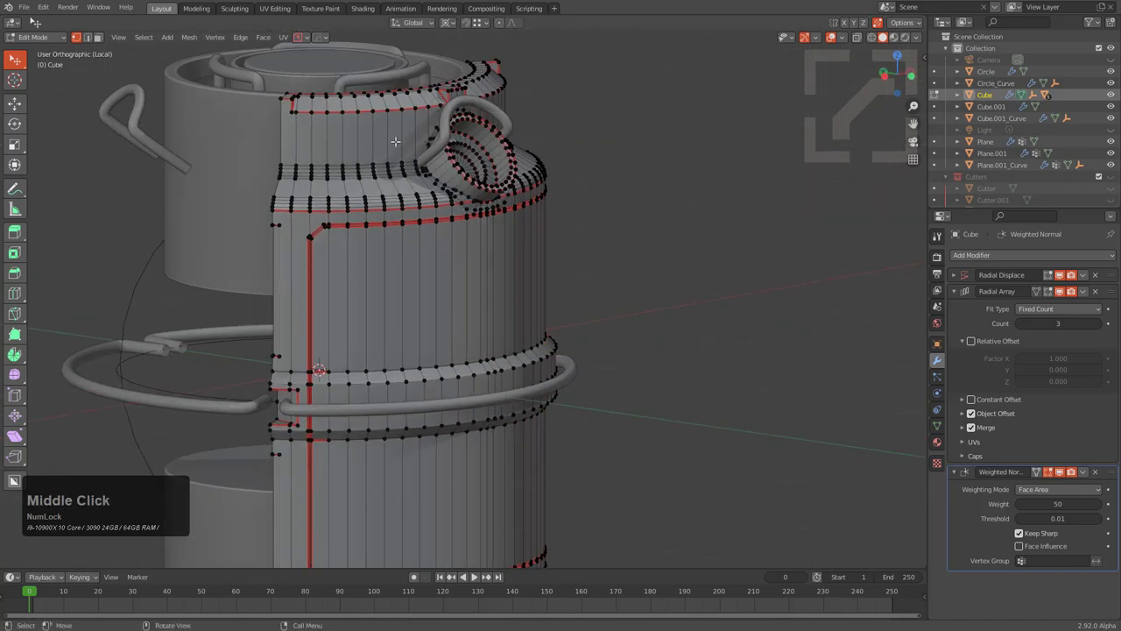
middle_click_drag(444, 163, 268, 167)
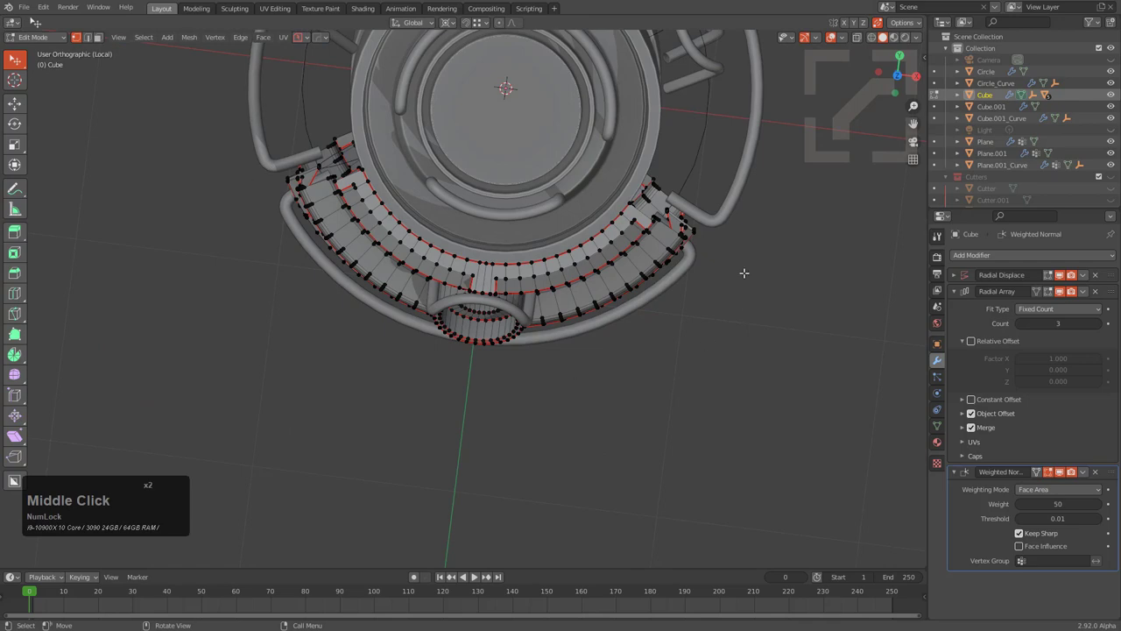
middle_click_drag(517, 444, 465, 241)
scroll(492, 322, "down", 2)
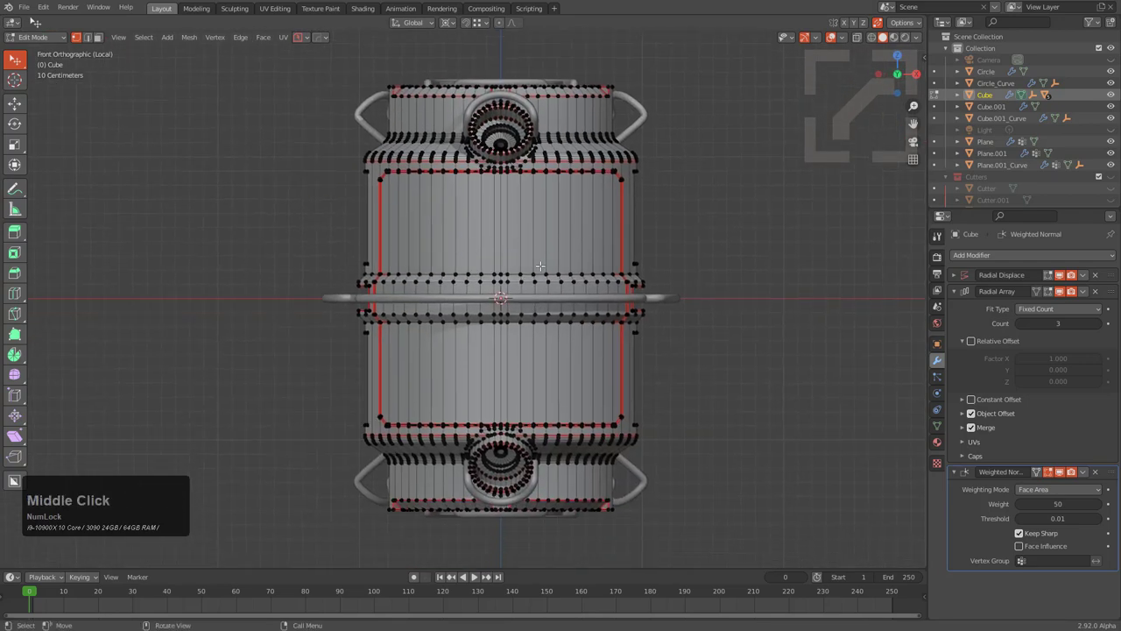
scroll(540, 266, "up", 2)
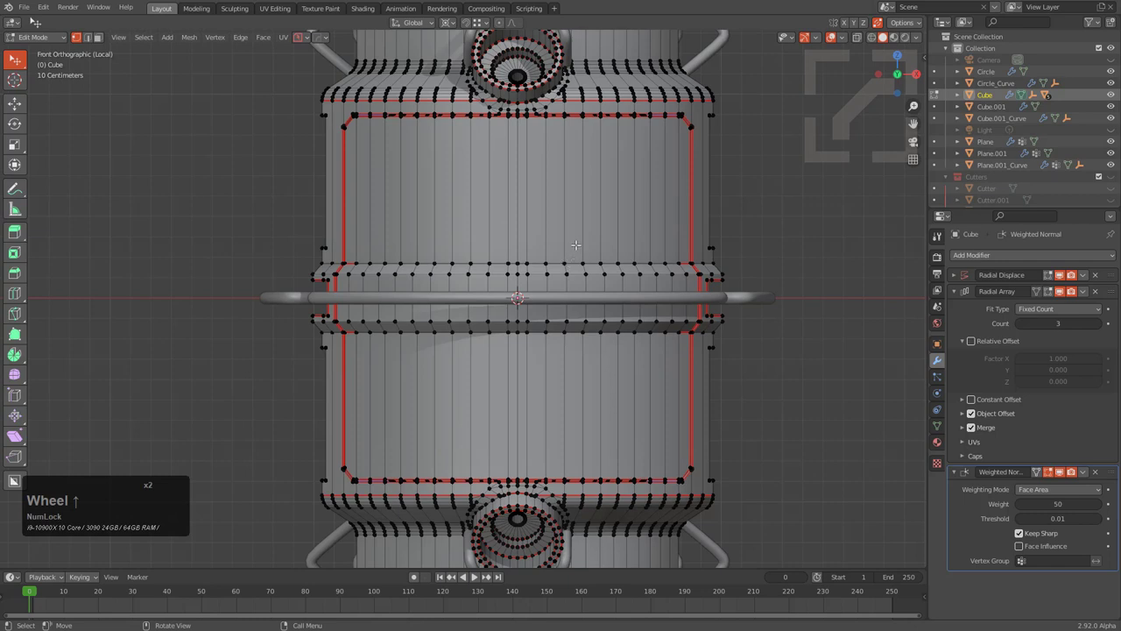
scroll(575, 245, "down", 1)
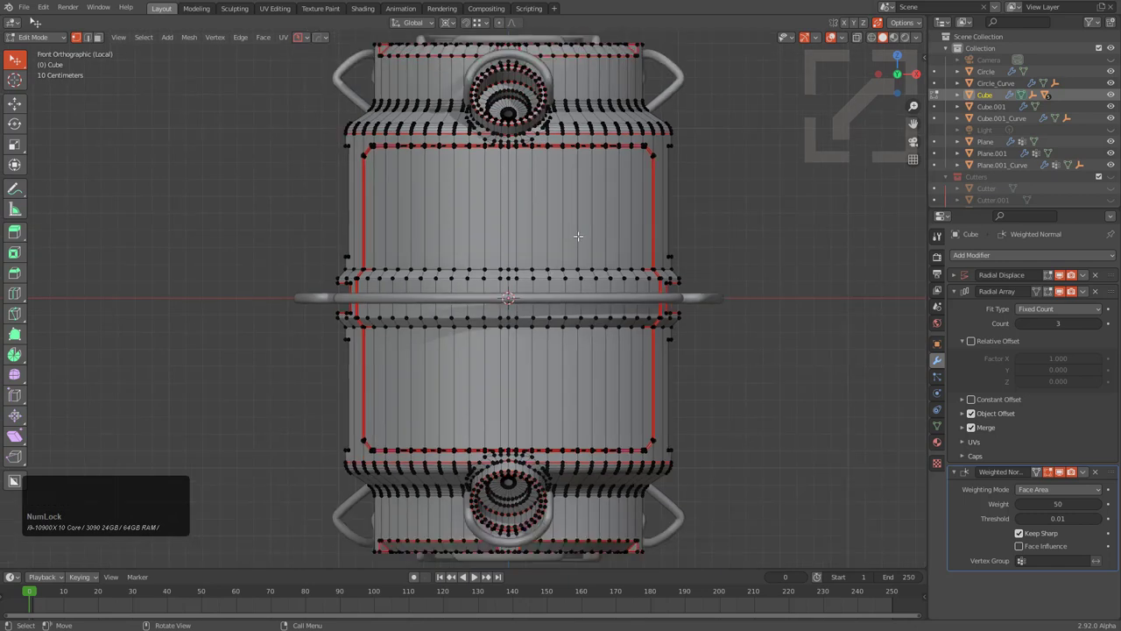
Step: Select the barrel's middle section through the mesh, between the two ports, and grow the selection once
key("alt+z")
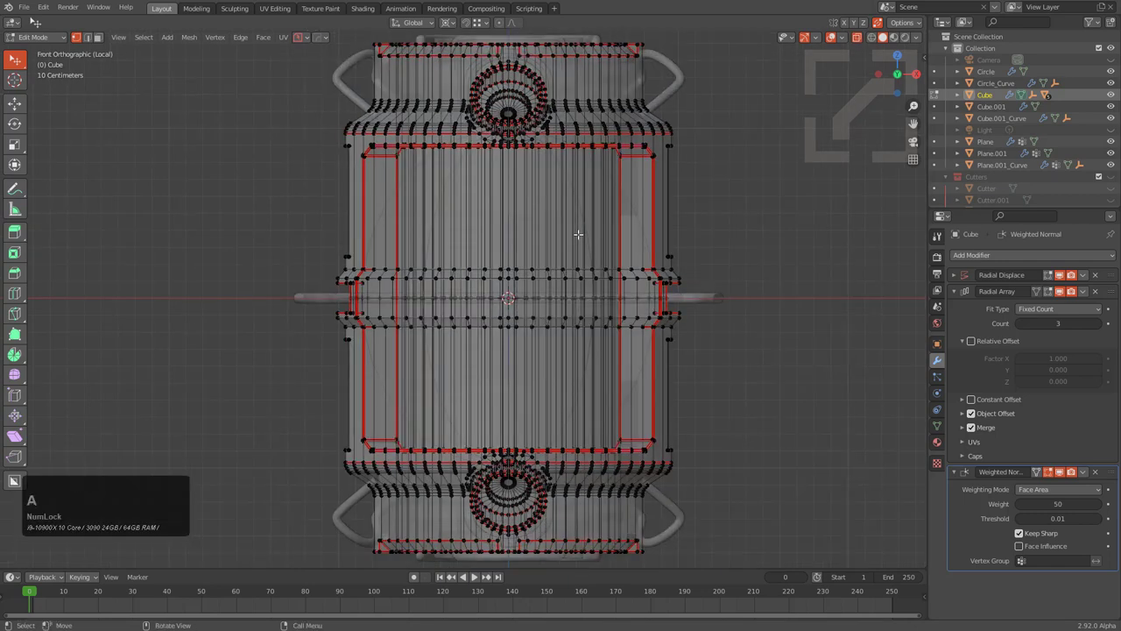
key("b")
left_click_drag(310, 138, 751, 457)
key("alt+z")
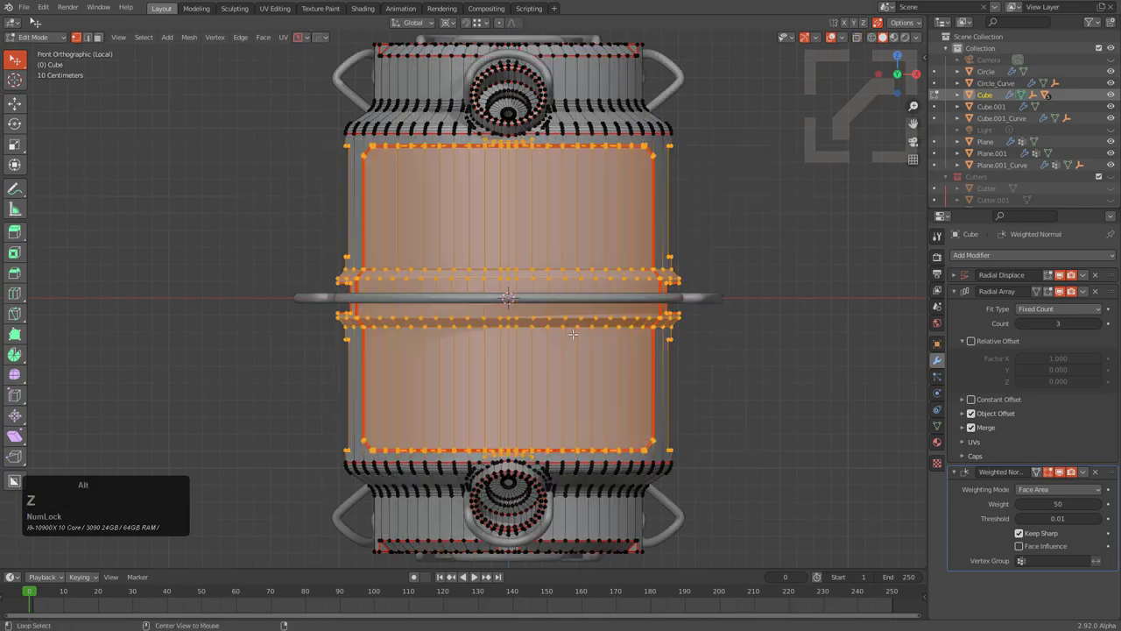
scroll(571, 334, "up", 2)
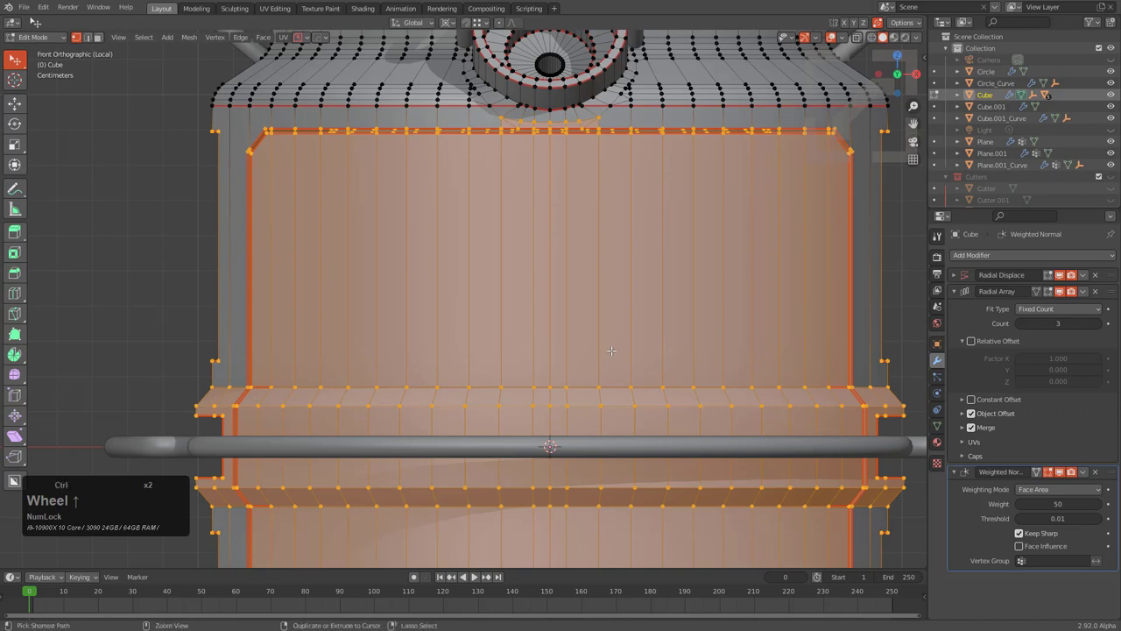
key("ctrl+KP_Add")
Step: Deselect the vertices of the upper neck and shoulder above the middle section, with see-through display enabled
scroll(602, 255, "down", 1)
middle_click_drag(603, 254, 543, 322, "shift")
key("alt+z")
scroll(524, 271, "down", 3)
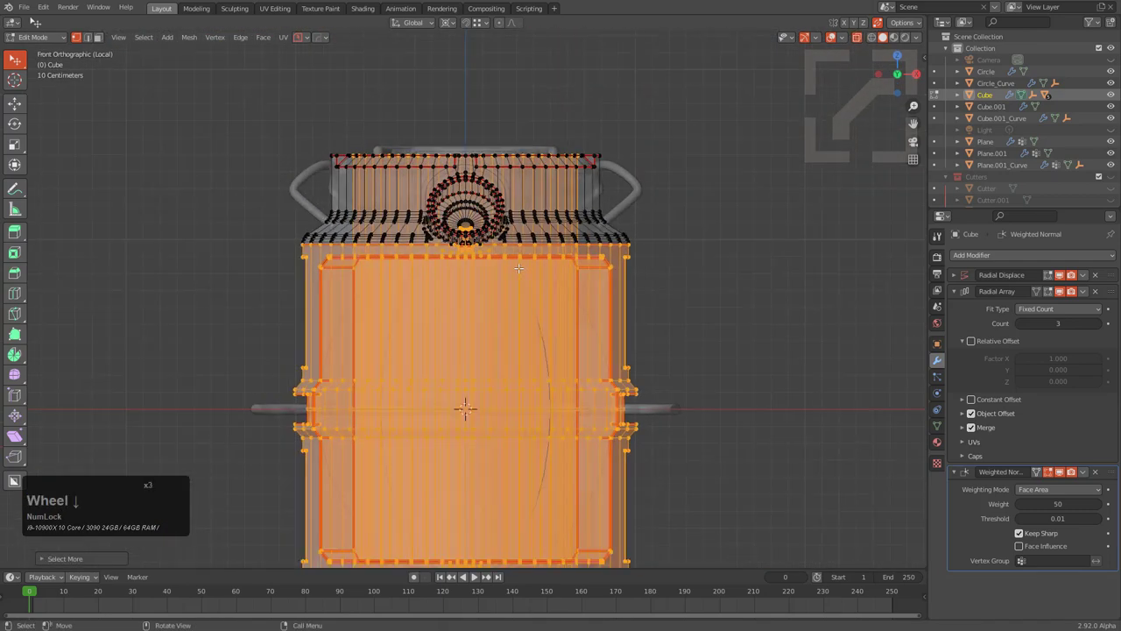
scroll(519, 268, "up", 1)
key("b")
middle_click_drag(294, 94, 693, 226)
Step: Deselect the stray vertices inside the upper and lower port holes
scroll(560, 245, "up", 6)
middle_click_drag(544, 240, 435, 175)
key("b")
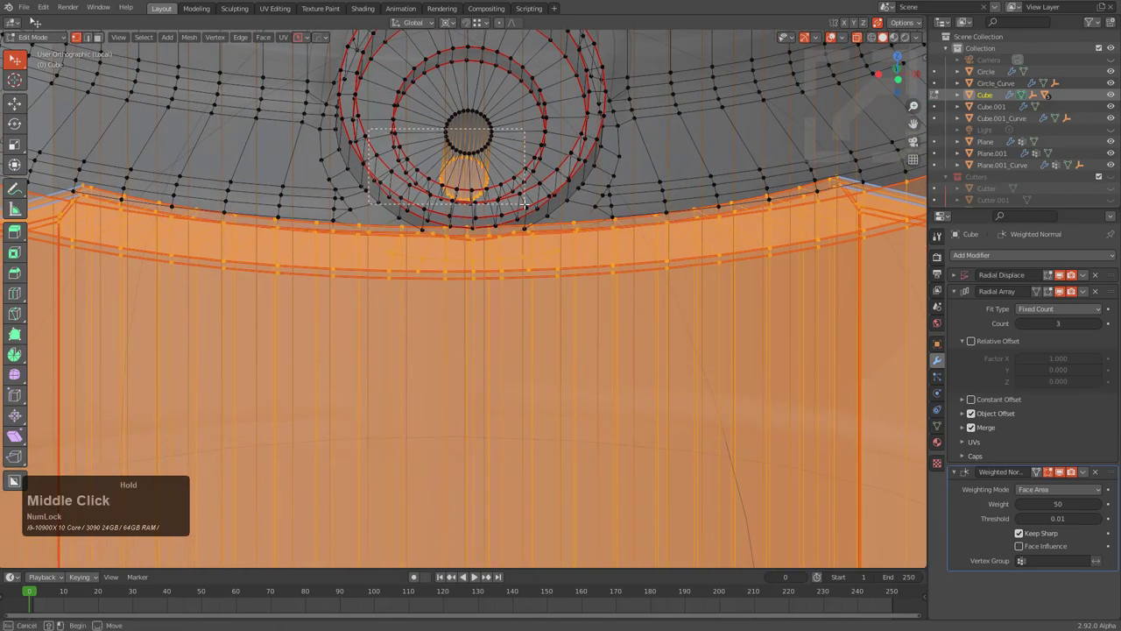
scroll(524, 203, "down", 3)
middle_click_drag(524, 204, 519, 317)
key("b")
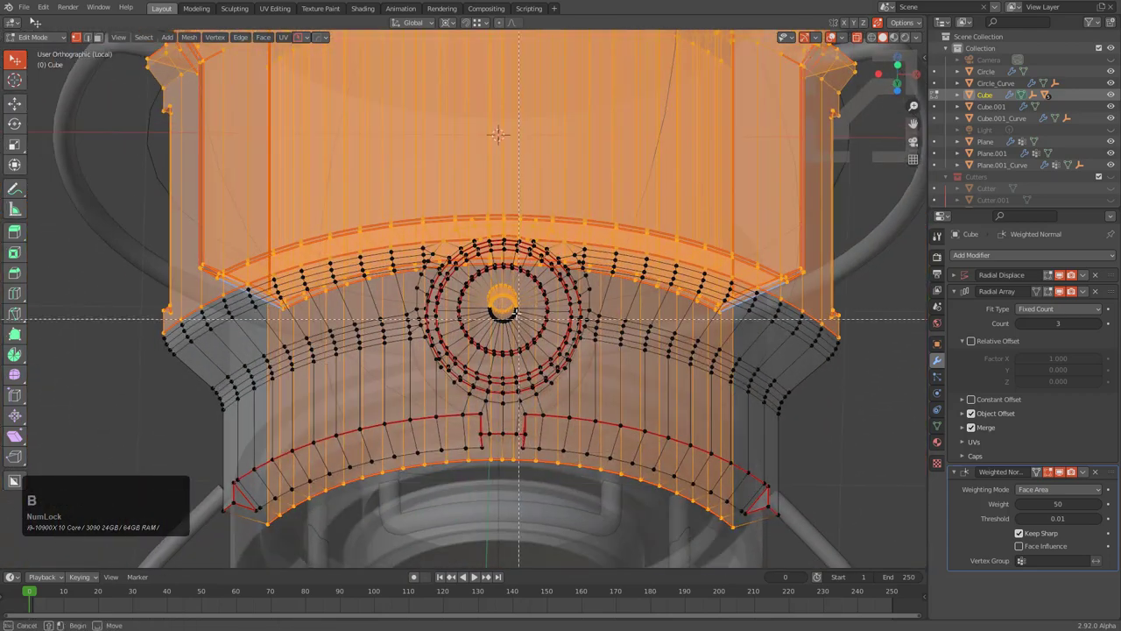
middle_click_drag(464, 282, 547, 352)
scroll(595, 377, "down", 2)
middle_click_drag(626, 388, 533, 303)
scroll(534, 305, "down", 3)
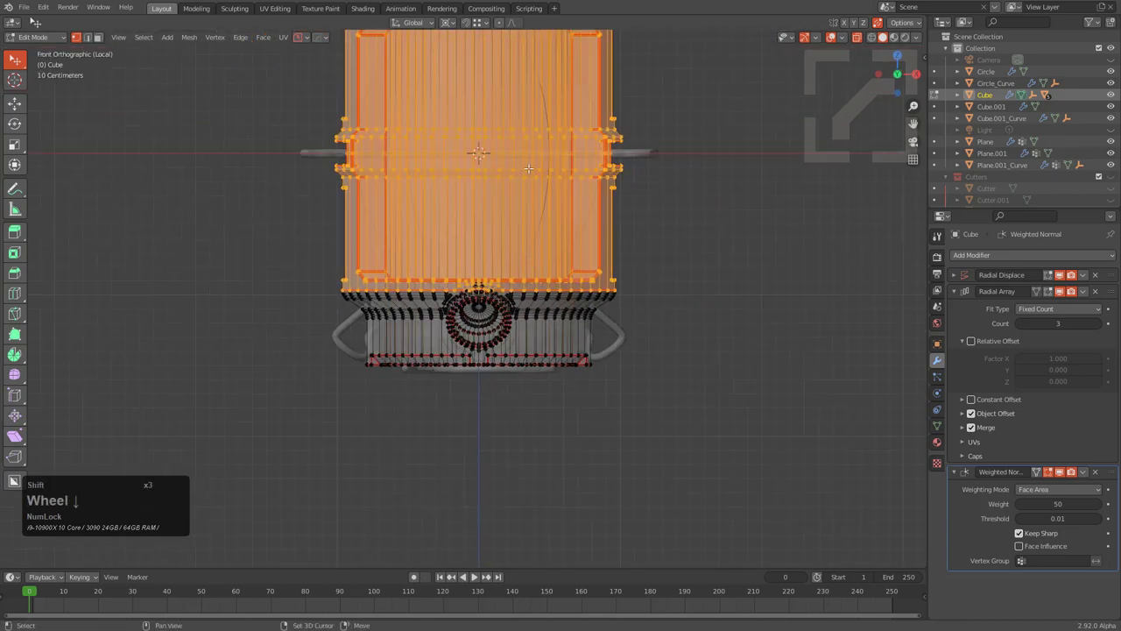
middle_click_drag(532, 68, 538, 242, "shift")
key("q")
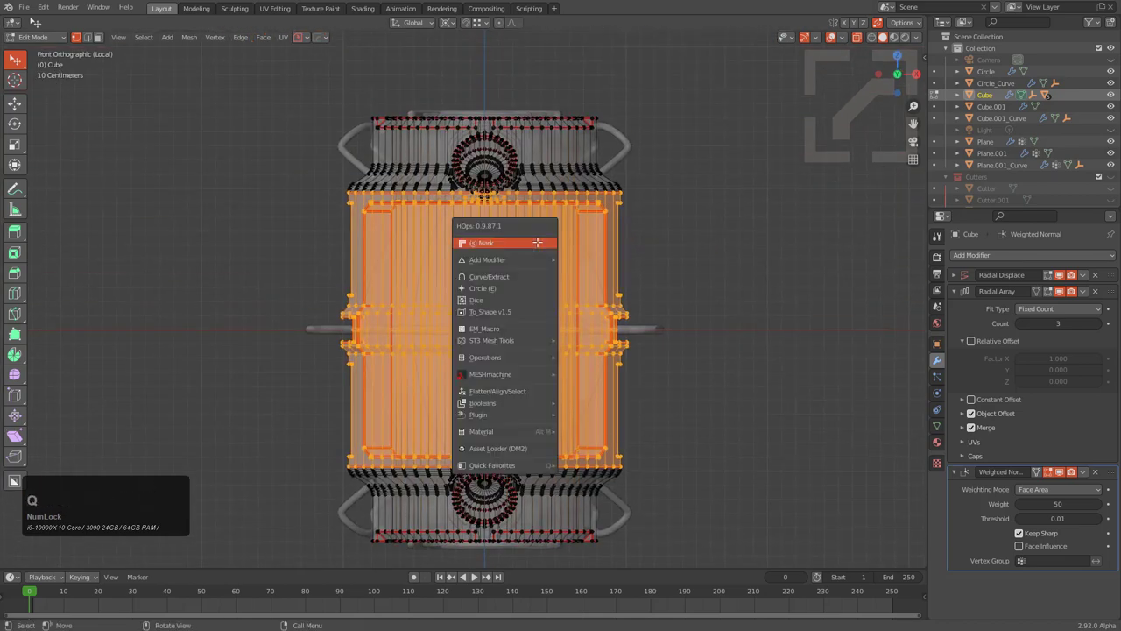
left_click(524, 300)
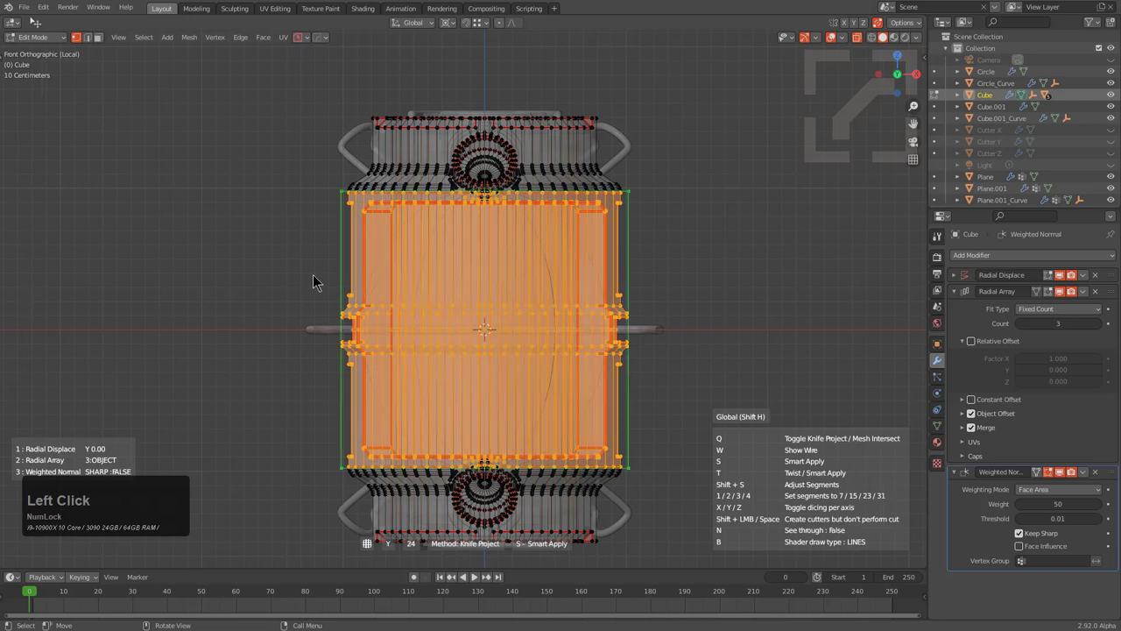
scroll(260, 272, "down", 2)
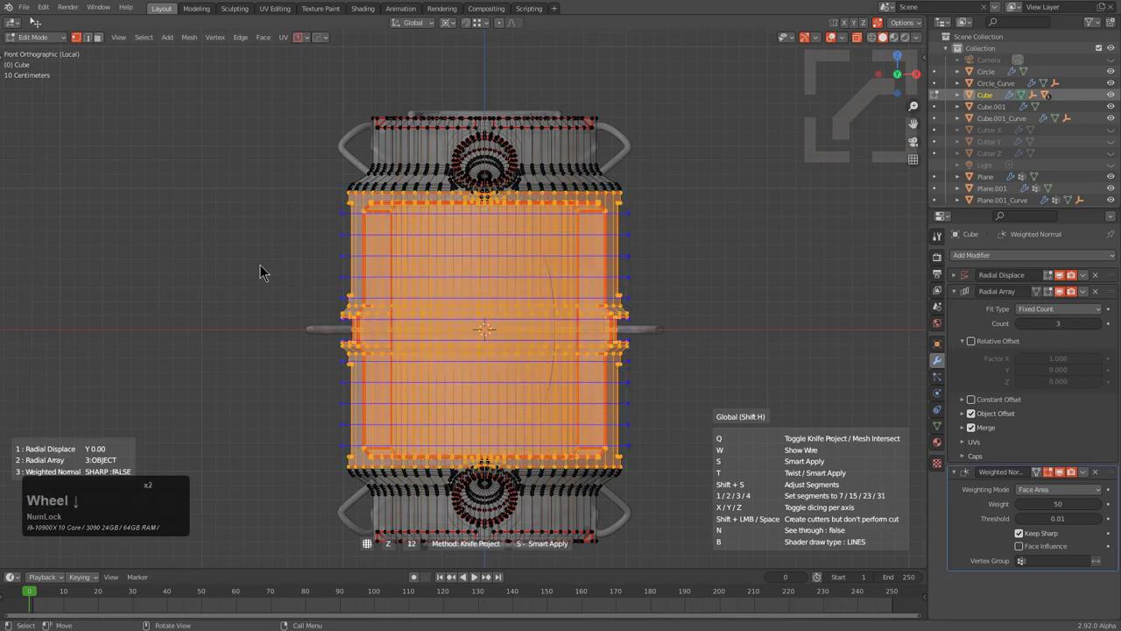
scroll(259, 272, "down", 1)
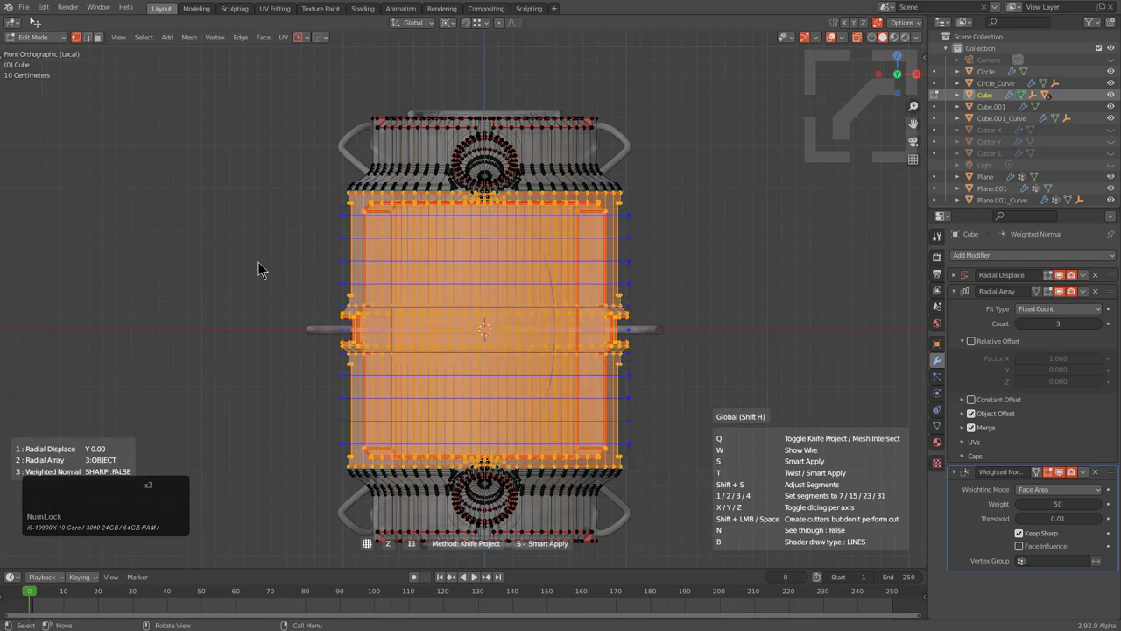
scroll(258, 262, "up", 4)
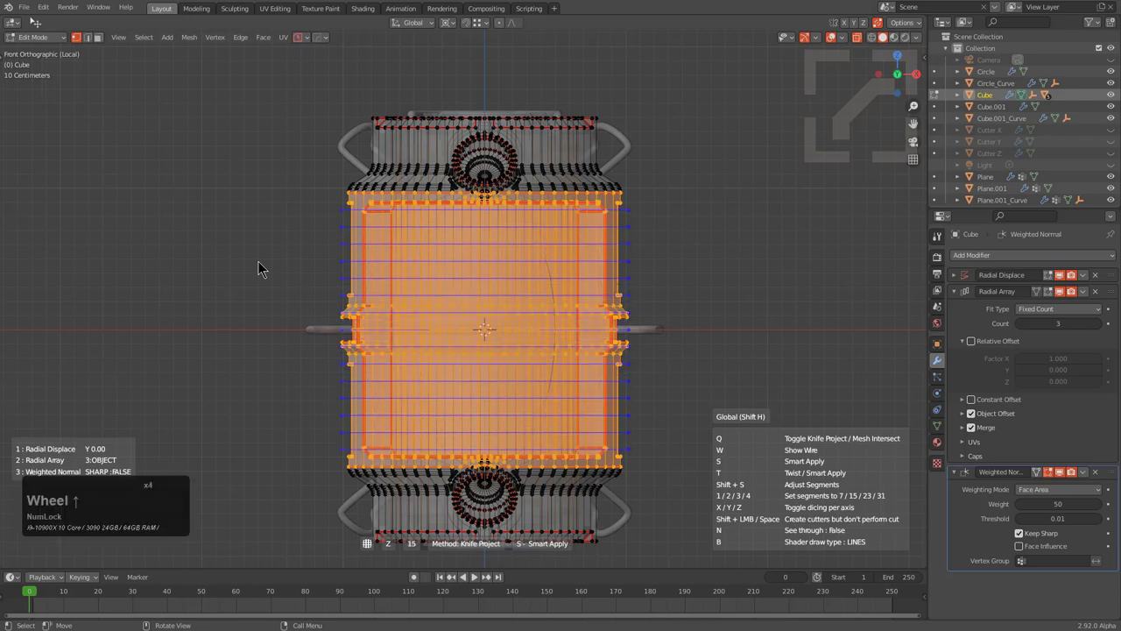
scroll(258, 261, "up", 1)
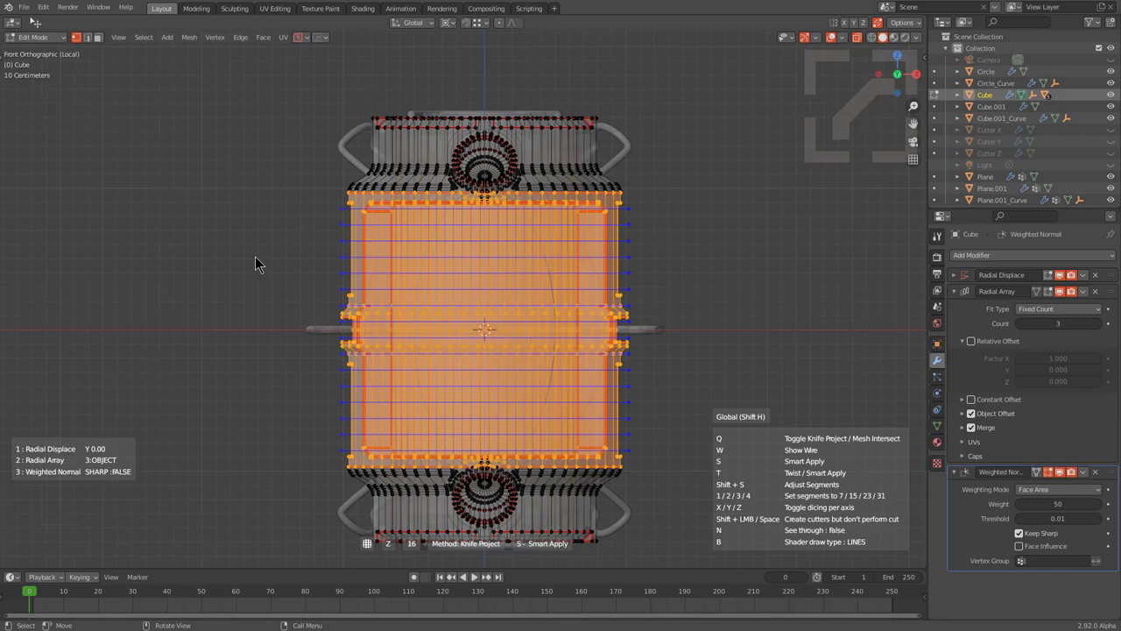
scroll(256, 263, "down", 3)
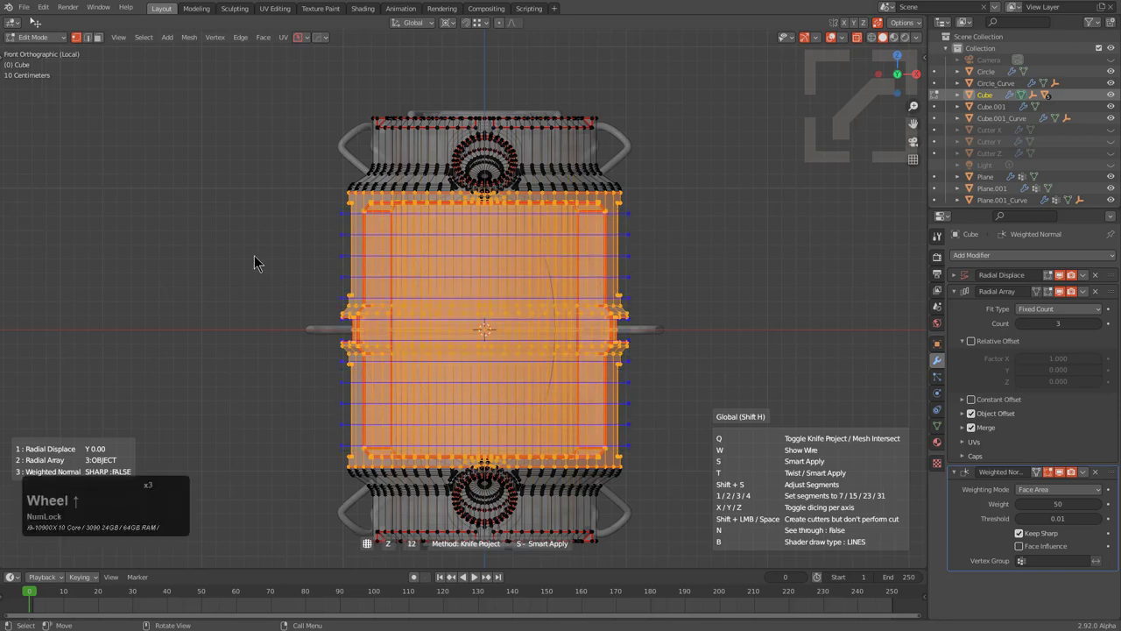
right_click(255, 263)
key("Tab")
key("Tab")
scroll(551, 224, "up", 2)
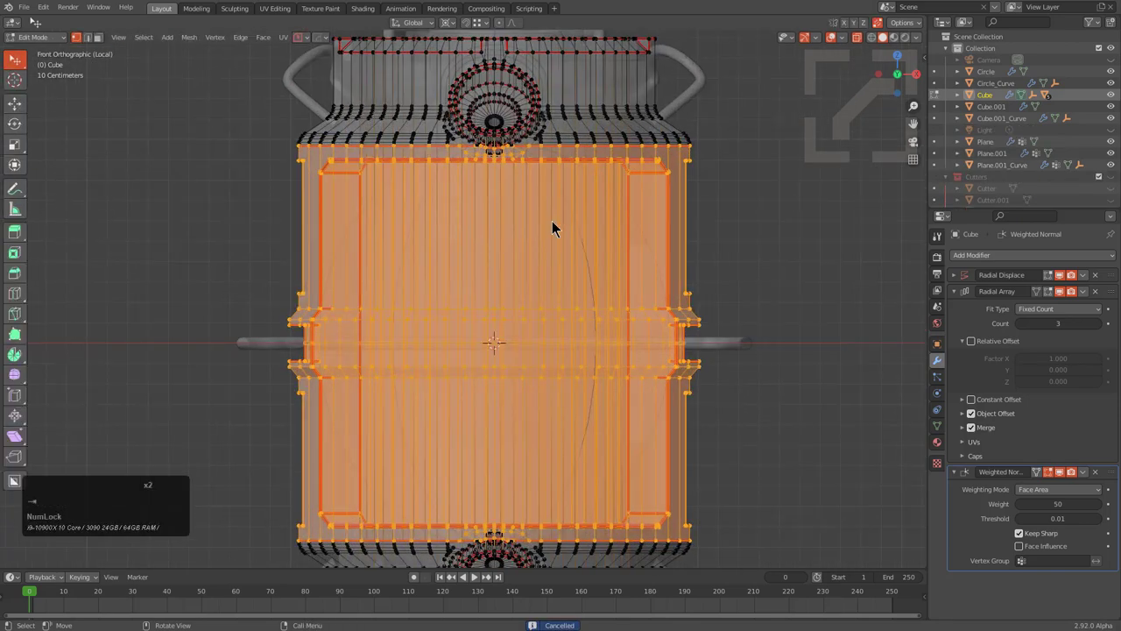
Step: Try a cube scaled up around the barrel's centre and delete it
key("Tab")
key("shift+a")
mouse_move(526, 255)
left_click(614, 277)
scroll(629, 314, "down", 2)
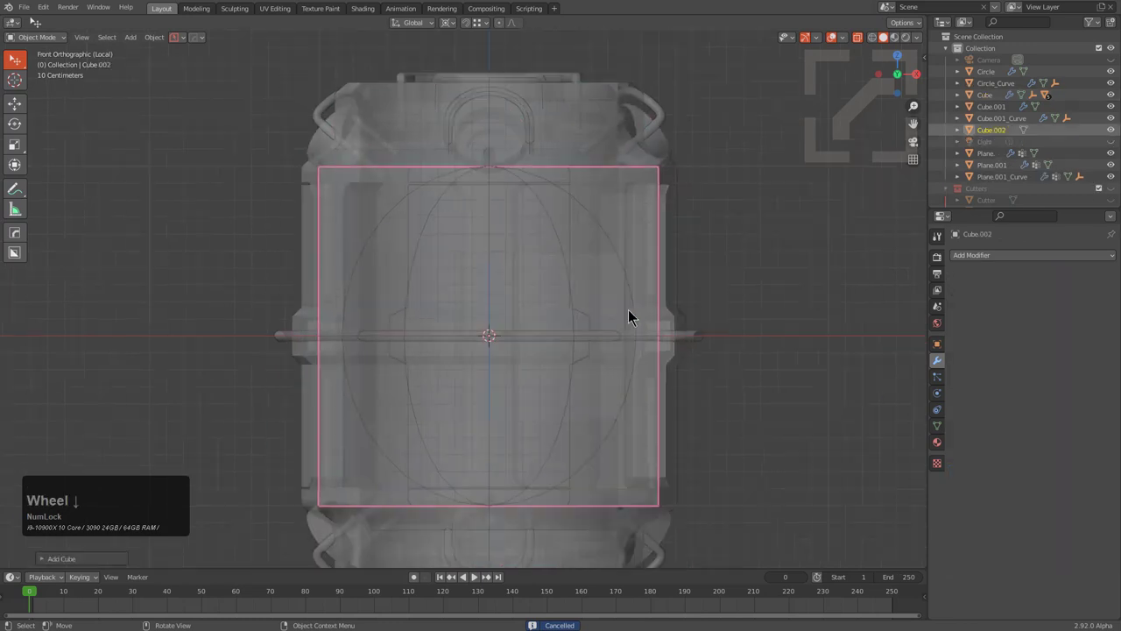
key("s")
left_click(613, 282)
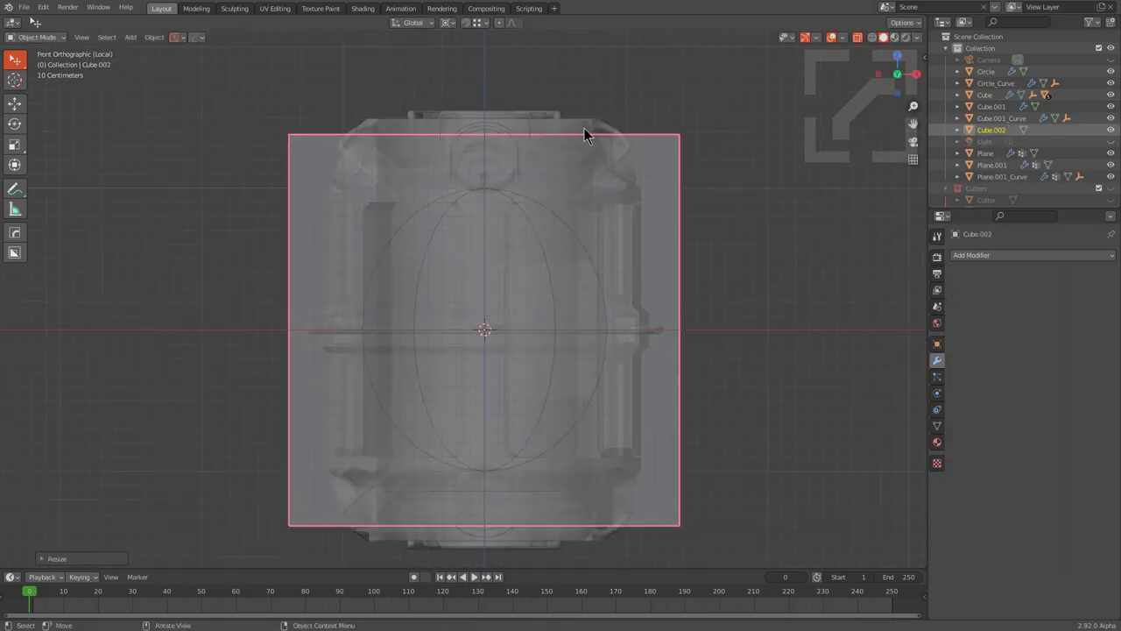
key("x")
left_click(686, 184)
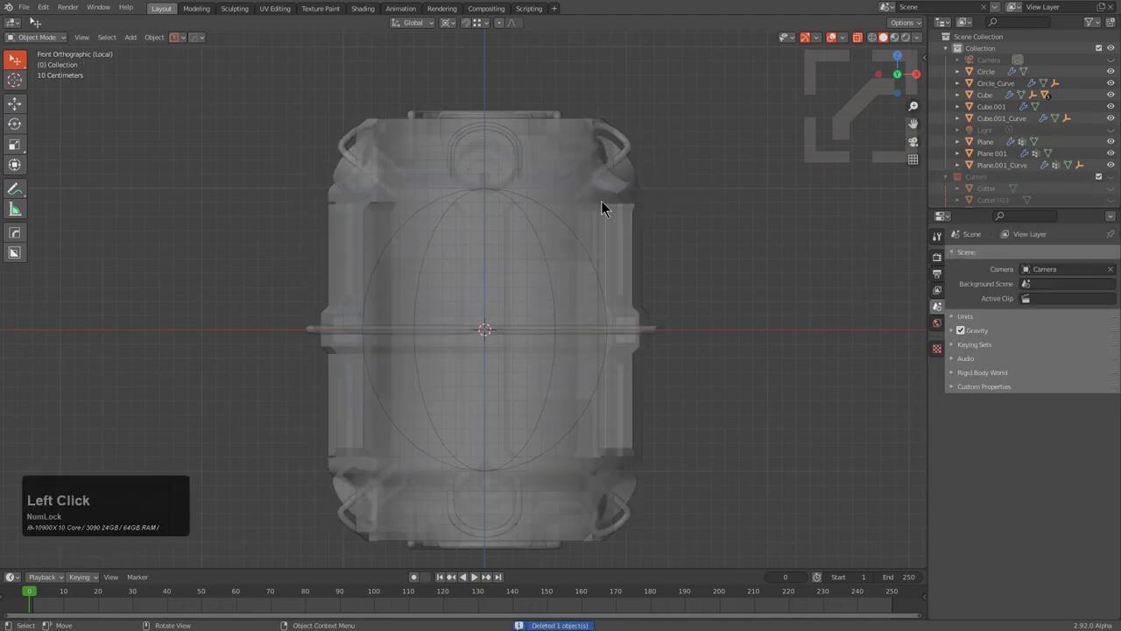
Step: Try to dice the selected middle section of the barrel body along Z, lowering the segments to 20 or fewer
left_click(561, 157)
key("Tab")
scroll(520, 273, "up", 3)
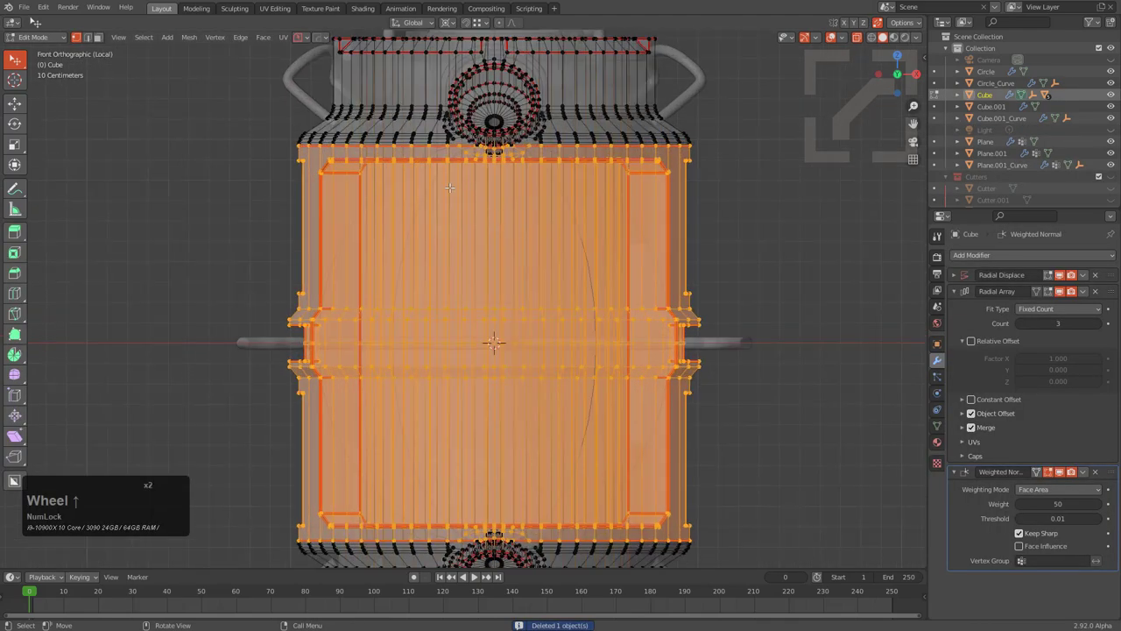
middle_click_drag(519, 274, 435, 79)
scroll(520, 194, "up", 2)
middle_click_drag(530, 101, 408, 134)
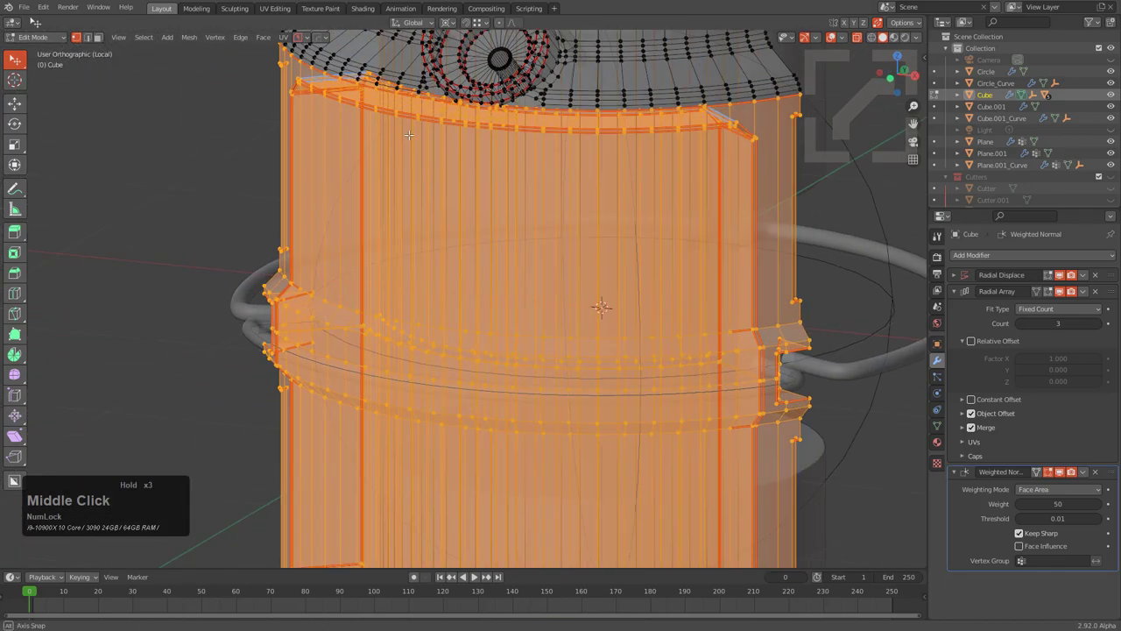
middle_click_drag(625, 158, 653, 149)
scroll(653, 149, "down", 2)
key("q")
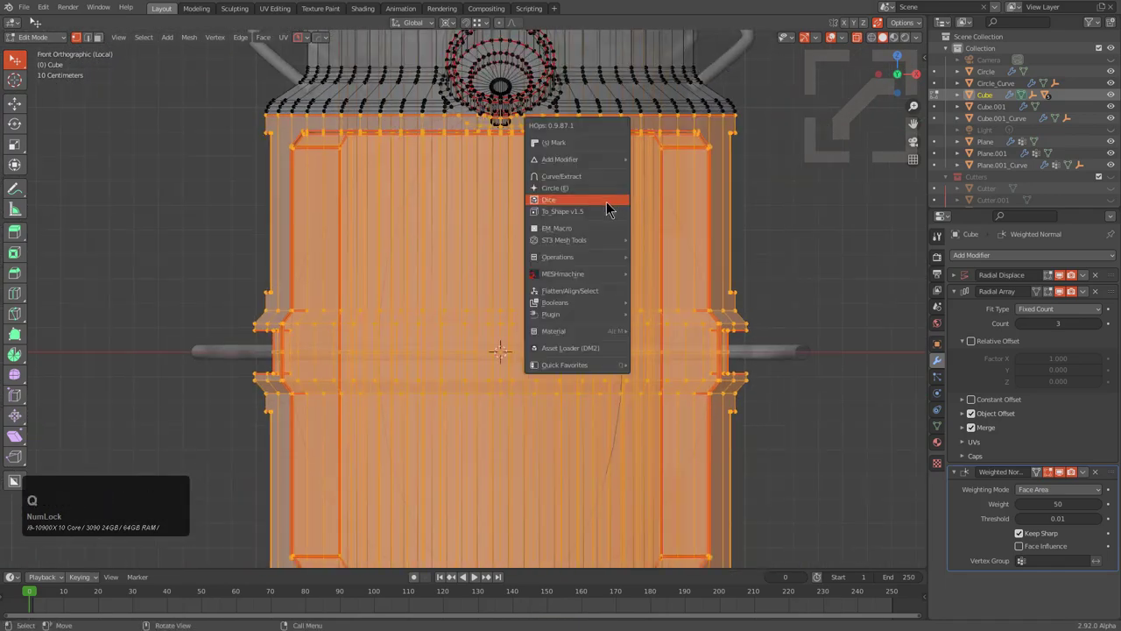
left_click(586, 200)
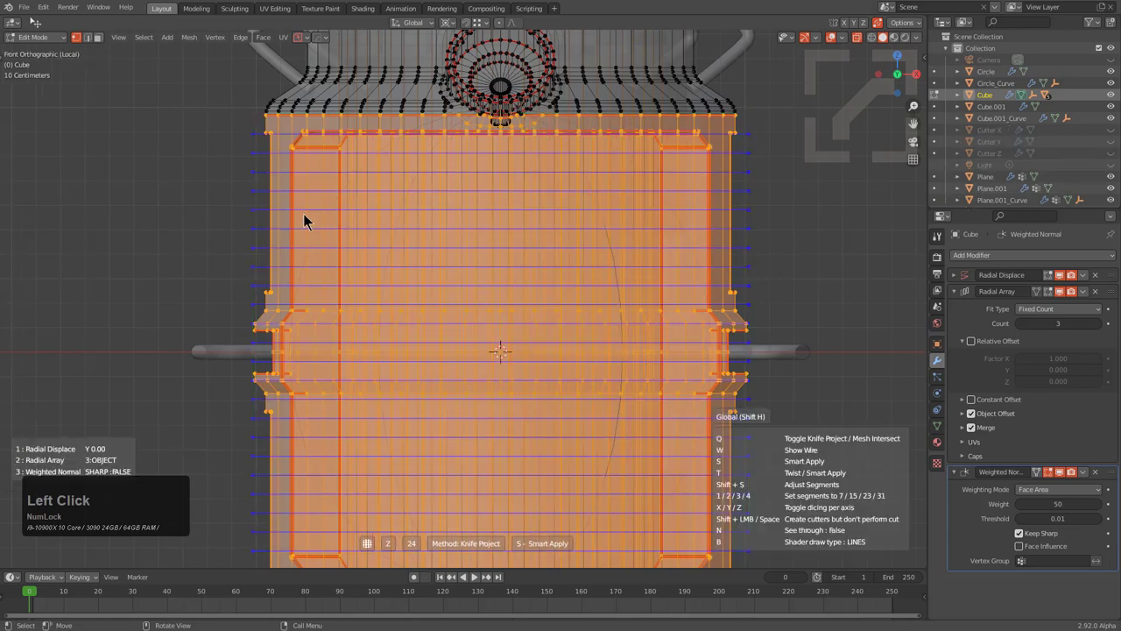
scroll(303, 214, "down", 1)
scroll(303, 213, "down", 5)
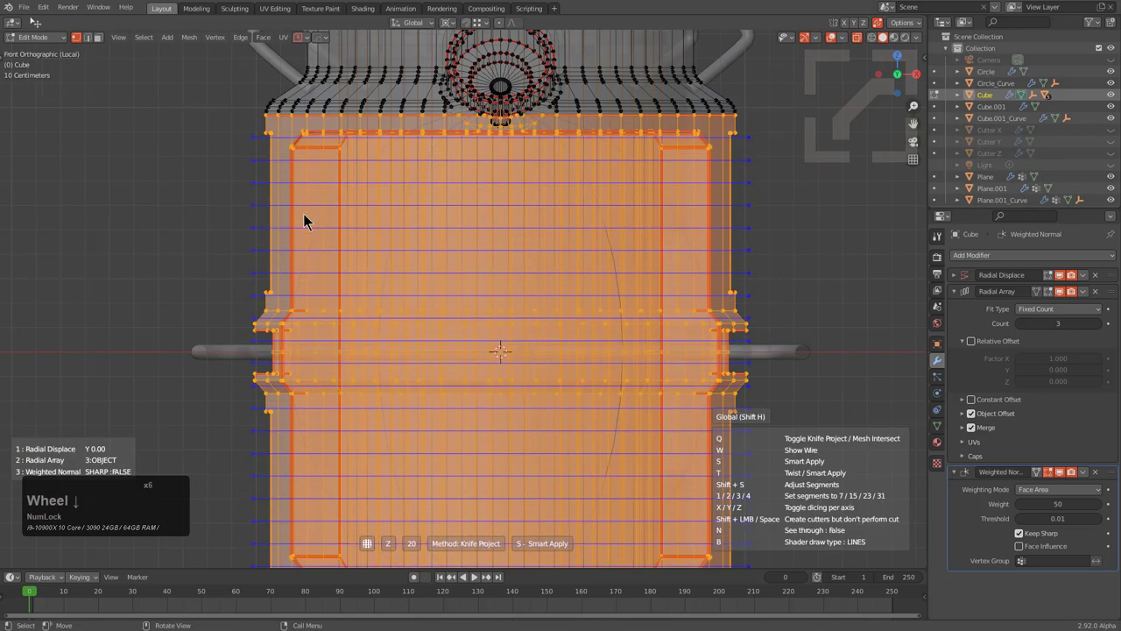
scroll(303, 213, "down", 2)
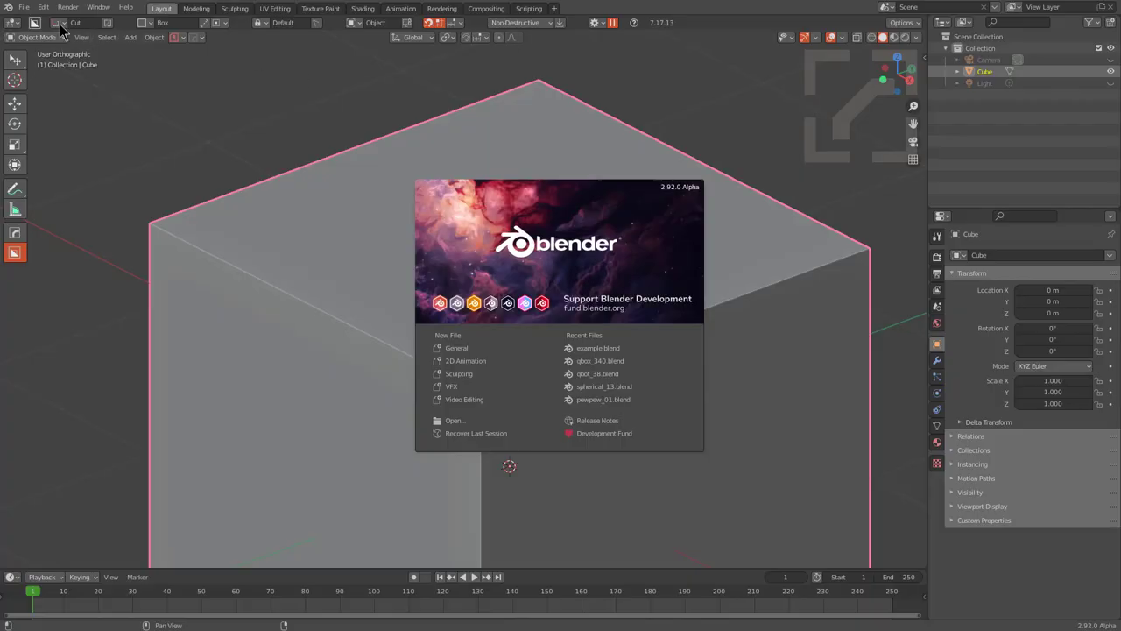
Step: Recover the barrel scene from its auto-saved file
left_click(25, 8)
mouse_move(87, 70)
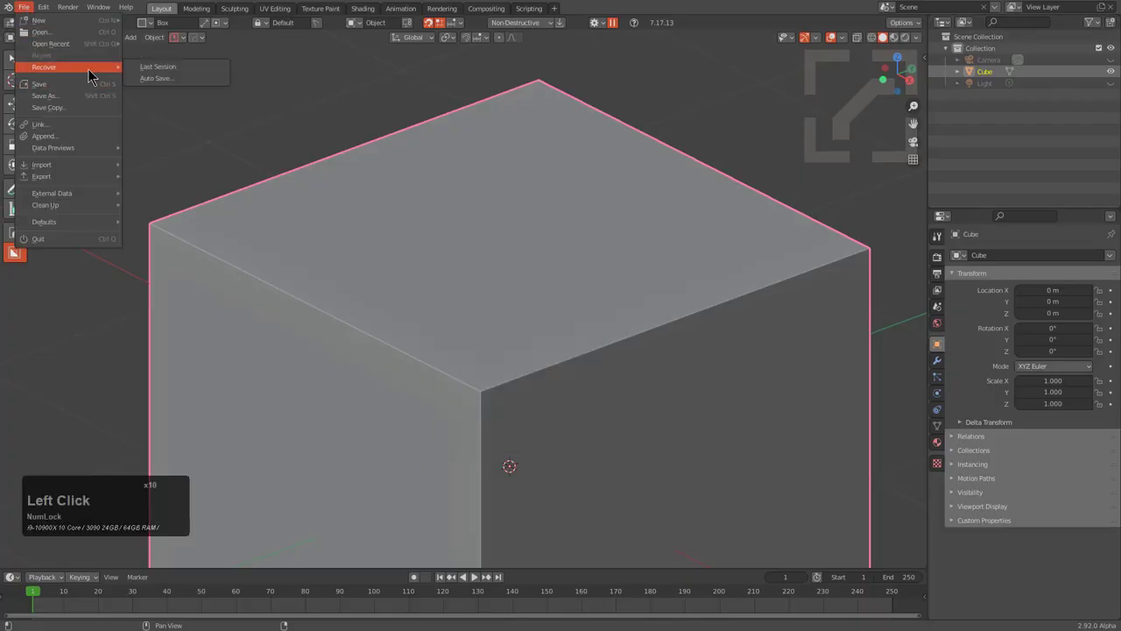
left_click(140, 78)
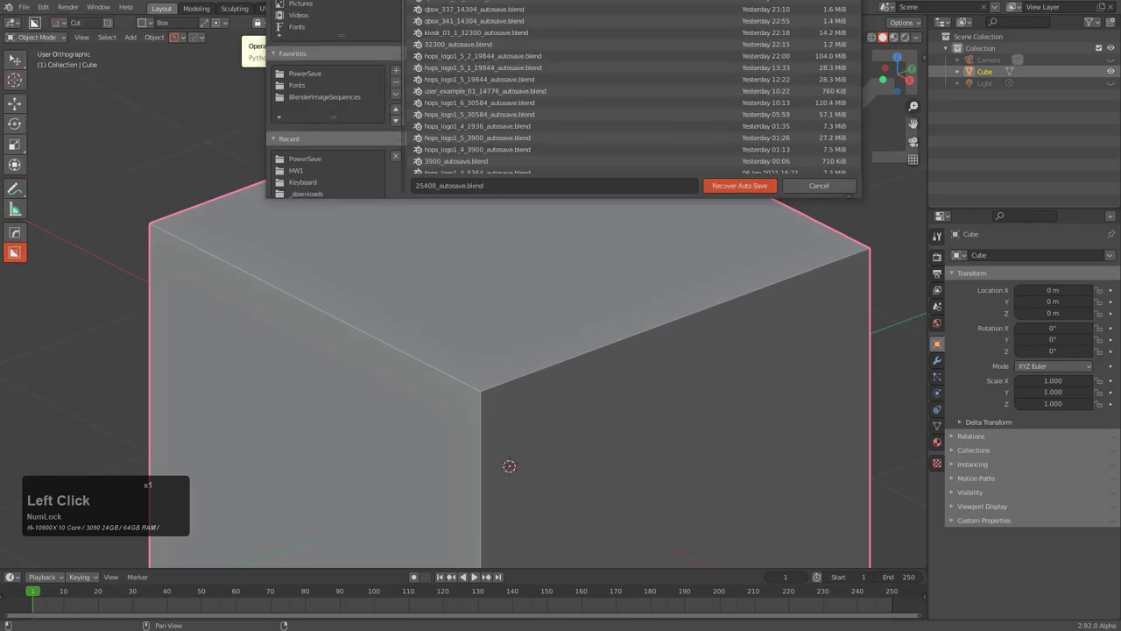
scroll(465, 290, "up", 8)
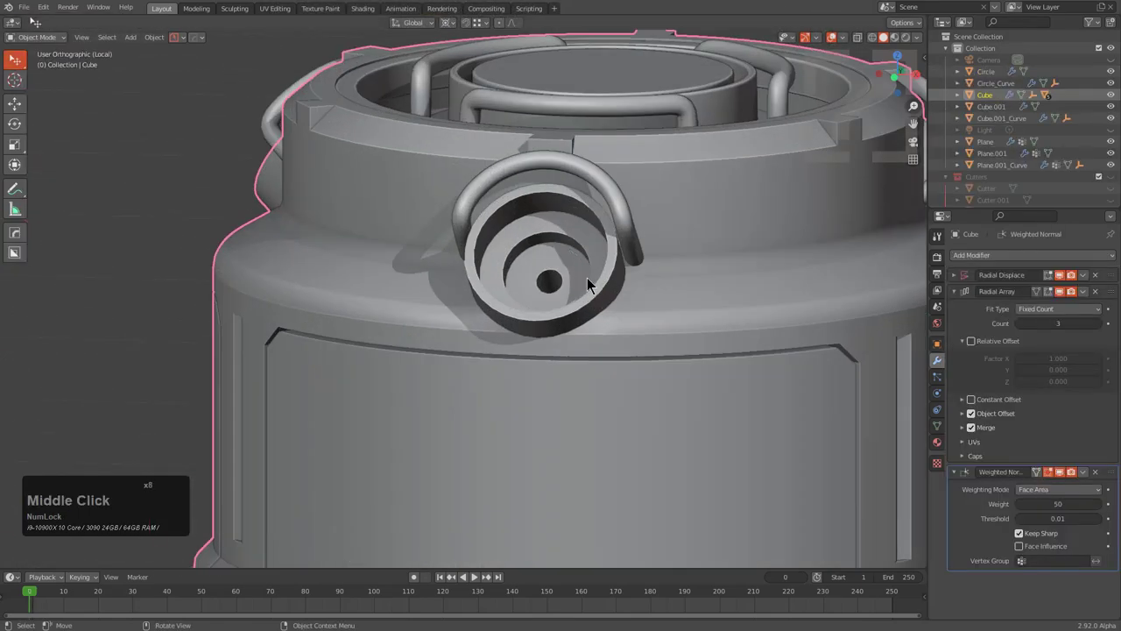
Step: Reveal all hidden geometry in the barrel body's mesh and return to Object Mode
left_click(683, 351)
middle_click_drag(587, 278, 639, 393)
scroll(684, 351, "down", 4)
key("Tab")
key("alt+h")
key("Tab")
middle_click_drag(640, 393, 599, 346, "shift")
scroll(613, 344, "down", 1)
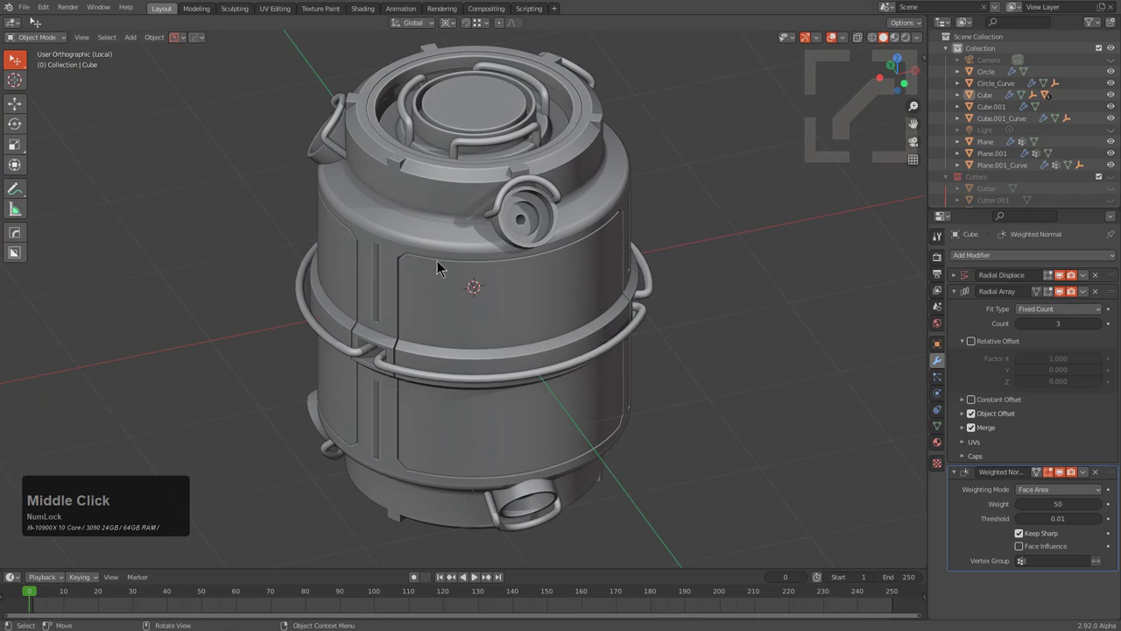
Step: Save the project with PowerSave under the name cannister
left_click(180, 38)
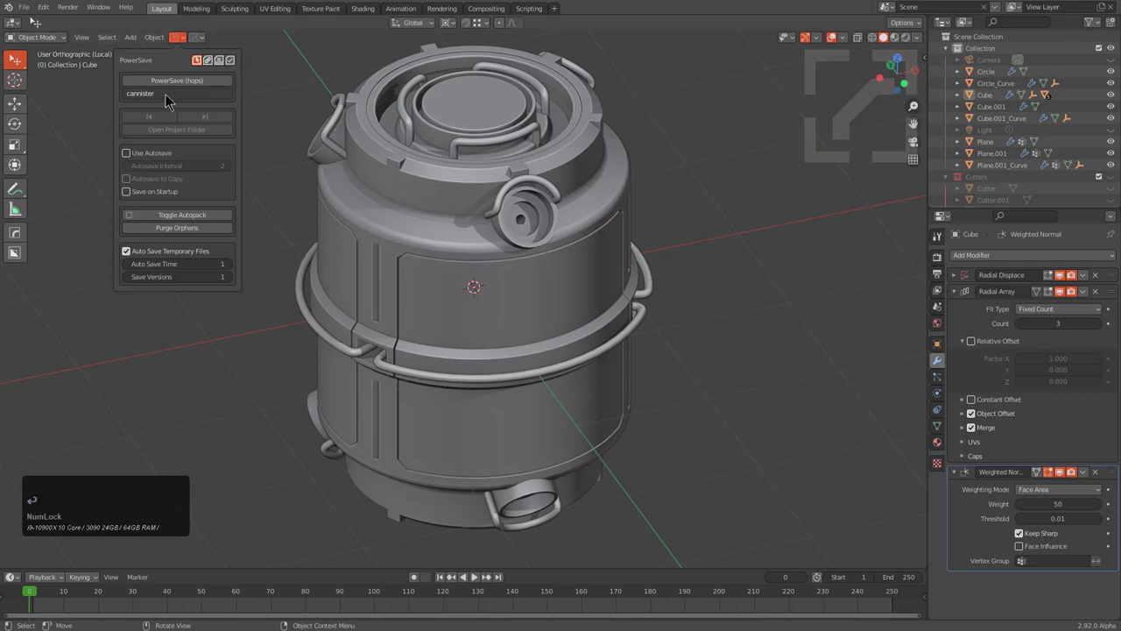
left_click(171, 81)
scroll(450, 207, "down", 2)
Step: Clear the body's mesh selection in Edit Mode and hide the linked outer front panel below the round port
middle_click_drag(451, 207, 558, 293)
scroll(585, 341, "up", 3)
left_click(505, 232)
middle_click_drag(558, 293, 545, 239, "shift")
key("Tab")
scroll(501, 229, "up", 2)
key("alt+a")
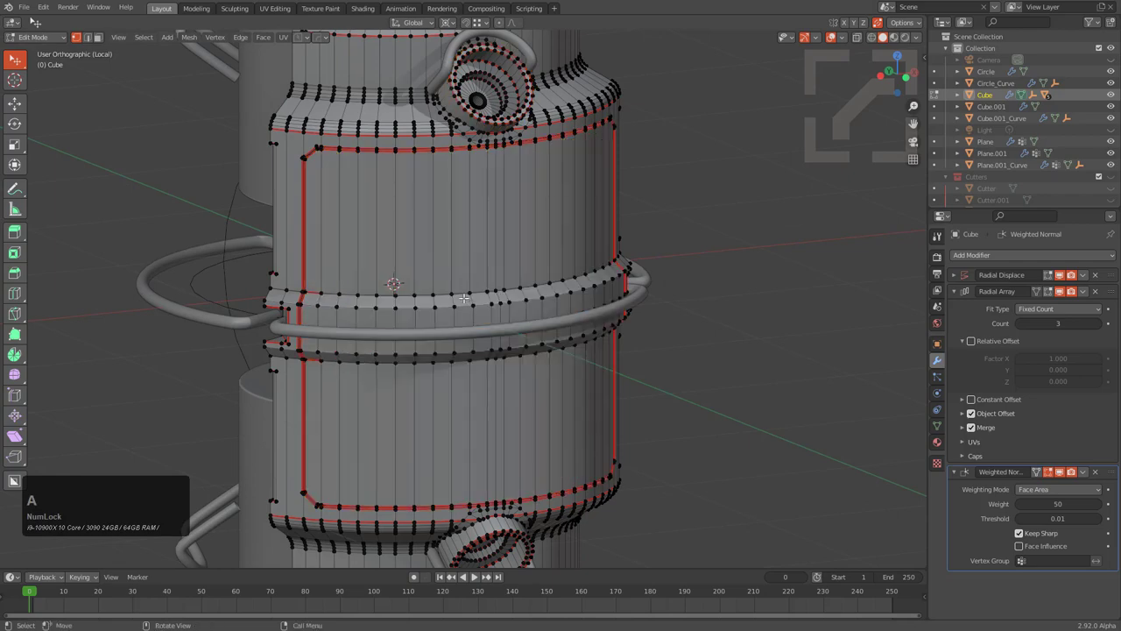
key("l")
key("h")
middle_click_drag(473, 307, 458, 303)
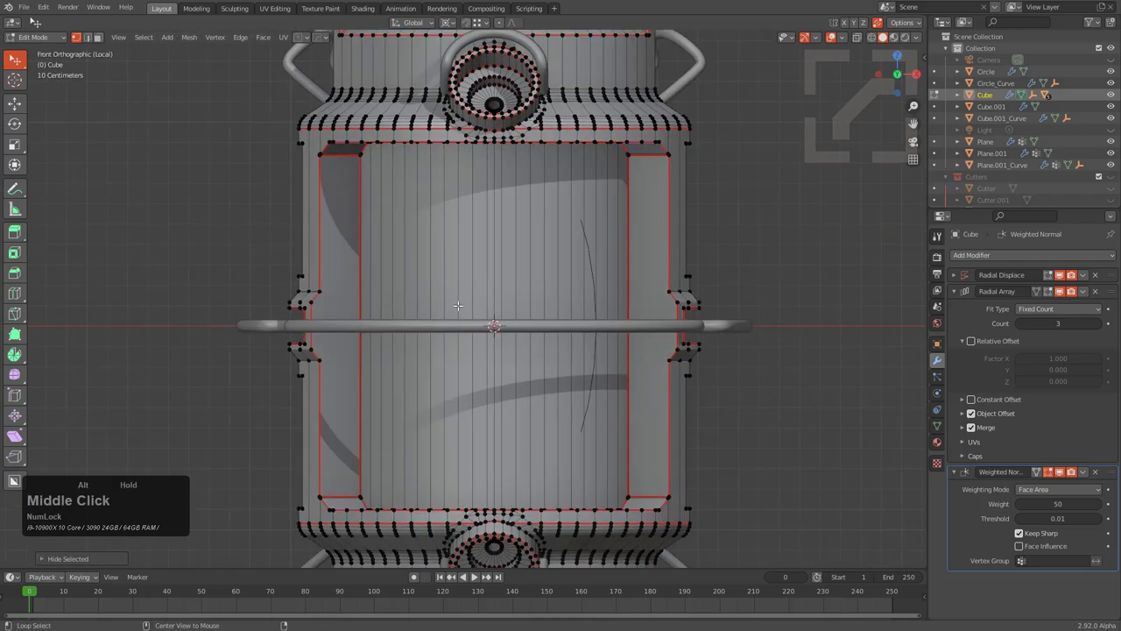
Step: Select the body's middle section through the mesh, between the upper and lower shoulders, and grow the selection once
key("alt+z")
scroll(551, 301, "down", 1)
scroll(551, 300, "down", 1)
key("b")
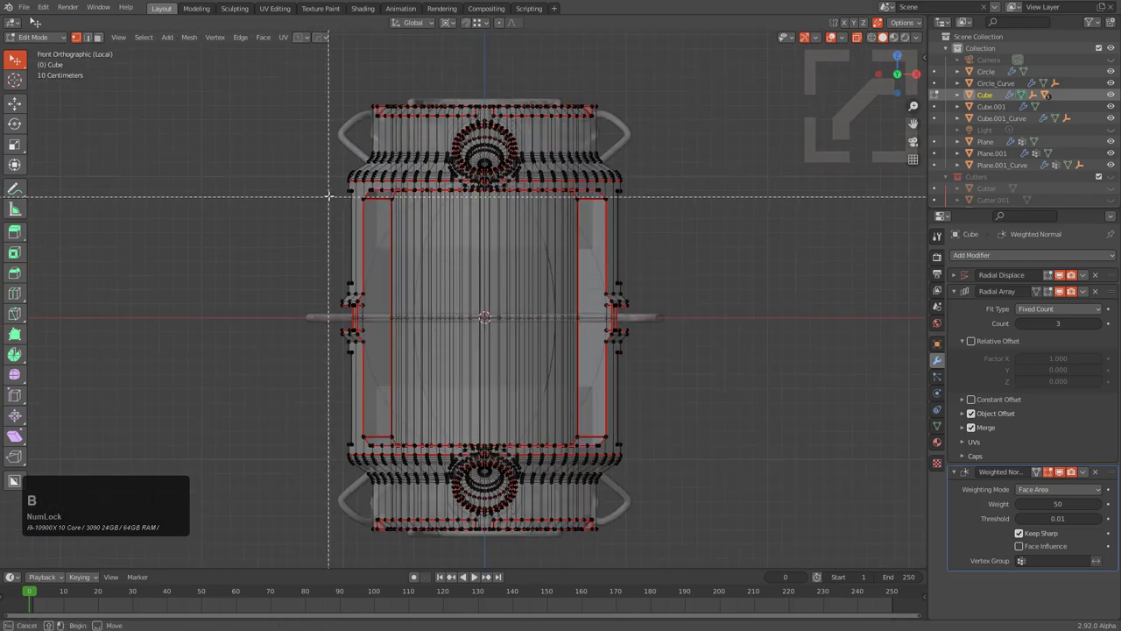
left_click_drag(332, 183, 696, 449)
key("ctrl+KP_Add")
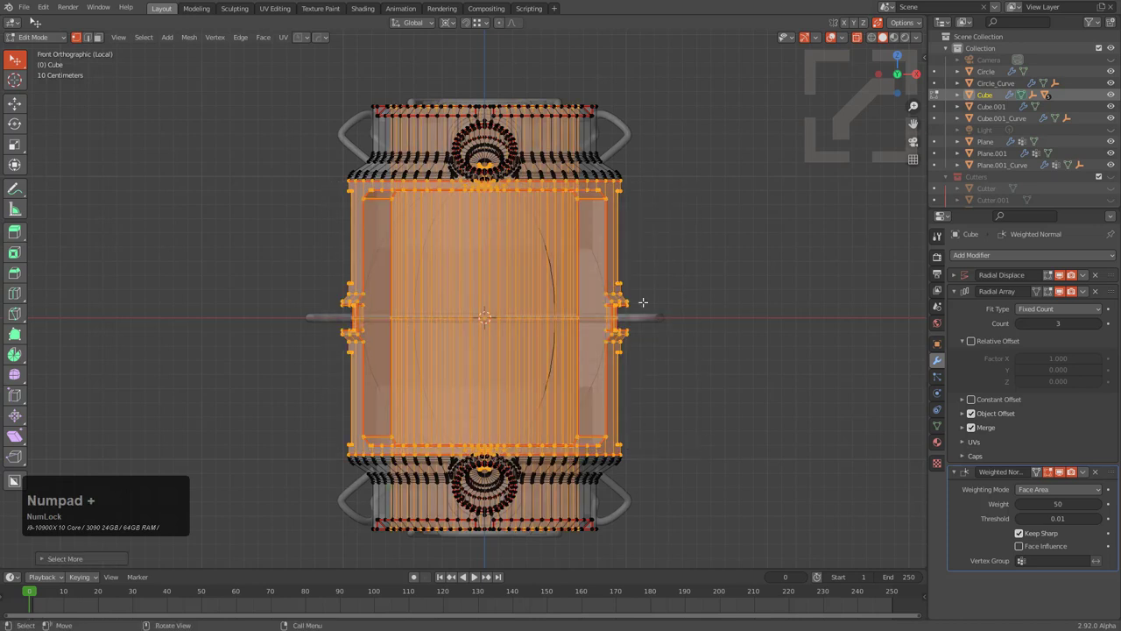
Step: Deselect the vertices of the upper and lower necks, shoulders and ports, and turn off see-through display
middle_click_drag(313, 45, 678, 175)
scroll(718, 443, "up", 3)
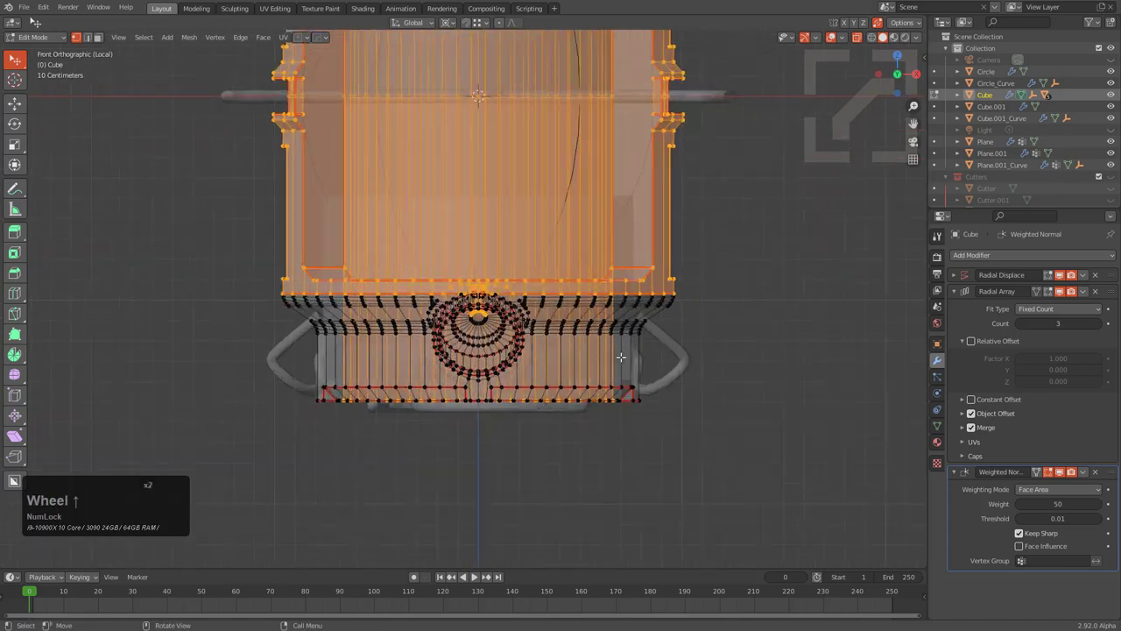
middle_click_drag(793, 487, 219, 294)
middle_click_drag(543, 212, 529, 402, "shift")
scroll(529, 402, "down", 2)
scroll(442, 109, "up", 1)
key("alt+z")
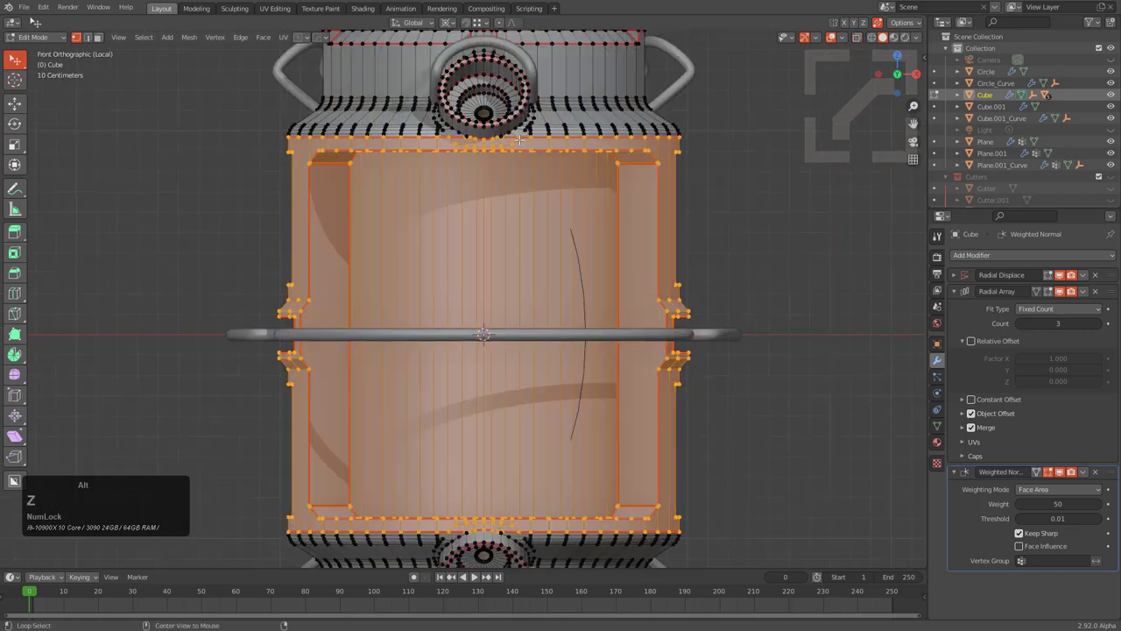
middle_click_drag(505, 126, 565, 185)
middle_click_drag(484, 153, 622, 168, "shift")
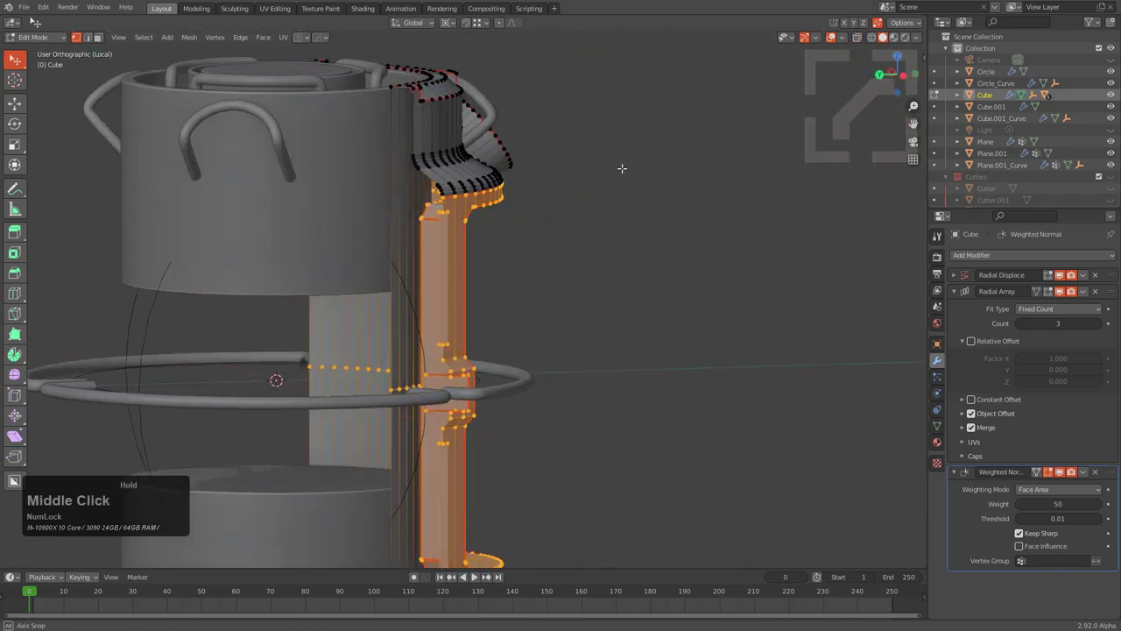
middle_click_drag(469, 208, 508, 209)
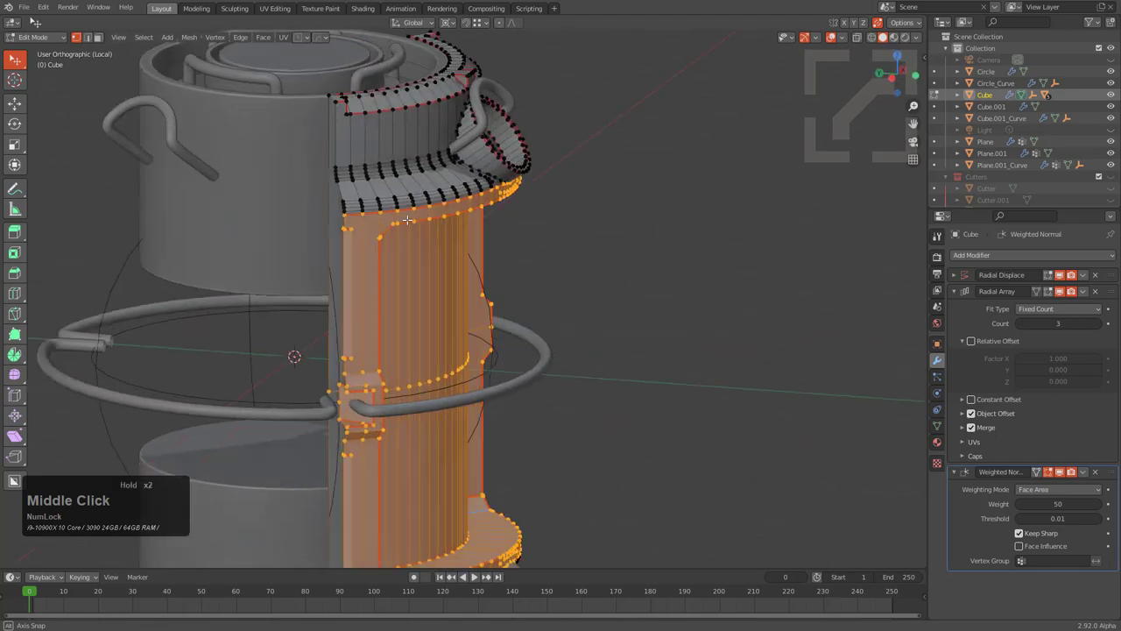
scroll(511, 208, "up", 2)
key("q")
left_click(485, 267)
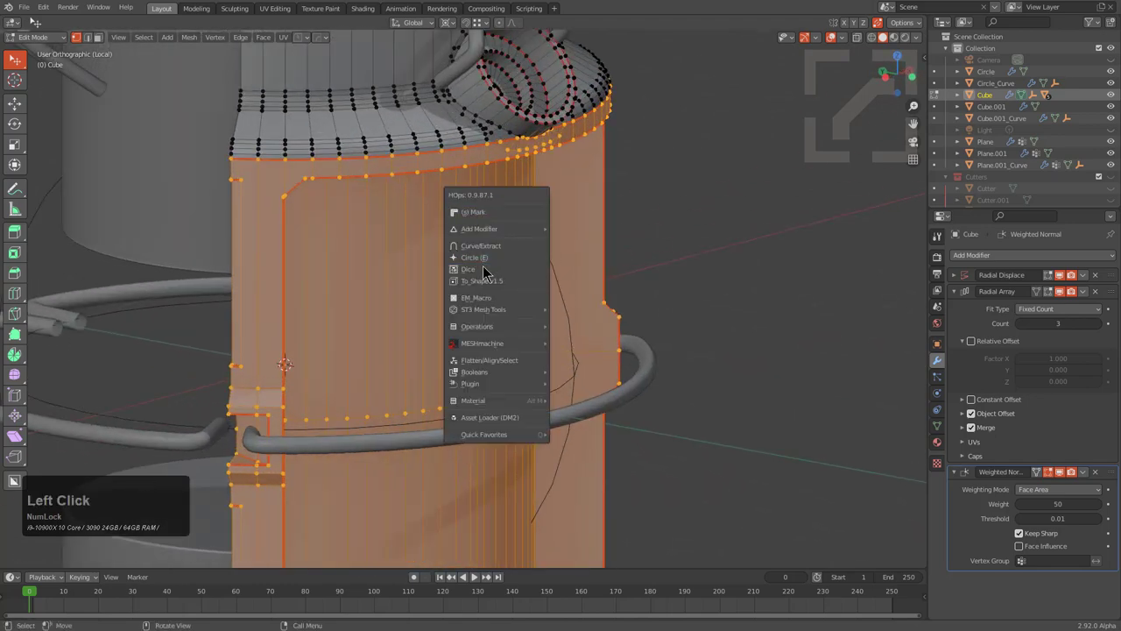
right_click(207, 267)
Step: Save the file and dice the selected middle section along Z using the Knife Project method
key("ctrl+s")
key("q")
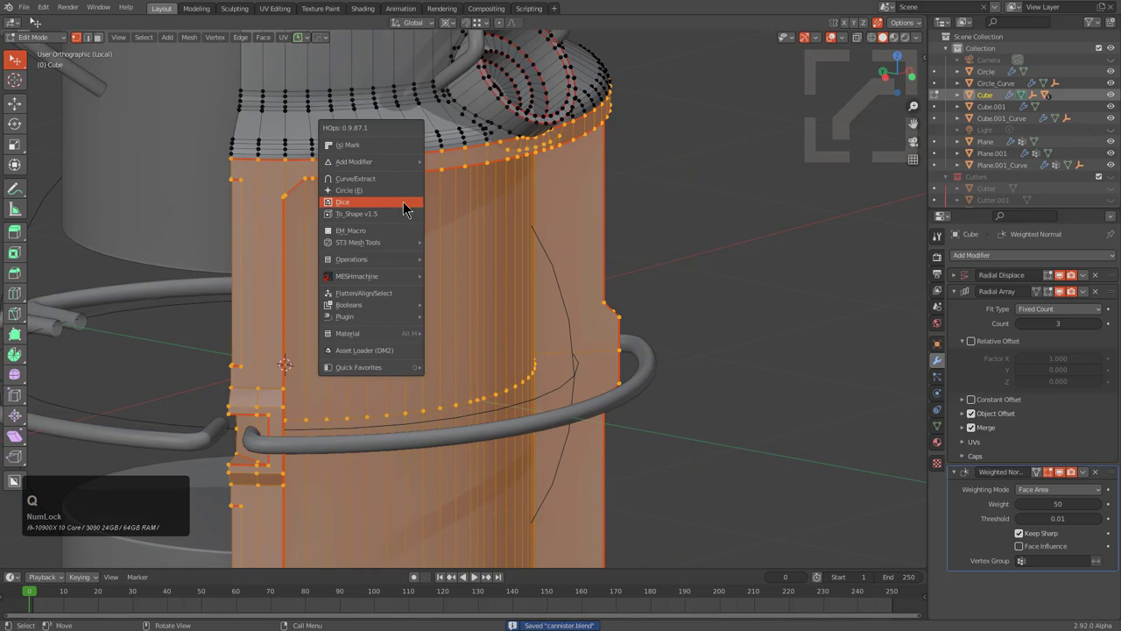
left_click(403, 208)
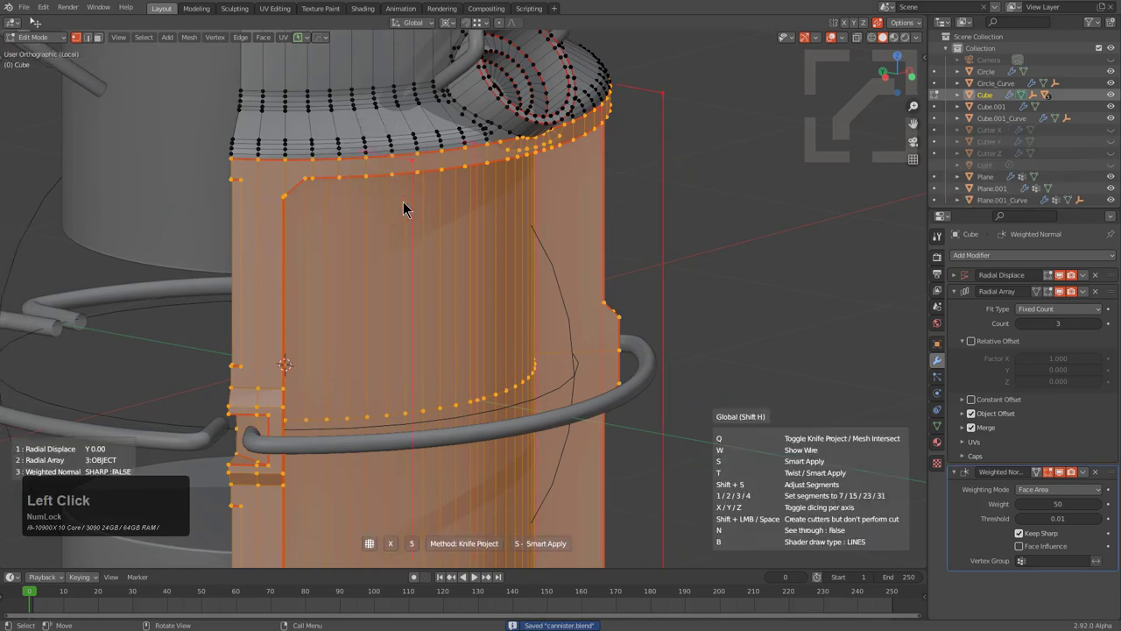
left_click(537, 220)
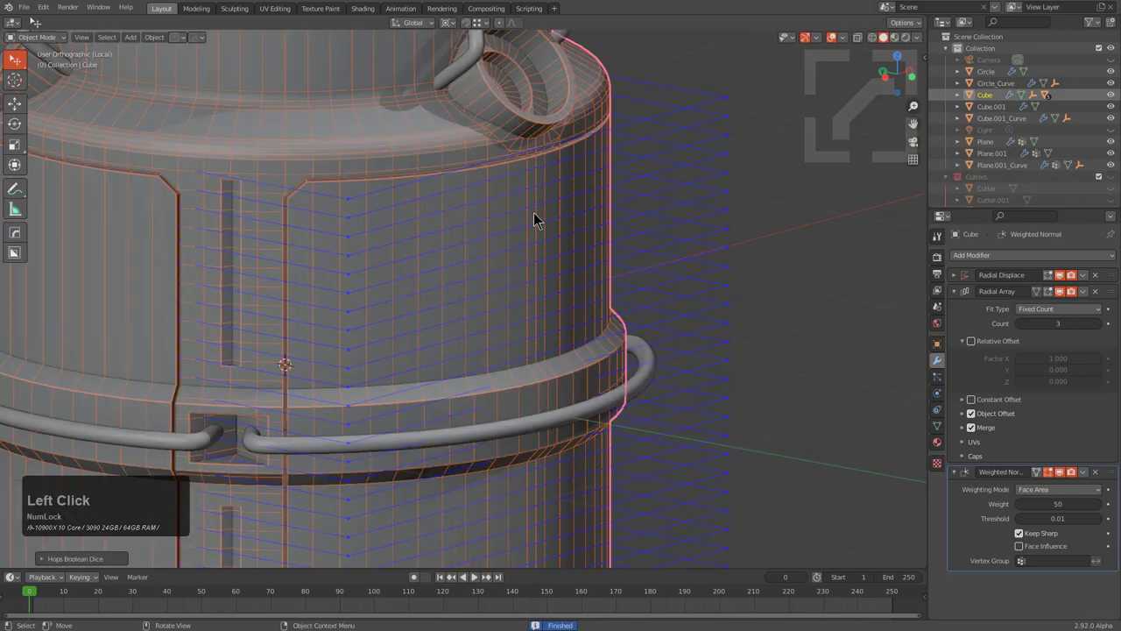
Step: Examine the diced mesh grid on the body's middle section in Edit Mode, particularly around the upper port
scroll(570, 240, "down", 2)
middle_click_drag(603, 267, 555, 114)
scroll(508, 261, "up", 1)
key("Tab")
scroll(526, 238, "up", 3)
scroll(371, 233, "down", 4)
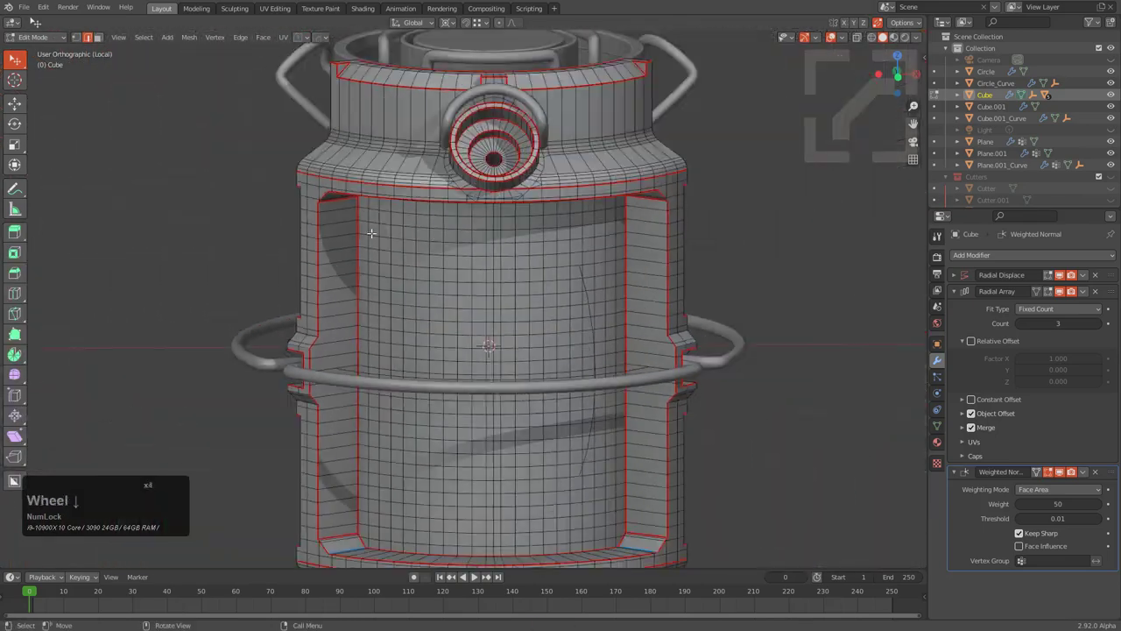
scroll(503, 278, "up", 2)
middle_click_drag(502, 279, 500, 216)
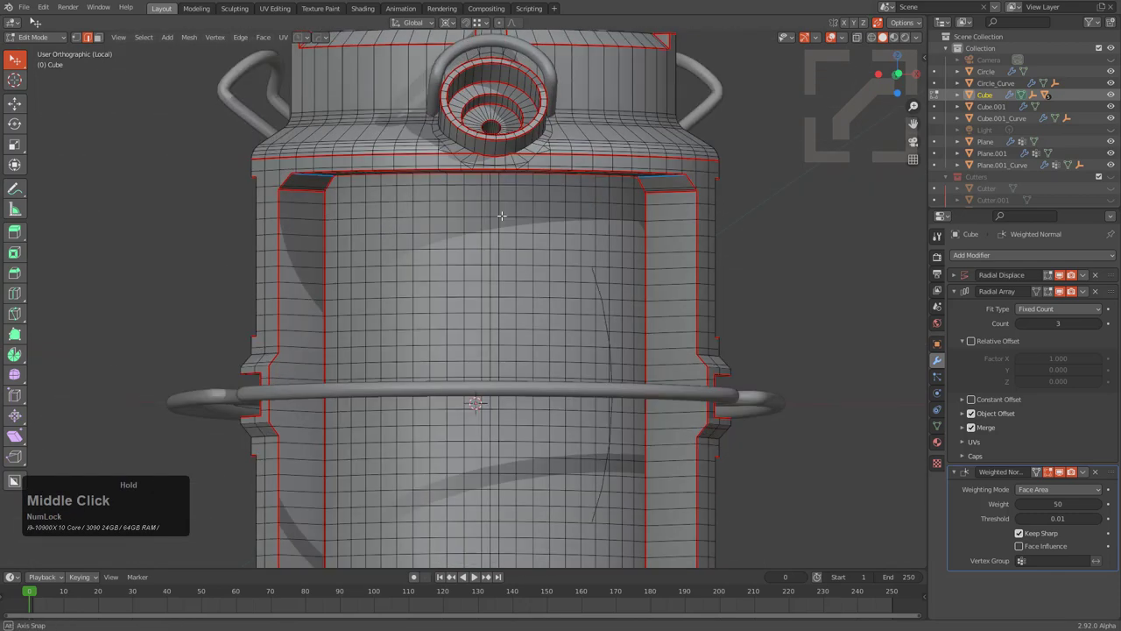
scroll(492, 176, "up", 2, "alt")
middle_click_drag(490, 167, 438, 229)
key("Tab")
Step: Inspect the whole barrel in Object Mode from several angles, including the handle ring around its middle band
scroll(496, 218, "down", 2)
scroll(540, 302, "down", 2)
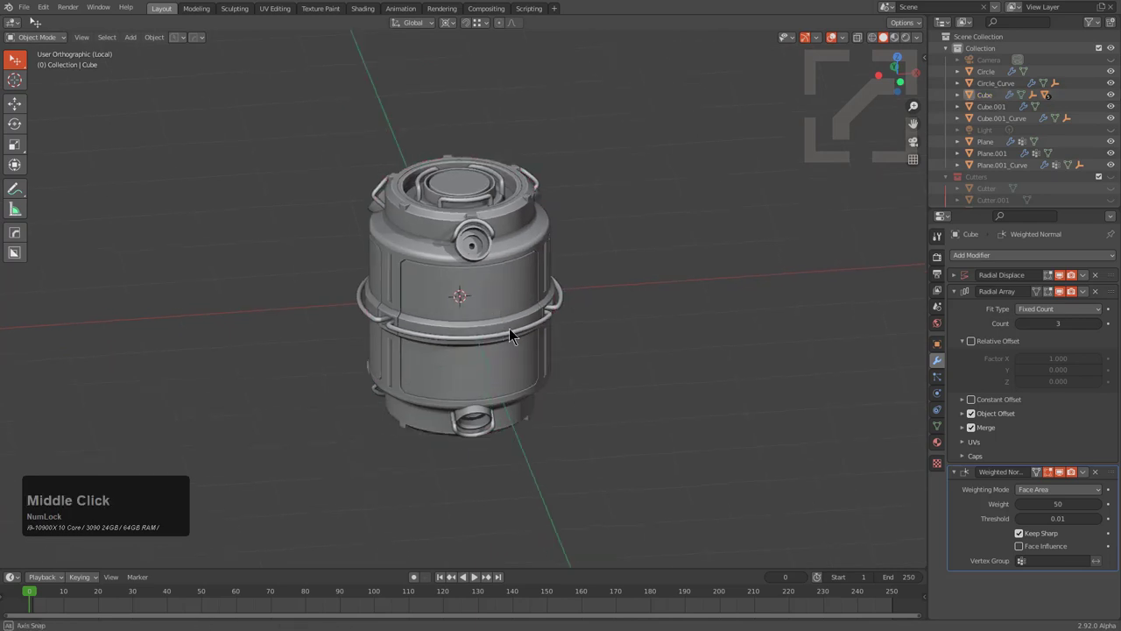
scroll(401, 210, "up", 3)
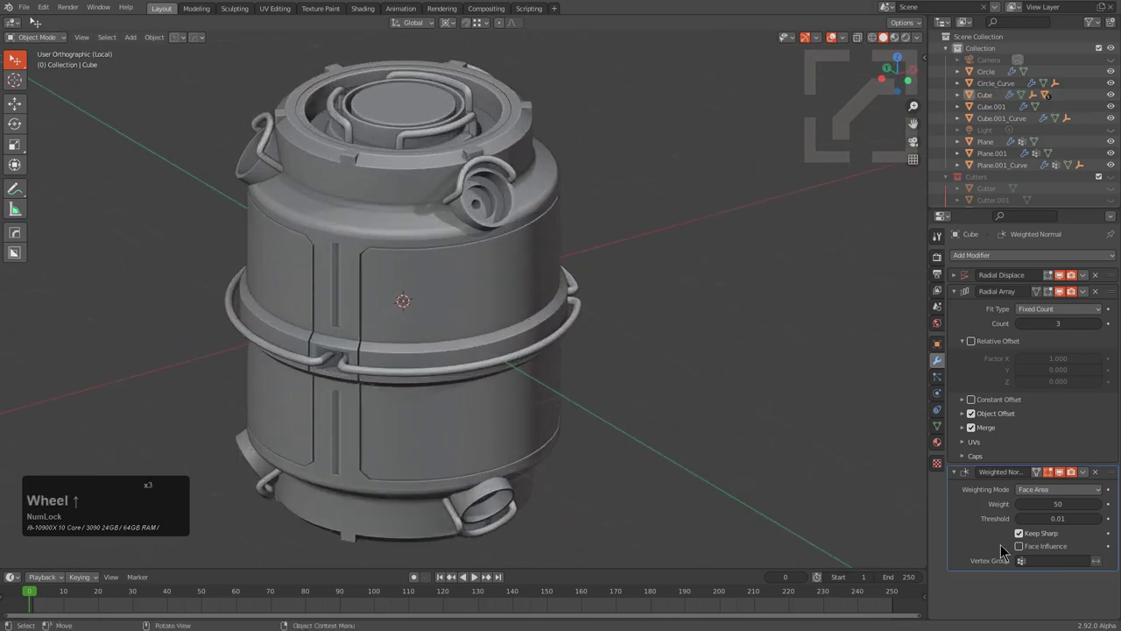
middle_click_drag(622, 439, 617, 448)
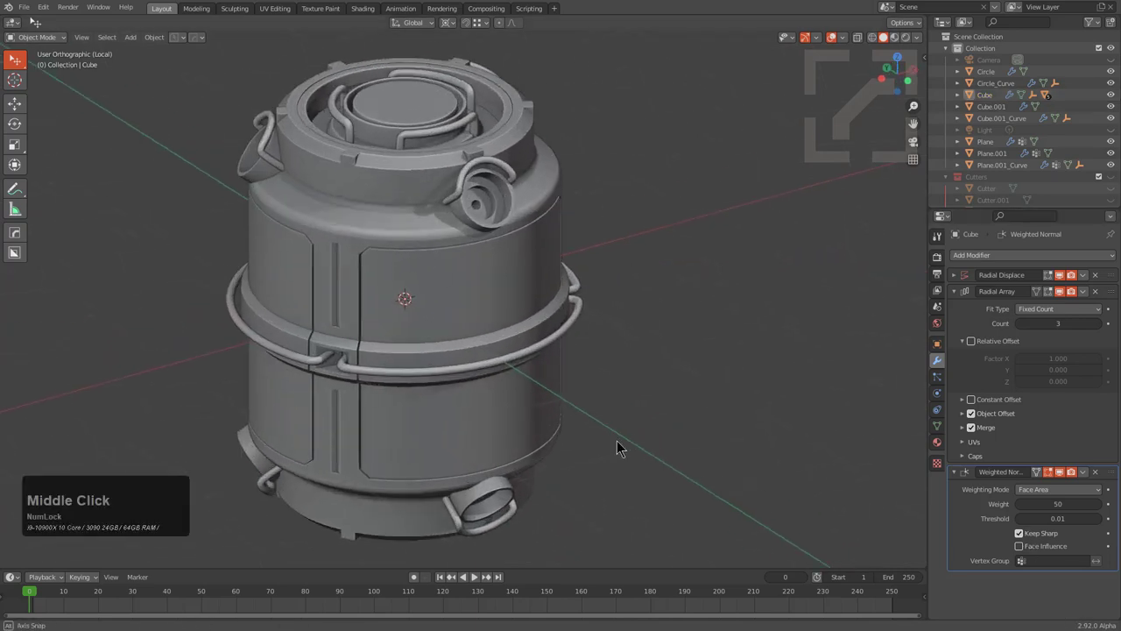
key("a")
scroll(510, 353, "up", 3)
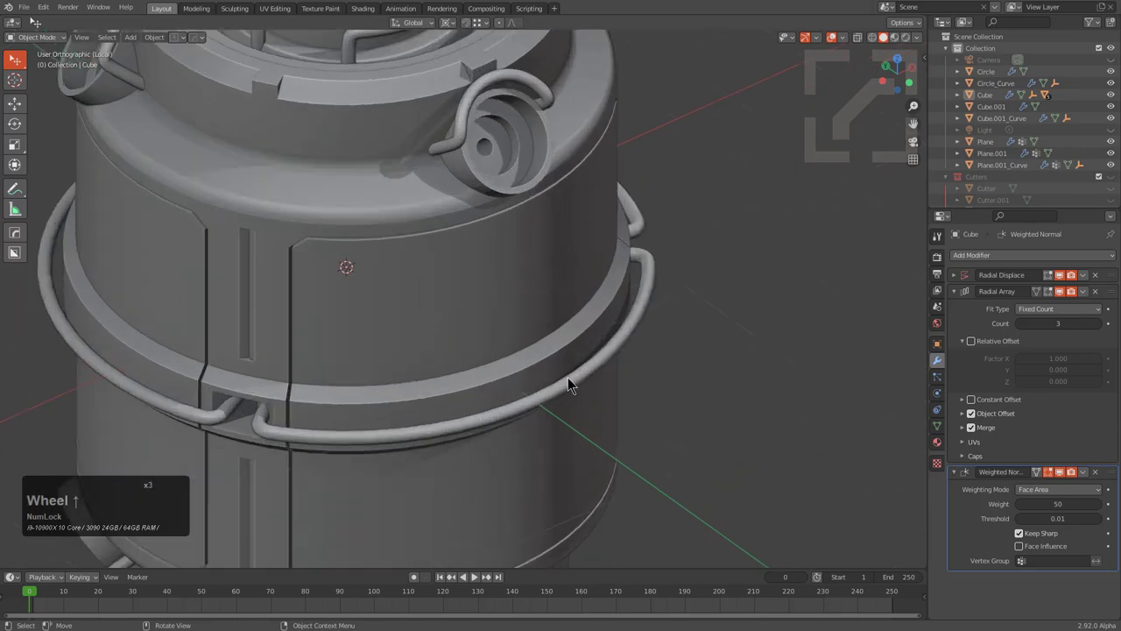
left_click(589, 385)
left_click(589, 385)
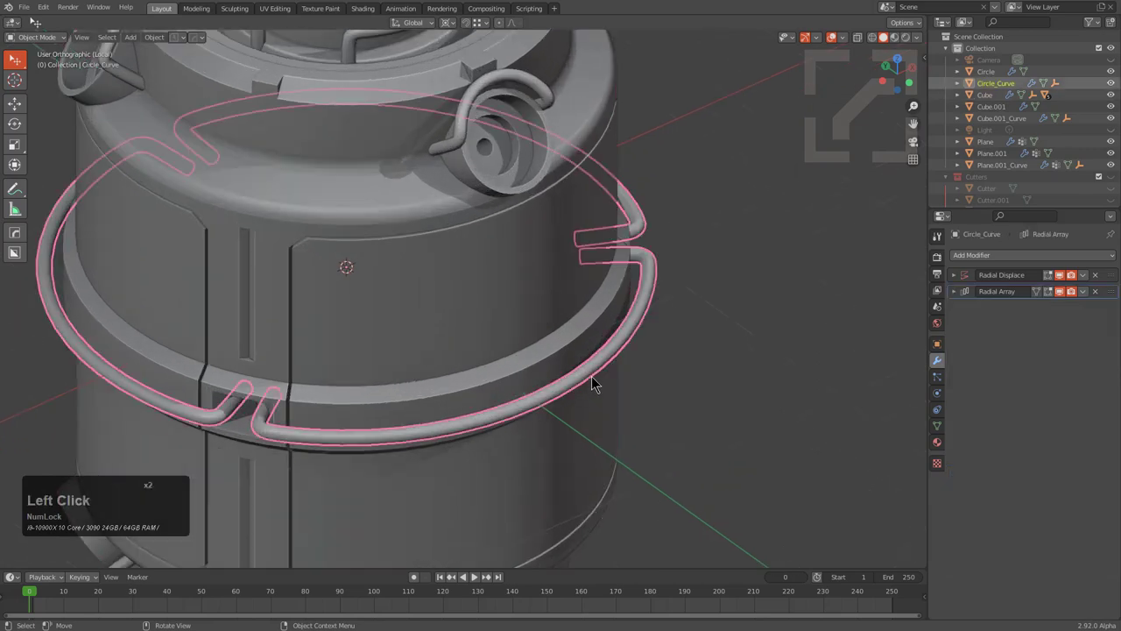
scroll(570, 390, "down", 2)
key("a")
scroll(599, 385, "down", 3)
middle_click_drag(599, 385, 536, 424)
scroll(535, 353, "up", 2)
scroll(548, 347, "down", 1)
middle_click_drag(559, 334, 549, 388)
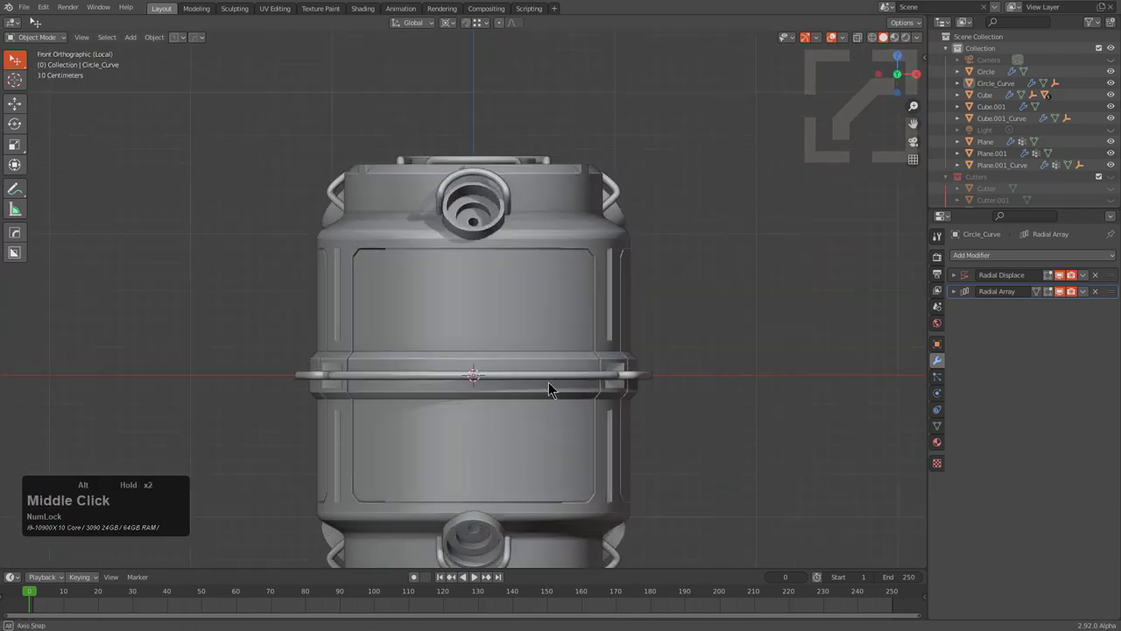
Step: Try deleting the handle ring around the middle band and hiding the object inside the body, and undo these changes
scroll(517, 309, "up", 2)
left_click(516, 306)
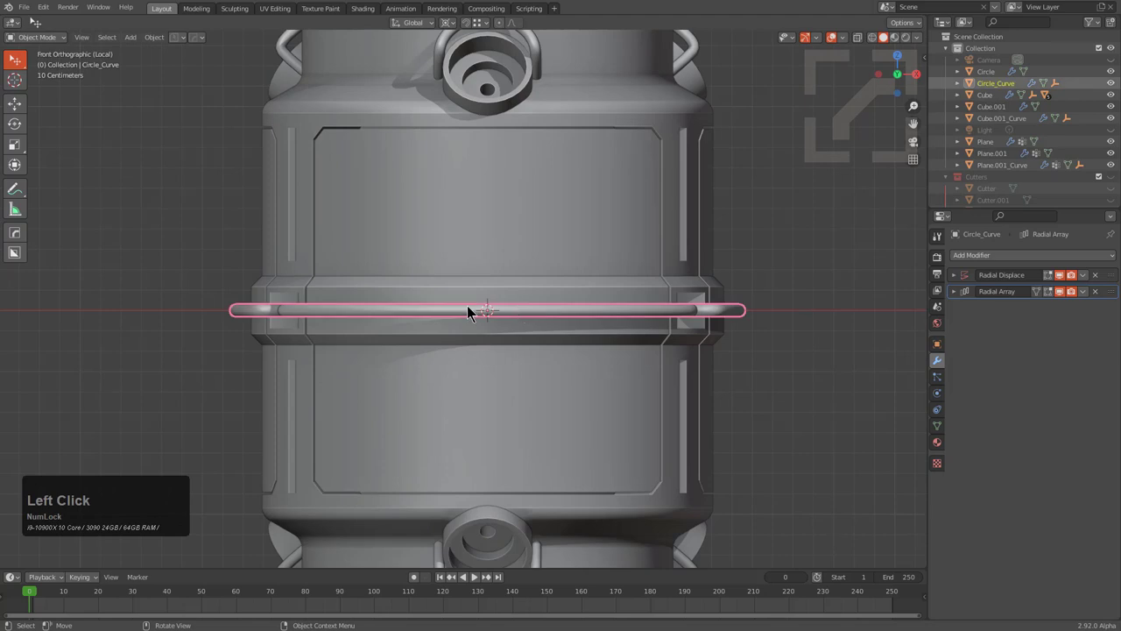
key("x")
left_click(494, 309)
left_click(504, 309)
middle_click_drag(517, 317, 543, 343)
key("h")
left_click(529, 334)
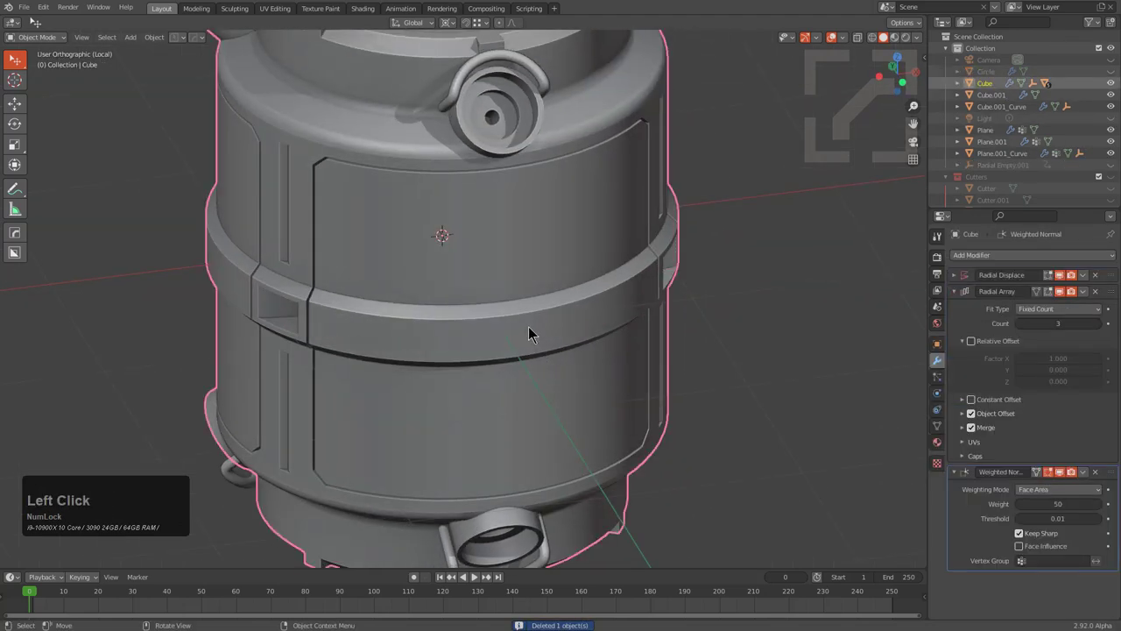
scroll(527, 326, "down", 2)
mouse_move(529, 328)
middle_mouse_down()
mouse_move(501, 299)
mouse_move(526, 337)
mouse_move(534, 333)
middle_mouse_up()
key("ctrl+z")
key("ctrl+z")
key("ctrl+z")
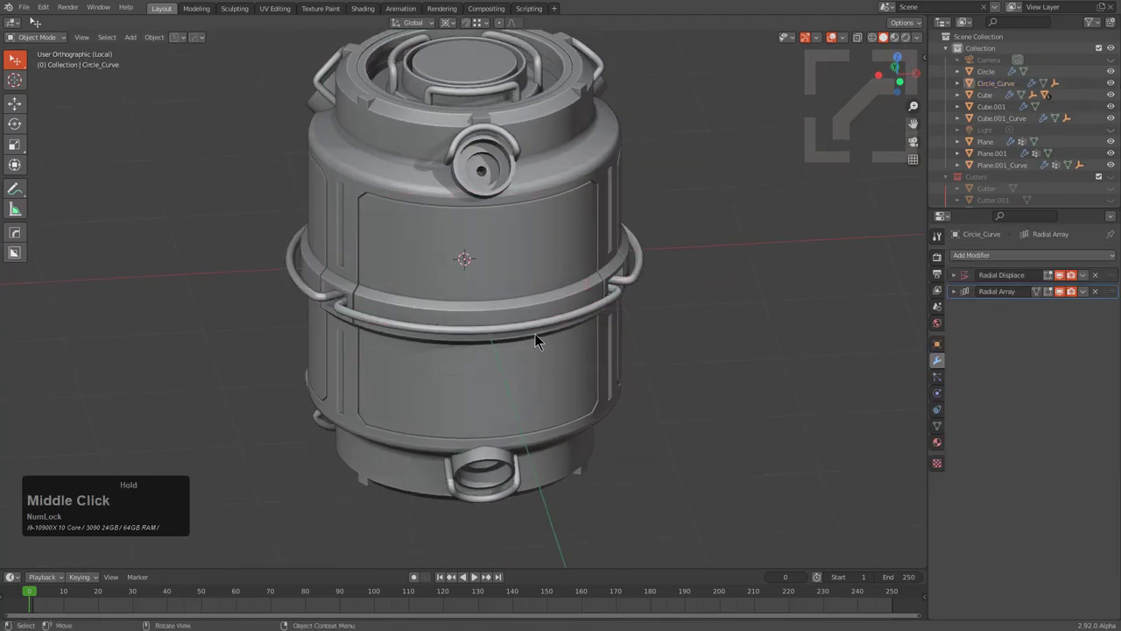
Step: Turn on X-ray display and hide the circle object inside the barrel body
scroll(573, 343, "down", 2)
scroll(574, 342, "up", 2)
left_click(565, 320)
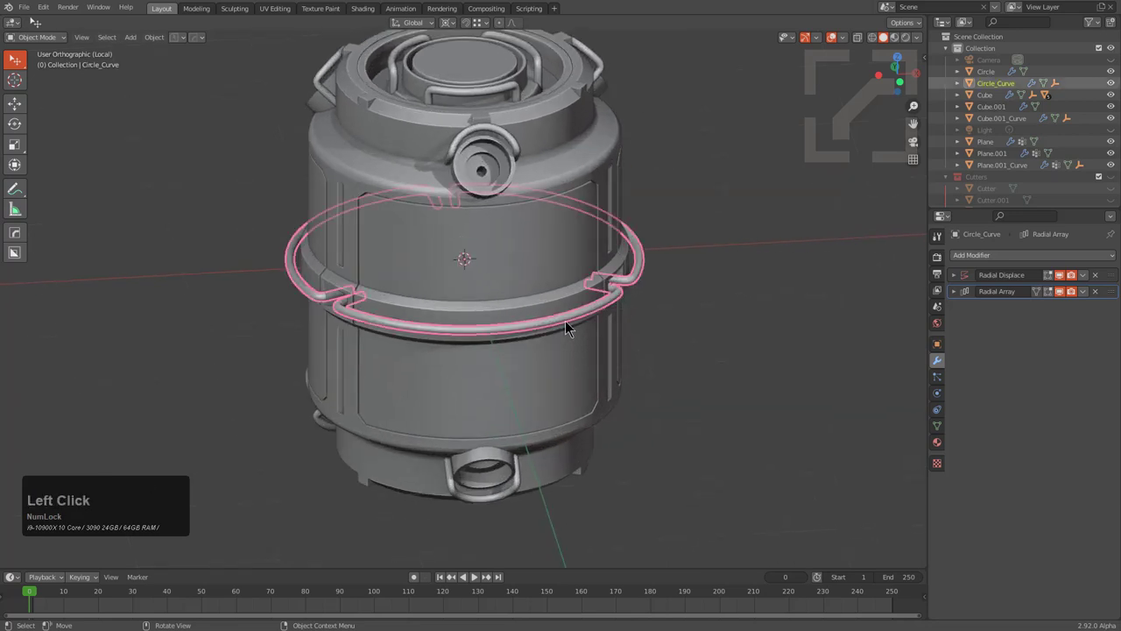
key("z")
left_click(566, 318)
left_click(566, 317)
left_click(565, 322)
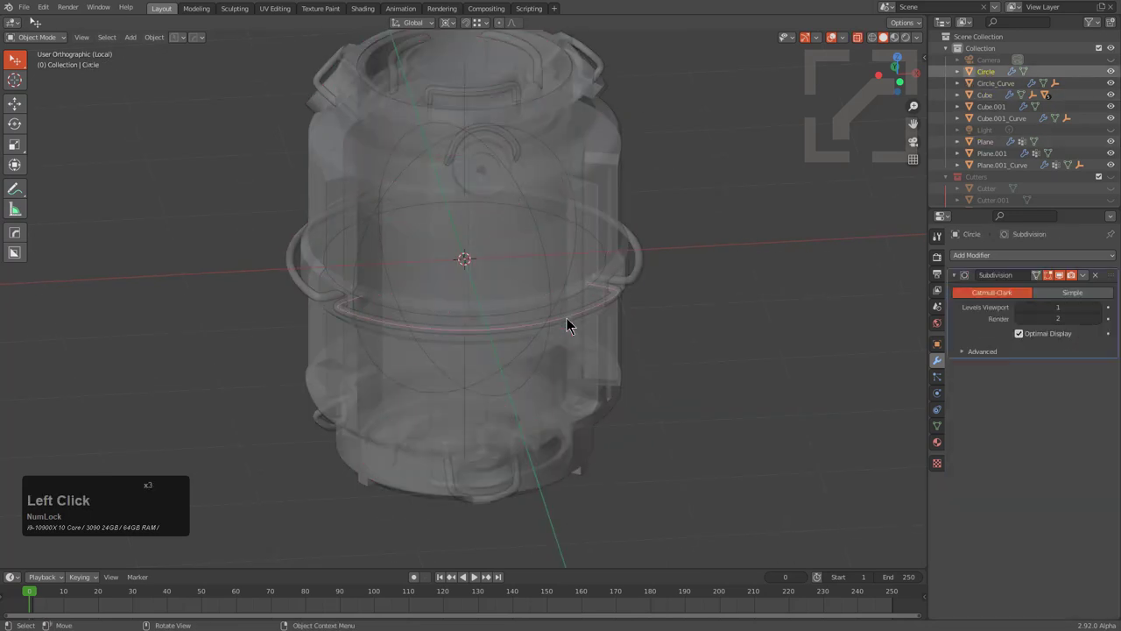
key("h")
Step: Hide the radial empties at the barrel's centre one after another
left_click(551, 280)
left_click(552, 279)
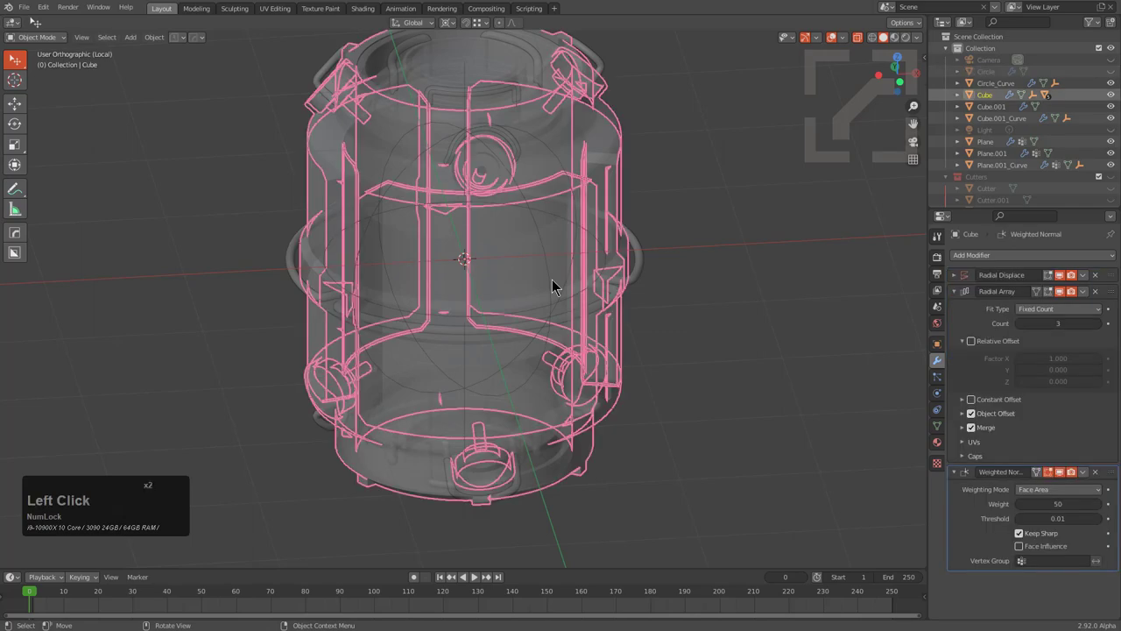
left_click(550, 280)
left_click(550, 279)
left_click(549, 280)
scroll(548, 279, "down", 1)
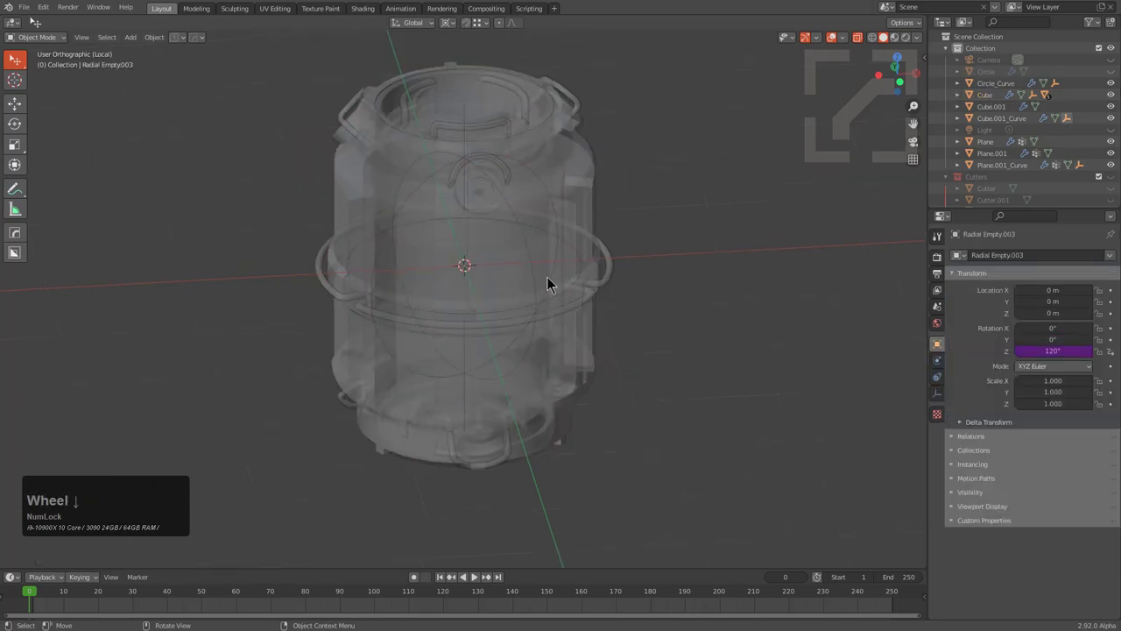
left_click(538, 277)
left_click(535, 274)
left_click(533, 272)
left_click(533, 271)
key("h")
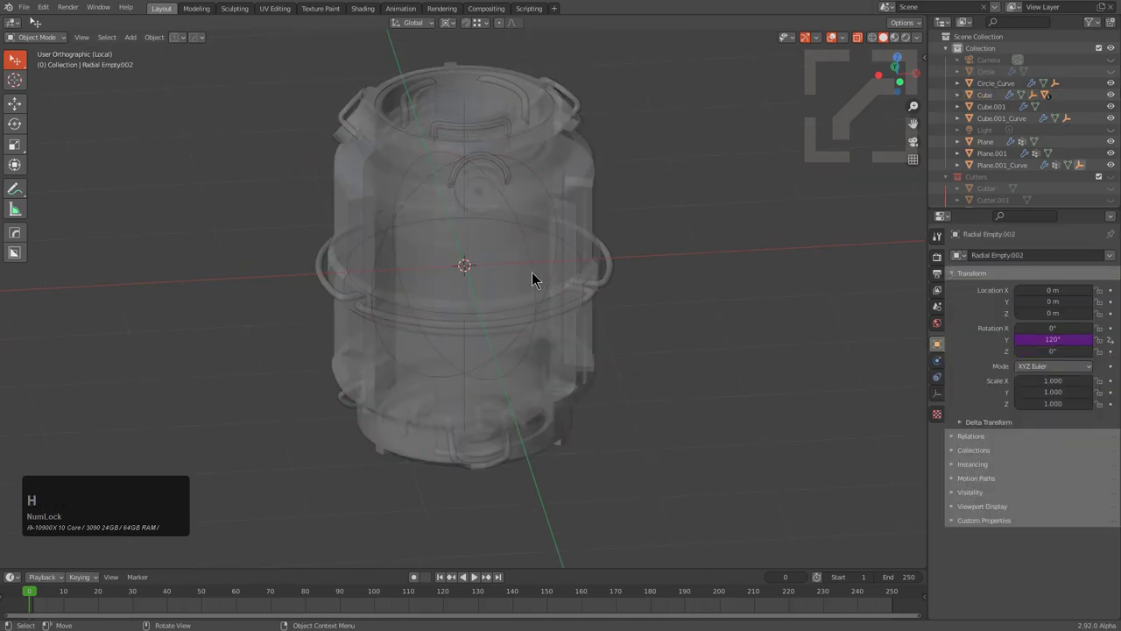
left_click(532, 272)
left_click(531, 271)
left_click(531, 271)
key("h")
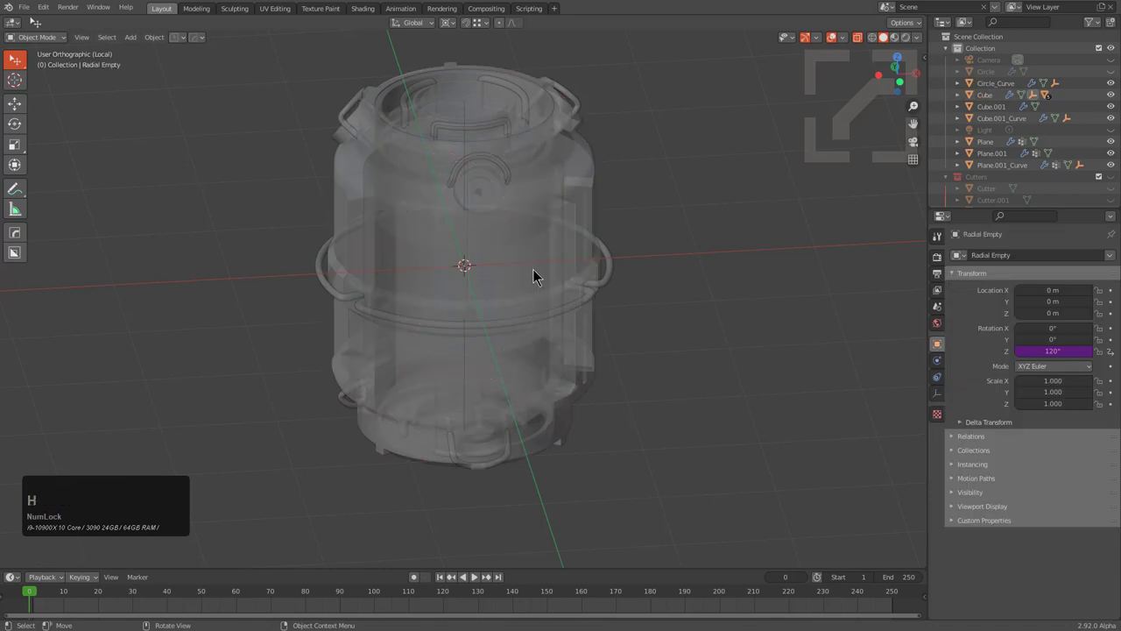
Step: Unhide all hidden objects, leave local view and move them to the Cutters collection
scroll(543, 298, "down", 2)
middle_click_drag(544, 305, 517, 336)
key("alt+z")
scroll(522, 335, "up", 3)
key("alt+z")
key("alt+h")
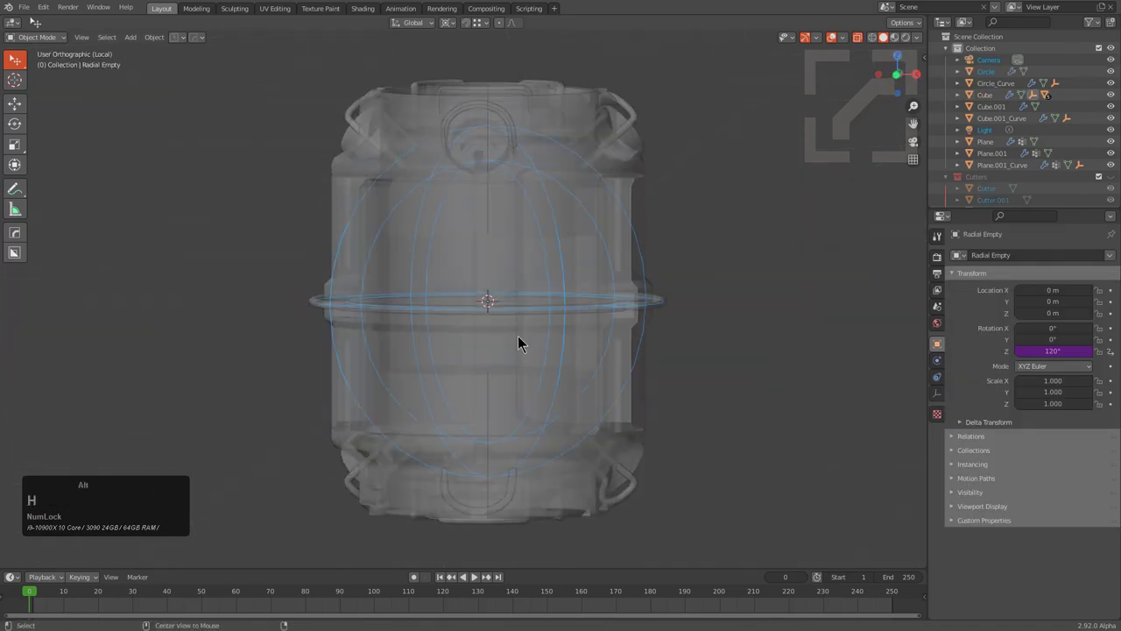
key("m")
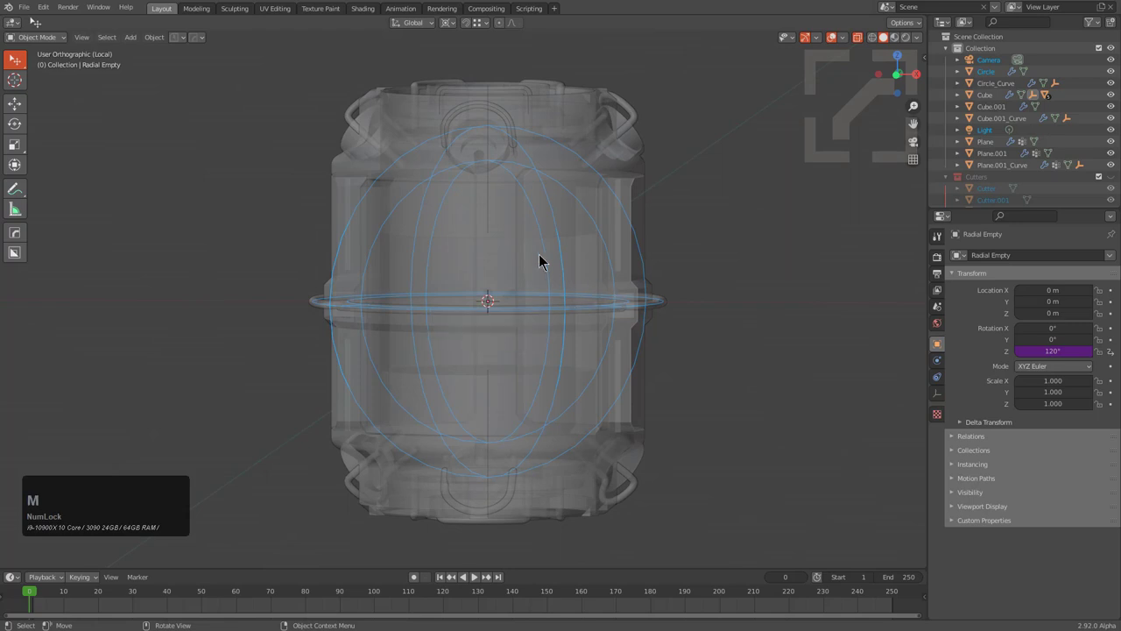
mouse_move(539, 253)
middle_mouse_down()
mouse_move(555, 277)
mouse_move(535, 263)
middle_mouse_up()
scroll(535, 263, "up", 1)
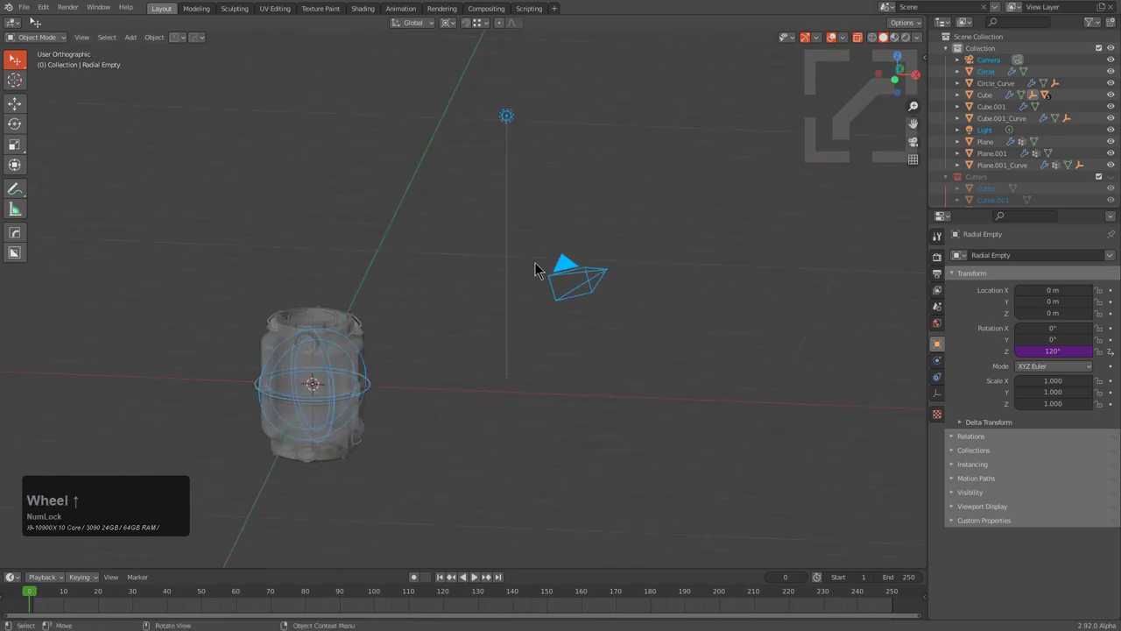
middle_click_drag(387, 370, 520, 323)
key("m")
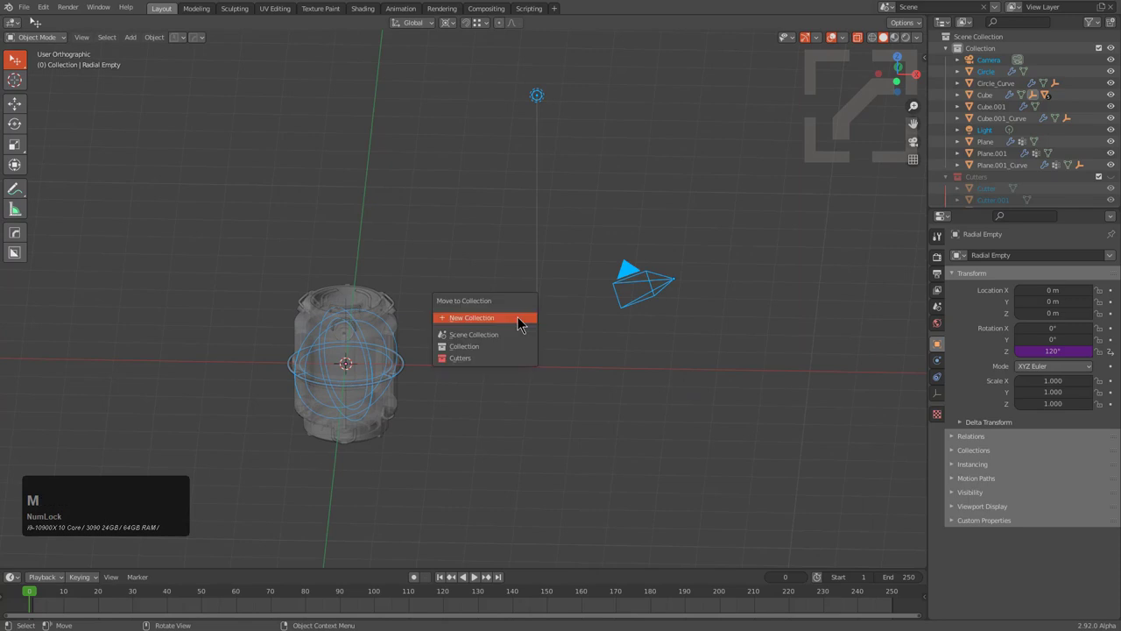
left_click(490, 358)
Step: Turn off the X-ray display and save the file
scroll(501, 297, "up", 4)
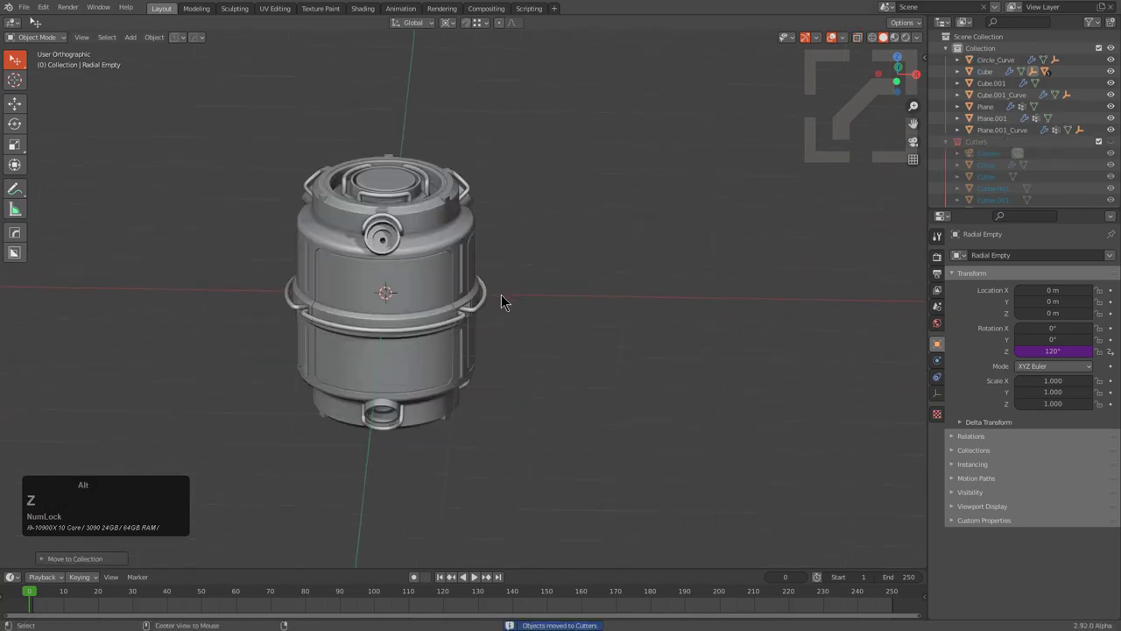
key("KP_1")
key("ctrl+s")
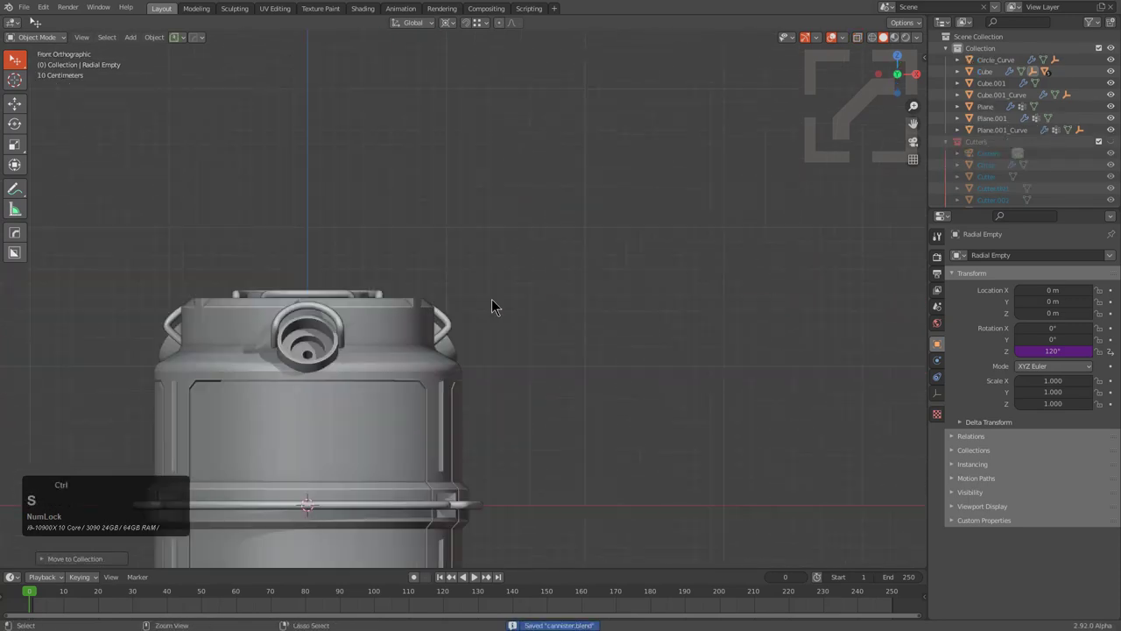
middle_click_drag(491, 298, 495, 256, "shift")
scroll(534, 320, "down", 2, "shift")
scroll(534, 321, "up", 3)
scroll(508, 280, "down", 1)
scroll(495, 256, "down", 2)
Step: Select all barrel parts, add a shared lattice around them and set it to 3 points along Z
left_click(512, 207)
key("KP_Decimal")
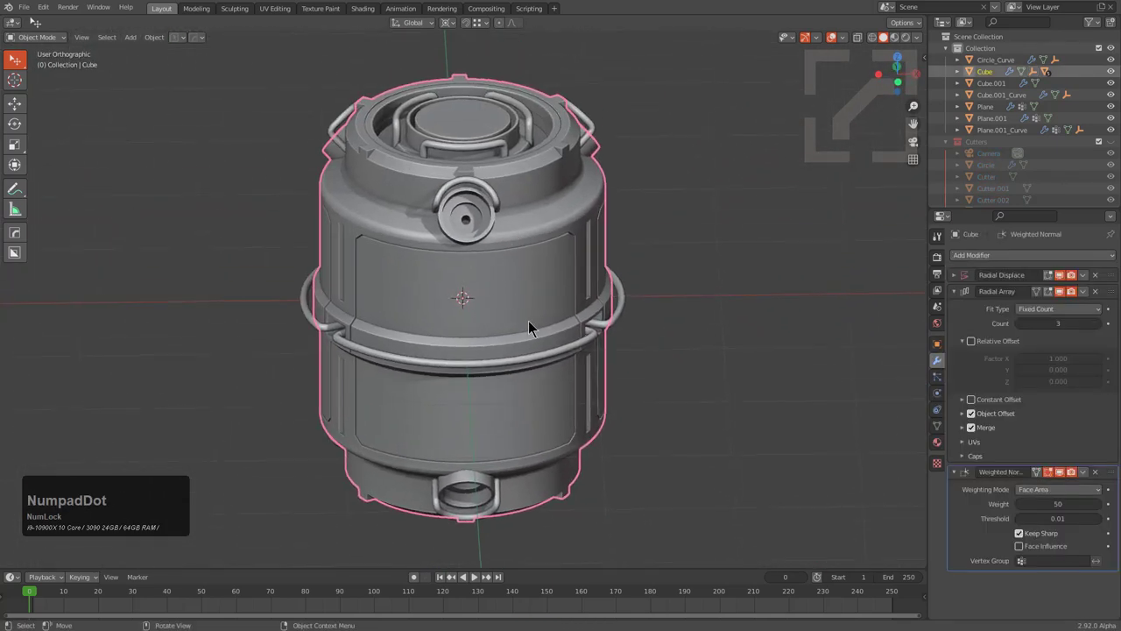
middle_click_drag(529, 320, 569, 329)
scroll(537, 330, "down", 1)
key("q")
key("a")
key("q")
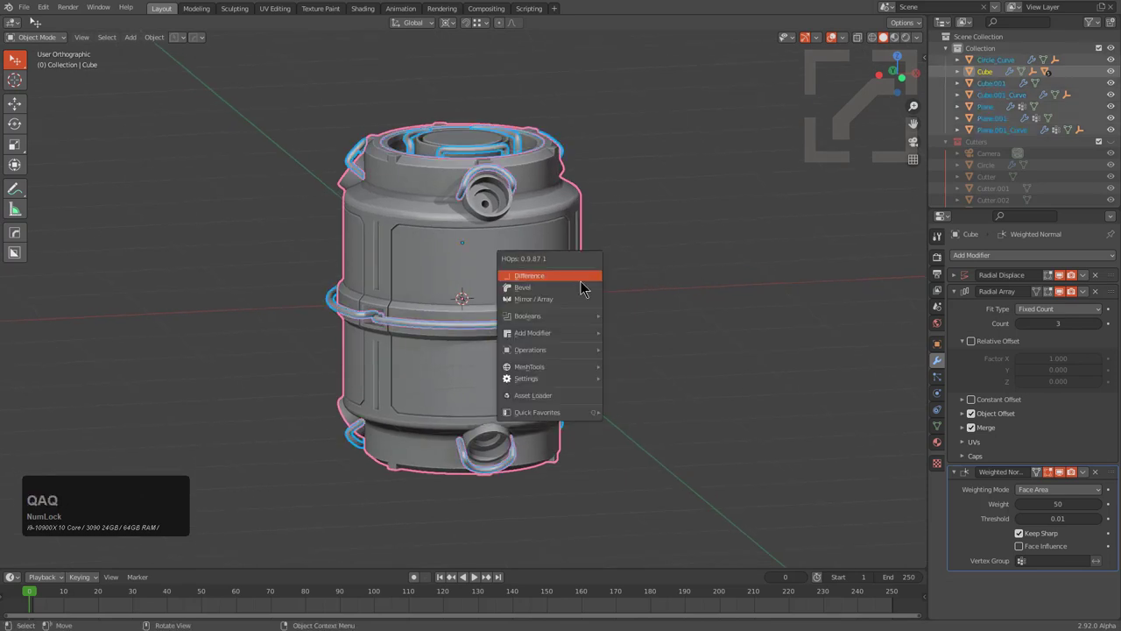
mouse_move(556, 340)
left_click(754, 341)
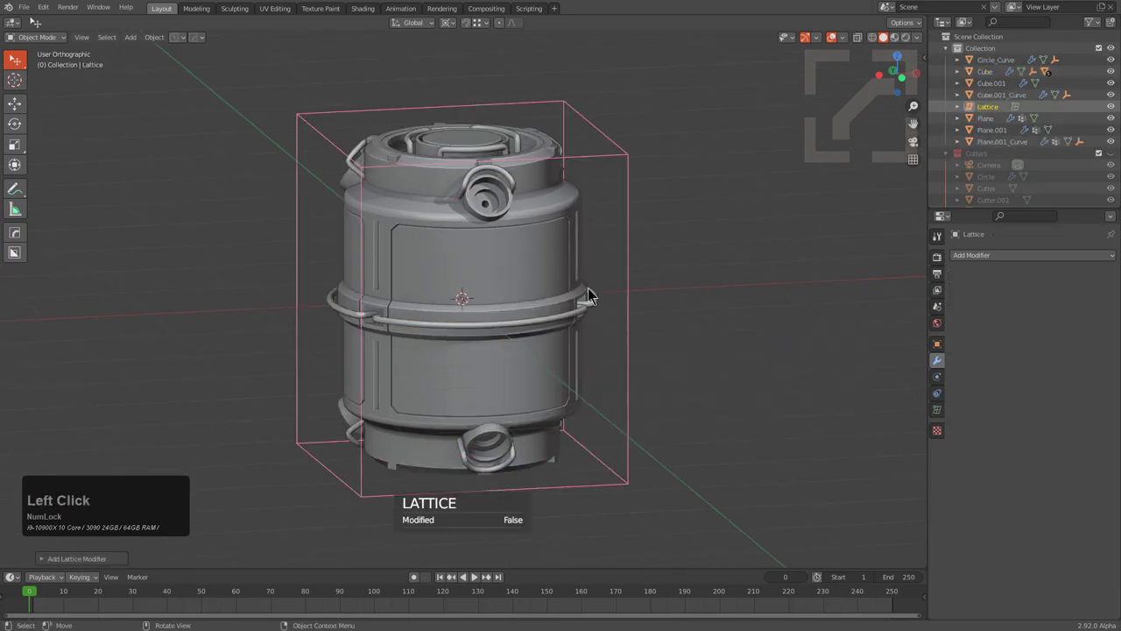
key("q")
left_click(595, 315)
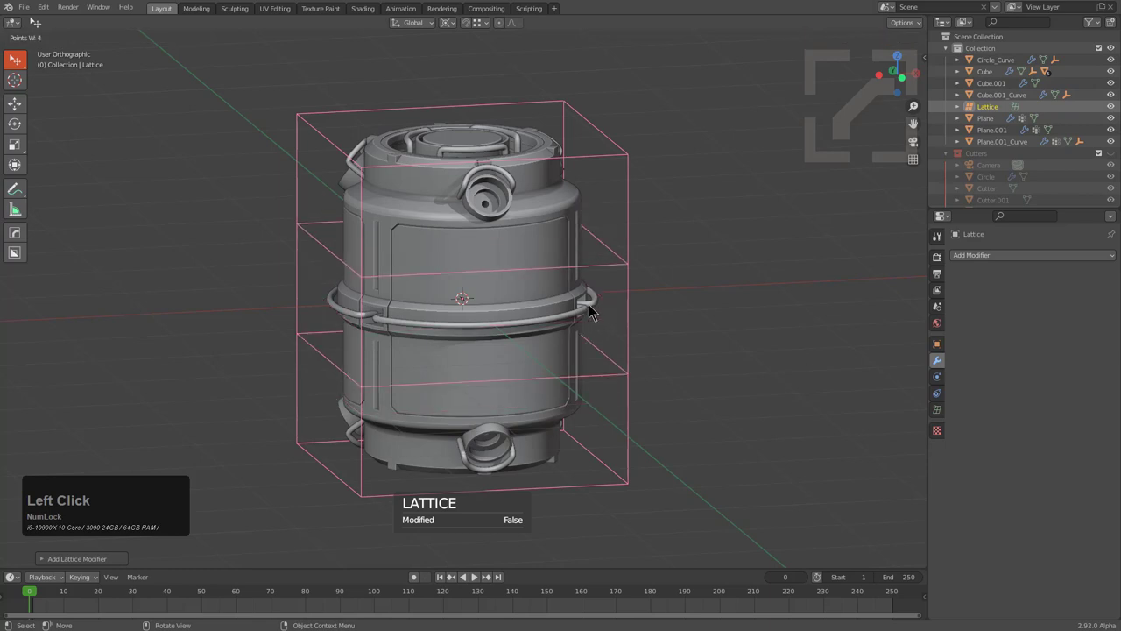
Step: Scale up the lattice's middle row of points in front view so the barrel bulges outward
middle_click_drag(656, 355, 625, 344, "alt")
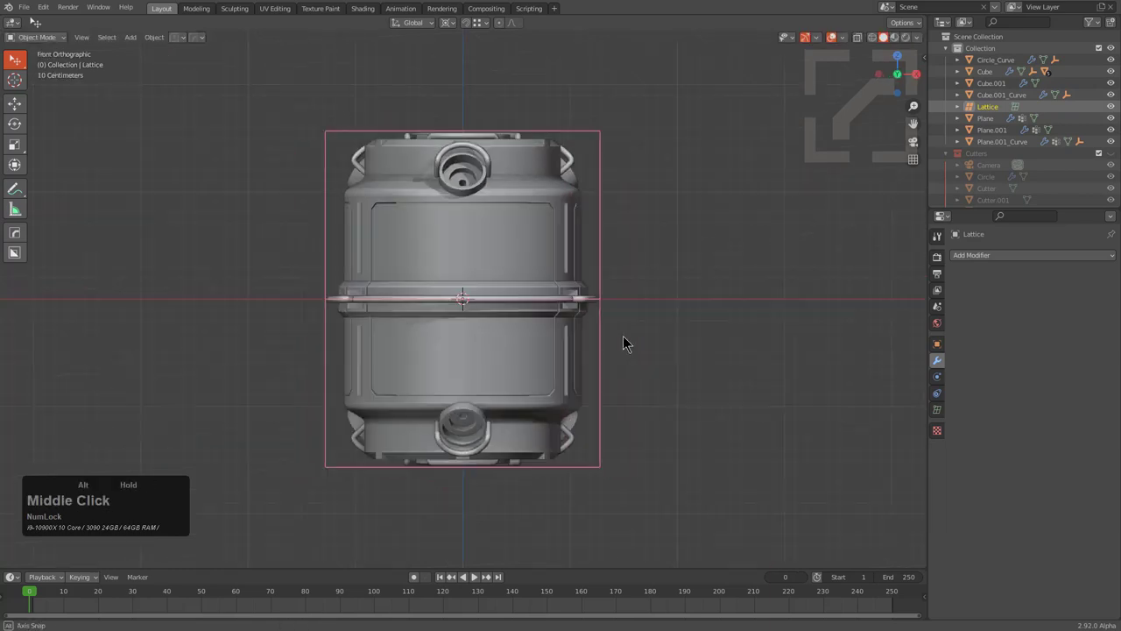
key("Tab")
key("a")
left_click_drag(661, 252, 263, 345)
key("s")
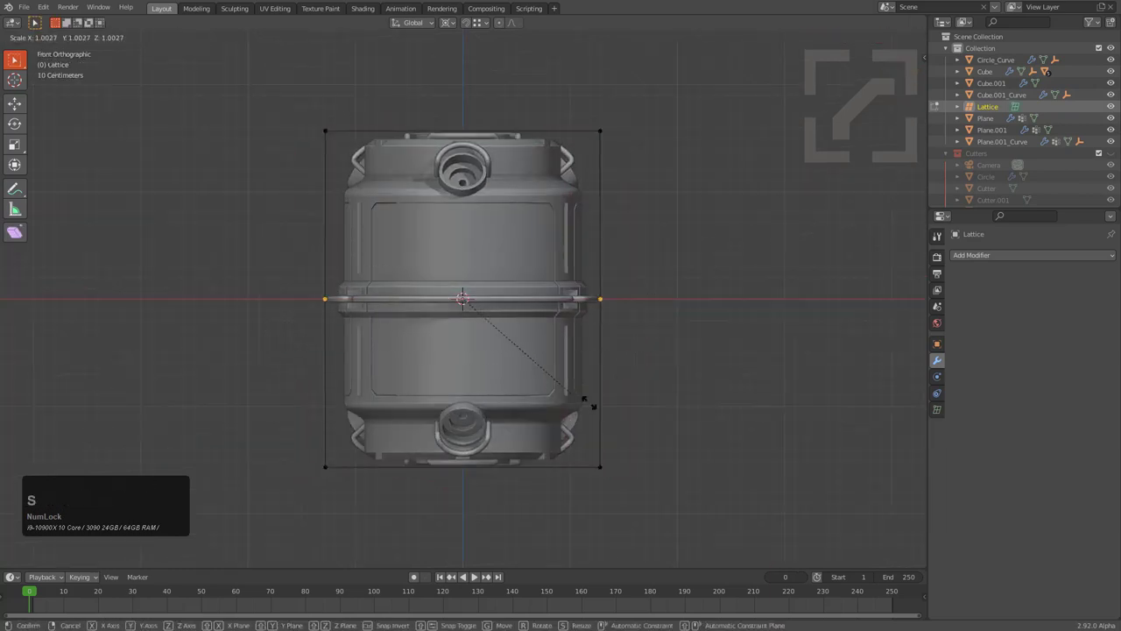
left_click(709, 417)
middle_click_drag(709, 417, 633, 402)
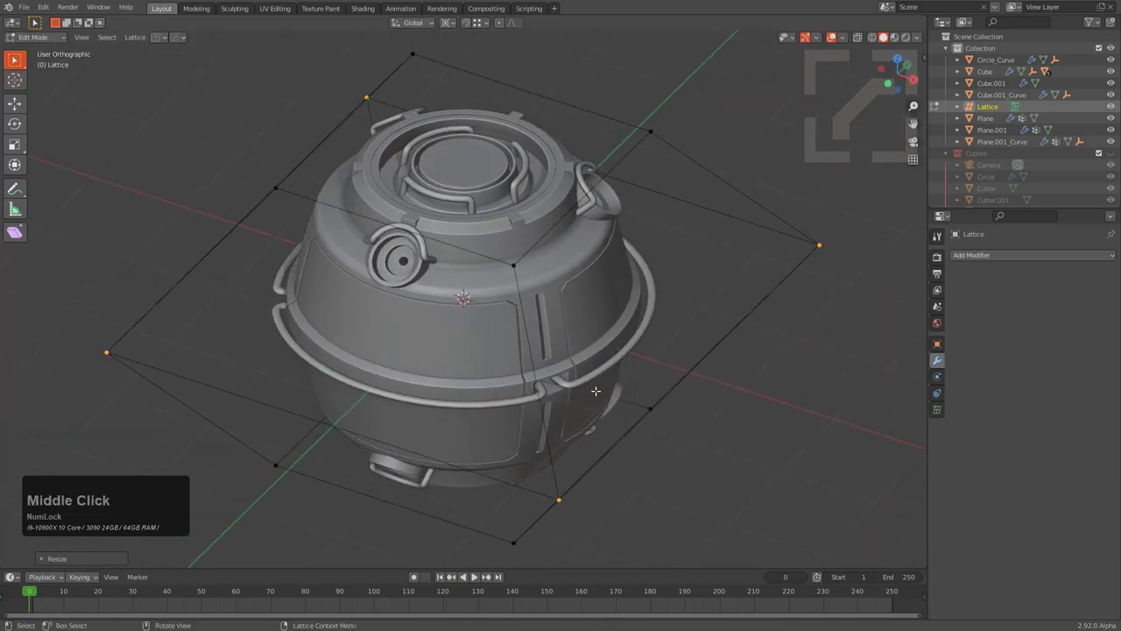
Step: Raise the lattice's resolution to 15 points along Z and hide the lattice
key("Tab")
key("q")
left_click(535, 396)
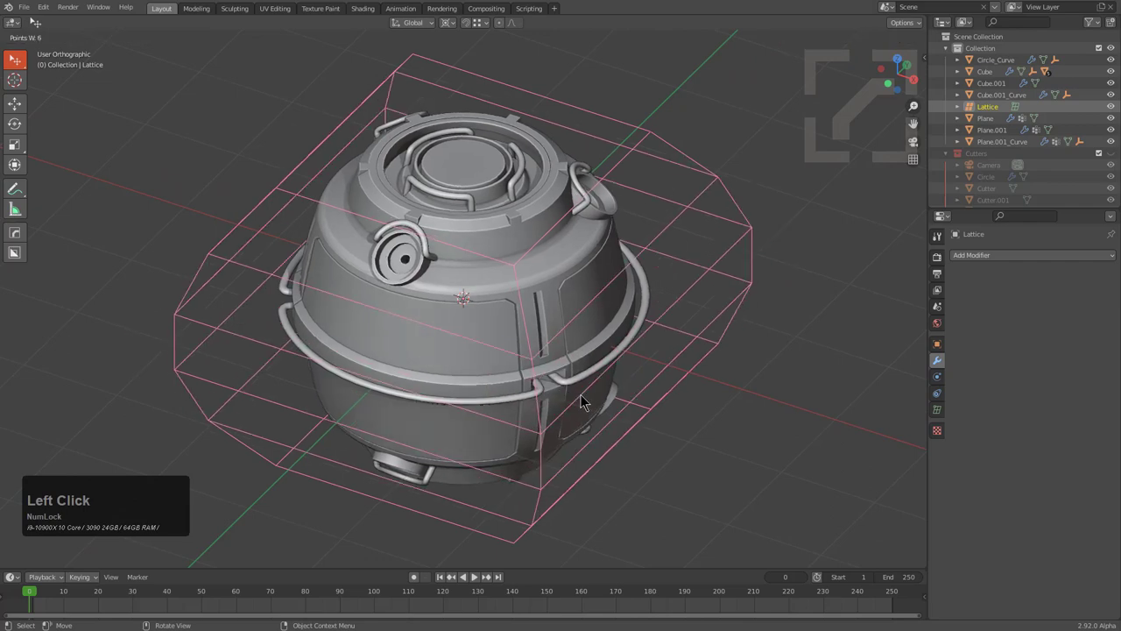
left_click(635, 396)
middle_click_drag(525, 384, 473, 315)
key("h")
scroll(485, 375, "up", 5)
scroll(469, 350, "down", 3)
Step: Scroll through the body's modifiers with HardOps and reveal the lattice object linked to the Lattice modifier
left_click(550, 292)
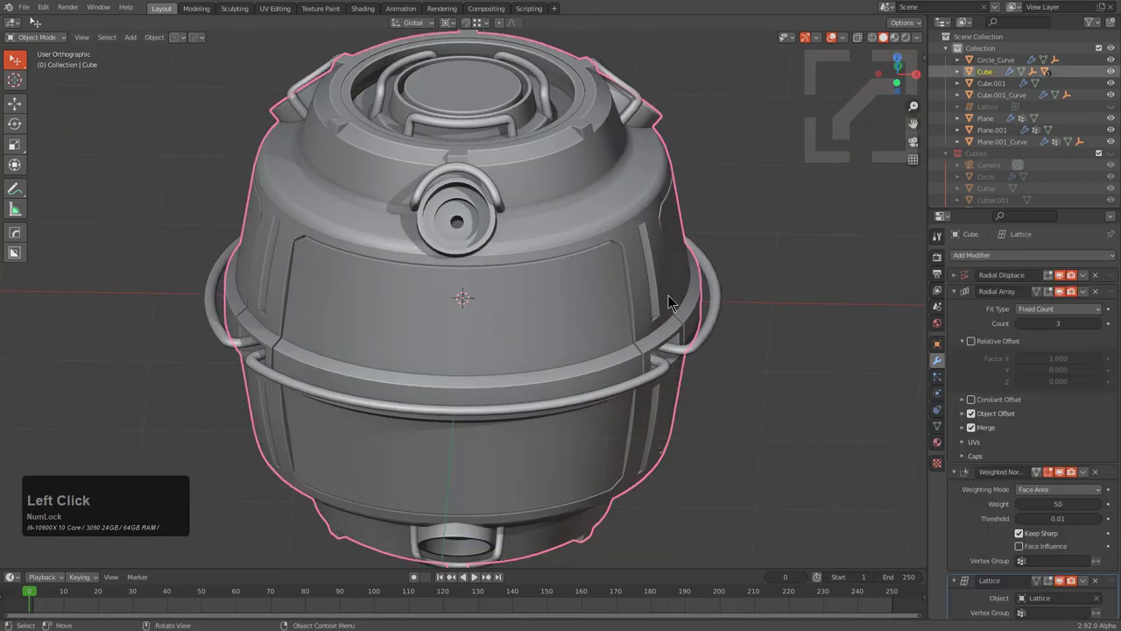
key("q")
key("q")
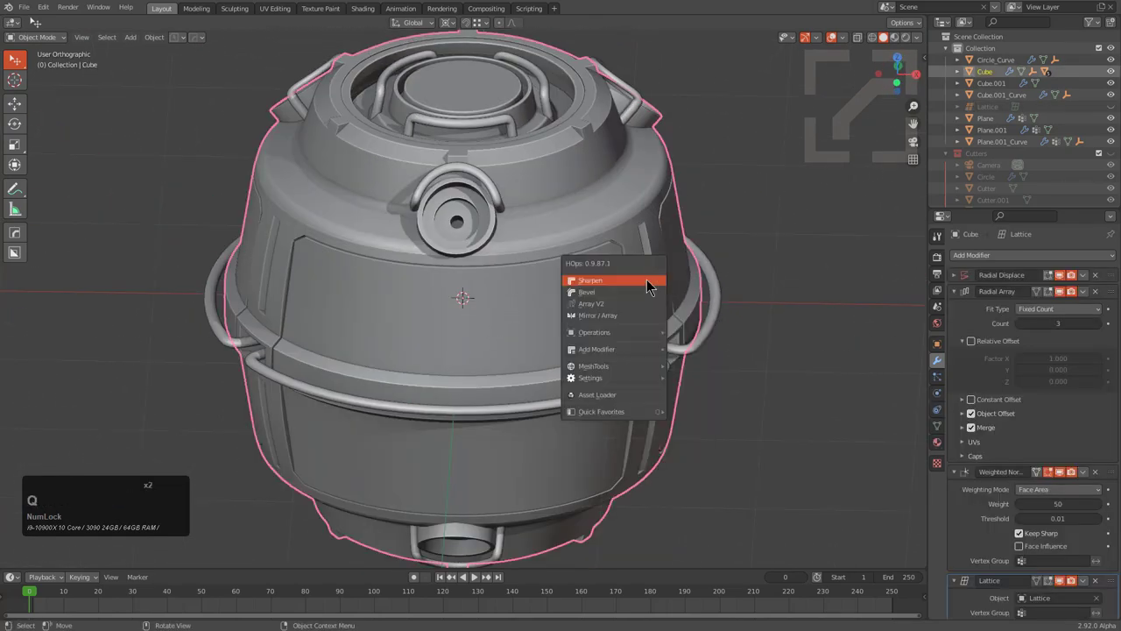
mouse_move(619, 335)
left_click(712, 343)
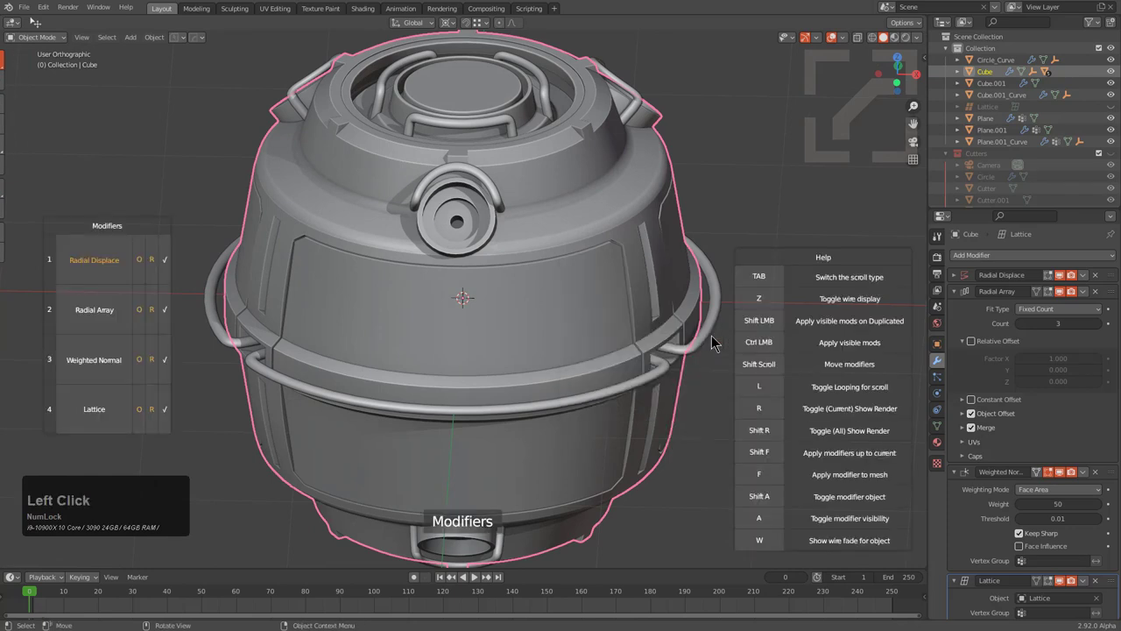
left_click(94, 409, "shift")
scroll(517, 348, "down", 3)
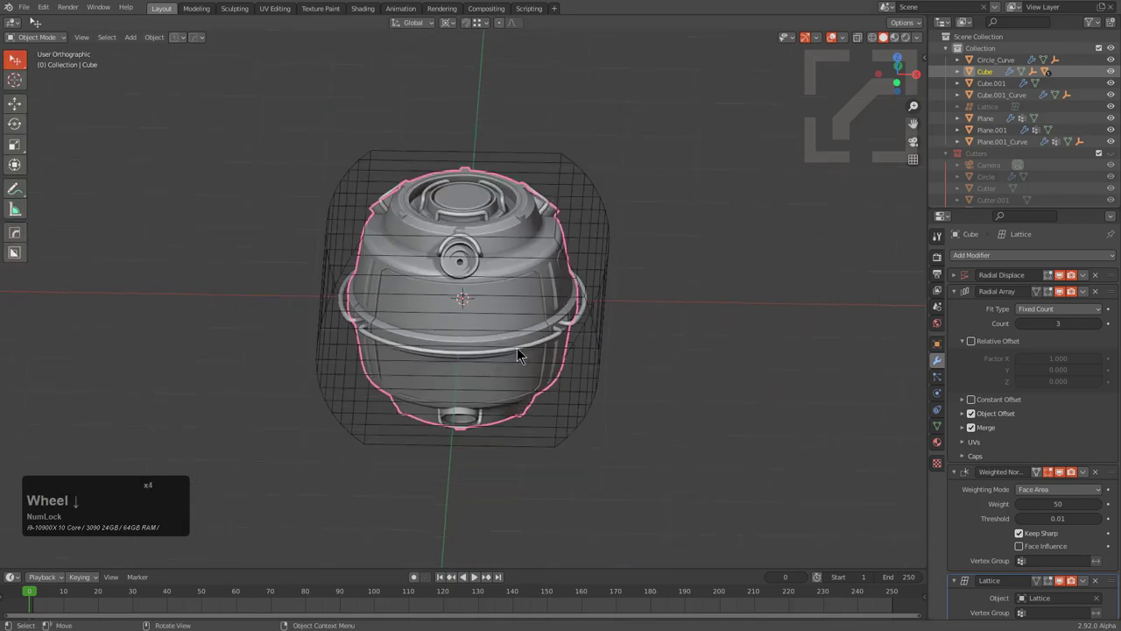
Step: Set the lattice to 6 points along Z and move it down about 0.62 m
left_click(578, 256)
middle_click_drag(587, 289, 598, 267, "alt")
key("q")
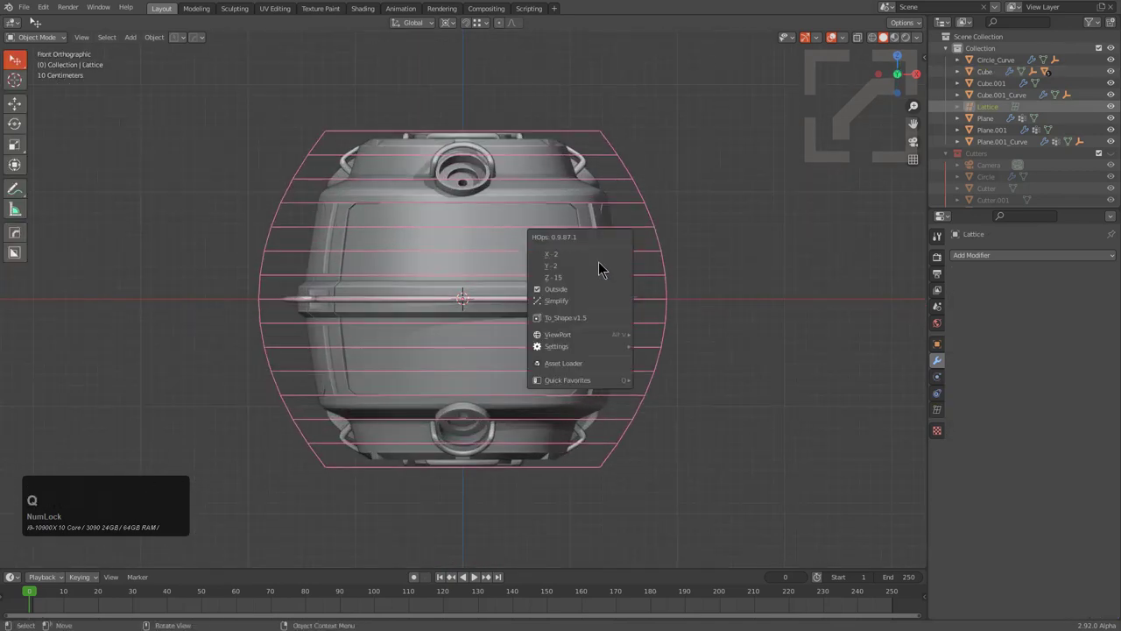
left_click(592, 278)
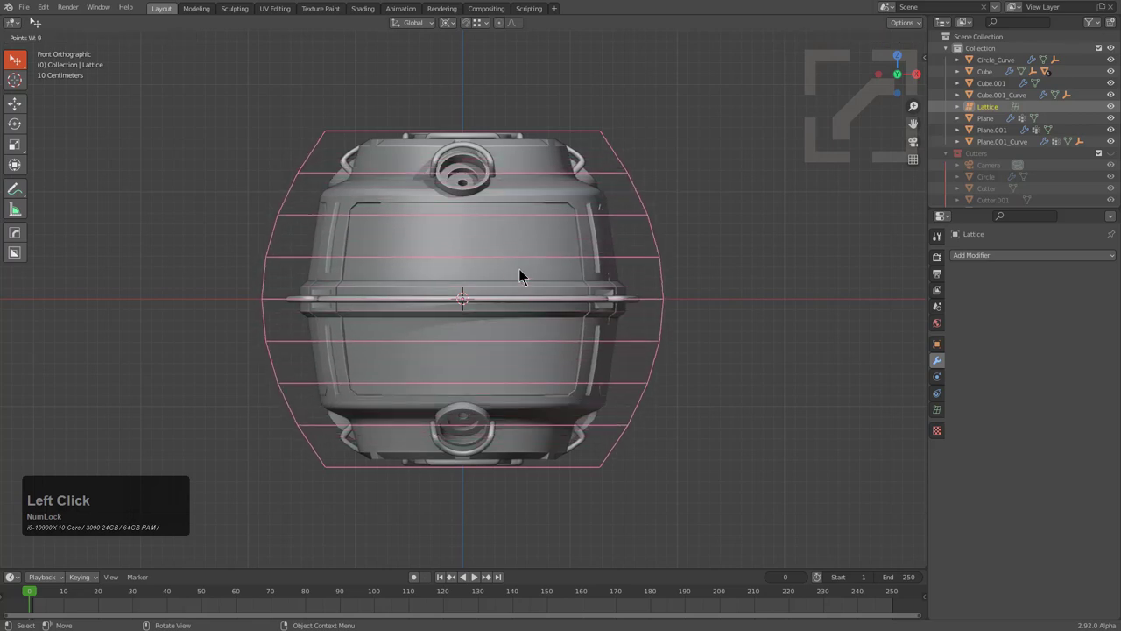
left_click(494, 272)
key("g")
key("z")
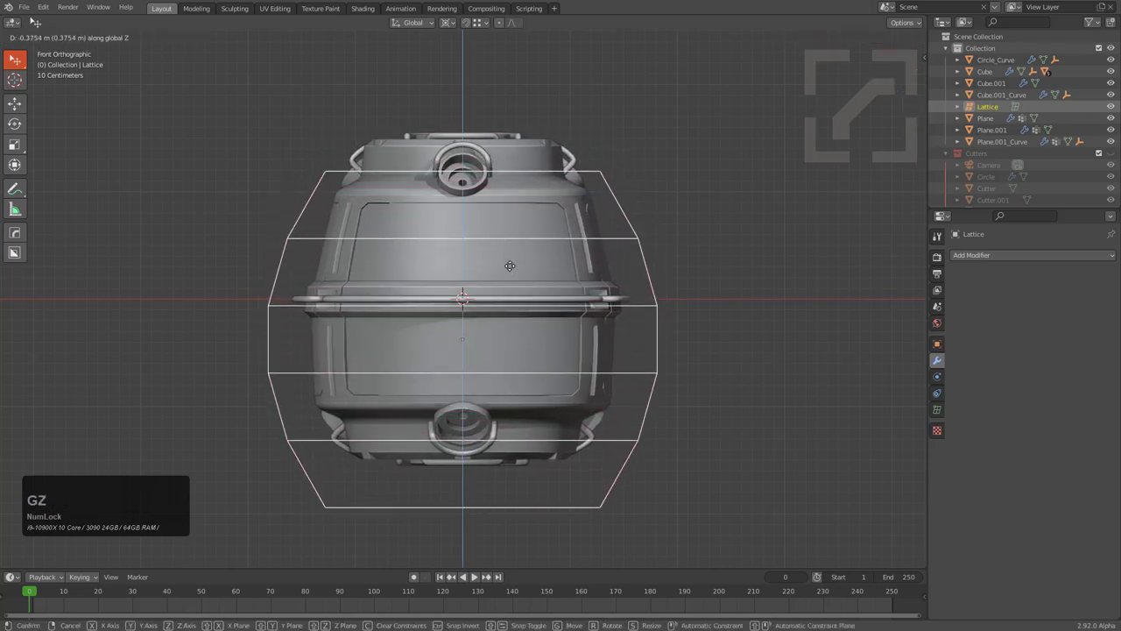
left_click(517, 294)
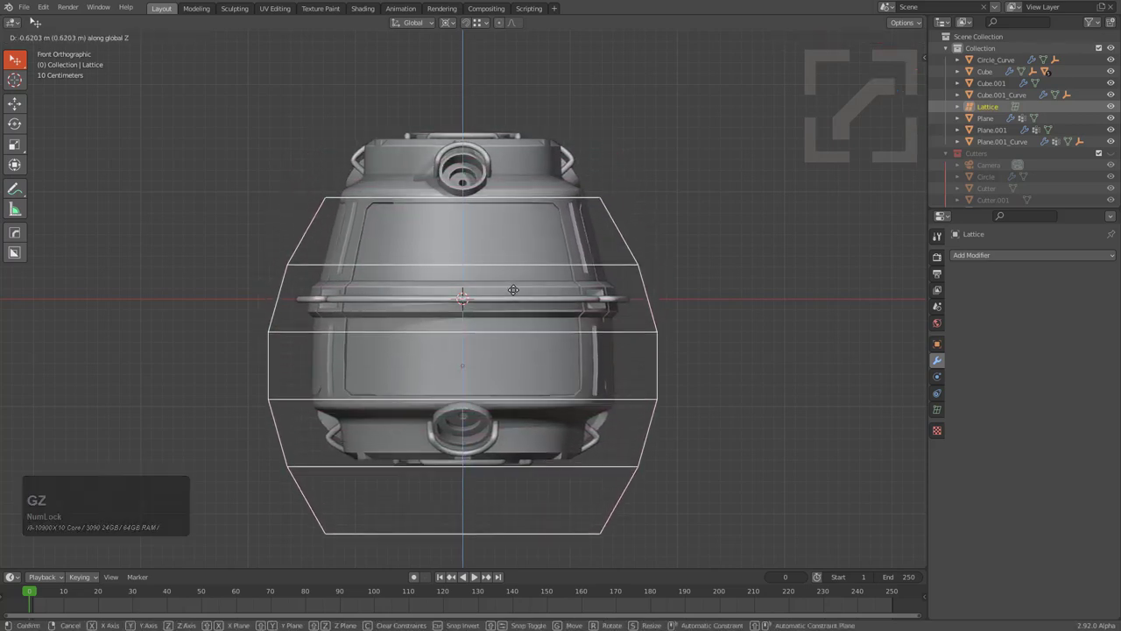
Step: Move the body's Lattice modifier to the first place in its modifier stack
left_click(545, 171)
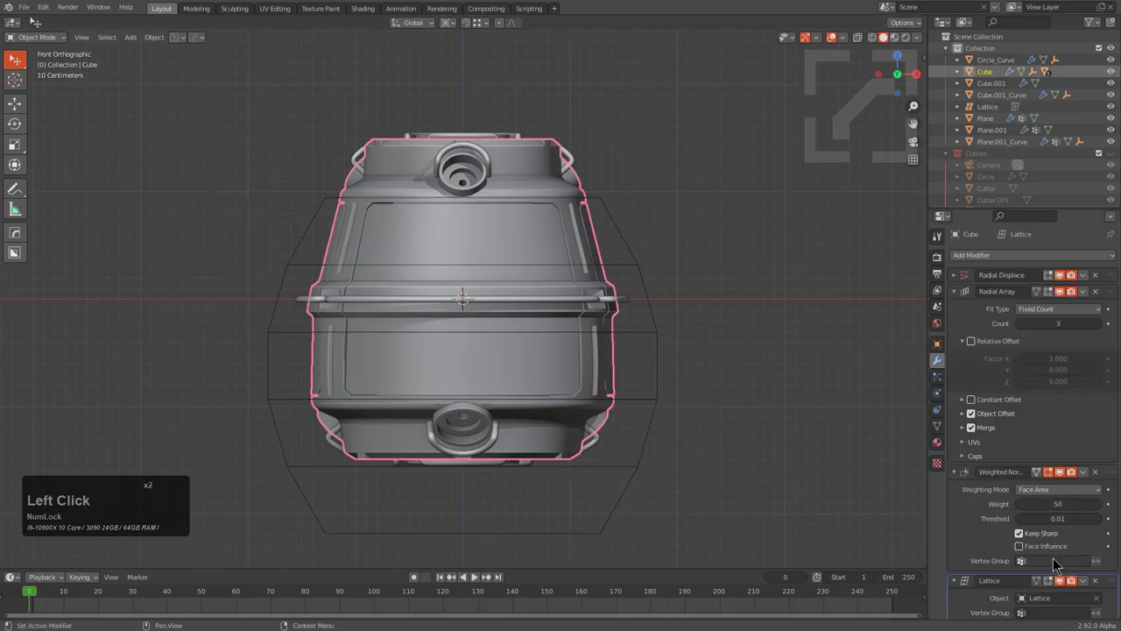
scroll(1056, 566, "down", 2)
left_click_drag(1112, 570, 1102, 256)
Step: Mirror the body across Z with bisect, copying its upper half downward
left_click(544, 236)
left_click(569, 241)
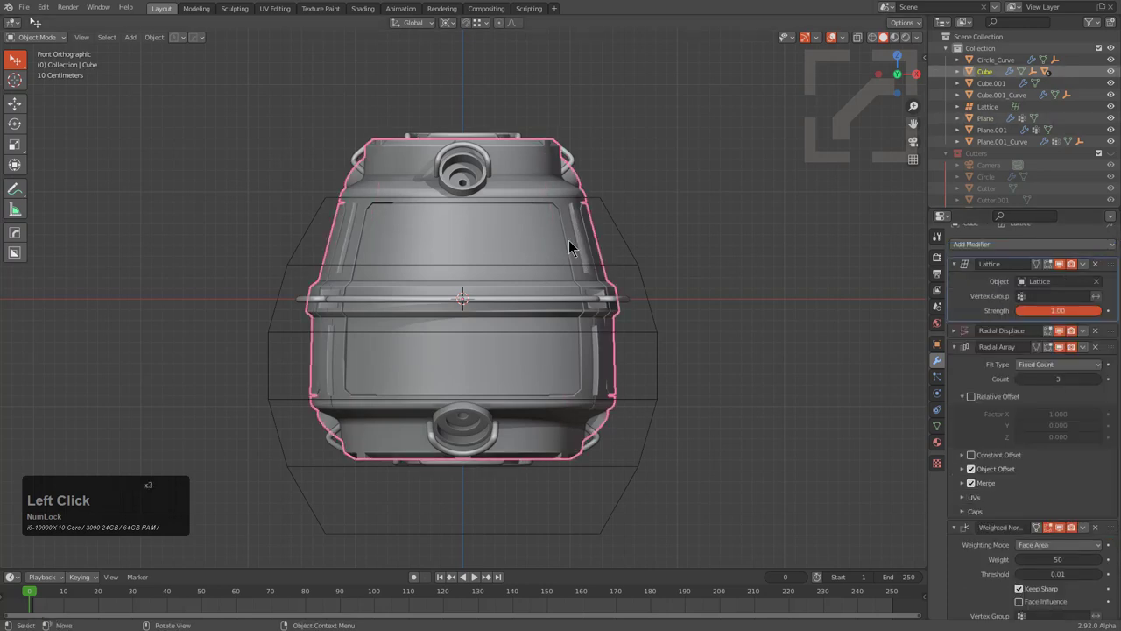
key("alt+x")
left_click(458, 201)
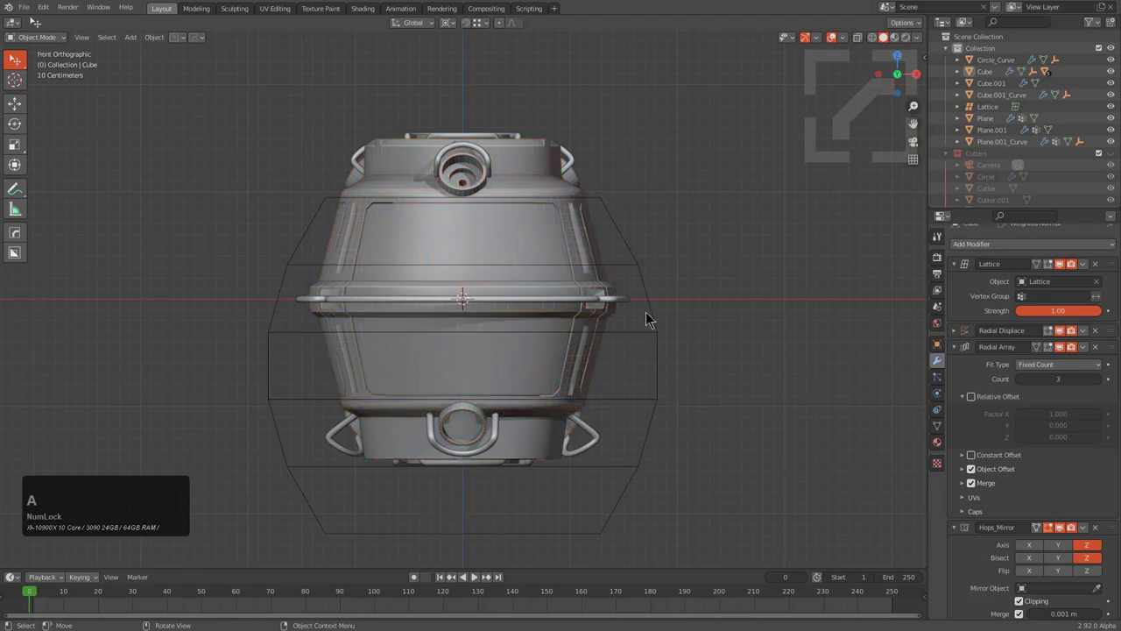
Step: Select the revolved end piece and move its Lattice modifier above Hops_Mirror in the stack
left_click(583, 401)
middle_click_drag(584, 401, 496, 419)
left_click(495, 419)
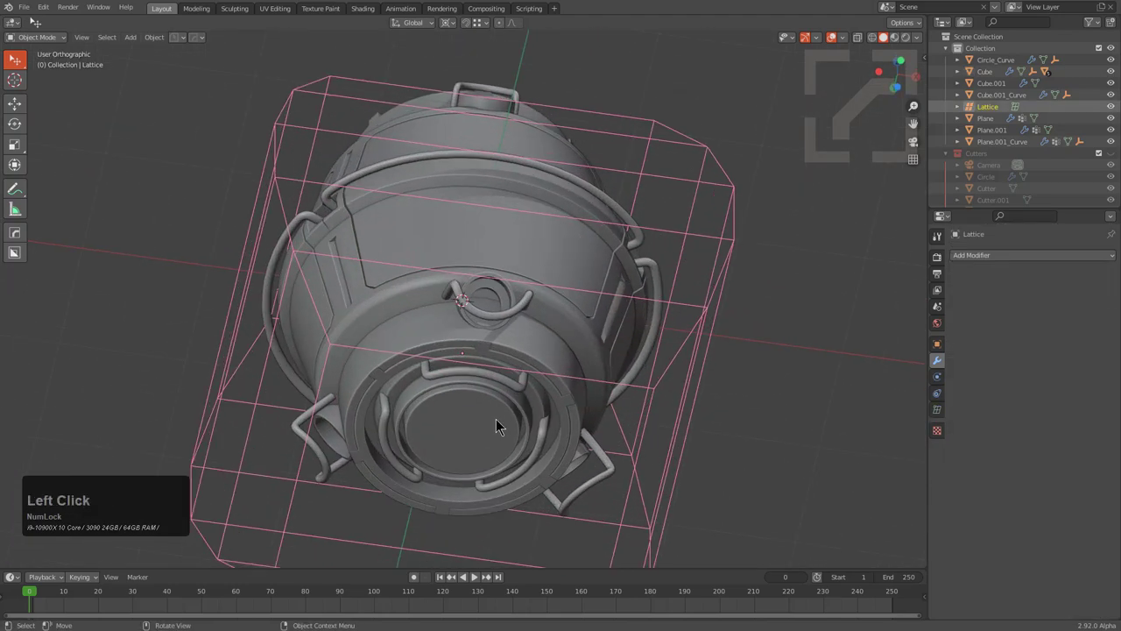
middle_click_drag(561, 309, 536, 383, "alt")
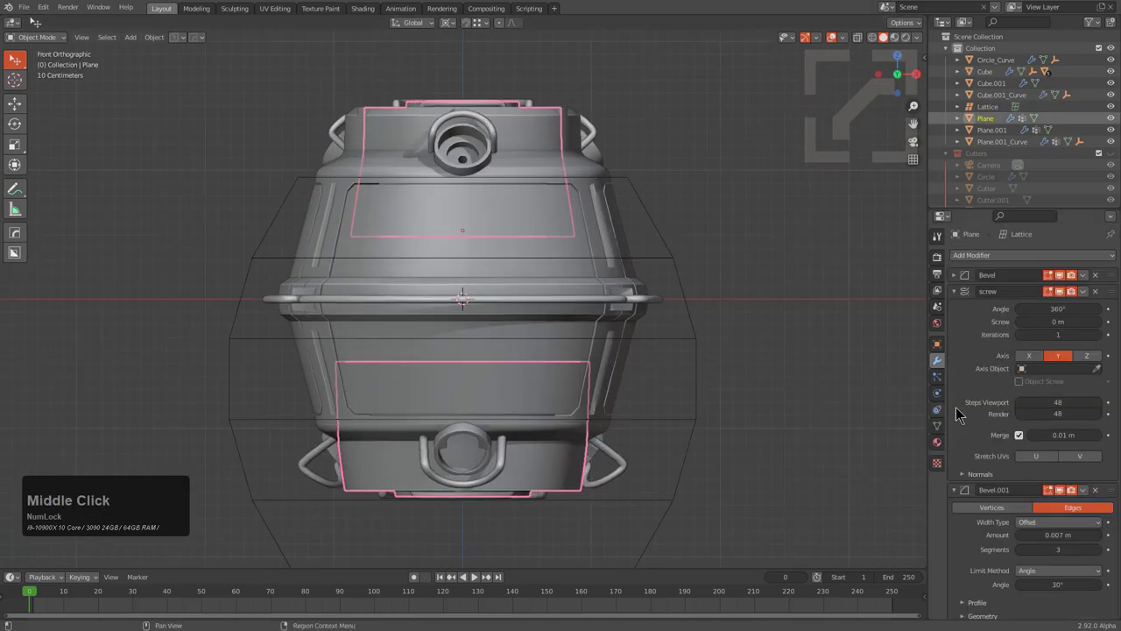
left_click(955, 291)
left_click(954, 308)
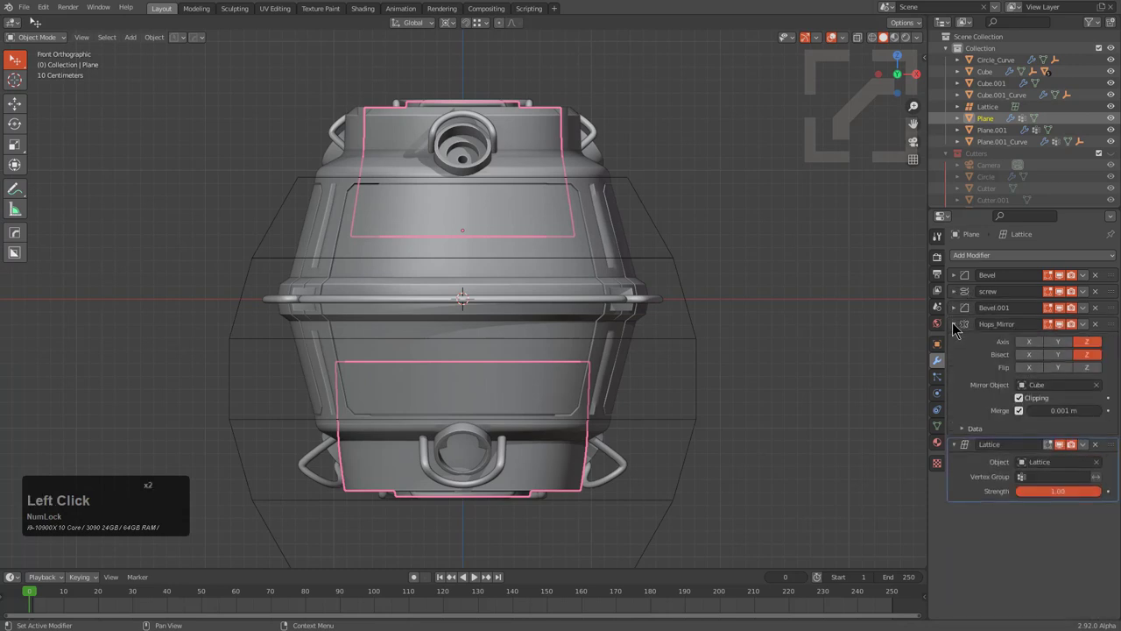
left_click(955, 324)
left_click_drag(1103, 349, 1108, 324)
key("alt+a")
middle_click_drag(580, 363, 616, 420)
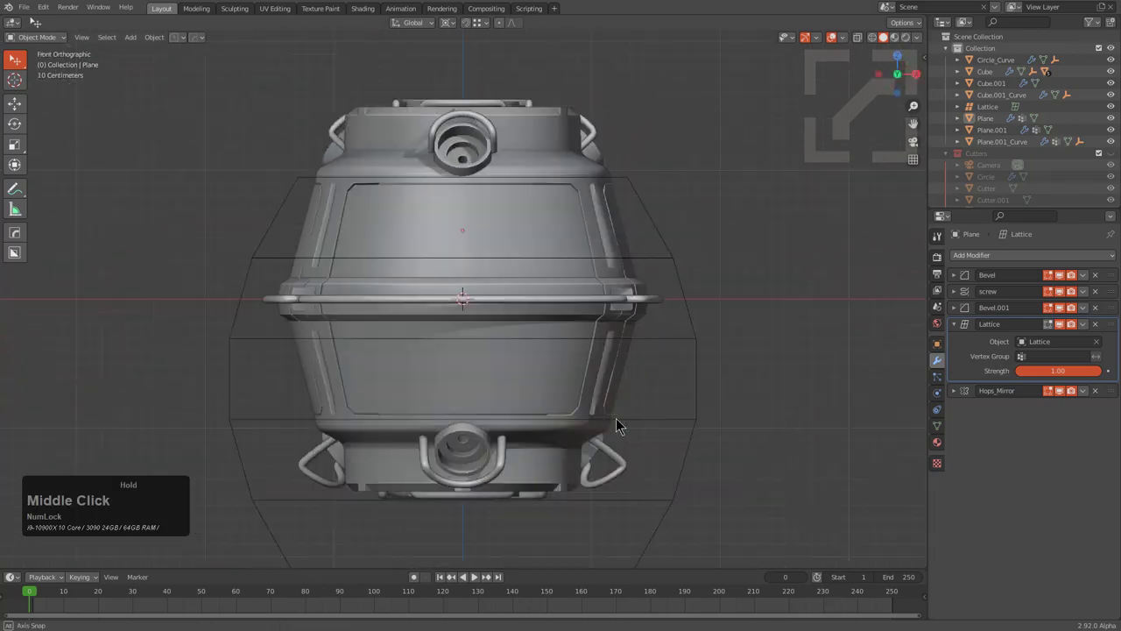
Step: Move the lattice slightly further down along Z and hide it
left_click(691, 349)
key("g")
key("z")
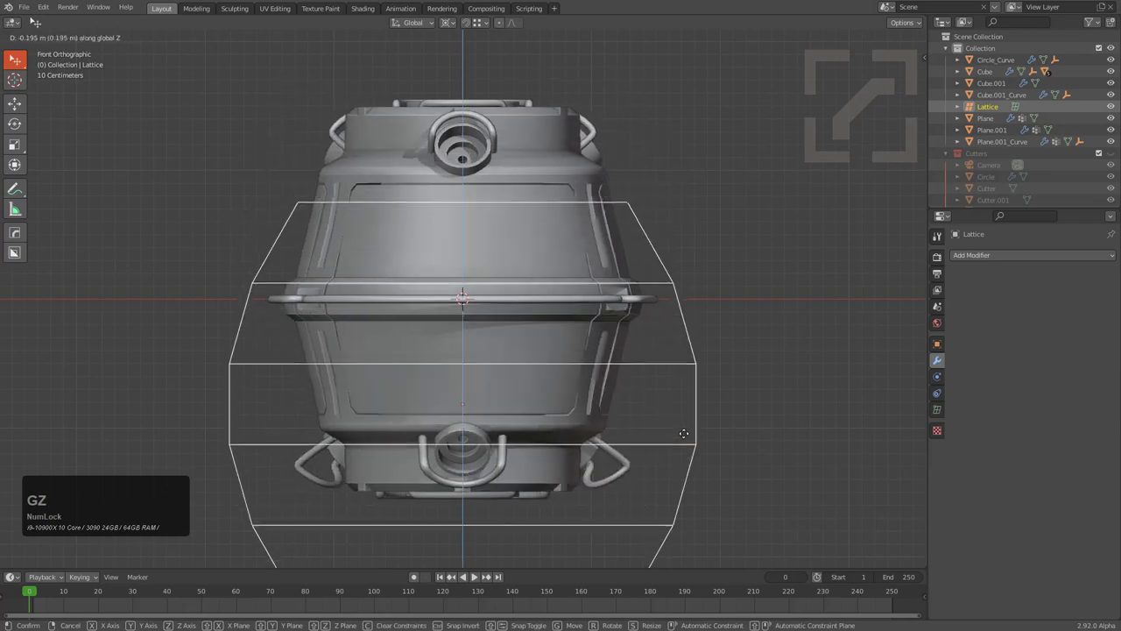
left_click(711, 385)
key("h")
middle_click_drag(580, 340, 673, 403)
scroll(601, 379, "down", 1)
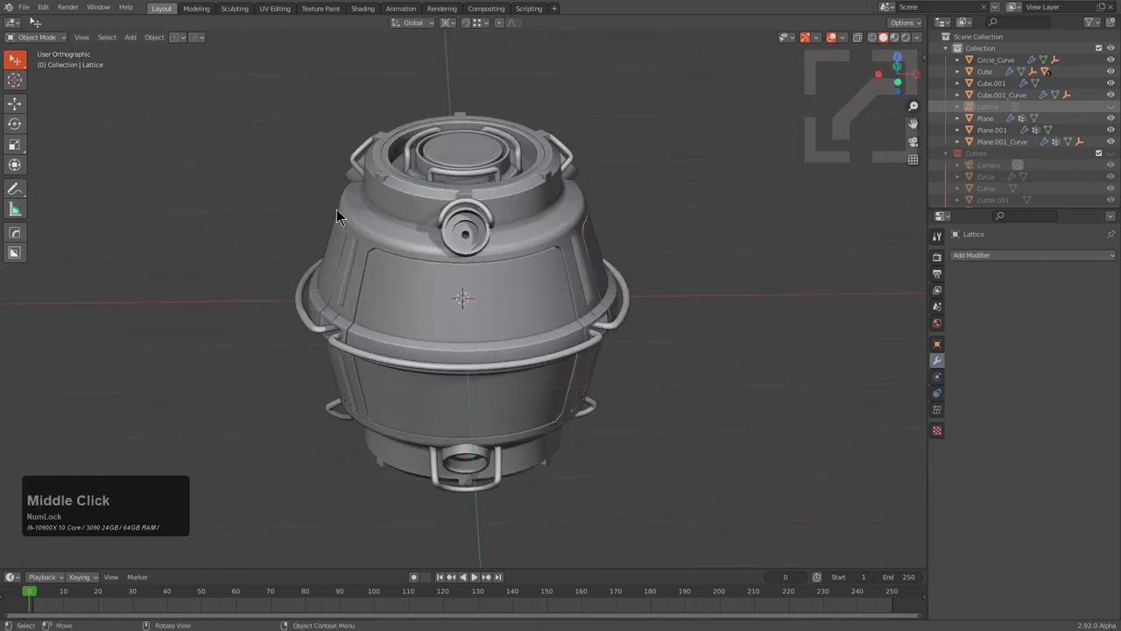
Step: Select all visible barrel parts with the body active and assign them new blank Principled materials using Material Scroll
middle_click_drag(662, 337, 570, 331)
scroll(573, 343, "down", 2)
scroll(587, 339, "up", 2)
key("a")
key("alt+m")
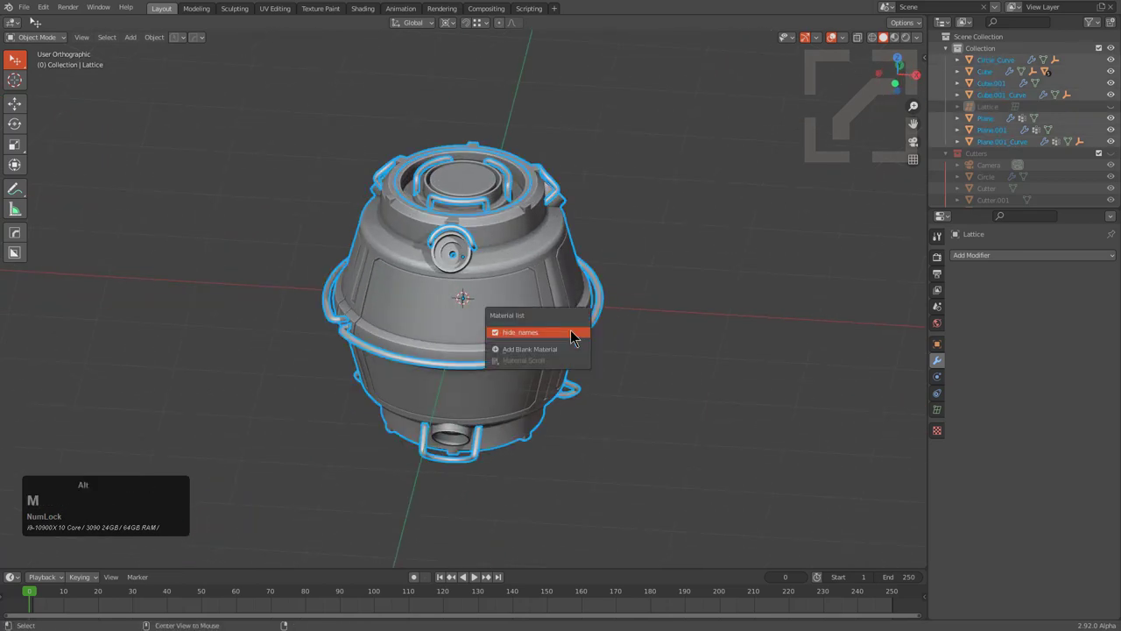
left_click(526, 295)
key("alt+m")
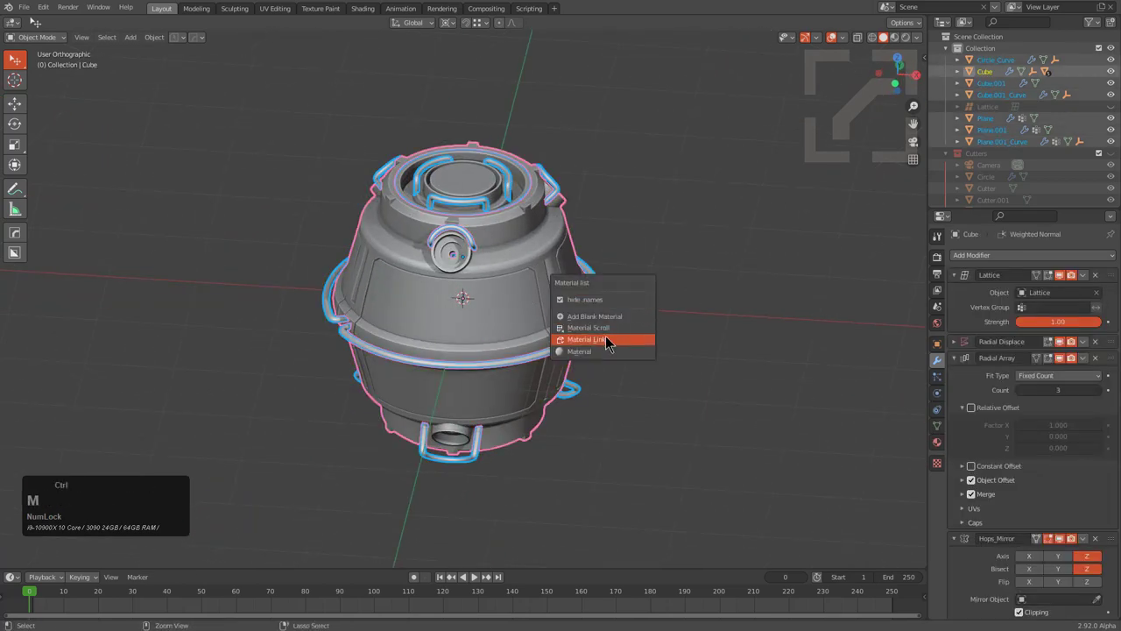
left_click(611, 330)
scroll(610, 334, "up", 5)
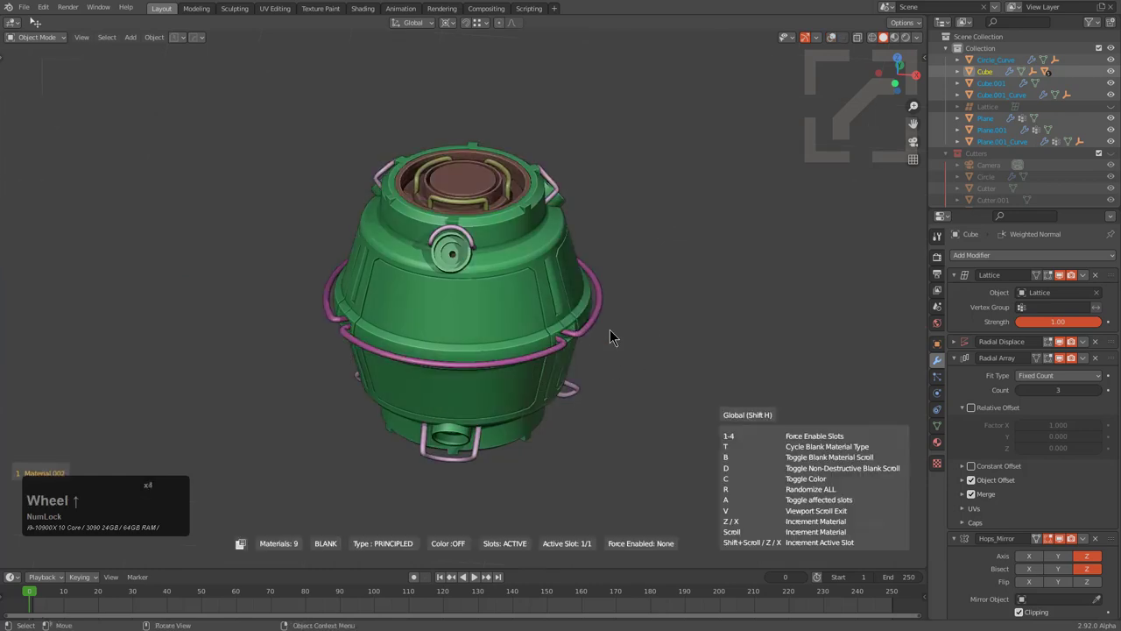
scroll(612, 338, "up", 3)
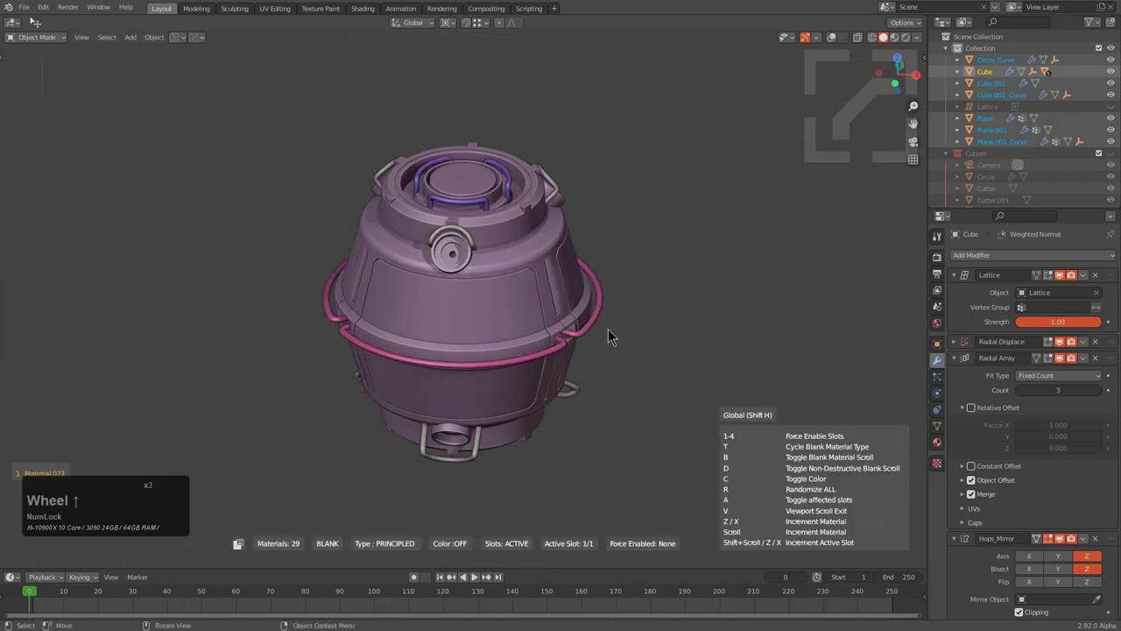
scroll(611, 338, "up", 4)
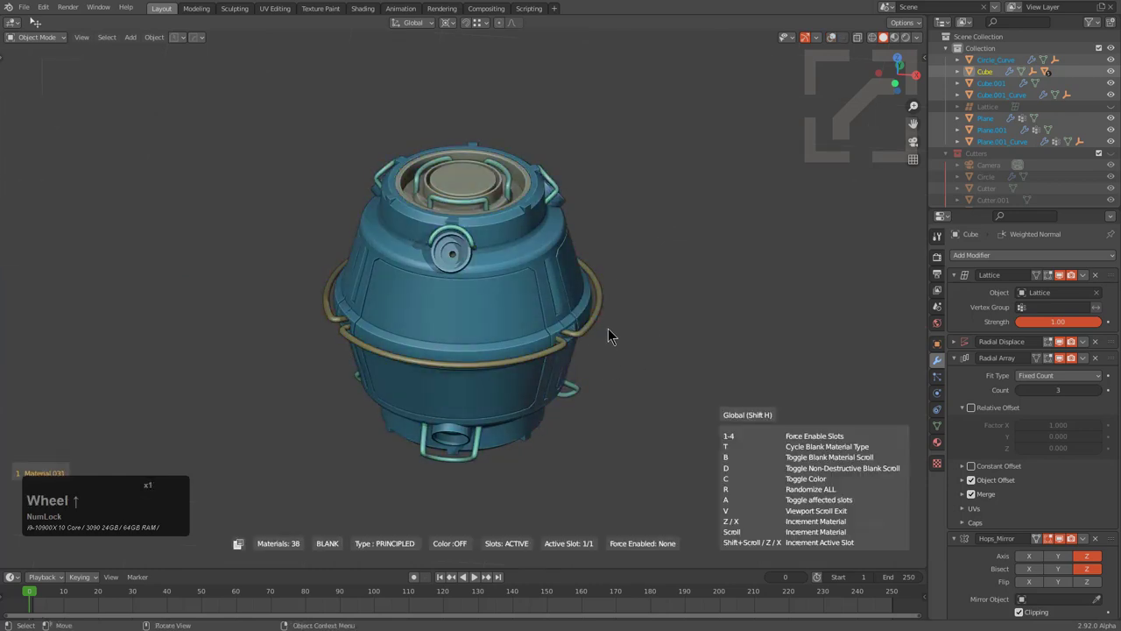
scroll(611, 337, "up", 4)
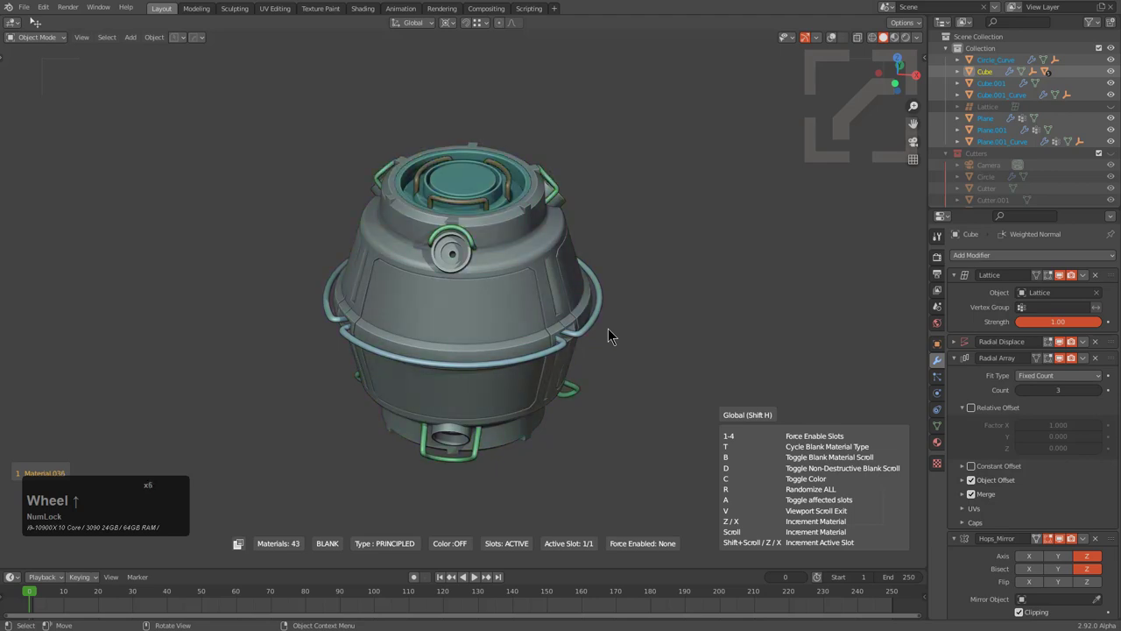
scroll(610, 336, "up", 1)
left_click(610, 336)
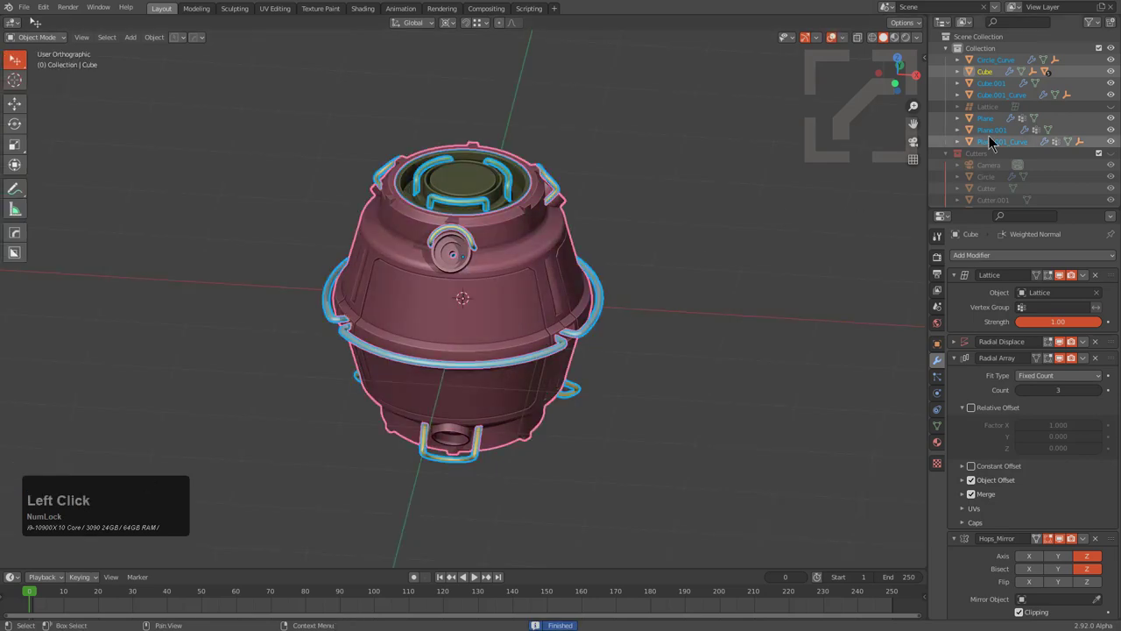
Step: Switch the viewport to Material Preview shading and deselect all the parts
left_click(893, 37)
key("alt+a")
middle_click_drag(552, 261, 532, 292)
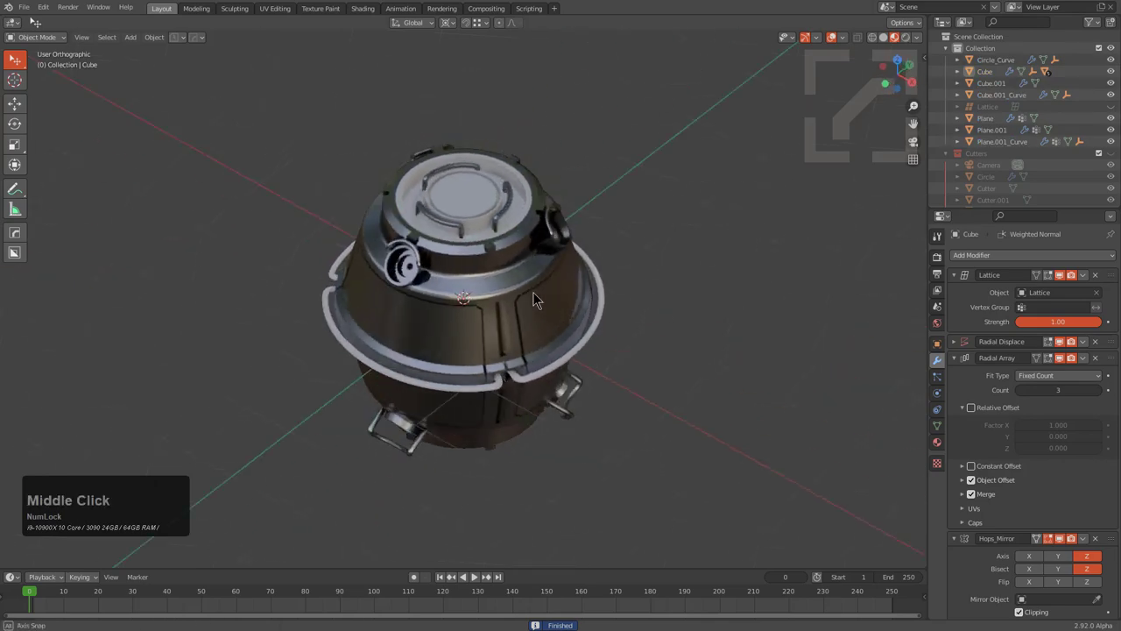
Step: Give the revolved end piece a different, dark blank material with Material Scroll
scroll(508, 210, "up", 2)
left_click(491, 162)
key("alt+m")
left_click(471, 167)
scroll(482, 171, "up", 5)
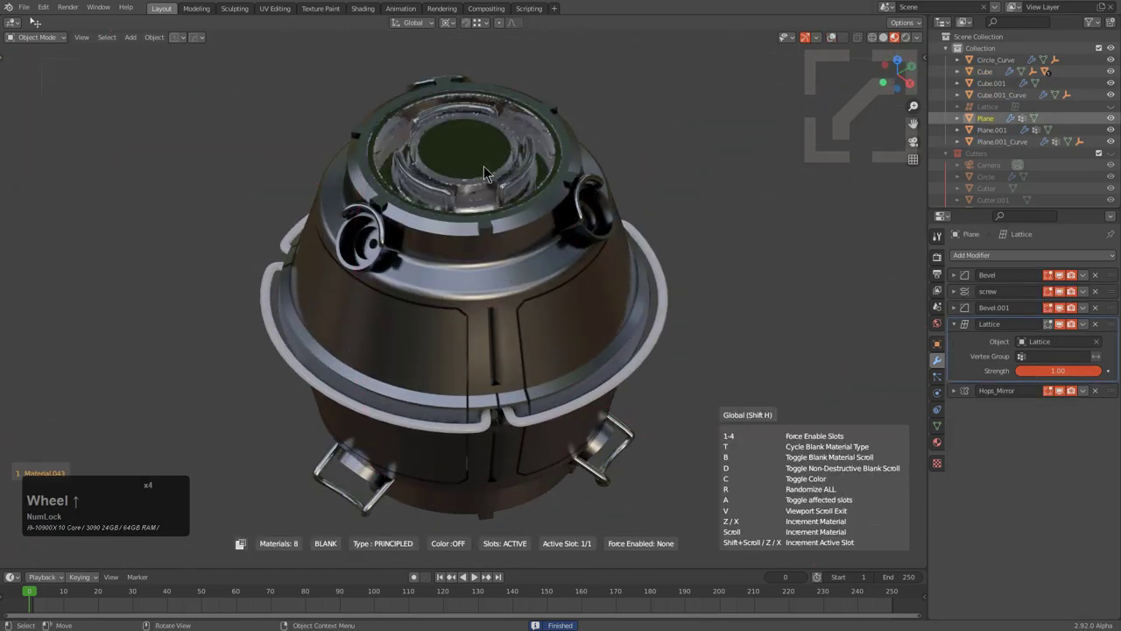
left_click(486, 172)
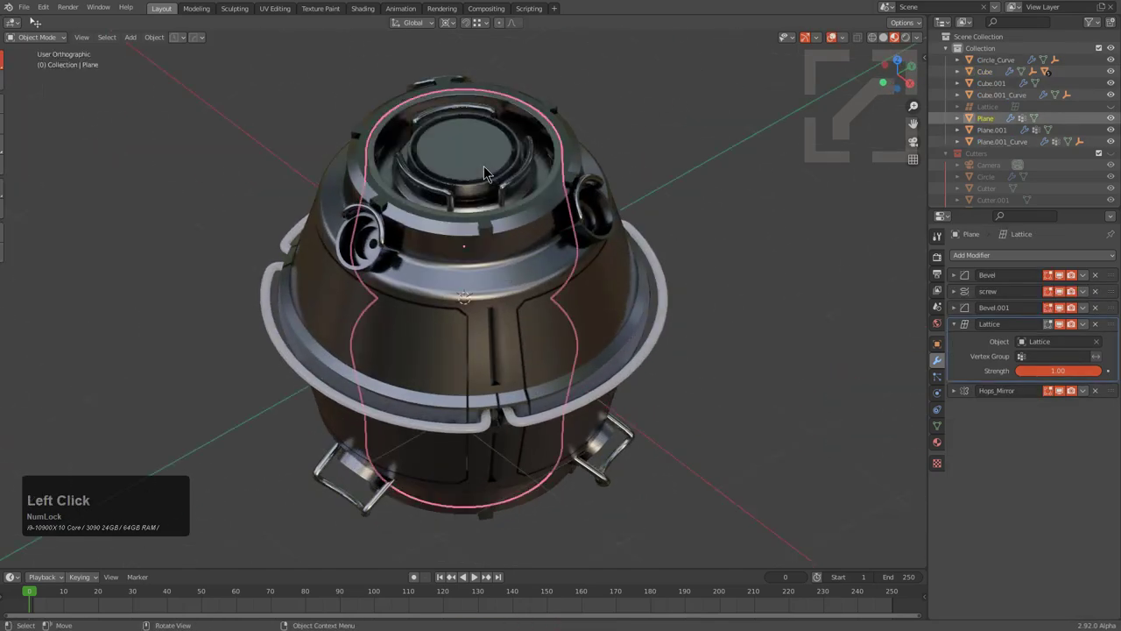
Step: Give the pipe rail around the barrel's middle a dark metallic blank material with Material Scroll
middle_click_drag(486, 172, 437, 311)
left_click(555, 354)
key("alt+m")
left_click(558, 353)
scroll(567, 351, "up", 4)
scroll(566, 351, "up", 1)
scroll(437, 311, "up", 1)
Step: Add a 30° angle bevel to the barrel body with 3 segments, width 0.005, profile 0.50 and autosmooth 60
left_click(439, 317)
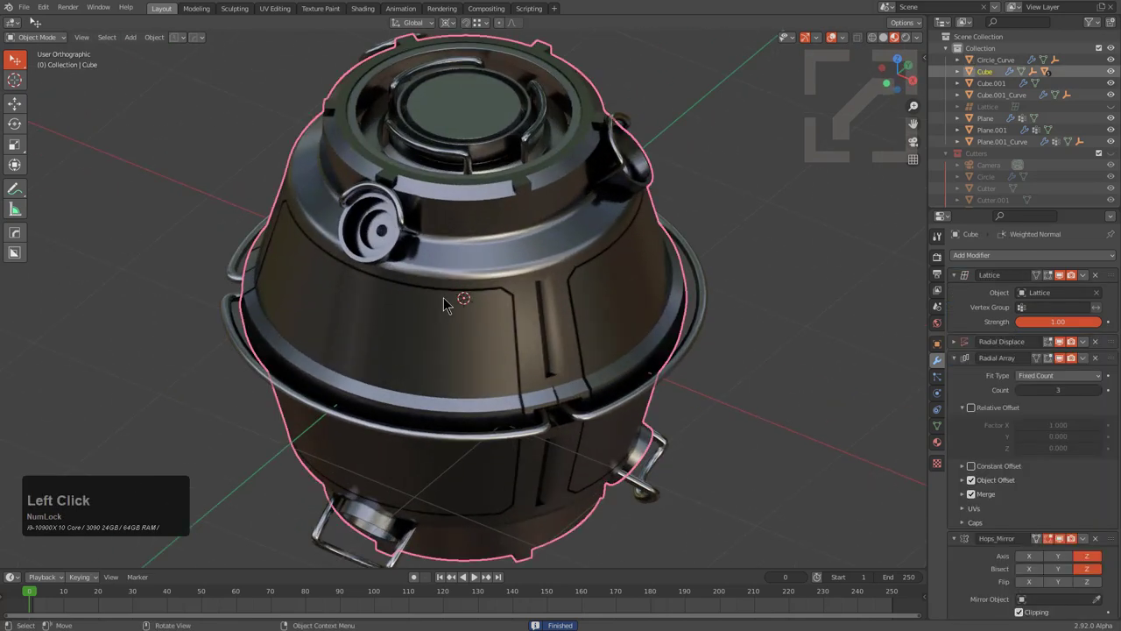
scroll(500, 298, "up", 8)
scroll(502, 320, "down", 5)
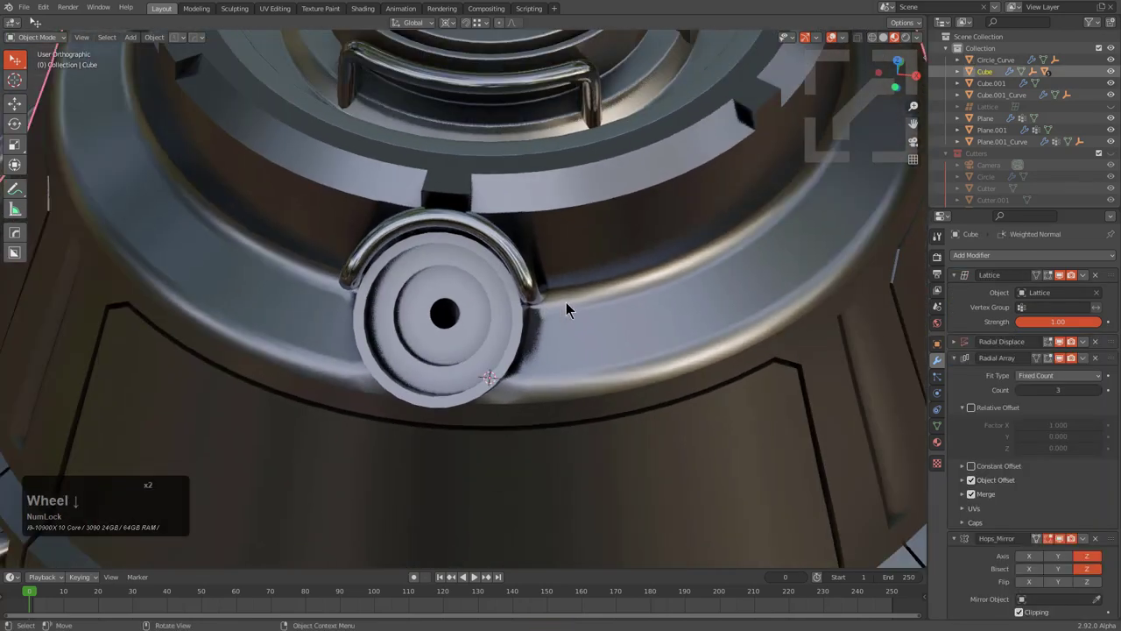
middle_click_drag(571, 307, 479, 278)
scroll(479, 279, "down", 2)
scroll(462, 396, "up", 5)
middle_click_drag(461, 396, 542, 245, "shift")
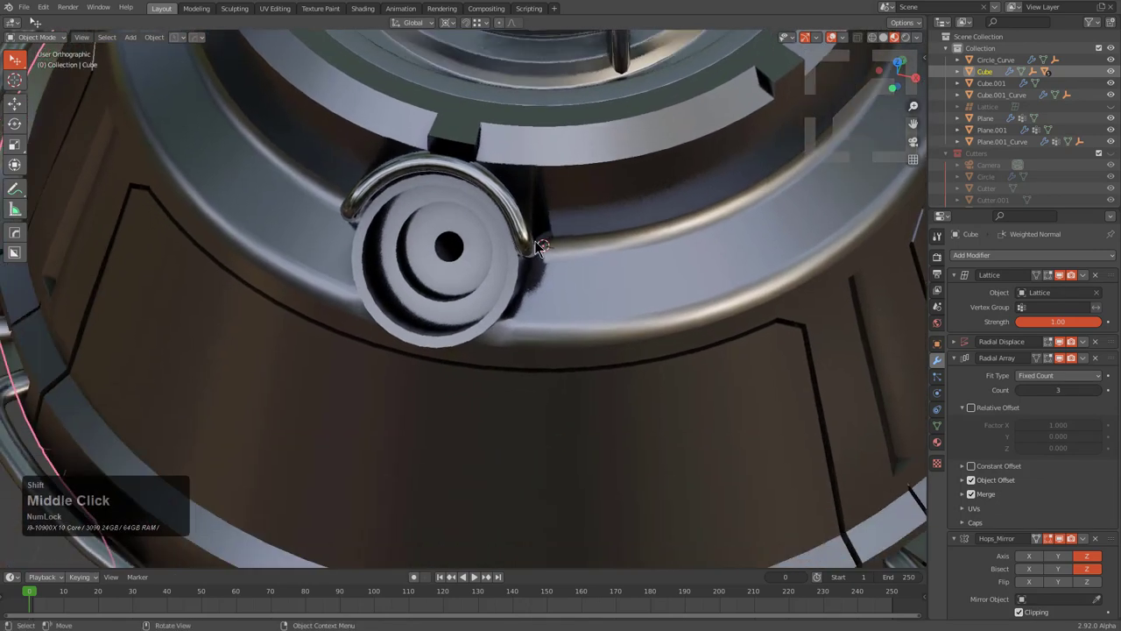
scroll(542, 245, "up", 3)
key("q")
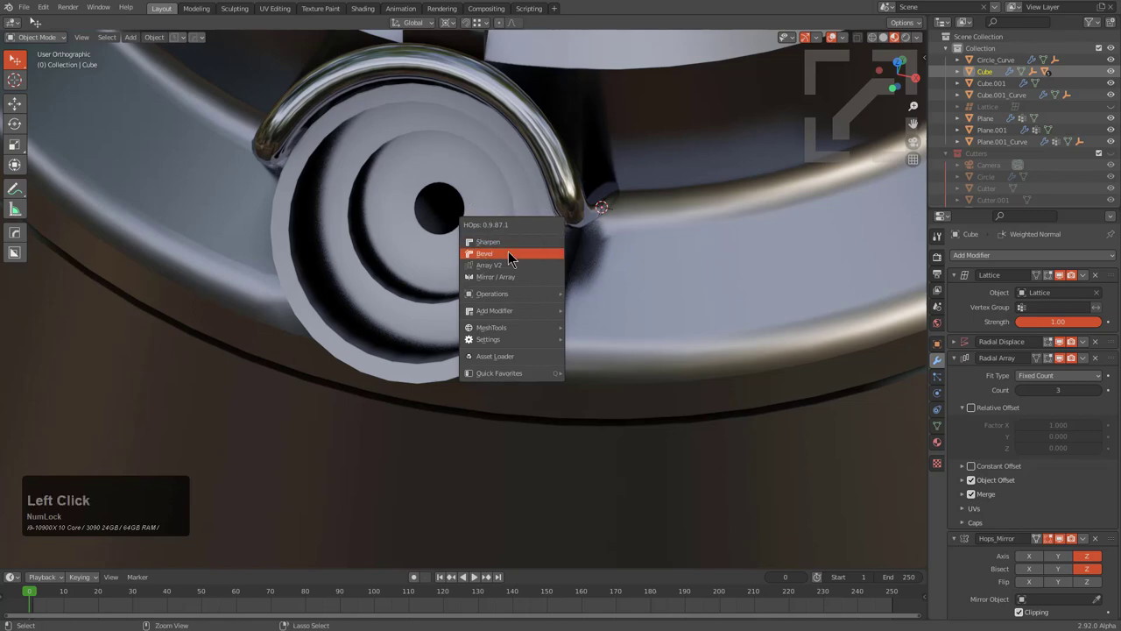
left_click(508, 254)
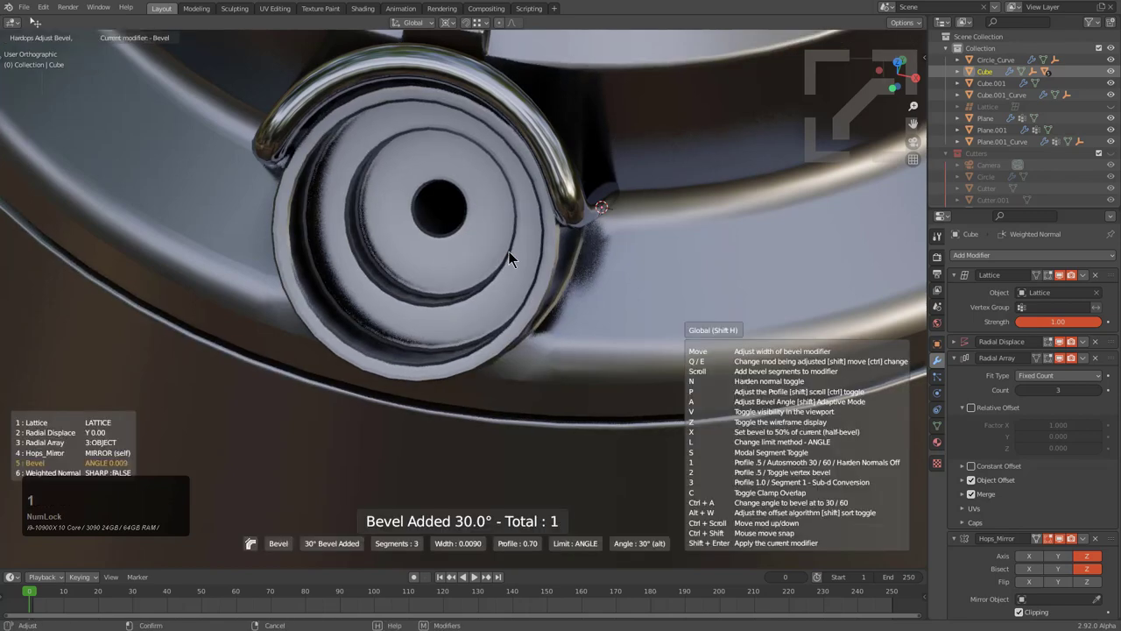
key("1")
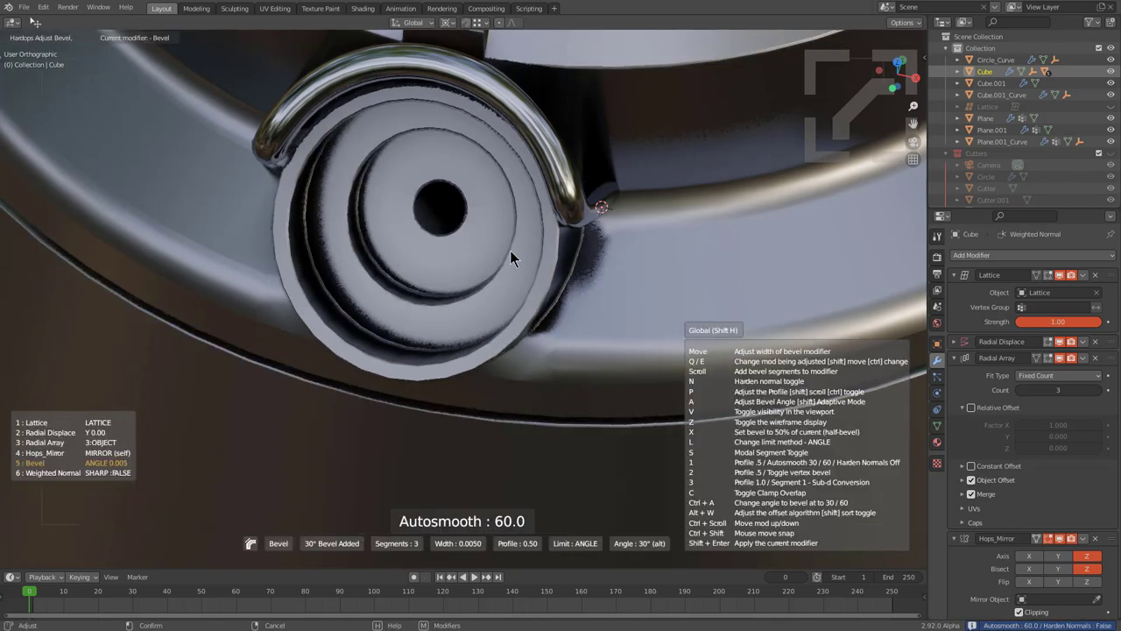
left_click(510, 250)
scroll(517, 250, "down", 7)
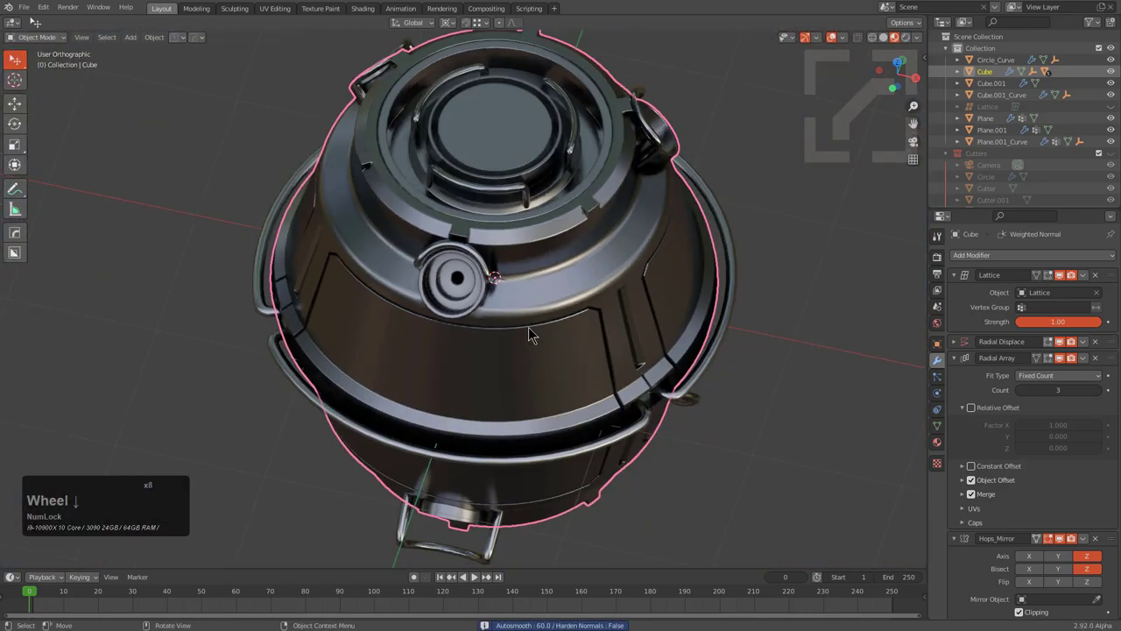
Step: Change the revolved end piece's custom-profile bevel to the bevel11 profile and increase its width
middle_click_drag(529, 328, 581, 268)
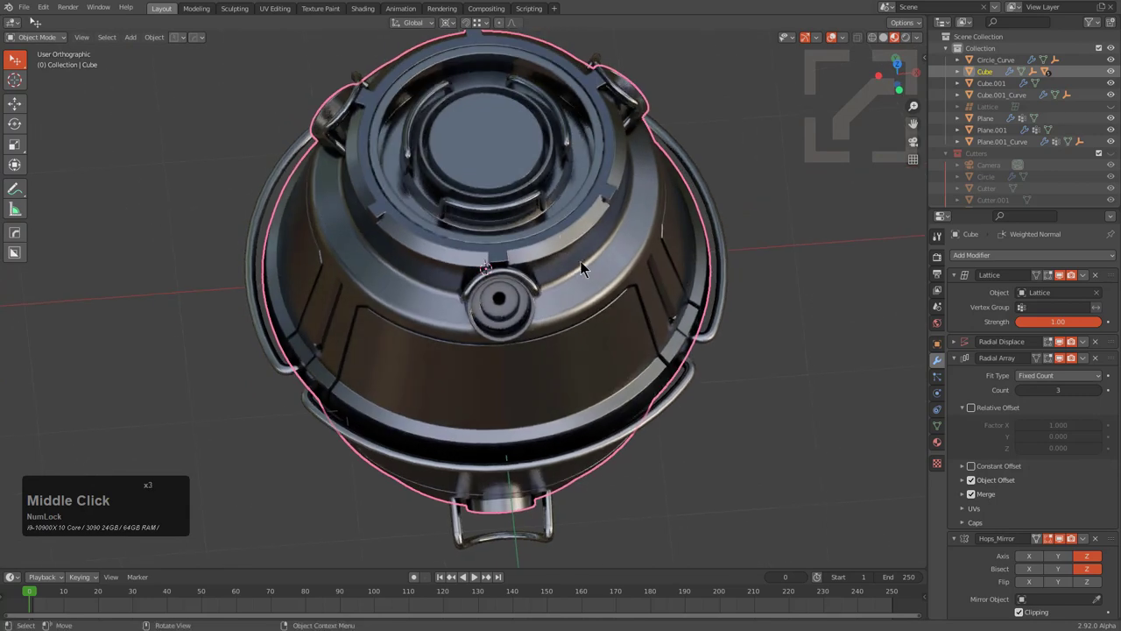
left_click(530, 149)
key("q")
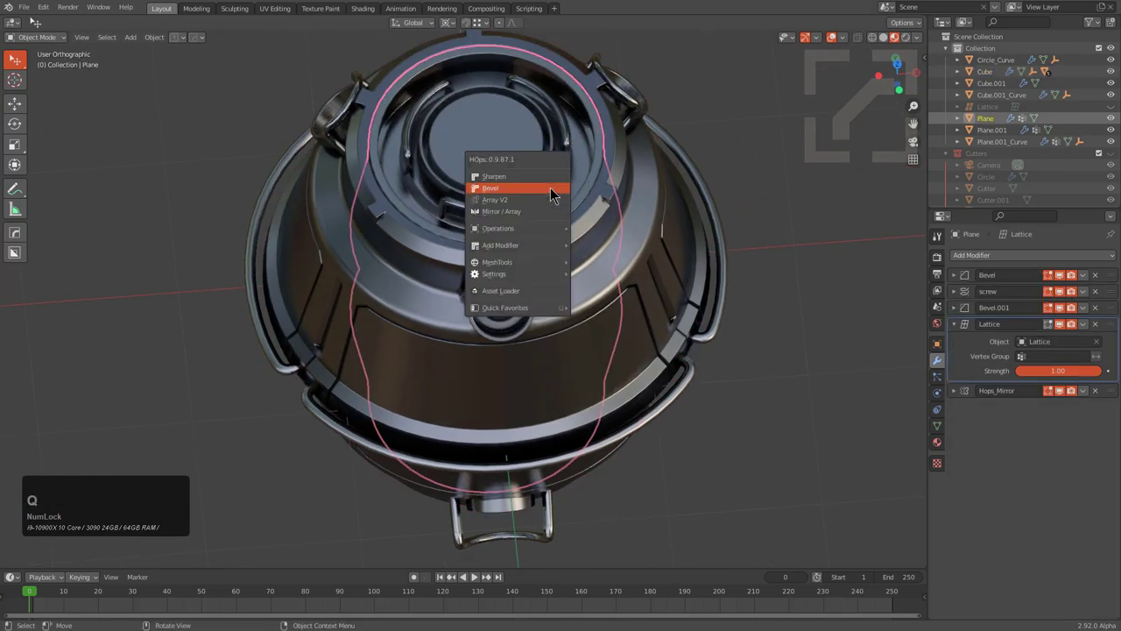
left_click(549, 196)
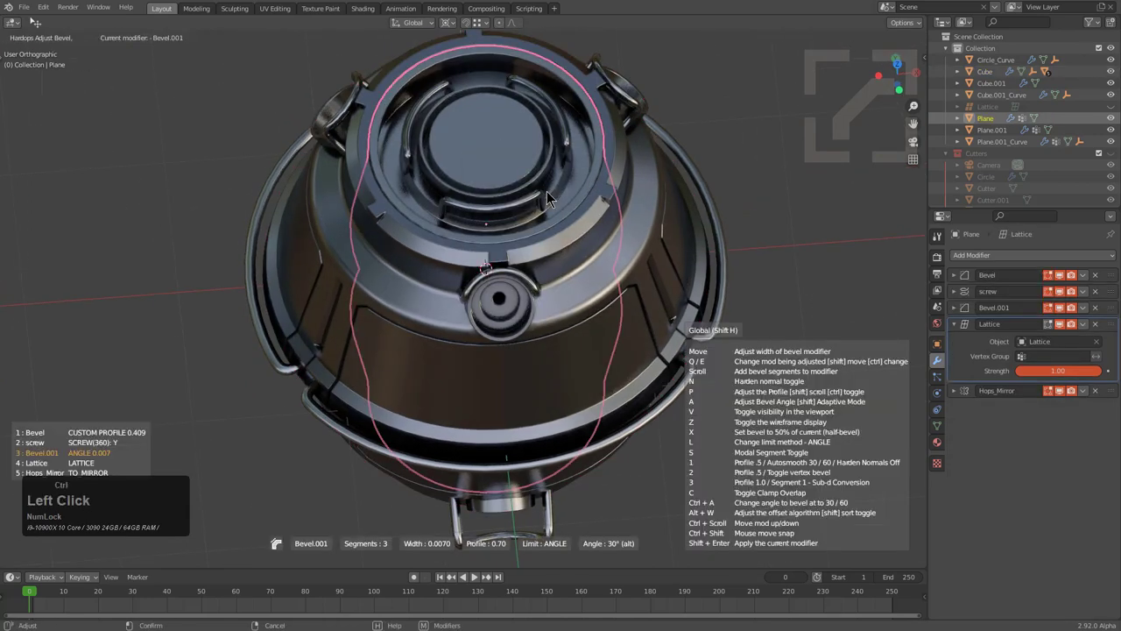
scroll(546, 197, "up", 1)
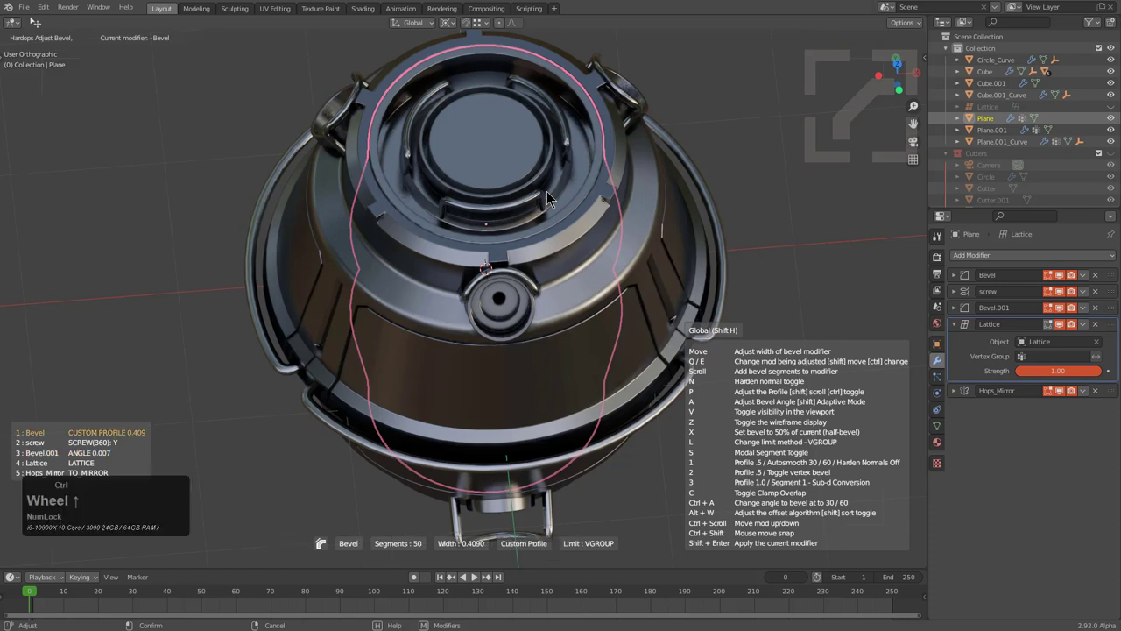
key("shift+p")
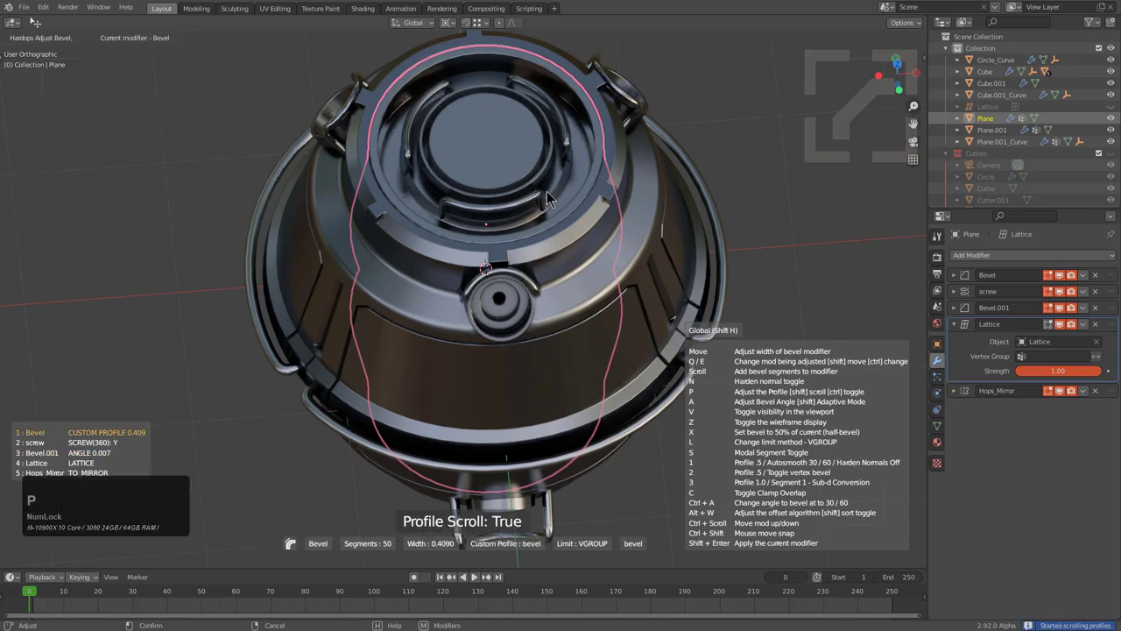
scroll(547, 198, "up", 6)
scroll(547, 192, "up", 9)
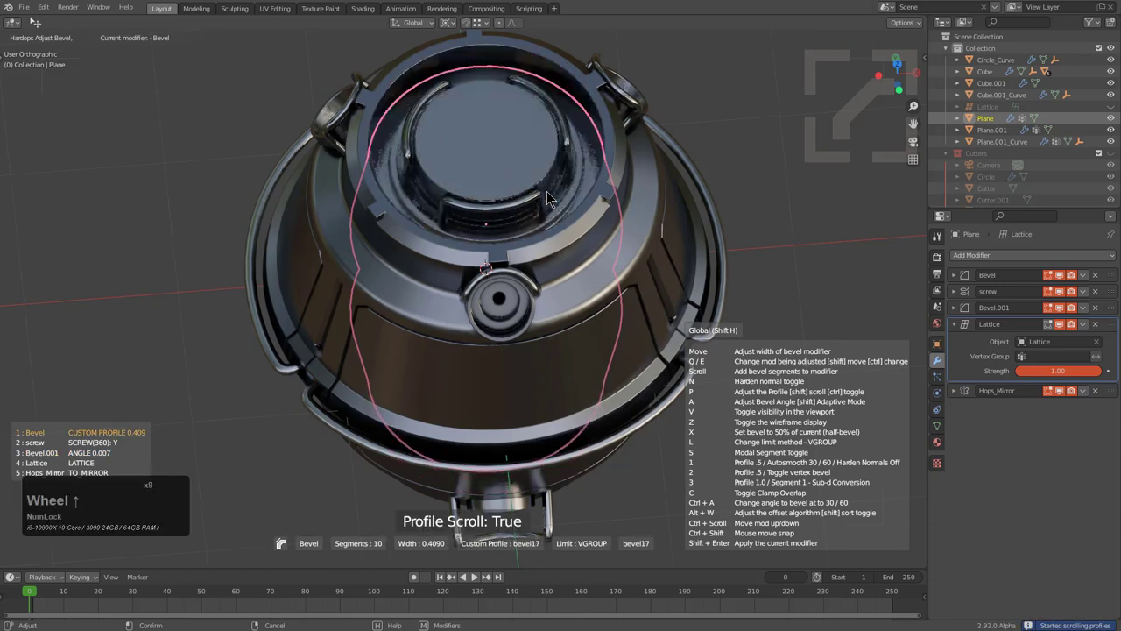
scroll(546, 198, "up", 4)
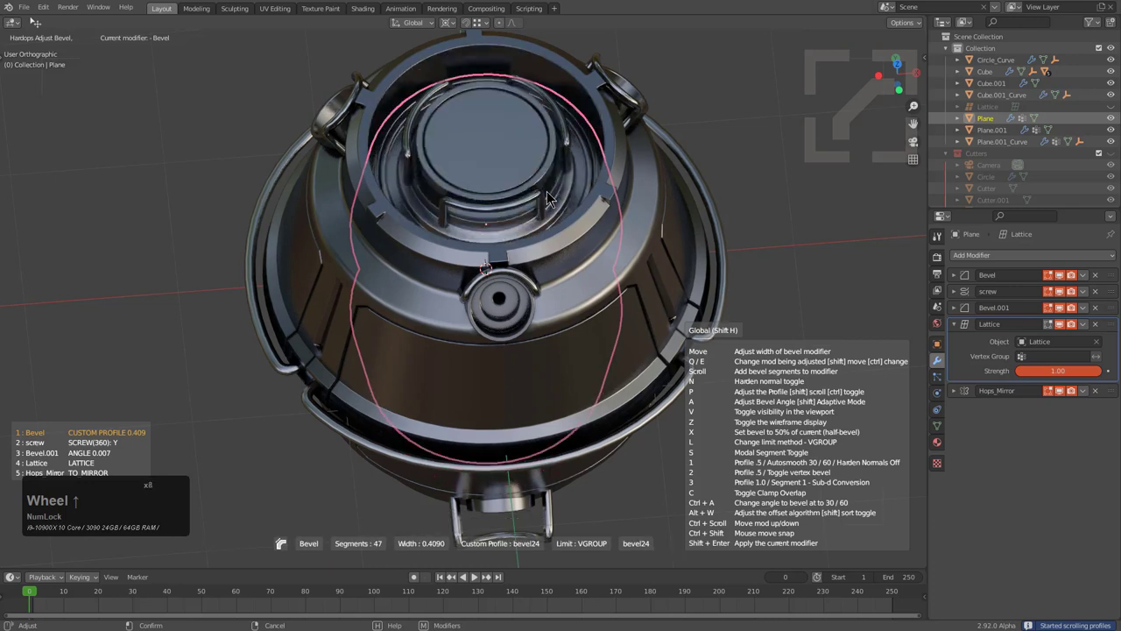
scroll(547, 198, "up", 3)
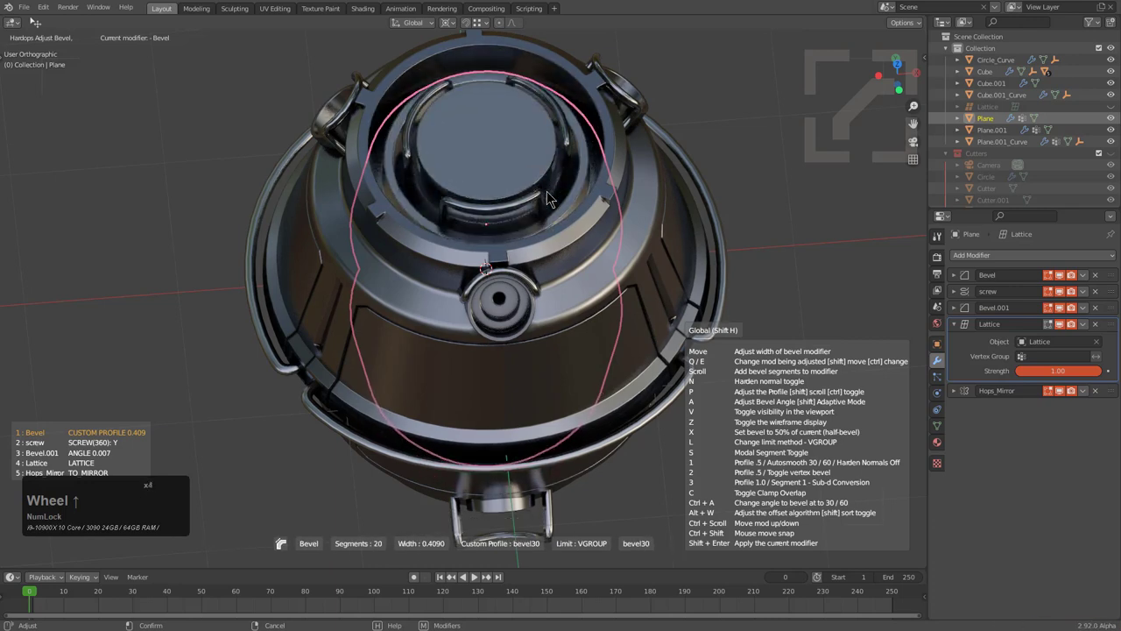
scroll(547, 198, "up", 4)
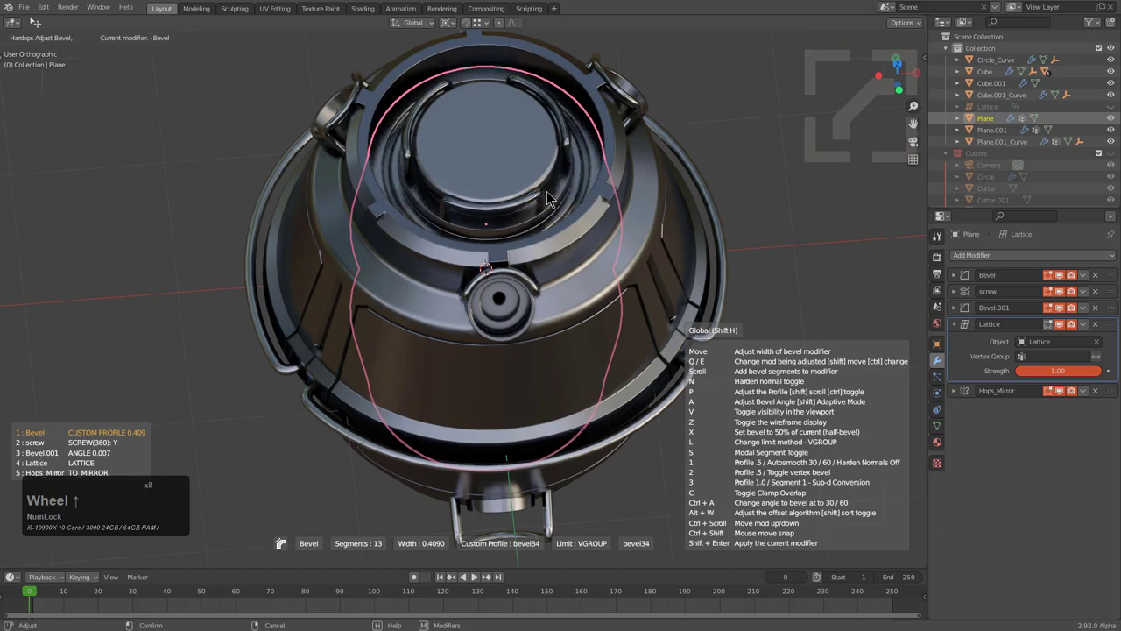
scroll(547, 198, "up", 1)
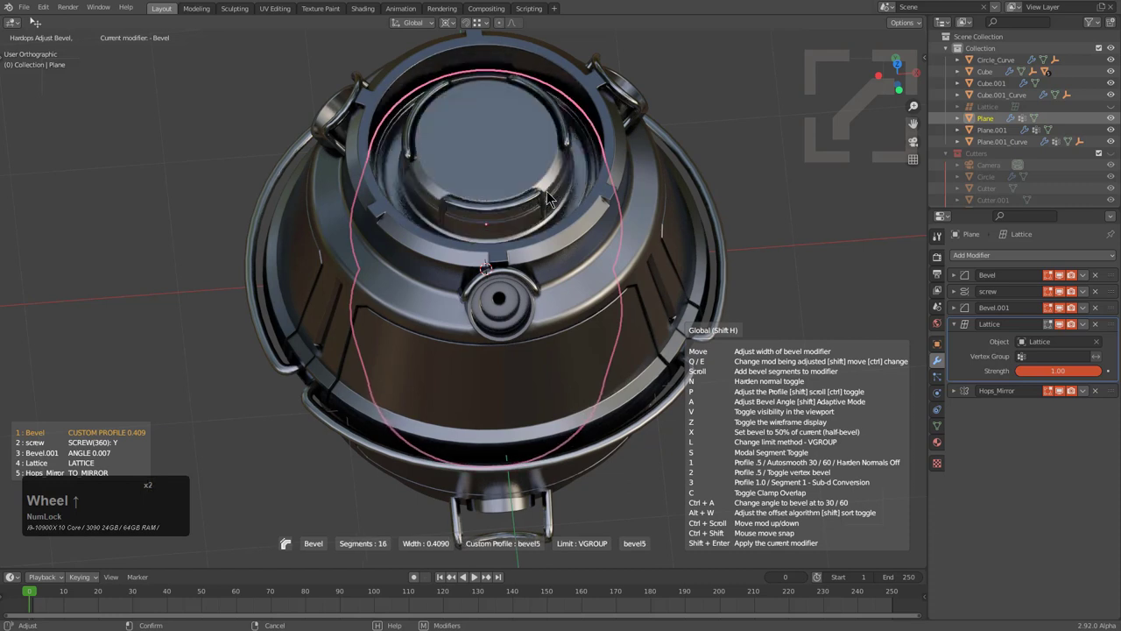
scroll(546, 198, "up", 1)
scroll(546, 193, "up", 3)
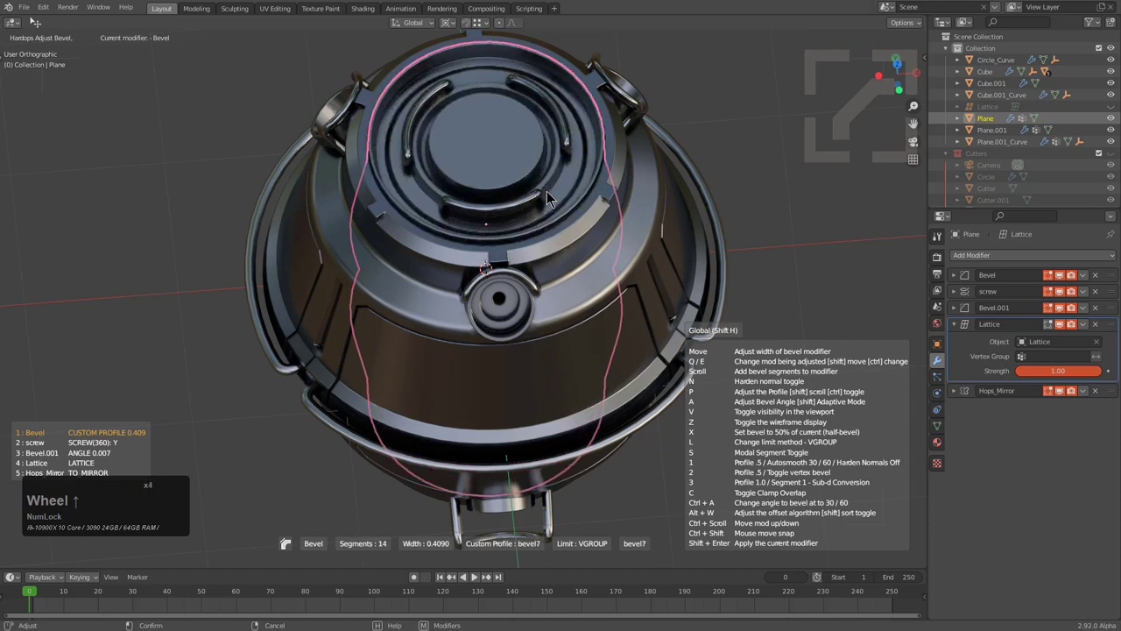
scroll(547, 194, "up", 3)
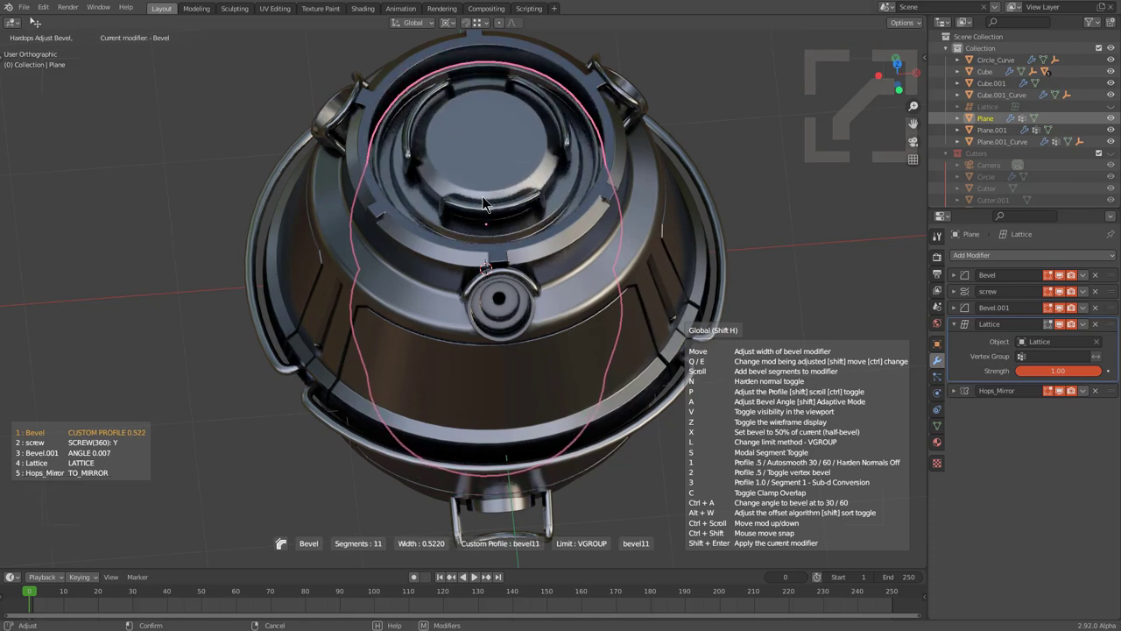
left_click(513, 203)
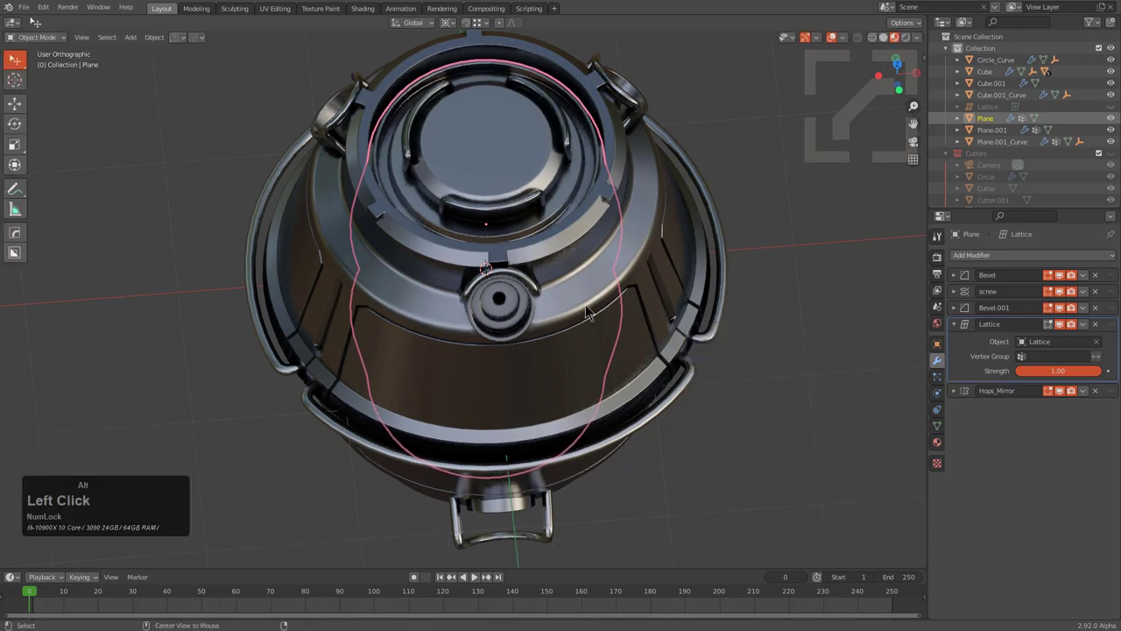
Step: Raise the revolved end piece together with its three curved handles about 0.2 m along Z
middle_click_drag(514, 203, 587, 333)
scroll(587, 333, "down", 2)
scroll(518, 277, "up", 2)
left_click(518, 276)
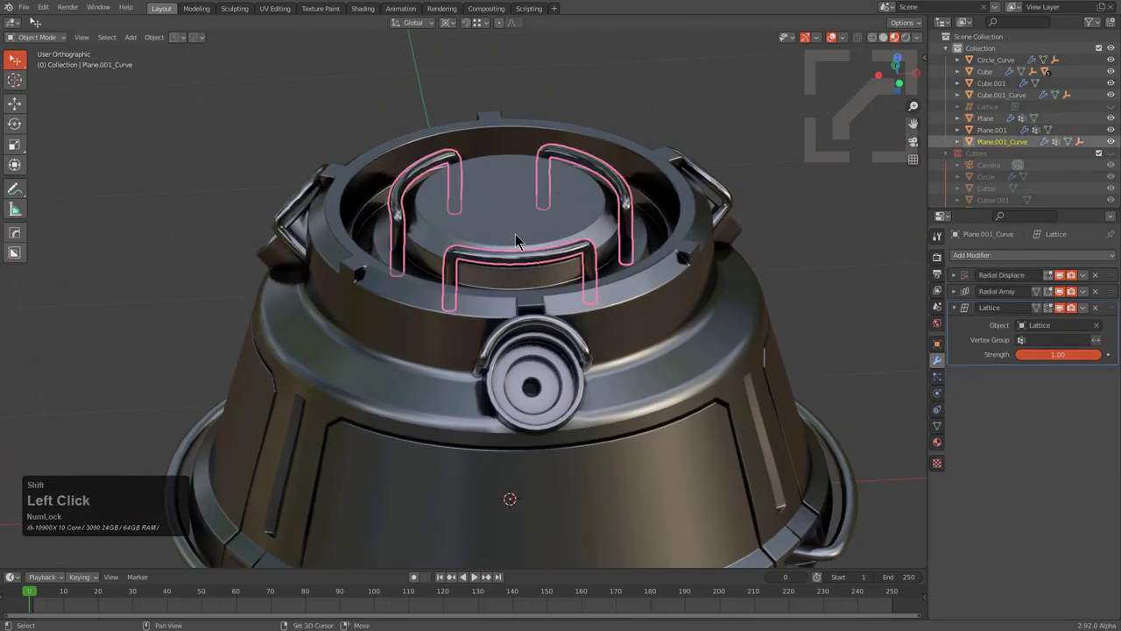
left_click(593, 313, "shift")
key("g")
key("z")
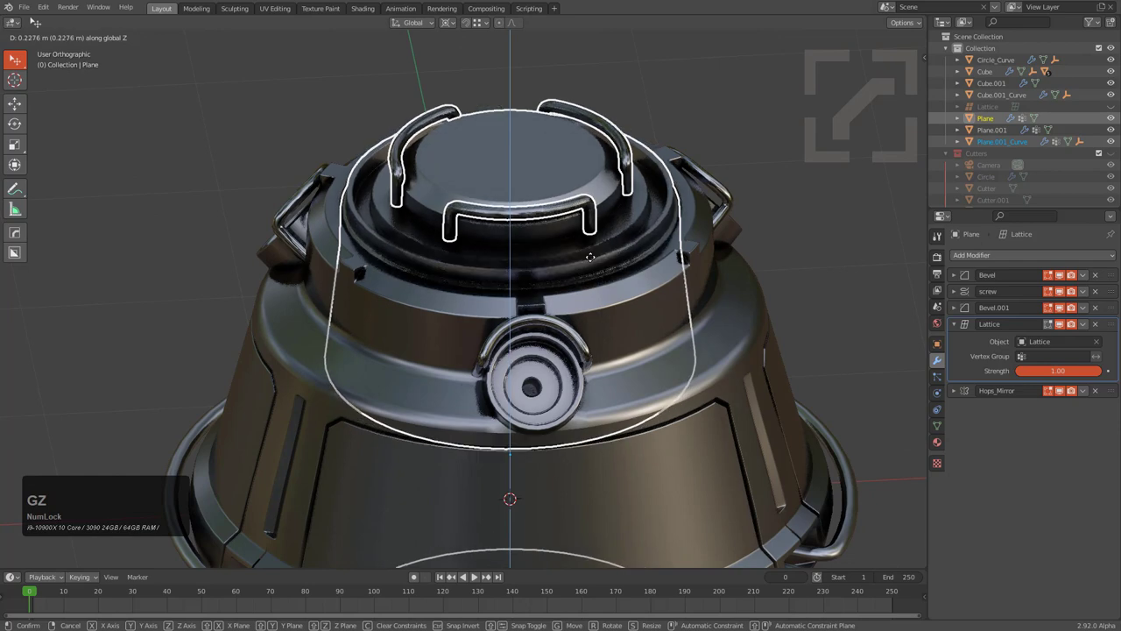
left_click(589, 267)
scroll(599, 343, "down", 3, "shift")
middle_click_drag(599, 344, 443, 212)
scroll(461, 255, "up", 2)
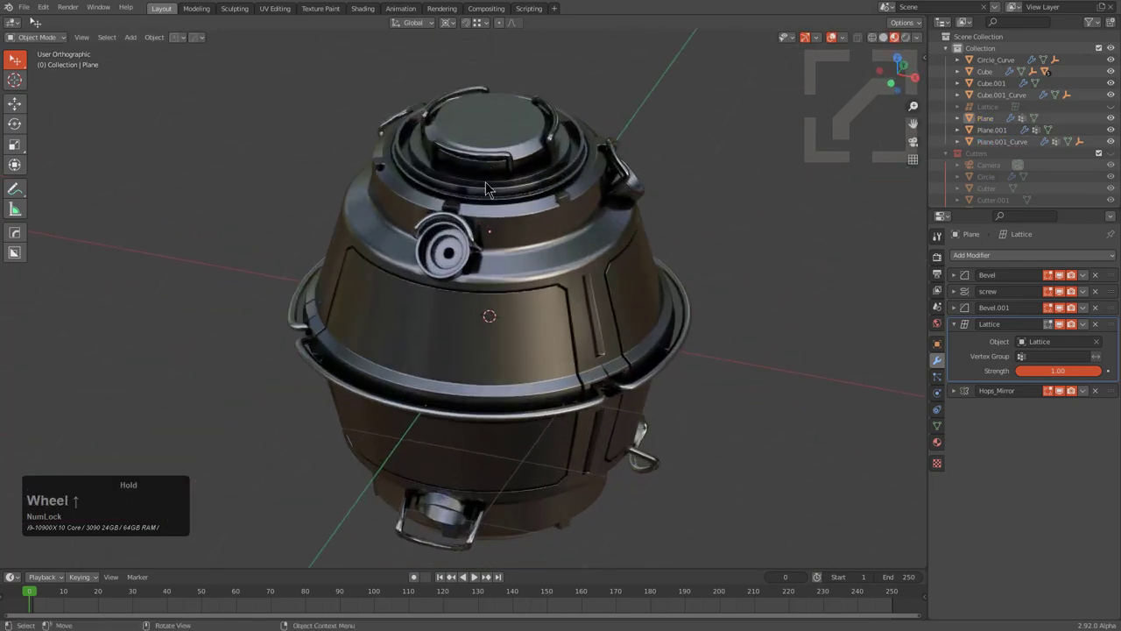
Step: Duplicate the revolved end piece in place and remove the Hops_Mirror and Lattice modifiers from the copy
left_click(485, 181)
middle_click_drag(486, 181, 541, 355)
scroll(537, 298, "up", 3)
key("shift+d")
key("z")
right_click(550, 283)
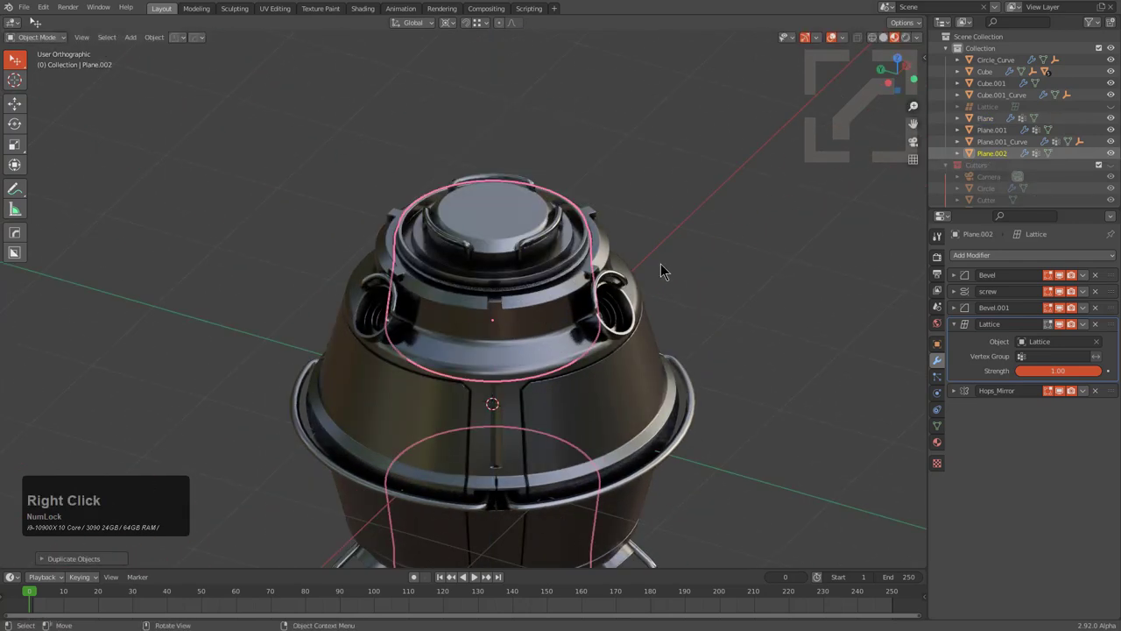
left_click(1096, 391)
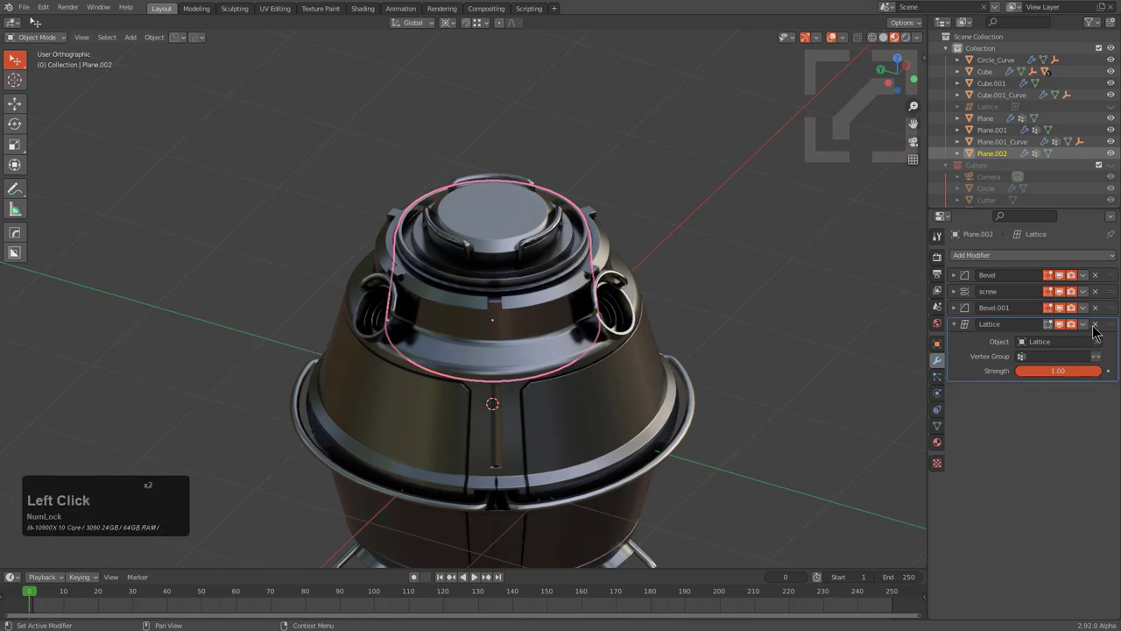
left_click(1094, 325)
Step: In the left orthographic view, move the duplicated end piece out over the barrel's side and rotate it 45°
middle_click_drag(764, 308, 797, 262)
scroll(769, 255, "up", 3)
key("g")
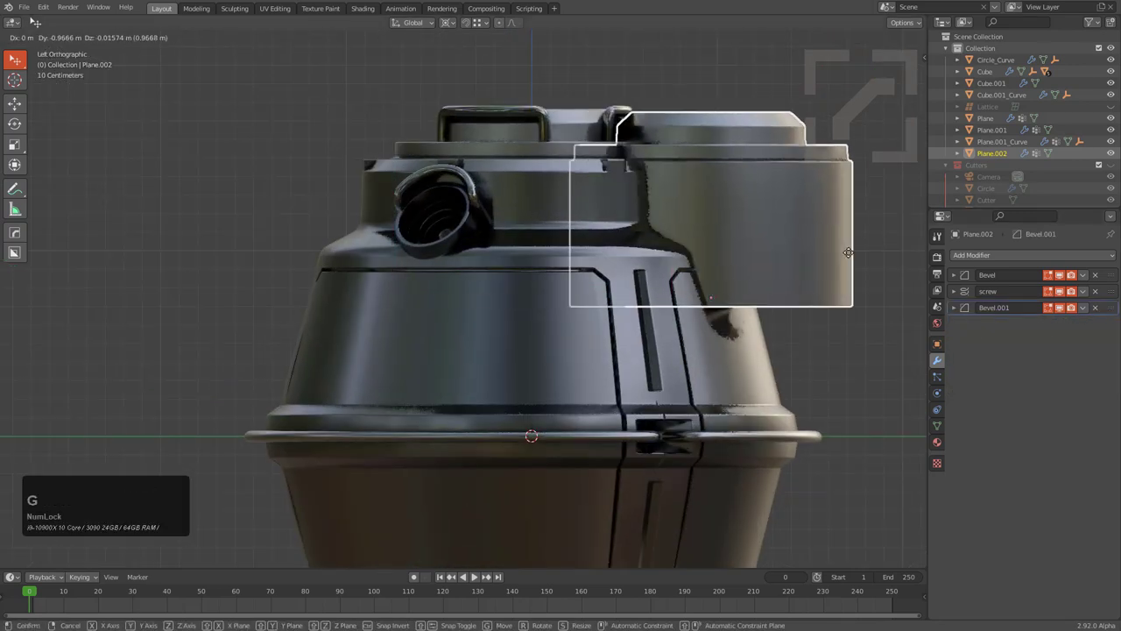
left_click(848, 252)
type("r45")
key("KP_Enter")
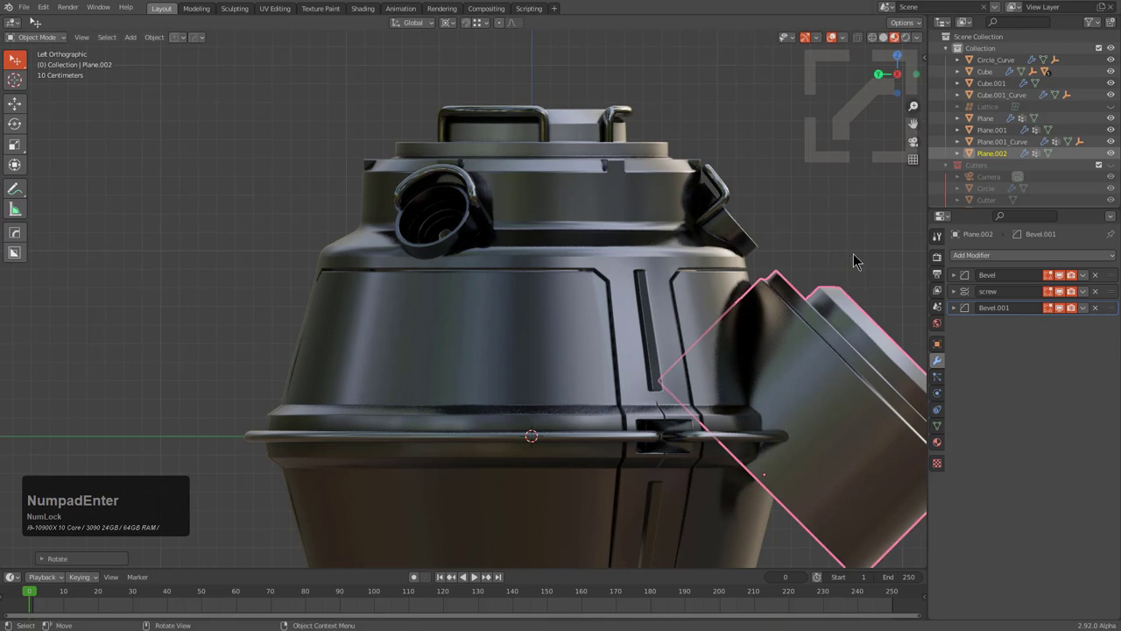
Step: Scale the duplicated end piece down to port size and place it in the angled round port on the barrel's shoulder
key("period")
key("s")
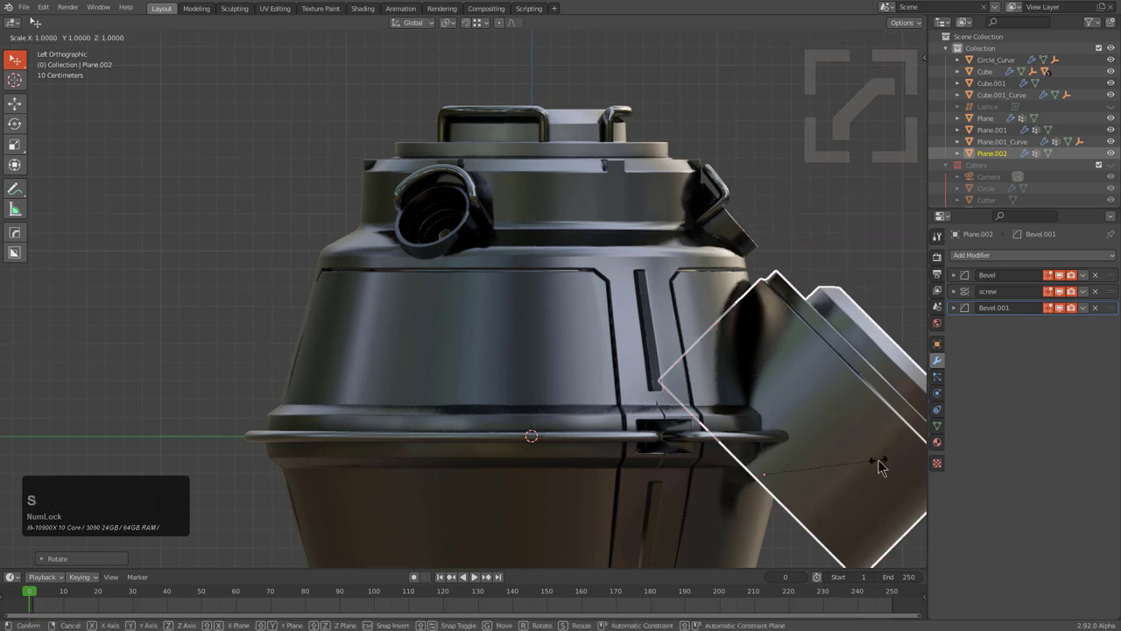
left_click(872, 462)
key("g")
left_click(793, 276)
key("s")
left_click(763, 256)
key("g")
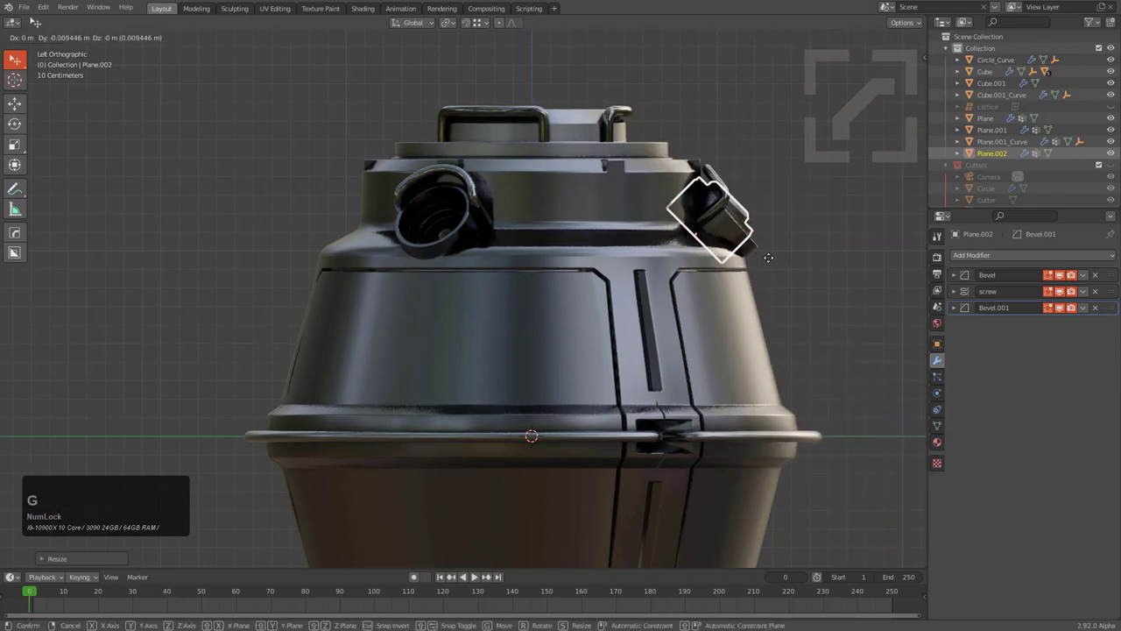
left_click(786, 262)
Step: Refine the small cap's scale, position and tilt so it sits centred in the round port under its handle
key("KP_Decimal")
middle_click_drag(786, 263, 635, 333)
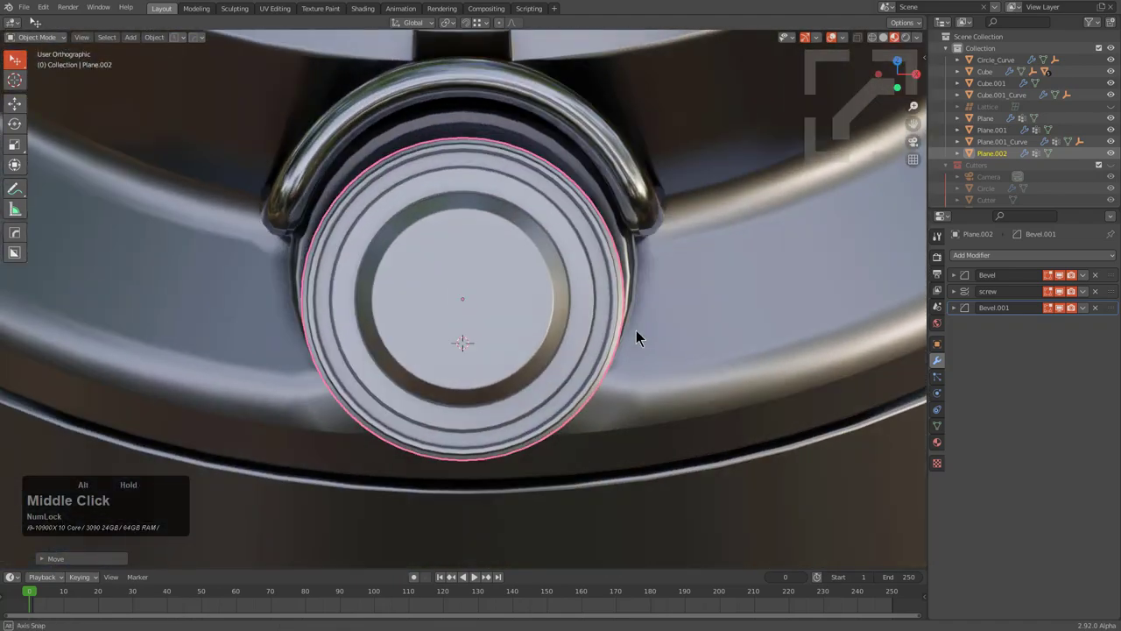
key("s")
key("g")
key("s")
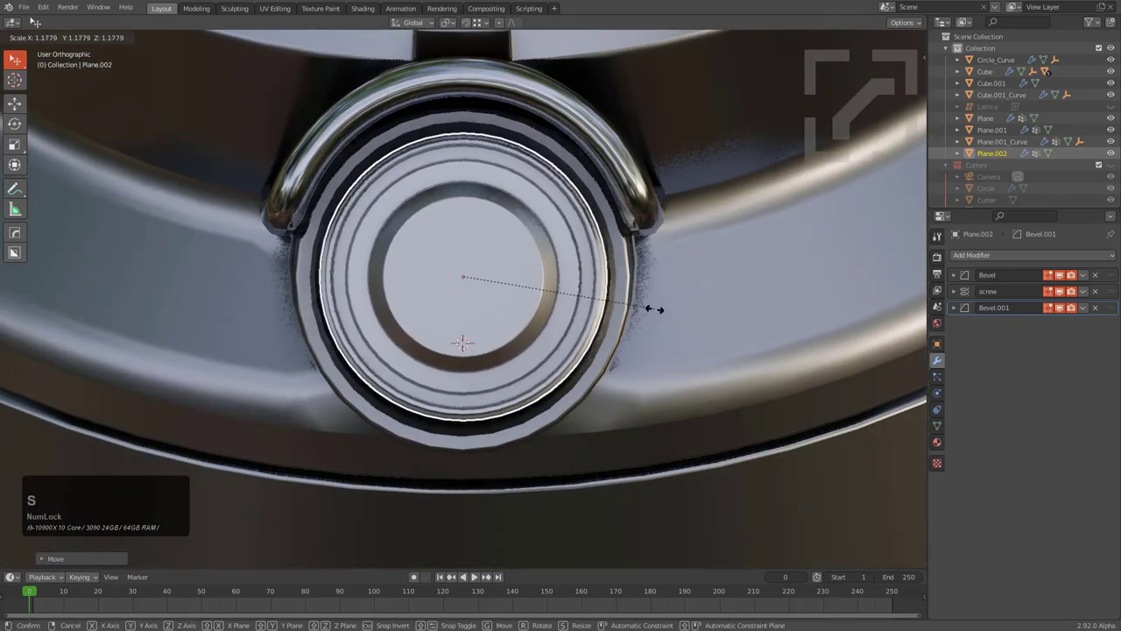
left_click(664, 311)
middle_click_drag(660, 311, 719, 286)
scroll(680, 305, "up", 2)
key("g")
key("r")
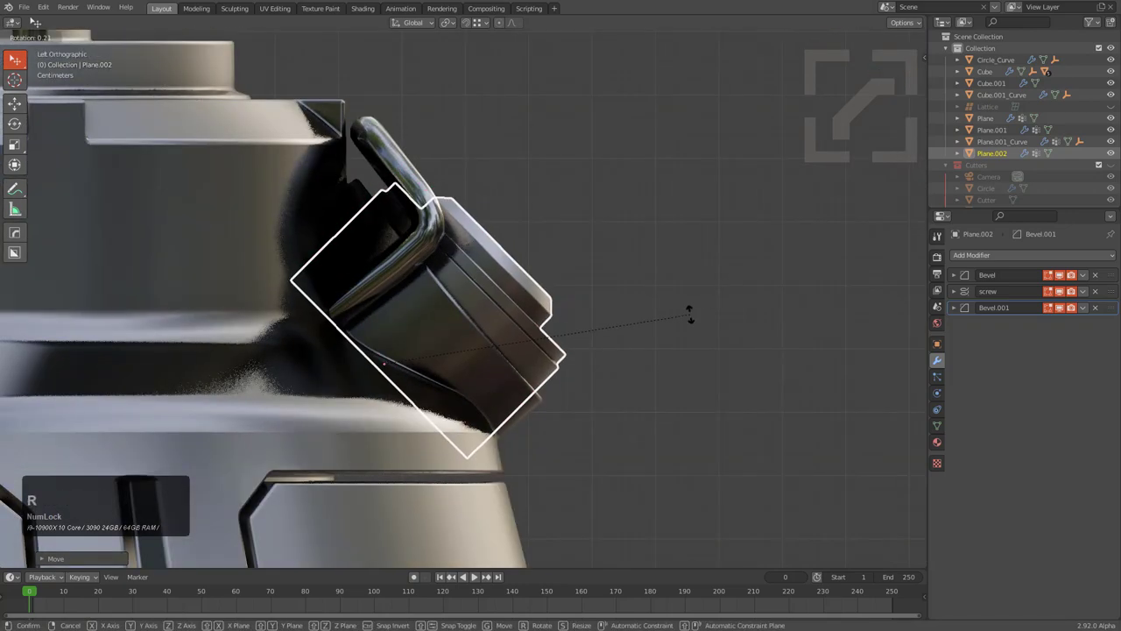
left_click(690, 316)
middle_click_drag(690, 315, 667, 364)
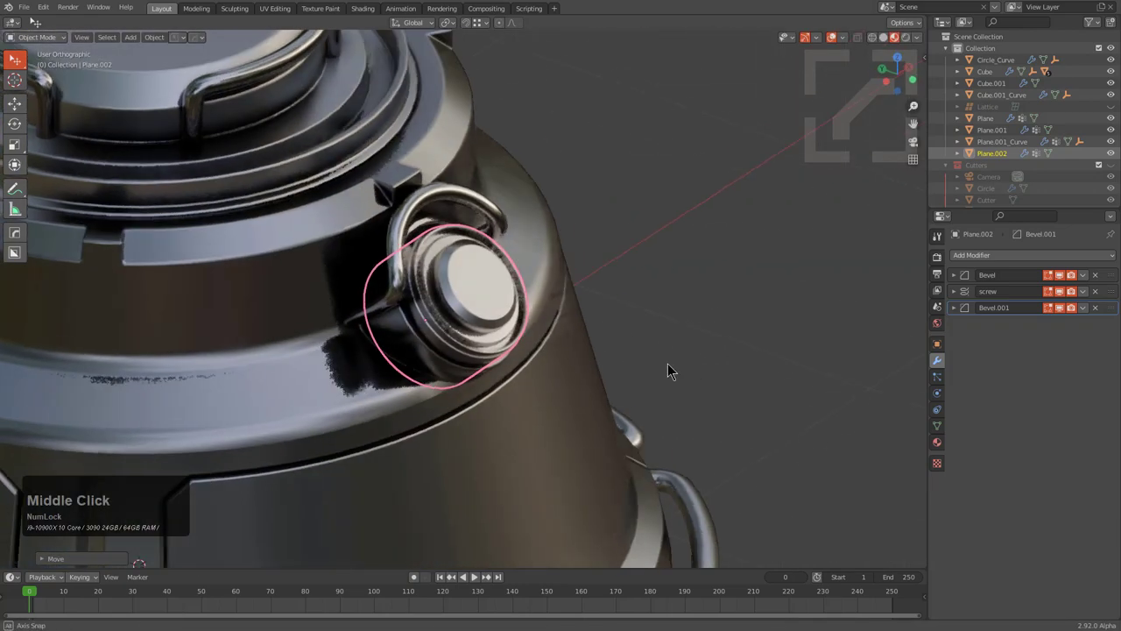
scroll(604, 303, "down", 2)
scroll(605, 301, "down", 2)
middle_click_drag(604, 302, 531, 283)
key("q")
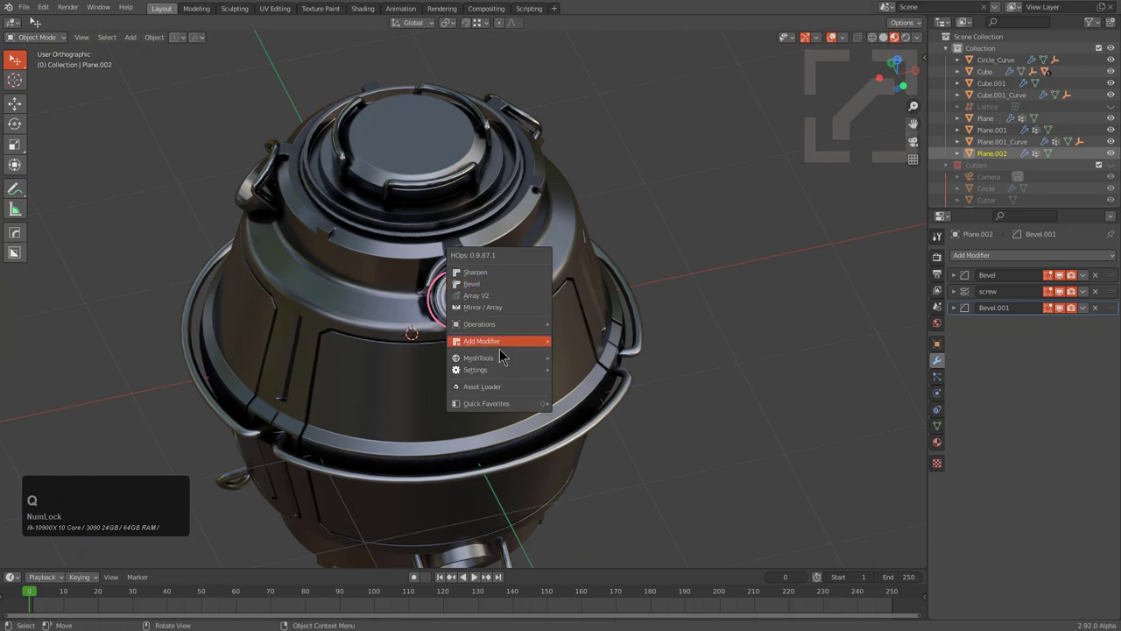
mouse_move(490, 357)
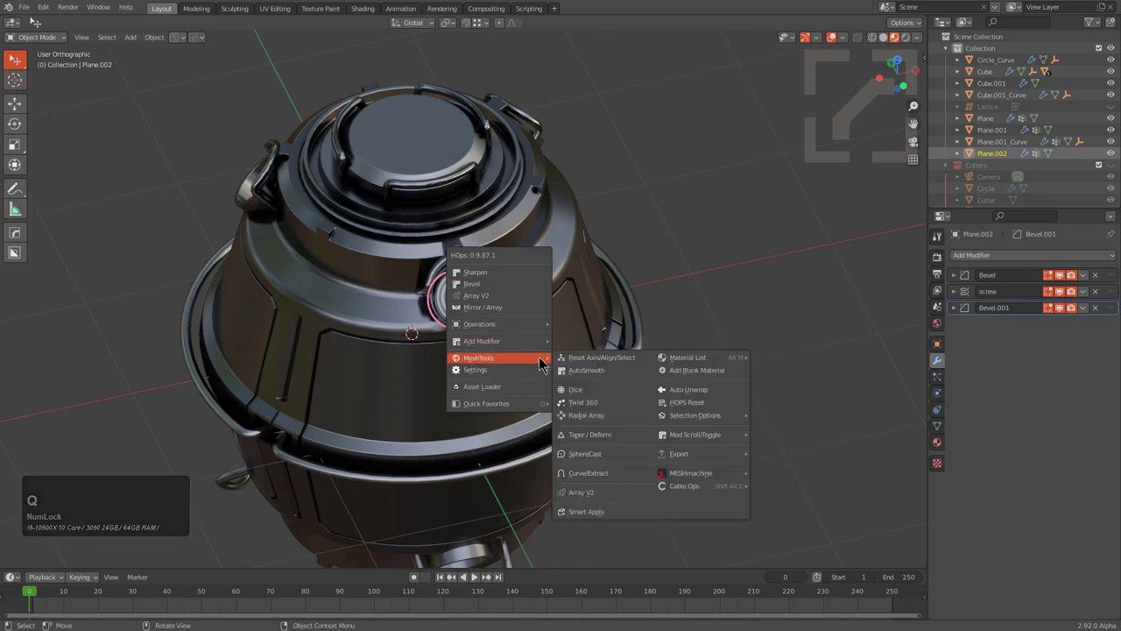
left_click(592, 415)
right_click(593, 414)
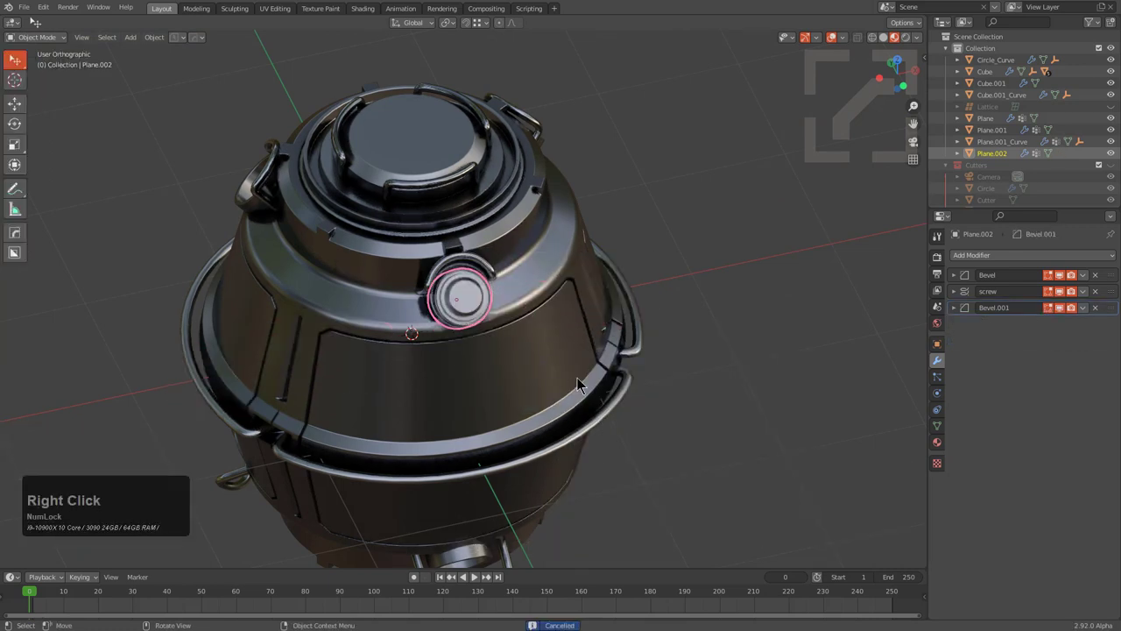
key("q")
mouse_move(580, 380)
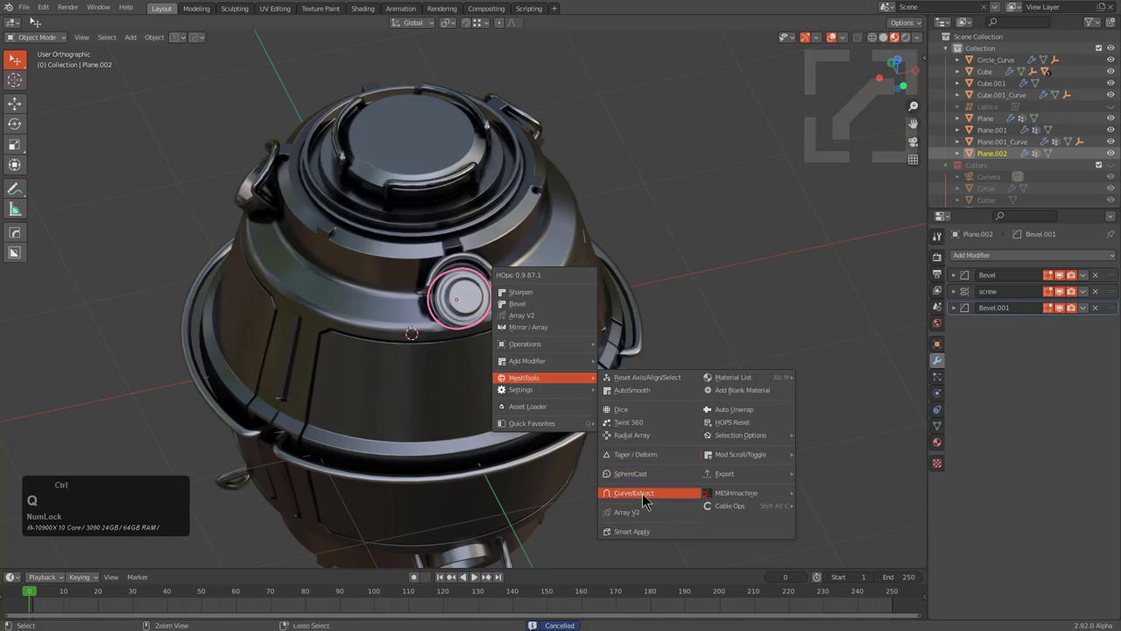
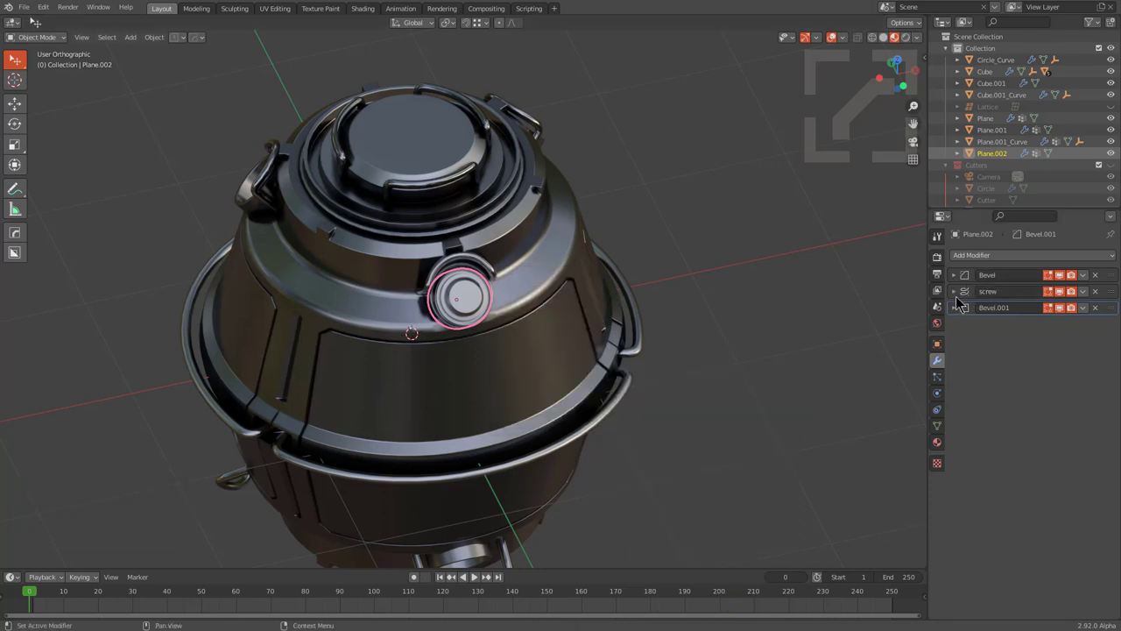
Step: Apply the screw modifier on the small port cap
left_click(1113, 299)
scroll(850, 307, "up", 3)
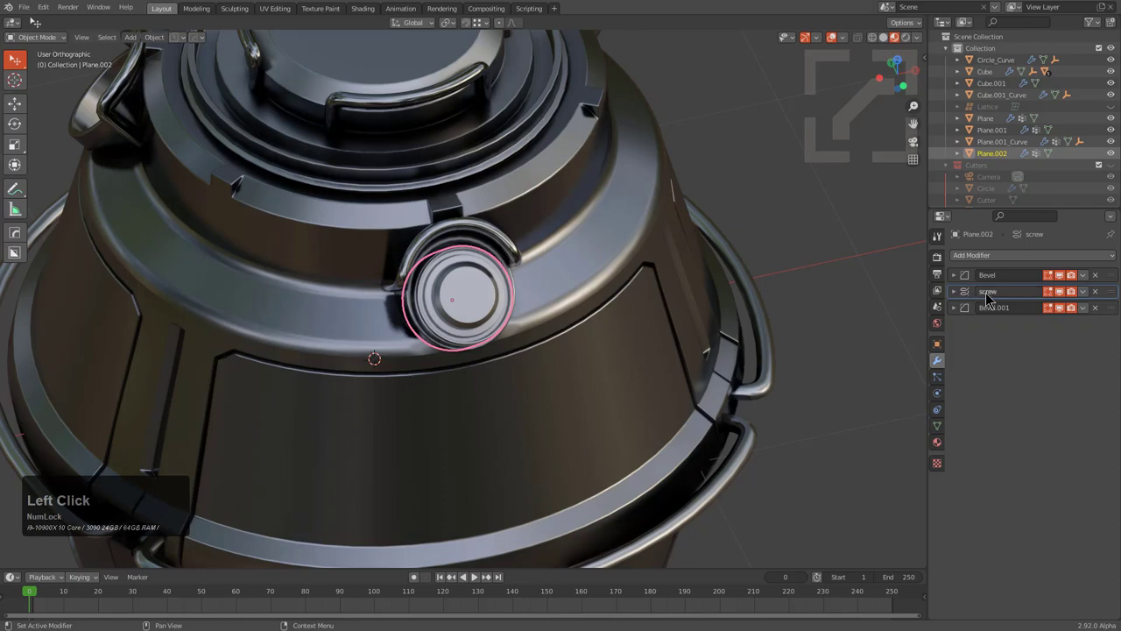
key("ctrl+a")
scroll(567, 288, "up", 3)
middle_click_drag(567, 288, 581, 268)
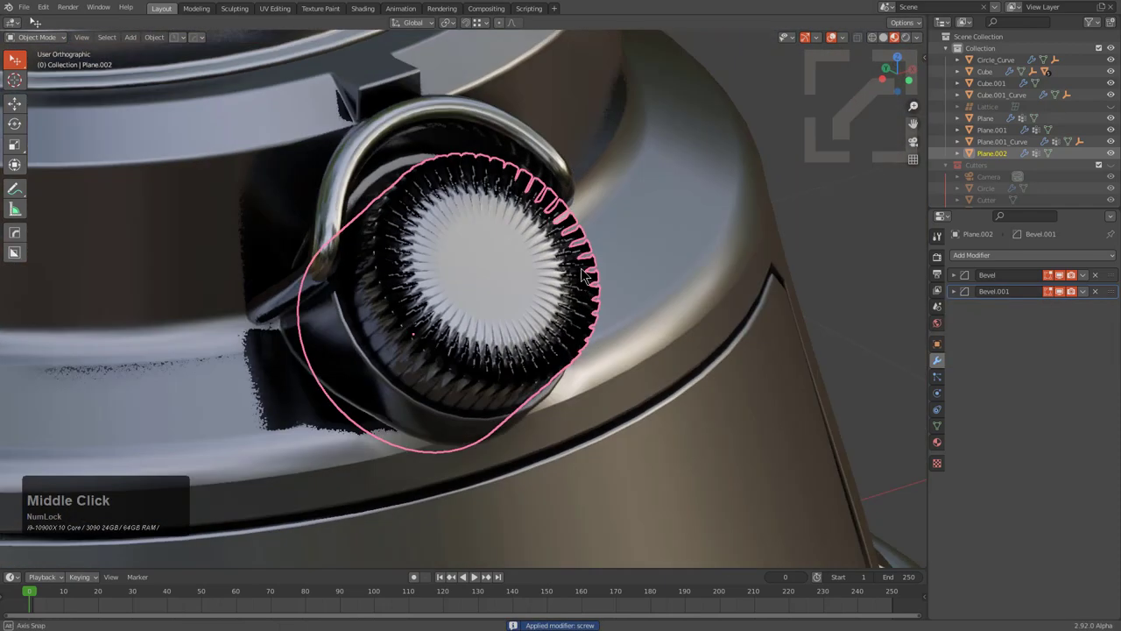
Step: Enter Edit Mode on the port cap and remove its vertex-only Bevel modifier, keeping Bevel.001
scroll(581, 268, "up", 2)
key("Tab")
middle_click_drag(561, 305, 474, 310)
key("a")
left_click(447, 299)
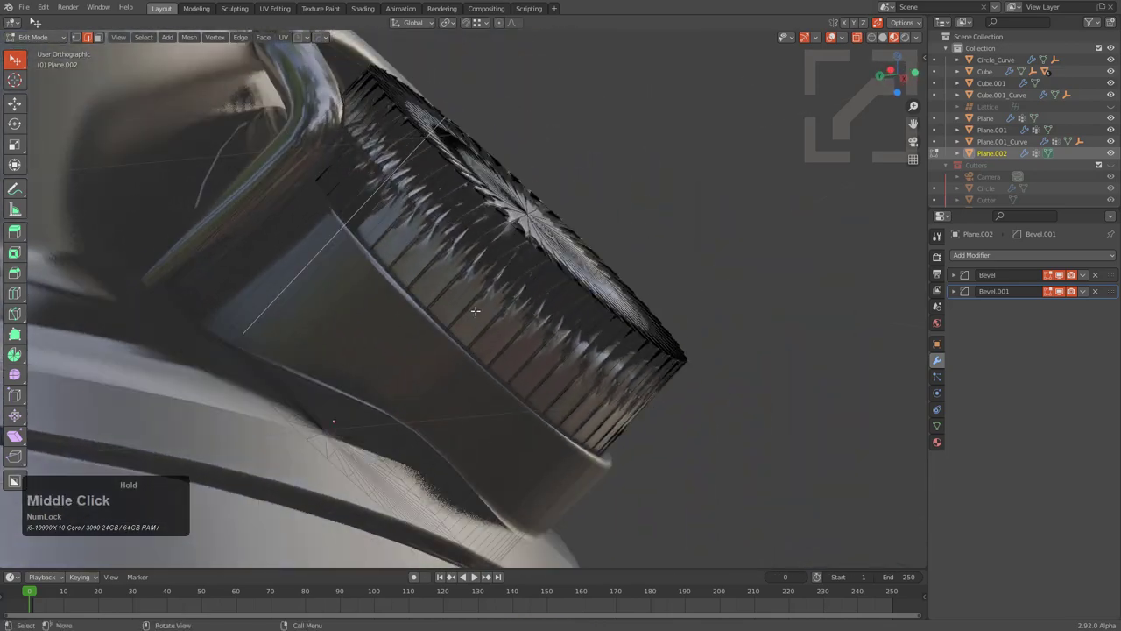
scroll(455, 320, "down", 10)
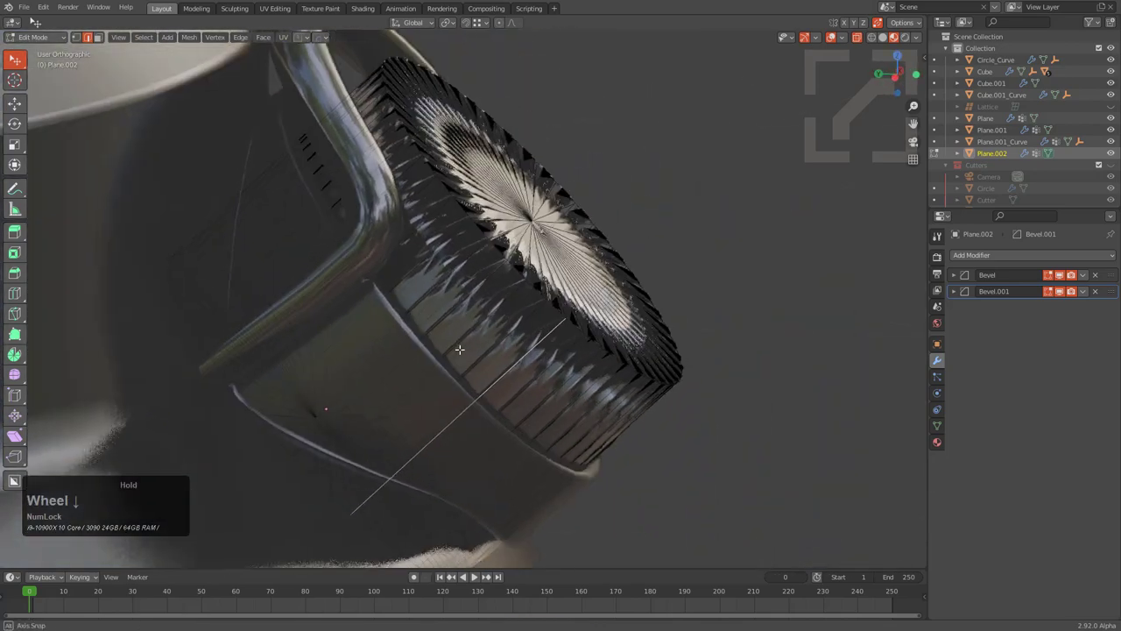
scroll(467, 302, "up", 3)
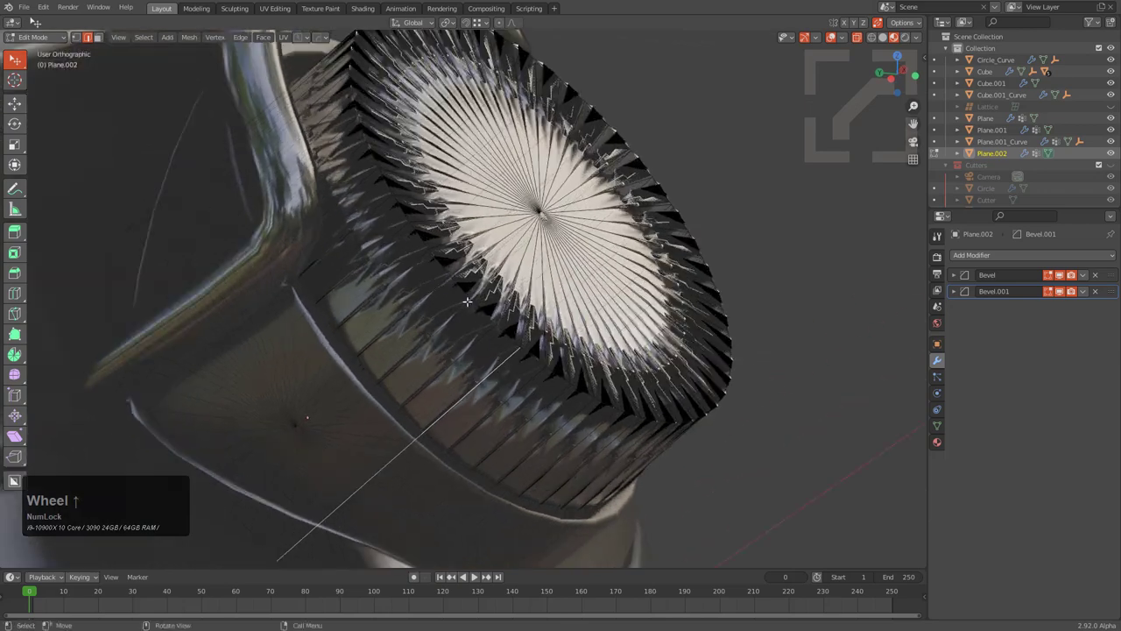
left_click(954, 275)
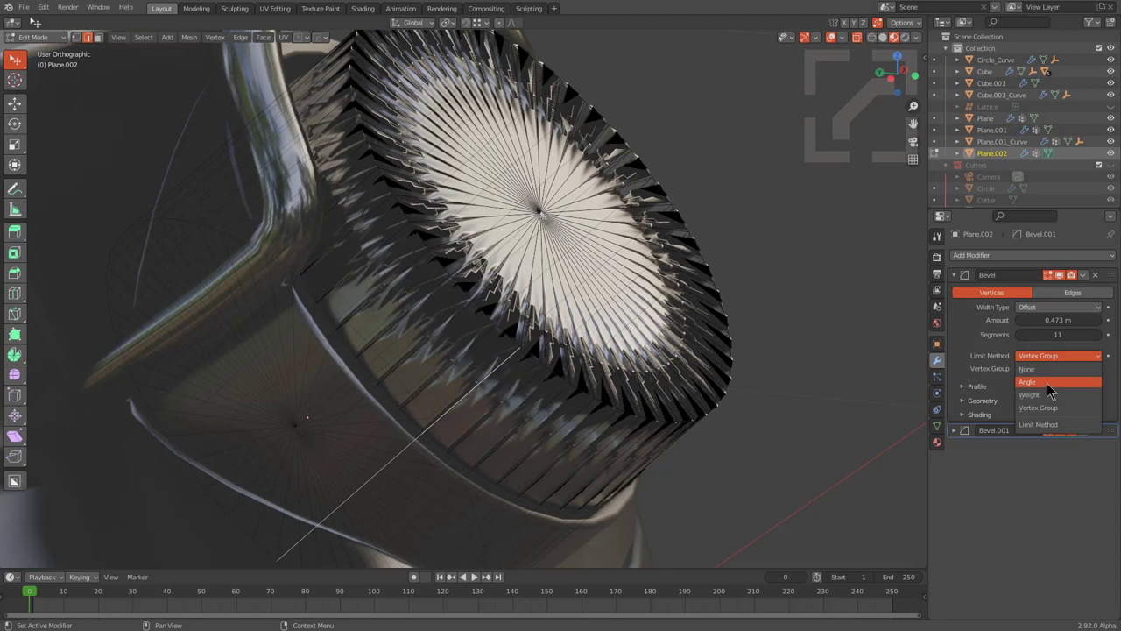
left_click(1042, 369)
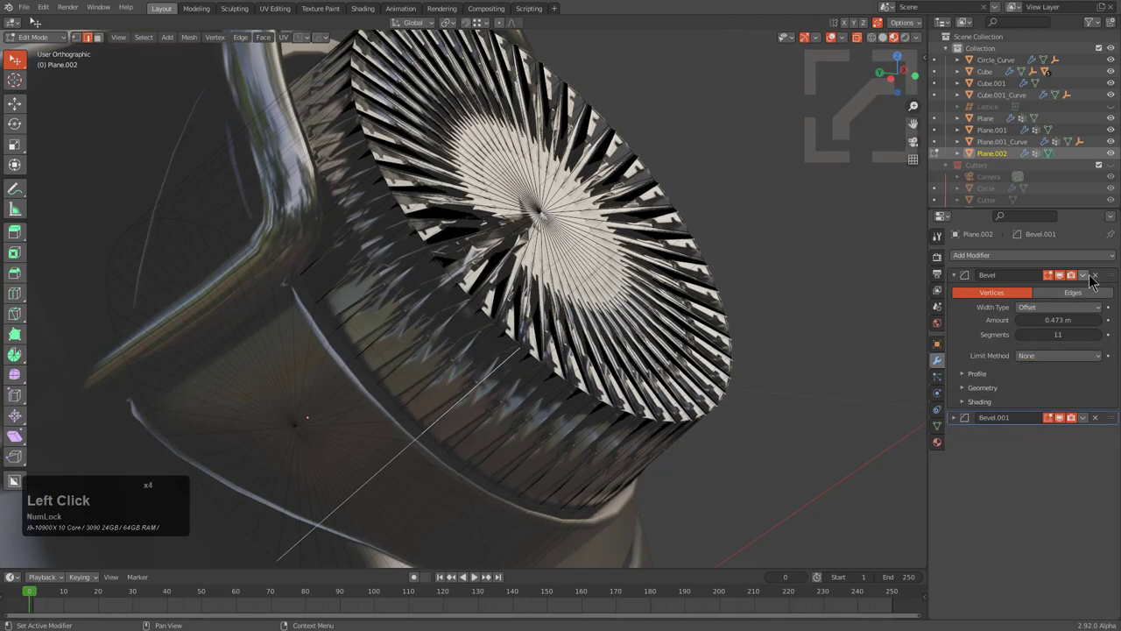
left_click(1096, 275)
Step: Add a vertex-group edge bevel to the port cap's outer rim loop with 15 segments, width about 0.458 and profile 0.5
mouse_move(438, 315)
middle_mouse_down()
mouse_move(378, 350)
mouse_move(431, 321)
mouse_move(438, 297)
middle_mouse_up()
key("z")
key("z")
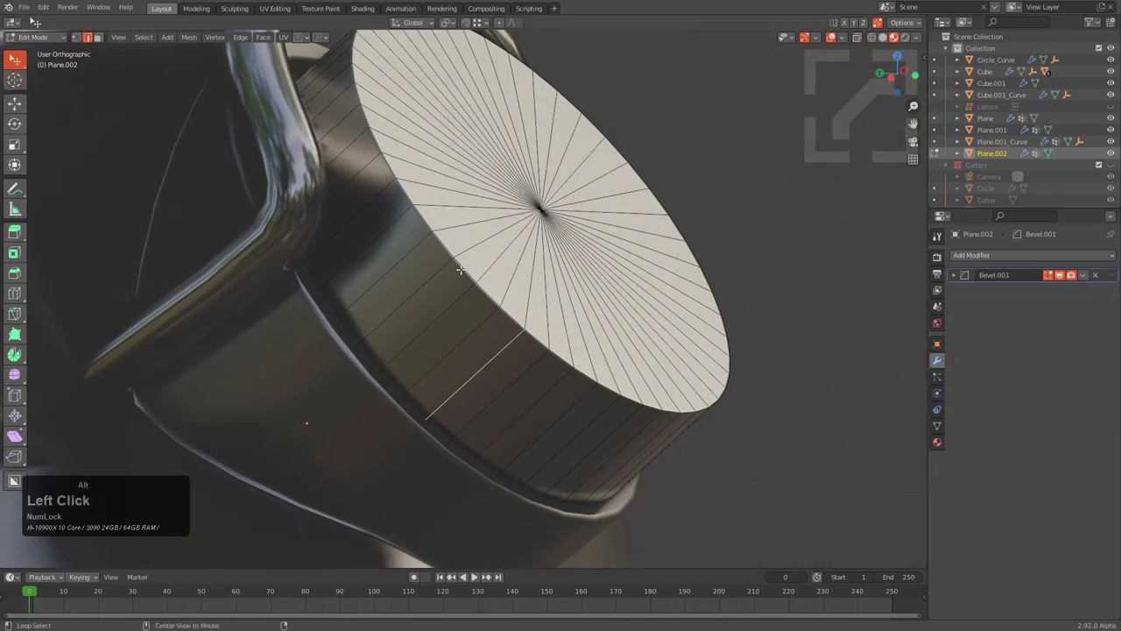
key("q")
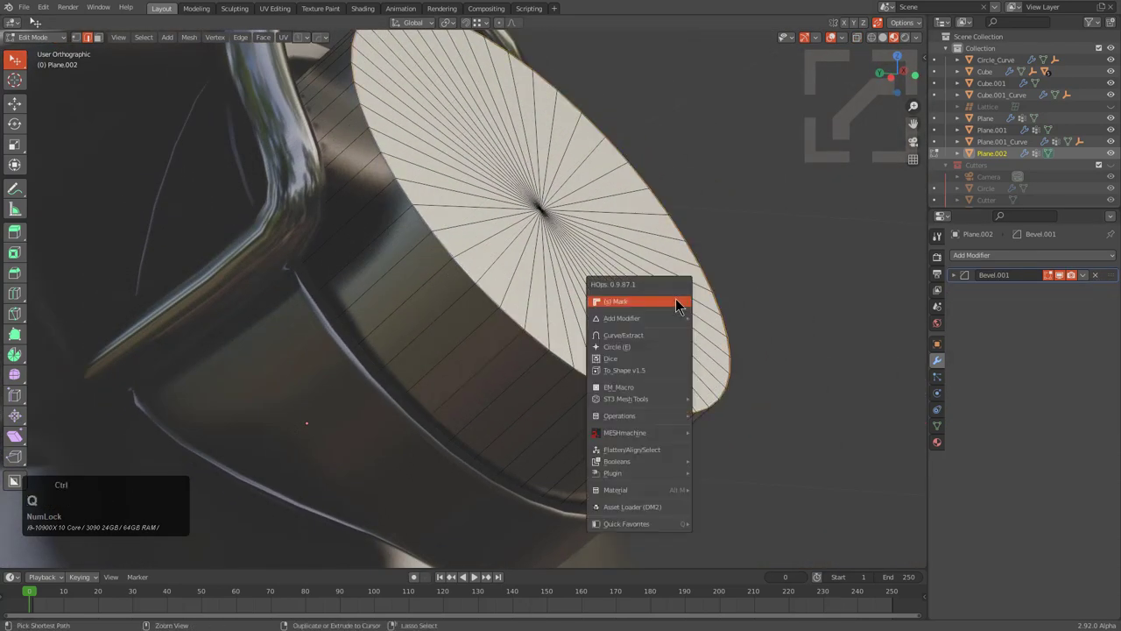
left_click(676, 303)
scroll(569, 300, "up", 2)
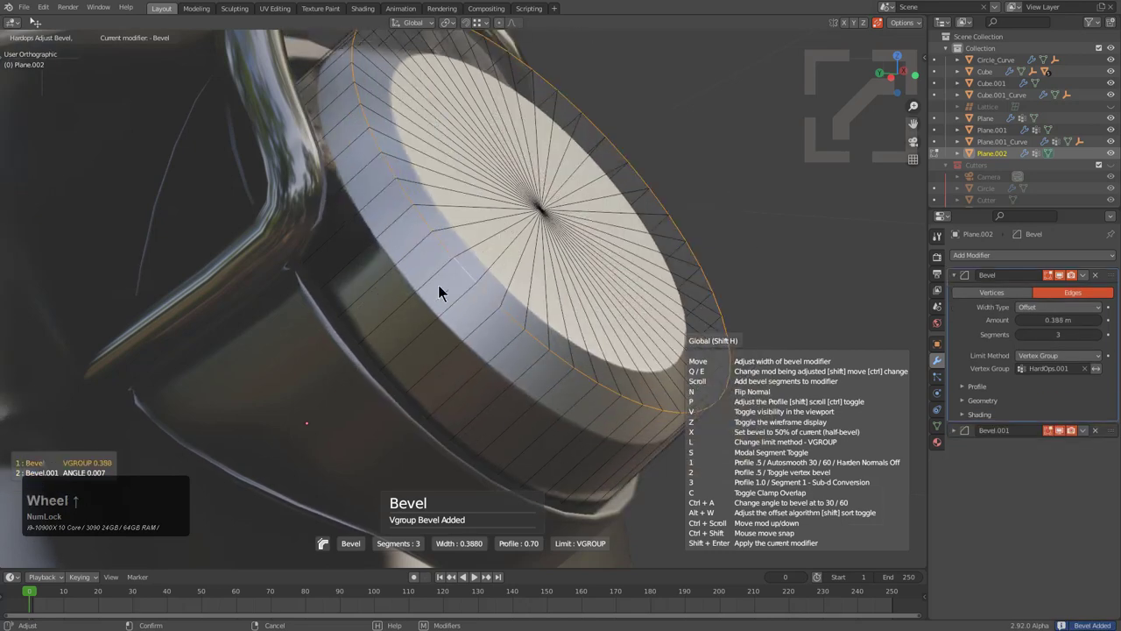
scroll(394, 277, "up", 12)
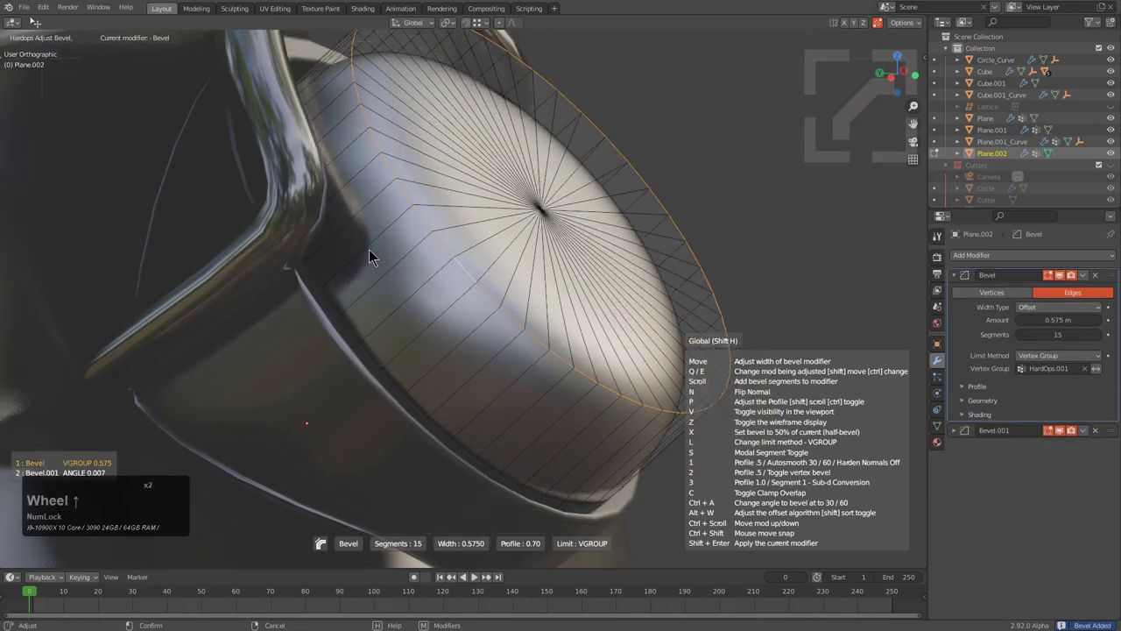
scroll(445, 265, "down", 2, "shift")
scroll(445, 265, "up", 1, "shift")
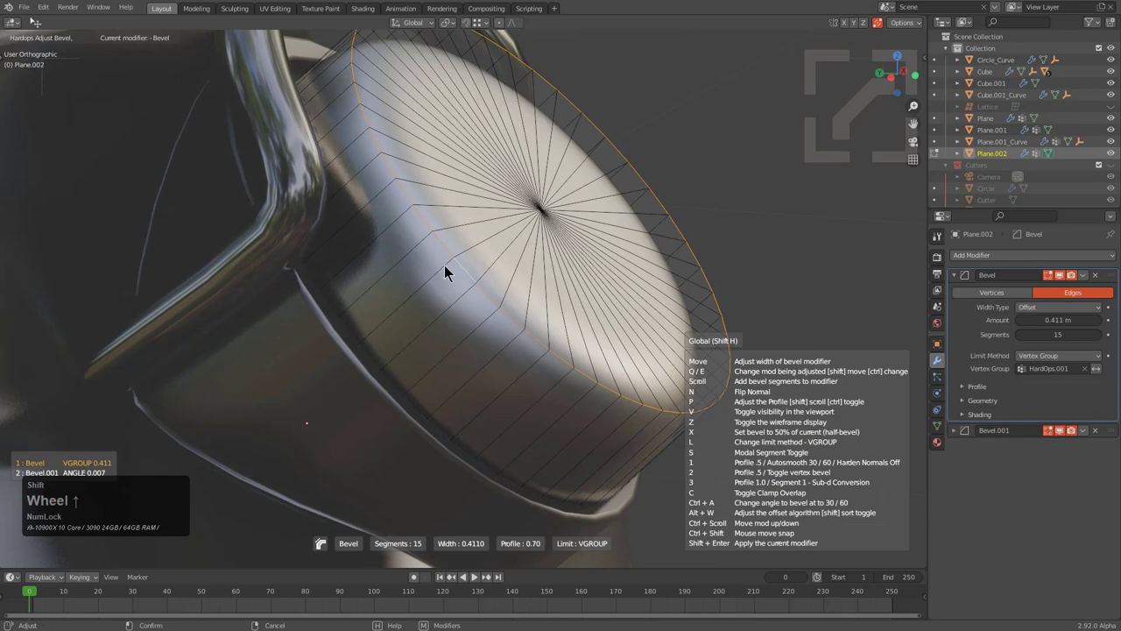
key("1")
left_click(534, 269)
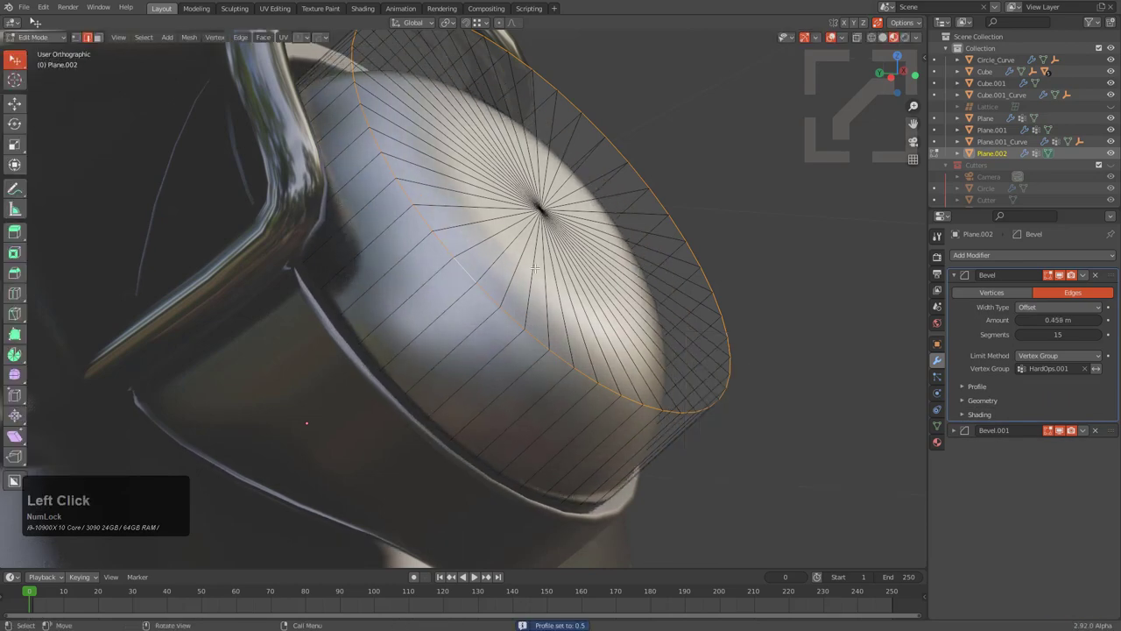
Step: Return to Object Mode and set the port cap's 30° angle bevel to 3 segments with a width of about 0.07
key("Tab")
middle_click_drag(534, 269, 525, 297)
key("q")
left_click(515, 306)
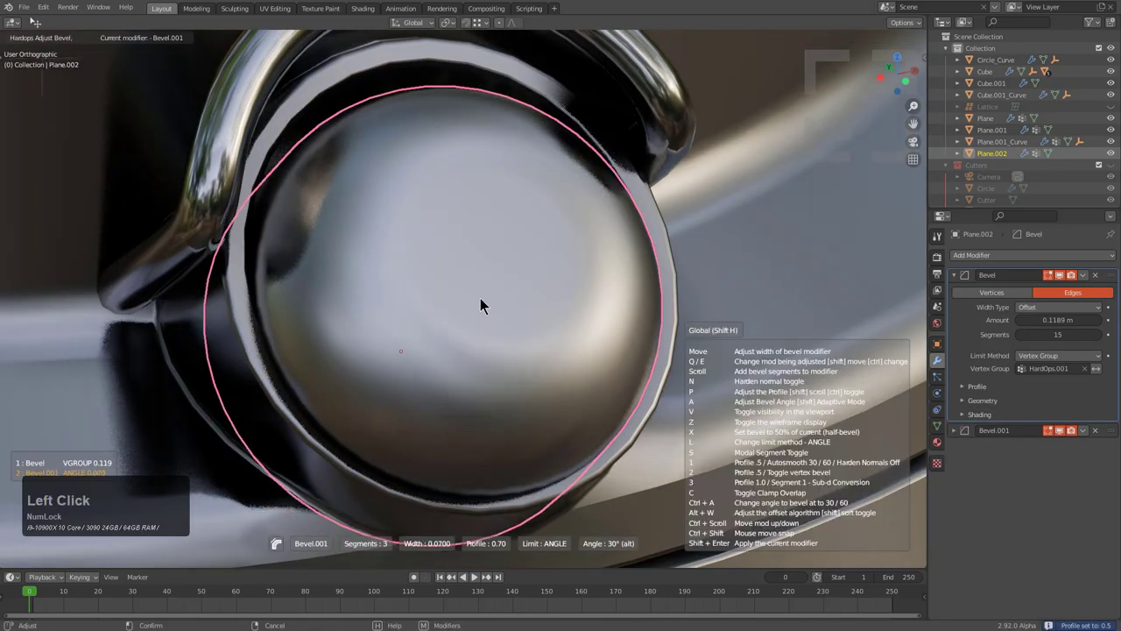
left_click(499, 287)
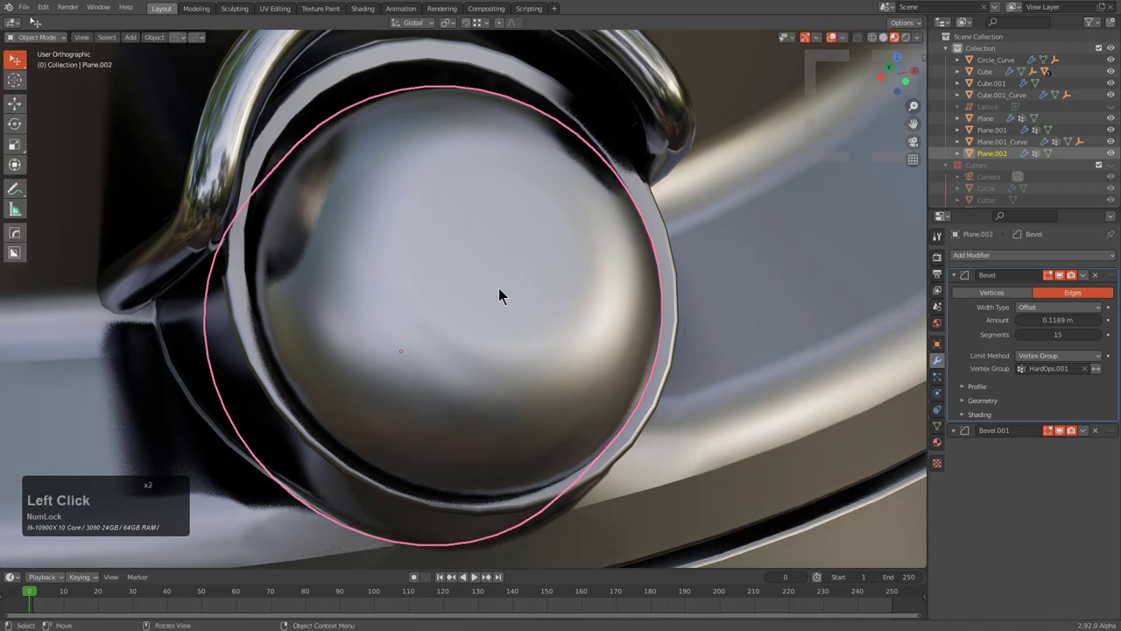
Step: Try custom profiles up to bevel14 on the port cap's rim bevel
key("q")
left_click(498, 288)
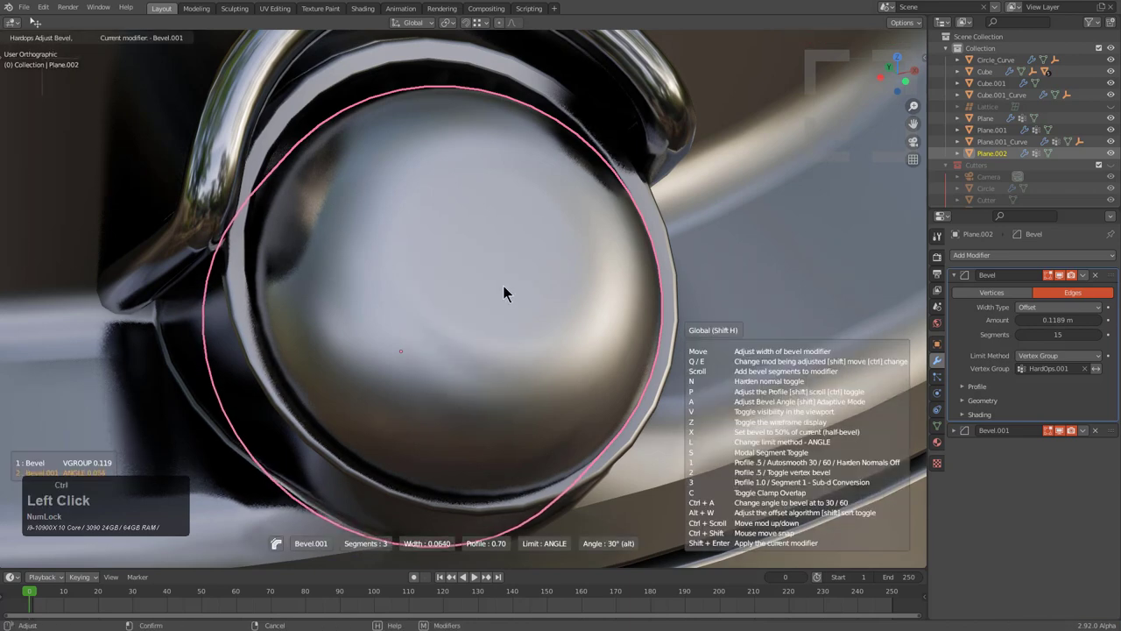
scroll(507, 285, "up", 1)
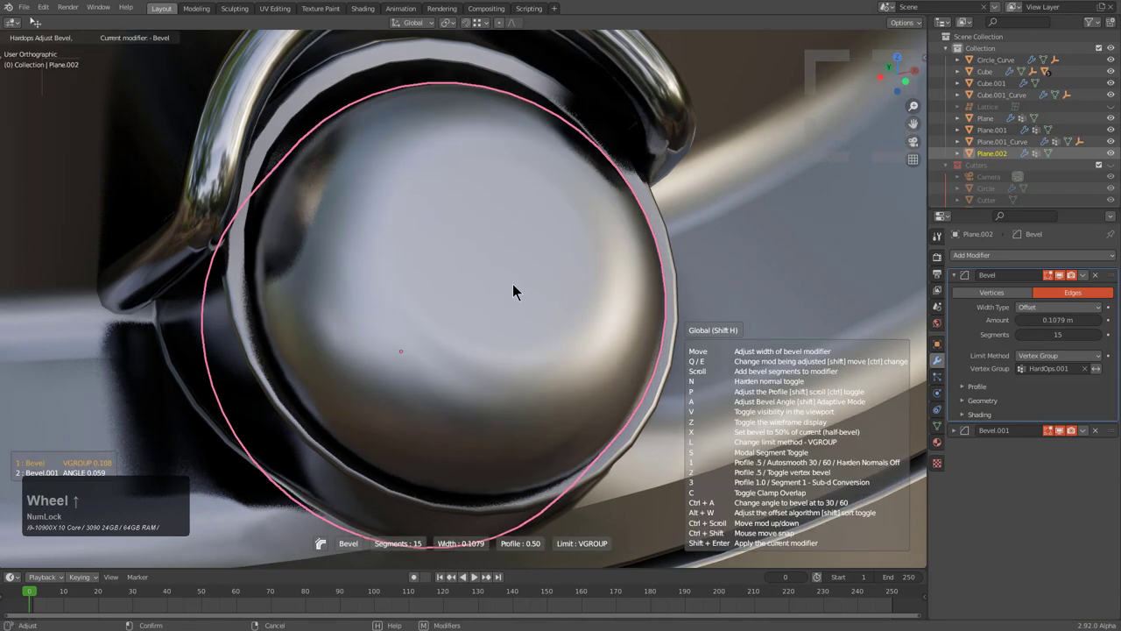
key("p")
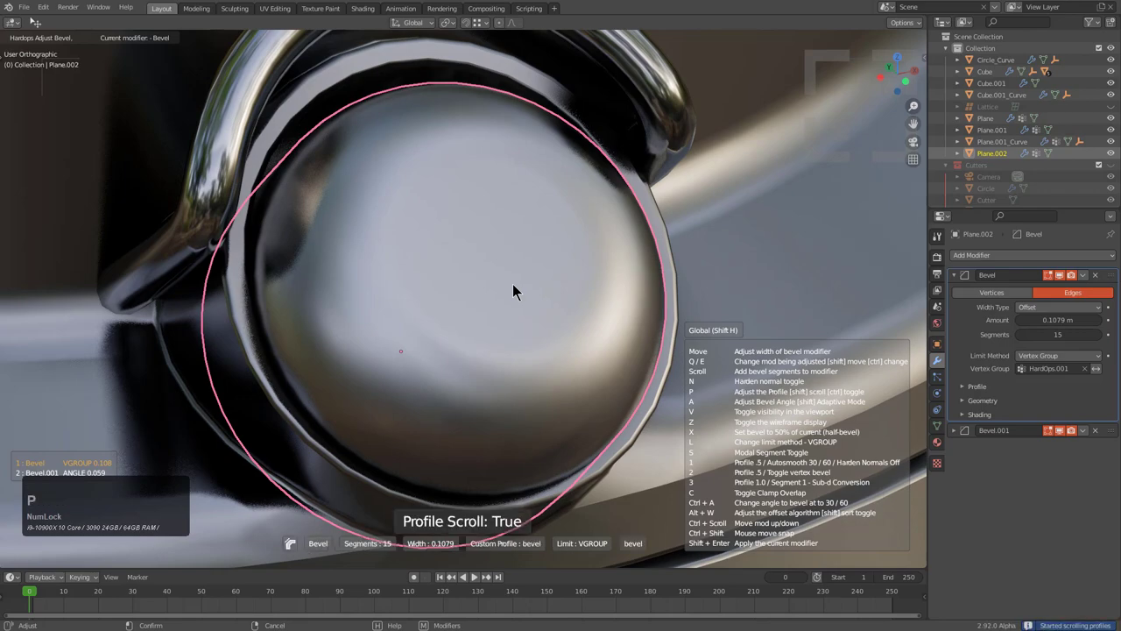
scroll(513, 285, "up", 4)
scroll(526, 289, "up", 2)
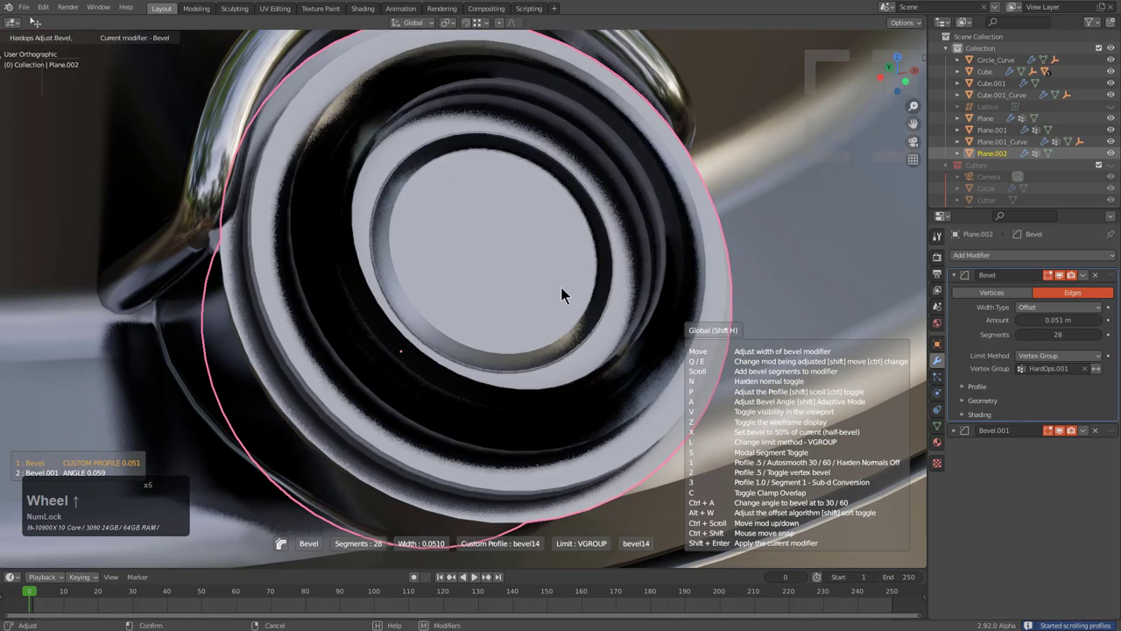
right_click(560, 289)
Step: Turn off viewport display for the port cap's Bevel.001 modifier and try custom profiles bevel11, bevel12 and bevel14 on it
left_click(1060, 431)
key("q")
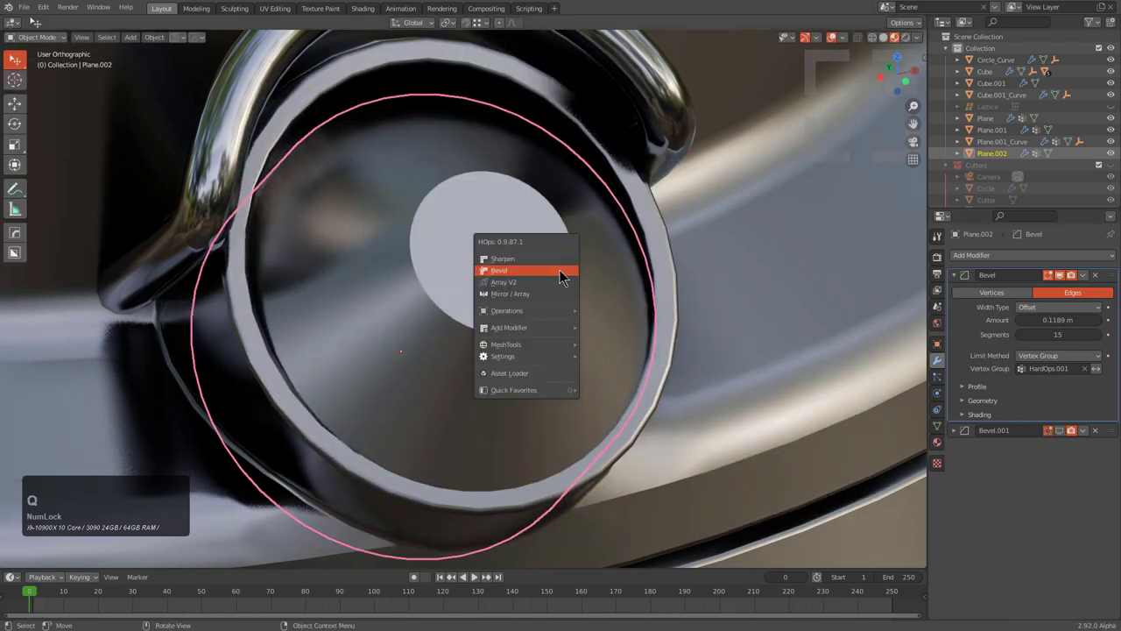
left_click(561, 278)
key("p")
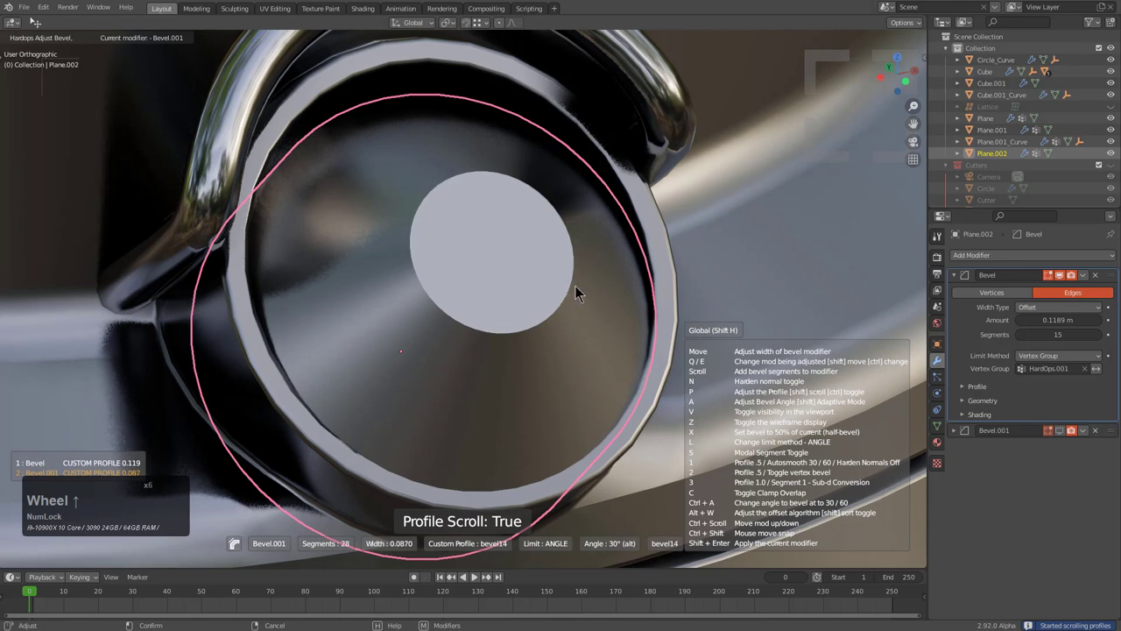
scroll(575, 287, "down", 3)
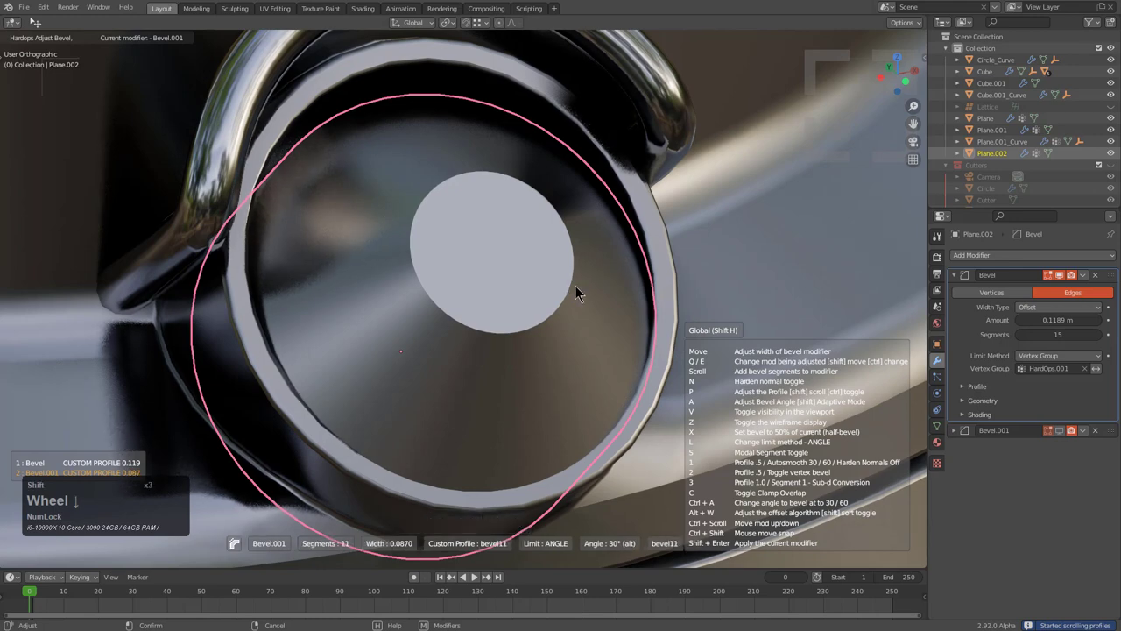
scroll(575, 284, "up", 1)
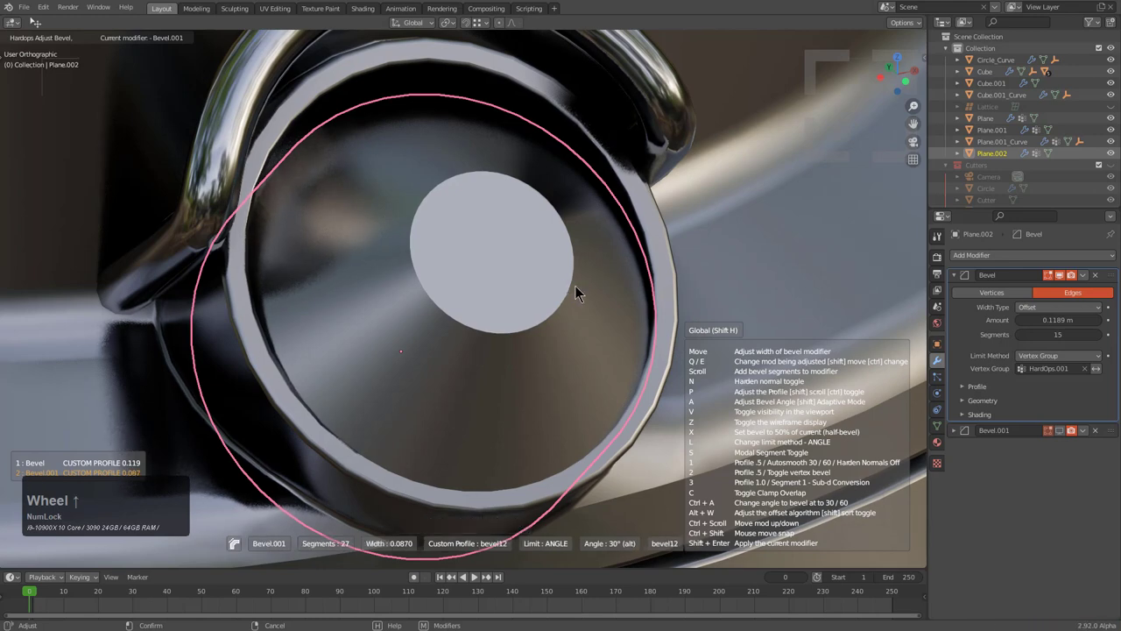
left_click(574, 285)
Step: Set the port cap's vertex-group rim bevel to the bevel13_crown custom profile with 38 segments and a width of about 0.124
key("q")
left_click(575, 285)
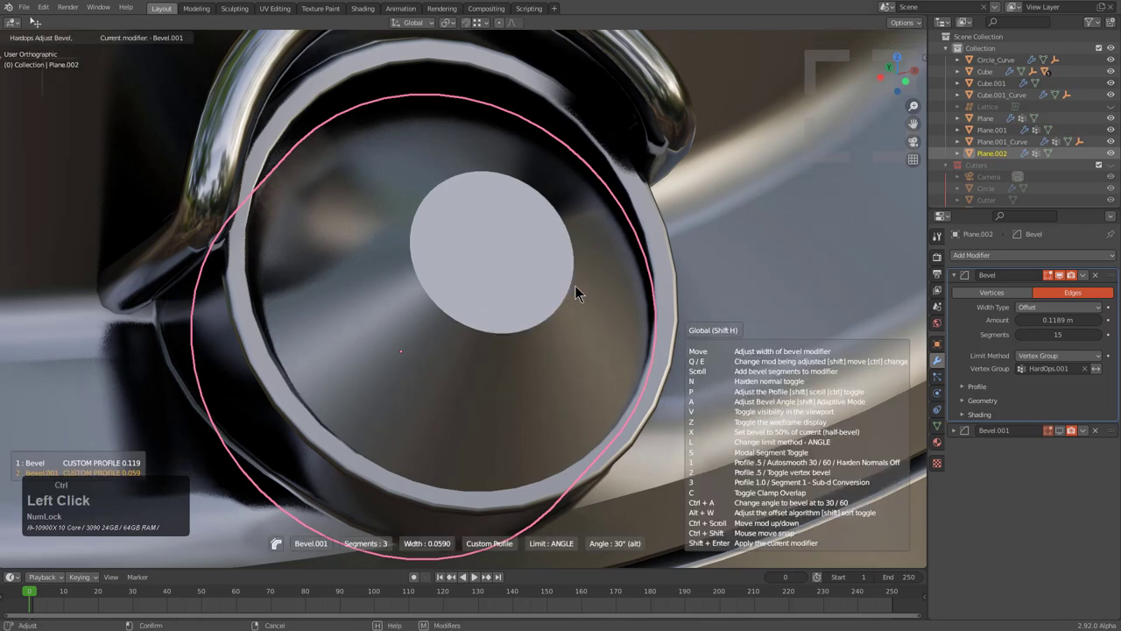
scroll(575, 285, "up", 1, "ctrl")
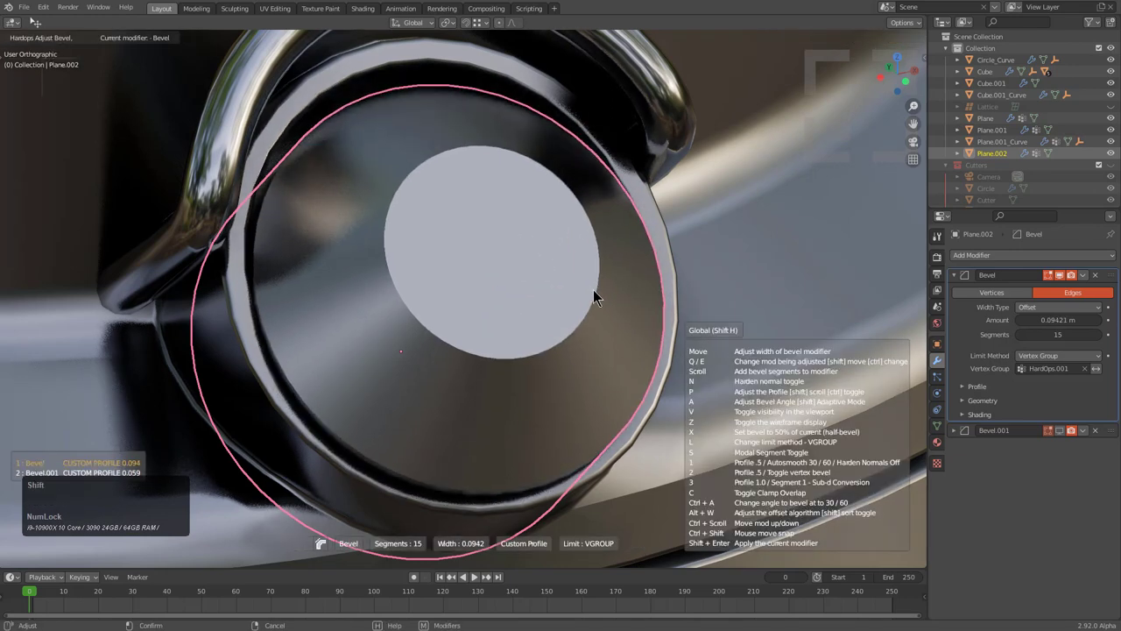
key("p")
scroll(593, 289, "up", 3)
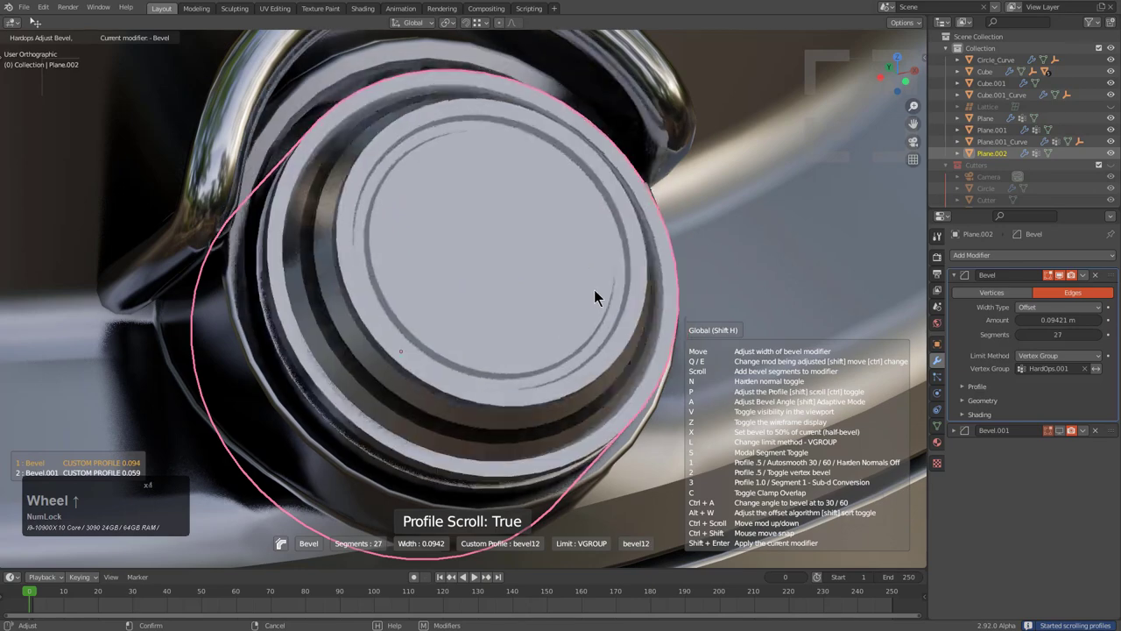
scroll(569, 286, "up", 2)
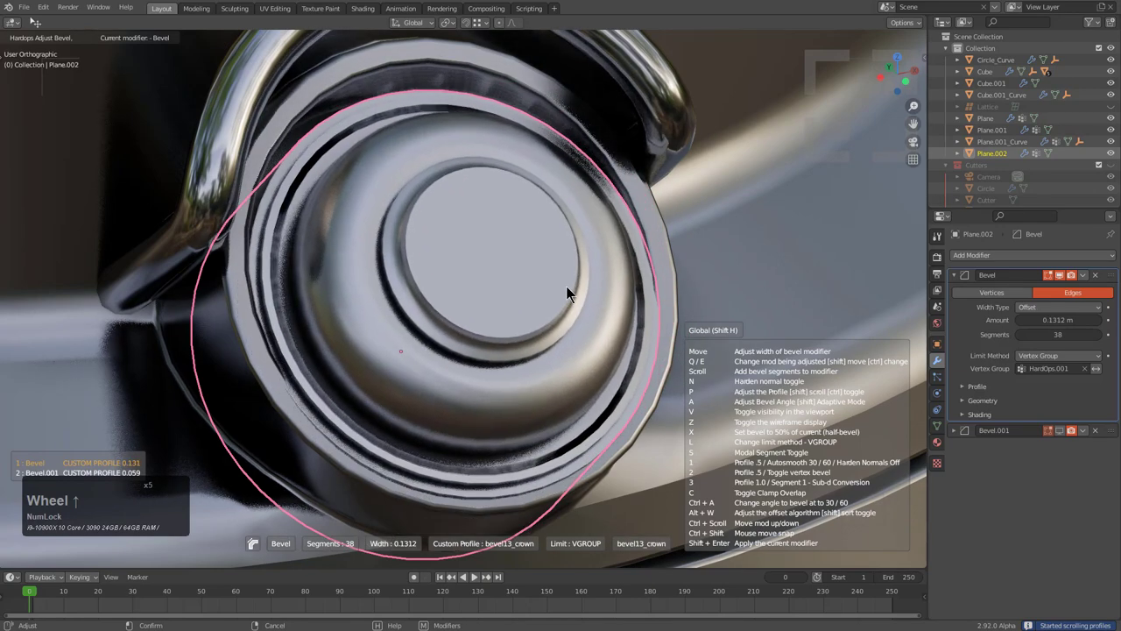
left_click(591, 286)
Step: Move the port cap so it sits centred in the round side port and deselect it
middle_click_drag(591, 285, 572, 329)
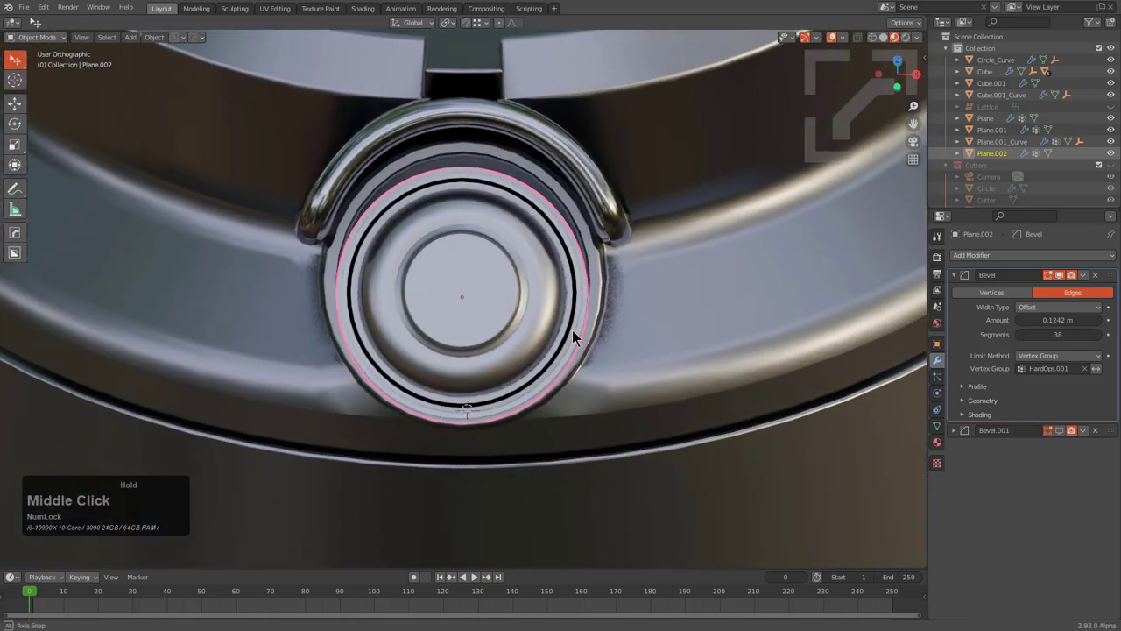
key("g")
left_click(580, 314)
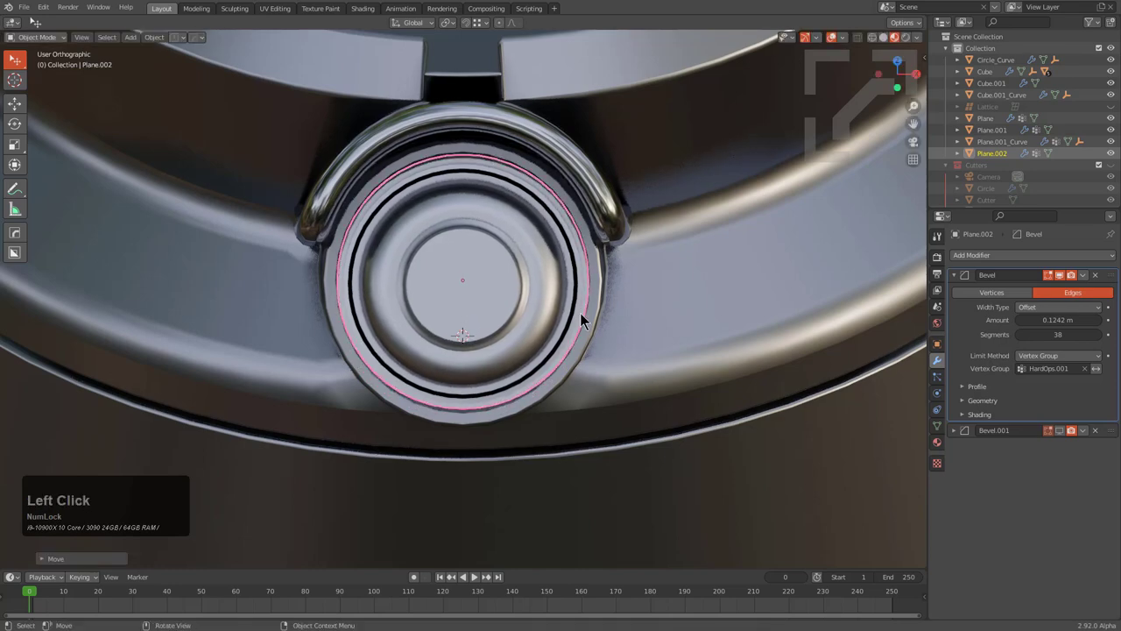
key("g")
left_click(584, 313)
key("alt+a")
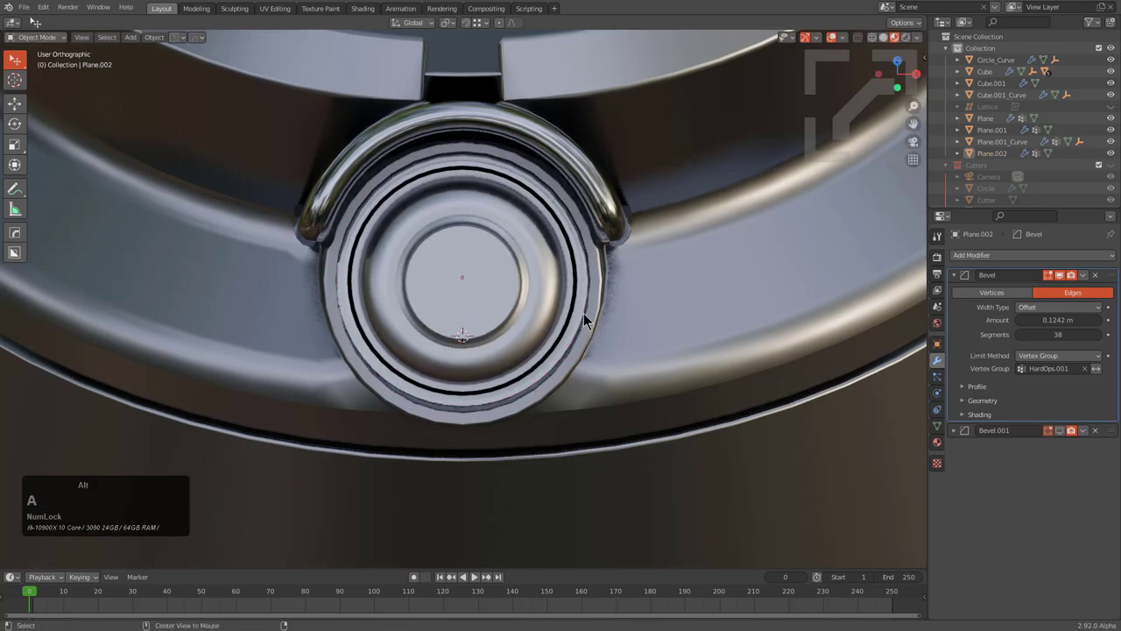
scroll(584, 312, "down", 3, "alt")
scroll(583, 312, "down", 3)
mouse_move(583, 313)
middle_mouse_down()
mouse_move(610, 299)
mouse_move(578, 292)
middle_mouse_up()
scroll(578, 293, "down", 5)
mouse_move(579, 293)
middle_mouse_down("shift")
mouse_move(546, 284)
mouse_move(562, 285)
middle_mouse_up("shift")
scroll(547, 283, "up", 1)
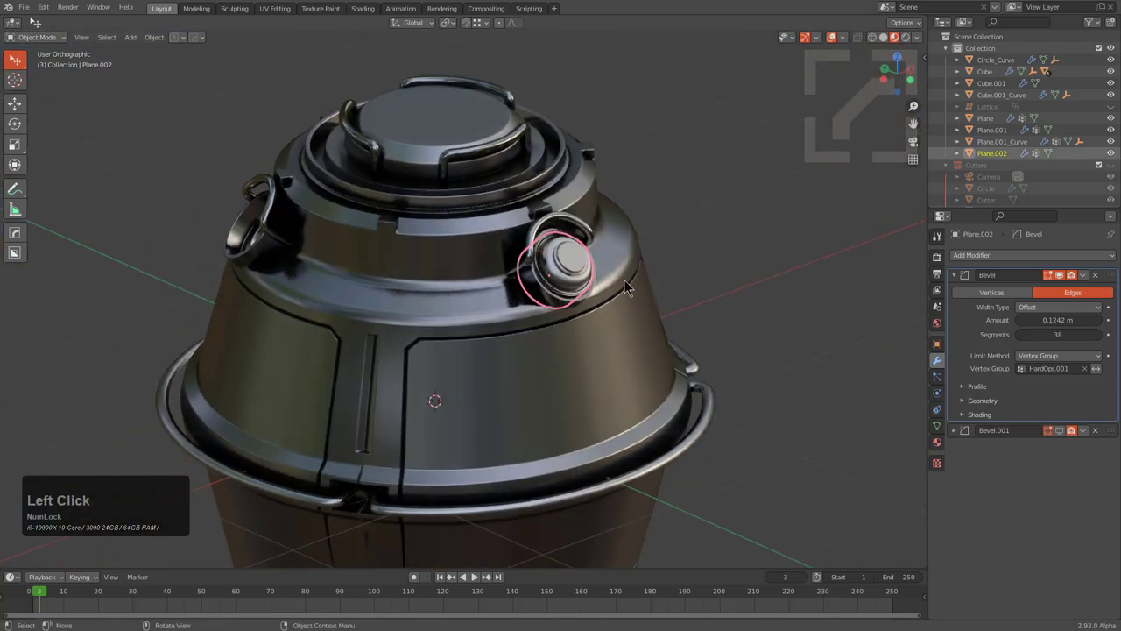
scroll(626, 289, "down", 3)
key("q")
mouse_move(571, 375)
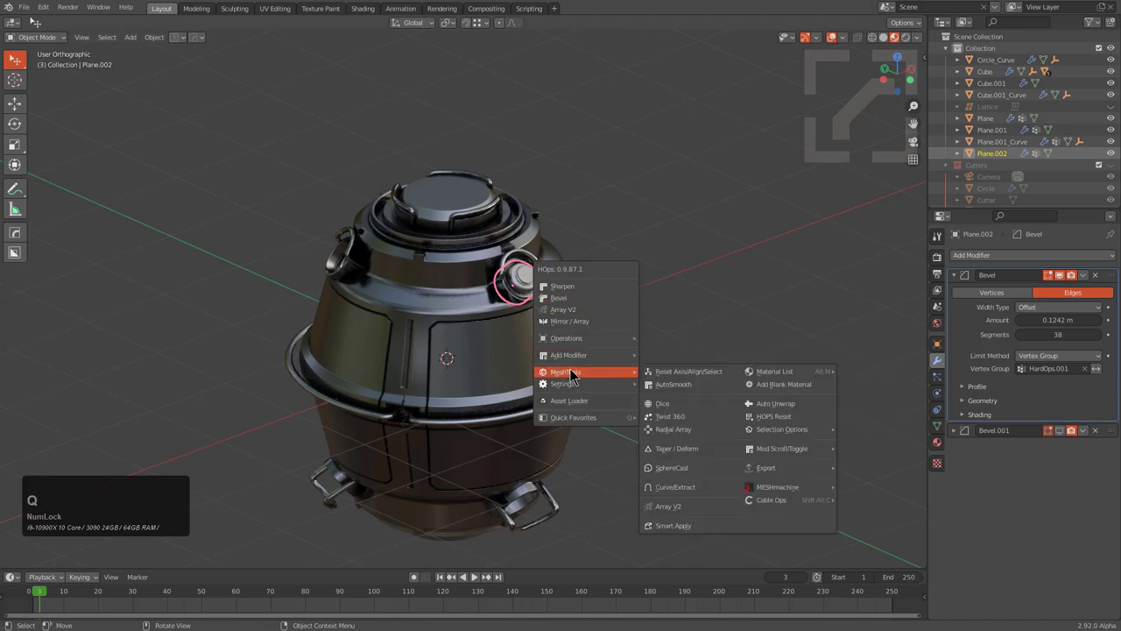
left_click(671, 429)
key("x")
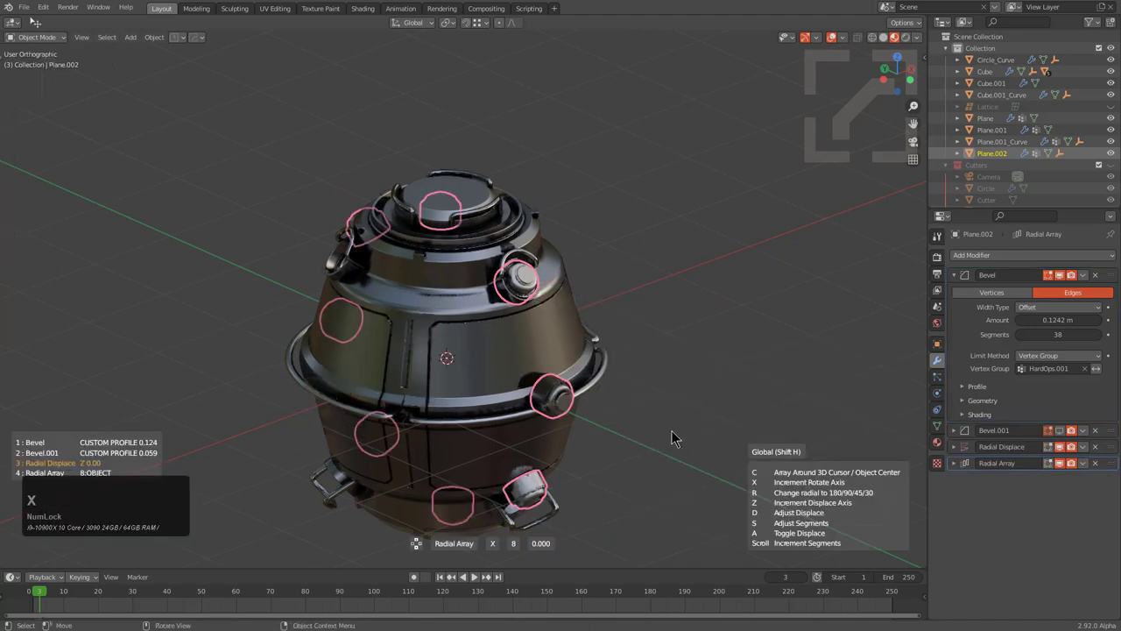
key("x")
right_click(670, 430)
Step: Apply the port cap's rotation and radially array it around the Z axis with 3 segments
key("ctrl+a")
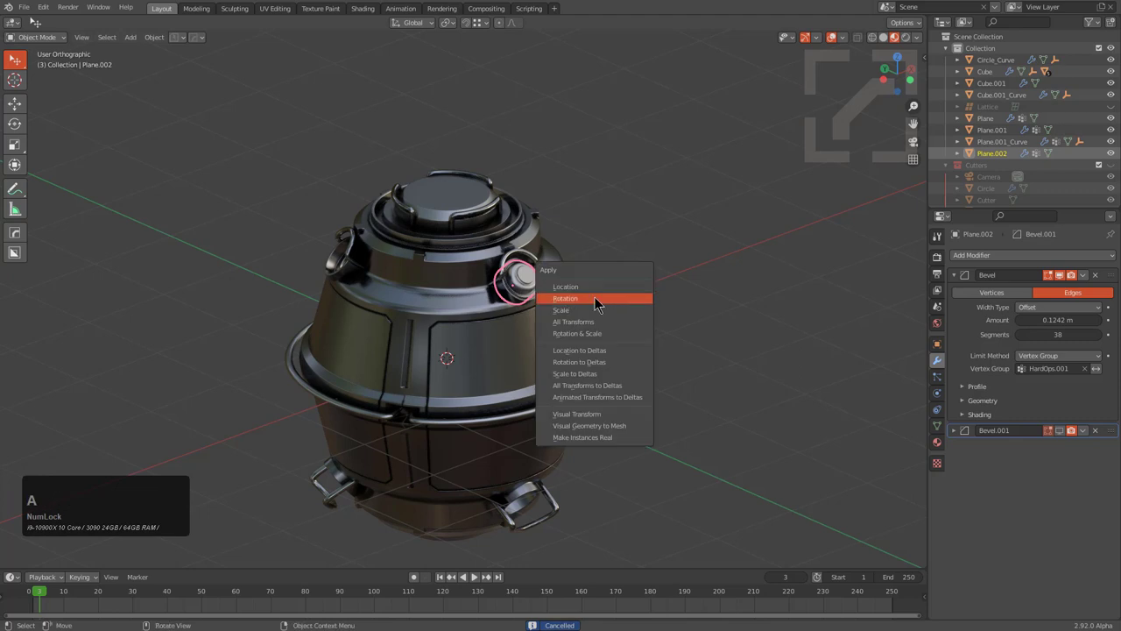
left_click(594, 298)
scroll(596, 297, "up", 2)
key("q")
mouse_move(604, 295)
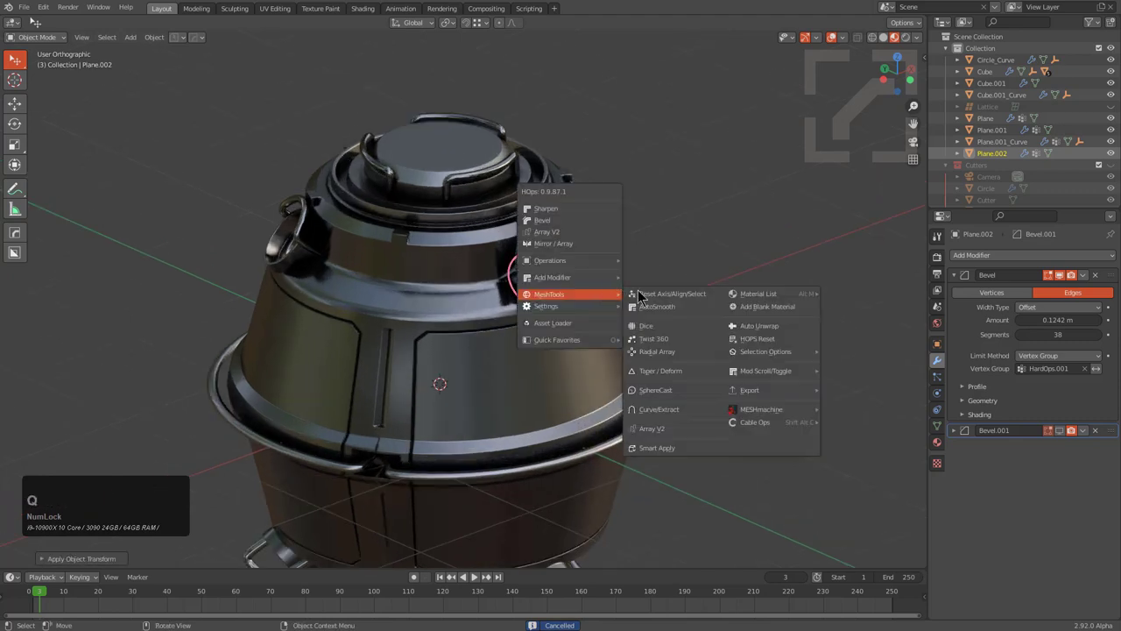
left_click(666, 354)
scroll(664, 362, "down", 5)
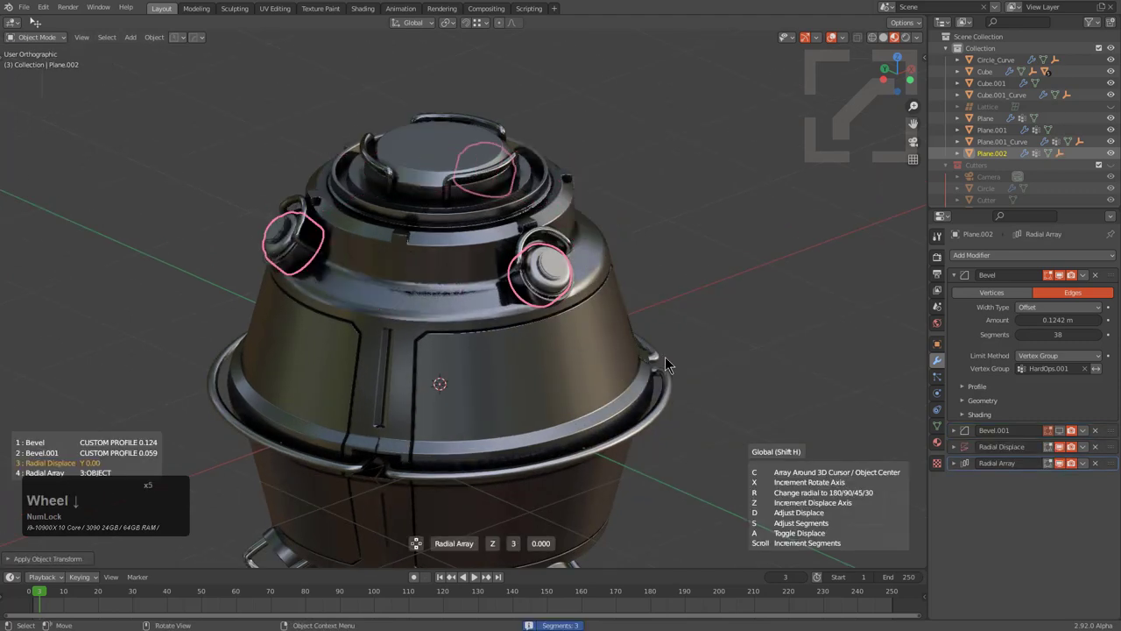
left_click(665, 357)
Step: Mirror the arrayed port caps across the Z axis using the barrel body as the mirror object, then clear the selection
middle_click_drag(665, 356, 550, 274)
left_click(721, 341)
left_click(550, 274)
left_click(520, 356, "shift")
middle_click_drag(567, 347, 566, 290)
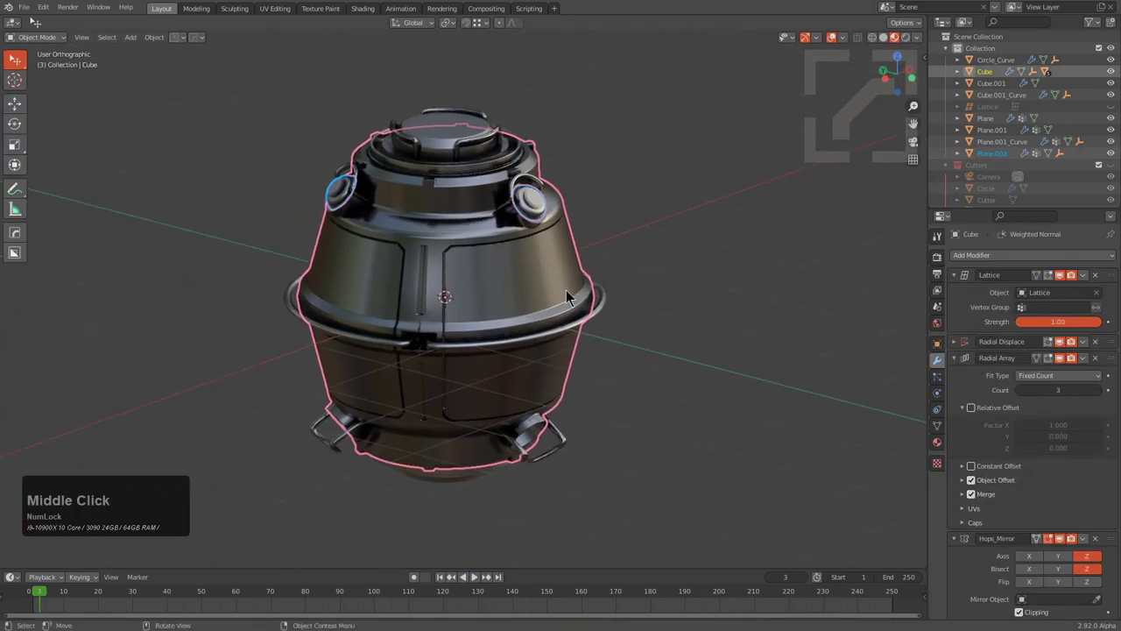
key("alt+x")
left_click(445, 203)
key("alt+a")
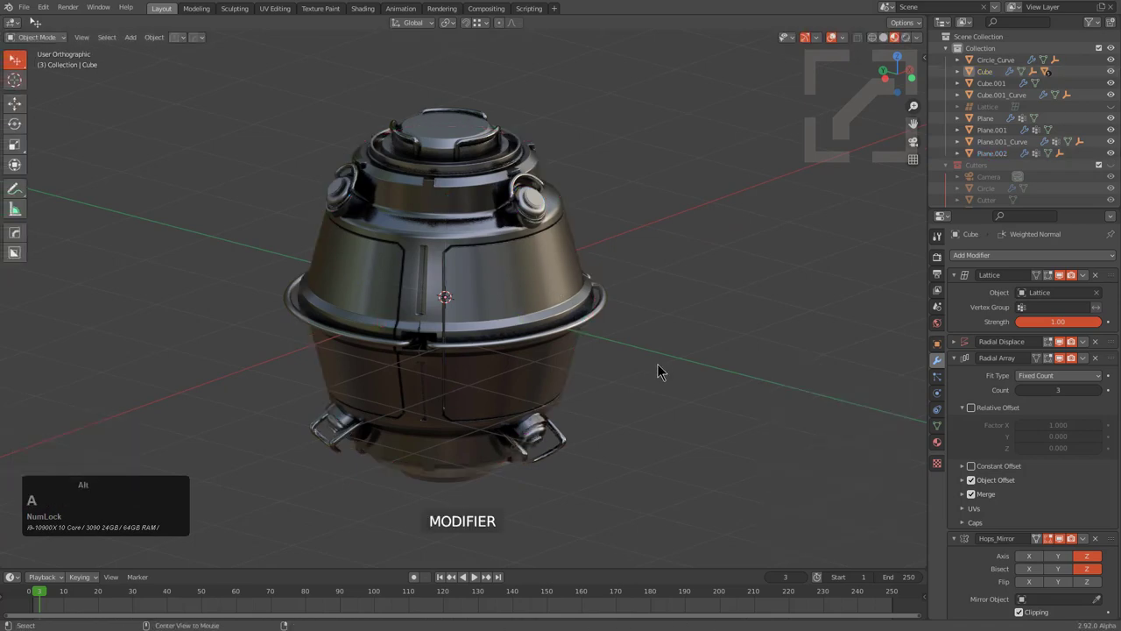
Step: Examine the barrel from several sides to check the arrayed and mirrored port caps
middle_click_drag(658, 371, 477, 344)
scroll(477, 344, "up", 1)
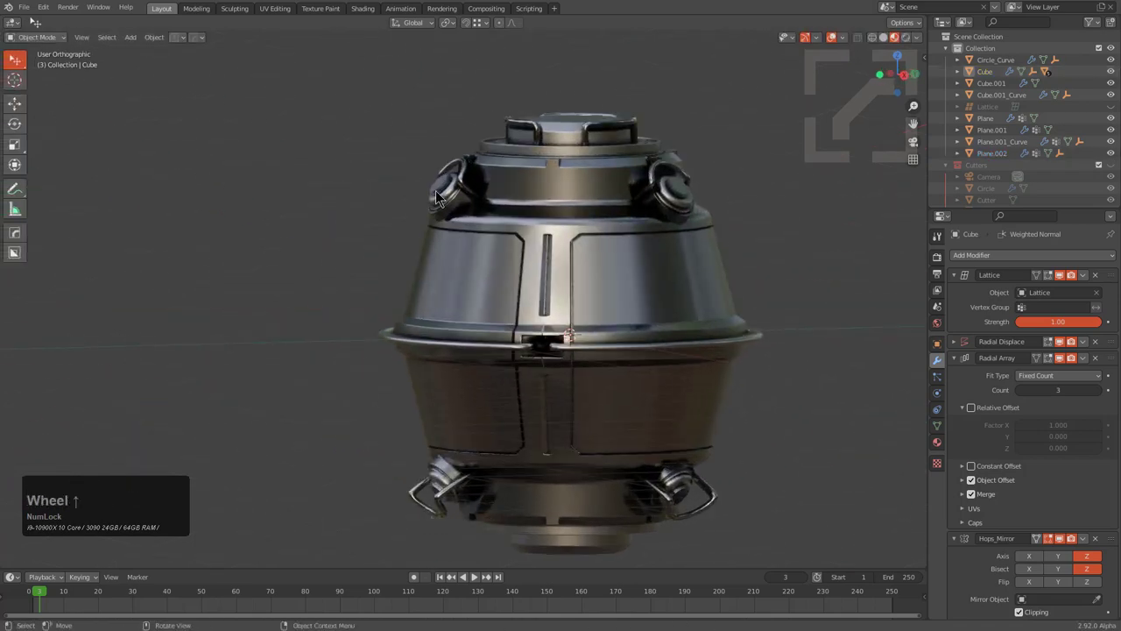
middle_click_drag(470, 199, 497, 255)
left_click(560, 174)
middle_click_drag(557, 179, 619, 125)
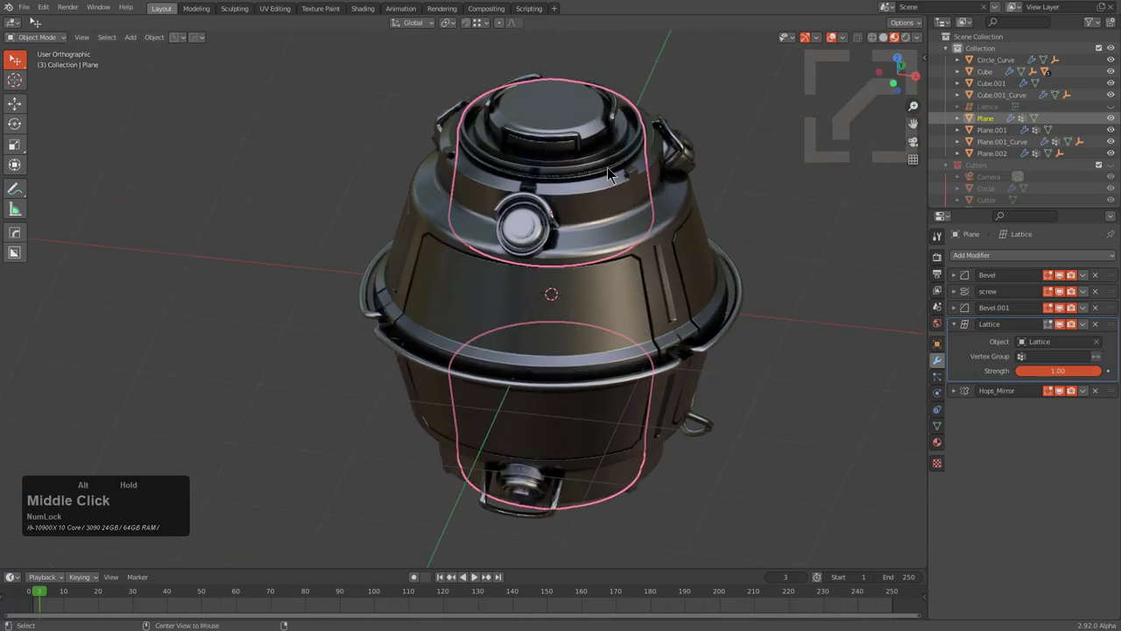
key("alt+a")
middle_click_drag(541, 307, 574, 272)
scroll(574, 280, "up", 2)
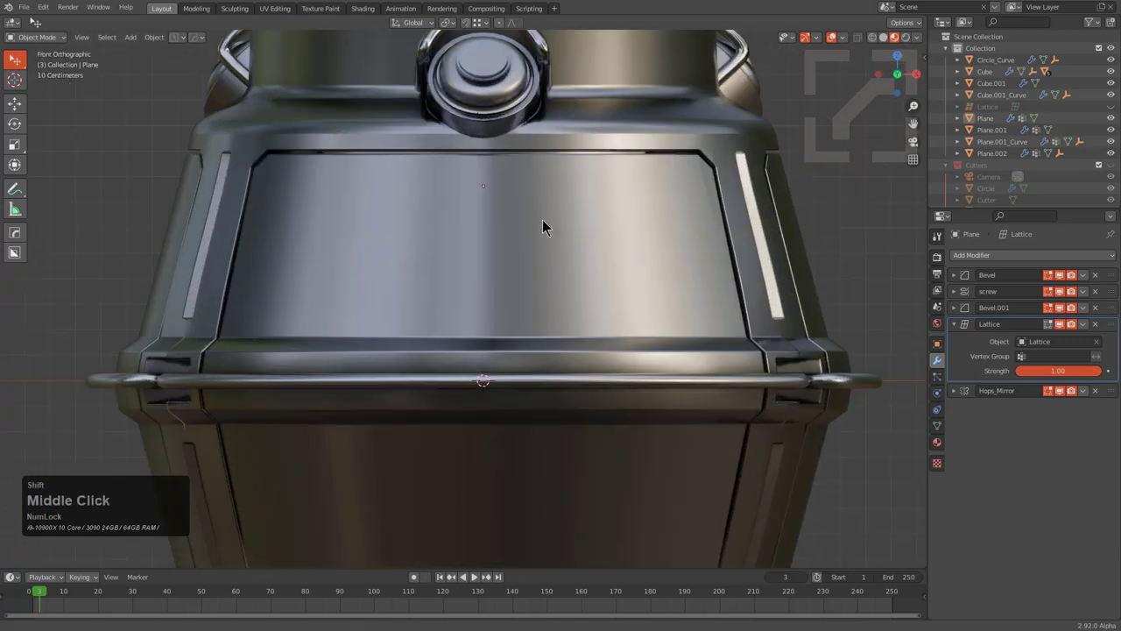
Step: Browse the port cap's rim bevel profiles up to bevel18_blenderstairs and choose bevel17 with 10 segments
middle_click_drag(542, 219, 518, 366)
scroll(518, 366, "up", 2)
left_click(479, 203)
scroll(480, 204, "up", 1)
key("q")
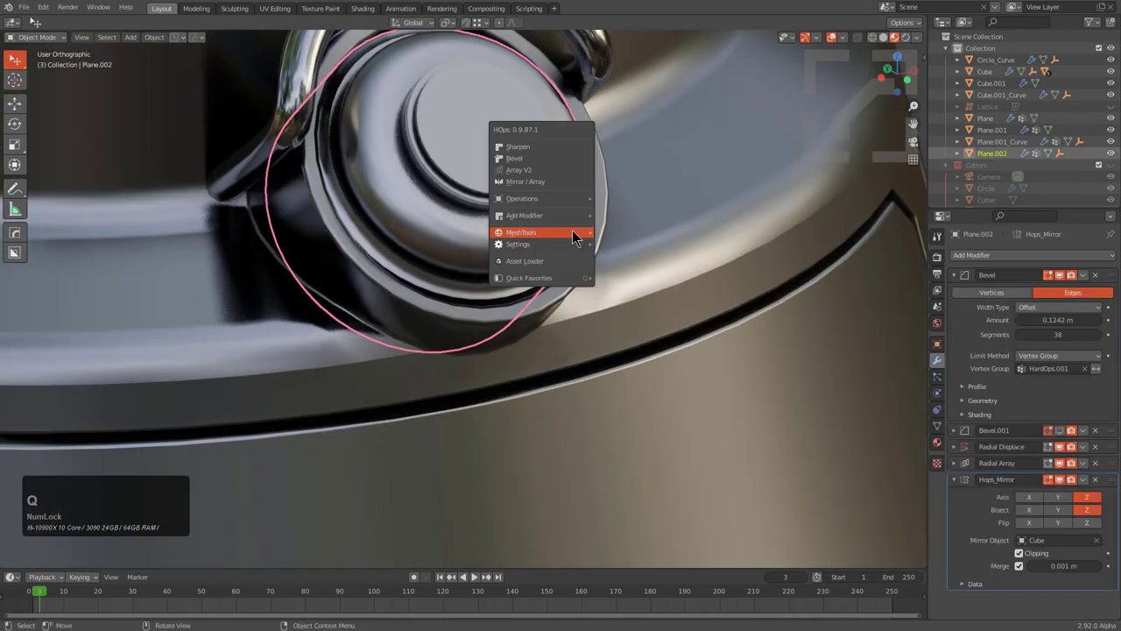
left_click(544, 158)
scroll(543, 157, "up", 1, "ctrl")
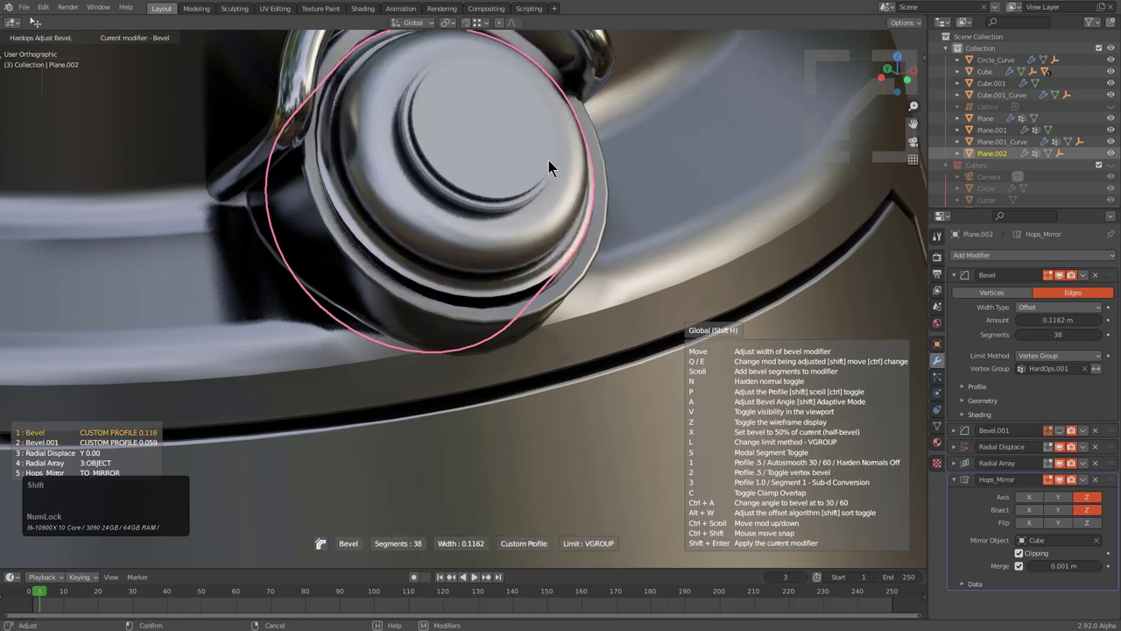
key("p")
scroll(548, 159, "up", 5)
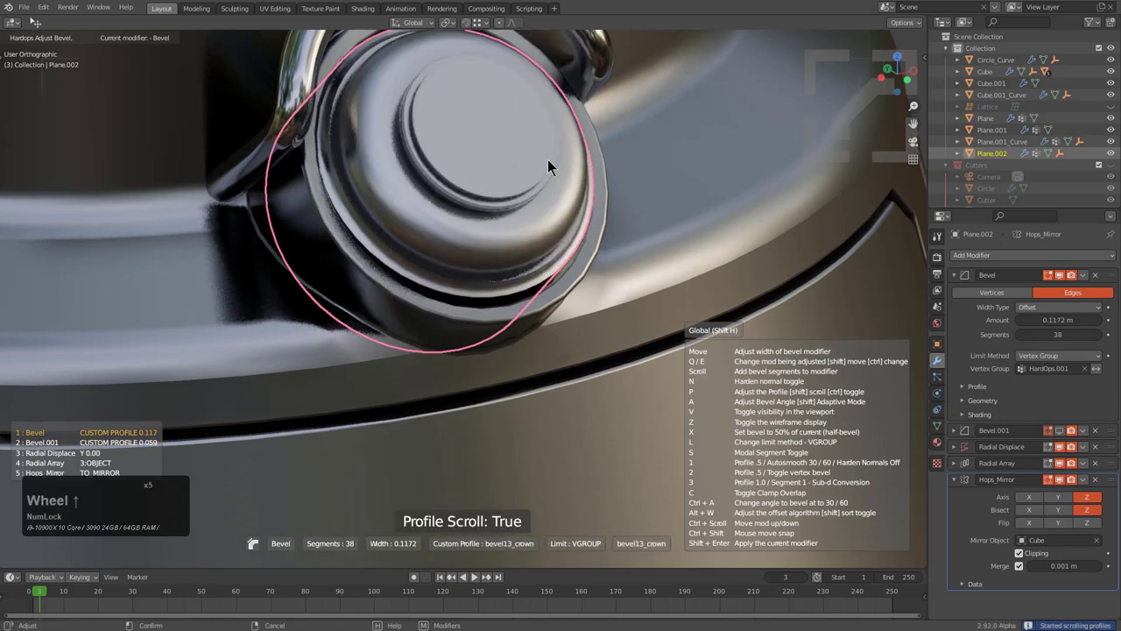
scroll(547, 166, "up", 5)
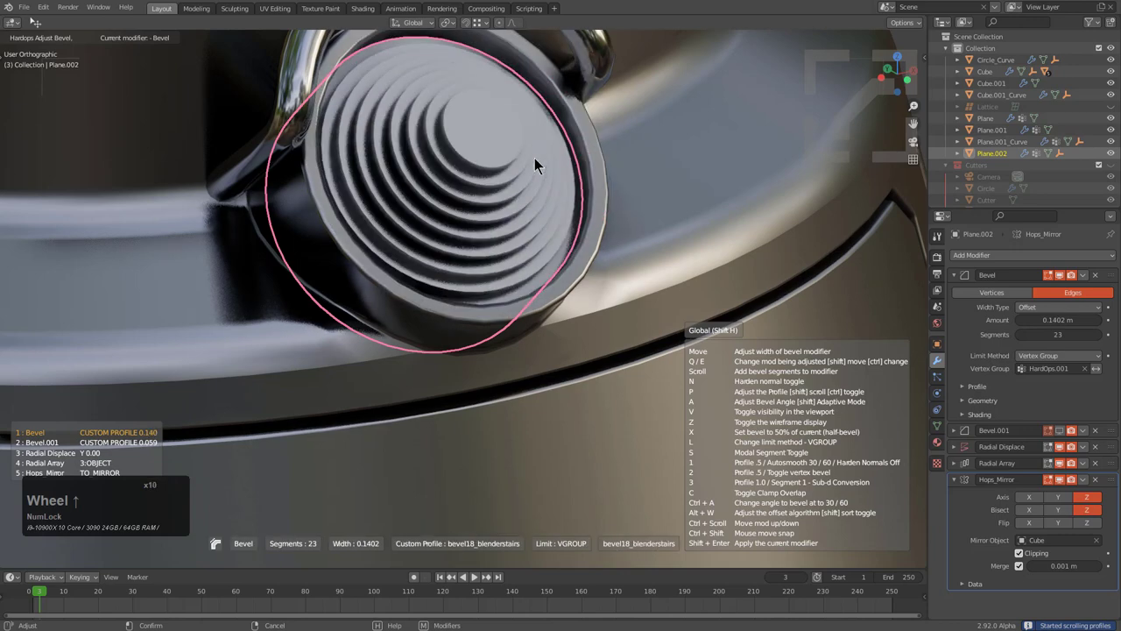
scroll(538, 157, "down", 1)
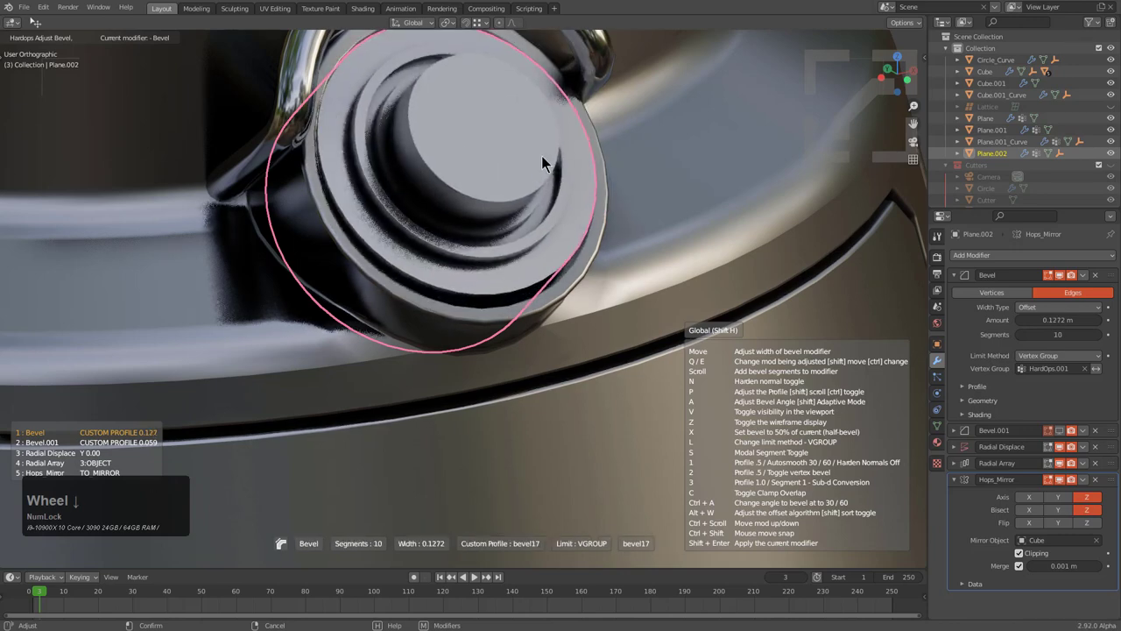
Step: Compare bevel16 with bevel17 on the rim bevel, keeping bevel17 with a width of about 0.125
key("ctrl")
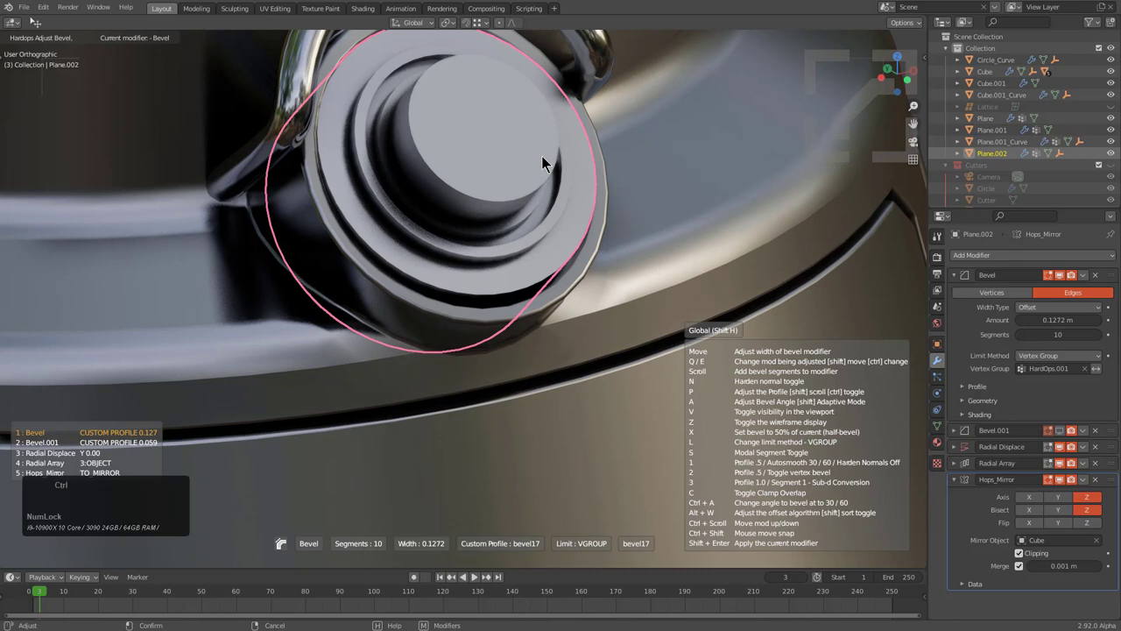
scroll(543, 158, "down", 1)
scroll(543, 159, "up", 1)
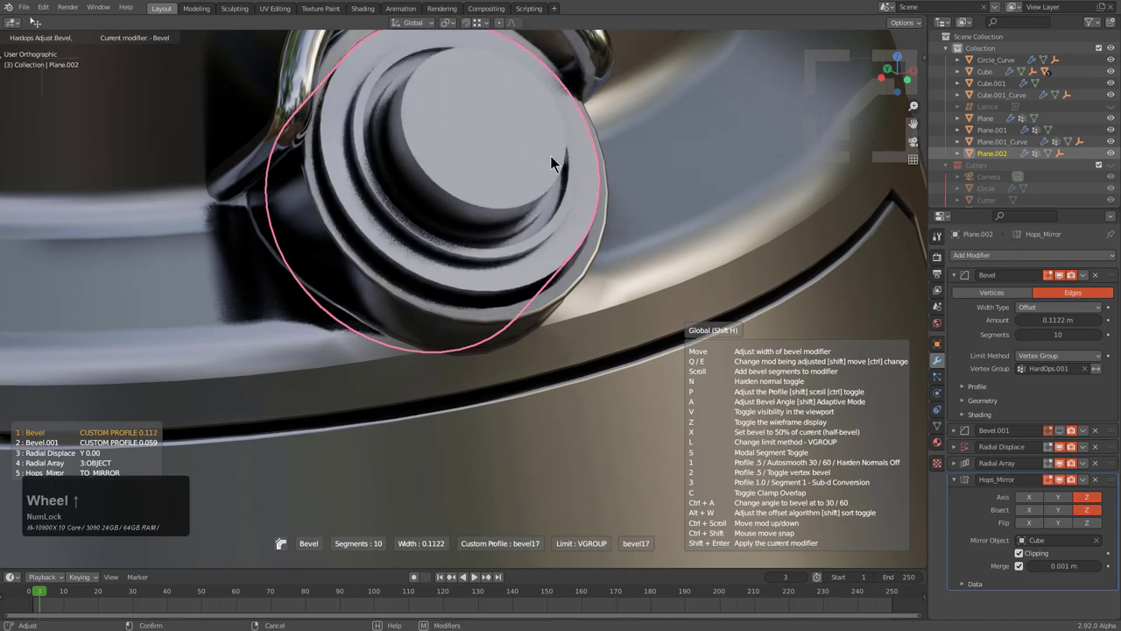
key("shift")
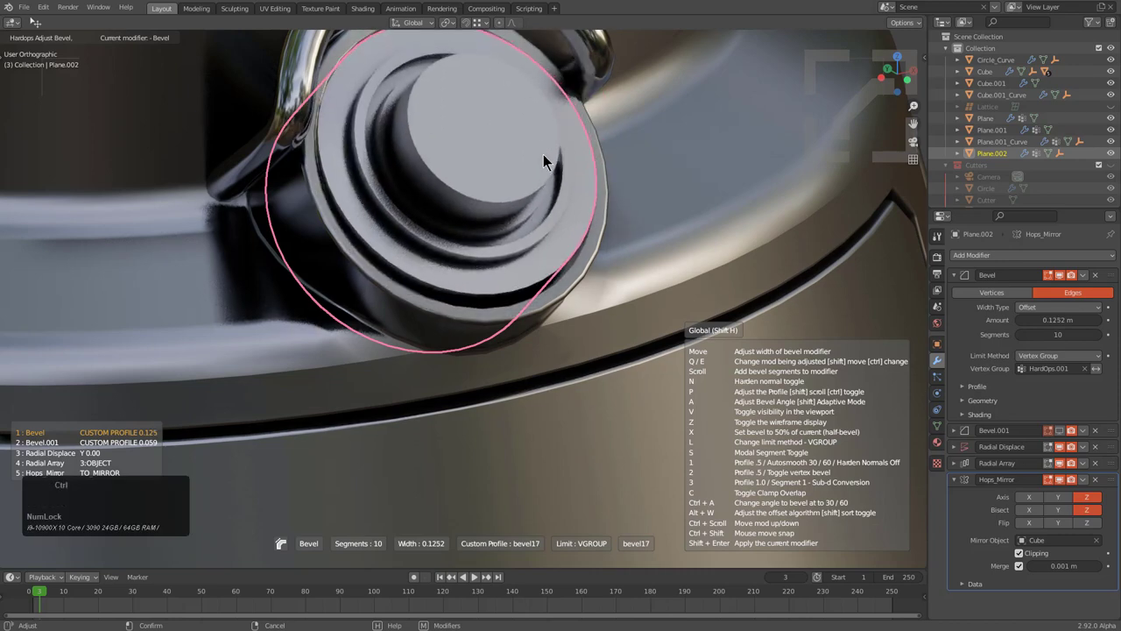
scroll(543, 154, "down", 1, "ctrl")
scroll(543, 154, "up", 1, "ctrl")
scroll(543, 154, "down", 1, "ctrl")
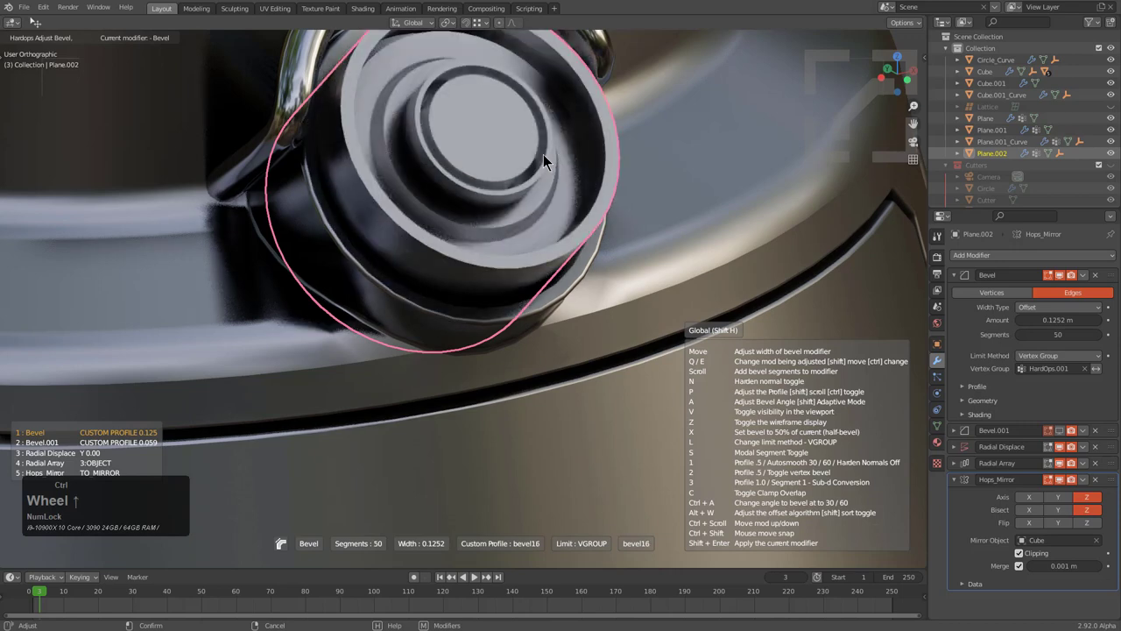
scroll(543, 154, "up", 1, "ctrl")
scroll(543, 154, "down", 1, "shift")
scroll(543, 154, "up", 1, "shift")
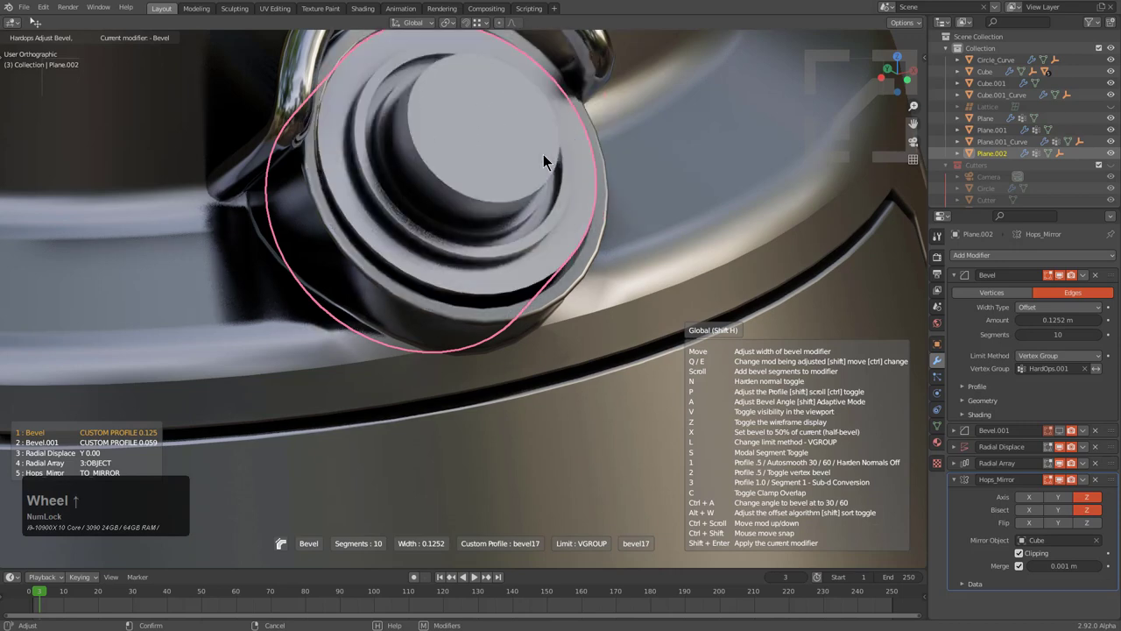
left_click(543, 154)
Step: Switch the port cap's second bevel to a superellipse profile of 0.80 and enable that bevel in the viewport
key("q")
left_click(543, 154)
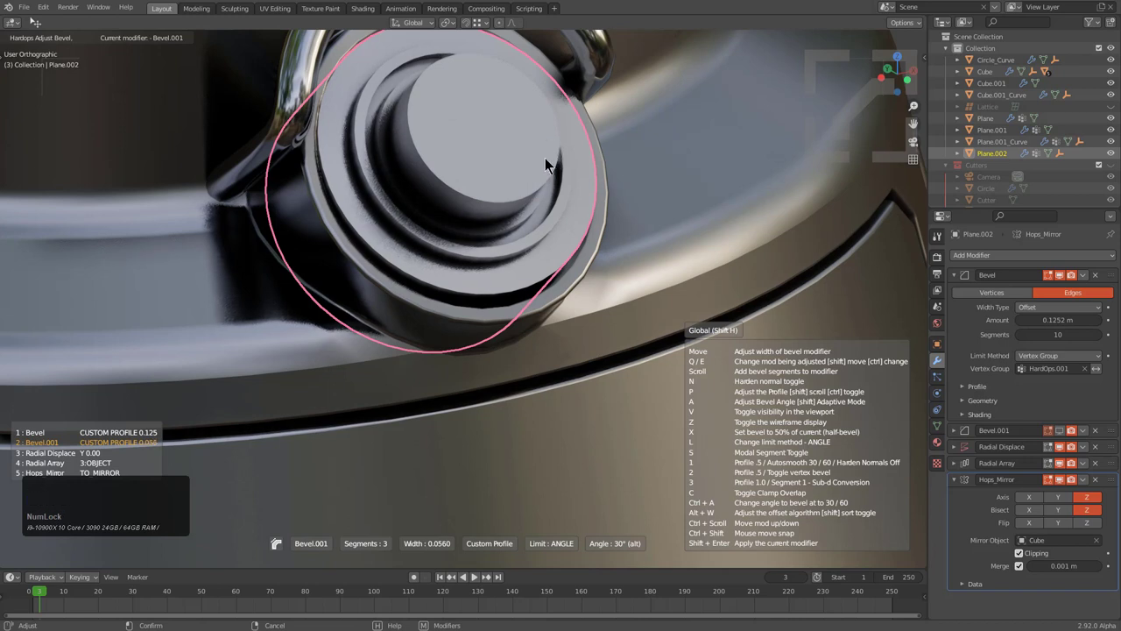
key("shift+p")
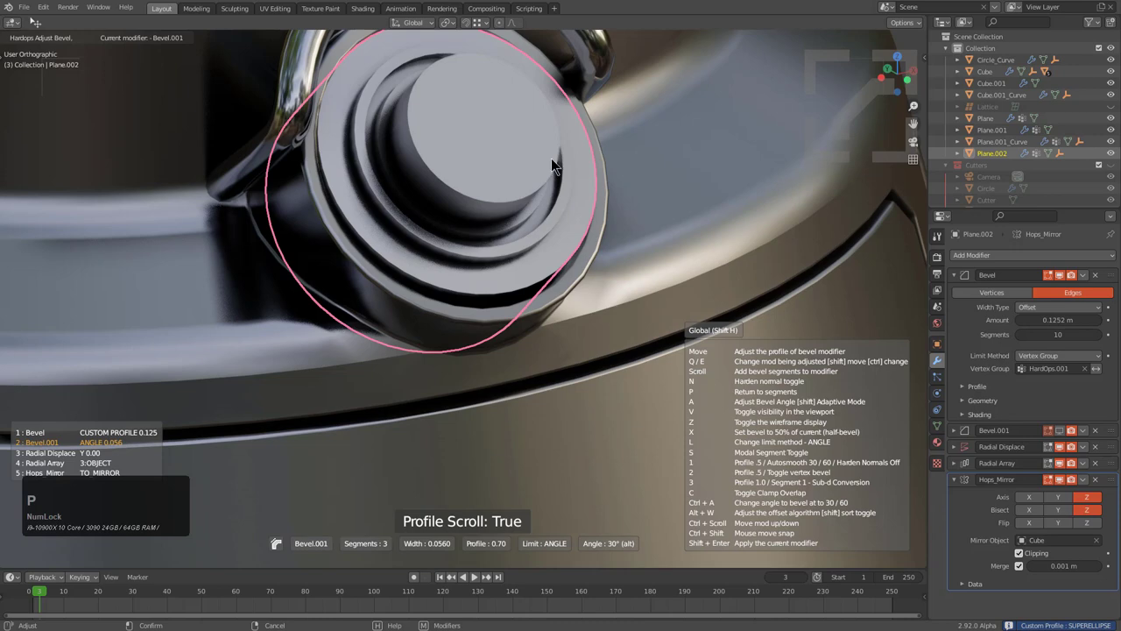
scroll(477, 152, "up", 1)
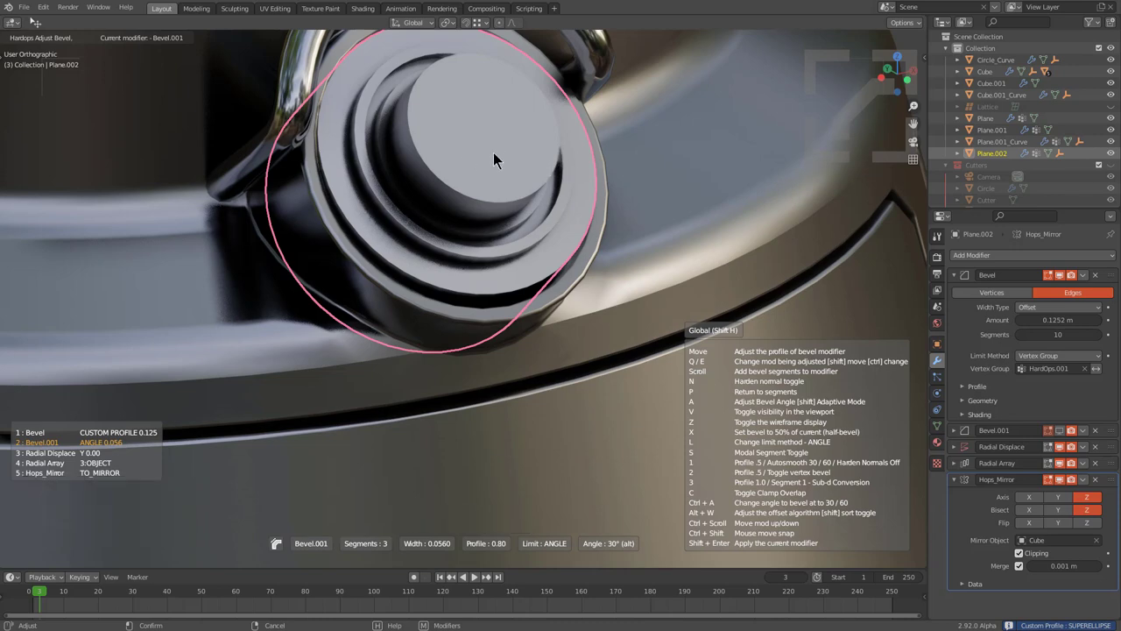
left_click(494, 153)
left_click(1059, 430)
Step: Set the cap's second bevel to a width of about 0.004 with profile 0.50 and autosmooth at 60
key("q")
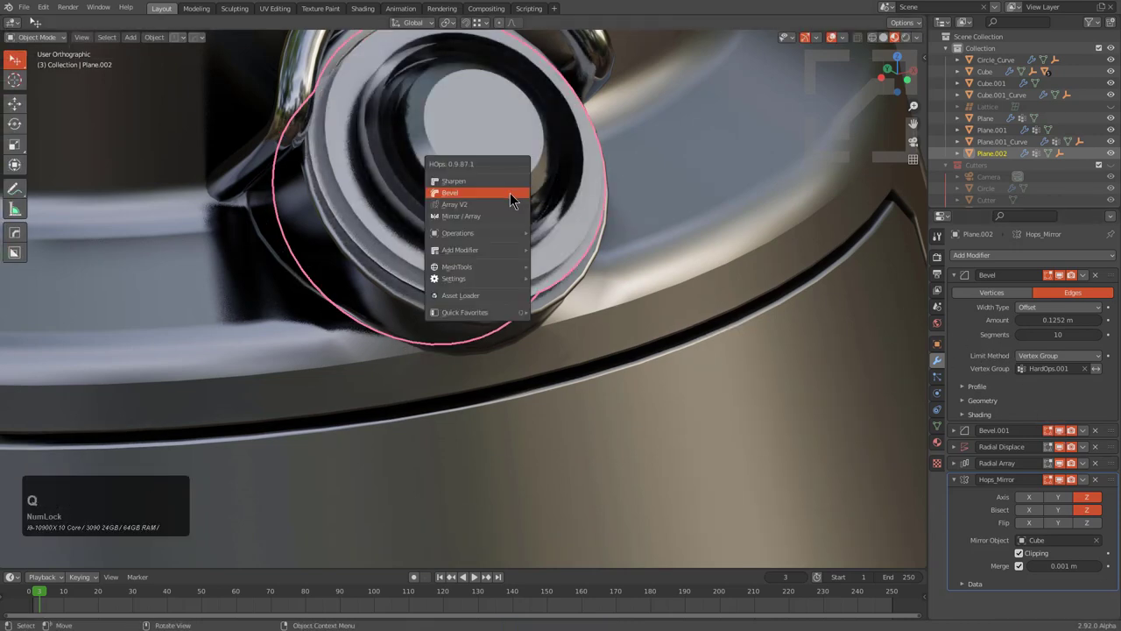
left_click(511, 196)
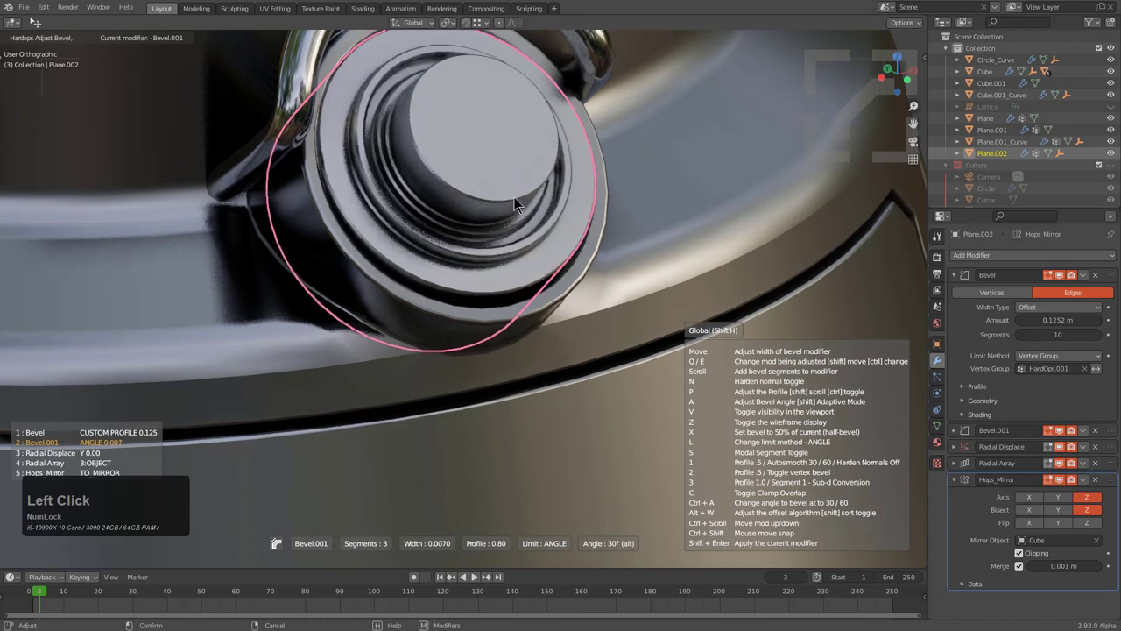
key("1")
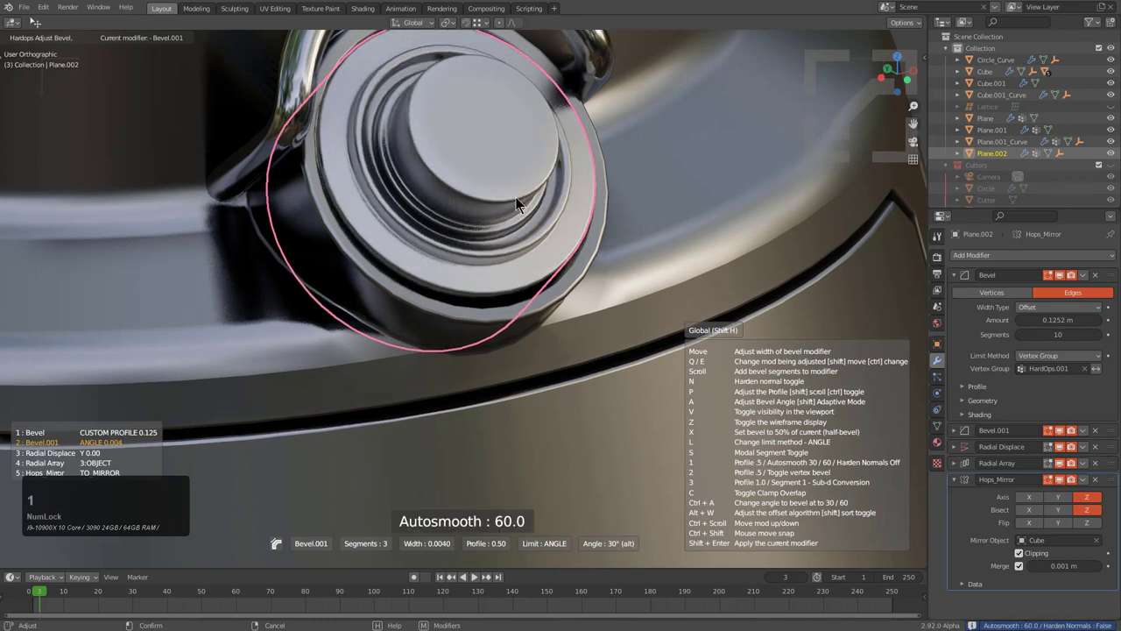
left_click(516, 197)
Step: Open the barrel body's mesh for editing, reveal all hidden geometry and clear the selection
middle_click_drag(516, 197, 495, 292)
scroll(545, 271, "down", 5)
left_click(492, 290)
scroll(492, 290, "up", 3)
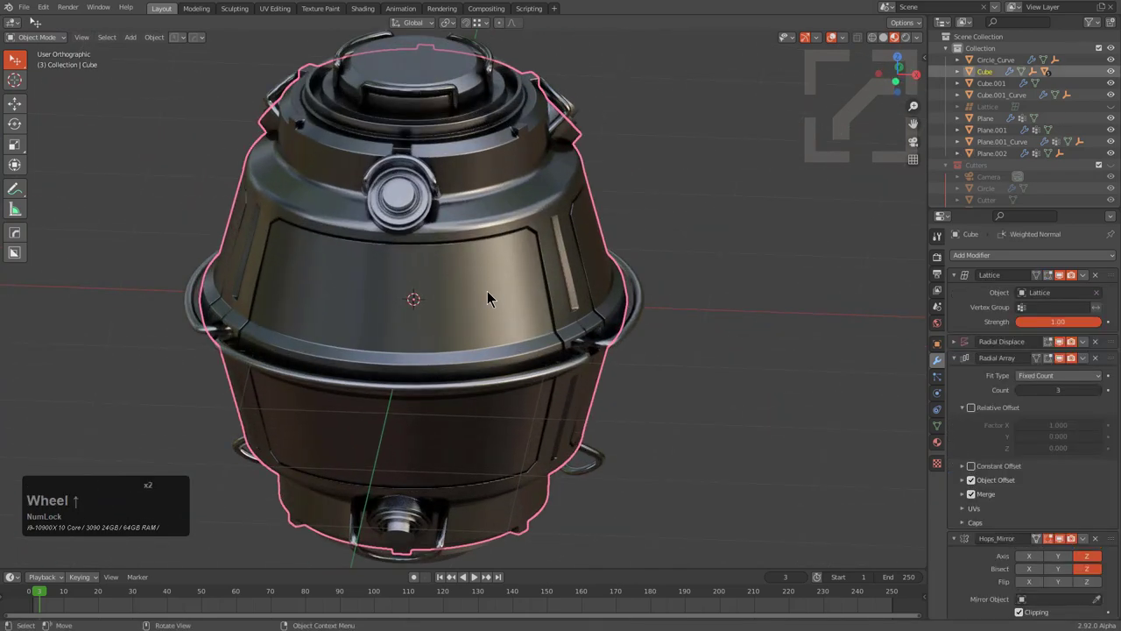
scroll(486, 291, "down", 3)
key("Tab")
key("alt+h")
key("alt+a")
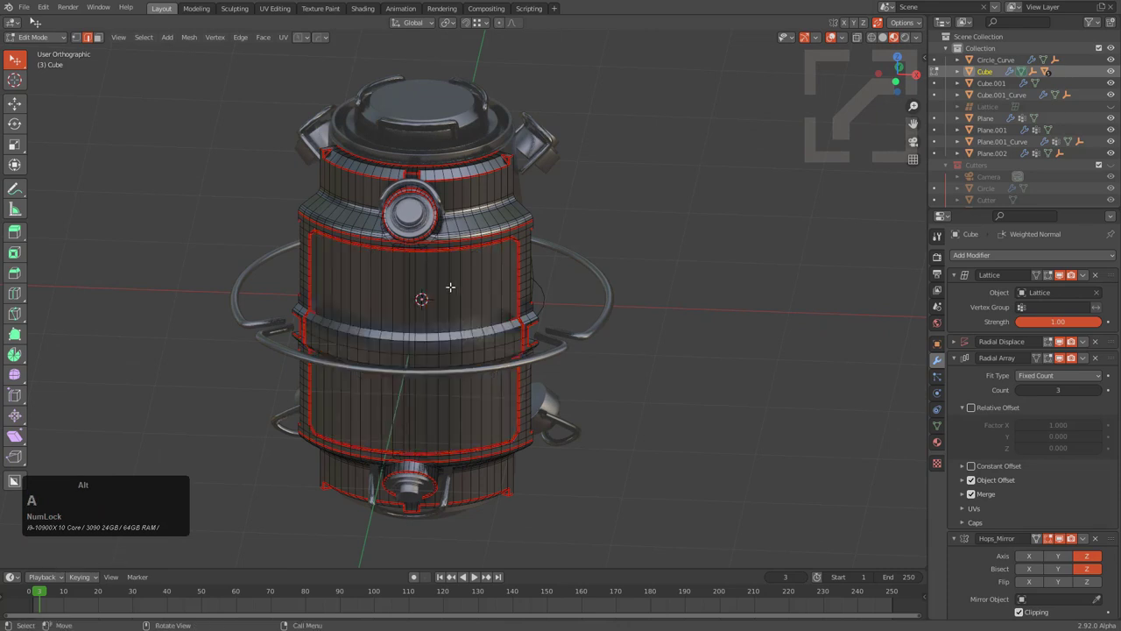
Step: Assign a new blank Principled material to the linked faces of the body's large inset panel and return to Object Mode
key("l")
key("alt+m")
key("q")
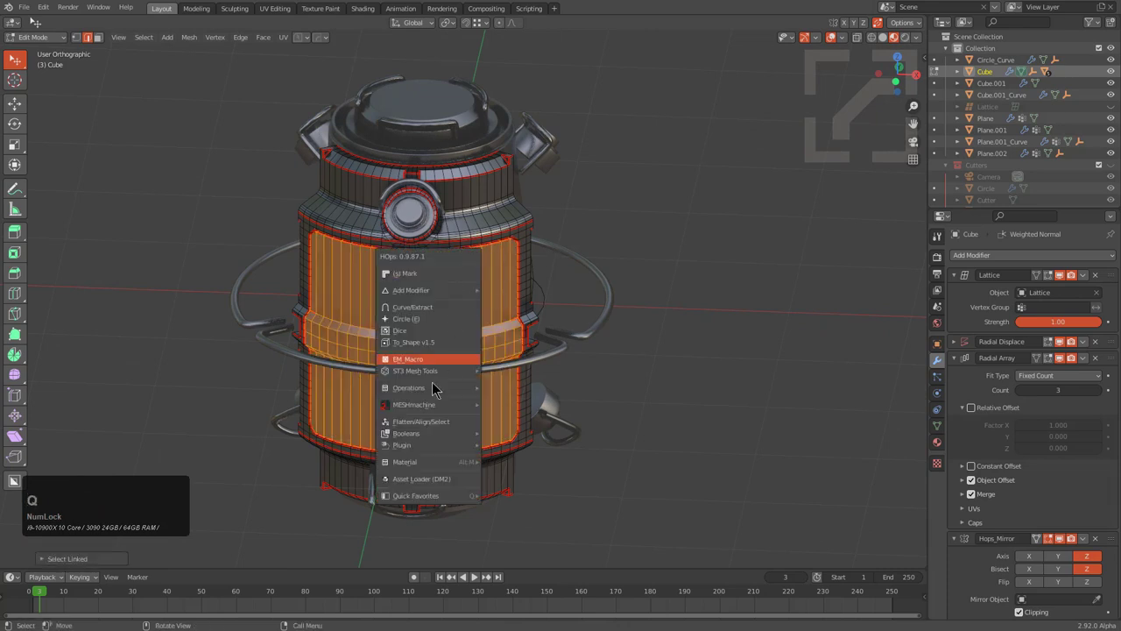
mouse_move(445, 462)
left_click(517, 328)
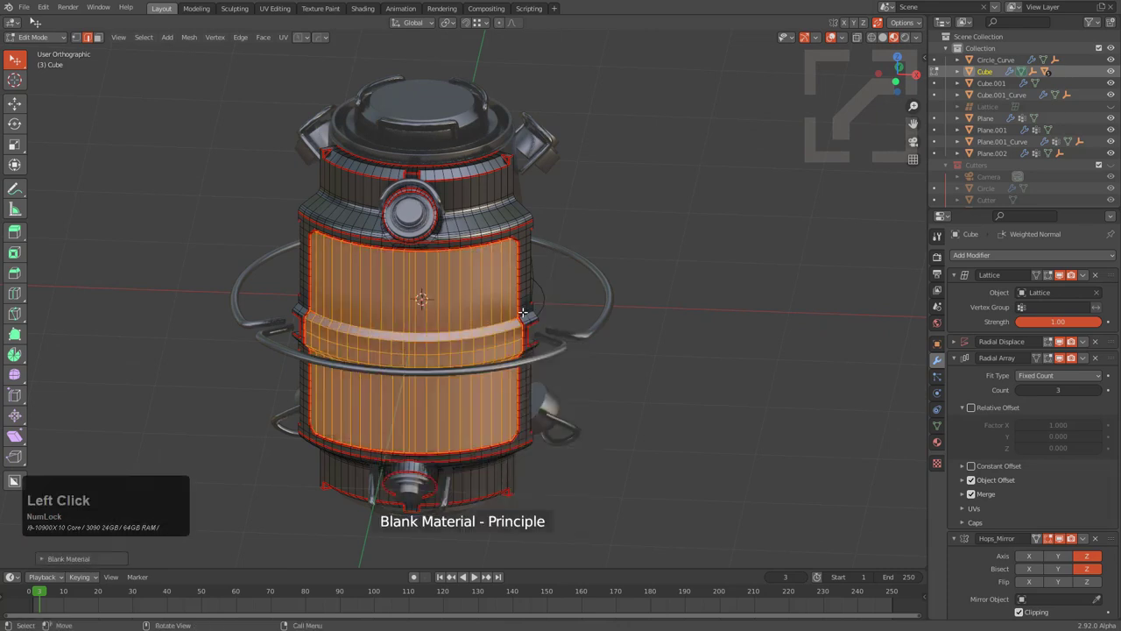
key("Tab")
middle_click_drag(450, 316, 565, 263)
scroll(565, 263, "down", 1)
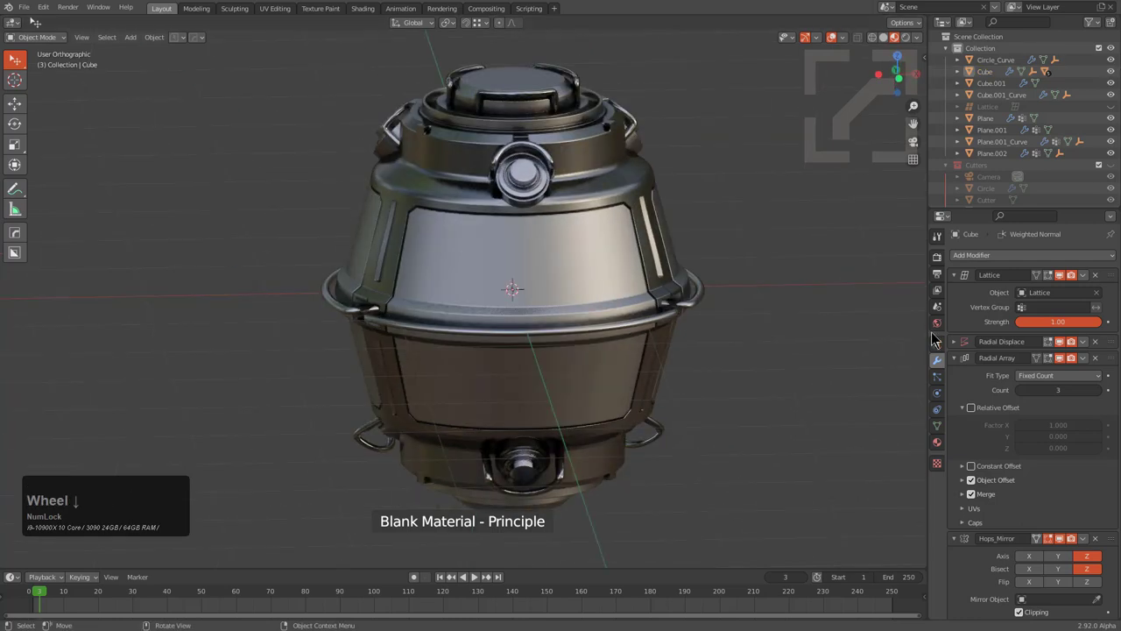
Step: Make the panel's Material.001 the body's active material slot and hide the viewport overlays
left_click(937, 444)
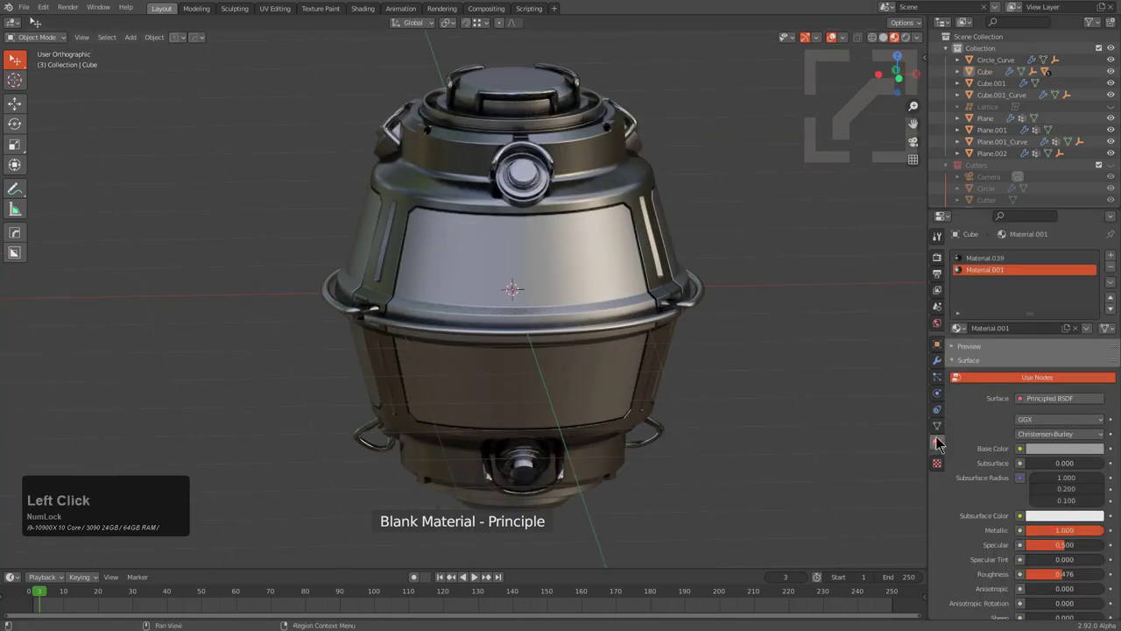
left_click(982, 269)
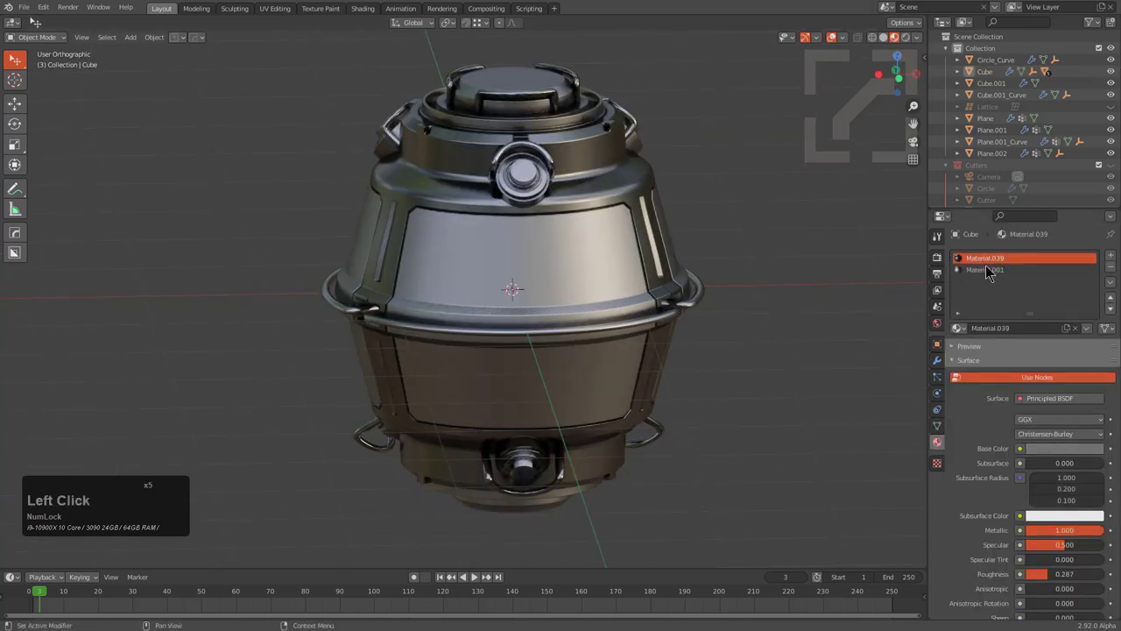
key("q")
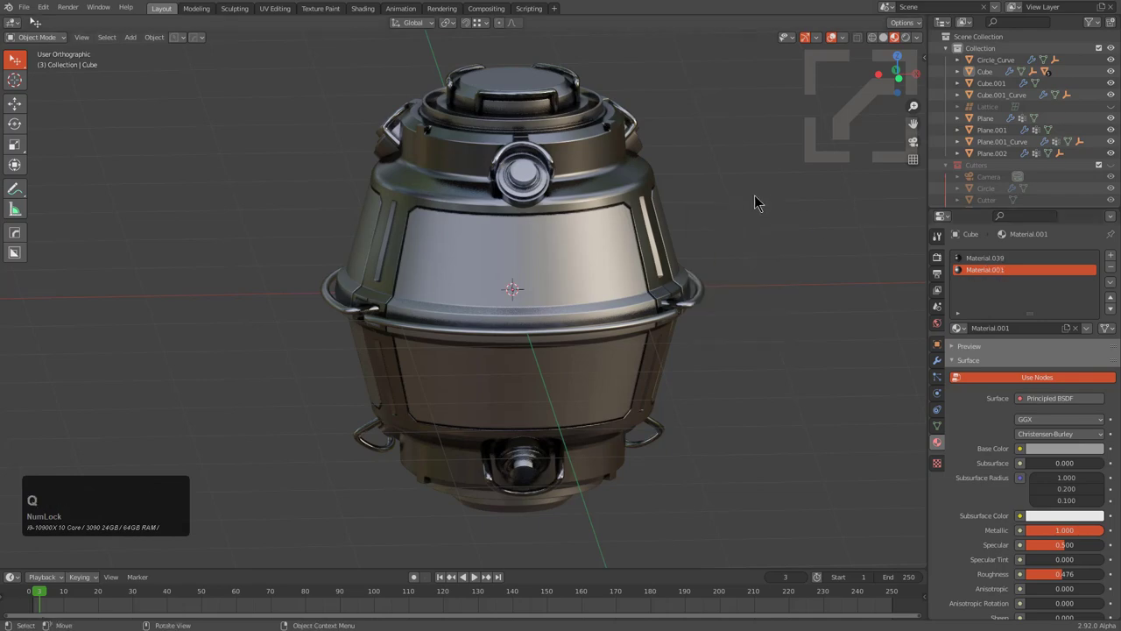
key("m")
scroll(748, 196, "up", 3)
scroll(748, 196, "down", 4)
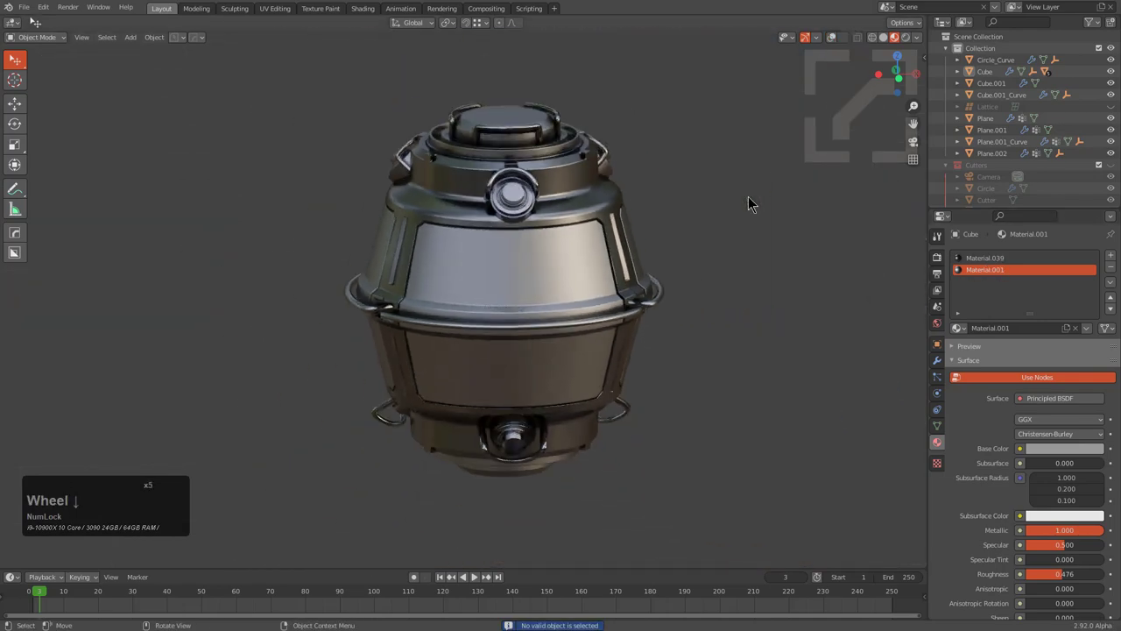
Step: Cycle random blank materials on the body's panel slot, including coloured ones, and keep an uncoloured metal with roughness 0.363
key("q")
key("m")
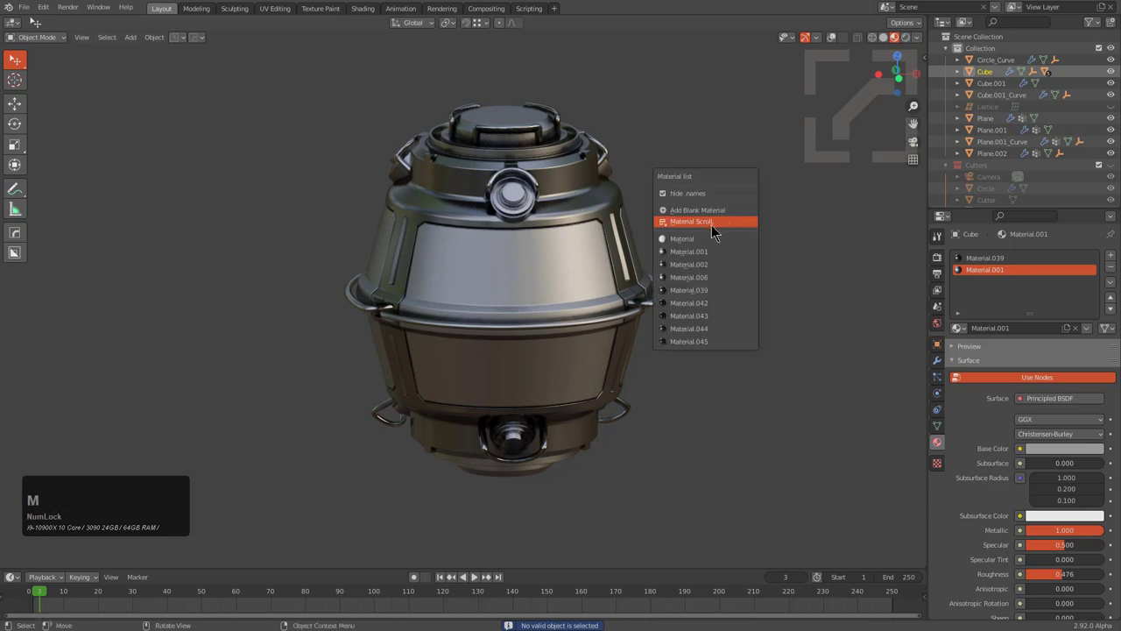
left_click(721, 220)
scroll(717, 226, "up", 5)
scroll(716, 226, "up", 6)
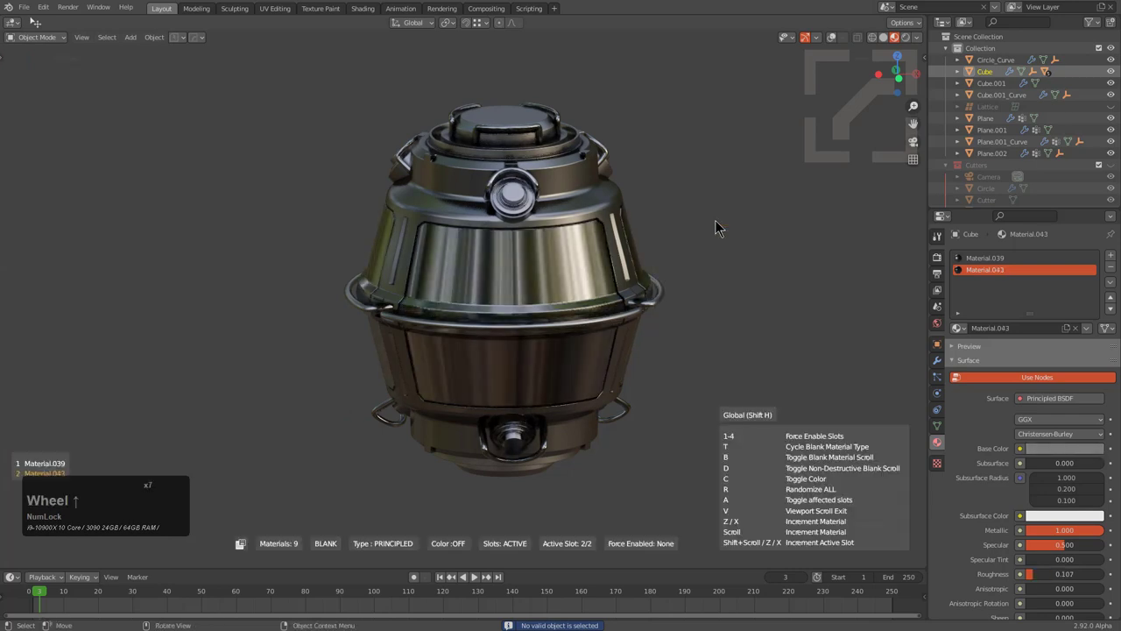
scroll(716, 226, "up", 2)
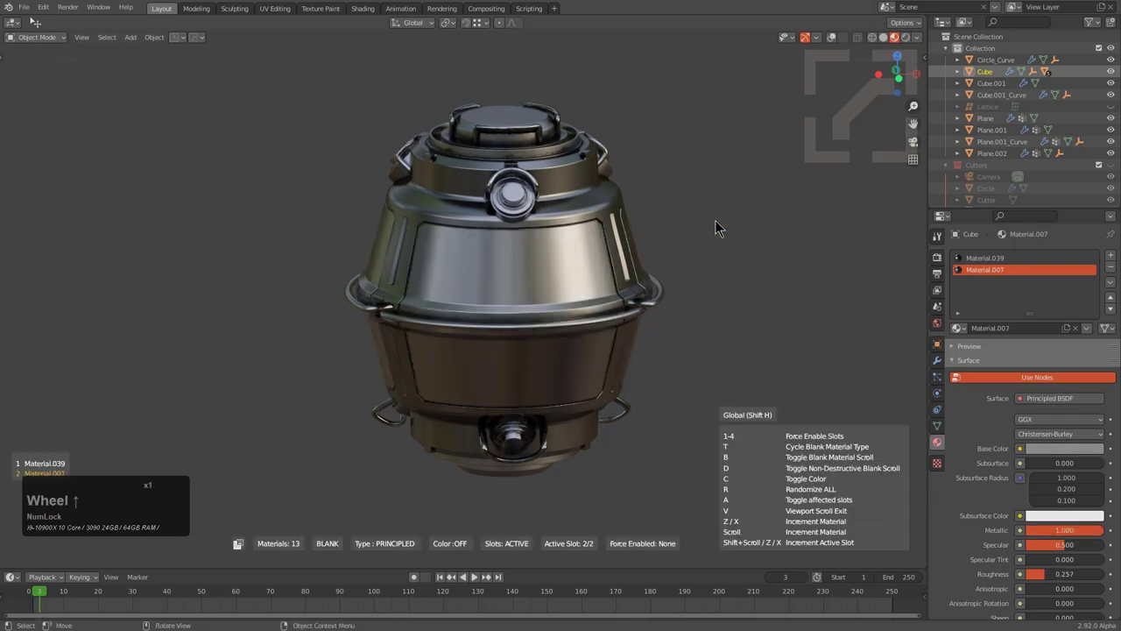
scroll(717, 227, "up", 5)
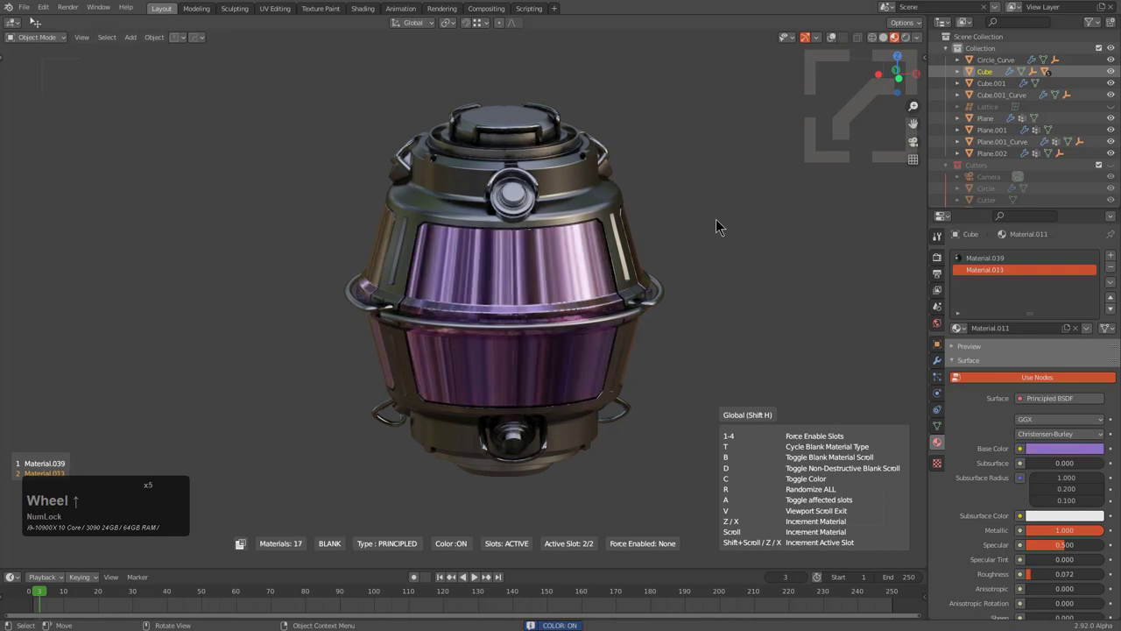
scroll(717, 226, "up", 3)
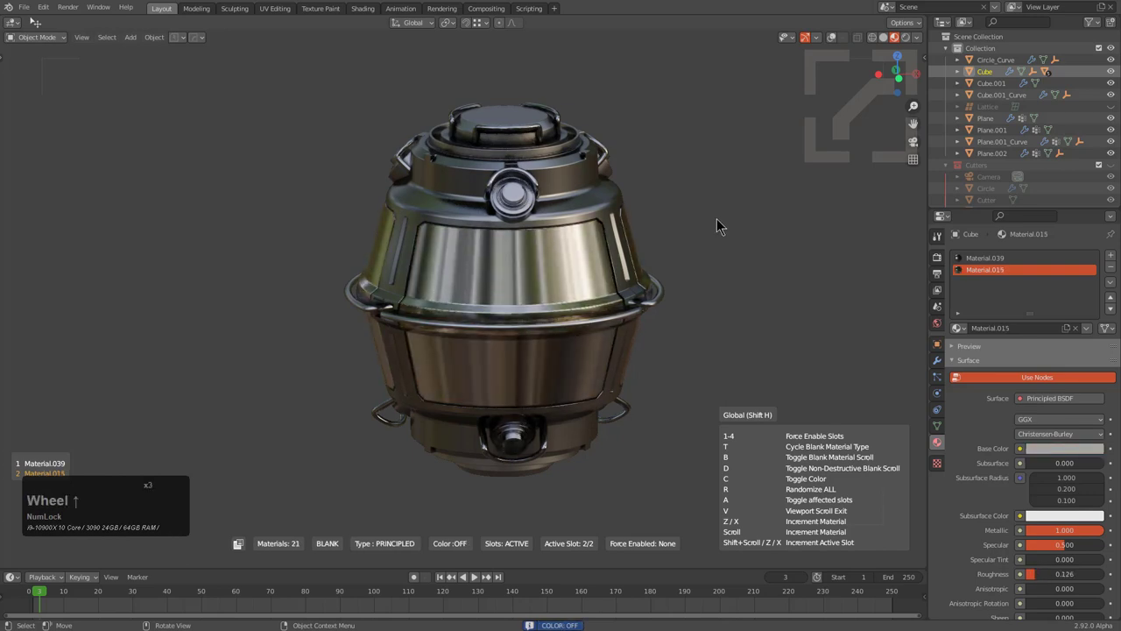
scroll(717, 226, "up", 2)
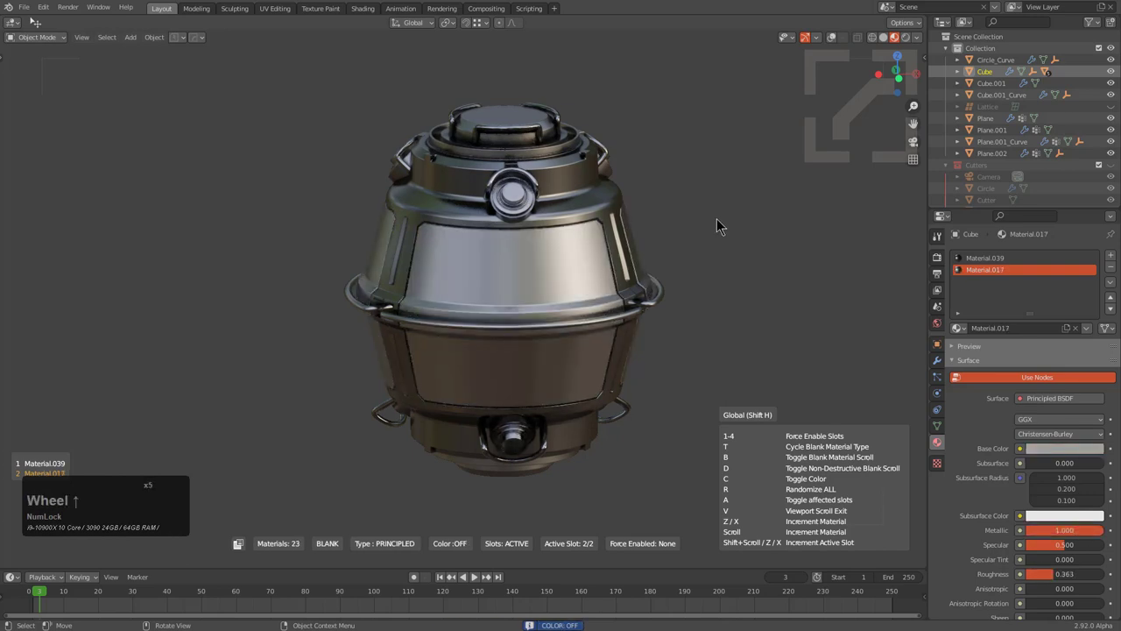
left_click(720, 231)
Step: Cycle random blank materials on the body's first slot, Material.039, and keep a dark metal with roughness 0.179
middle_click_drag(719, 231, 660, 272)
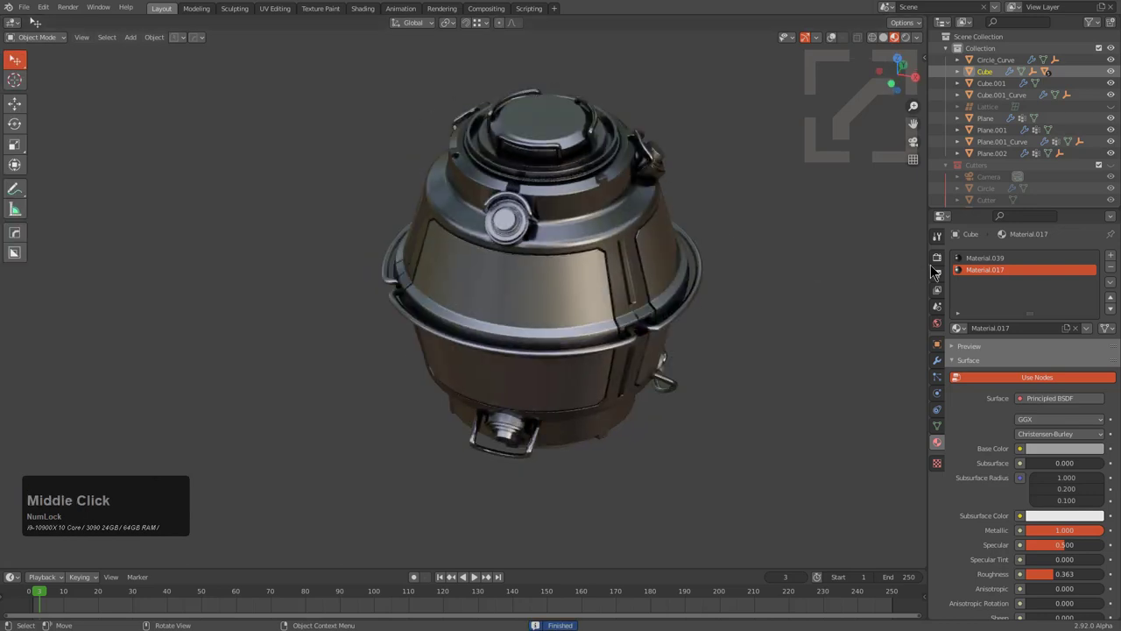
left_click(974, 259)
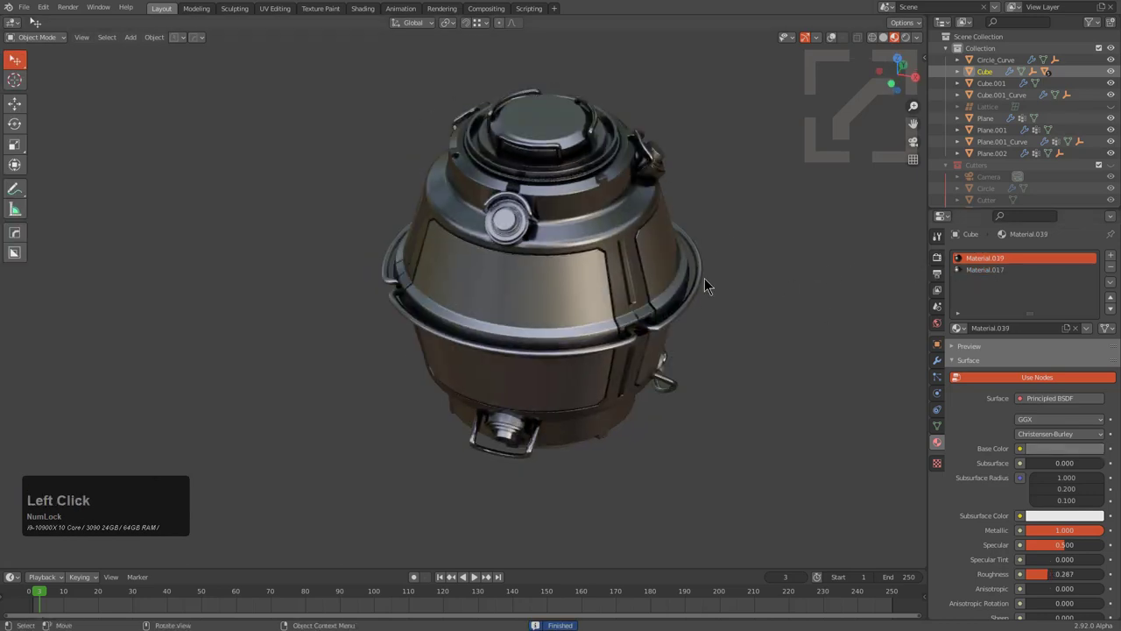
key("m")
left_click(679, 278)
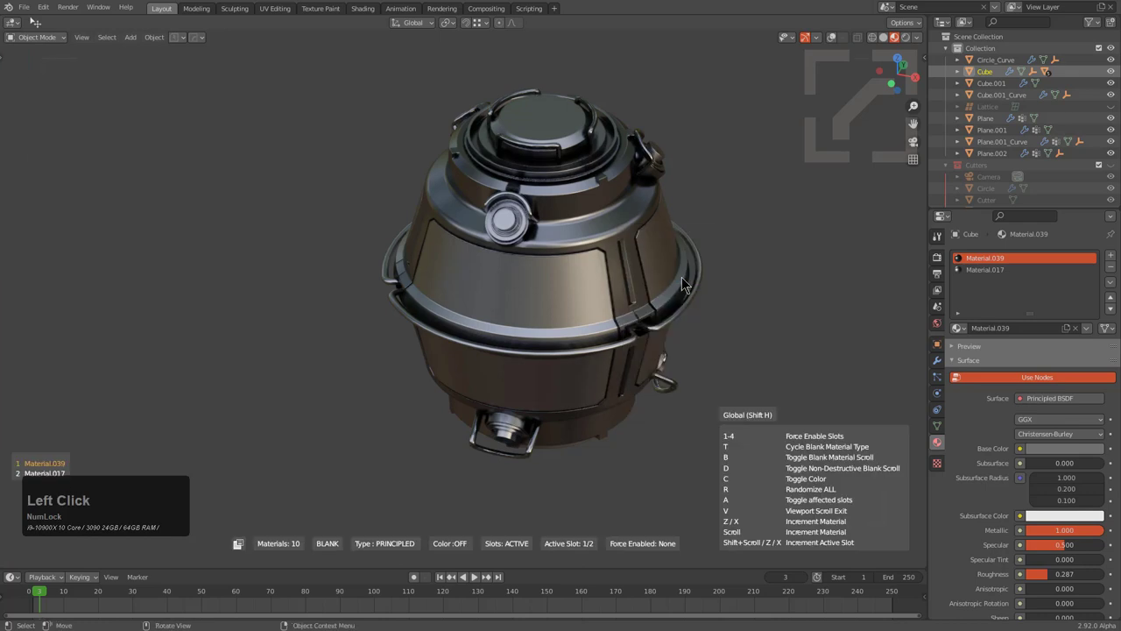
scroll(683, 283, "up", 3)
scroll(683, 283, "up", 1)
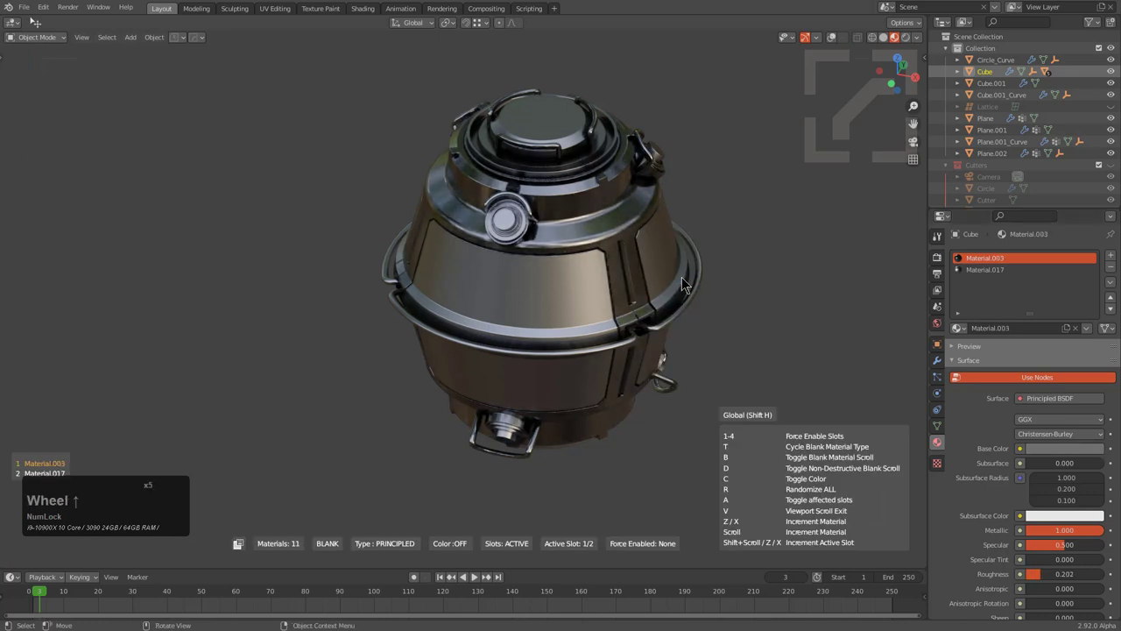
scroll(683, 283, "up", 2)
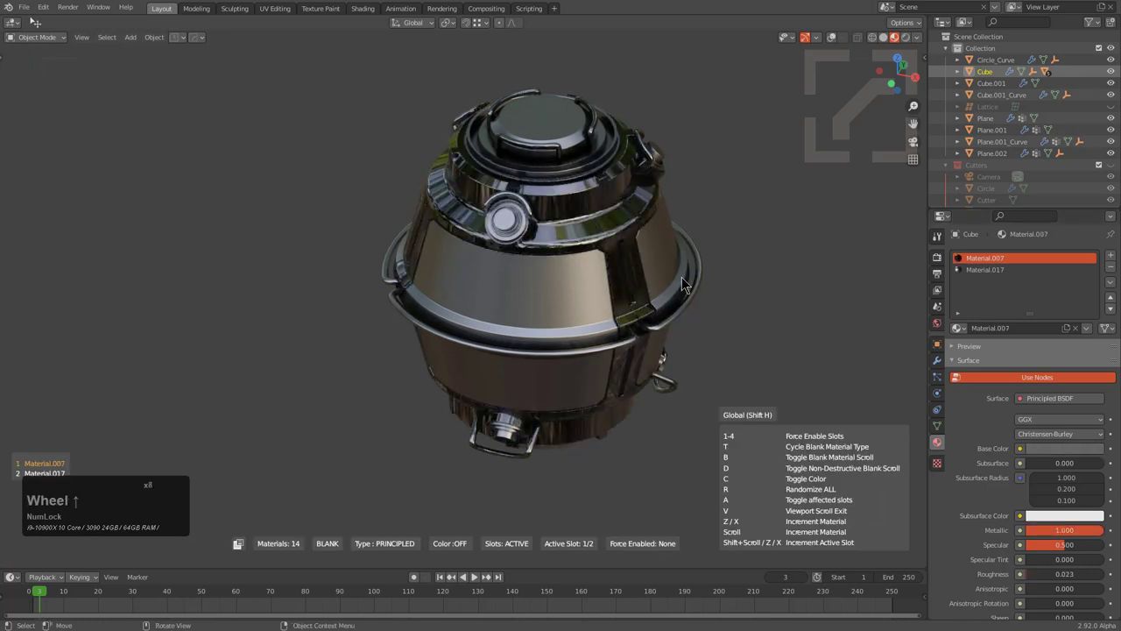
scroll(682, 280, "up", 2)
left_click(679, 277)
middle_click_drag(679, 276, 708, 234)
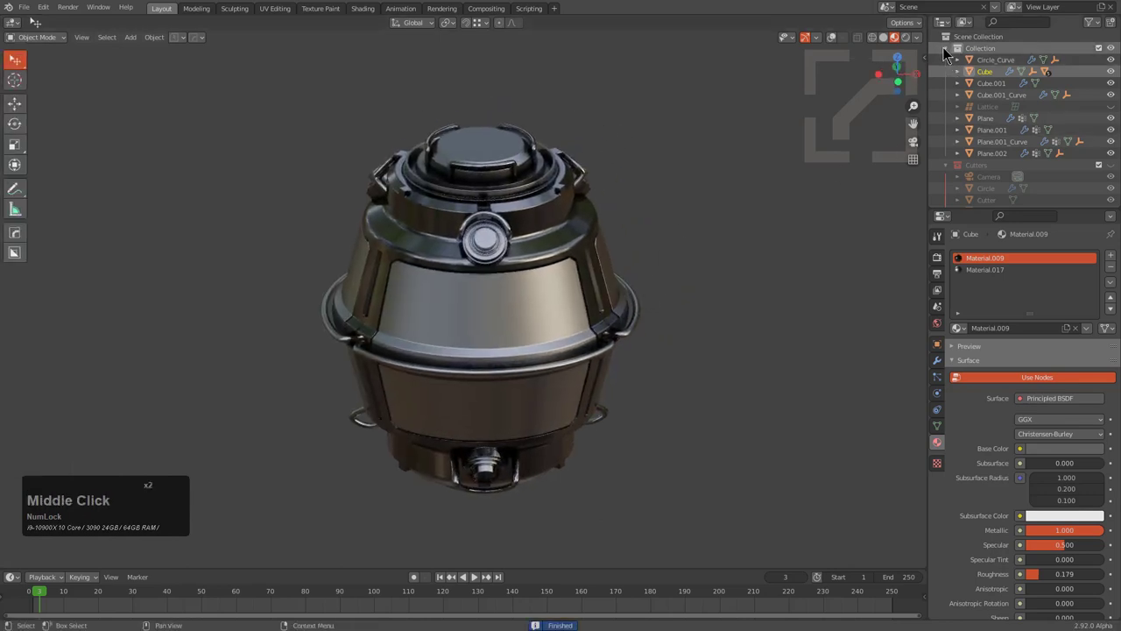
Step: Select all objects, unify them into the main collection, and evict the stray cutter objects from it
key("a")
key("q")
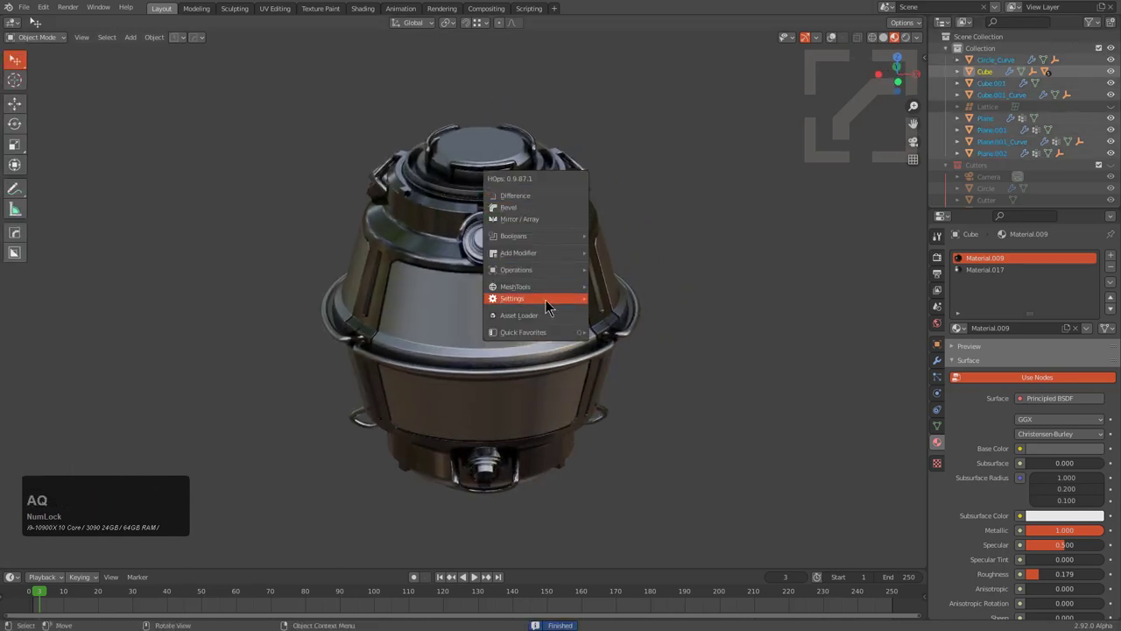
mouse_move(545, 299)
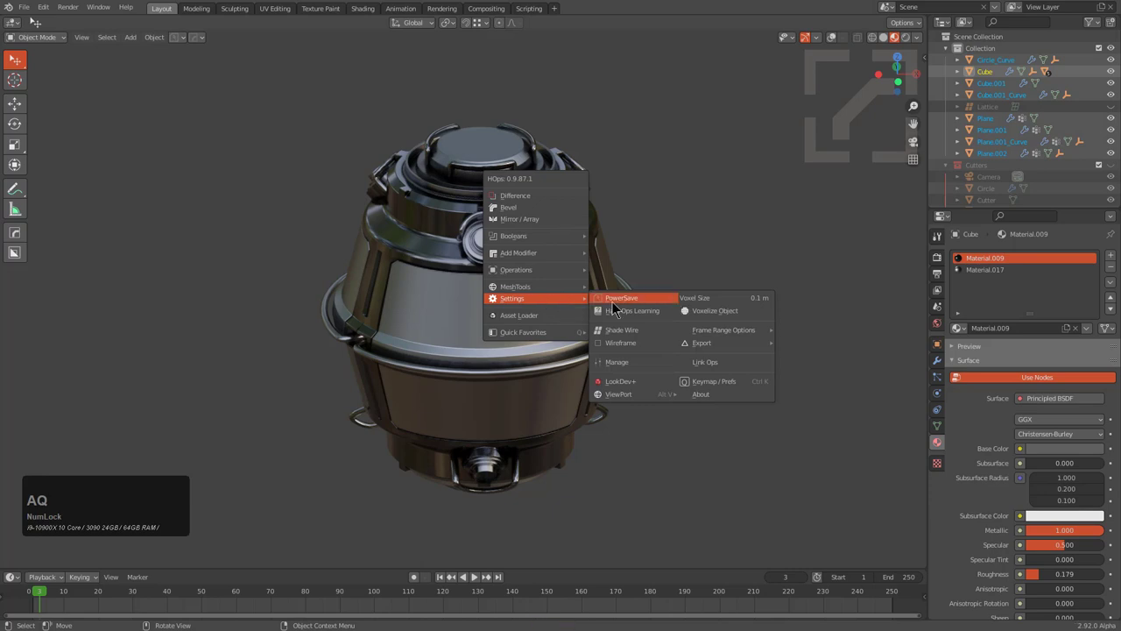
left_click(619, 364)
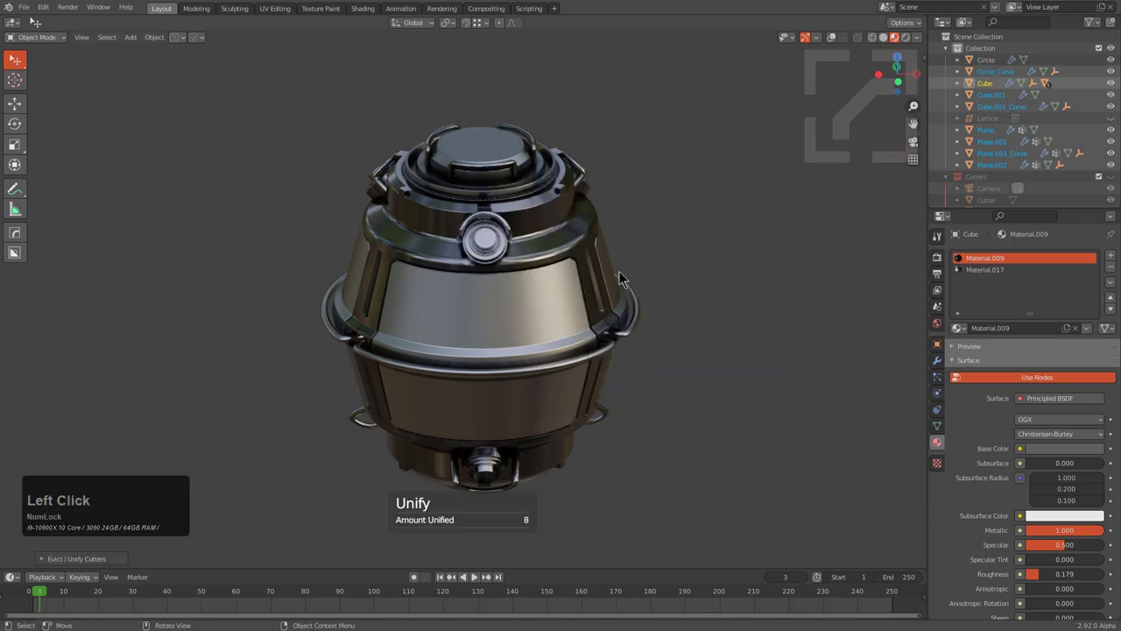
key("q")
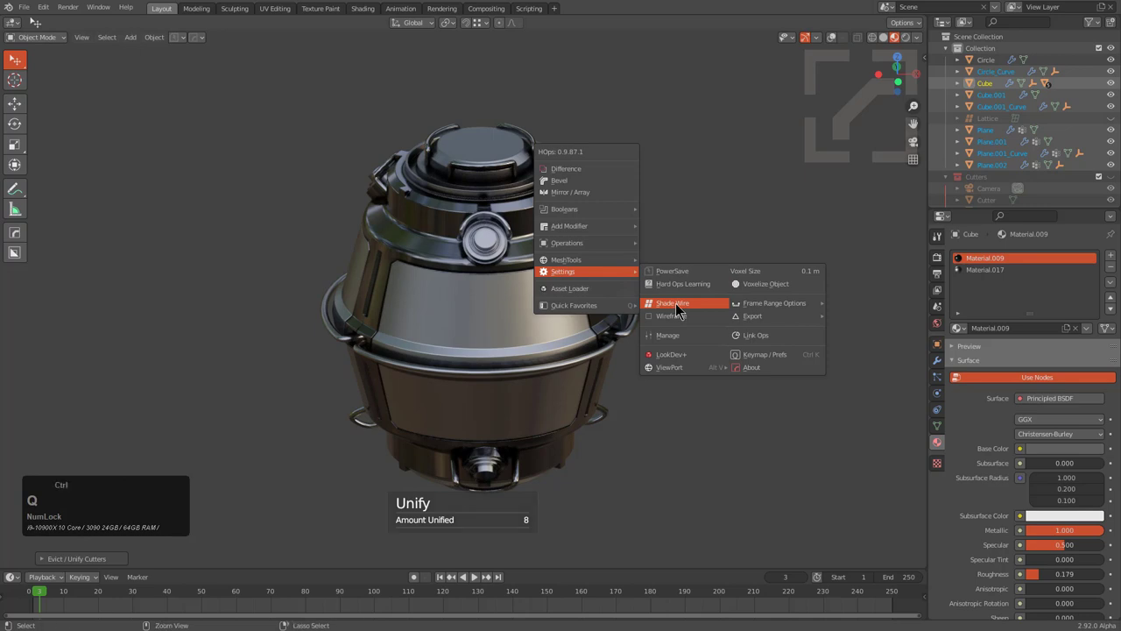
left_click(669, 337)
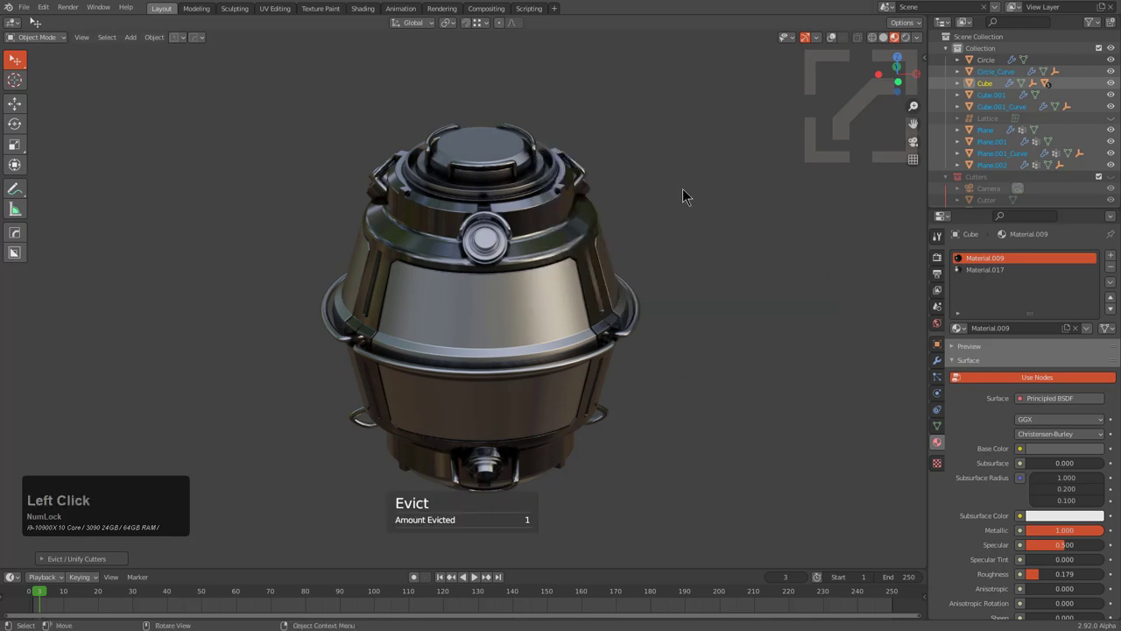
Step: Show the overlays, reveal the hidden lattice around the barrel and move it into the Cutters collection
left_click(944, 47)
left_click(832, 37)
scroll(578, 188, "down", 6)
key("alt+a")
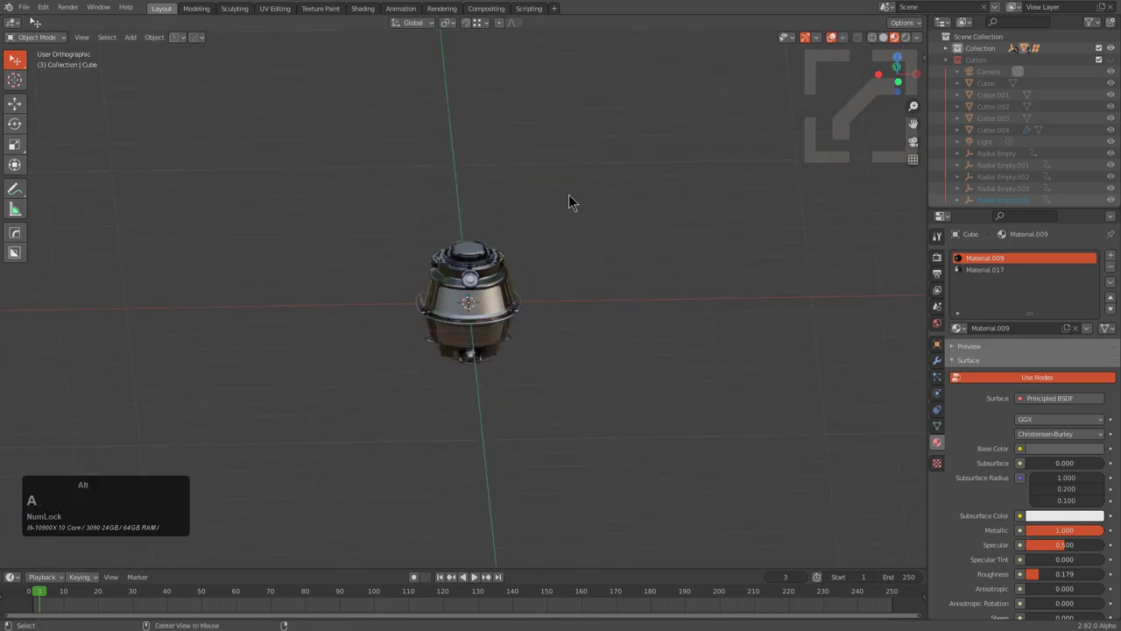
key("alt+h")
left_click(526, 292)
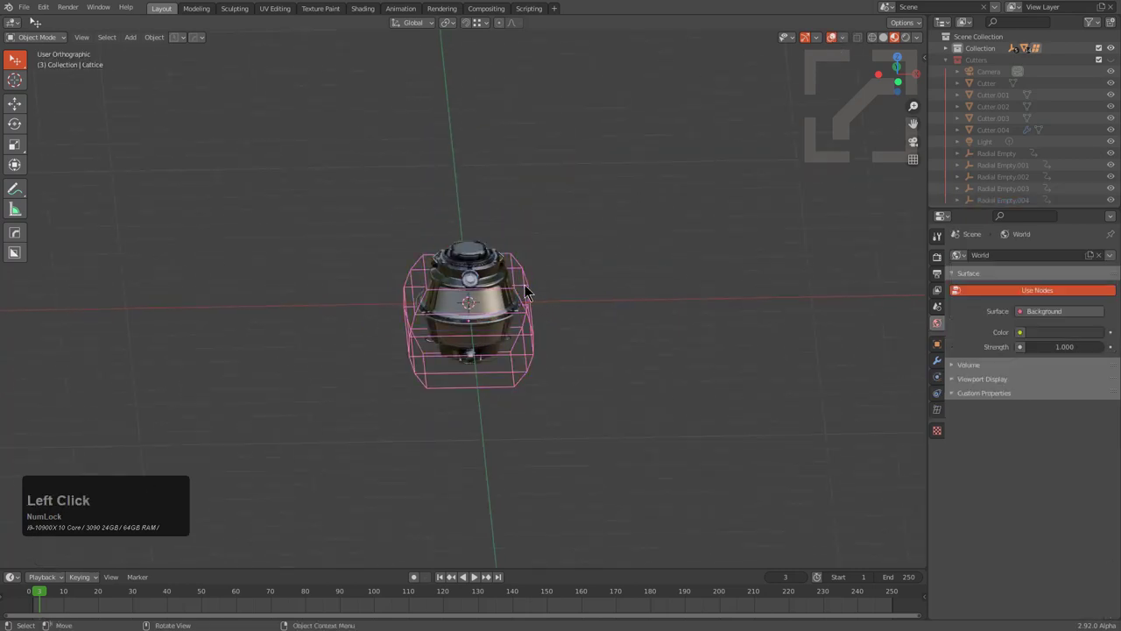
key("m")
left_click(515, 285)
scroll(541, 268, "up", 2)
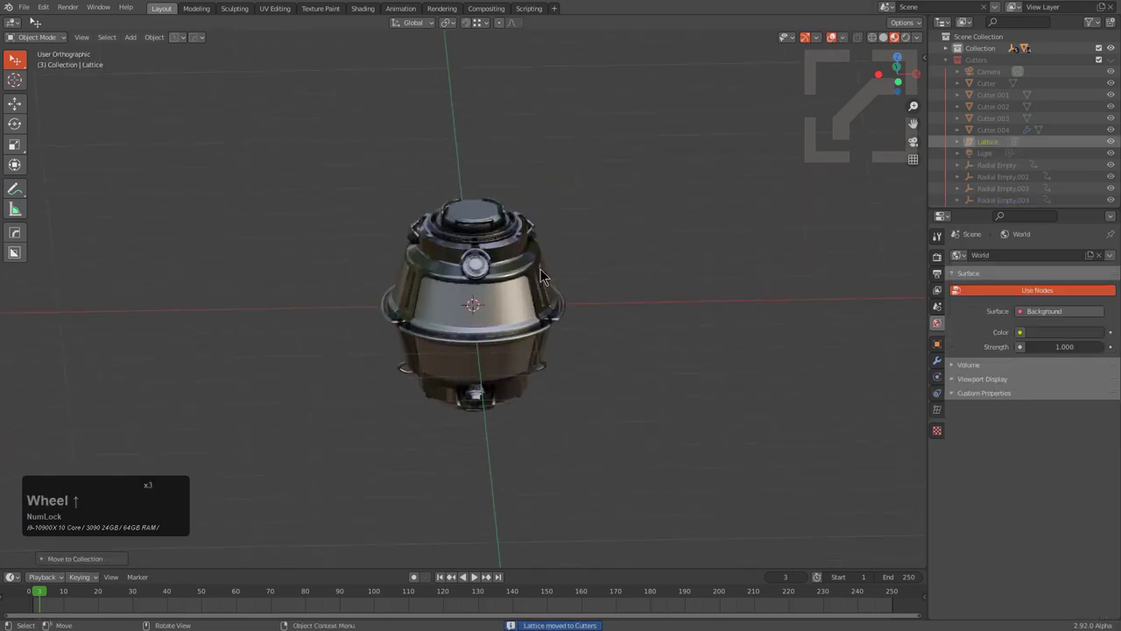
Step: Tidy the outliner by collapsing its collections and rename the main barrel collection as Cannister
mouse_move(541, 269)
middle_mouse_down()
mouse_move(565, 282)
mouse_move(525, 293)
mouse_move(528, 251)
mouse_move(519, 263)
middle_mouse_up()
key("h")
scroll(525, 279, "up", 6)
scroll(528, 255, "down", 2)
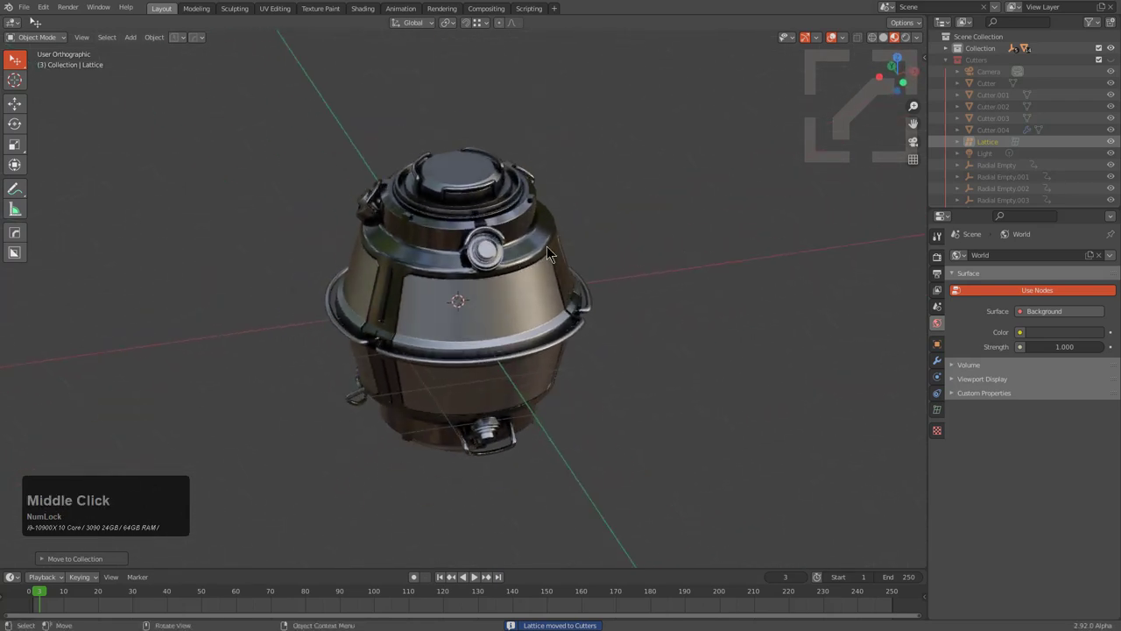
left_click(946, 58)
left_click(946, 49)
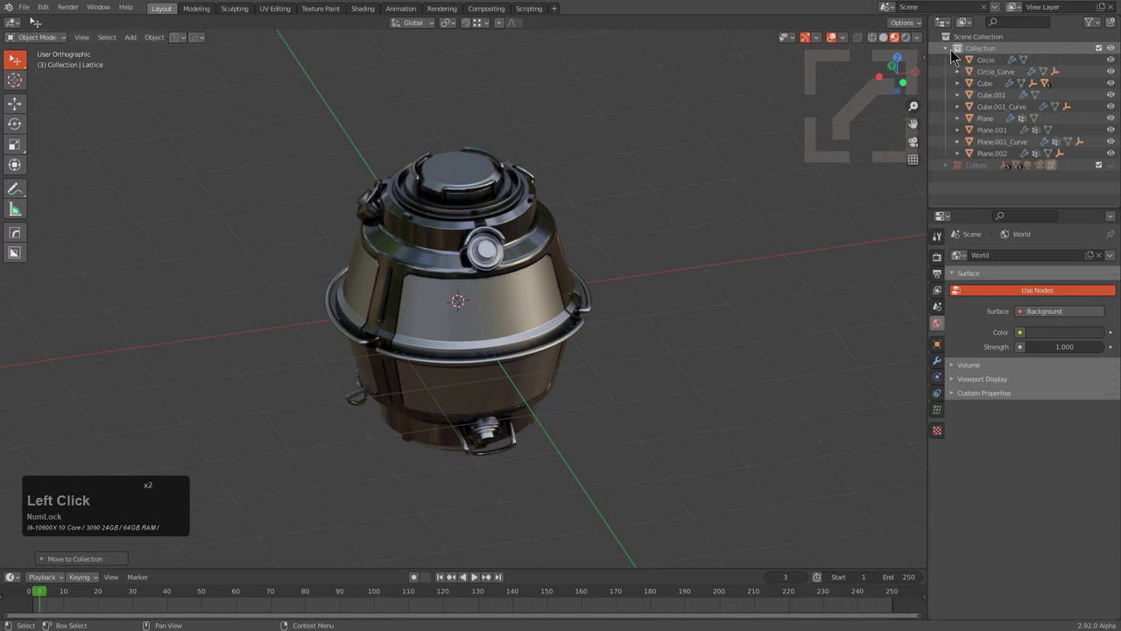
left_click(946, 49)
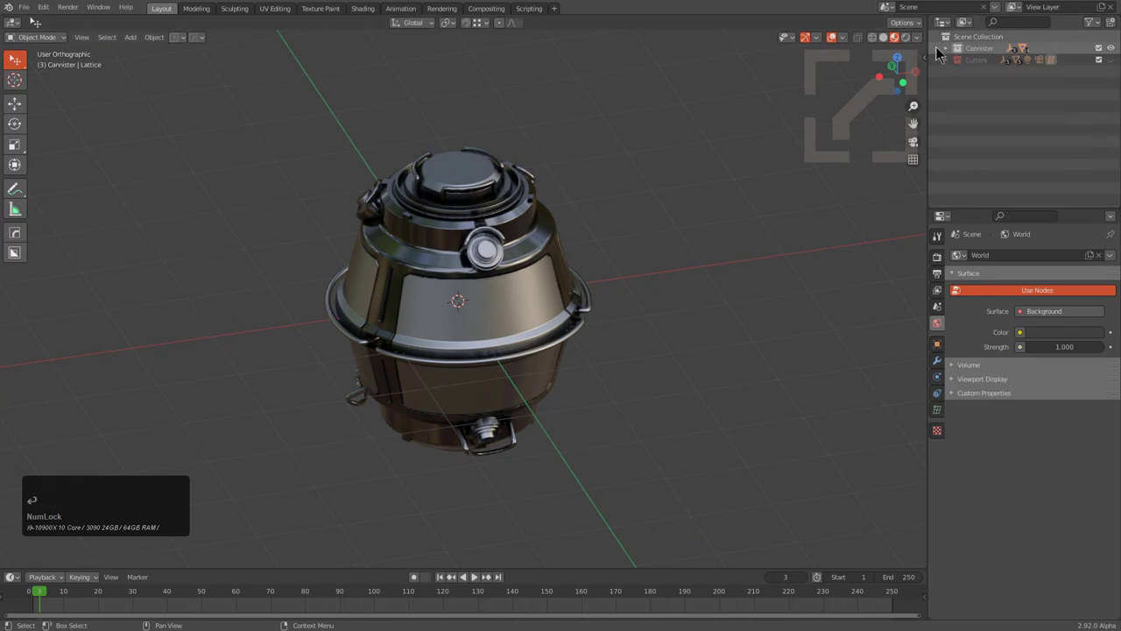
left_click(917, 99)
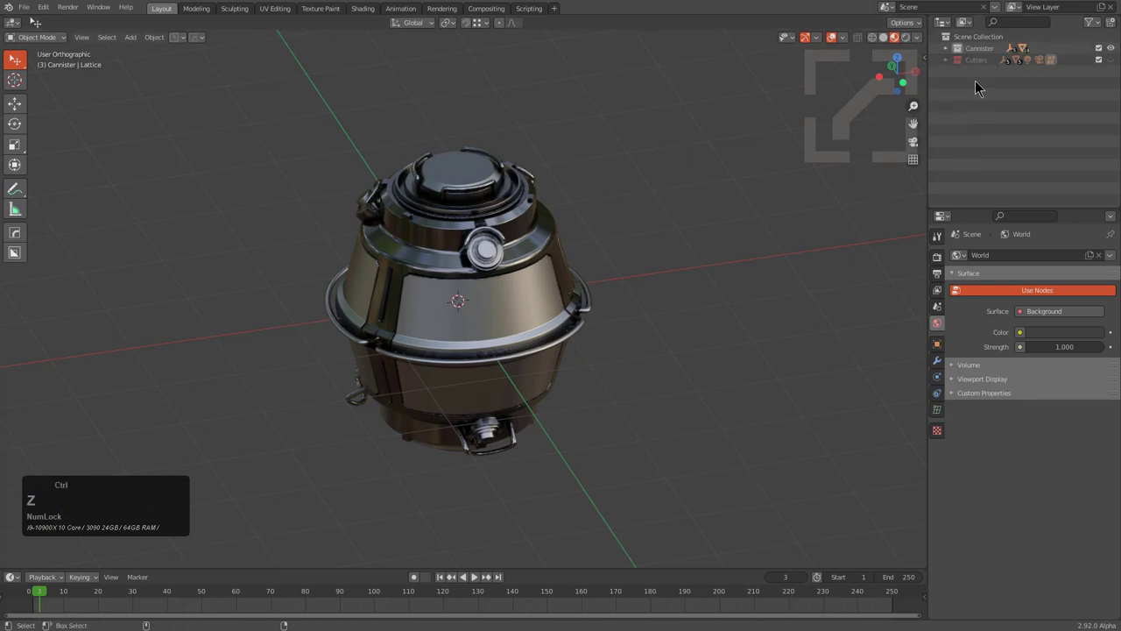
Step: Create a new collection, place it above the Cannister collection and make it active
left_click(955, 75)
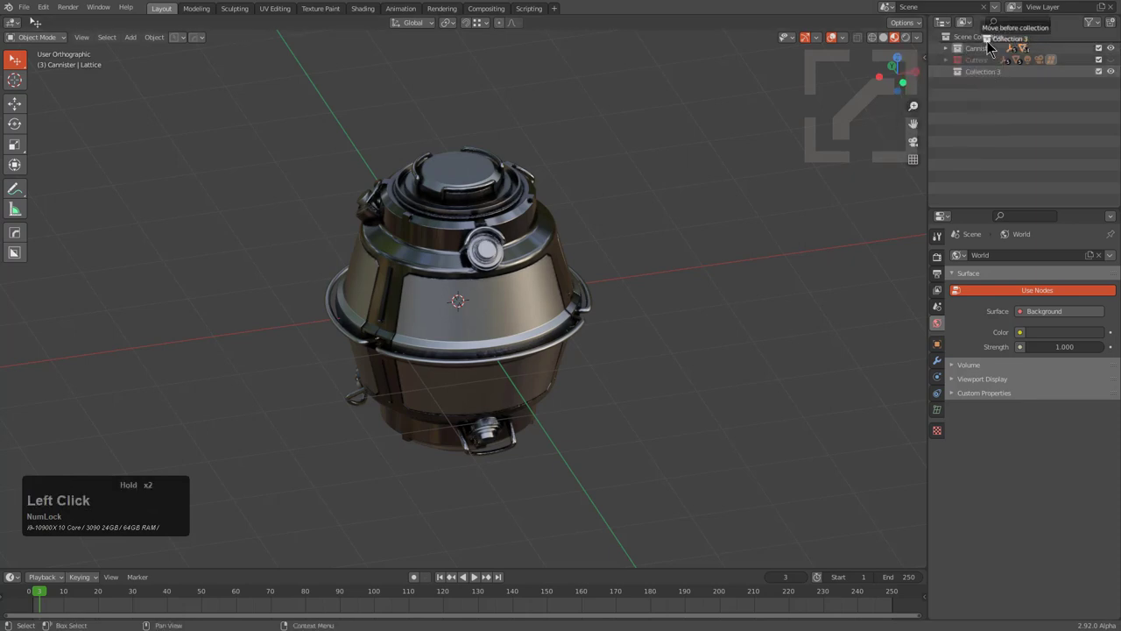
left_click_drag(987, 41, 979, 51)
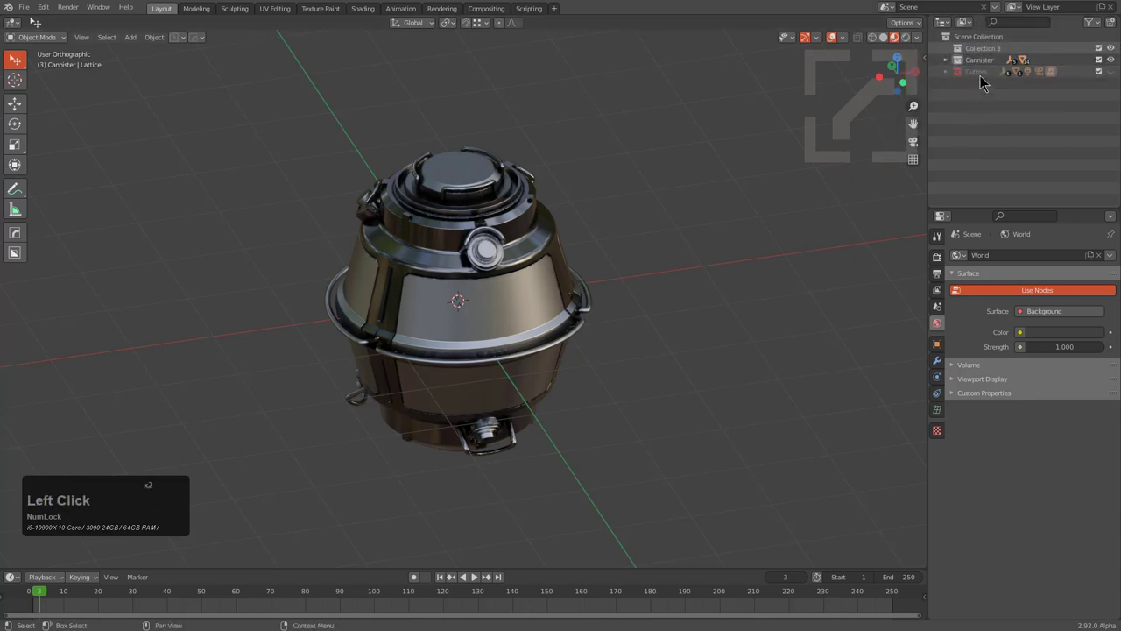
left_click(982, 48)
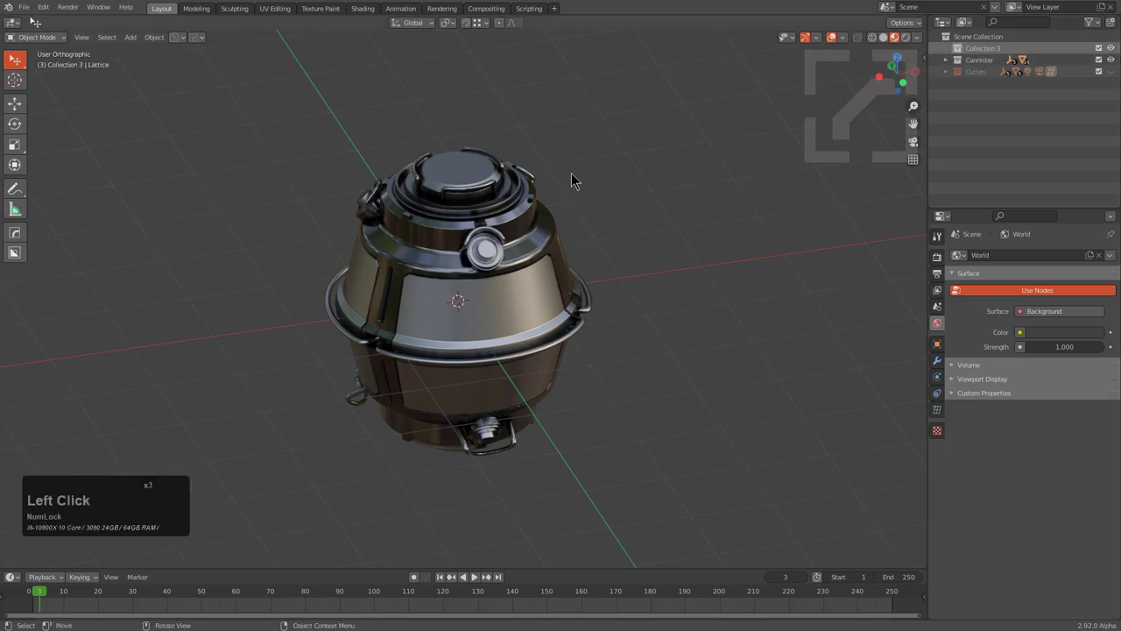
Step: Show only the new collection and add a collection instance of Cannister to it
key("shift+1")
key("shift+a")
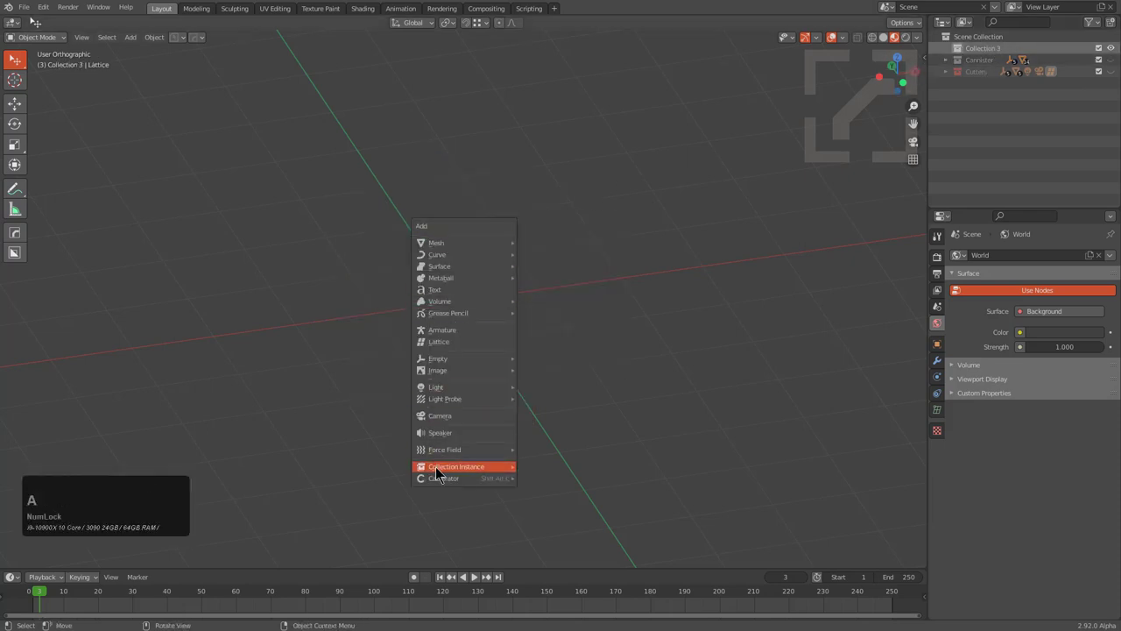
left_click(546, 467)
Step: Raise the barrel instance along Z in front view so its base rests on the floor line
key("g")
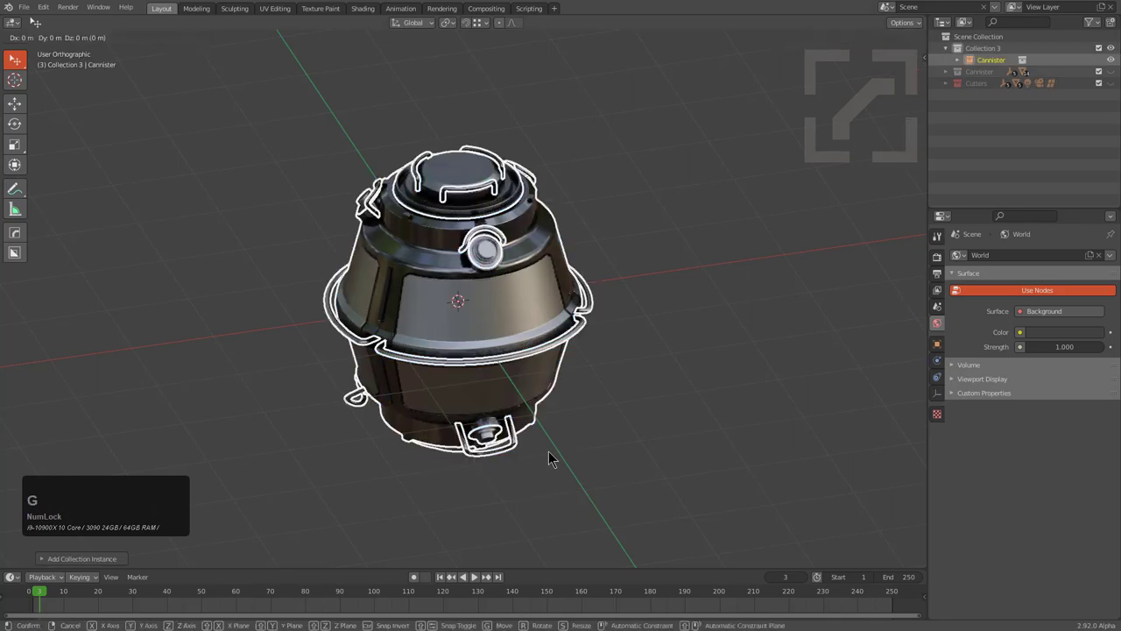
key("KP_1")
key("g")
key("z")
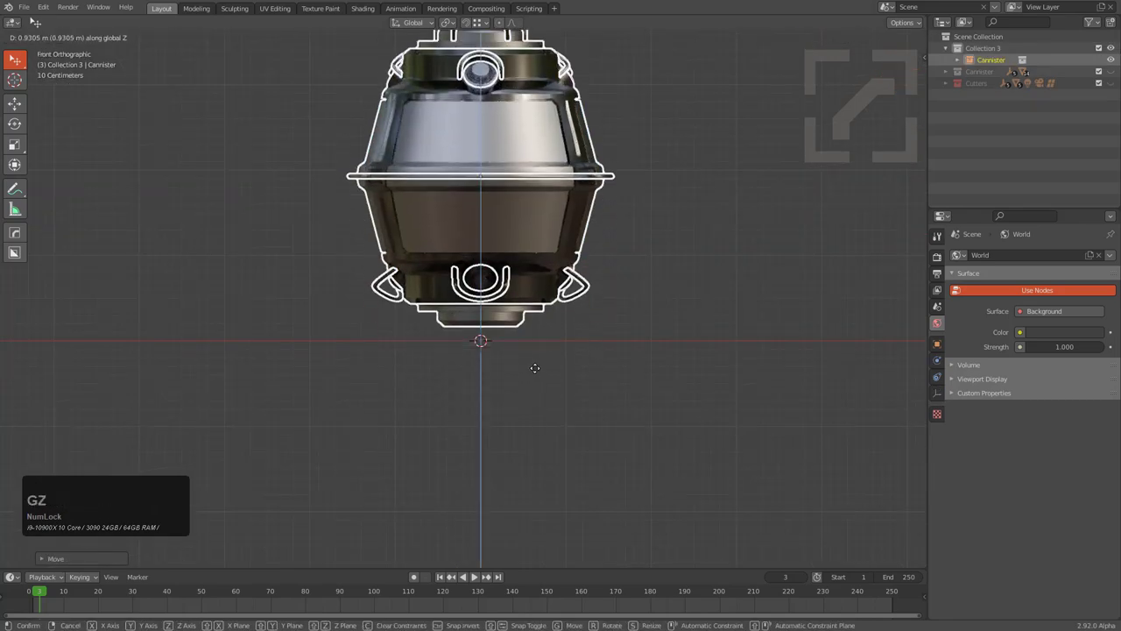
left_click(533, 385)
Step: Duplicate the barrel instance along X, rotate the copy 90° about X, and lay it on the floor beside the upright barrel
key("shift+d")
key("x")
left_click(639, 281)
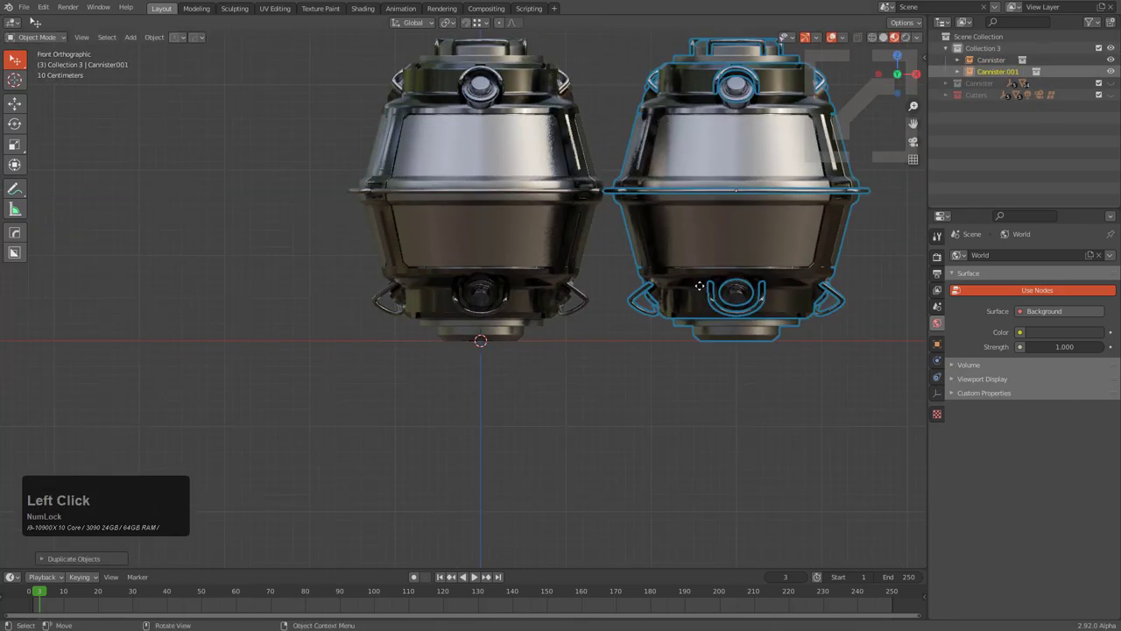
type("rx90")
key("KP_Enter")
key("g")
left_click(694, 295)
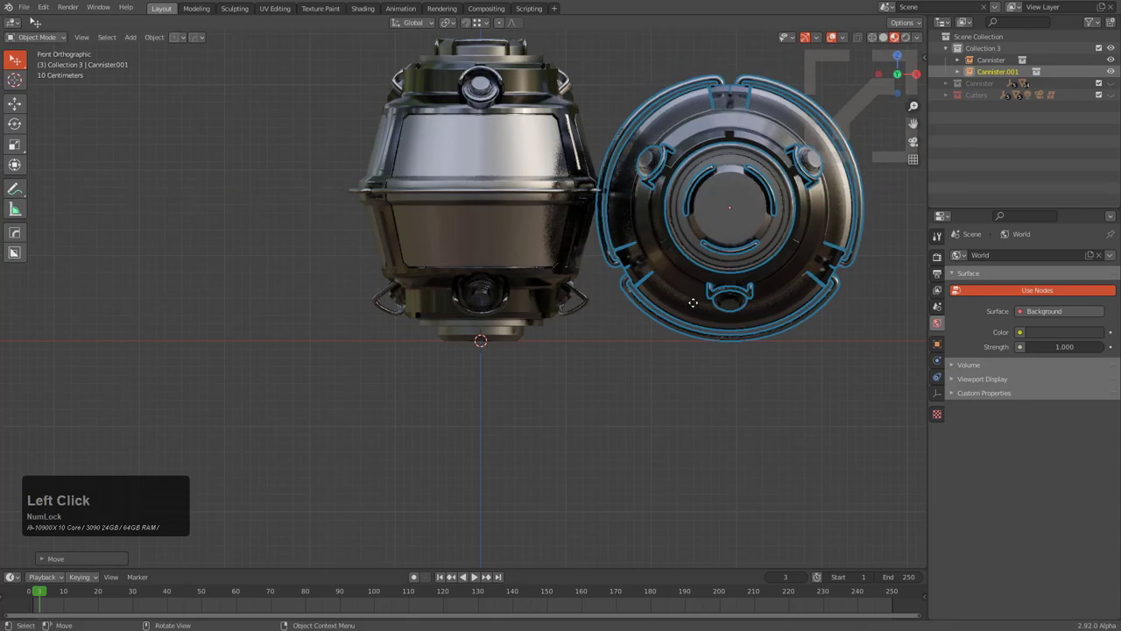
key("KP_7")
key("g")
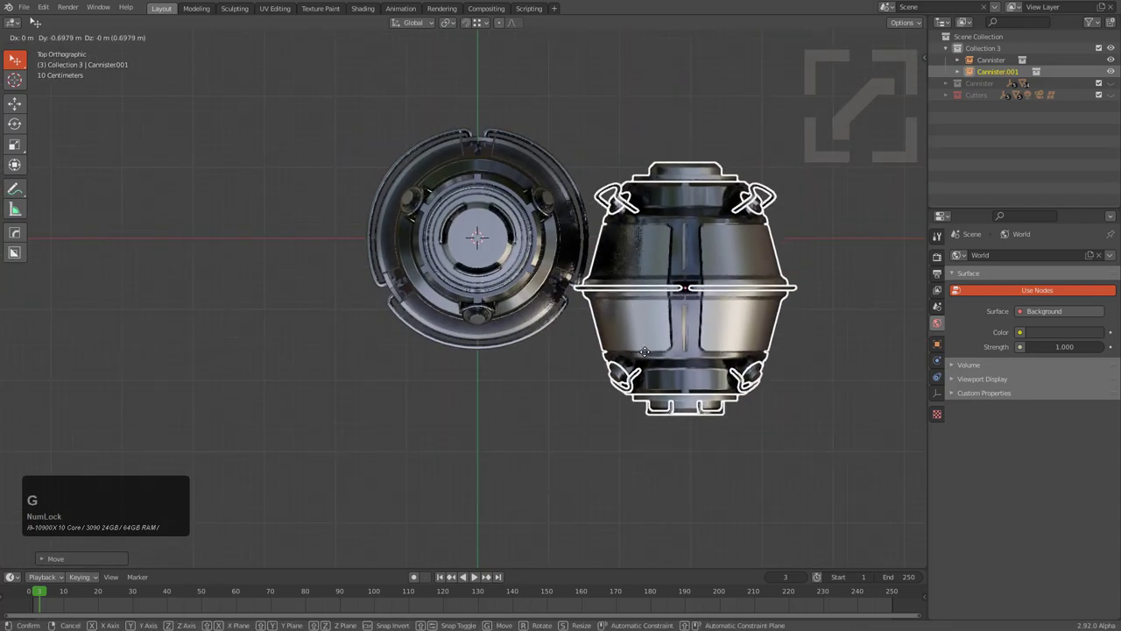
left_click(694, 355)
Step: Duplicate the lying barrel in top view, rotate the copy roughly crosswise and place it behind the other two
key("shift+d")
left_click(650, 165)
key("r")
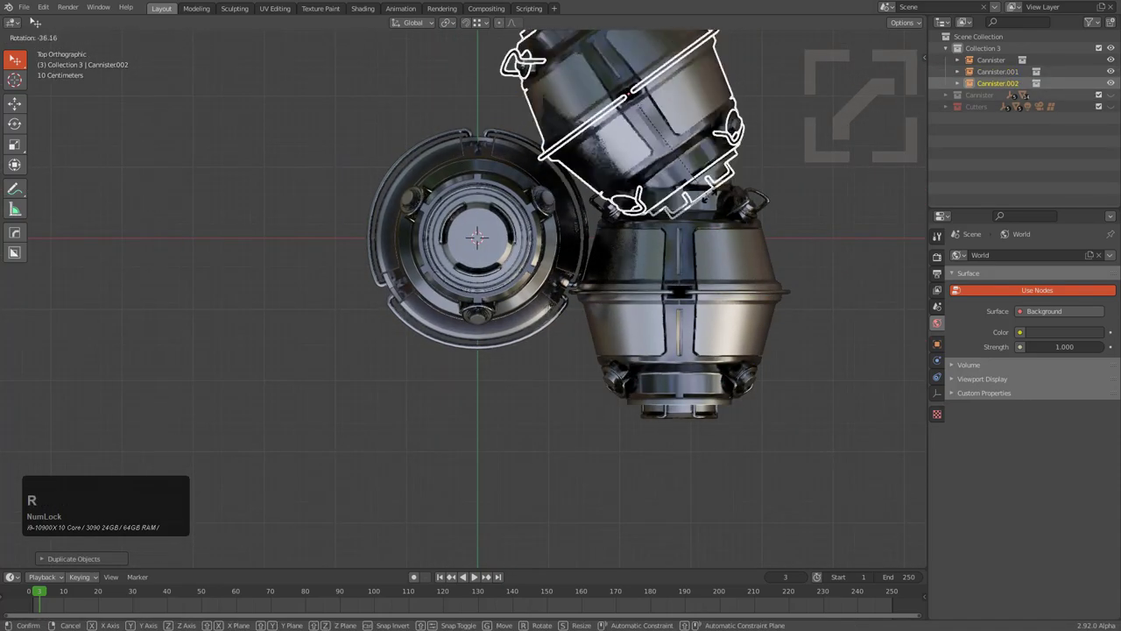
left_click(755, 143)
key("g")
left_click(732, 111)
key("r")
left_click(740, 99)
key("g")
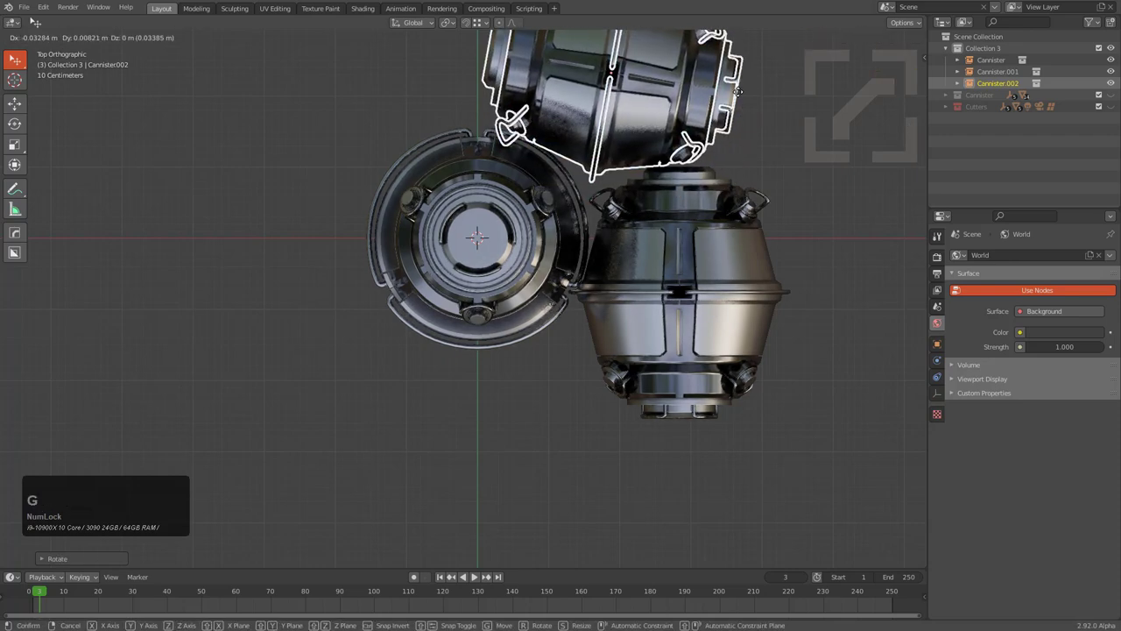
left_click(740, 99)
Step: Tilt the upright barrel freely and move it up against the two lying barrels
left_click(553, 224)
middle_click_drag(552, 223, 505, 280, "shift")
key("g")
left_click(482, 311)
key("r")
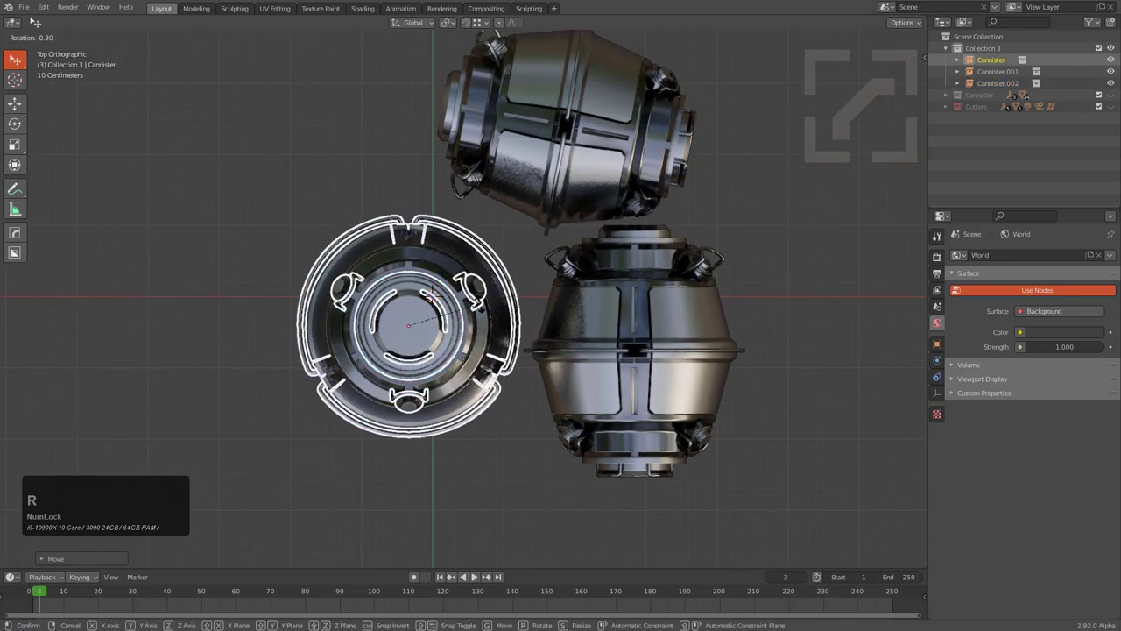
key("r")
left_click(501, 288)
key("g")
left_click(522, 275)
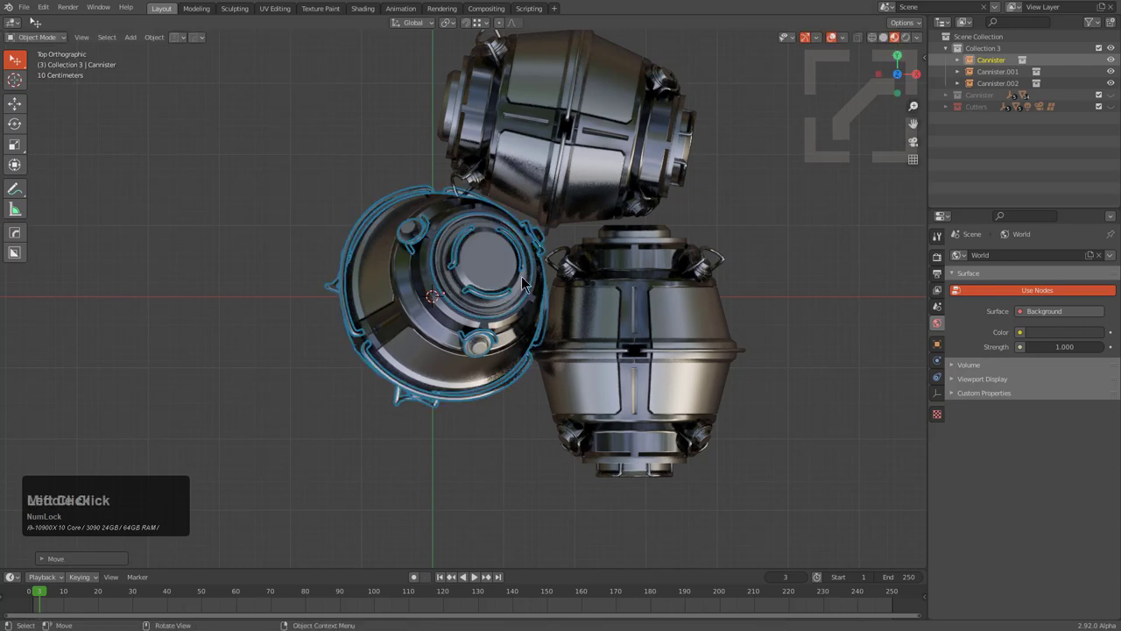
Step: Raise the tilted barrel in front view so its lowest parts sit on the floor line
middle_click_drag(521, 276, 536, 165)
scroll(561, 245, "up", 5)
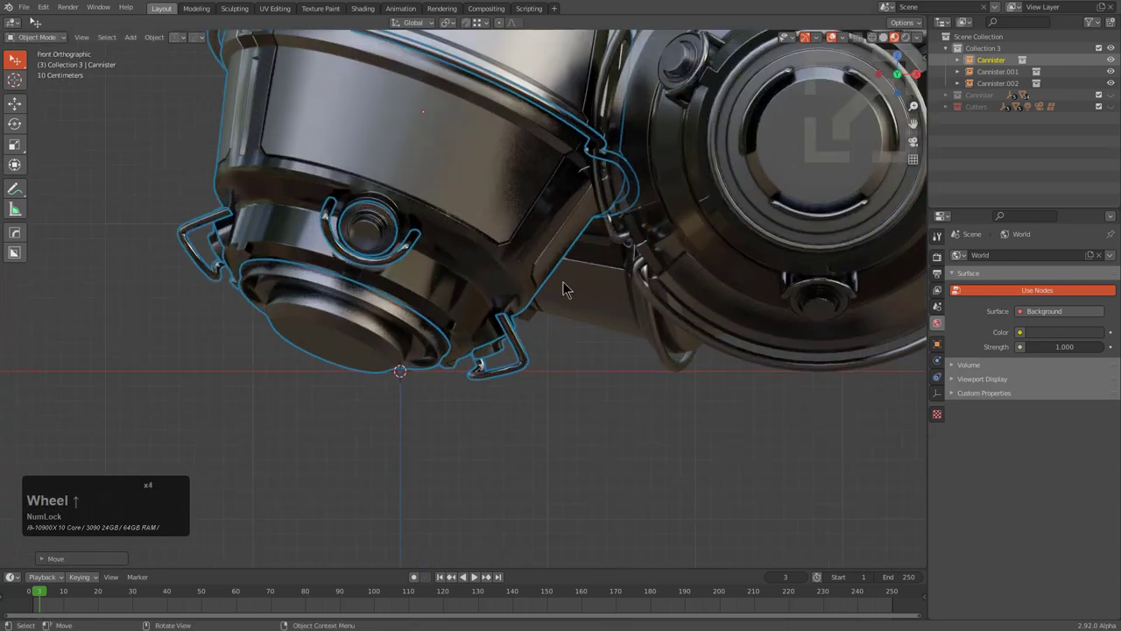
key("g")
left_click(563, 278)
key("g")
left_click(565, 275)
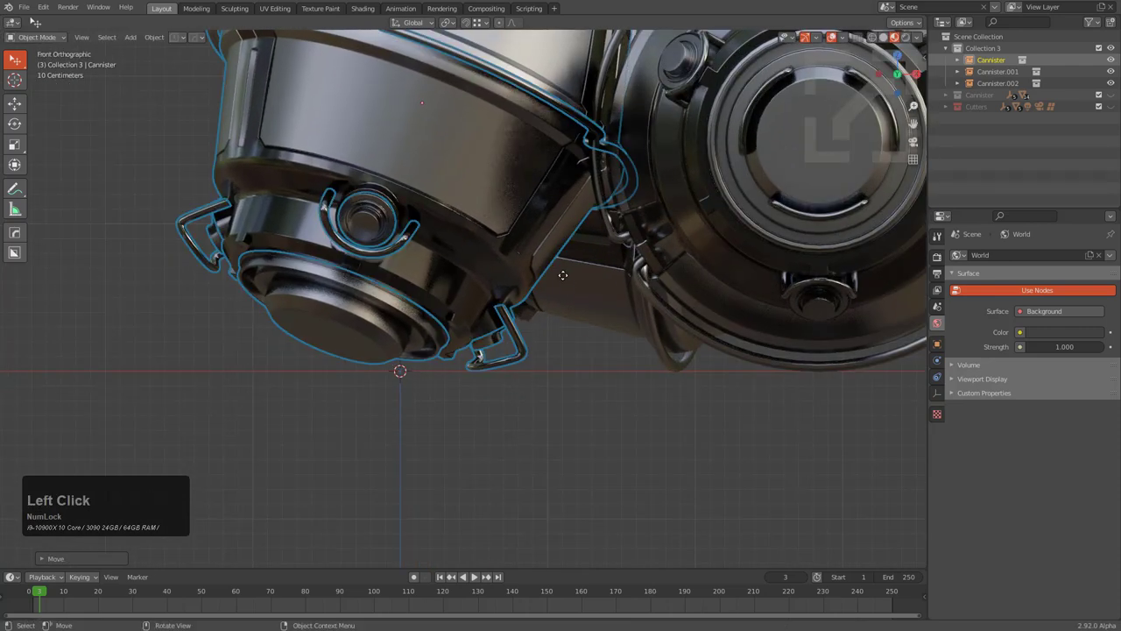
Step: Move all three barrels together in top view so the group is centred around the origin, and deselect them
scroll(565, 274, "down", 2)
scroll(591, 252, "down", 2, "shift")
middle_click_drag(565, 274, 610, 279)
key("a")
key("g")
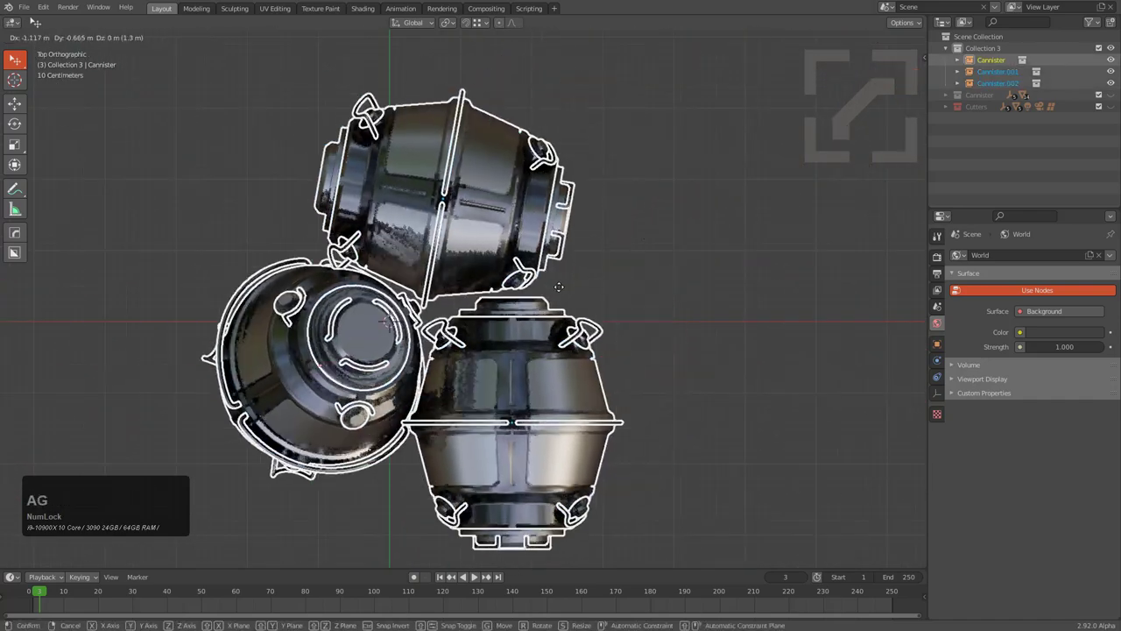
left_click(545, 305)
key("alt+a")
Step: Add a plane at the origin and scale it up into a large floor beneath the barrels
middle_click_drag(546, 305, 517, 245)
key("shift+a")
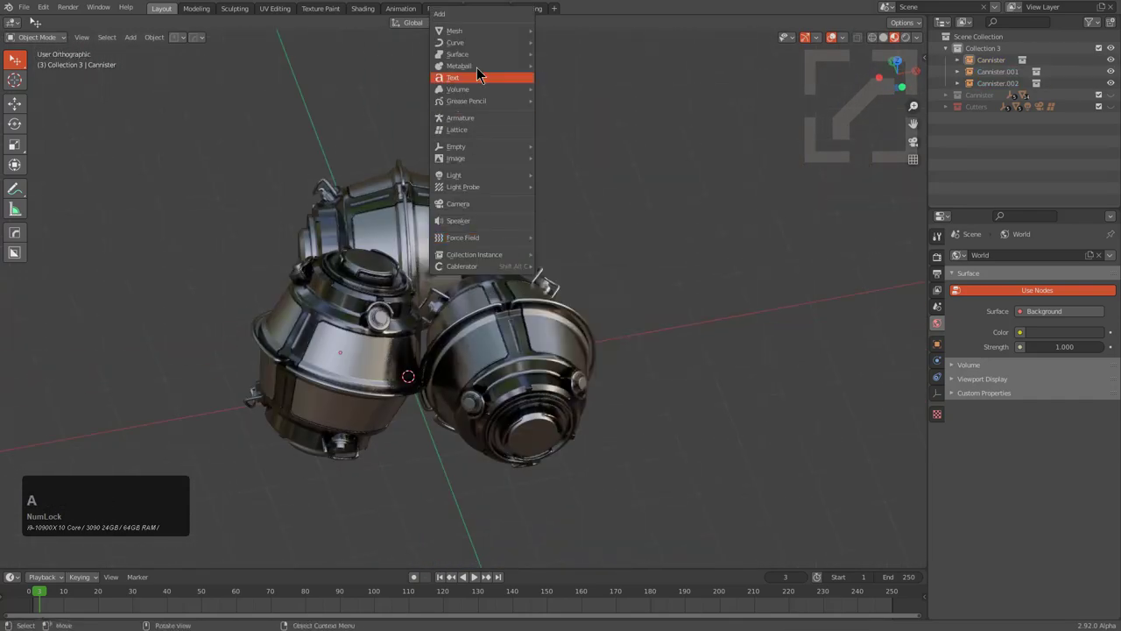
left_click(575, 46)
key("s")
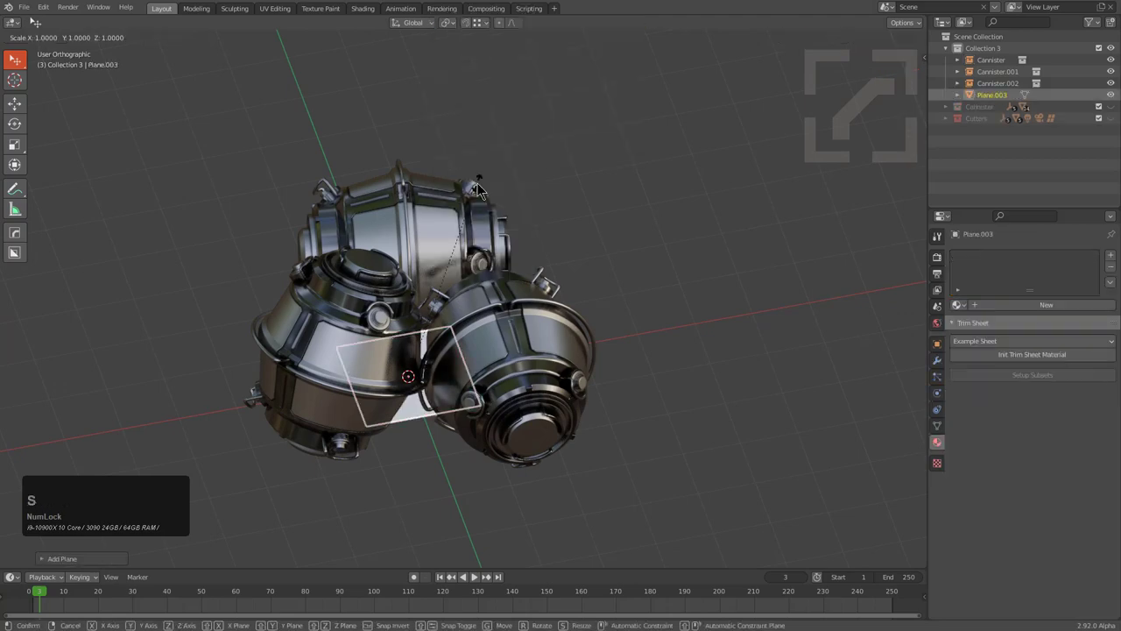
key("KP_Enter")
Step: Give the floor plane a random blank Principled metal material with roughness 0.408
key("m")
left_click(434, 190)
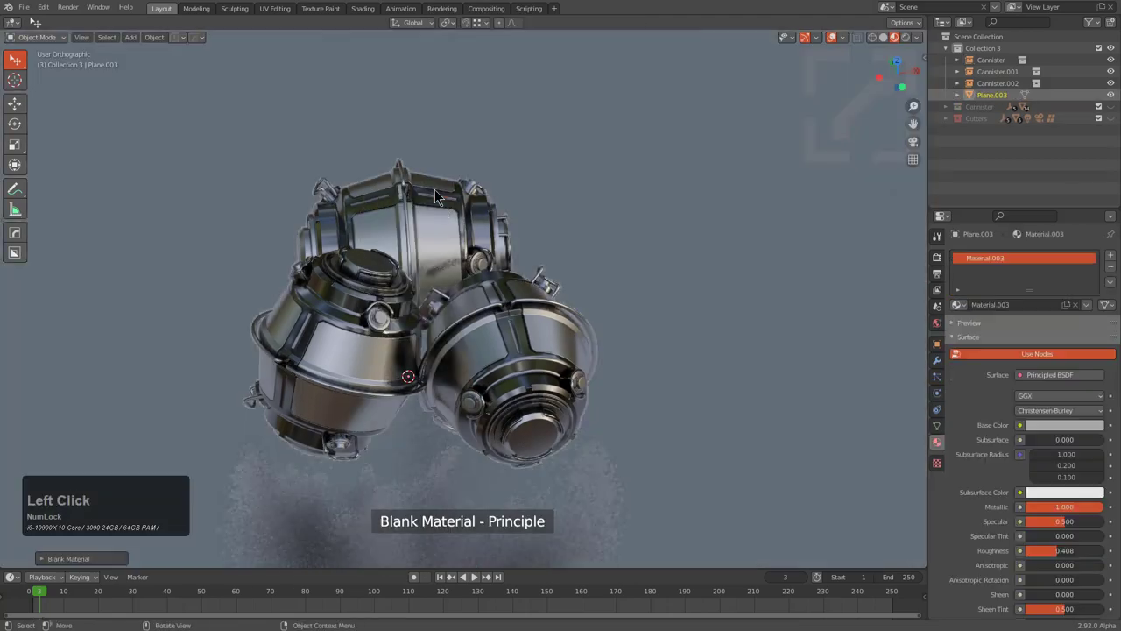
middle_click_drag(435, 189, 518, 220)
scroll(507, 213, "up", 2)
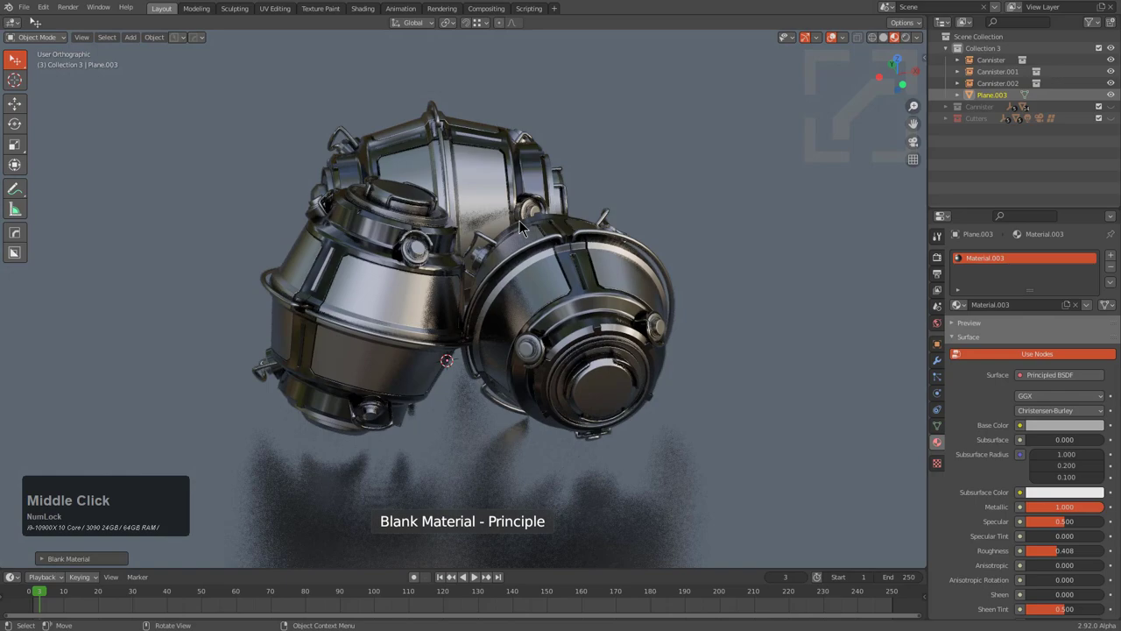
Step: Switch the viewport environment to the dark Fort Point 2.exr HDRI with the background rotated to 172
key("alt+v")
left_click(619, 173)
key("s")
key("s")
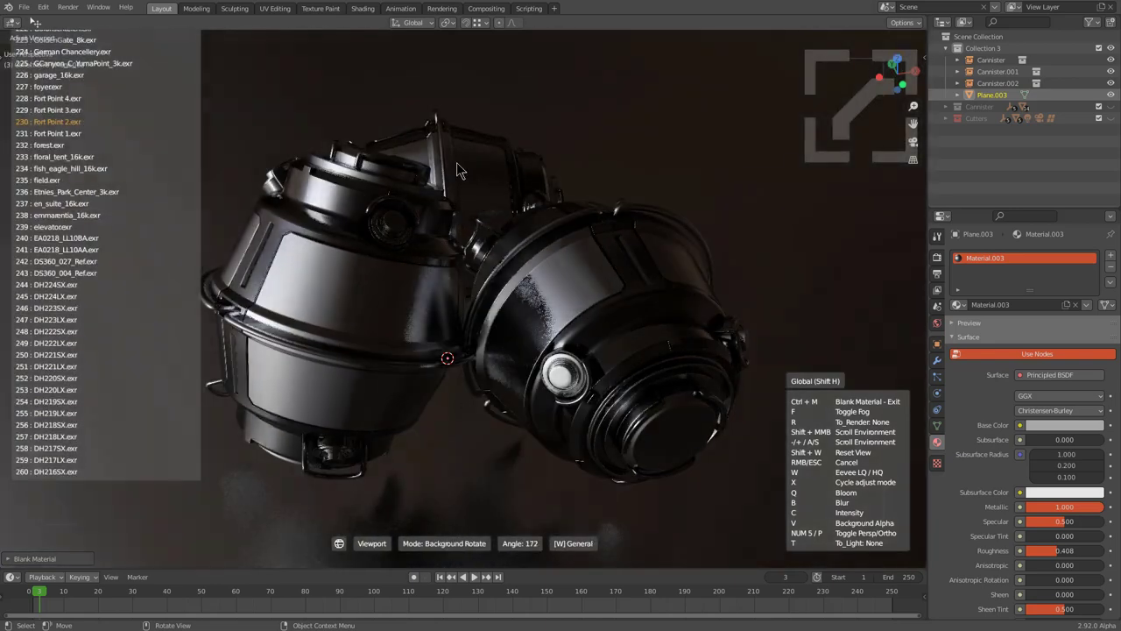
left_click(458, 170)
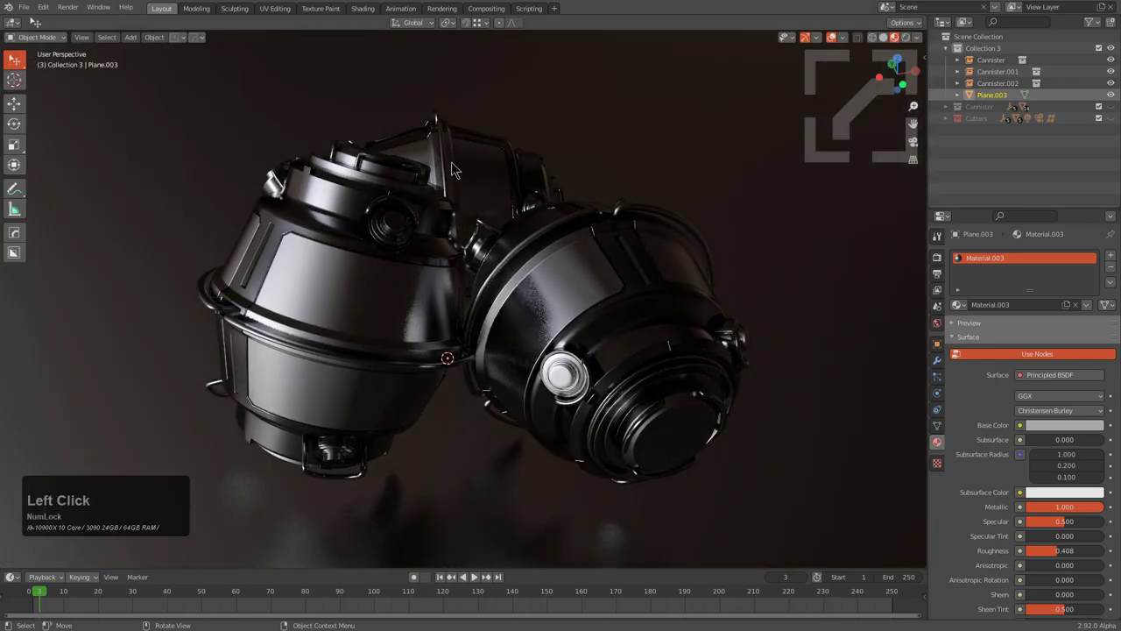
Step: Add a blank light rig and cycle its configurations, keeping the green one with two area lights and one sun
middle_click_drag(458, 170, 552, 215)
middle_click_drag(541, 211, 544, 204)
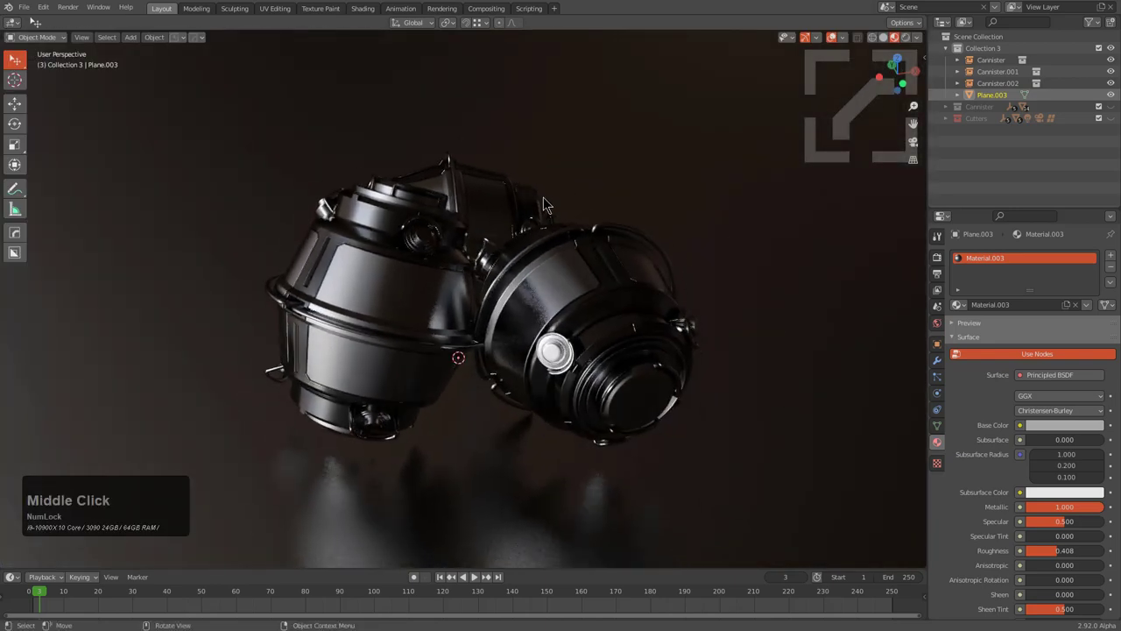
key("b")
scroll(554, 200, "up", 3)
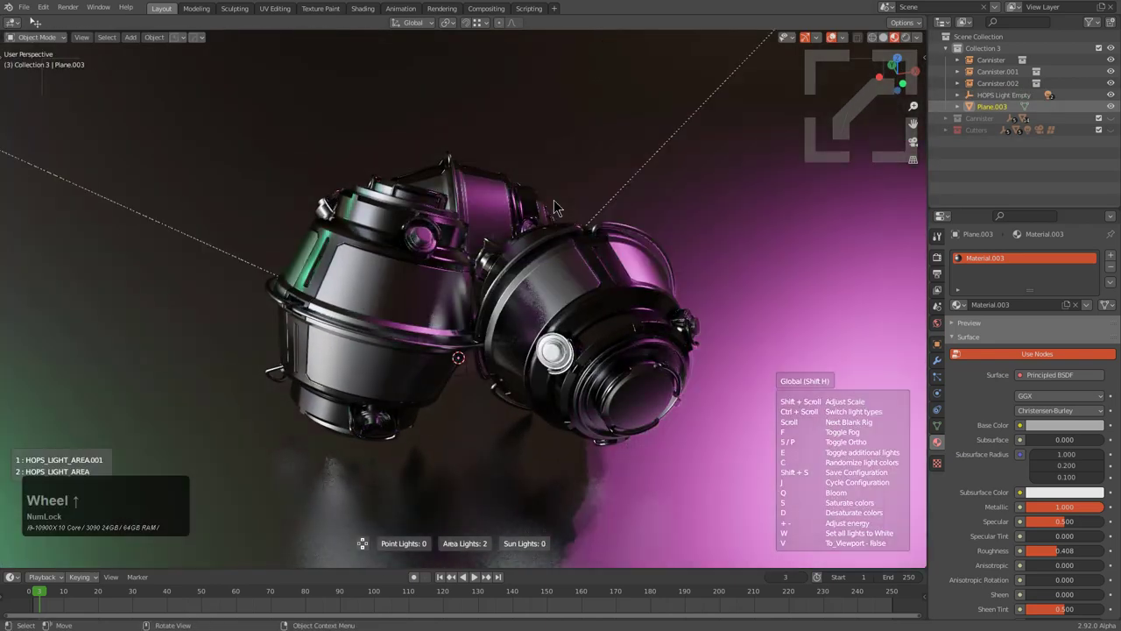
scroll(459, 189, "up", 1)
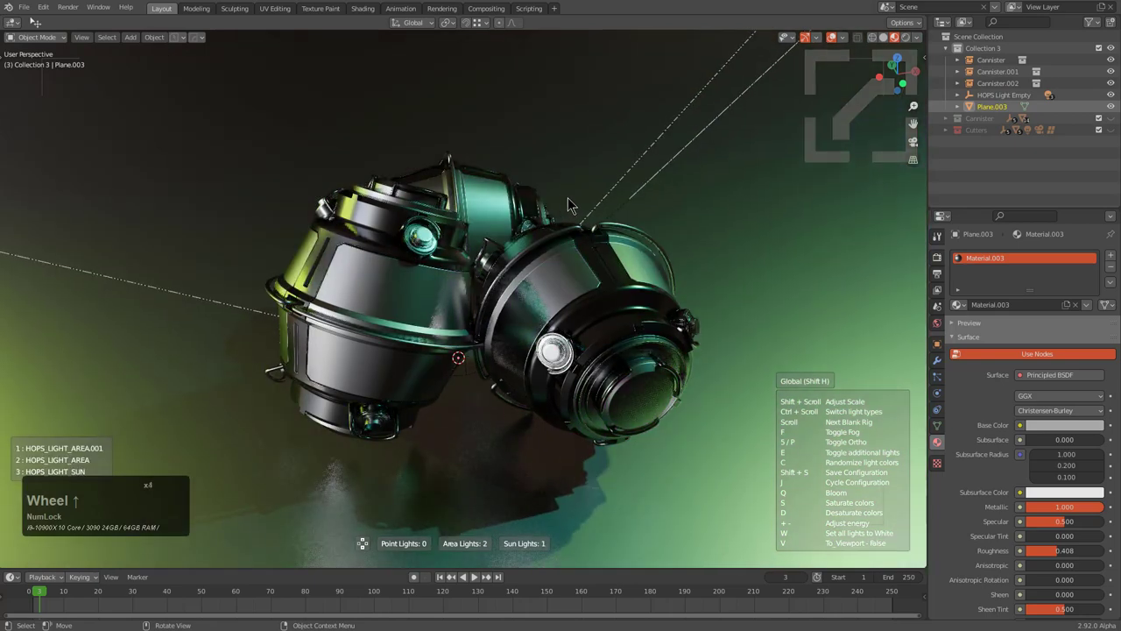
left_click(486, 186)
middle_click_drag(486, 186, 536, 210)
scroll(552, 207, "up", 1)
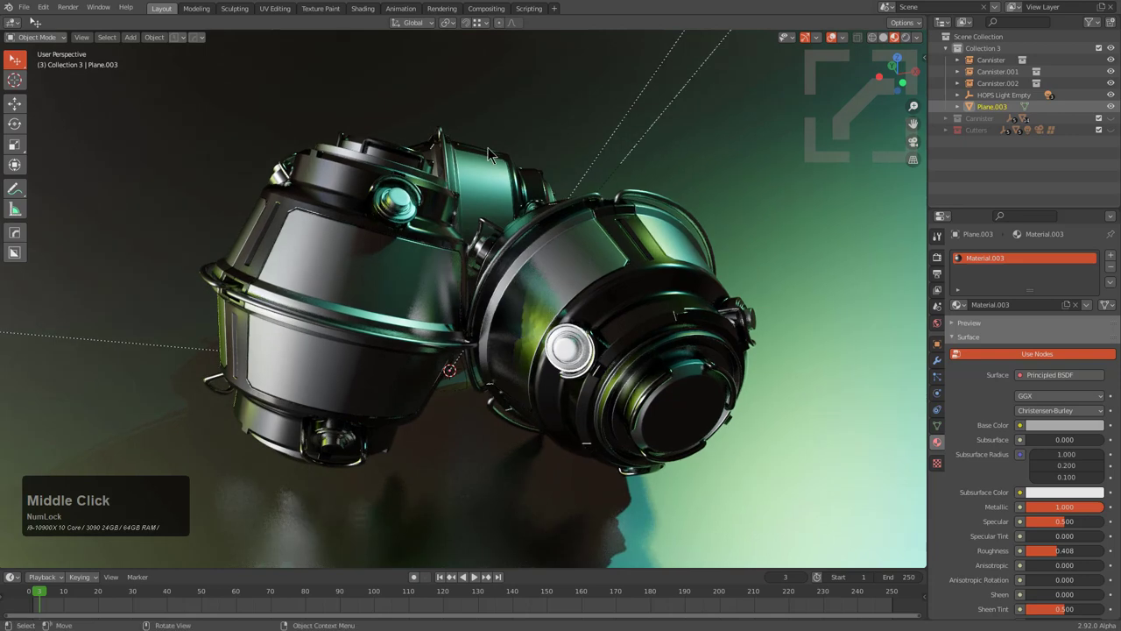
Step: Frame the barrel group from a little further back, deselect everything and add a turntable camera rig
middle_click_drag(575, 163, 521, 207, "ctrl")
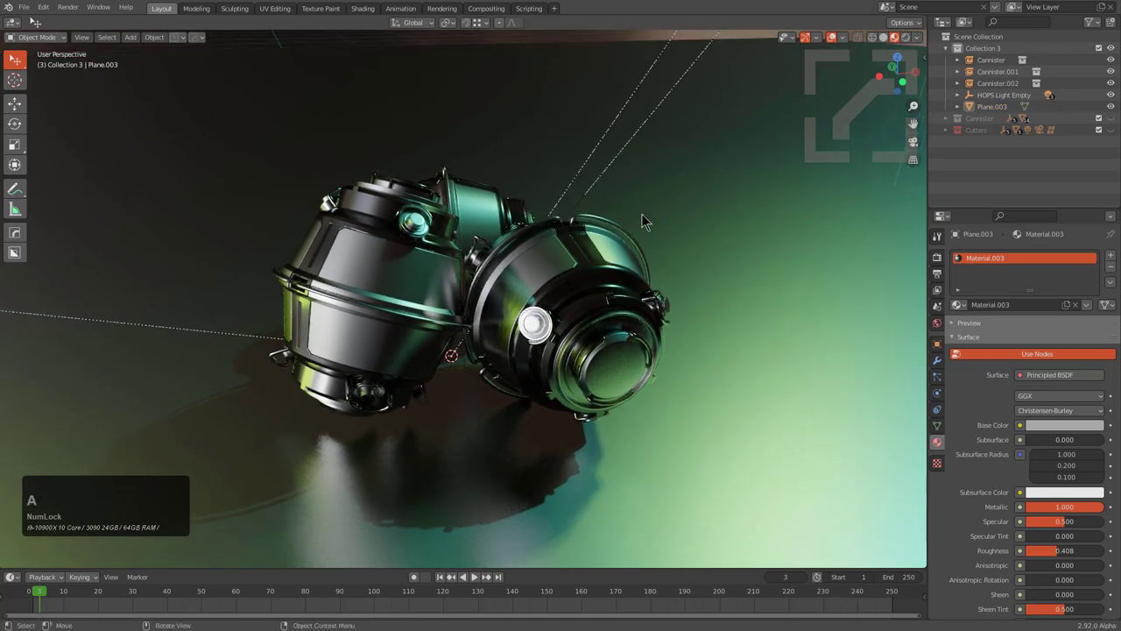
key("q")
left_click(601, 147)
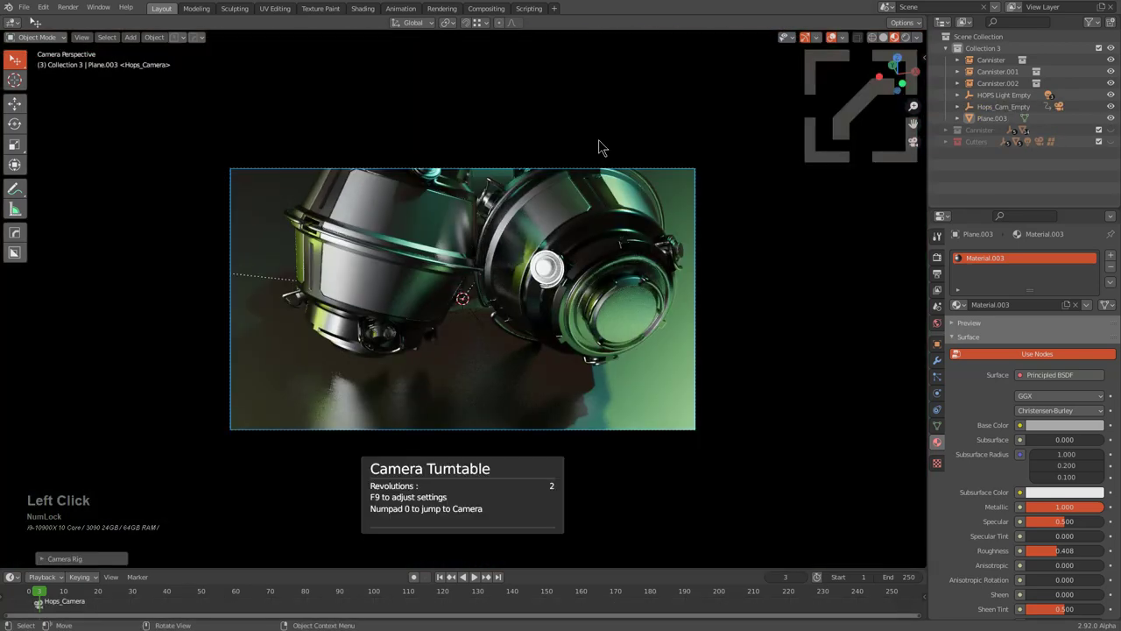
Step: Raise the camera rig's empty along Z and scale it up so the whole barrel group fits the frame
left_click(1005, 107)
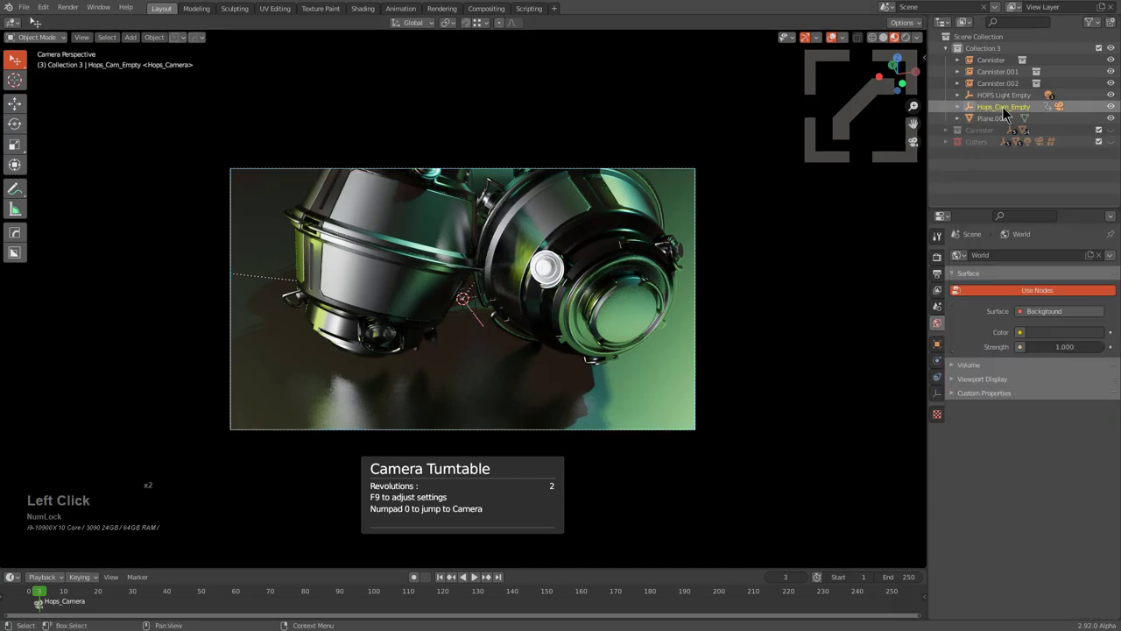
key("z")
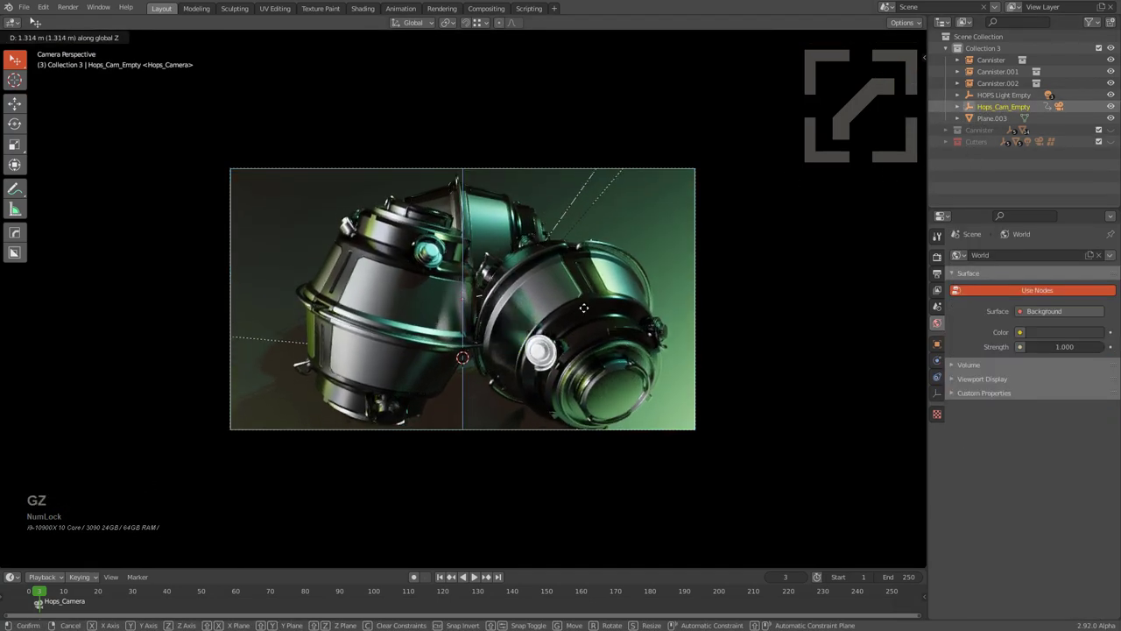
left_click(541, 307)
key("s")
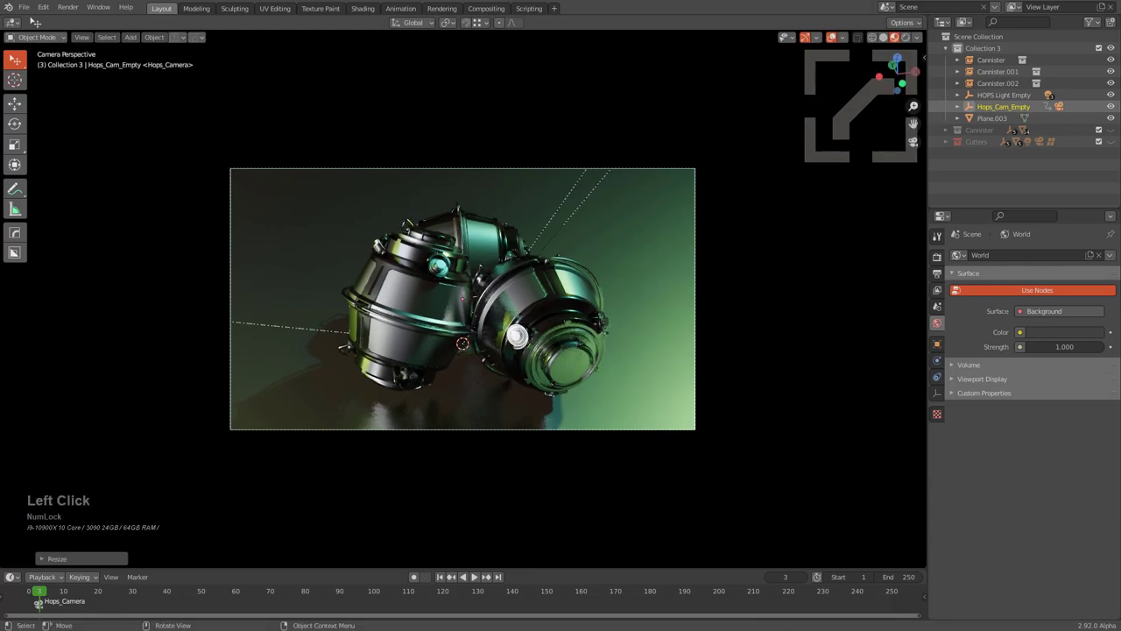
Step: Nudge the camera rig's empty along Z to adjust the vertical placement of the barrel group in the frame
key("g")
key("z")
left_click(605, 182)
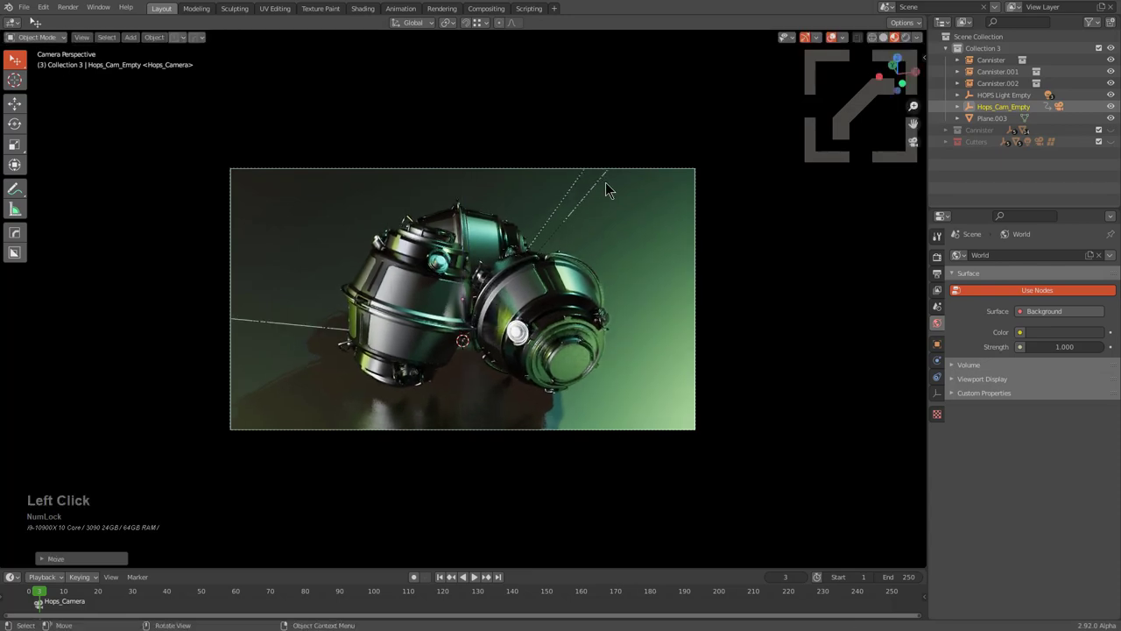
Step: Shift the camera rig's empty horizontally in top view and scale it down so the barrels fill more of the camera frame
key("KP_1")
middle_click(580, 300)
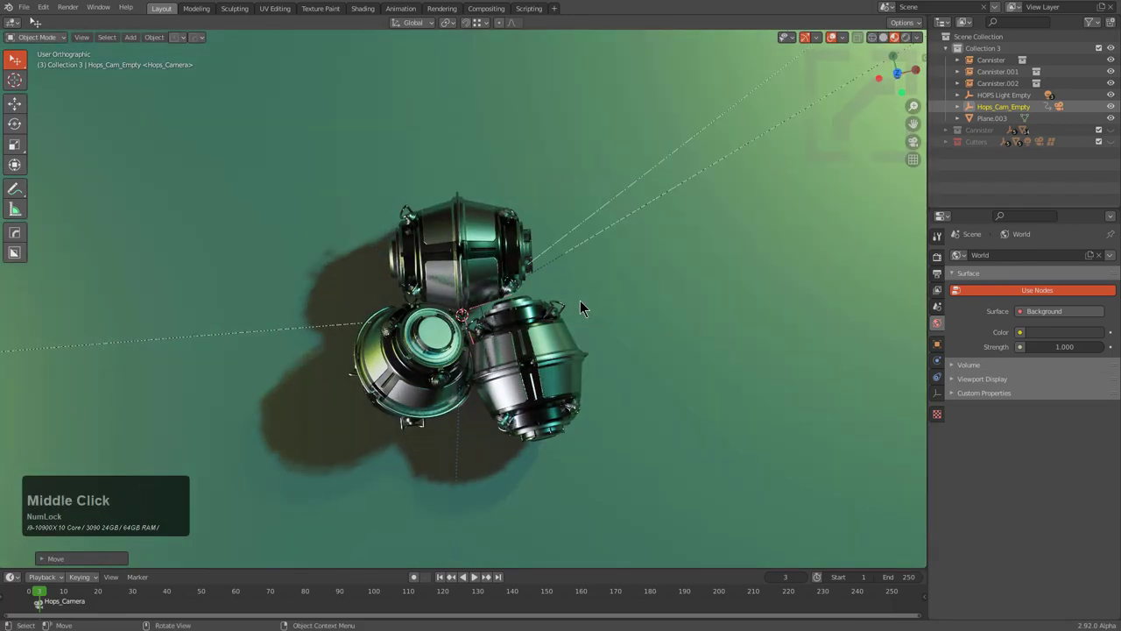
key("KP_7")
left_click(583, 314)
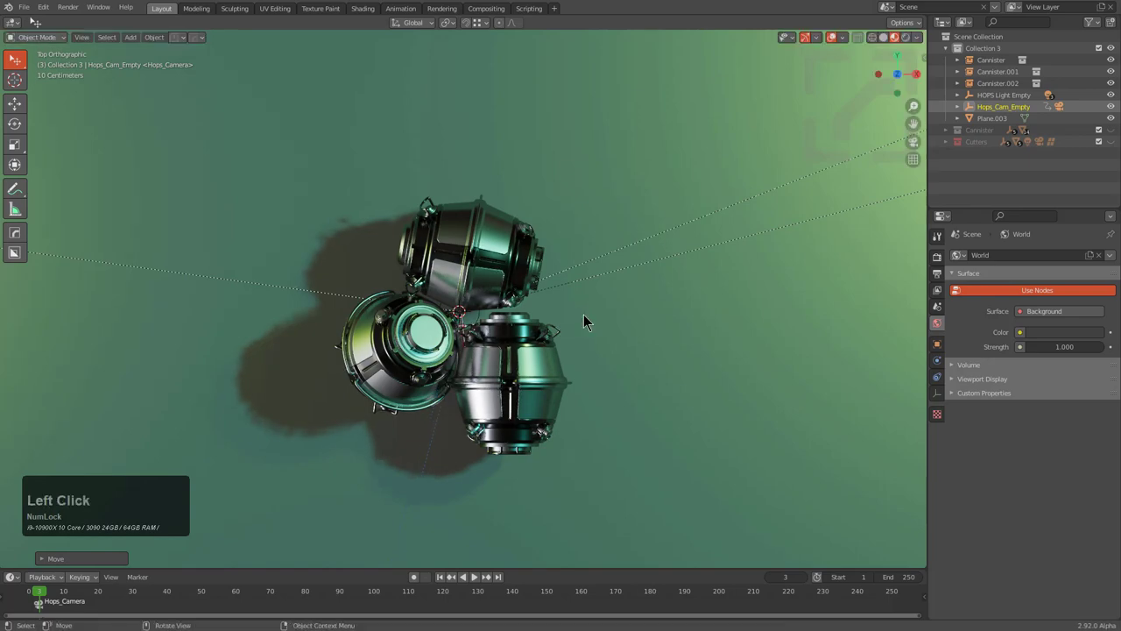
key("KP_0")
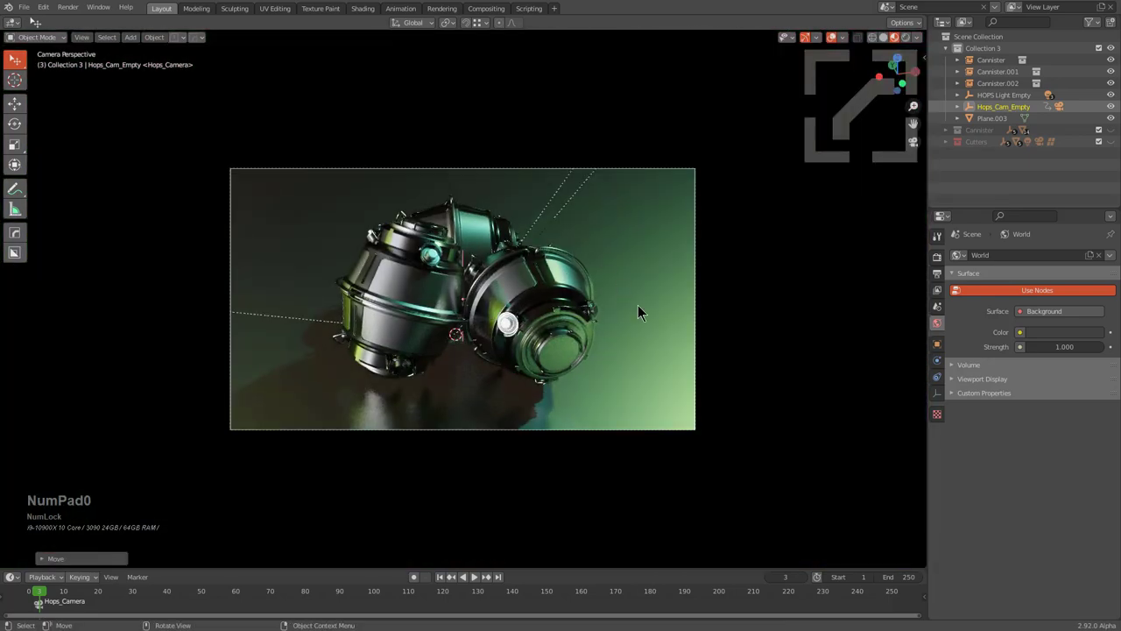
key("s")
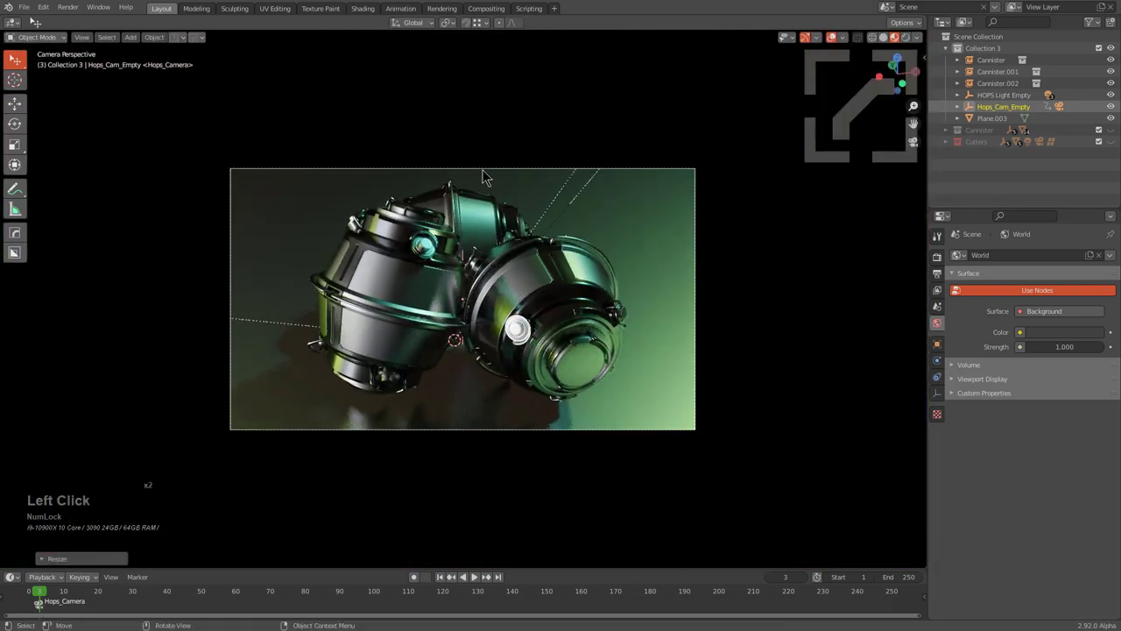
Step: Enable depth of field on Hops_Camera, focusing on the Cannister object with an F-Stop of 0.1
left_click(483, 171)
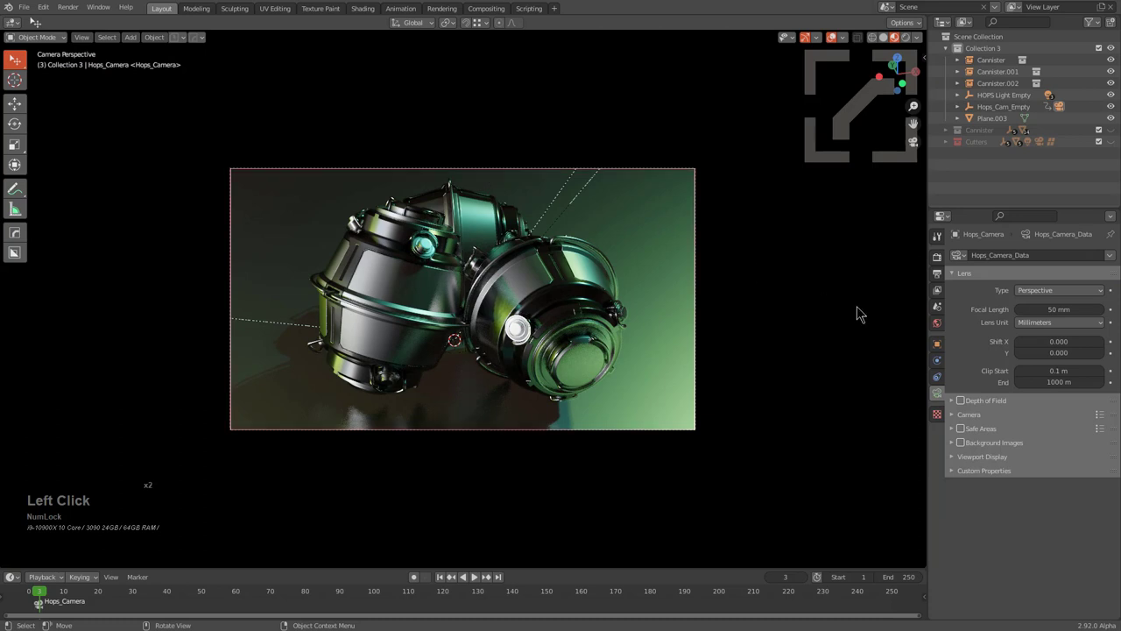
left_click(974, 402)
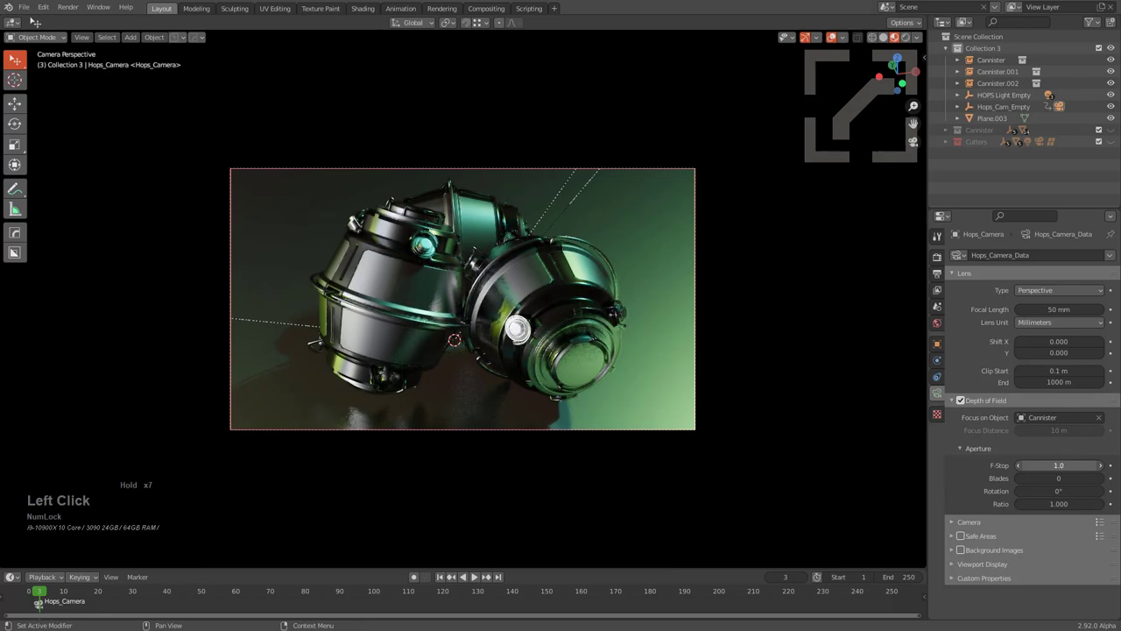
scroll(679, 299, "up", 3)
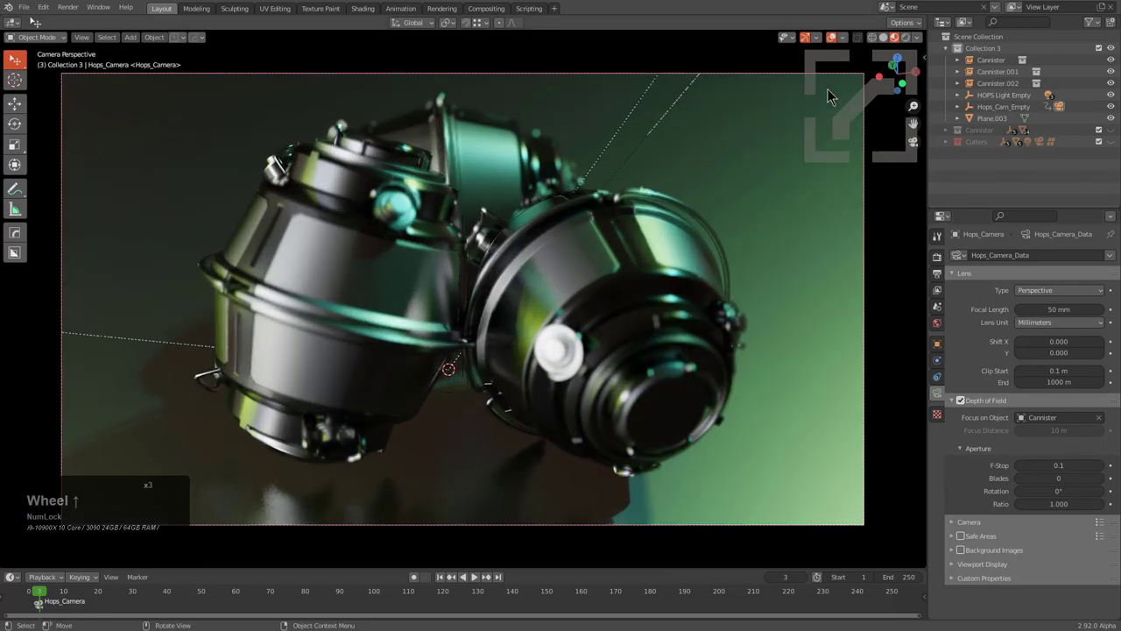
Step: Play the turntable animation and use Hard Ops Frame Range to set the scene frames from 1 to 6000
key("space")
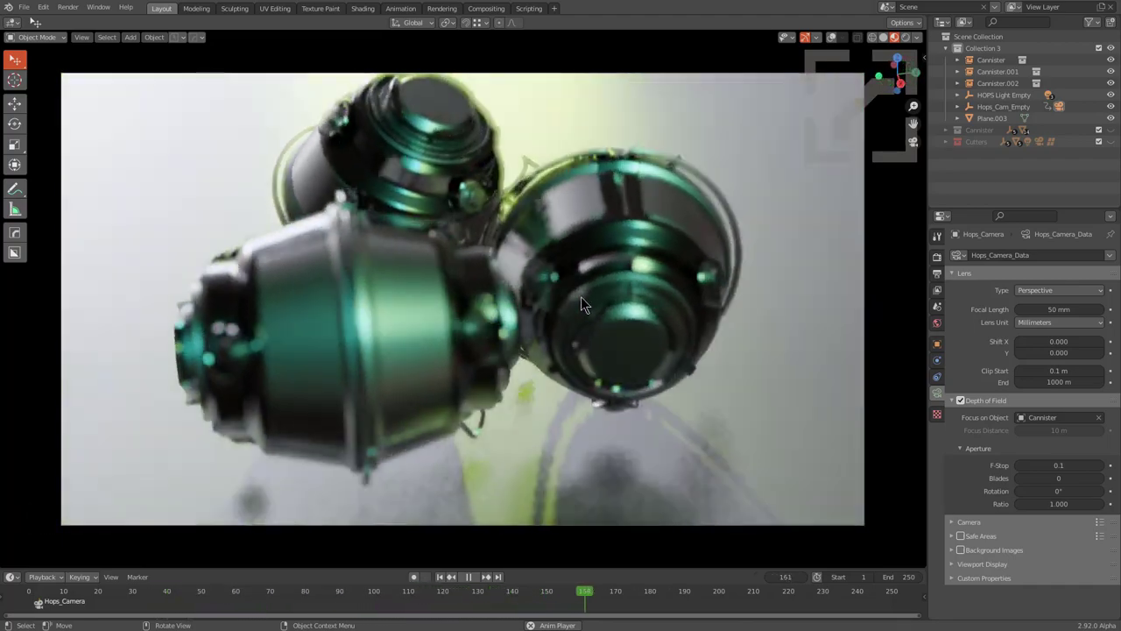
key("q")
mouse_move(562, 390)
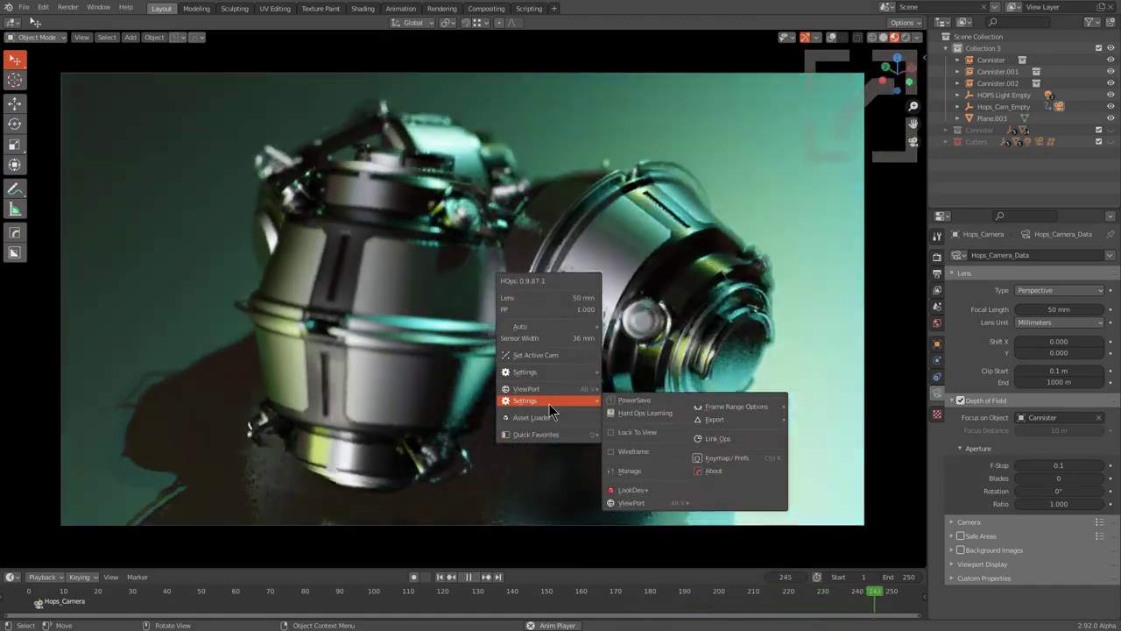
mouse_move(736, 406)
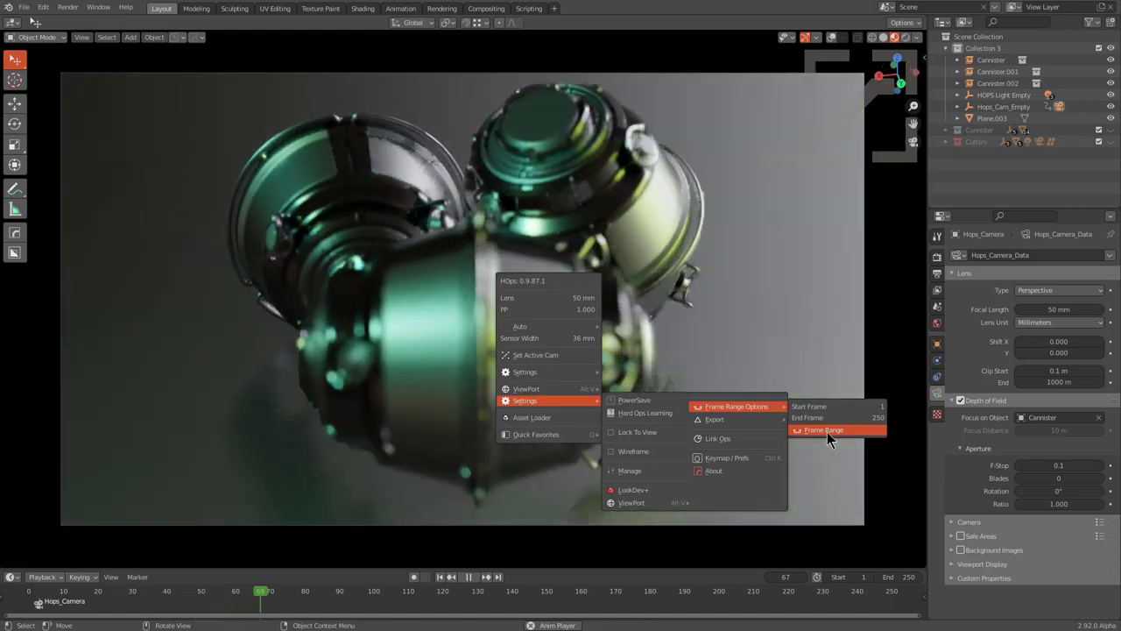
left_click(827, 431)
key("F9")
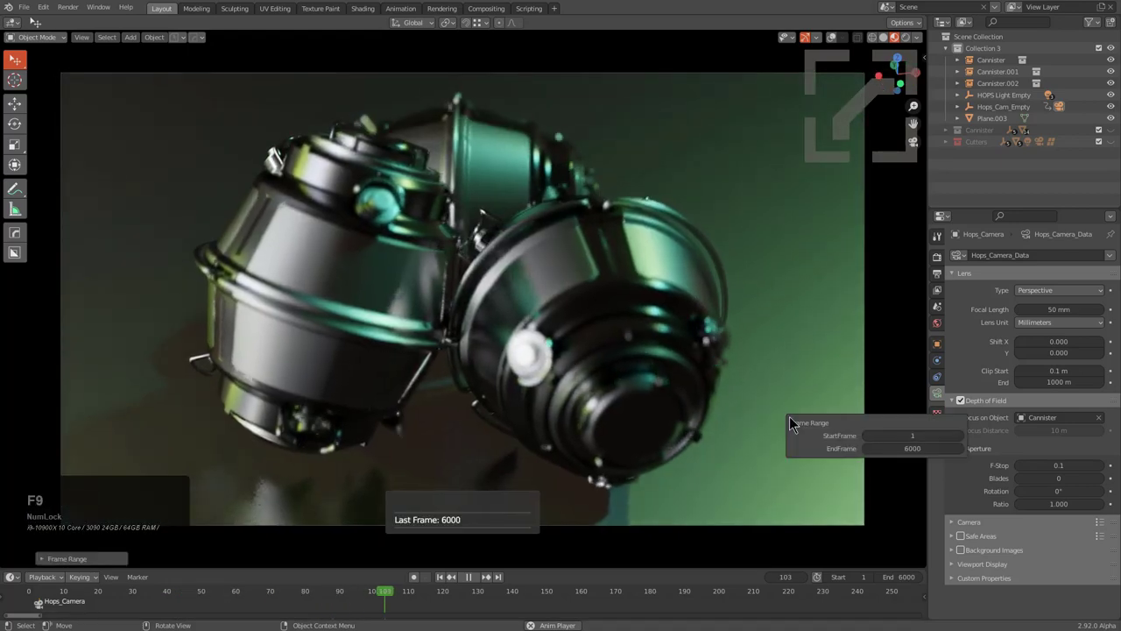
left_click_drag(827, 418, 645, 260)
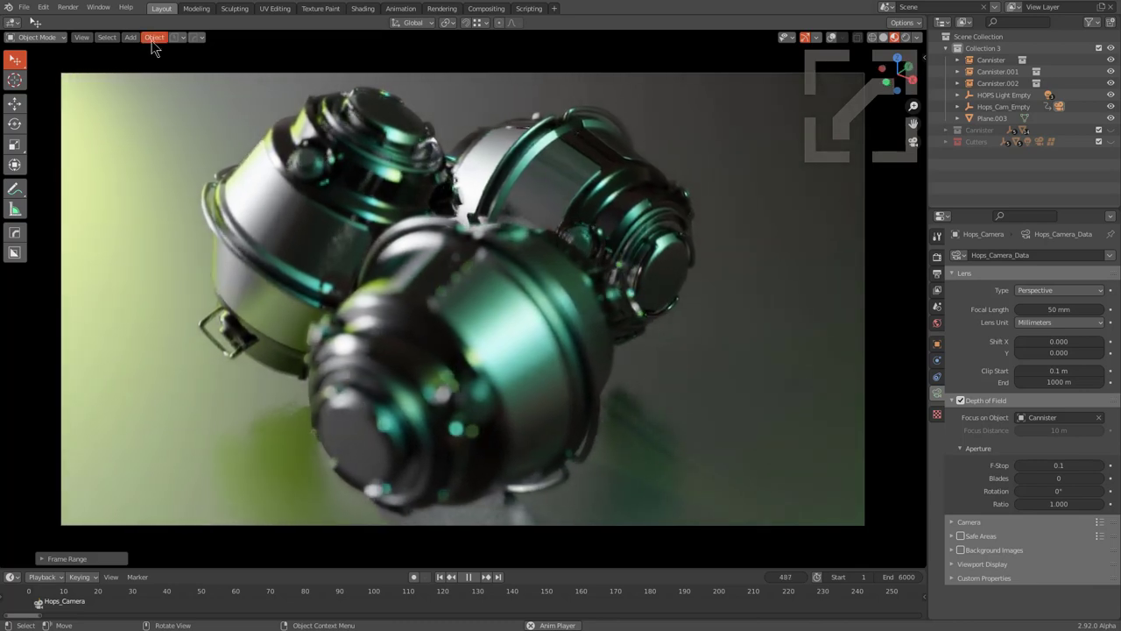
Step: Launch the hidden paddle game from the Hard Ops version entry and adjust the paddle height
left_click(197, 38)
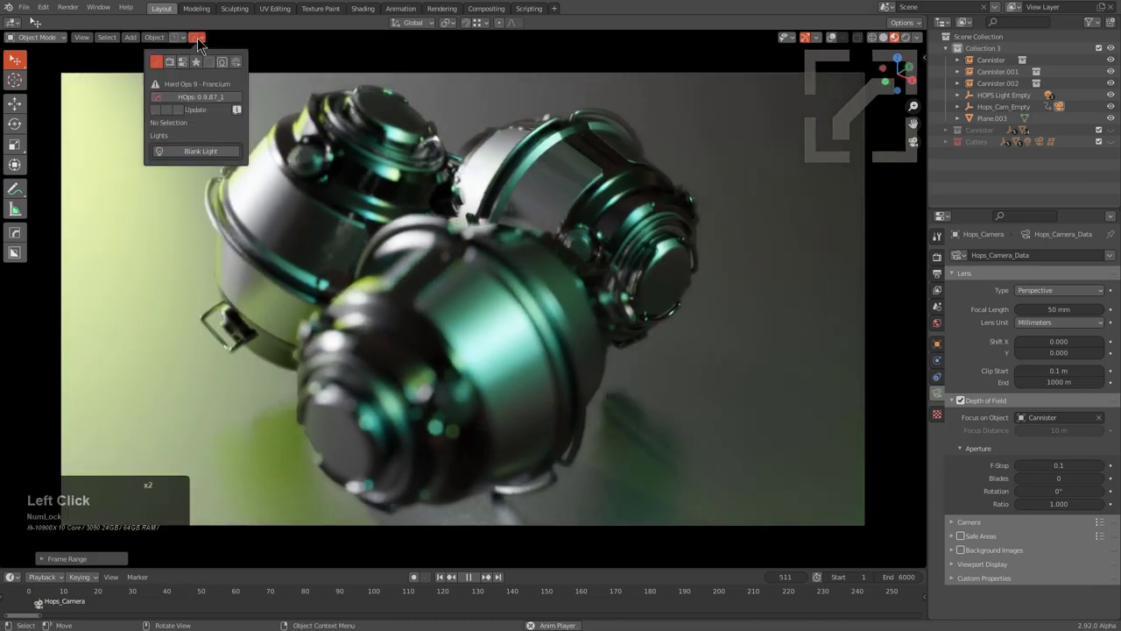
left_click(198, 96, "ctrl")
scroll(394, 289, "up", 3)
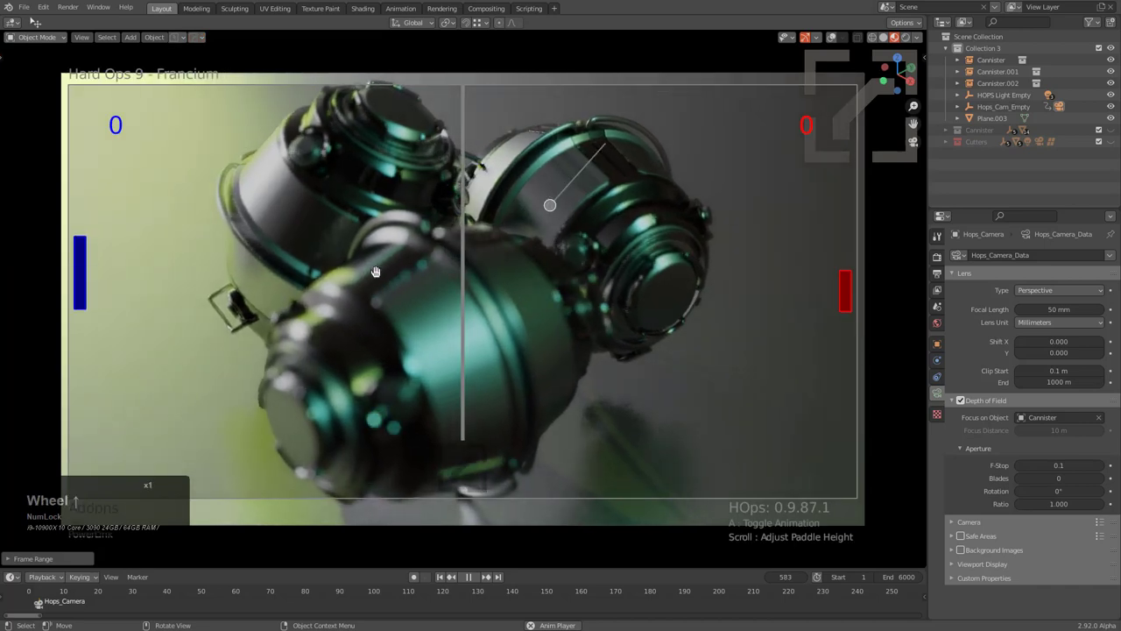
scroll(552, 267, "up", 1)
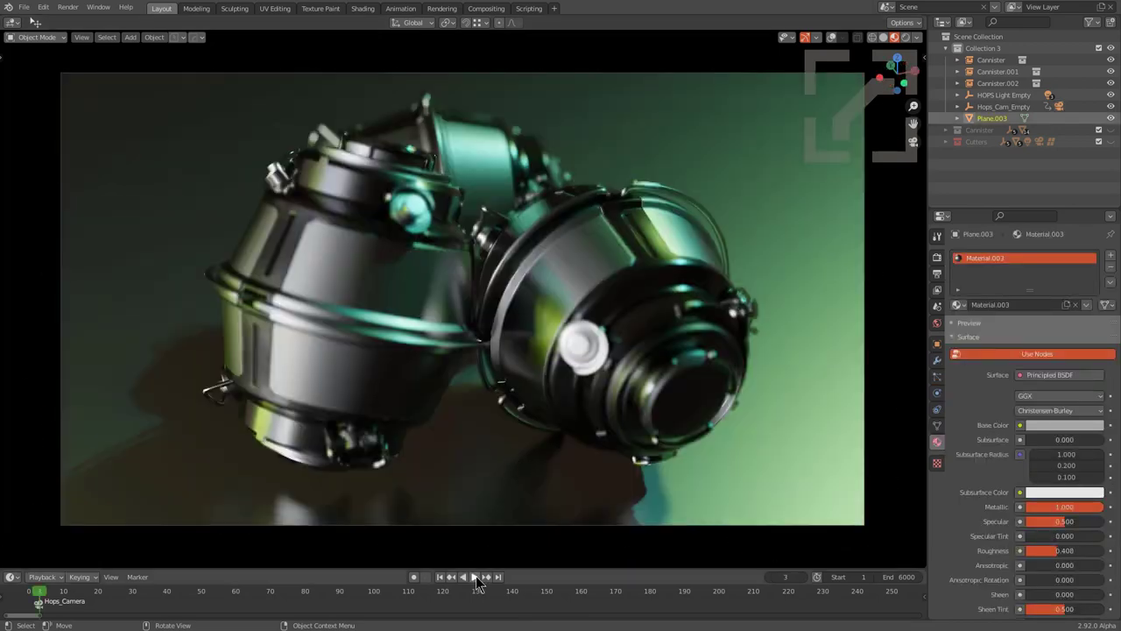
Step: Play back the turntable animation to review the shot, then cancel playback to return to the starting frame
left_click(474, 576)
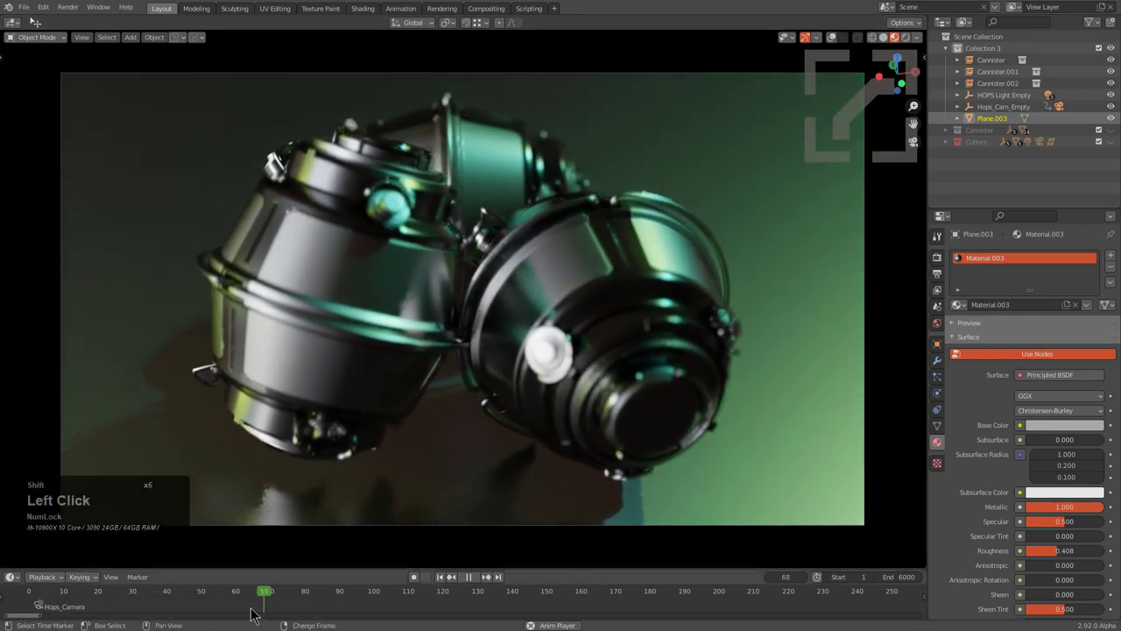
left_click_drag(320, 613, 585, 613)
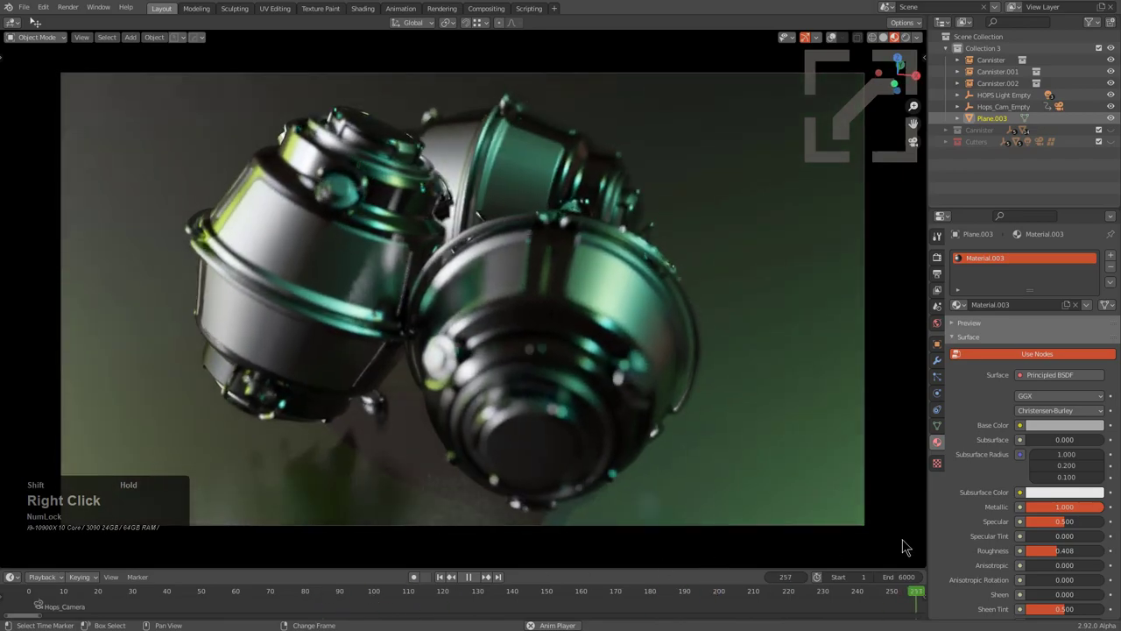
key("Escape")
Step: Select the Cannister.001 instance and rotate it in side view so the barrel tilts over toward the floor
left_click(578, 355)
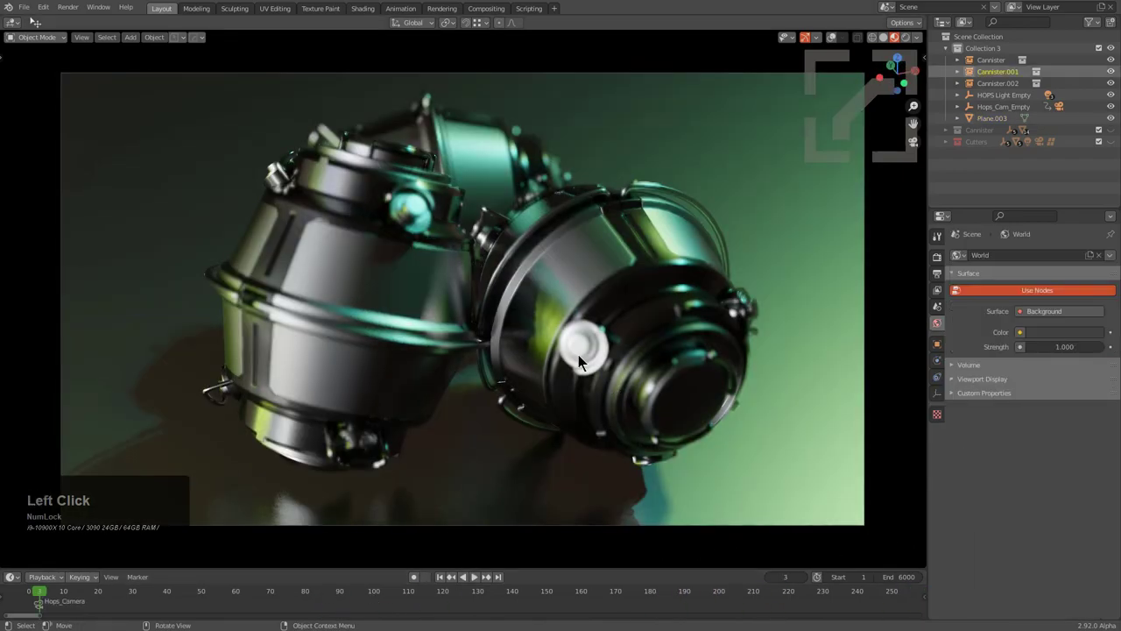
middle_click_drag(578, 354, 462, 332)
scroll(495, 338, "up", 4)
middle_click(465, 339)
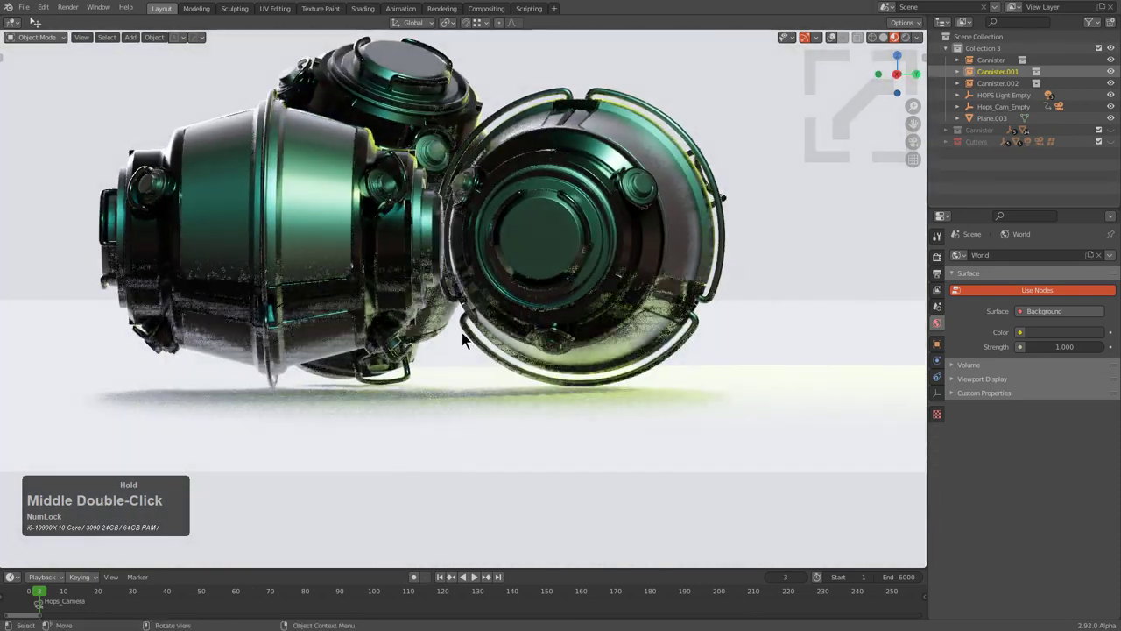
key("r")
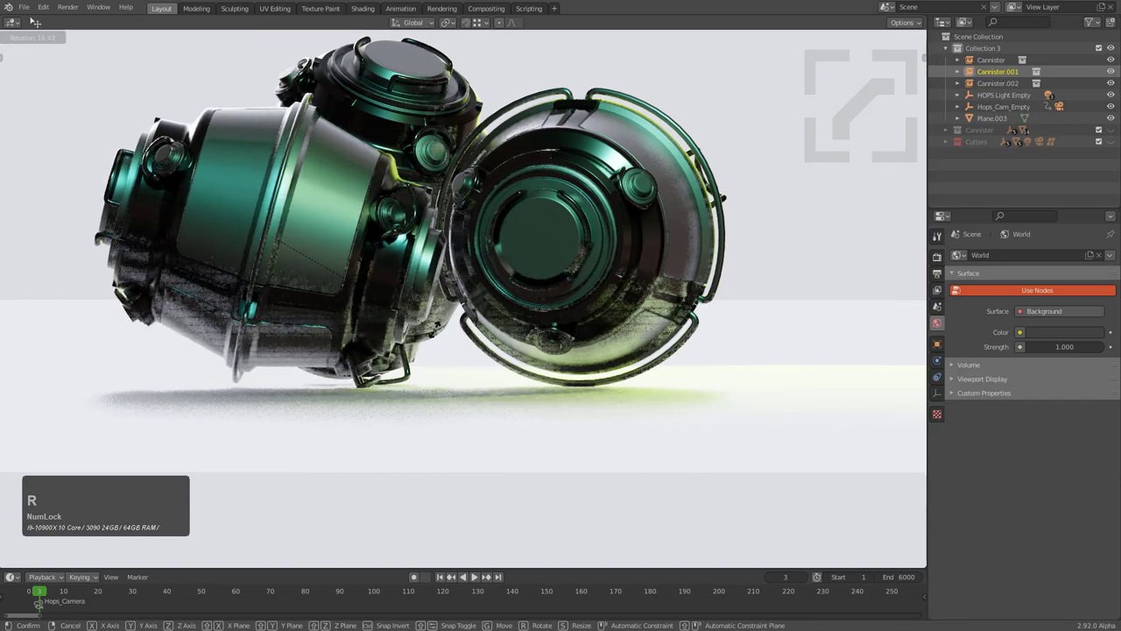
middle_click_drag(434, 329, 430, 331)
Step: Check the tilted Cannister.001 from front and side, and refine its rotation and position near the floor
key("KP_1")
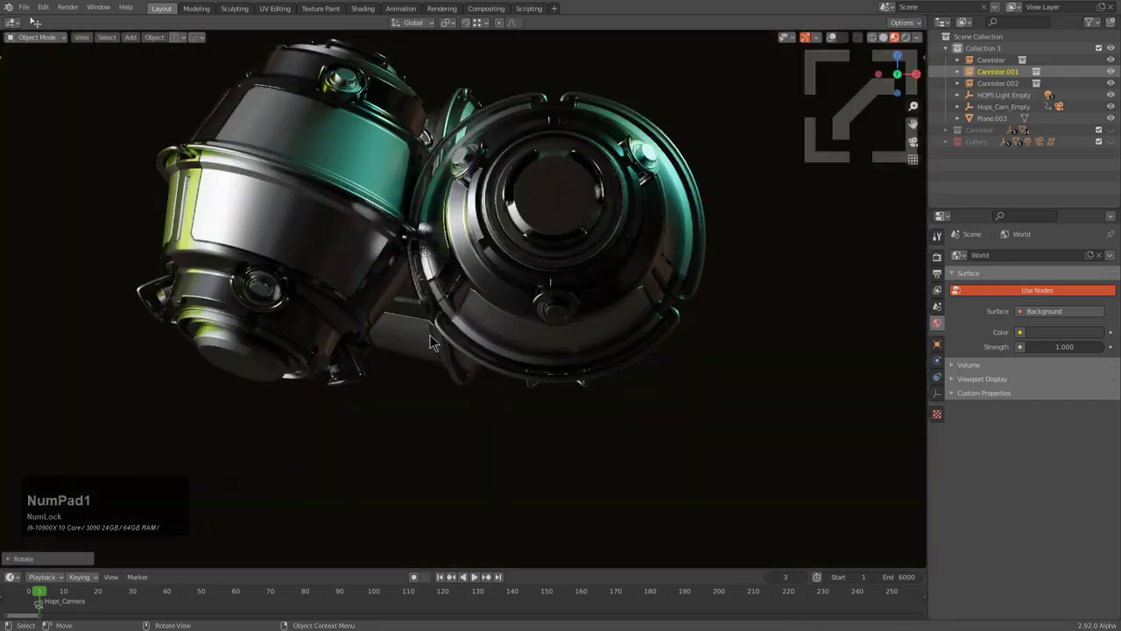
key("KP_5")
key("KP_5")
key("KP_5")
key("KP_5")
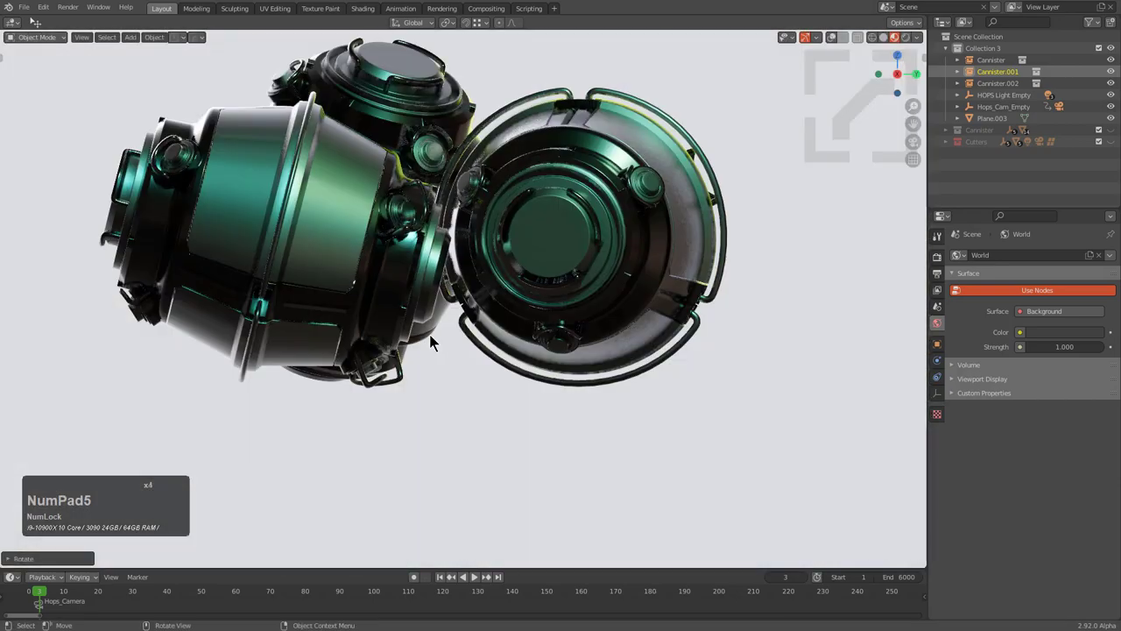
middle_click_drag(430, 337, 538, 322)
scroll(538, 322, "up", 3)
key("r")
key("g")
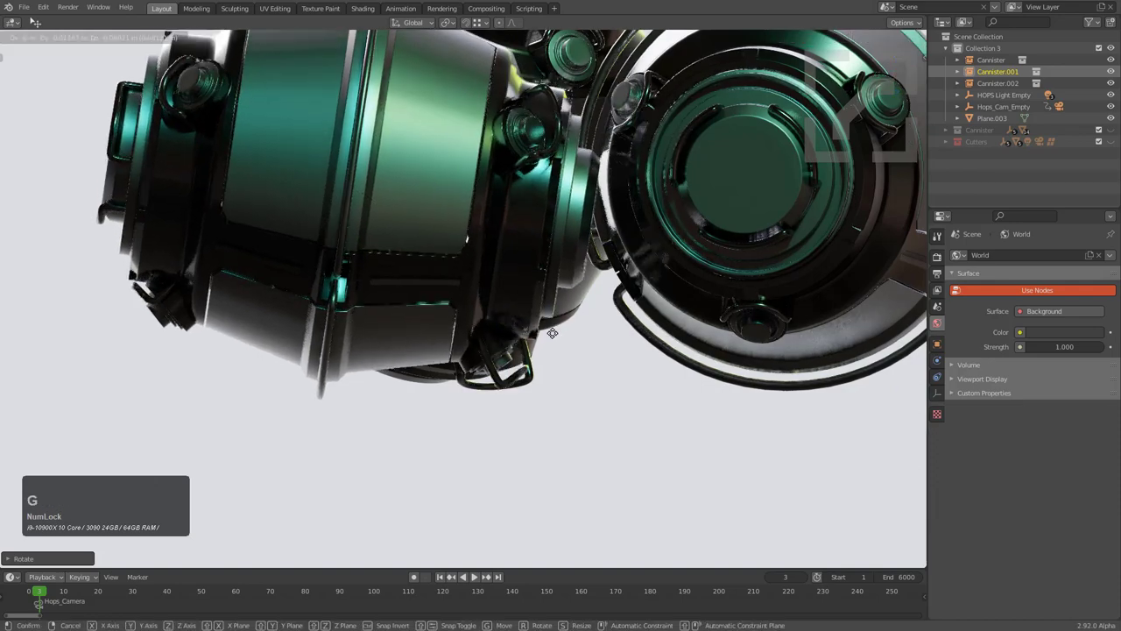
Step: Switch to wireframe shading and rotate and move Cannister.001 until its ring and lower handle rest on the floor line
left_click(872, 37)
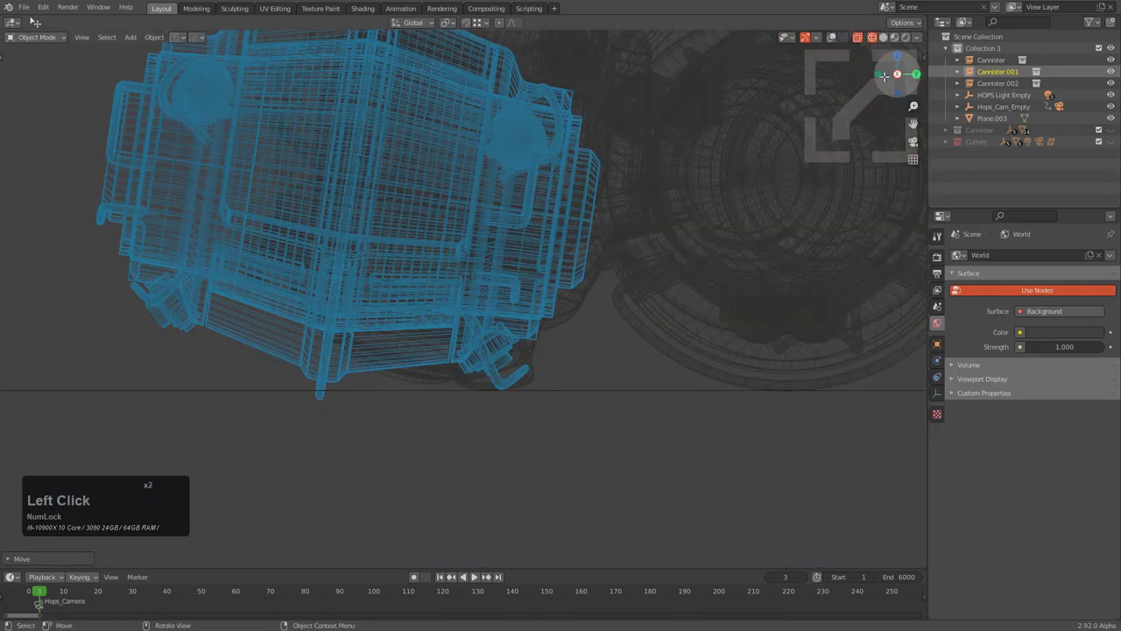
key("r")
left_click(609, 298)
key("g")
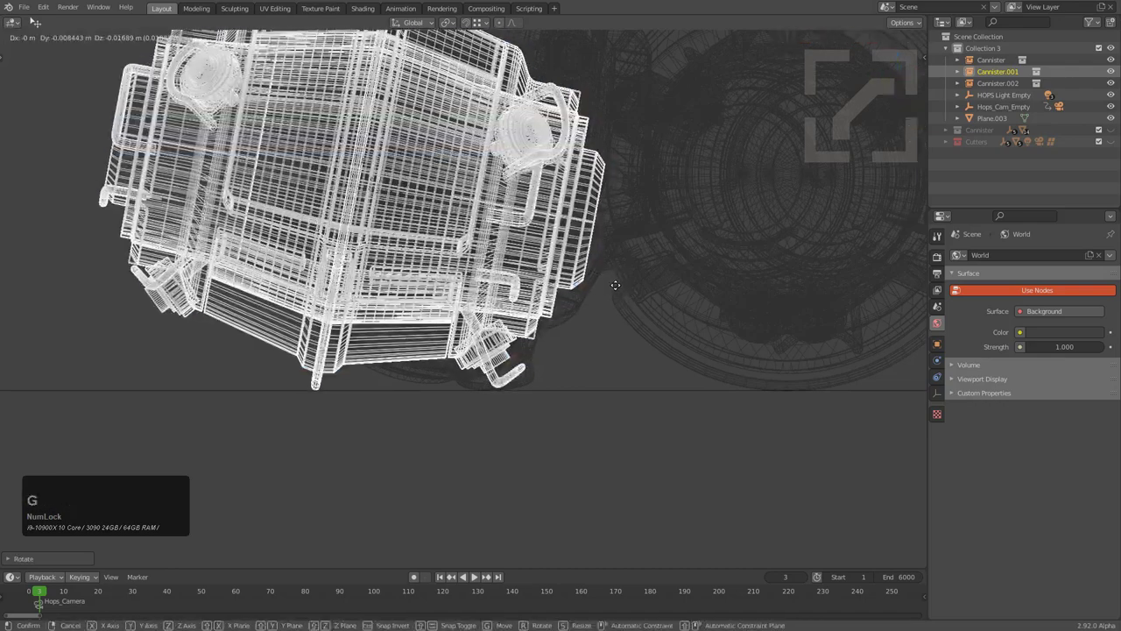
left_click(616, 285)
key("alt+z")
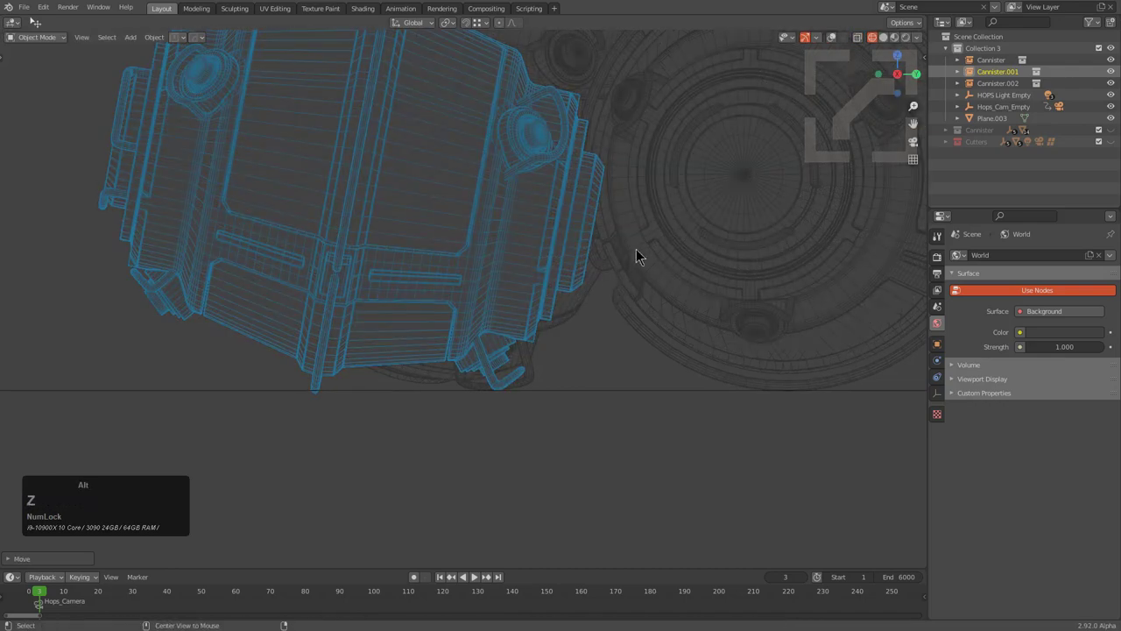
key("g")
left_click(658, 206)
Step: Rotate and move Cannister.001 in top view so it sits close beside the other two barrels without intersecting them
middle_click_drag(657, 208, 638, 368, "alt")
key("g")
left_click(661, 405)
key("g")
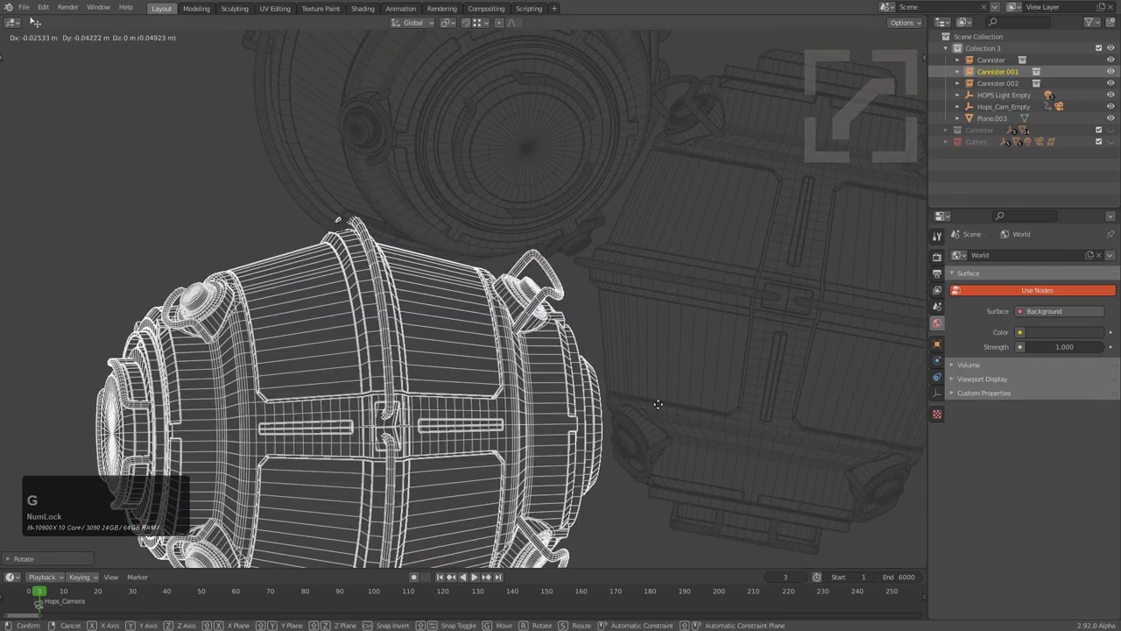
key("r")
left_click(659, 400)
key("g")
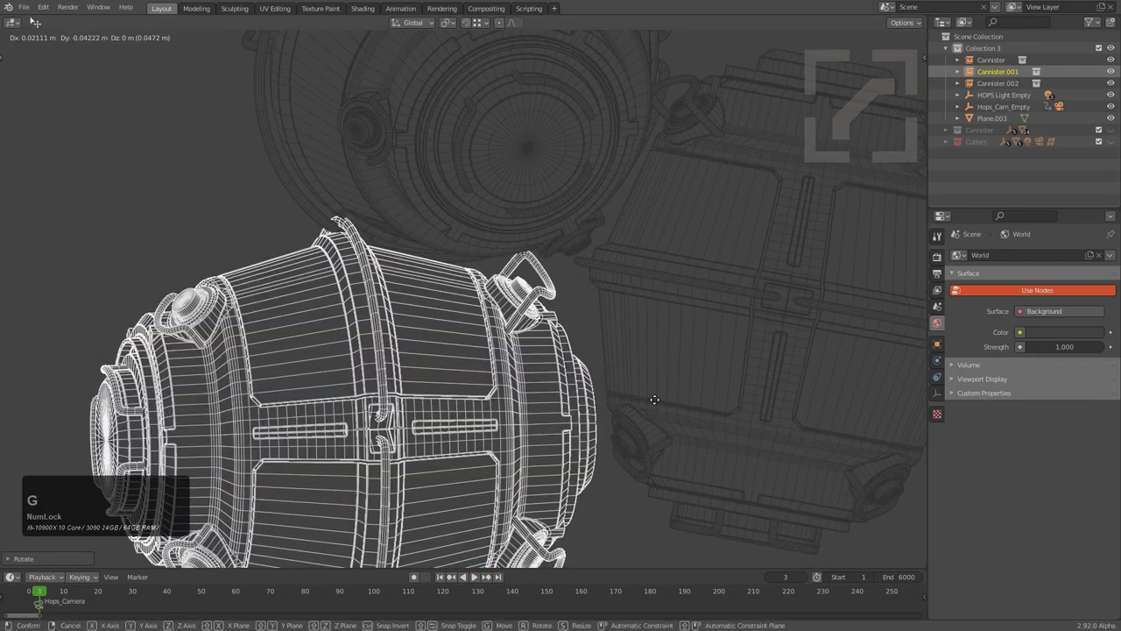
left_click(650, 402)
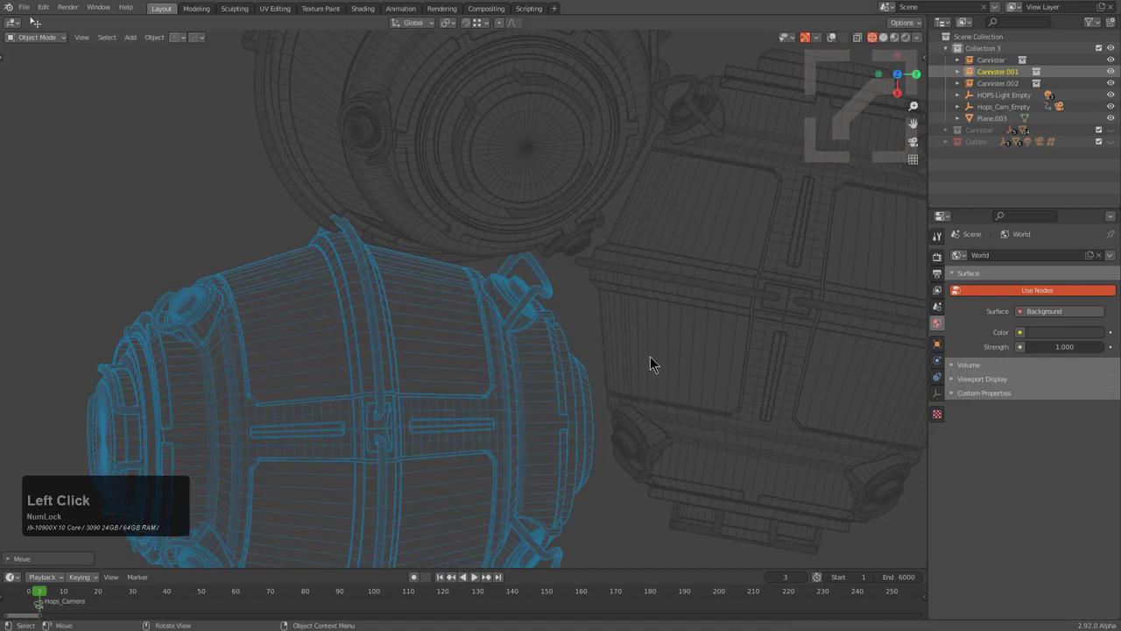
Step: Rotate Cannister.002 in the top view and move it closer to the other two canisters
left_click(779, 413)
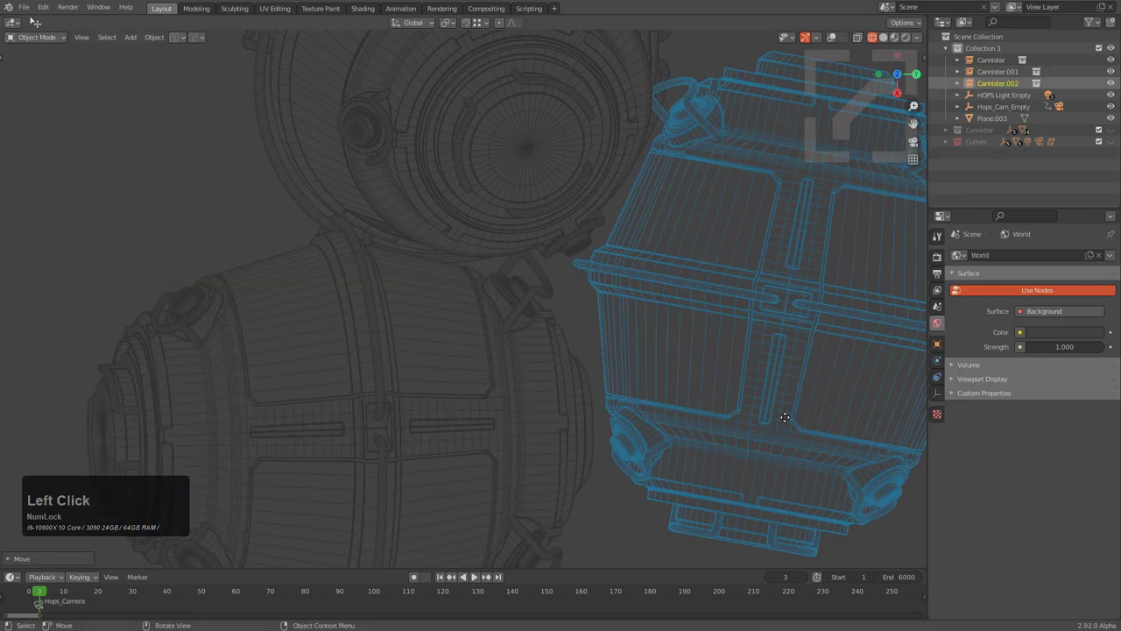
key("r")
left_click(781, 424)
key("g")
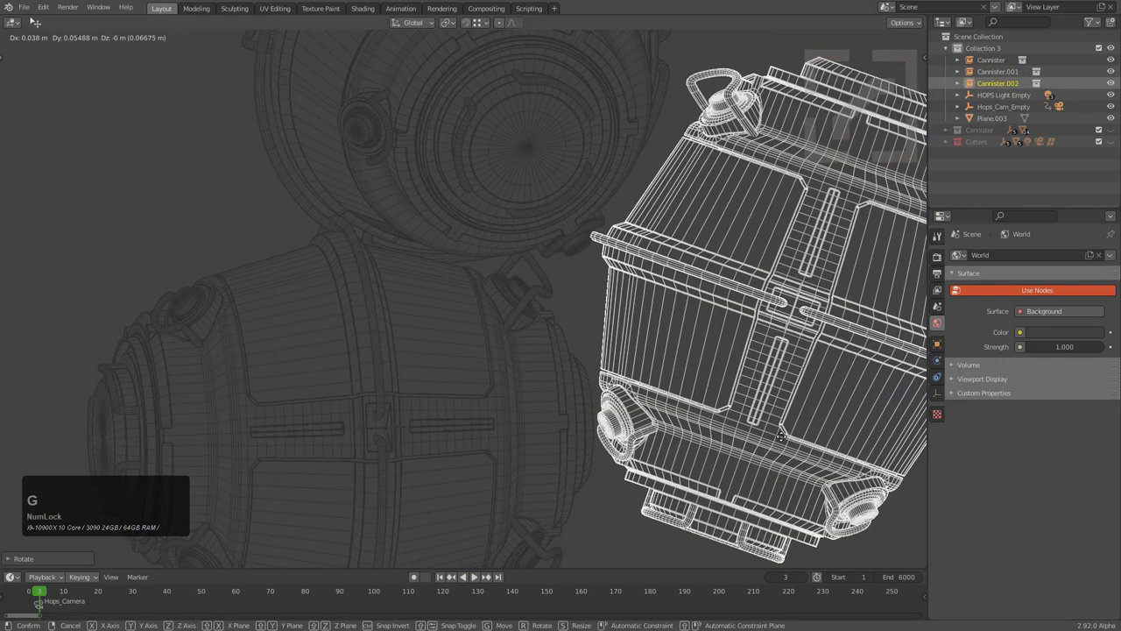
left_click(782, 442)
key("g")
left_click(718, 389)
scroll(717, 389, "down", 2)
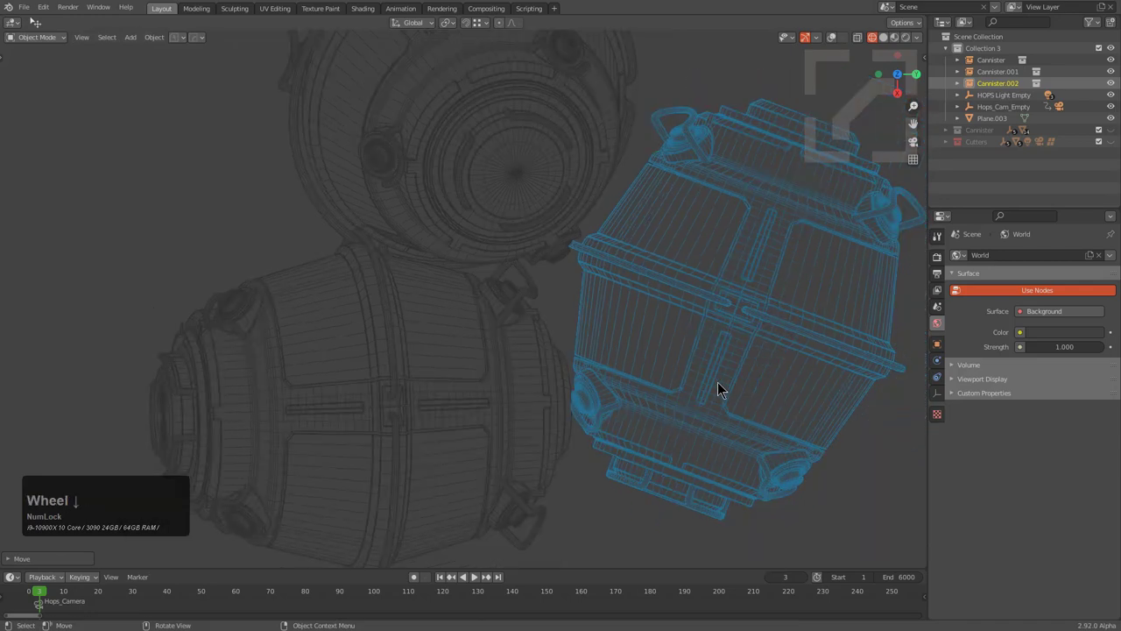
key("a")
scroll(645, 289, "down", 1)
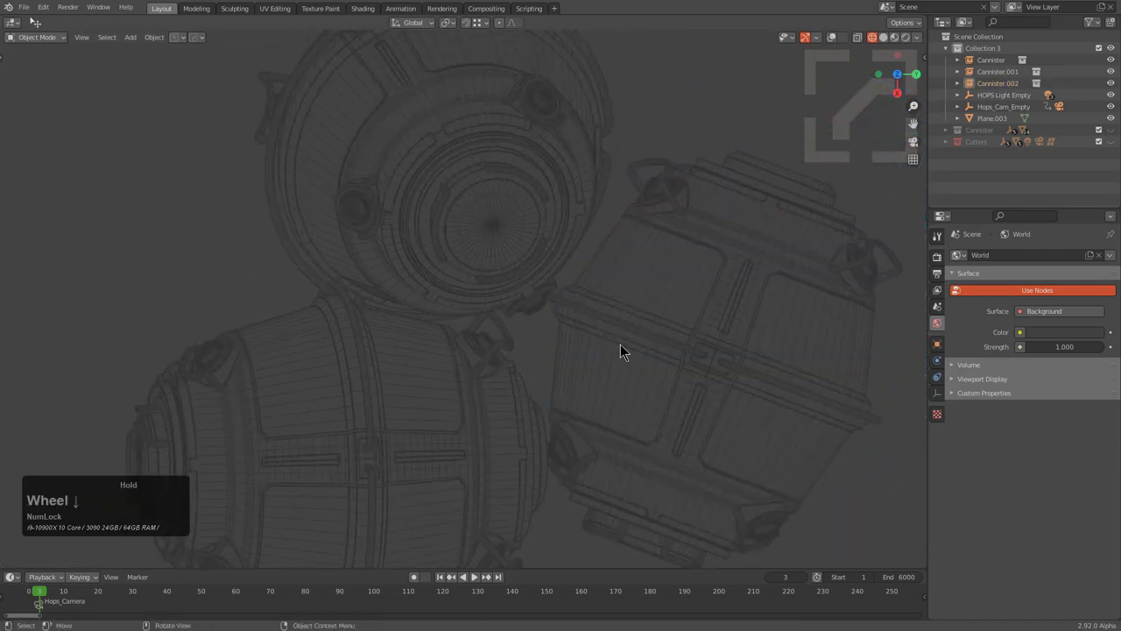
Step: Tilt Cannister.002 by about -9° around its local X axis and adjust its height along Z to meet the floor
middle_click_drag(620, 344, 610, 281, "shift")
scroll(666, 317, "up", 2)
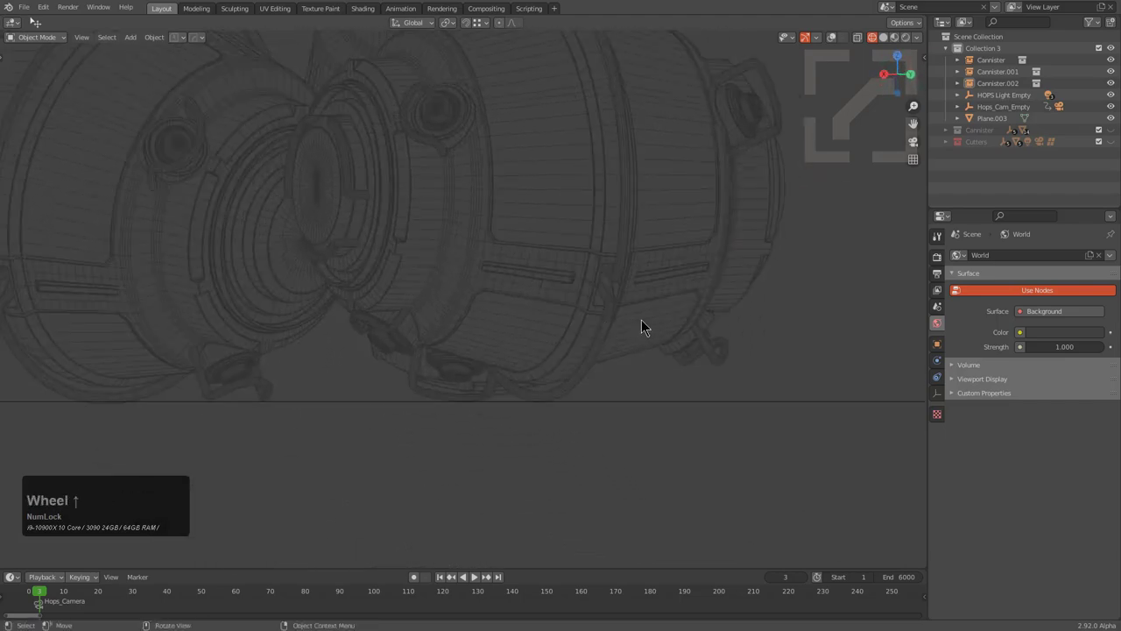
left_click(683, 315)
middle_click_drag(683, 315, 660, 333)
scroll(731, 348, "up", 3)
key("r")
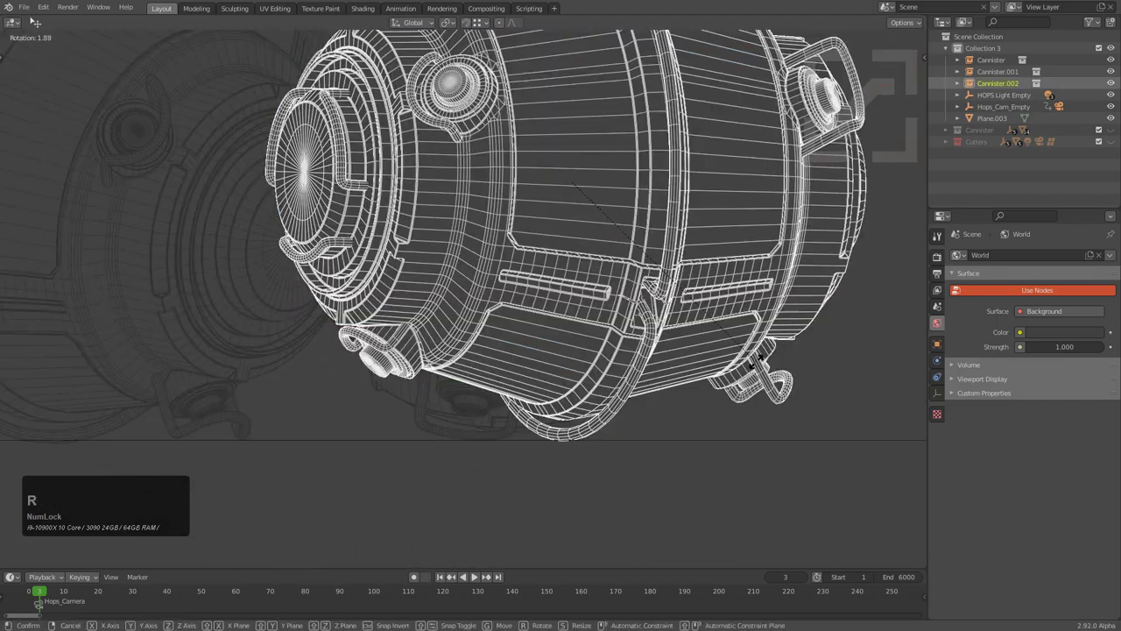
key("x")
key("x")
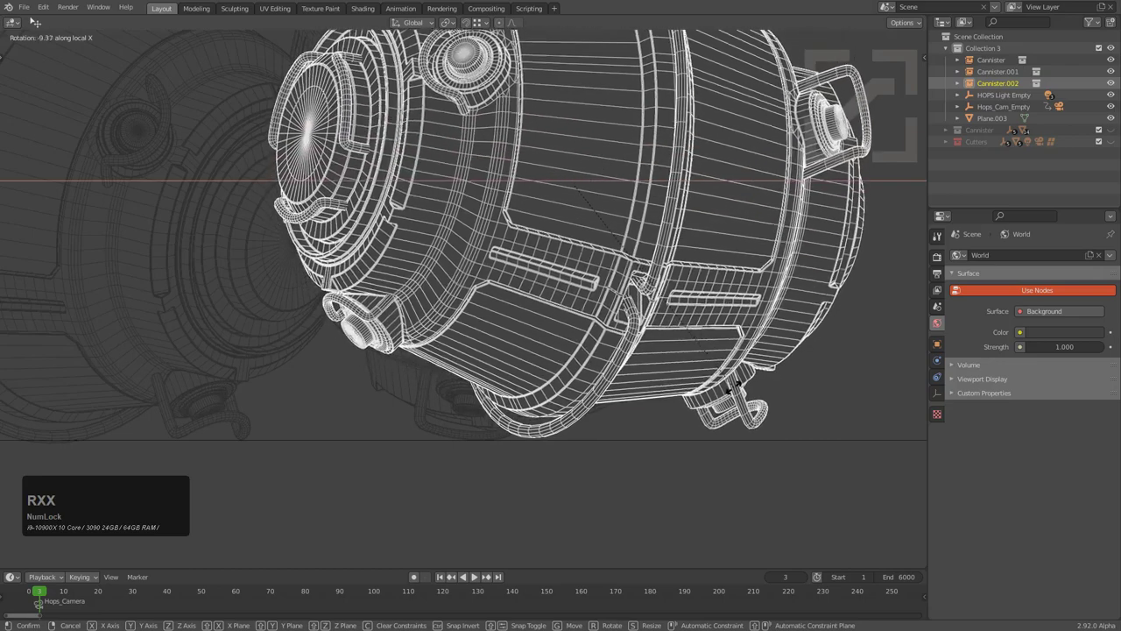
key("g")
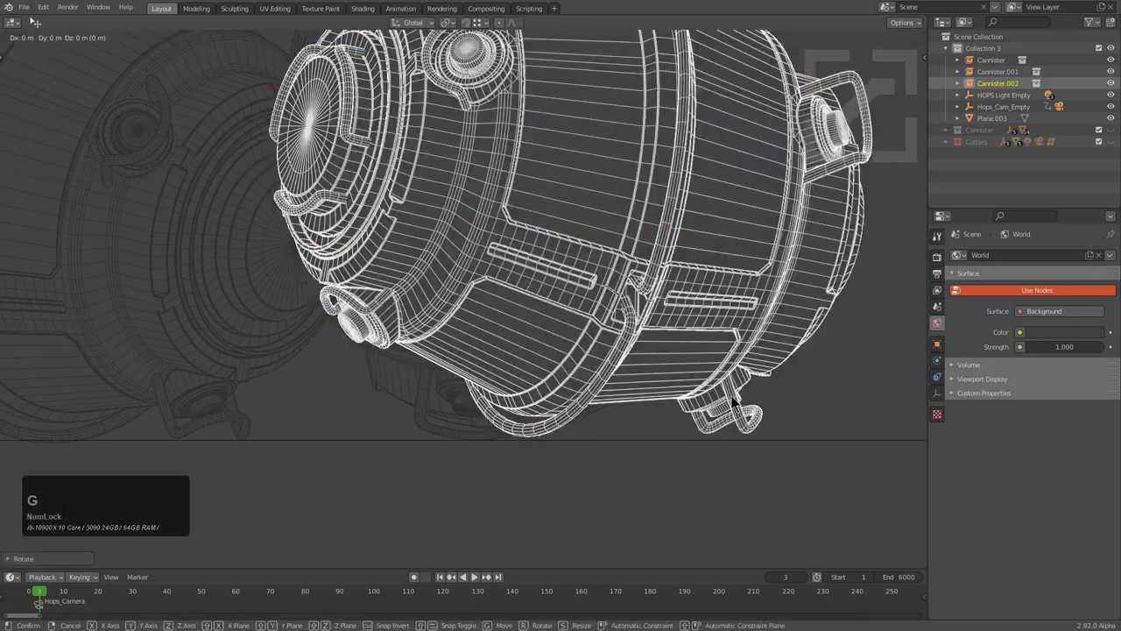
key("z")
left_click(731, 400)
Step: Fine-tune Cannister.002's tilt around its local X axis by about -0.4° and its height along Z
key("r")
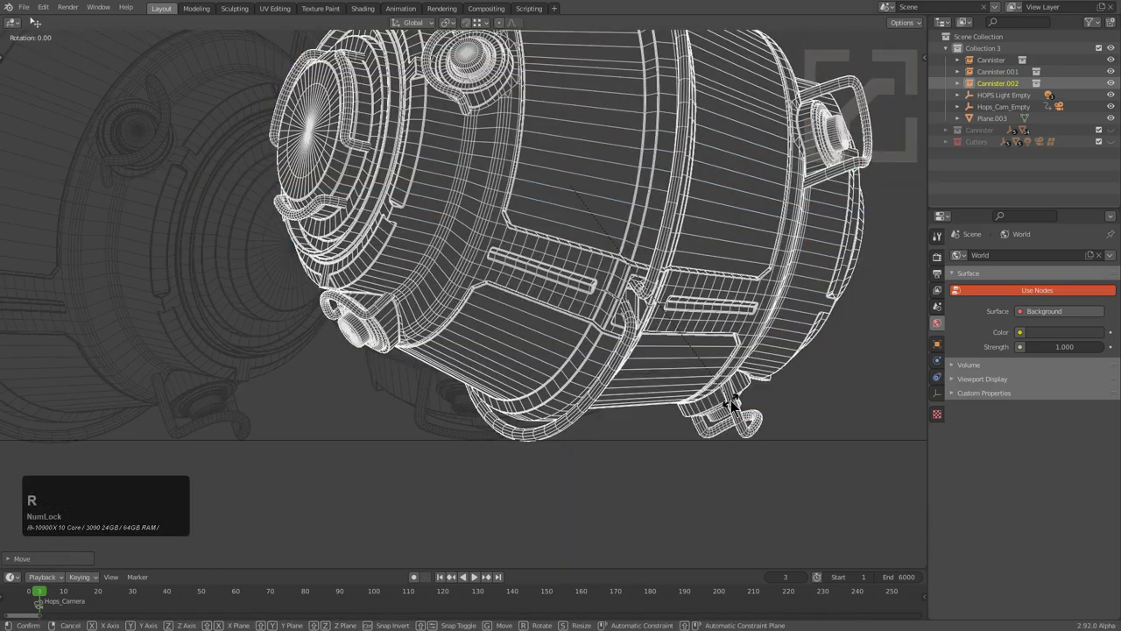
key("x")
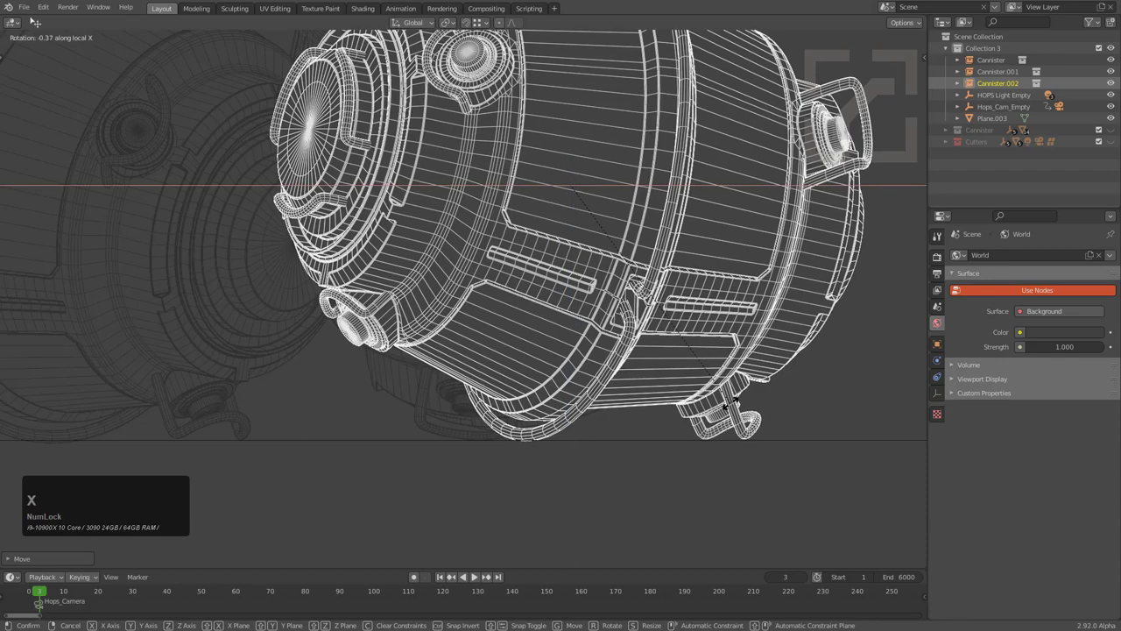
left_click(730, 404)
key("g")
key("z")
left_click(730, 405)
Step: Slide Cannister.002 toward the neighbouring canisters, rotate it by about 3°, and nudge it into place
middle_click_drag(731, 405, 660, 413)
key("g")
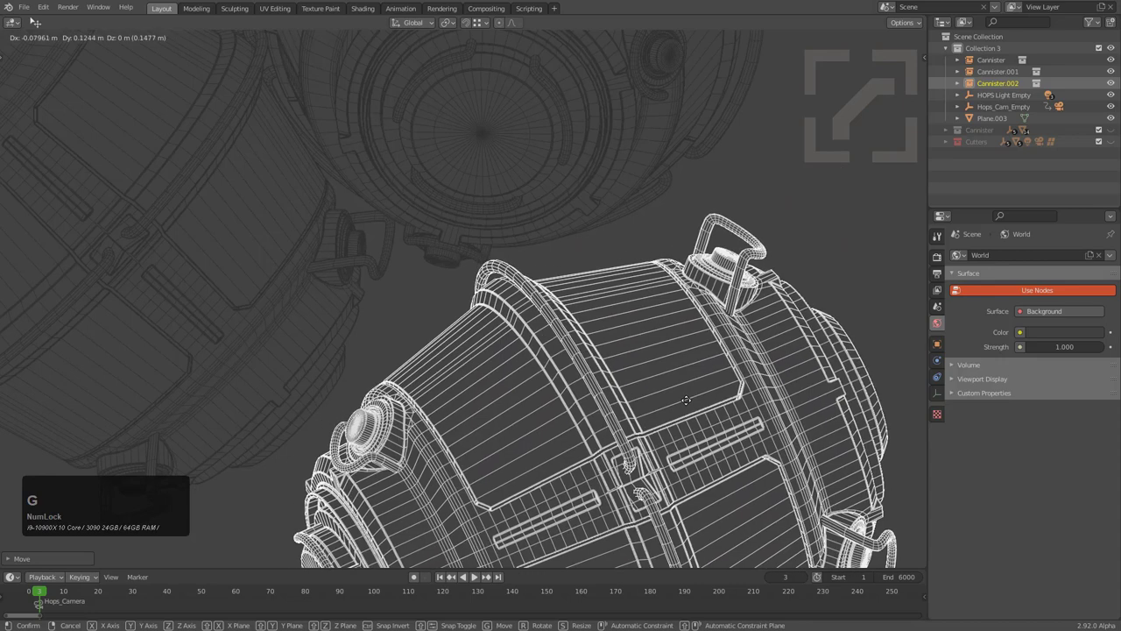
left_click(670, 388)
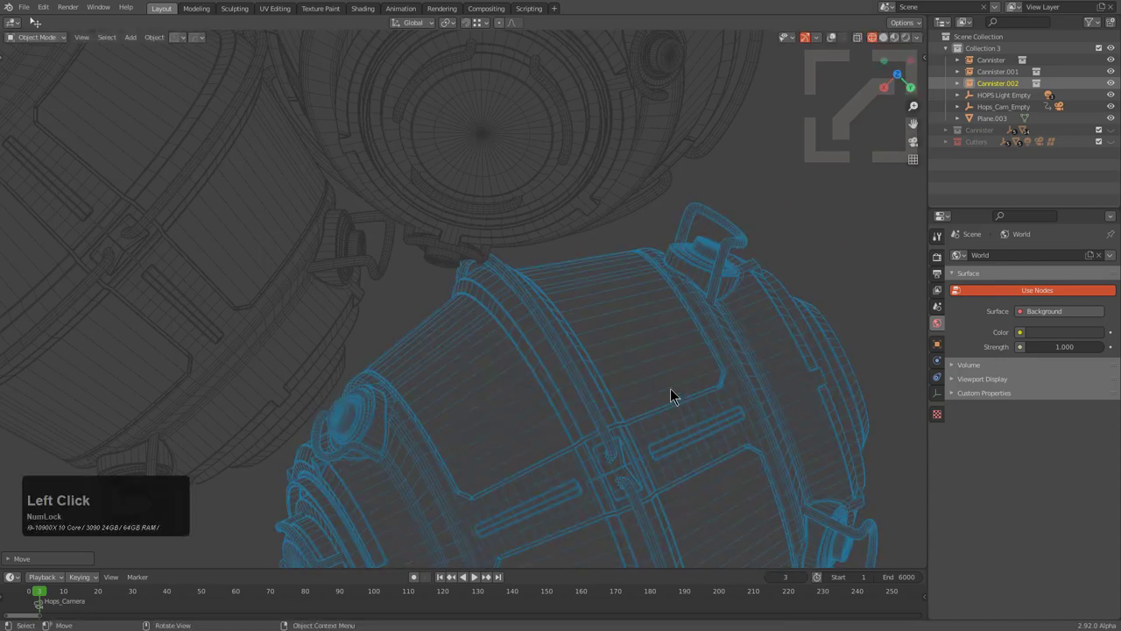
key("r")
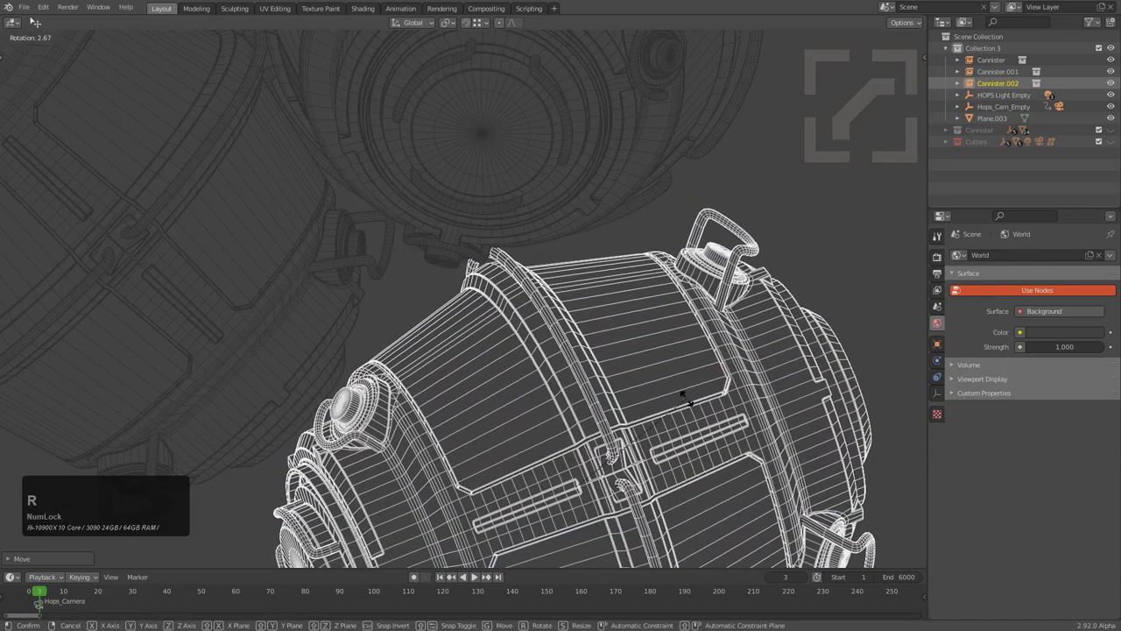
left_click(686, 396)
key("g")
left_click(690, 396)
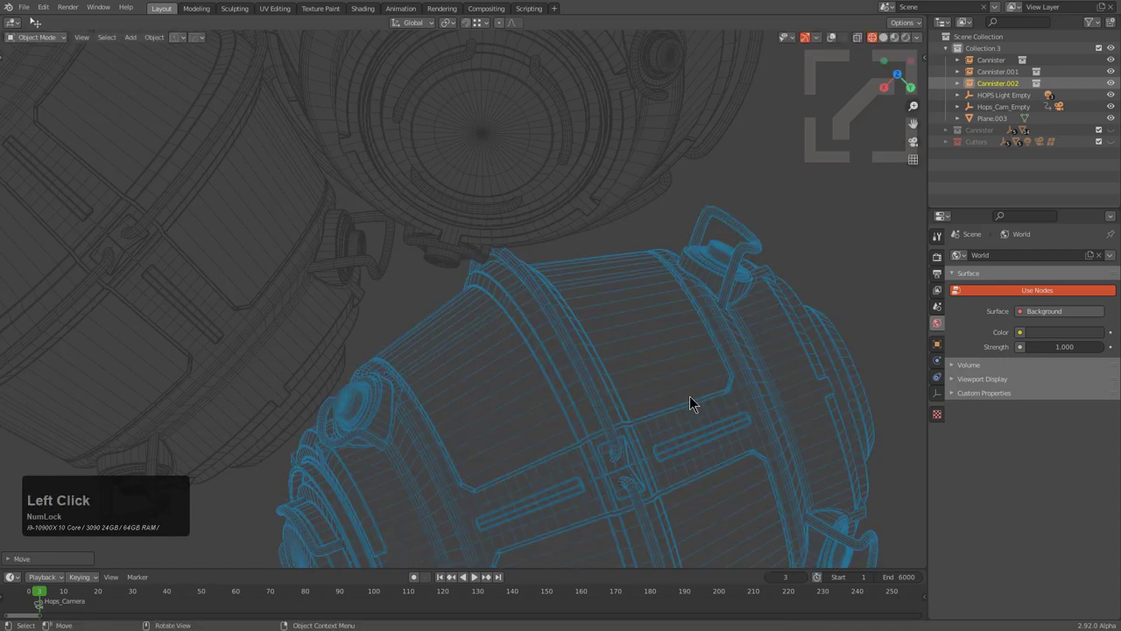
scroll(669, 335, "down", 2)
key("a")
left_click(611, 347)
key("g")
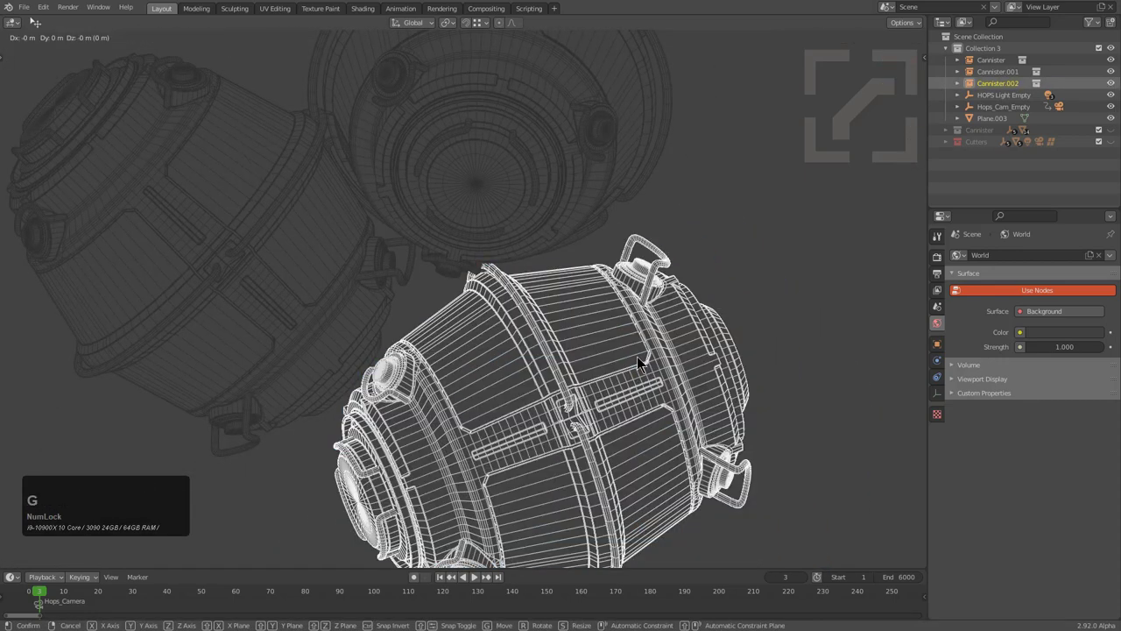
left_click(636, 356)
Step: Deselect everything and preview the canister arrangement through the camera in Material Preview shading, briefly playing the animation
key("alt+a")
scroll(555, 366, "down", 3)
middle_click_drag(556, 365, 579, 258)
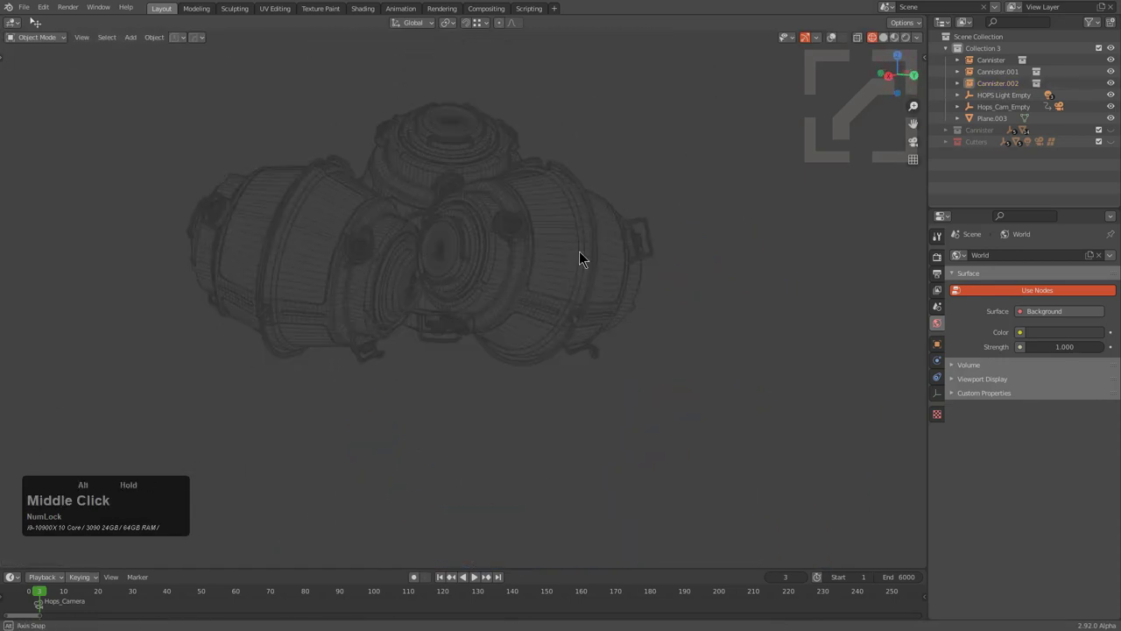
key("KP_0")
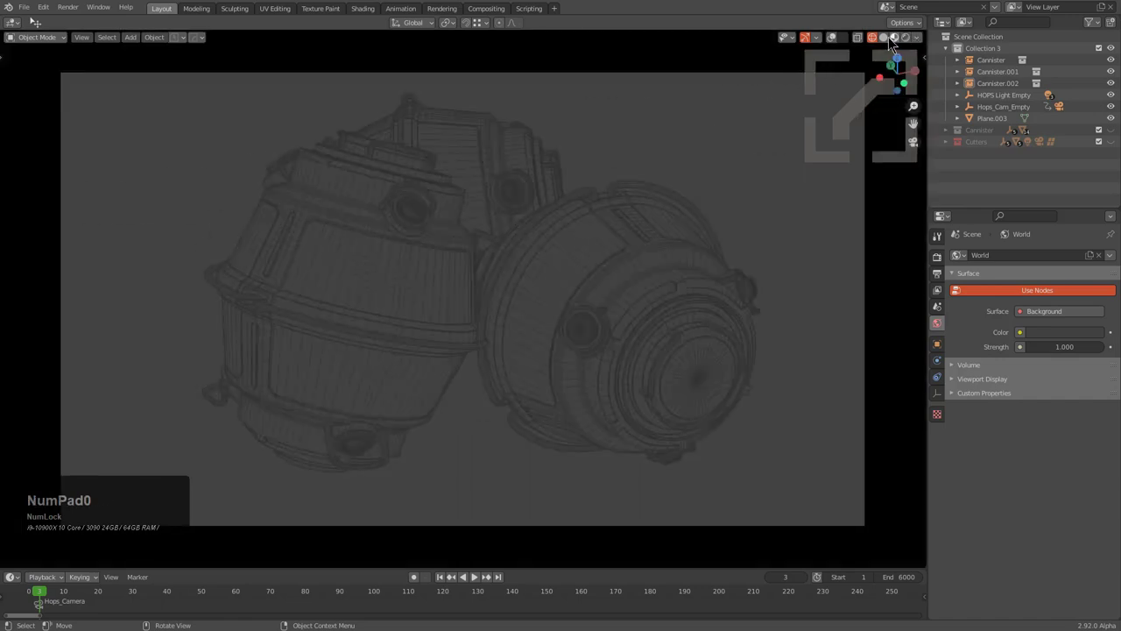
left_click(888, 37)
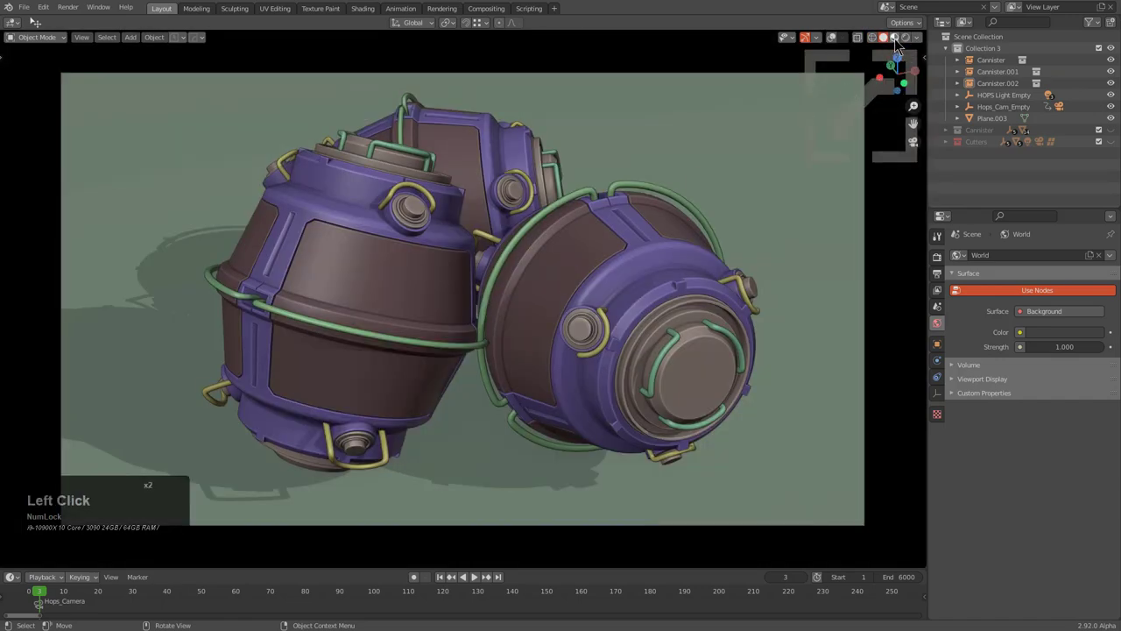
key("space")
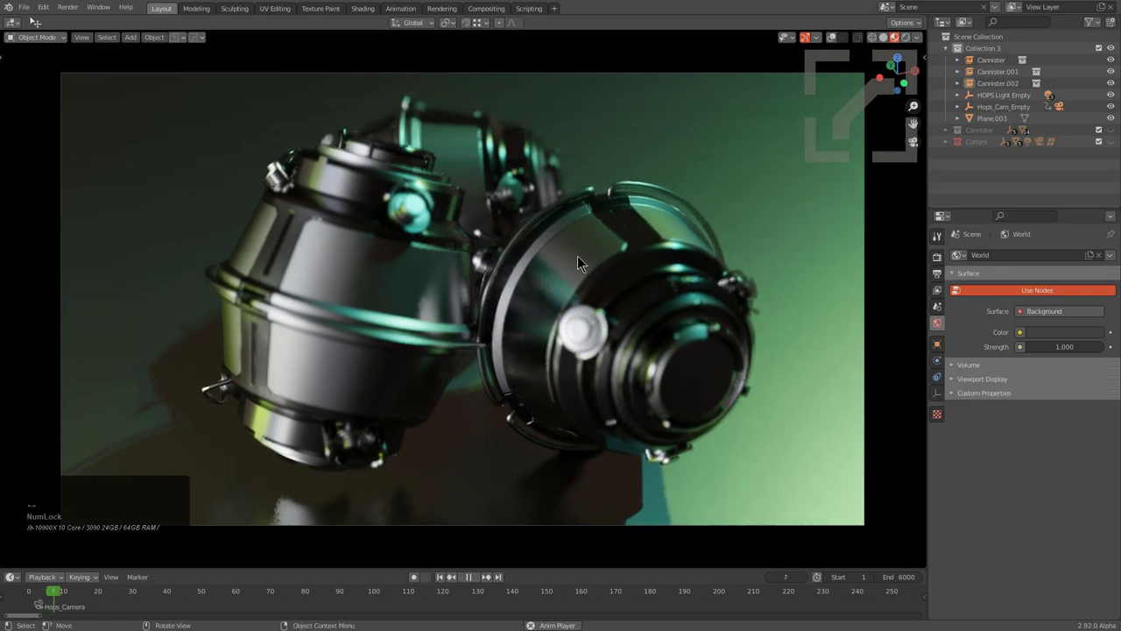
key("Escape")
Step: Select the Cannister object and examine from several sides how its base meets the floor, using wireframe shading
left_click(390, 423)
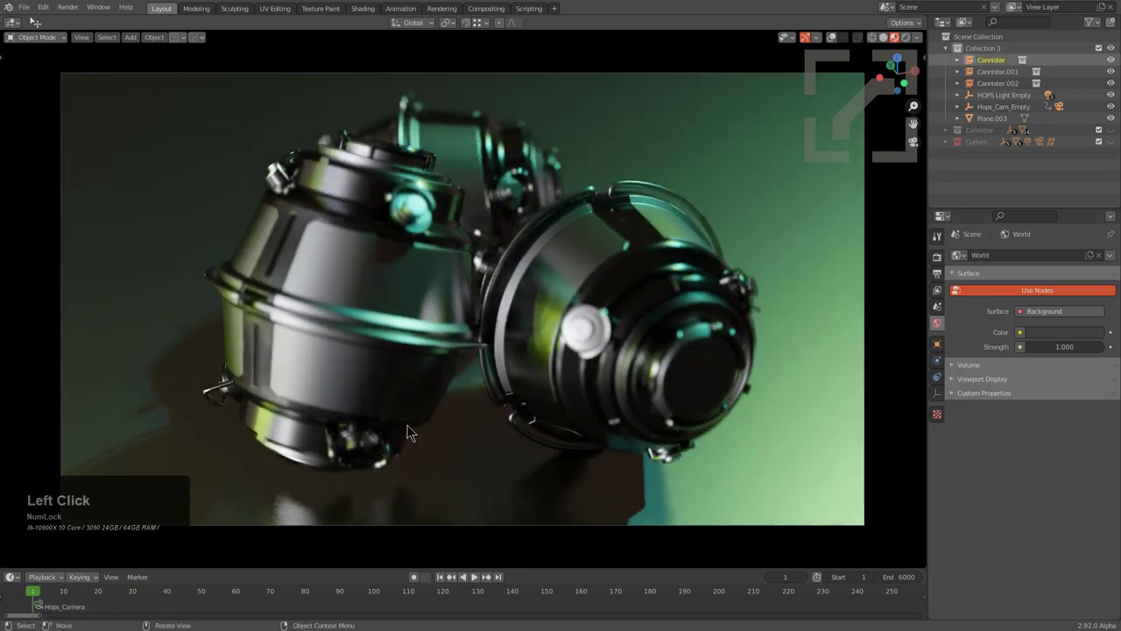
middle_click_drag(391, 422, 595, 380)
scroll(609, 340, "up", 7)
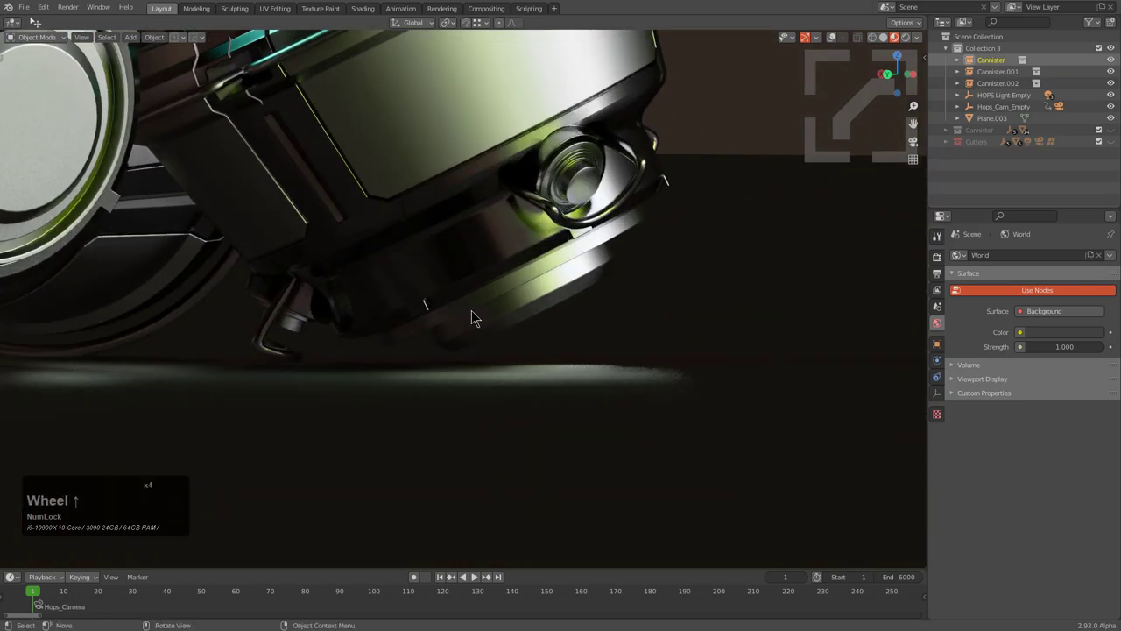
middle_click_drag(472, 310, 469, 309)
key("KP_1")
key("KP_4")
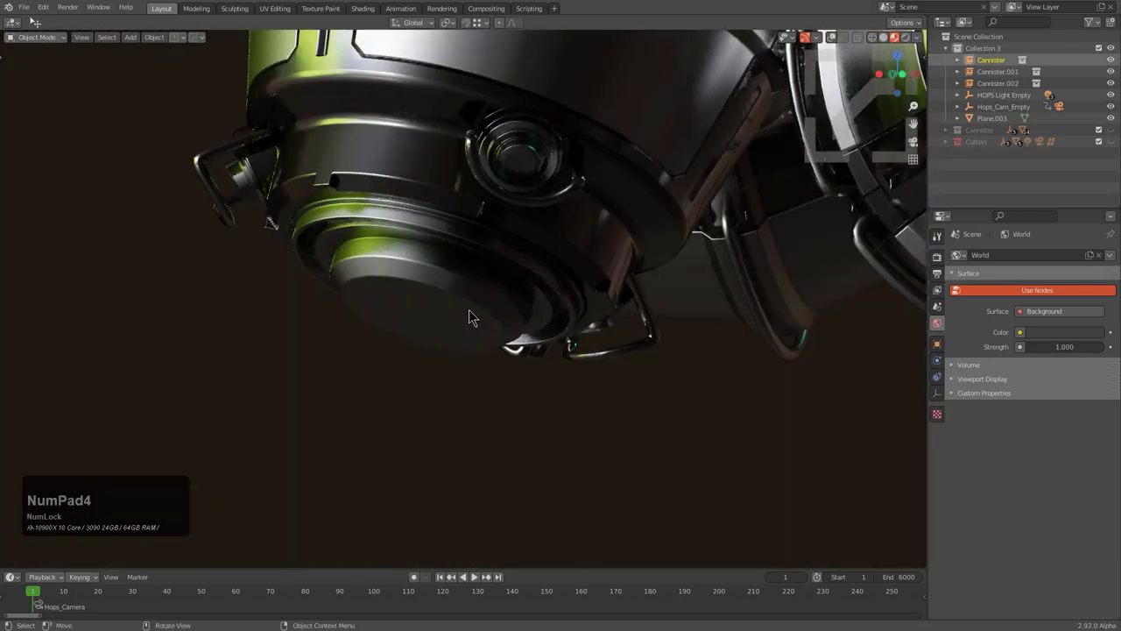
key("KP_4")
key("KP_6")
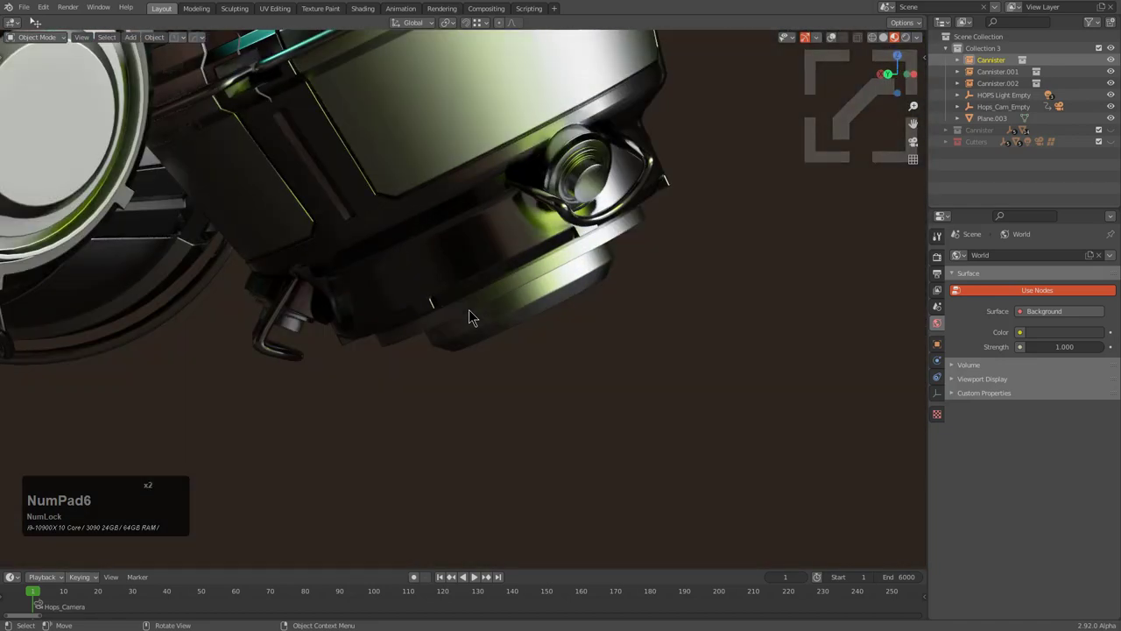
key("KP_6")
key("KP_4")
left_click(871, 37)
left_click(470, 250)
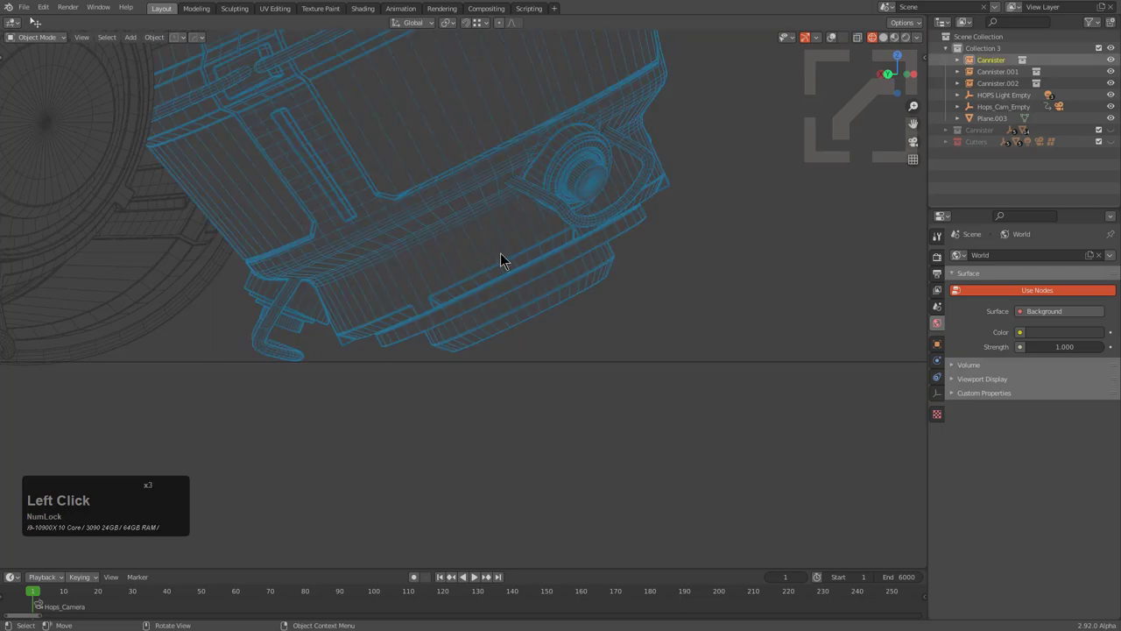
Step: Slightly rotate and reposition the Cannister object so that its lower handle rests on the floor line
middle_click_drag(547, 254, 577, 271, "shift")
key("r")
left_click(596, 302)
key("g")
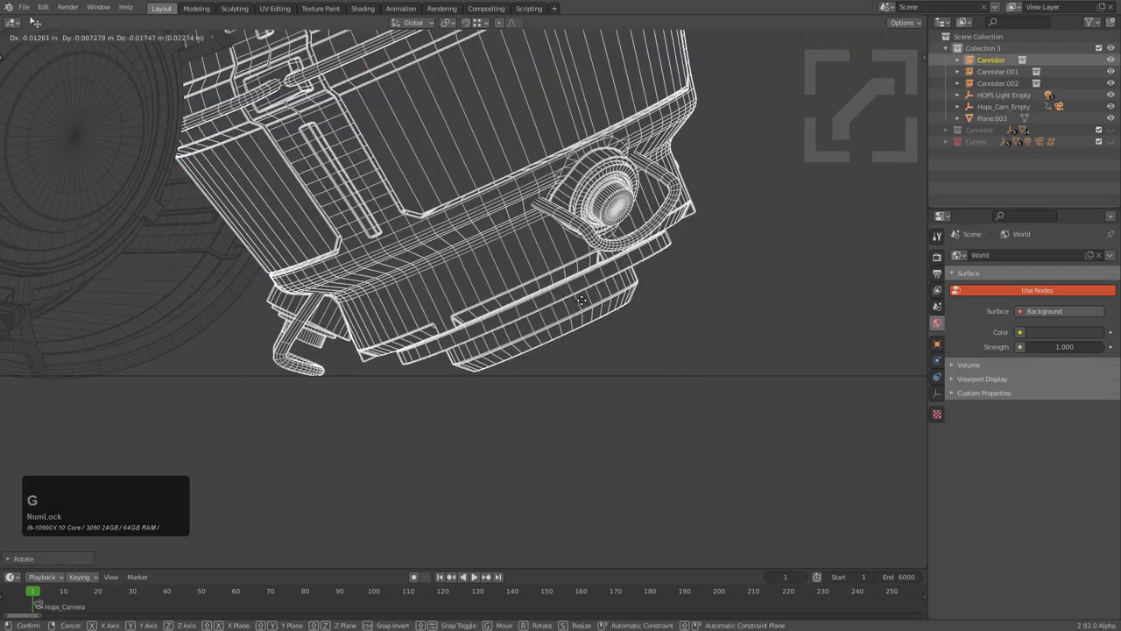
left_click(583, 307)
key("r")
key("g")
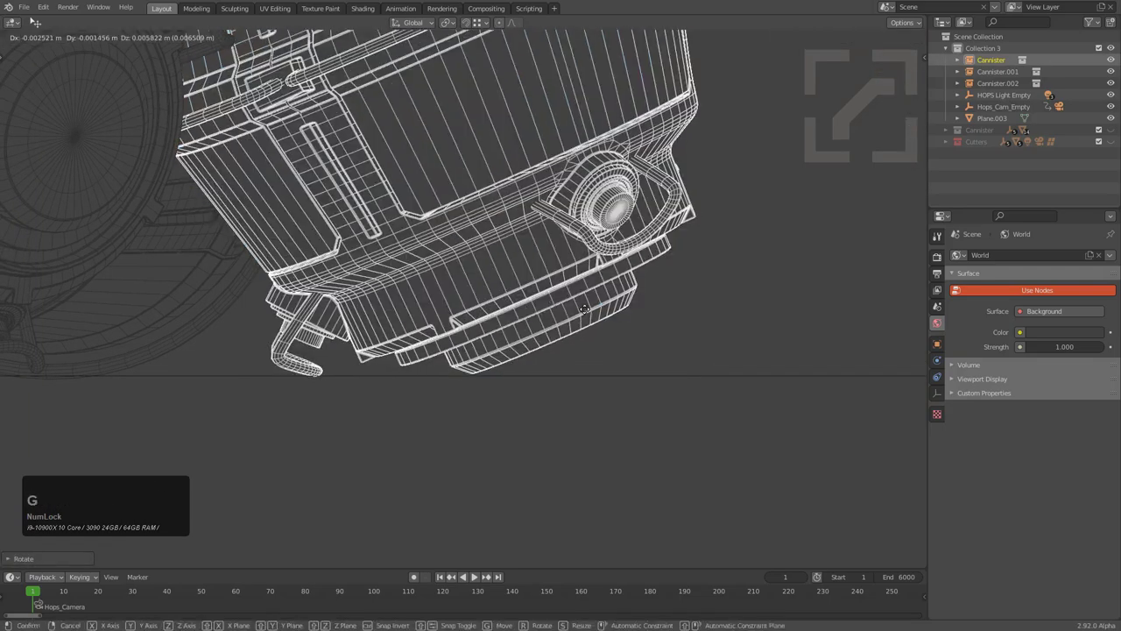
left_click(584, 310)
key("g")
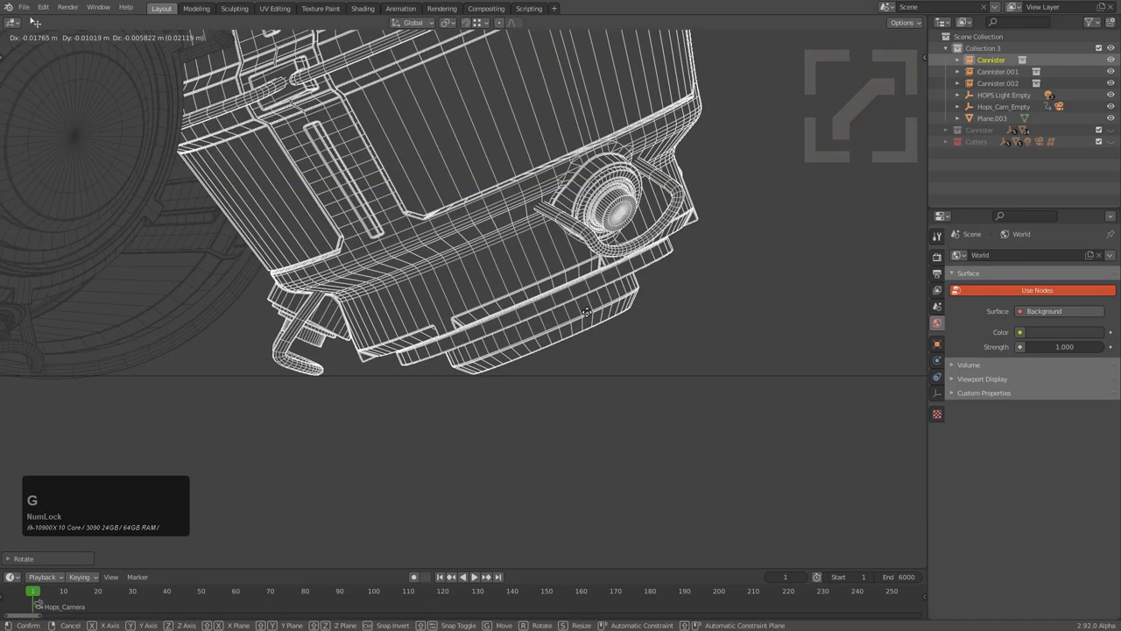
left_click(585, 312)
Step: Shift the Cannister object about 0.07 m in the top view to clear the neighbouring canister, and deselect it
scroll(538, 225, "down", 3)
key("KP_7")
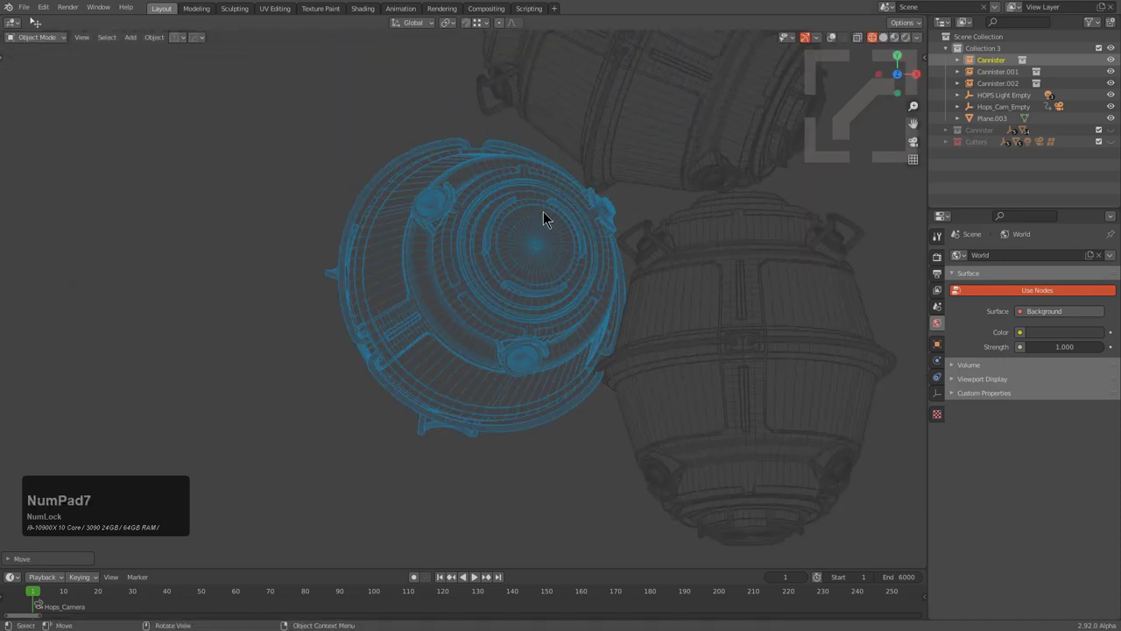
key("g")
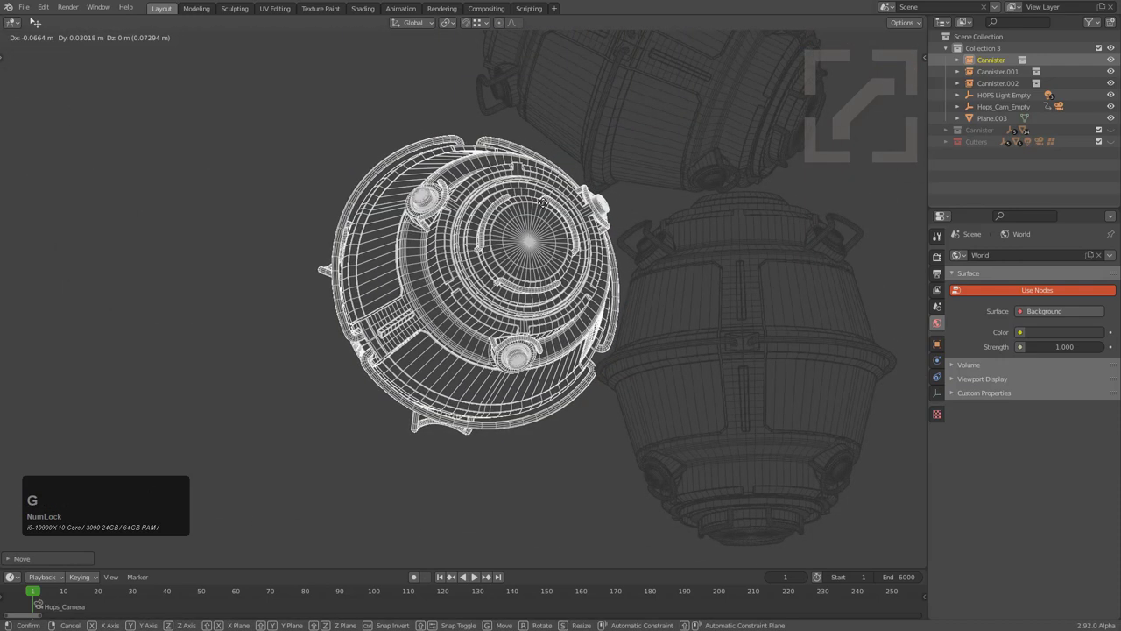
left_click(543, 203)
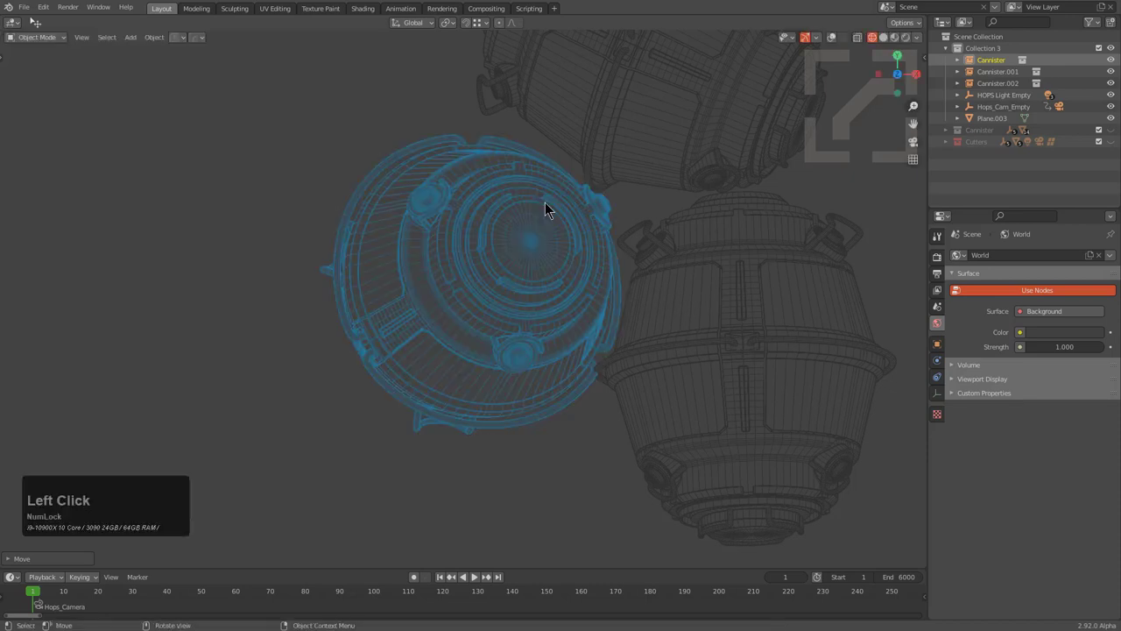
scroll(567, 386, "down", 2)
key("alt+a")
Step: View the adjusted canisters through the camera in Material Preview shading
middle_click_drag(569, 386, 590, 308)
key("KP_1")
key("KP_8")
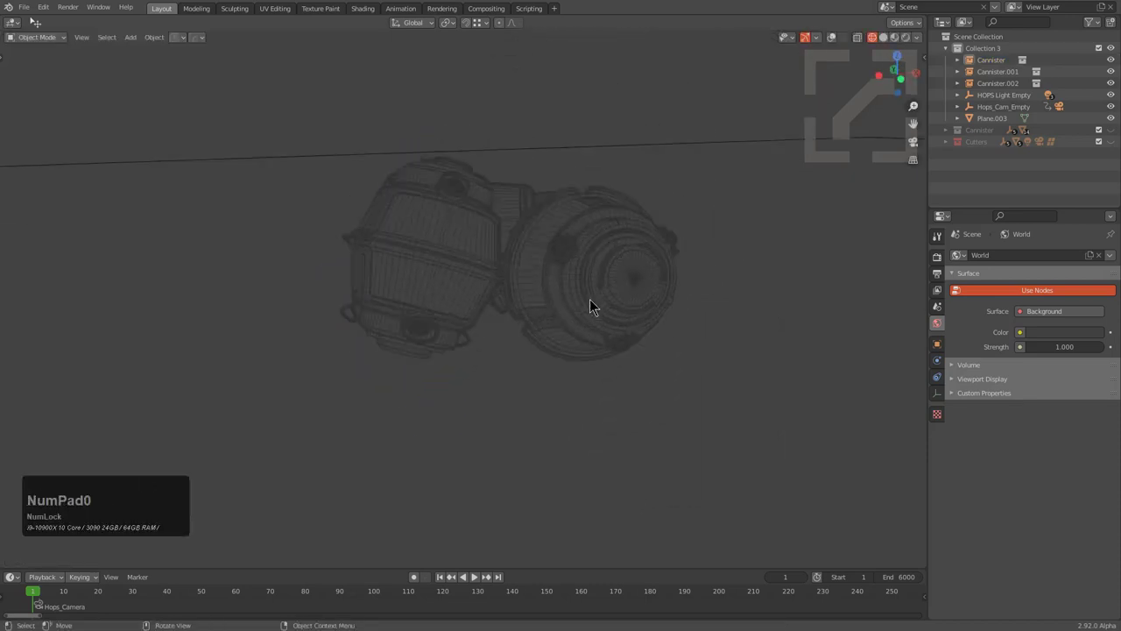
key("KP_0")
left_click(892, 39)
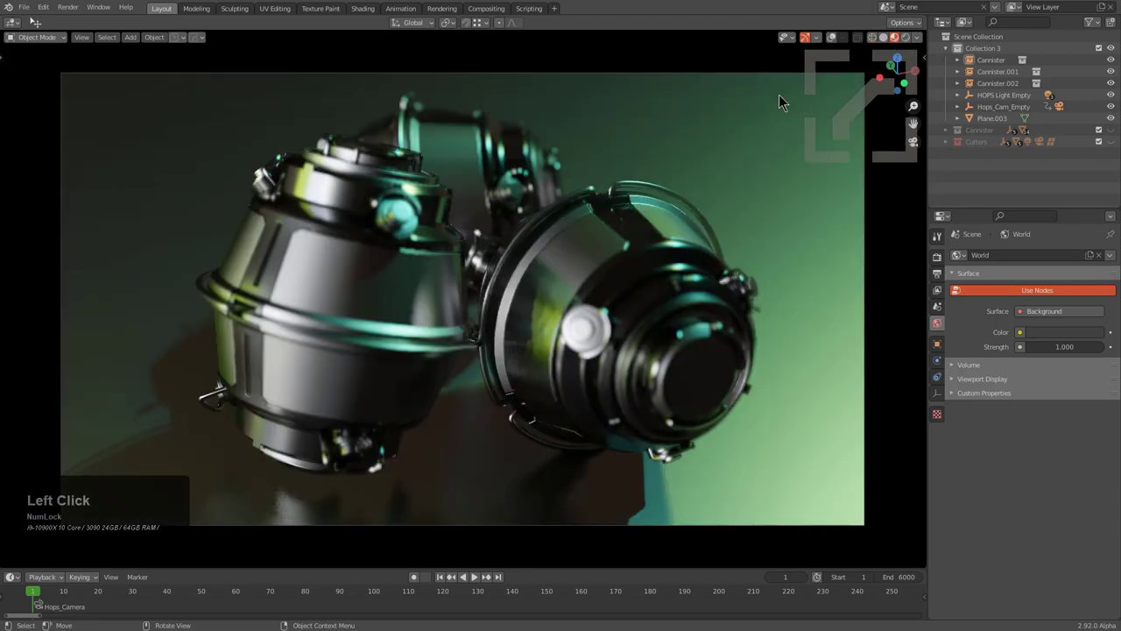
Step: Scrub the animation and fit its full range in the timeline, ending at frame 889, to review the camera views
scroll(620, 261, "down", 2)
right_click_drag(47, 601, 663, 588, "shift")
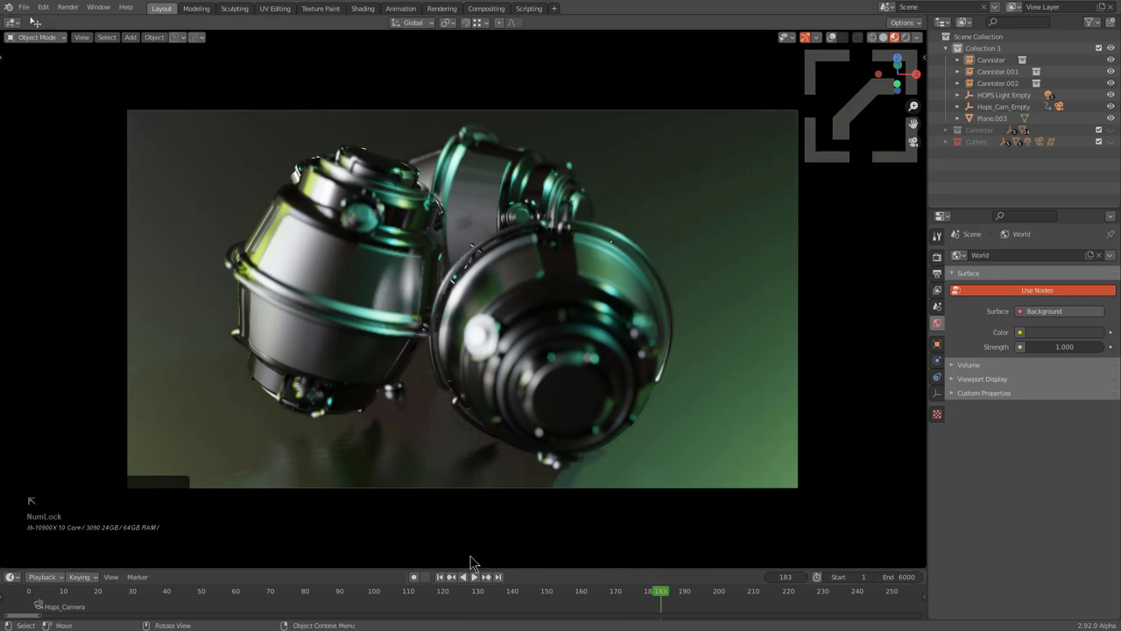
right_click_drag(76, 600, 782, 604, "shift")
key("Home")
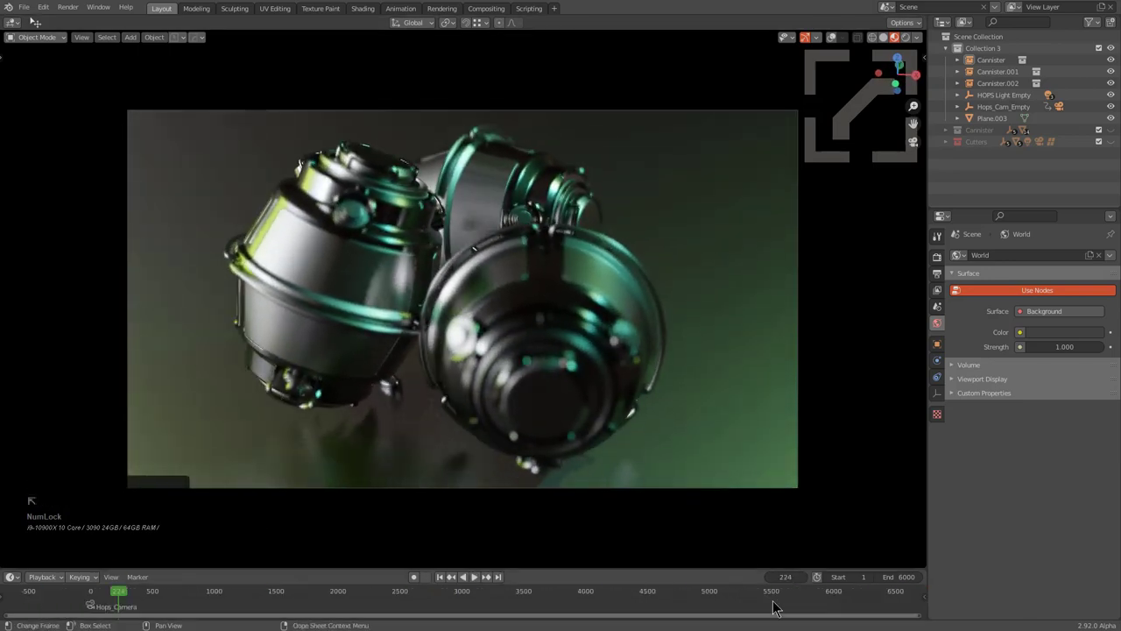
right_click_drag(113, 599, 199, 565, "shift")
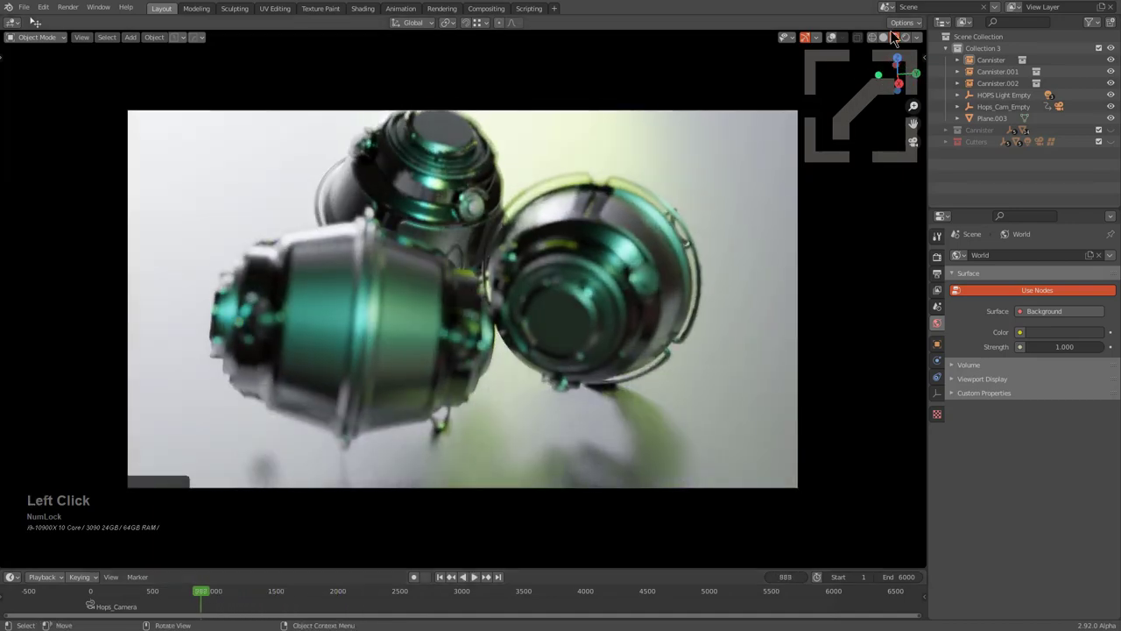
Step: Return to Solid shading, isolate the source Cannister collection, select the round top cap and turn on the viewport overlays
left_click(894, 38)
middle_click_drag(639, 193, 649, 196)
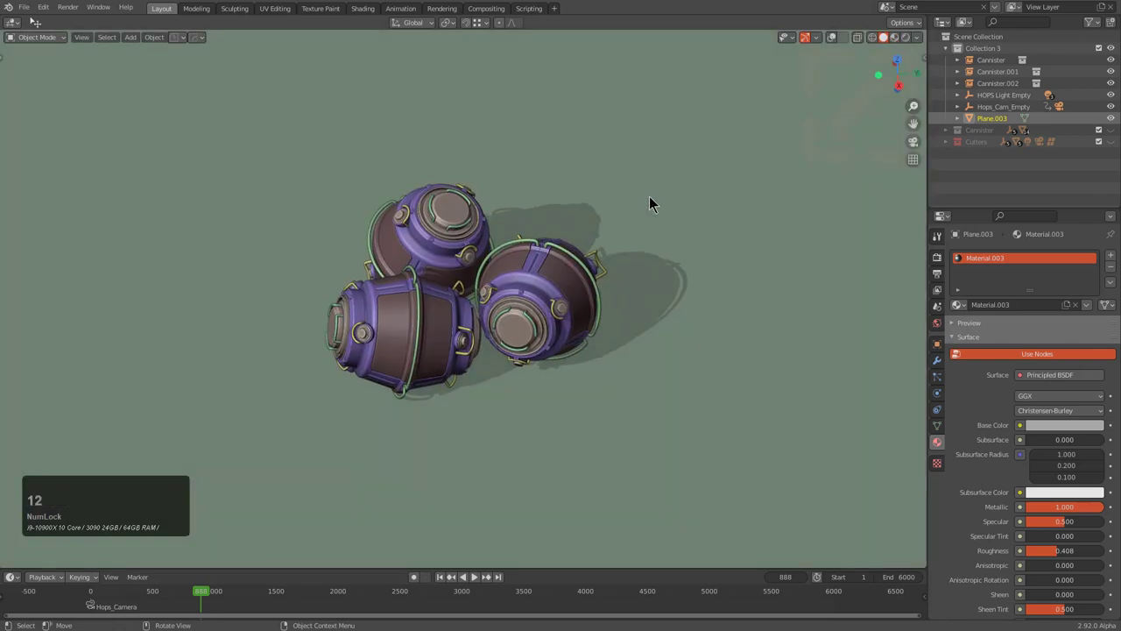
key("2")
scroll(495, 264, "up", 4)
left_click(492, 267)
key("KP_Decimal")
scroll(539, 233, "up", 3)
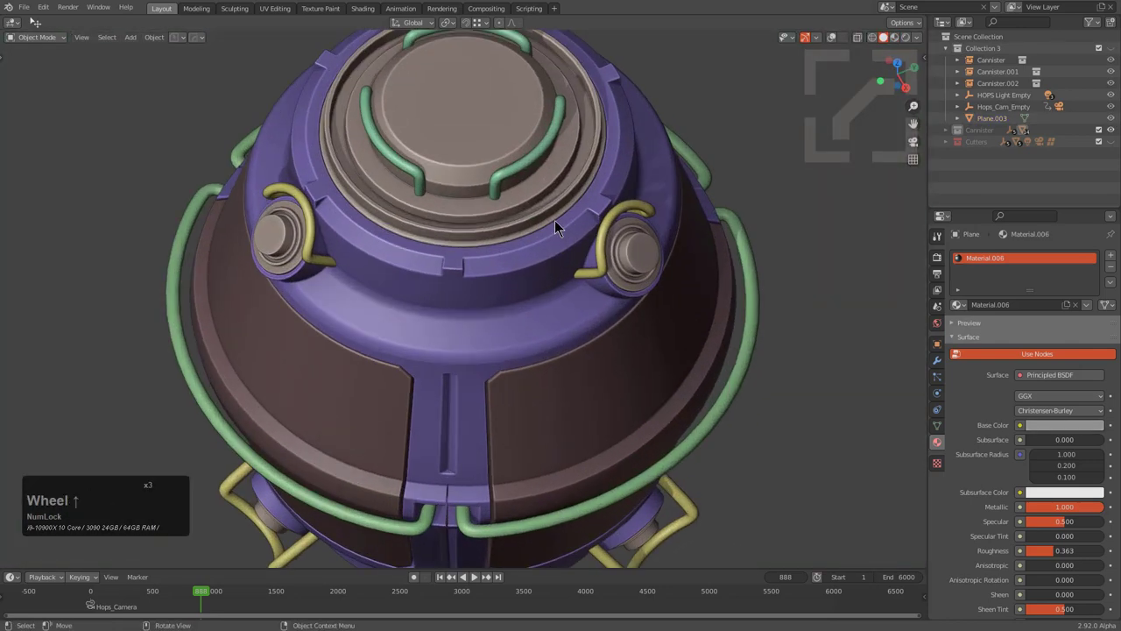
scroll(561, 232, "up", 2)
key("q")
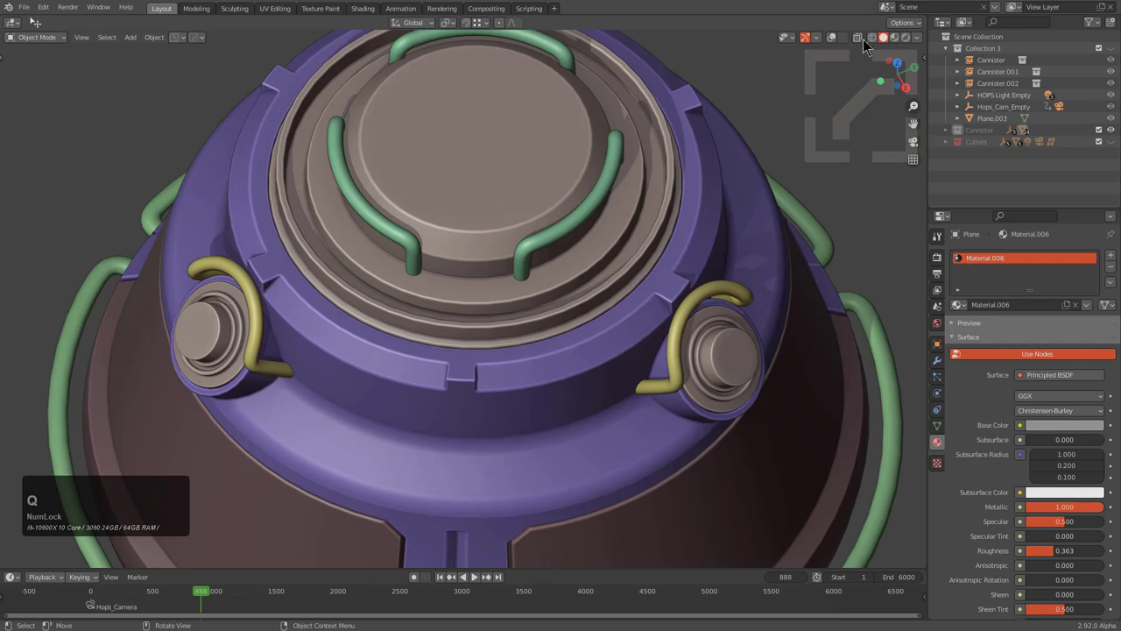
left_click(832, 38)
scroll(599, 199, "down", 2)
Step: Change the top cap's first Bevel modifier to the custom profile bevel7, with a width of about 0.45
key("q")
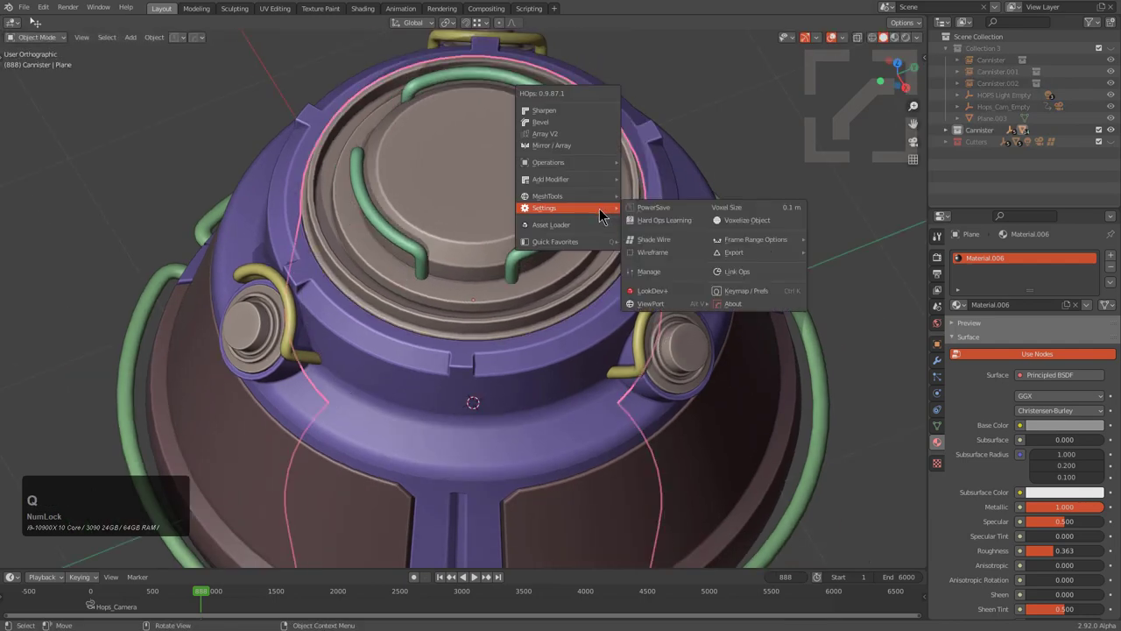
left_click(596, 121)
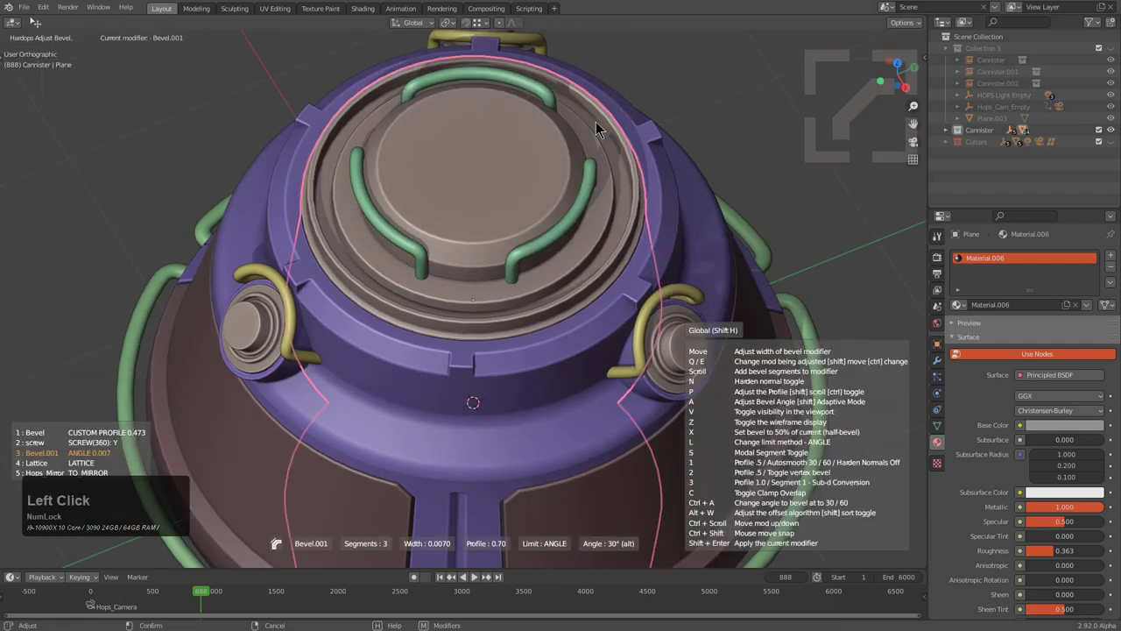
key("ctrl")
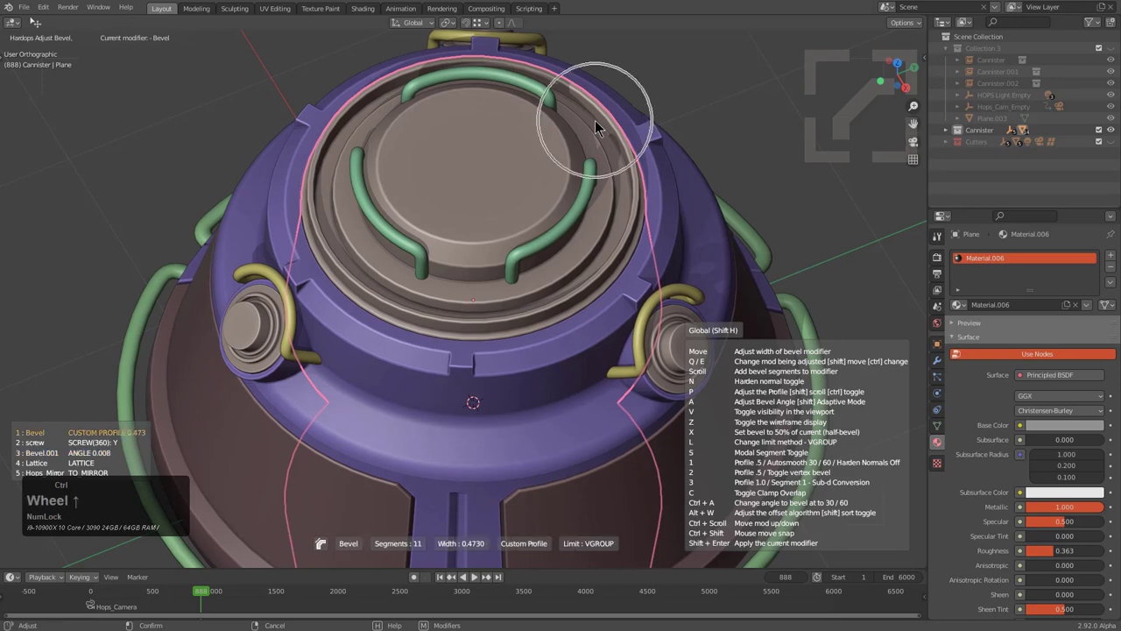
key("p")
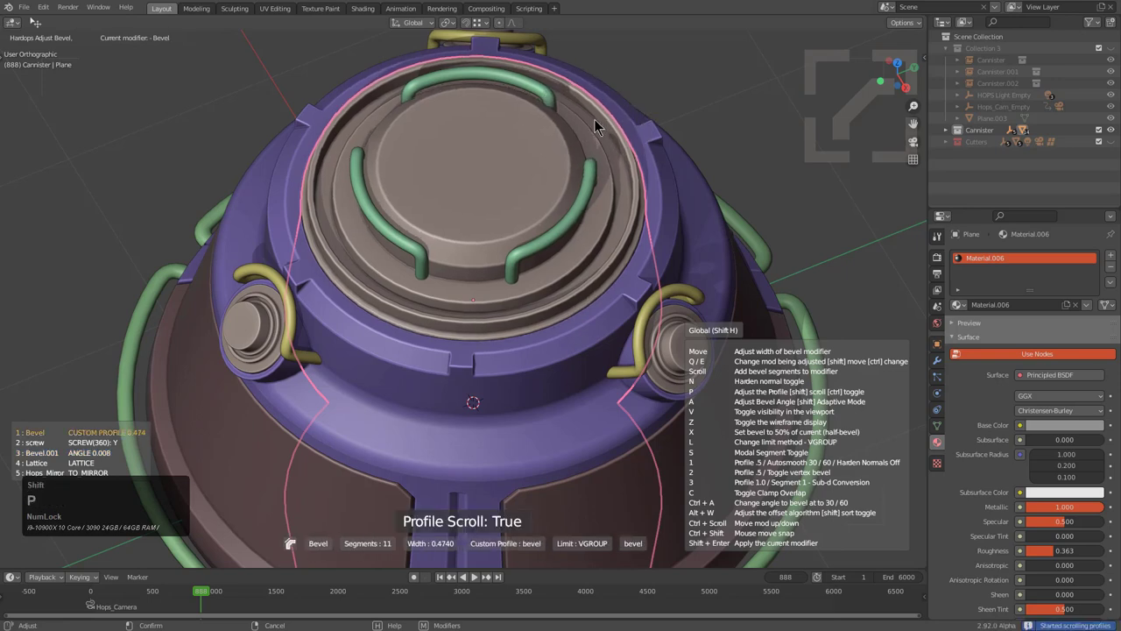
scroll(595, 127, "up", 7)
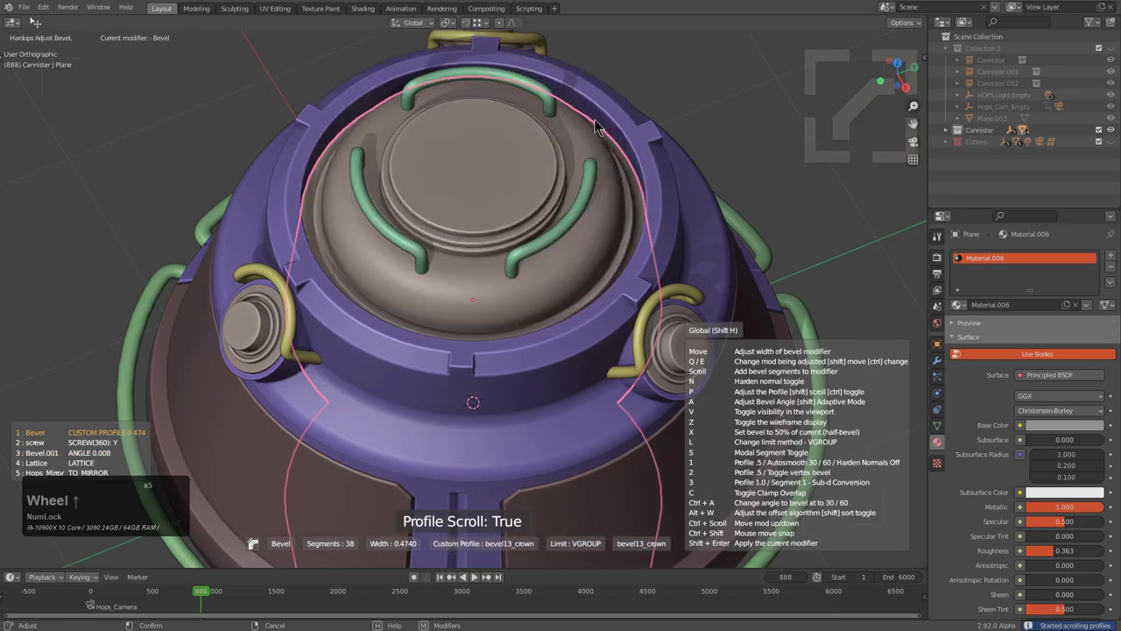
scroll(594, 127, "up", 6)
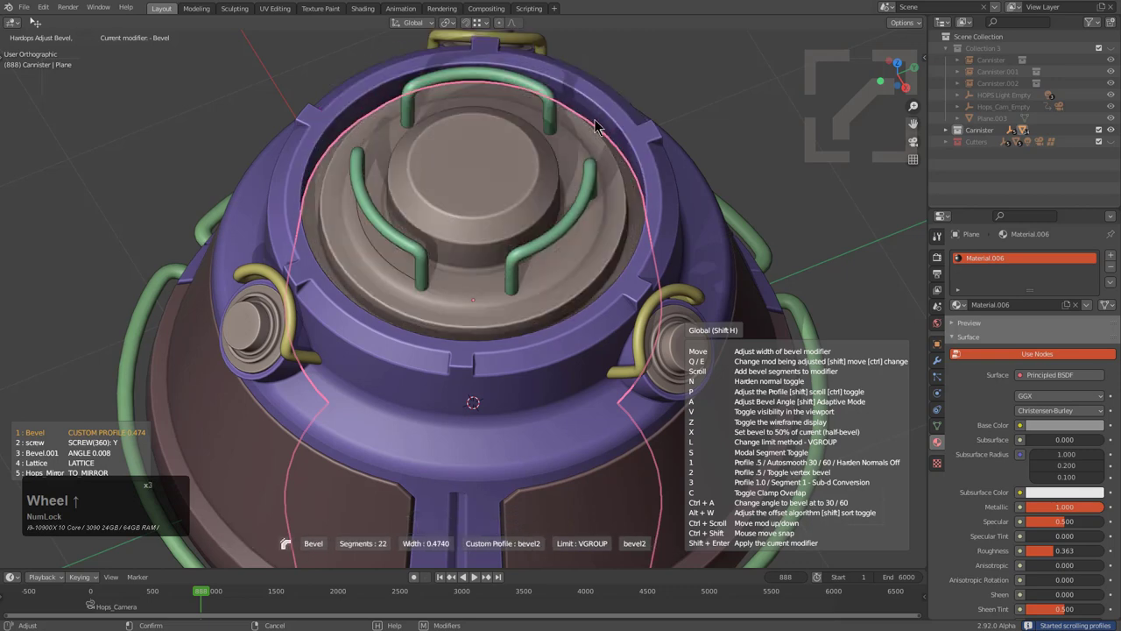
scroll(594, 127, "up", 4)
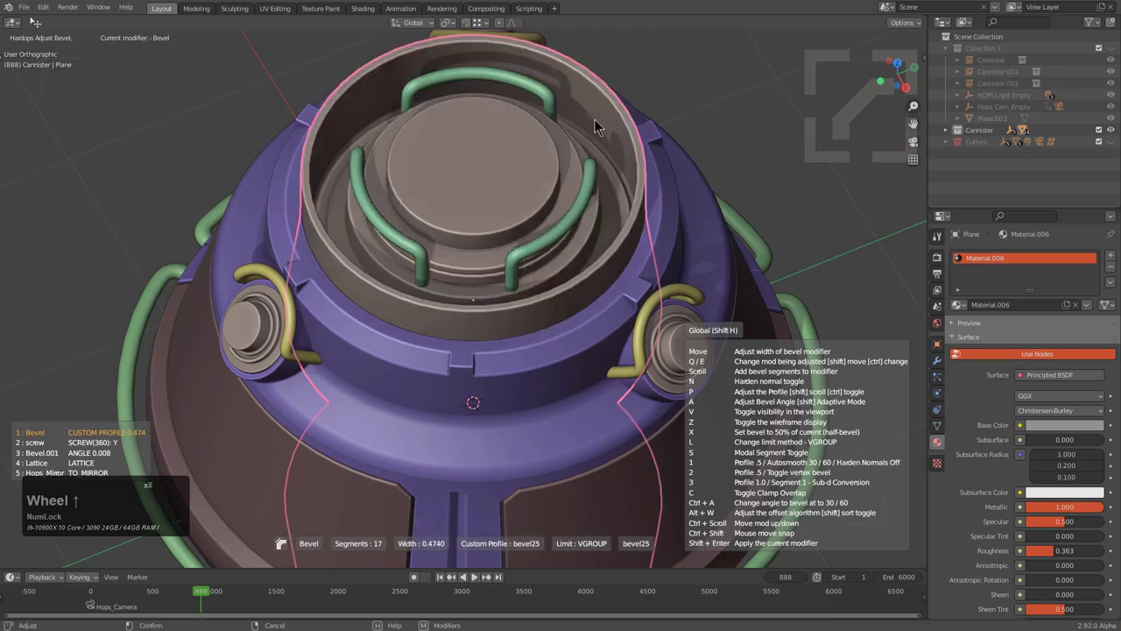
scroll(594, 127, "up", 4)
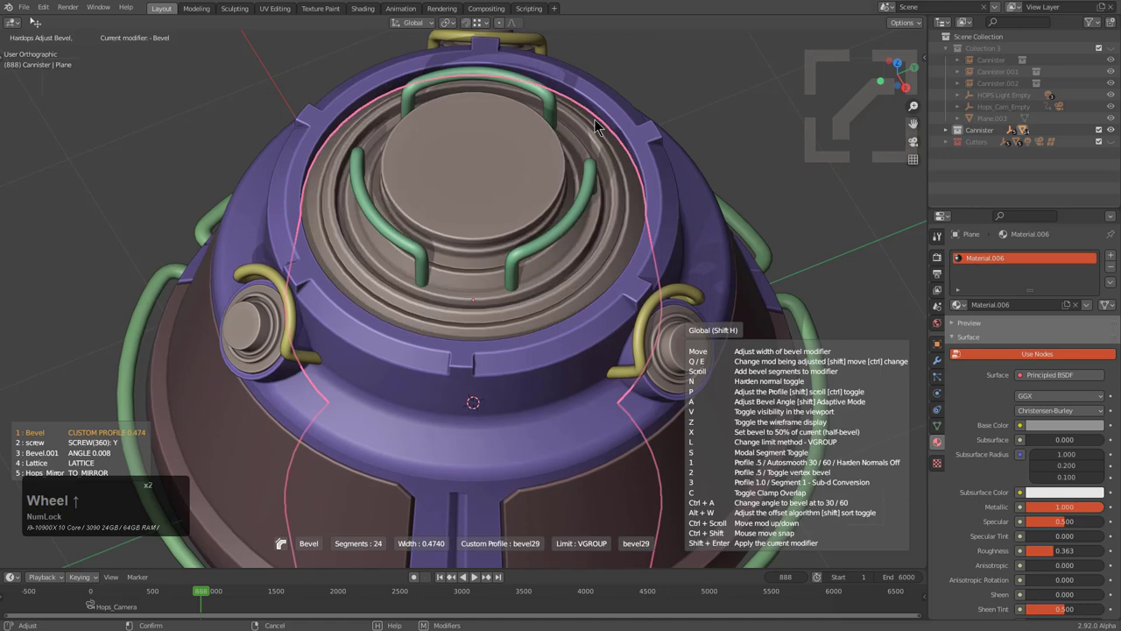
scroll(595, 127, "down", 1)
scroll(594, 127, "up", 2)
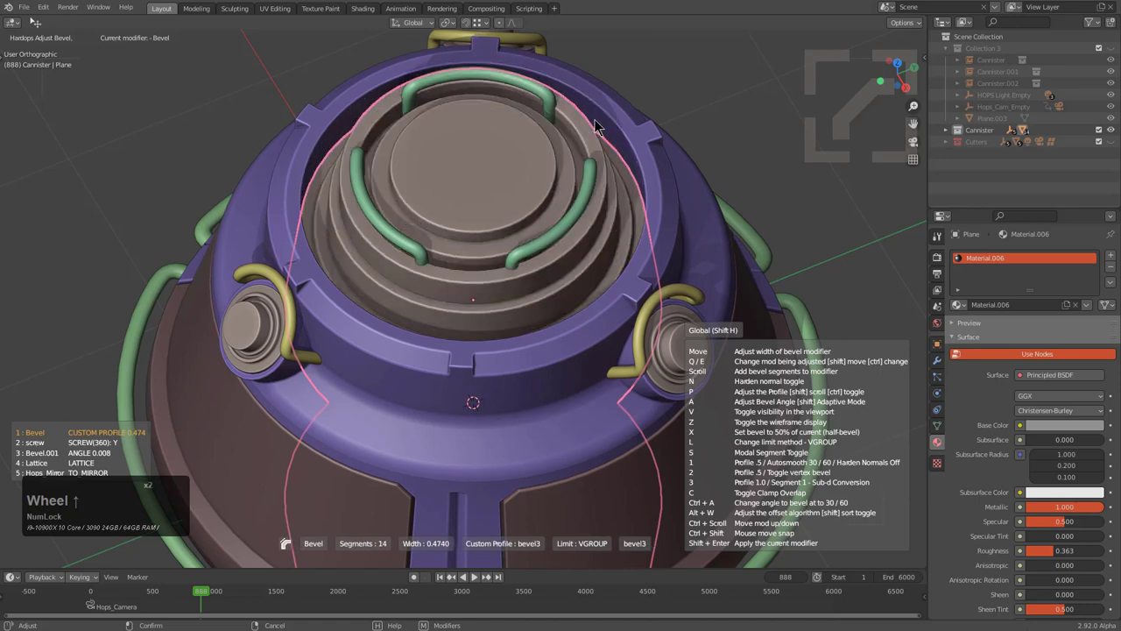
scroll(599, 127, "up", 4)
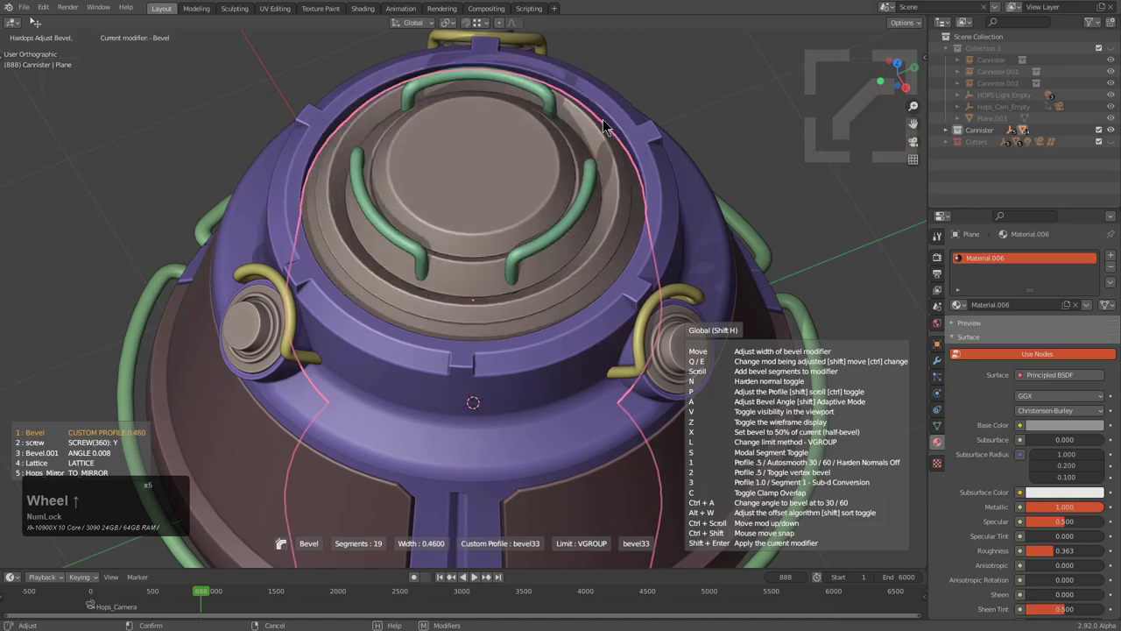
scroll(606, 126, "up", 2)
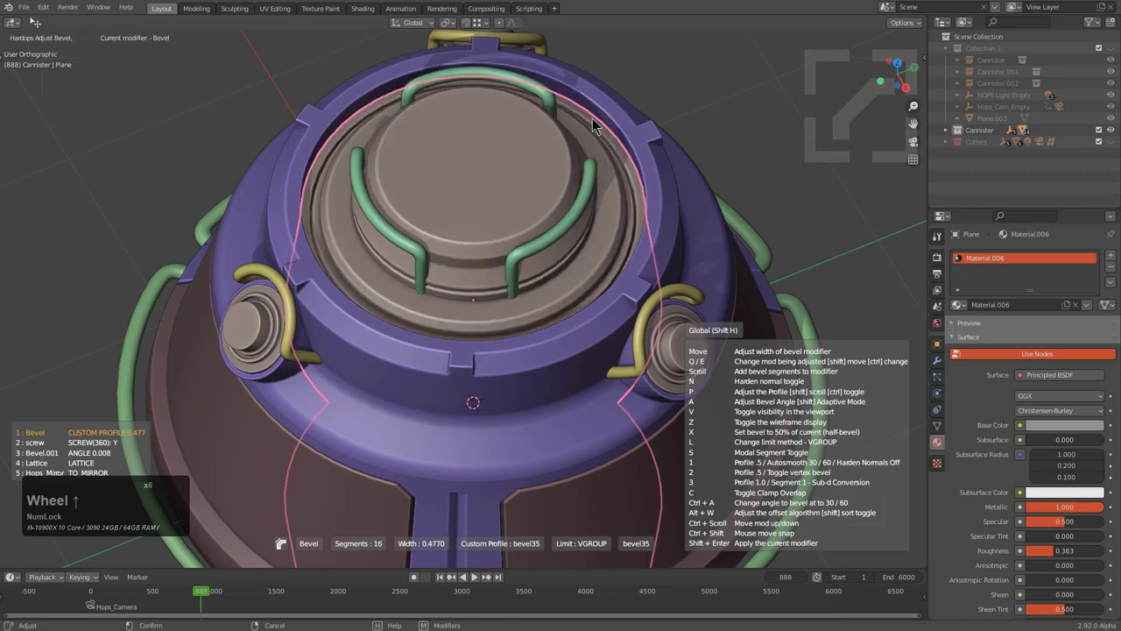
scroll(613, 126, "up", 1)
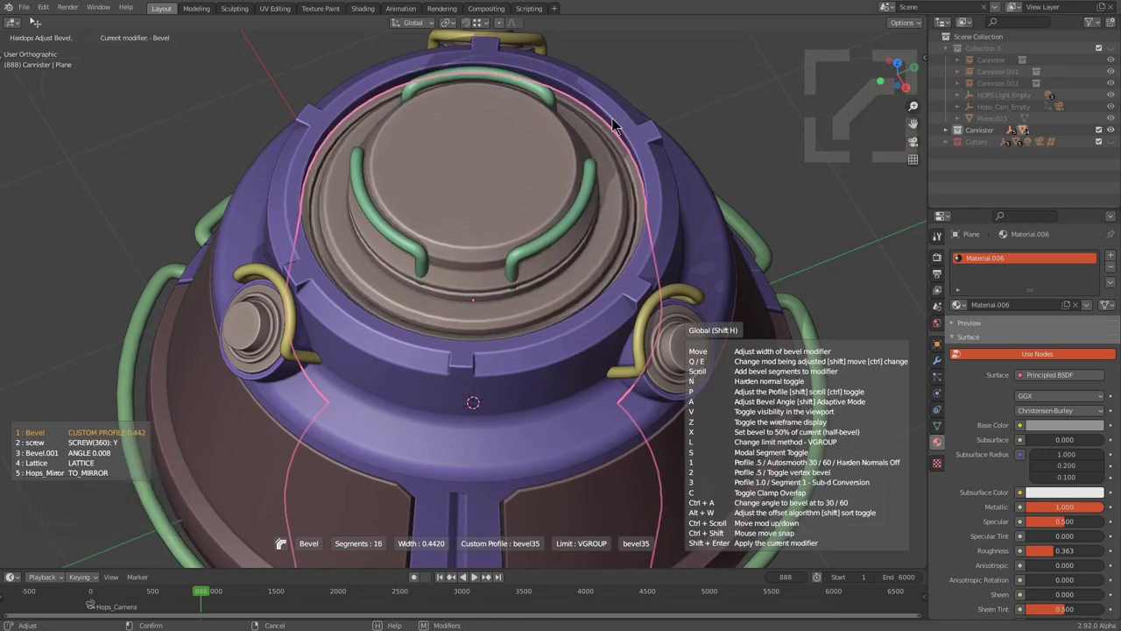
scroll(628, 132, "up", 1)
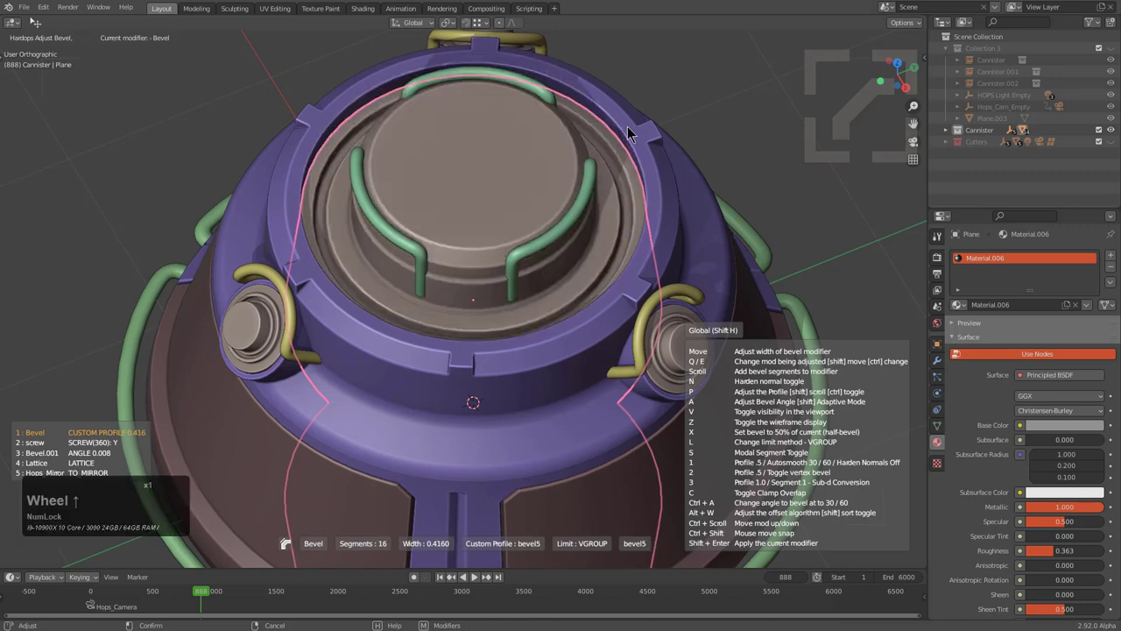
scroll(627, 131, "up", 2)
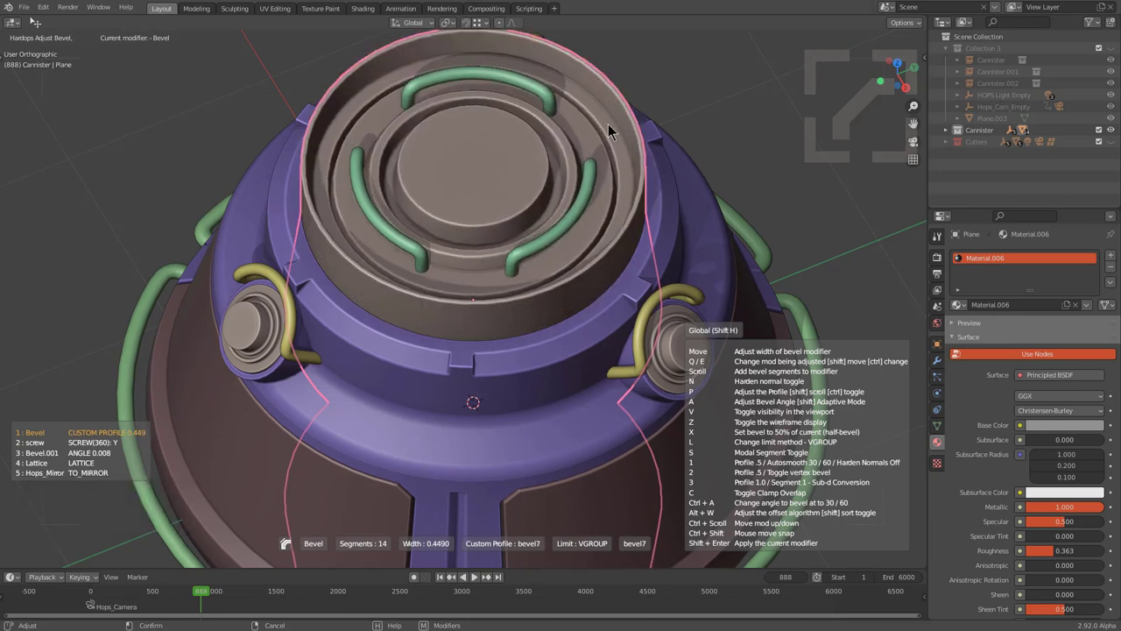
left_click(615, 123)
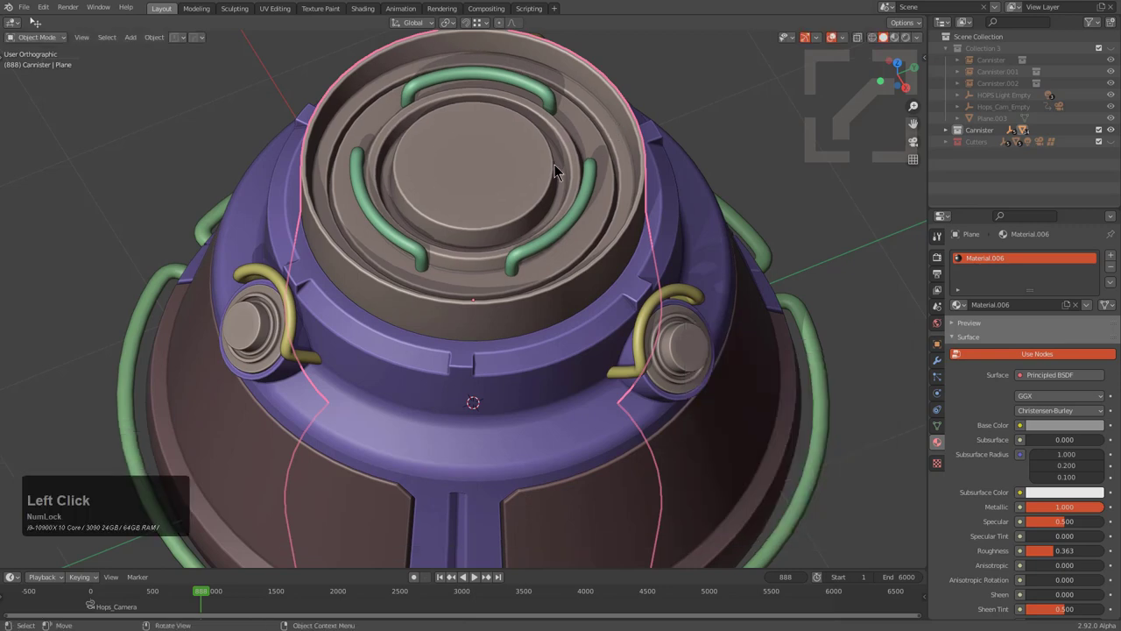
Step: Lower the top cap together with its green handles along Z so the rim sits inside the purple collar, and deselect them
middle_click_drag(615, 123, 493, 196)
scroll(518, 134, "up", 2)
left_click(521, 140)
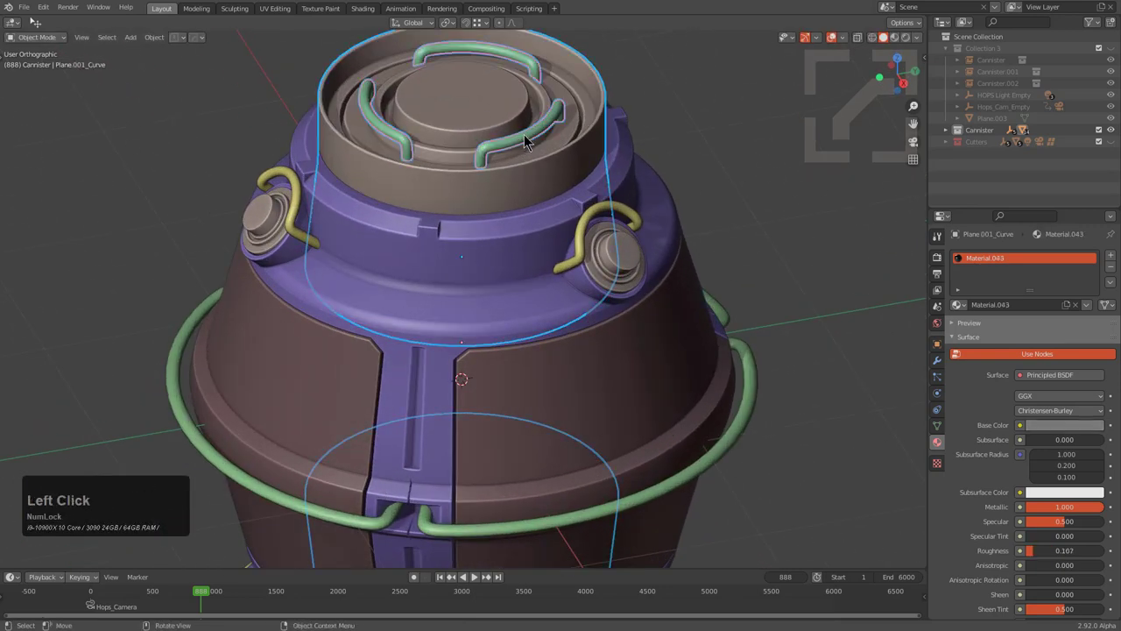
key("g")
key("z")
left_click(543, 171)
key("a")
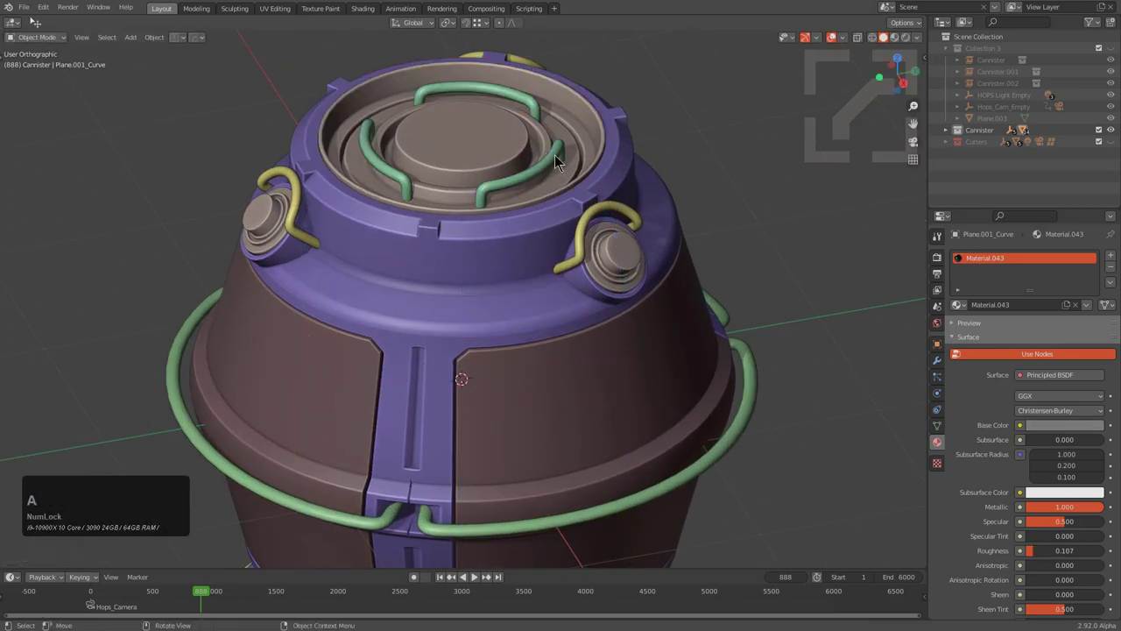
Step: Create a clone of the top cap with its modifiers applied, using Hard Ops Smart Apply
middle_click_drag(579, 134, 583, 186)
left_click(583, 186)
scroll(618, 178, "up", 1)
key("q")
mouse_move(672, 209)
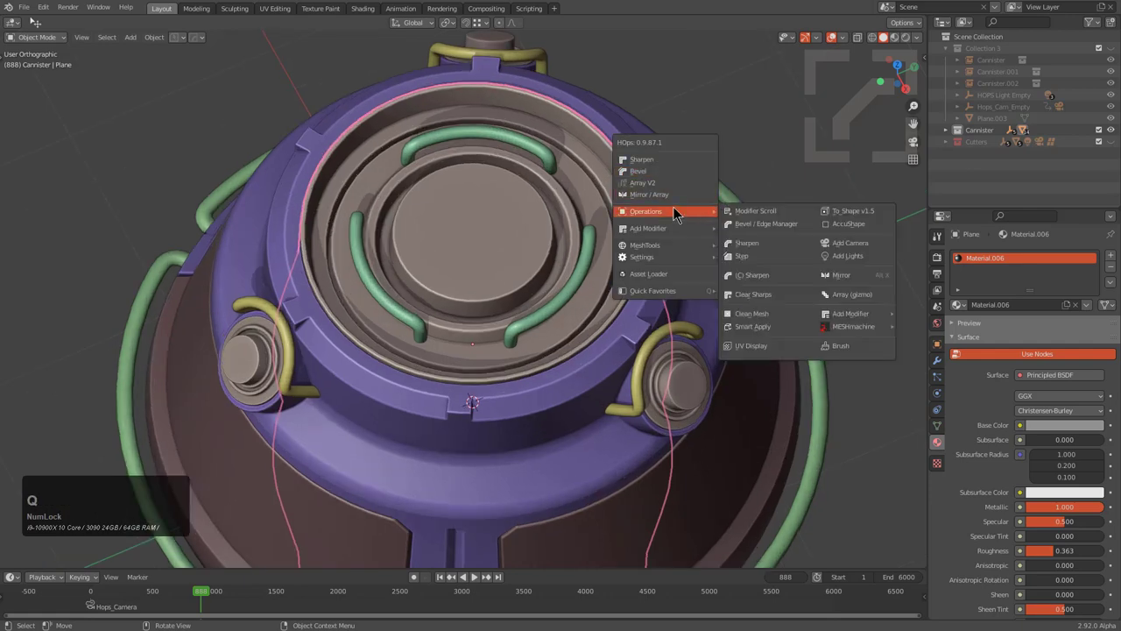
left_click(758, 327)
Step: Delete every face of the cloned cap except the recessed ring between the rim and the inner disc
key("Tab")
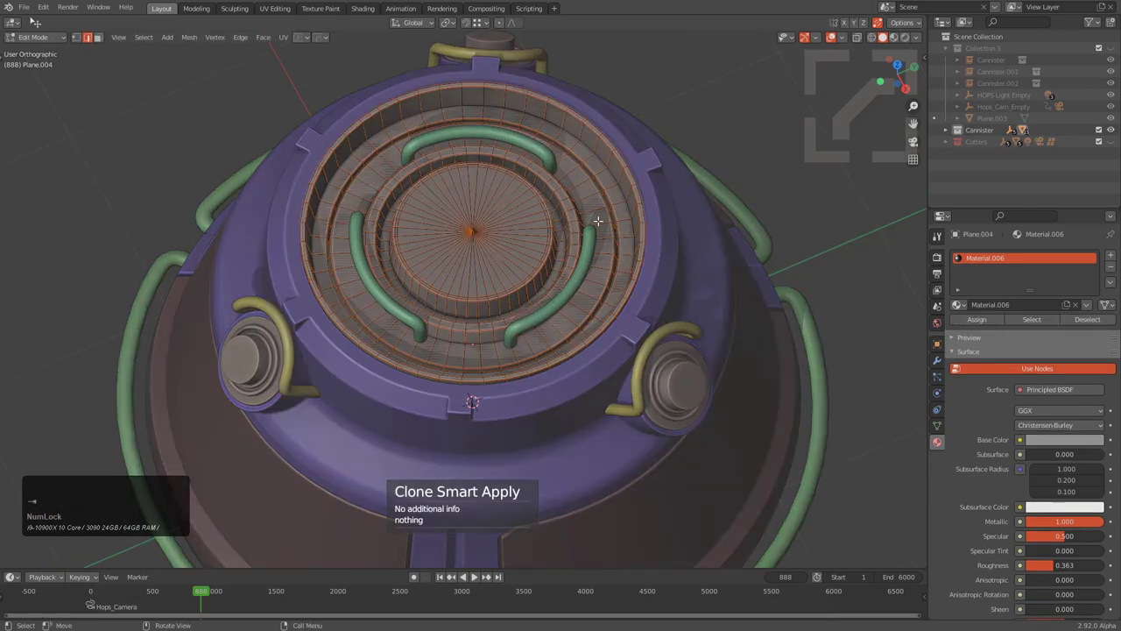
left_click(610, 185, "alt")
key("ctrl+l")
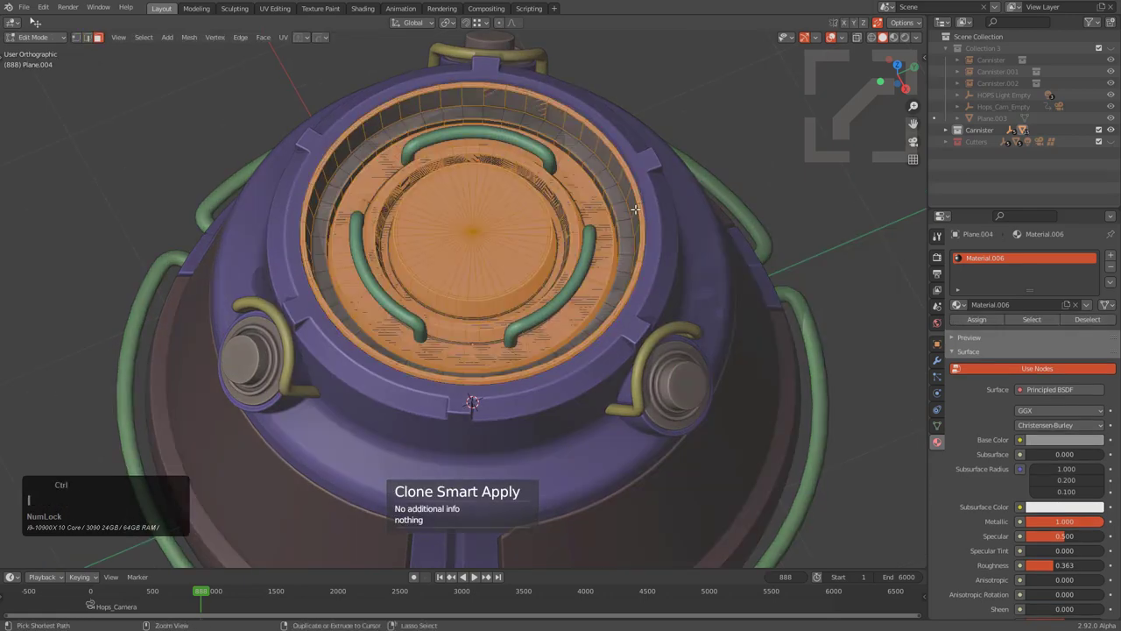
key("x")
left_click(606, 236)
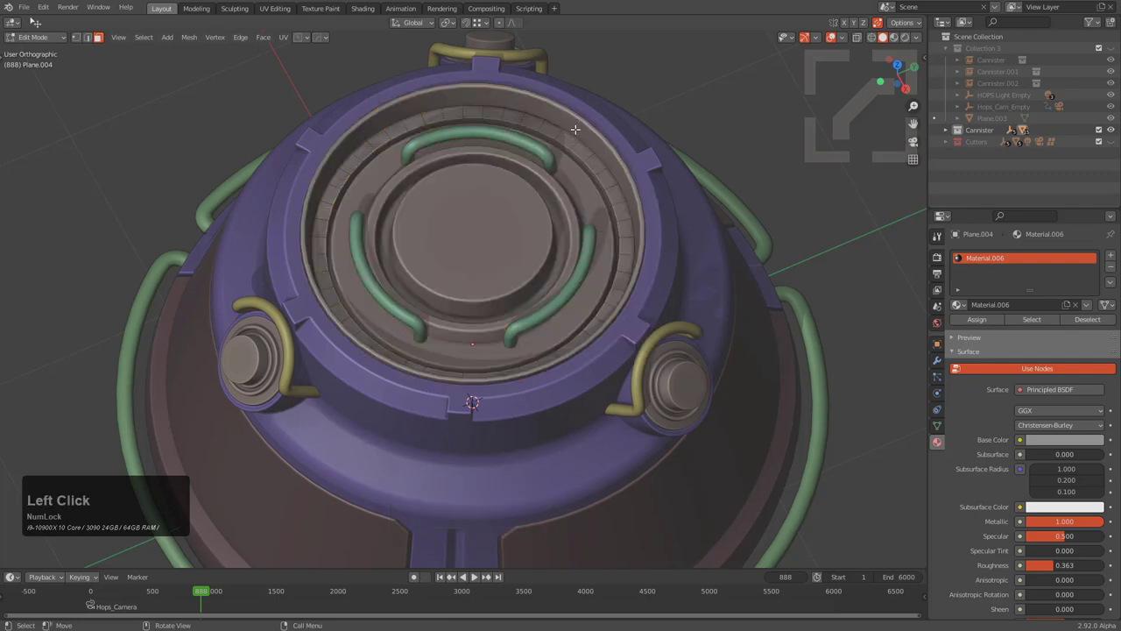
scroll(660, 256, "up", 2)
left_click(633, 243, "alt")
scroll(633, 243, "up", 2)
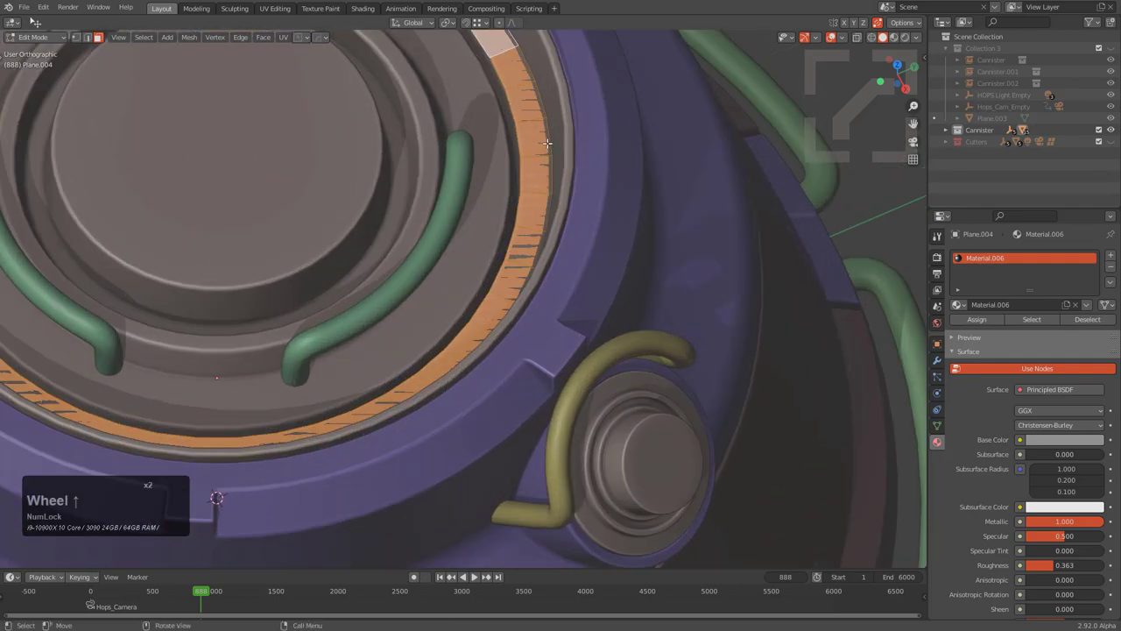
scroll(551, 176, "down", 4)
middle_click_drag(560, 226, 560, 264)
key("Tab")
Step: Add a Solidify modifier to the isolated ring with thickness about -0.045 and offset 0, and assign it a blank emission material
scroll(560, 264, "up", 2)
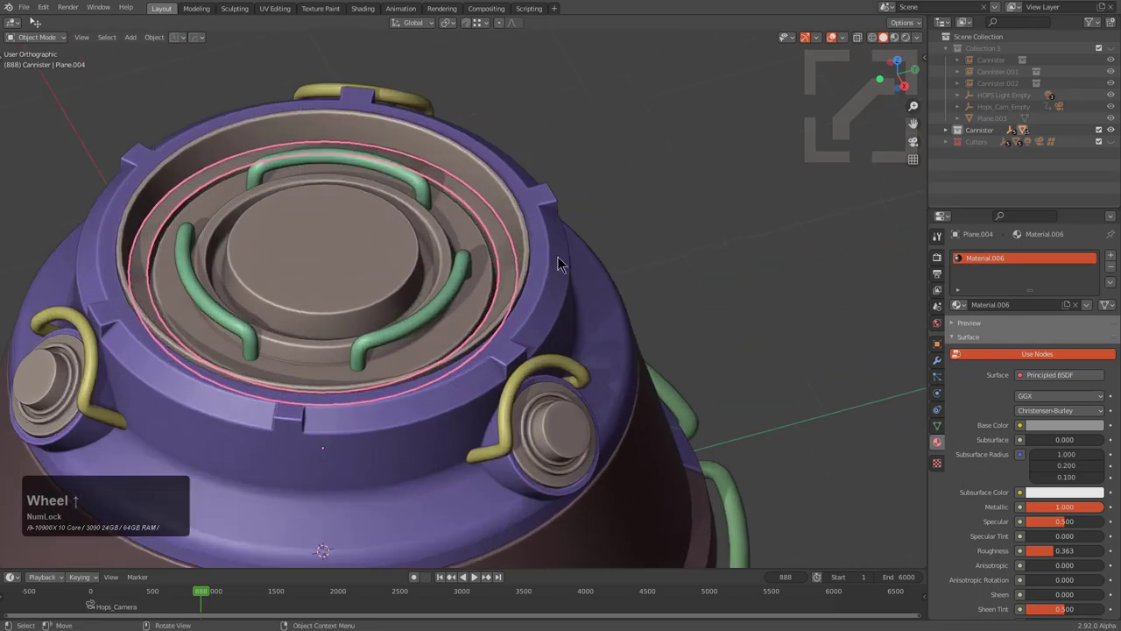
key("q")
left_click(613, 283)
key("2")
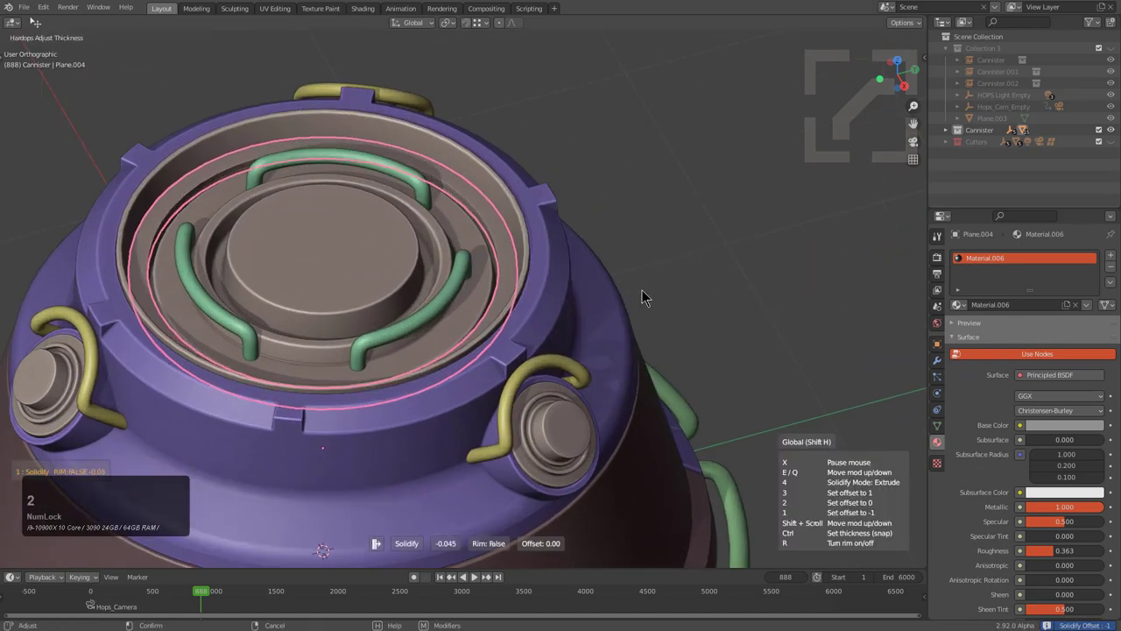
left_click(642, 298)
key("m")
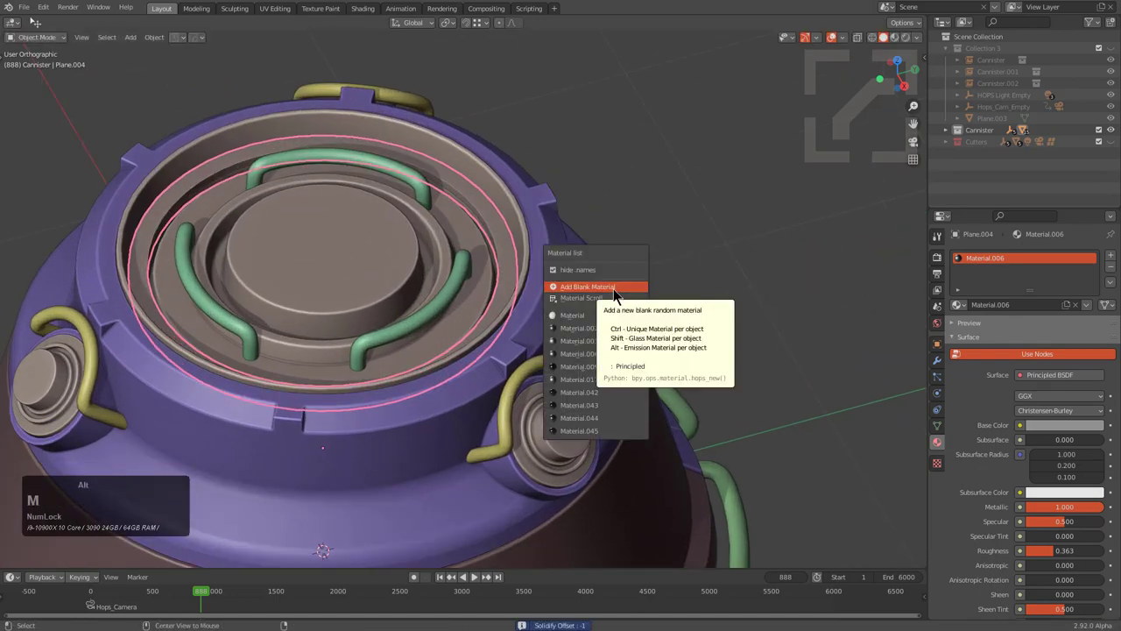
left_click(613, 290)
Step: Mirror the emissive ring across the main canister body with a Mirror modifier, and deselect everything
scroll(614, 289, "down", 2)
middle_click_drag(613, 289, 511, 318)
scroll(510, 318, "down", 2)
left_click(515, 324)
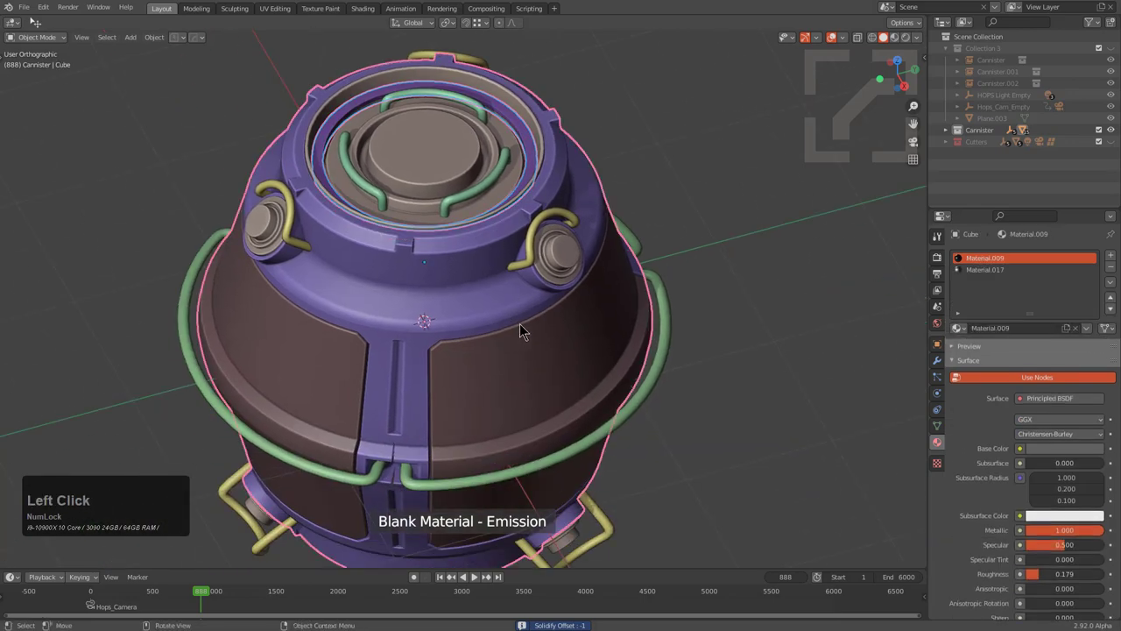
key("alt+x")
left_click(444, 245)
key("a")
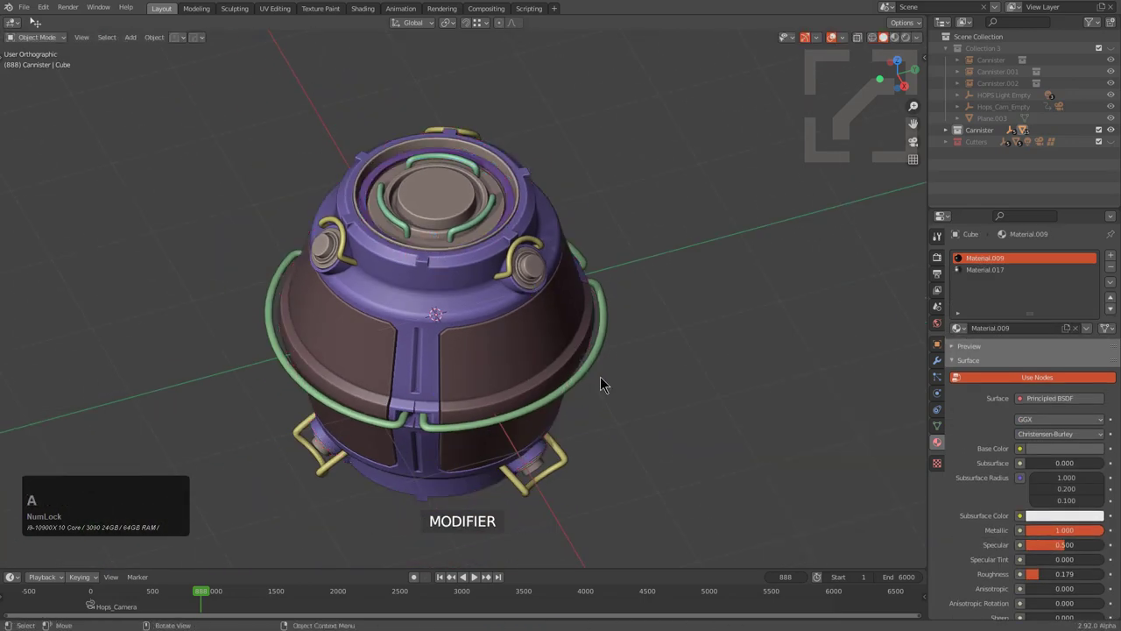
Step: Check the emissive ring in Material Preview shading while briefly playing the animation
mouse_move(601, 380)
middle_mouse_down()
mouse_move(551, 253)
mouse_move(601, 380)
middle_mouse_up()
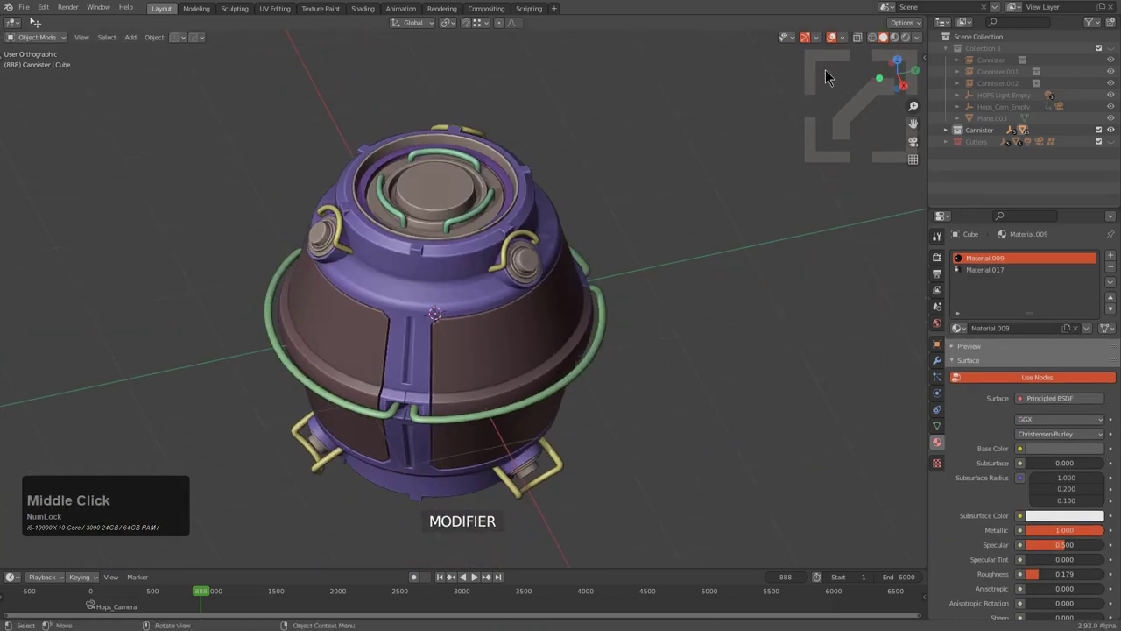
left_click(894, 38)
middle_click_drag(583, 331, 586, 224)
key("space")
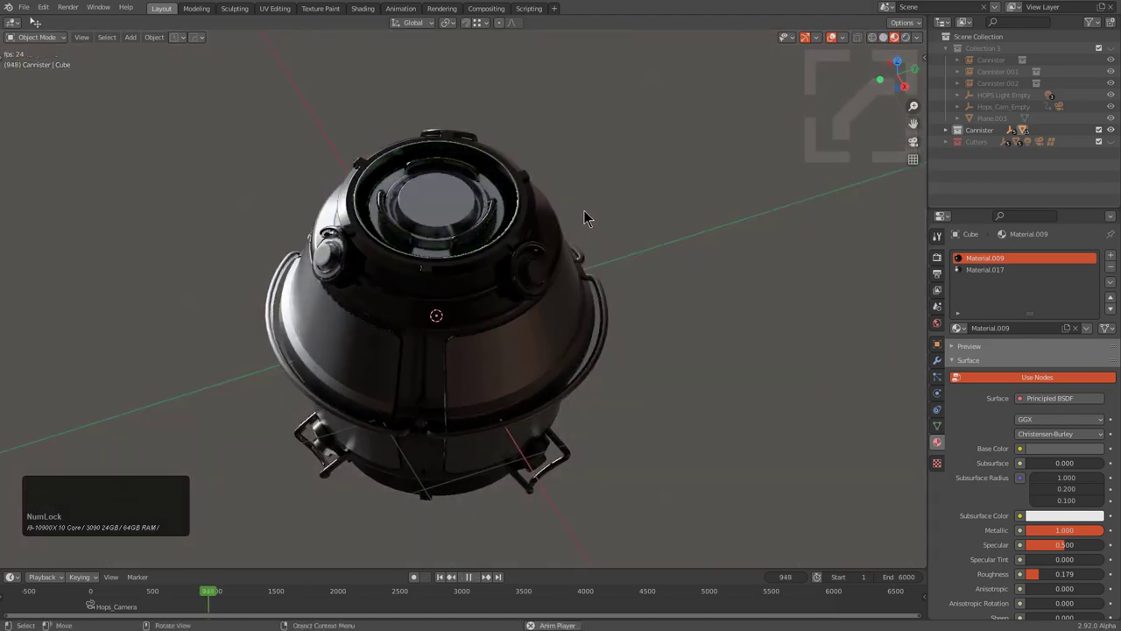
key("space")
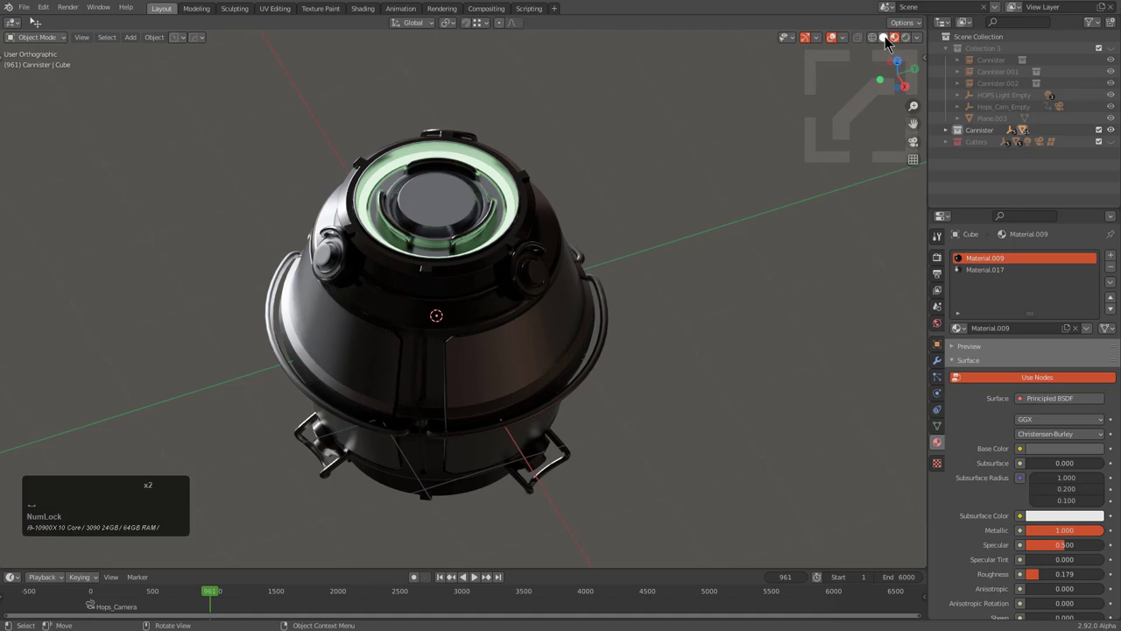
Step: In Solid shading, extract the outer edge loop of the round knob near the canister's upper edge as a new object
left_click(884, 38)
mouse_move(617, 234)
middle_mouse_down()
mouse_move(550, 237)
mouse_move(570, 250)
mouse_move(651, 242)
middle_mouse_up()
scroll(478, 240, "up", 2)
left_click(478, 240)
key("KP_Decimal")
key("KP_1")
scroll(568, 225, "down", 3)
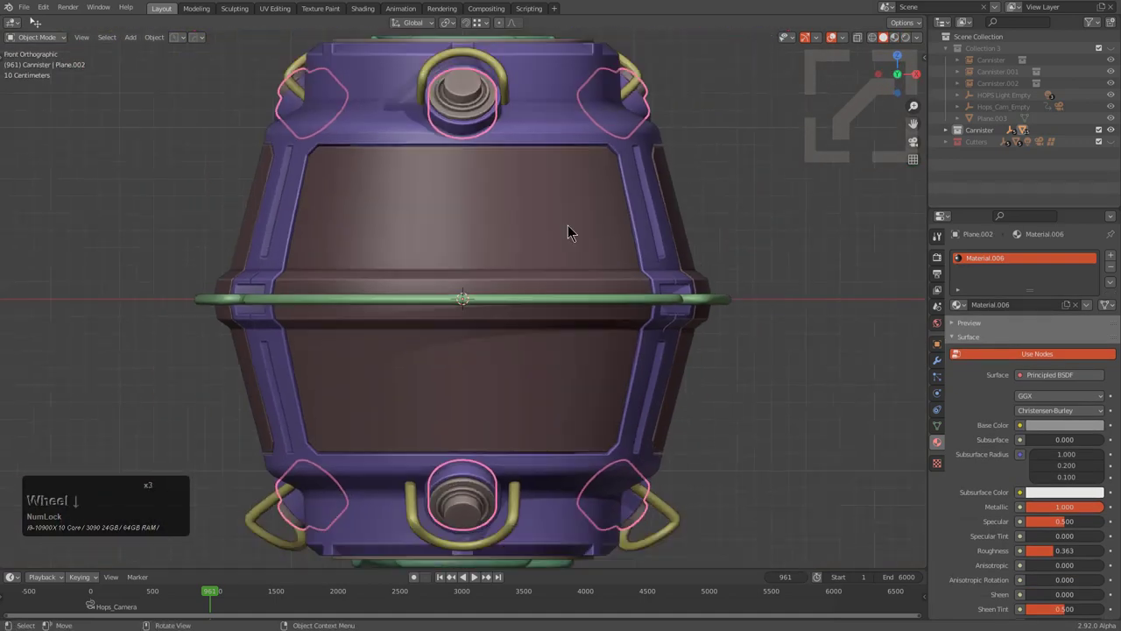
middle_click_drag(567, 225, 586, 264)
scroll(586, 263, "up", 4)
middle_click_drag(570, 190, 604, 152)
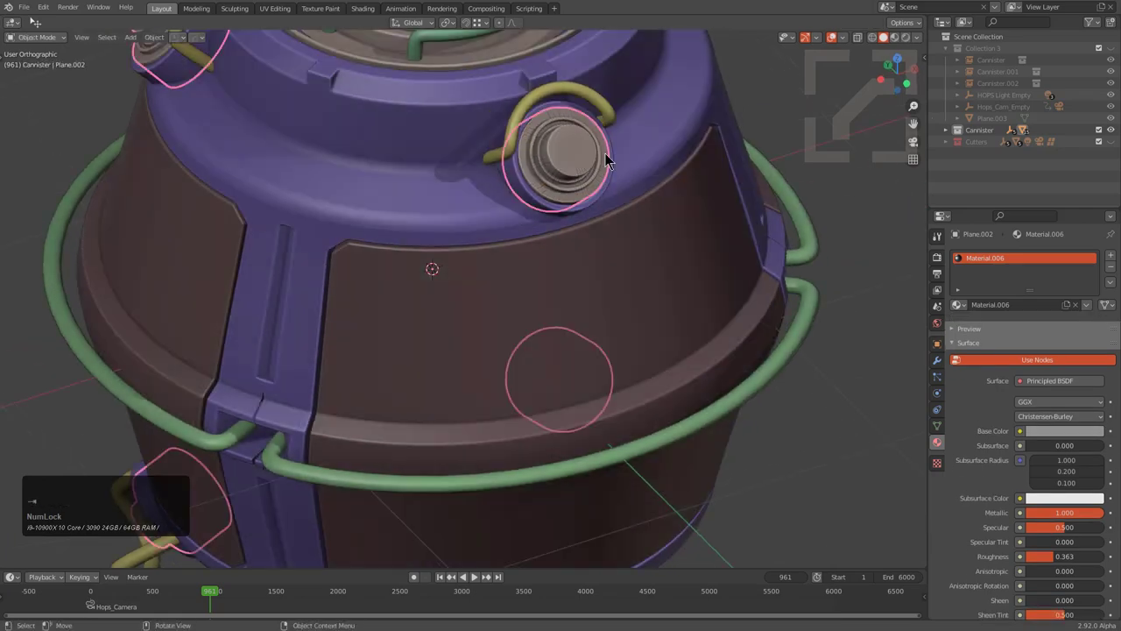
scroll(604, 152, "up", 5)
key("Tab")
key("2")
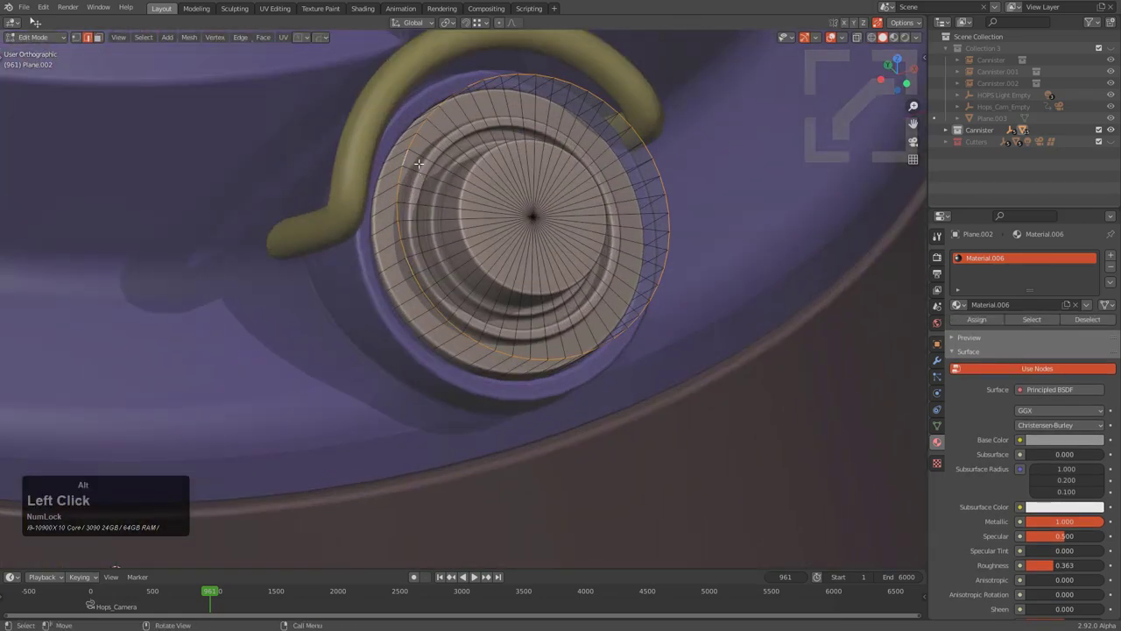
key("q")
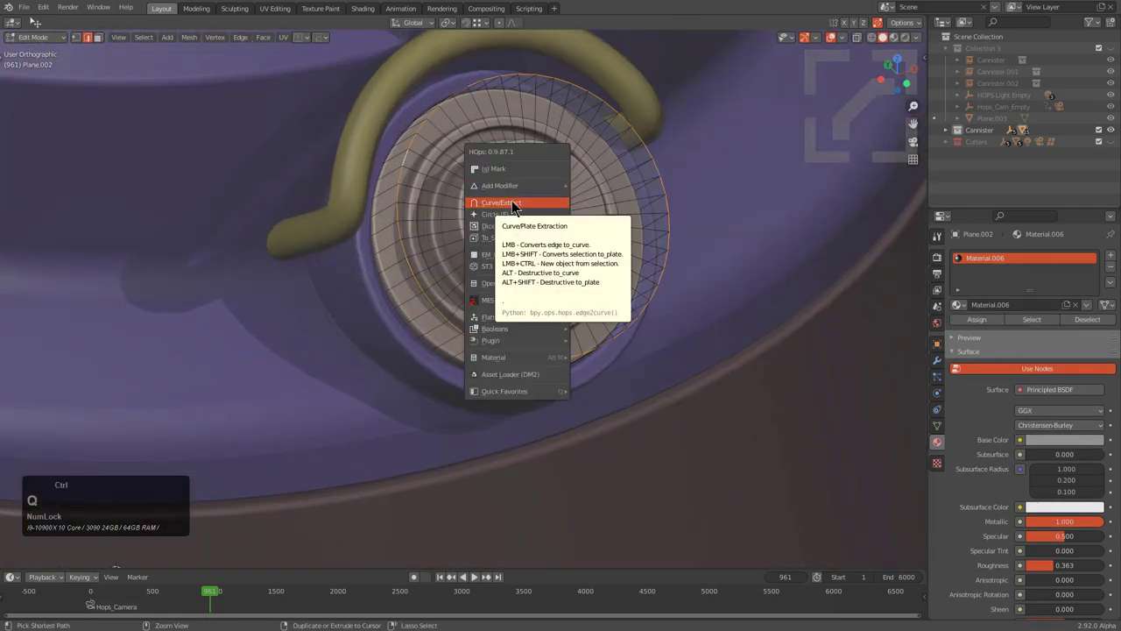
left_click(513, 208, "ctrl")
scroll(589, 200, "down", 8)
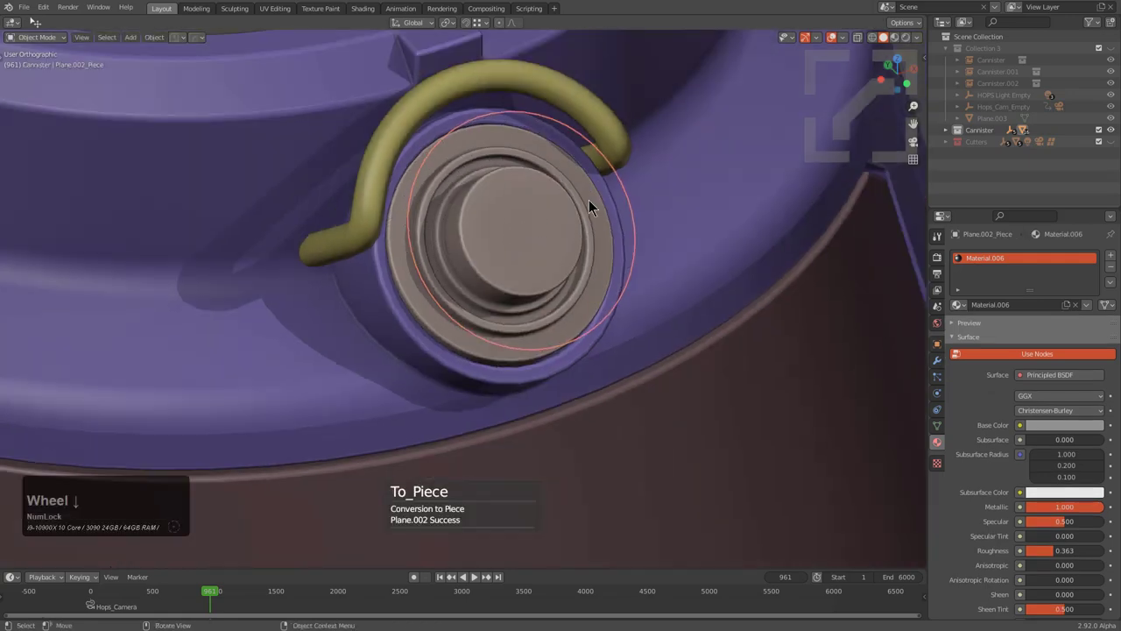
Step: Scale the extracted edge loop down slightly so it fits within the knob's outer rim
scroll(561, 230, "up", 3)
scroll(561, 230, "up", 4)
key("Tab")
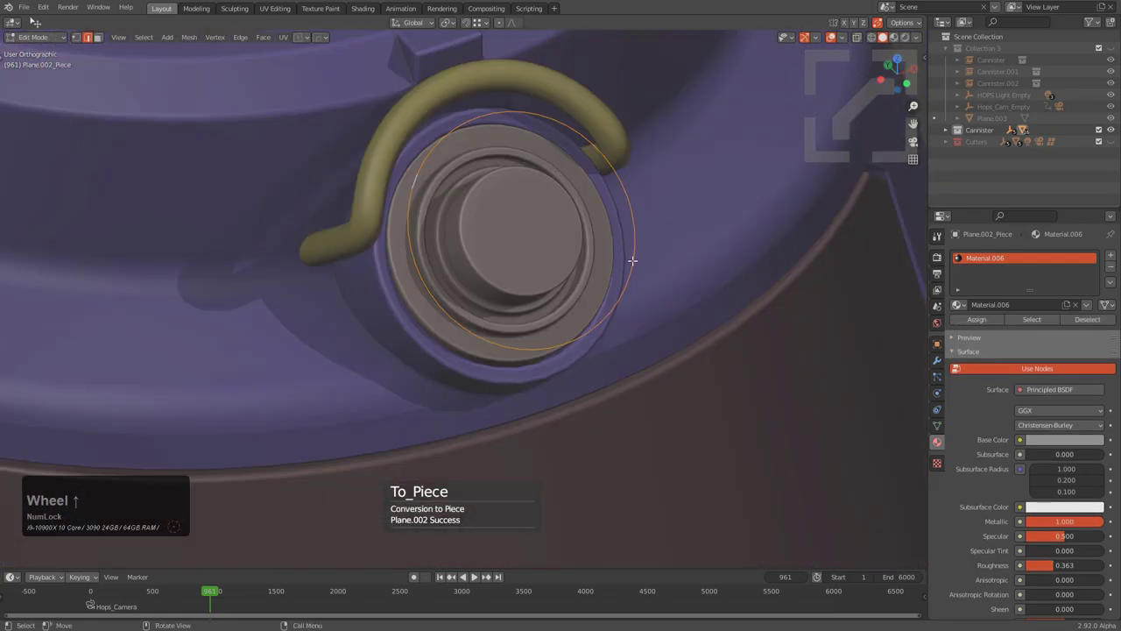
key("s")
left_click(630, 265)
key("g")
key("z")
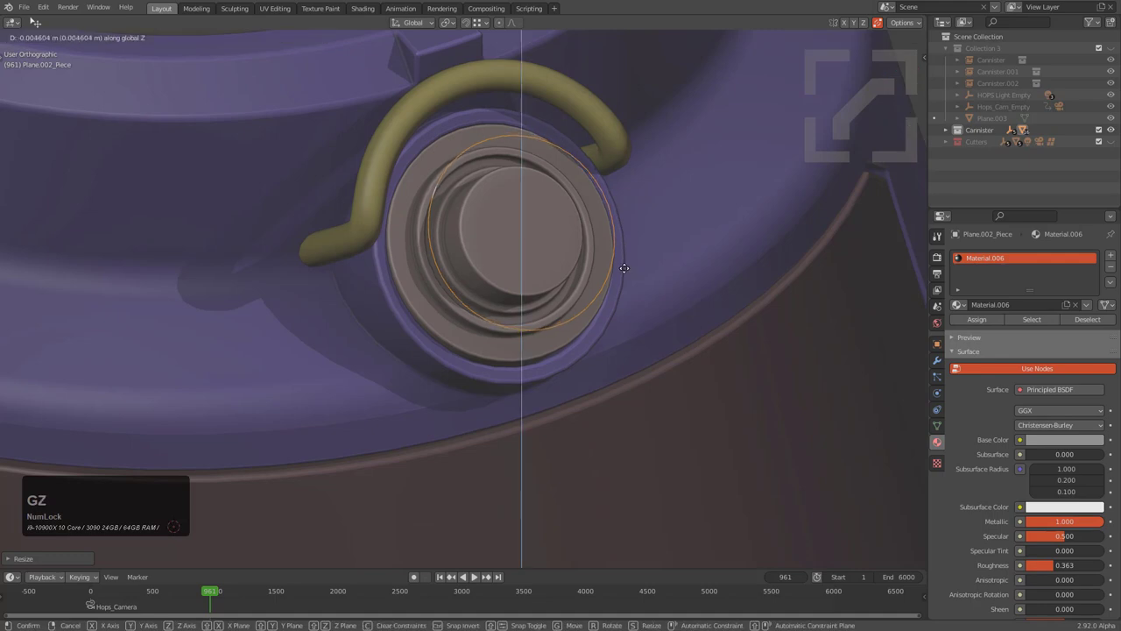
right_click(581, 305)
Step: In the left view, move the loop diagonally inward about 0.08 m onto the knob's base and finish editing the mesh
scroll(580, 306, "down", 2)
middle_click_drag(622, 276, 645, 292, "shift")
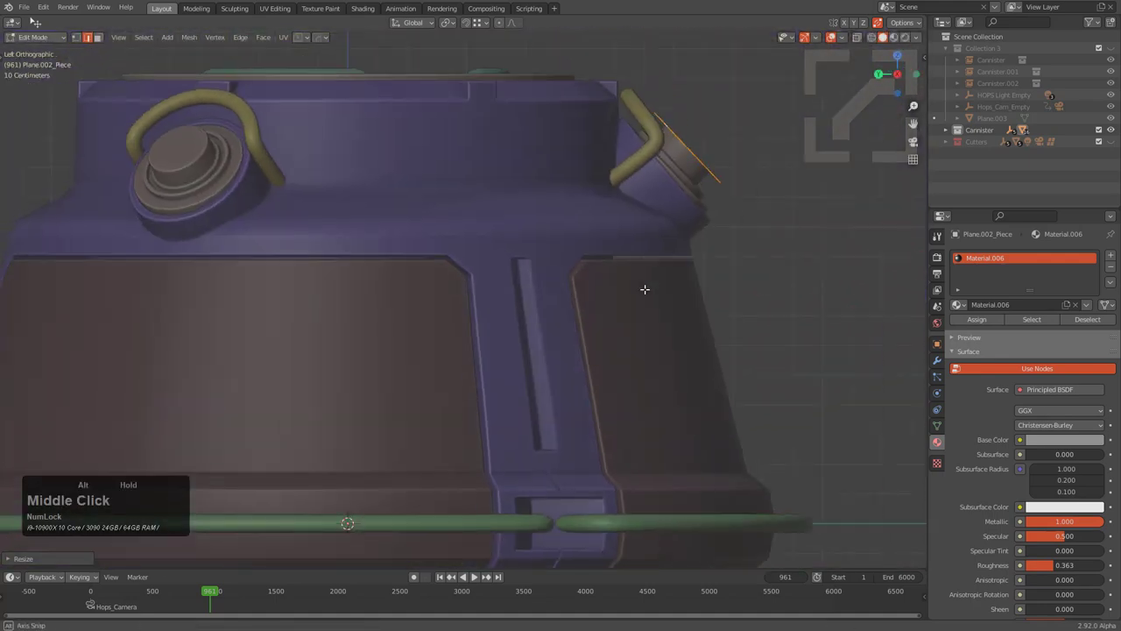
scroll(590, 318, "down", 1)
scroll(613, 307, "up", 2)
key("g")
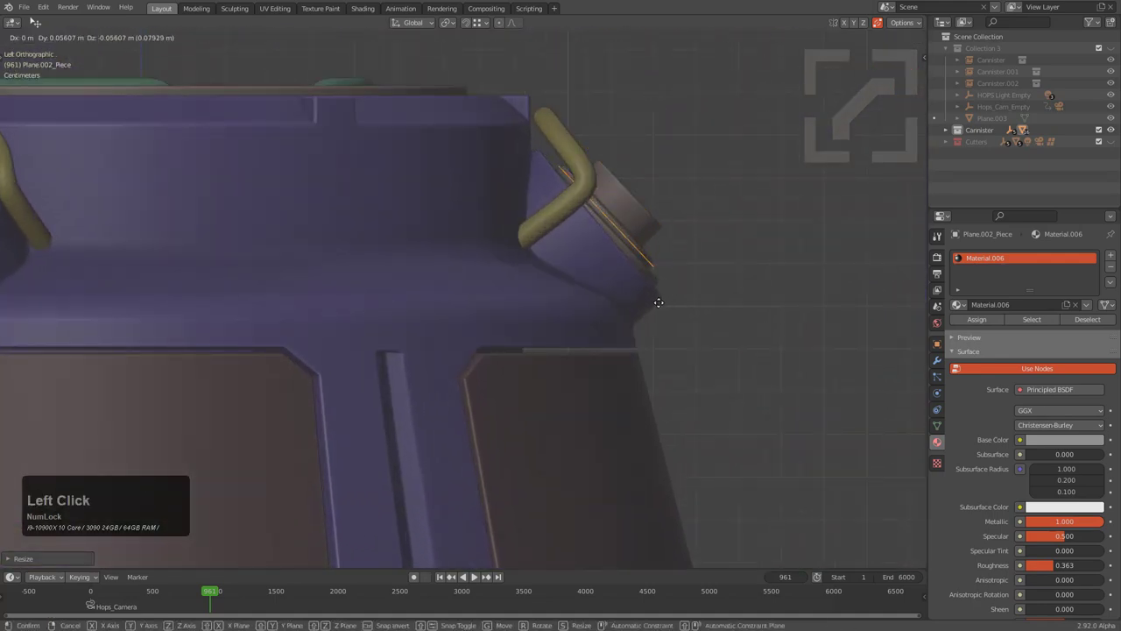
left_click(662, 305)
key("Tab")
Step: Convert the loop around the knob into a thick, smooth-shaded curve tube with Curve/Extract
scroll(673, 287, "down", 2)
middle_click_drag(673, 287, 653, 261)
scroll(616, 245, "up", 3)
scroll(617, 246, "up", 1)
key("q")
mouse_move(579, 338)
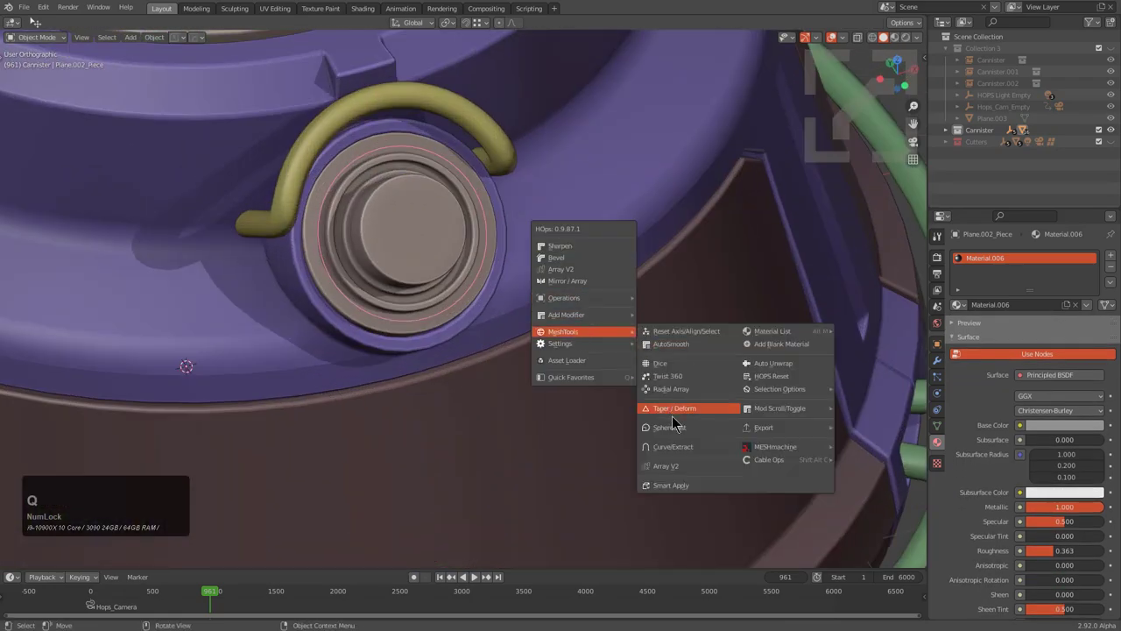
left_click(688, 454)
key("s")
left_click(661, 445)
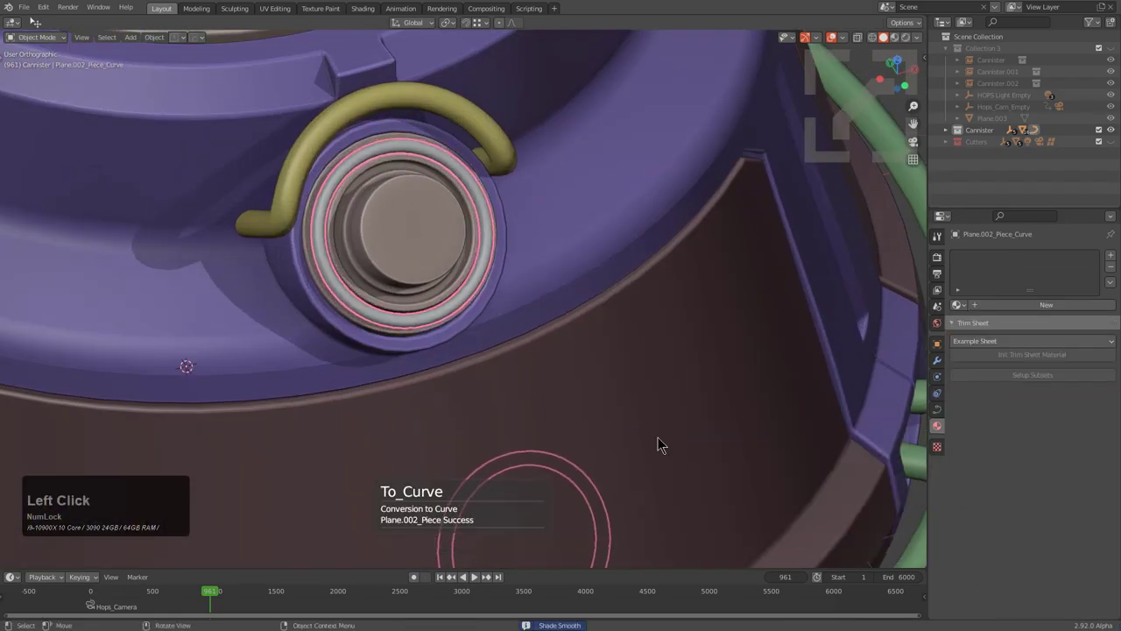
Step: Assign the existing green Emission material to the curve ring around the knob
key("m")
left_click(601, 433)
scroll(545, 314, "down", 5)
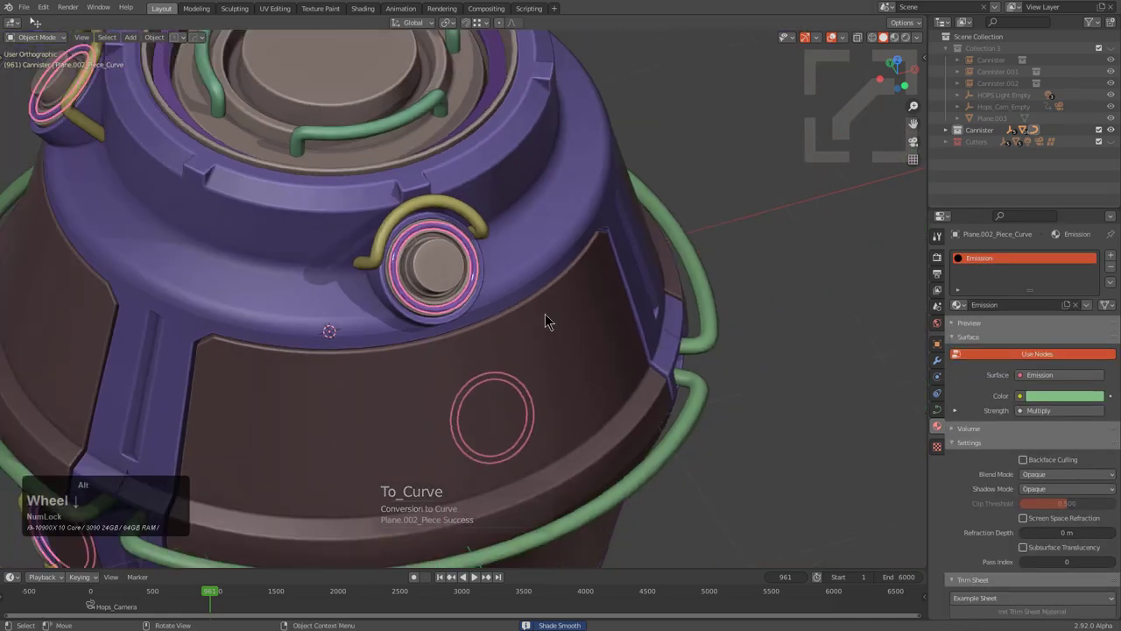
middle_click_drag(613, 353, 619, 324)
scroll(606, 335, "down", 2)
Step: Review the three canister instances through the camera in Material Preview while playing and scrubbing the animation
key("1")
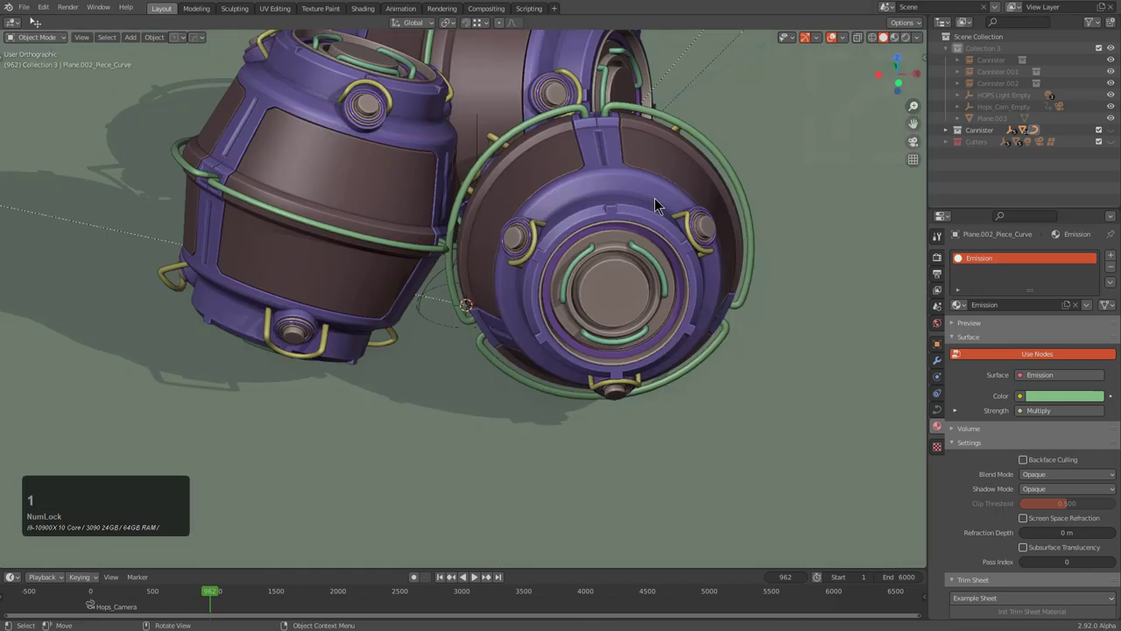
key("KP_0")
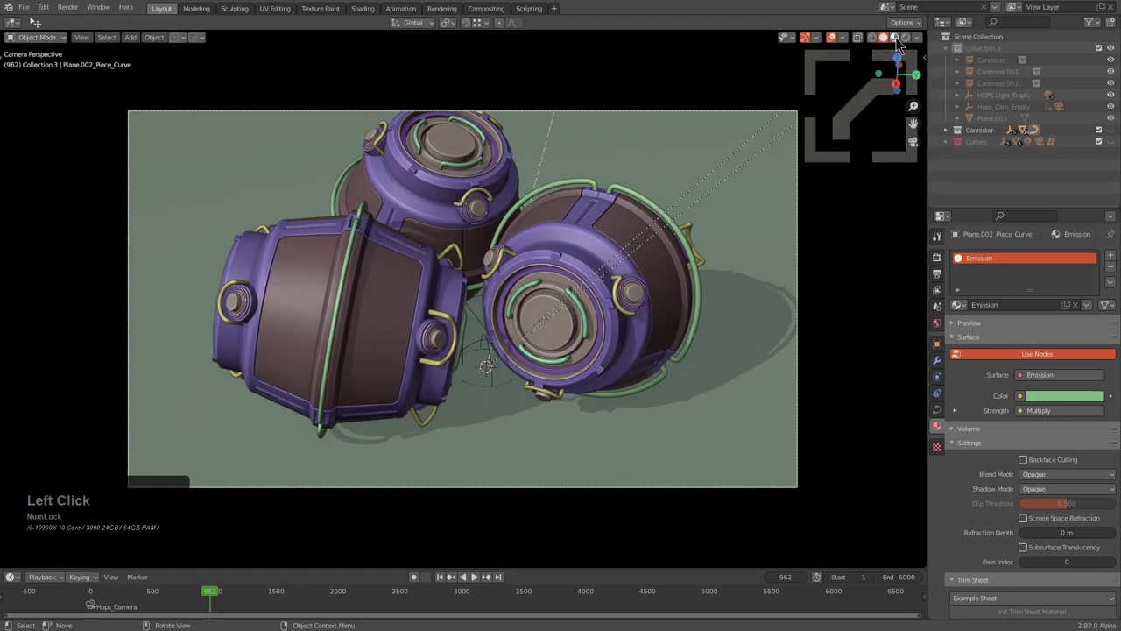
left_click(895, 38)
key("space")
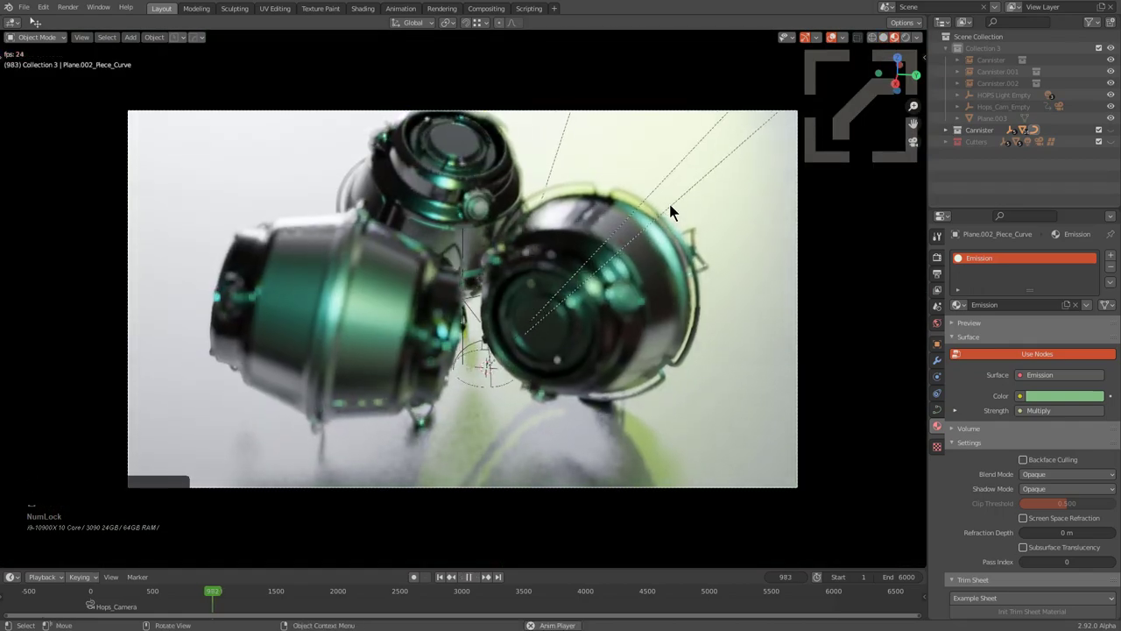
key("shift+Left")
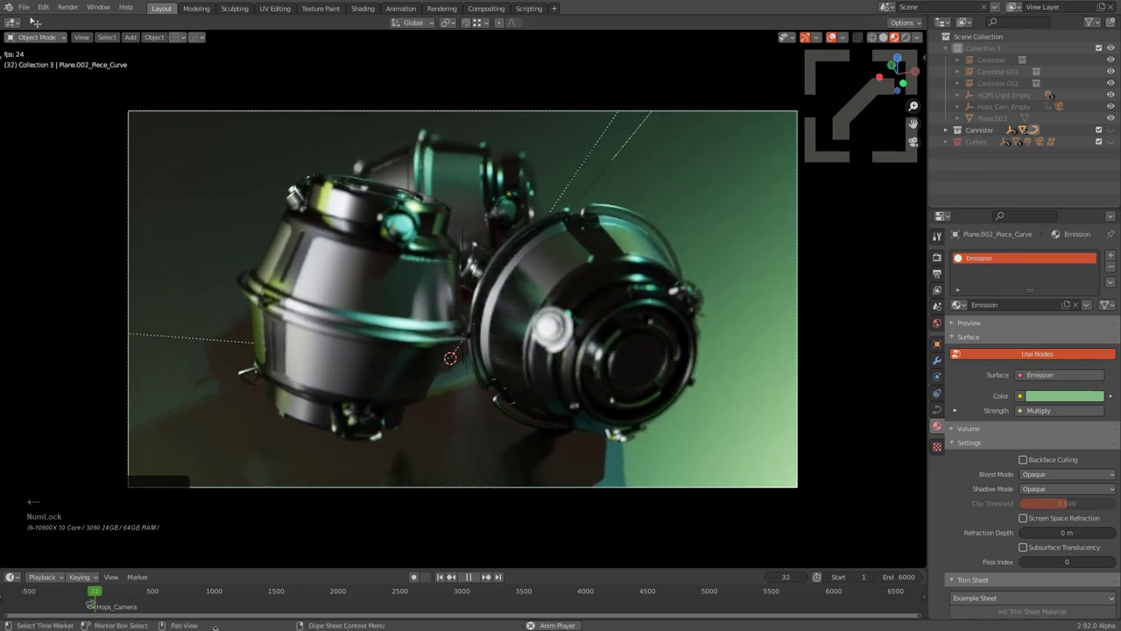
right_click_drag(127, 608, 235, 613)
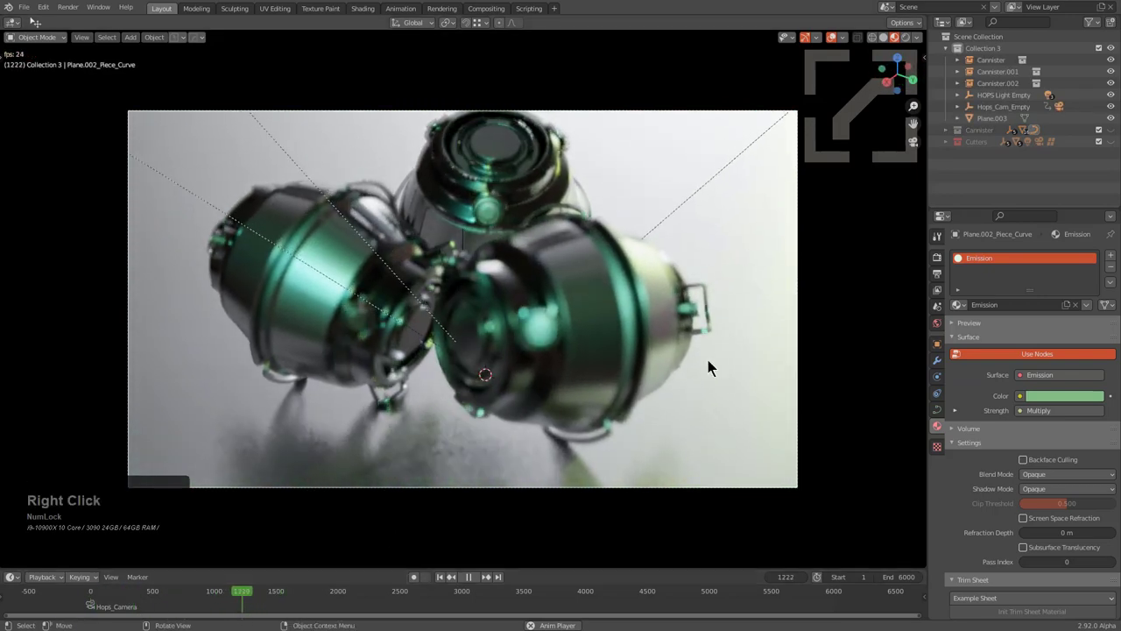
key("space")
scroll(667, 353, "down", 10, "alt")
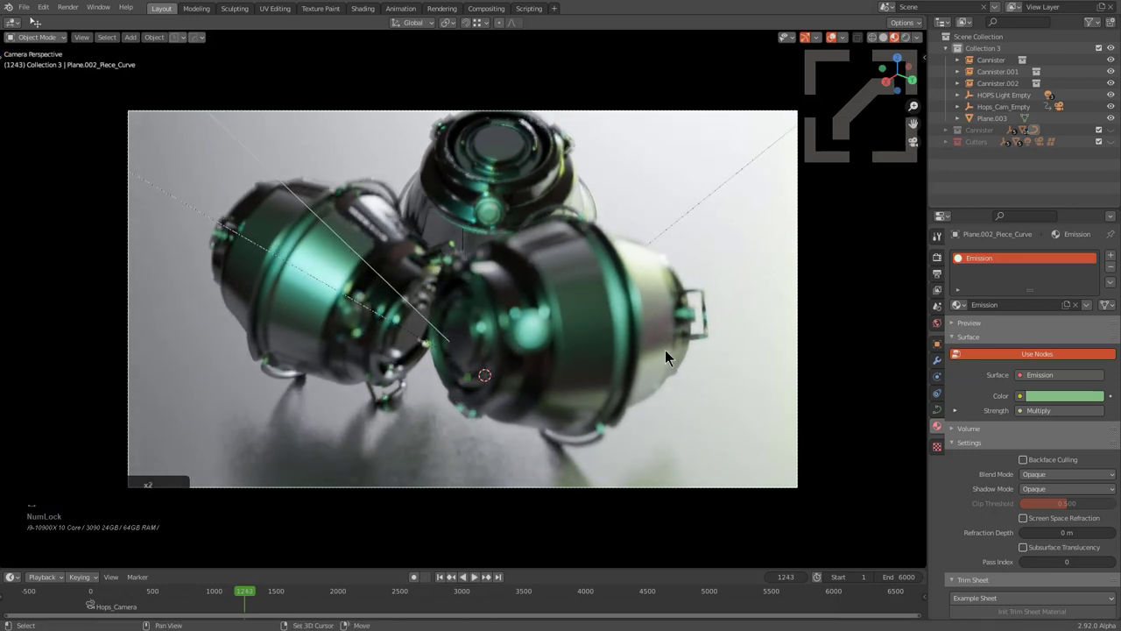
Step: Set the camera's depth-of-field F-Stop to 0.7 and go to frame 3000
left_click(791, 118)
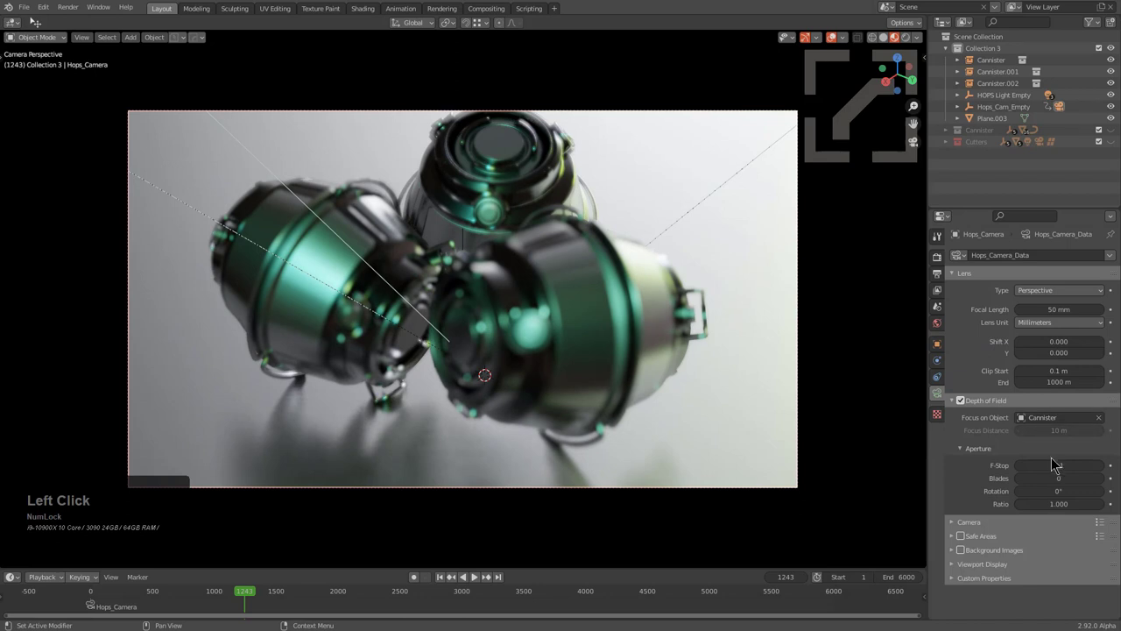
left_click_drag(1053, 464, 1065, 464)
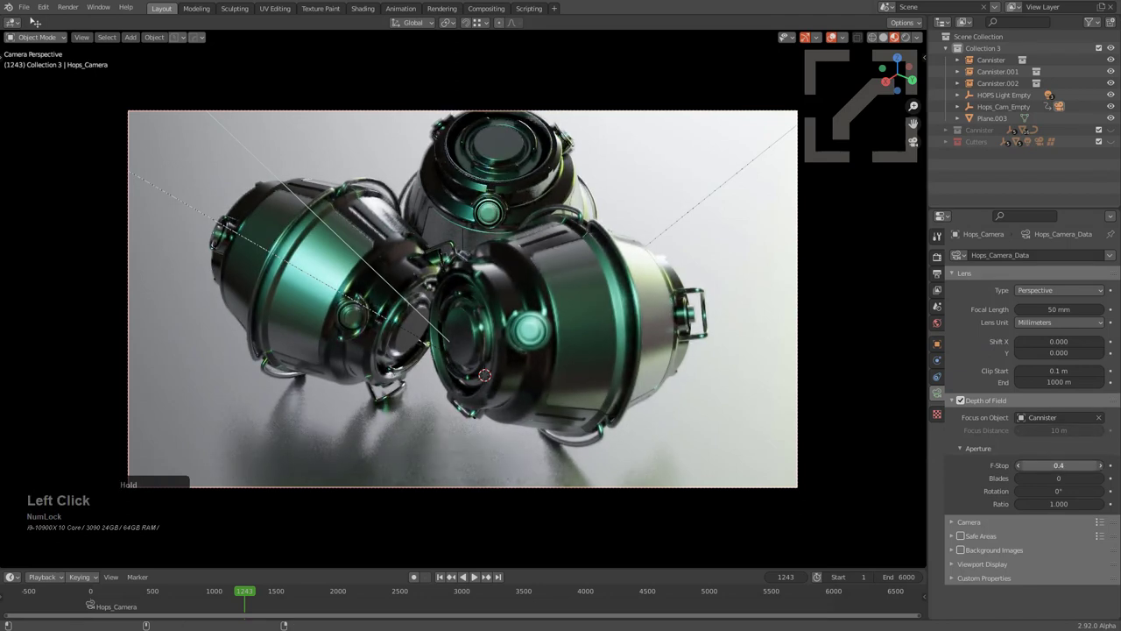
left_click_drag(1058, 465, 1058, 465, "shift")
right_click_drag(201, 602, 462, 588, "shift")
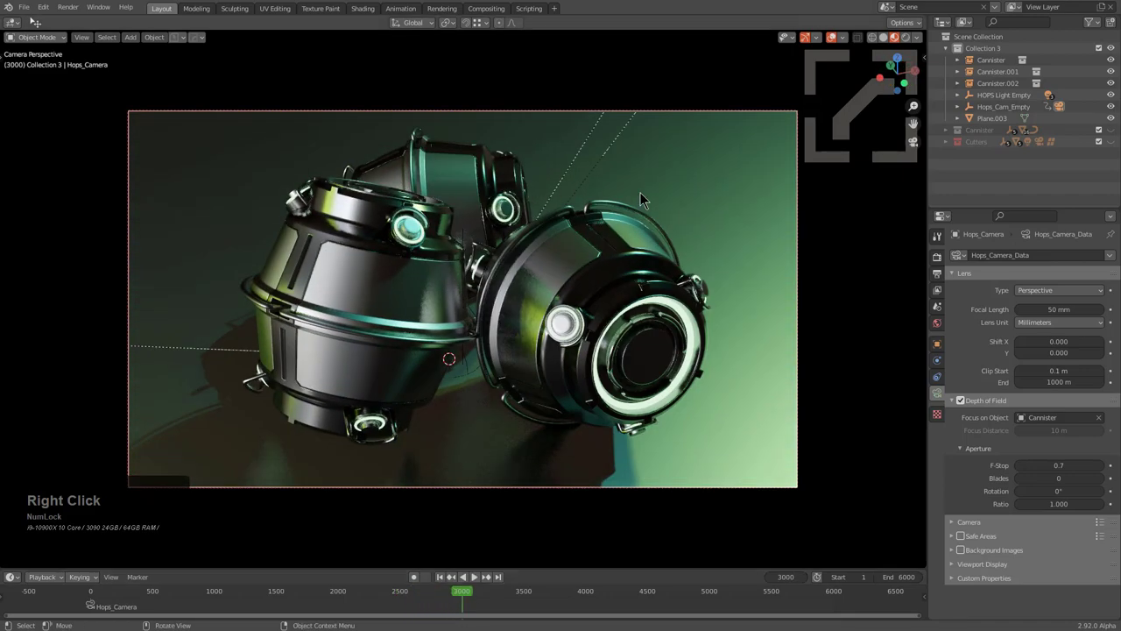
Step: Show only the source Cannister collection and leave the camera view to inspect its glowing rings up close
key("1")
key("2")
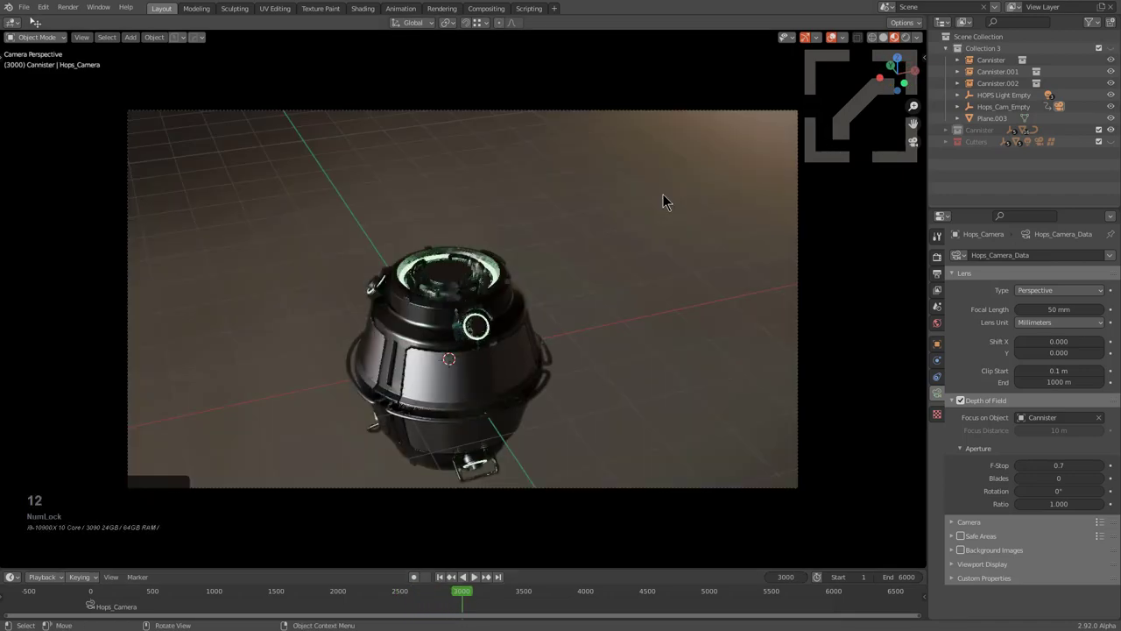
left_click(831, 37)
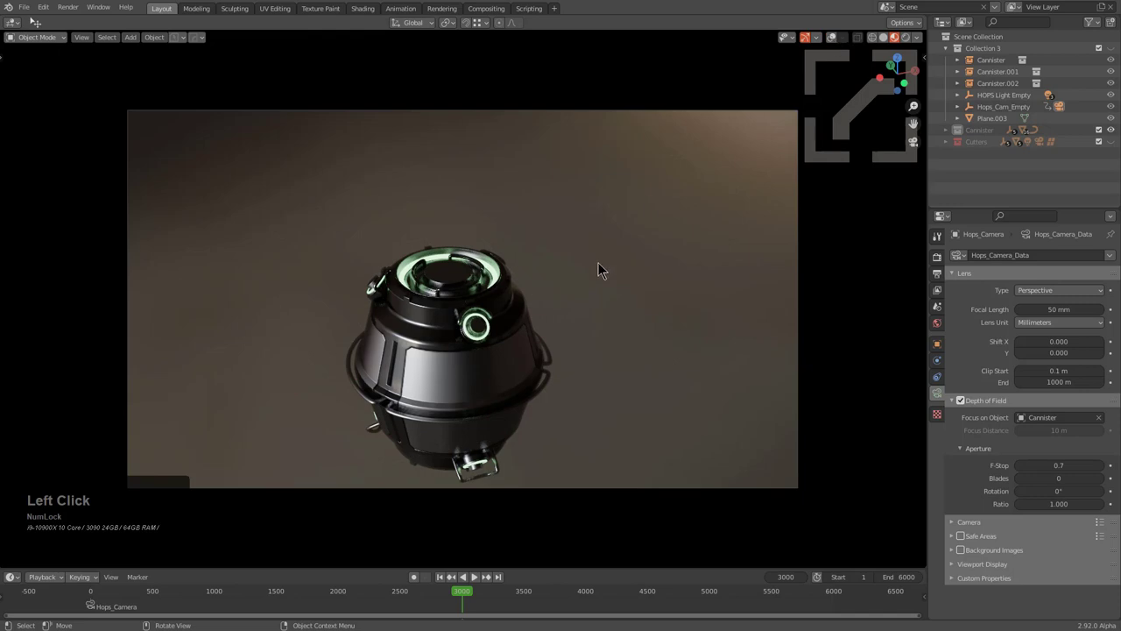
scroll(600, 268, "up", 2)
middle_click_drag(586, 268, 614, 206)
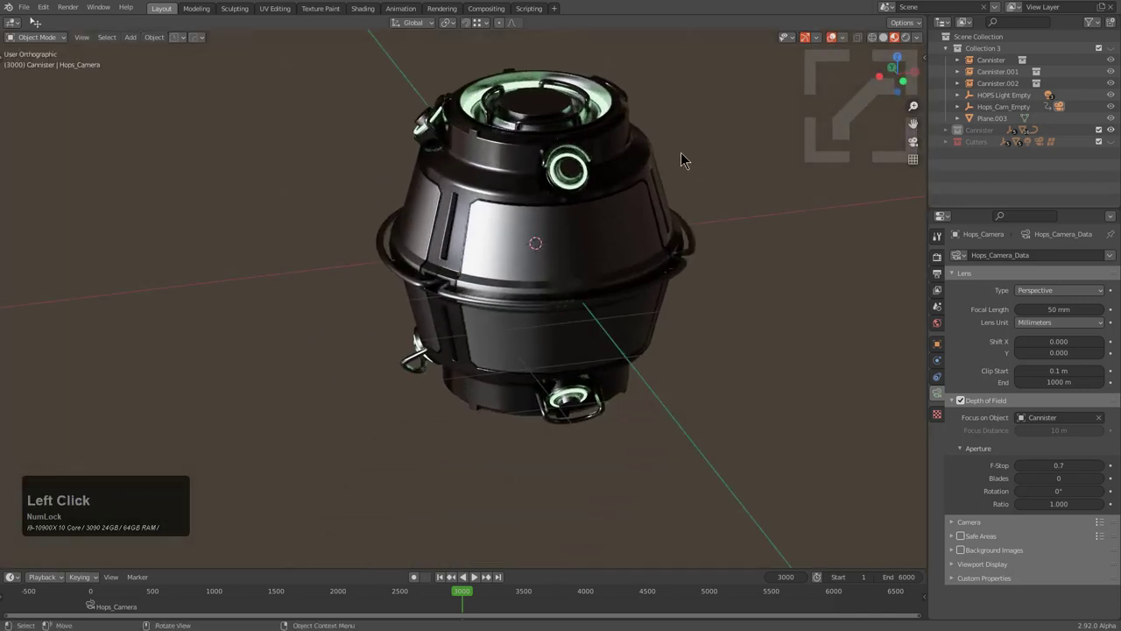
Step: Select all canister parts with the main body active and start the AccuShape operation on them
key("a")
left_click(648, 191, "shift")
key("q")
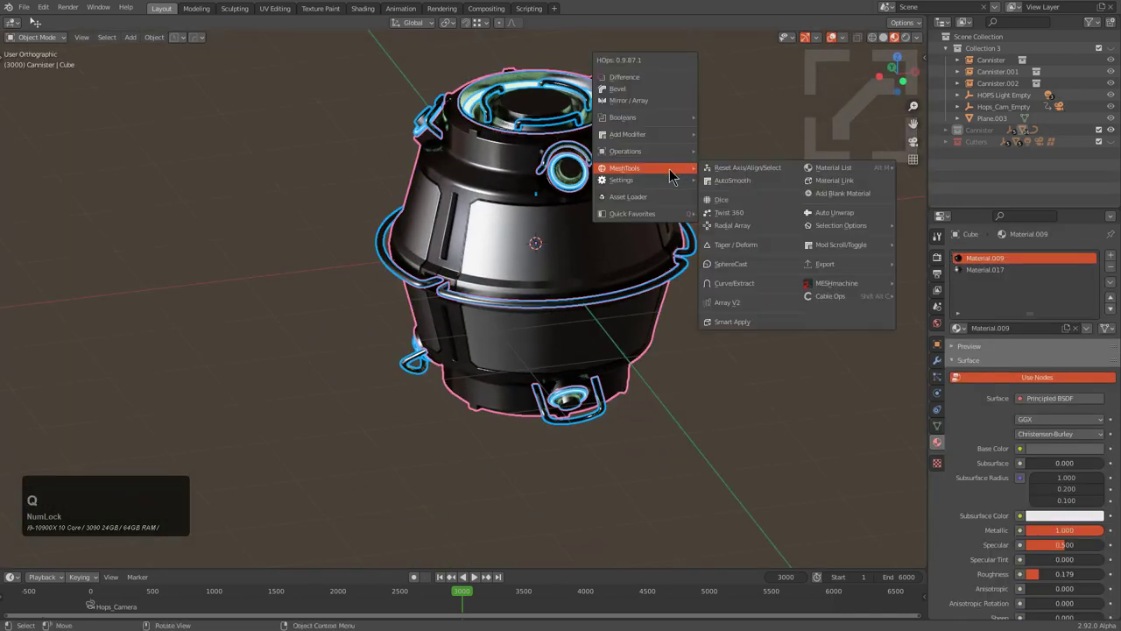
mouse_move(655, 143)
mouse_move(686, 151)
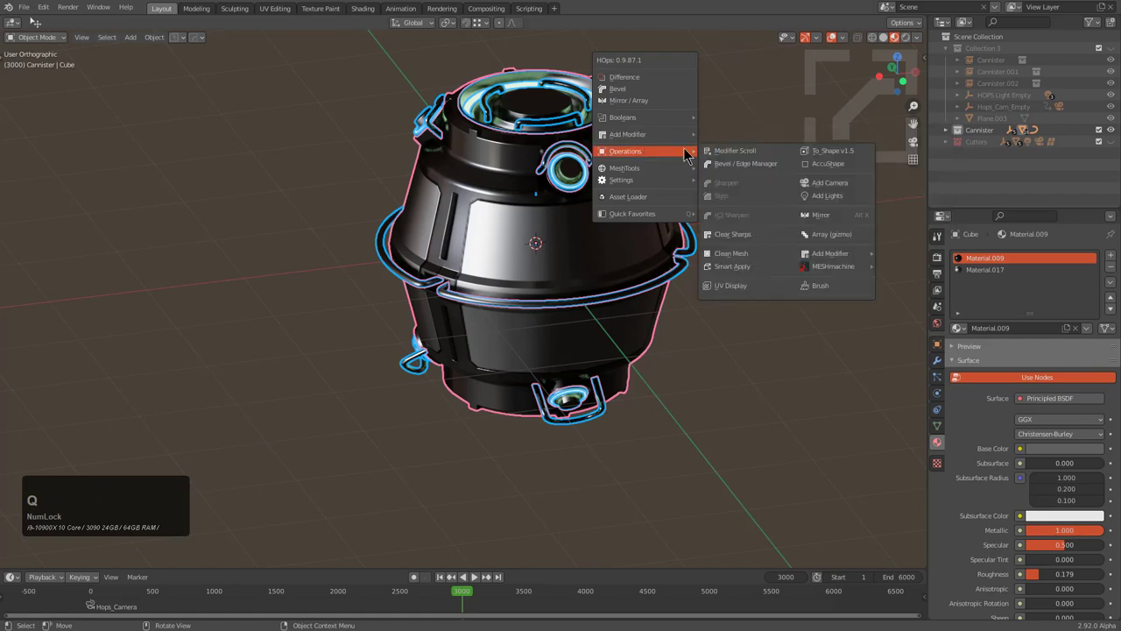
left_click(831, 163)
left_click(832, 167)
middle_click_drag(604, 211, 285, 298)
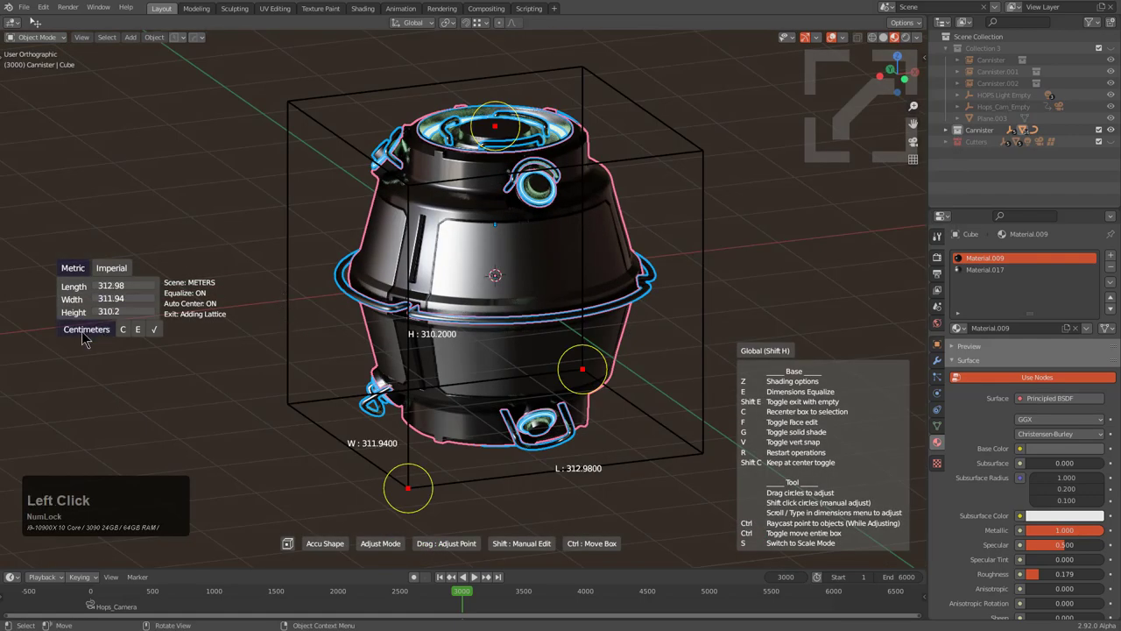
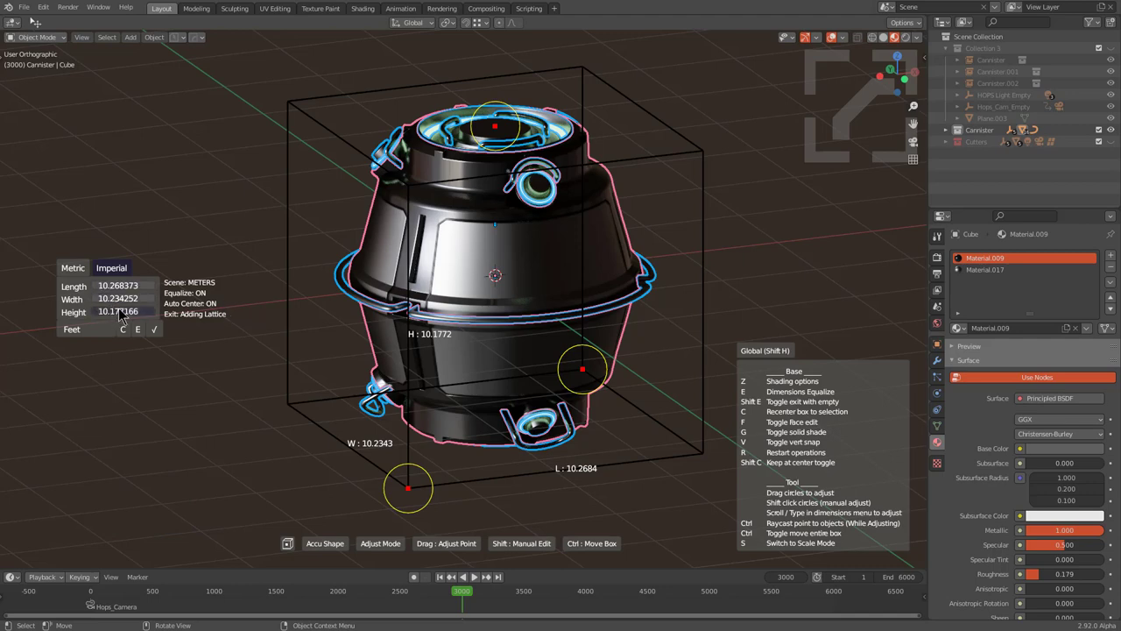
Step: Set the AccuShape height to 2 feet with dimensions equalized, switch its exit option to Empty, and apply it
left_click(118, 311)
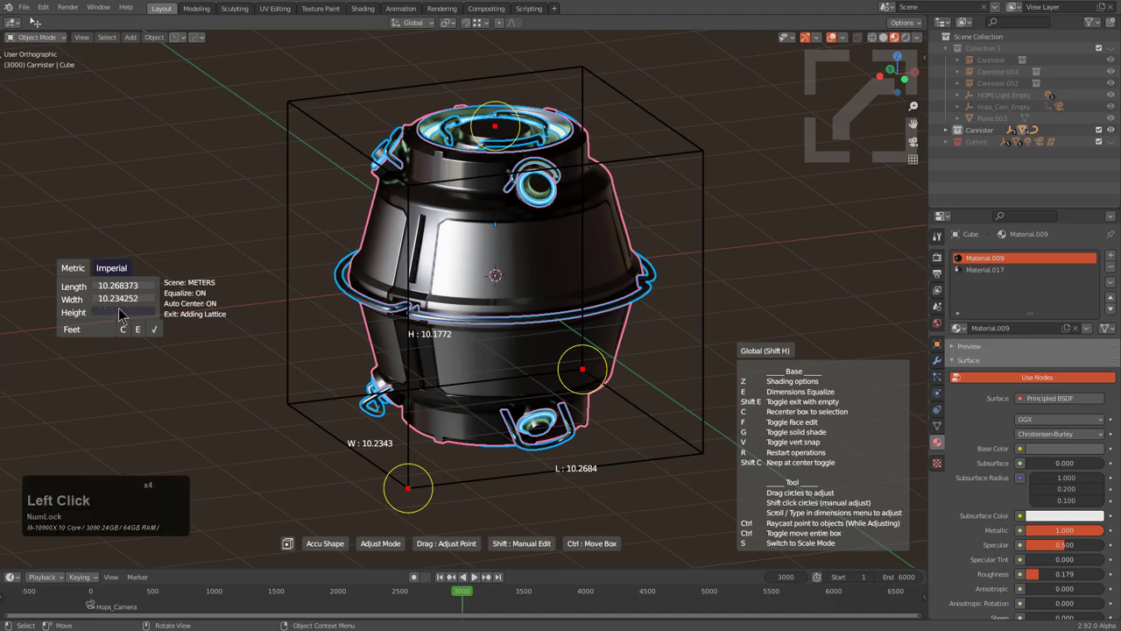
type("2")
key("KP_Enter")
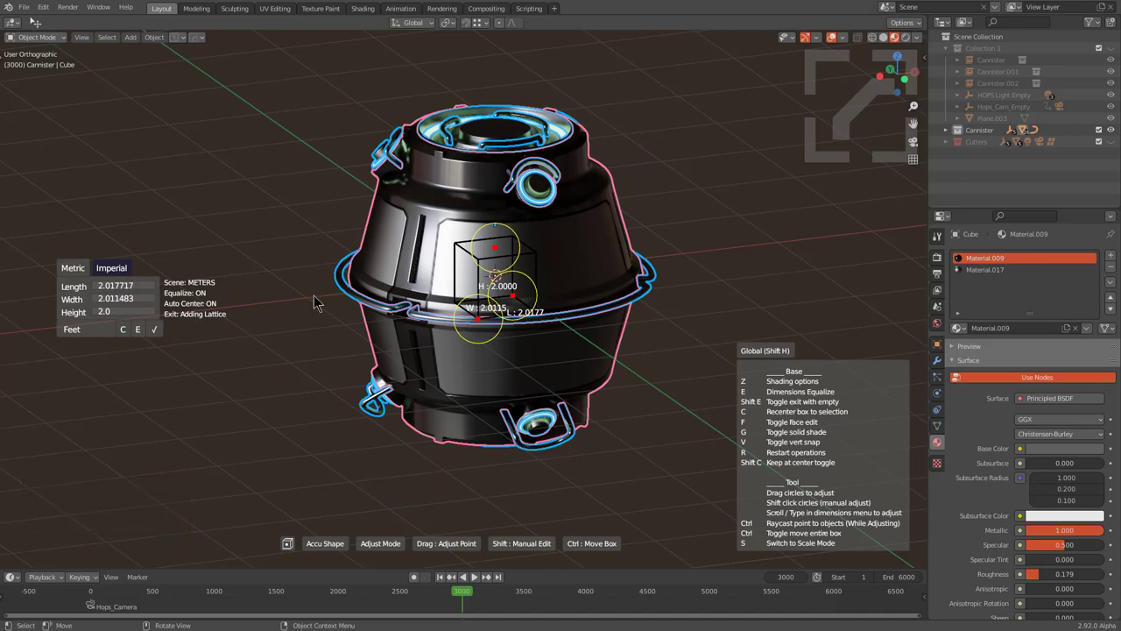
key("e")
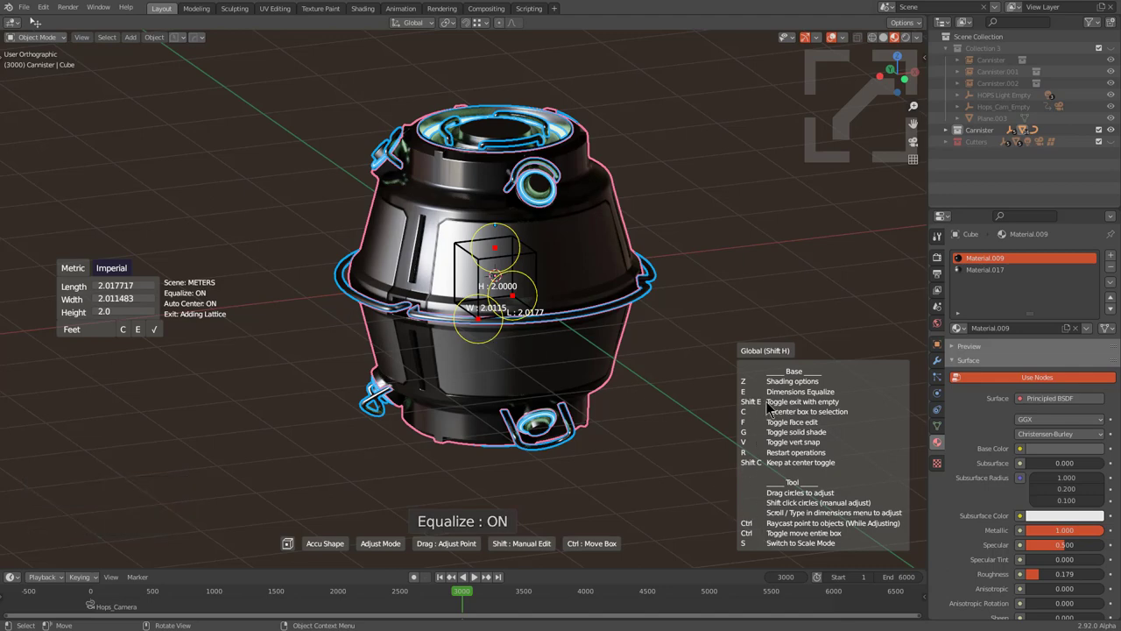
key("shift+e")
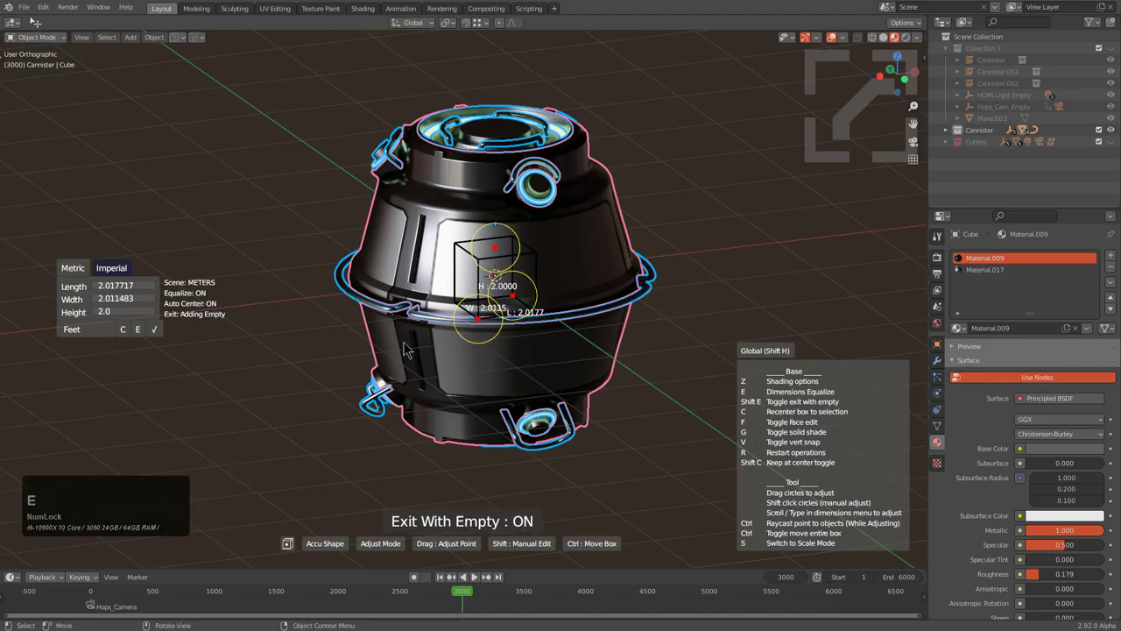
left_click(462, 274)
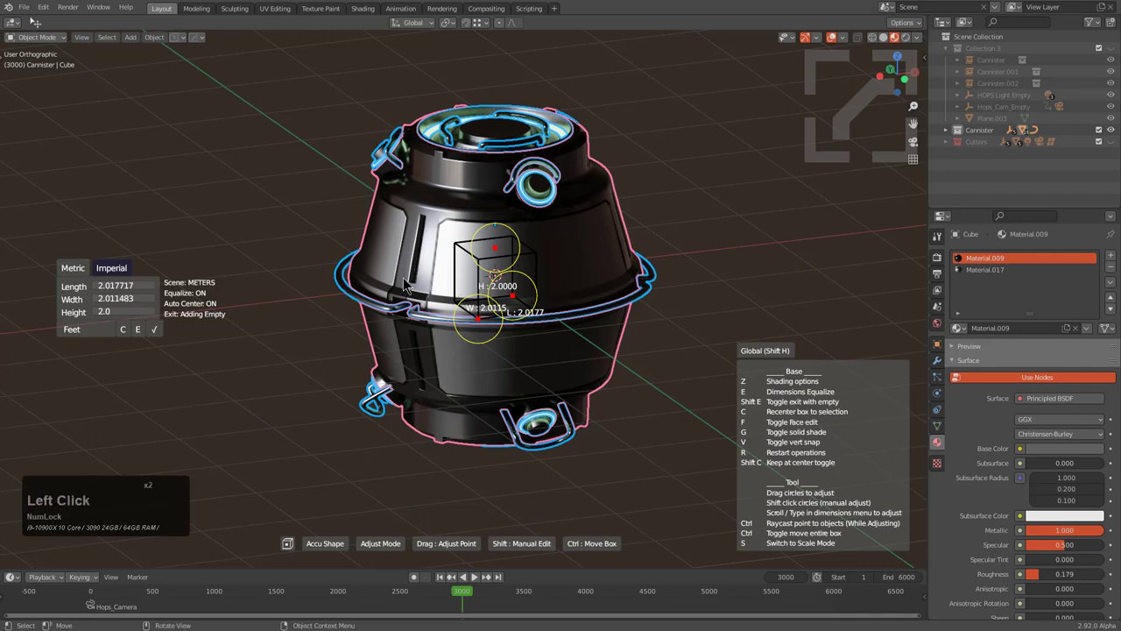
key("space")
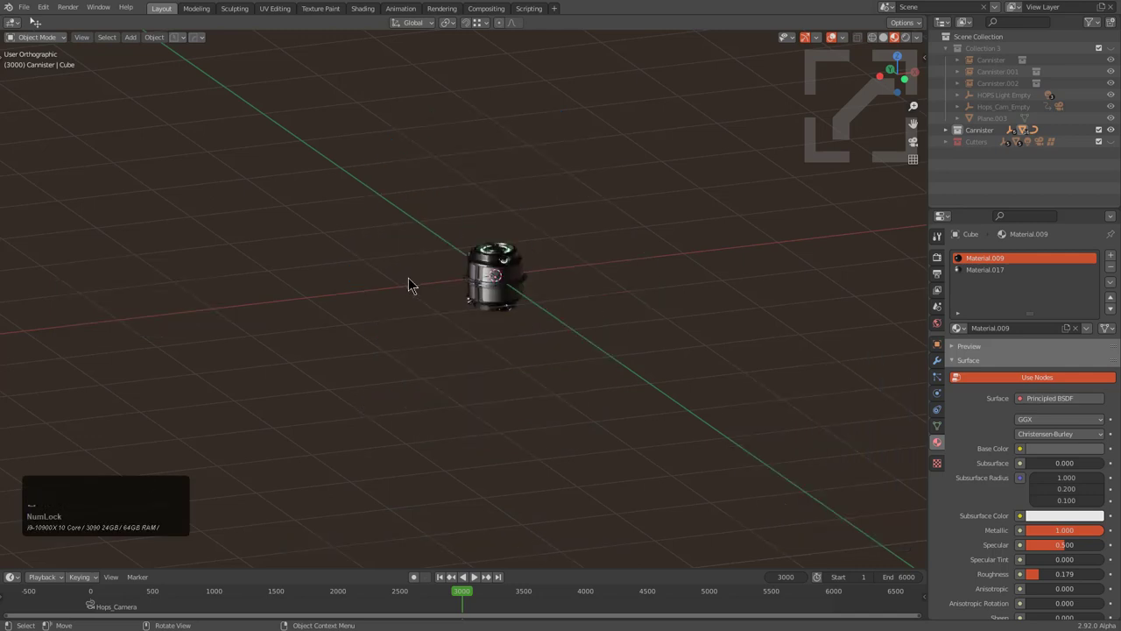
scroll(566, 268, "up", 9)
scroll(567, 250, "down", 2)
middle_click_drag(568, 255, 484, 271)
scroll(484, 271, "up", 3)
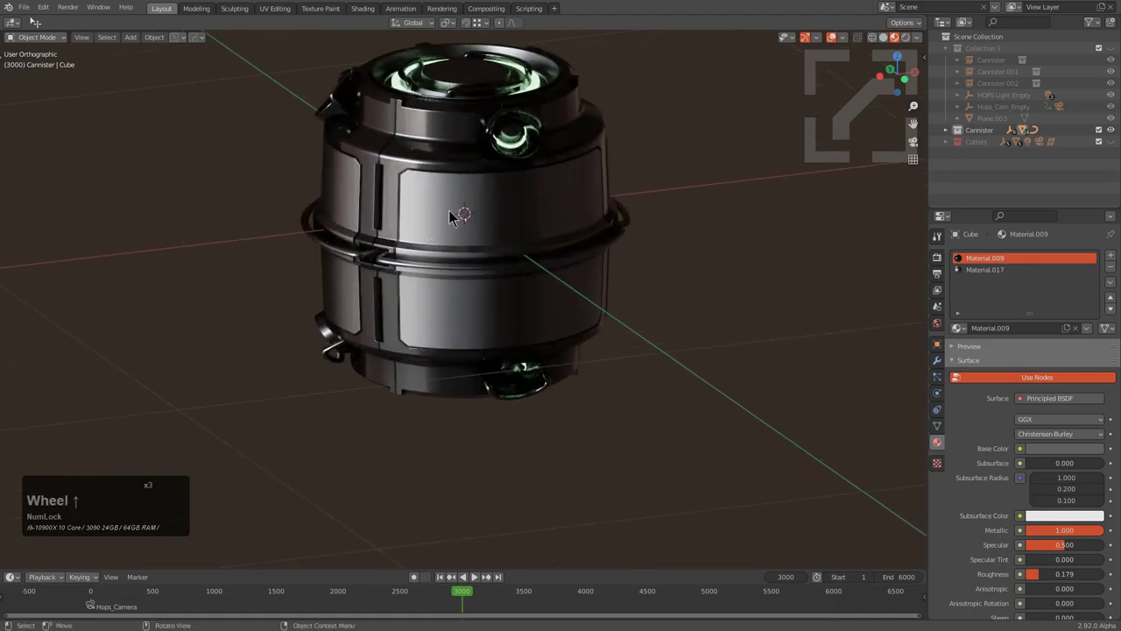
Step: Undo the last AccuShape resize of the canister
scroll(440, 198, "down", 2)
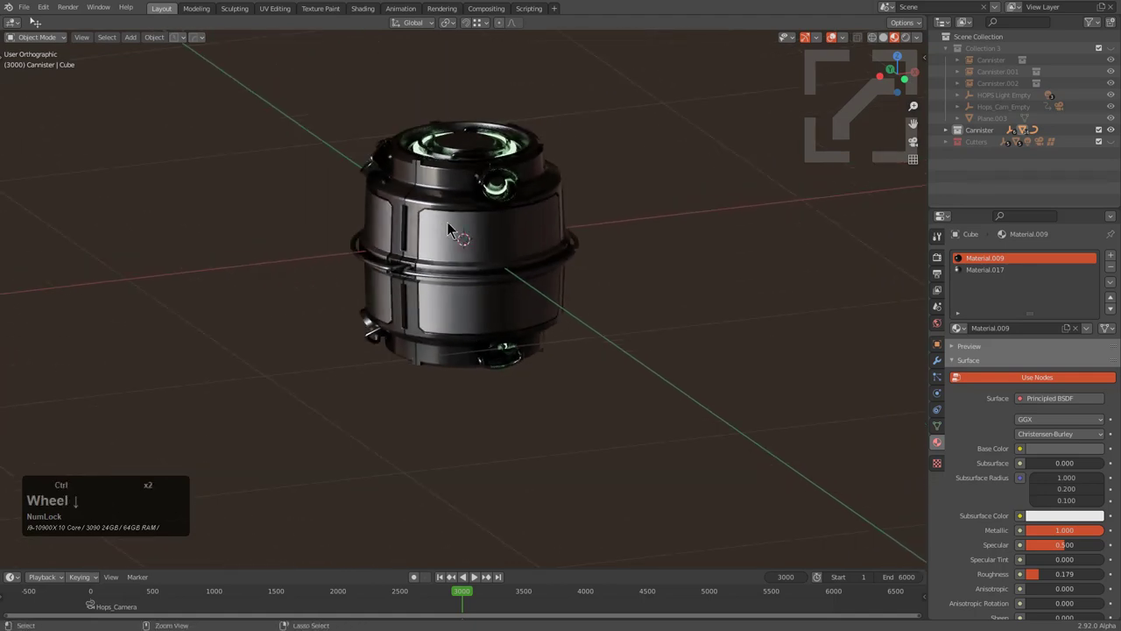
key("ctrl+z")
scroll(464, 232, "down", 6)
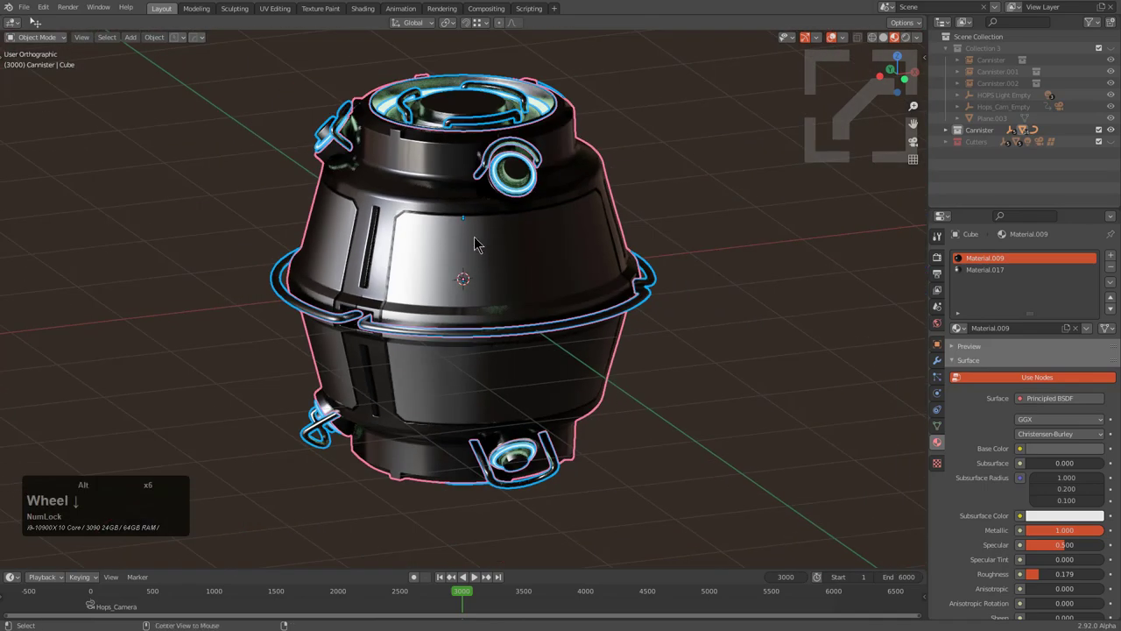
Step: Select only the canister's main body and run Modifier Scroll to reveal the object driving its Lattice modifier
left_click(548, 254)
left_click(542, 254)
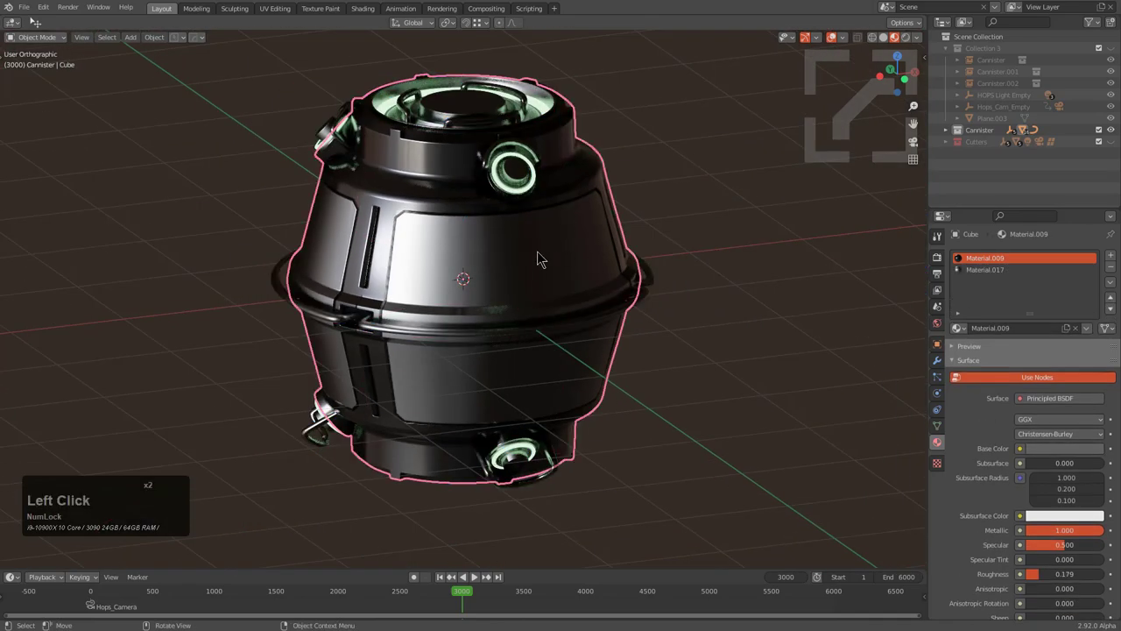
key("q")
mouse_move(536, 252)
left_click(593, 252)
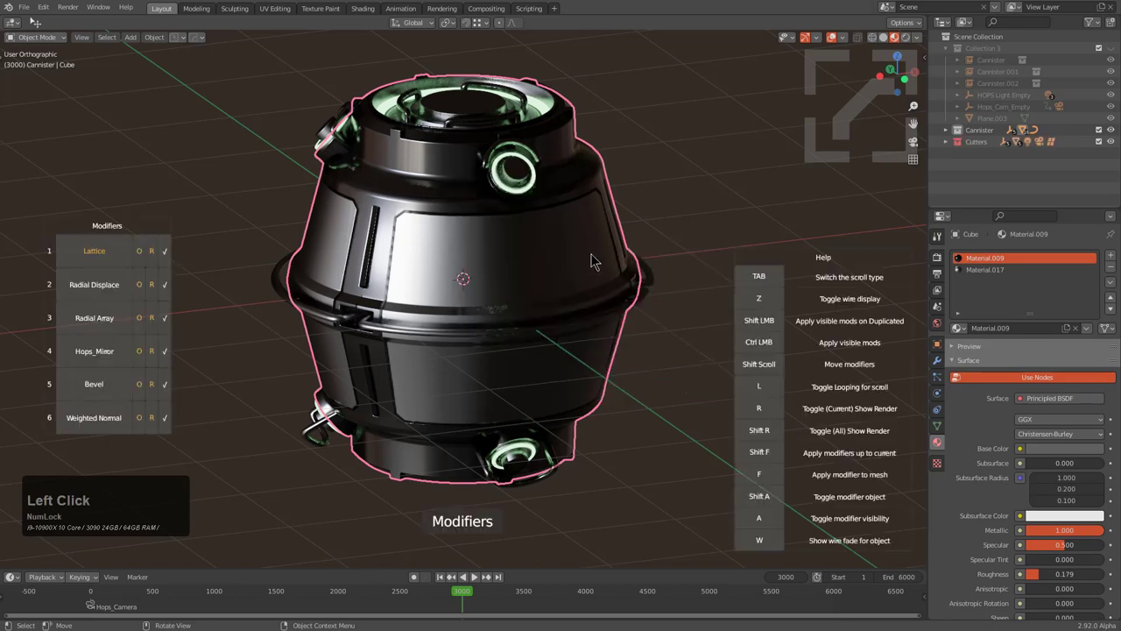
key("ctrl")
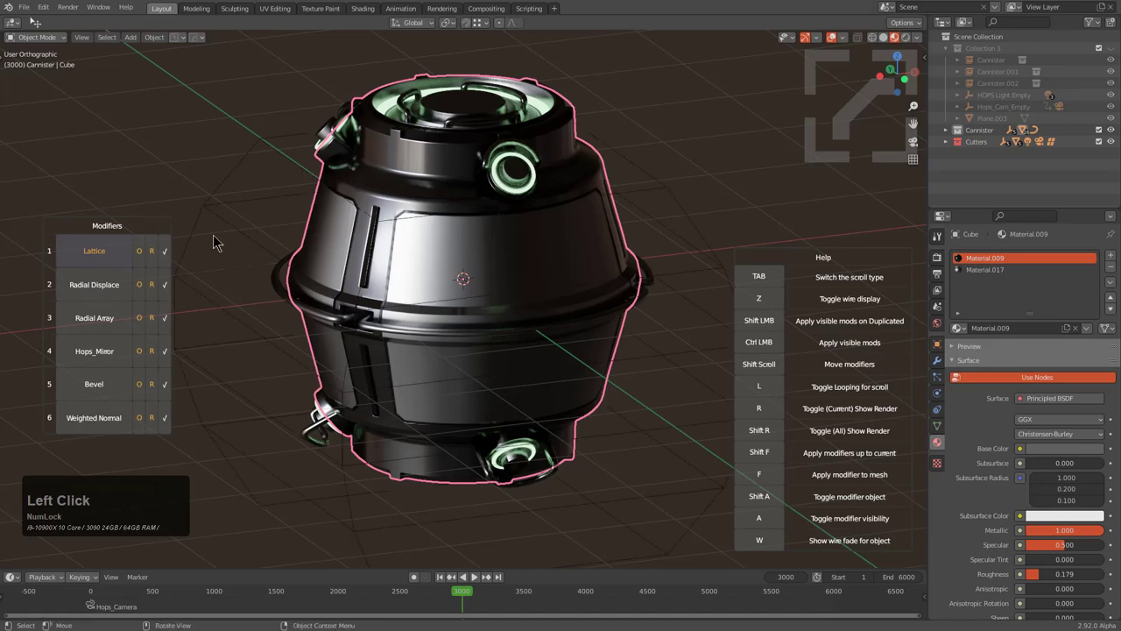
Step: Select the lattice cage and parent it to the canister's inner core as Object
left_click(277, 155)
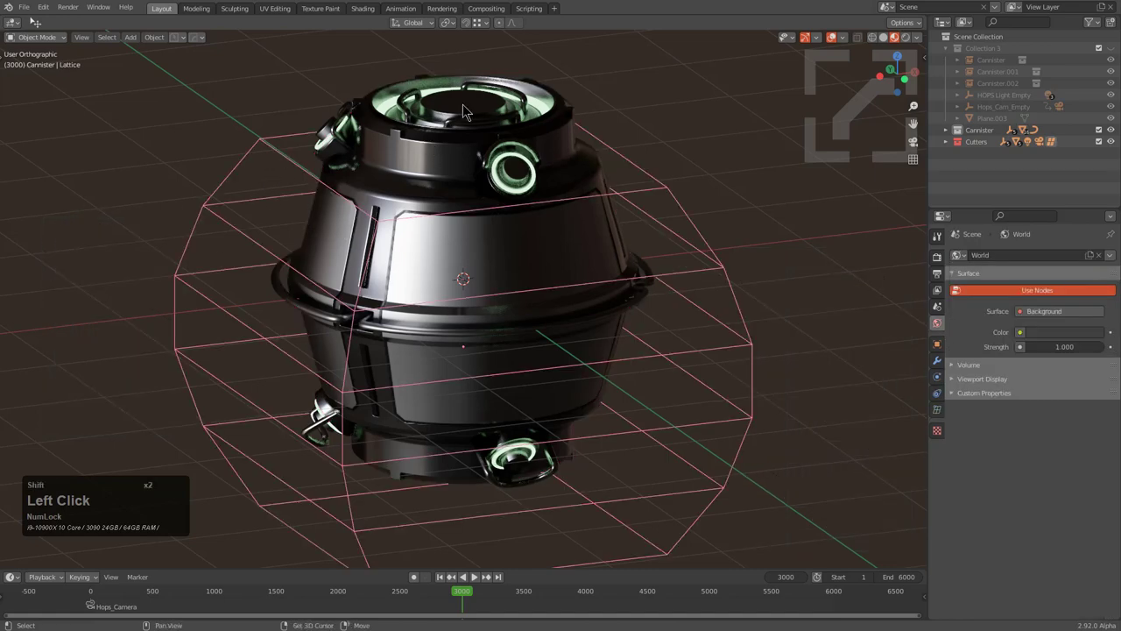
left_click(450, 111, "shift")
key("ctrl+p")
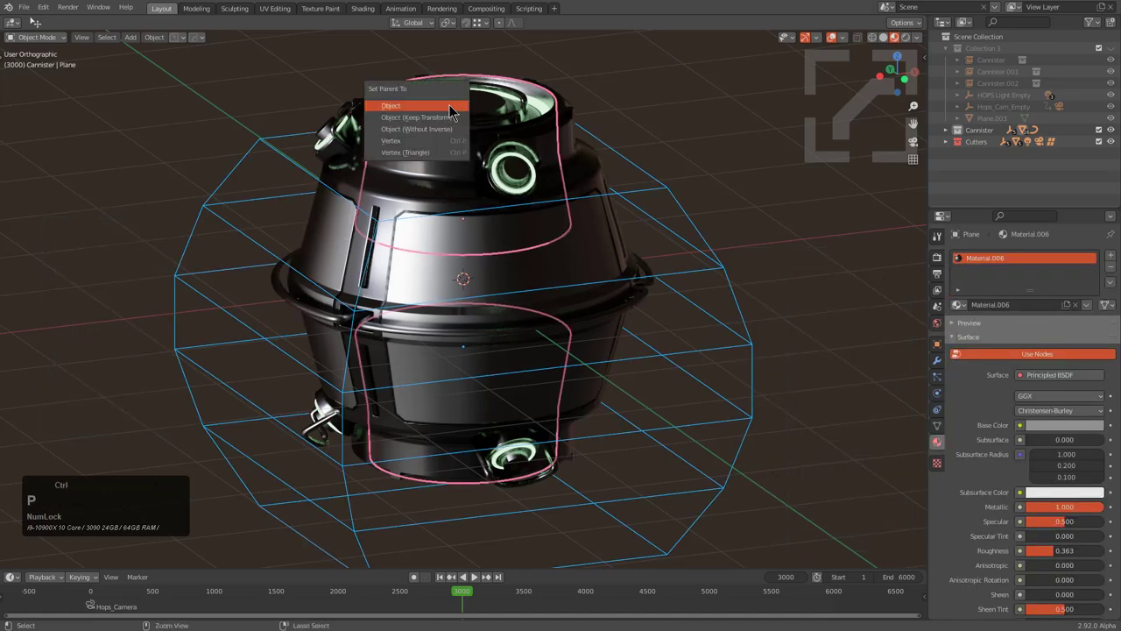
left_click(450, 111)
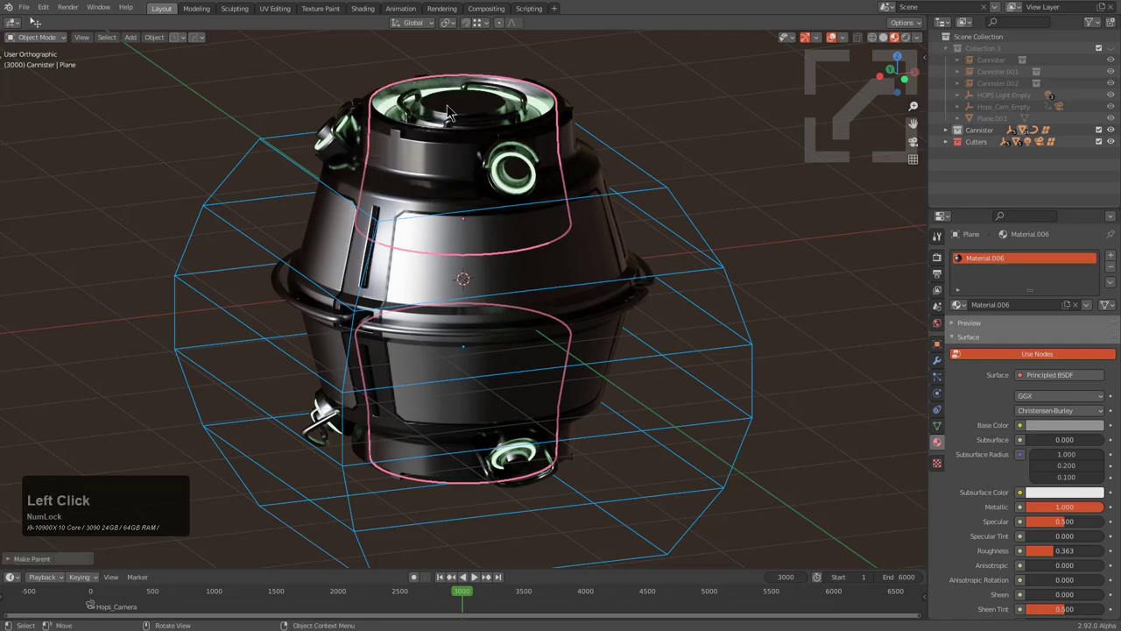
key("alt+a")
left_click(470, 122)
key("s")
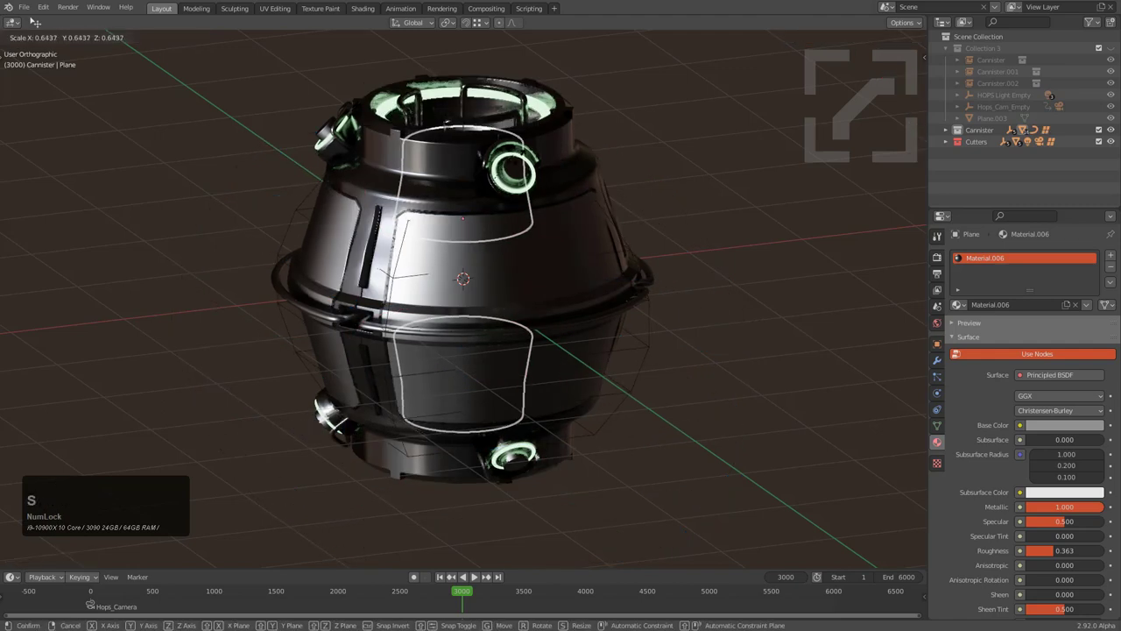
right_click(523, 214)
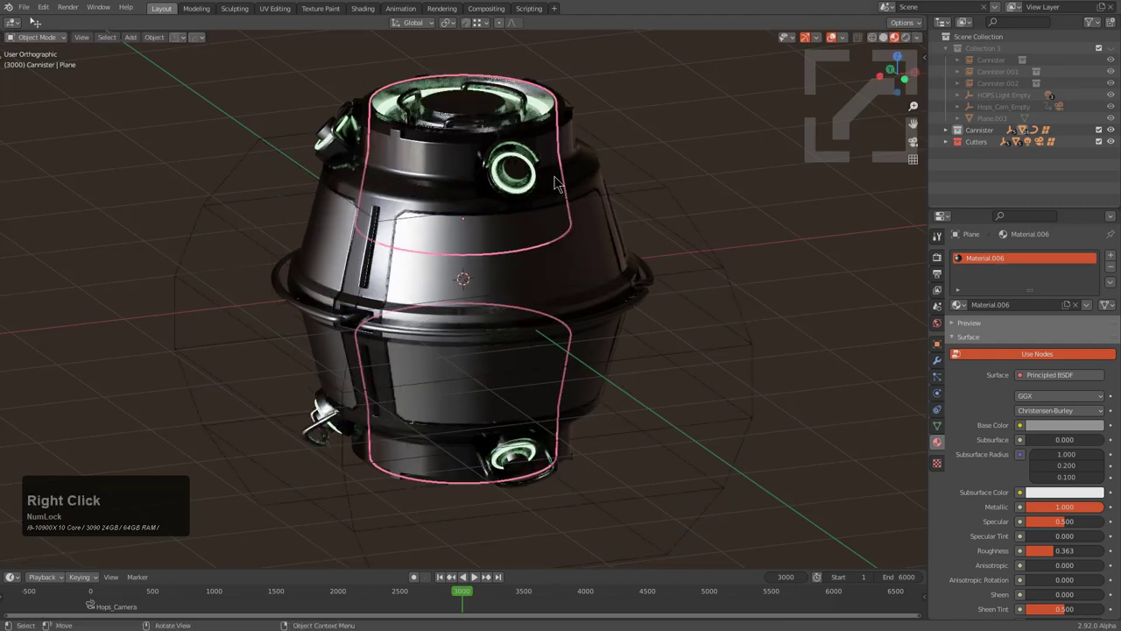
Step: Select the lattice cage around the canister and hide it
left_click(649, 195)
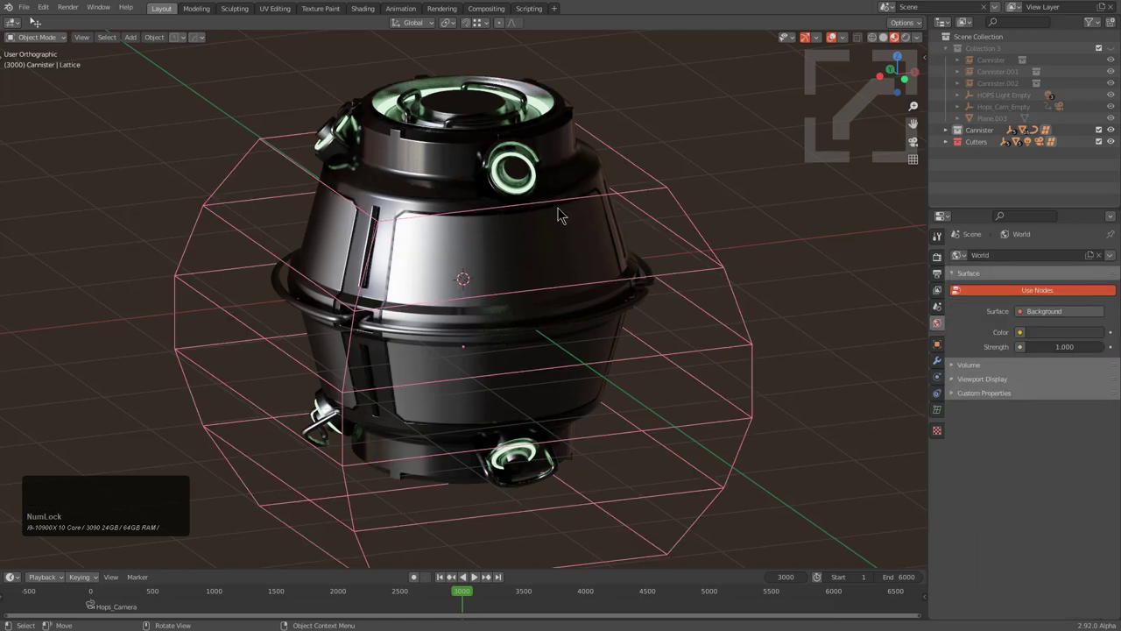
left_click(636, 196)
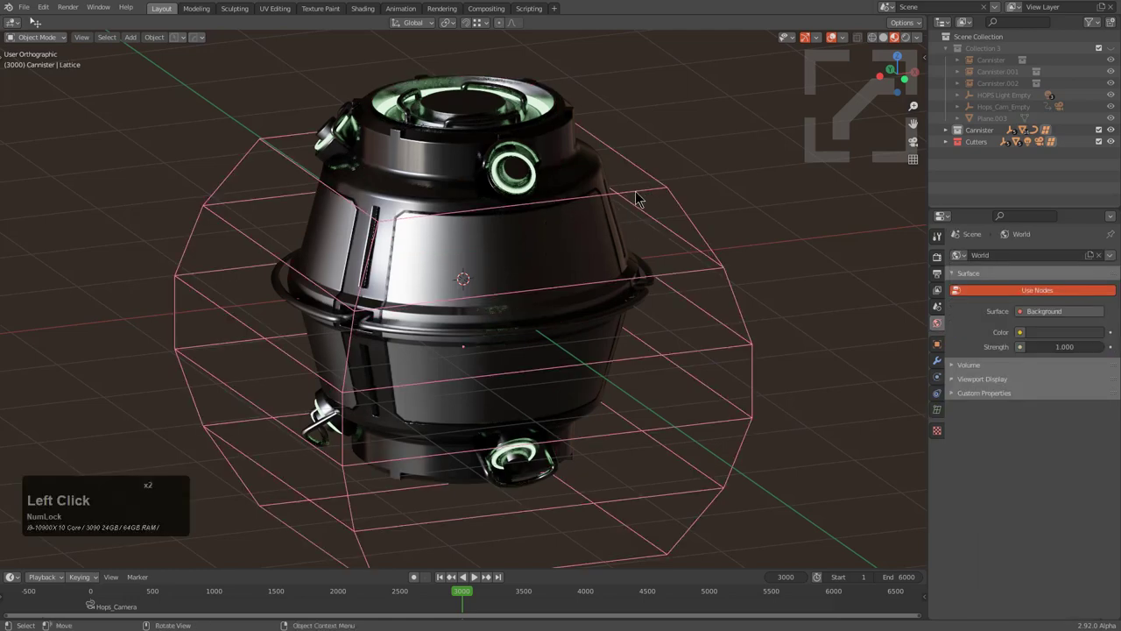
key("h")
Step: Select all visible canister parts with the main body active and start the AccuShape operation on them
scroll(624, 196, "down", 2)
key("b")
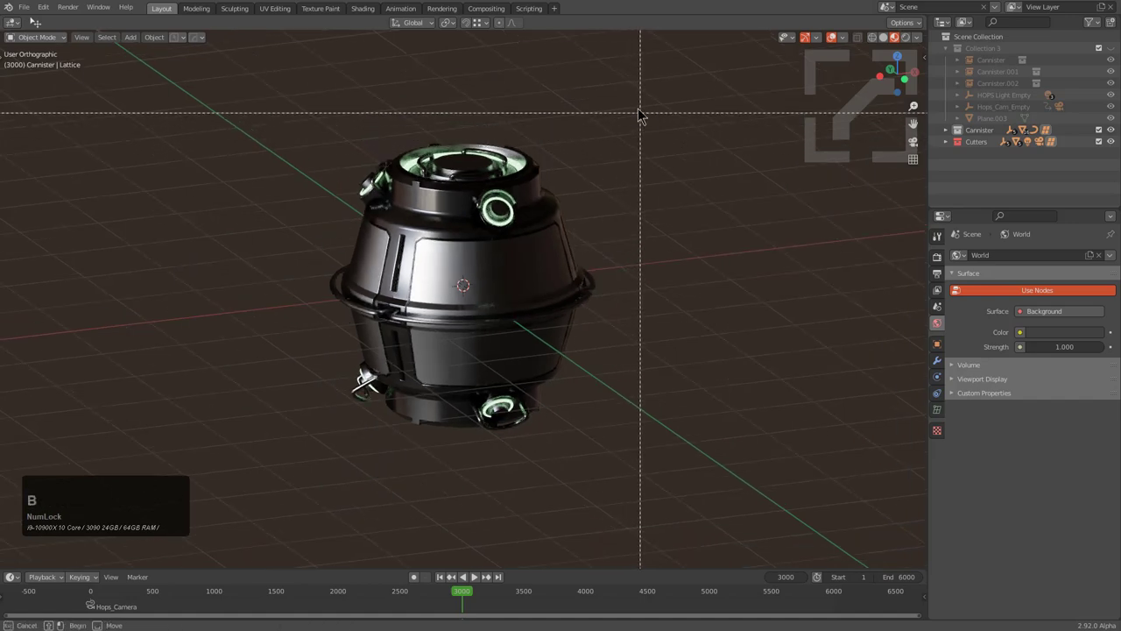
left_click_drag(634, 106, 346, 464)
scroll(451, 306, "up", 1)
left_click(452, 250)
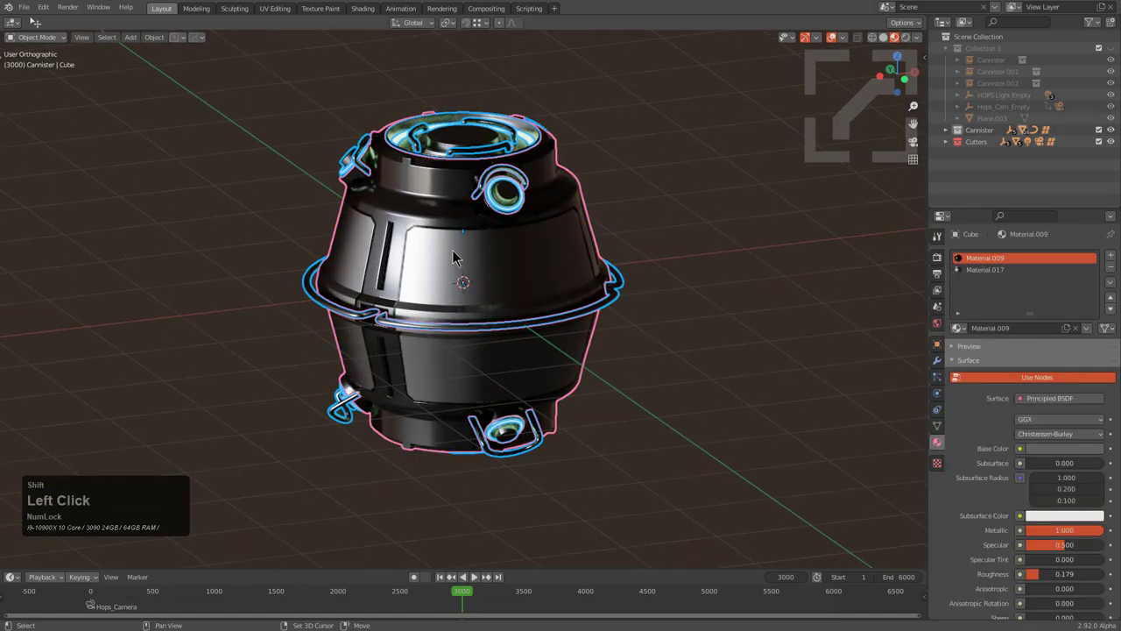
key("q")
mouse_move(421, 253)
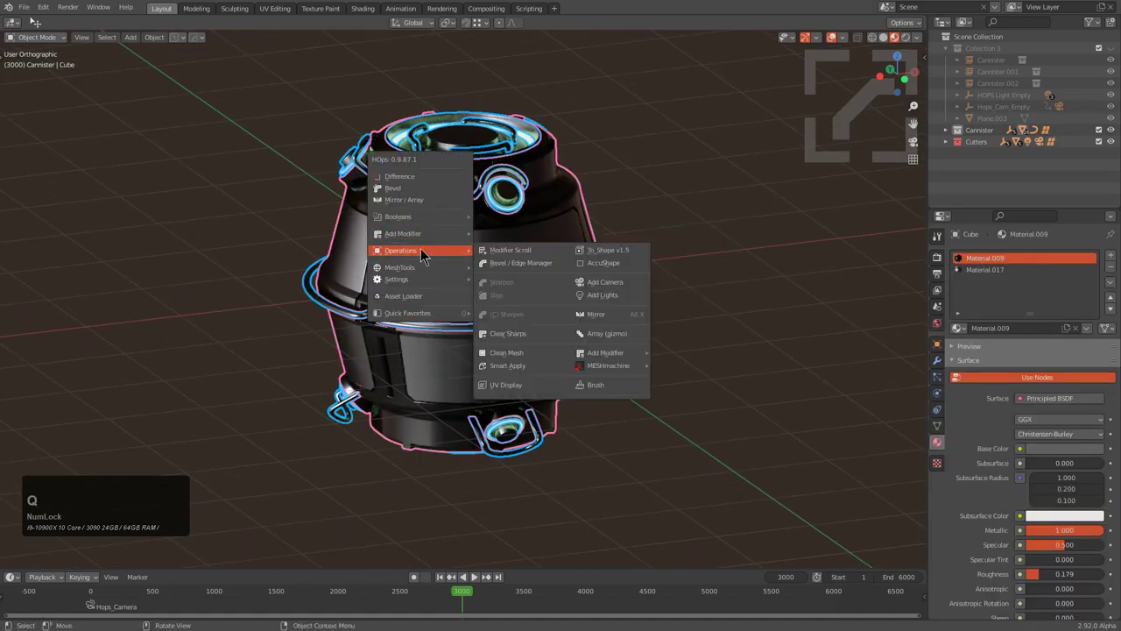
left_click(614, 270)
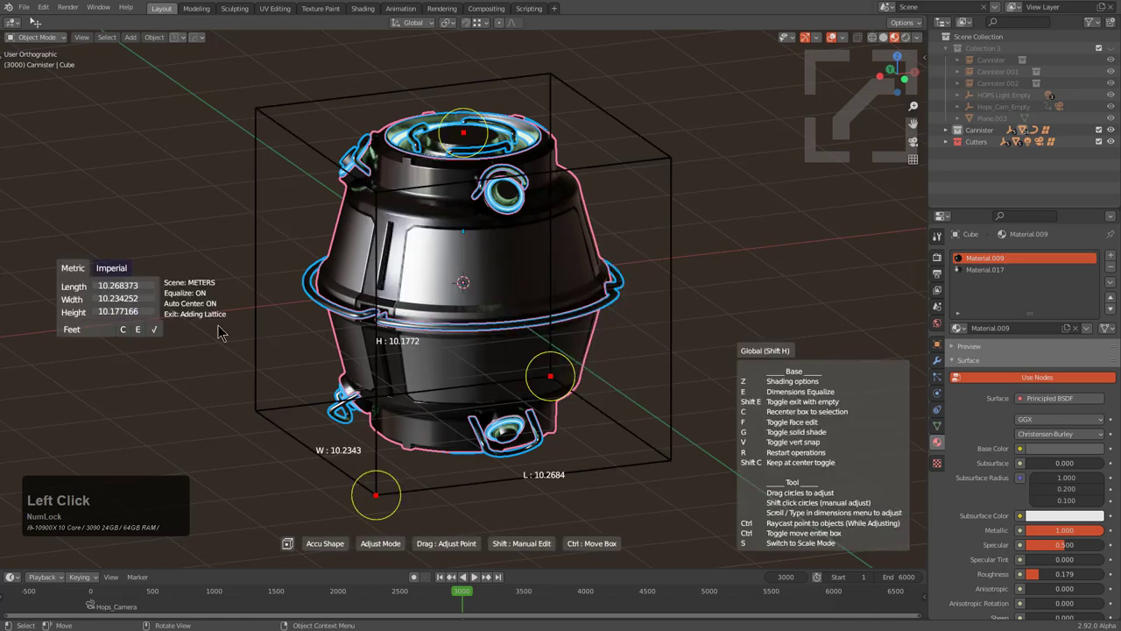
Step: Set AccuShape to exit with an Empty, enter a height of 2 feet with dimensions equalized, and apply it
key("shift+e")
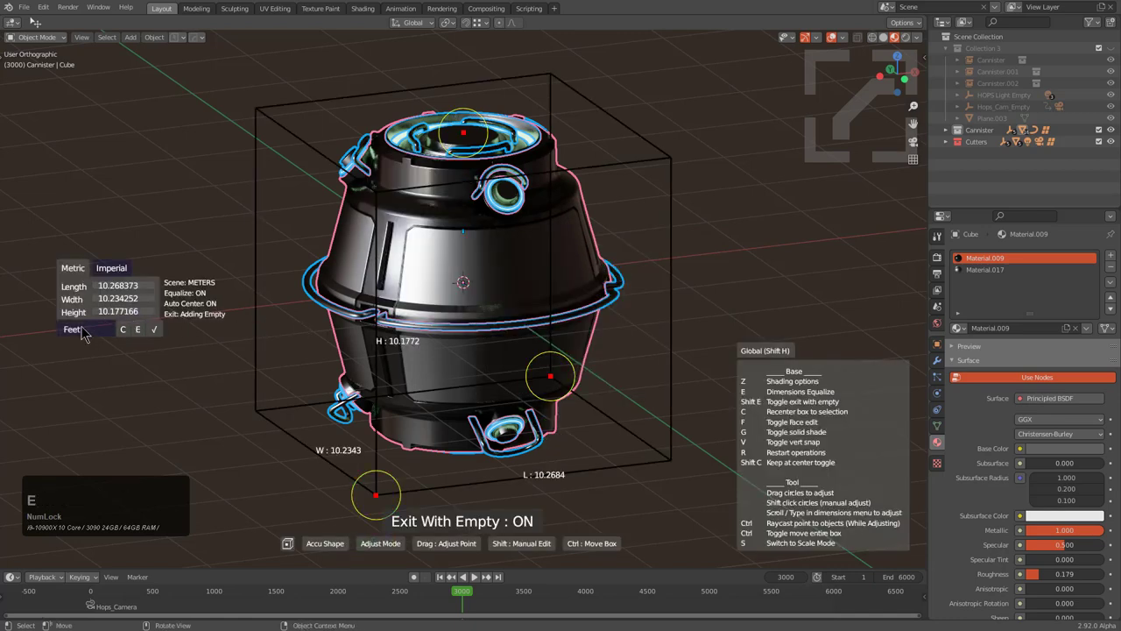
key("KP_Enter")
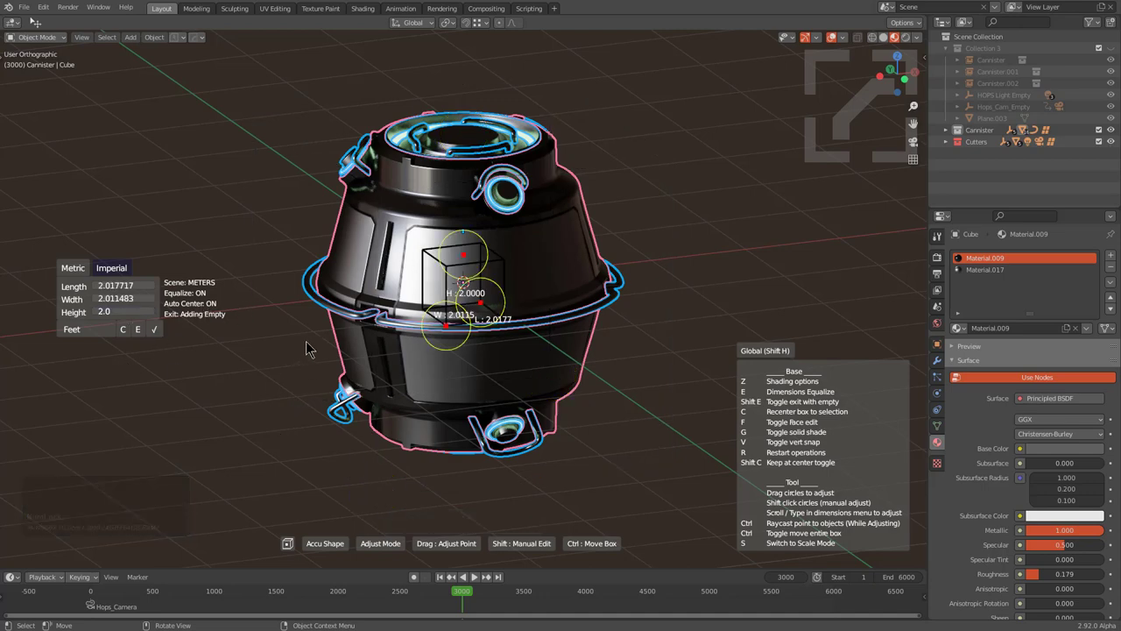
middle_click_drag(314, 344, 324, 351)
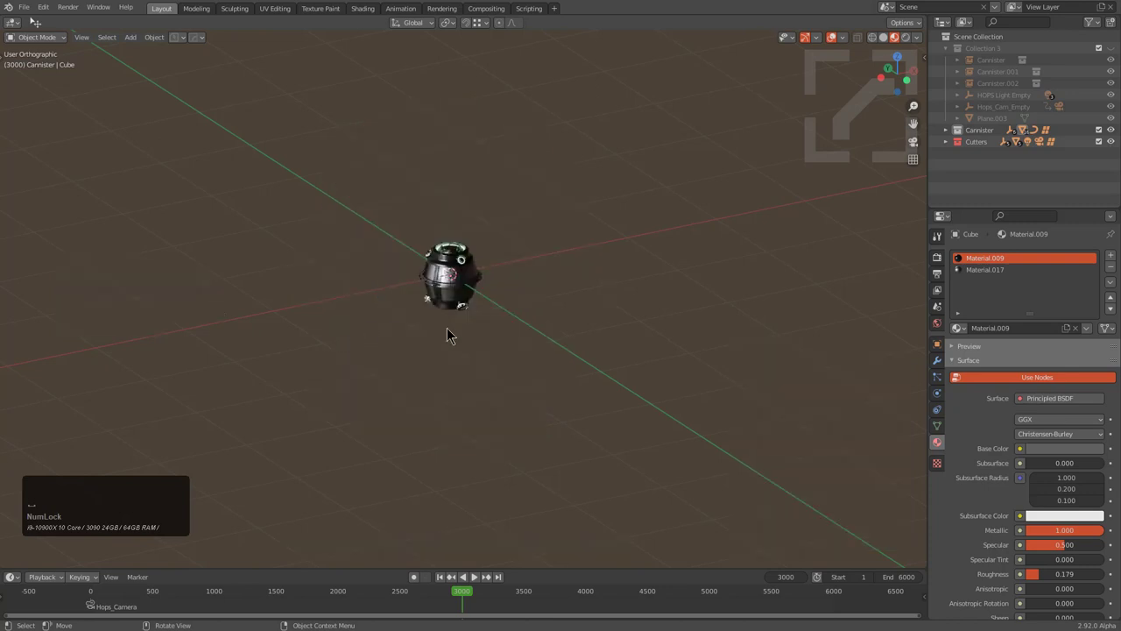
Step: Reveal all hidden helper objects around the resized canister and clear the selection
scroll(447, 328, "up", 10)
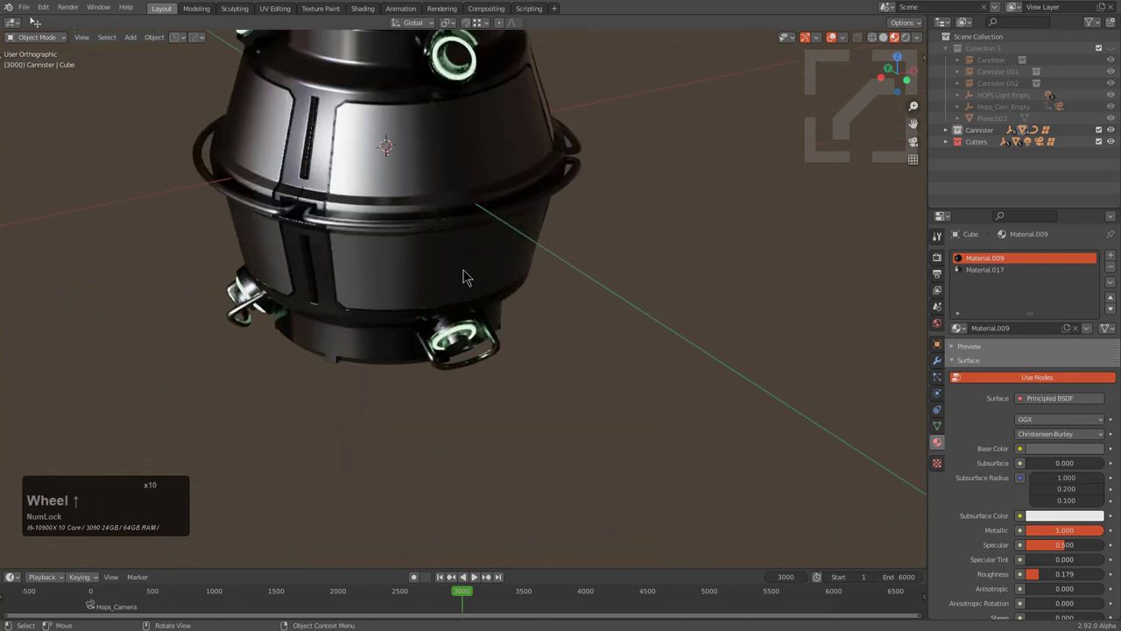
middle_click_drag(454, 210, 525, 324, "shift")
key("alt+a")
key("alt+h")
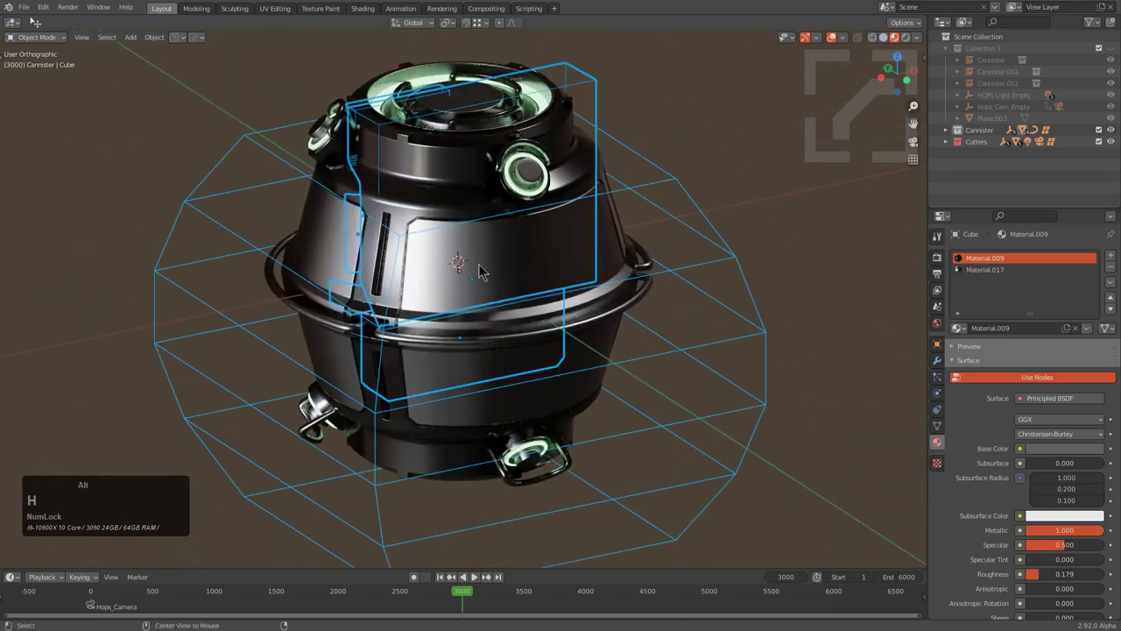
key("alt+a")
Step: Switch through the collections and leave only the source Cannister collection visible, without cutters or lattice cage
middle_click_drag(513, 265, 506, 302)
key("1")
key("2")
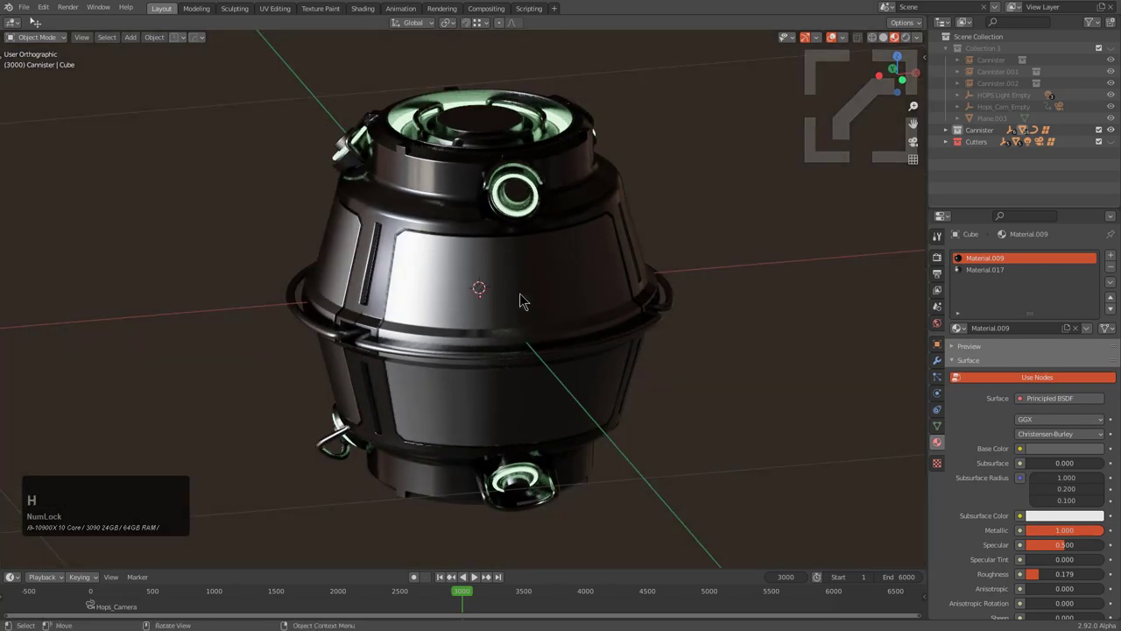
key("3")
key("1")
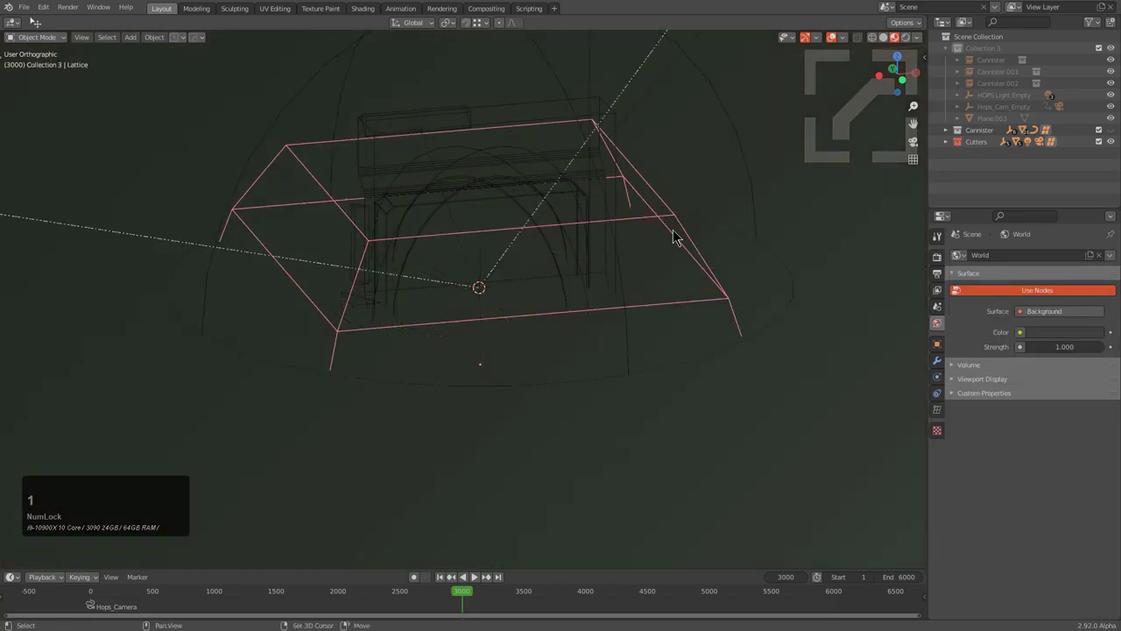
key("2")
middle_click_drag(610, 235, 658, 260)
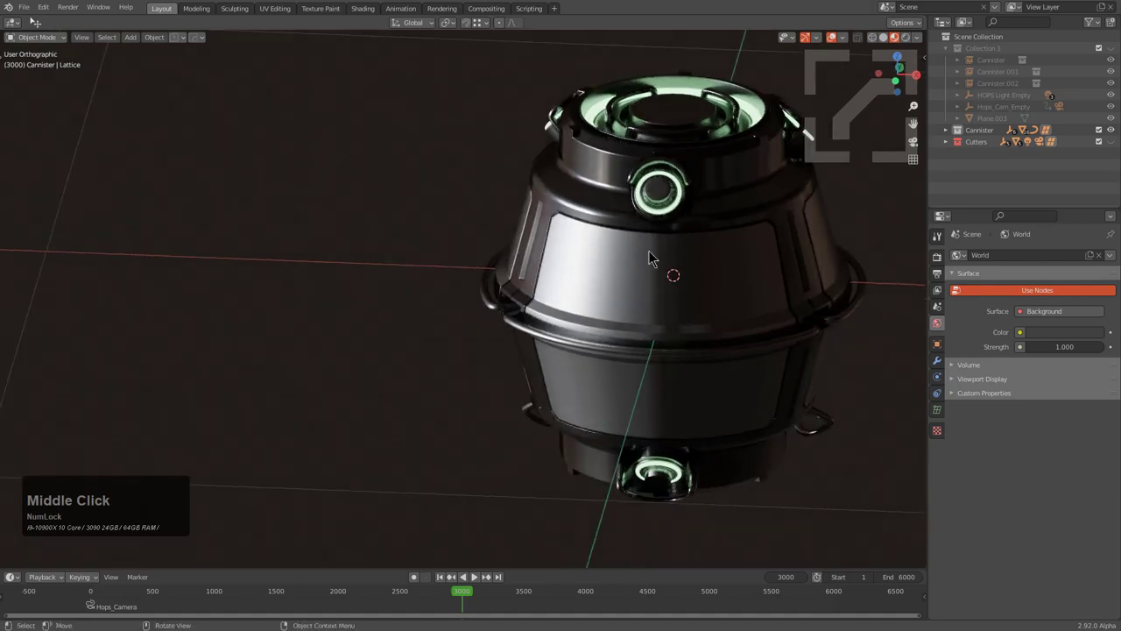
Step: Frame the canister's main body and inspect the resized model from several angles
left_click(648, 253)
key("KP_Decimal")
middle_click_drag(525, 292, 396, 200)
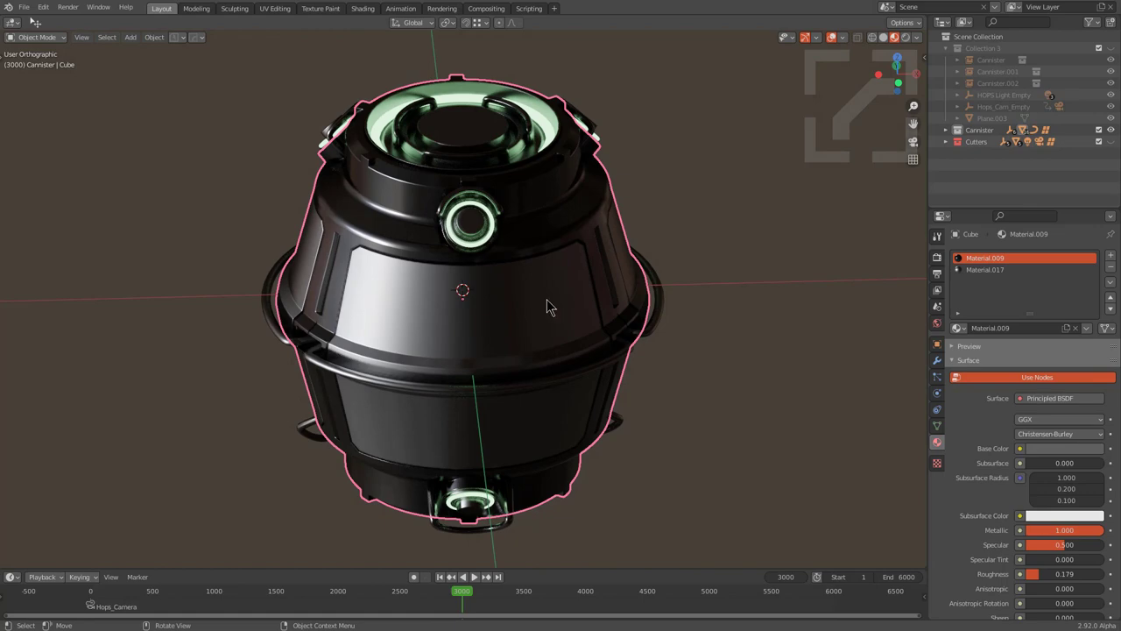
middle_click_drag(557, 306, 531, 316)
scroll(498, 295, "down", 2)
scroll(520, 306, "down", 3)
Step: Show only Collection 3, select the Cannister instance and clear its location
key("1")
scroll(514, 331, "down", 2)
left_click(392, 239)
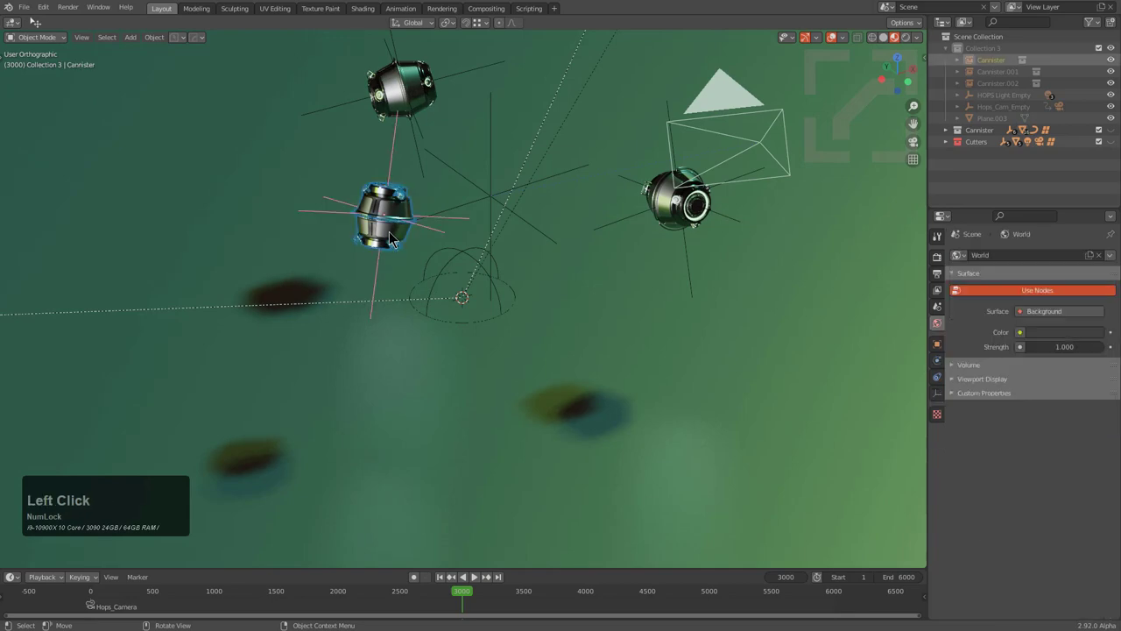
key("alt+g")
Step: In the orthographic front view, move the Cannister instance about -0.25 m in X and 0.36 m up in Z
scroll(403, 242, "up", 2)
key("KP_1")
key("KP_5")
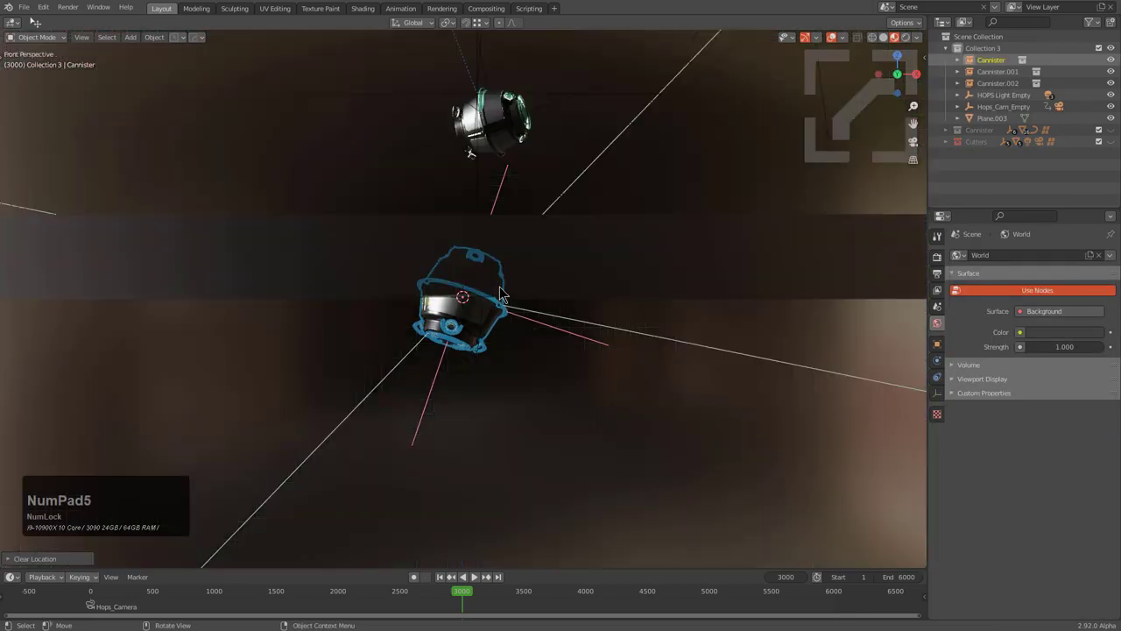
key("KP_5")
scroll(502, 295, "up", 2)
key("g")
left_click(461, 299)
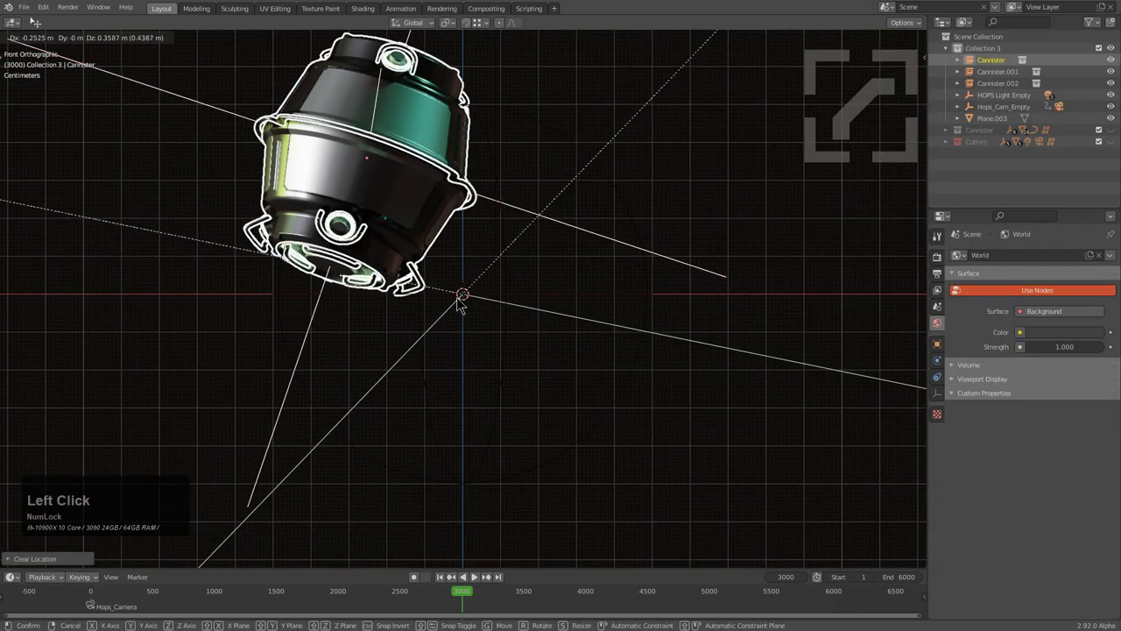
Step: Rotate the Cannister instance onto its side in the front view and lower it to rest at ground level
key("r")
left_click(312, 317)
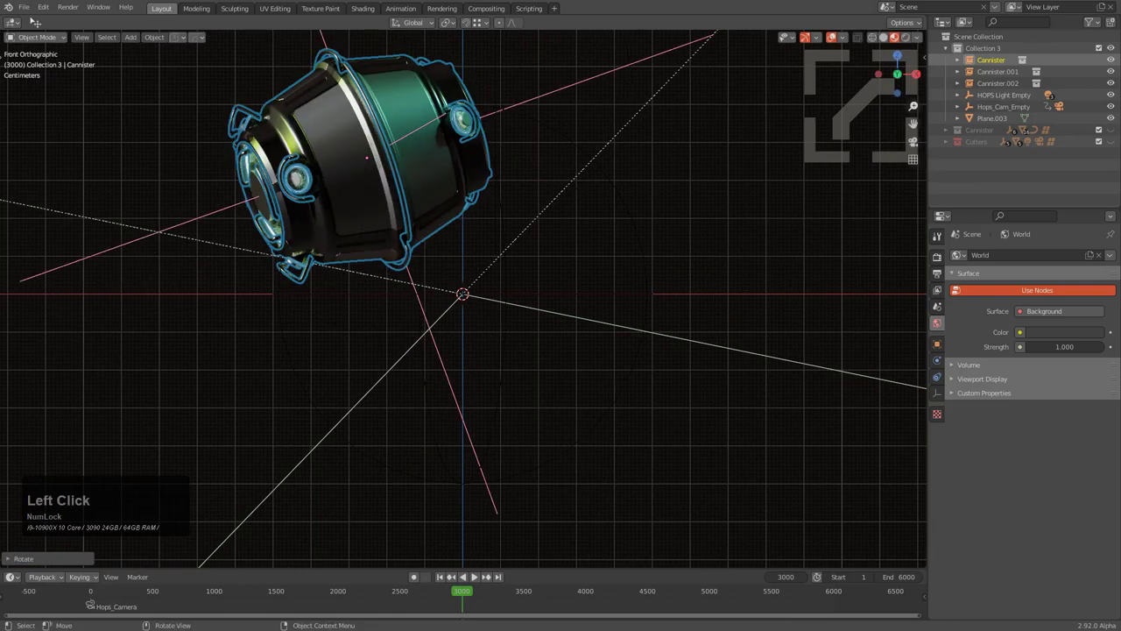
key("g")
left_click(356, 334)
scroll(430, 327, "up", 3)
key("r")
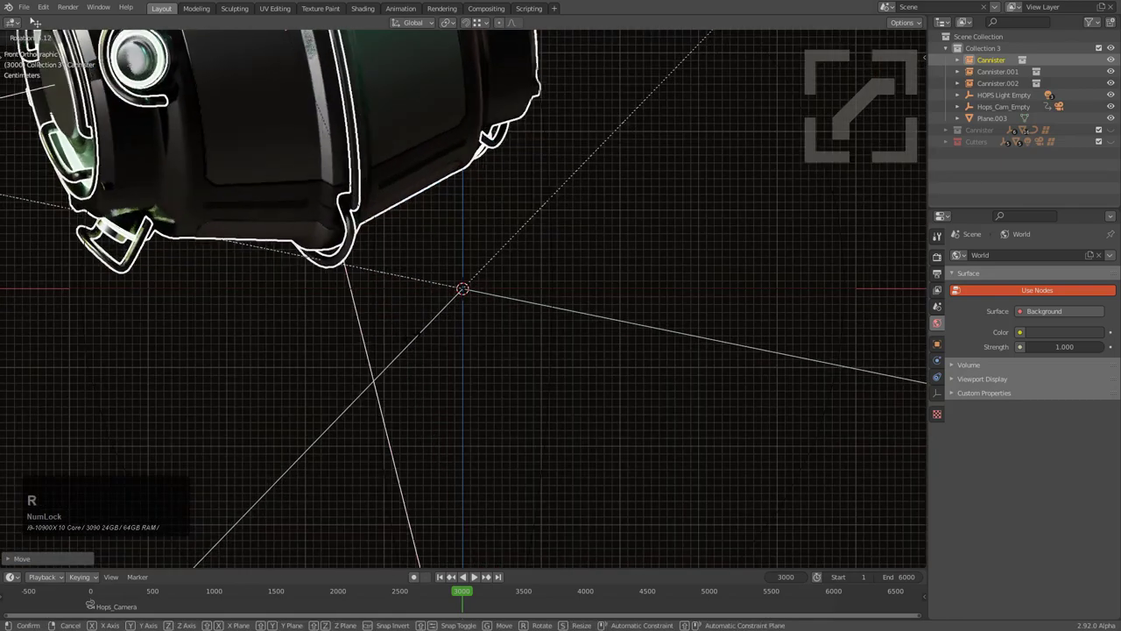
key("g")
left_click(412, 370)
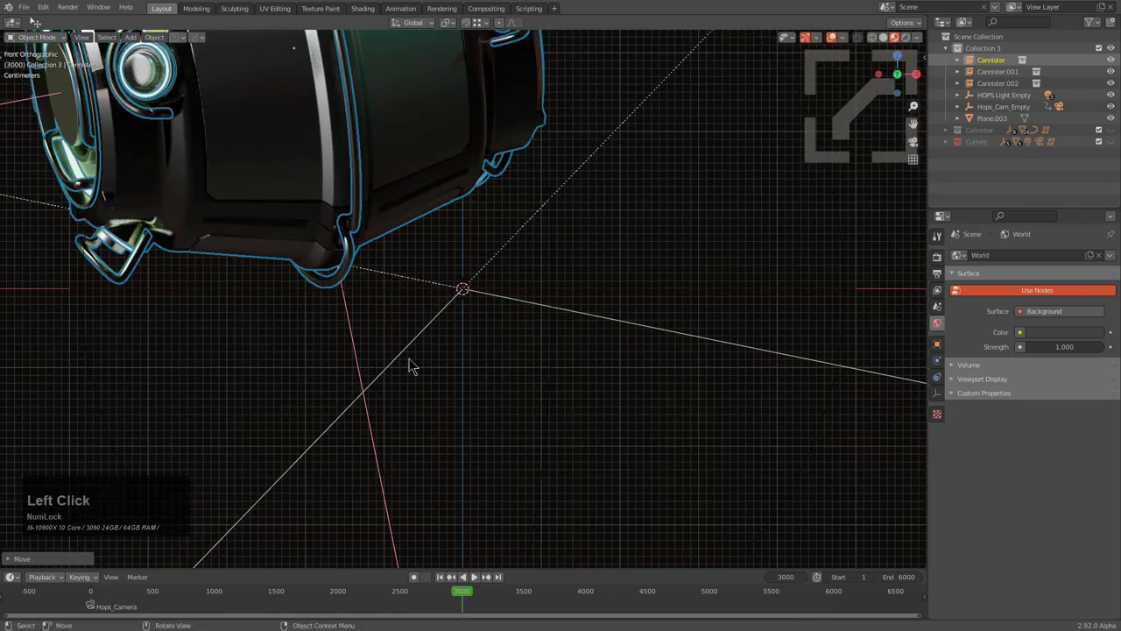
Step: Clear the location of Cannister.002 and, in the top view, move it about 0.13 m in X and 0.46 m in Y
middle_click_drag(412, 366, 440, 364)
scroll(320, 155, "down", 5)
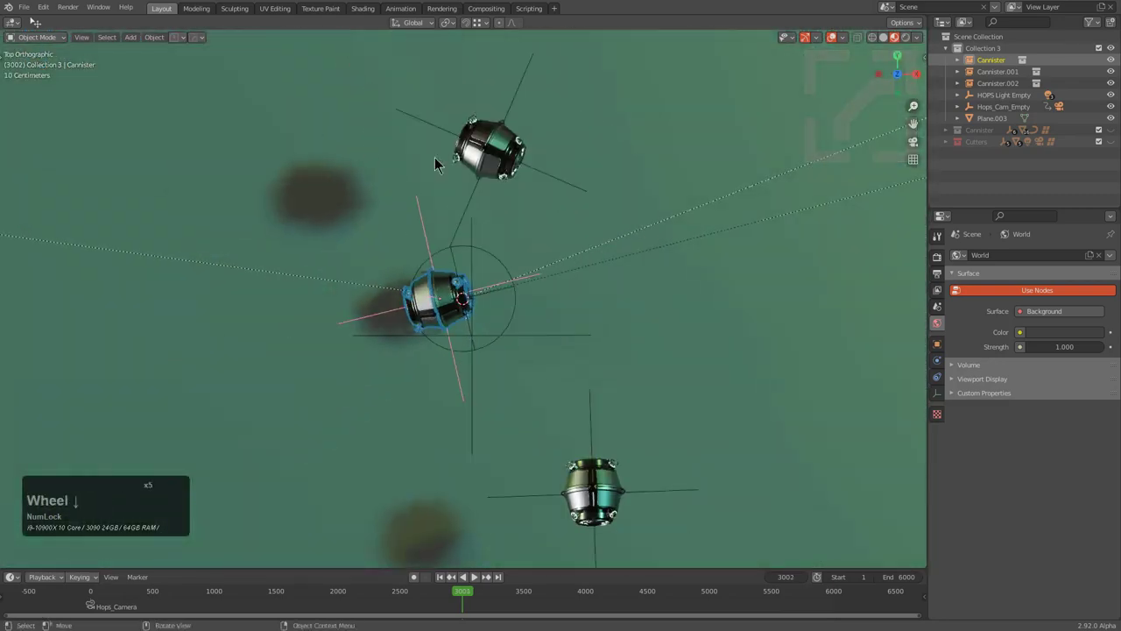
left_click(488, 154)
key("alt+g")
scroll(503, 364, "up", 8)
key("g")
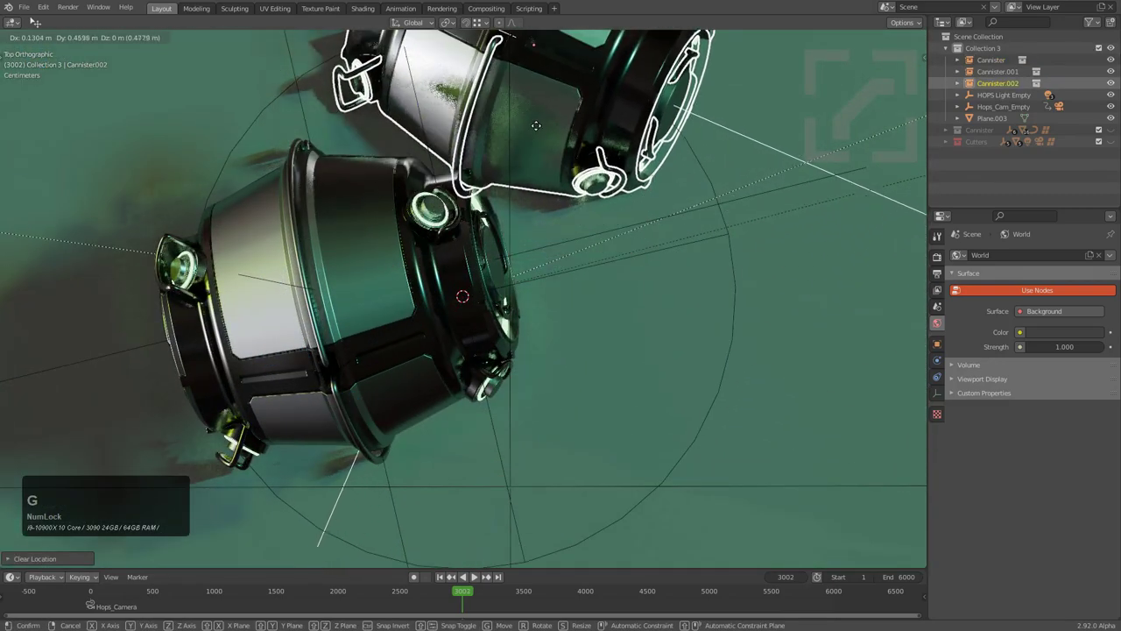
left_click(530, 110)
Step: In wireframe shading, raise Cannister.002 so its lowest edge rests on the ground line
middle_click_drag(438, 280, 555, 316)
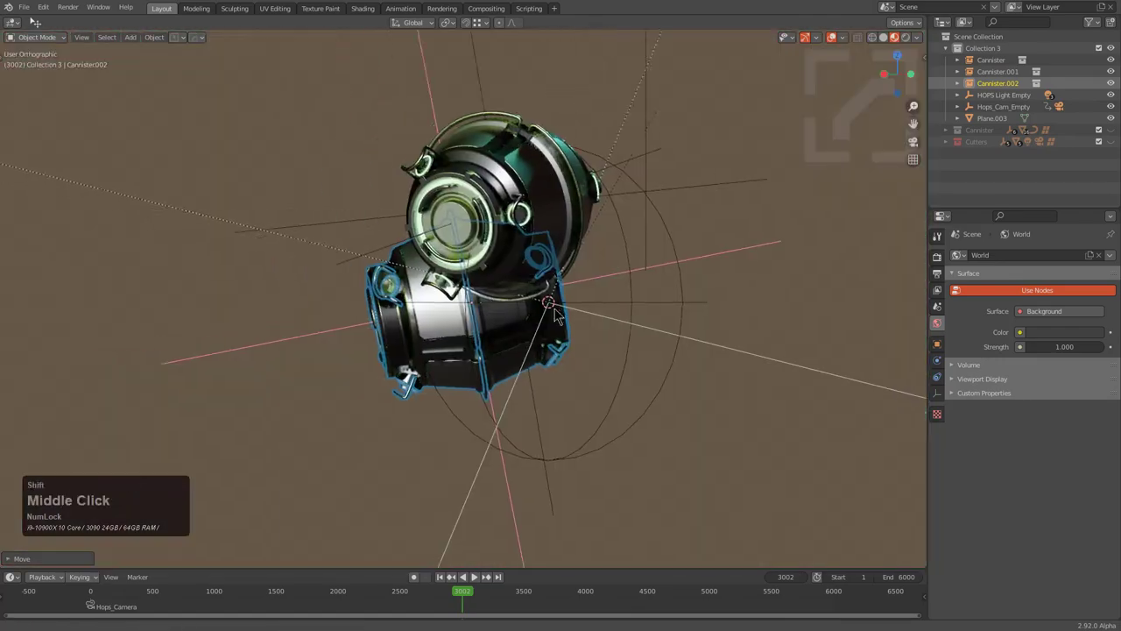
scroll(555, 315, "up", 3)
left_click(872, 39)
key("g")
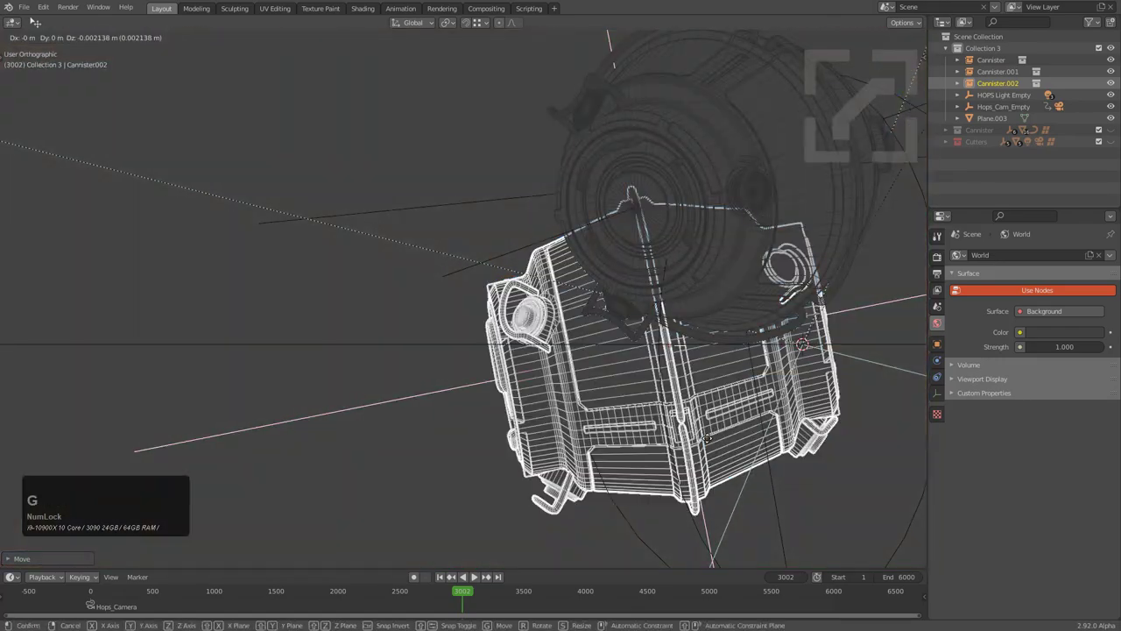
left_click(614, 269)
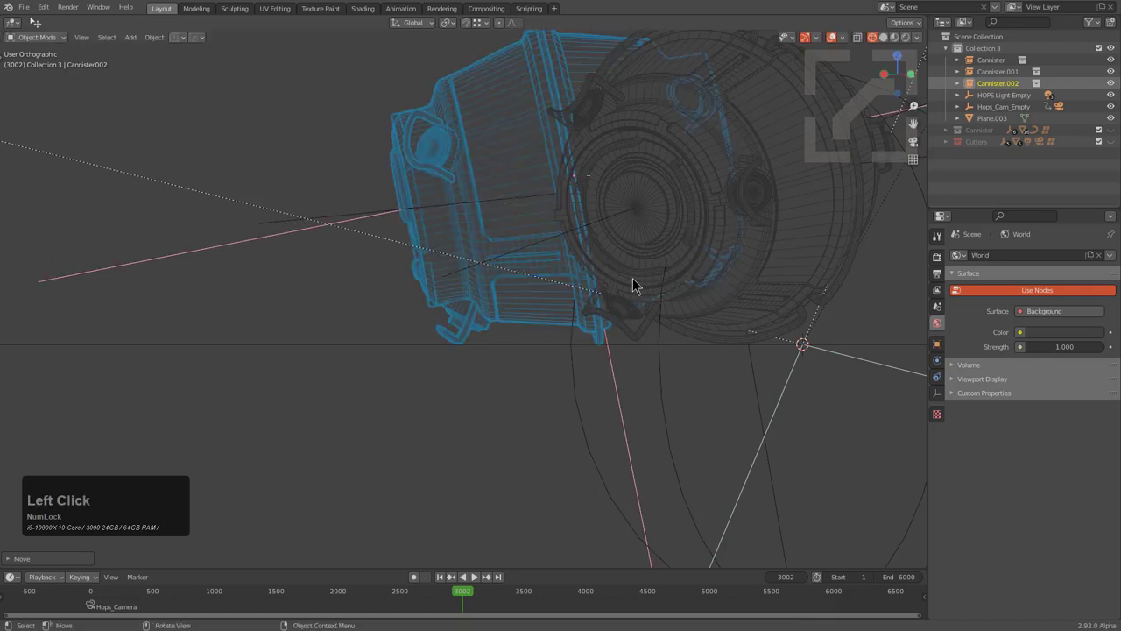
key("g")
left_click(633, 279)
Step: Viewing from above, slide Cannister.002 up against the neighbouring Cannister instance
scroll(601, 268, "down", 2)
middle_click_drag(600, 268, 592, 296)
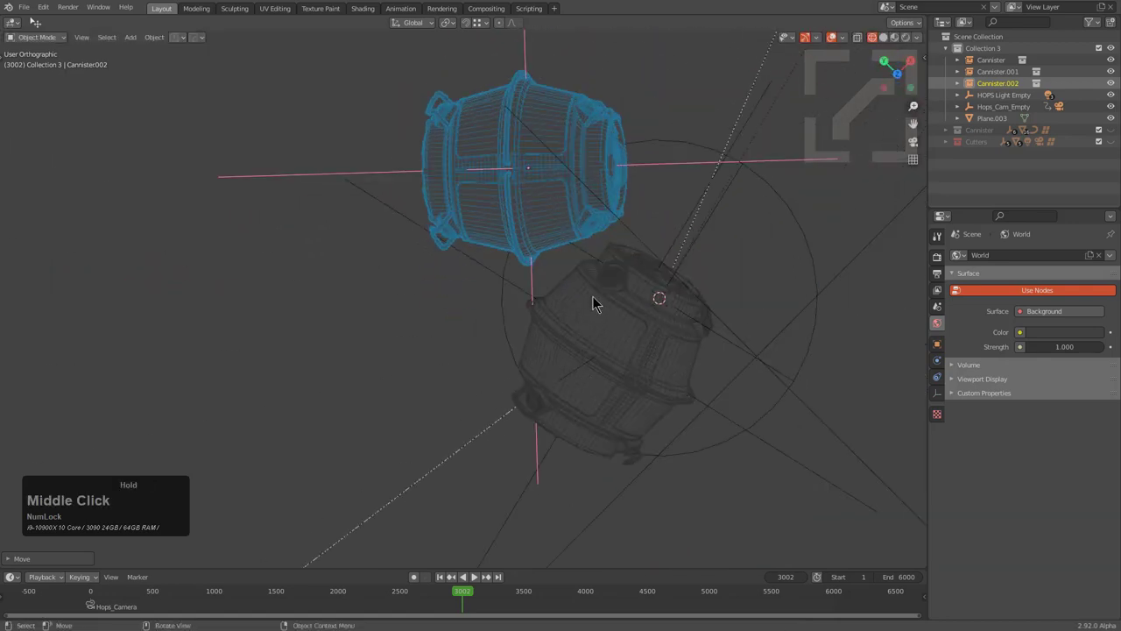
key("g")
left_click(629, 329)
key("g")
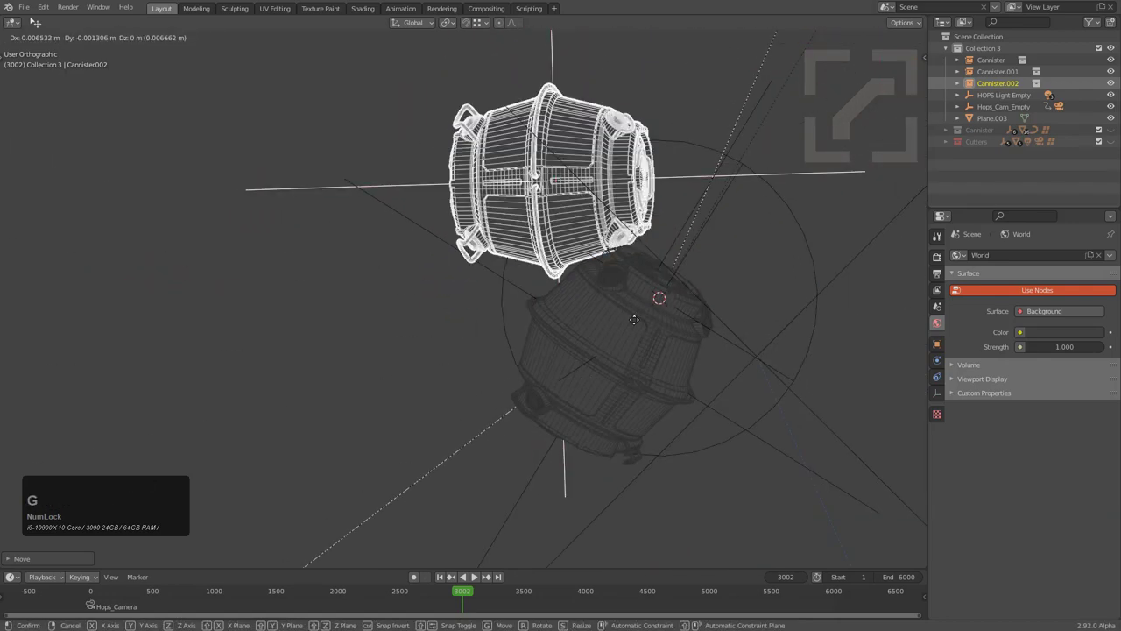
left_click(629, 322)
Step: Clear the location of Cannister.001, then rotate it and place it beside the other two canisters
scroll(643, 321, "down", 4)
middle_click_drag(656, 320, 494, 289, "shift")
left_click(762, 357)
key("g")
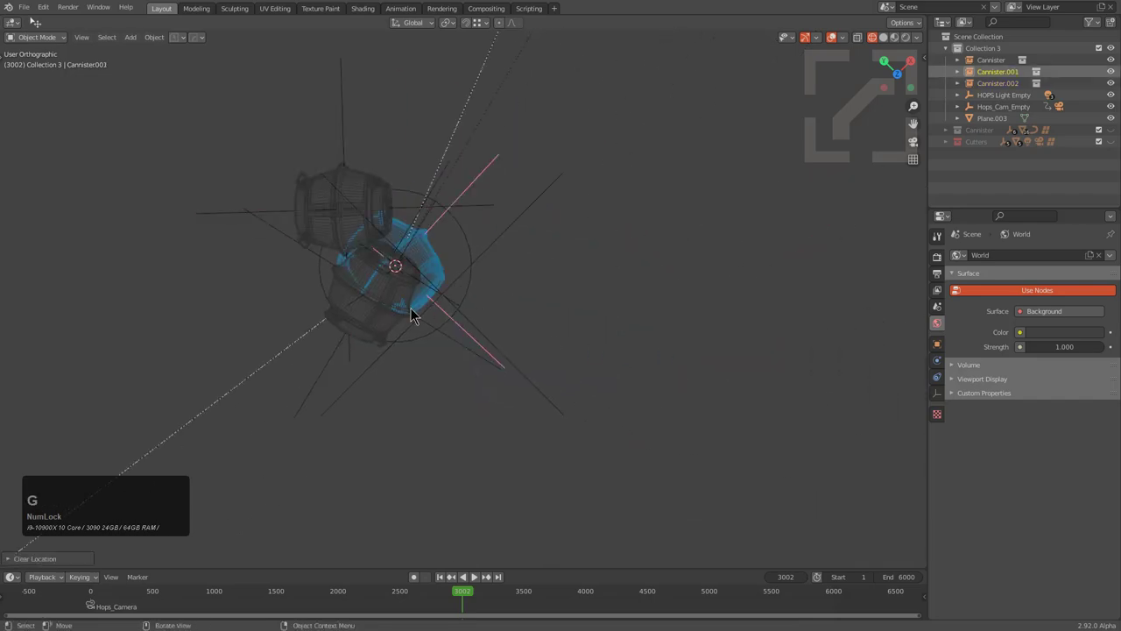
scroll(473, 237, "up", 2)
left_click(490, 248)
scroll(490, 248, "up", 3)
key("r")
key("g")
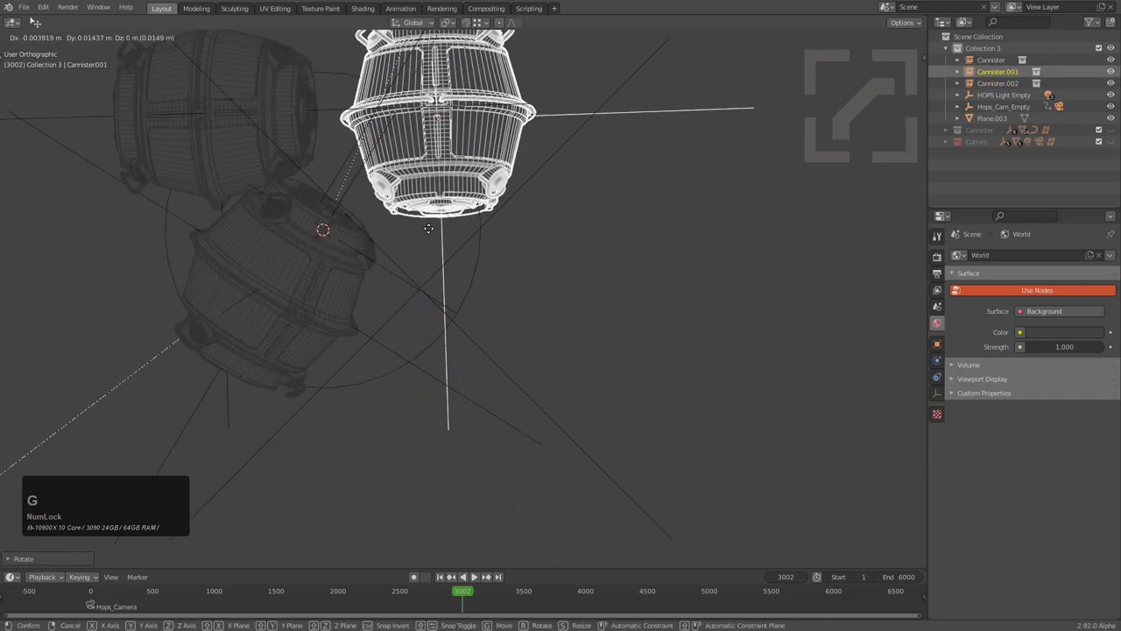
left_click(461, 279)
Step: In an end-on view, raise Cannister.001 about 0.33 m so its rim sits at ground level
middle_click_drag(460, 278, 465, 158, "alt")
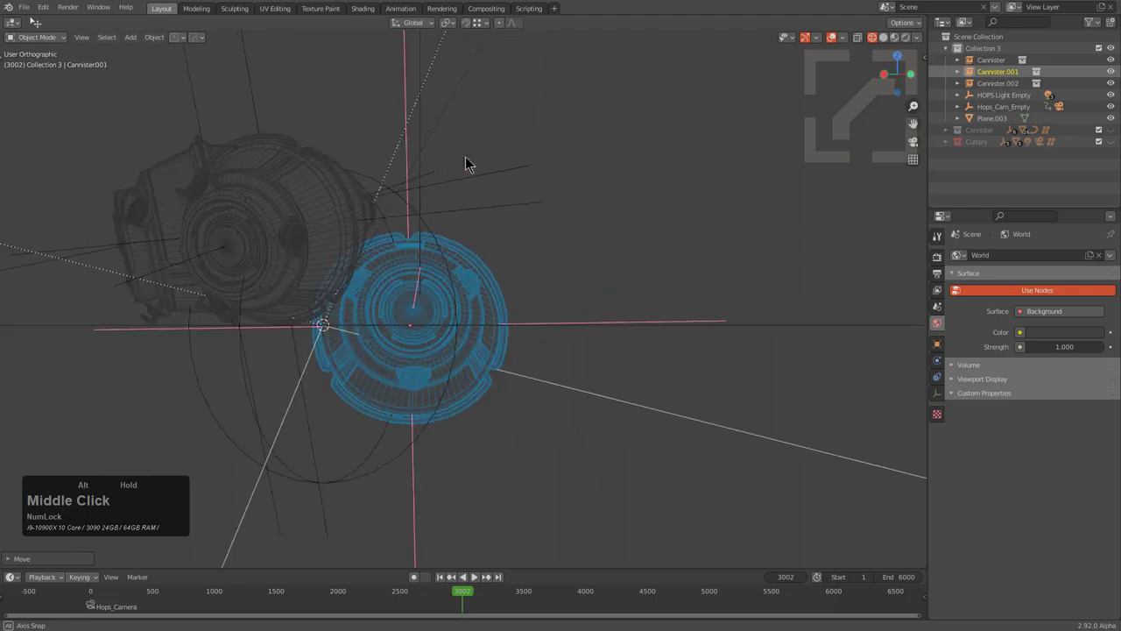
scroll(434, 343, "up", 2)
key("g")
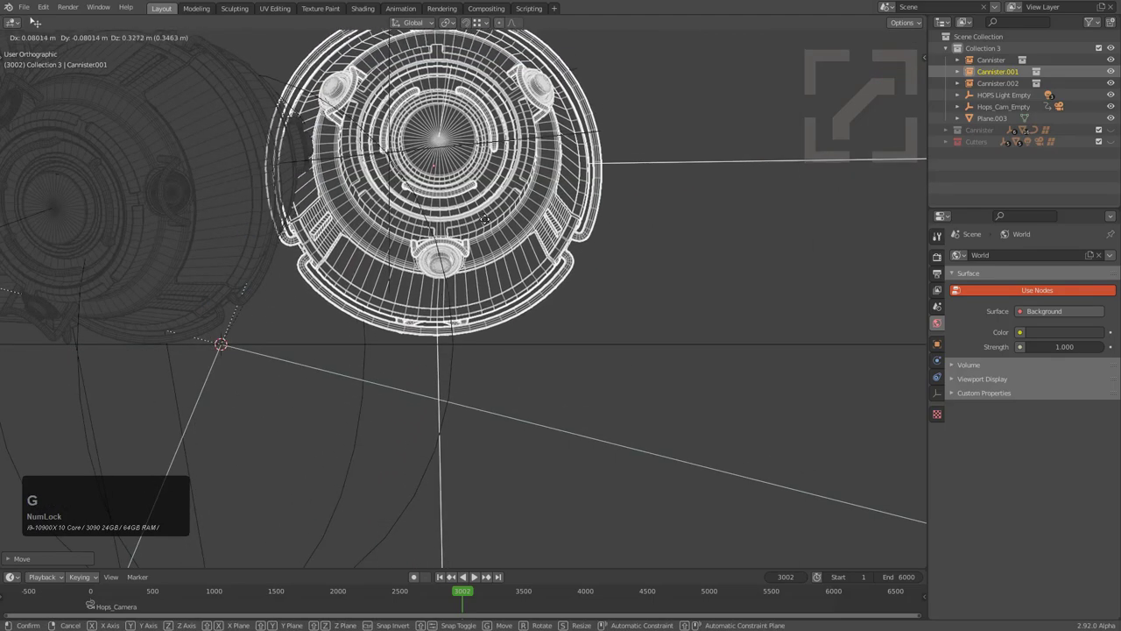
left_click(491, 226)
scroll(678, 288, "down", 2)
Step: From the side, tilt Cannister.001 slightly and adjust its height so the rim and latch touch the ground
middle_click_drag(678, 289, 581, 295)
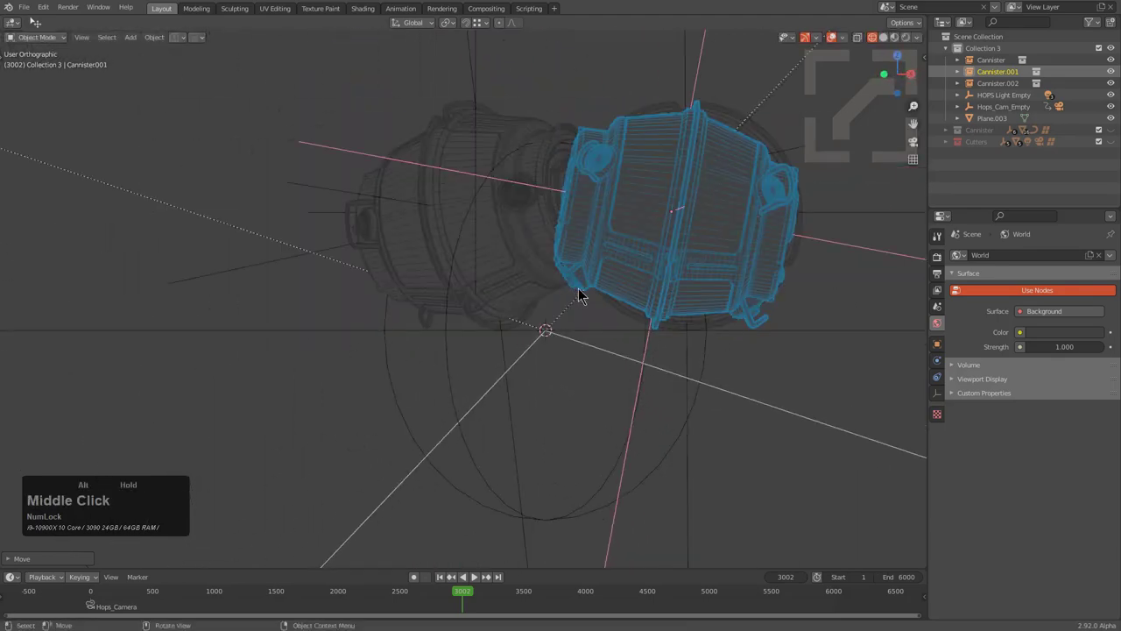
scroll(581, 295, "up", 1)
scroll(765, 338, "up", 3)
key("g")
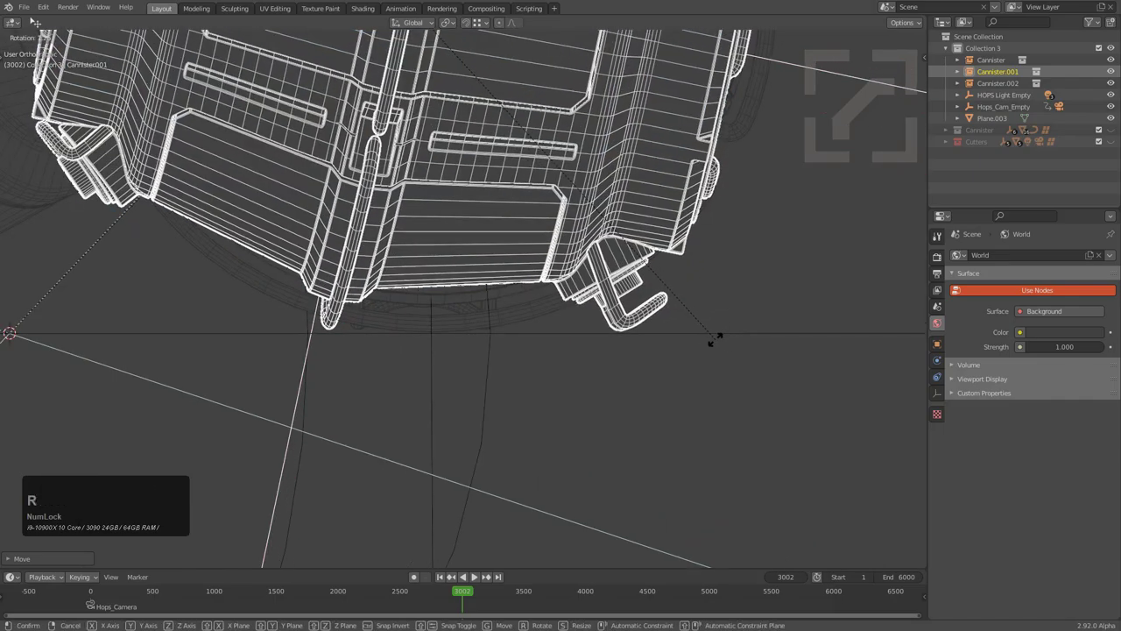
left_click(721, 341)
Step: In the top view, move Cannister.001 against the other two canisters to form a tight cluster
scroll(550, 271, "down", 3)
middle_click_drag(551, 271, 476, 312)
scroll(476, 312, "down", 2)
key("g")
left_click(495, 310)
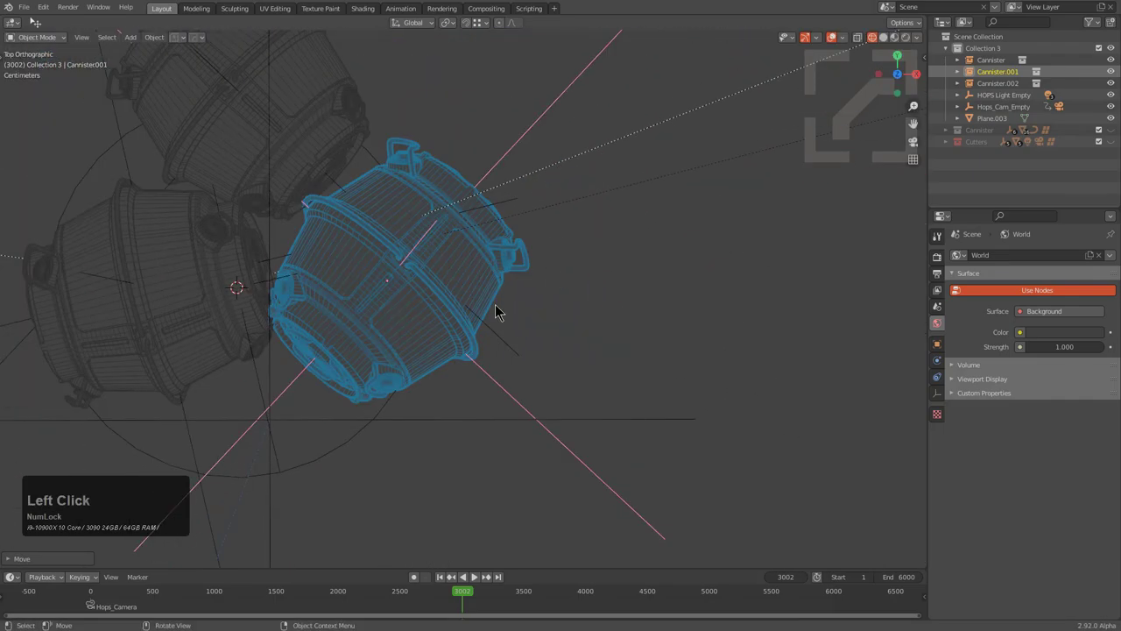
Step: In the camera view, select Hops_Camera, bring it closer along its local Z and lower it along global Z
key("KP_0")
key("z")
left_click(534, 112)
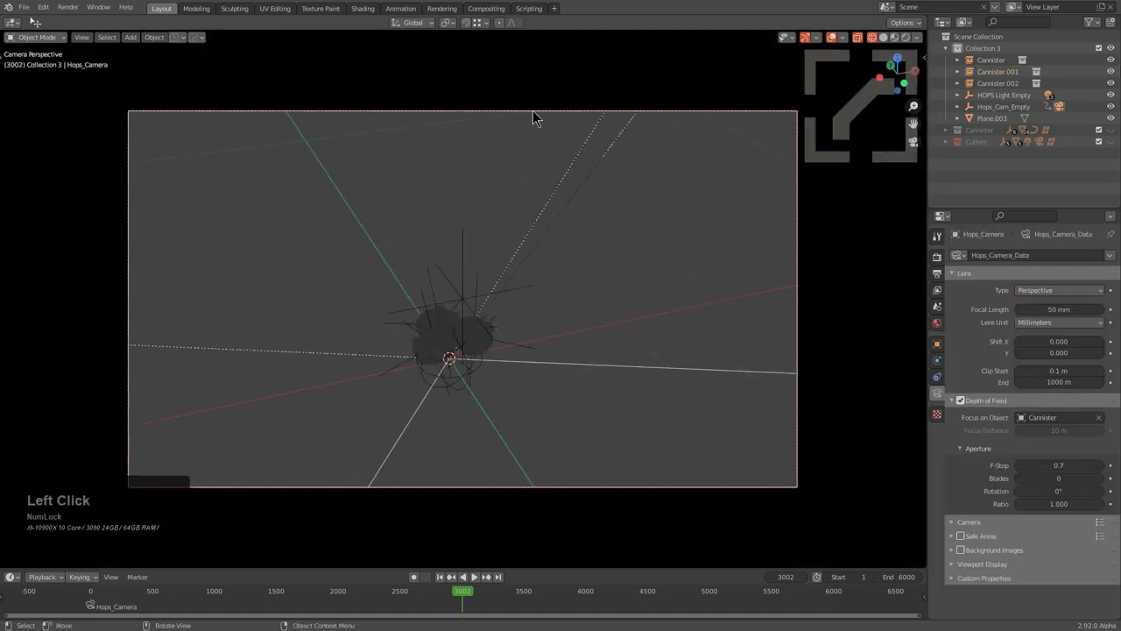
key("g")
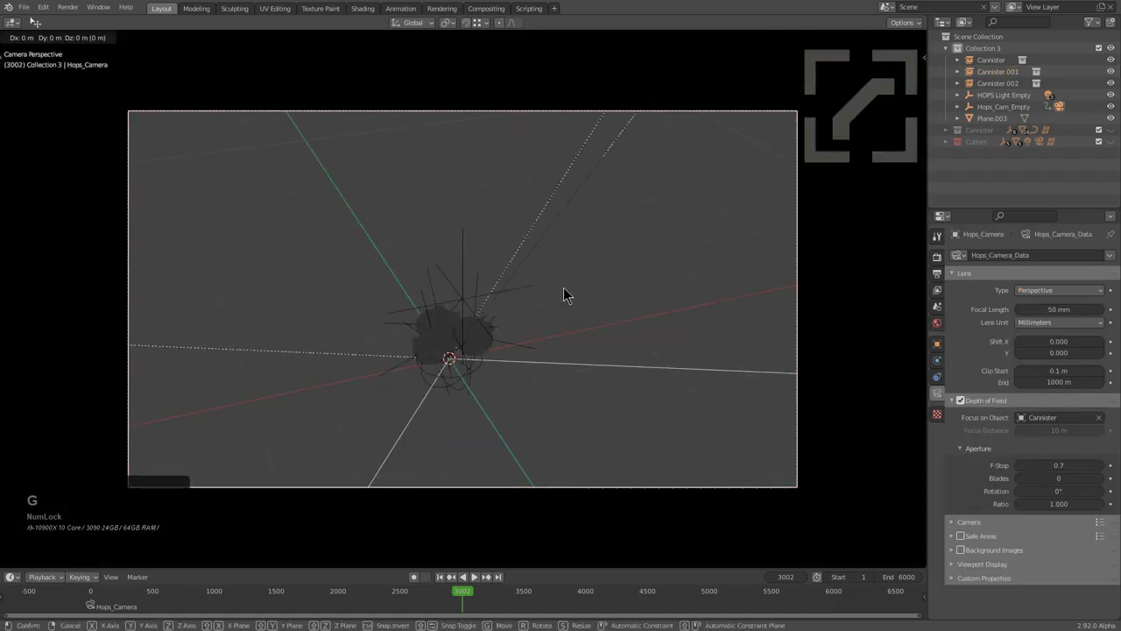
key("z")
key("z")
left_click(412, 68)
key("g")
key("z")
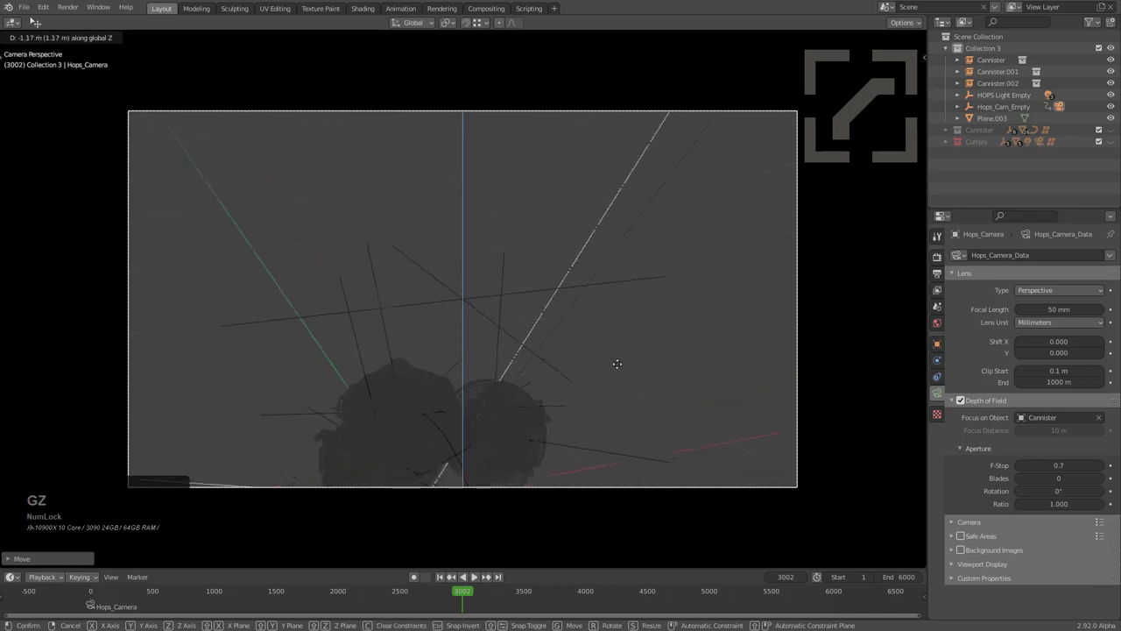
left_click(475, 308)
Step: Lower Hops_Cam_Empty about 0.62 m along Z and shift it in the top view to recentre the framing
left_click(467, 305)
key("g")
key("z")
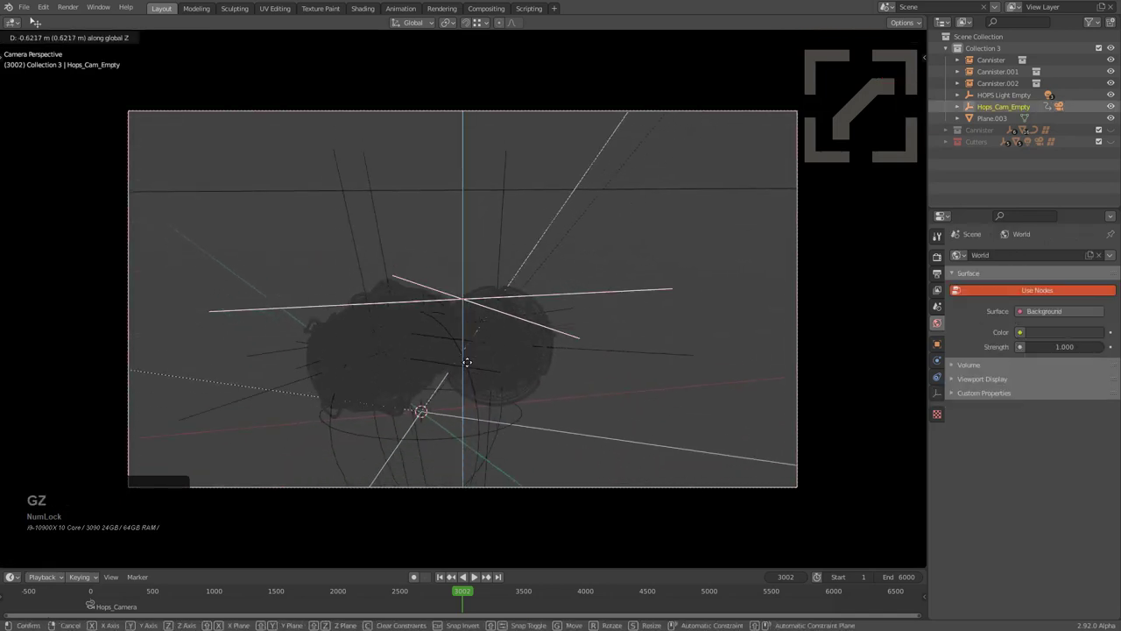
left_click(480, 312)
scroll(481, 313, "down", 2)
middle_click_drag(481, 313, 467, 443)
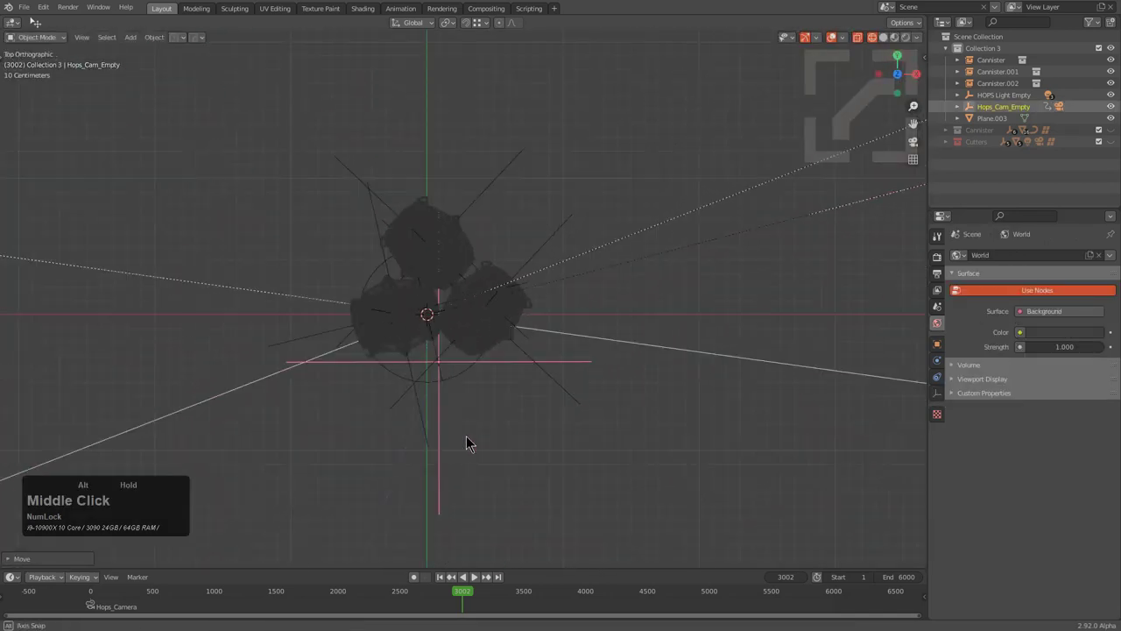
key("g")
left_click(464, 376)
scroll(453, 390, "down", 4)
key("KP_0")
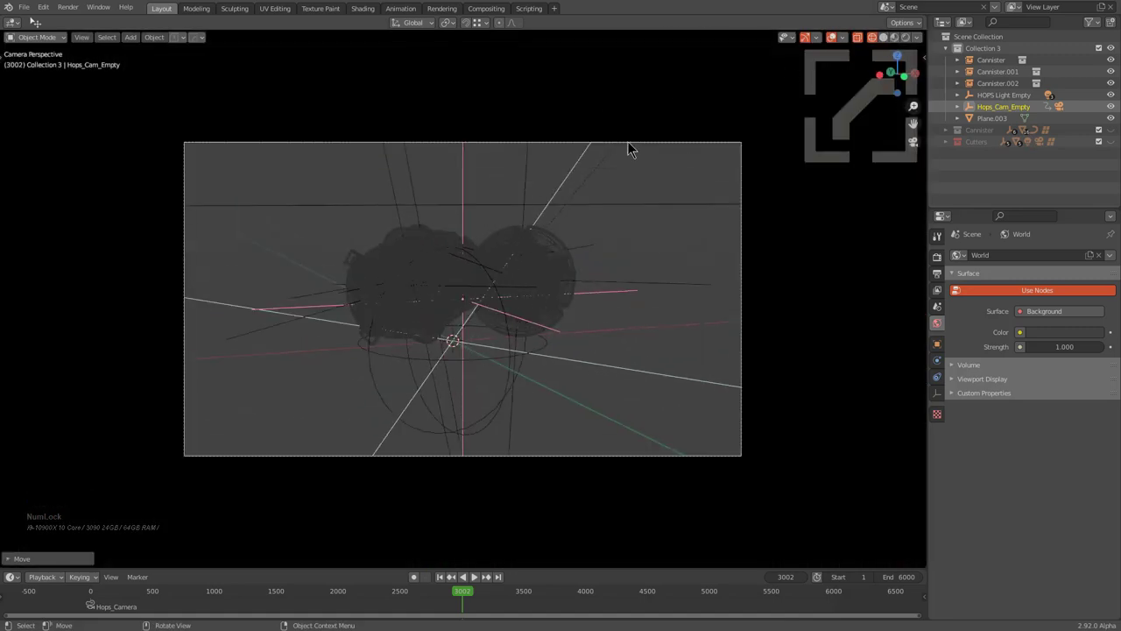
Step: Lower Hops_Camera about 0.9 m along the global Z axis
left_click(543, 144)
key("g")
key("z")
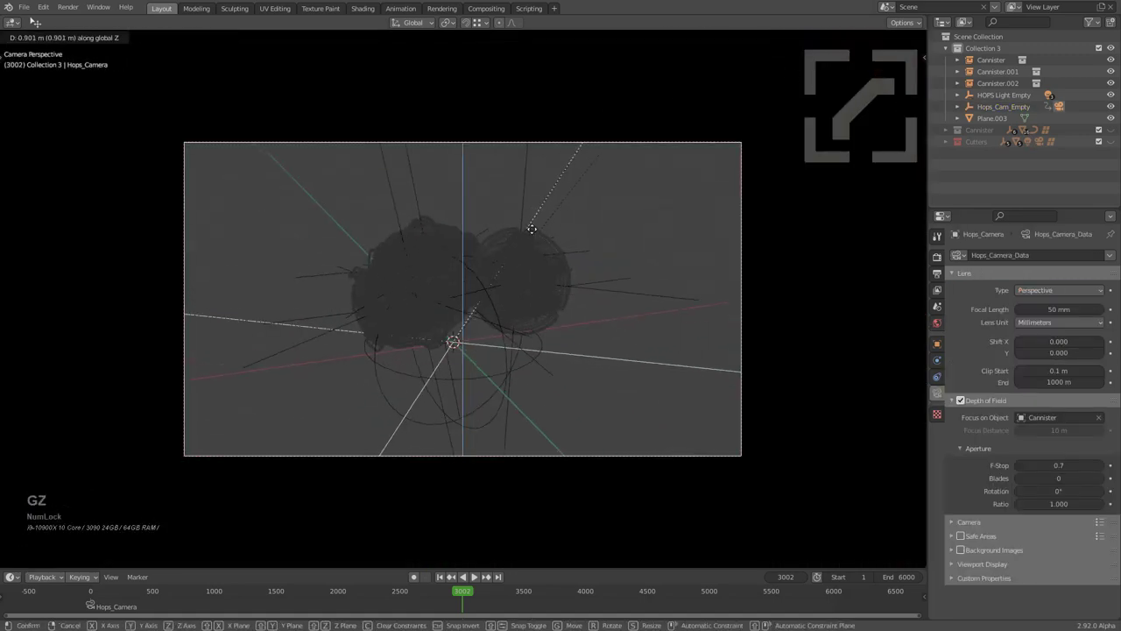
left_click(525, 226)
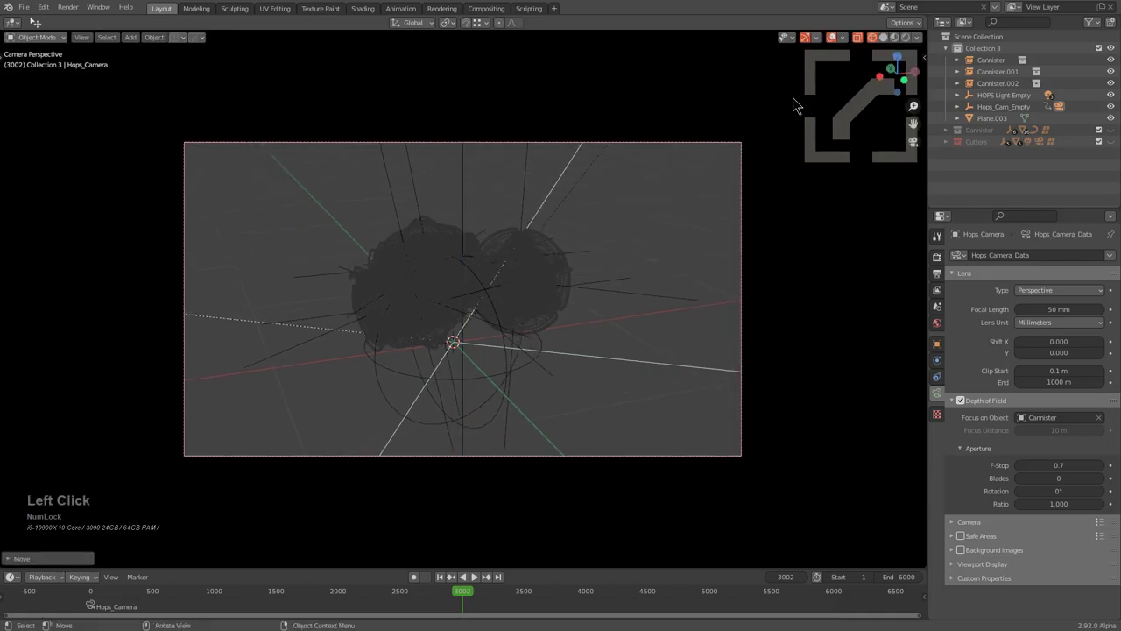
Step: Preview the materials in the camera view and move Hops_Camera closer to the canisters along its local Z
left_click(897, 38)
scroll(514, 205, "up", 3)
key("g")
key("z")
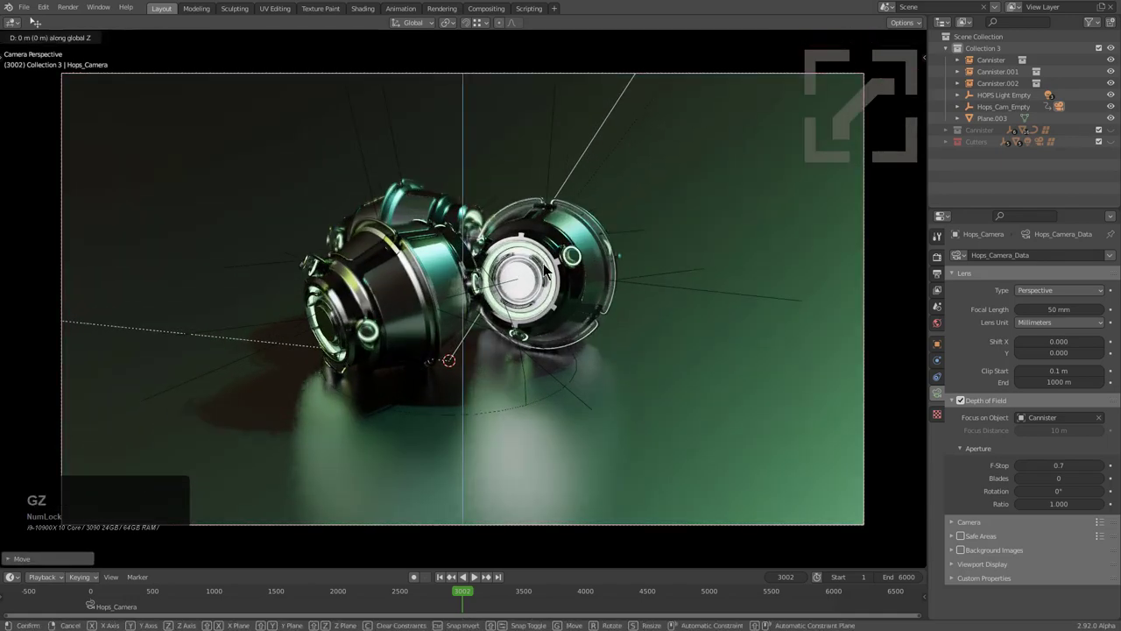
key("z")
left_click(511, 252)
scroll(511, 252, "down", 3)
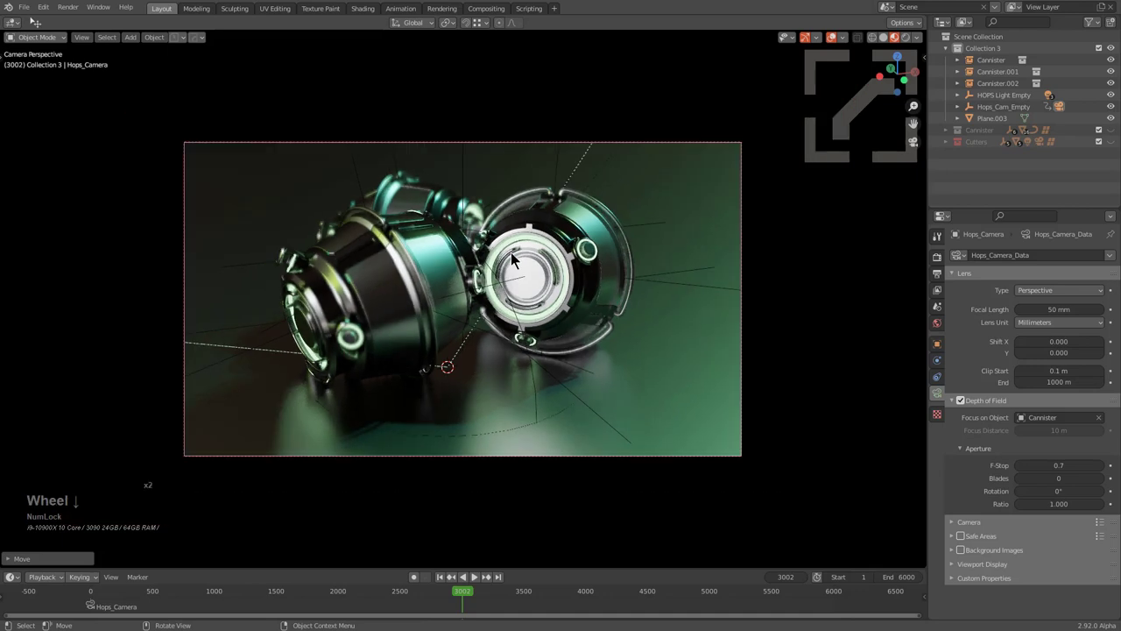
scroll(511, 253, "up", 1)
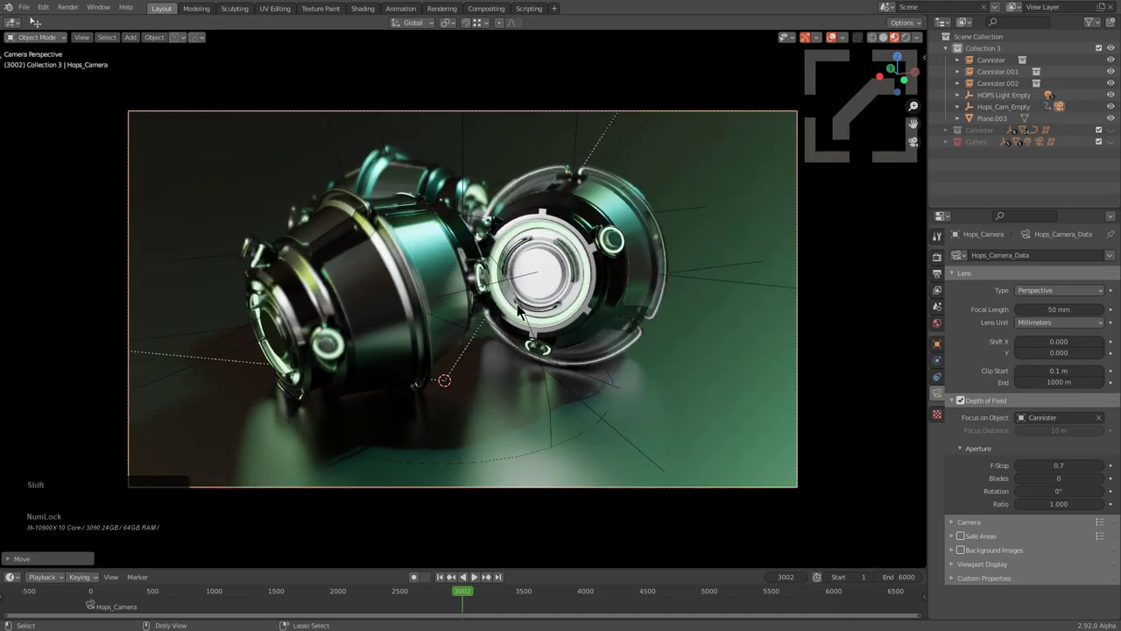
Step: Save the scene as a new file named cannister1_1.blend
key("ctrl+shift+s")
left_click(444, 186)
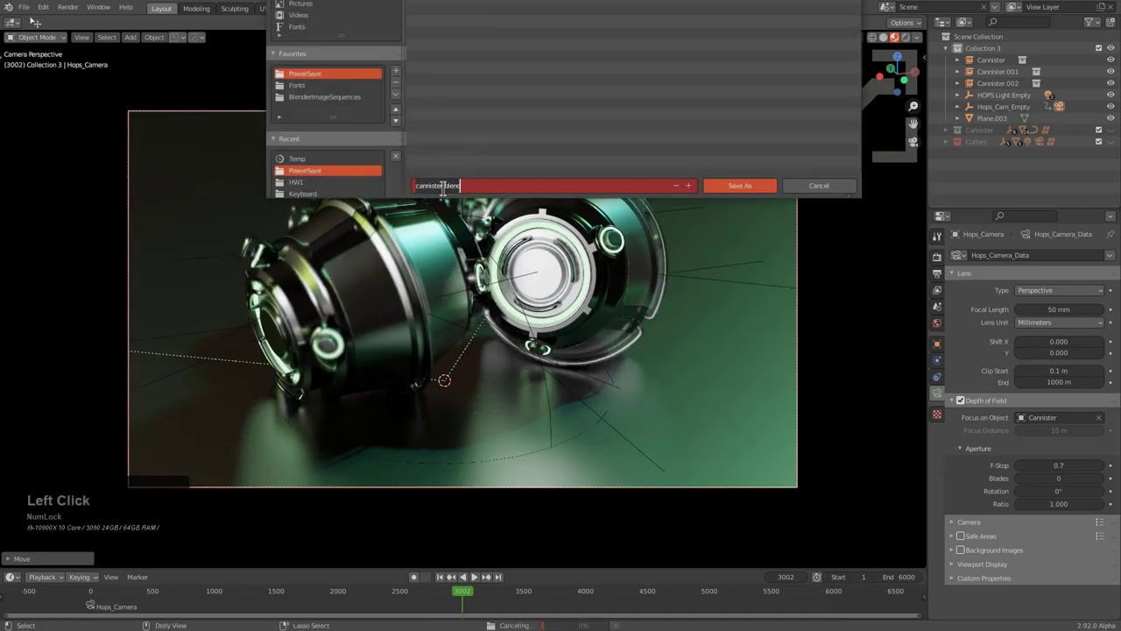
type("1_1")
key("Return")
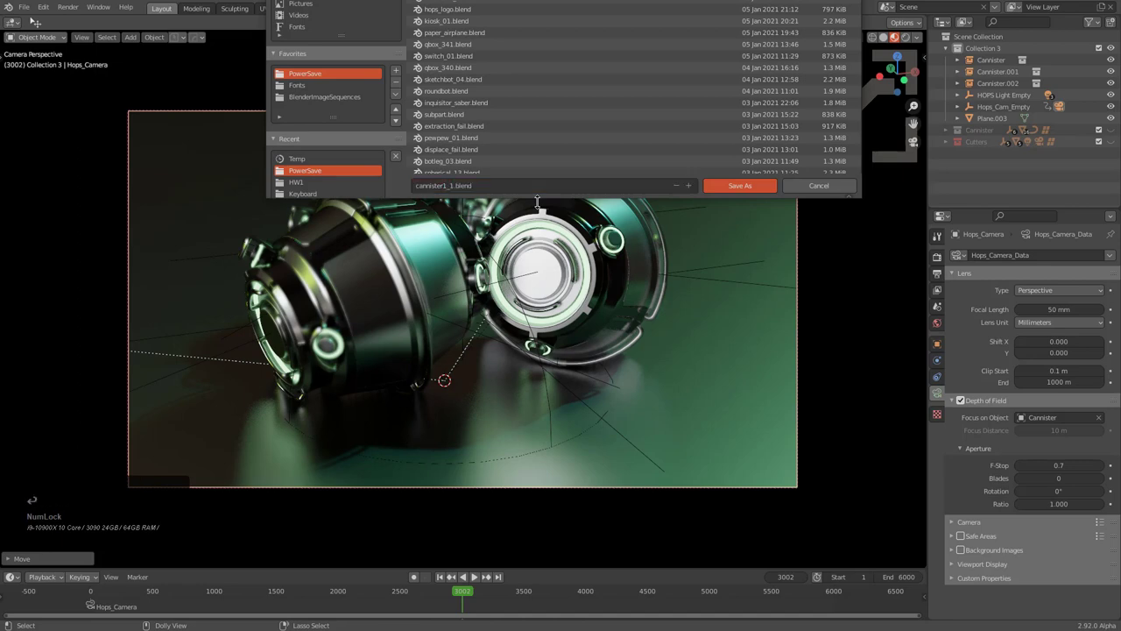
left_click(741, 187)
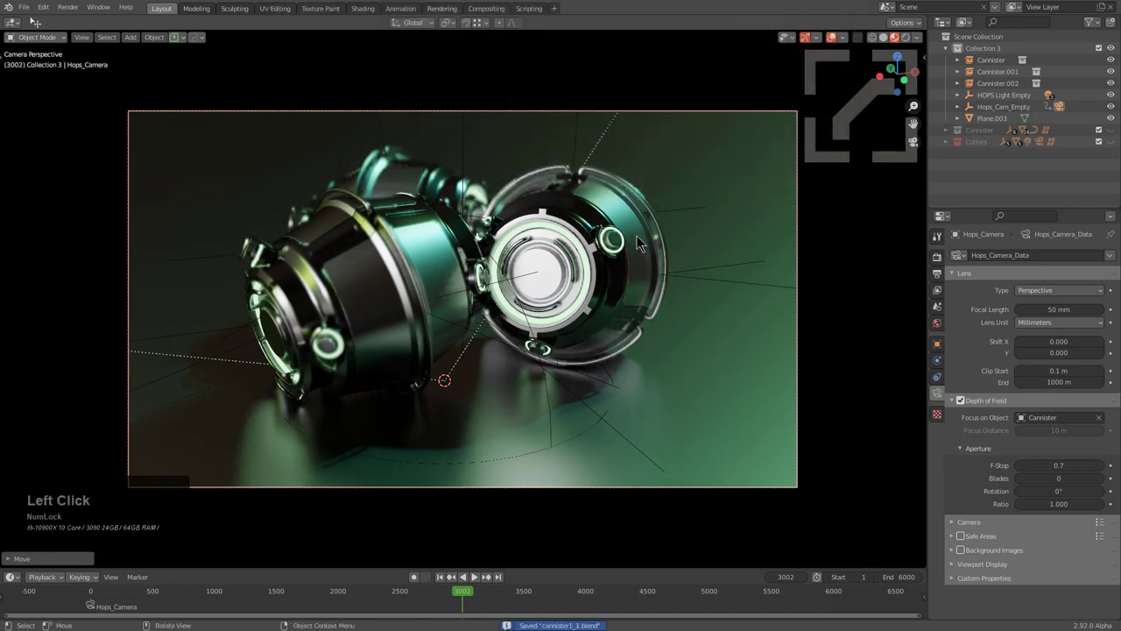
Step: At frame 1095, set the viewport environment to hdri_empty-apartment_0048-01_cg-source.exr and rotate its background
right_click_drag(447, 592, 226, 604, "shift")
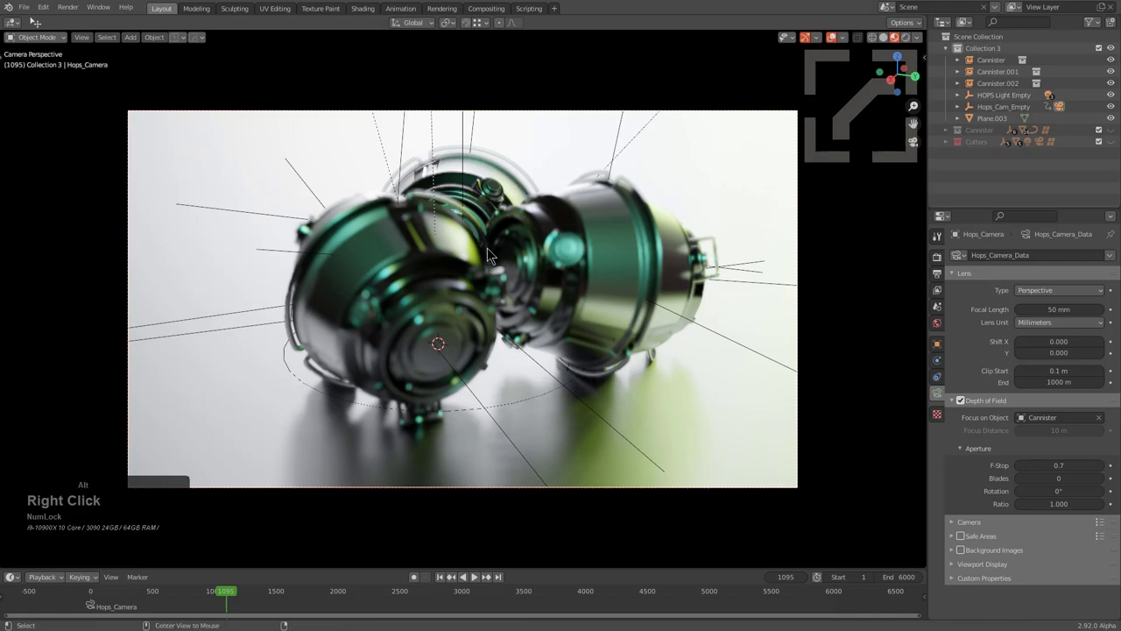
key("v")
key("s")
key("s")
key("s")
key("s")
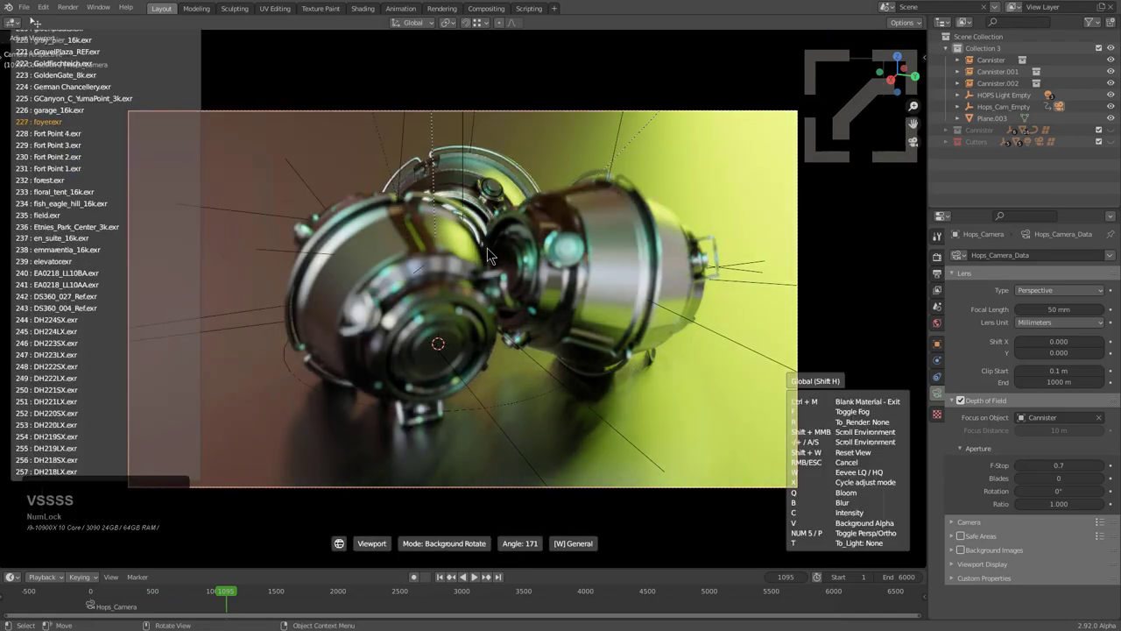
key("s")
key("s")
key("s")
key("s")
key("s")
scroll(487, 248, "up", 2, "shift")
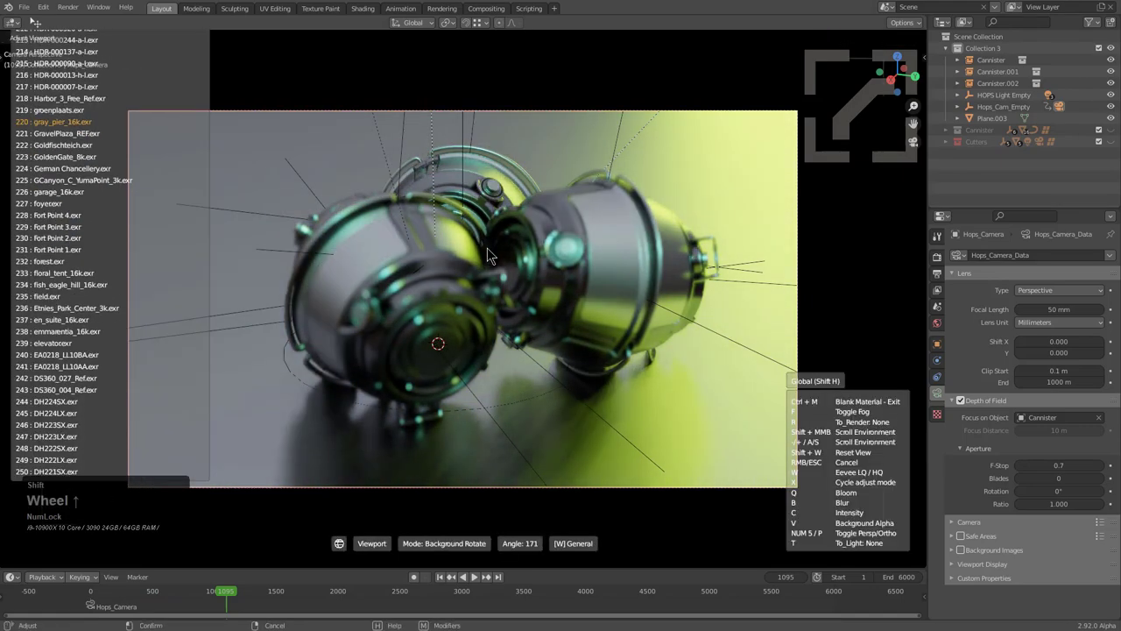
scroll(487, 248, "up", 10, "shift")
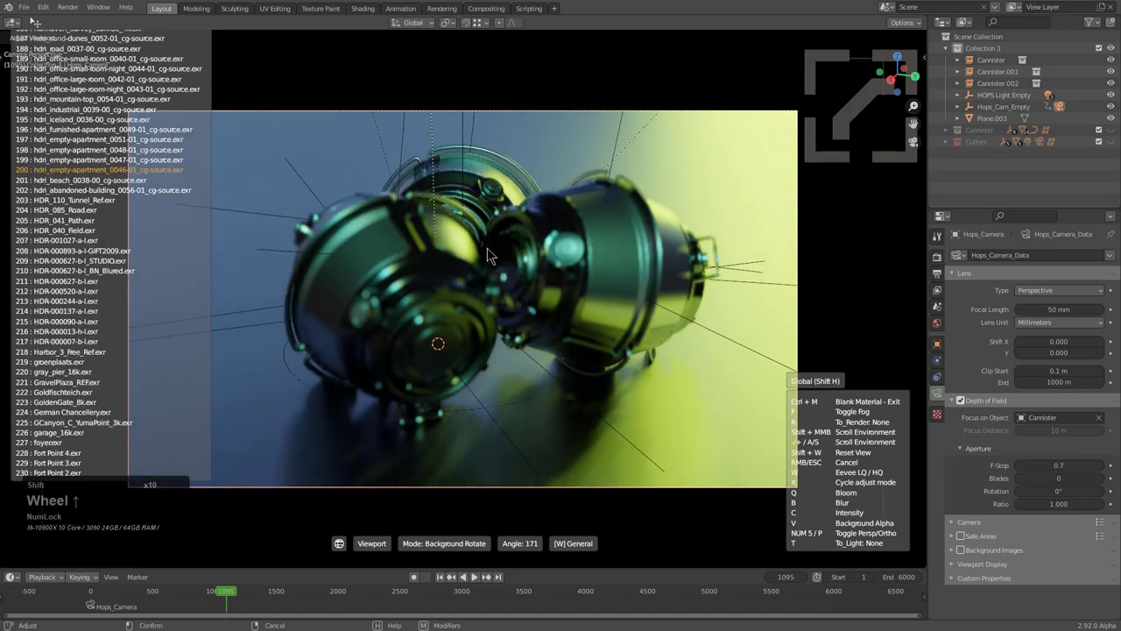
scroll(487, 248, "up", 4, "shift")
scroll(487, 248, "down", 2, "shift")
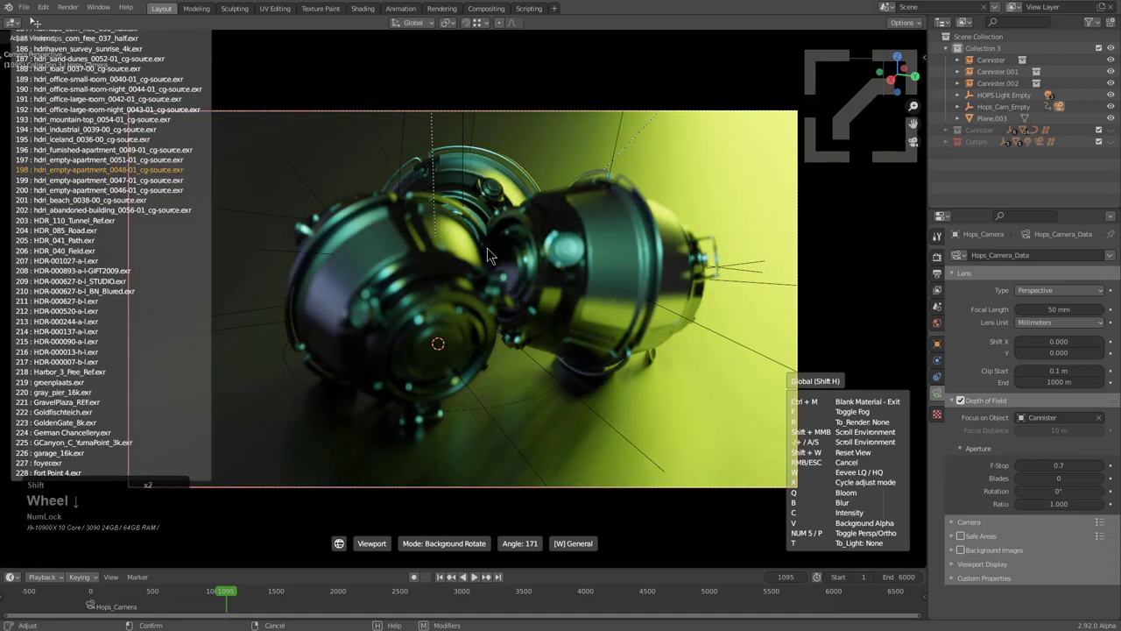
left_click(568, 254)
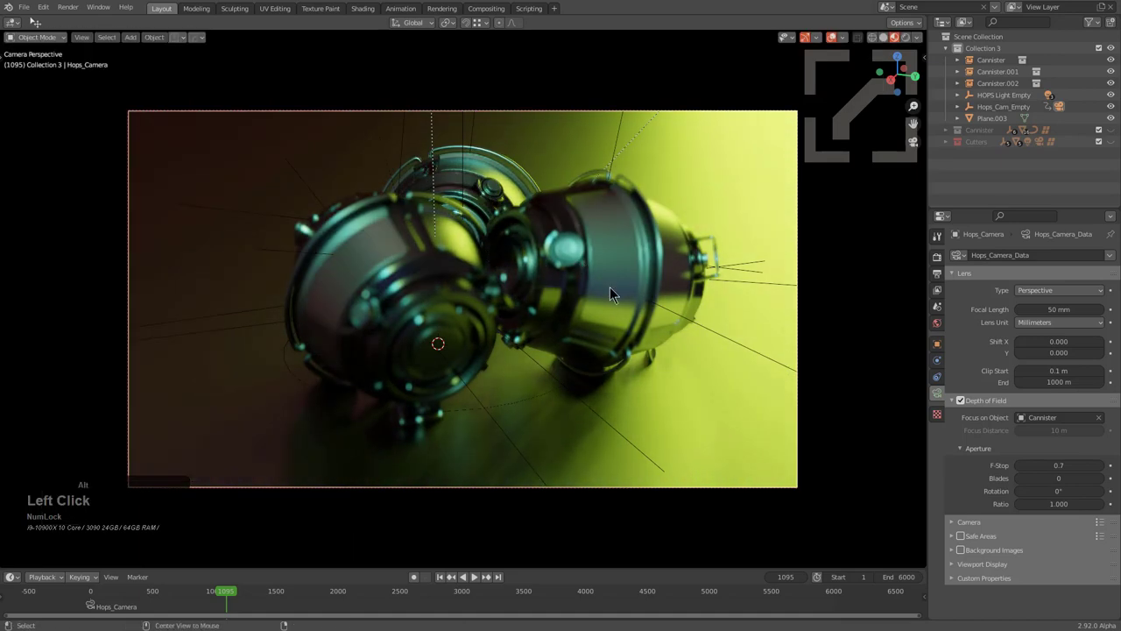
Step: Cycle the HOPS blank light rigs and apply one with four area lights
key("alt+v")
key("b")
scroll(610, 287, "up", 3)
scroll(610, 287, "up", 1)
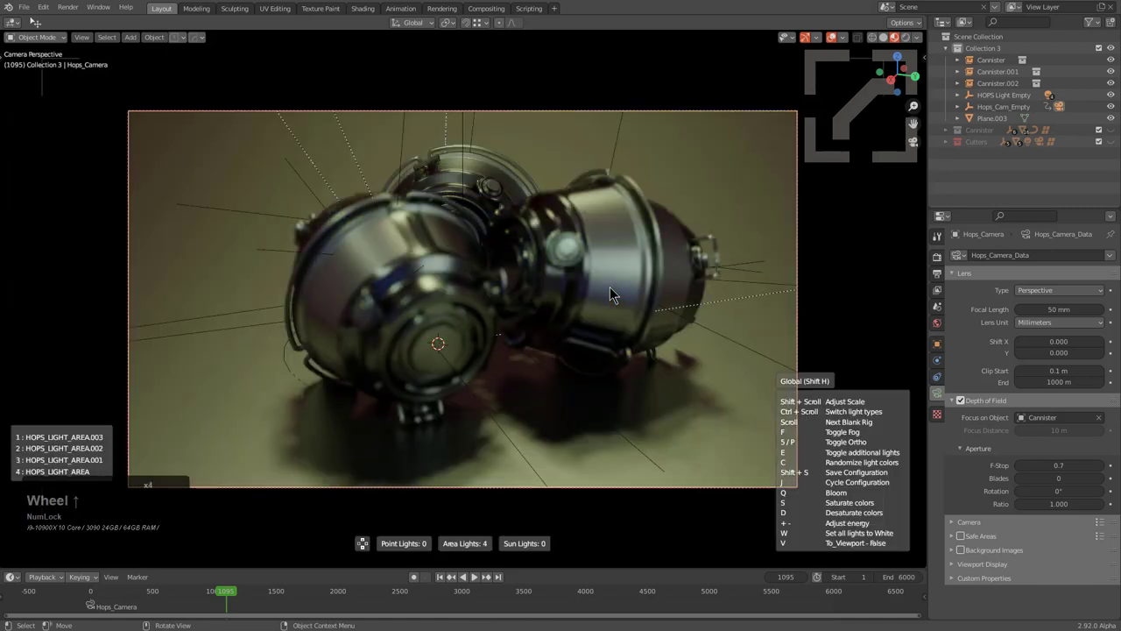
left_click(710, 301)
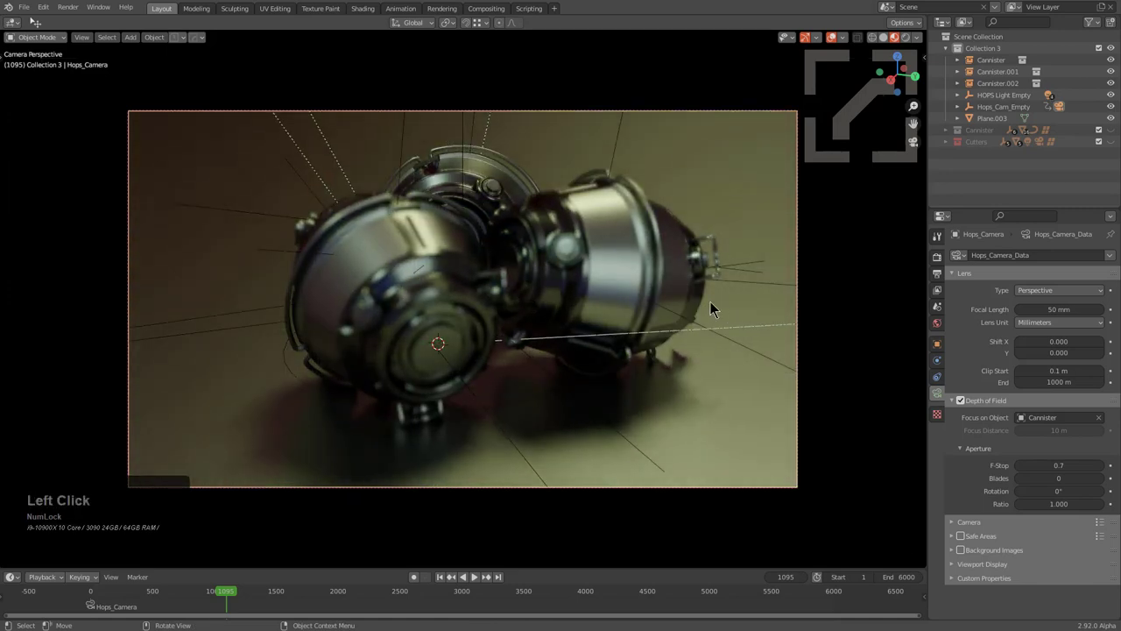
Step: Set Hops_Camera's depth of field F-Stop to 2.3 and return the timeline to frame 1
left_click(797, 176)
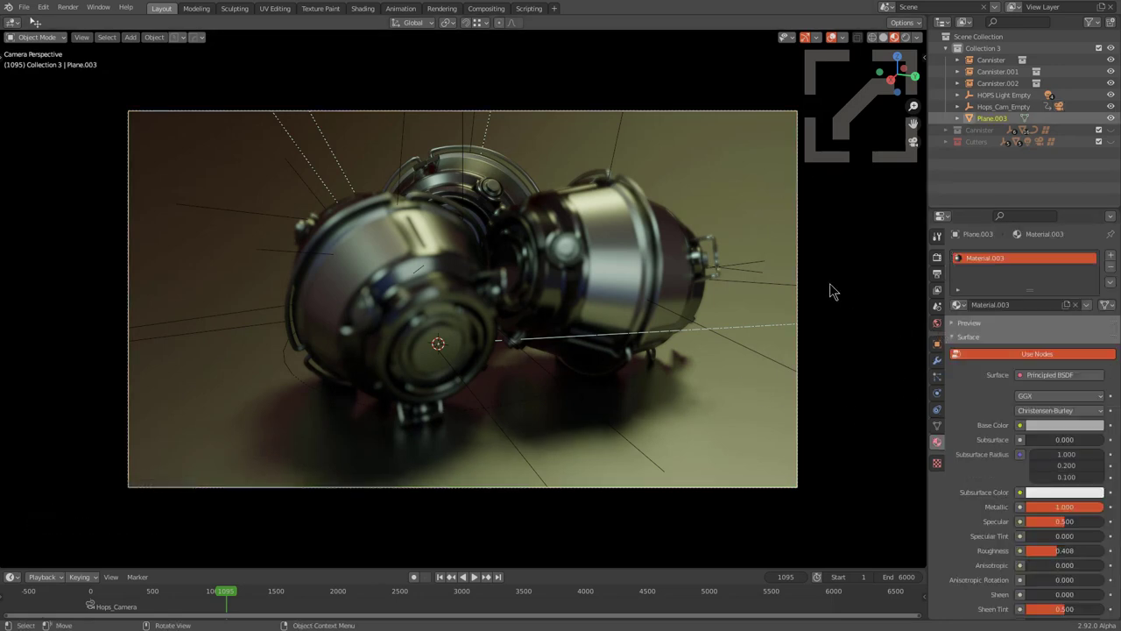
left_click(800, 260)
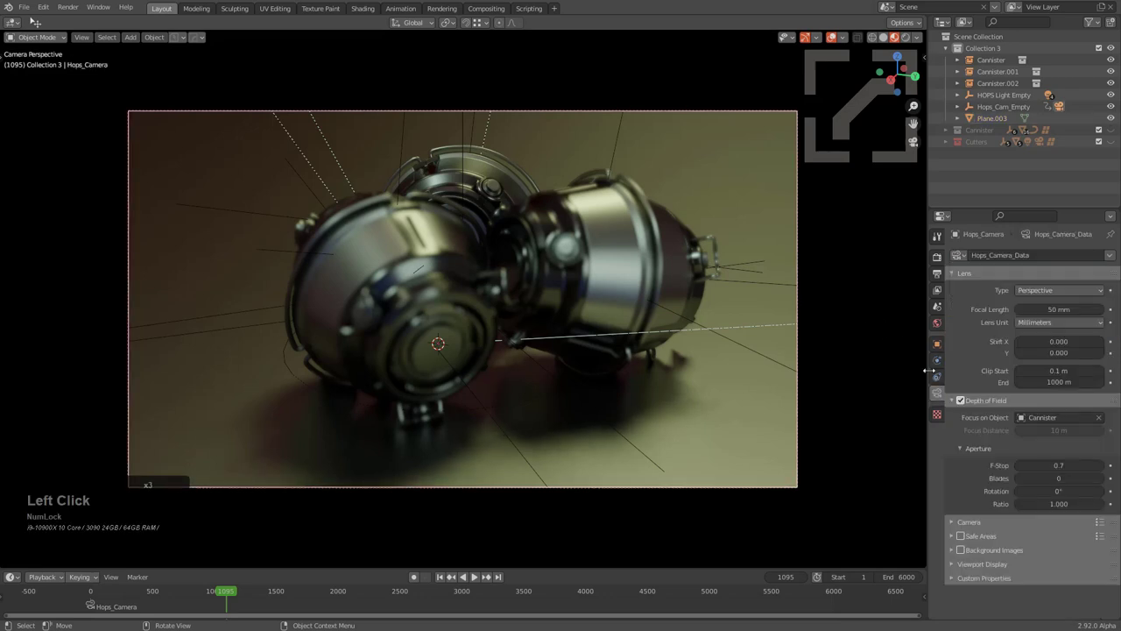
key("Num_Lock")
left_click_drag(1050, 465, 1076, 465, "shift")
key("shift+Left")
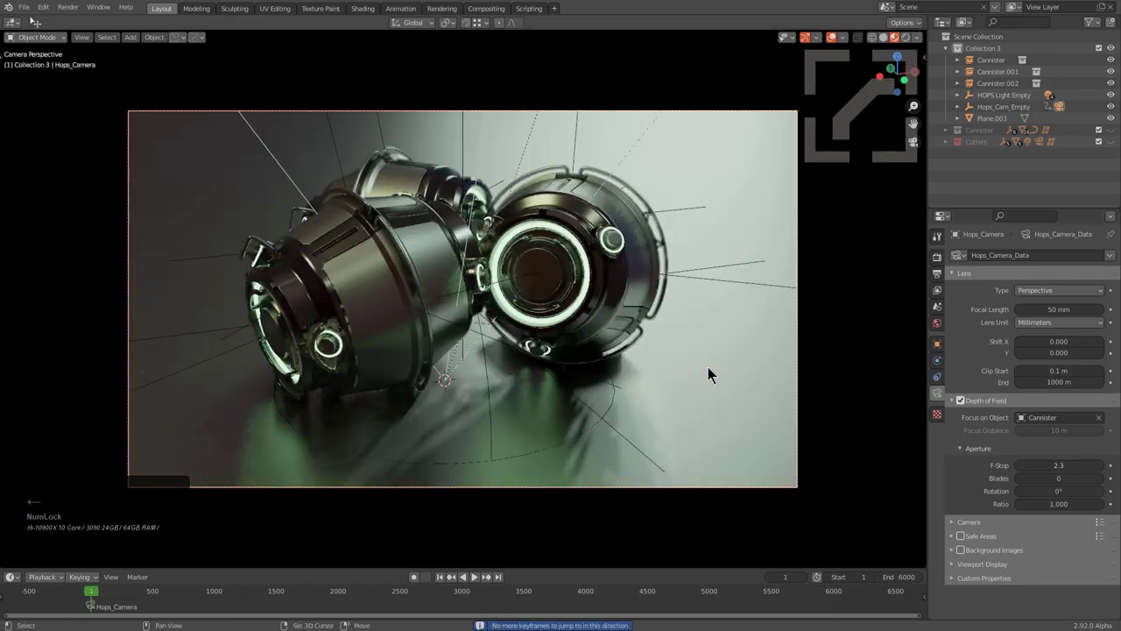
Step: Hide the viewport overlays and preview the camera shot full screen
left_click(839, 38)
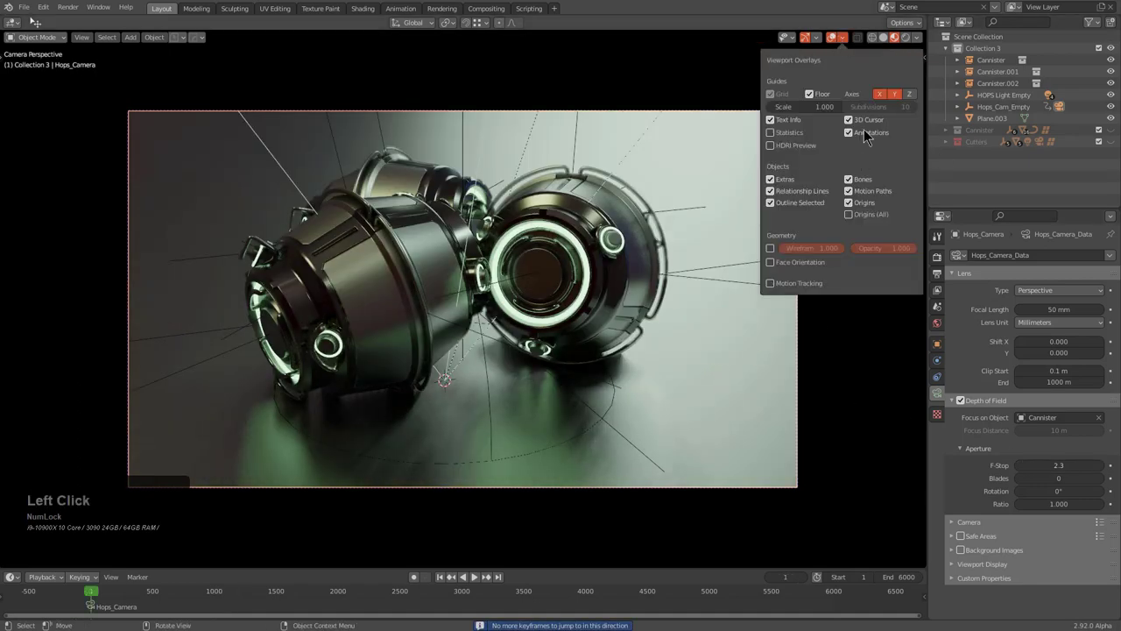
left_click(832, 37)
key("space")
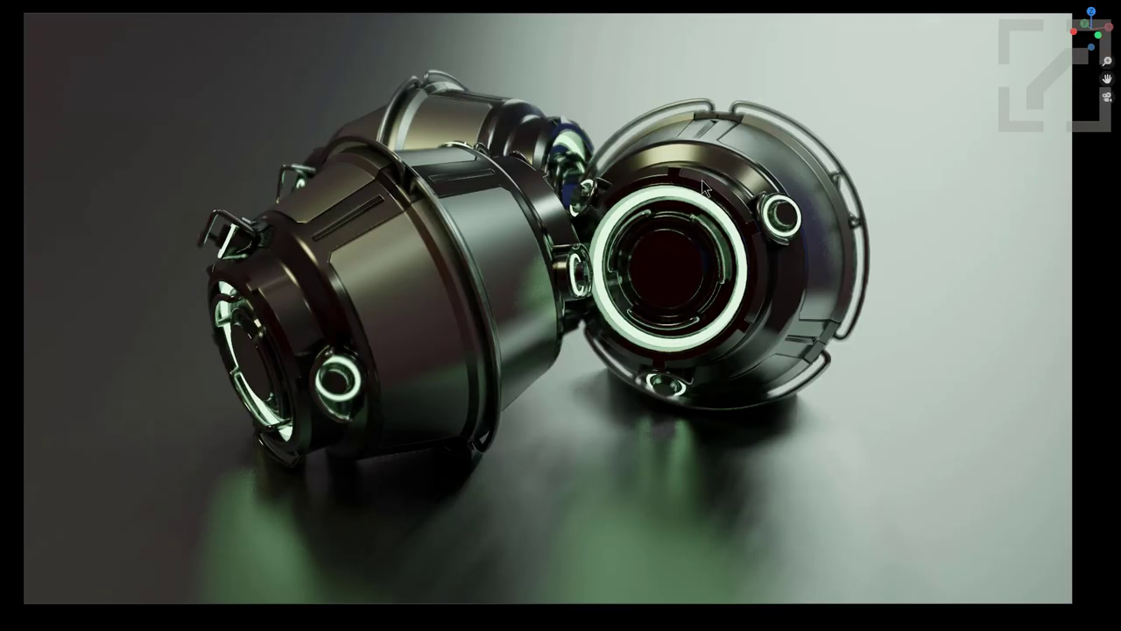
key("ctrl+alt+space")
Step: Switch from the instanced scene to the source Cannister collection and select the canister's main body with overlays visible
middle_click_drag(769, 165, 640, 221)
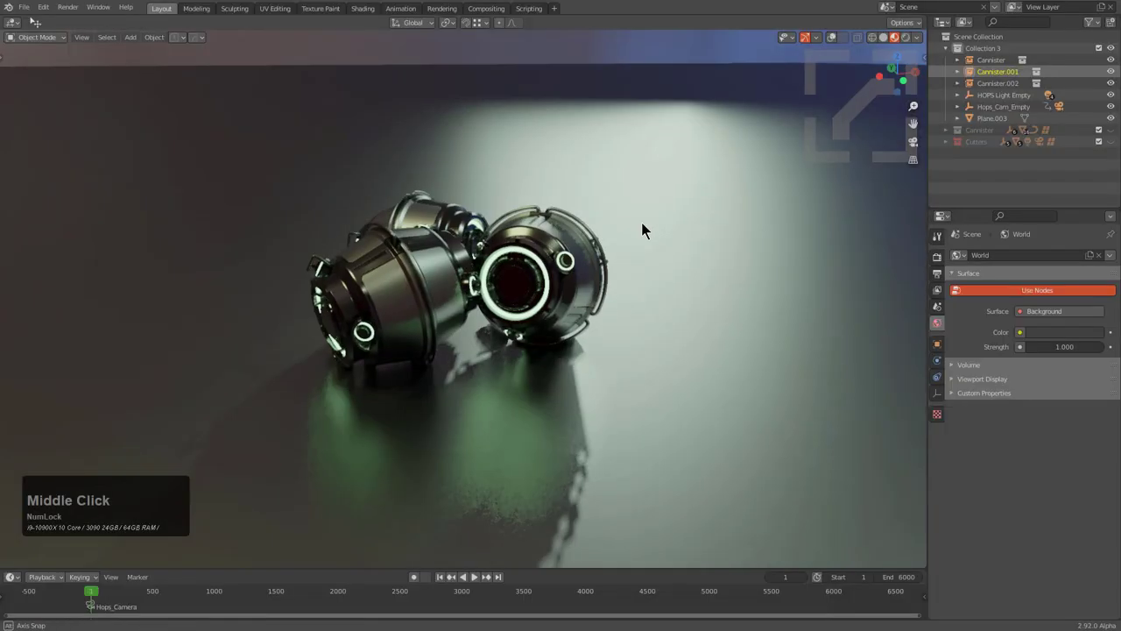
scroll(636, 219, "up", 1)
key("KP_Divide")
scroll(589, 253, "up", 4)
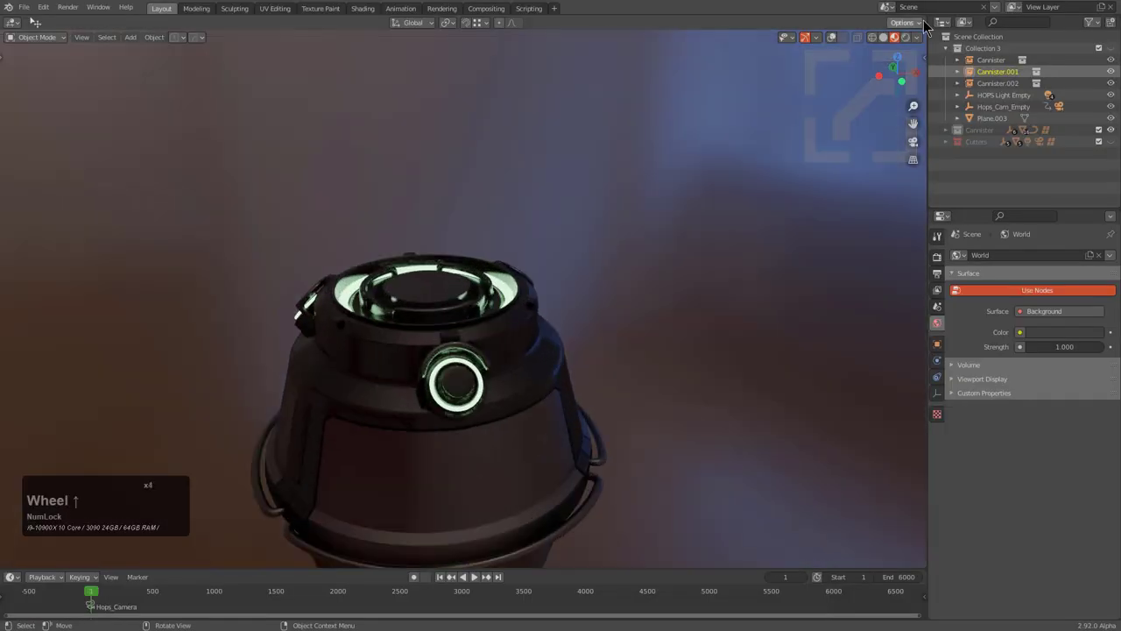
left_click(832, 37)
middle_click_drag(710, 158, 605, 207)
left_click(604, 206)
left_click(832, 37)
left_click(832, 37)
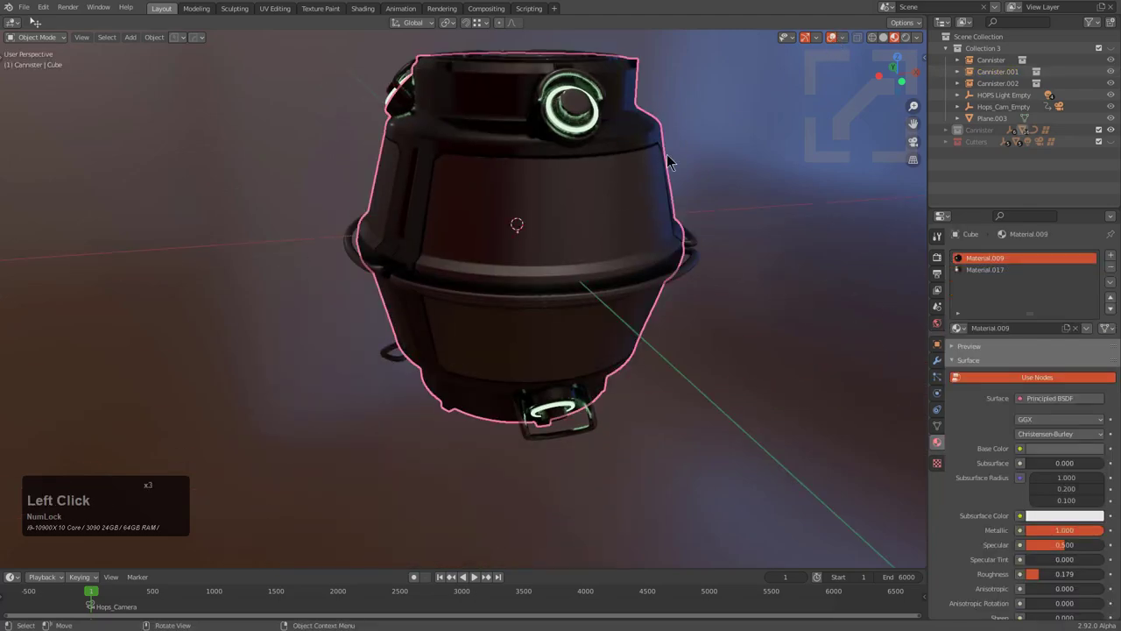
Step: Change to solid shading and make a duplicate of the canister body with its modifiers applied using HOps Smart Apply
left_click(871, 37)
key("KP_Decimal")
mouse_move(548, 253)
middle_mouse_down()
mouse_move(477, 330)
mouse_move(561, 285)
mouse_move(552, 338)
mouse_move(572, 323)
middle_mouse_up()
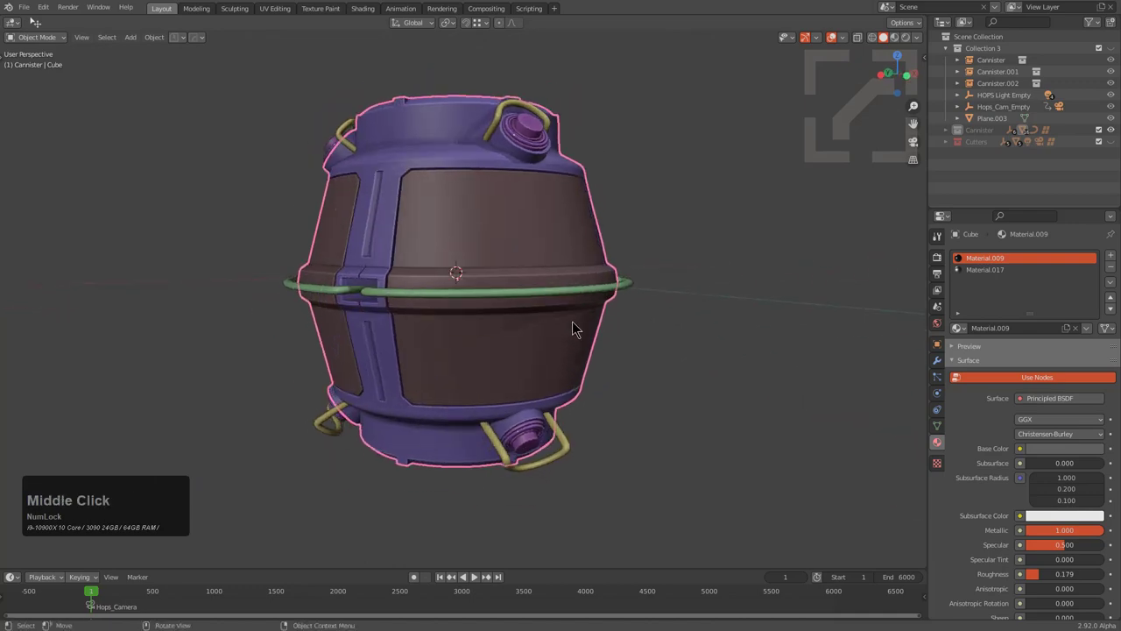
key("q")
mouse_move(568, 326)
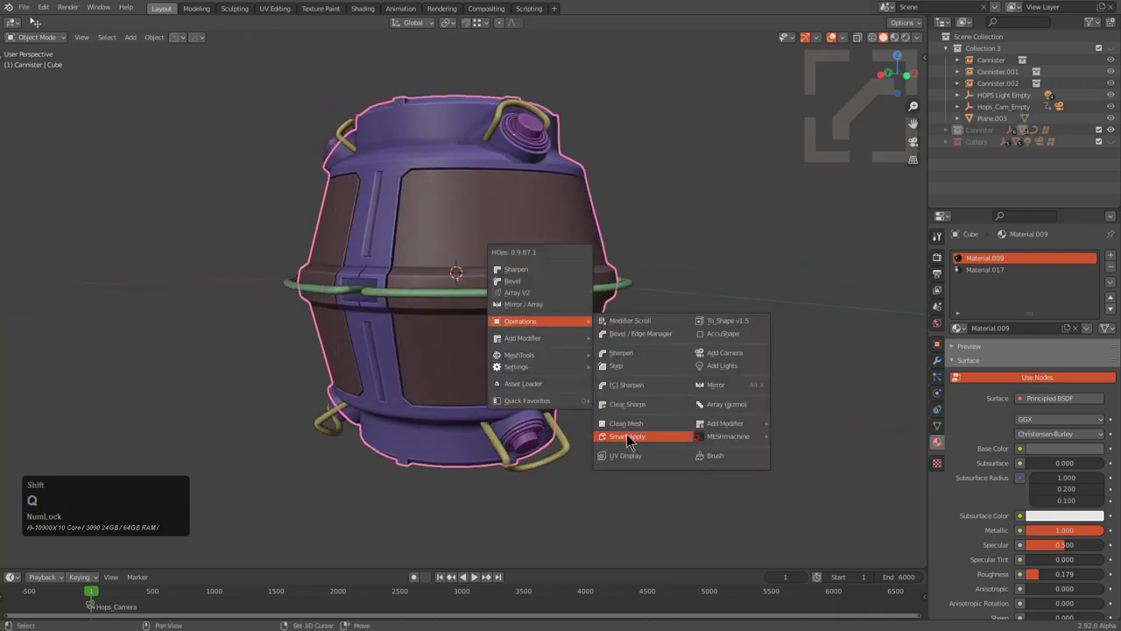
mouse_move(570, 296)
middle_mouse_down()
mouse_move(524, 285)
mouse_move(548, 275)
mouse_move(537, 270)
mouse_move(609, 287)
middle_mouse_up()
scroll(524, 284, "up", 2)
Step: Check the linked panel geometry of the applied duplicate and run HOps Sharpen on the mesh
key("Tab")
key("alt+a")
key("l")
key("shift+z")
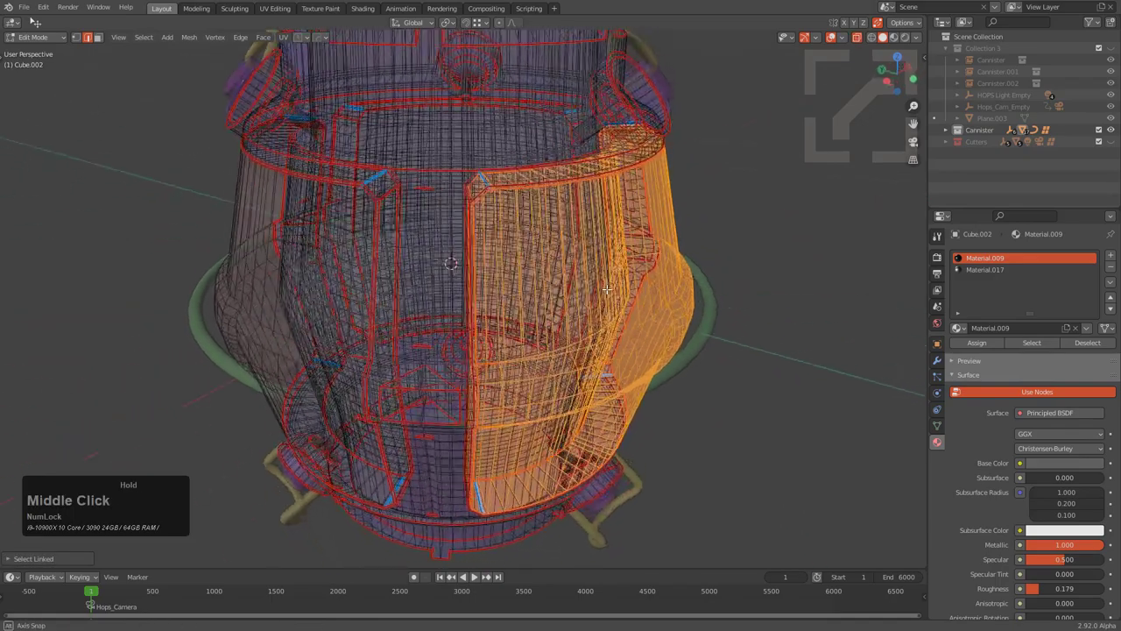
key("shift+z")
key("Tab")
key("q")
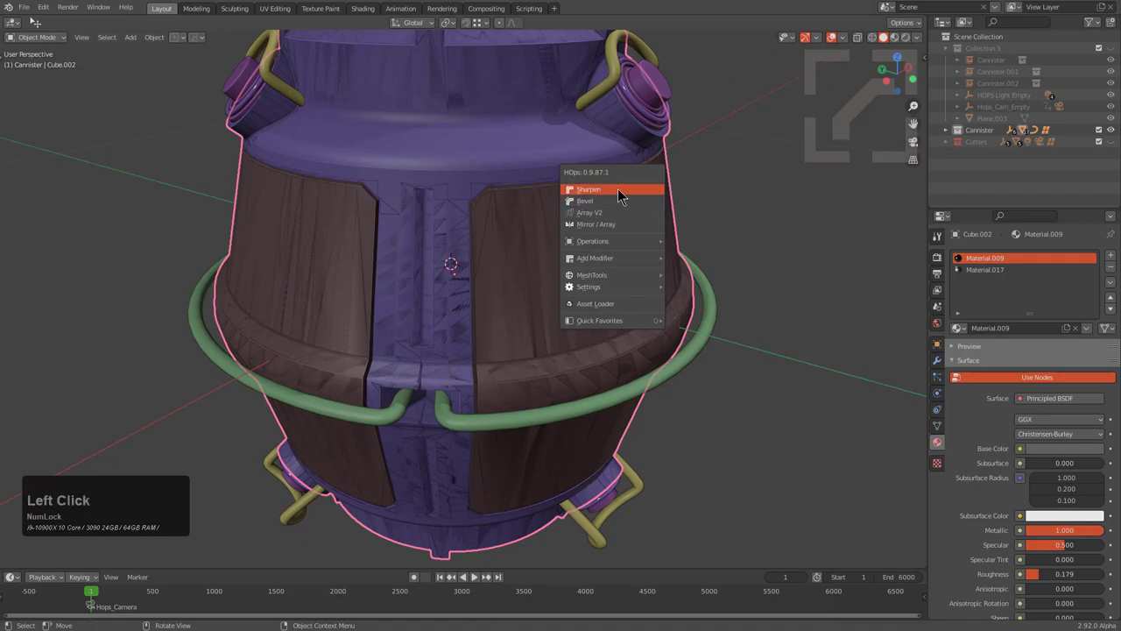
left_click(589, 189)
Step: Keep only one linked side panel of the duplicate body and delete all its other geometry
key("Tab")
key("a")
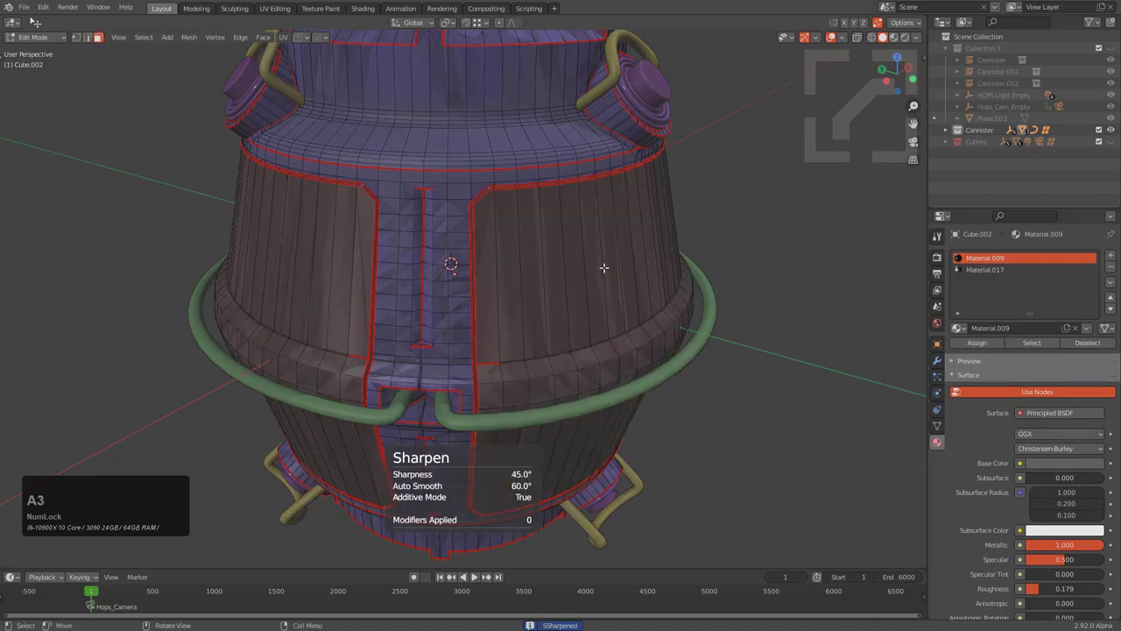
key("l")
key("alt+z")
mouse_move(603, 268)
middle_mouse_down()
mouse_move(712, 243)
mouse_move(632, 233)
mouse_move(623, 253)
mouse_move(596, 249)
mouse_move(607, 209)
middle_mouse_up()
key("alt+z")
key("l")
key("ctrl+i")
key("x")
left_click(632, 233)
Step: Select the faces of the panel above its raised middle band and delete them
scroll(579, 236, "up", 3)
middle_click_drag(618, 157, 580, 219)
scroll(578, 204, "down", 3)
key("3")
left_click(558, 210, "alt")
middle_click_drag(421, 241, 538, 275)
key("alt+z")
scroll(527, 234, "down", 2)
key("b")
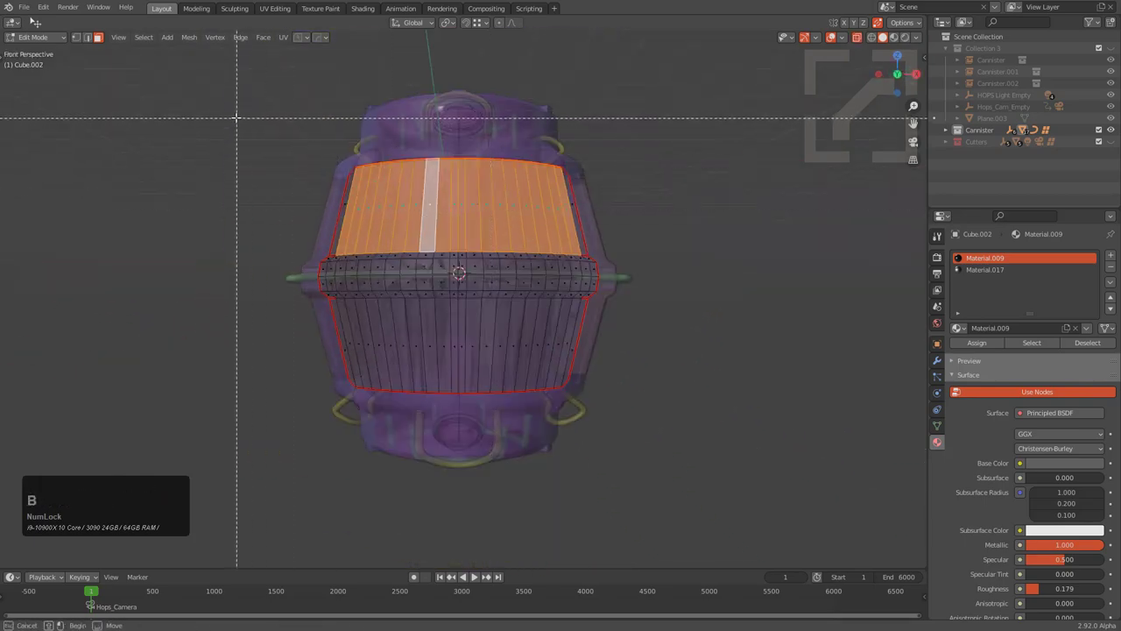
left_click_drag(237, 117, 663, 255)
middle_click_drag(576, 253, 591, 283)
key("x")
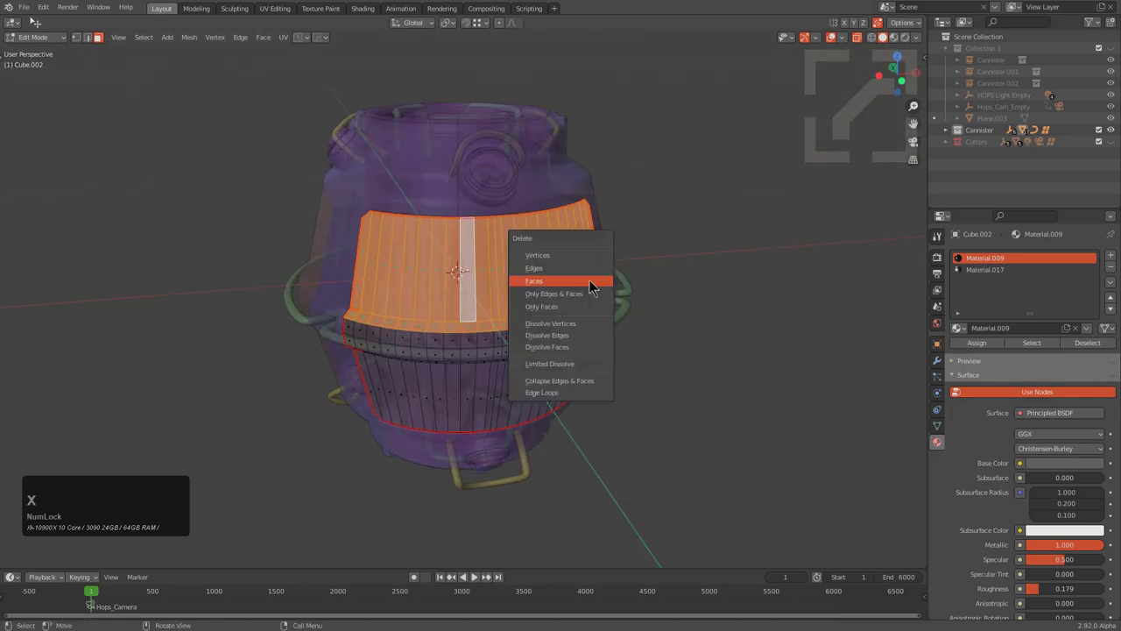
left_click(562, 282)
Step: Frame the remaining panel in front orthographic view, activate BoxCutter and save the scene
key("alt+z")
middle_click_drag(534, 322, 529, 283)
key("KP_5")
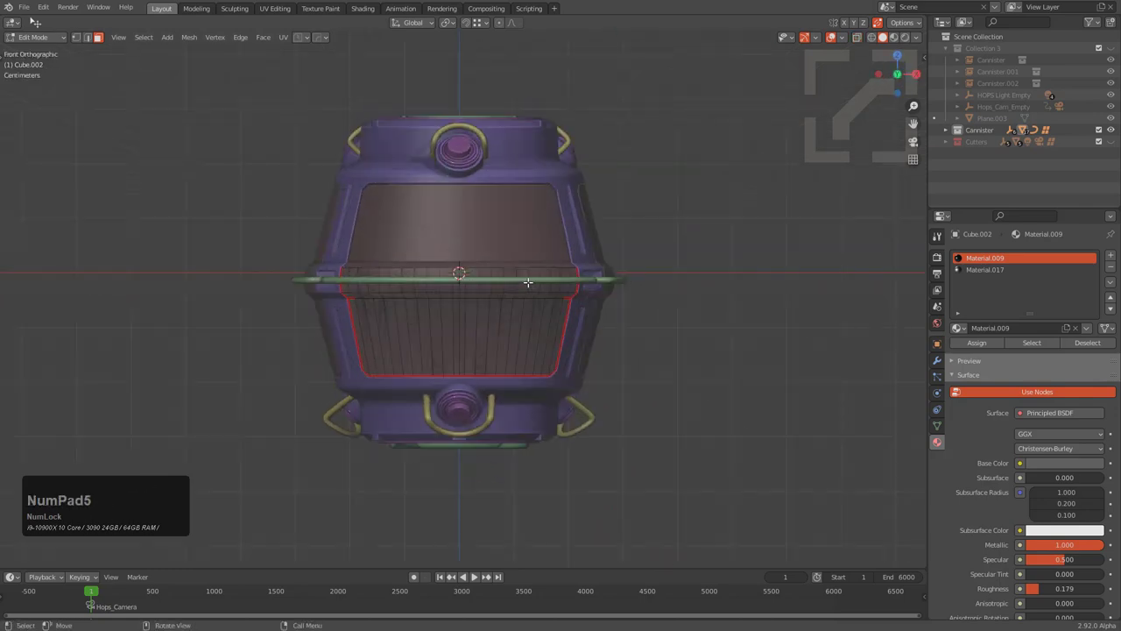
scroll(528, 282, "up", 4)
key("Tab")
middle_click_drag(516, 338, 521, 305, "shift")
scroll(513, 279, "up", 1)
key("Tab")
key("Tab")
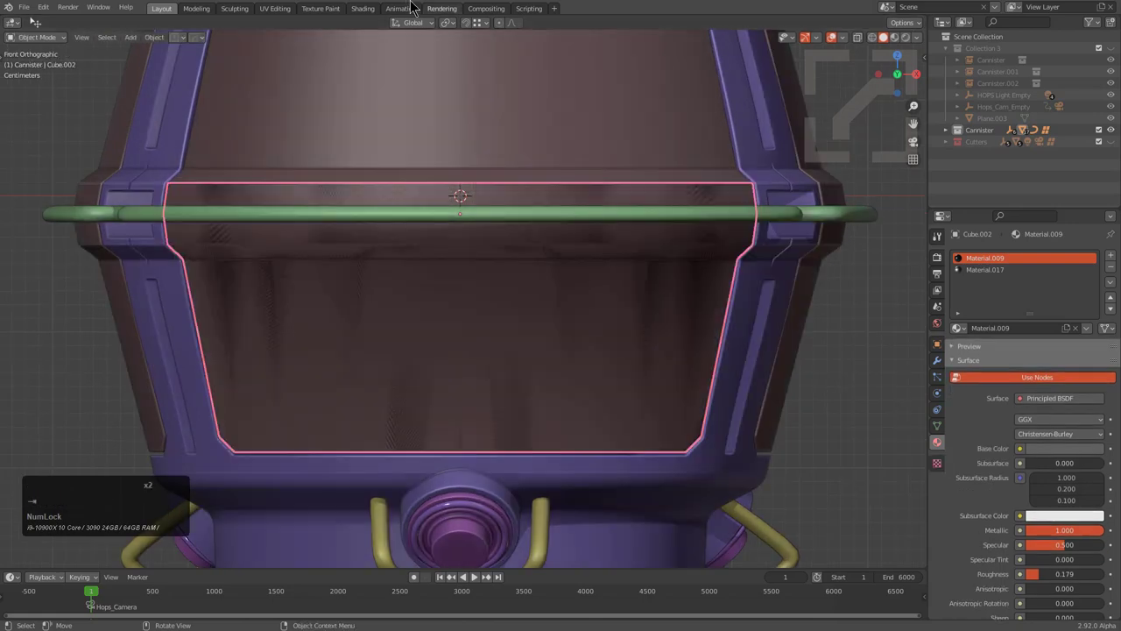
key("w")
key("ctrl+s")
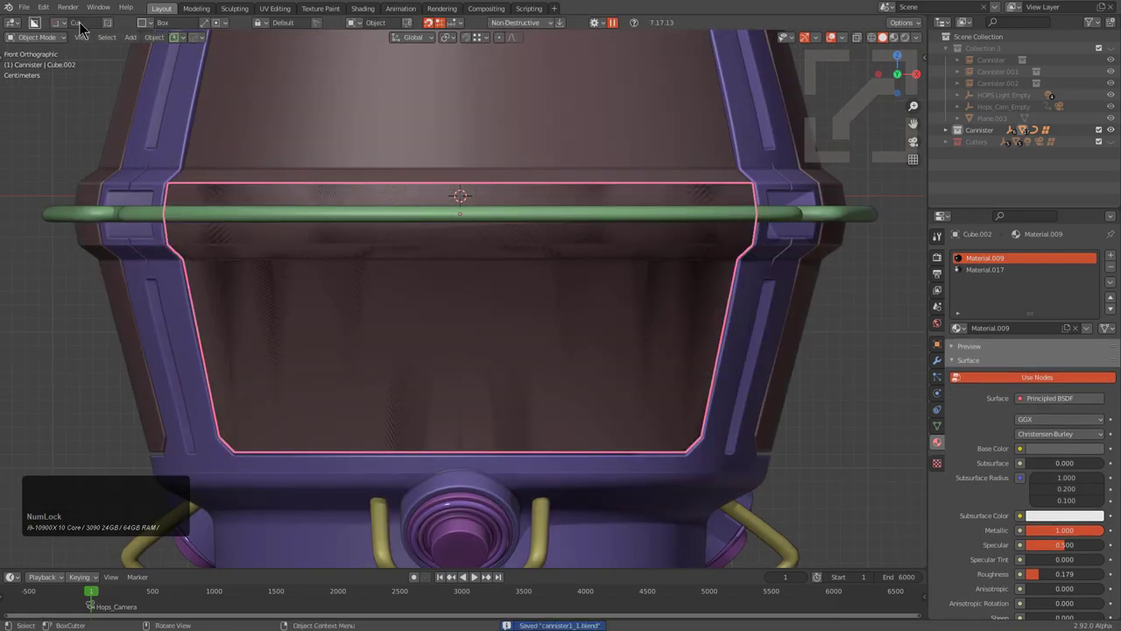
Step: Set BoxCutter to Knife with the Circle shape and cut a circle about 0.119 in size into the panel's upper centre
left_click(107, 24)
left_click(107, 24)
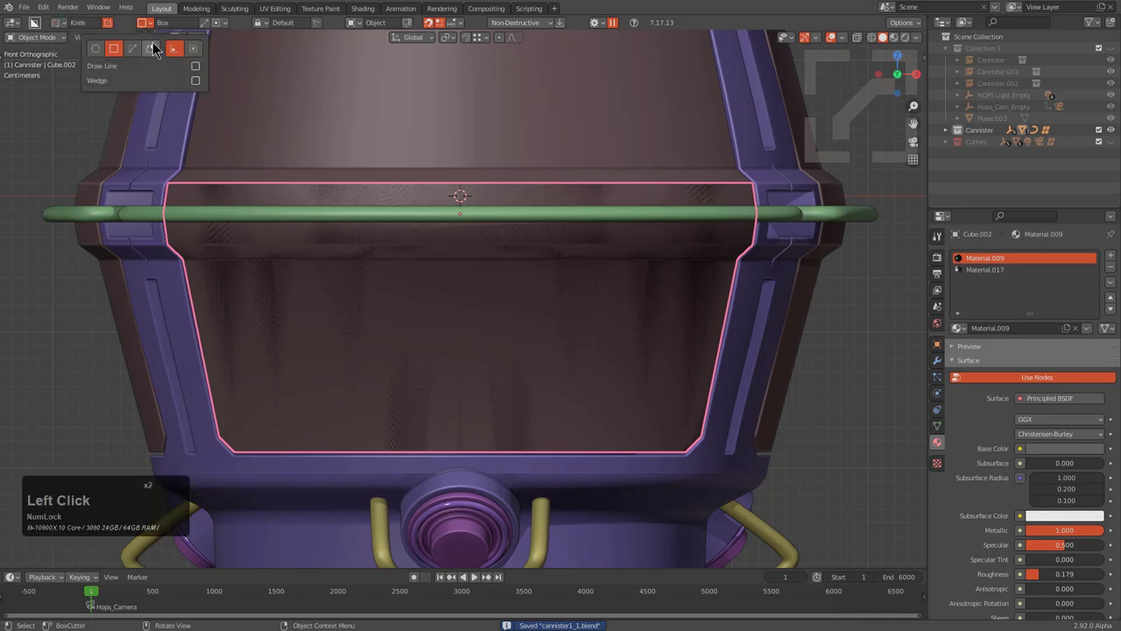
left_click(95, 49)
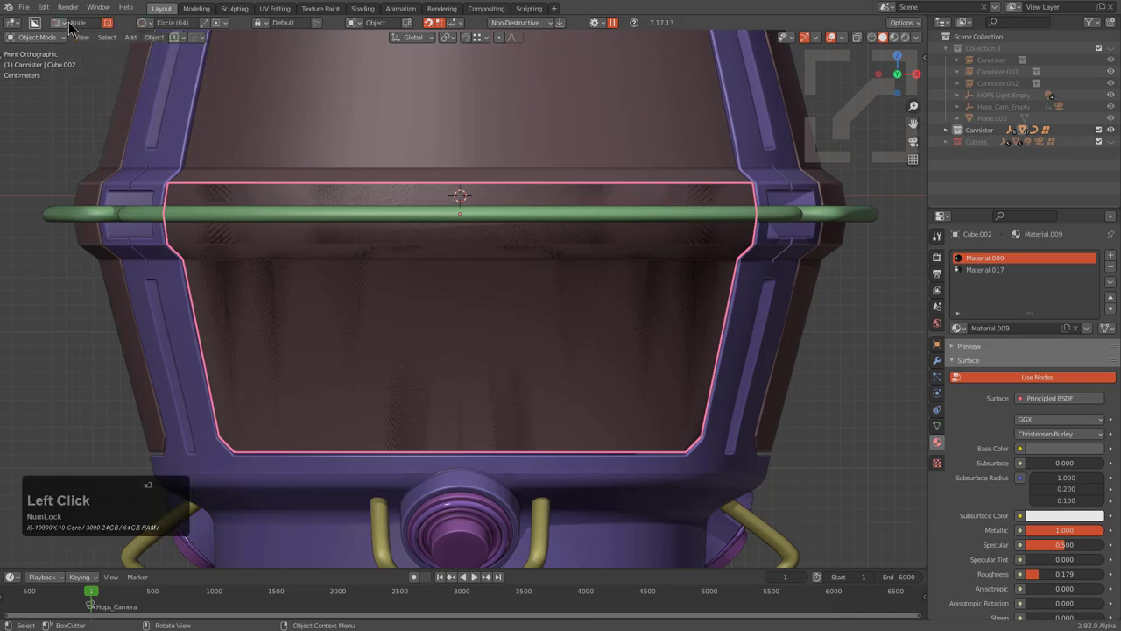
left_click(408, 22)
key("ctrl")
left_click_drag(488, 303, 542, 315, "ctrl")
scroll(533, 289, "up", 2)
scroll(533, 286, "up", 1)
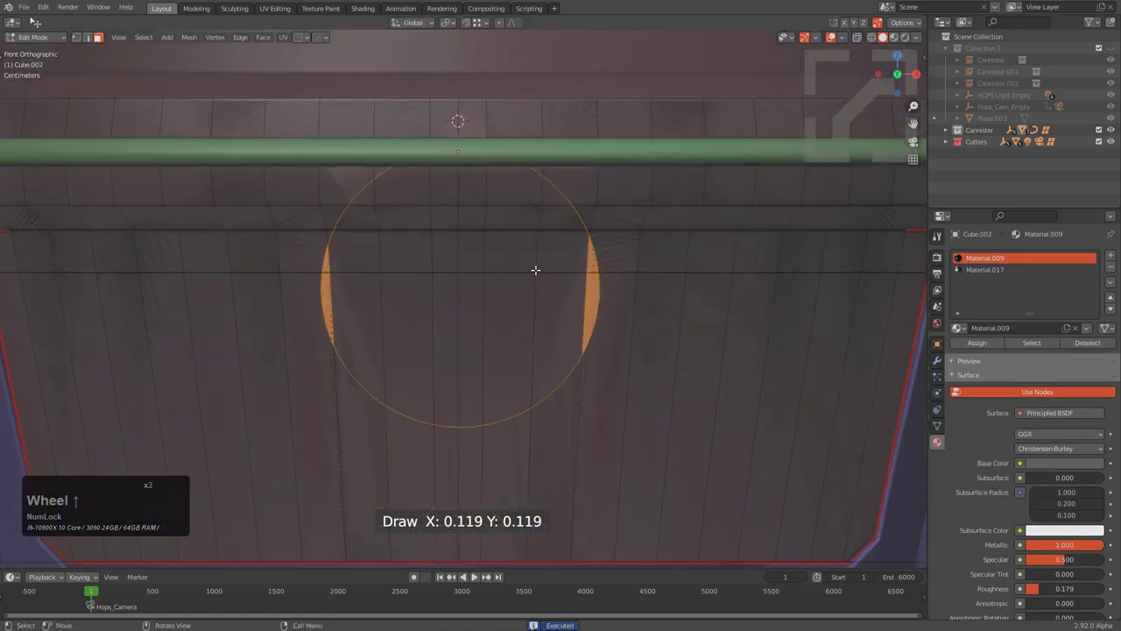
Step: Select all the faces inside the knifed circle and delete them to open a round hole
left_click(561, 250)
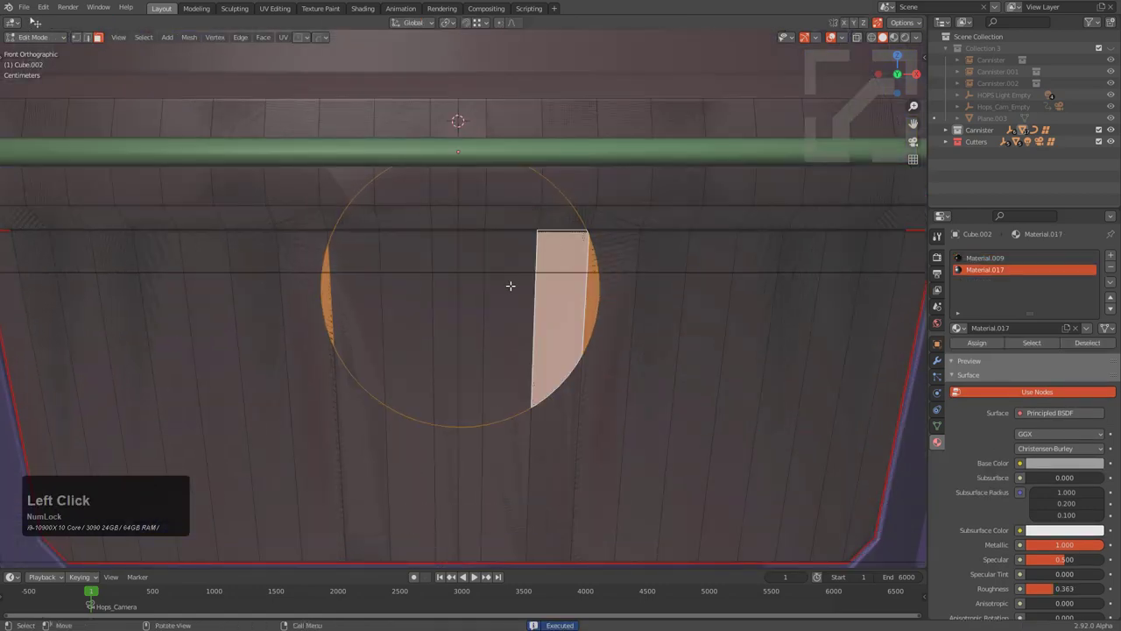
key("c")
mouse_move(489, 329)
left_mouse_down()
mouse_move(476, 343)
mouse_move(371, 282)
mouse_move(398, 215)
mouse_move(445, 193)
mouse_move(535, 221)
mouse_move(480, 225)
left_mouse_up()
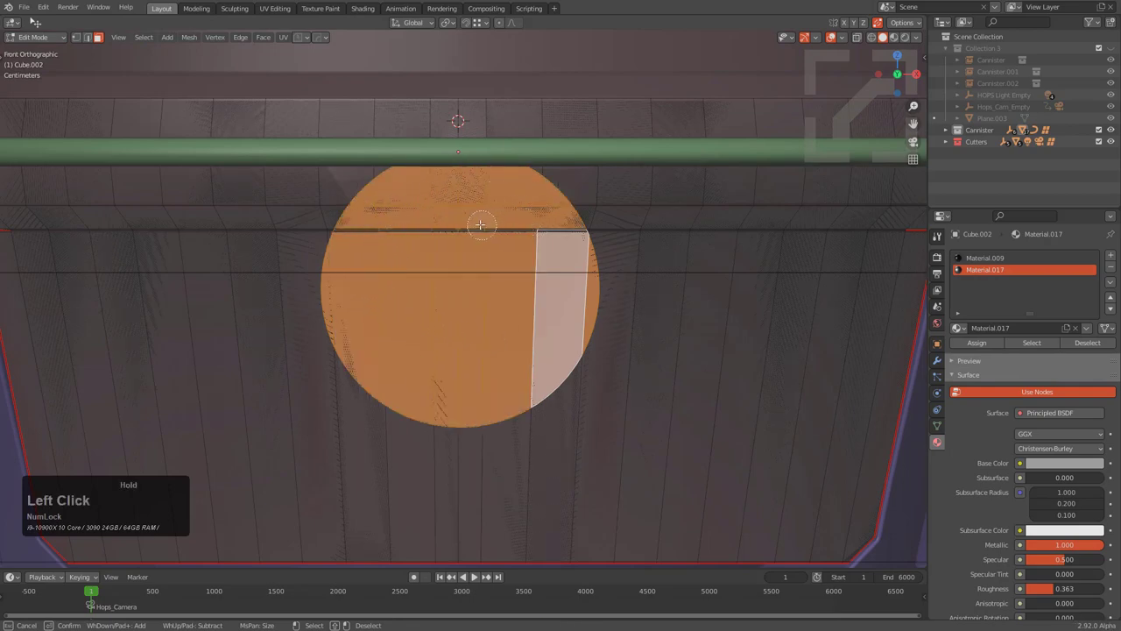
key("x")
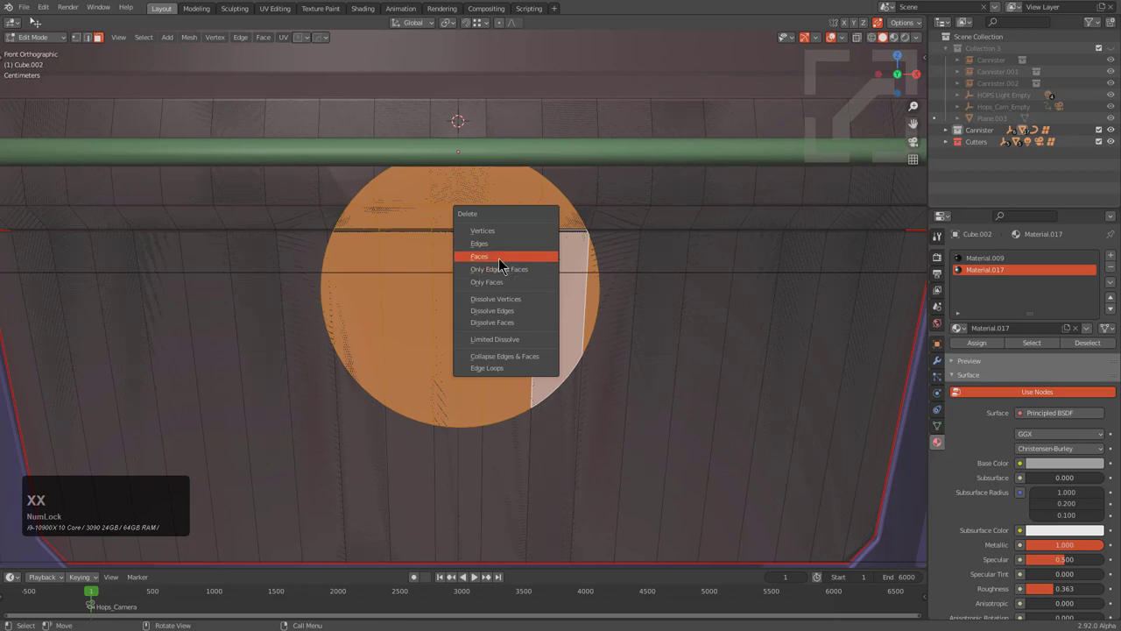
left_click(501, 256)
Step: Isolate the panel in local view and examine the rim of the round hole for leftover geometry
scroll(529, 248, "down", 2)
scroll(529, 248, "down", 1)
middle_click_drag(528, 248, 561, 283)
scroll(560, 281, "down", 2)
key("KP_Divide")
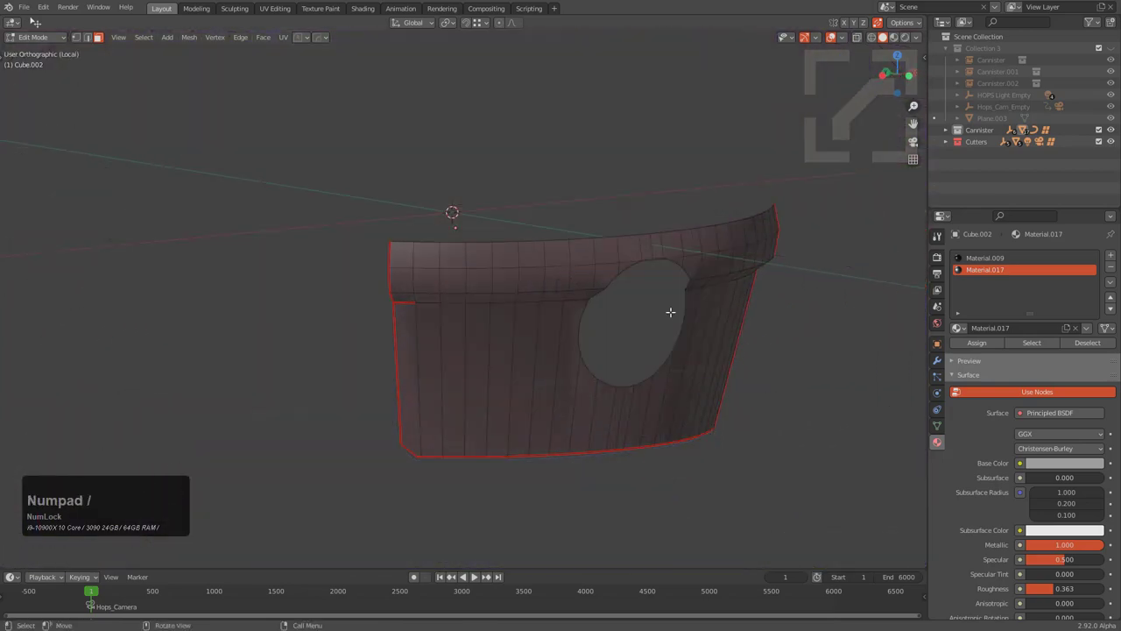
middle_click_drag(670, 312, 614, 278)
scroll(613, 278, "up", 4)
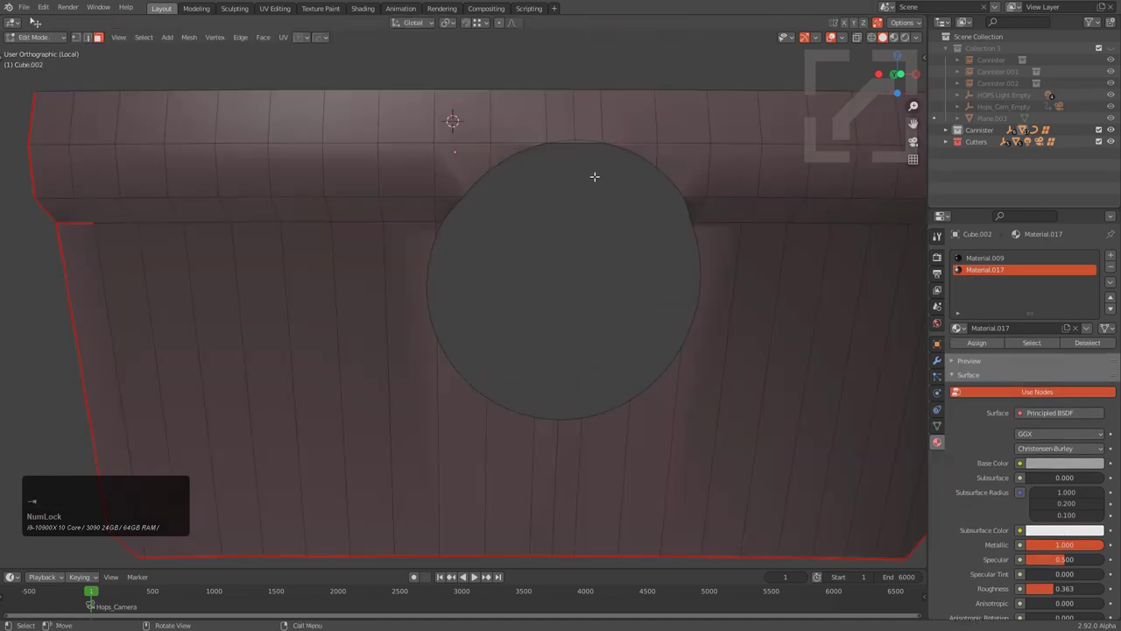
scroll(592, 179, "down", 3)
scroll(578, 170, "up", 4)
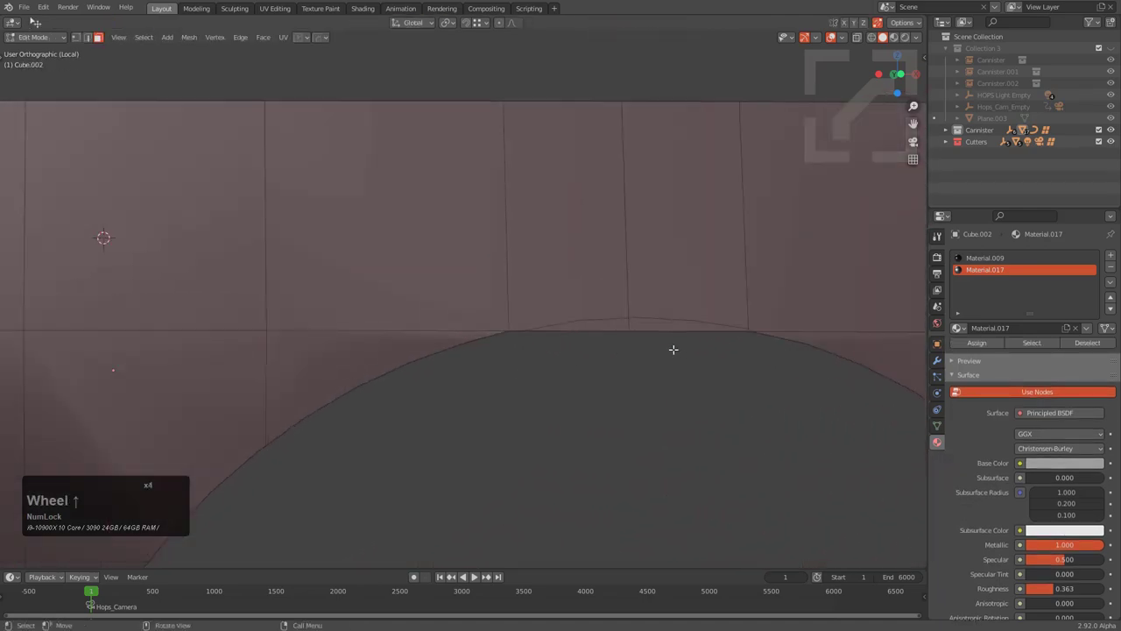
Step: Delete the stray vertex hanging inside the hole at the top of its rim
key("1")
left_click(627, 330)
key("x")
left_click(649, 310)
scroll(597, 320, "down", 4)
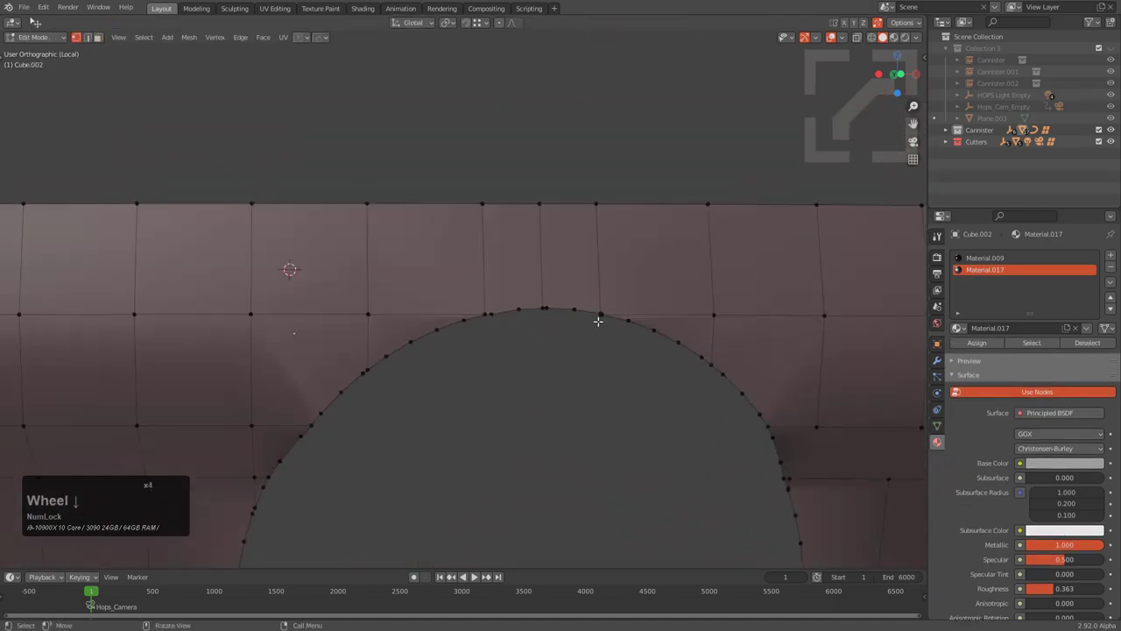
Step: Dissolve the redundant doubled-up vertices on the hole's upper-left and lower-left rim
scroll(587, 346, "down", 4)
scroll(575, 371, "up", 6)
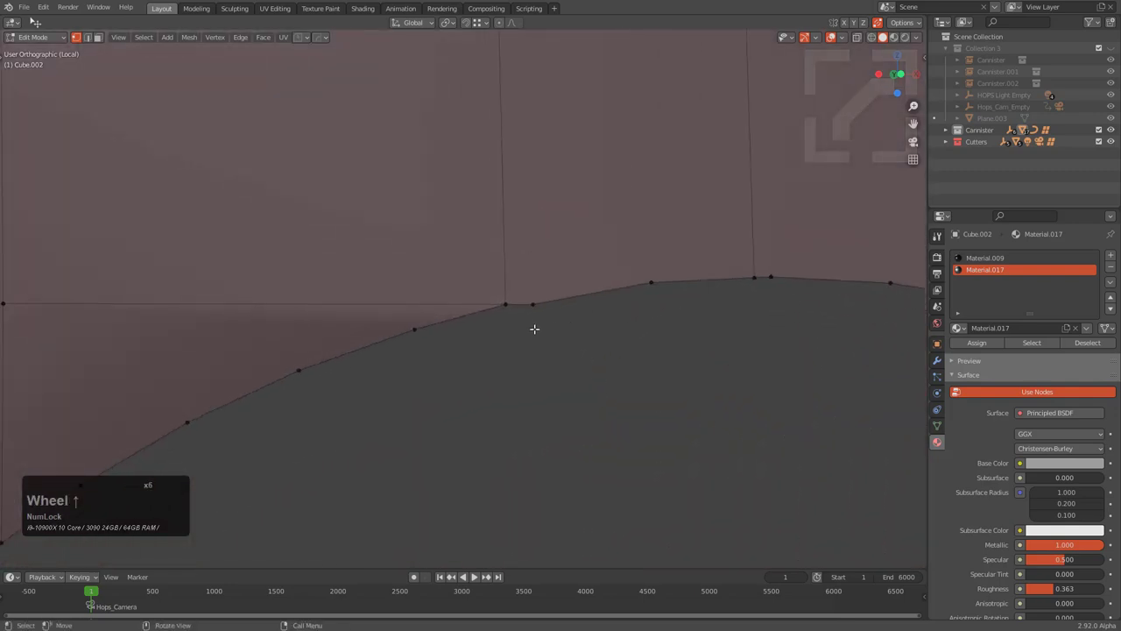
left_click(536, 305)
key("ctrl+x")
scroll(744, 308, "down", 5)
middle_click_drag(482, 345, 610, 380, "shift")
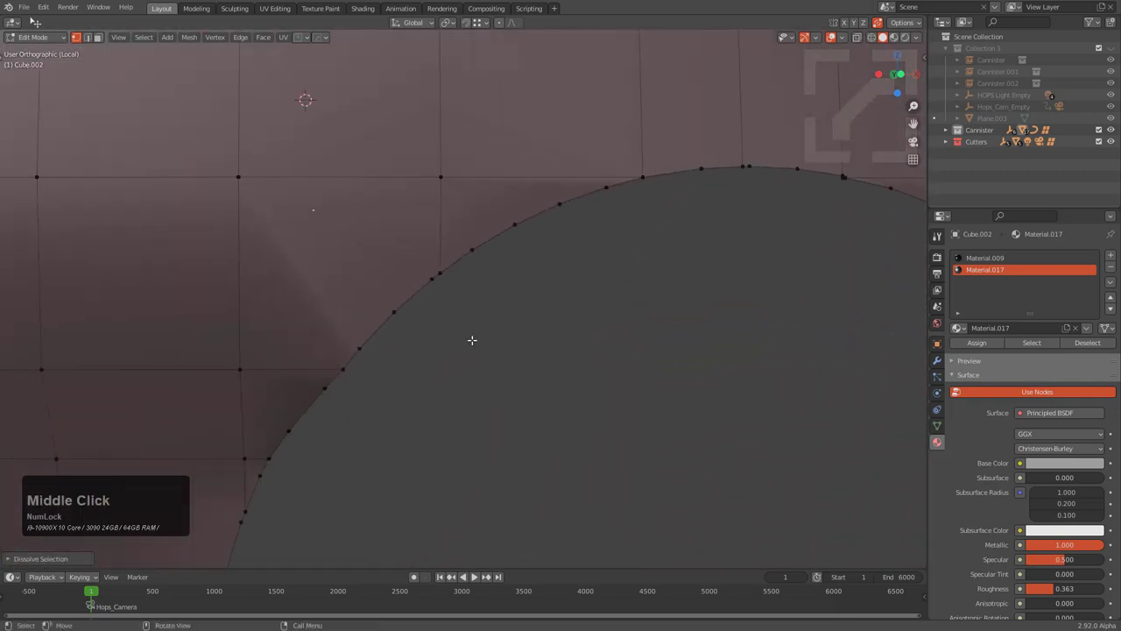
scroll(523, 288, "down", 2)
scroll(519, 377, "up", 2)
left_click(553, 382)
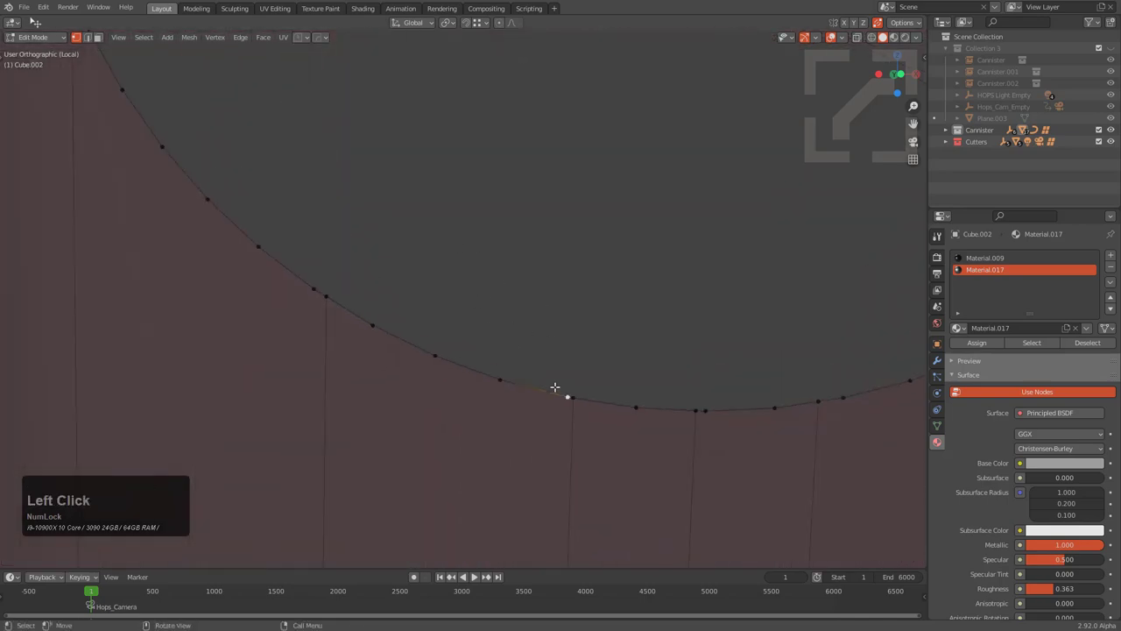
key("ctrl+x")
scroll(543, 270, "down", 7)
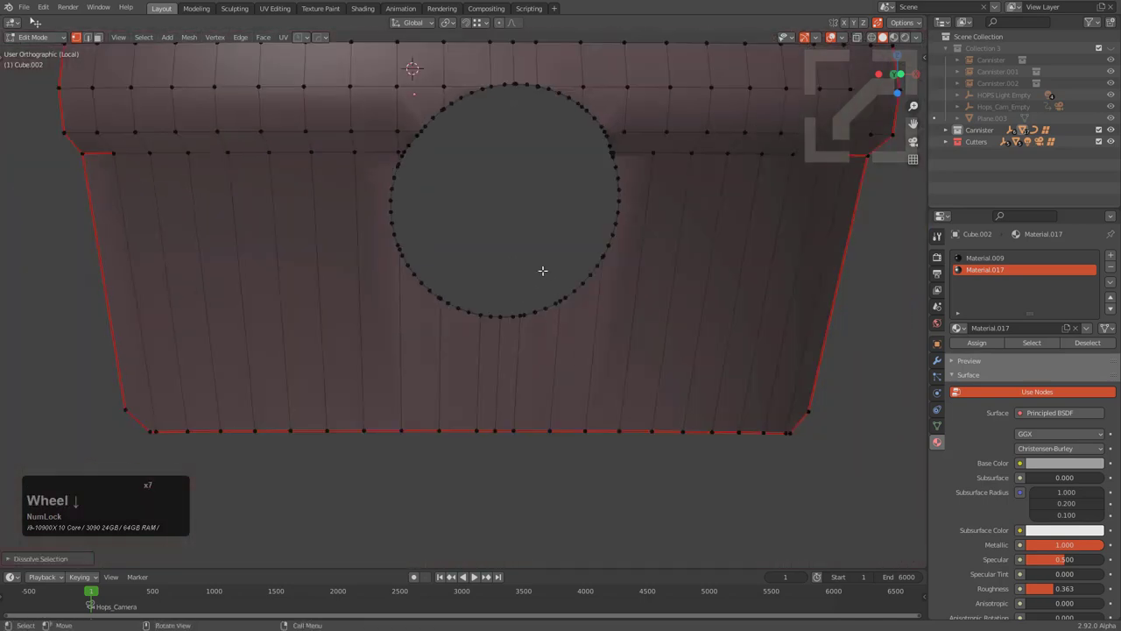
scroll(542, 271, "down", 1)
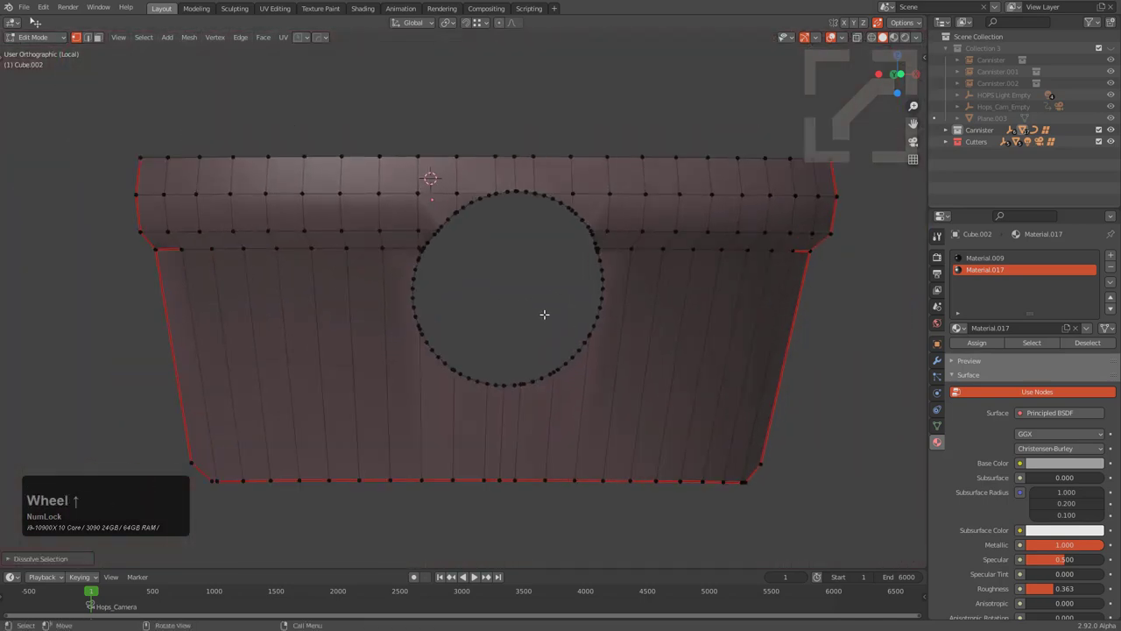
Step: Symmetrize the panel mesh across the X axis with the HOps mirror gizmo
key("alt+x")
scroll(517, 325, "down", 2, "alt")
scroll(515, 322, "up", 1, "alt")
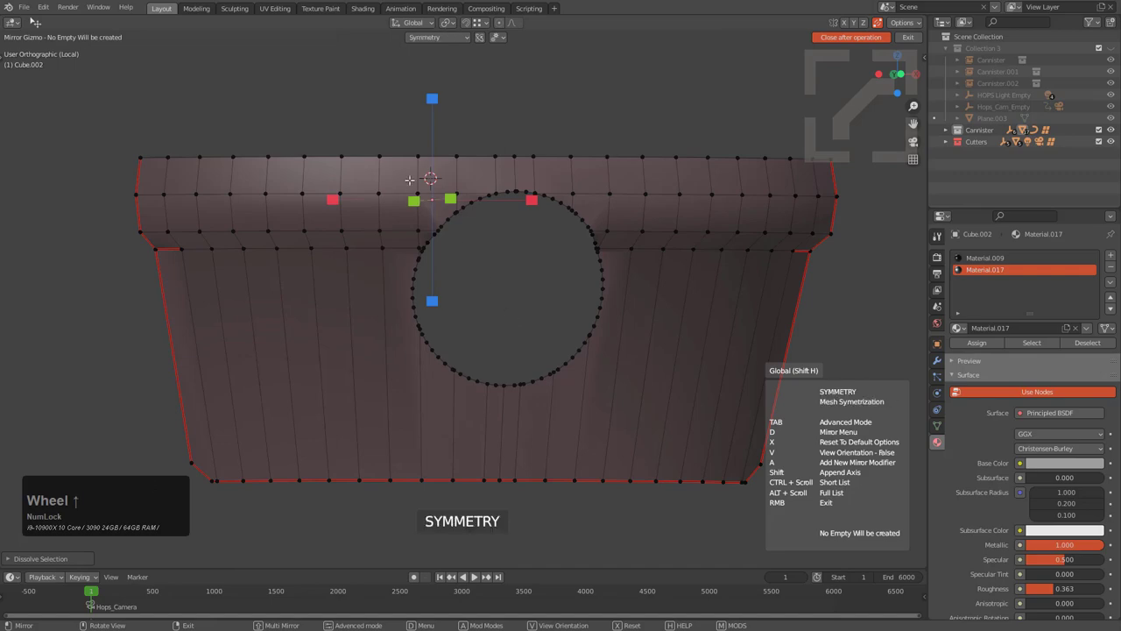
left_click(332, 199)
scroll(570, 283, "up", 3)
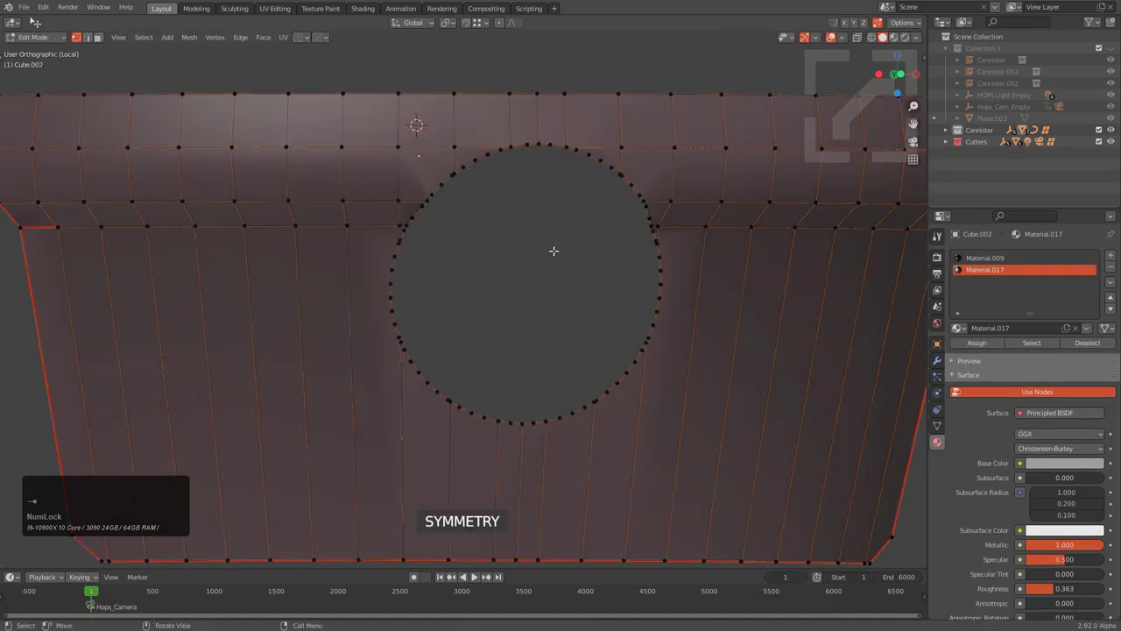
Step: Dice the panel mesh along the Z axis into 7 horizontal segments with the Knife Project method
scroll(554, 250, "down", 3)
middle_click_drag(566, 266, 578, 290)
scroll(584, 244, "down", 1)
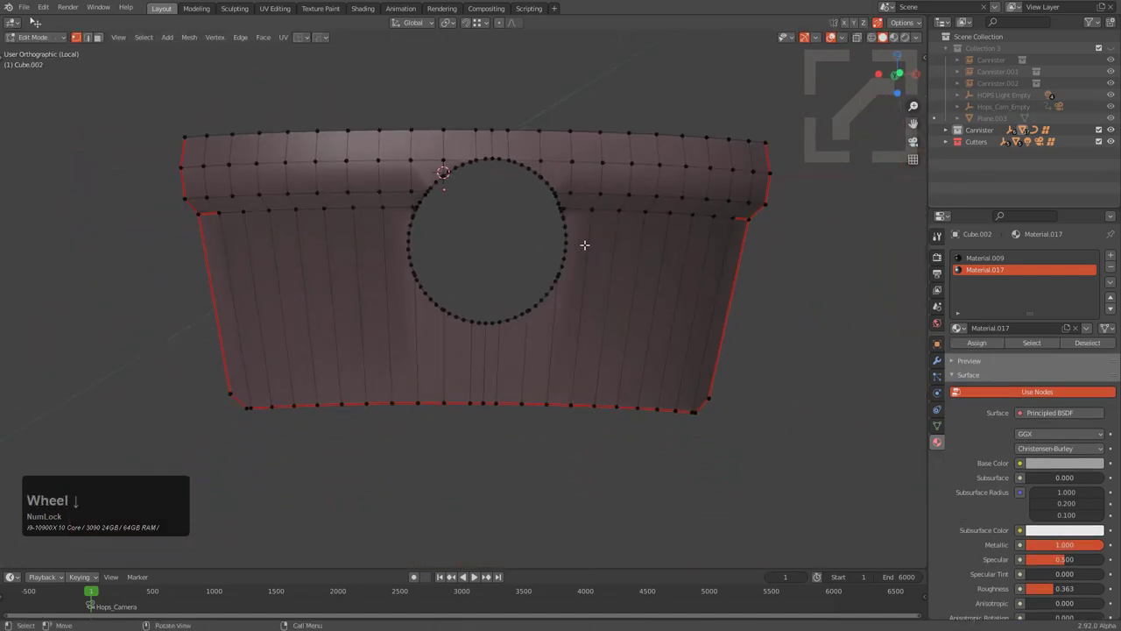
middle_click_drag(584, 244, 591, 251)
key("Tab")
key("Tab")
key("q")
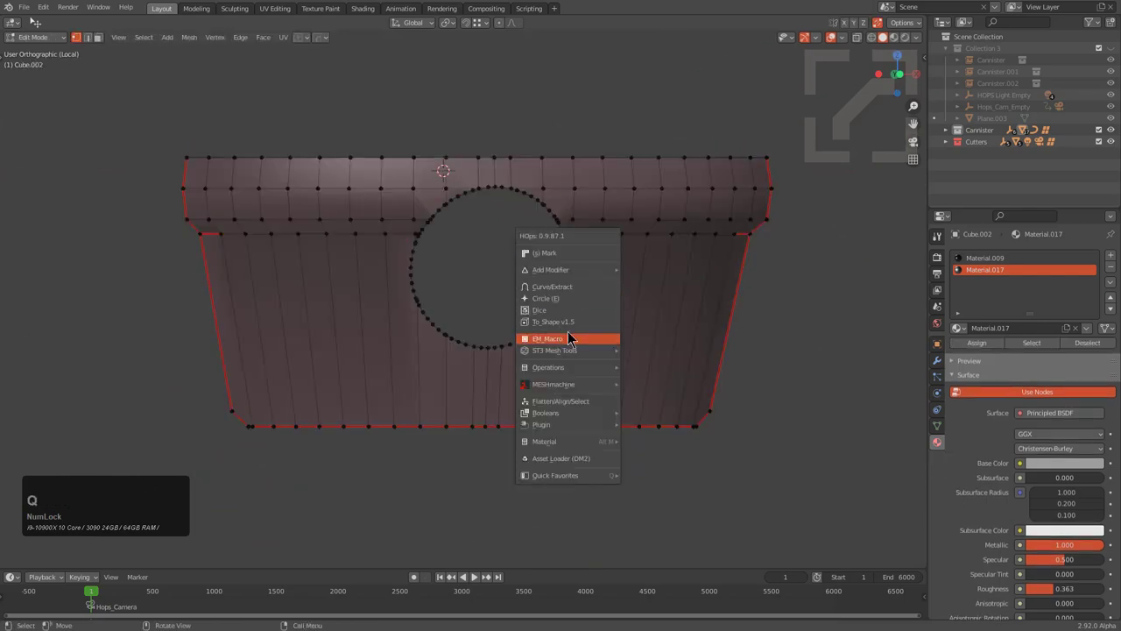
key("a")
key("alt+a")
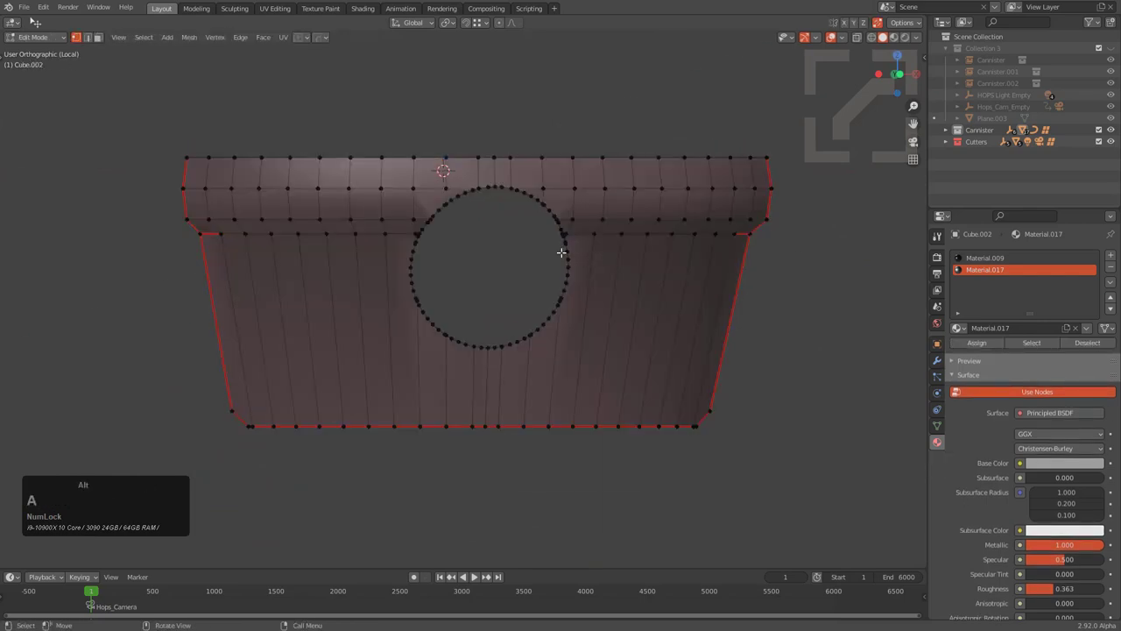
key("q")
left_click(508, 310)
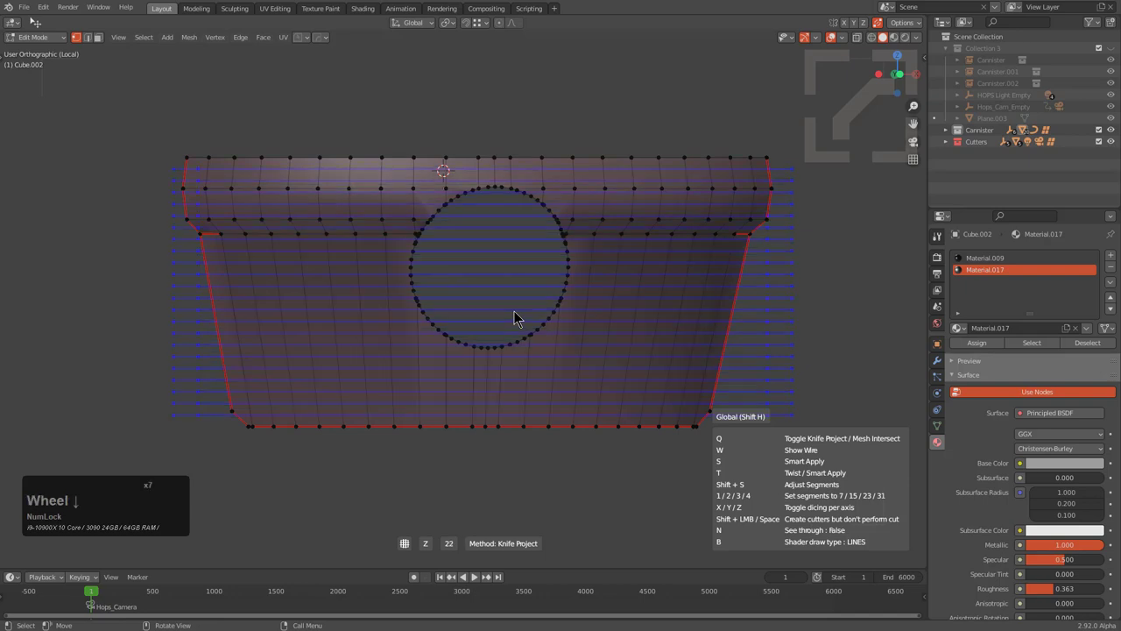
scroll(514, 313, "down", 2)
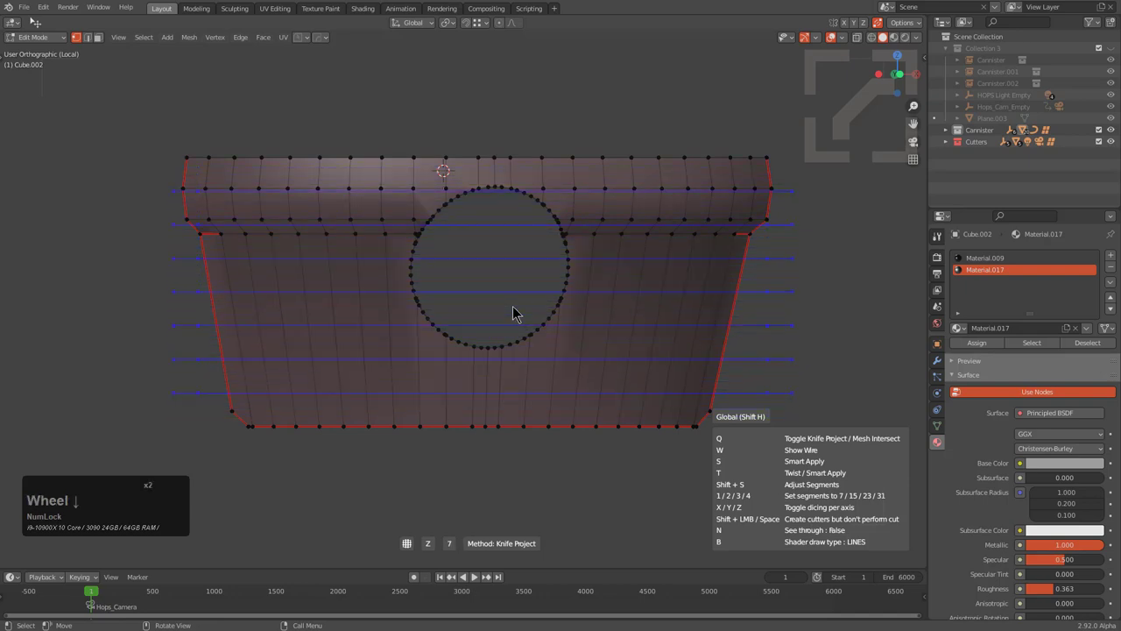
left_click(514, 313)
Step: Give the diced panel a level 1 subdivision and start a HOps Cloth simulation on it
middle_click_drag(516, 311, 575, 318)
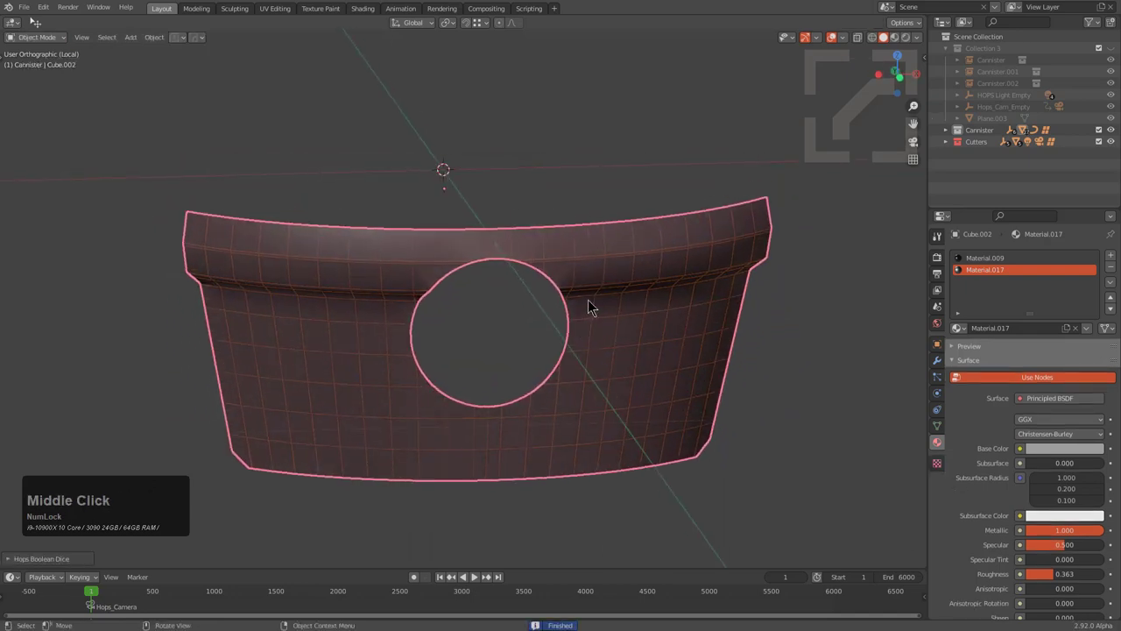
key("ctrl+1")
key("q")
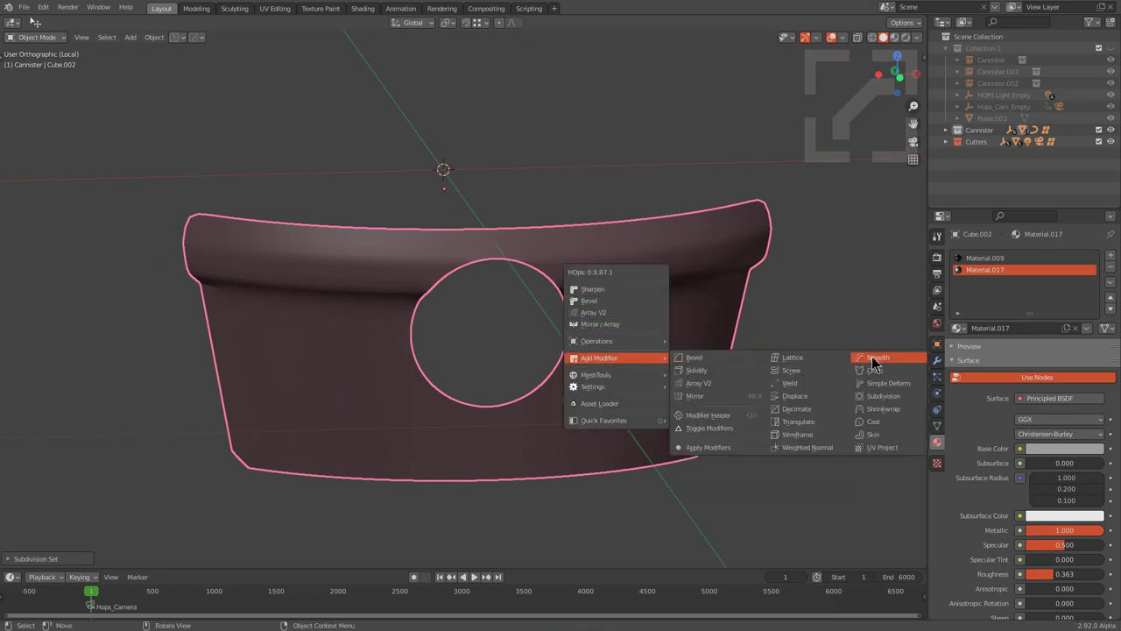
left_click(874, 370)
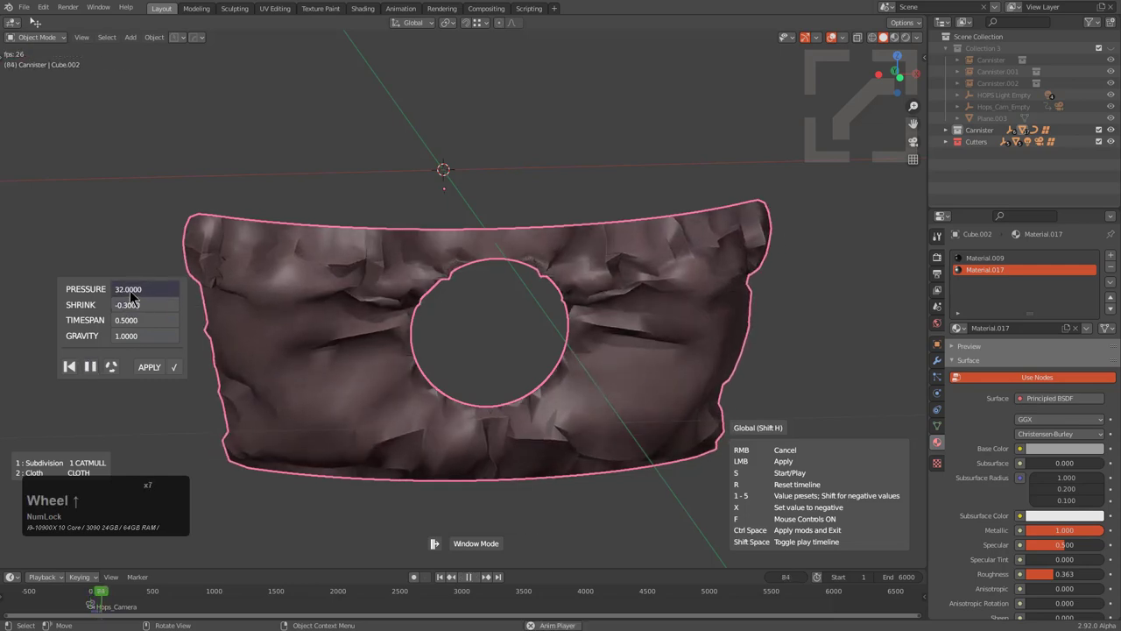
Step: Set the cloth pressure to 35 and its shrink to -0.3 while the simulation runs, and accept the result
scroll(129, 290, "up", 3)
scroll(126, 305, "down", 10)
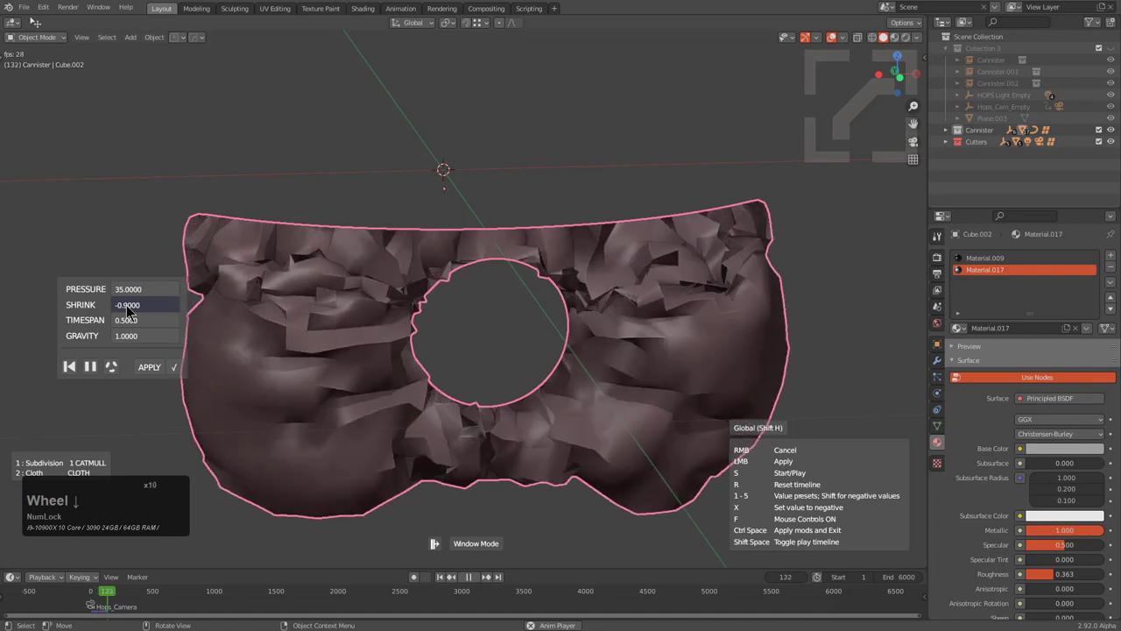
scroll(126, 305, "up", 6)
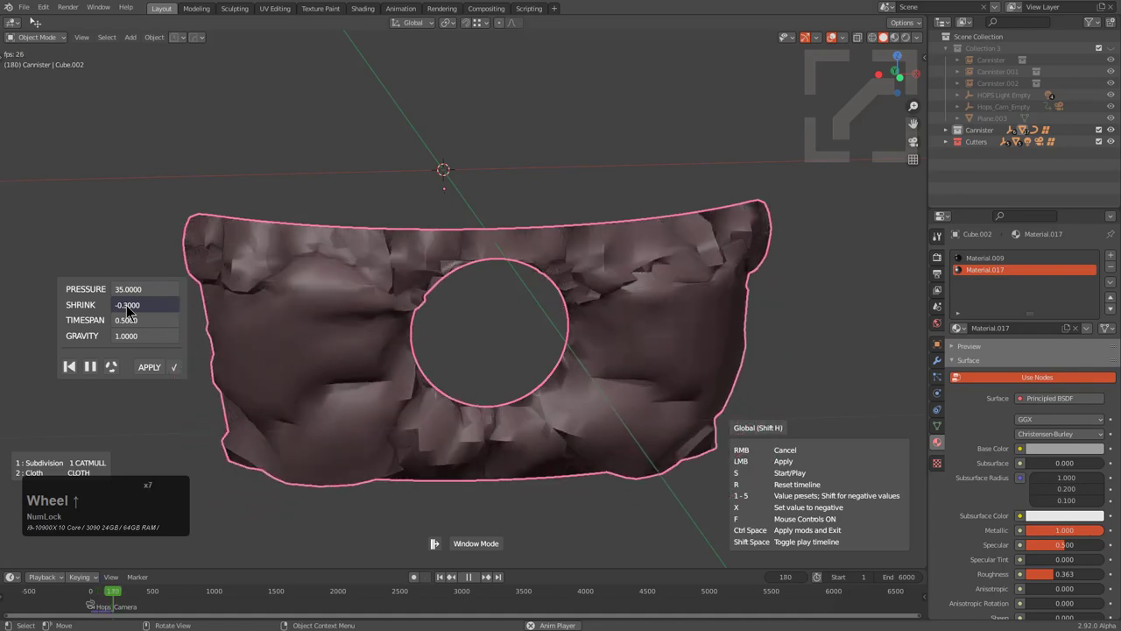
scroll(126, 305, "down", 1)
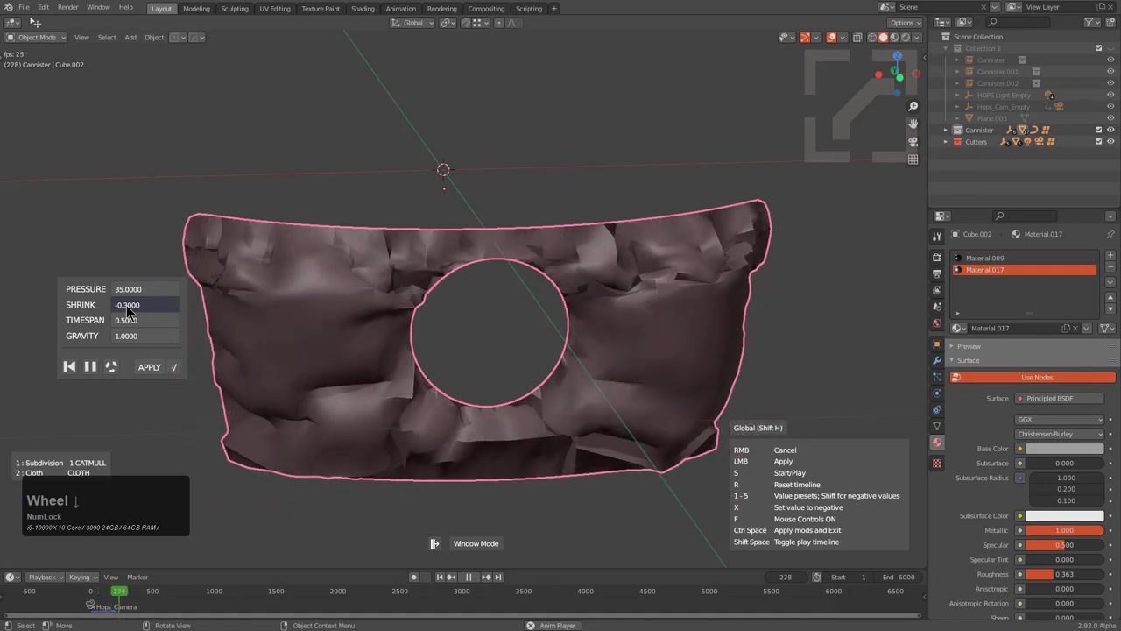
left_click(173, 366)
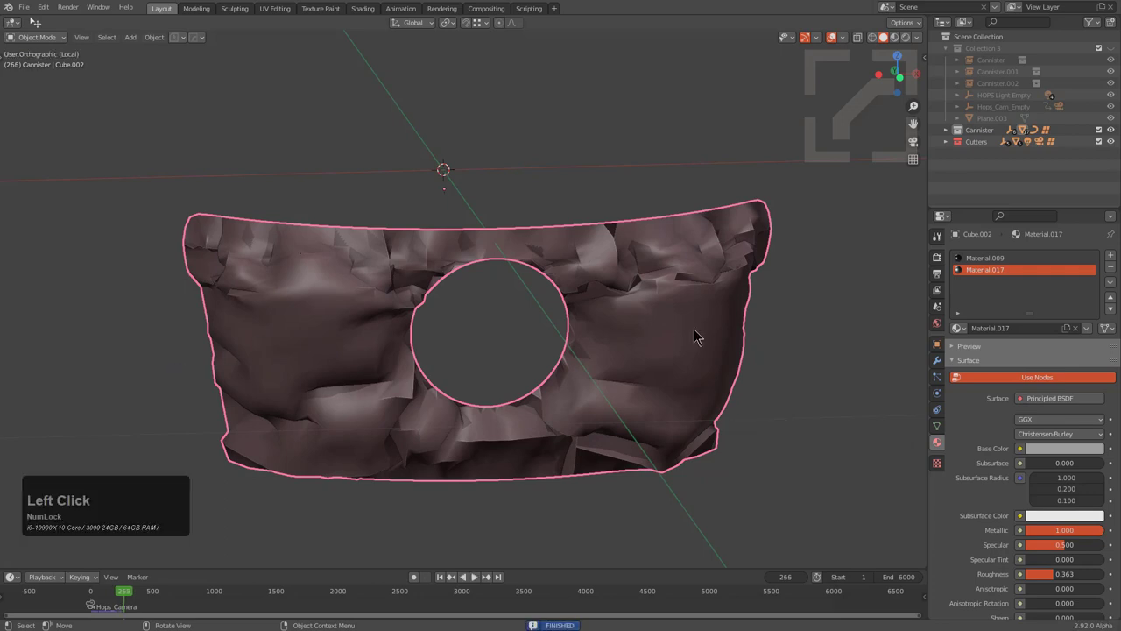
Step: Raise the Subdivision modifier's viewport level to 2 and replay the cloth simulation from frame 1, stopping at frame 31
left_click(936, 360)
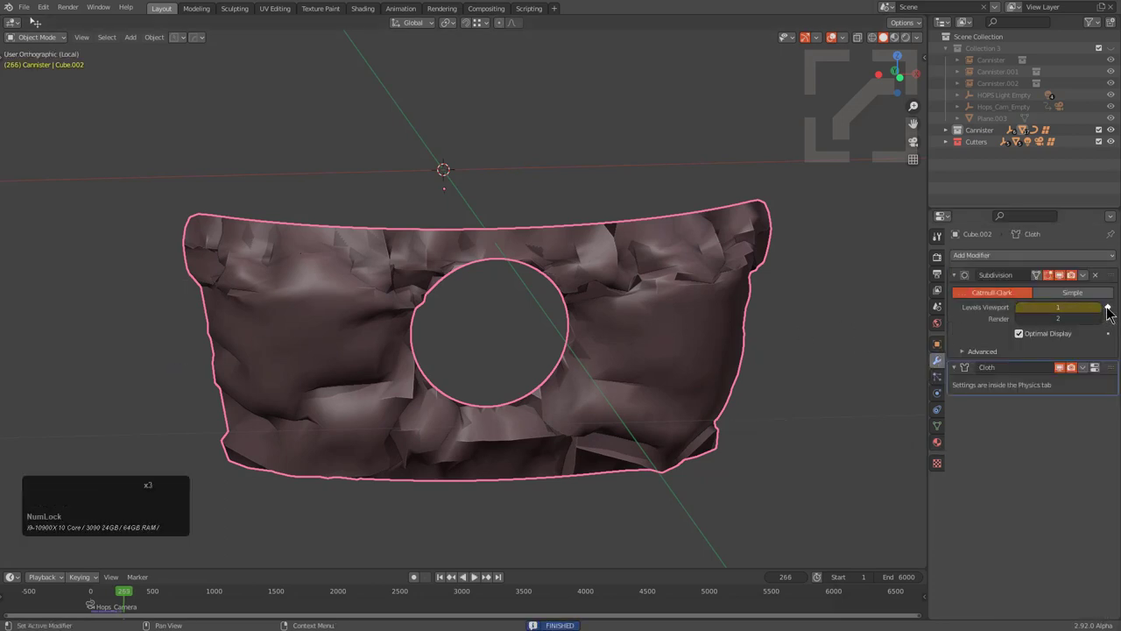
left_click(1103, 308)
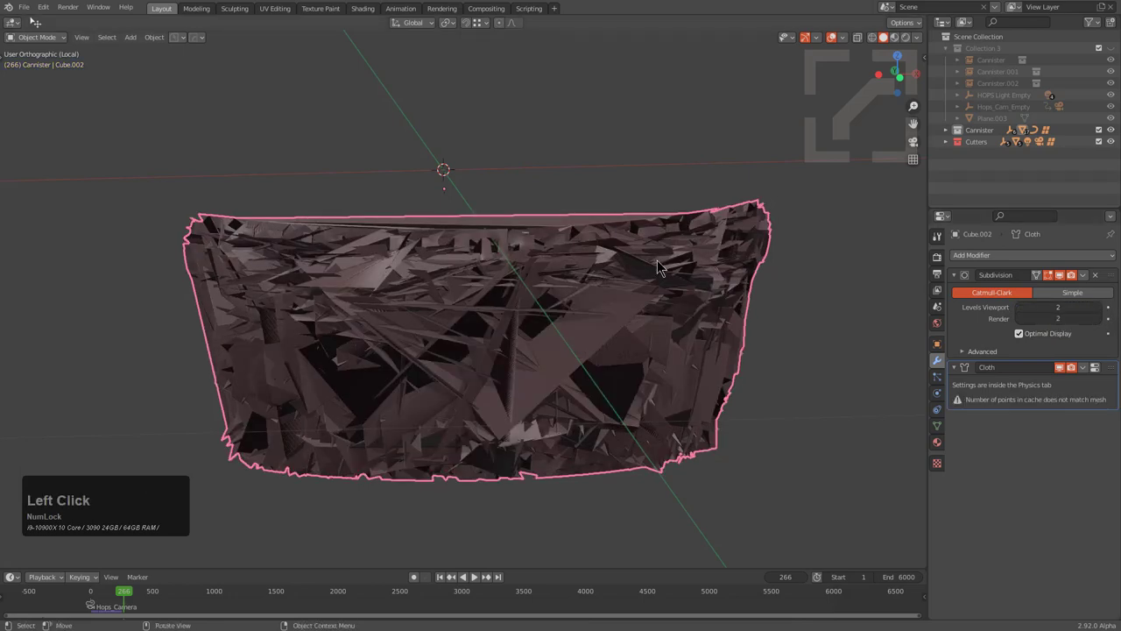
key("shift+Left")
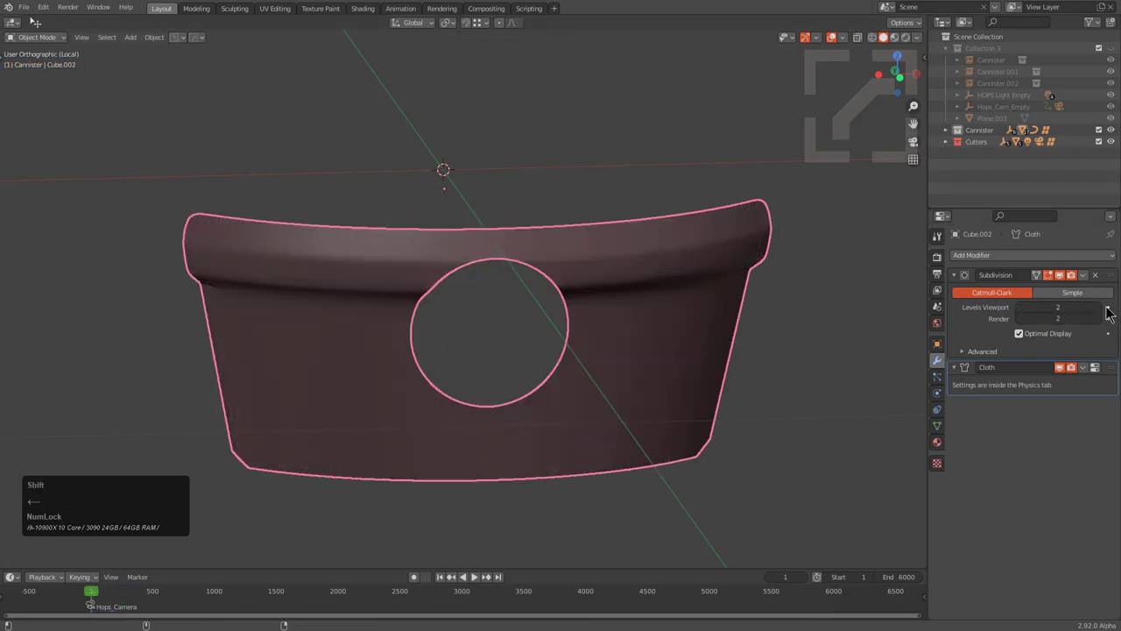
key("space")
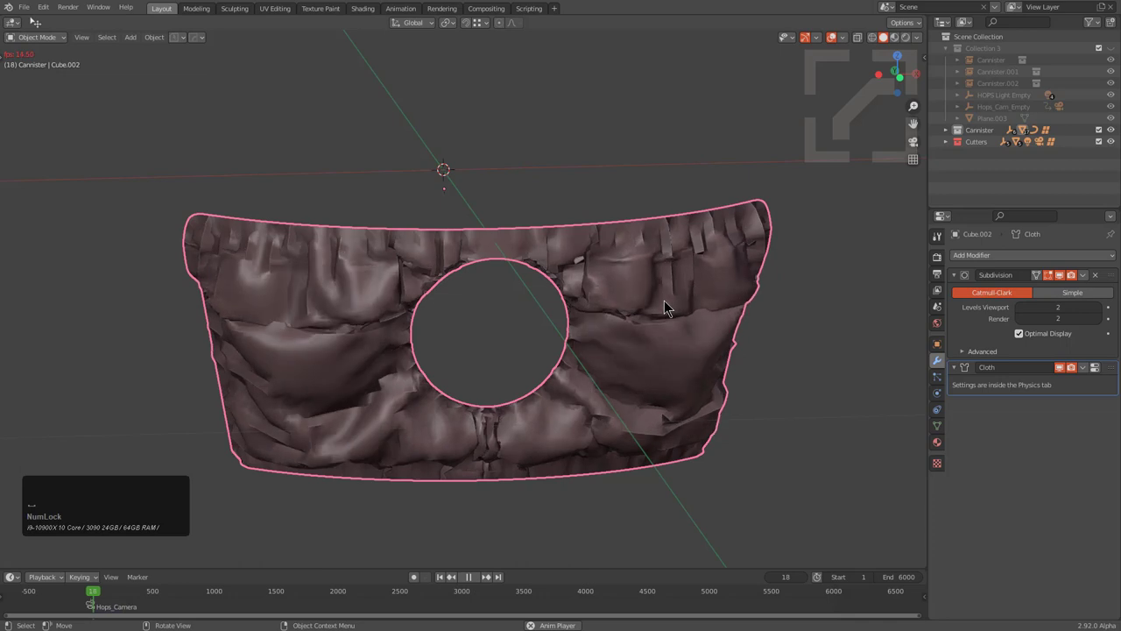
key("space")
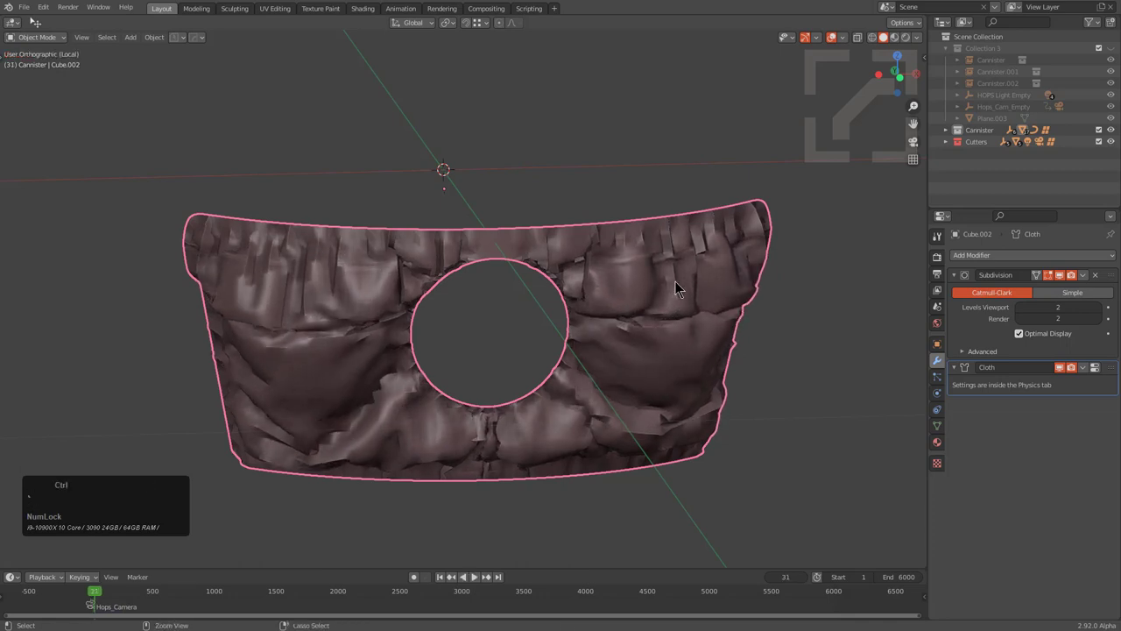
Step: Shade the wrinkled panel smooth and add a second Subdivision modifier at level 2 after the Cloth modifier
key("ctrl+grave")
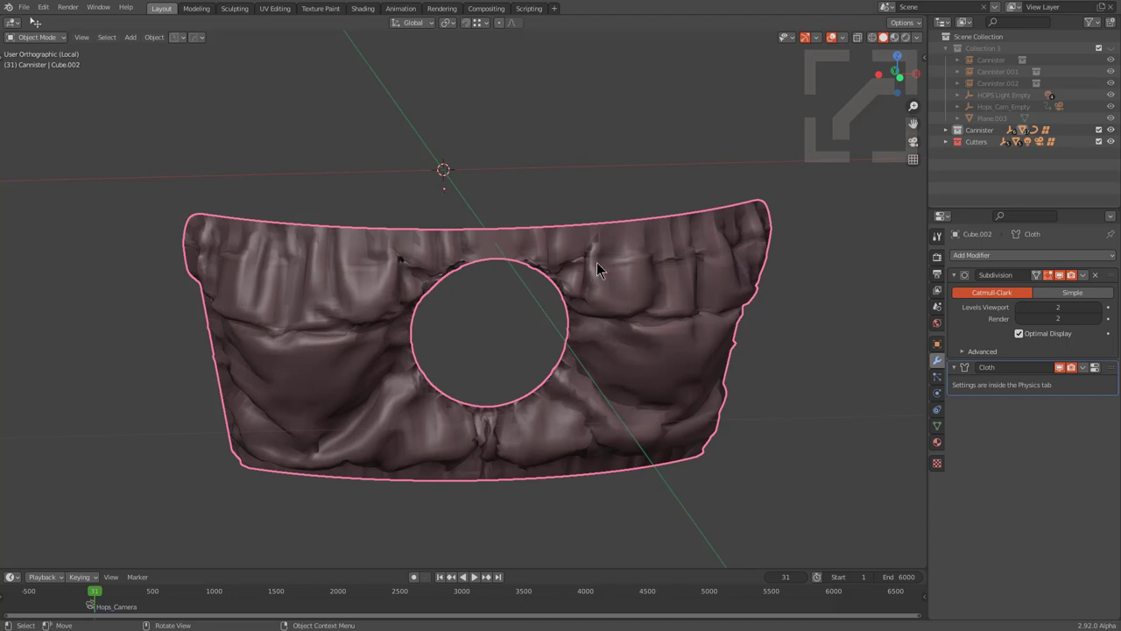
key("q")
mouse_move(677, 240)
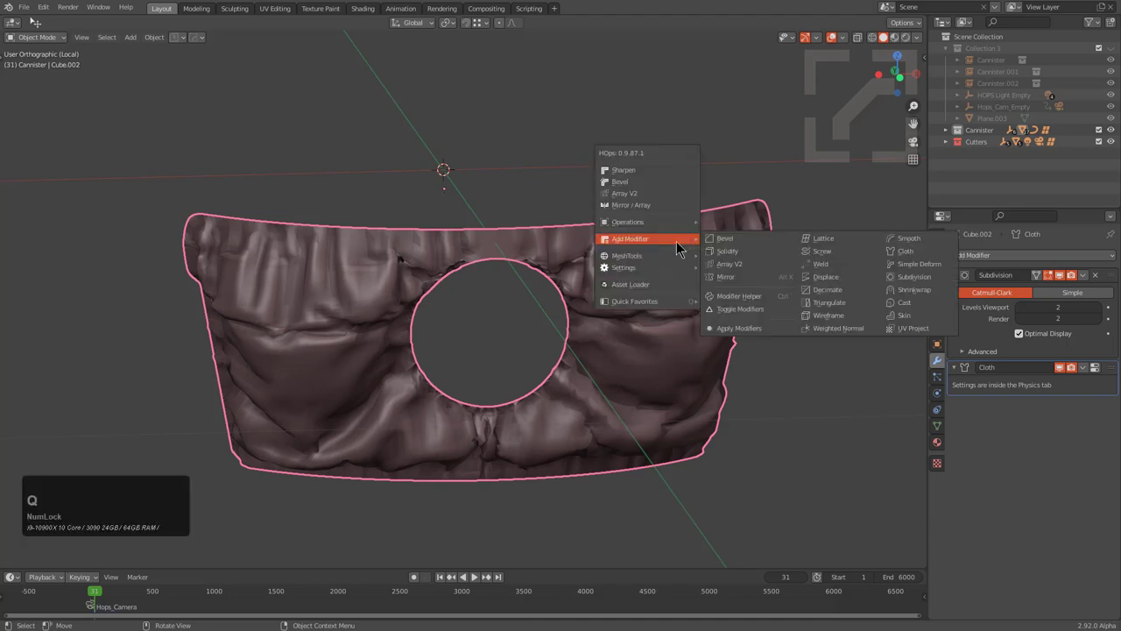
key("ctrl")
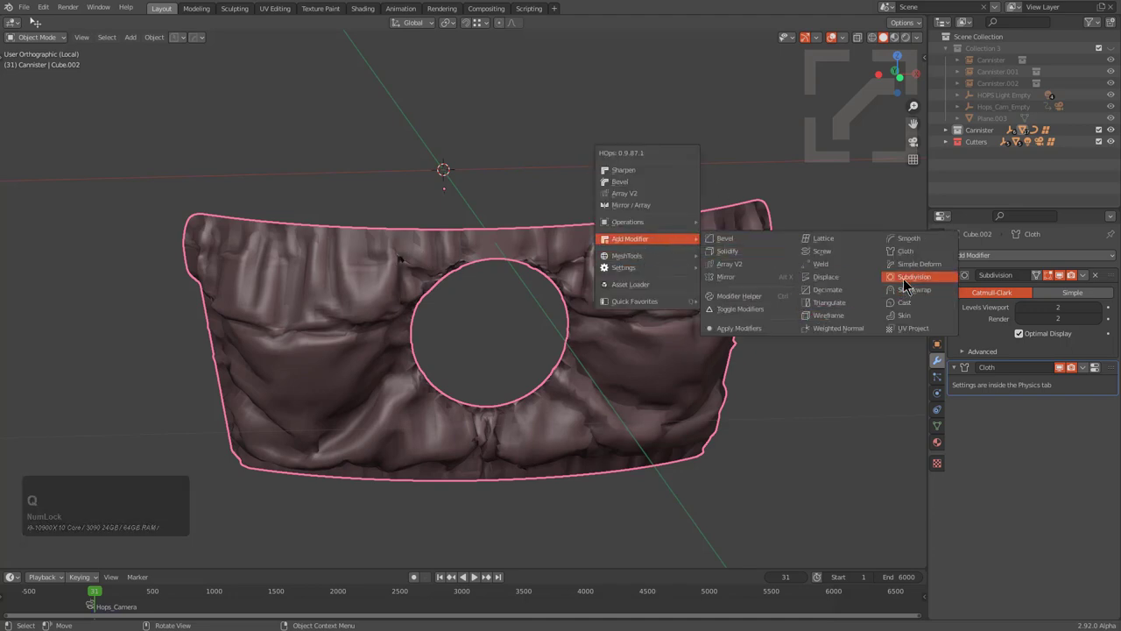
left_click(906, 276, "ctrl")
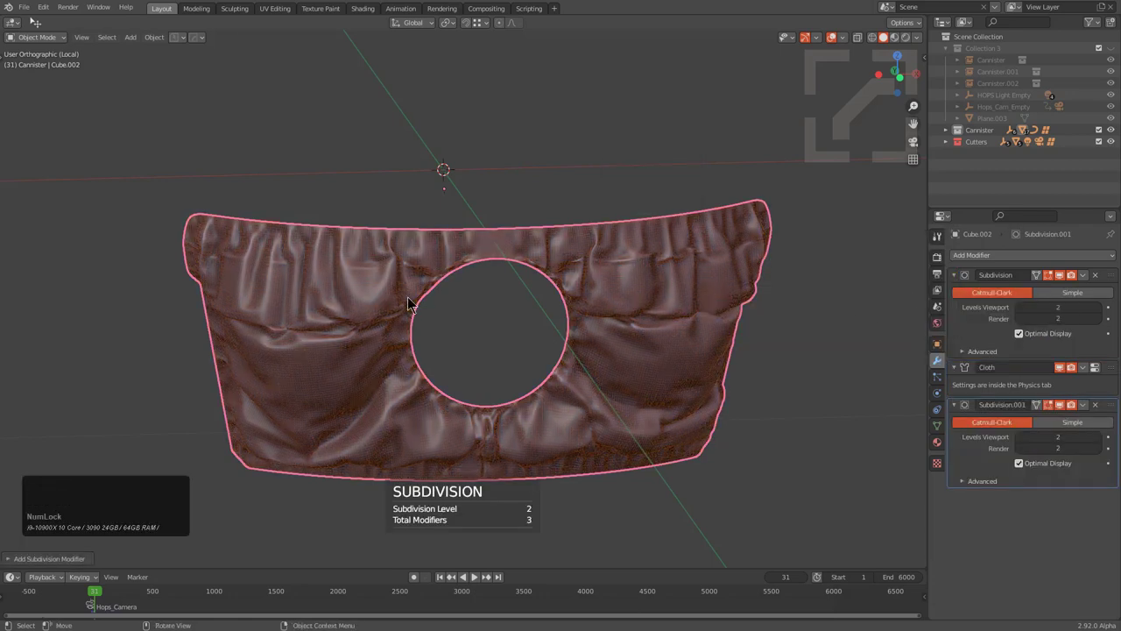
Step: Reopen the HOps Cloth settings for the panel and resume the simulation from frame 31
mouse_move(628, 306)
middle_mouse_down()
mouse_move(619, 289)
mouse_move(538, 290)
mouse_move(629, 298)
middle_mouse_up()
key("q")
mouse_move(671, 279)
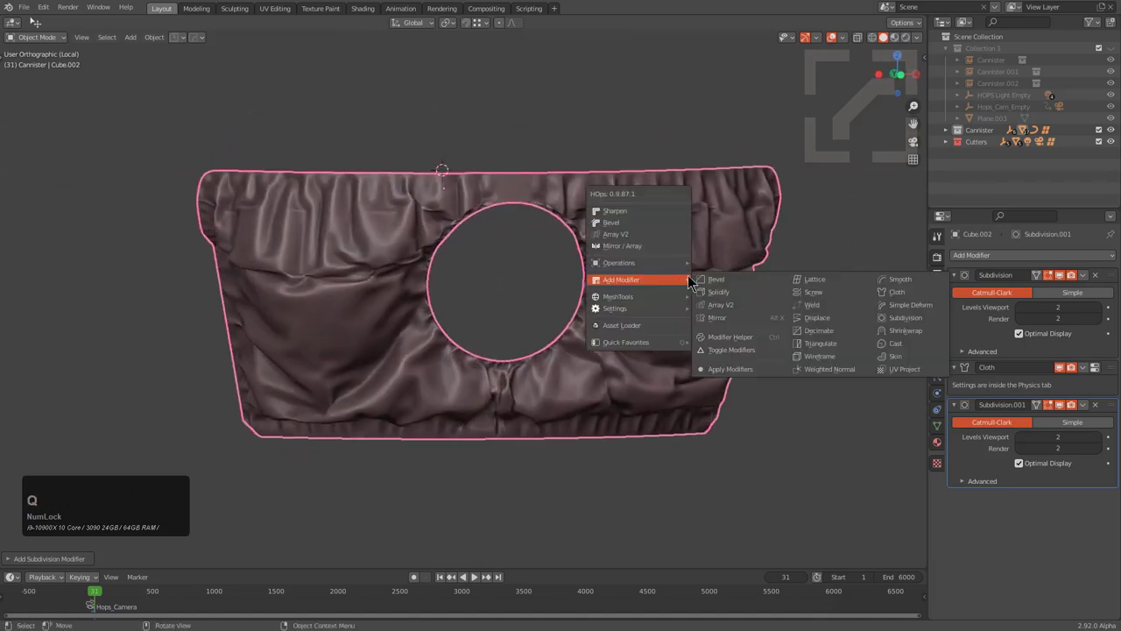
left_click(891, 292)
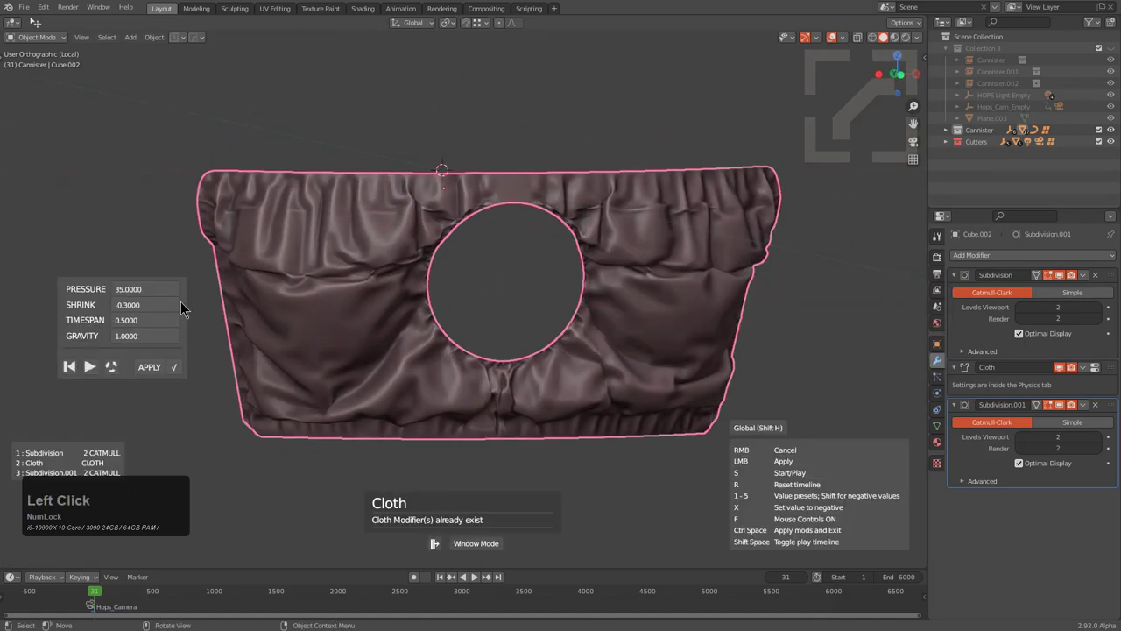
left_click(91, 364)
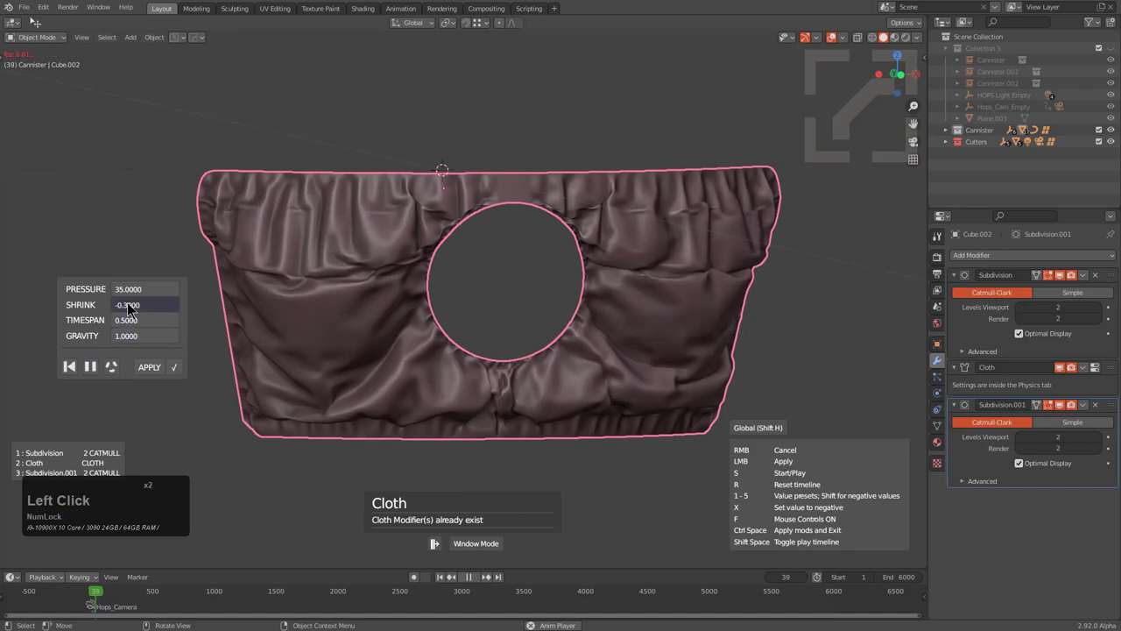
Step: Push the cloth shrink to -1, bring it back to -0.3, raise the pressure to 38.3999 and accept the result
scroll(138, 306, "down", 4)
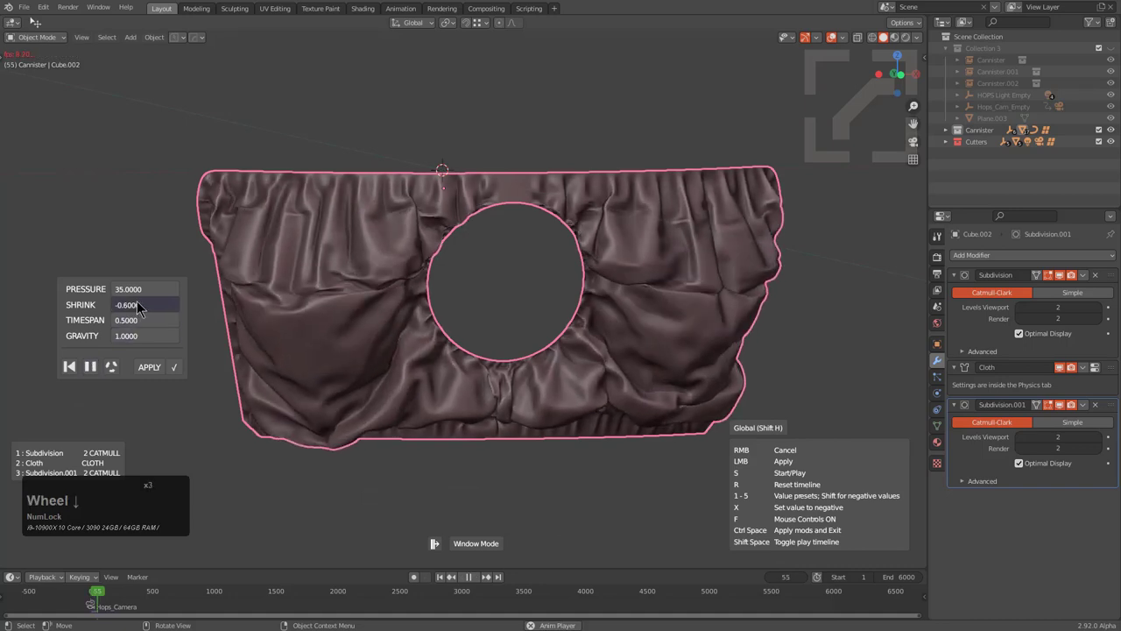
scroll(138, 305, "down", 6)
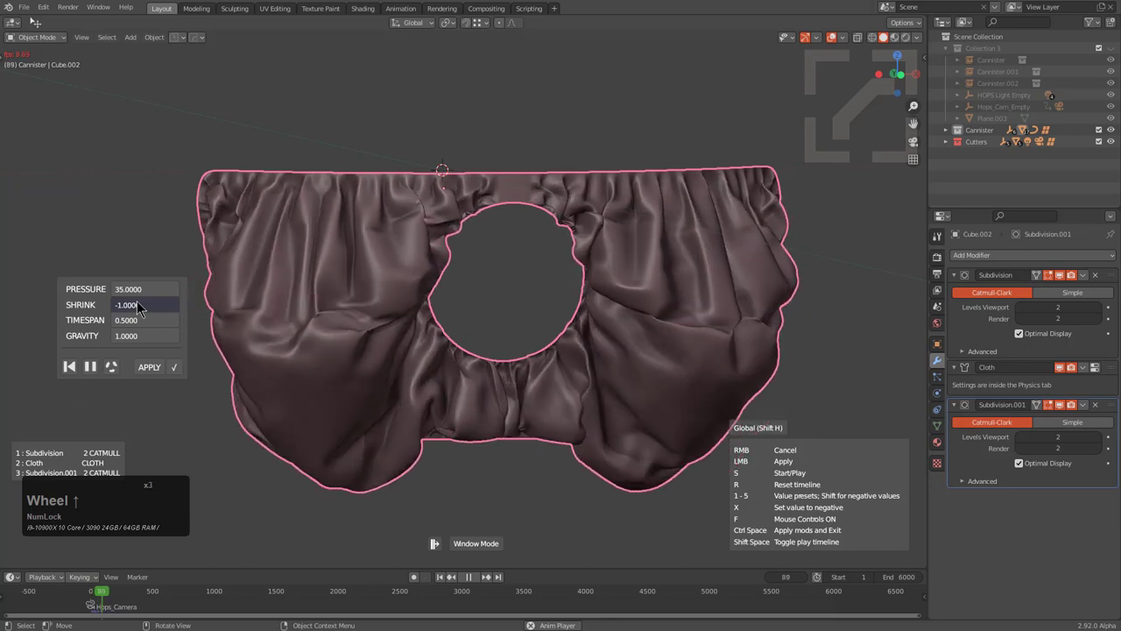
scroll(137, 306, "up", 5)
scroll(137, 305, "up", 4)
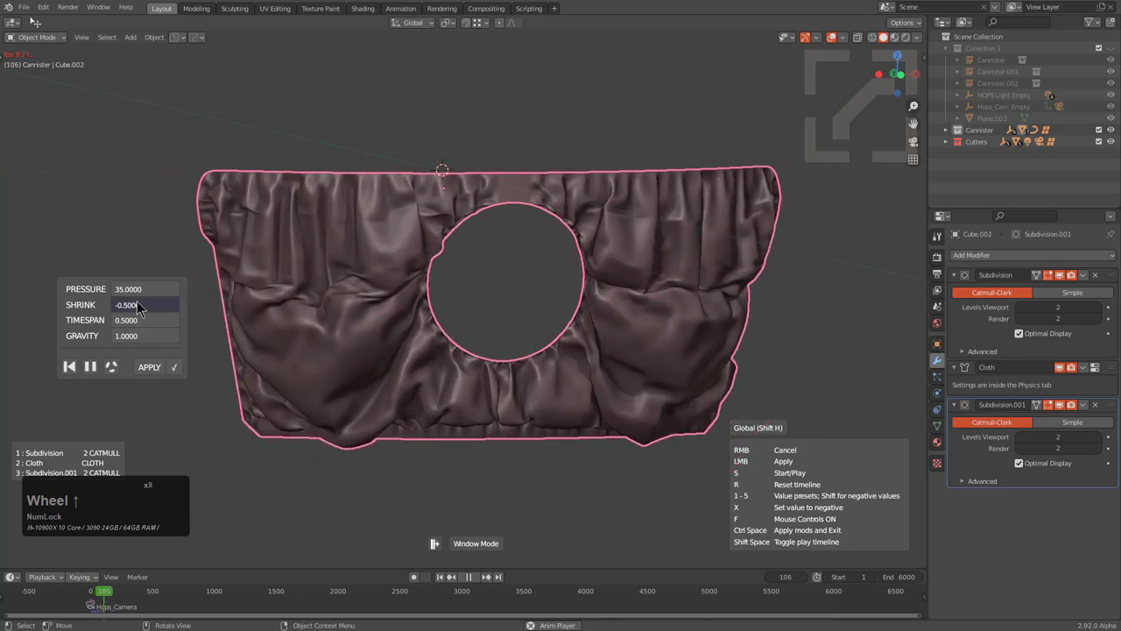
scroll(137, 306, "up", 1)
scroll(139, 300, "up", 1, "shift")
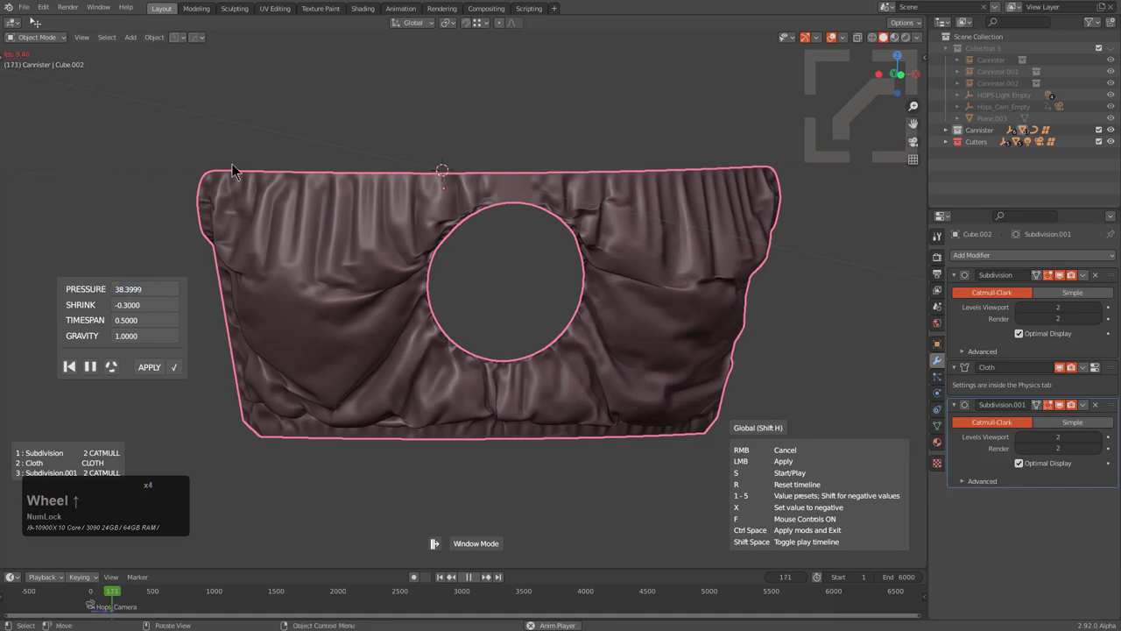
mouse_move(351, 342)
middle_mouse_down()
mouse_move(485, 376)
mouse_move(365, 346)
middle_mouse_up()
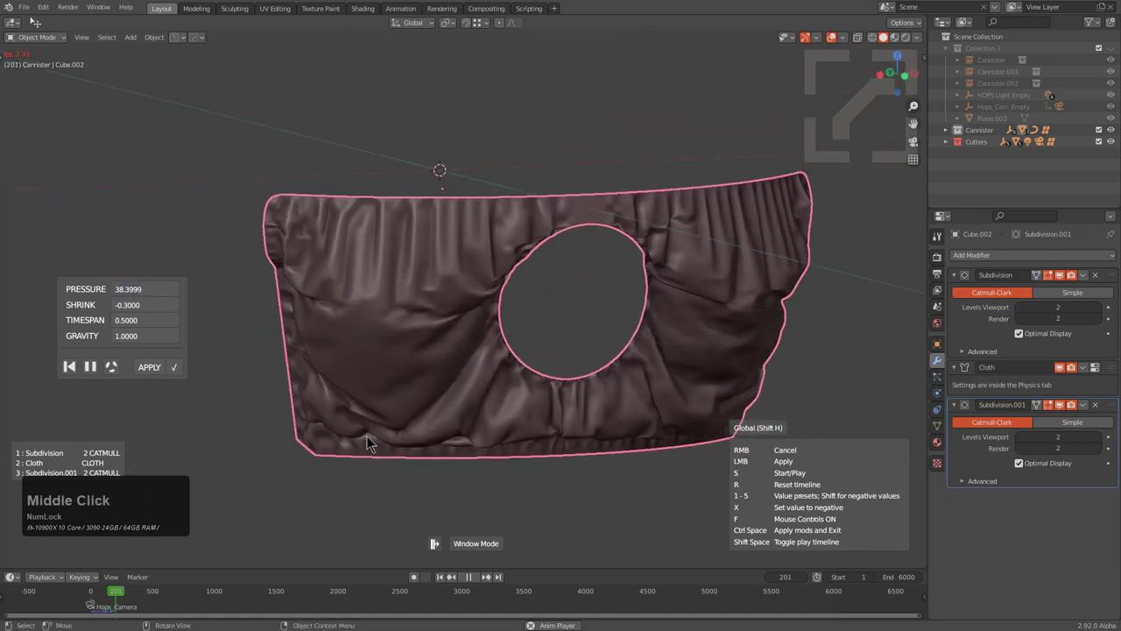
left_click(177, 368)
Step: Apply the first Subdivision modifier and the Cloth modifier, leaving the second Subdivision live
middle_click_drag(438, 325, 571, 275)
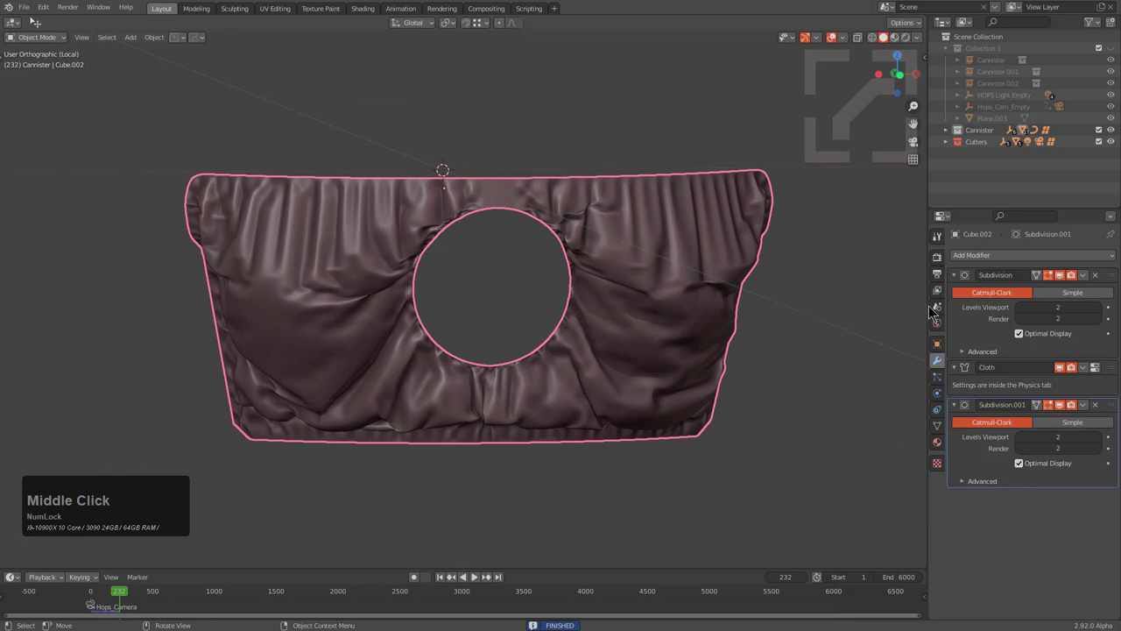
left_click(979, 319)
key("ctrl+a")
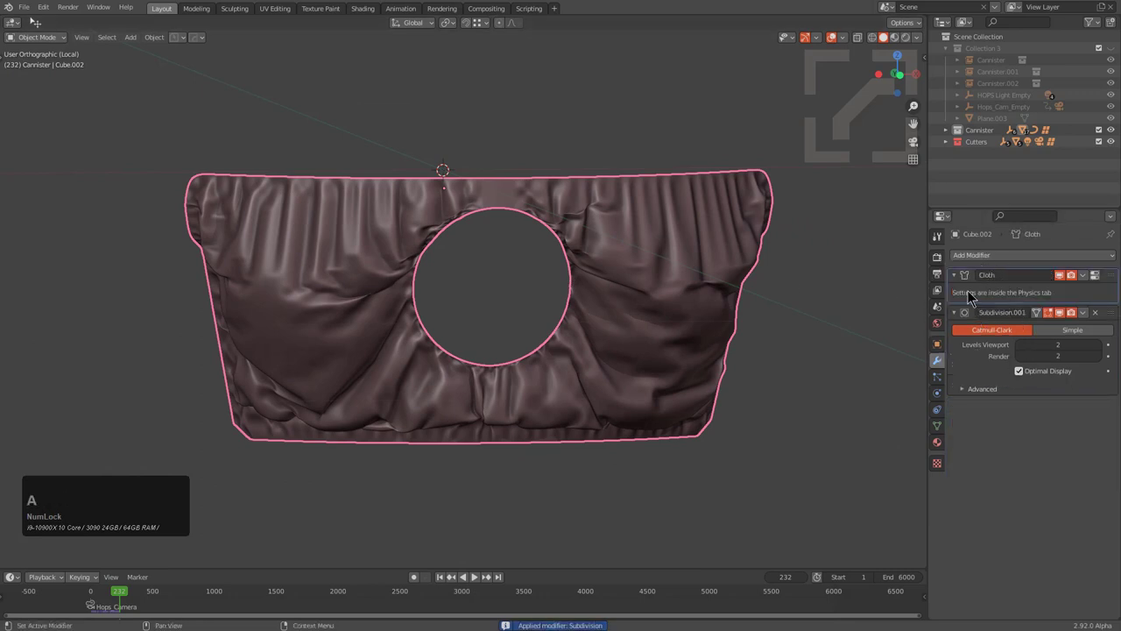
key("ctrl+a")
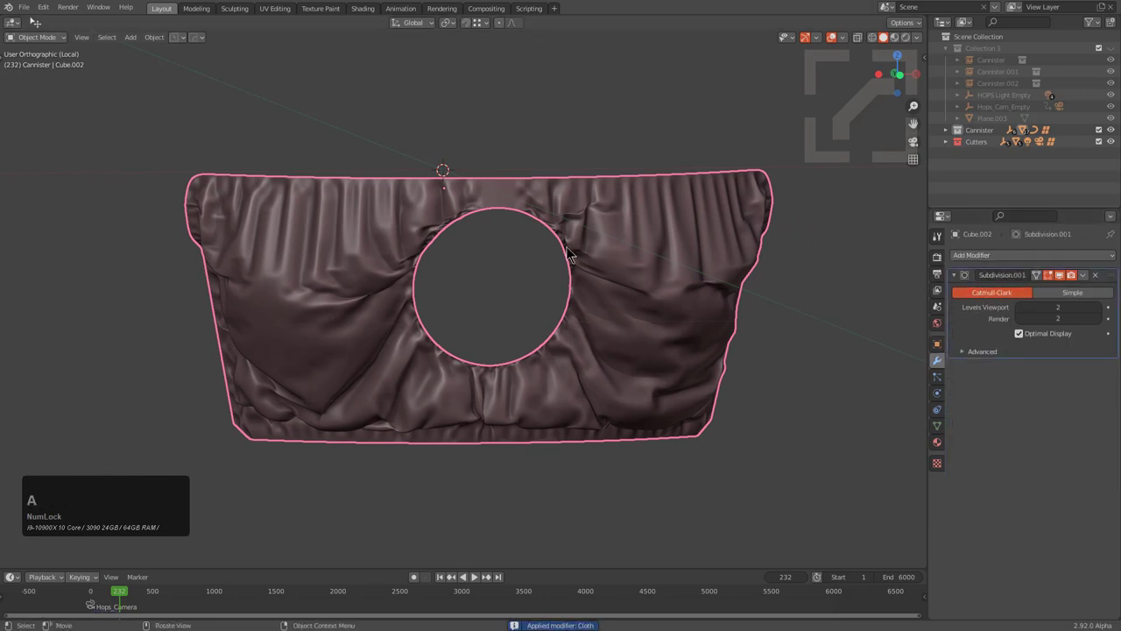
Step: Assign a new blank glass material to the wrinkled panel
mouse_move(613, 271)
middle_mouse_down()
mouse_move(712, 261)
mouse_move(601, 263)
middle_mouse_up()
key("q")
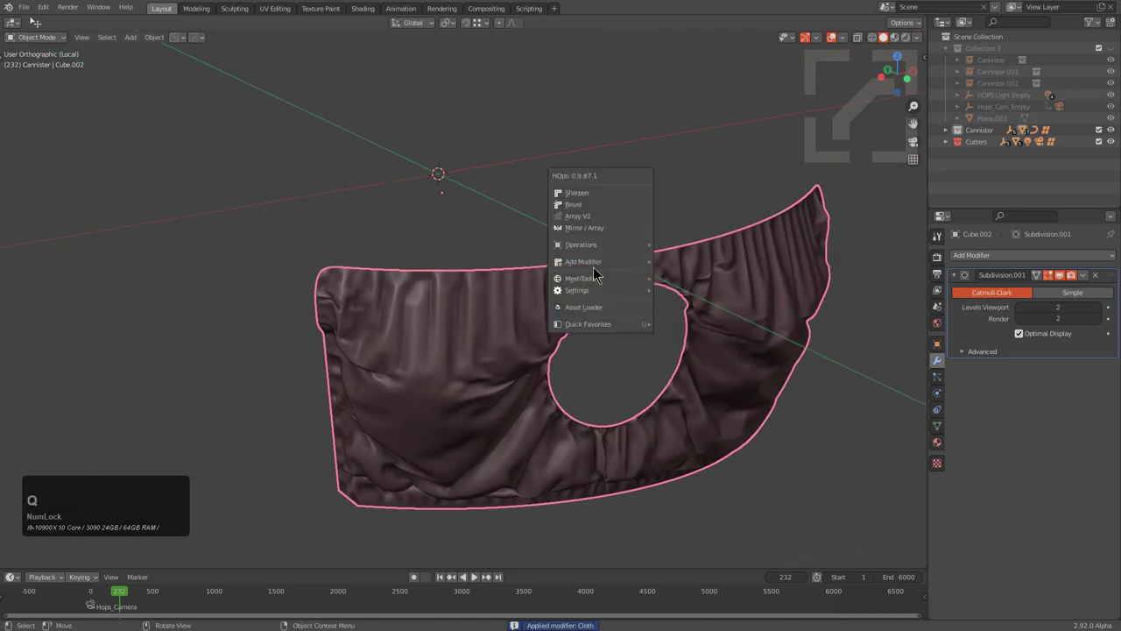
key("shift+m")
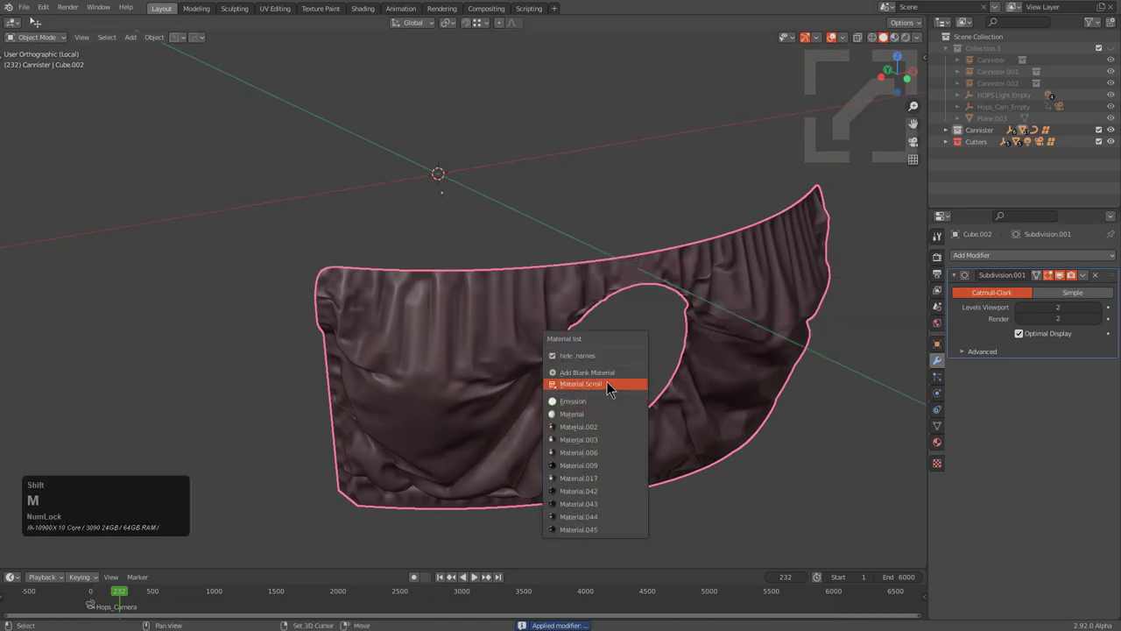
left_click(610, 375, "shift")
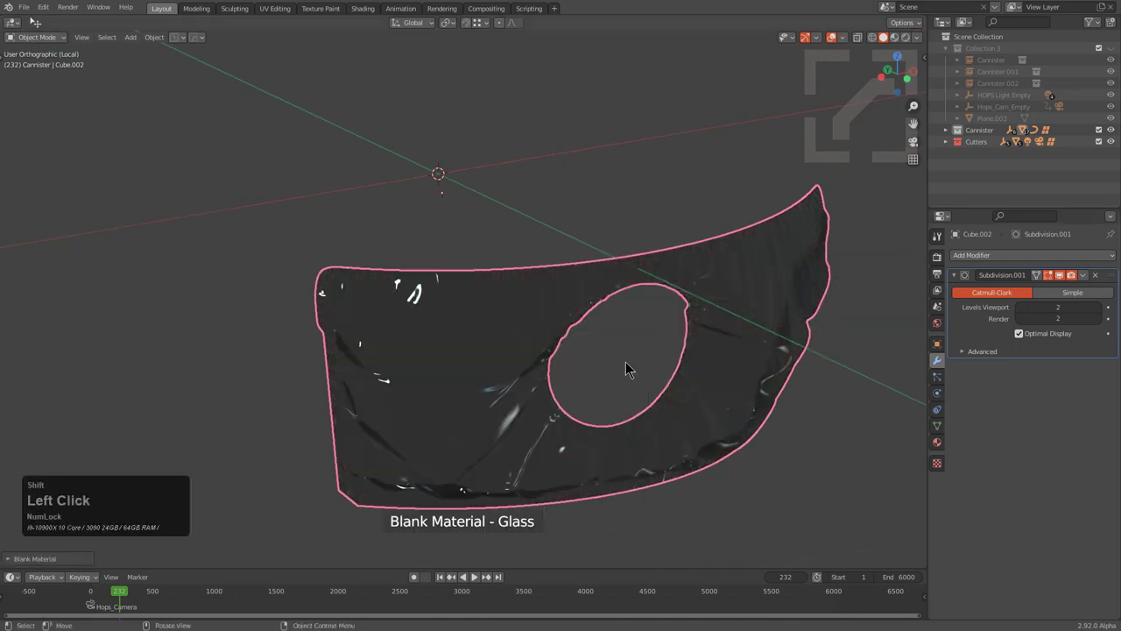
Step: Leave local view so the cloth panel is shown in place on the whole canister, and clear the selection
middle_click_drag(626, 362, 627, 306)
key("KP_Divide")
key("alt+a")
scroll(627, 305, "up", 3)
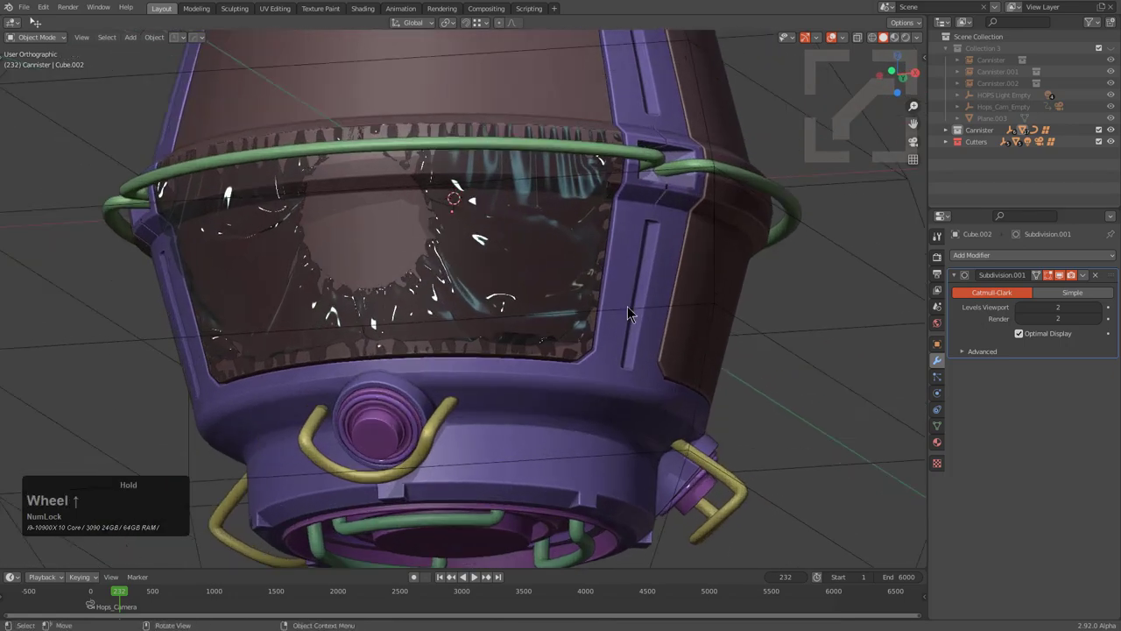
Step: Add a Displace modifier to the cloth panel along its normals with a strength of 0.014
left_click(534, 257)
middle_click_drag(582, 254, 581, 264)
scroll(581, 263, "up", 2)
key("g")
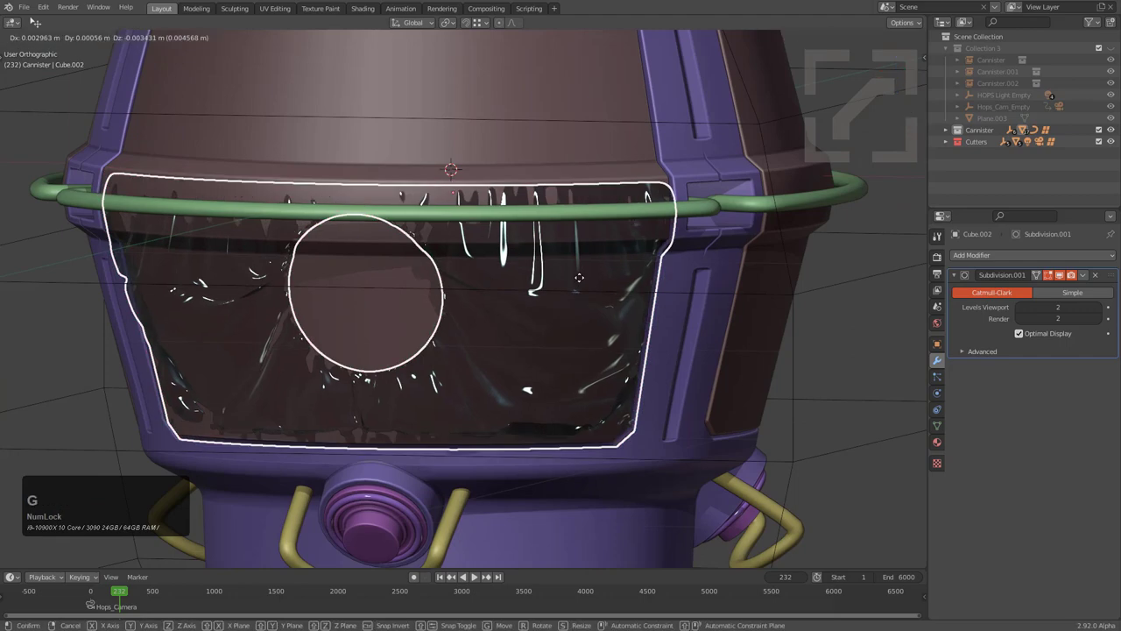
right_click(574, 278)
scroll(579, 279, "up", 1)
key("q")
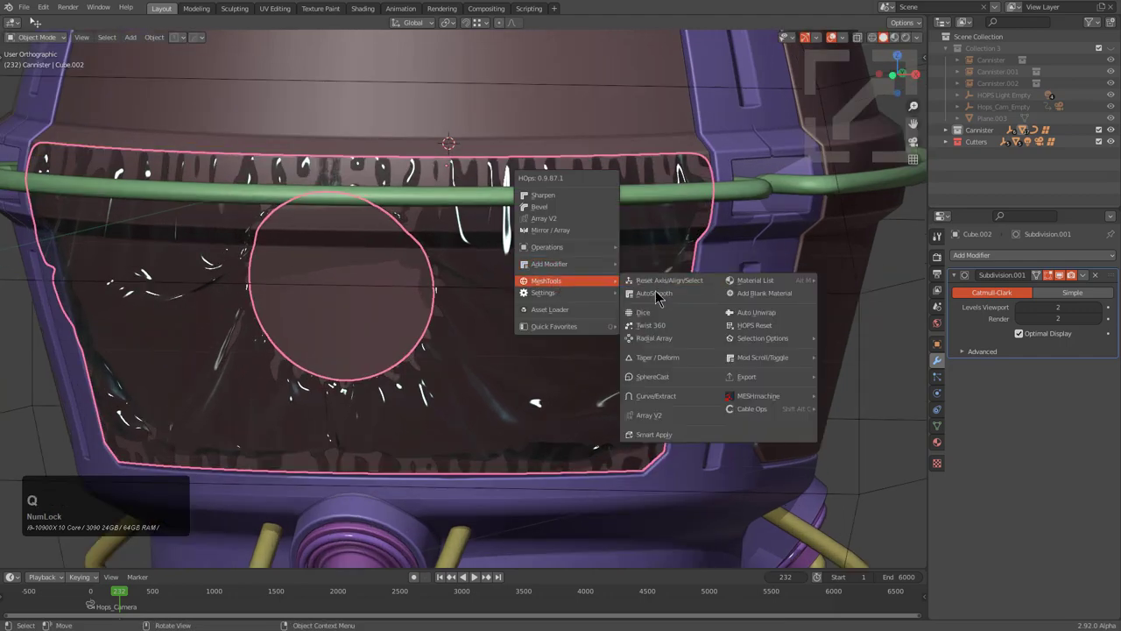
mouse_move(574, 264)
left_click(746, 302)
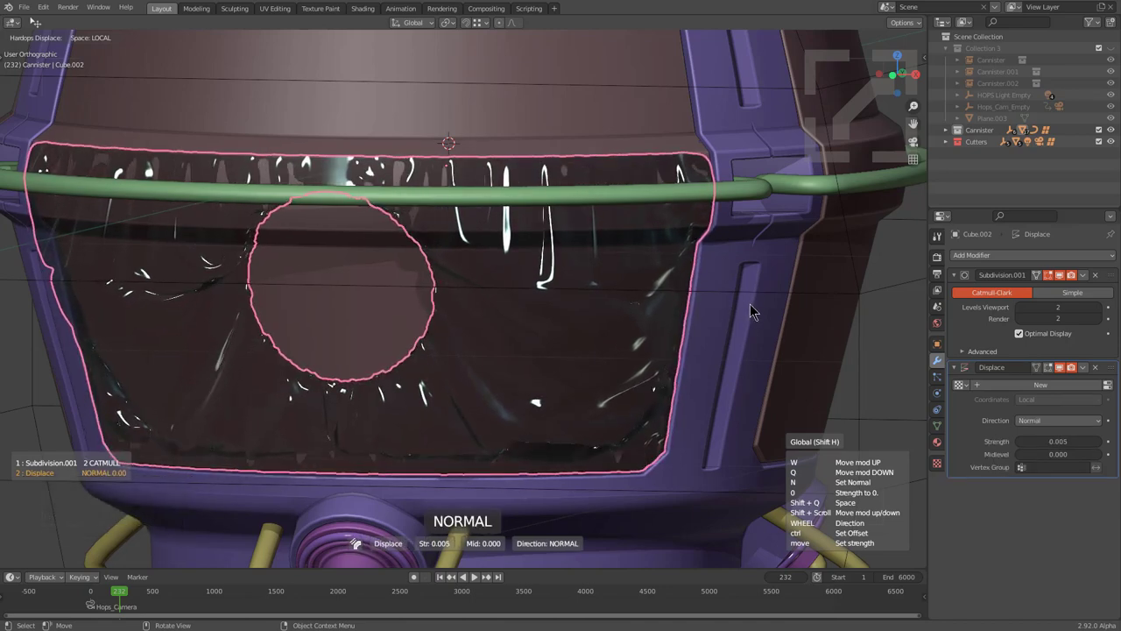
left_click(755, 305)
key("alt+a")
Step: Enter edit mode on the cloth panel and try to select the edge loop around its round hole
mouse_move(603, 309)
middle_mouse_down()
mouse_move(706, 309)
mouse_move(630, 323)
mouse_move(610, 308)
mouse_move(623, 301)
middle_mouse_up()
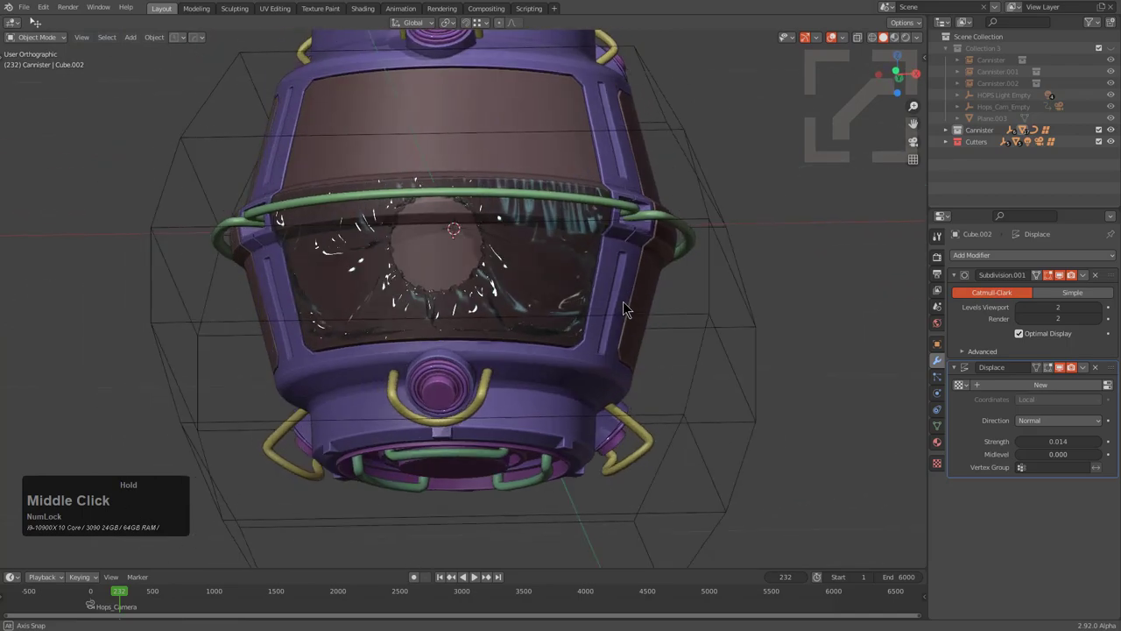
scroll(540, 245, "up", 3)
left_click(539, 245)
middle_click_drag(539, 245, 581, 246)
scroll(582, 246, "up", 1)
key("Tab")
key("a")
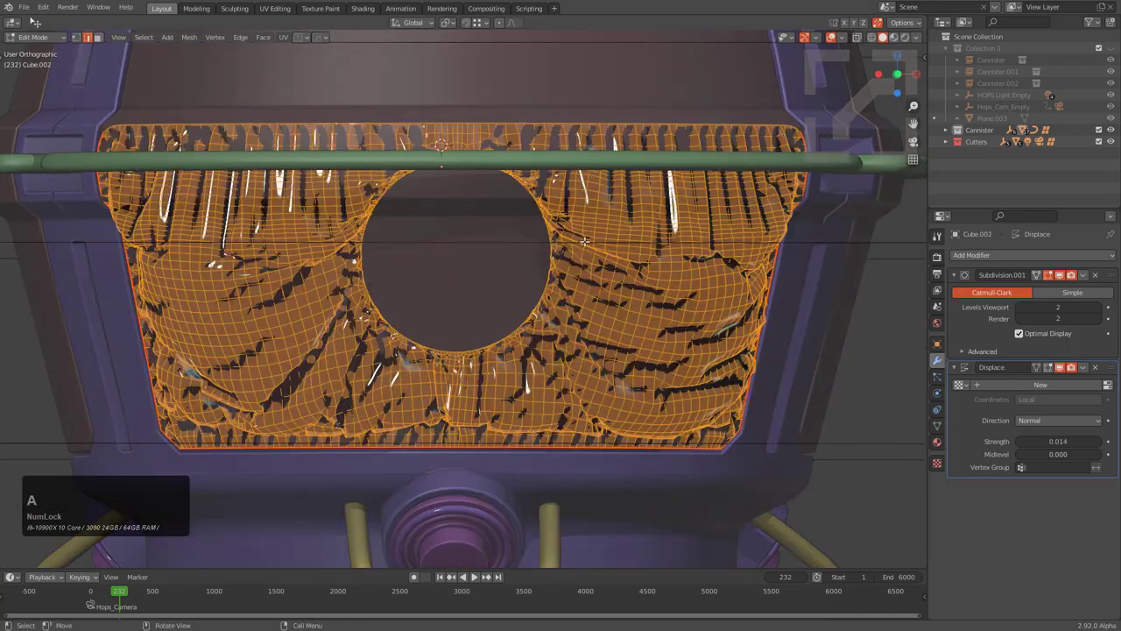
scroll(583, 249, "up", 3)
left_click(611, 216, "alt")
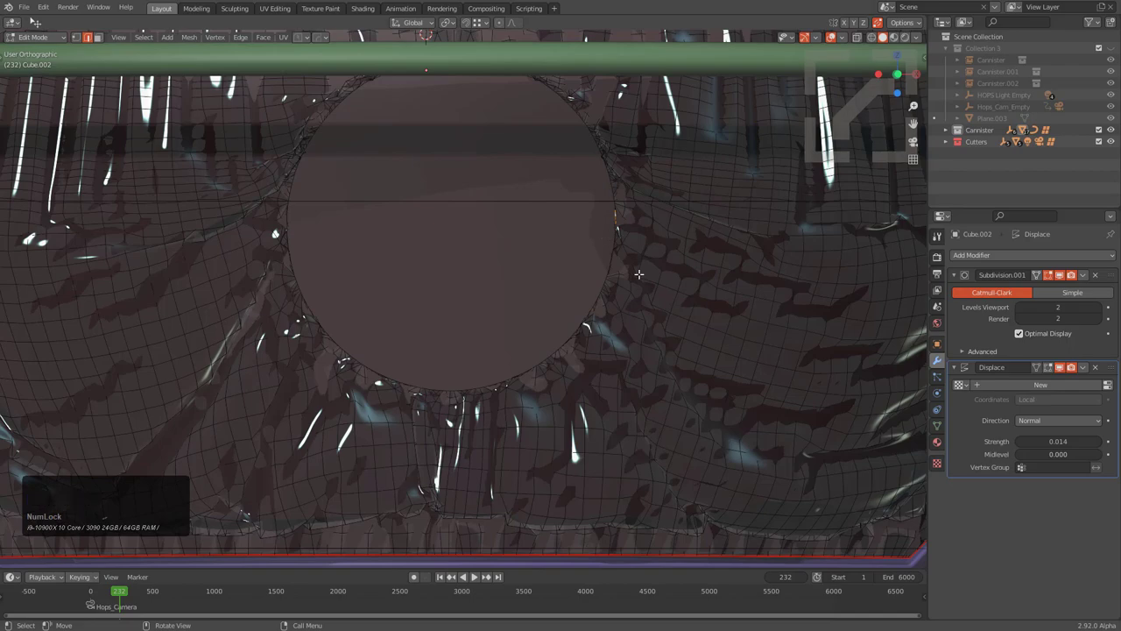
Step: Select the panel's open boundary edges in X-ray view from the front, using vertex selection
scroll(639, 274, "down", 3)
key("a")
key("grave")
scroll(713, 203, "down", 1)
key("alt+z")
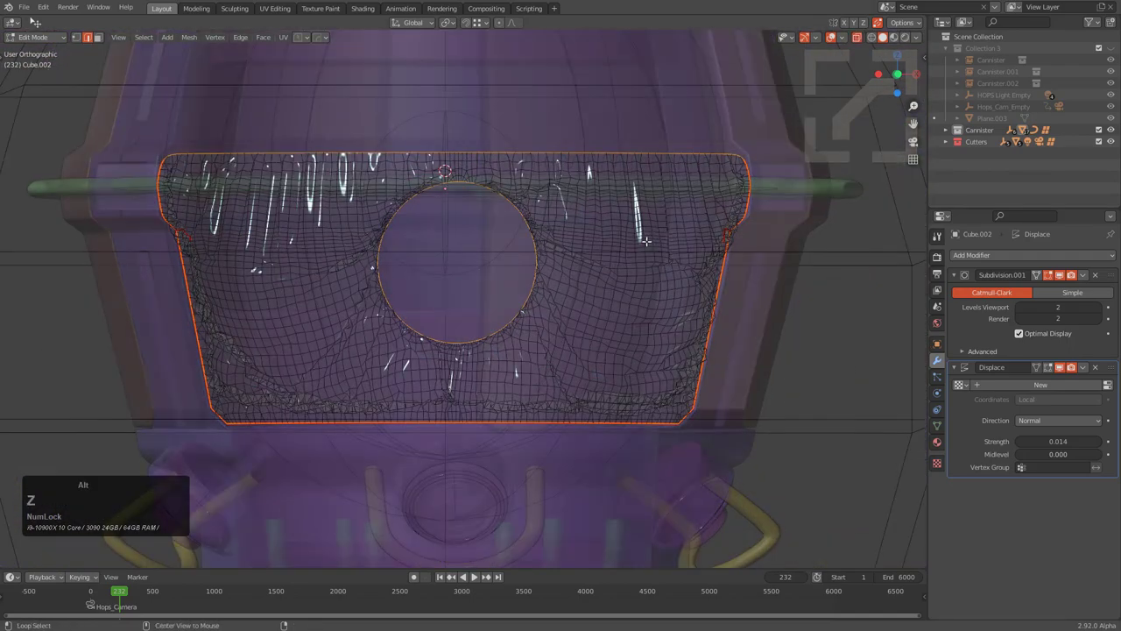
mouse_move(624, 210)
middle_mouse_down()
mouse_move(621, 179)
mouse_move(620, 233)
middle_mouse_up()
key("1")
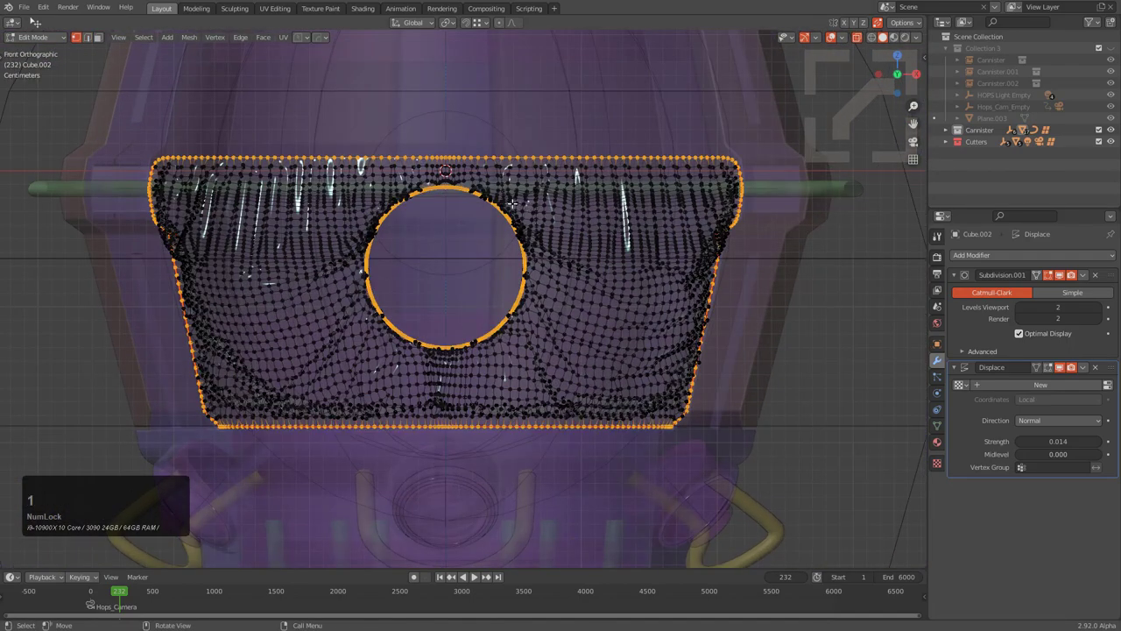
Step: Deselect the vertices along the panel's outer border, keeping only the hole's rim selected
middle_click_drag(113, 94, 630, 489)
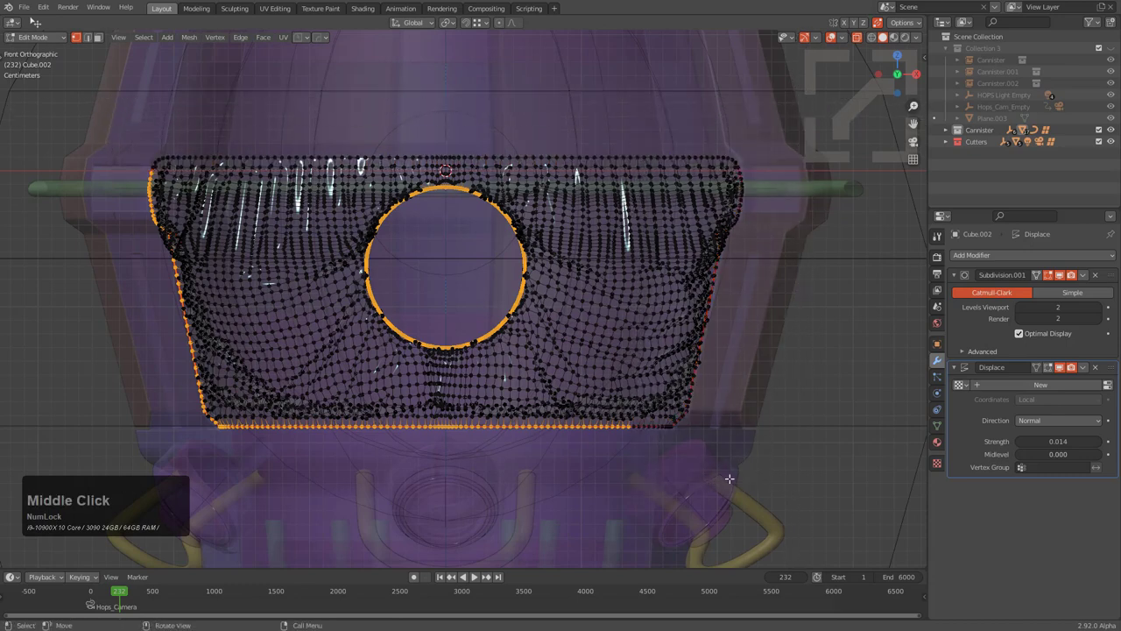
middle_click_drag(398, 461, 131, 389)
key("b")
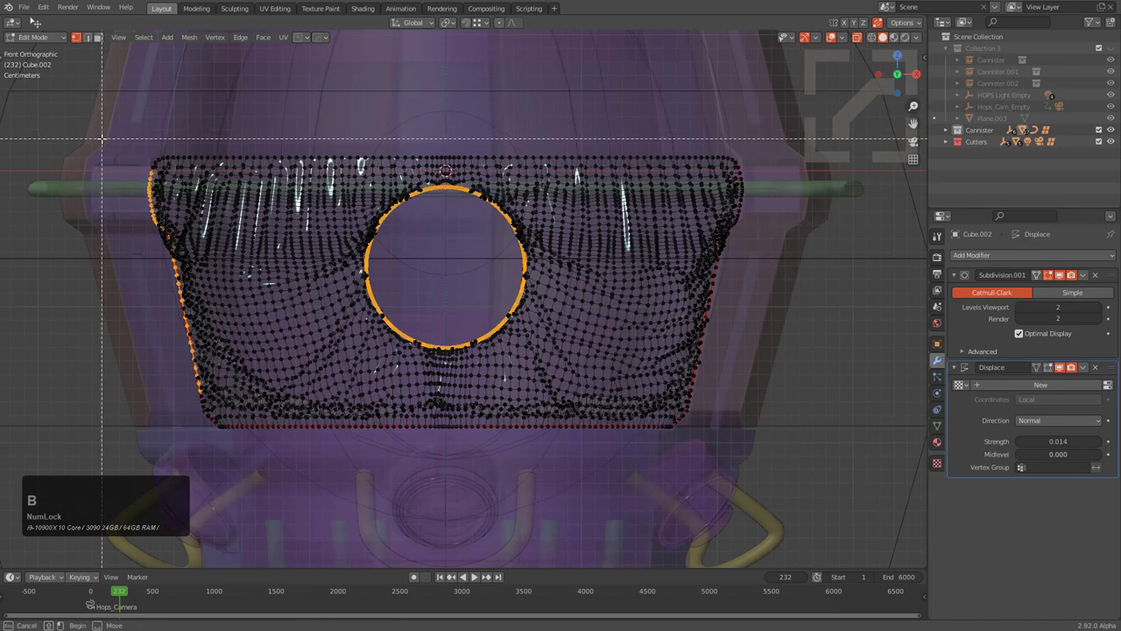
middle_click_drag(101, 138, 226, 425)
Step: Extrude the hole's rim inward into a narrow ring and assign an existing material to the ring's faces
scroll(528, 186, "up", 5)
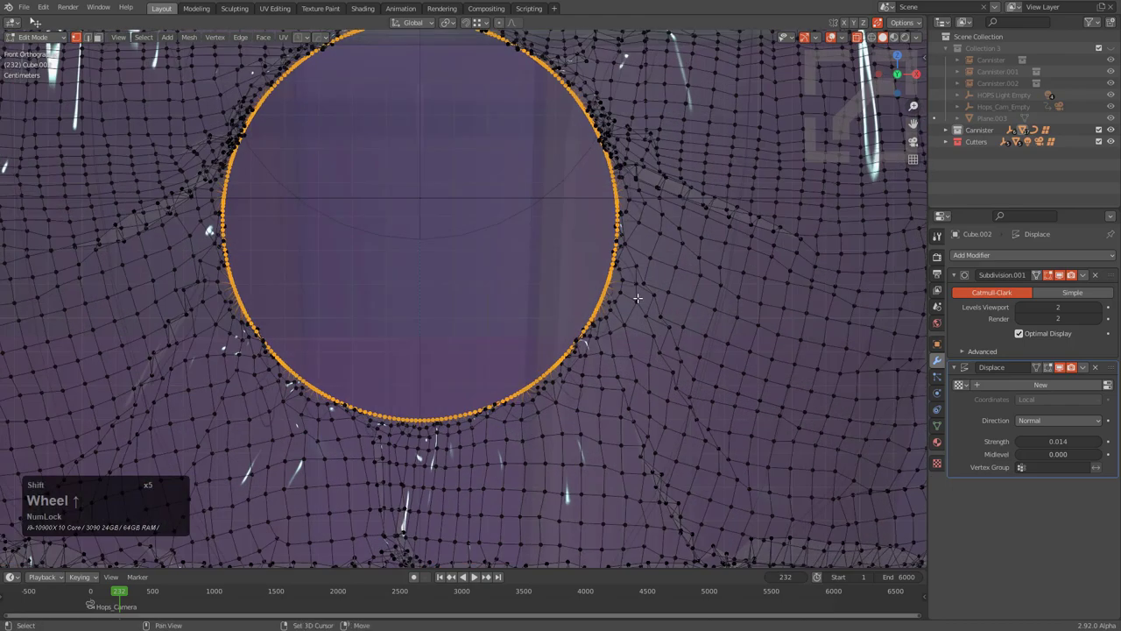
left_click(675, 360)
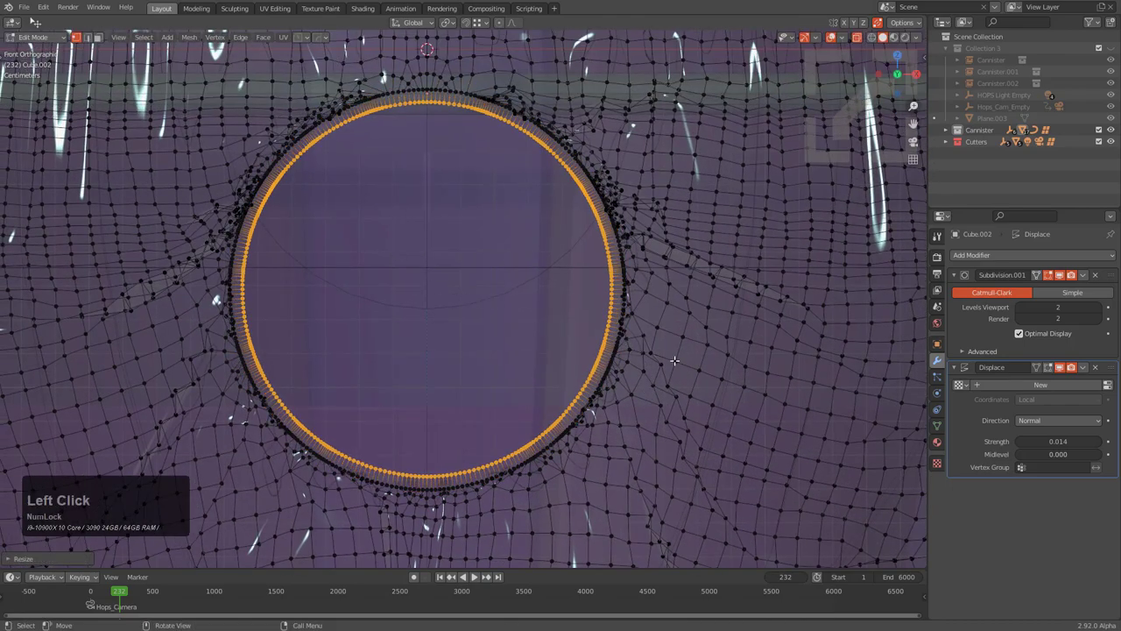
key("ctrl+KP_Add")
key("q")
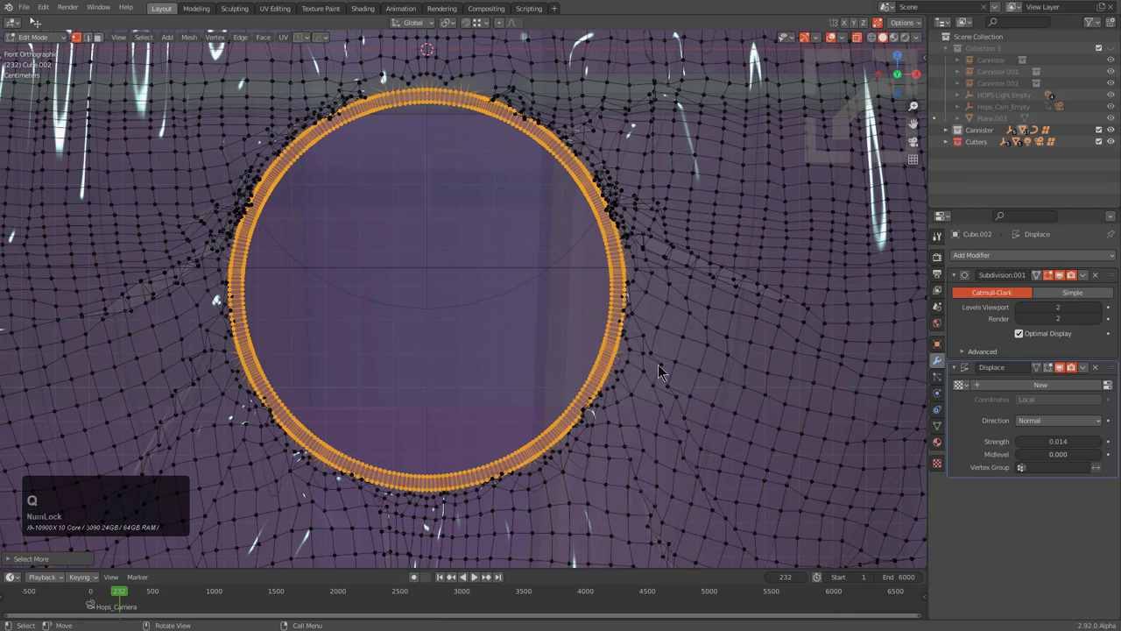
key("q")
mouse_move(651, 548)
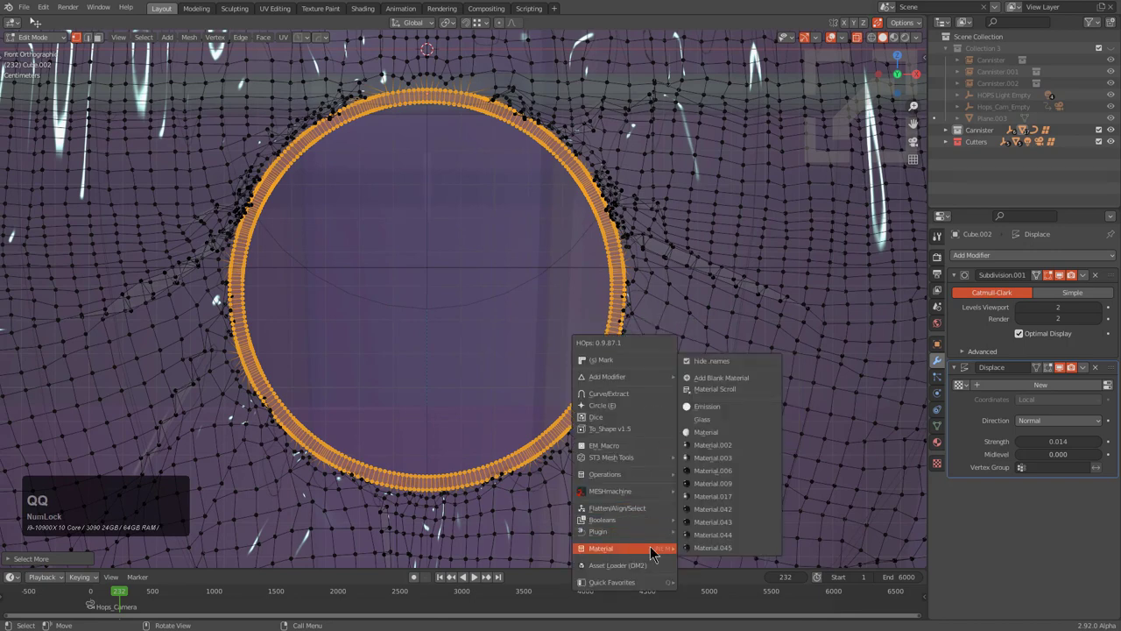
left_click(723, 501)
key("Tab")
Step: Examine the cover around its hole up close, and the whole canister in rendered shading
scroll(605, 343, "down", 2)
key("z")
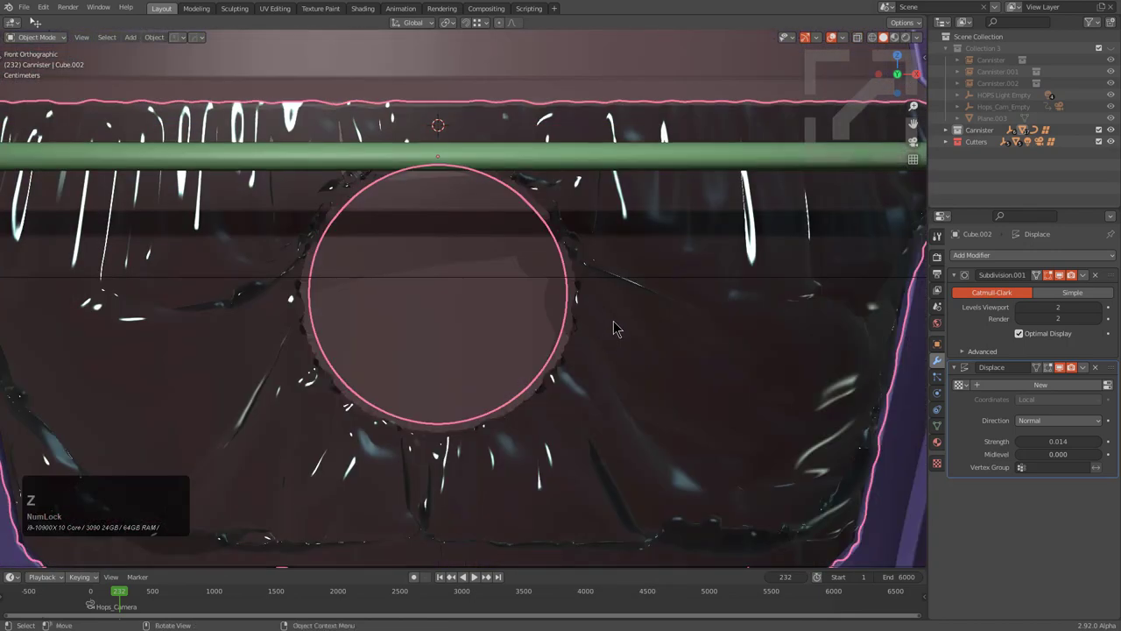
key("Tab")
key("Tab")
mouse_move(614, 317)
middle_mouse_down()
mouse_move(665, 290)
mouse_move(623, 320)
mouse_move(604, 278)
mouse_move(604, 232)
middle_mouse_up()
key("KP_Decimal")
scroll(665, 301, "up", 5)
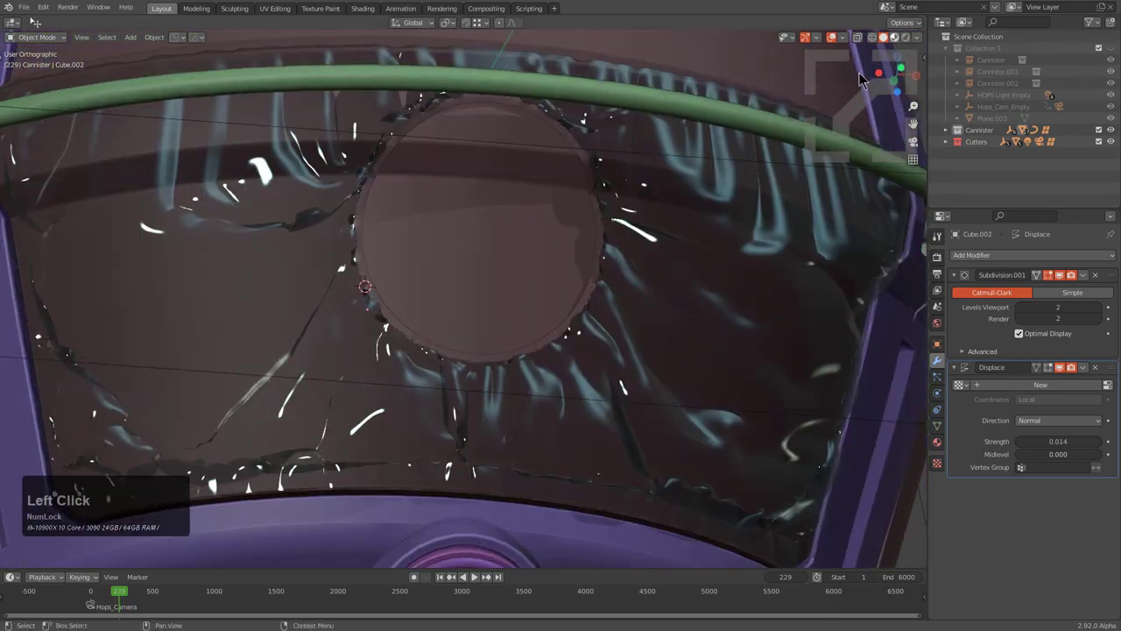
scroll(620, 234, "down", 6)
mouse_move(619, 240)
middle_mouse_down()
mouse_move(525, 288)
mouse_move(534, 267)
middle_mouse_up()
left_click(907, 40)
scroll(575, 220, "down", 3)
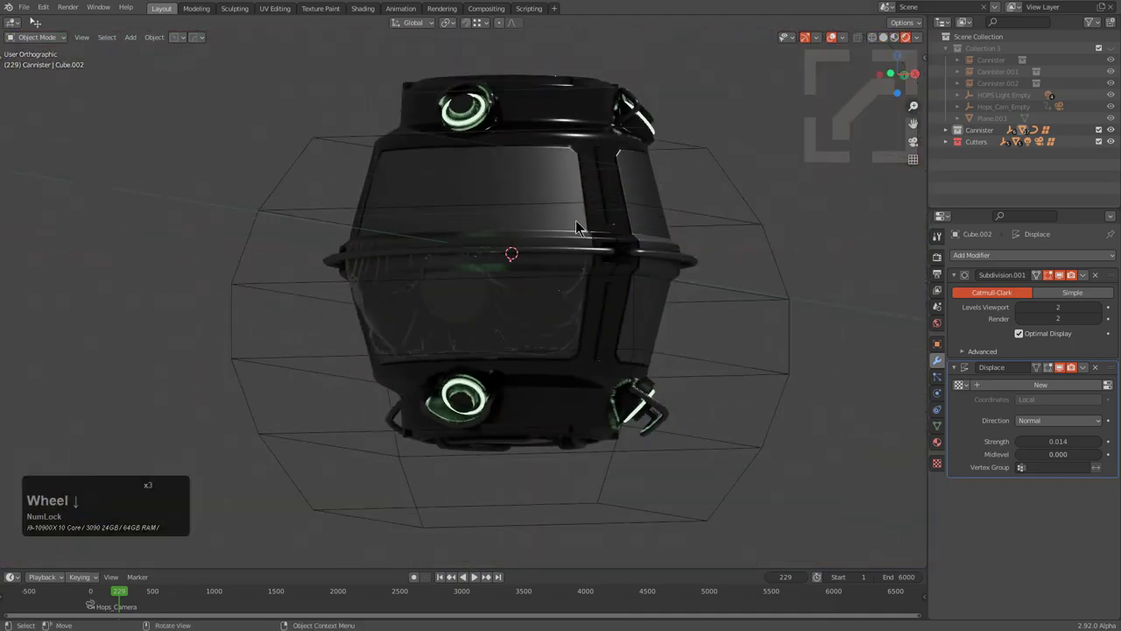
Step: Show Collection 3 and examine the cloth cover on the assembled canisters, including through the scene camera
scroll(576, 219, "up", 3)
key("1")
scroll(528, 268, "down", 7)
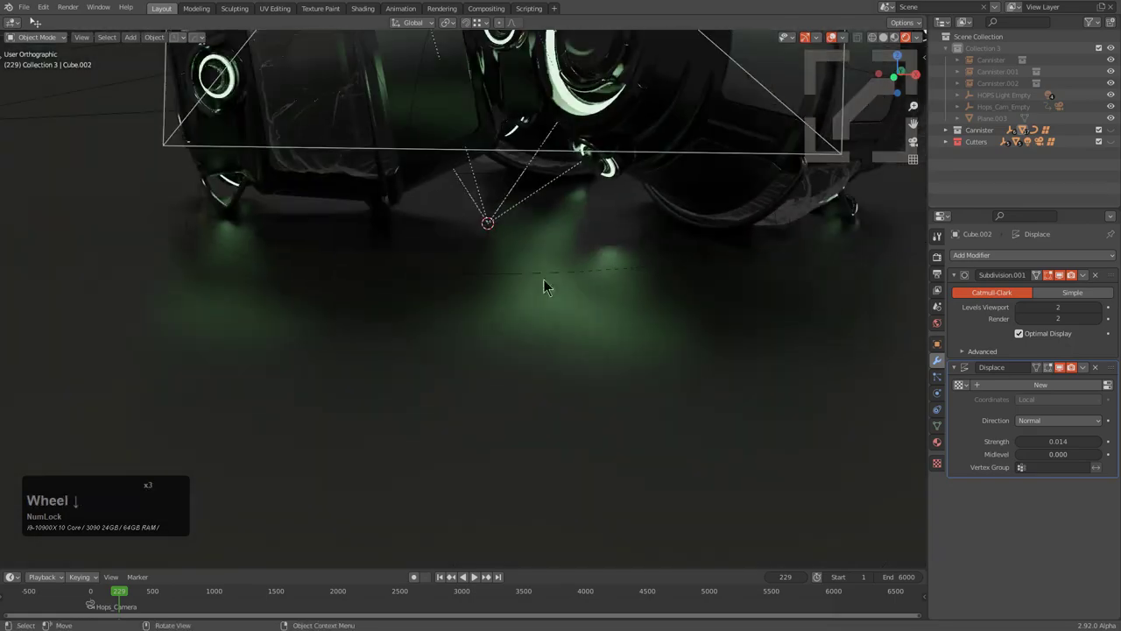
middle_click_drag(494, 203, 362, 274, "shift")
scroll(498, 307, "down", 2)
scroll(386, 254, "up", 5)
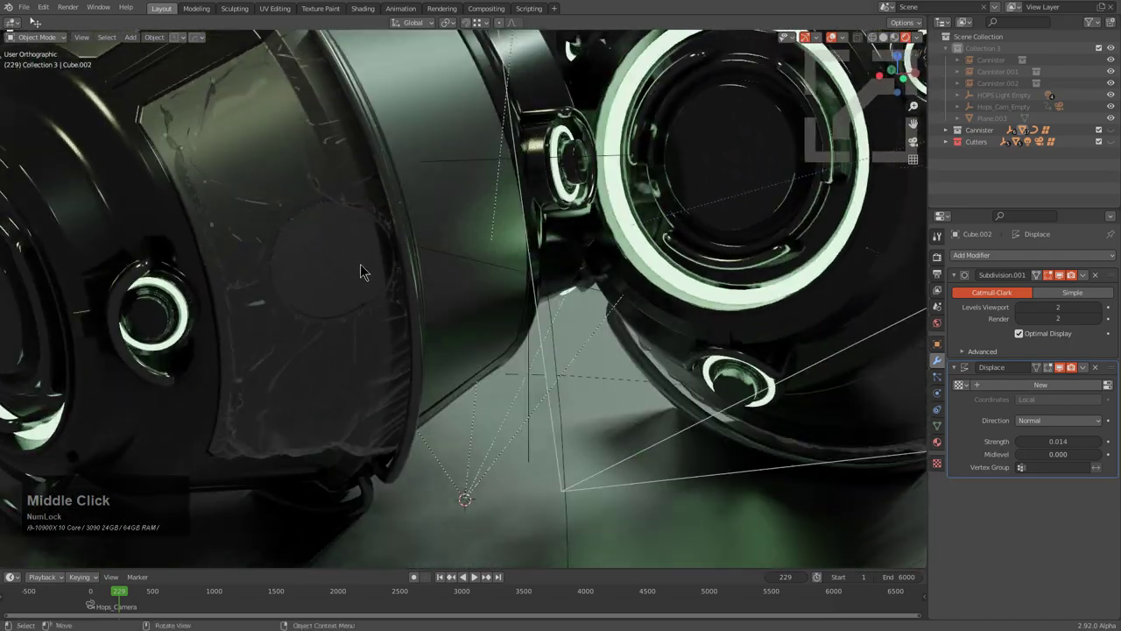
key("KP_0")
middle_click_drag(312, 336, 556, 327, "shift")
scroll(507, 293, "up", 7)
scroll(498, 293, "down", 4)
scroll(513, 333, "up", 5)
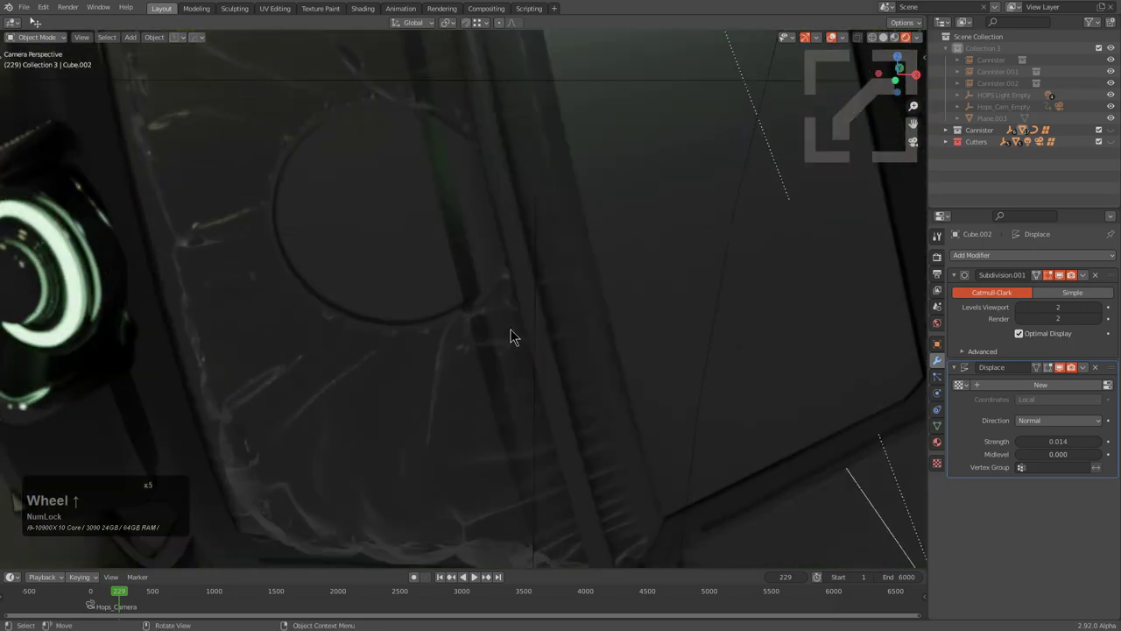
Step: Switch back to displaying only the Cannister collection and leave the camera view
left_click(430, 380)
scroll(583, 295, "down", 6)
key("KP_2")
scroll(635, 418, "down", 3)
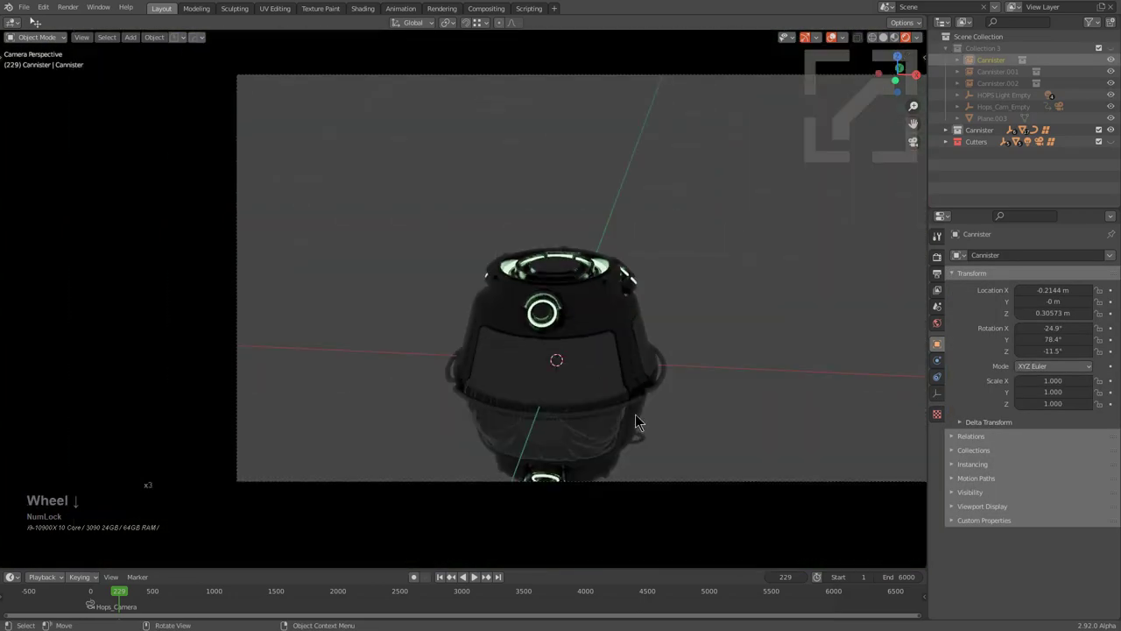
middle_click_drag(619, 381, 615, 377)
key("2")
scroll(485, 343, "up", 7)
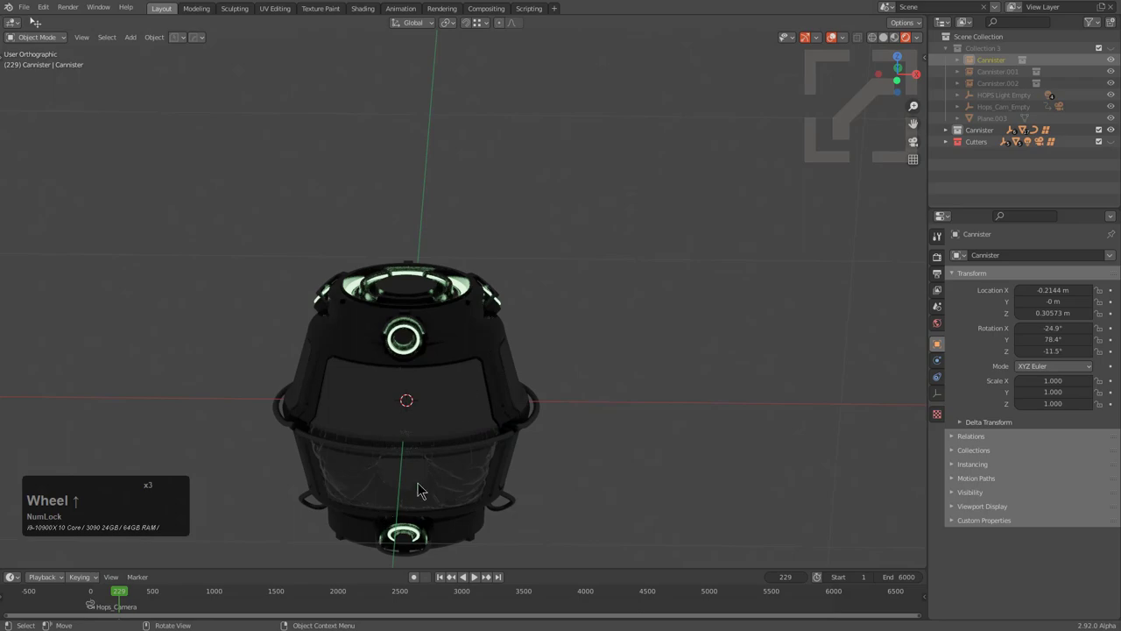
Step: Select the cloth cover and examine it in rendered shading from the front and from above
left_click(445, 484)
key("KP_Decimal")
middle_click_drag(518, 393, 532, 303)
scroll(533, 293, "up", 3)
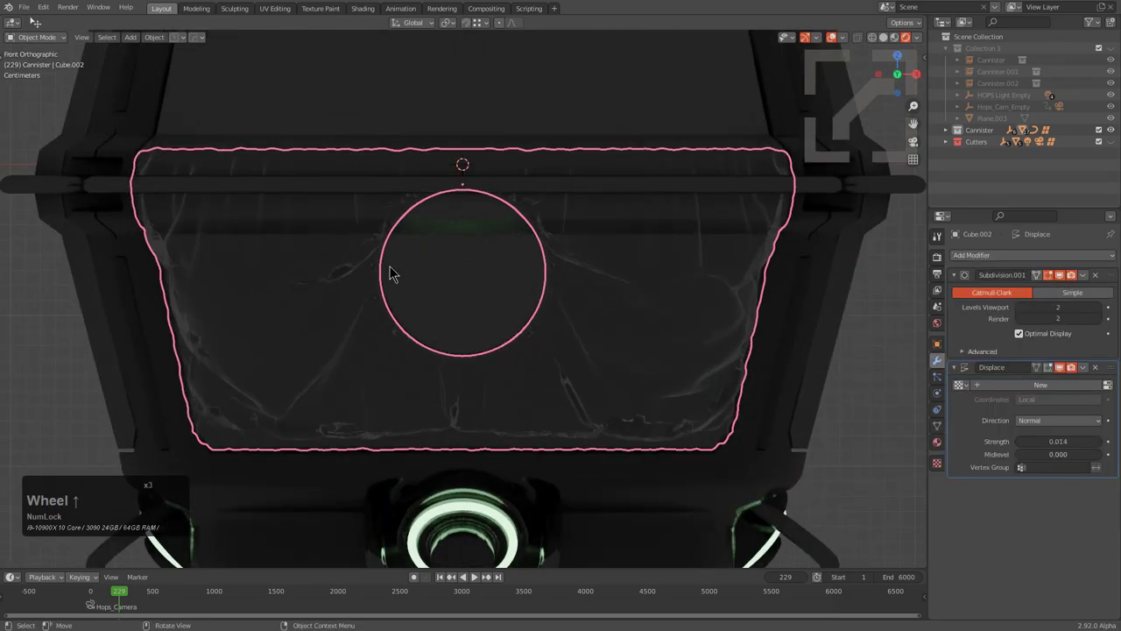
scroll(505, 245, "down", 1)
scroll(430, 268, "up", 2)
scroll(493, 257, "down", 4)
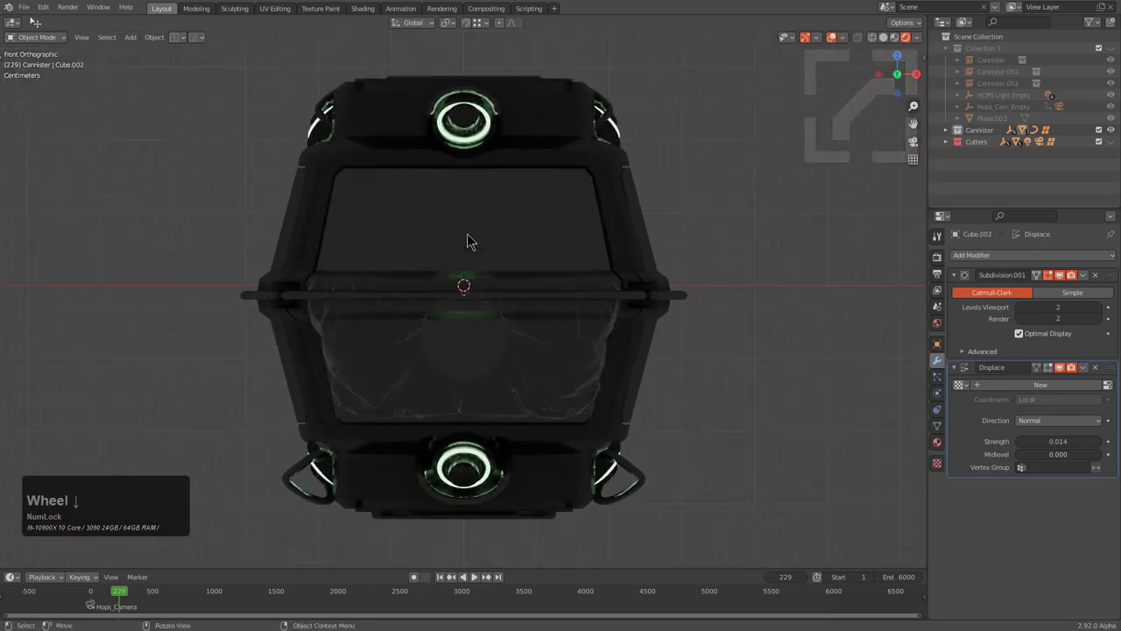
middle_click_drag(467, 242, 470, 235)
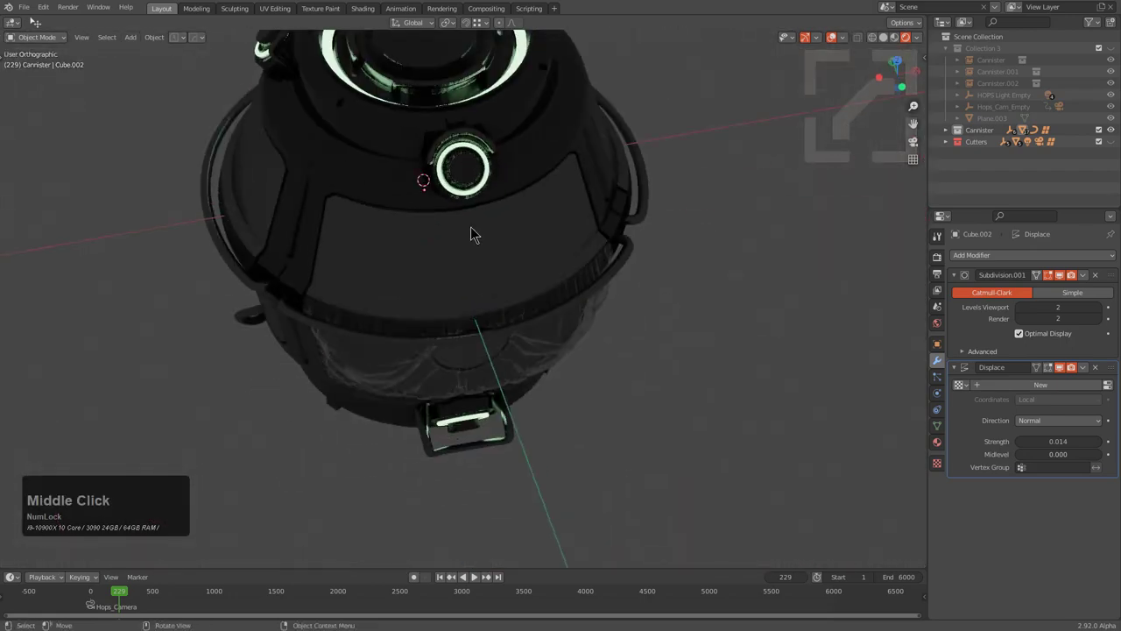
Step: Switch to solid shading and create a Radial Array of the cloth cover around the canister's central axis
left_click(884, 38)
scroll(512, 168, "down", 3)
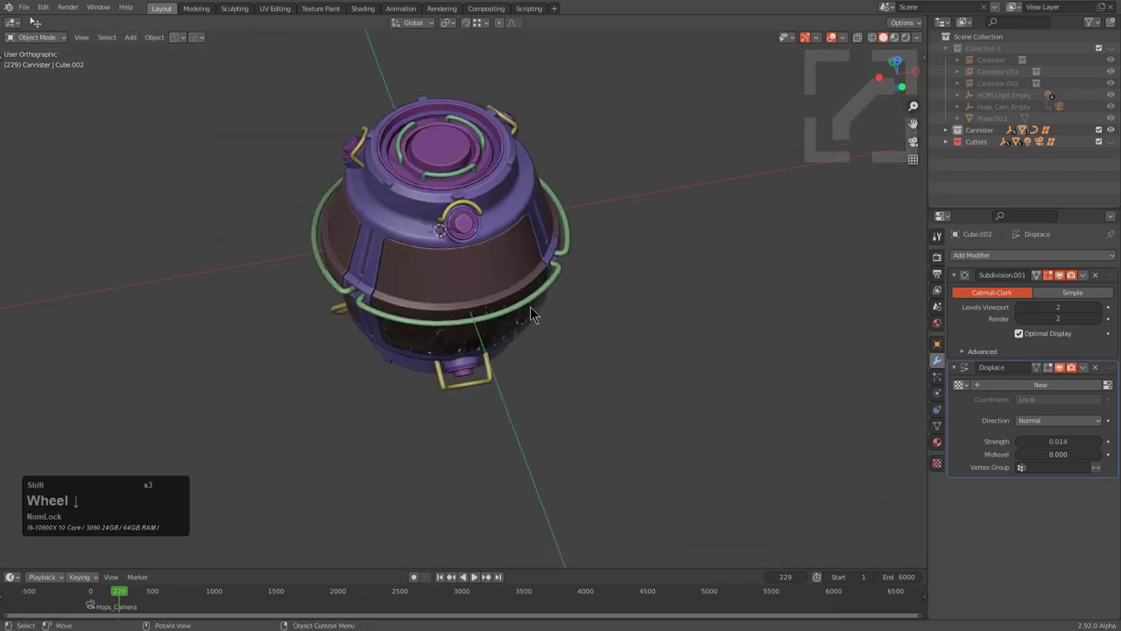
scroll(528, 353, "up", 3)
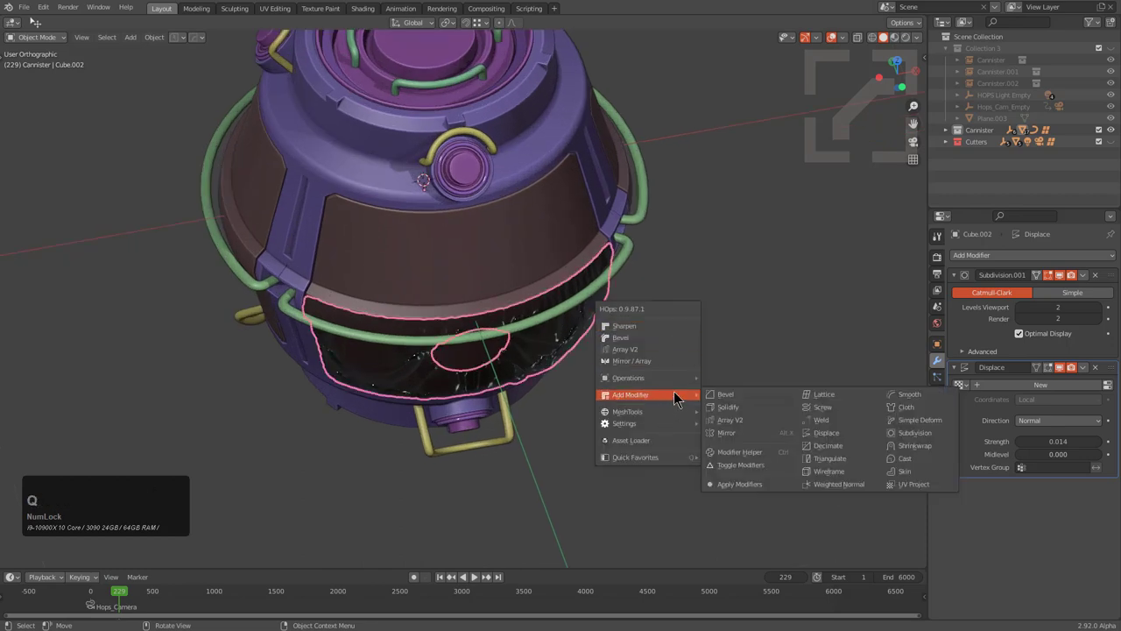
mouse_move(652, 411)
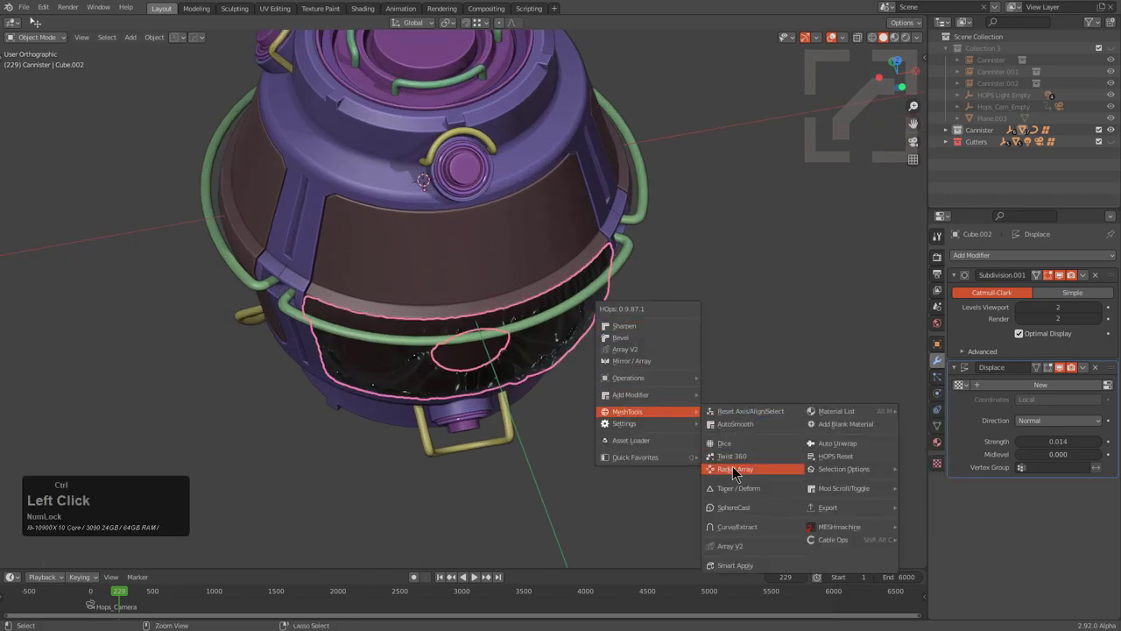
left_click(734, 470)
key("a")
Step: Duplicate the canister's round end cap, move the copy along Y clear of the body and remove its Lattice modifier
middle_click_drag(488, 350, 417, 197)
scroll(418, 196, "down", 2, "shift")
left_click(403, 160)
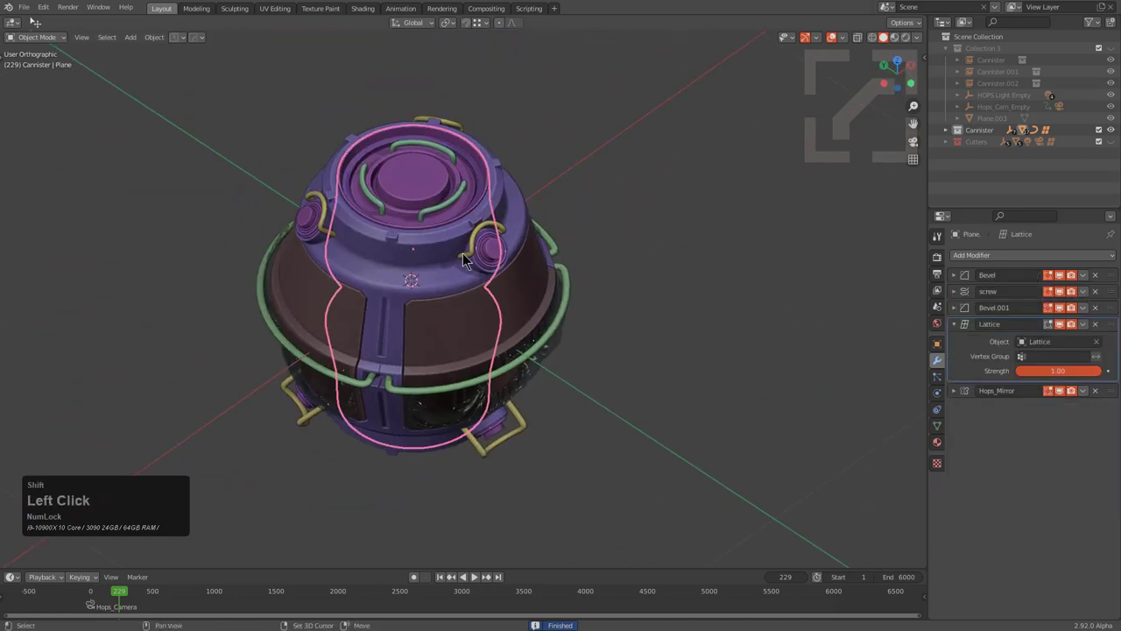
key("shift+d")
key("y")
left_click(613, 312)
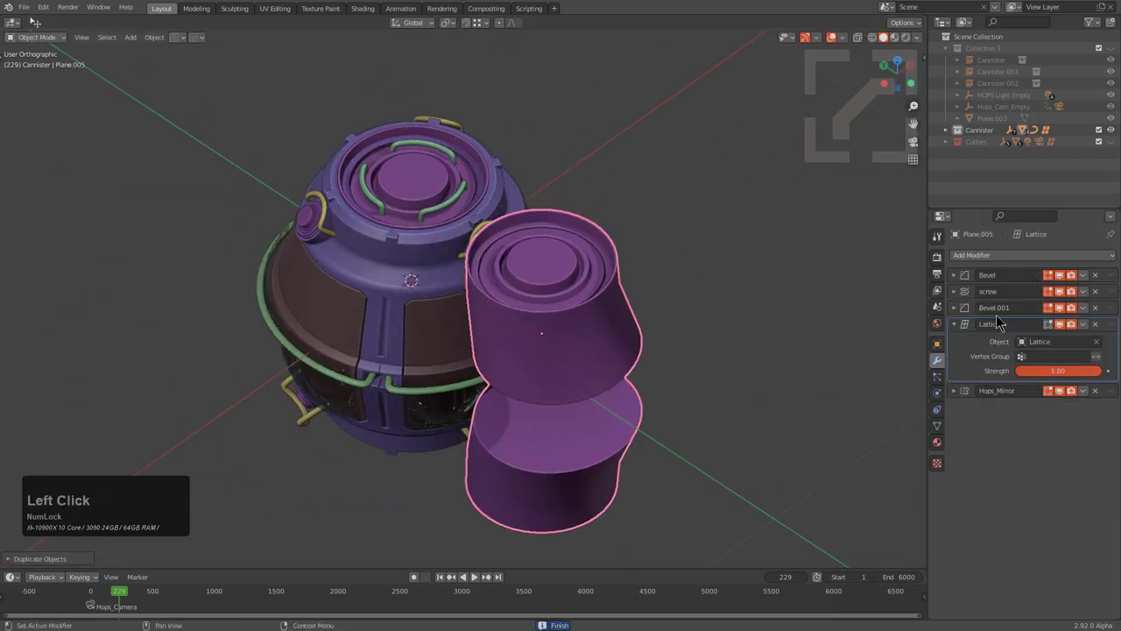
left_click(1095, 324)
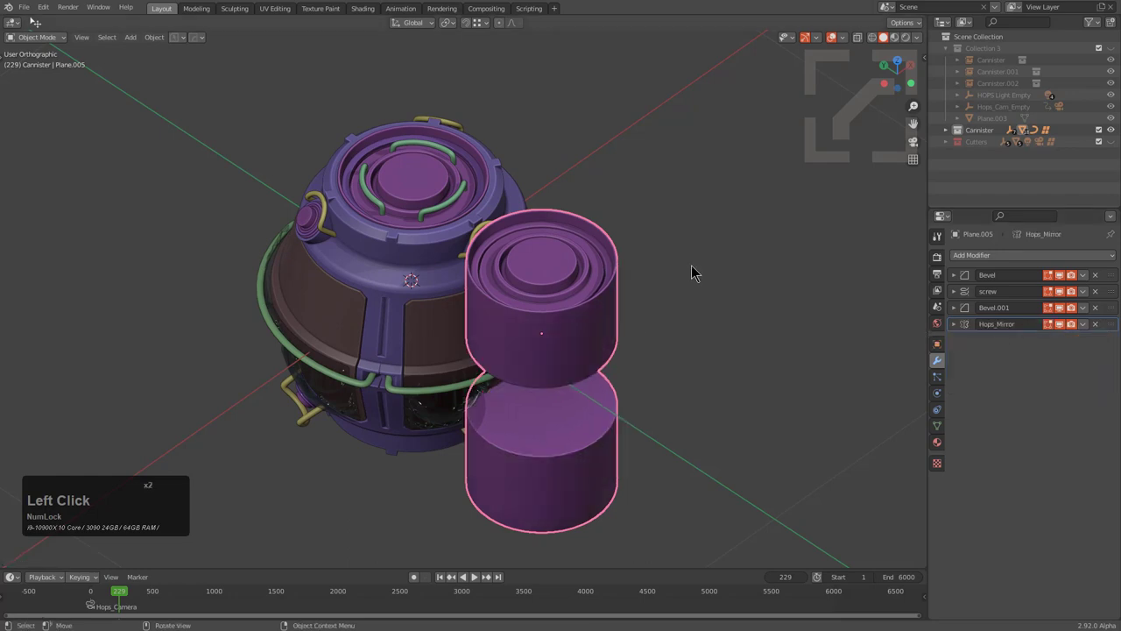
Step: Rotate the duplicated cap 90 degrees about X and remove its Hops_Mirror modifier
key("r")
key("x")
key("KP_9")
key("KP_0")
key("KP_Enter")
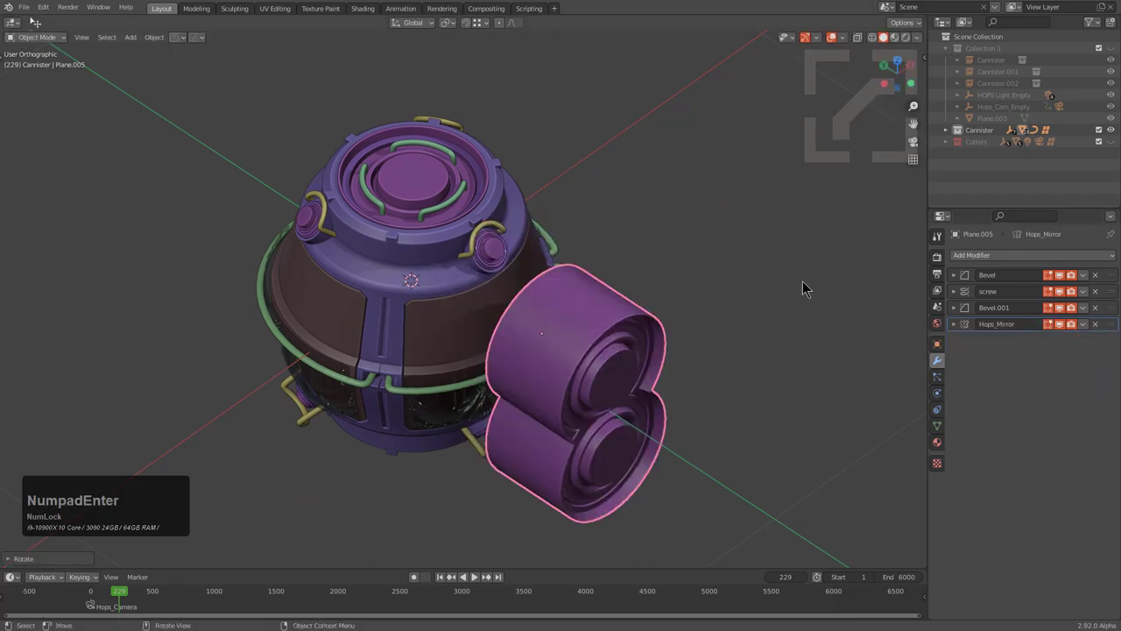
left_click(1096, 324)
Step: Scale the duplicated cap down from the front and move it along Z to the hole in the cloth cover
key("KP_1")
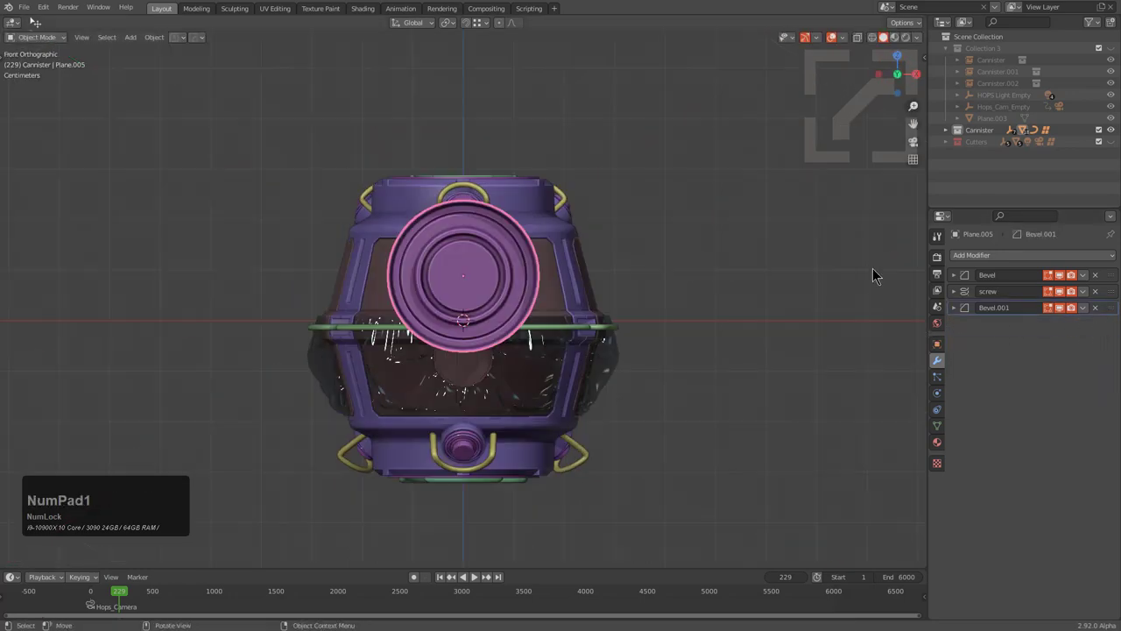
key("KP_Decimal")
key("s")
key("g")
key("z")
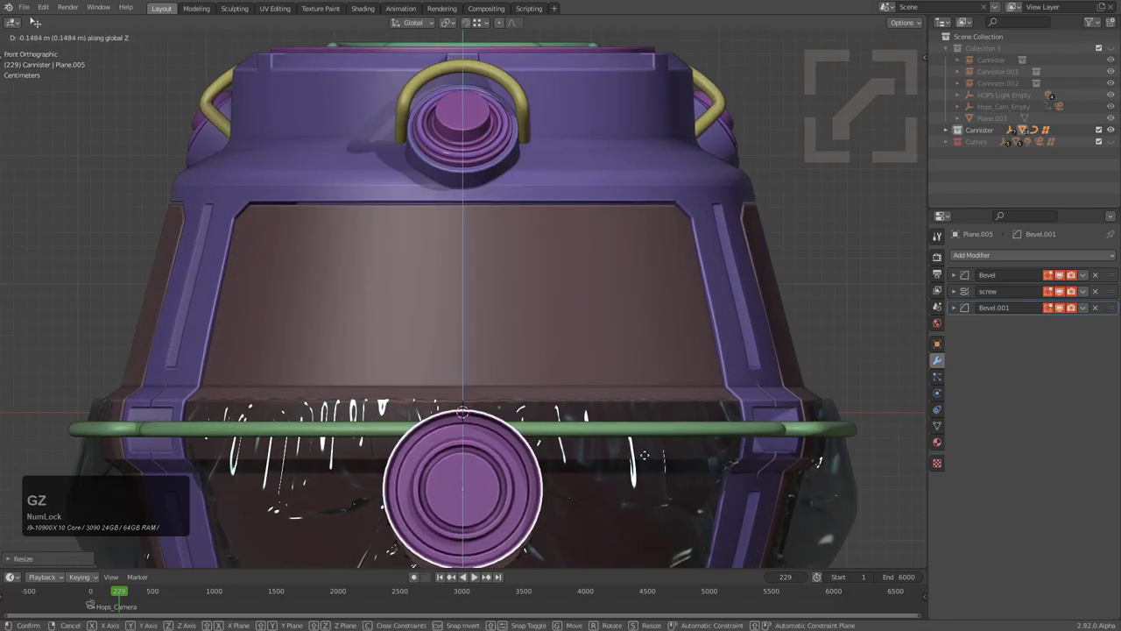
left_click(638, 451)
Step: Fine-tune the cap's scale and Z position so that its rim matches the cloth cover's round hole
middle_click_drag(613, 407, 637, 283, "shift")
key("KP_Decimal")
scroll(648, 290, "down", 3)
key("s")
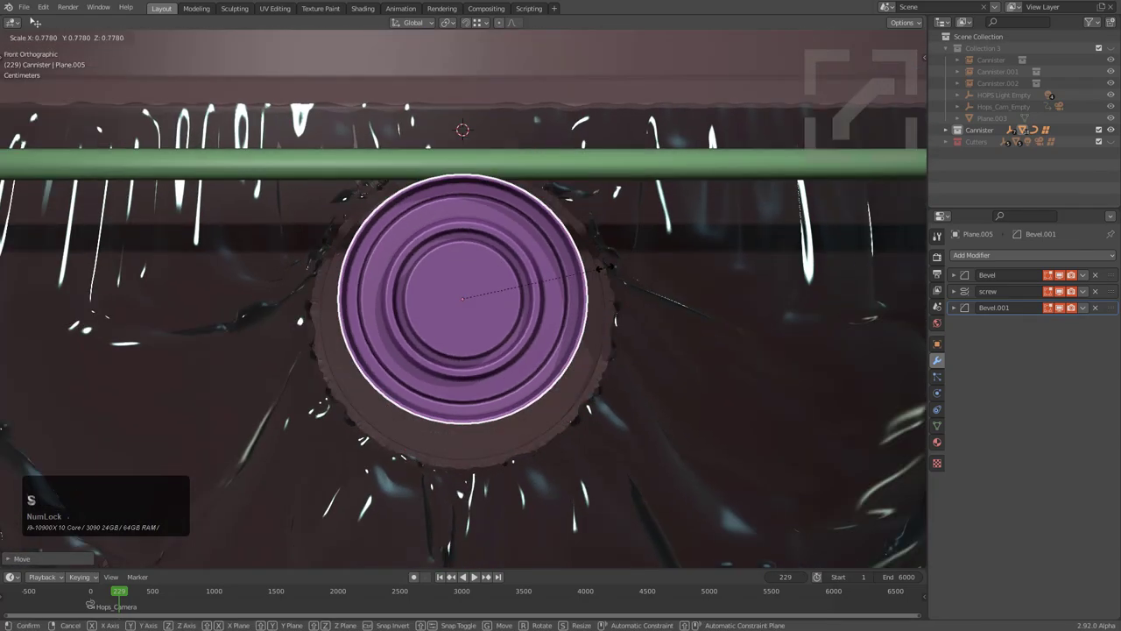
left_click(607, 275)
key("g")
key("z")
left_click(604, 284)
key("s")
left_click(618, 283)
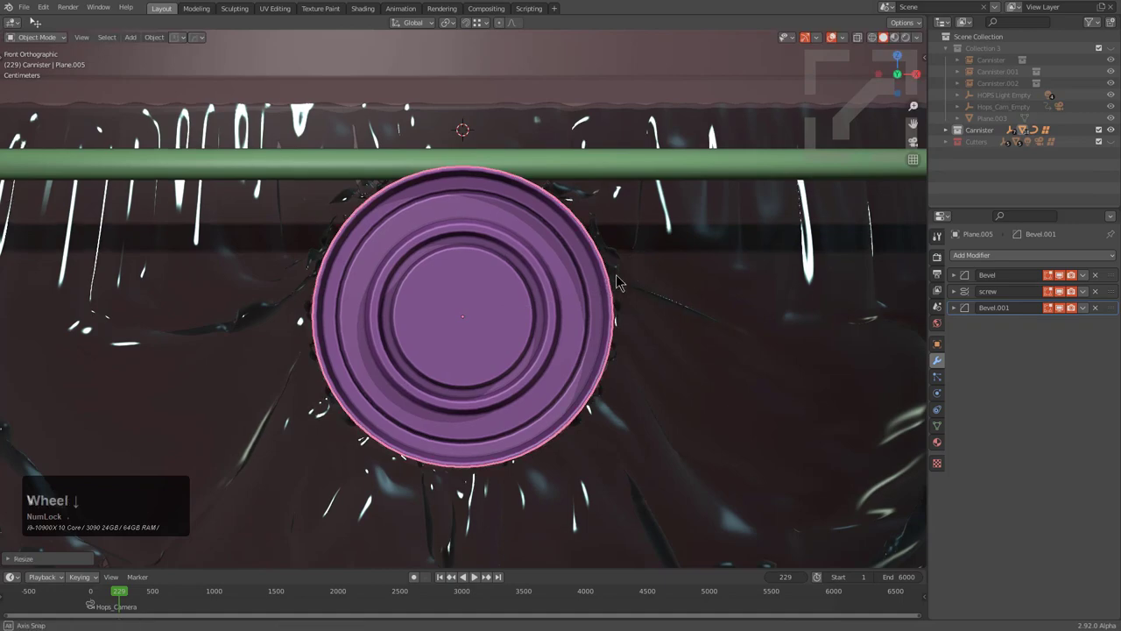
Step: Move the cap along Y to seat it in the cloth hole without the body cutting through its face, and deselect it
middle_click_drag(618, 283, 668, 277)
key("g")
key("y")
left_click(412, 292)
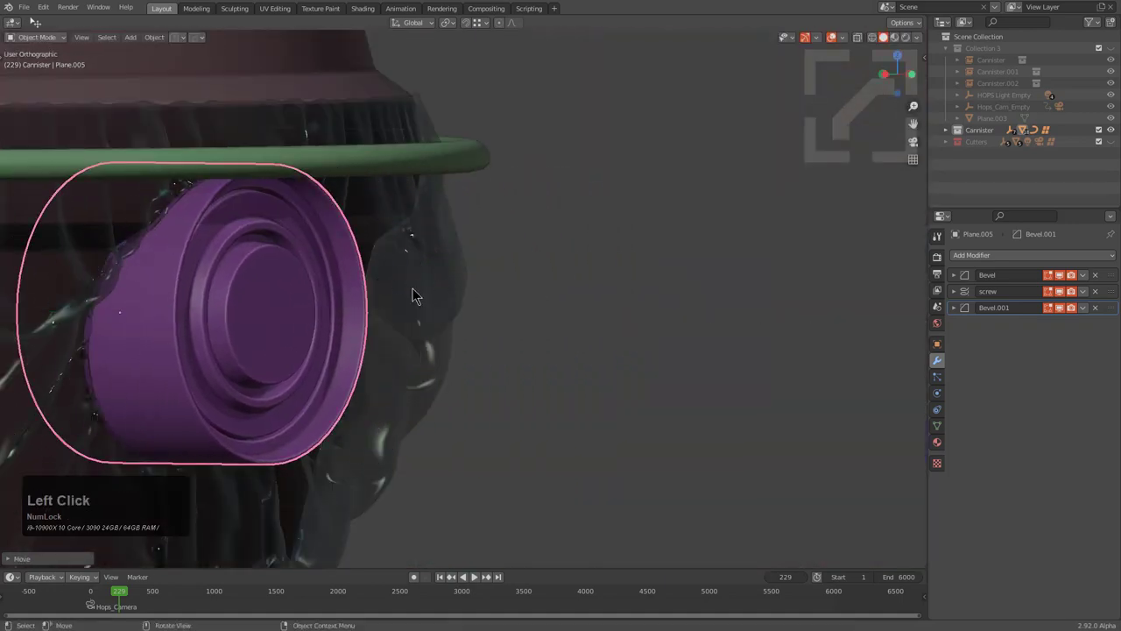
middle_click_drag(411, 292, 702, 184)
scroll(585, 298, "up", 1)
key("g")
key("y")
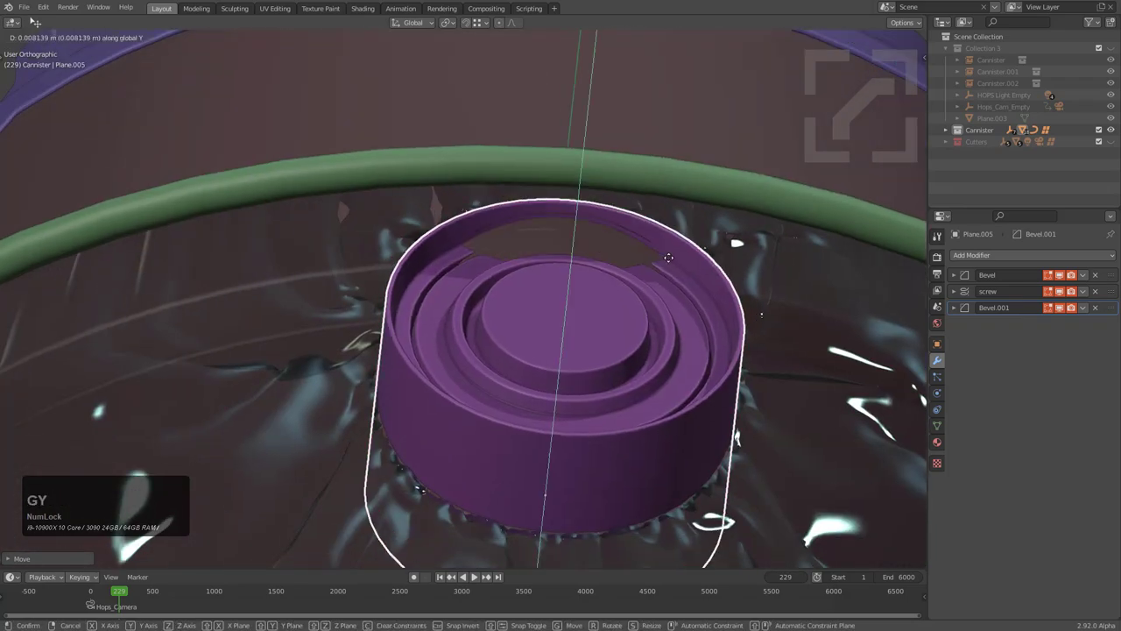
left_click(669, 267)
key("y")
key("y")
left_click(674, 247)
key("alt+a")
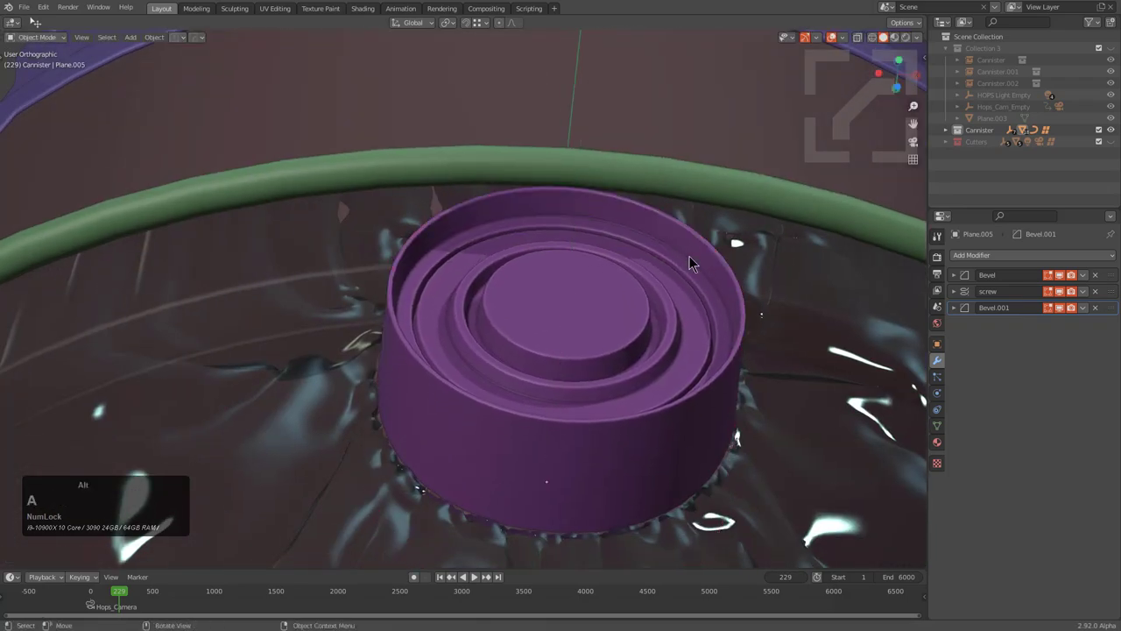
Step: Set the cloth cover's Displace modifier strength to 0.024
scroll(689, 256, "down", 4)
middle_click_drag(679, 276, 692, 326)
left_click(653, 285)
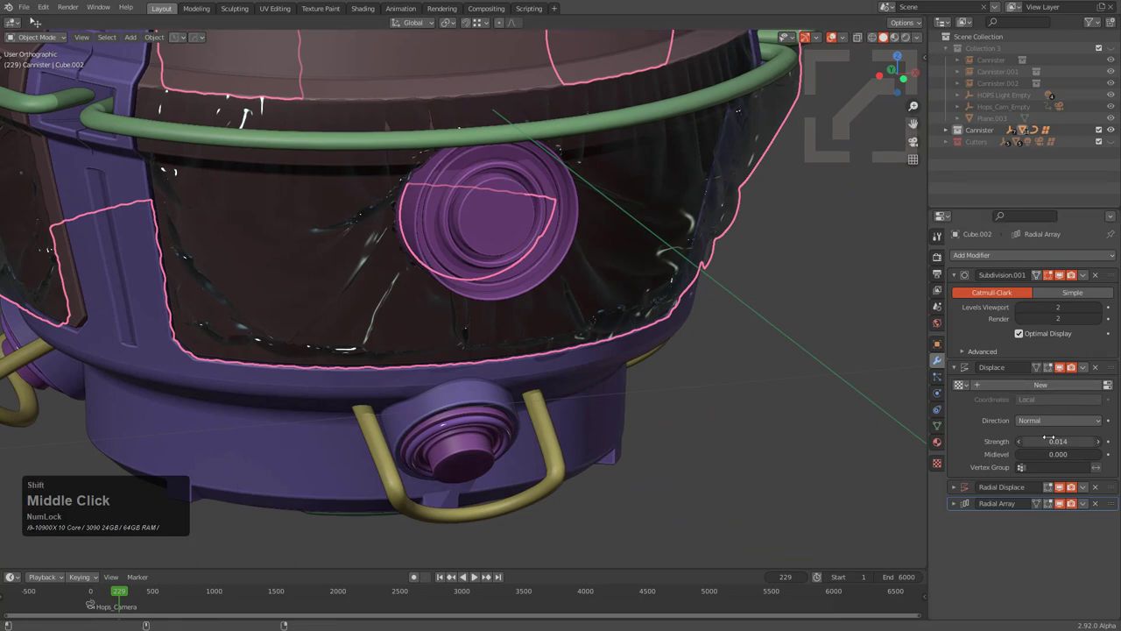
mouse_move(1058, 441)
left_mouse_down("shift")
mouse_move(1077, 441)
mouse_move(1042, 440)
mouse_move(1055, 441)
left_mouse_up("shift")
left_click_drag(1058, 441, 1076, 442, "shift")
scroll(671, 271, "down", 2)
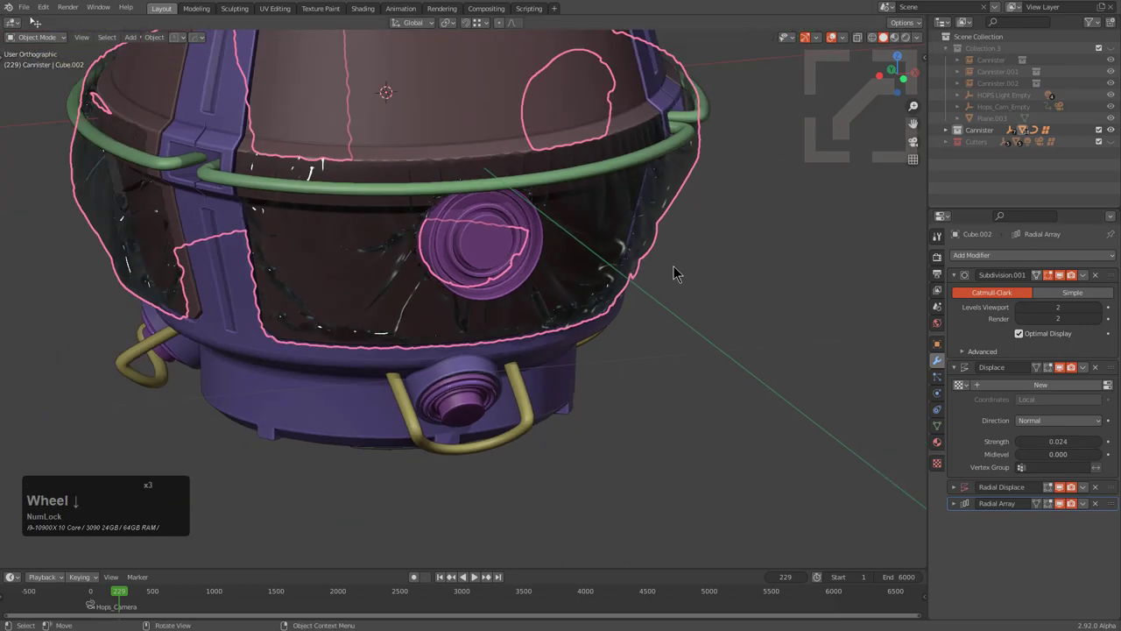
middle_click_drag(671, 270, 625, 281)
left_click(562, 248)
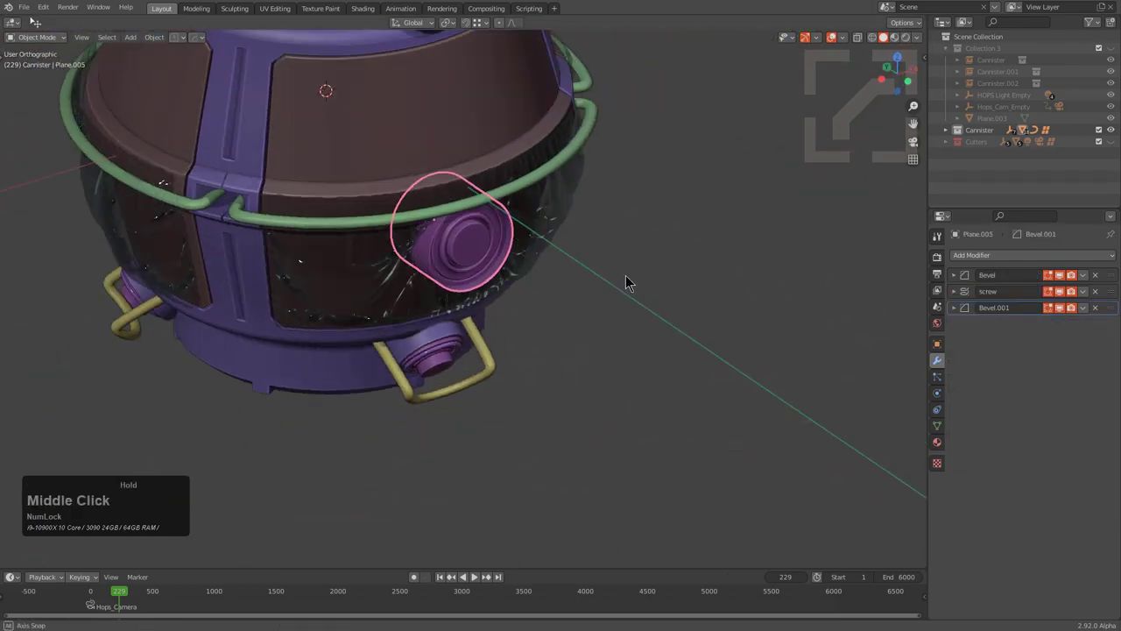
key("q")
mouse_move(592, 263)
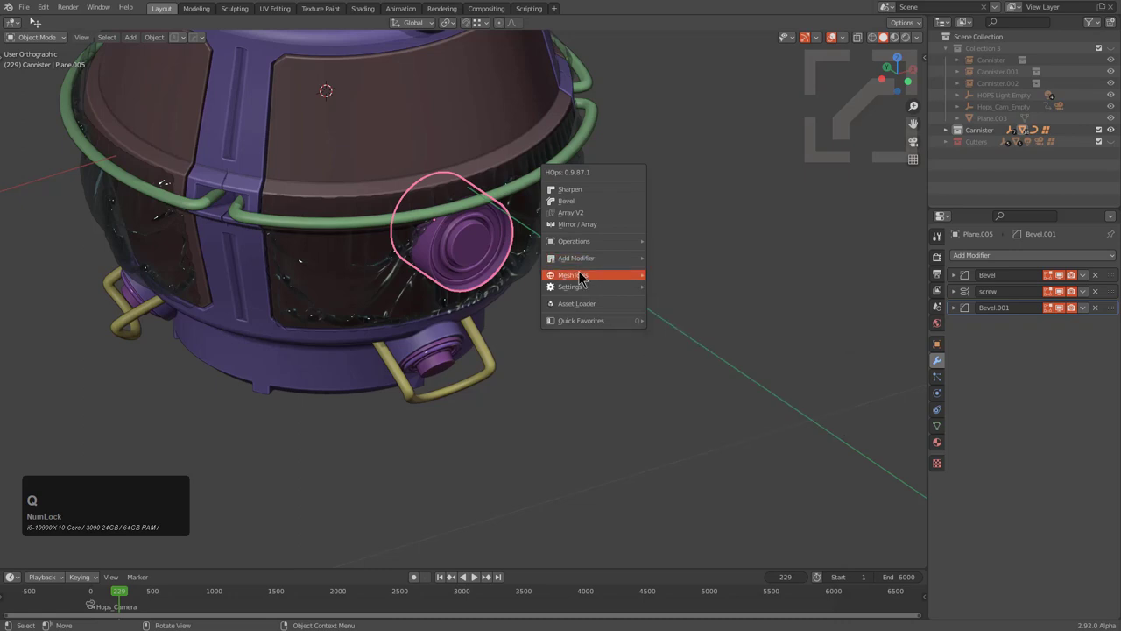
mouse_move(644, 277)
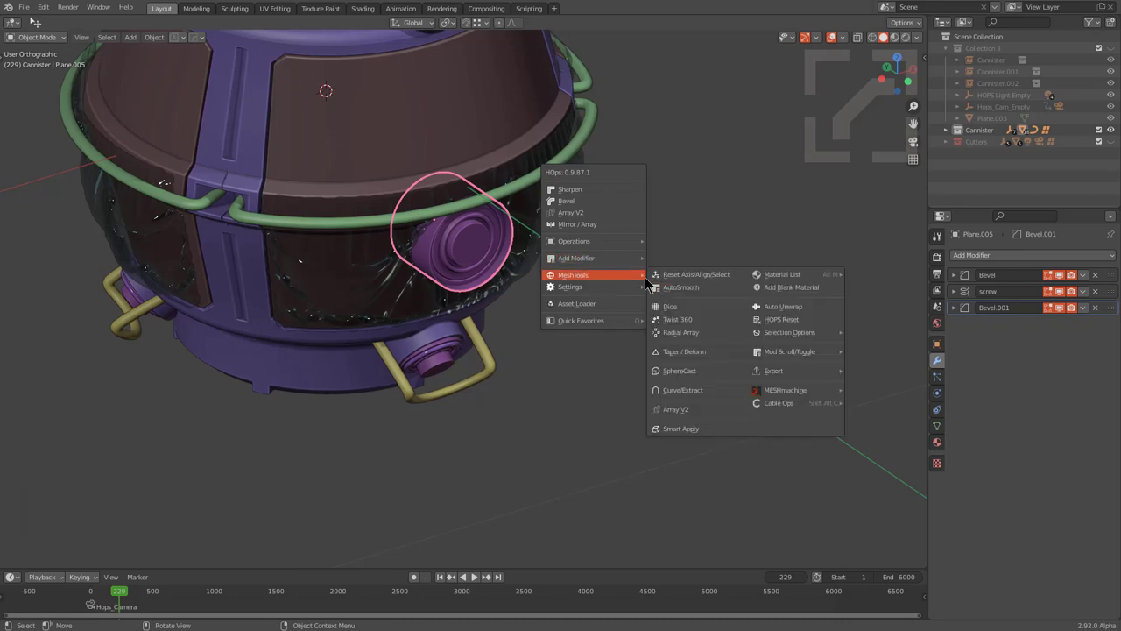
left_click(685, 338)
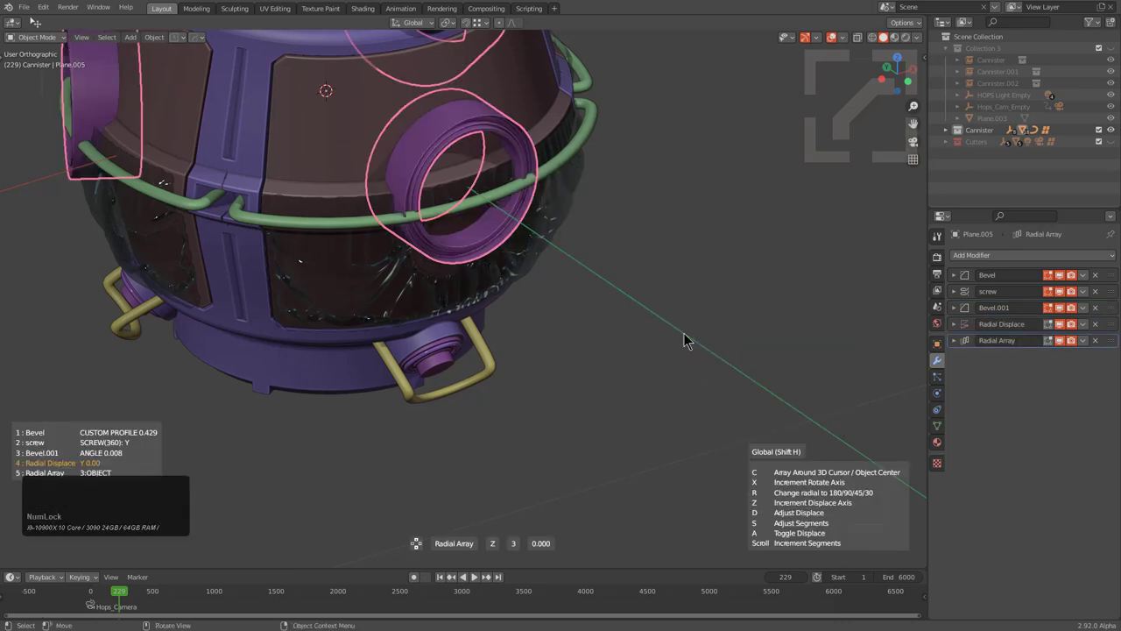
right_click(685, 339)
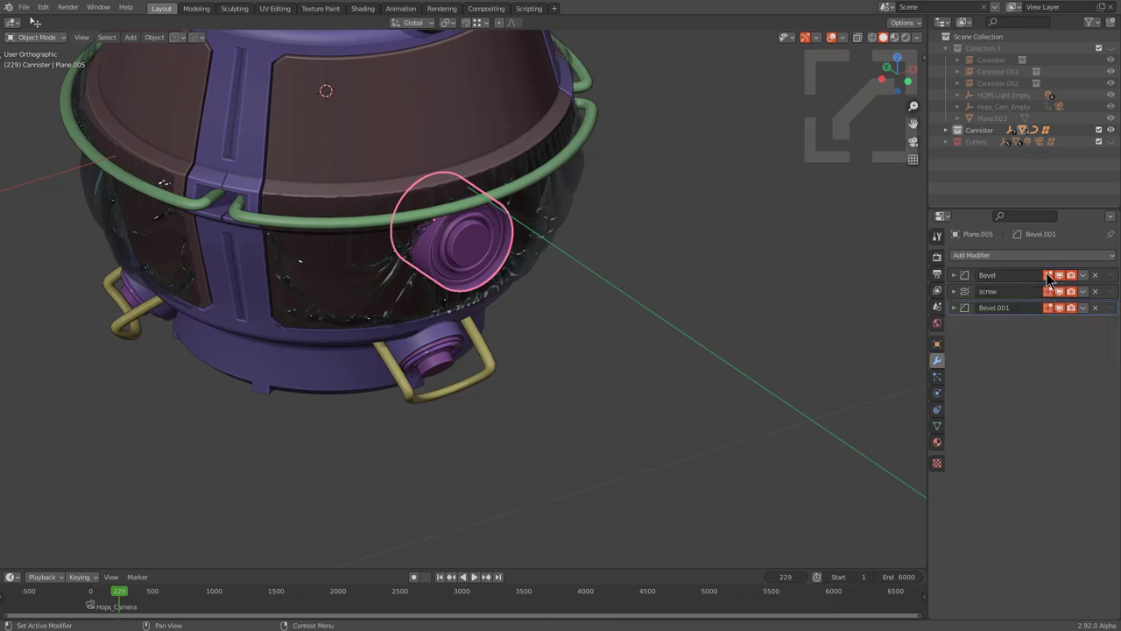
Step: Apply the cap's first Bevel modifier and its screw modifier one at a time
left_click(1109, 276)
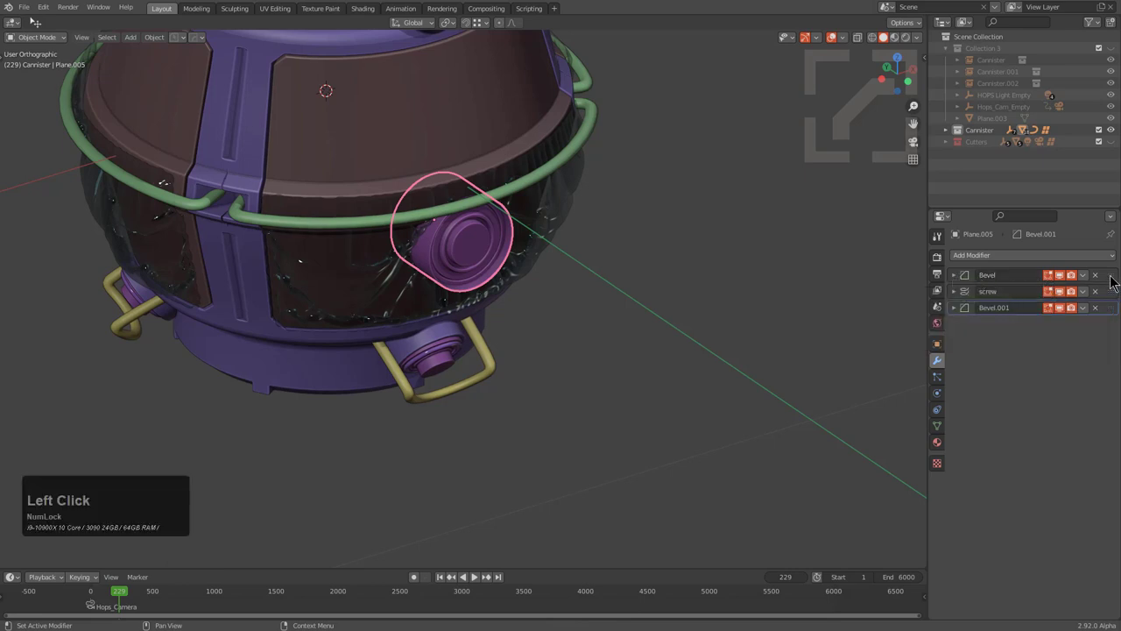
left_click(954, 275)
left_click(954, 313)
key("ctrl+a")
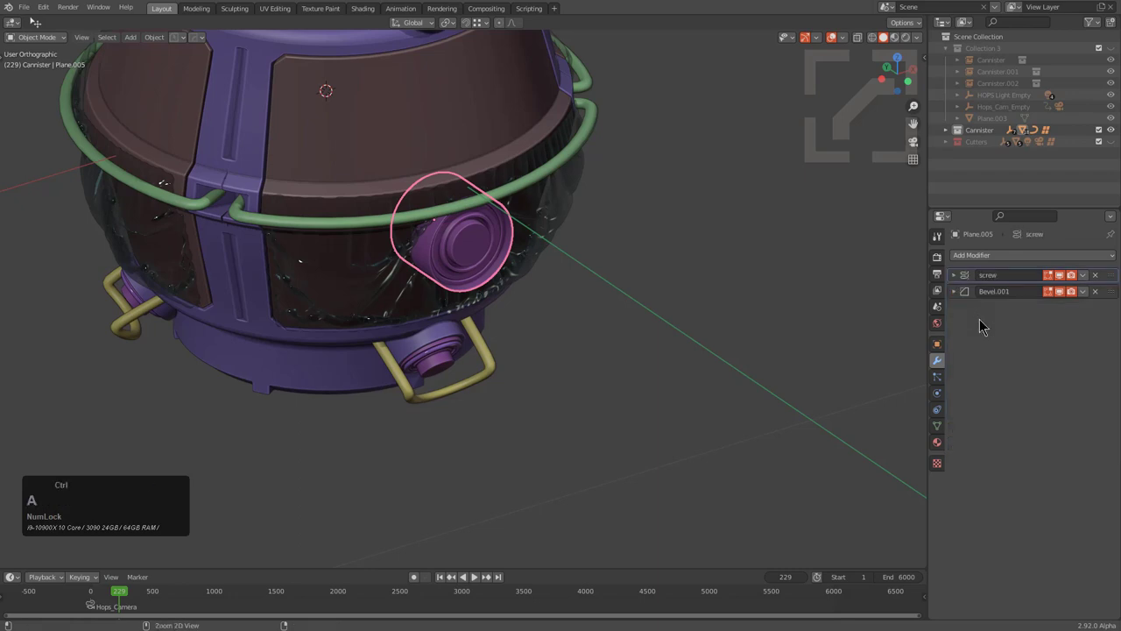
left_click(953, 275)
key("ctrl+a")
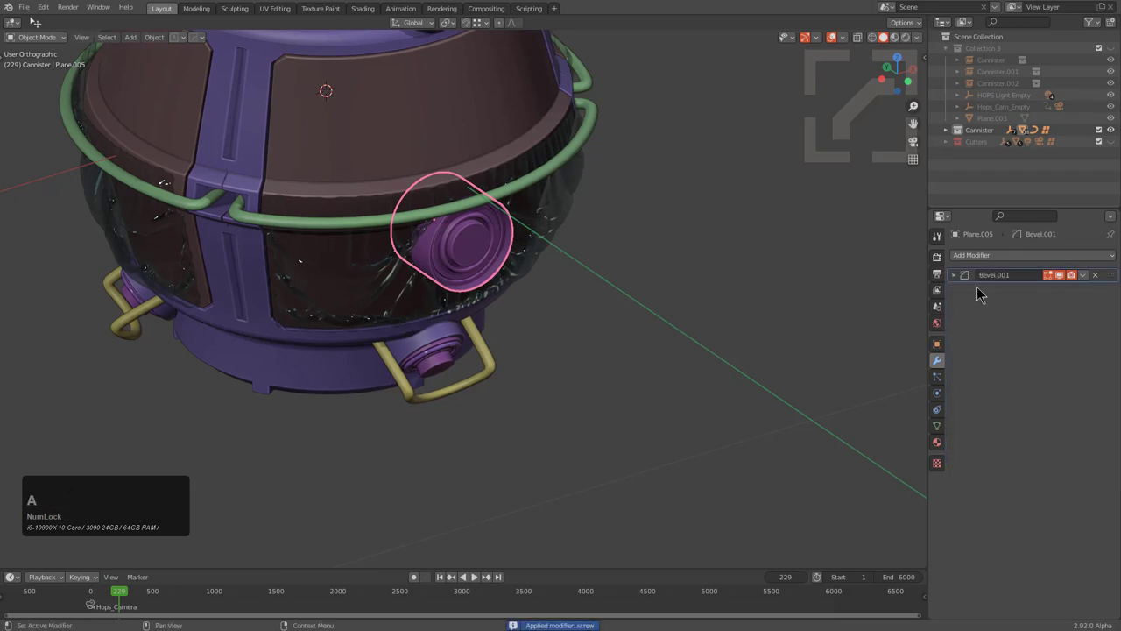
Step: Undo the individual applications of the cap's Bevel and screw modifiers
middle_click_drag(504, 221, 501, 246)
key("ctrl+z")
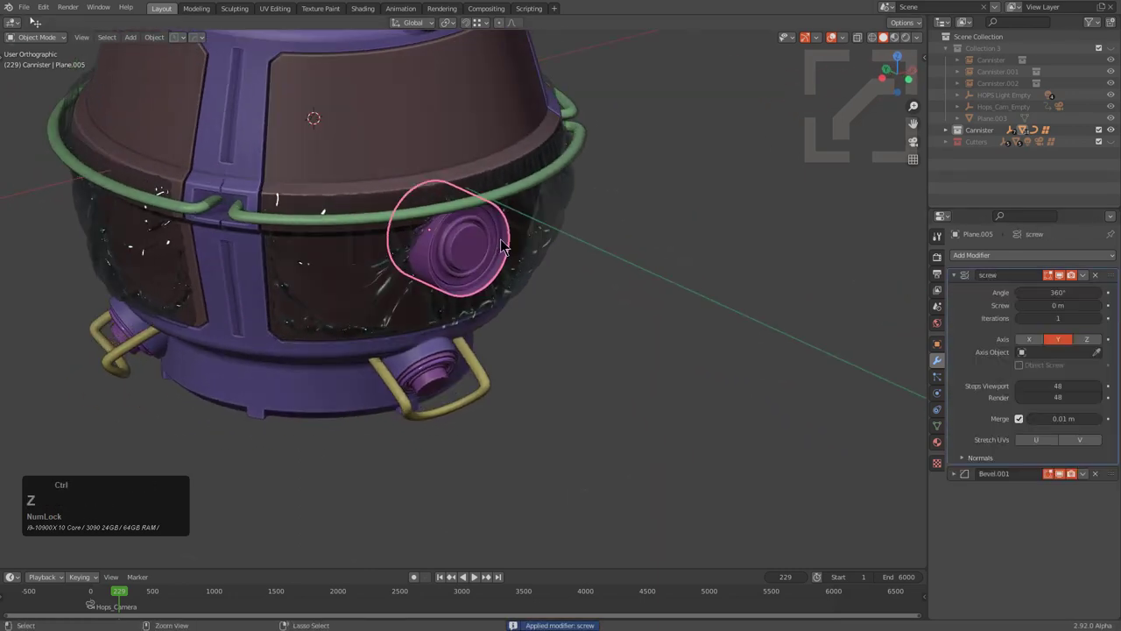
key("ctrl+z")
key("ctrl+z")
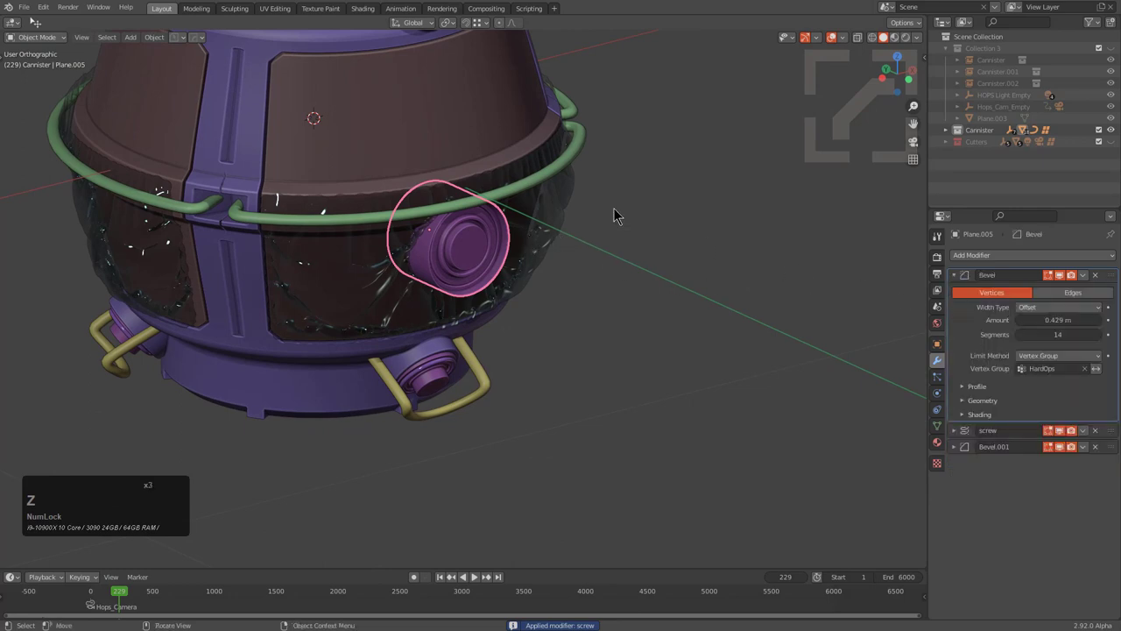
Step: Use Modifier Scroll to apply the cap's modifiers up to and including screw, keeping only Bevel.001 live
key("q")
mouse_move(598, 175)
left_click(676, 181)
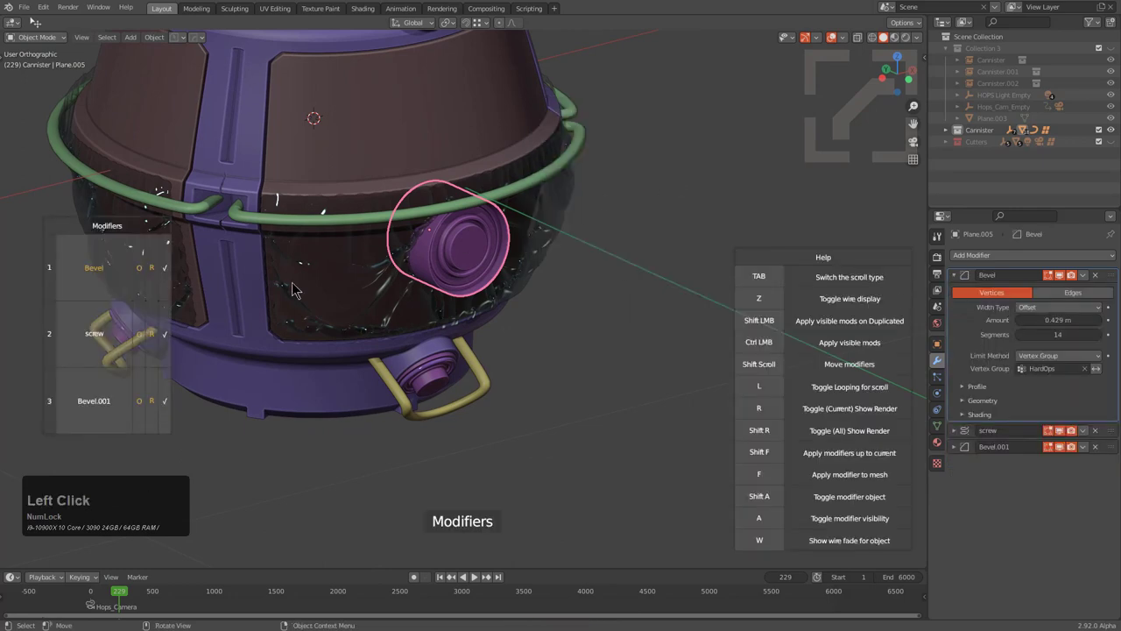
key("shift+f")
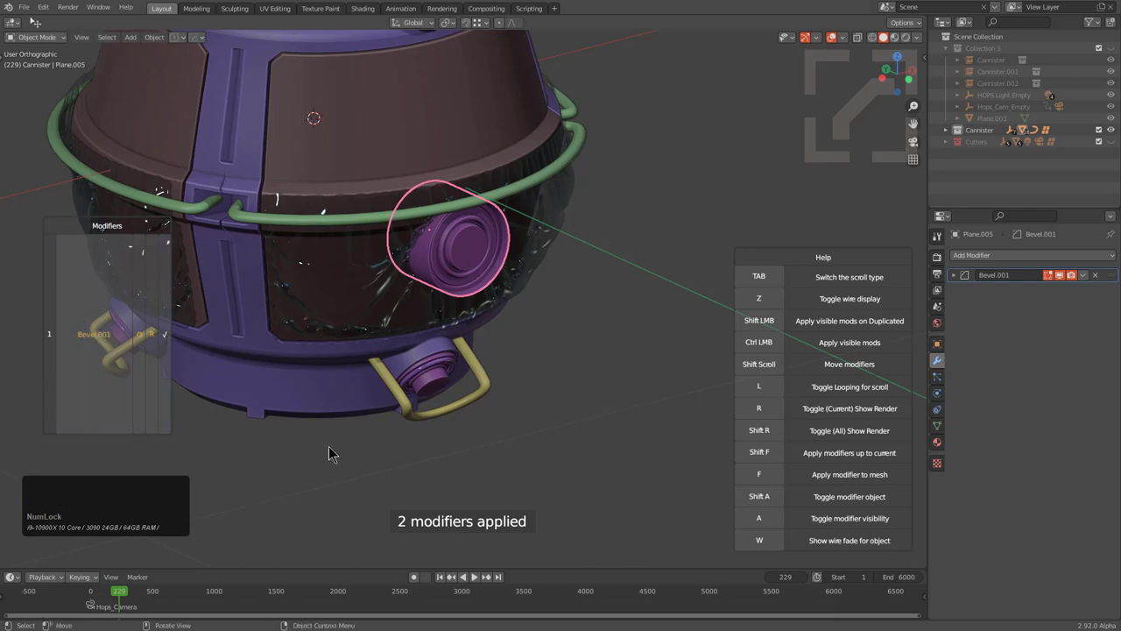
left_click(335, 487)
Step: Create a Radial Array of the cap around the canister's central axis
middle_click_drag(418, 394, 413, 338)
key("q")
mouse_move(424, 329)
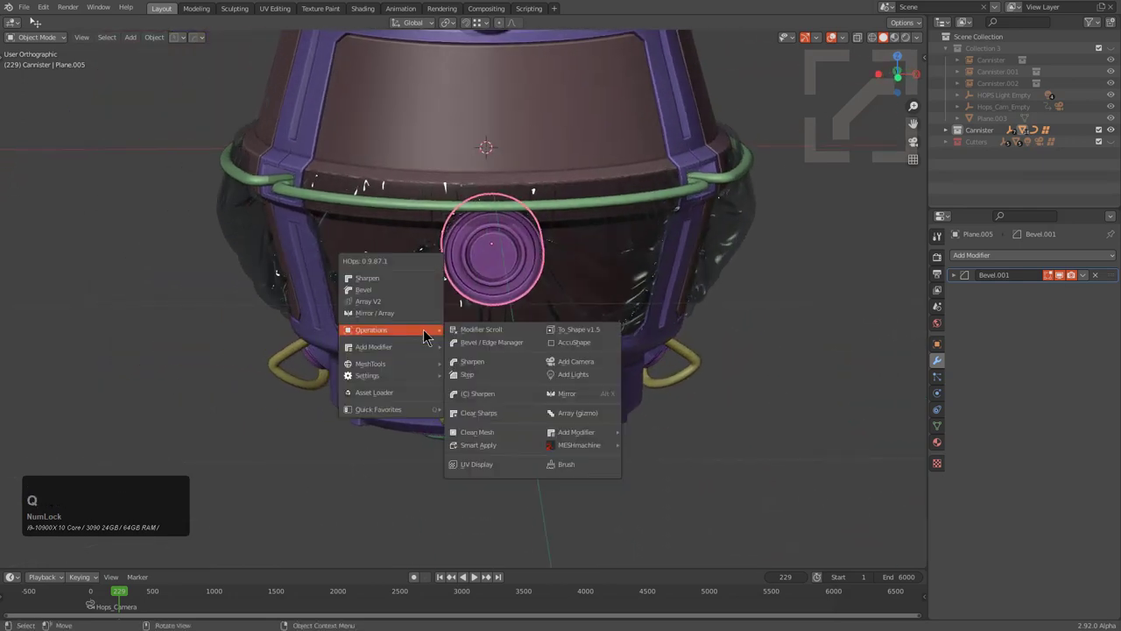
mouse_move(385, 364)
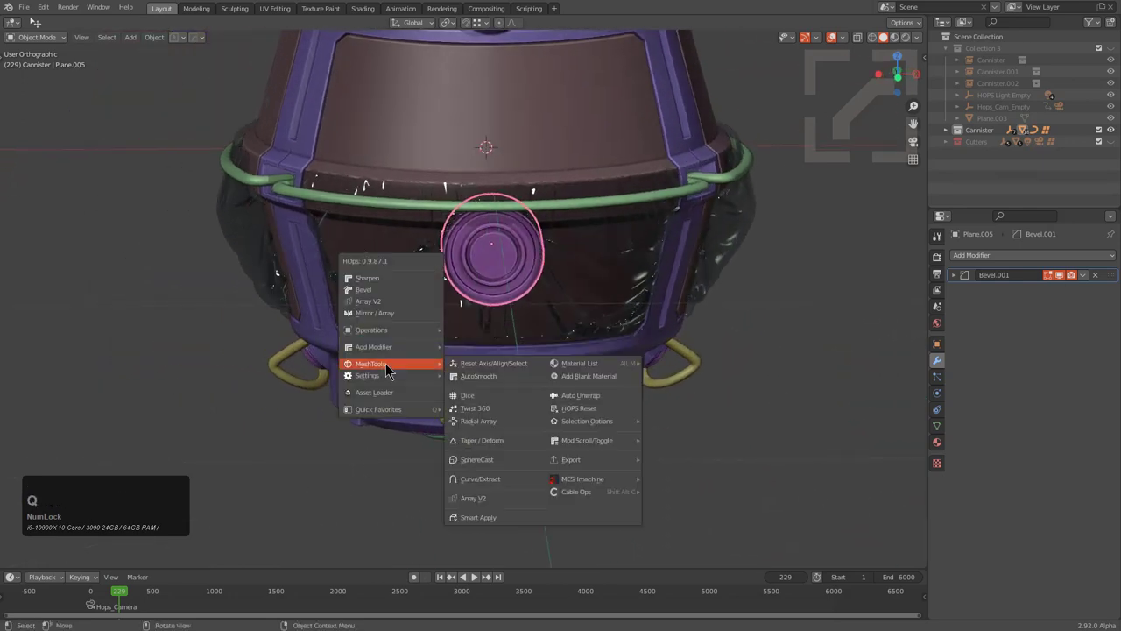
left_click(493, 422)
left_click(491, 421)
middle_click_drag(408, 347, 471, 313, "alt")
scroll(402, 283, "down", 1)
left_click(493, 372)
key("F9")
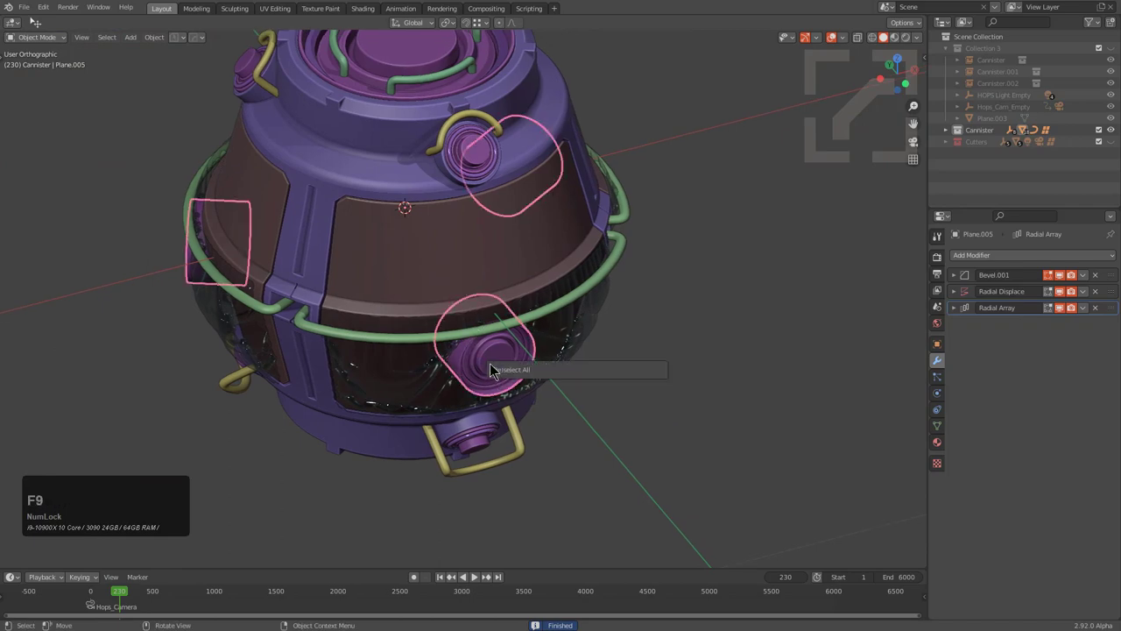
Step: Isolate the canister arrangement in Collection 3 and view it through the camera in Material Preview shading
key("1")
key("KP_0")
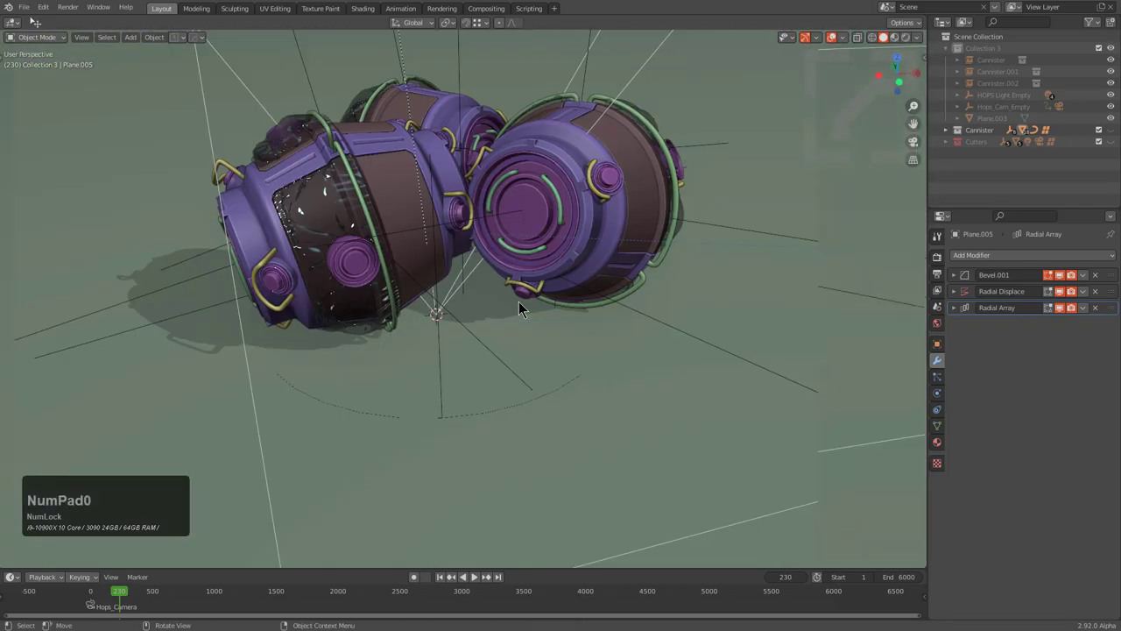
left_click(895, 38)
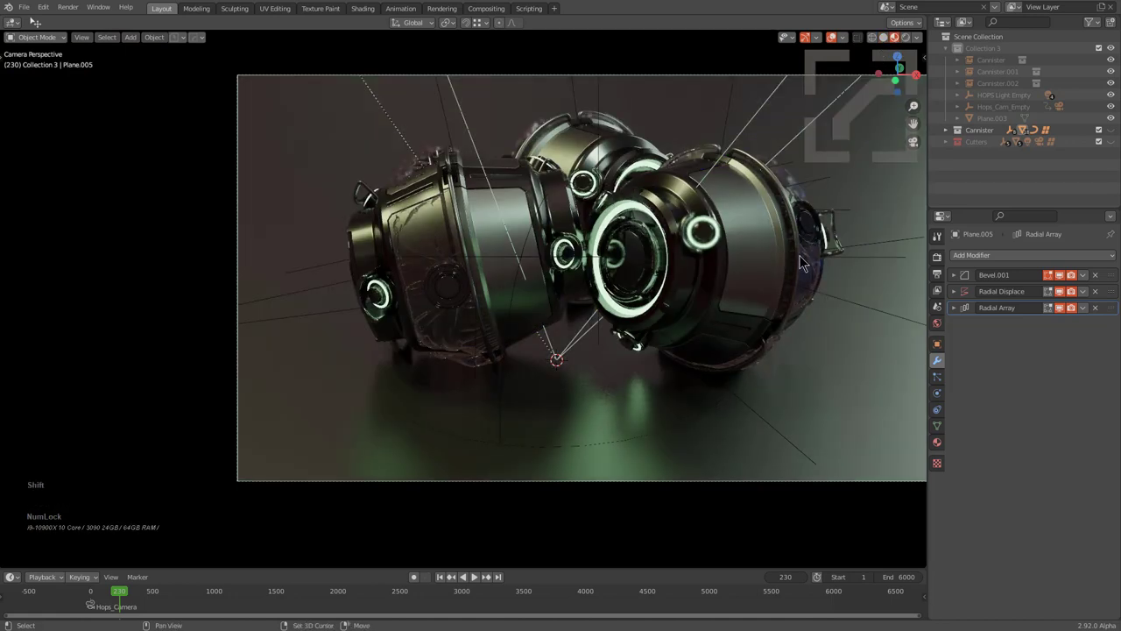
Step: Play the animation with viewport overlays hidden and examine the rotating canisters in the enlarged camera frame
key("space")
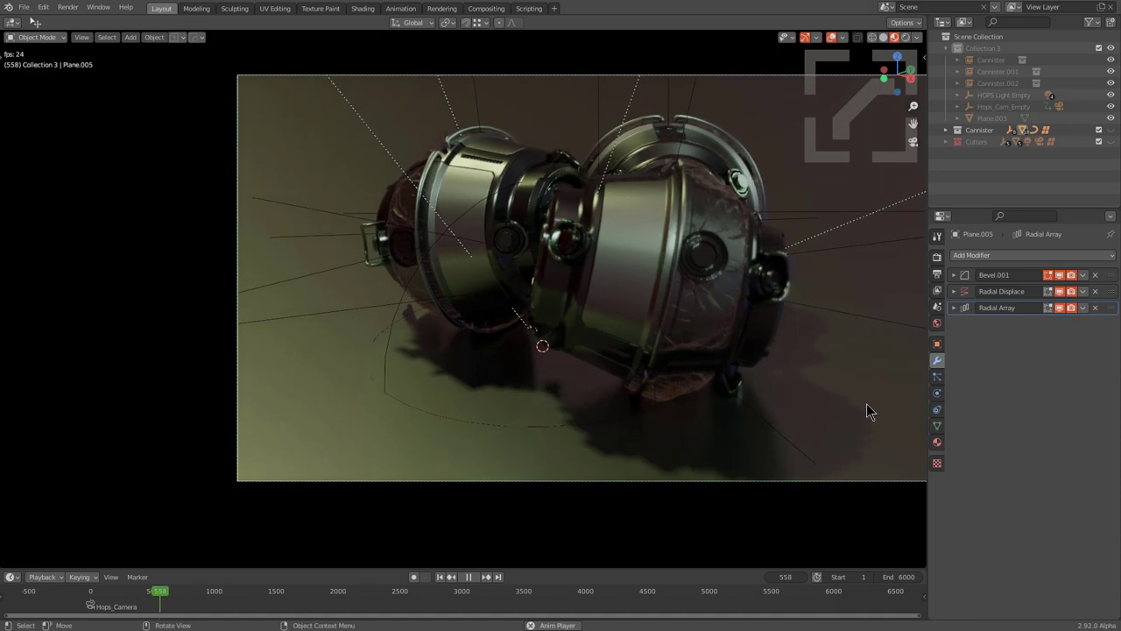
left_click(830, 40)
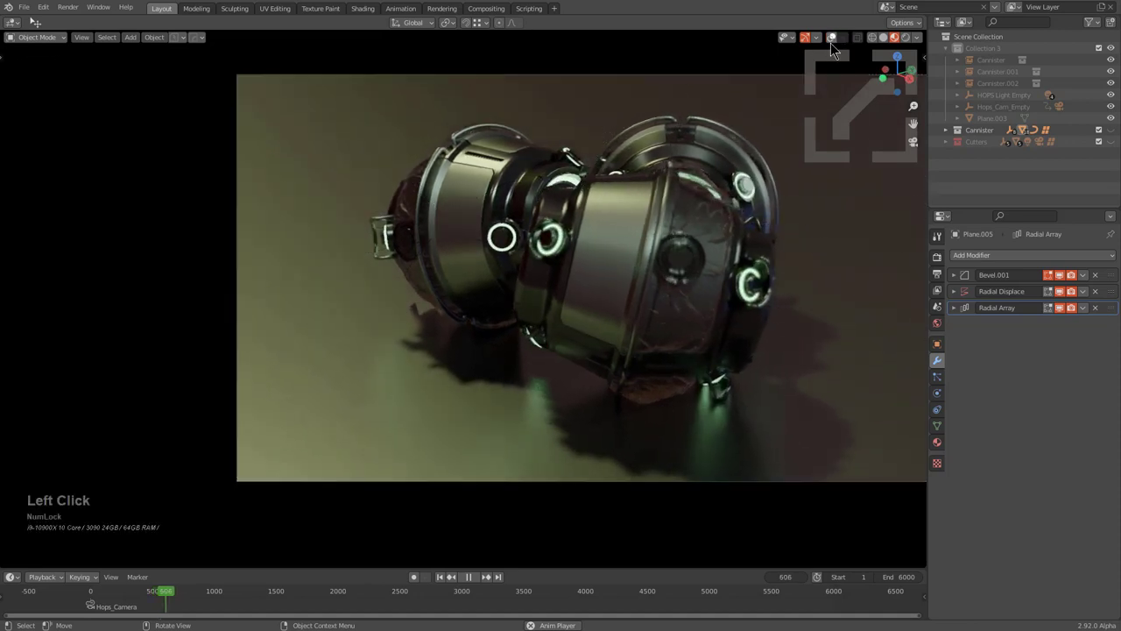
middle_click_drag(807, 289, 705, 304, "shift")
middle_click_drag(797, 319, 833, 326, "ctrl")
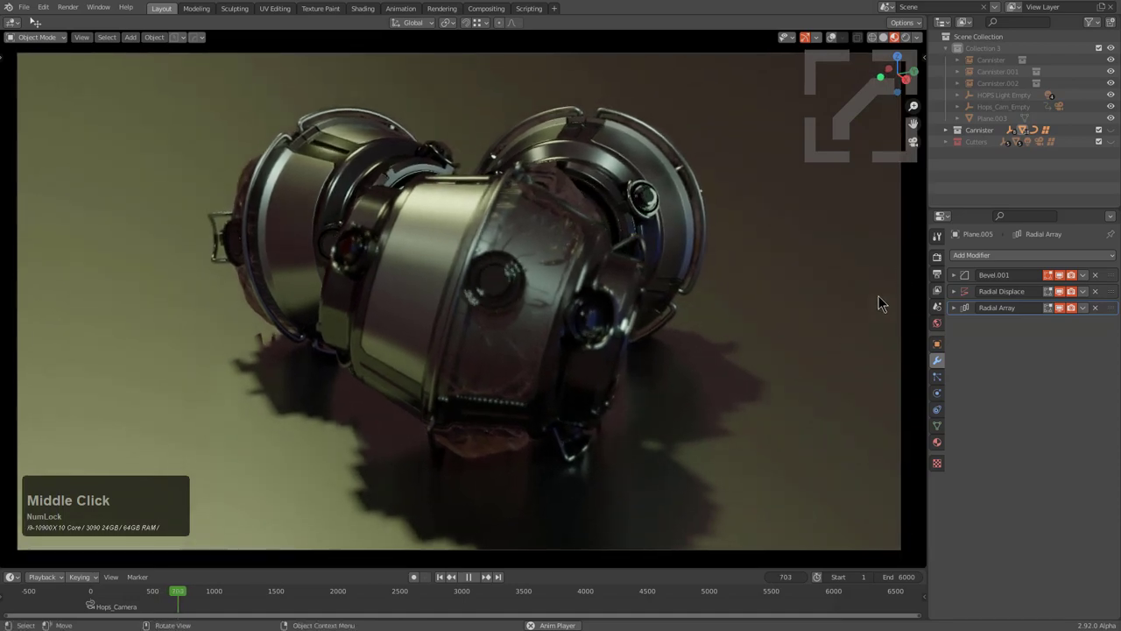